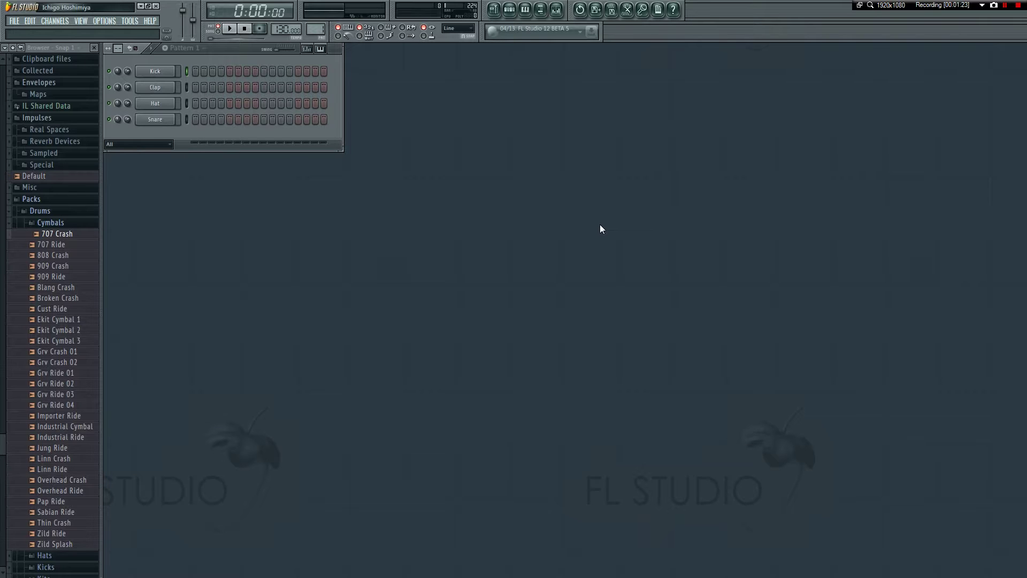
- Show the Playlist and switch back to the step sequencer
key(F5)
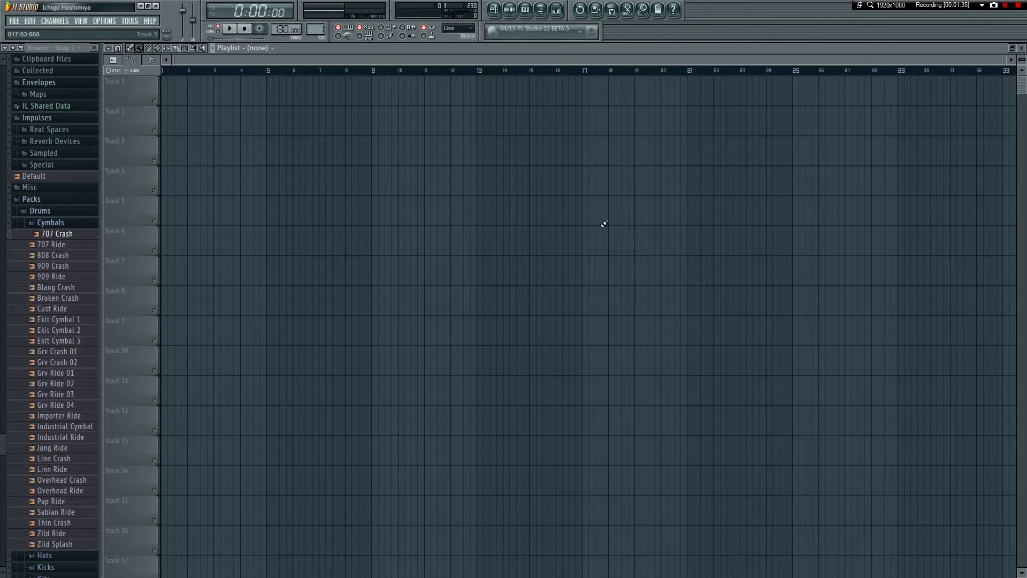
key(F5)
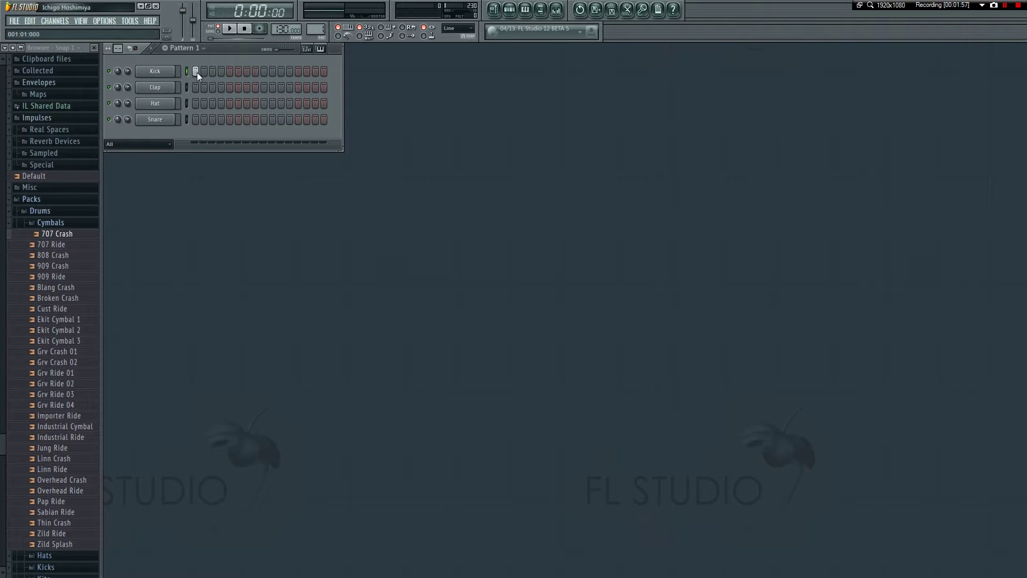
- Fill all 16 Kick steps in Pattern 1, play the pattern briefly, and clear the steps again
drag(196, 72, 324, 72)
key(space)
key(space)
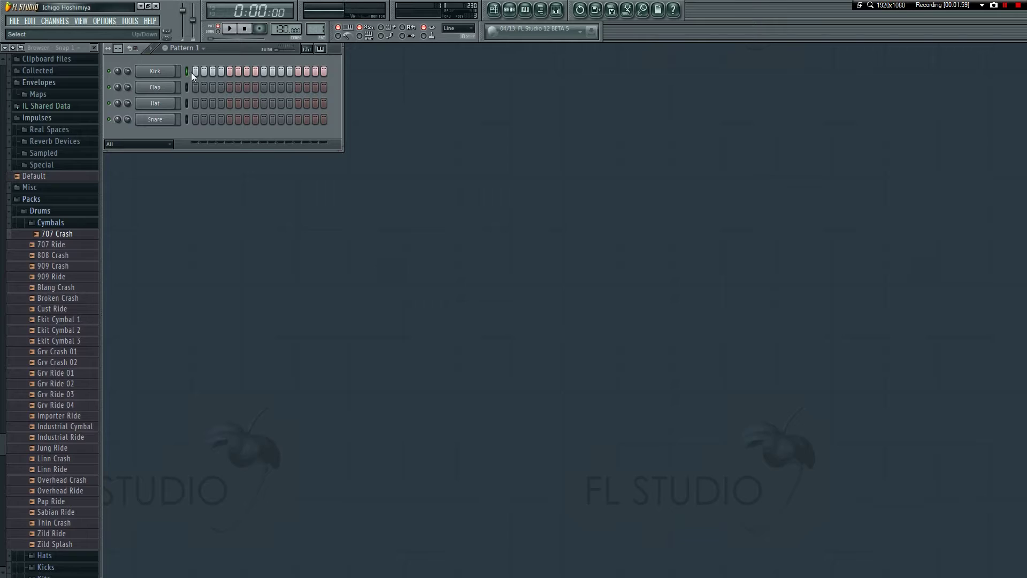
drag(196, 72, 350, 73)
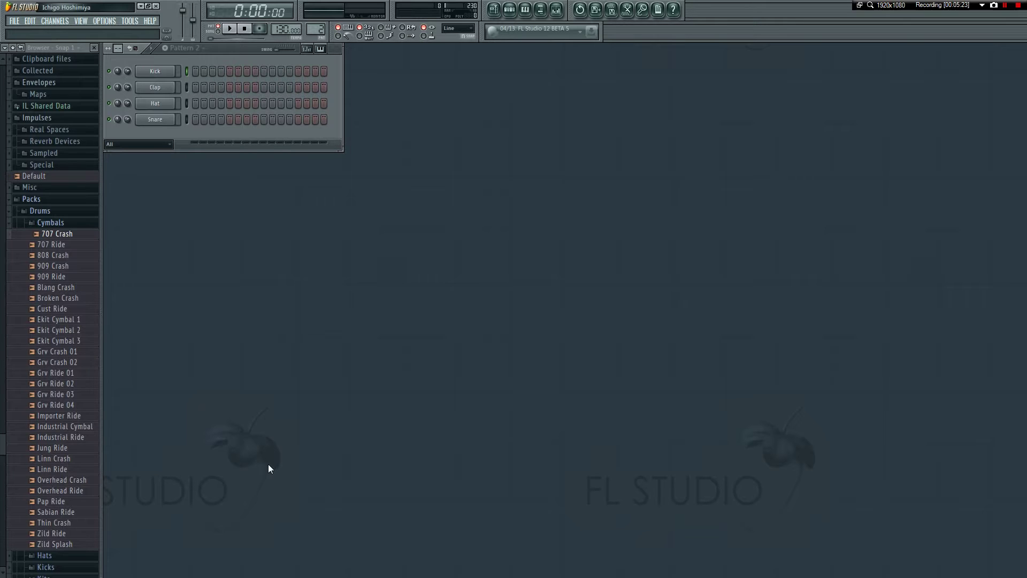
- Bring up the Grand Theft Auto V download window and minimize it
key(alt+Tab)
click(508, 307)
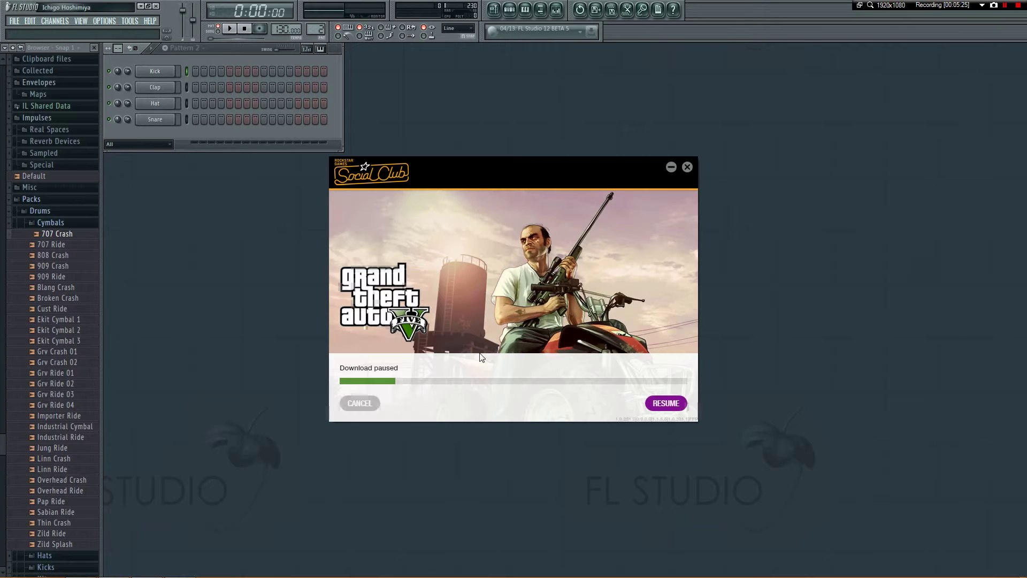
click(673, 169)
key(alt+Tab)
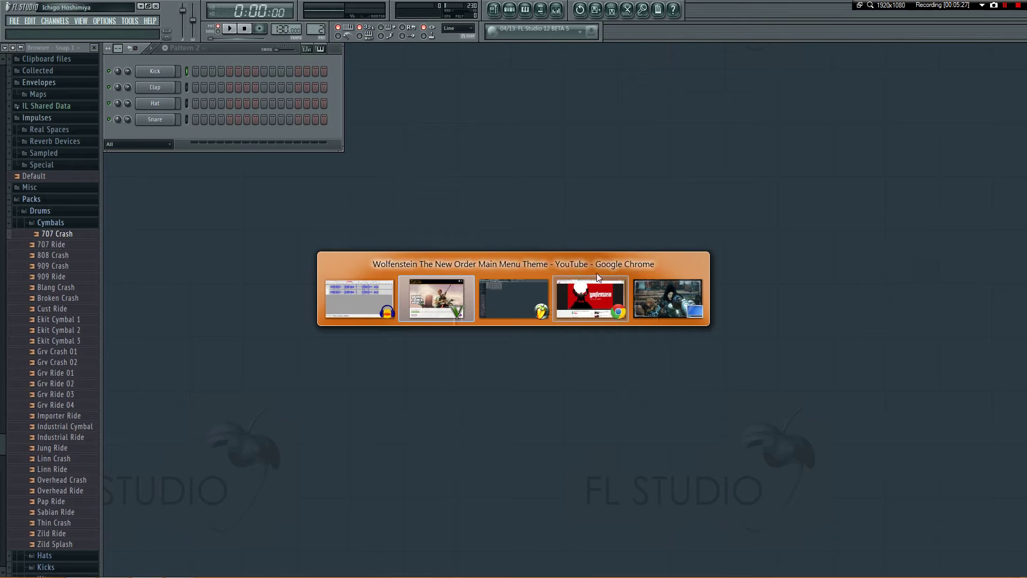
click(670, 167)
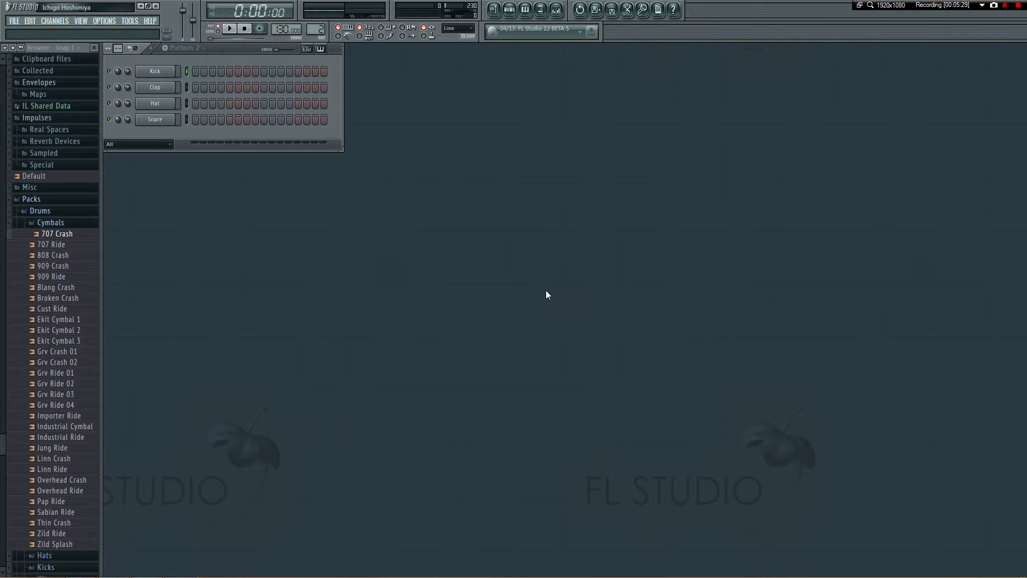
- View the Wolfenstein The New Order Main Menu Theme video page in Chrome and return to FL Studio
key(alt+Tab)
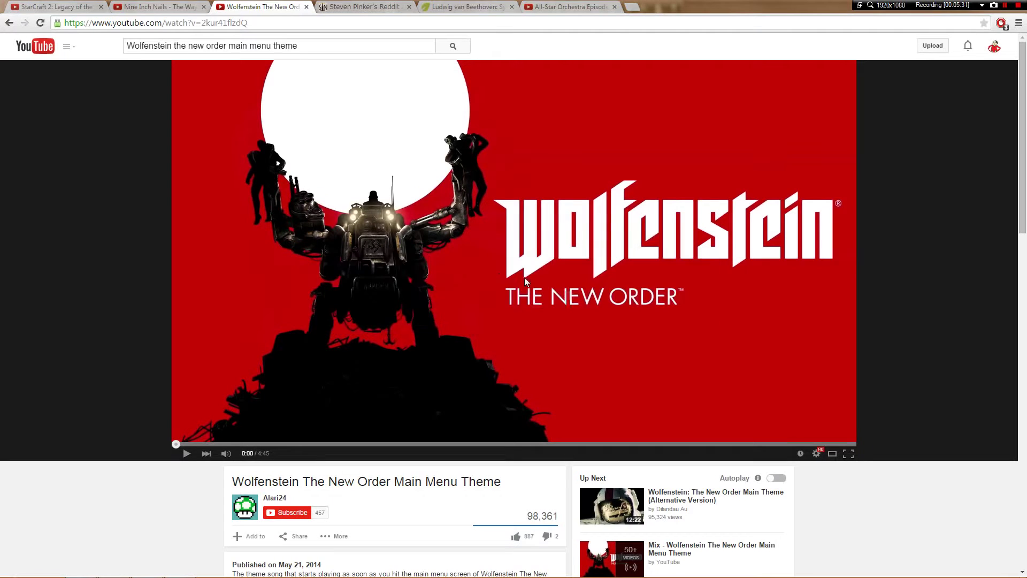
key(alt+Tab)
click(577, 300)
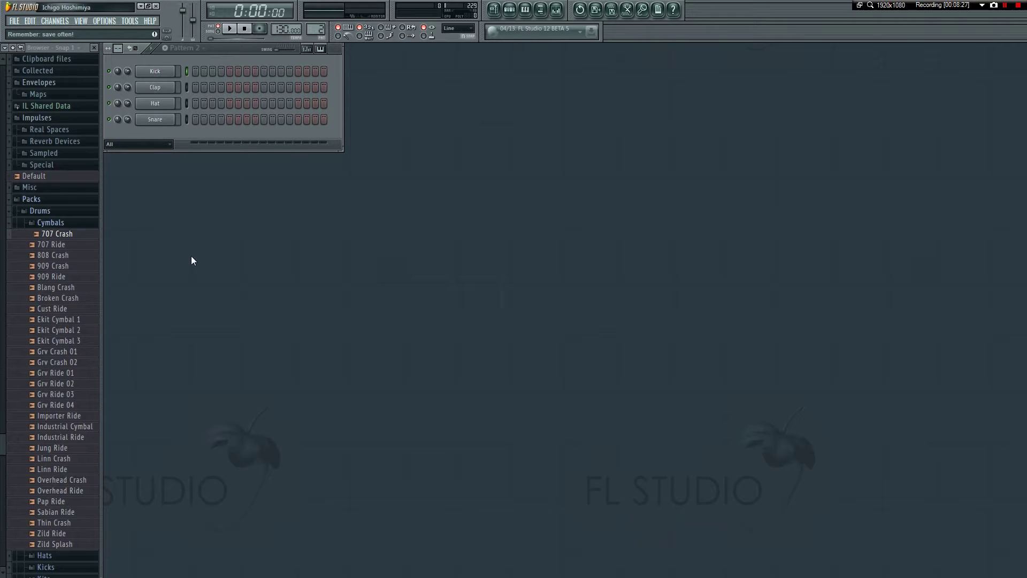
- Look over the drum sample folders in the browser by collapsing and re-expanding the Cymbals folder
click(76, 225)
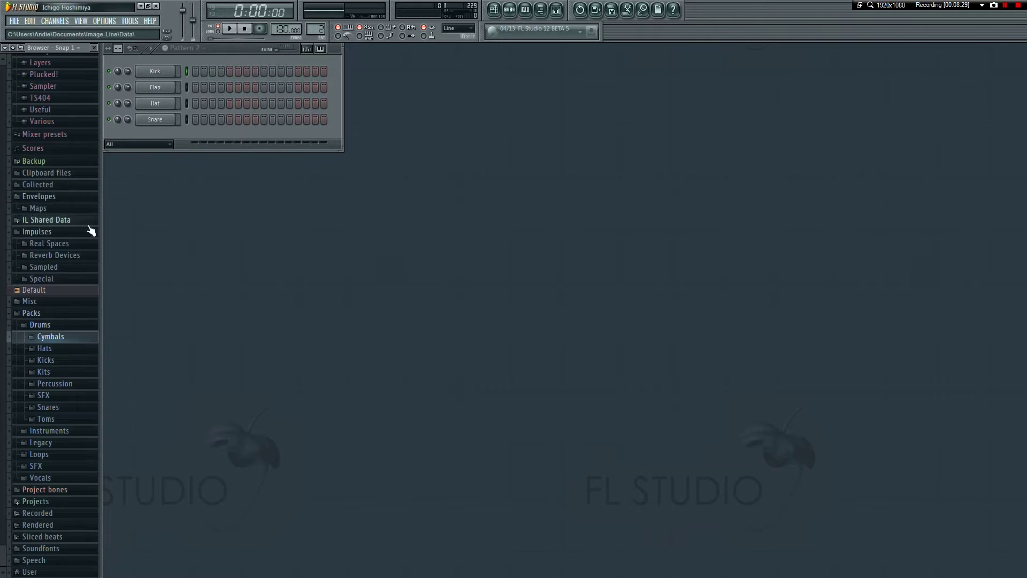
click(54, 336)
click(209, 278)
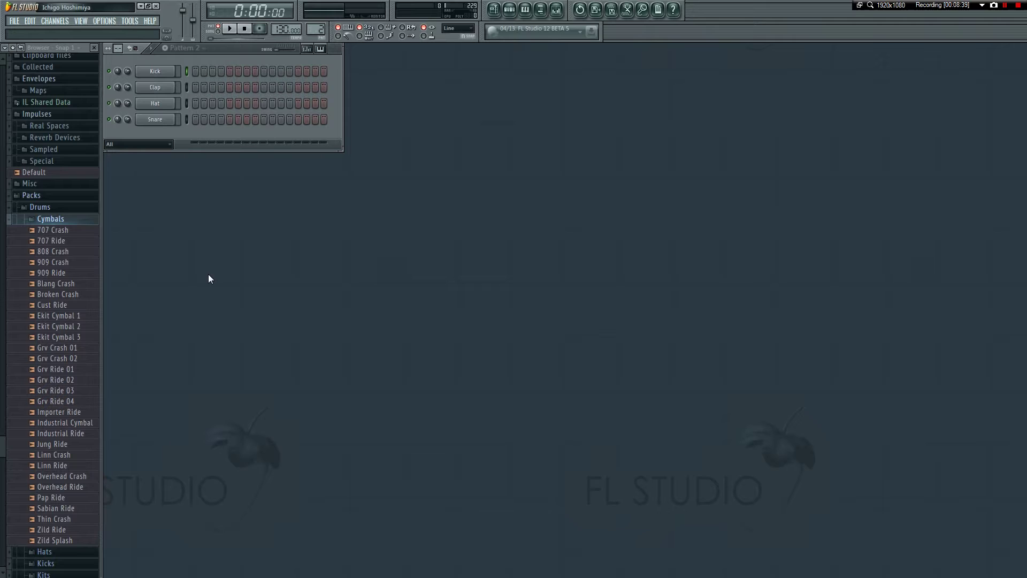
scroll(67, 334, up, 4)
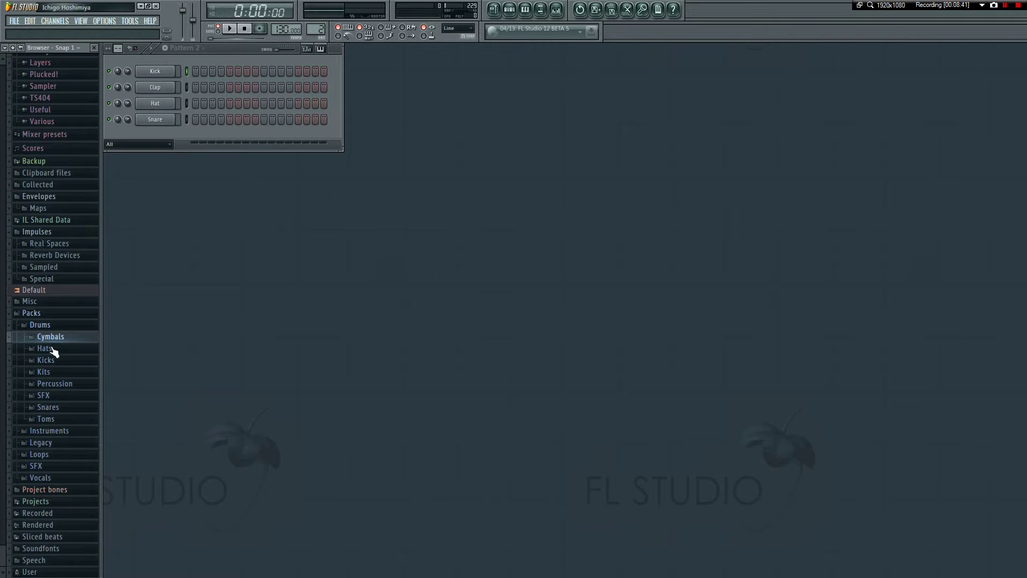
scroll(56, 342, down, 4)
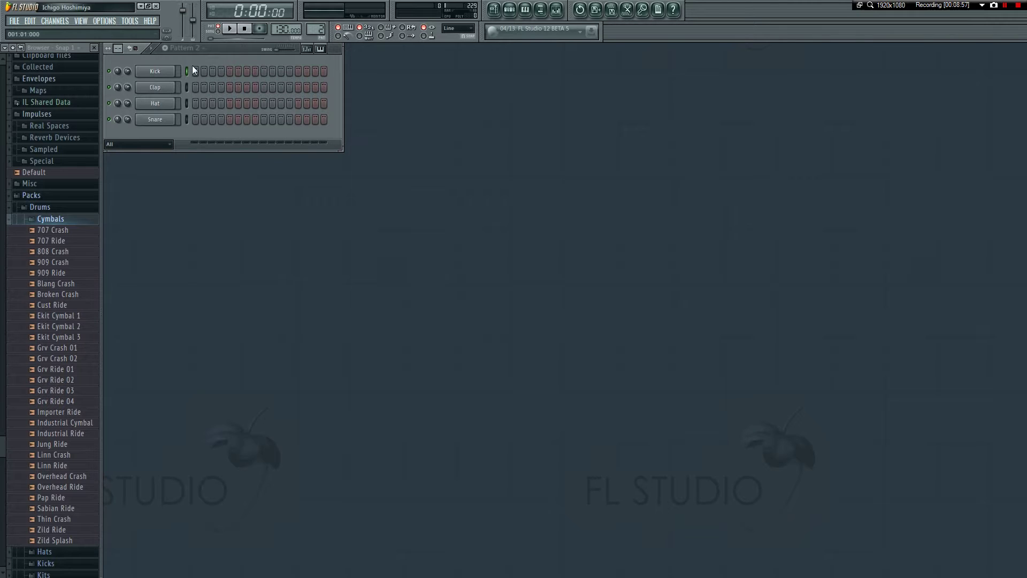
- Fill all 16 Kick steps in Pattern 2 and clear them again
drag(196, 74, 354, 91)
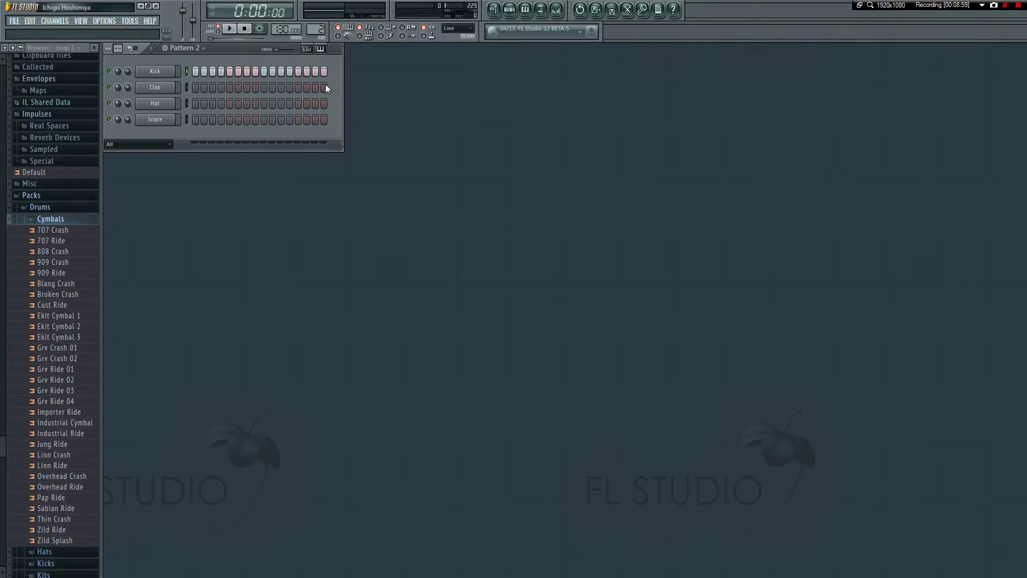
drag(209, 76, 338, 91)
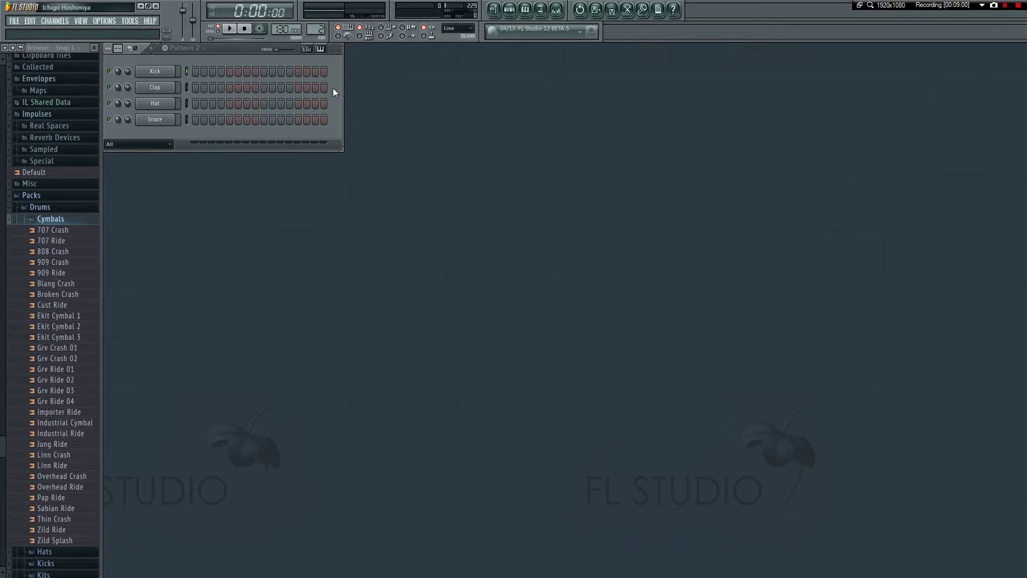
- Switch to Chrome and bring up the Nine Inch Nails video "The Way Out Is Through"
key(alt+Tab)
key(alt+Tab)
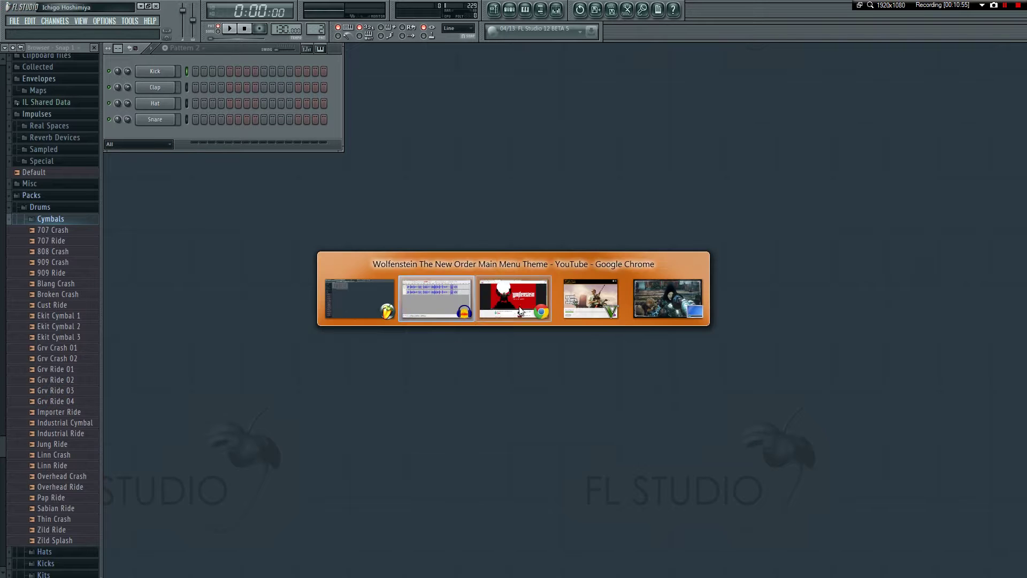
click(166, 7)
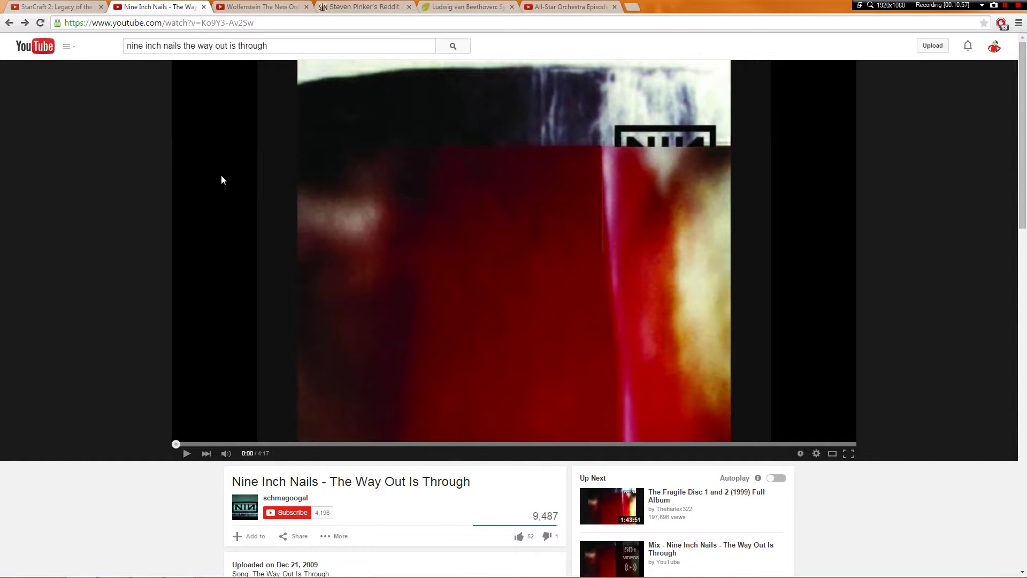
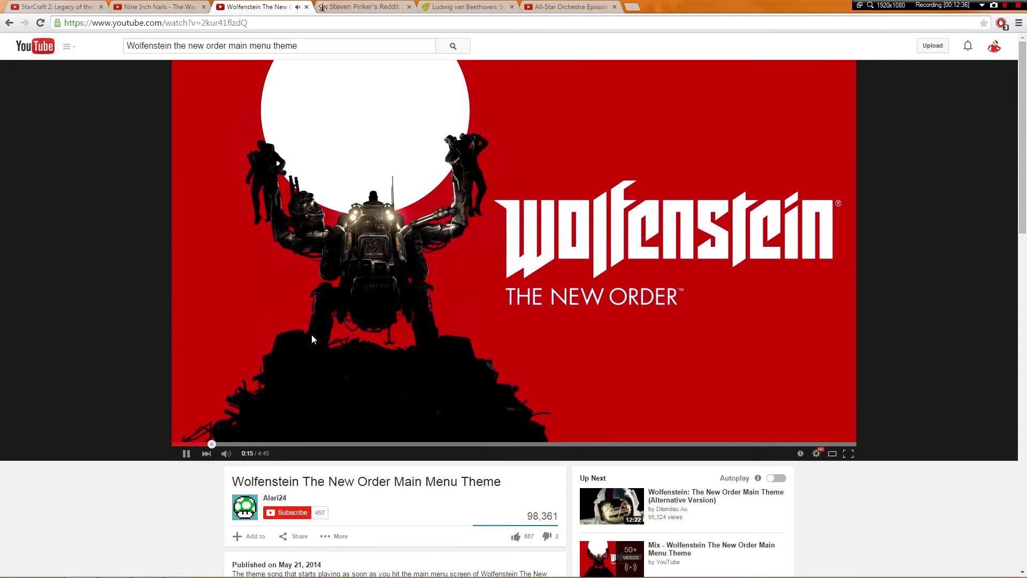
key(ctrl+shift+Tab)
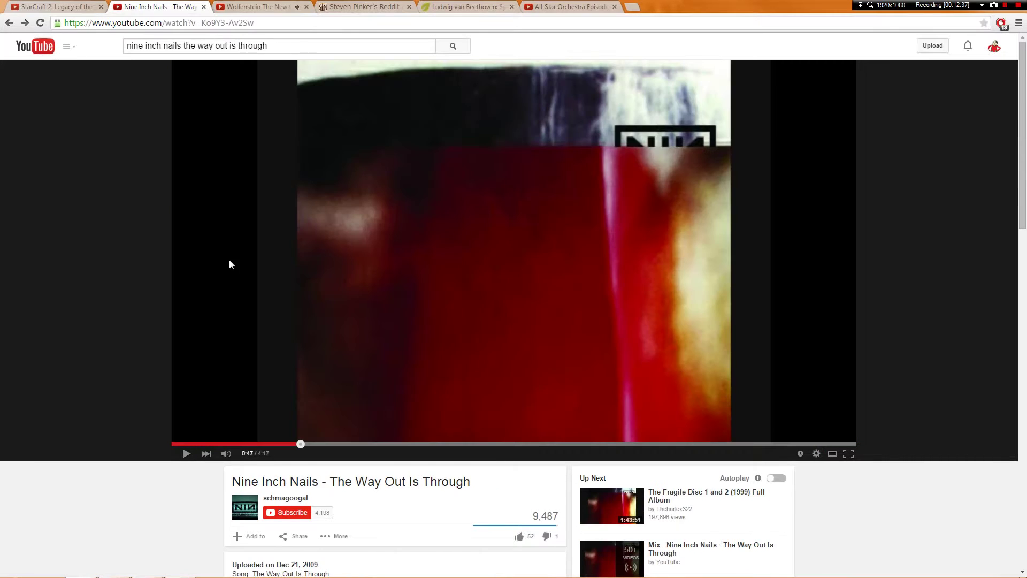
- Sample passages of the Nine Inch Nails song, including about 3:22, 0:28 and 2:16, and pause playback
click(710, 444)
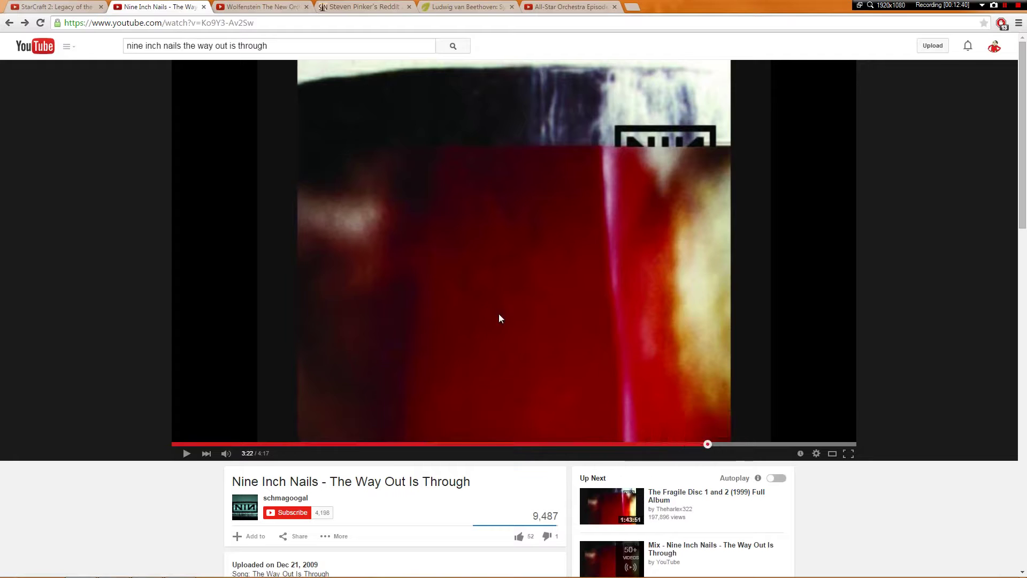
click(578, 297)
click(654, 443)
click(247, 444)
click(586, 423)
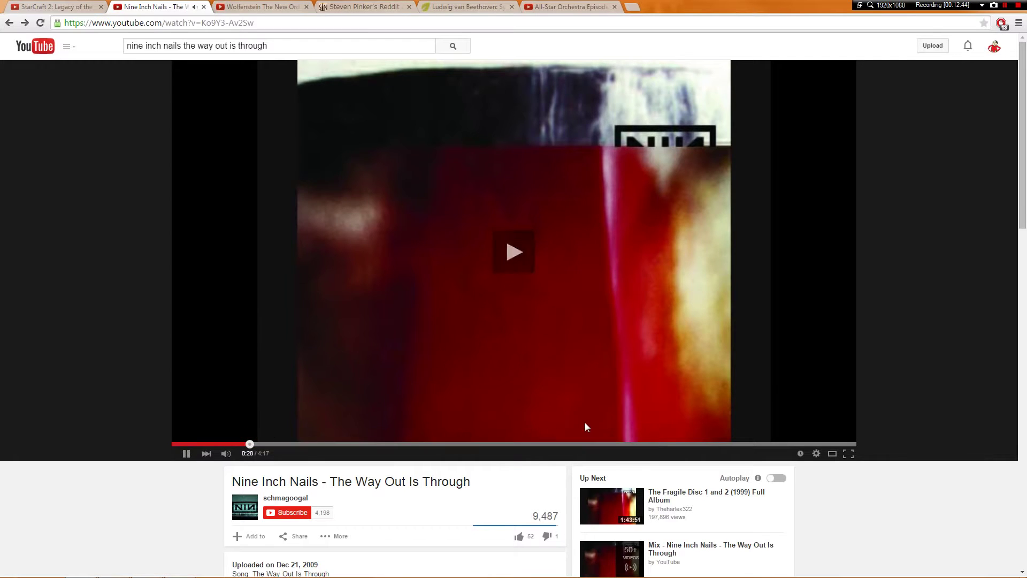
click(447, 308)
click(528, 444)
click(556, 354)
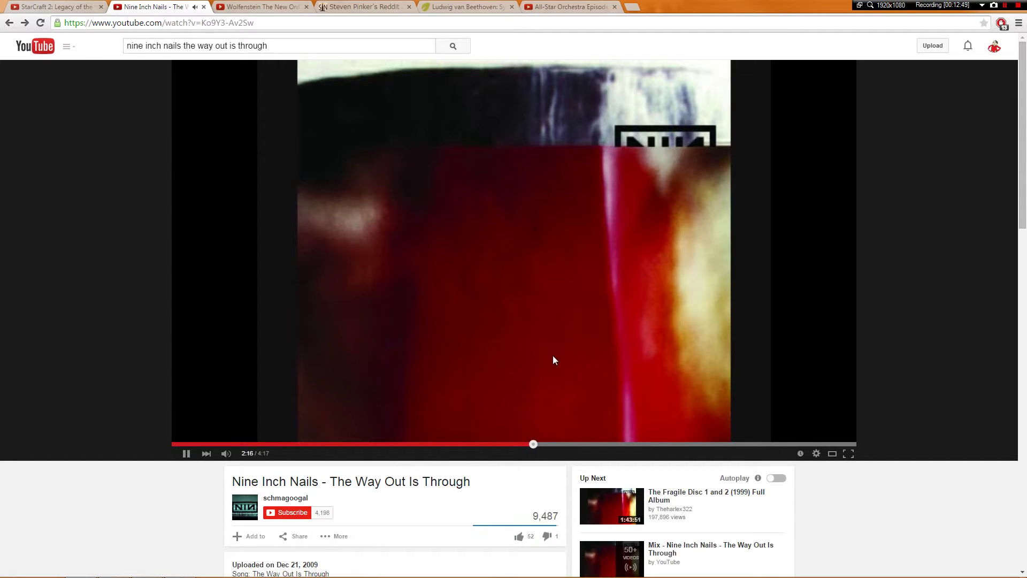
click(574, 321)
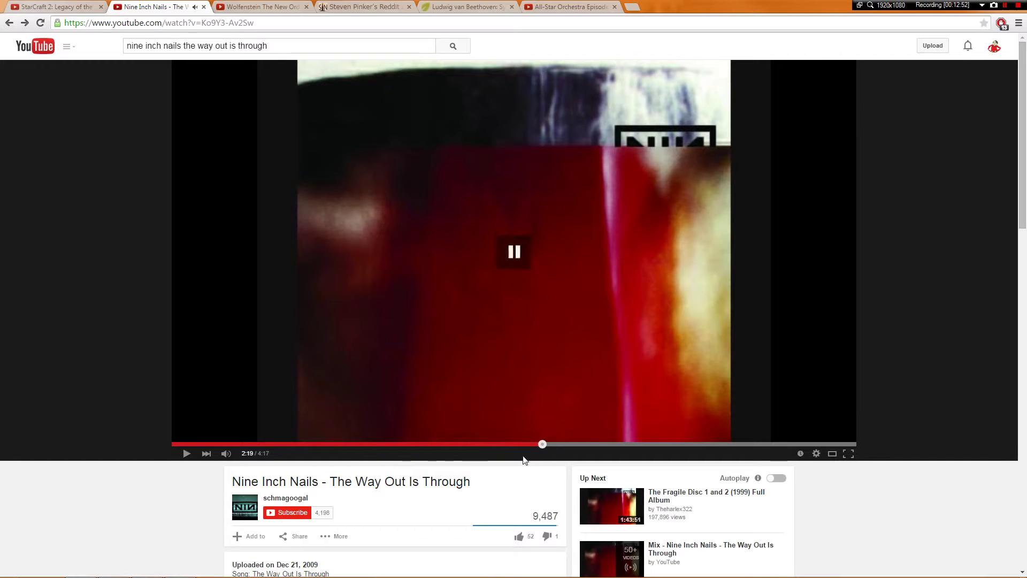
- Listen to the later section of the Nine Inch Nails song from about 2:46 and pause it
click(635, 443)
click(533, 326)
click(607, 443)
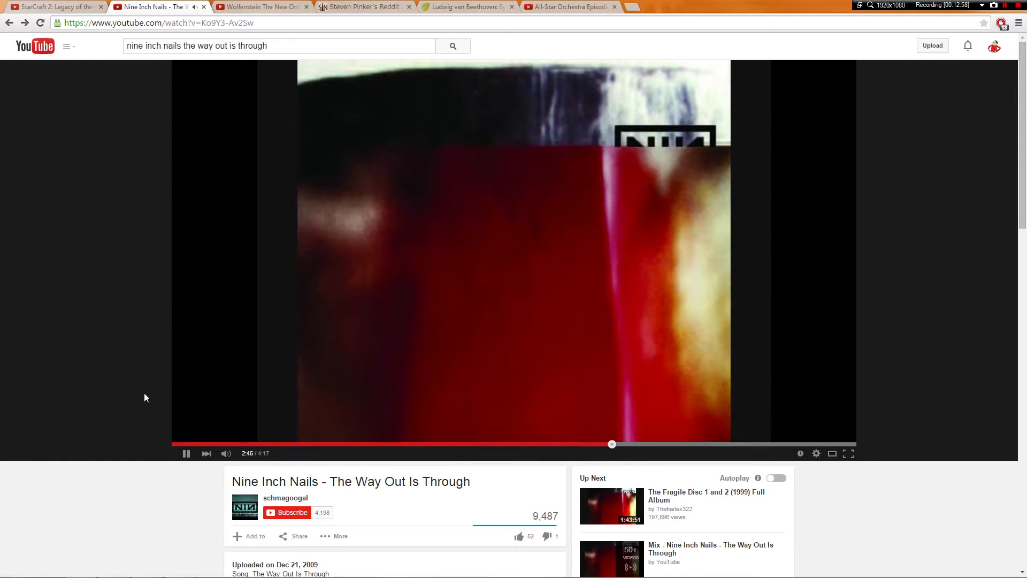
scroll(144, 397, down, 5)
scroll(109, 435, up, 5)
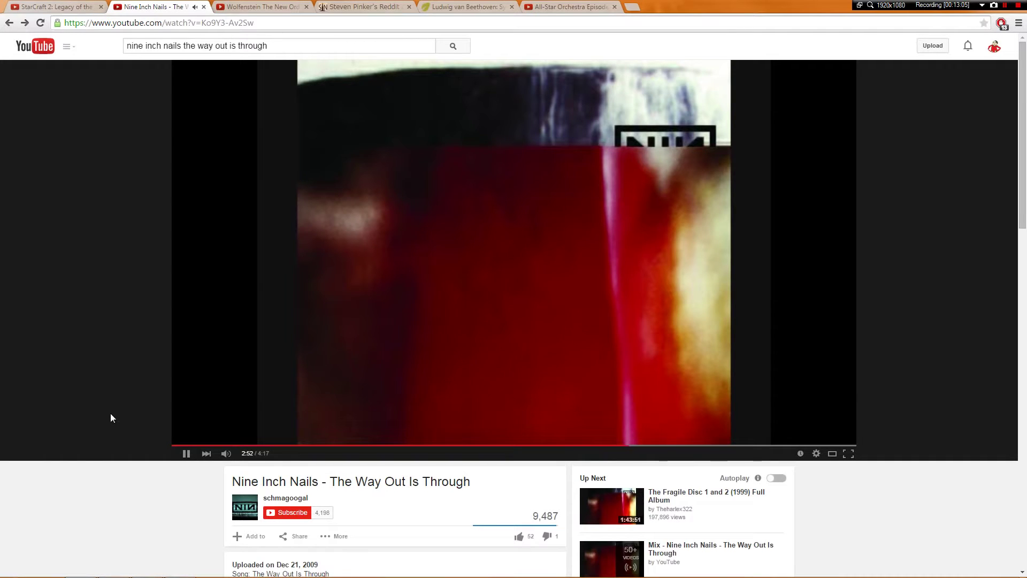
click(283, 349)
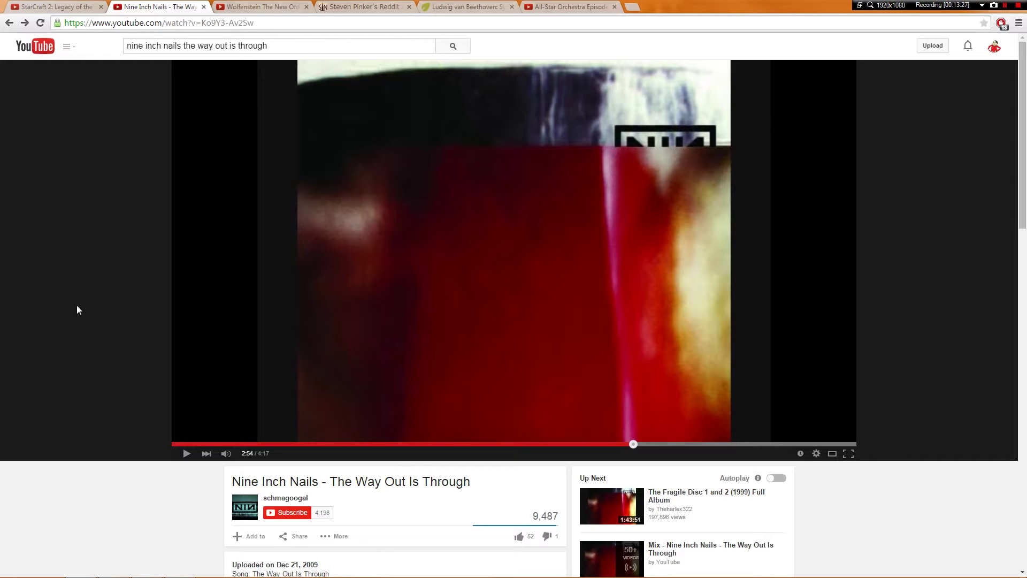
- Compare the Wolfenstein theme and Nine Inch Nails video pages, ending on the Nine Inch Nails one
click(265, 7)
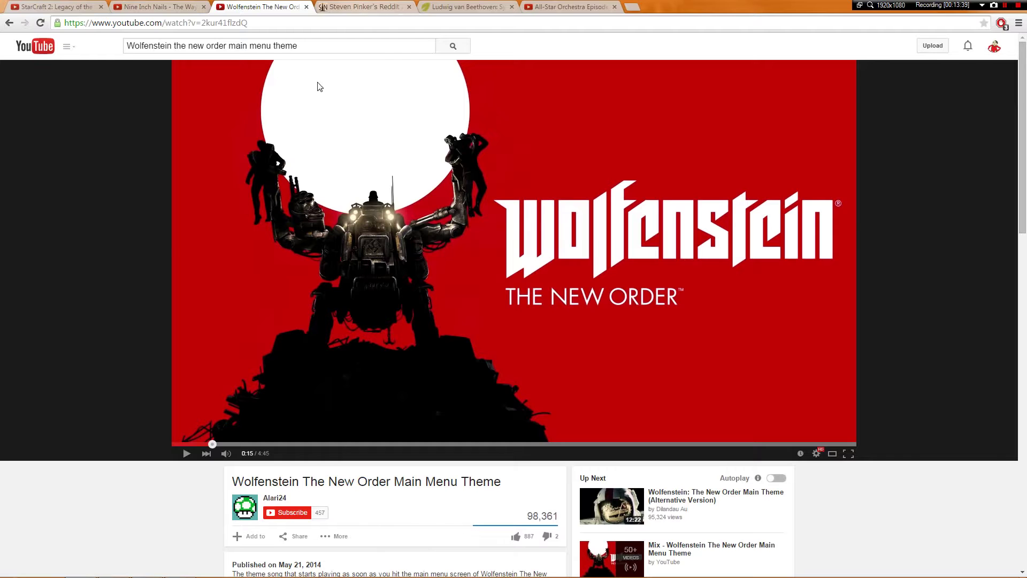
click(160, 7)
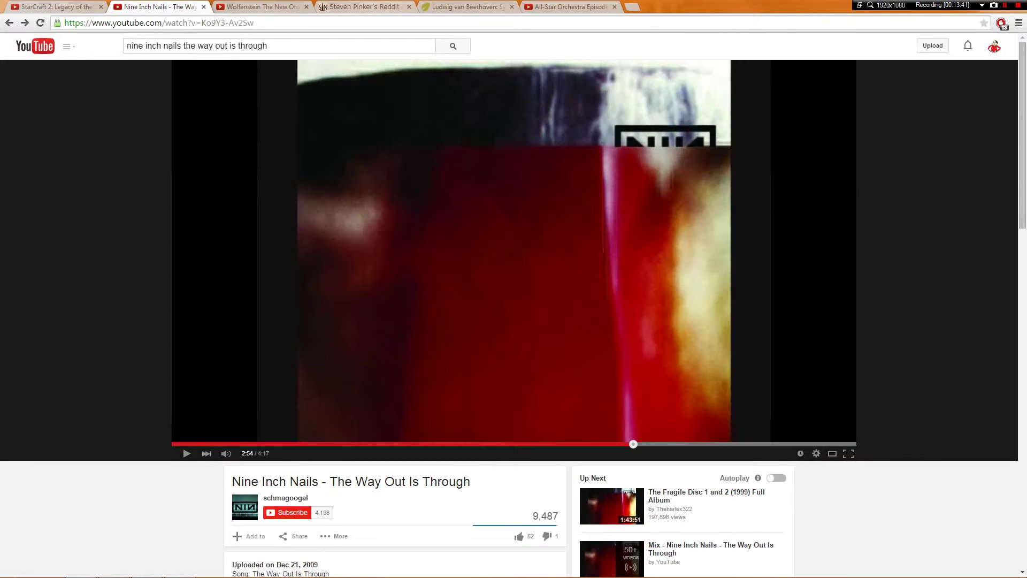
click(562, 7)
click(257, 6)
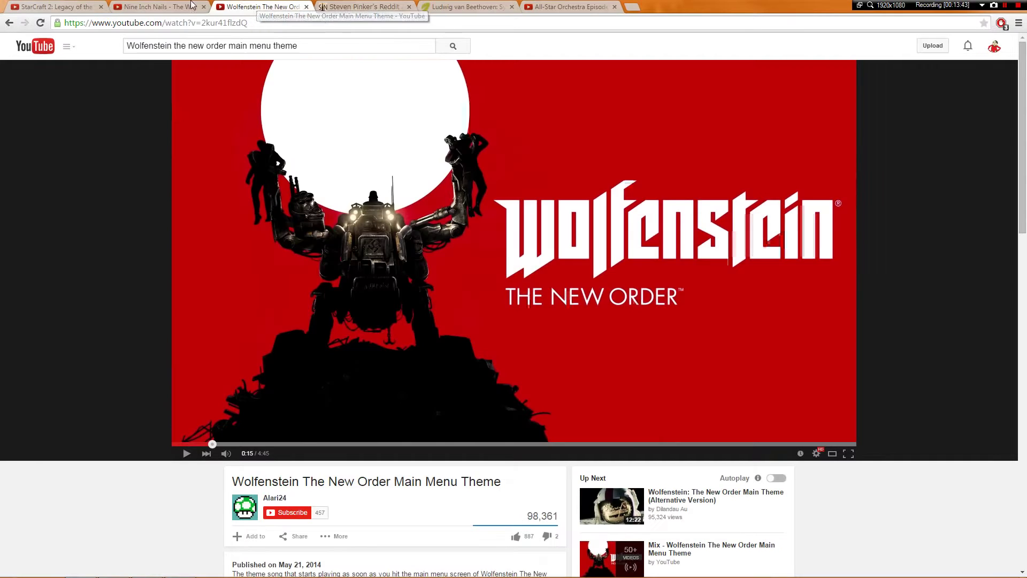
click(161, 6)
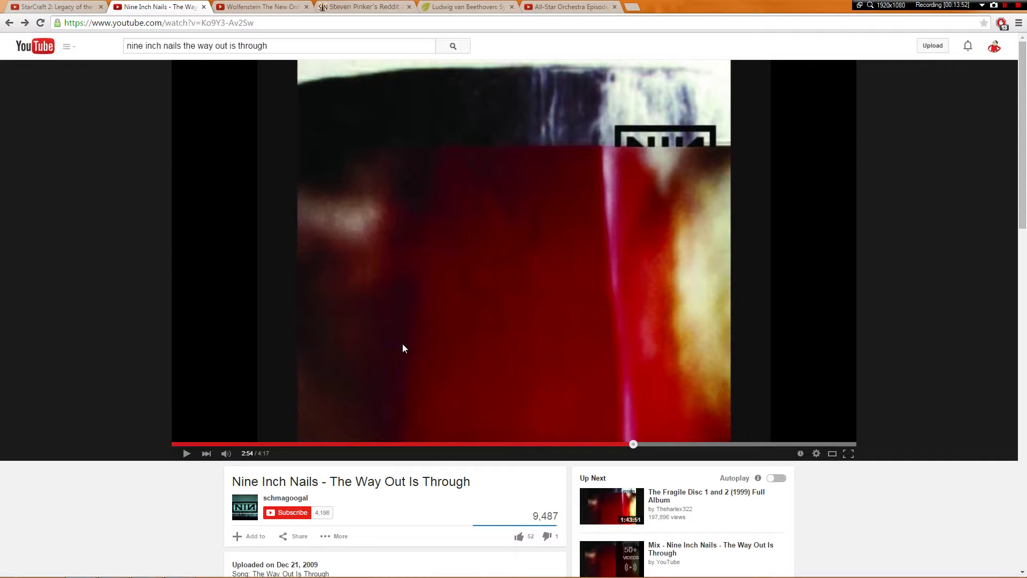
- Return to FL Studio and collapse the Cymbals folder in the browser
key(alt+Tab)
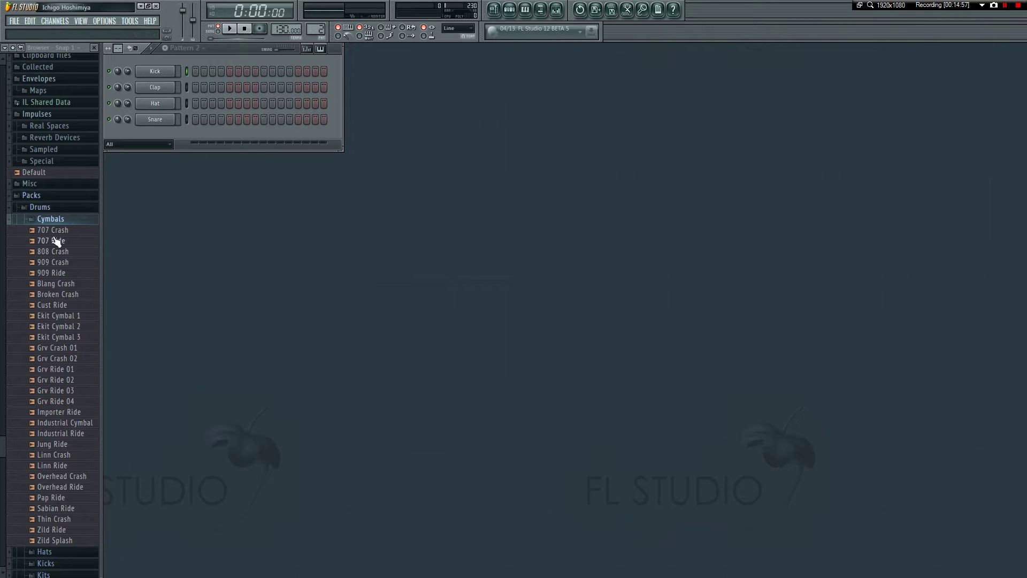
click(51, 220)
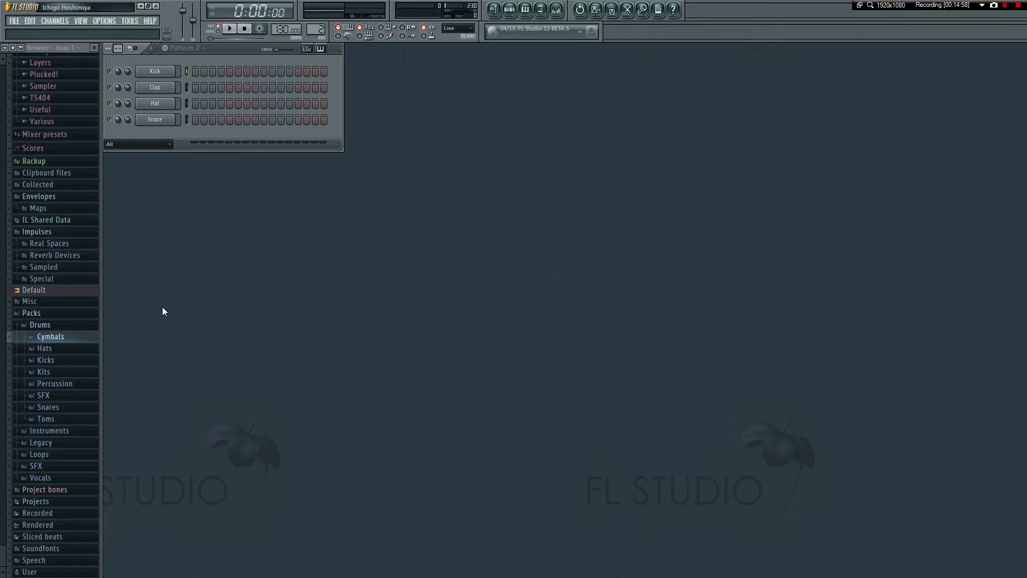
- Go back to Pattern 1 and insert a Sytrus synthesizer channel at the Snare channel
key(KP_Subtract)
right_click(172, 121)
mouse_move(200, 228)
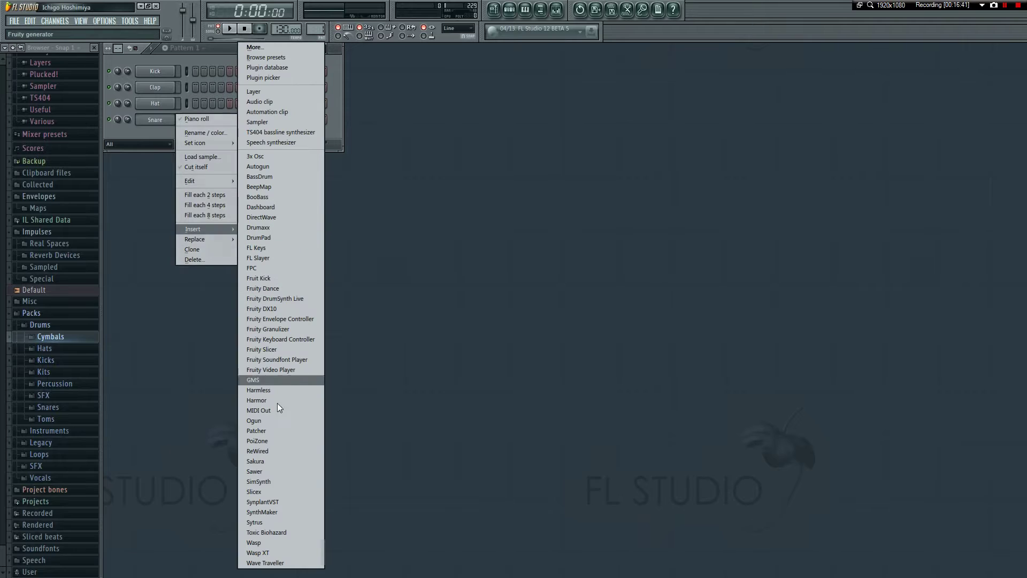
click(265, 523)
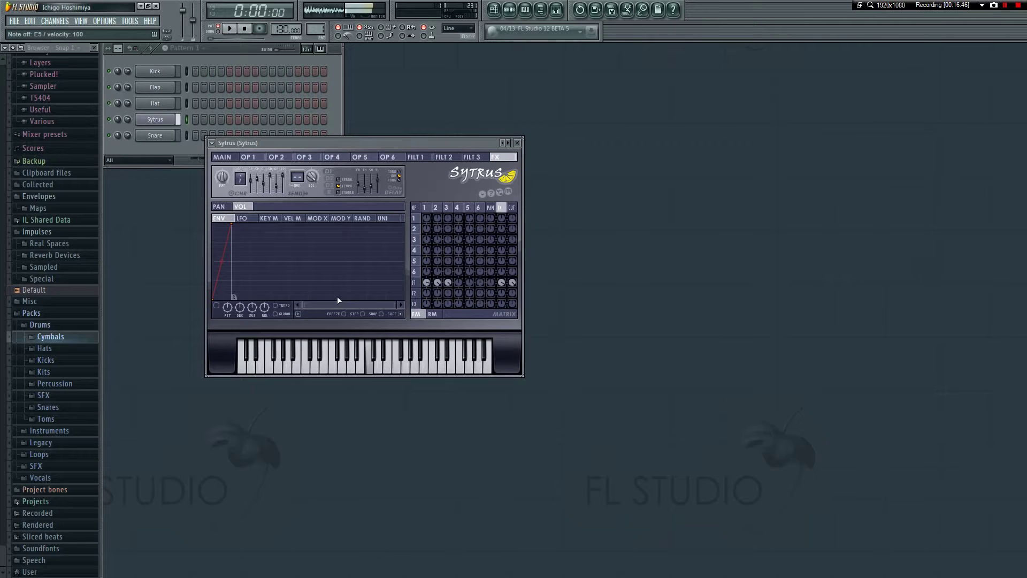
- Load the Vangelis preset in Sytrus
click(212, 143)
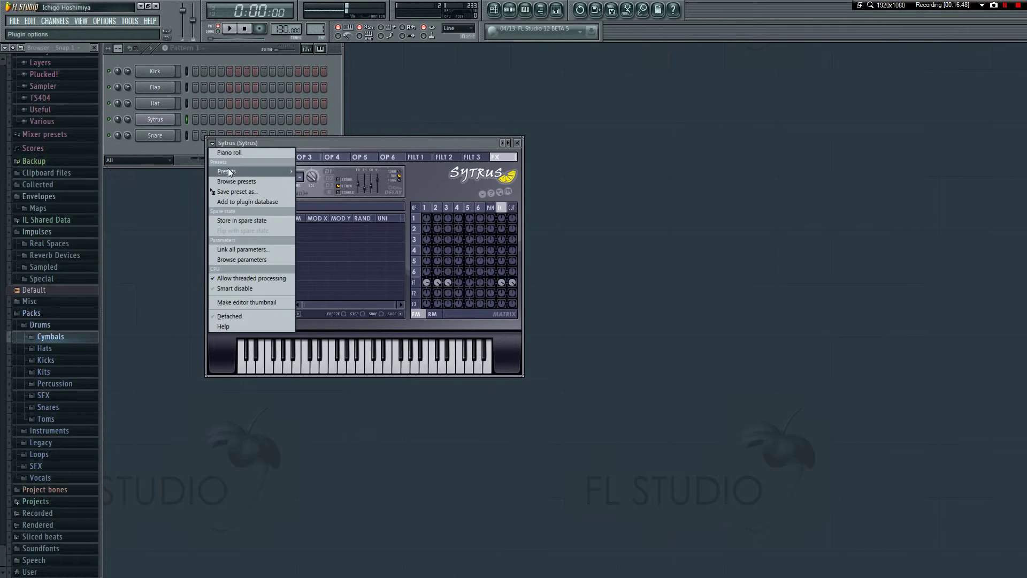
mouse_move(229, 171)
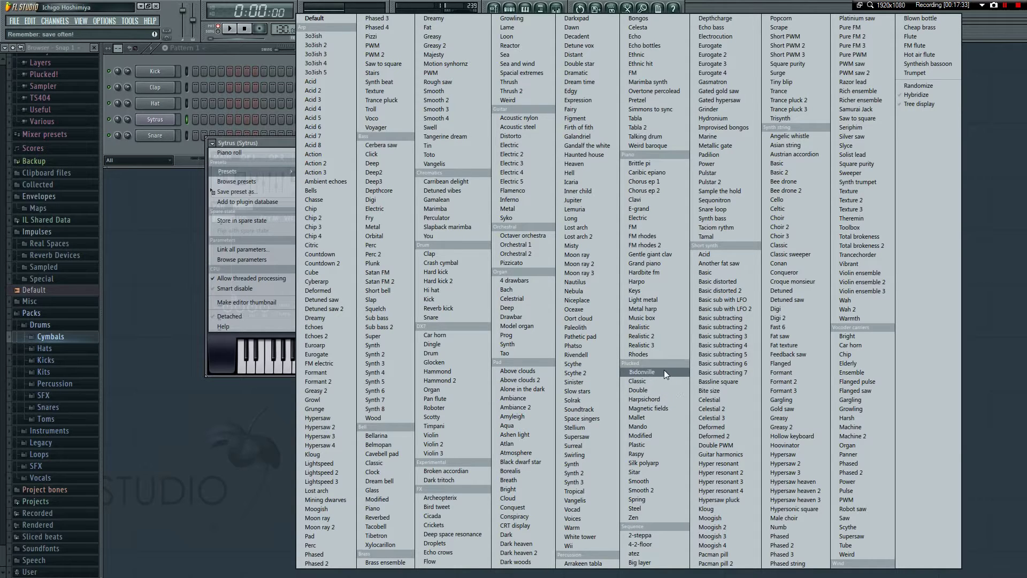
click(441, 164)
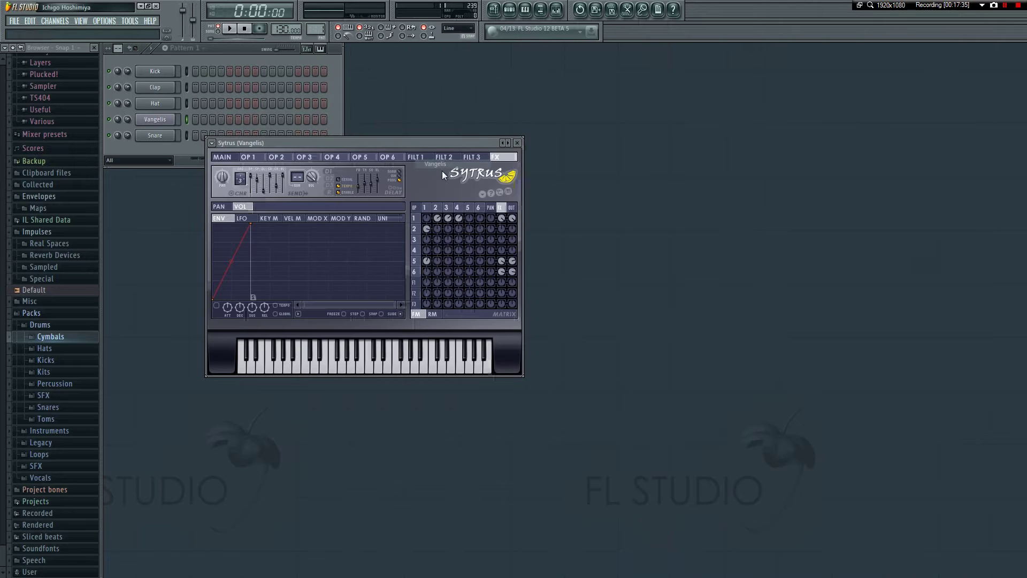
- Play a short run of low and high notes to audition the Vangelis preset
key(c)
key(x)
key(o)
key(p)
key(i)
key(y)
key(u)
key(i)
key(bracketleft)
key(bracketleft)
key(p)
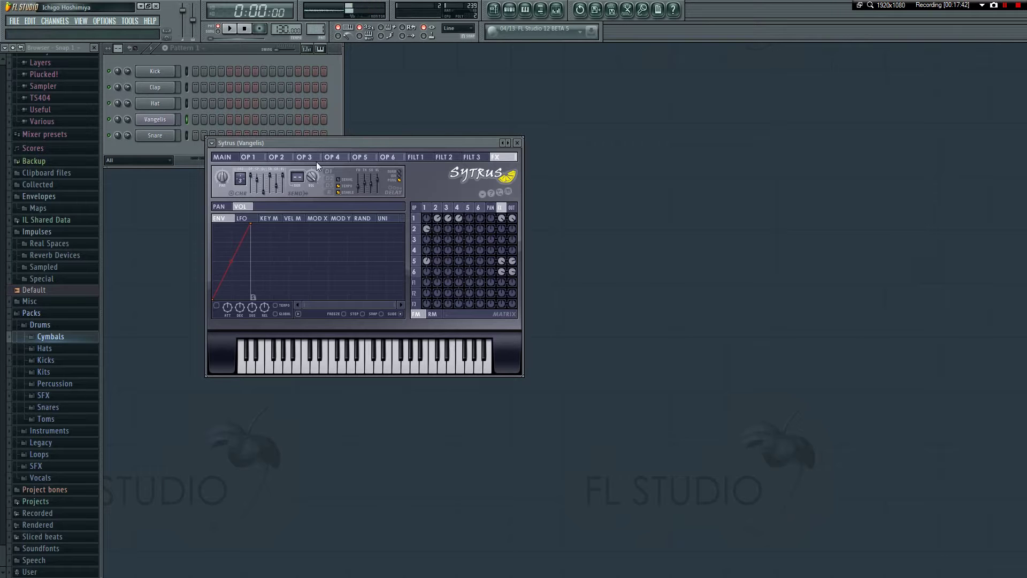
click(212, 143)
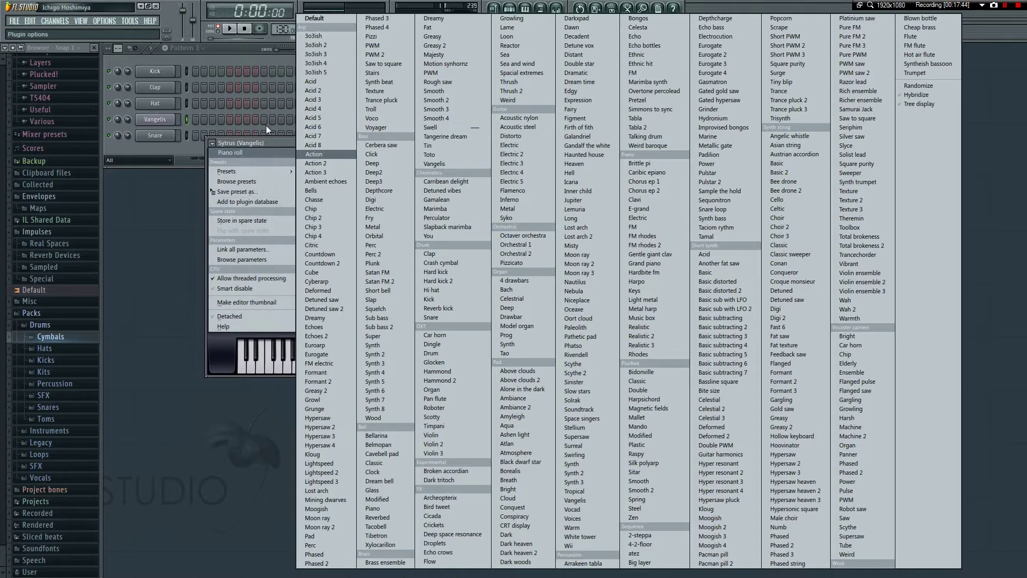
key(Escape)
key(Escape)
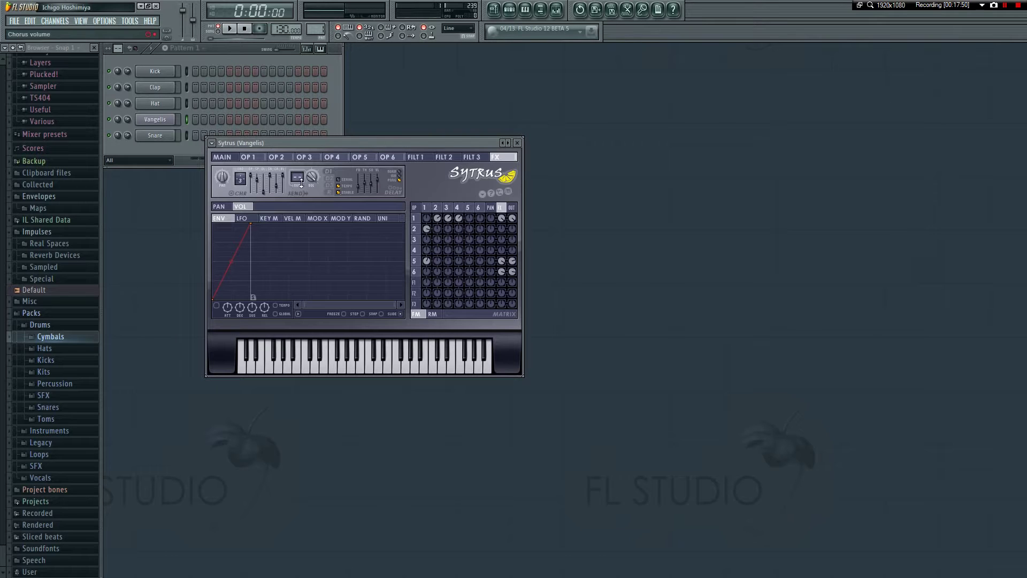
- Inspect Filter 1's volume and cutoff envelopes, Operator 1's modulation envelope and the main settings of the Vangelis preset
click(415, 157)
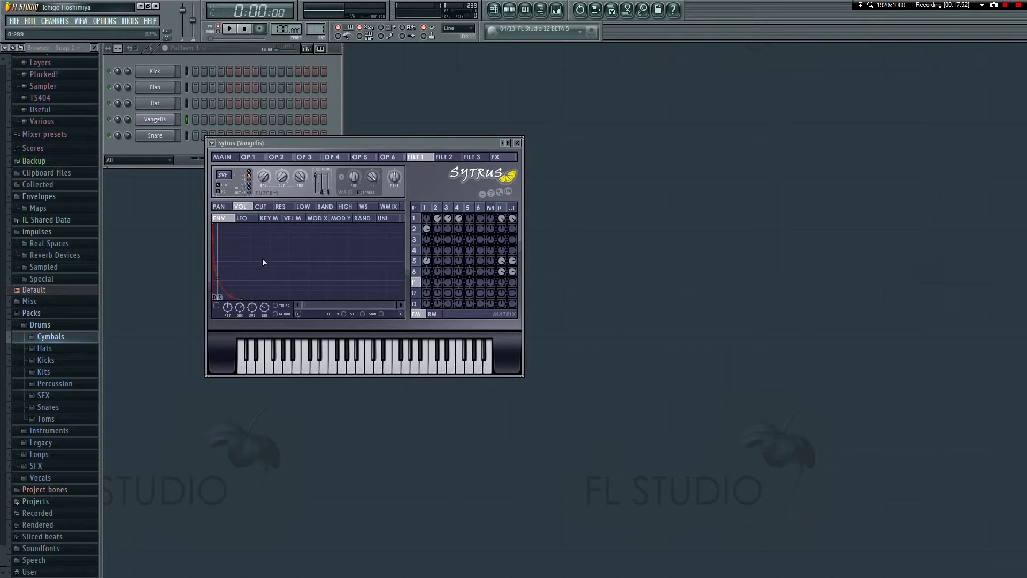
click(262, 207)
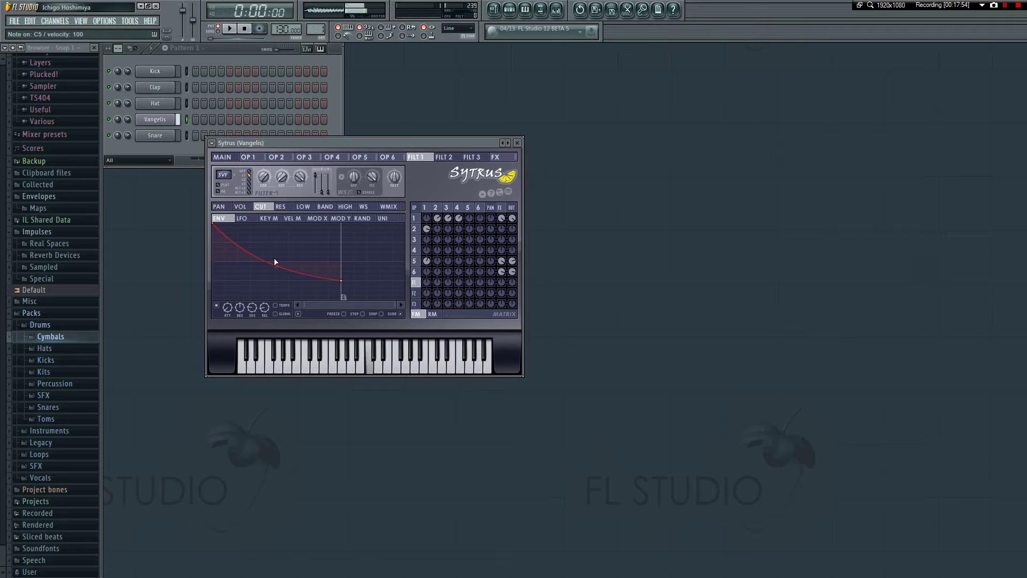
click(256, 158)
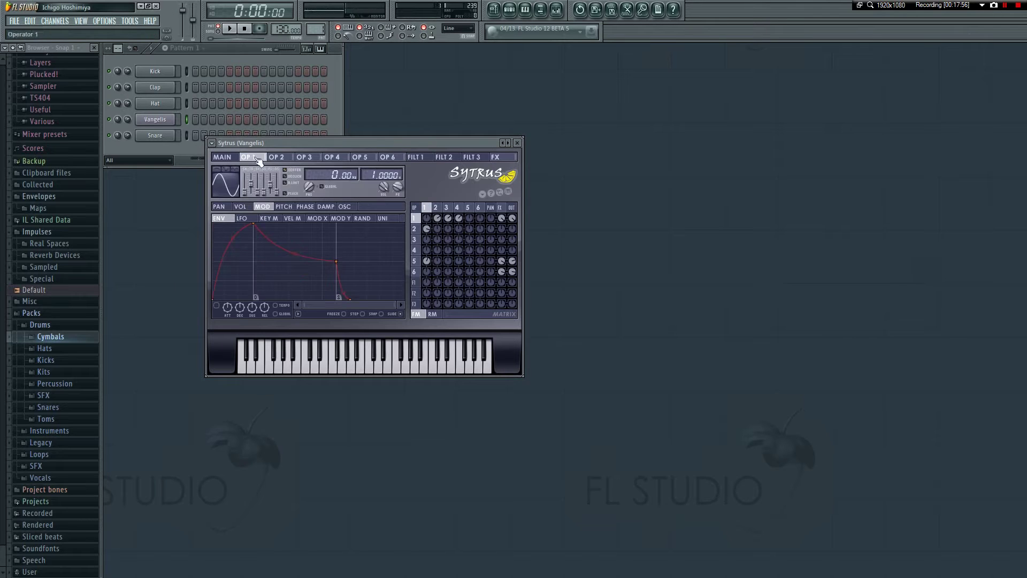
click(222, 156)
- Adjust the attack point of Operator 1's modulation envelope and reshape its volume envelope by moving the peak and start points
click(247, 158)
mouse_move(254, 224)
mouse_down()
mouse_move(409, 224)
mouse_move(254, 220)
mouse_up()
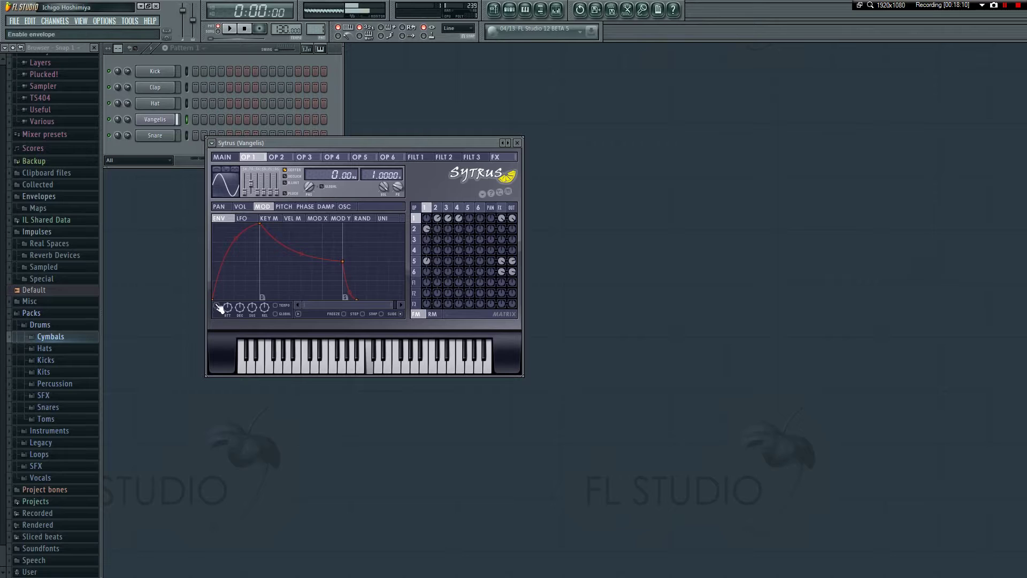
click(225, 207)
click(242, 207)
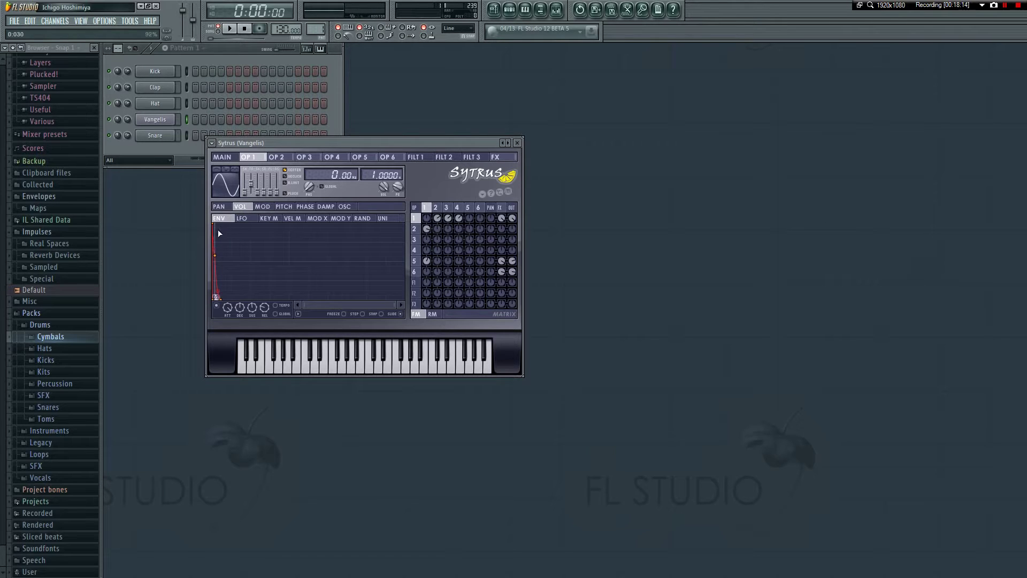
drag(214, 225, 250, 224)
mouse_move(211, 299)
mouse_down()
mouse_move(214, 289)
mouse_move(213, 299)
mouse_up()
drag(248, 229, 234, 277)
- Play several notes to hear the Vangelis sound with the edited Operator 1 envelopes
key(z)
key(v)
key(w)
key(t)
key(i)
key(y)
key(r)
- Load the Moon ray preset in Sytrus and play a high and a low note to audition it
click(211, 143)
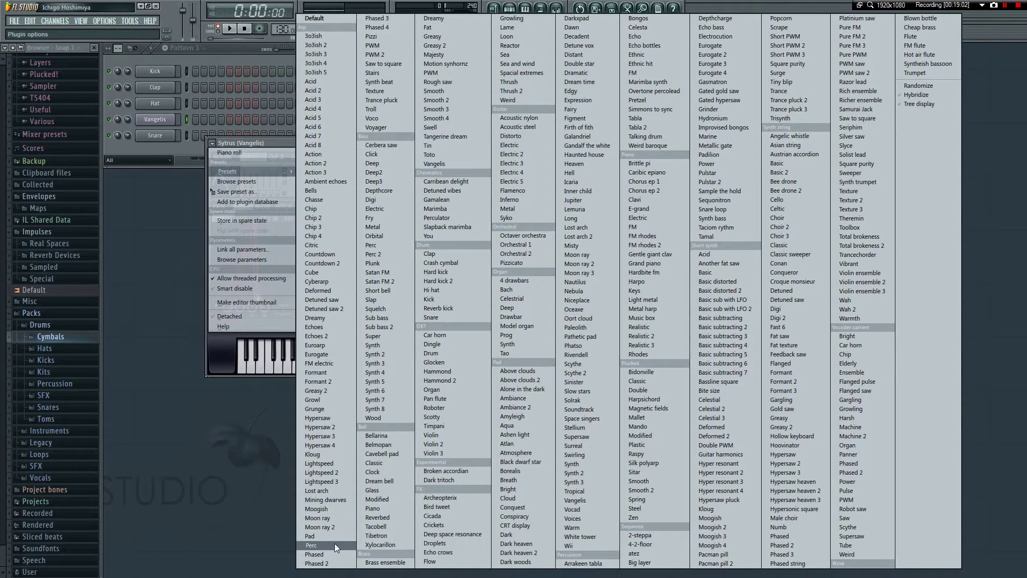
click(320, 517)
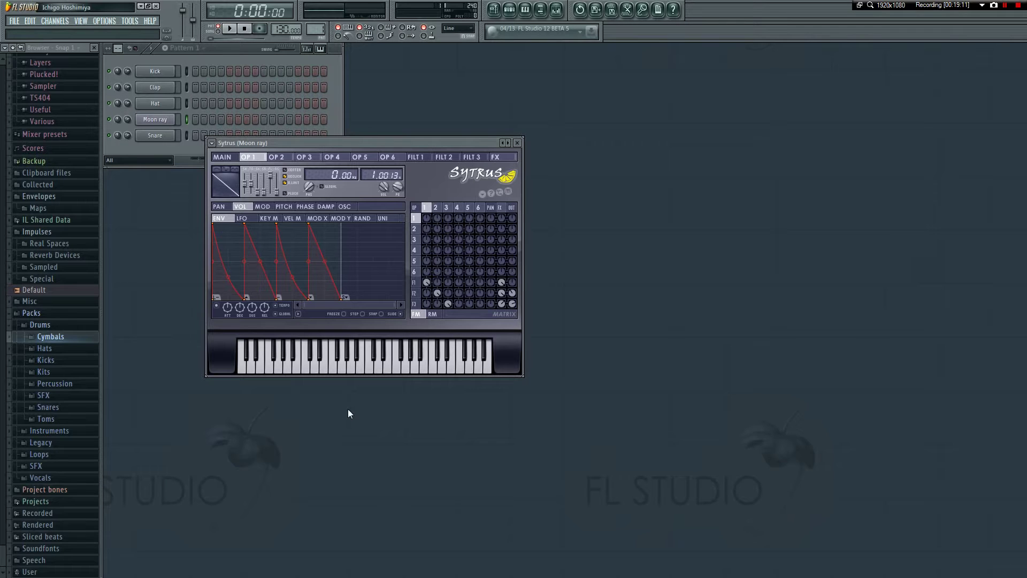
key(q)
key(z)
- Load the Cerbera saw preset in Sytrus
click(213, 142)
mouse_move(239, 172)
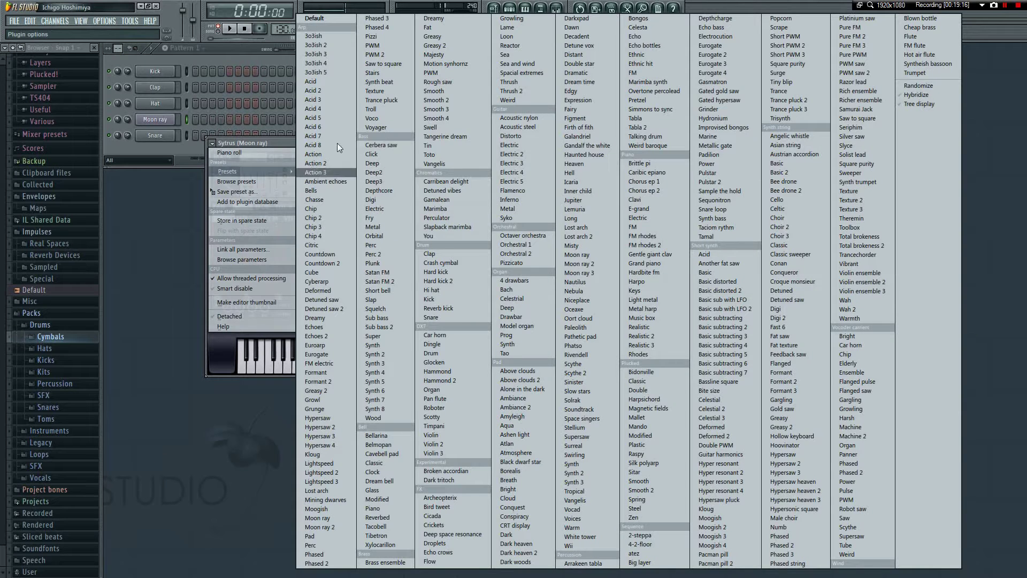
click(389, 145)
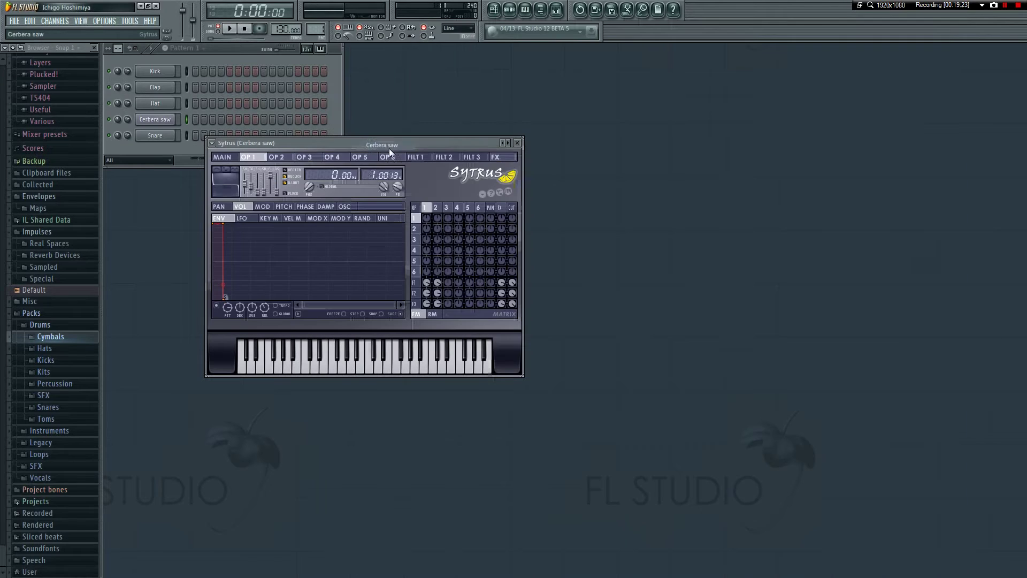
- Audition the synth with a few notes and switch Sytrus to the Click preset
key(z)
key(t)
key(r)
key(e)
key(q)
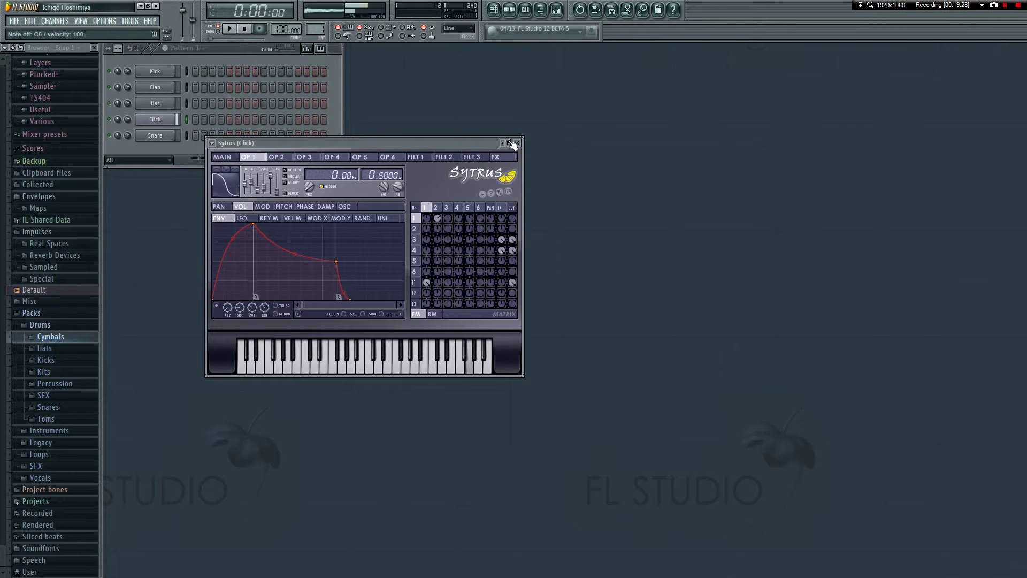
- Play lower and upper notes together in a series of phrases to audition the Click preset
key(t)
key(t)
key(q)
key(w)
key(e)
key(n)
key(t)
key(b)
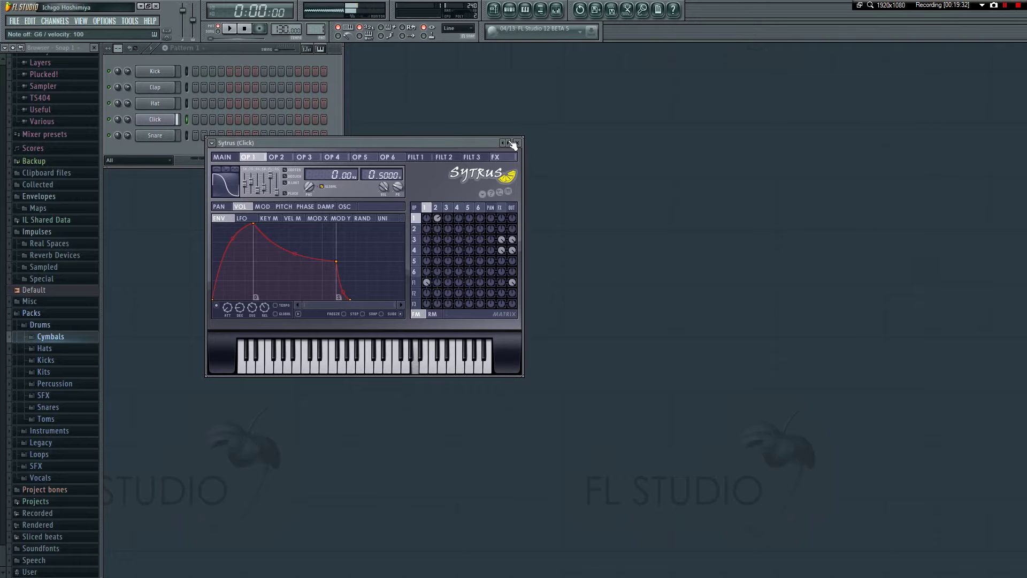
key(r)
key(e)
key(t)
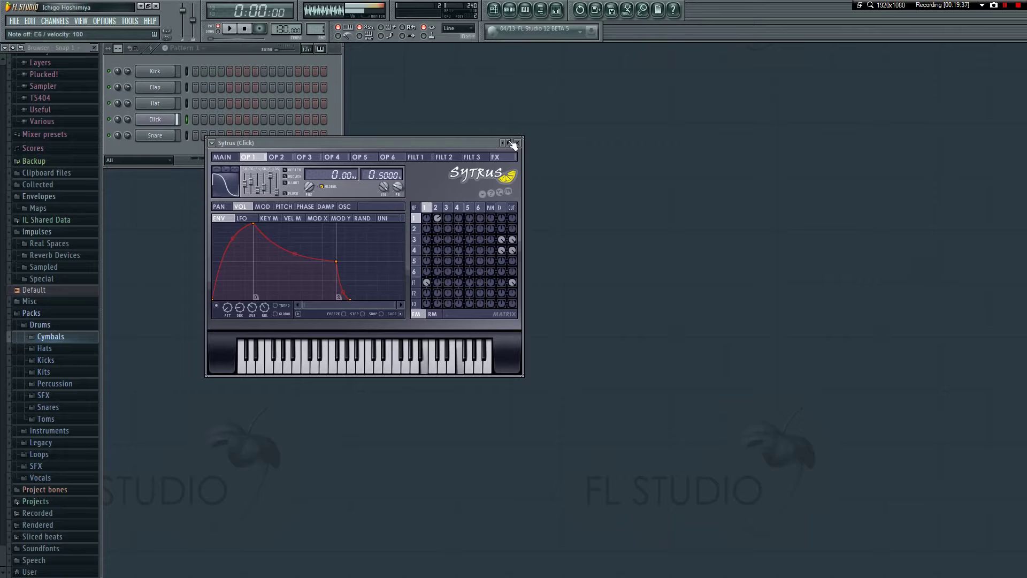
key(w)
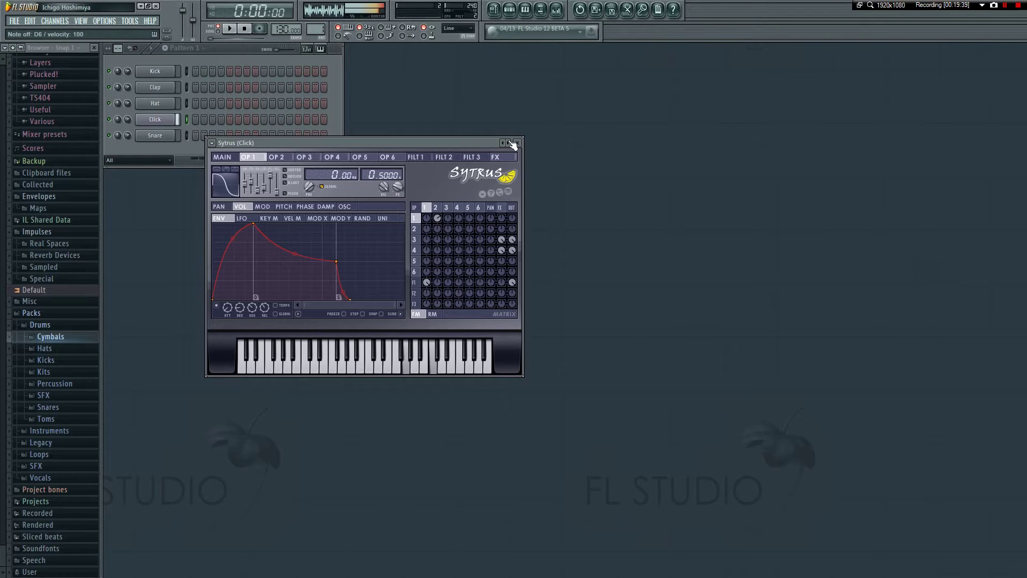
key(v)
key(m)
key(w)
key(r)
key(n)
key(w)
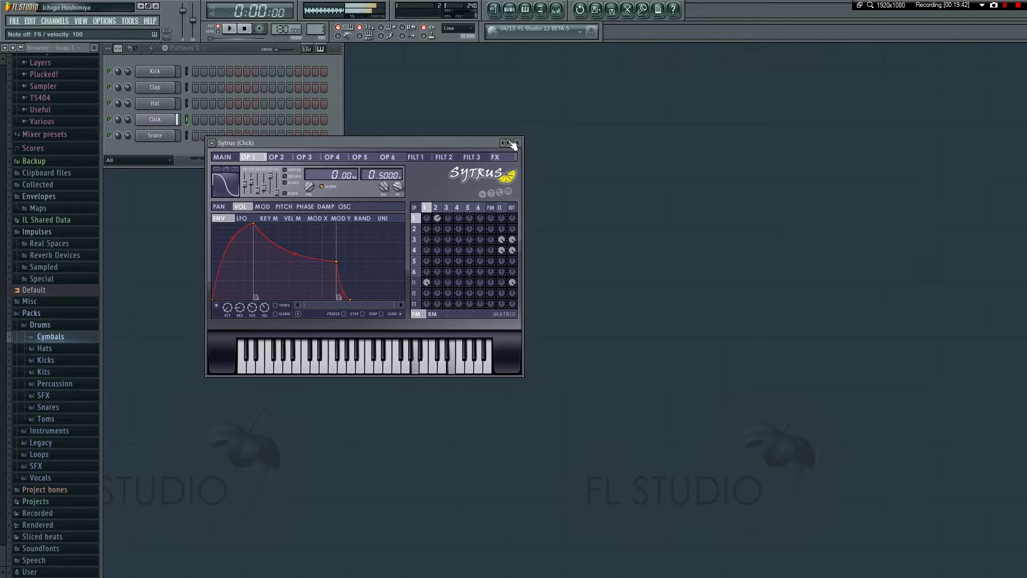
key(x)
key(q)
key(r)
key(t)
key(w)
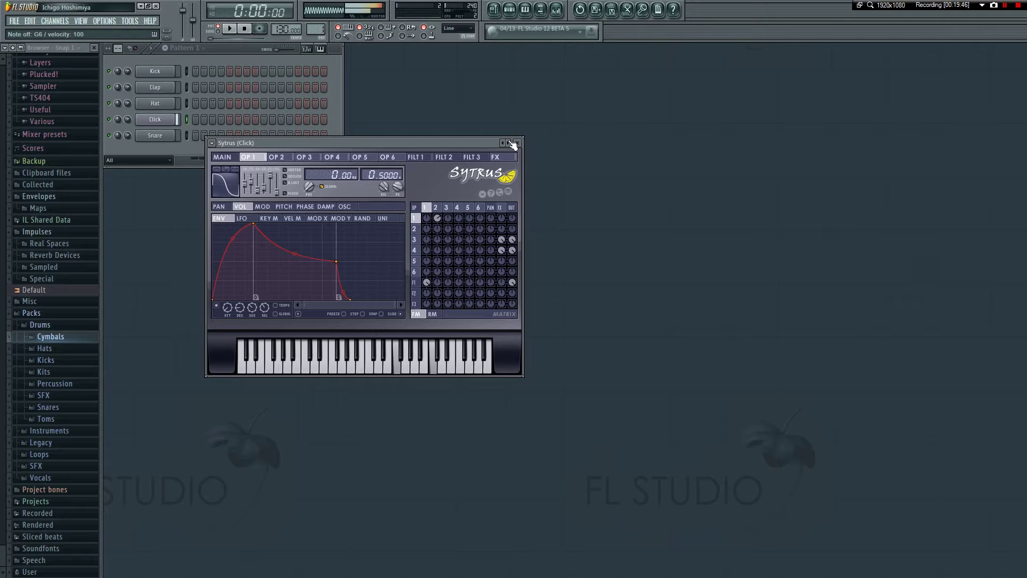
key(r)
key(w)
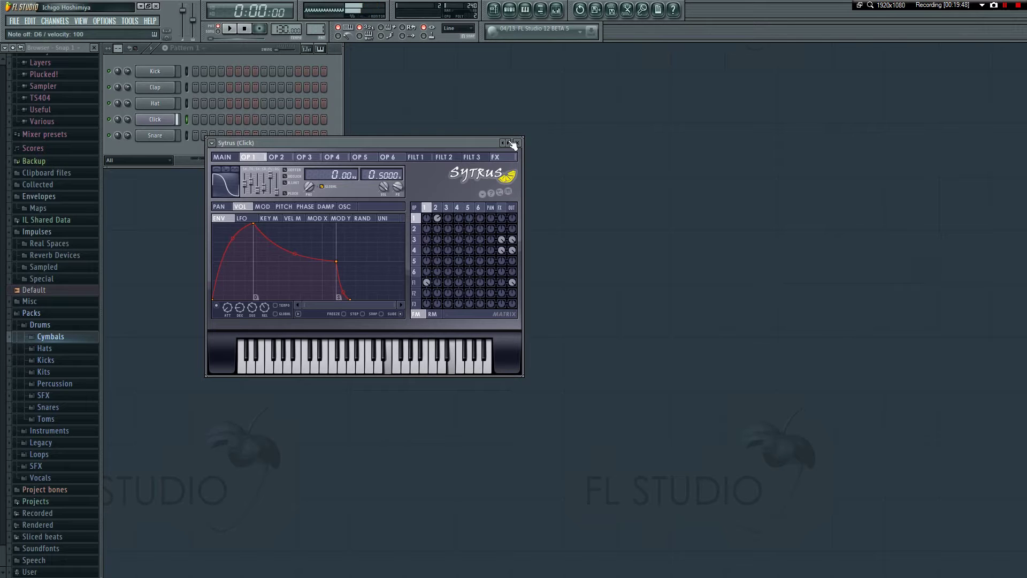
click(212, 143)
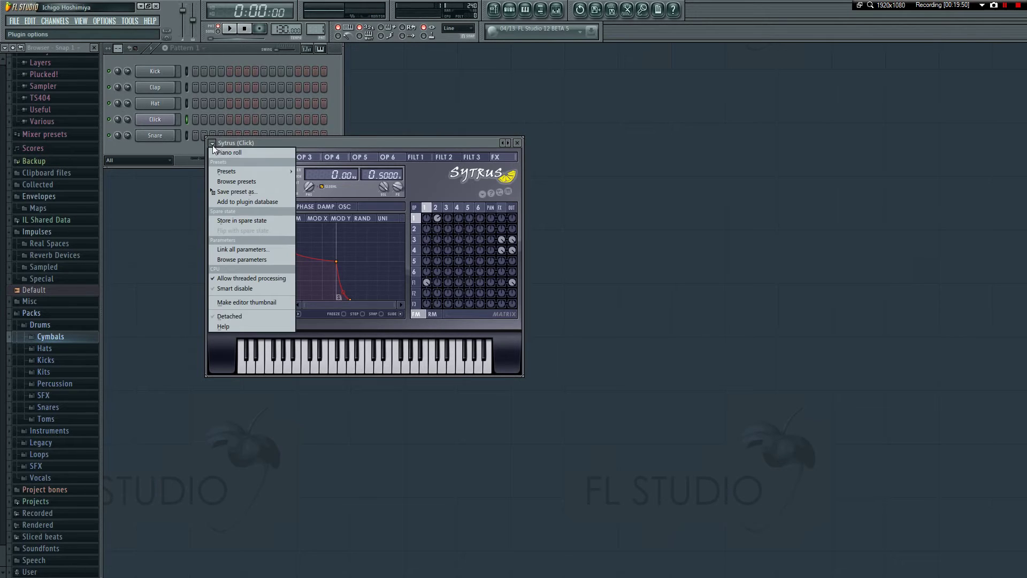
click(252, 172)
click(128, 371)
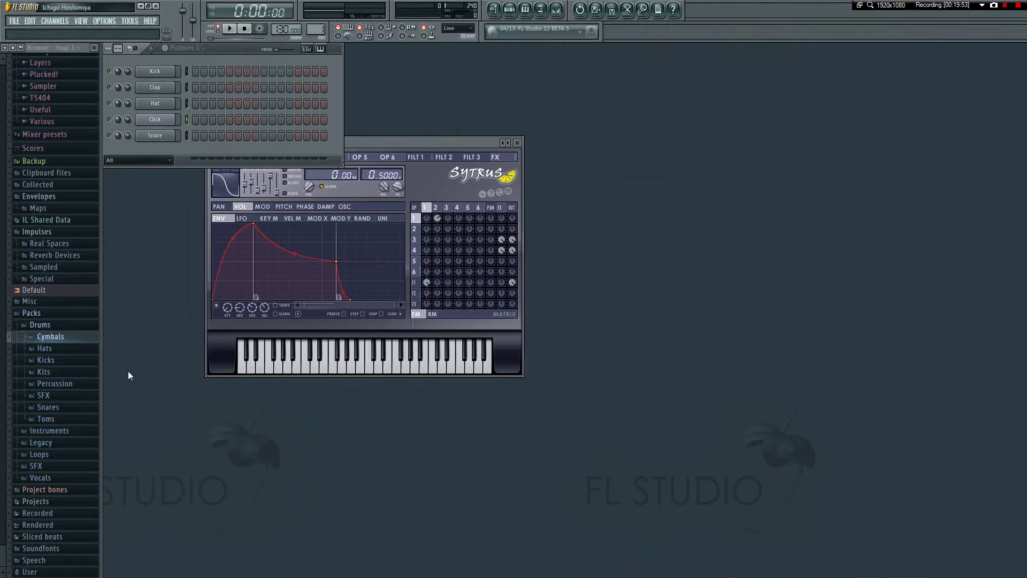
- Try out melodic ideas on the Click preset, repeating short phrases and varying them with sharp notes
click(255, 351)
key(n)
key(e)
key(b)
key(i)
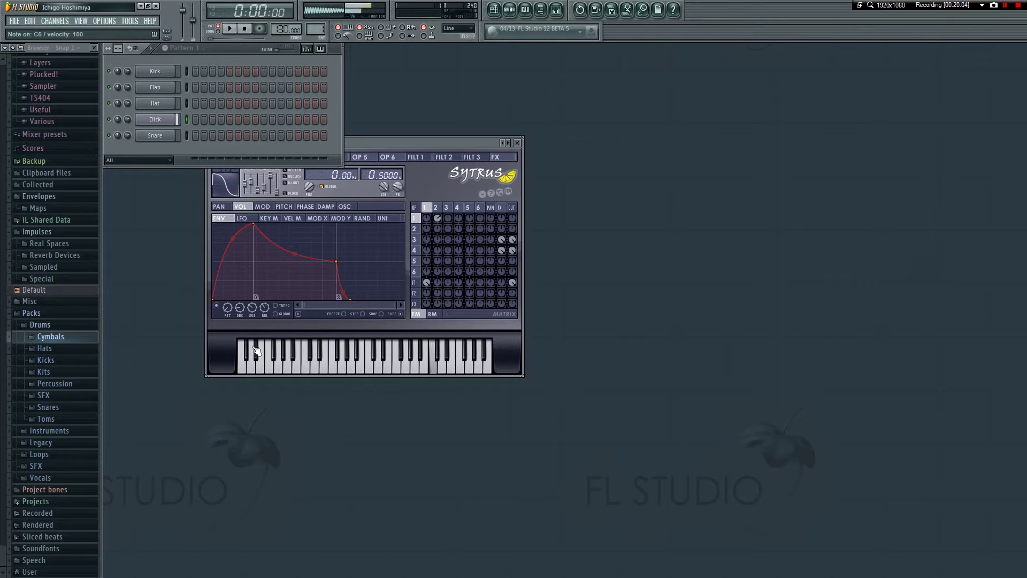
key(r)
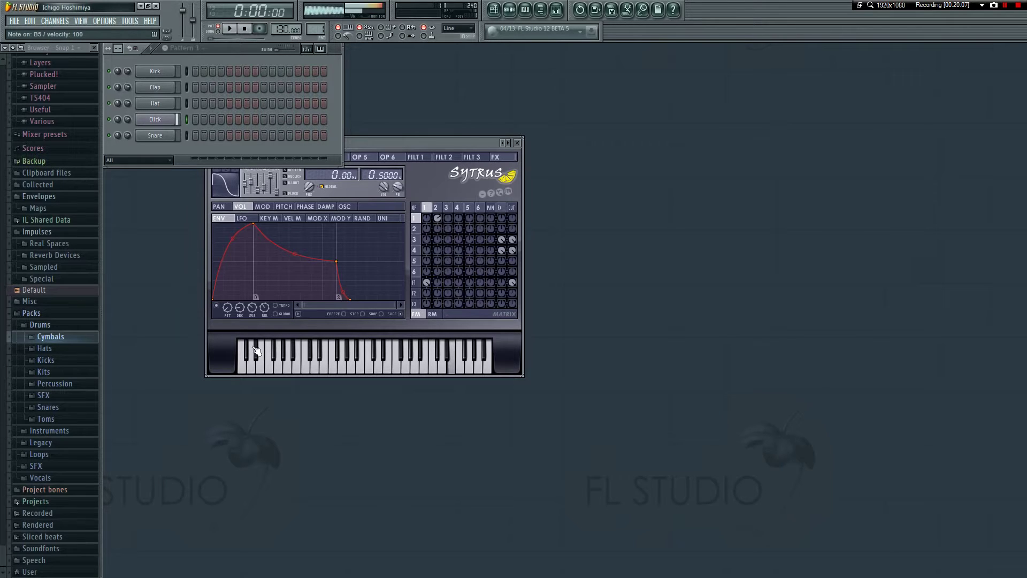
key(o)
key(y)
key(i)
key(u)
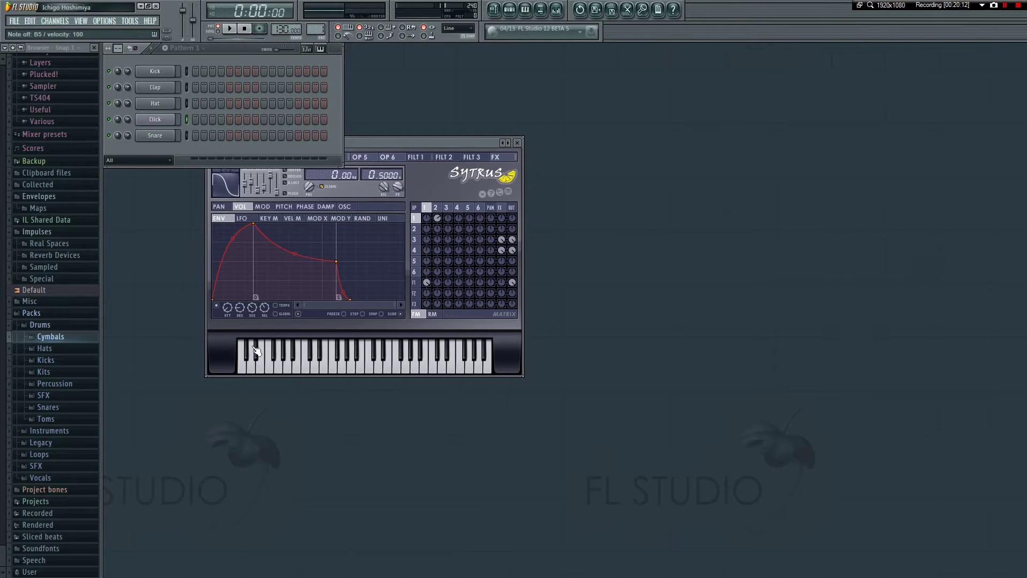
key(t)
key(r)
key(w)
key(e)
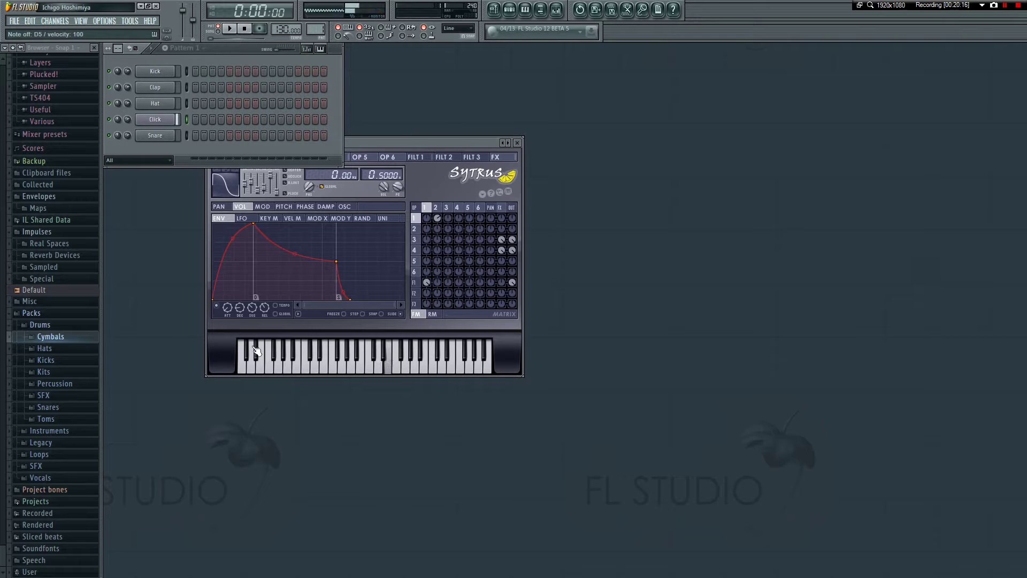
key(y)
key(t)
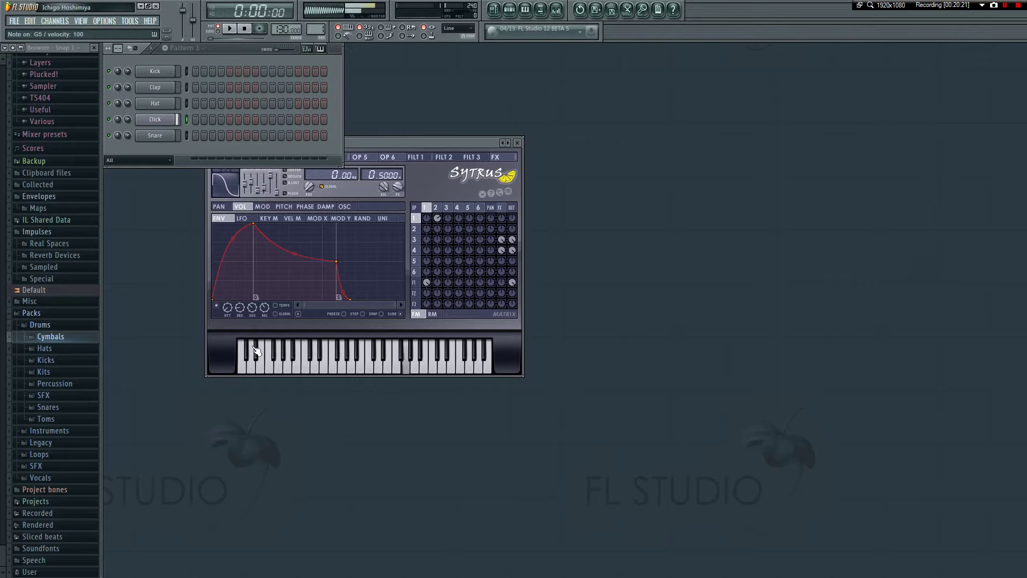
key(r)
key(w)
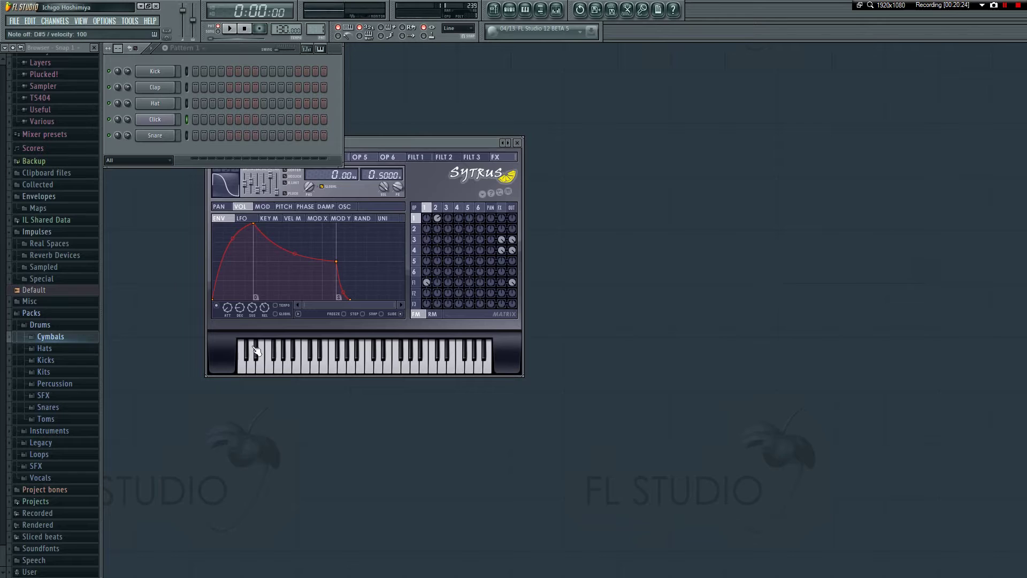
key(t)
key(r)
key(w)
key(t)
key(r)
key(w)
key(5)
key(t)
key(w)
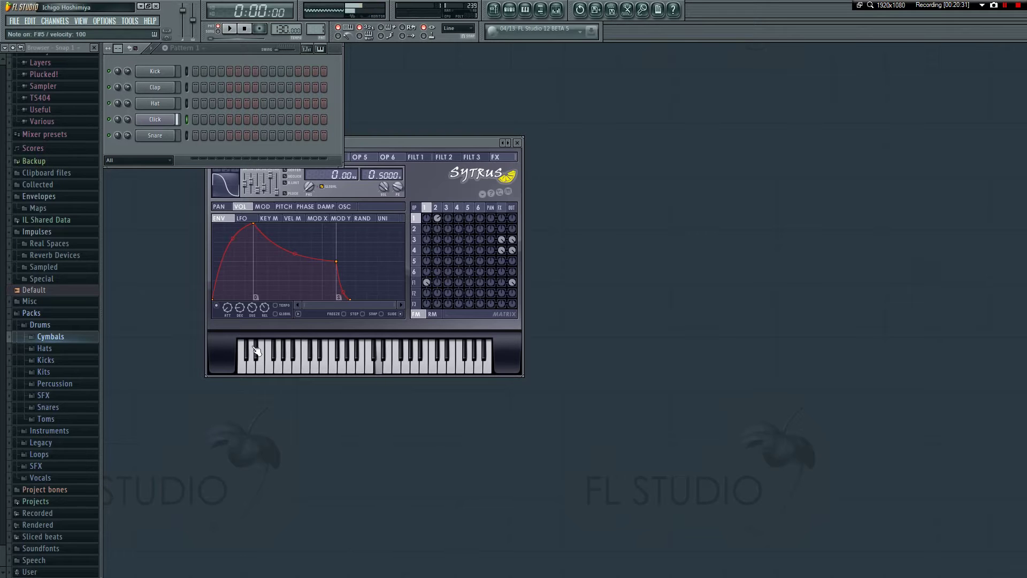
key(t)
key(5)
key(w)
key(6)
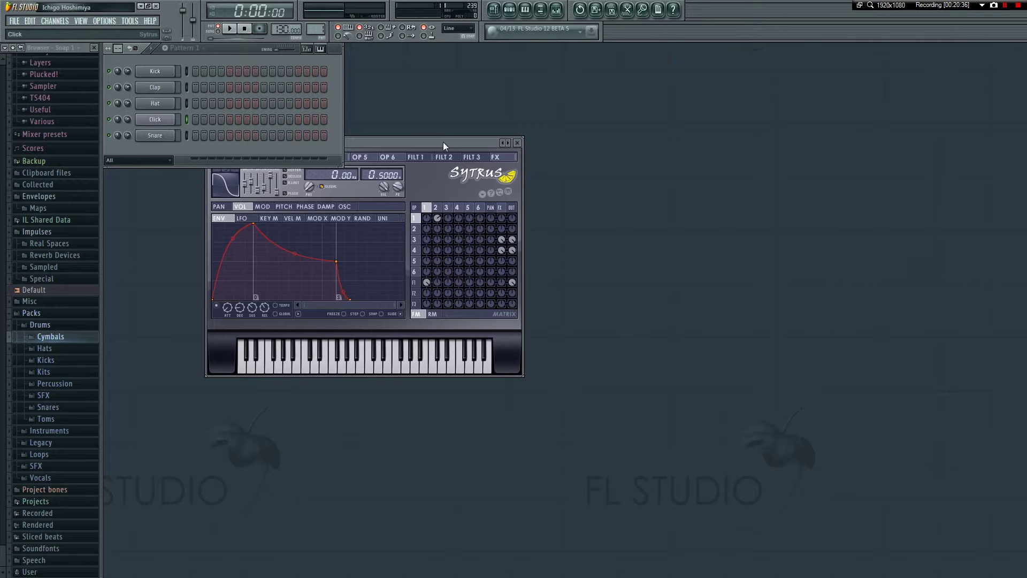
- Move the Sytrus window clear of the step sequencer and open its Filter 1 settings
drag(442, 142, 560, 201)
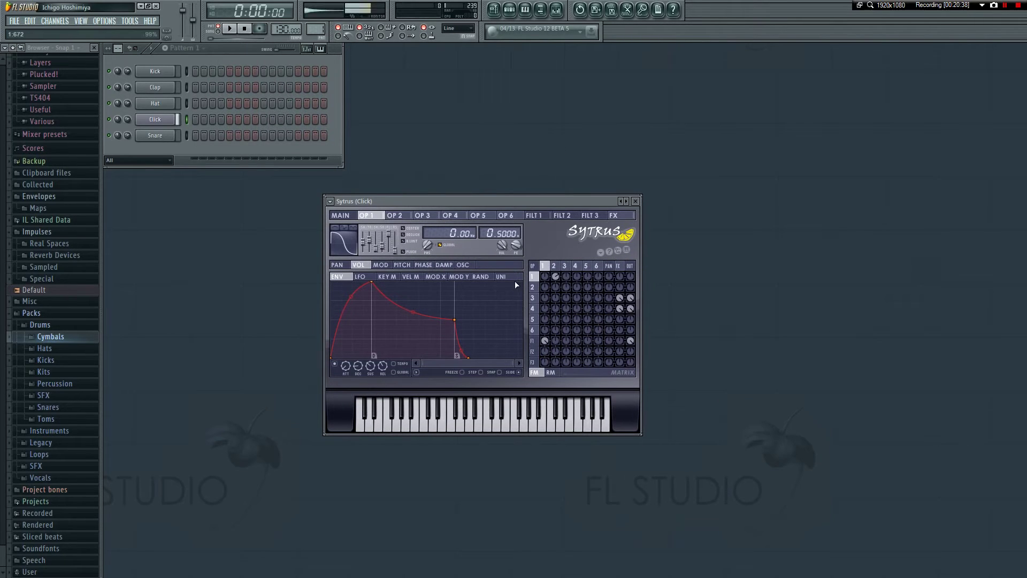
key(bracketright)
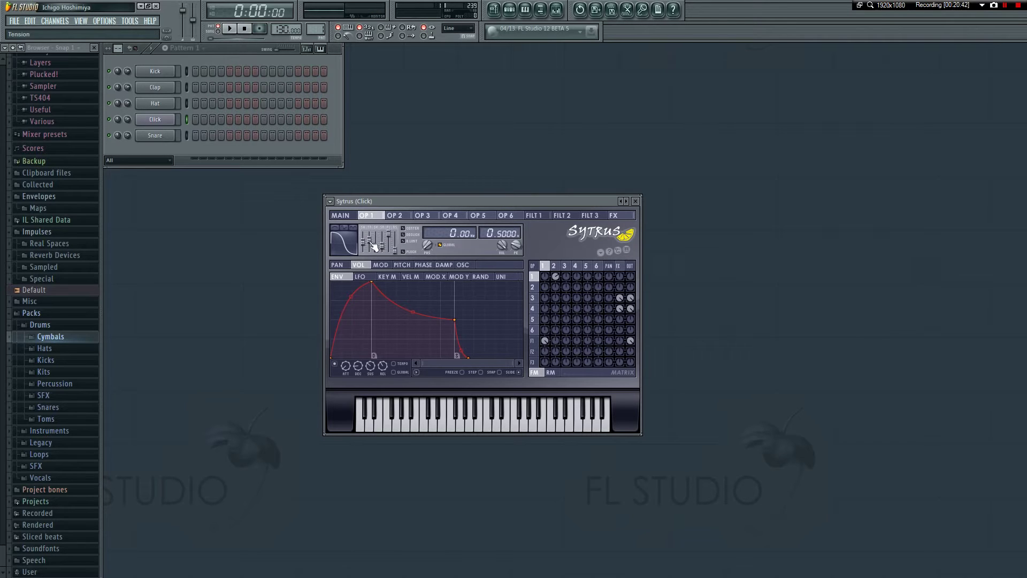
click(534, 216)
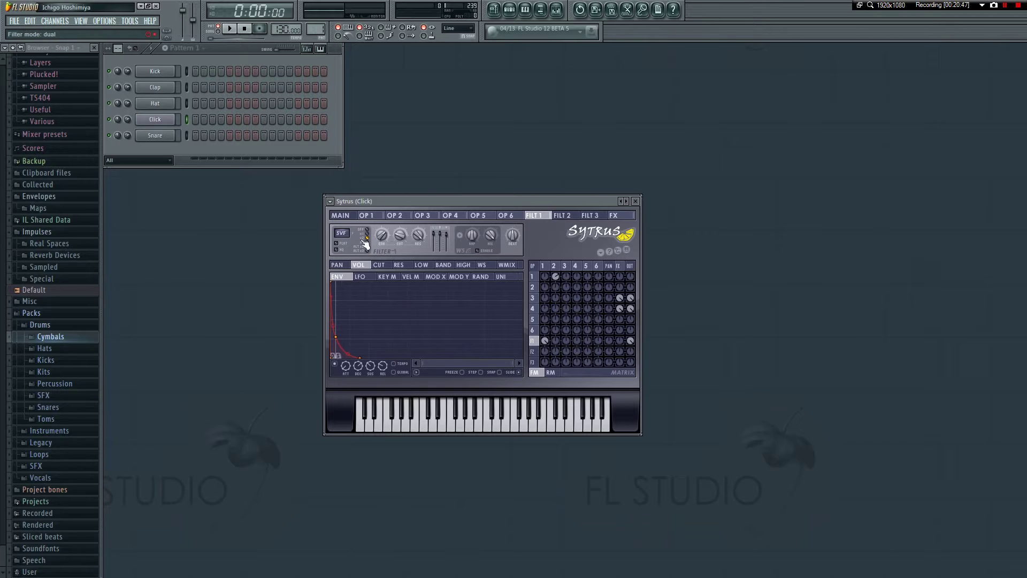
- Play C notes an octave apart to audition the Click preset with its current Filter 1 type
key(z)
key(z)
key(z)
key(q)
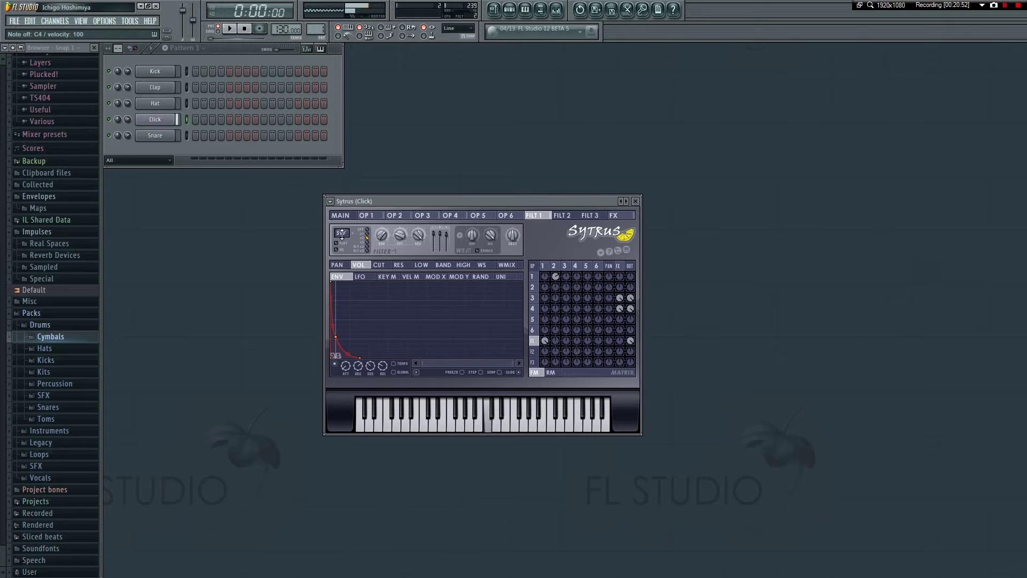
key(e)
key(q)
key(z)
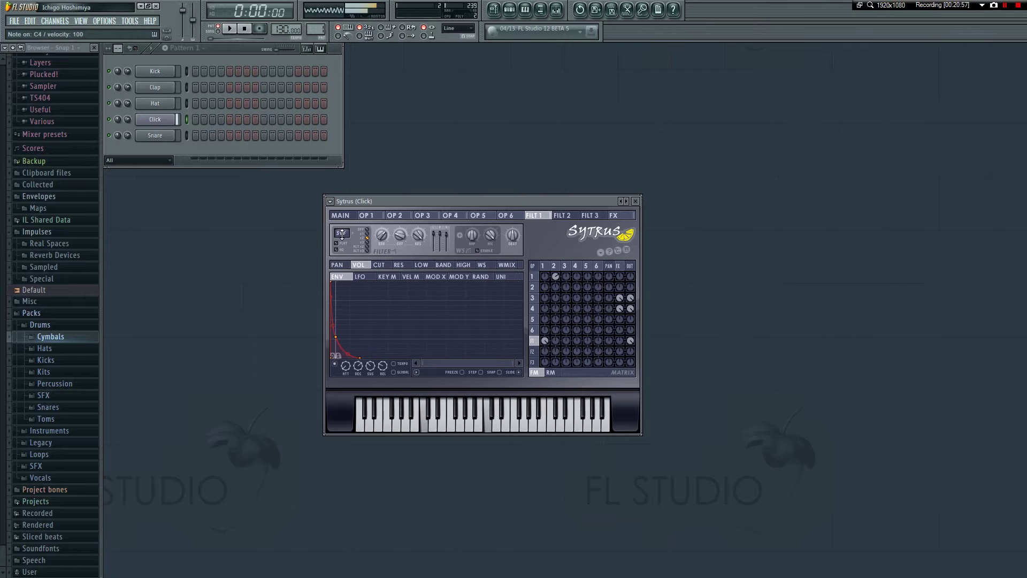
key(z)
key(q)
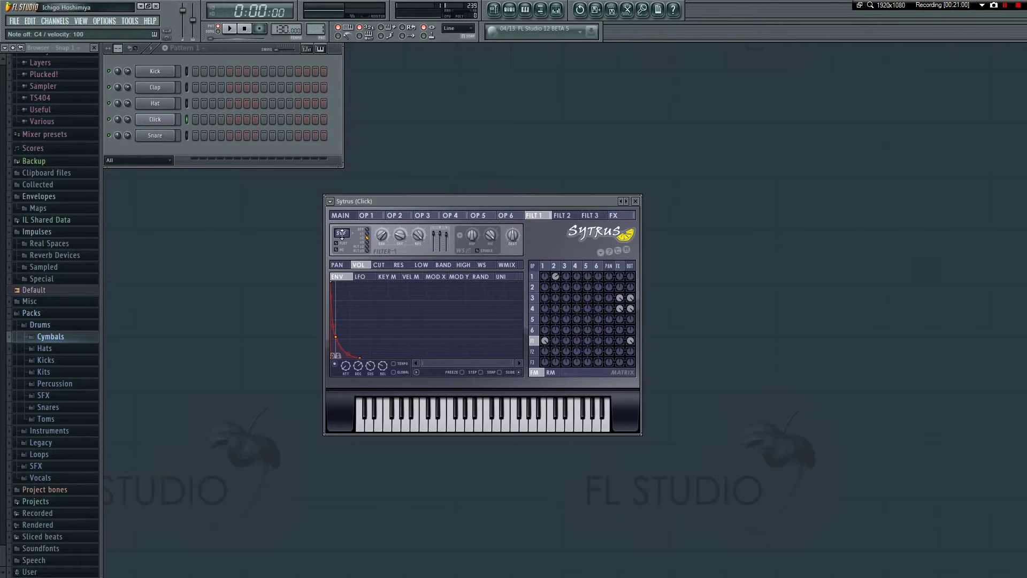
key(z)
key(q)
- Cycle Filter 1 of the Click preset through its filter types from low pass onward, playing low and high C notes on each
drag(342, 233, 342, 236)
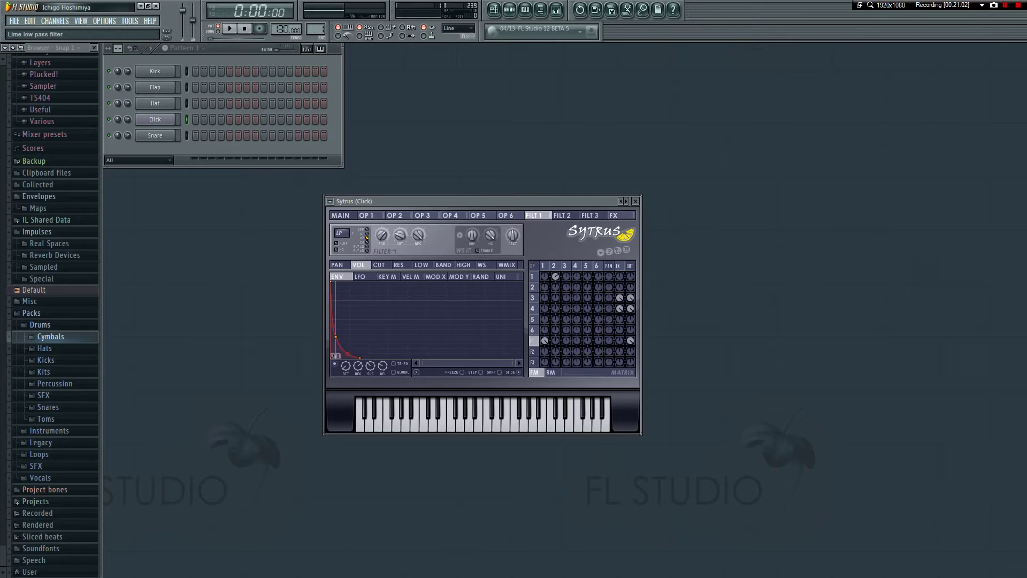
key(q)
scroll(342, 234, up, 1)
key(q)
key(z)
scroll(342, 233, up, 1)
key(q)
key(z)
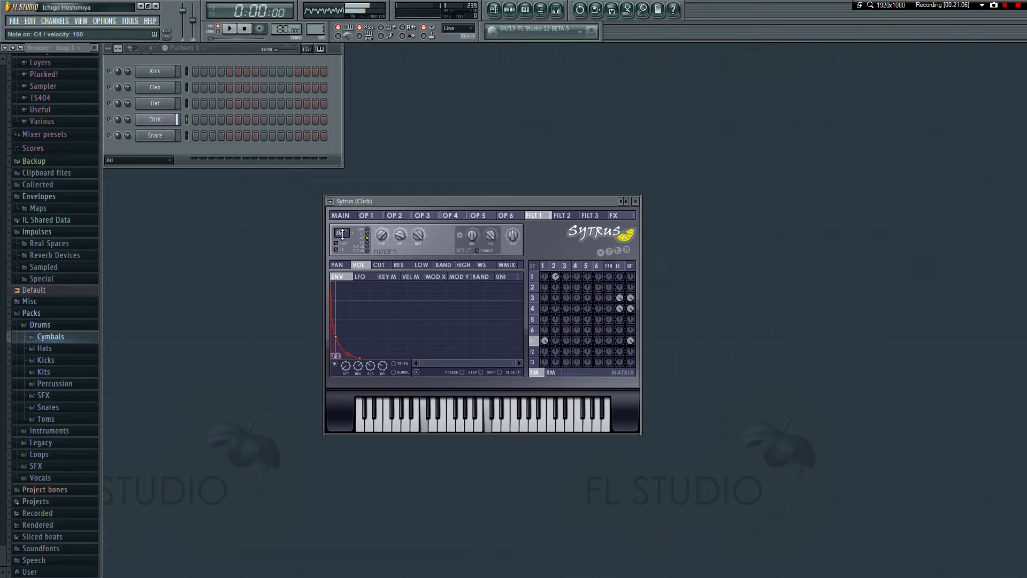
key(q)
key(z)
scroll(342, 234, up, 1)
key(q)
key(z)
key(q)
key(z)
scroll(342, 234, up, 1)
key(q)
key(z)
key(q)
key(z)
scroll(343, 233, up, 1)
key(q)
key(q)
key(z)
scroll(342, 234, up, 1)
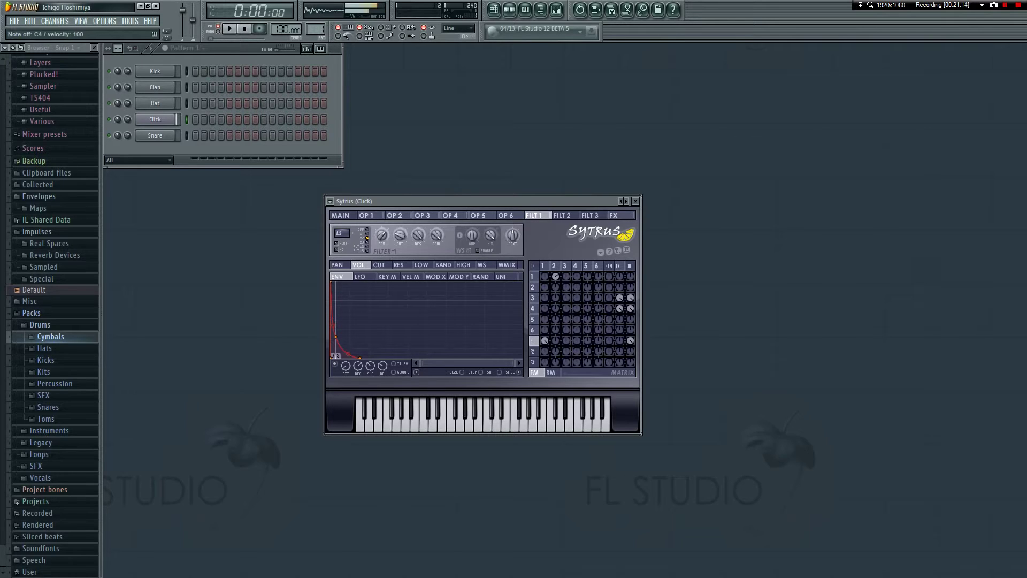
key(q)
key(z)
scroll(342, 234, up, 1)
key(q)
key(z)
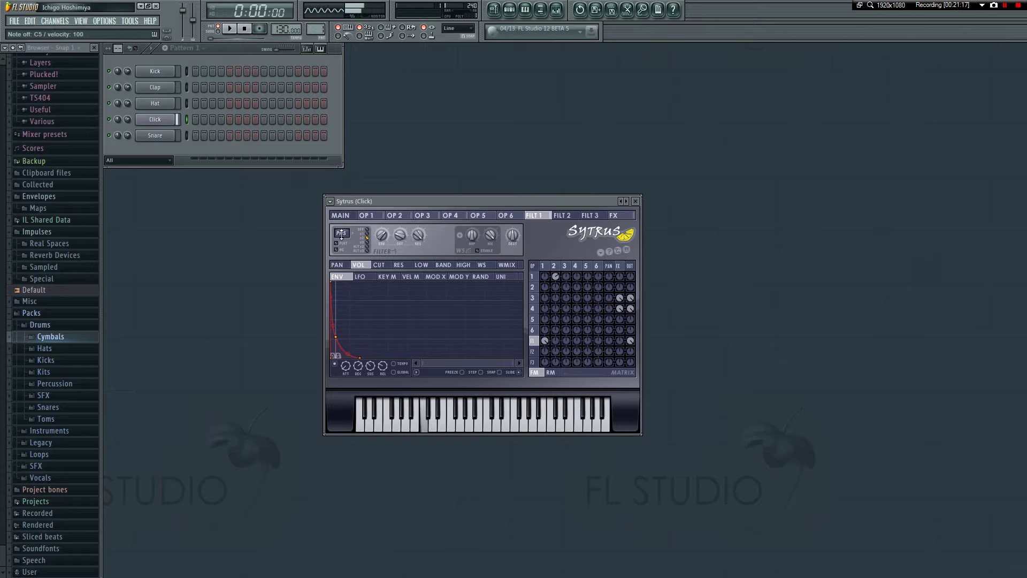
- Load the Detuned vibes preset from the Chromatics group into Sytrus
click(330, 202)
mouse_move(345, 229)
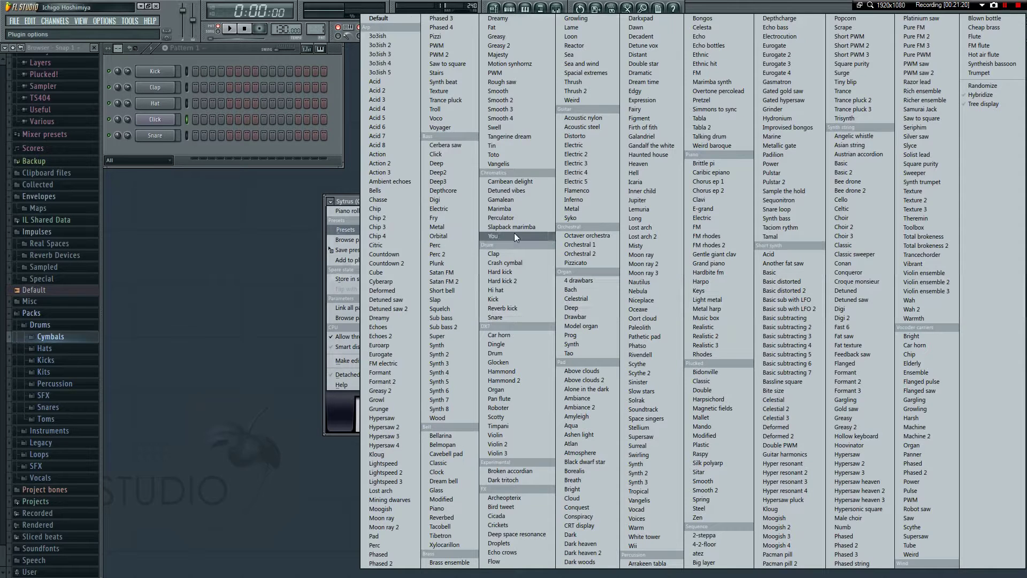
click(515, 190)
- Play single notes and short melodic phrases to audition the Detuned vibes preset
key(q)
key(q)
key(q)
key(q)
key(p)
key(o)
key(i)
key(i)
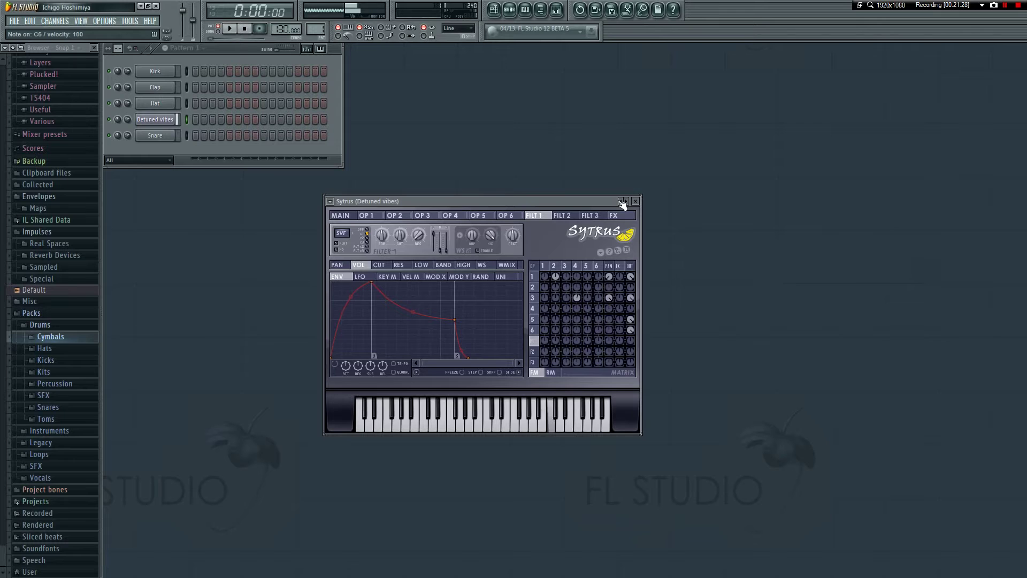
key(r)
key(p)
key(e)
key(e)
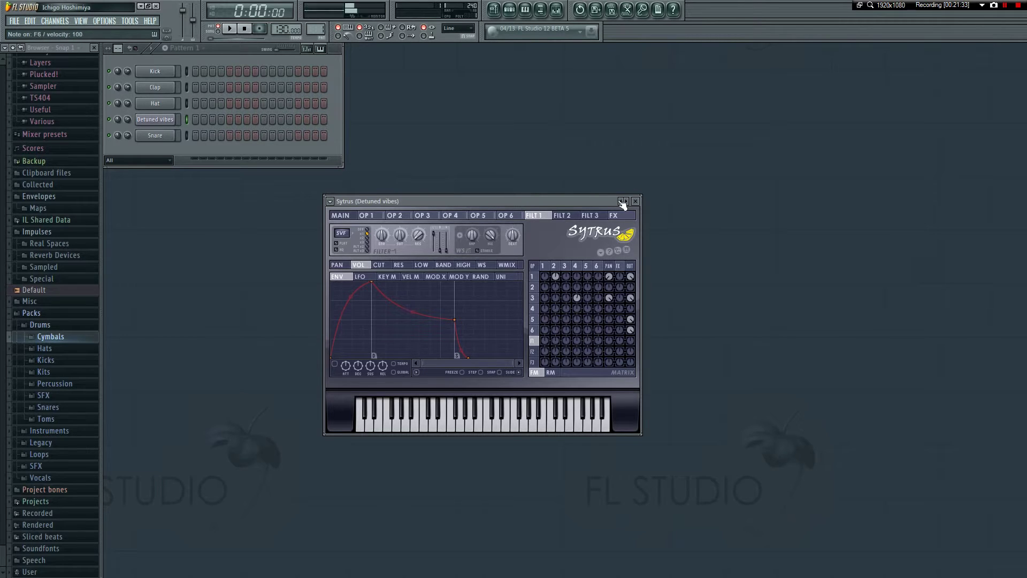
key(i)
- Close the Sytrus window and open the mixer
click(642, 201)
right_click(172, 118)
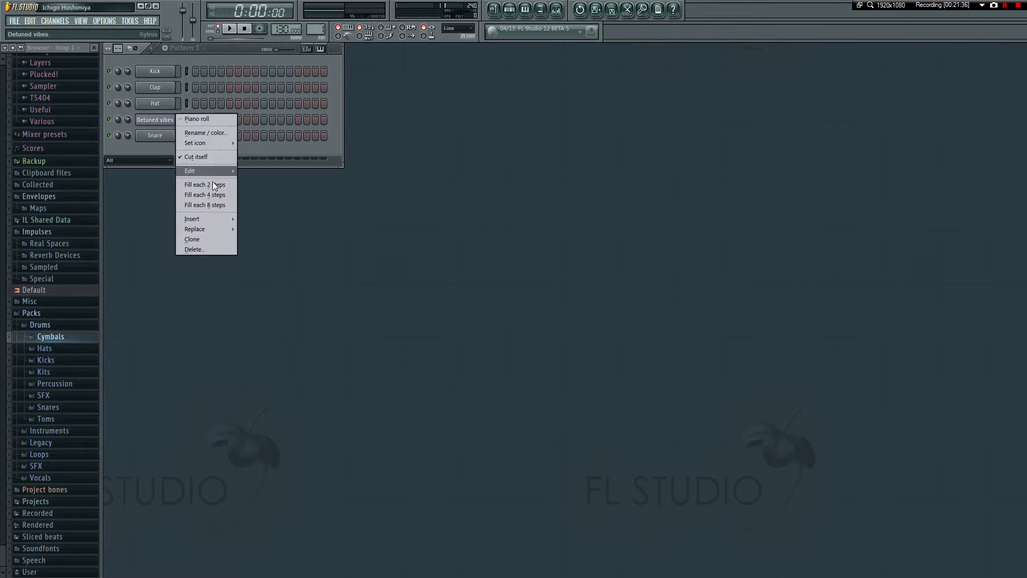
click(357, 190)
key(F9)
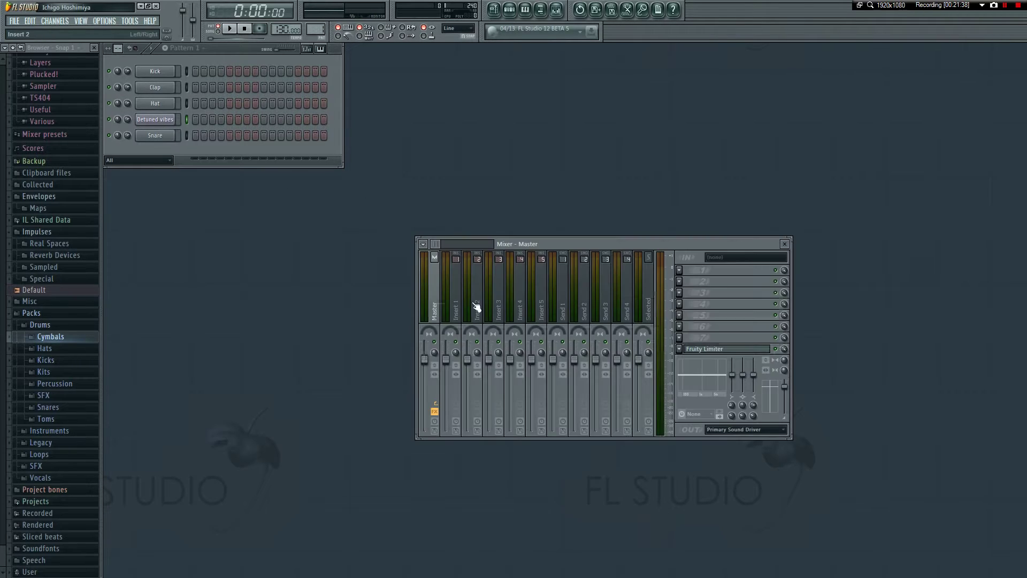
- Open the Detuned vibes channel settings, move them clear of the step sequencer and route the channel to mixer insert 5
right_click(177, 118)
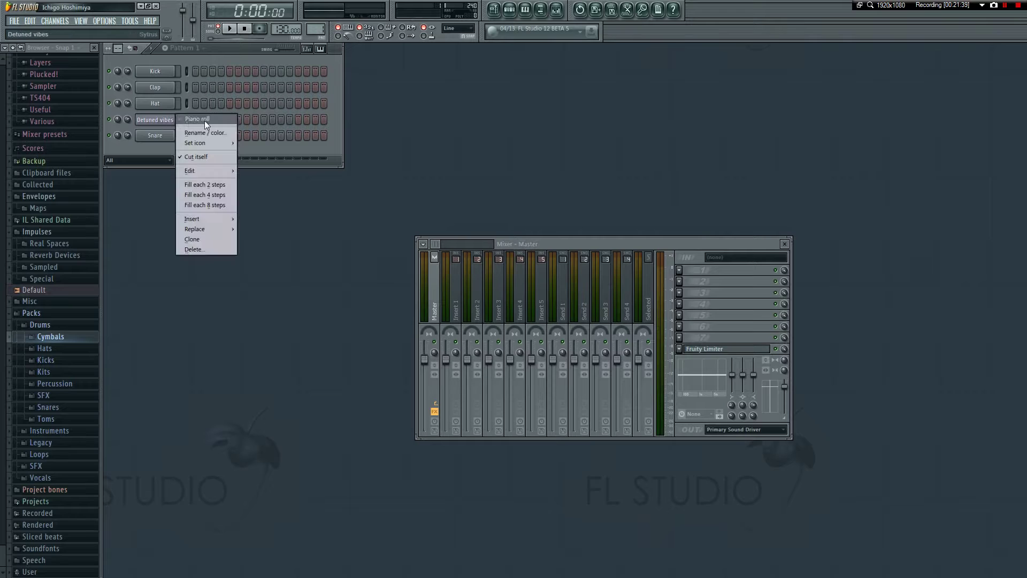
click(289, 219)
click(159, 121)
click(467, 69)
drag(465, 45, 419, 168)
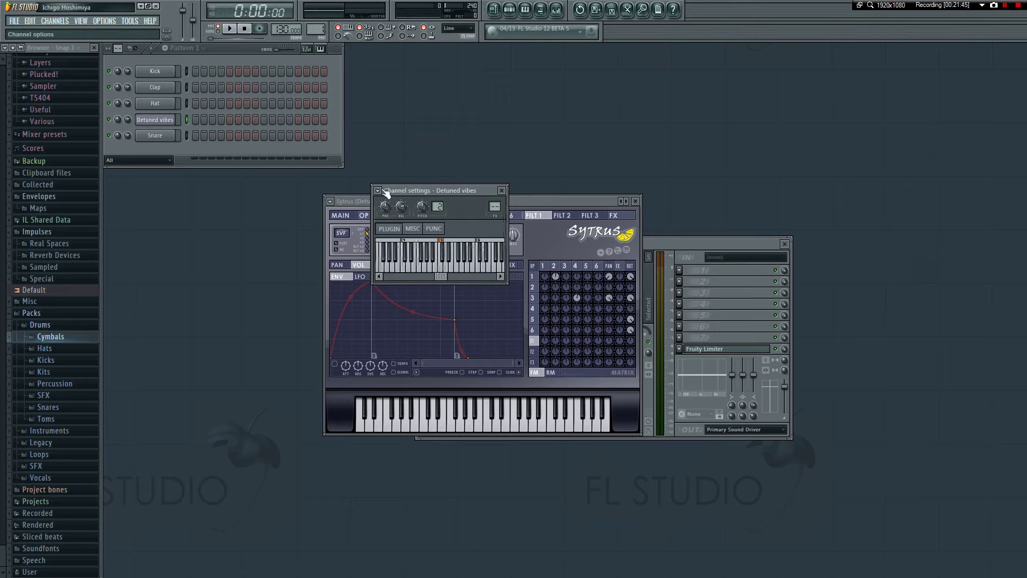
key(ctrl+l)
- Add Soundgoodizer to the first effect slot of the Detuned vibes mixer track
click(696, 270)
mouse_move(738, 281)
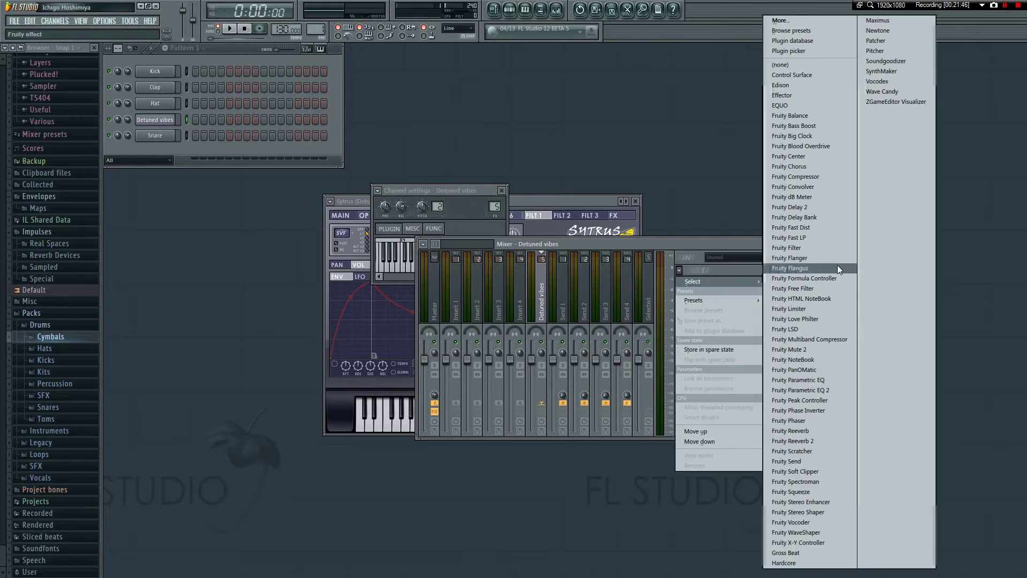
click(895, 65)
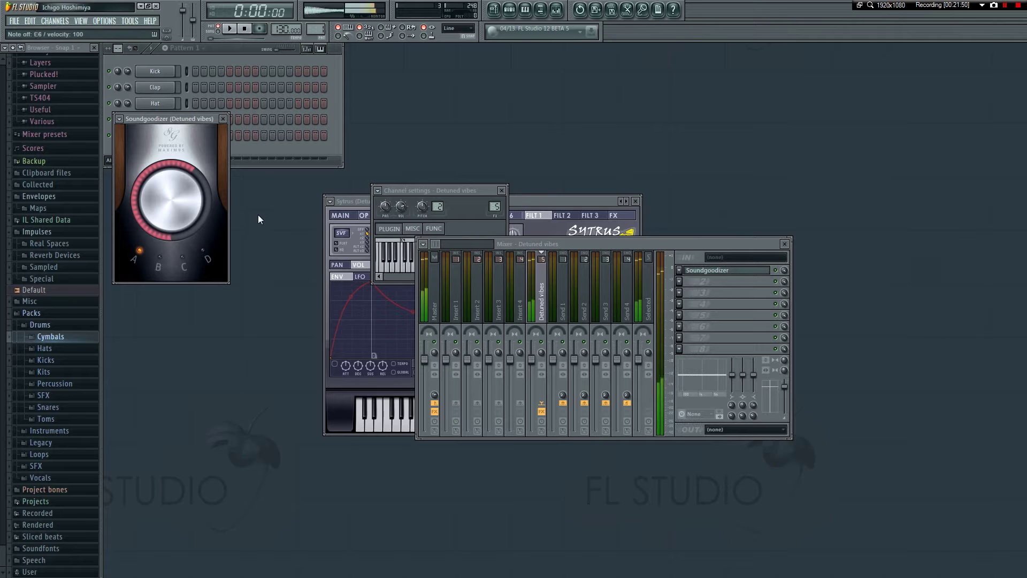
- Compare Soundgoodizer modes D and B on played notes, return to mode A and close the effect
click(208, 259)
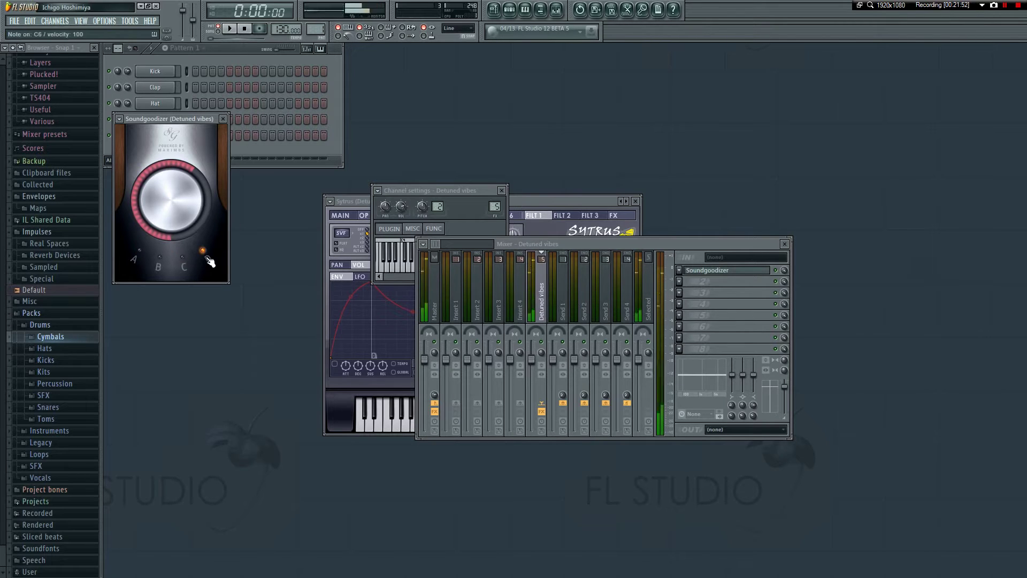
click(159, 256)
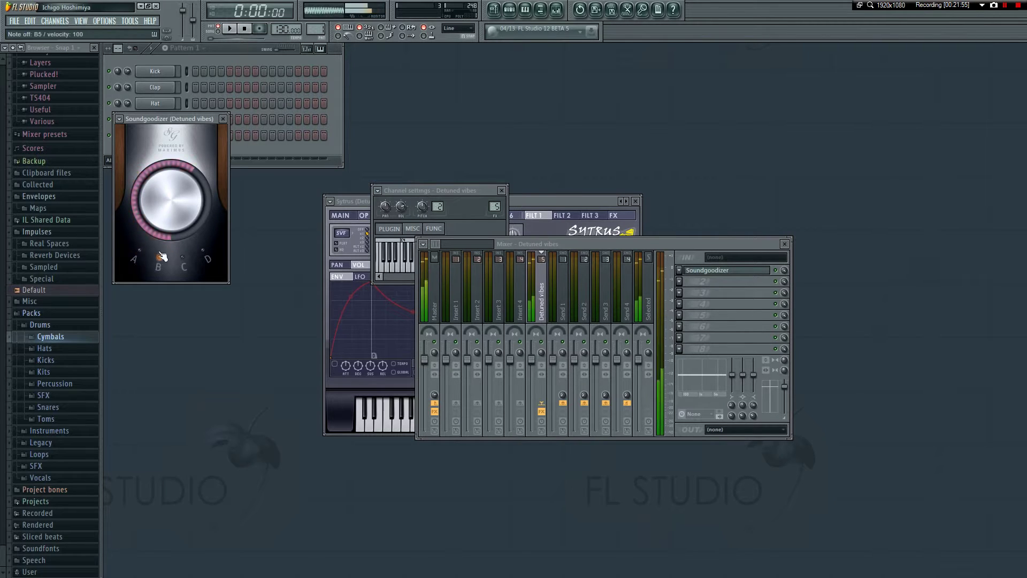
click(206, 259)
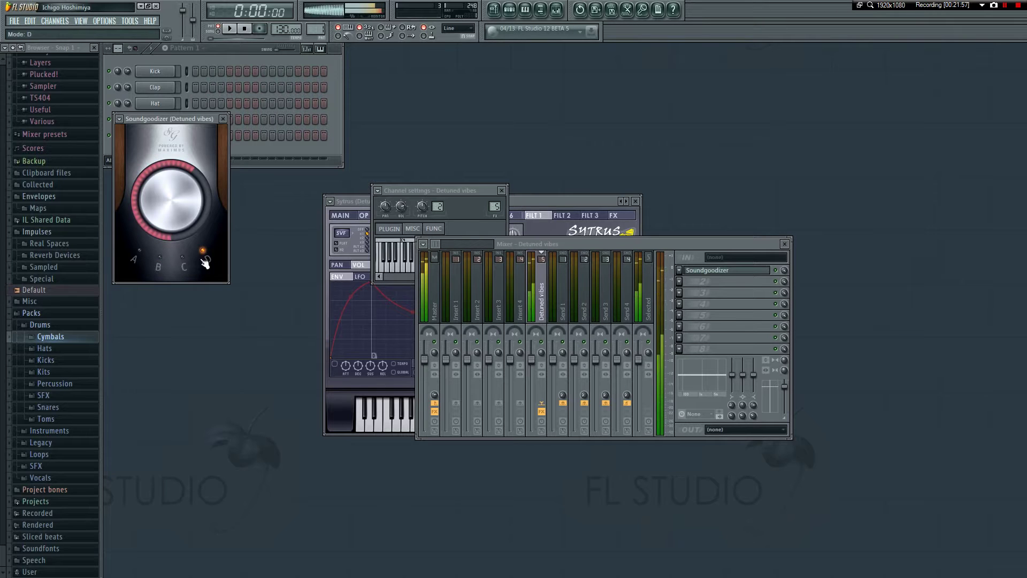
click(136, 255)
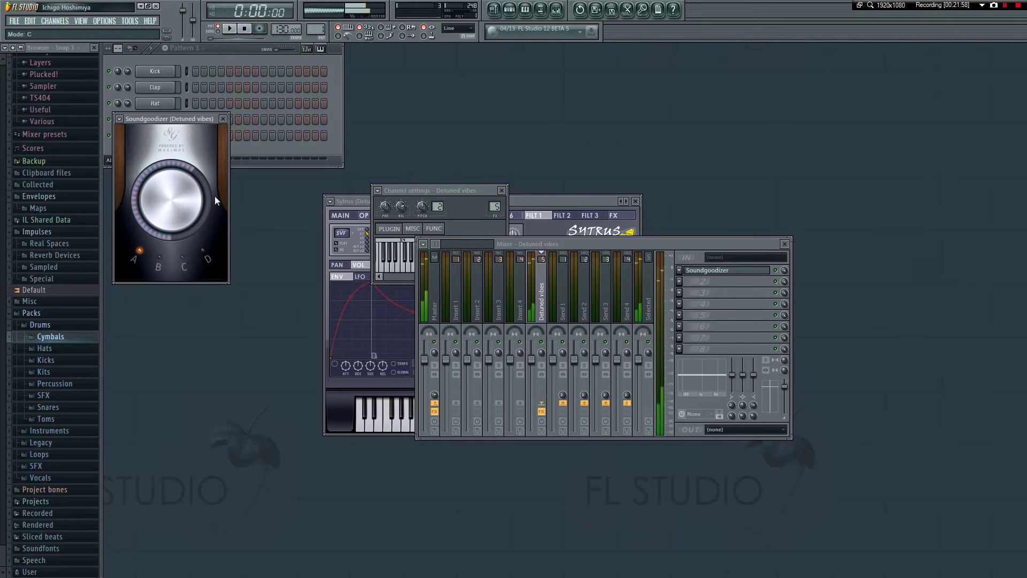
click(223, 118)
- Add Fruity Parametric EQ 2 to the second effect slot and shape a curve with lowered bass bands and boosted highs
click(679, 282)
mouse_move(695, 292)
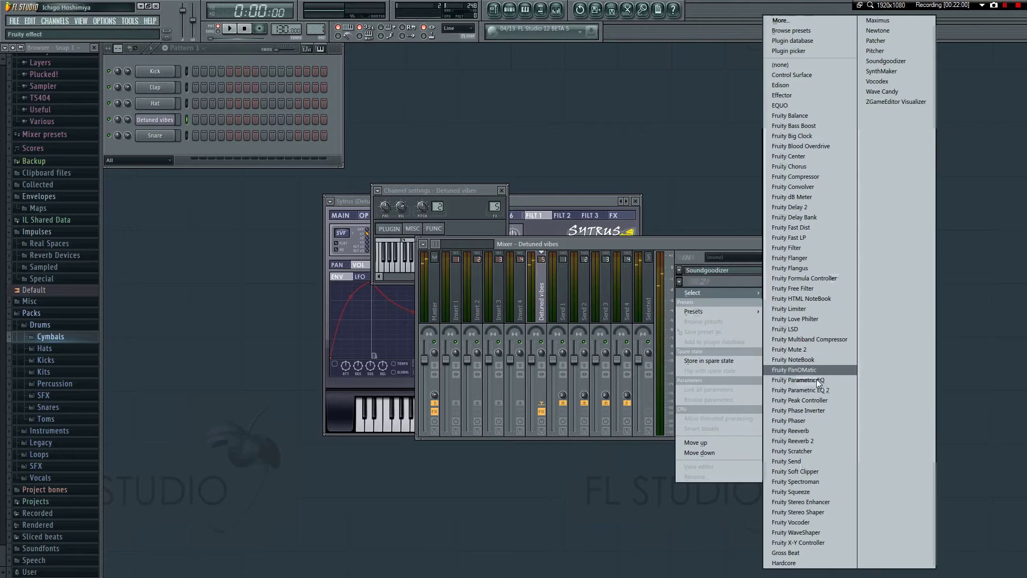
click(816, 390)
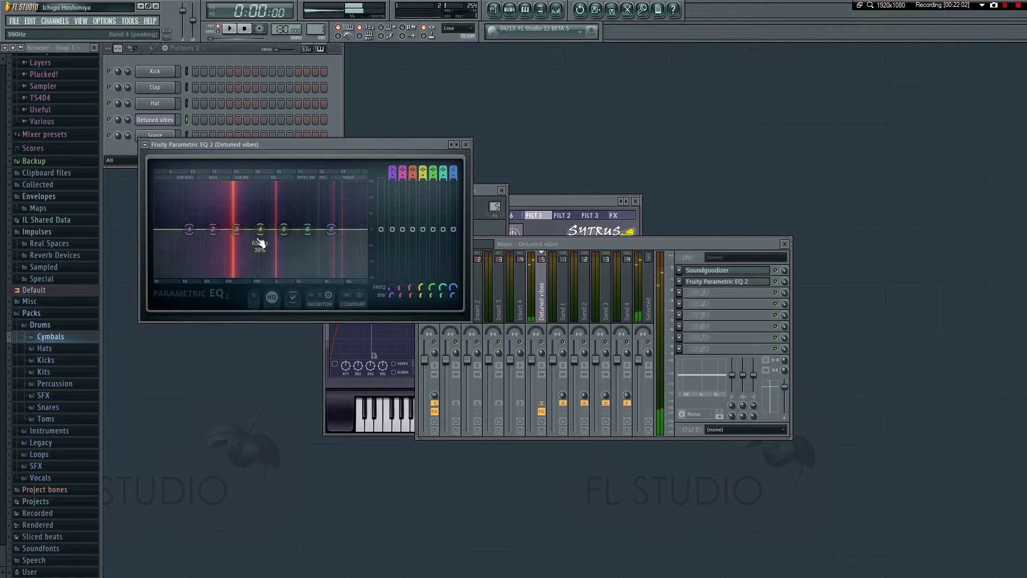
drag(213, 229, 340, 208)
drag(284, 241, 296, 230)
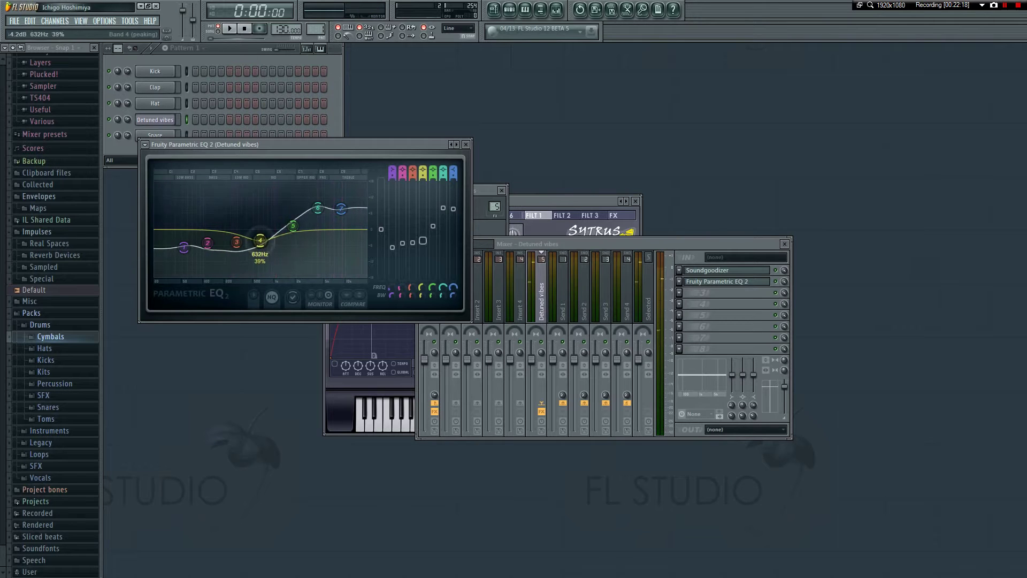
- Reshape the EQ curve by raising bands 2, 3 and 4 above zero and lowering bands 5 and 6
drag(236, 242, 242, 219)
drag(317, 207, 341, 250)
drag(319, 225, 294, 247)
mouse_move(208, 243)
mouse_down()
mouse_move(208, 205)
mouse_move(212, 229)
mouse_up()
drag(294, 219, 292, 208)
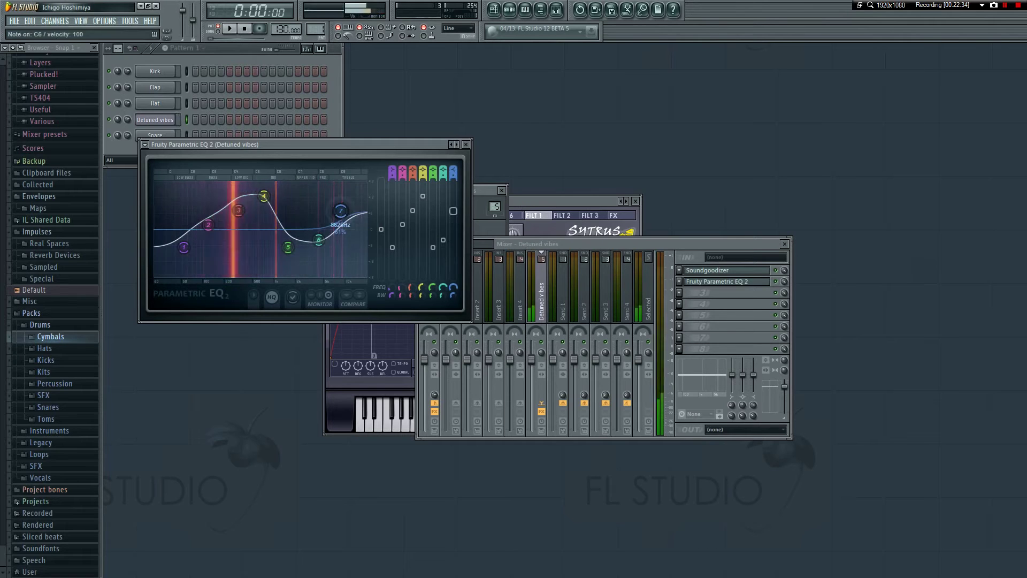
- Adjust EQ band 7 downward while listening, undo the last adjustment and close the equalizer
mouse_move(342, 244)
mouse_down()
mouse_move(344, 217)
mouse_move(345, 229)
mouse_up()
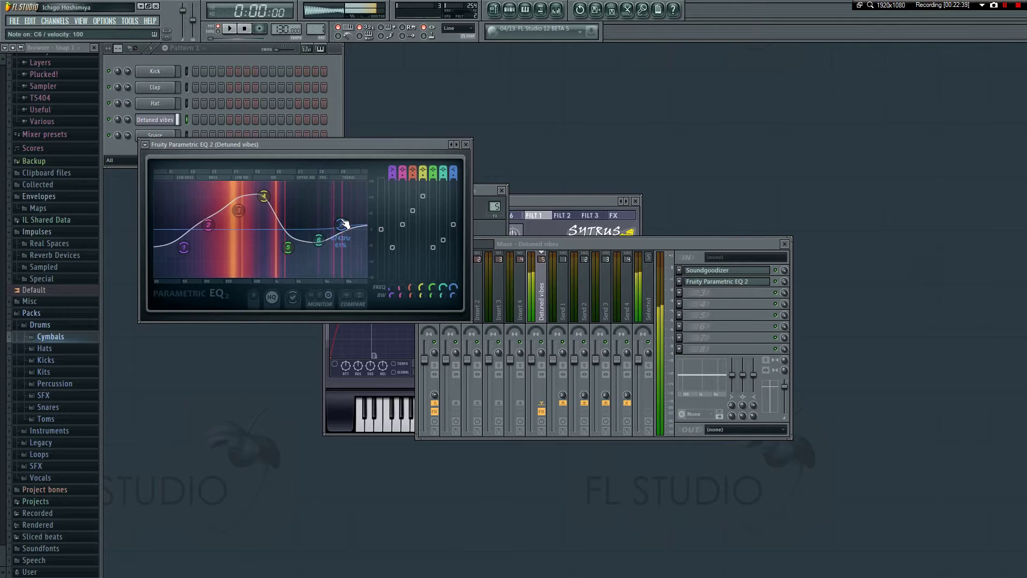
mouse_move(342, 224)
mouse_down()
mouse_move(338, 254)
mouse_move(324, 220)
mouse_up()
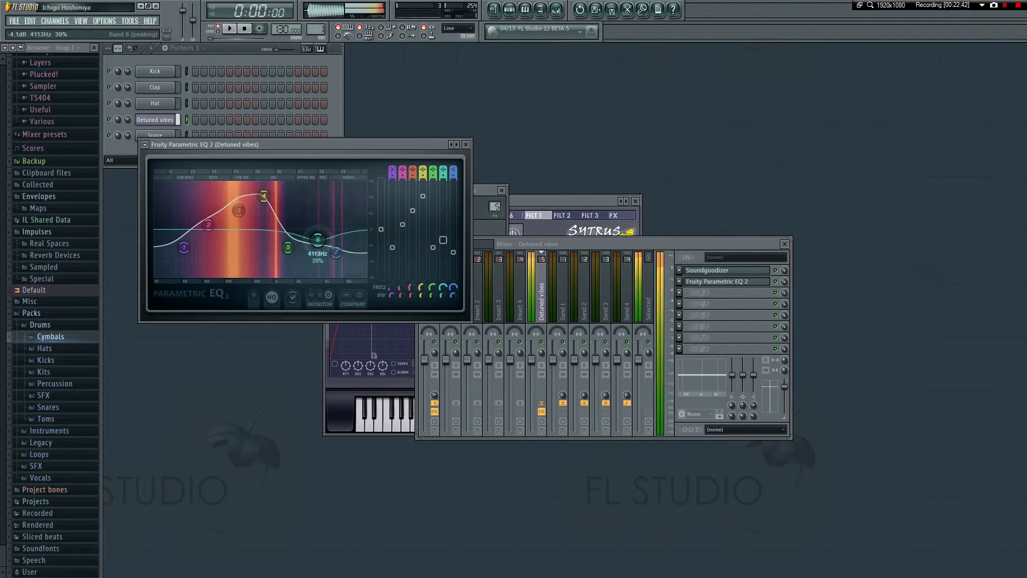
key(ctrl+z)
click(465, 145)
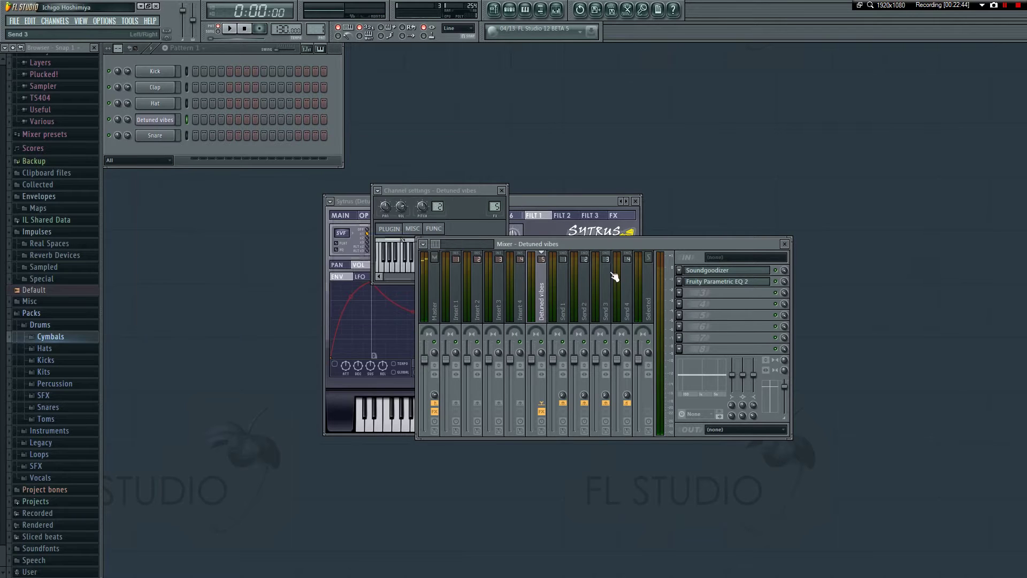
- Add Fruity Reeverb 2 to the third effect slot and play a few notes through it
click(680, 294)
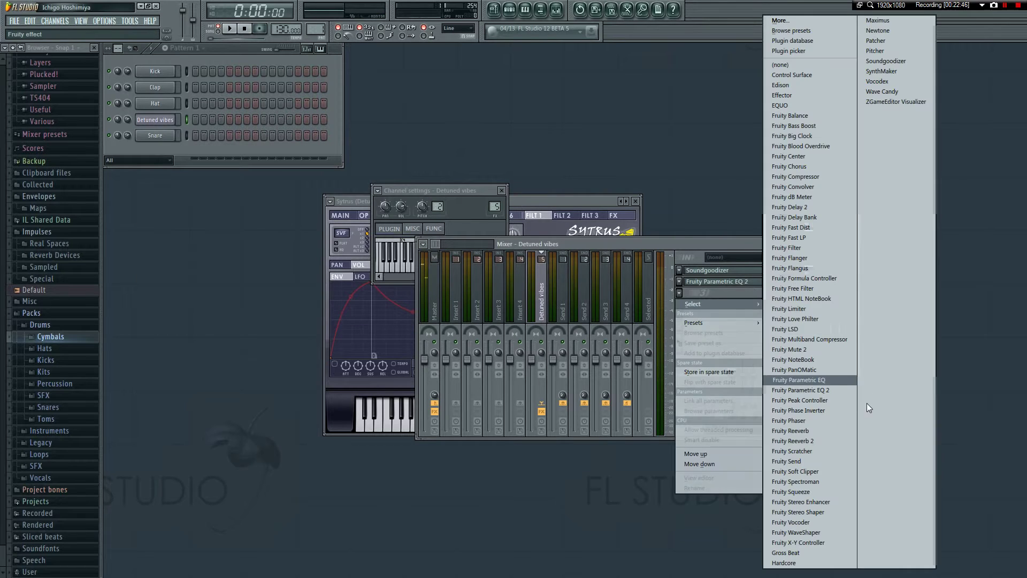
click(808, 441)
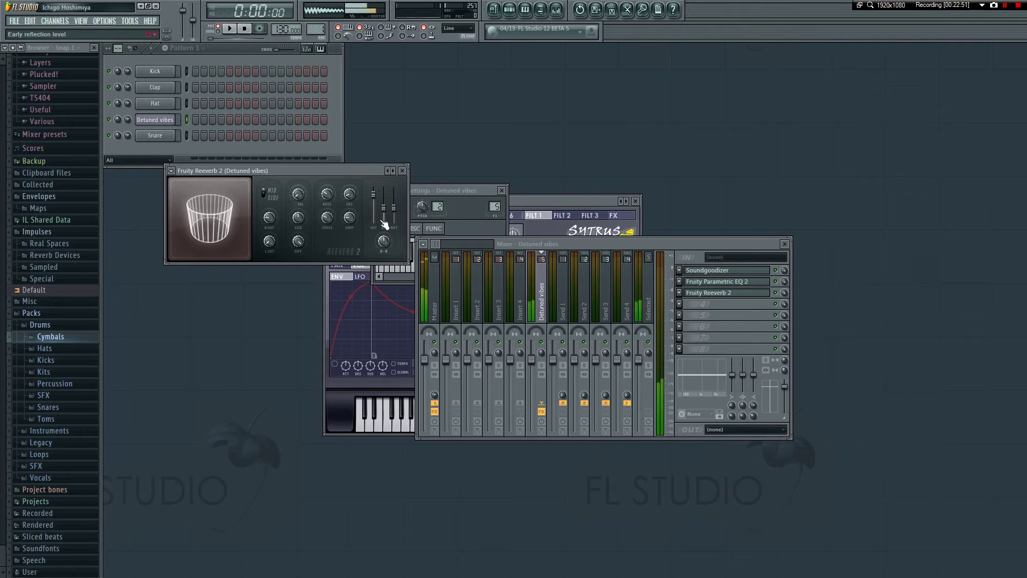
key(r)
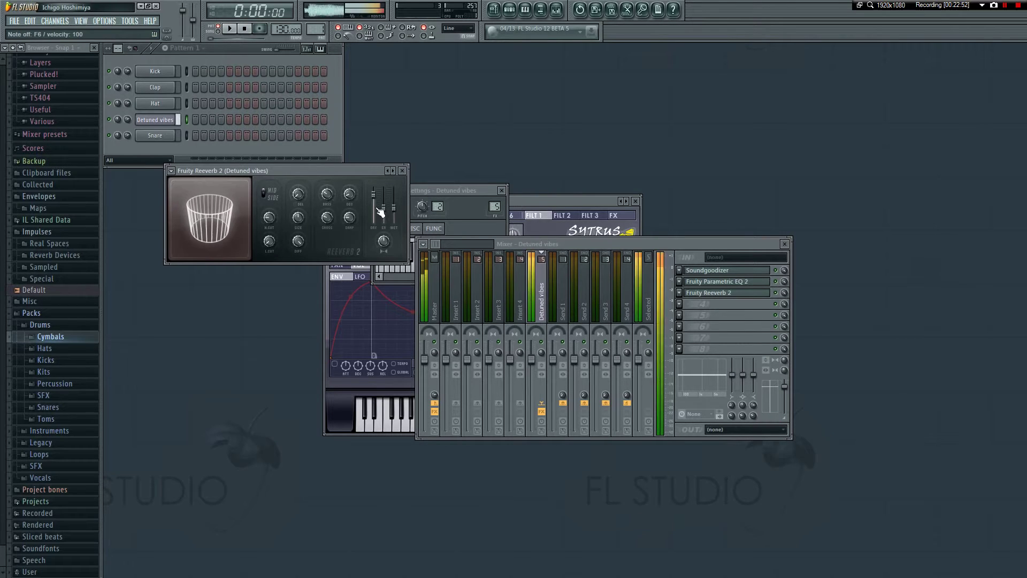
key(w)
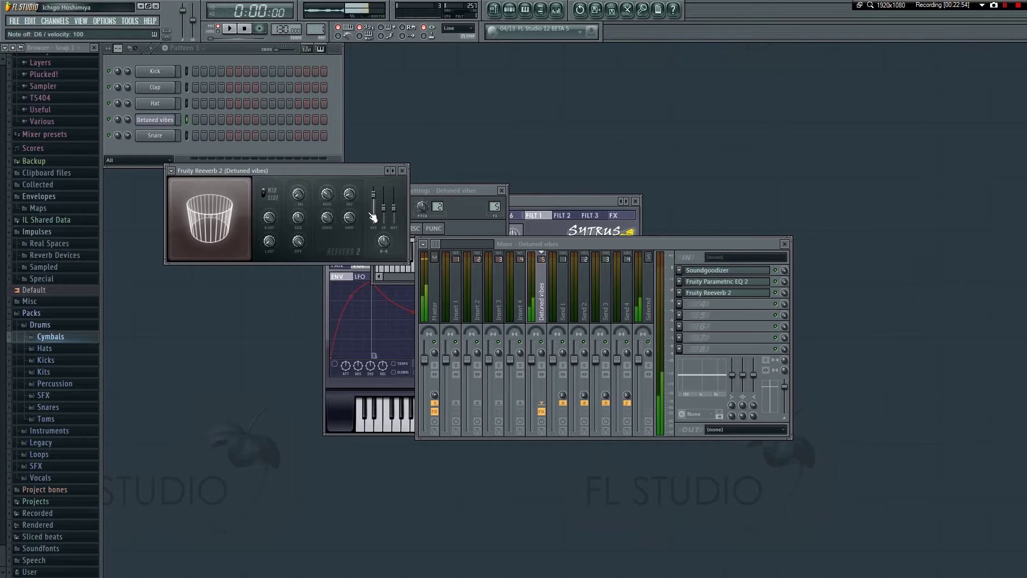
key(n)
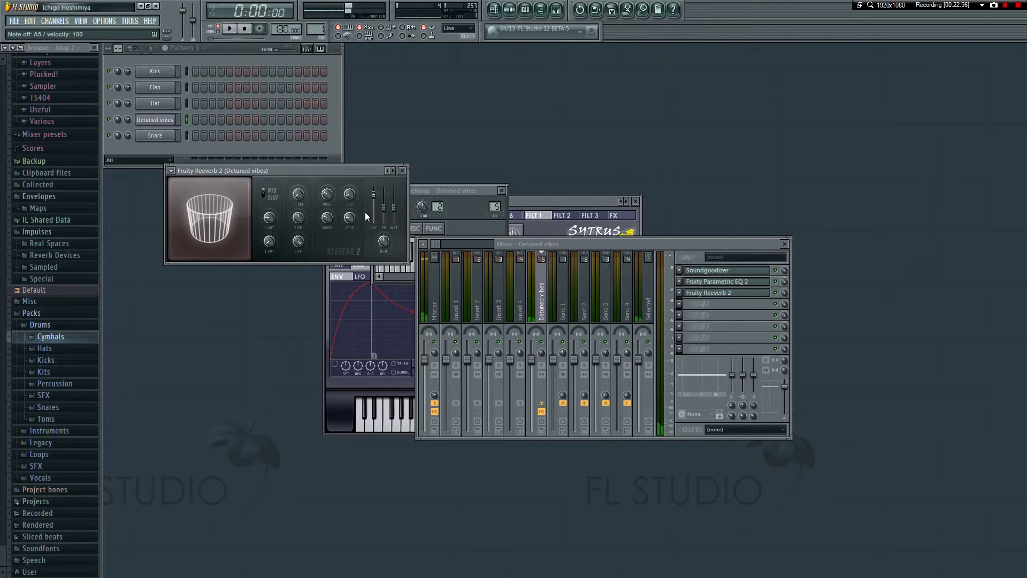
- Step through the Fruity Reeverb 2 presets while playing notes, settle on one and close the reverb
click(394, 170)
key(e)
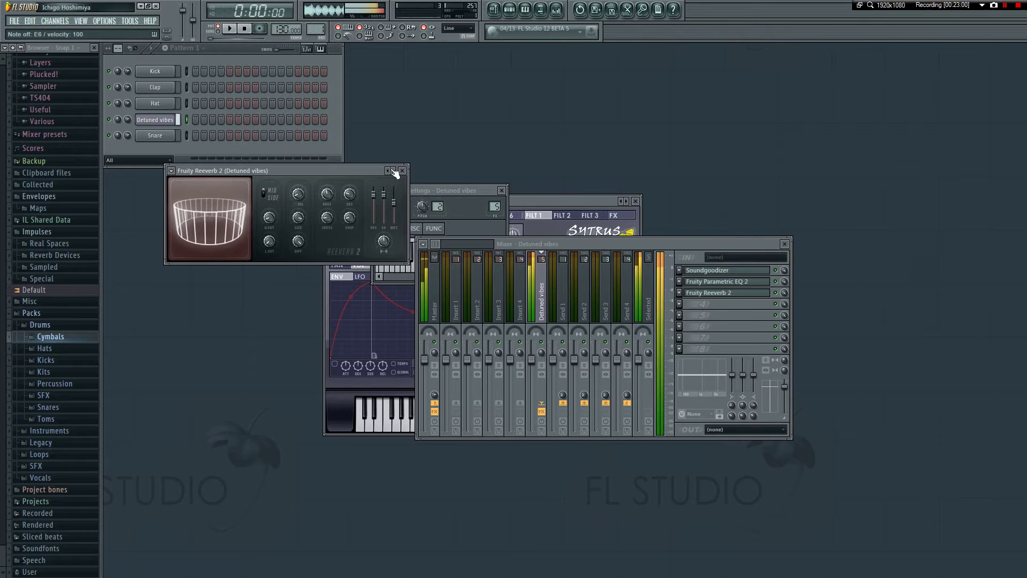
click(394, 171)
key(w)
key(w)
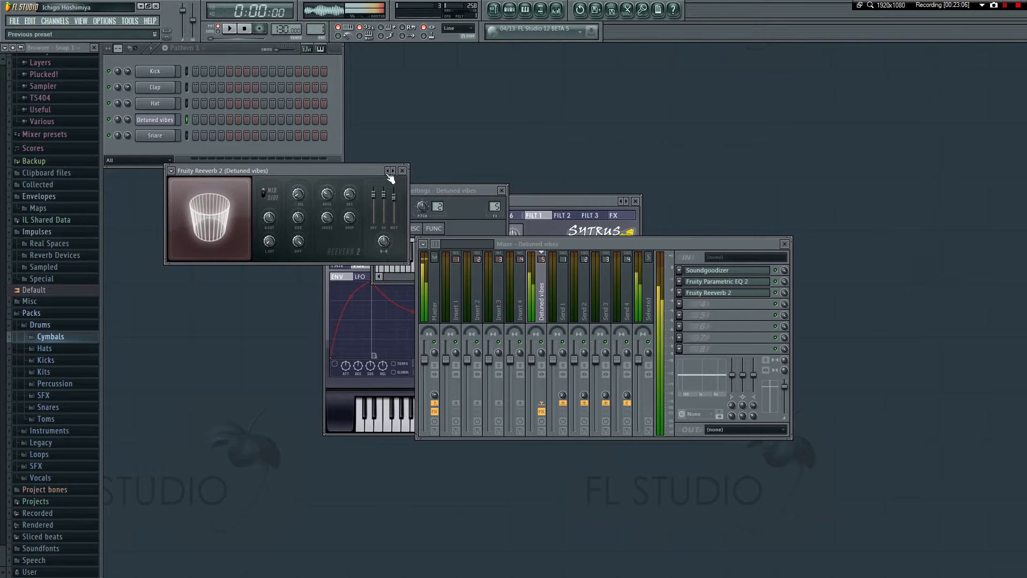
click(402, 171)
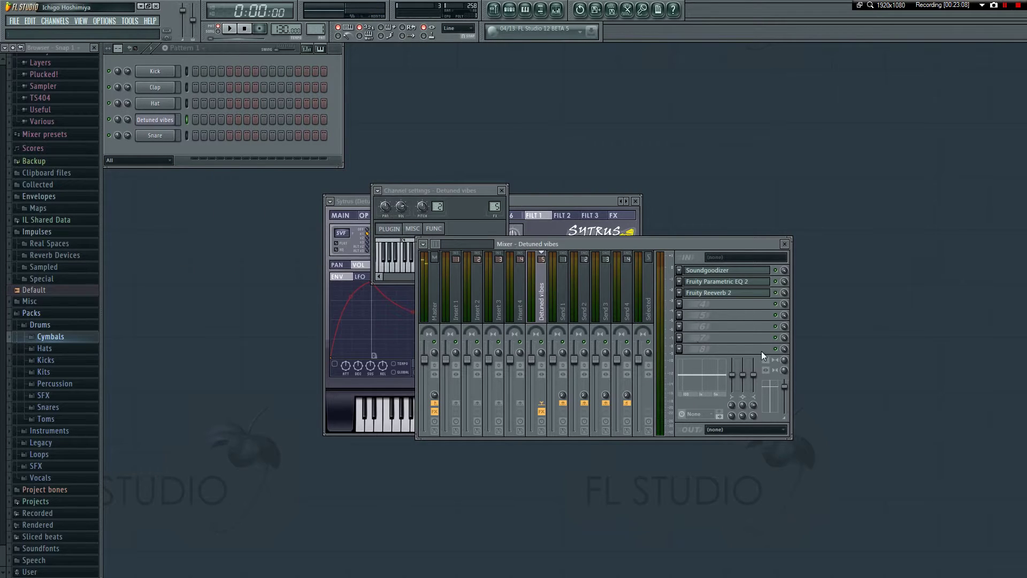
- Add Fruity Delay 2 to the fourth effect slot of the Detuned vibes track and step through its presets while playing notes
click(680, 304)
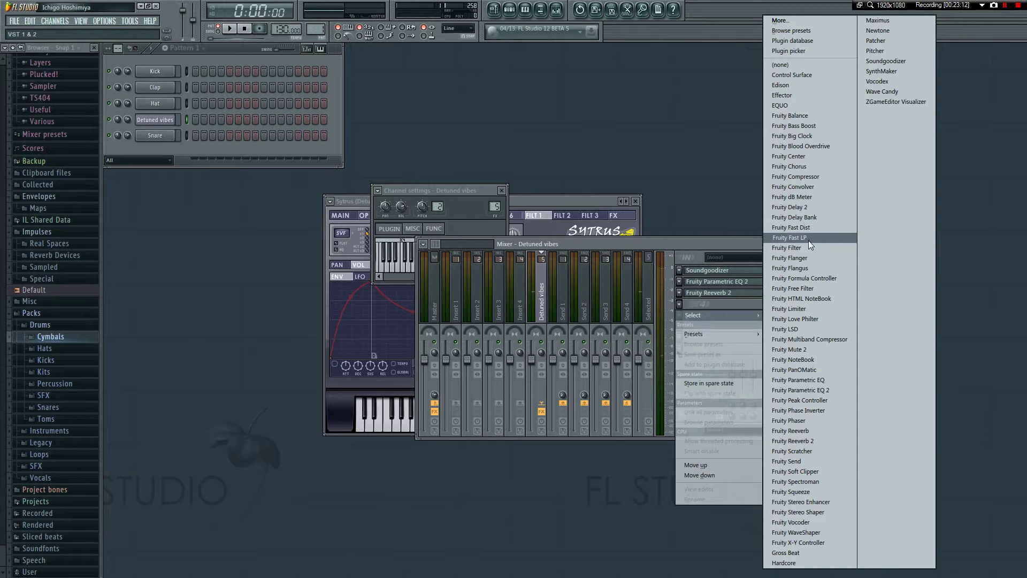
click(807, 207)
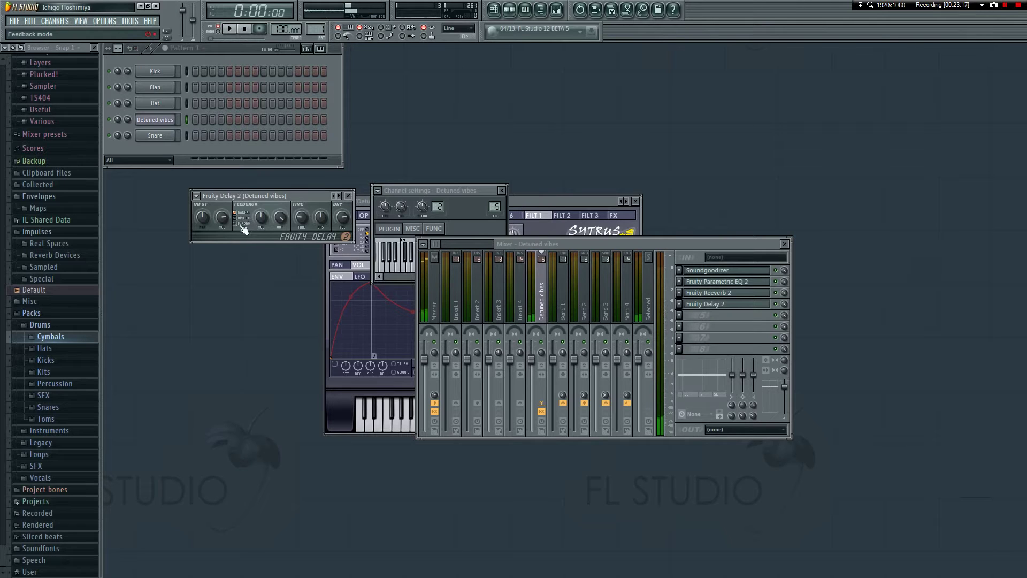
click(343, 197)
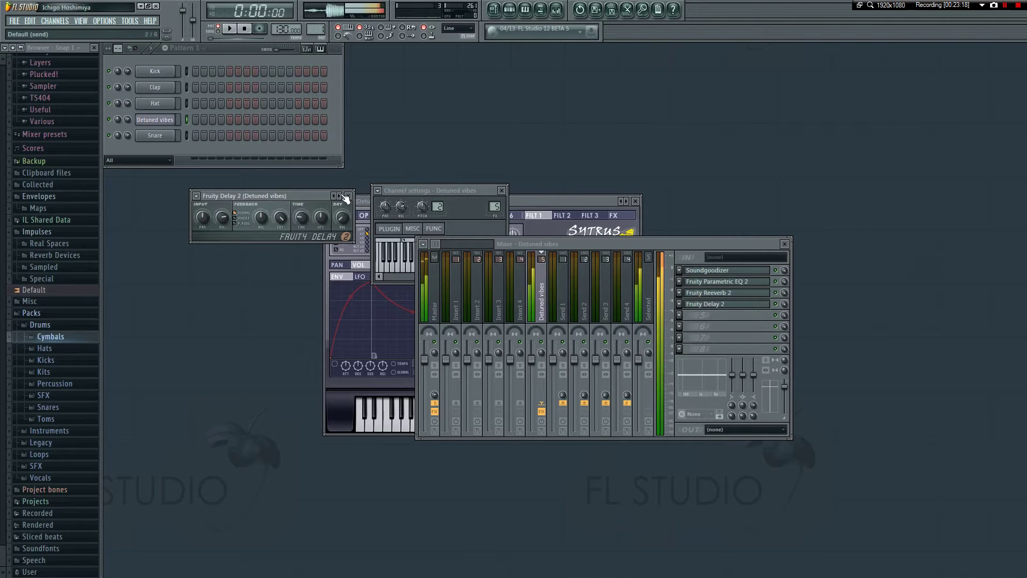
click(343, 197)
key(w)
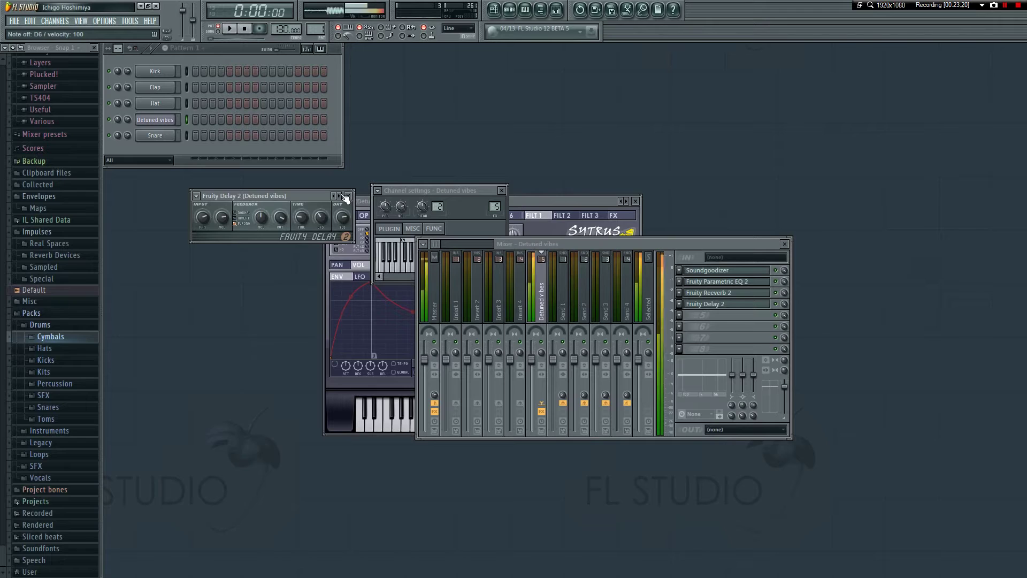
key(w)
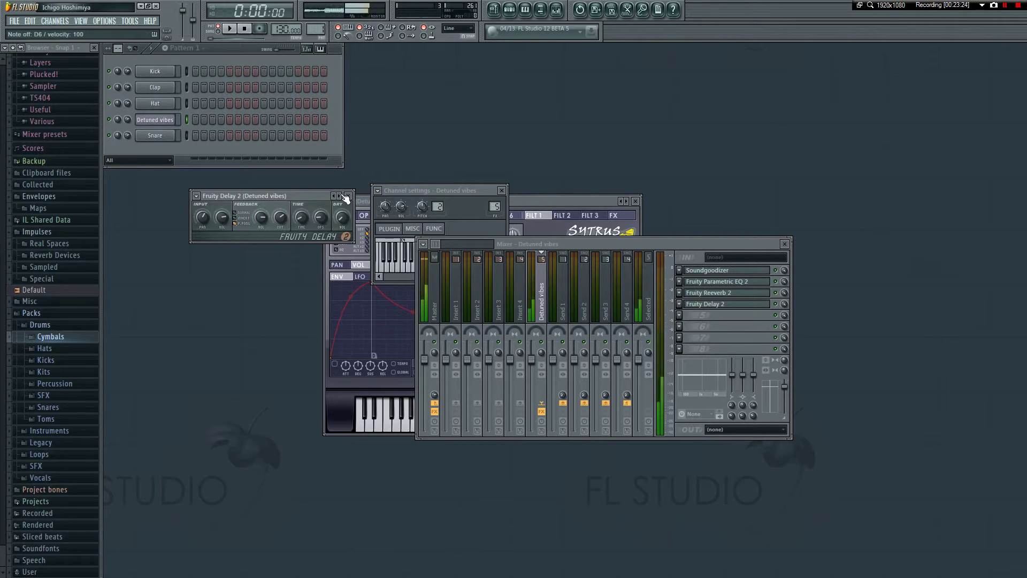
key(q)
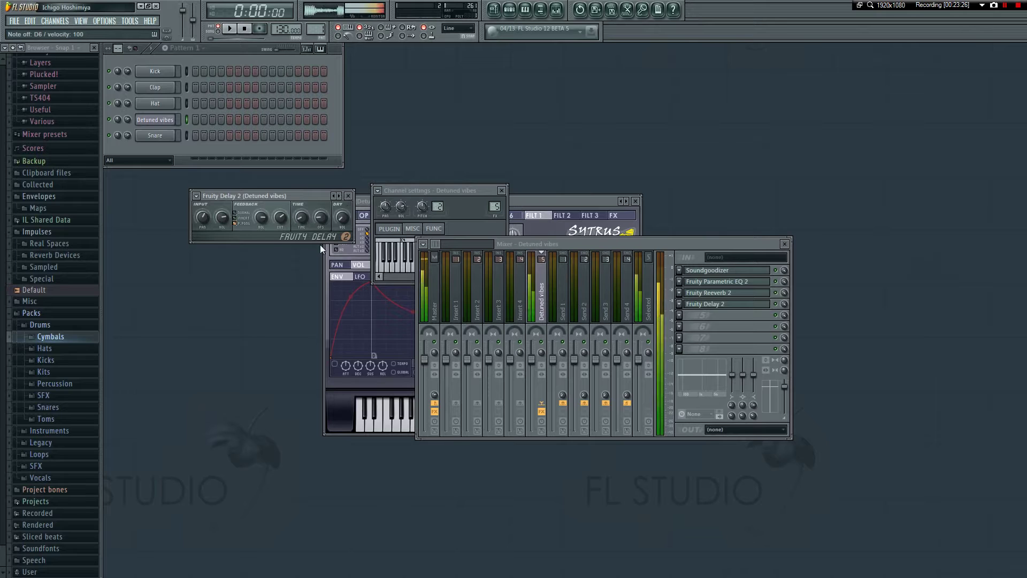
key(e)
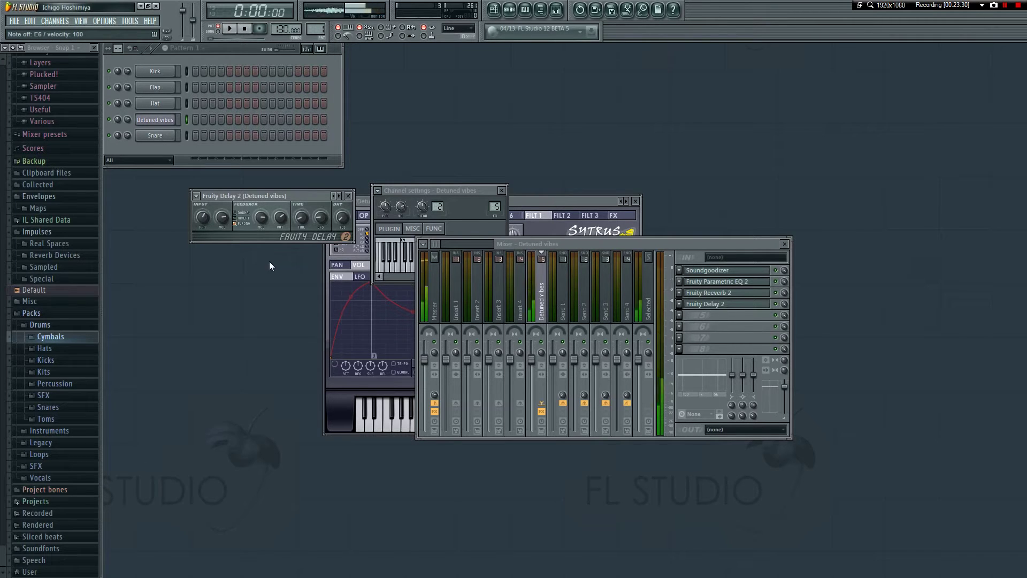
- Adjust Fruity Delay 2's feedback cutoff and delay time while playing notes to hear the echoes
drag(280, 217, 281, 212)
key(e)
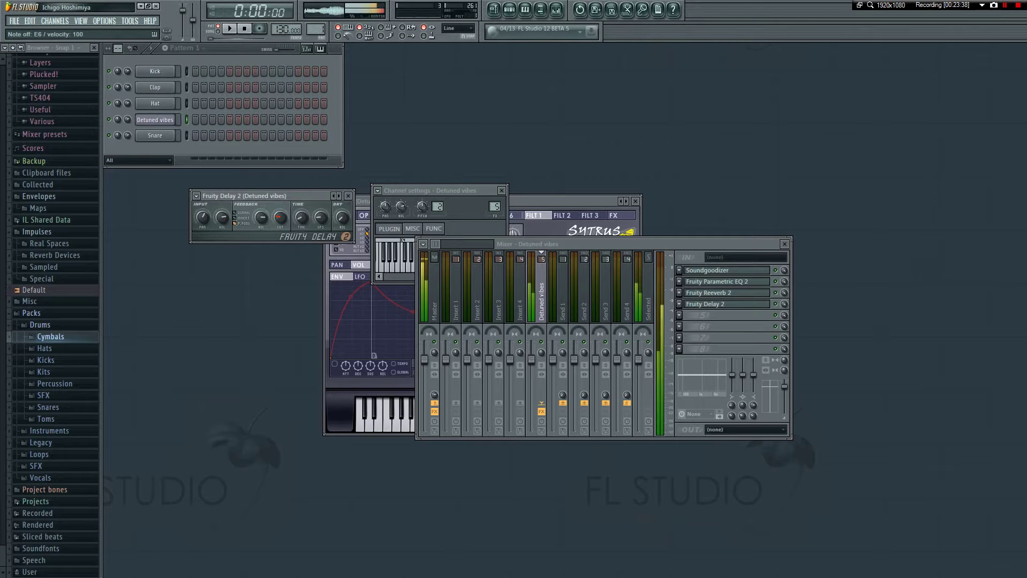
key(m)
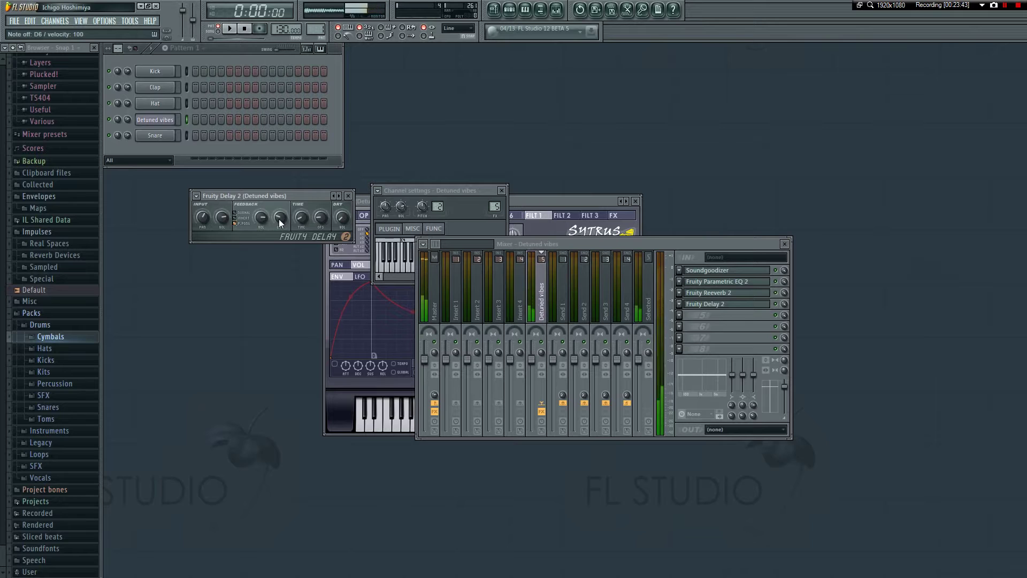
key(w)
key(w)
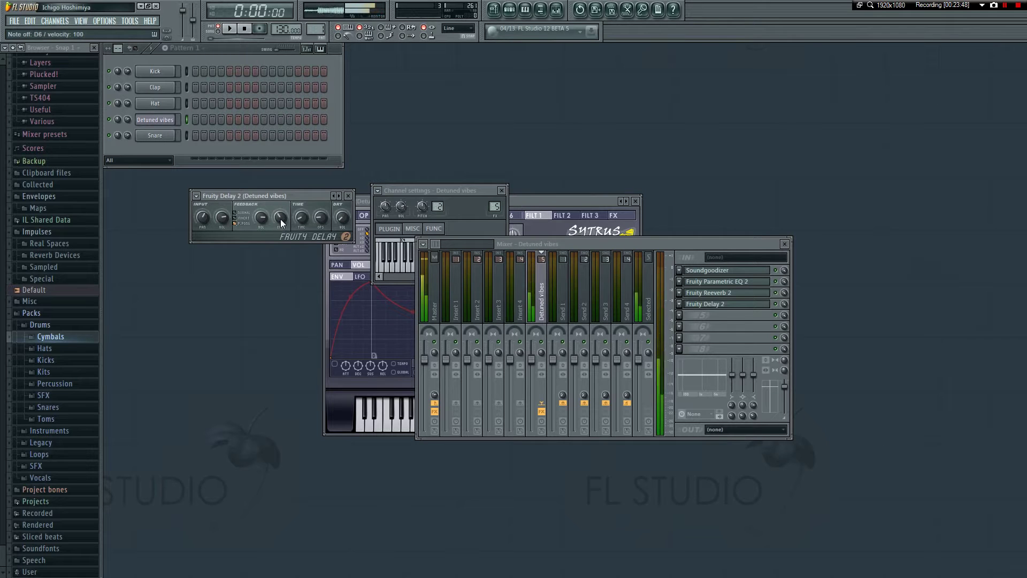
key(r)
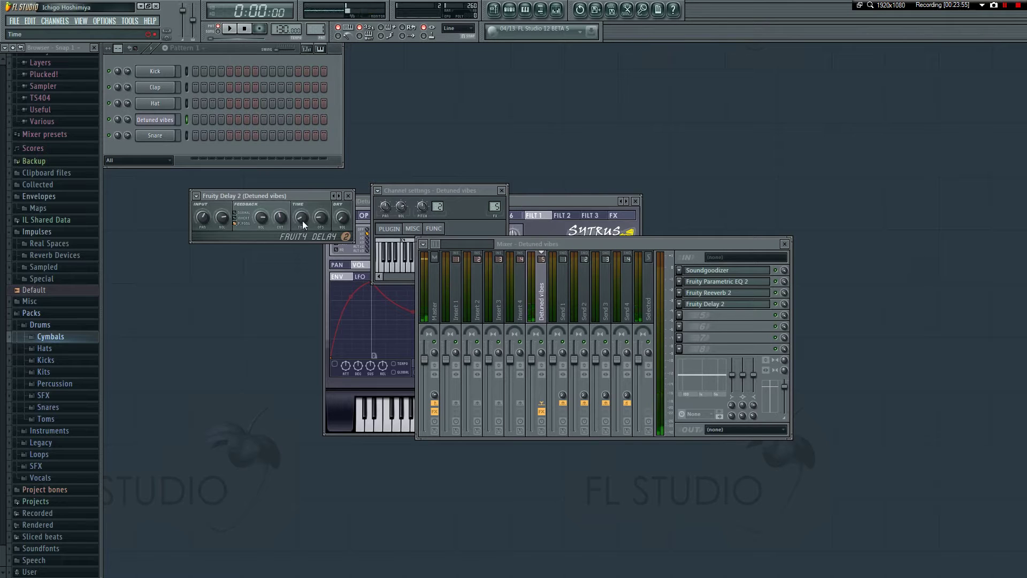
key(w)
drag(303, 220, 303, 216)
- Play a melody on the Detuned vibes channel to listen to the sound with the adjusted delay
key(m)
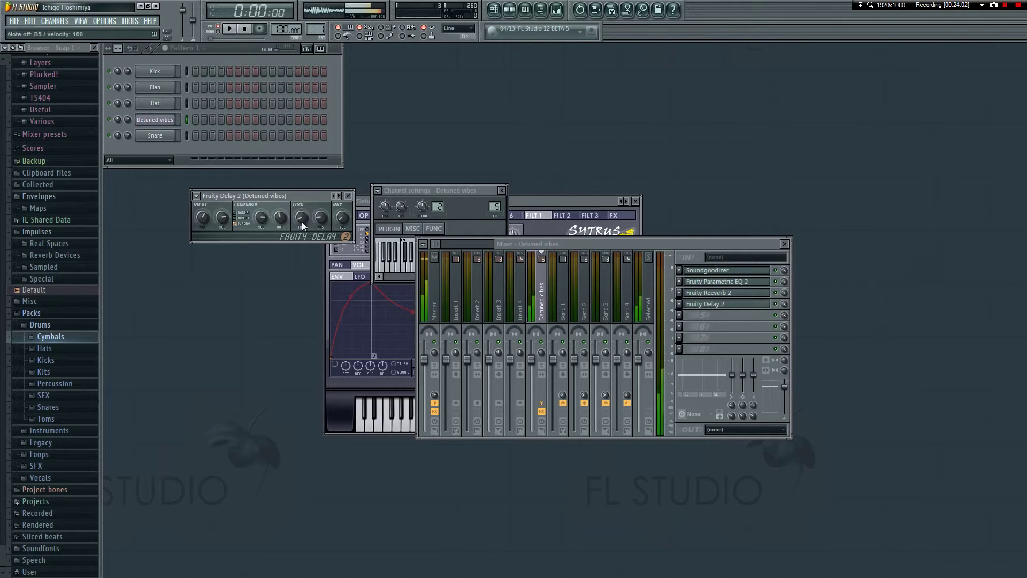
key(e)
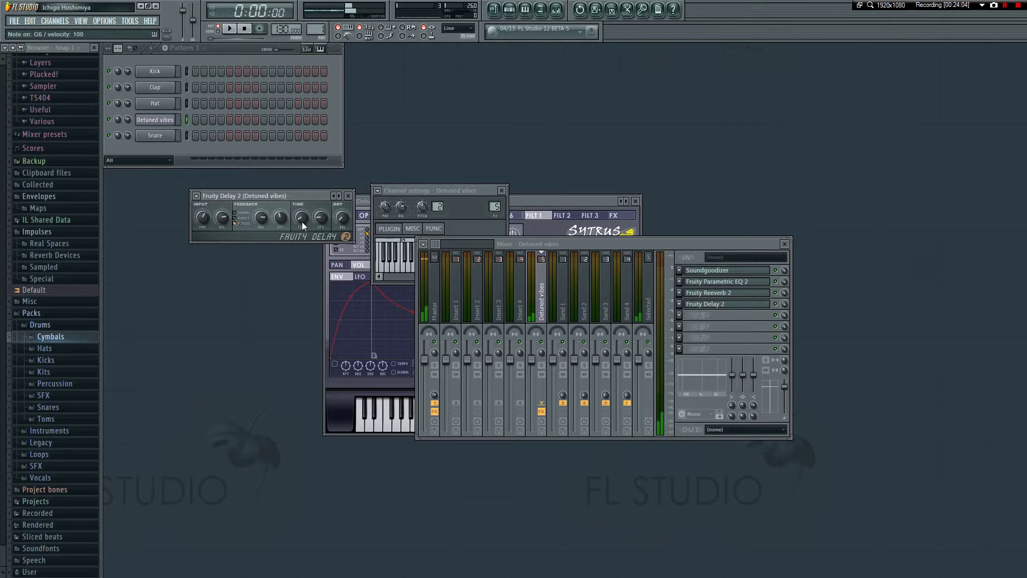
key(e)
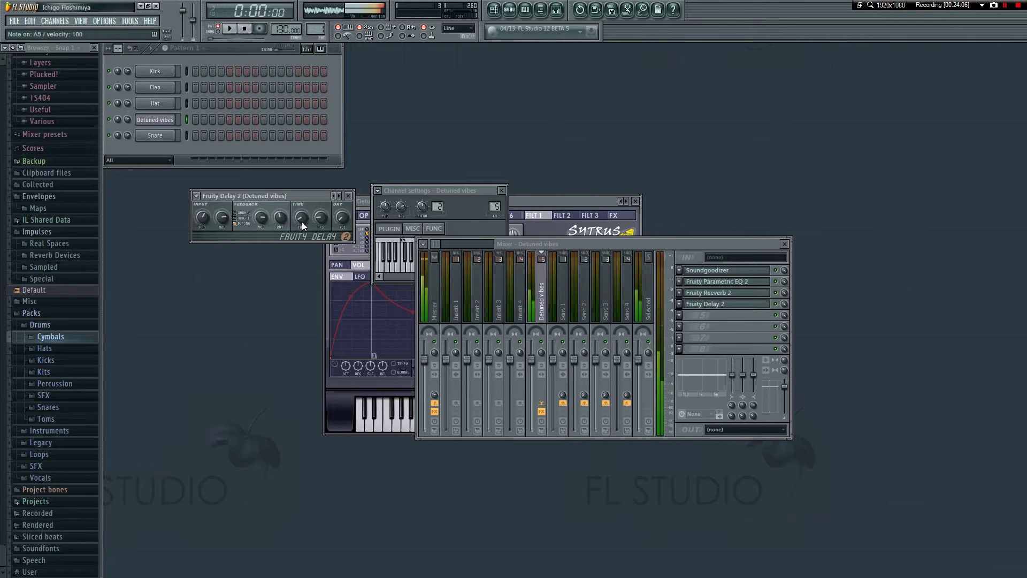
key(m)
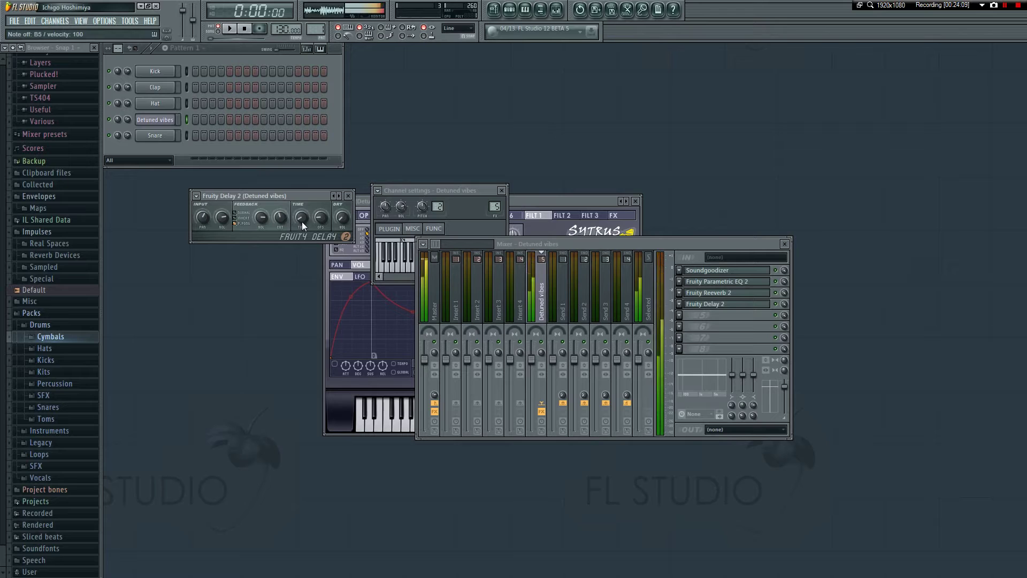
key(x)
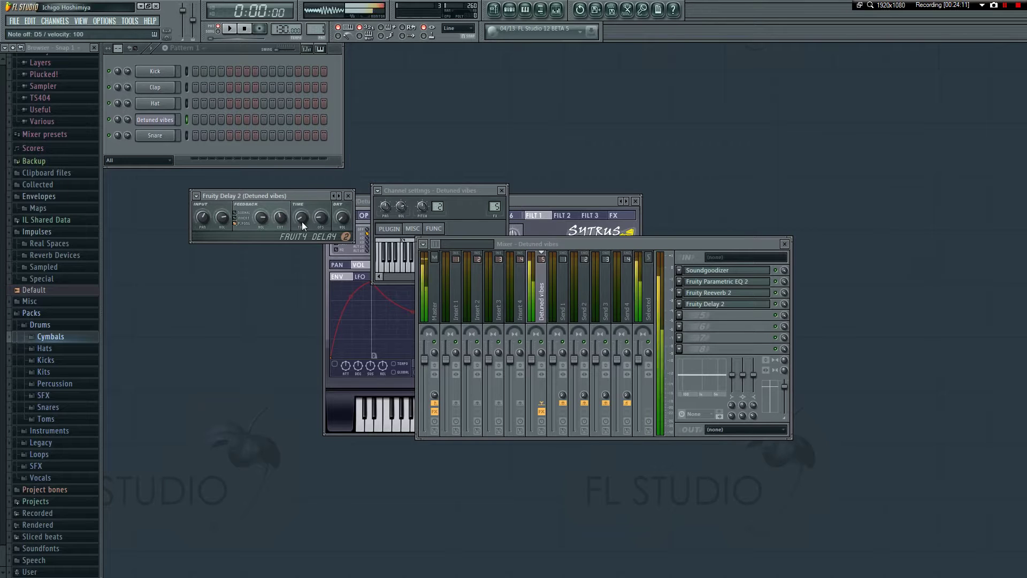
key(n)
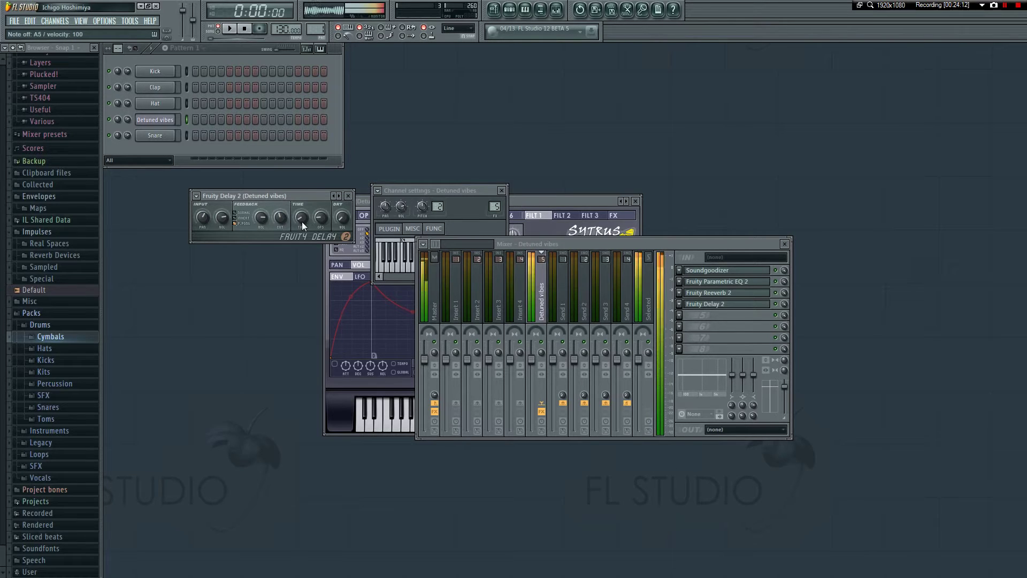
key(e)
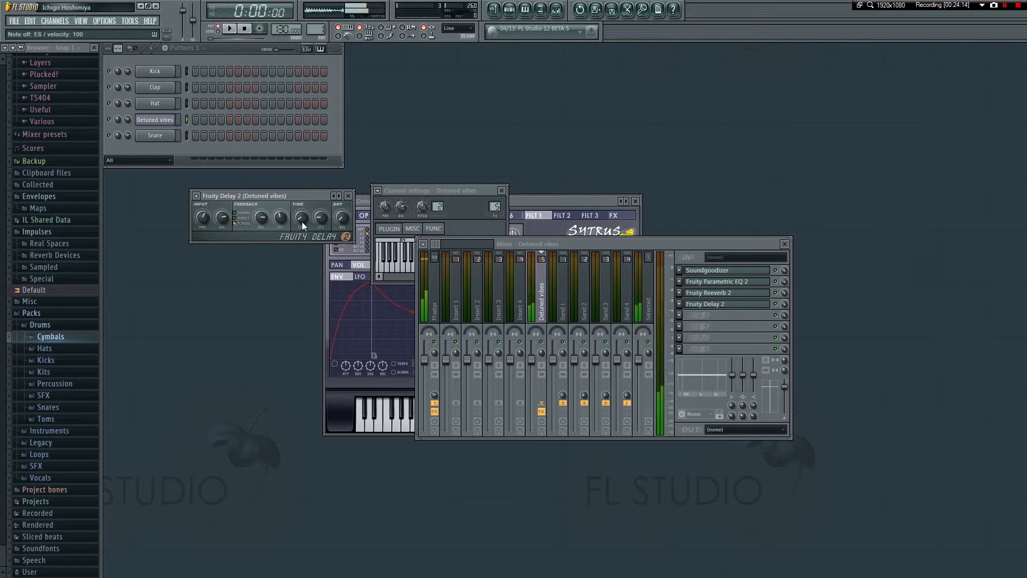
key(m)
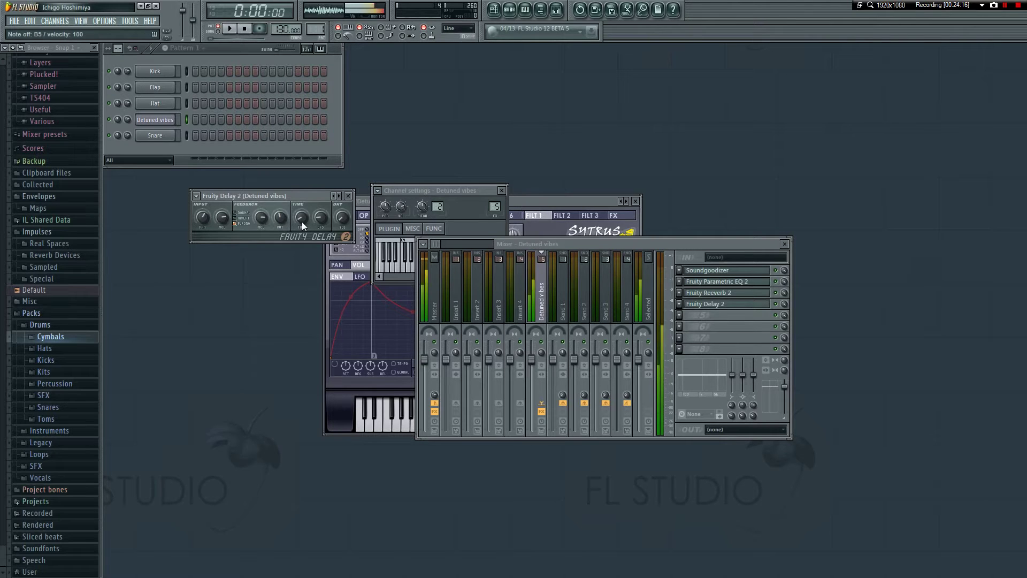
key(v)
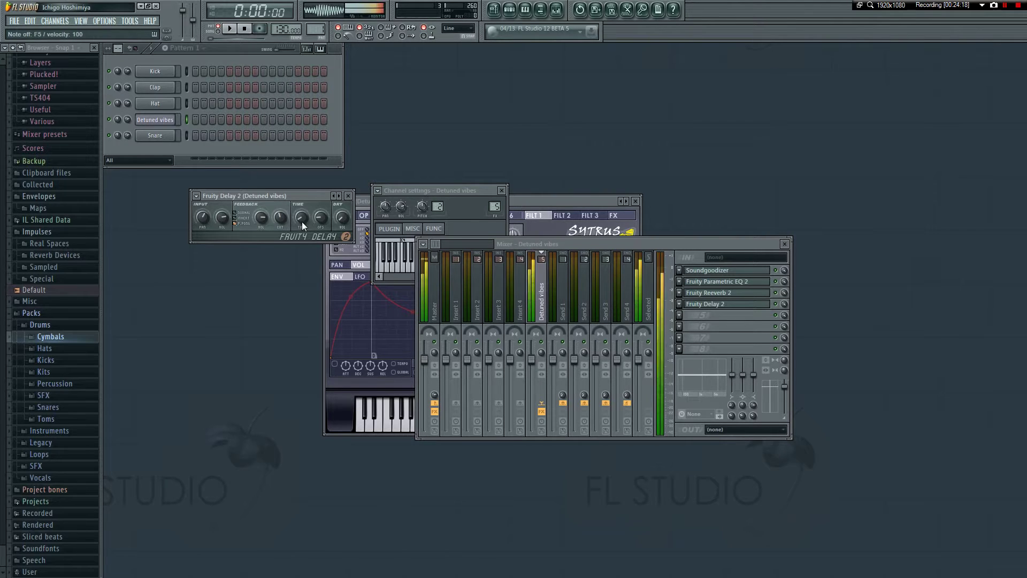
key(w)
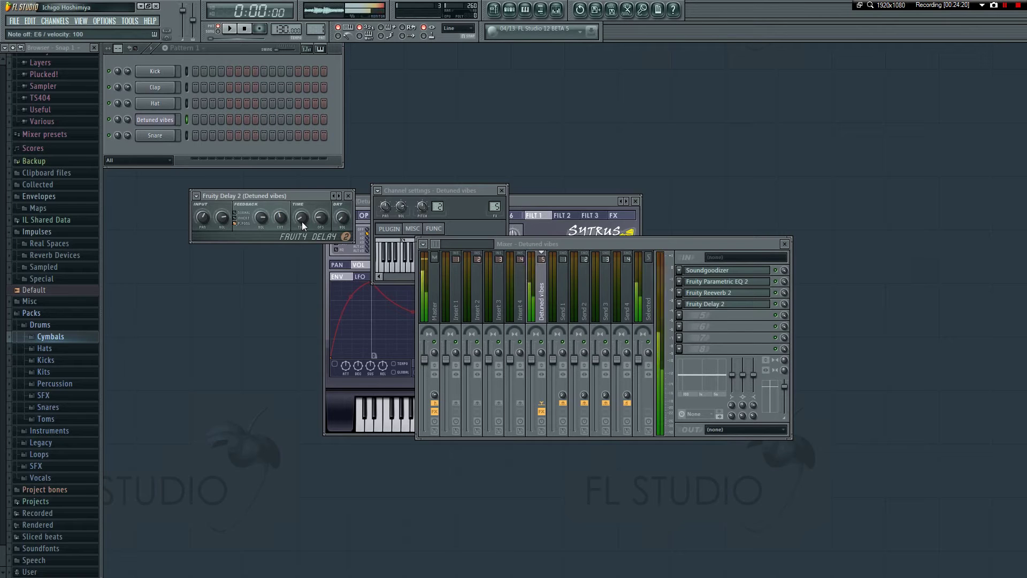
key(r)
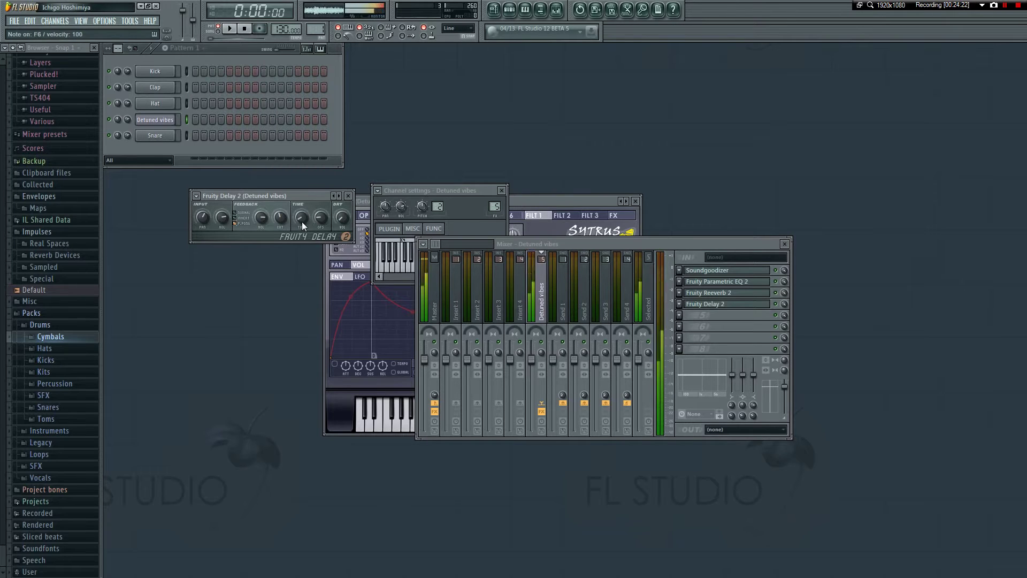
key(m)
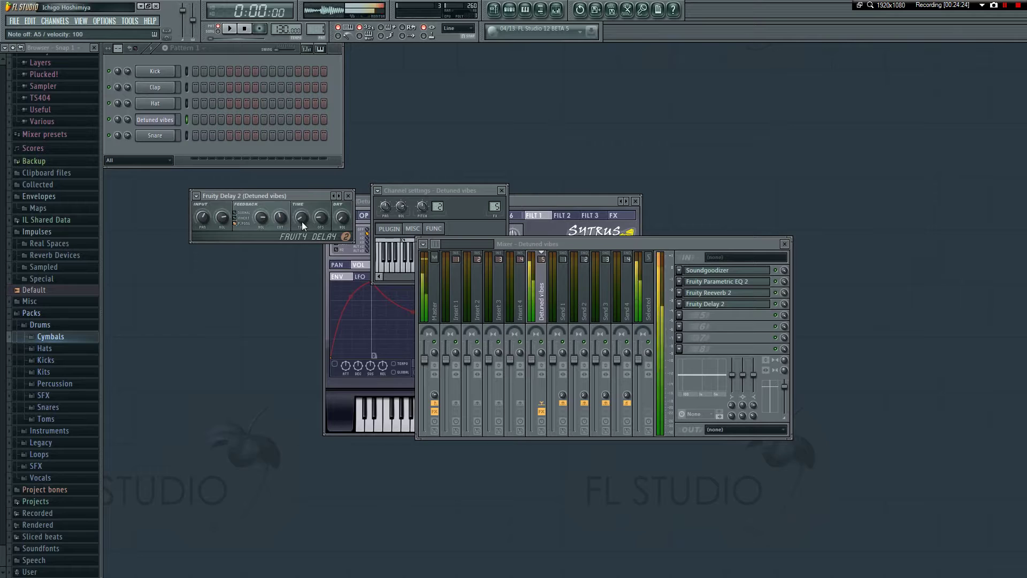
key(x)
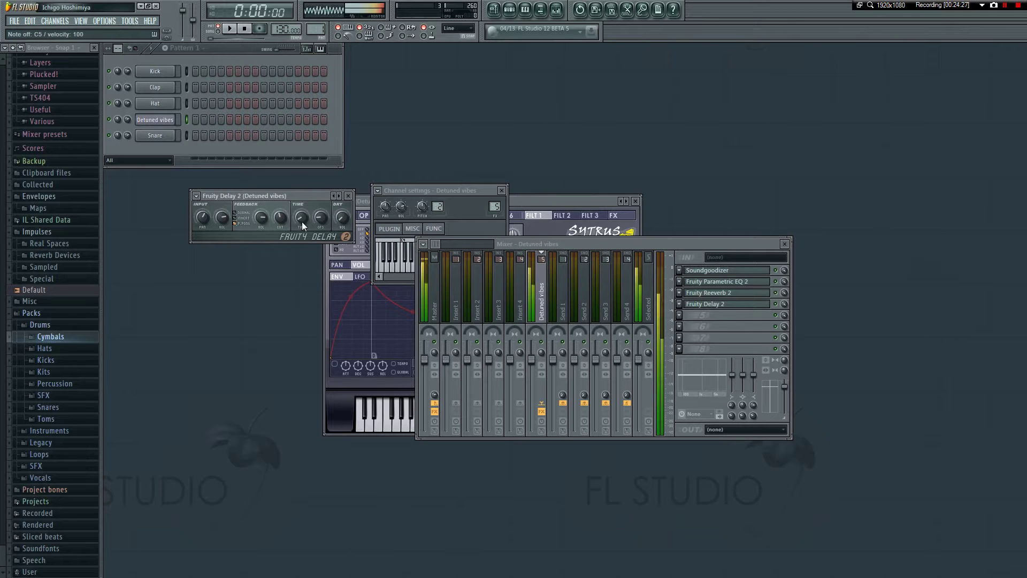
key(w)
key(m)
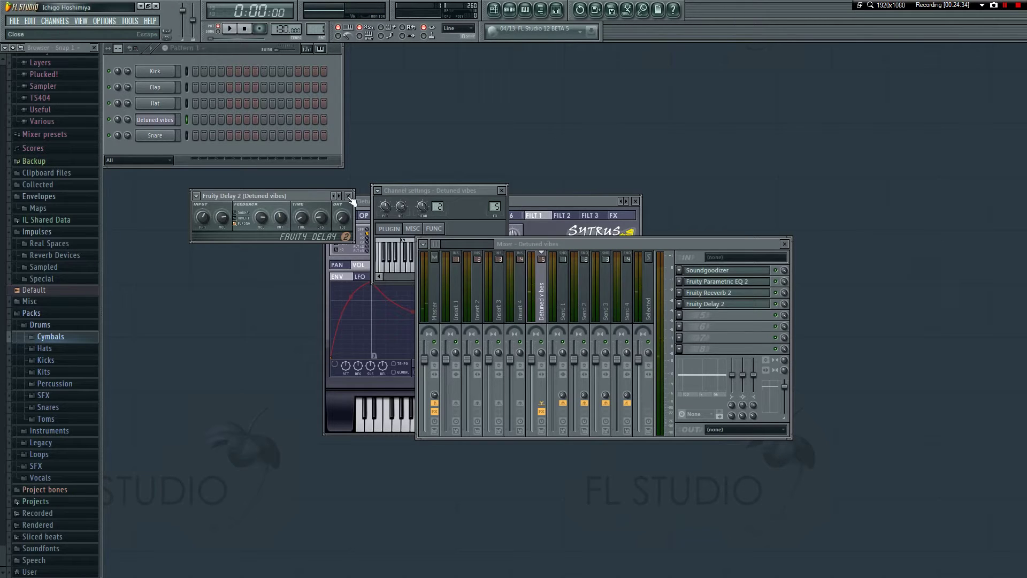
- Raise bands 7 and 6 in Fruity Parametric EQ 2 and close the equalizer
click(740, 282)
drag(355, 241, 353, 199)
mouse_move(317, 240)
mouse_down()
mouse_move(321, 210)
mouse_move(321, 228)
mouse_up()
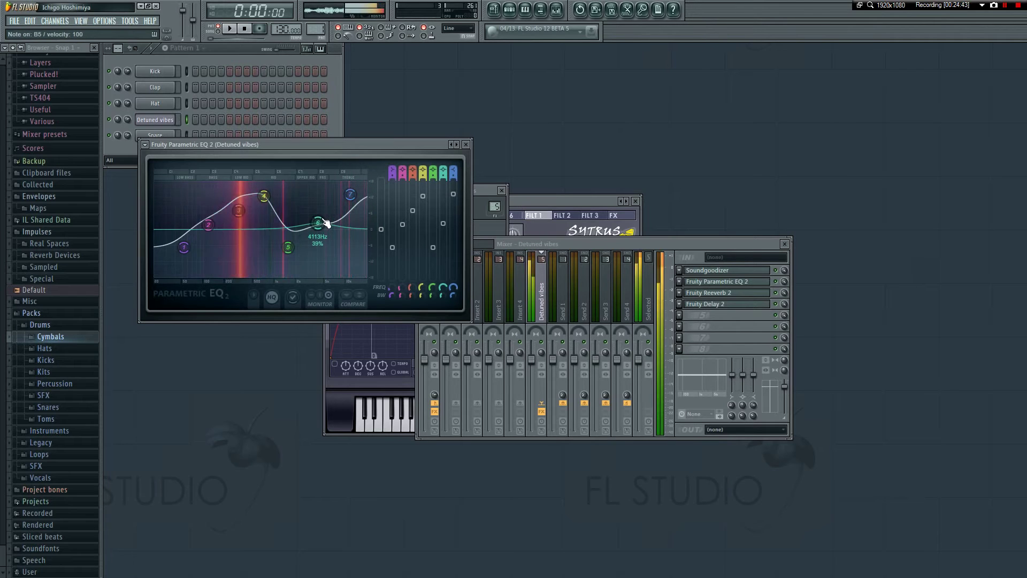
click(465, 144)
- Lower the Detuned vibes channel's volume level adjustment and bring EQ bands 6 and 7 down
click(421, 227)
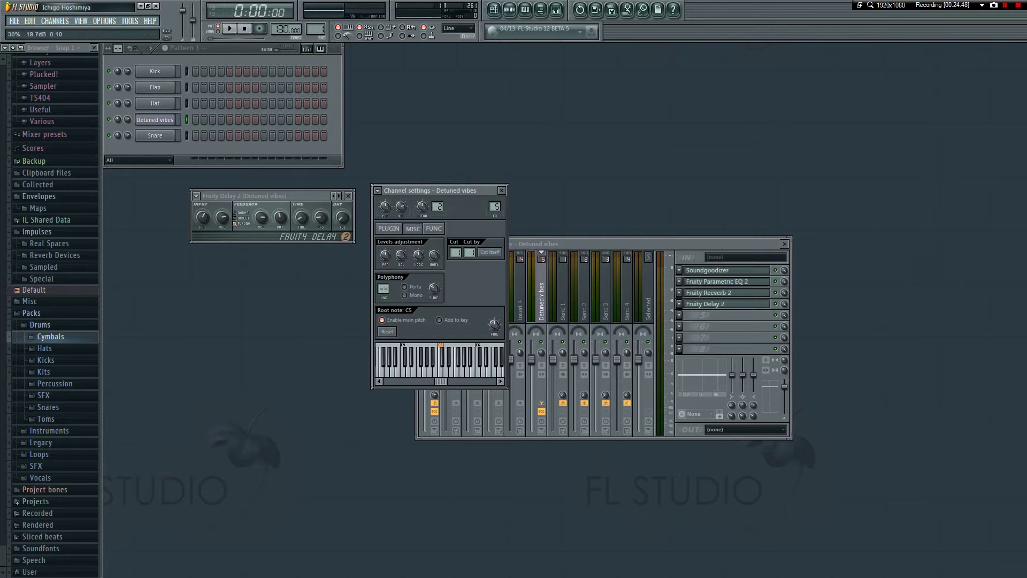
drag(401, 255, 398, 256)
click(743, 282)
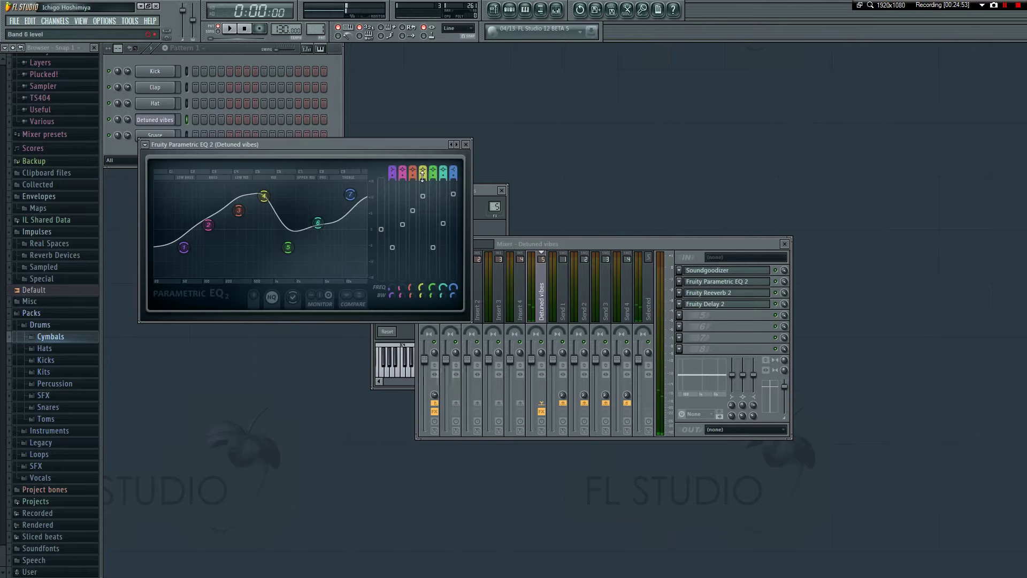
click(488, 193)
- Play notes to check the sound with the lowered level and EQ curve, closing the channel settings along the way
key(e)
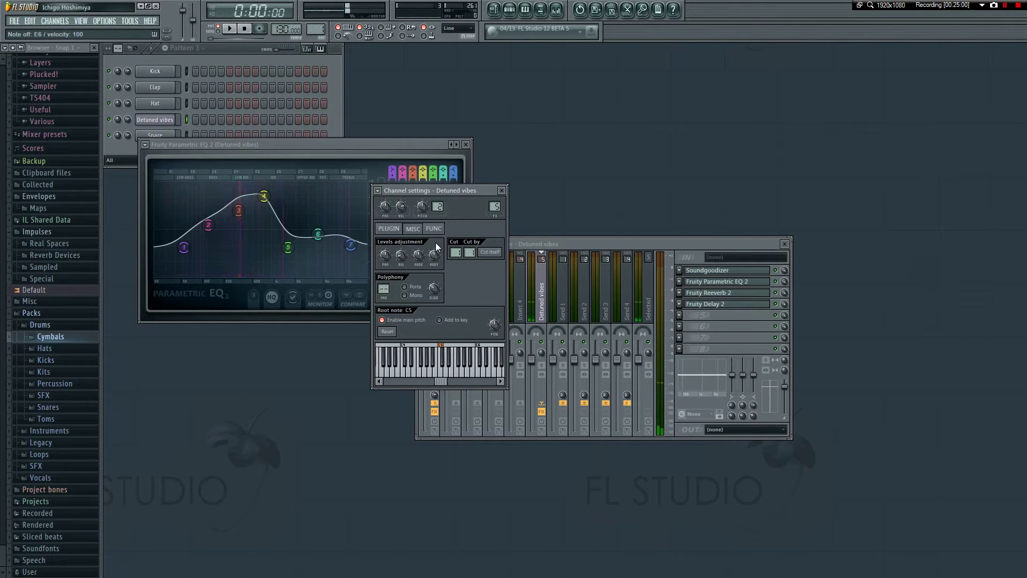
key(m)
key(b)
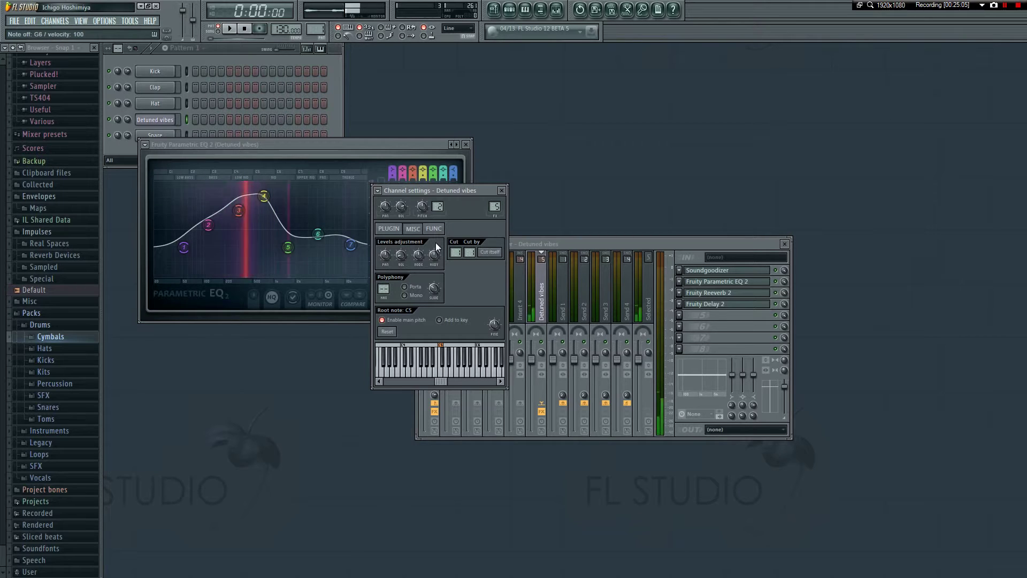
key(n)
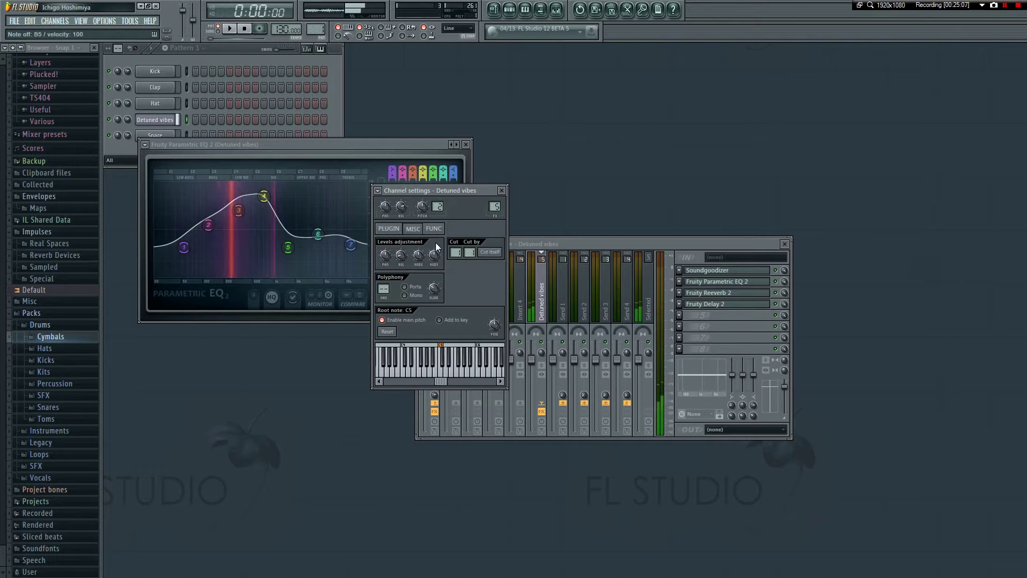
key(m)
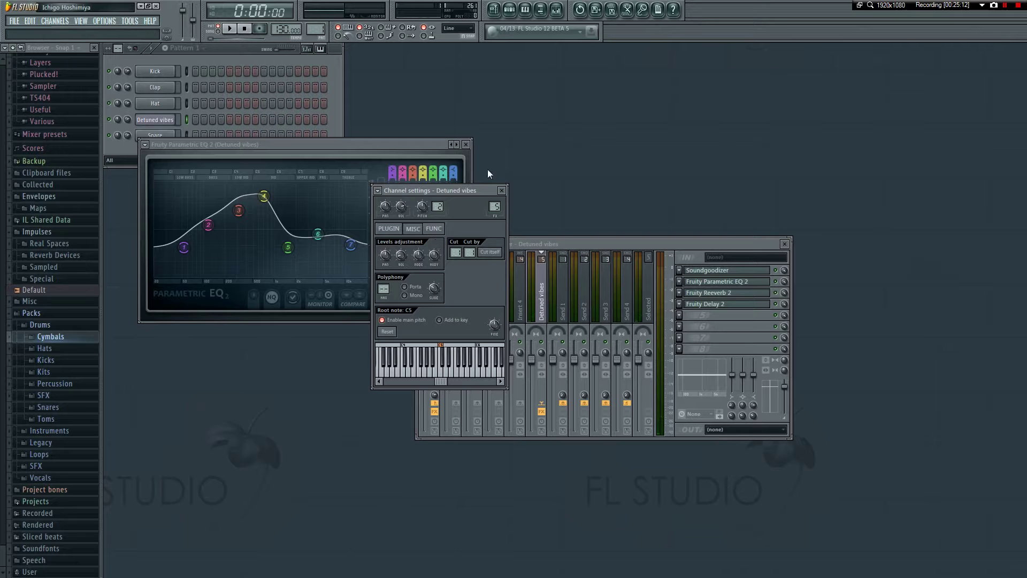
key(b)
key(comma)
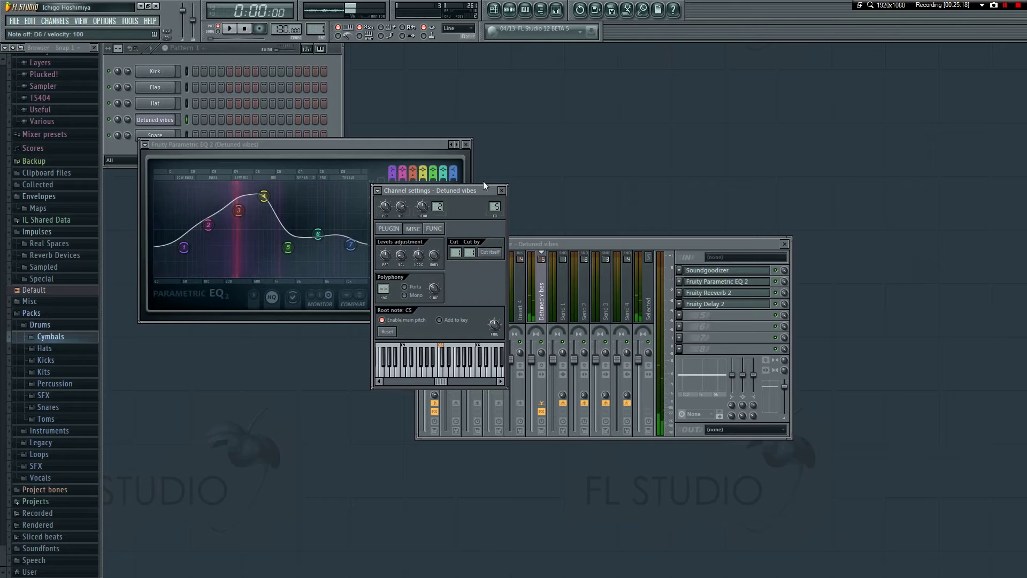
click(501, 191)
key(b)
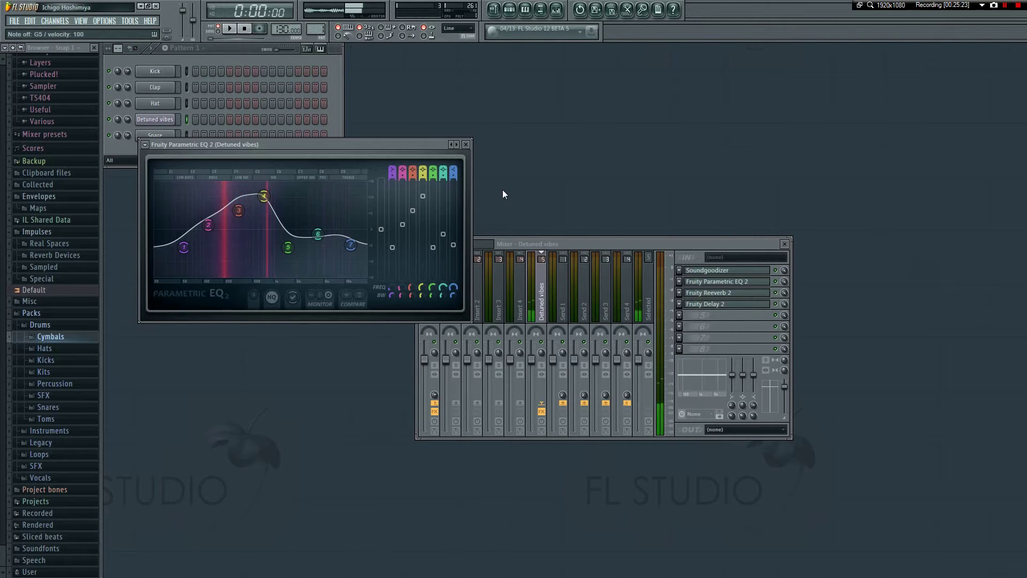
key(e)
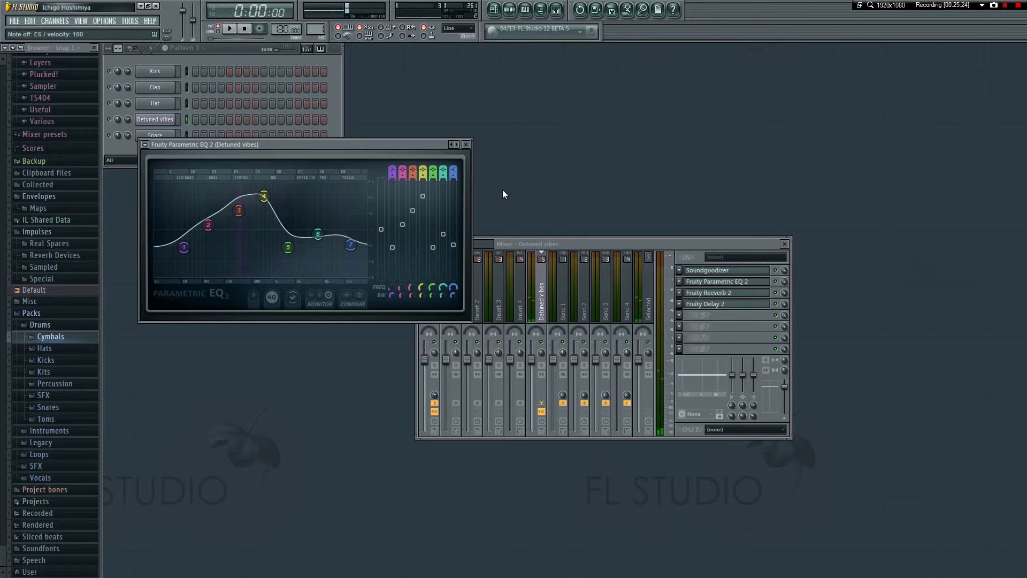
- Move the Fruity Parametric EQ 2 window away from the channel rack and bring up the Detuned vibes channel's Sytrus editor
key(x)
drag(264, 143, 505, 197)
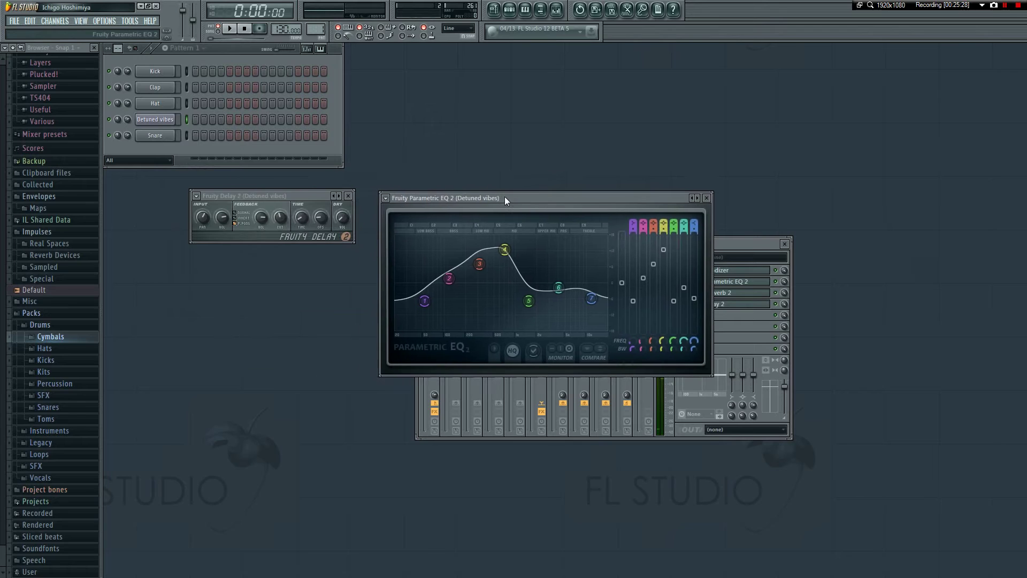
click(156, 121)
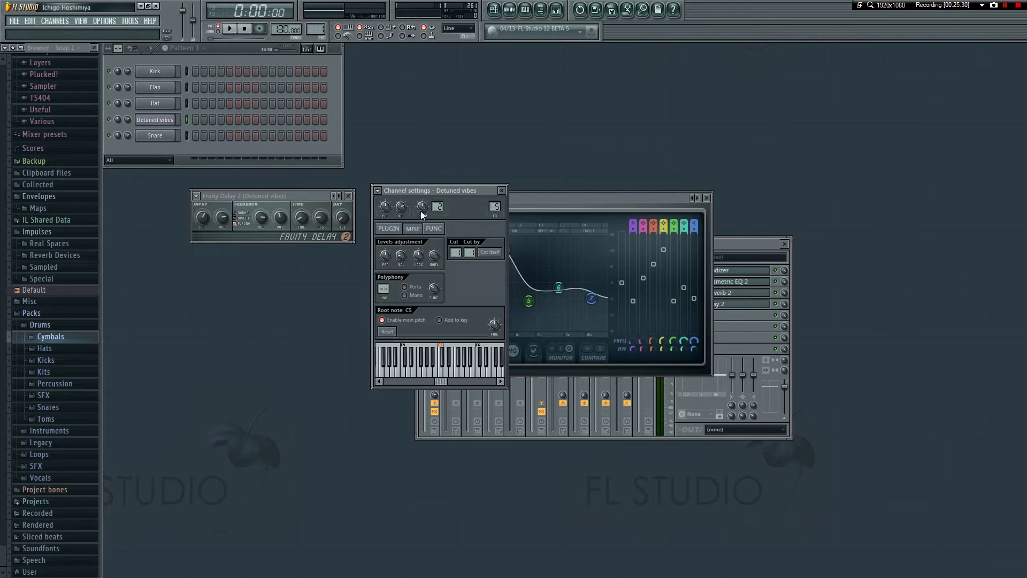
click(378, 191)
click(420, 175)
click(155, 105)
click(155, 122)
click(156, 121)
- Load the Marimba preset in Sytrus and step forward through the following presets to Crash cymbal, playing notes to hear them
click(330, 201)
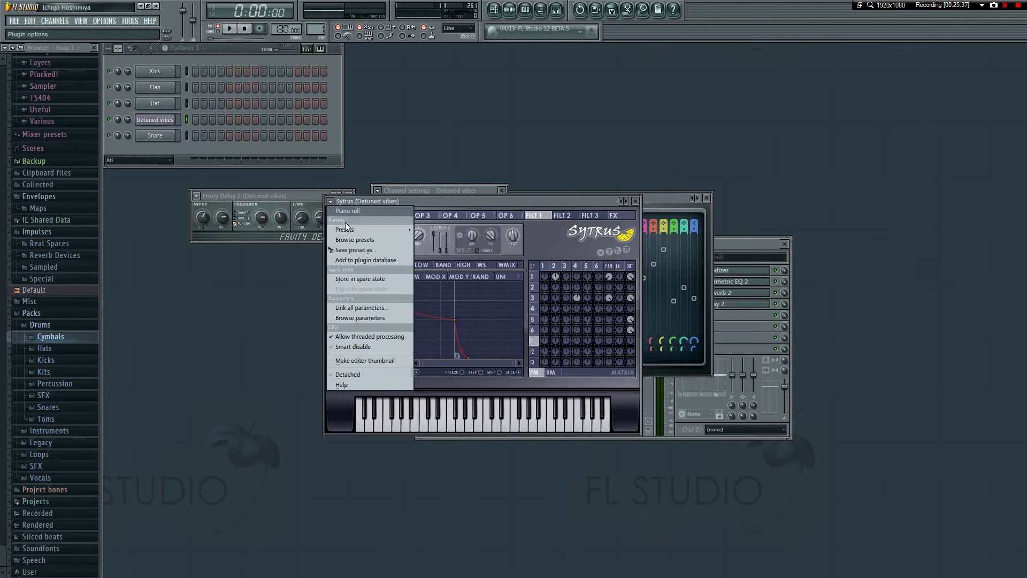
mouse_move(348, 229)
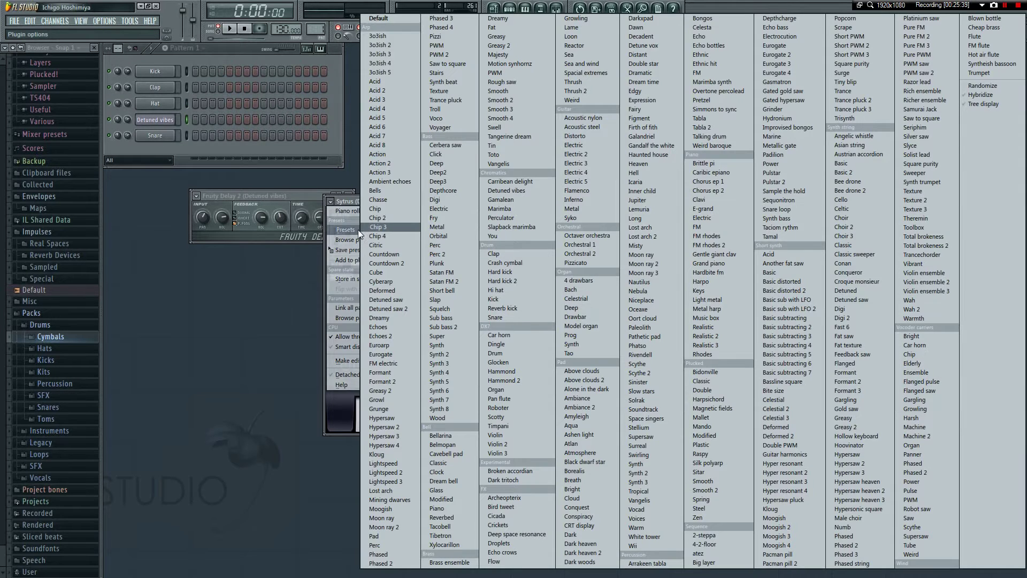
click(514, 208)
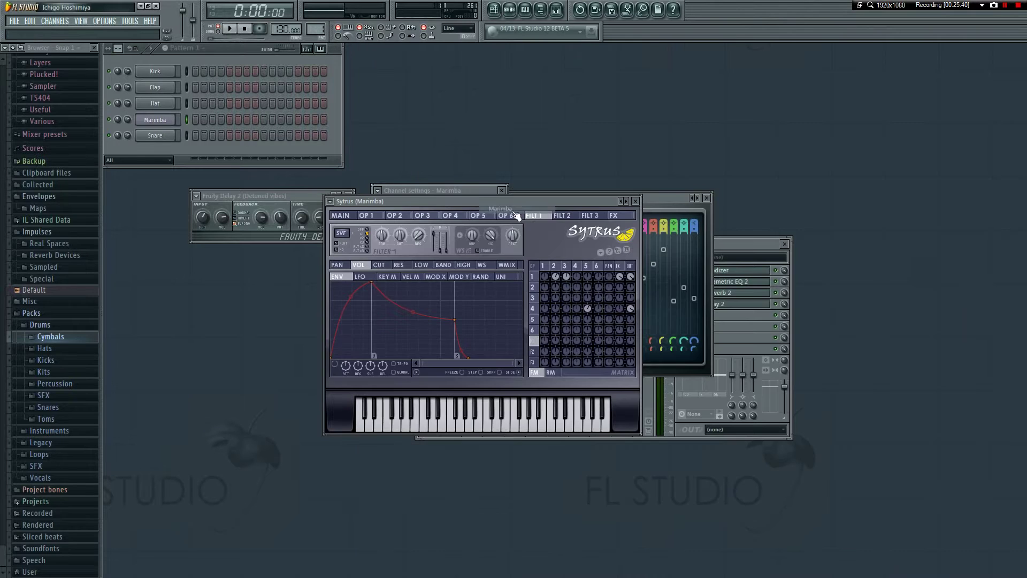
click(628, 202)
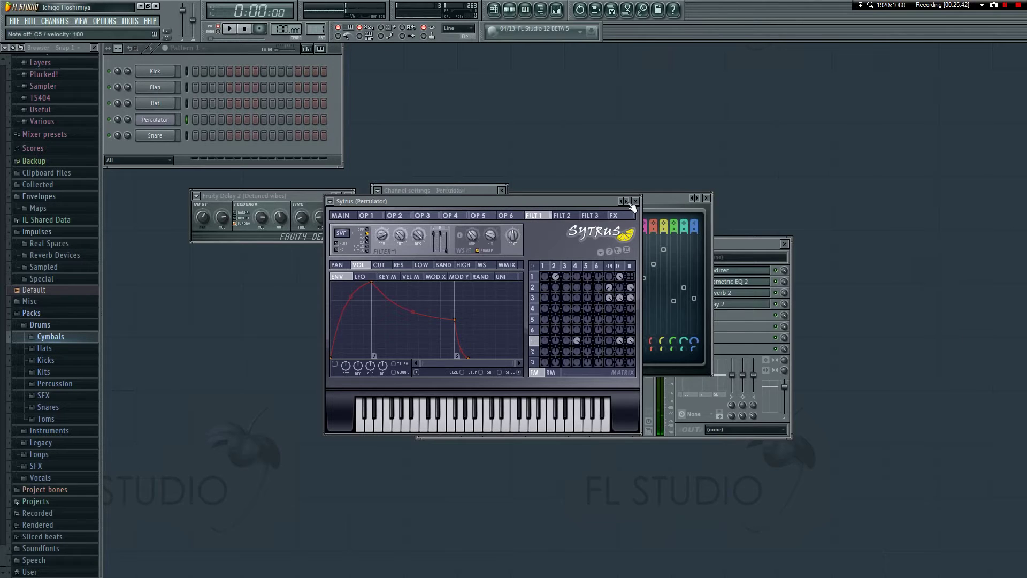
click(627, 202)
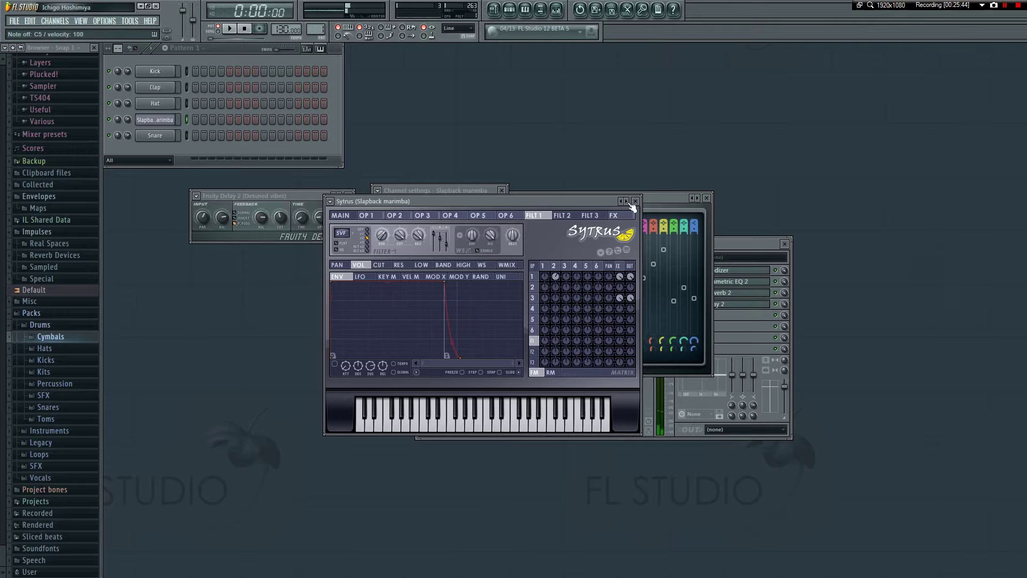
click(628, 202)
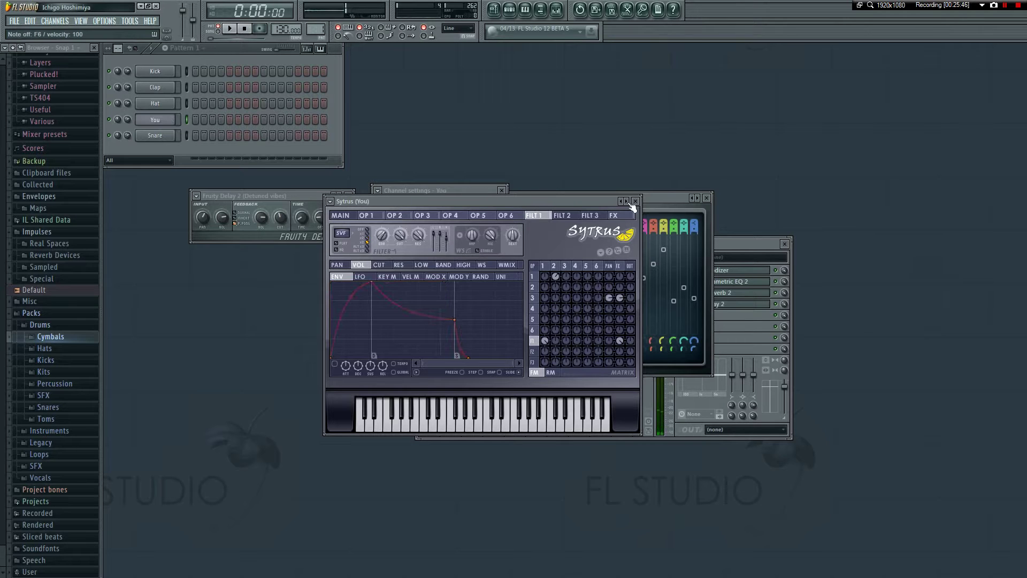
click(629, 203)
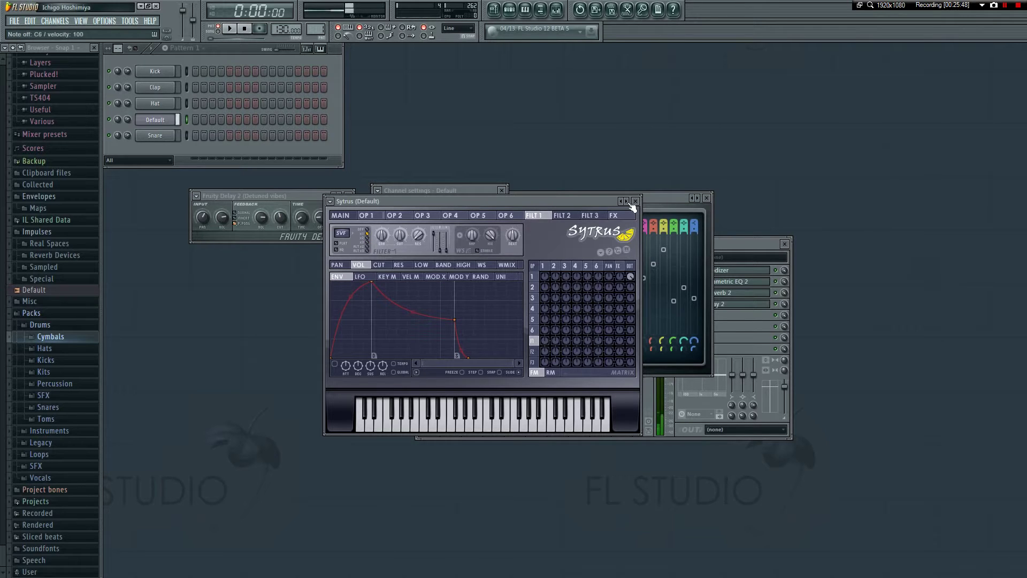
click(629, 203)
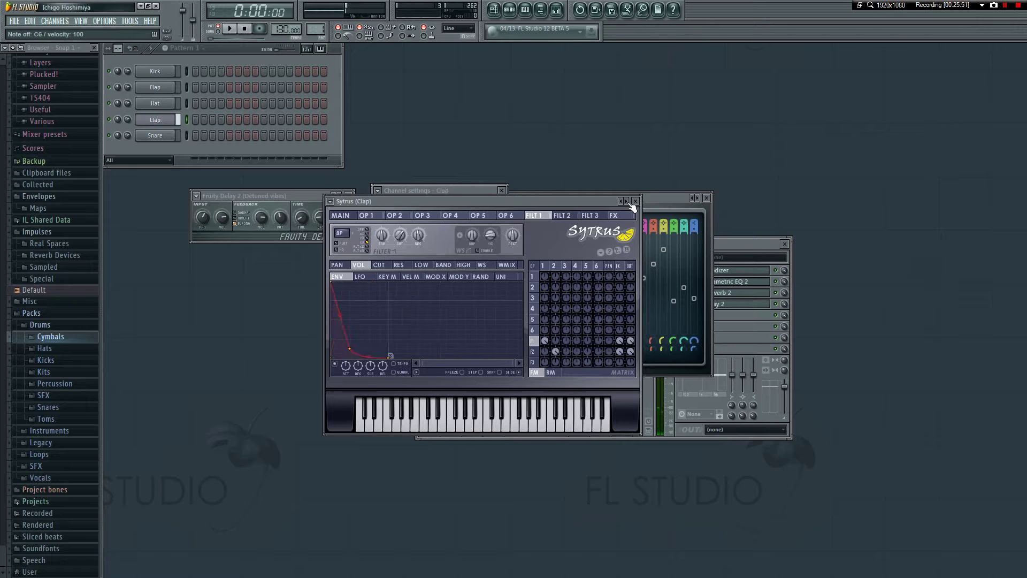
click(629, 203)
- Load the 4 drawbars preset in Sytrus, audition Bach and Celestial, and go back to Bach
click(329, 200)
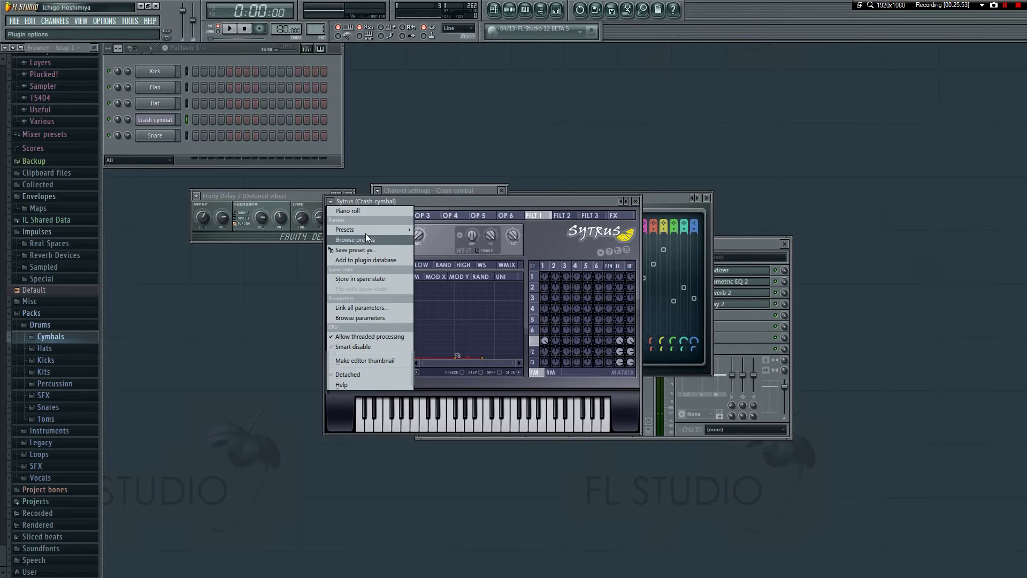
mouse_move(365, 233)
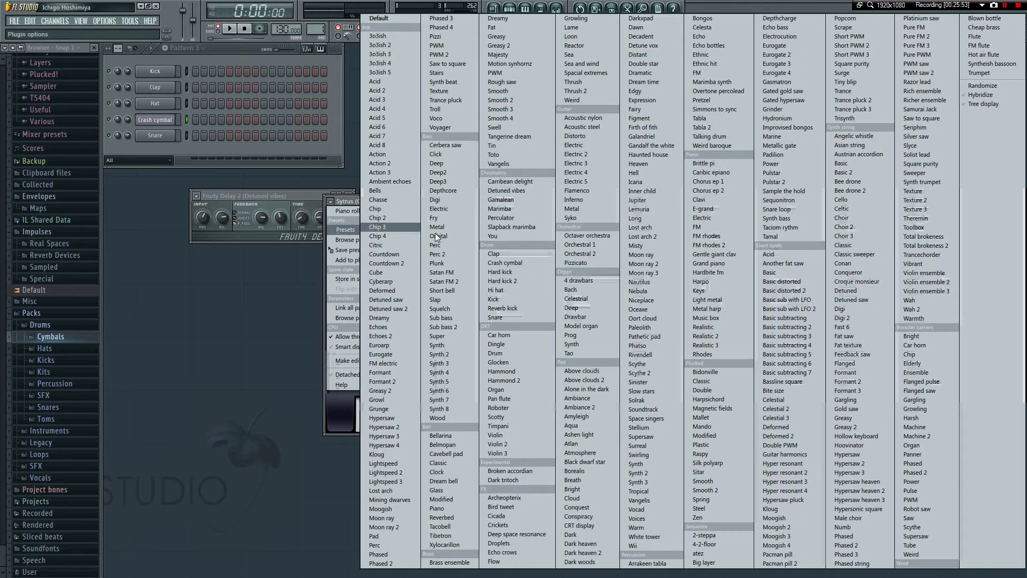
click(600, 283)
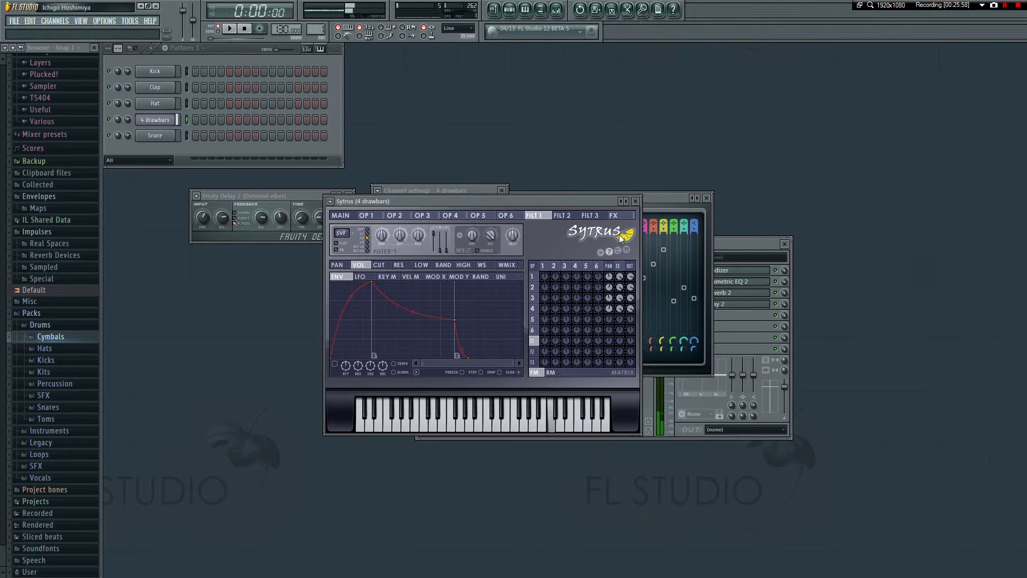
click(626, 202)
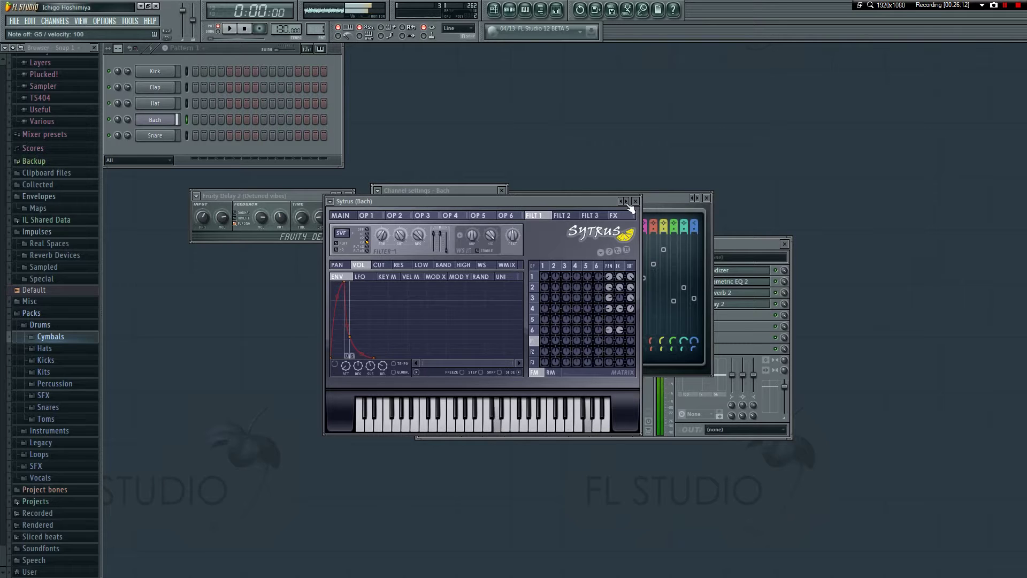
click(626, 202)
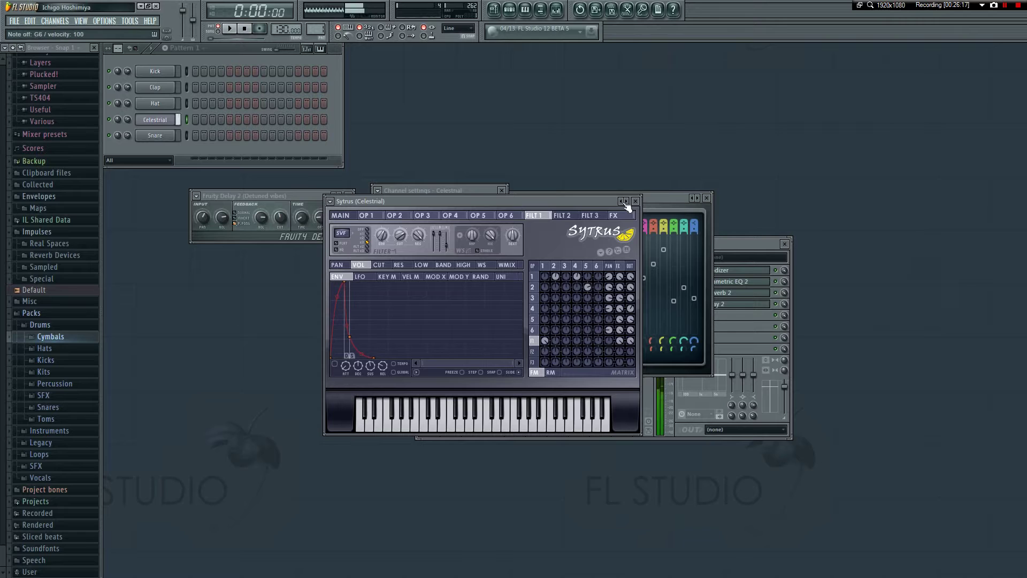
click(622, 201)
- Close and reopen the Sytrus editor, audition the Deep, Model organ and Prog presets, and go back to Model organ
click(636, 201)
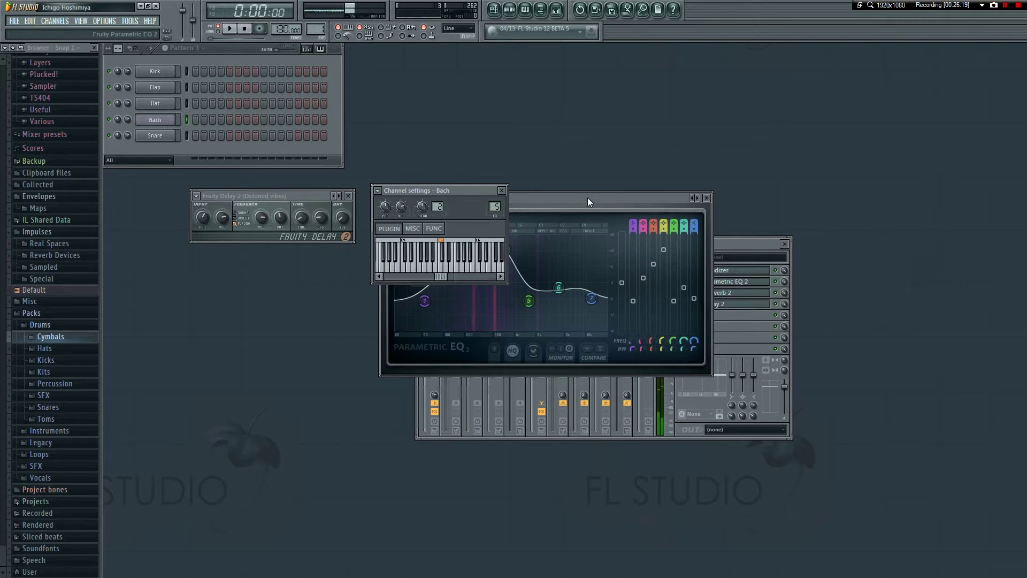
click(415, 228)
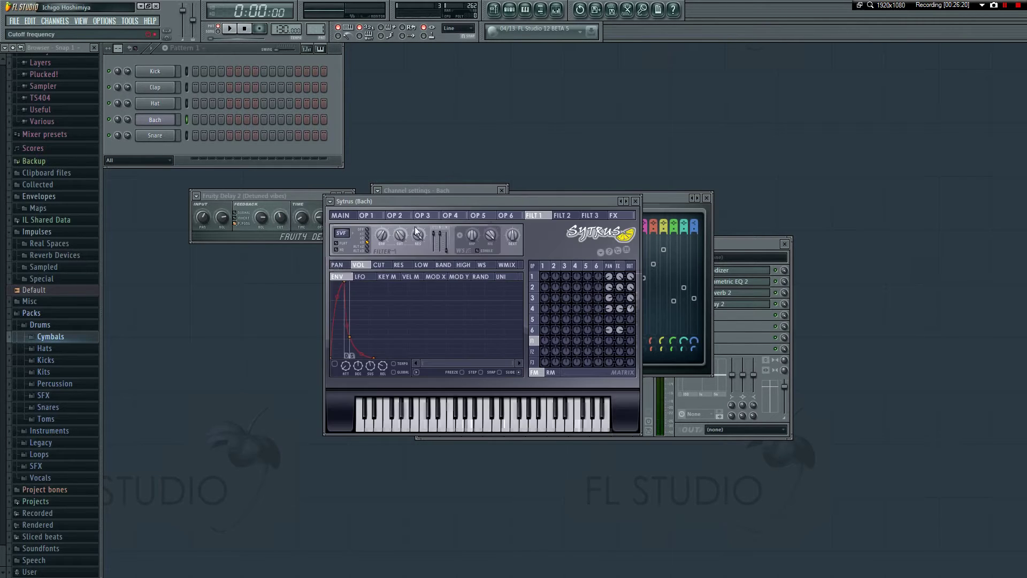
click(626, 201)
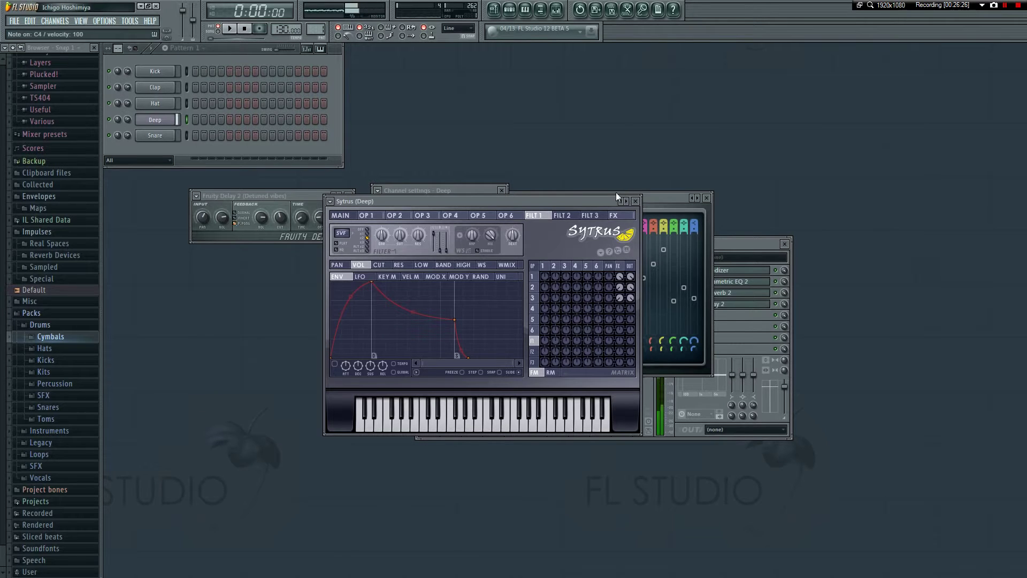
click(627, 201)
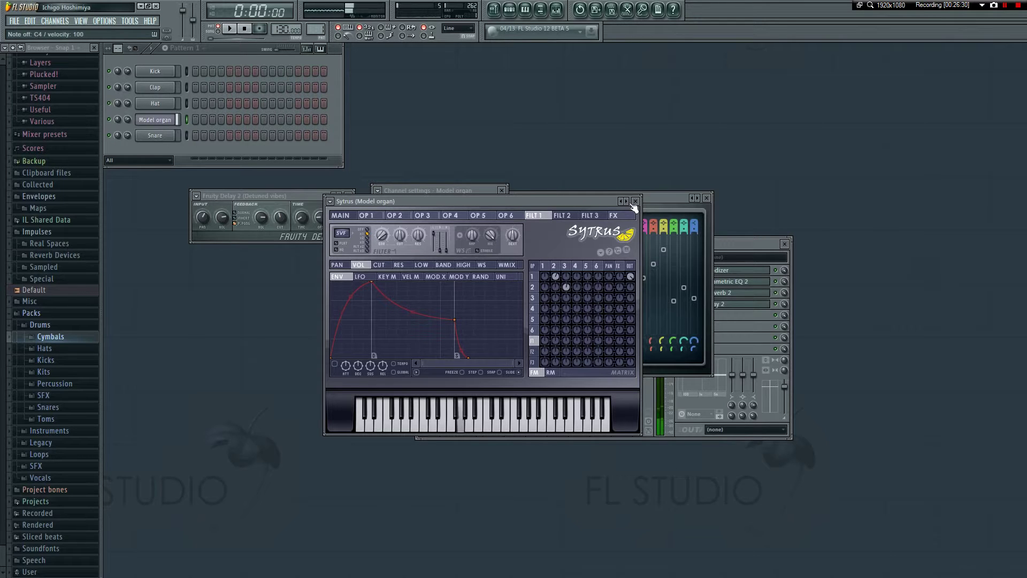
click(626, 202)
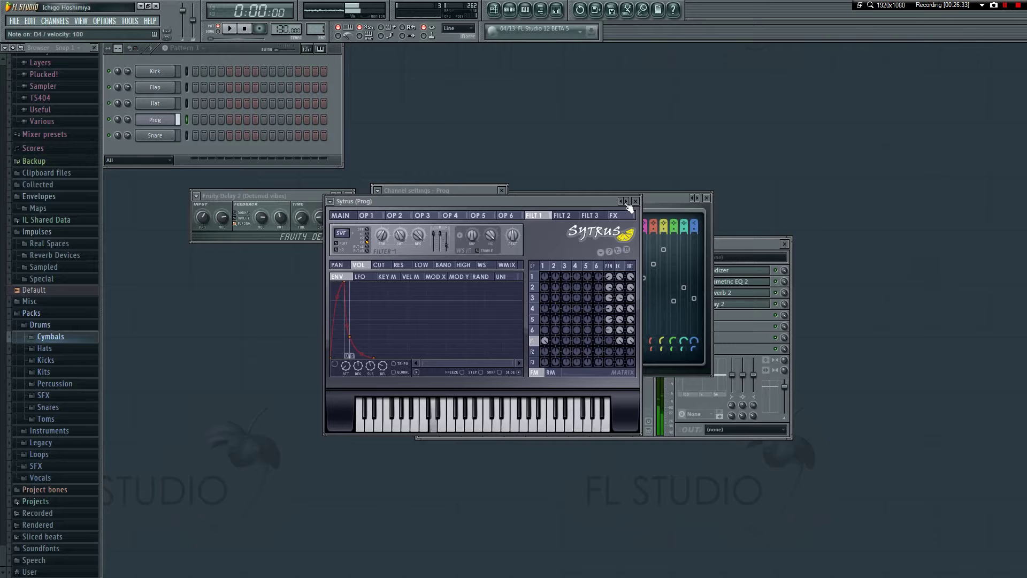
click(622, 203)
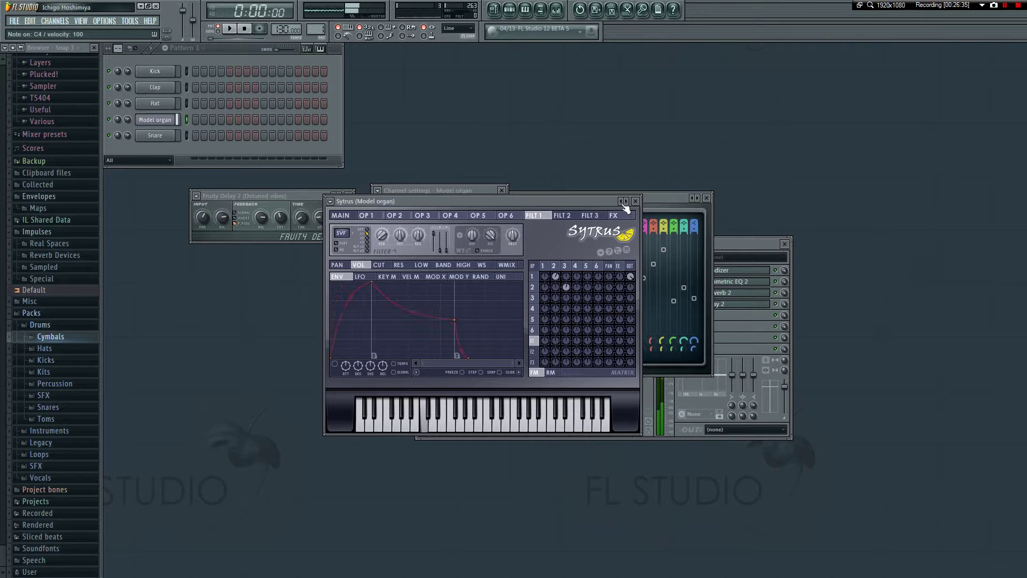
- Insert a Toxic Biohazard channel and open its presets library
right_click(169, 120)
mouse_move(204, 219)
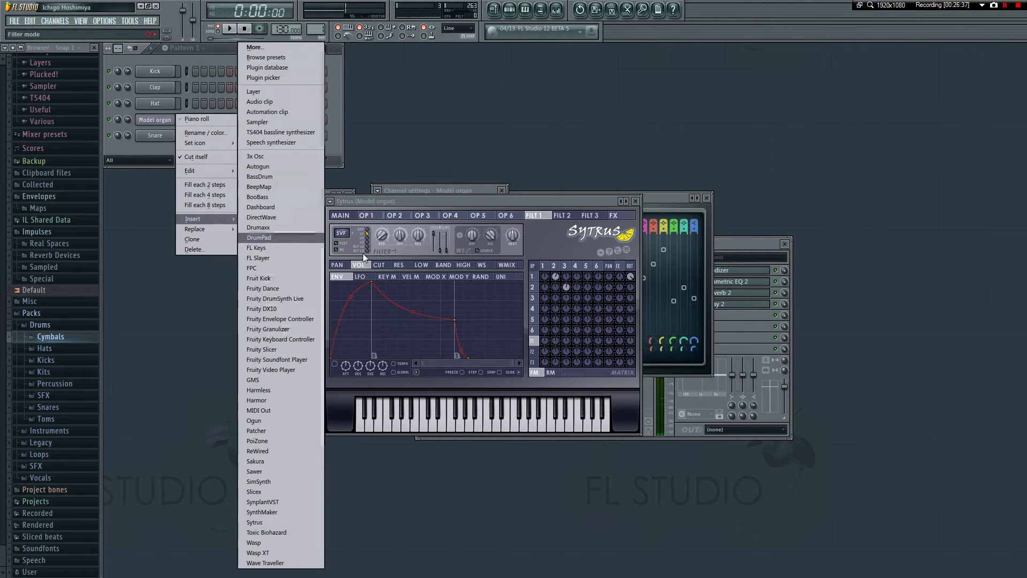
click(281, 531)
click(384, 167)
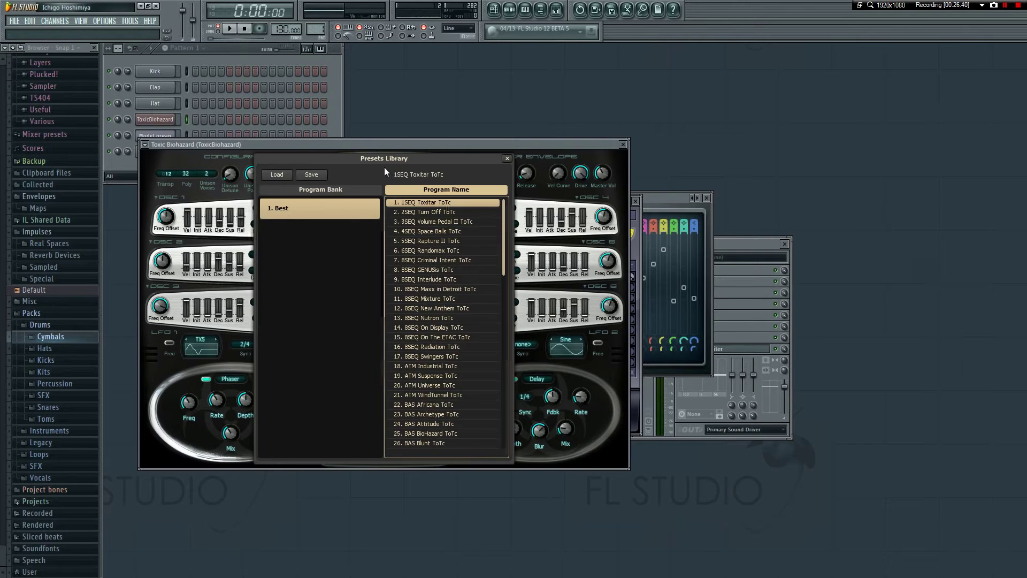
- Load the KBD Moron's Organ ToTc program from the Best bank and close the presets library
drag(503, 252, 505, 446)
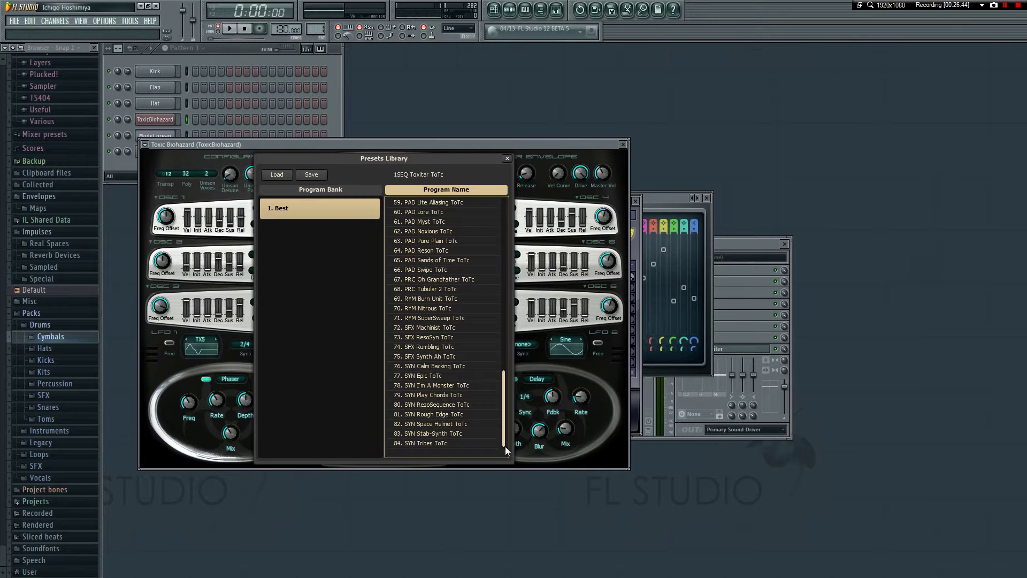
drag(504, 446, 496, 359)
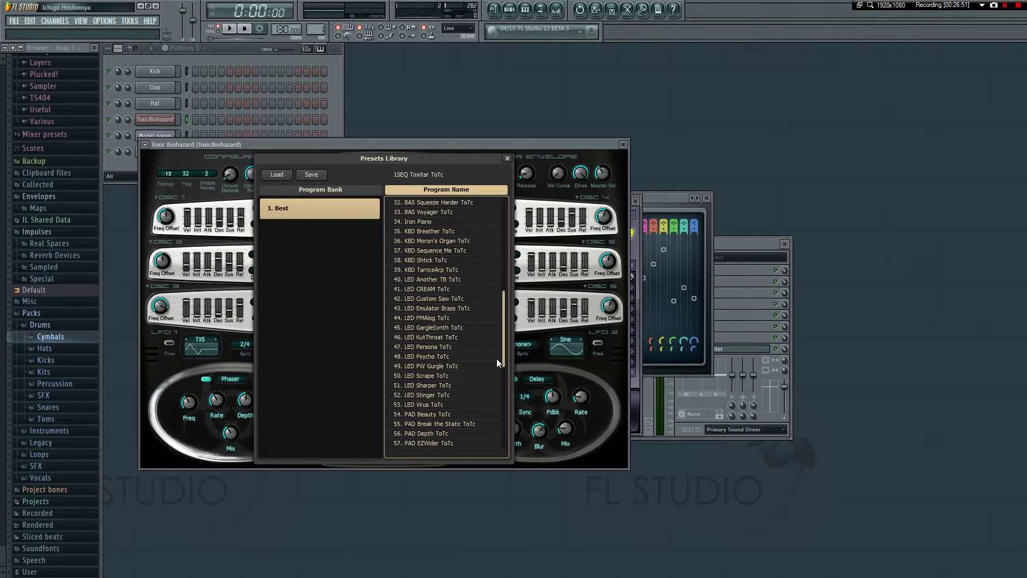
click(464, 242)
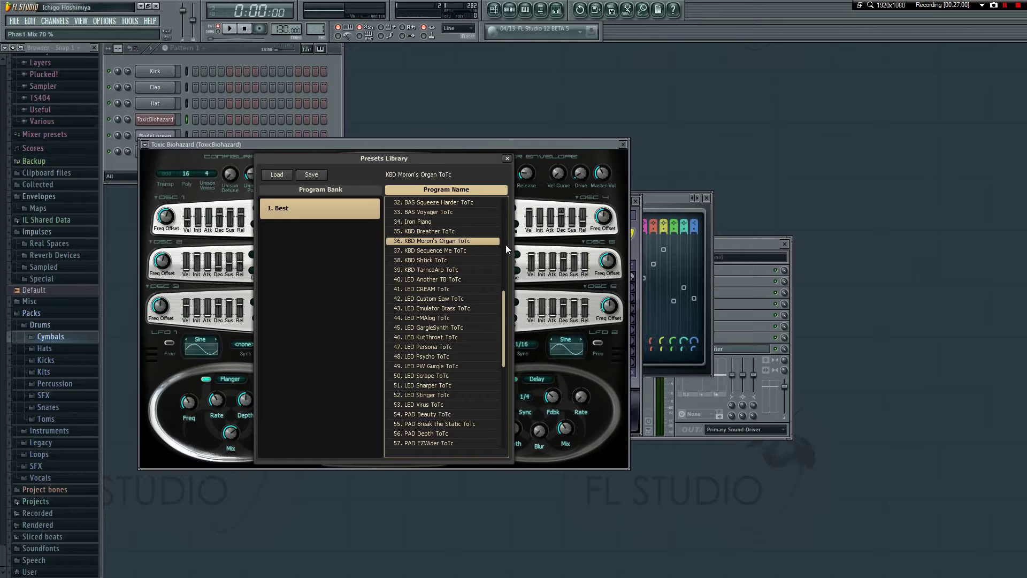
click(506, 161)
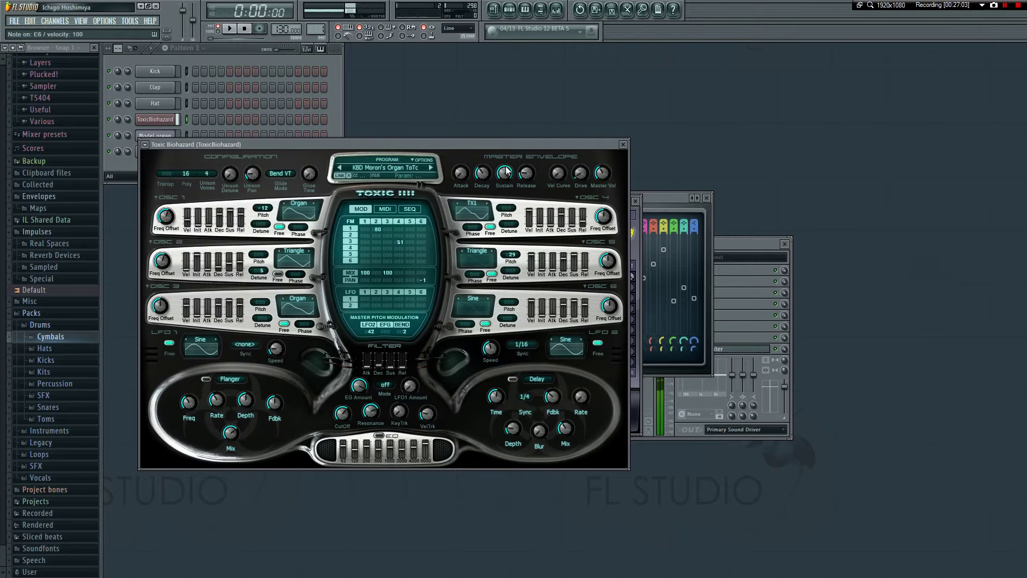
- Look at the mixer, move the Toxic Biohazard window aside, and delete the inserted ToxicBiohazard channel
click(755, 296)
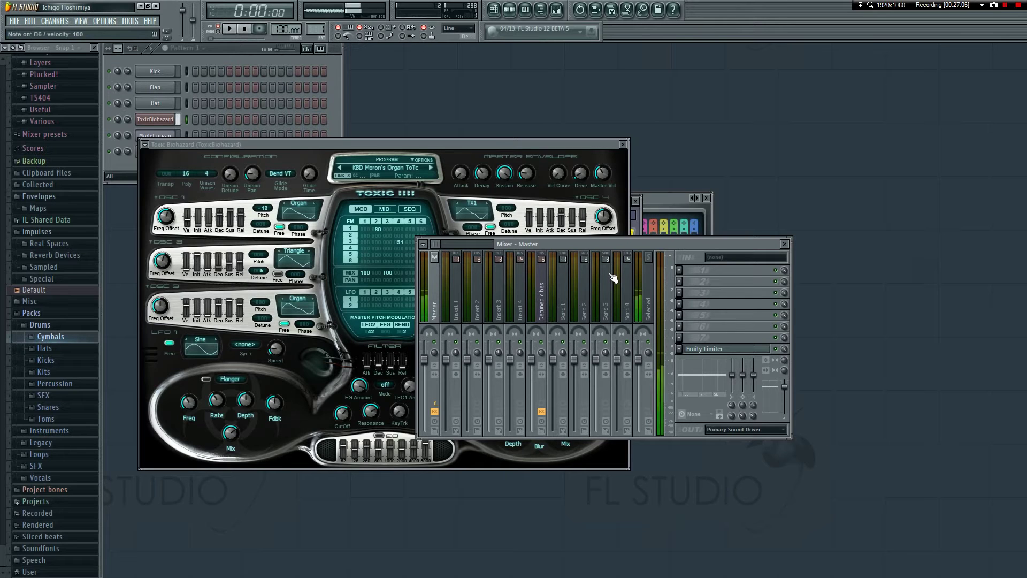
click(351, 157)
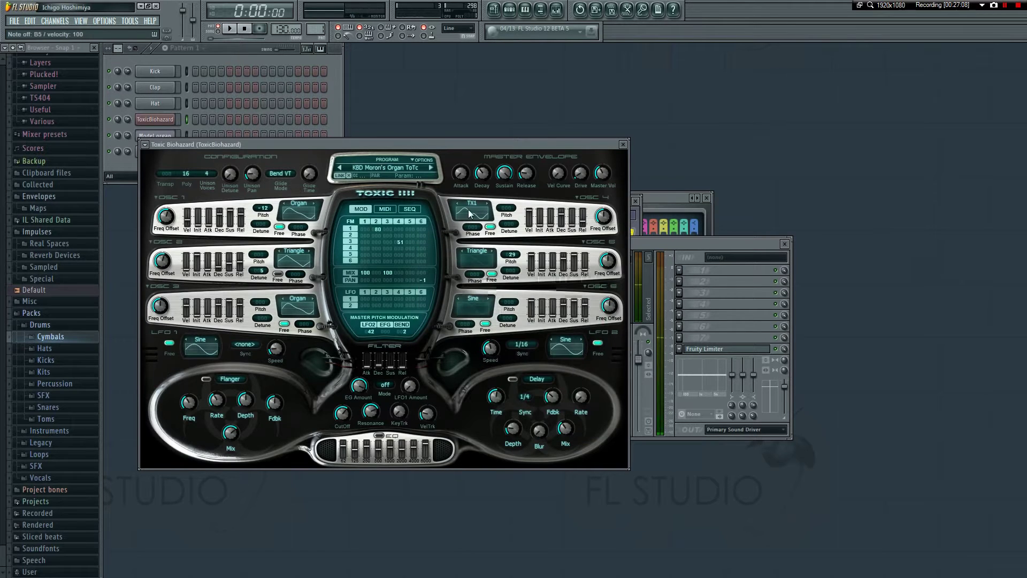
drag(245, 148, 472, 222)
right_click(170, 119)
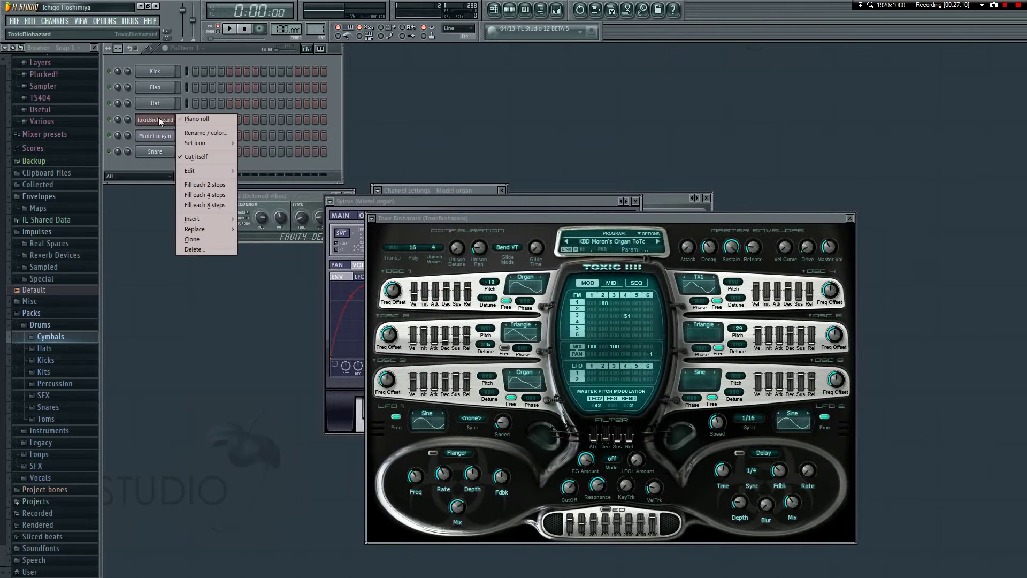
click(212, 249)
click(623, 320)
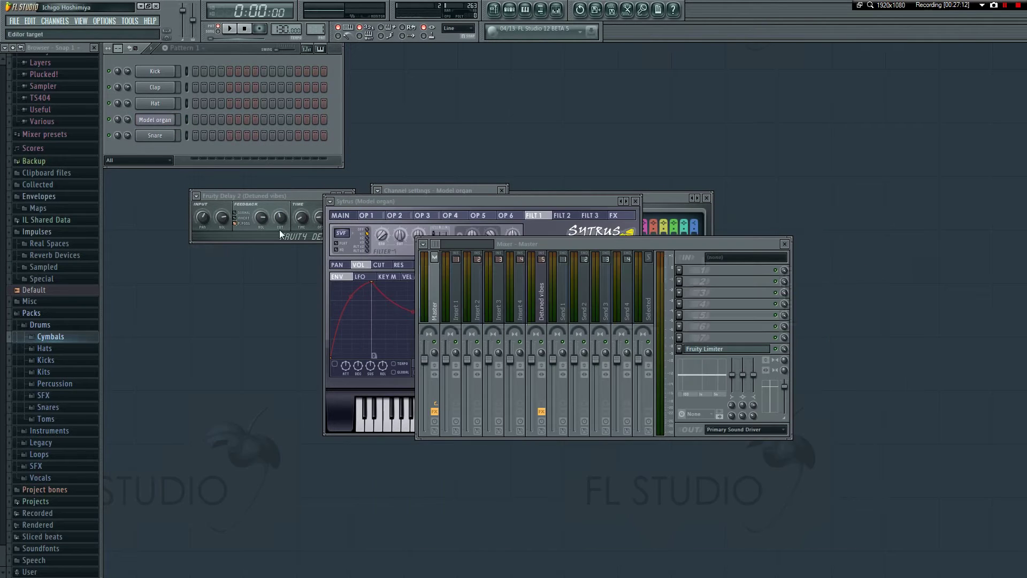
- Replace the Model organ channel's instrument with Toxic Biohazard
right_click(157, 119)
mouse_move(204, 229)
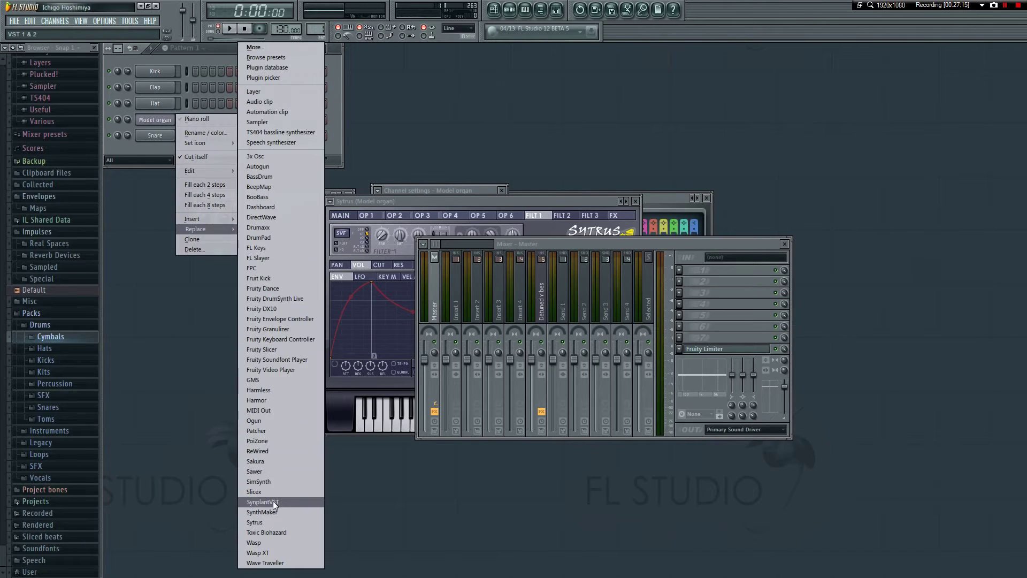
click(281, 532)
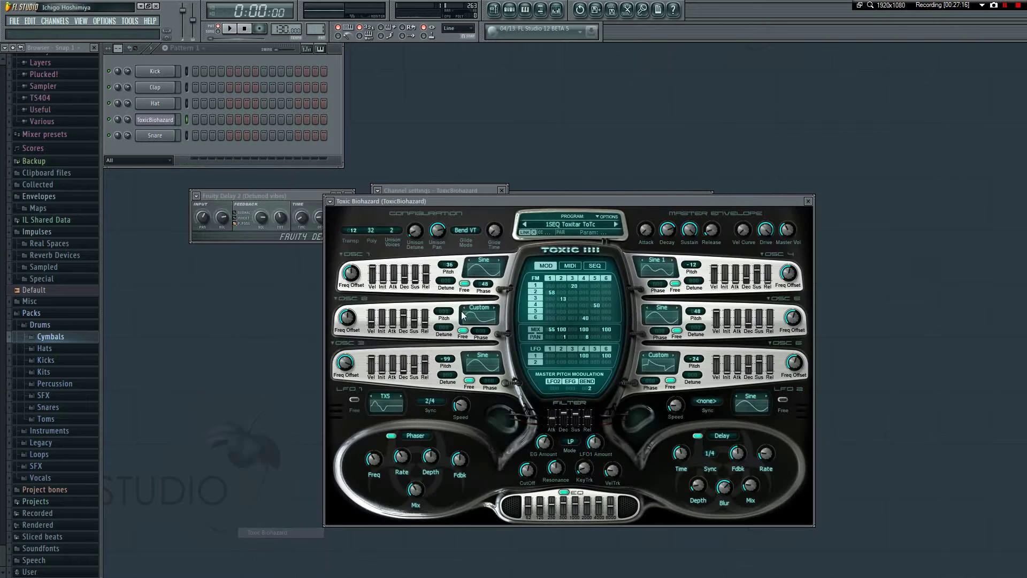
- Load the KBD Moron's Organ ToTc program from the Best bank into the replaced channel and close the presets library
click(565, 224)
drag(692, 265, 667, 476)
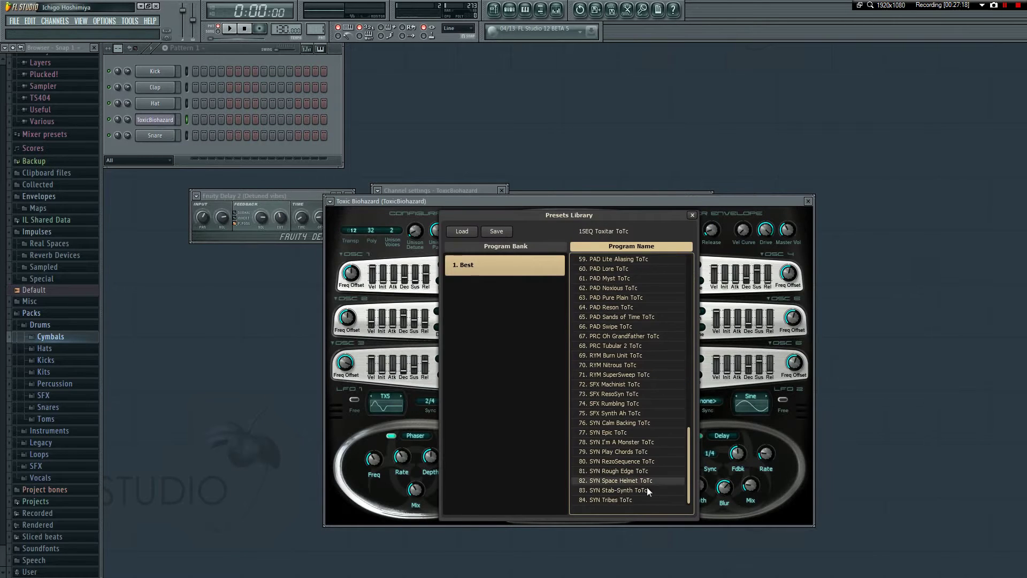
scroll(644, 380, up, 6)
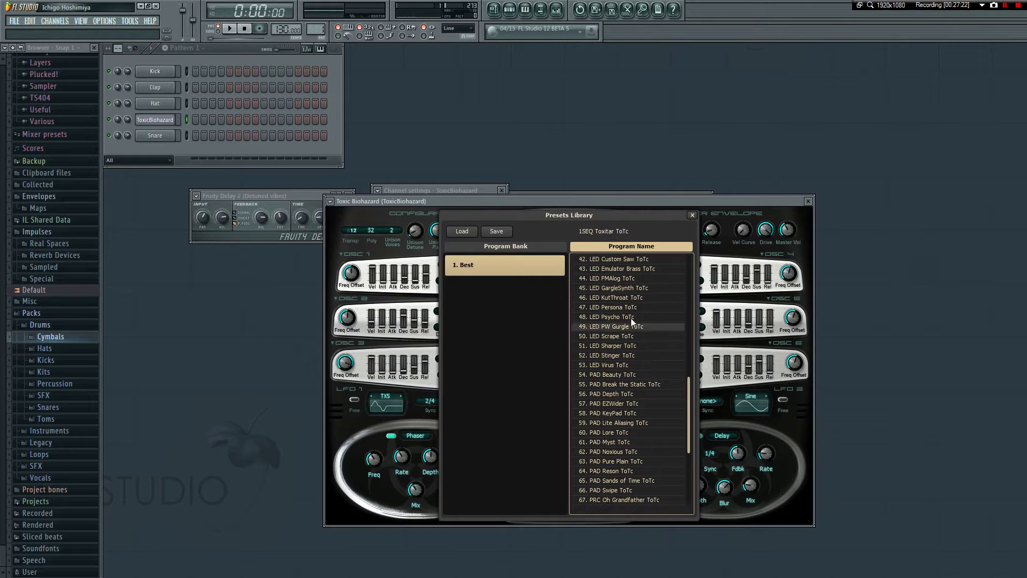
scroll(643, 316, up, 1)
scroll(644, 303, up, 1)
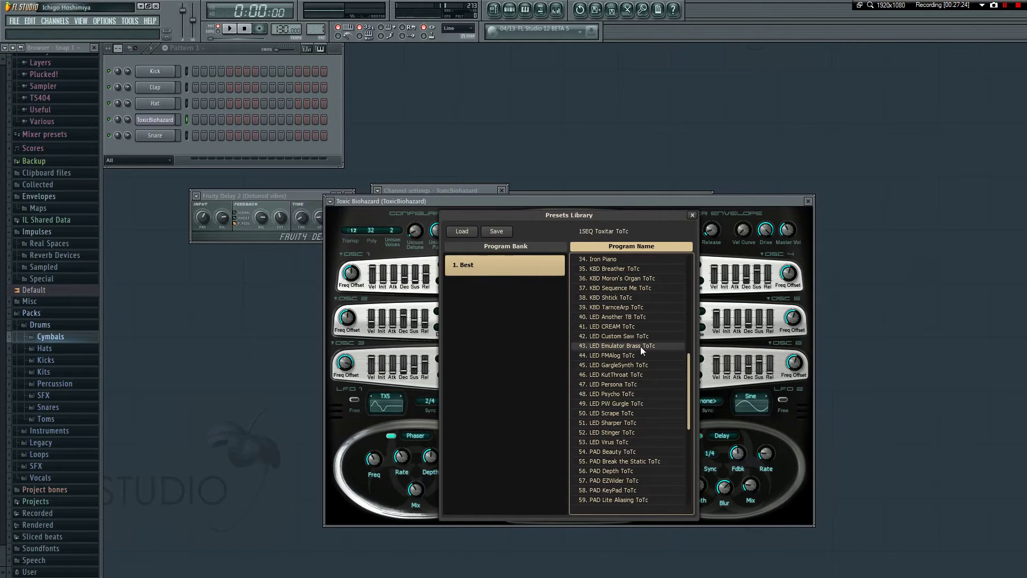
click(637, 279)
click(692, 215)
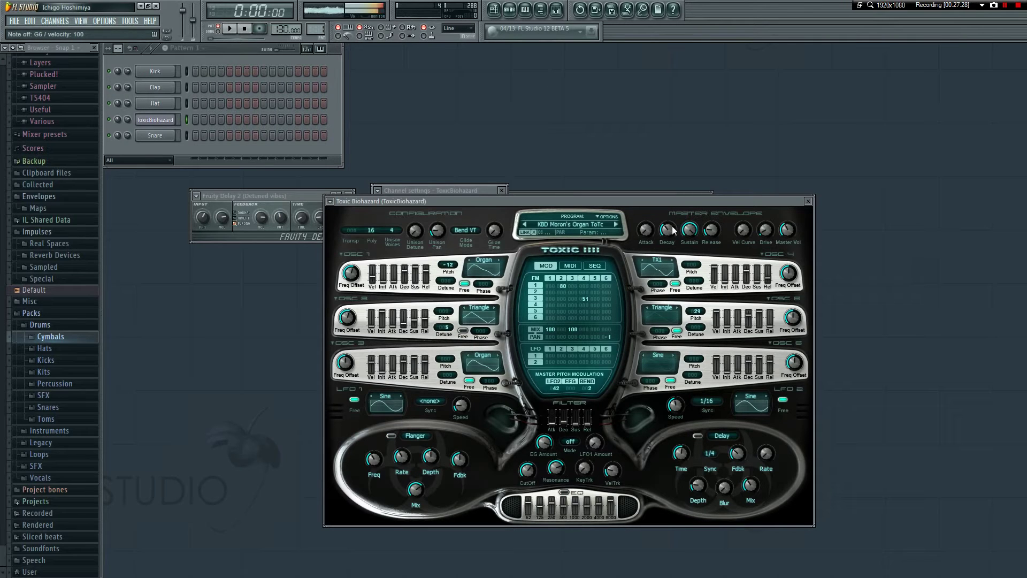
- Look at the channel's miscellaneous settings and the Toxic Biohazard presets library, and close the library
click(453, 189)
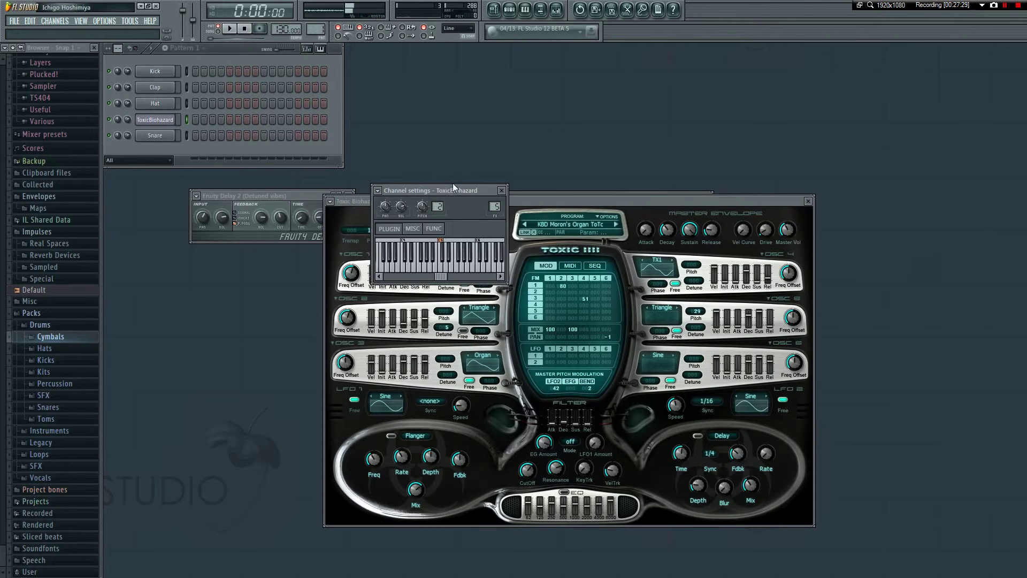
click(413, 229)
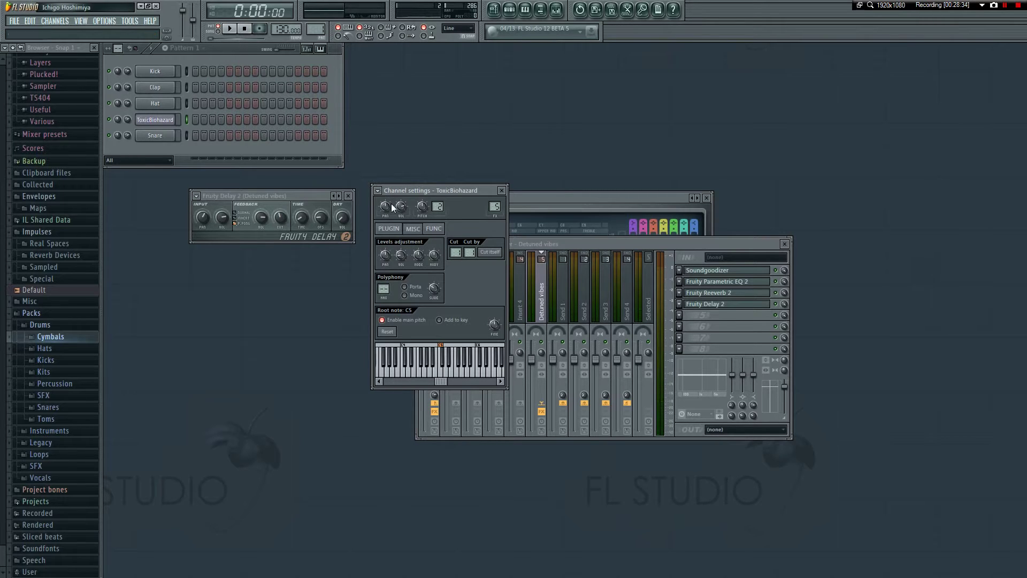
click(388, 228)
click(580, 223)
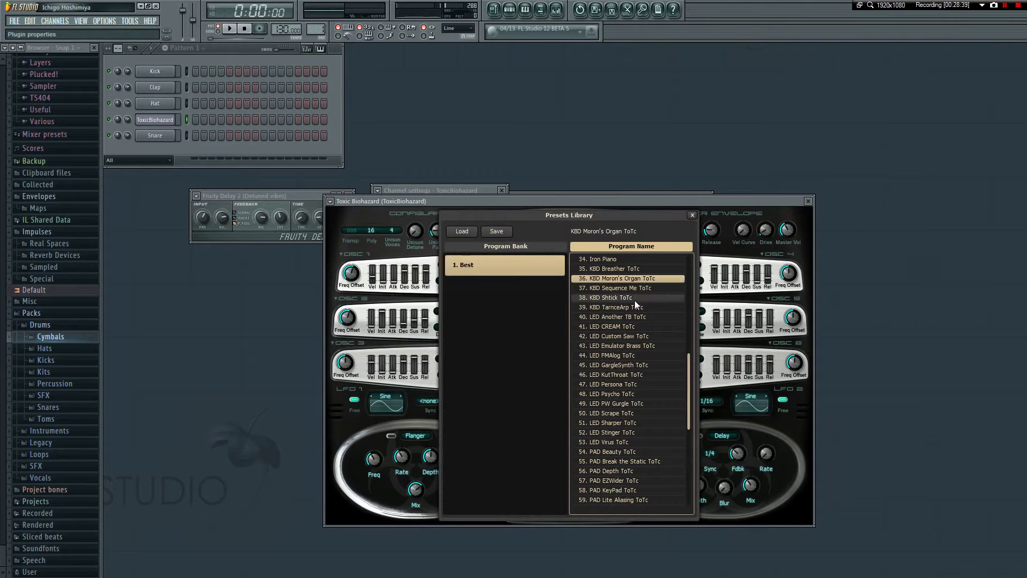
scroll(631, 291, up, 2)
scroll(635, 296, up, 1)
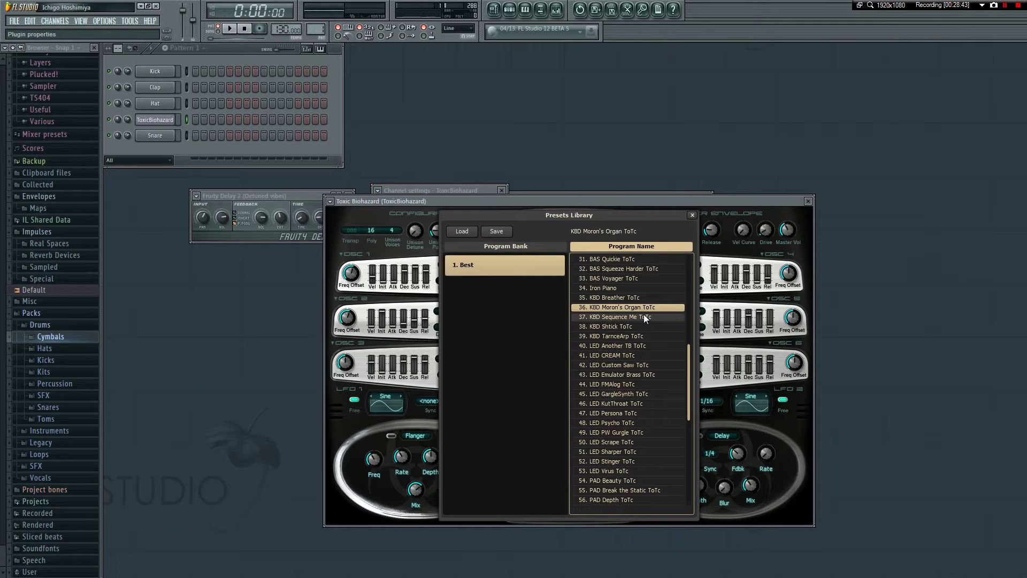
click(692, 215)
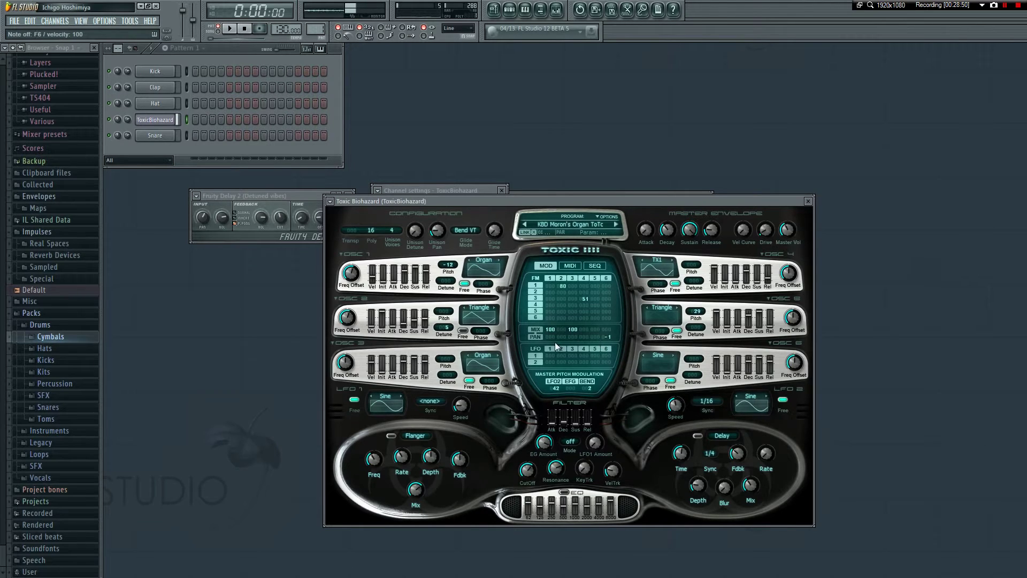
- Try 8 unison voices on the organ patch and restore the setting to 4
click(464, 310)
click(495, 313)
click(392, 230)
click(418, 290)
click(399, 230)
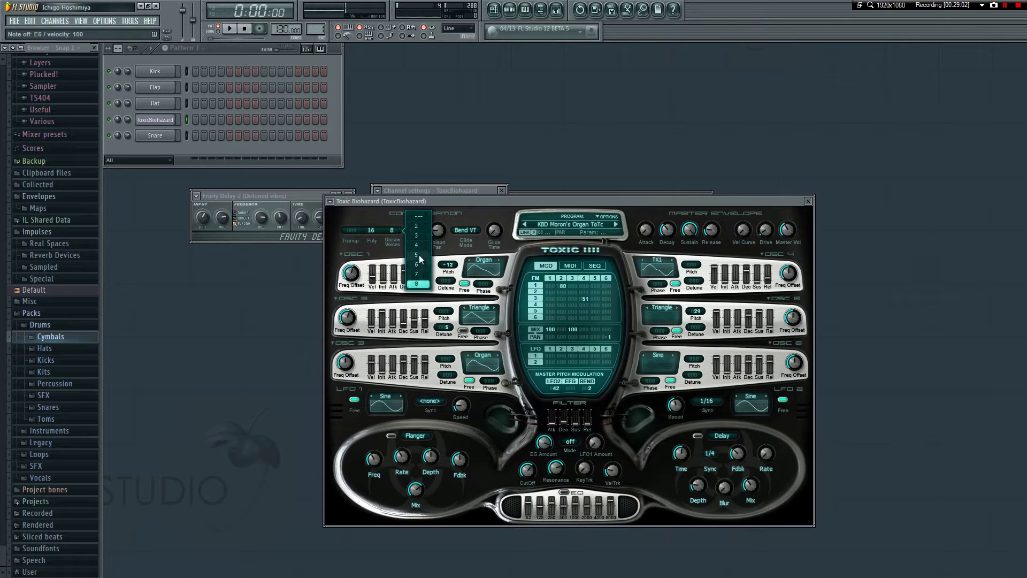
click(417, 245)
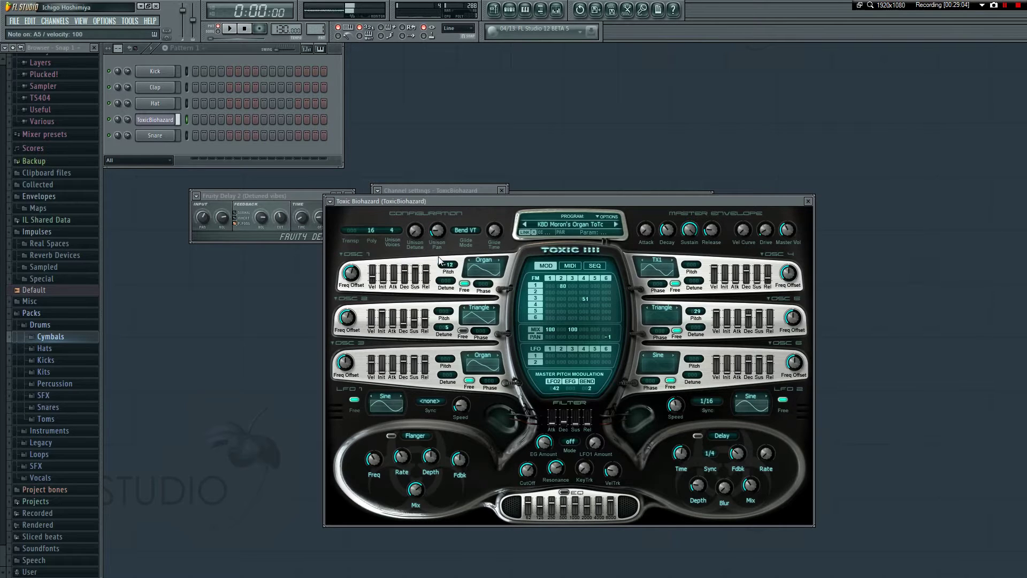
- Try the Bend ST glide mode on the organ patch, return it to Bend VT, and play test notes
click(473, 230)
click(504, 227)
click(476, 231)
click(504, 238)
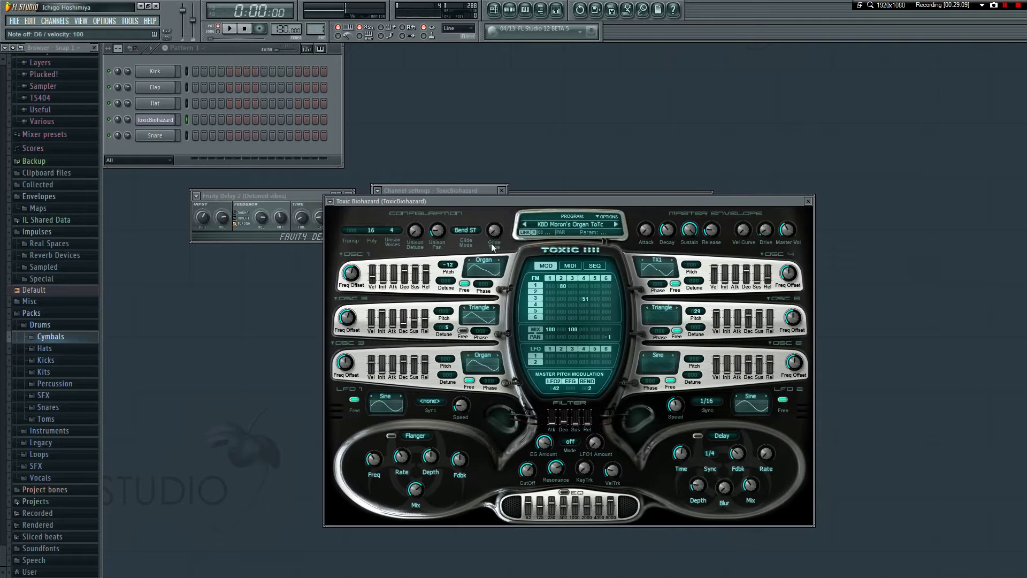
click(465, 230)
key(v)
key(n)
- Lower band 7 slightly in the Detuned vibes track's Fruity Parametric EQ 2 and close the equalizer
key(F9)
click(716, 281)
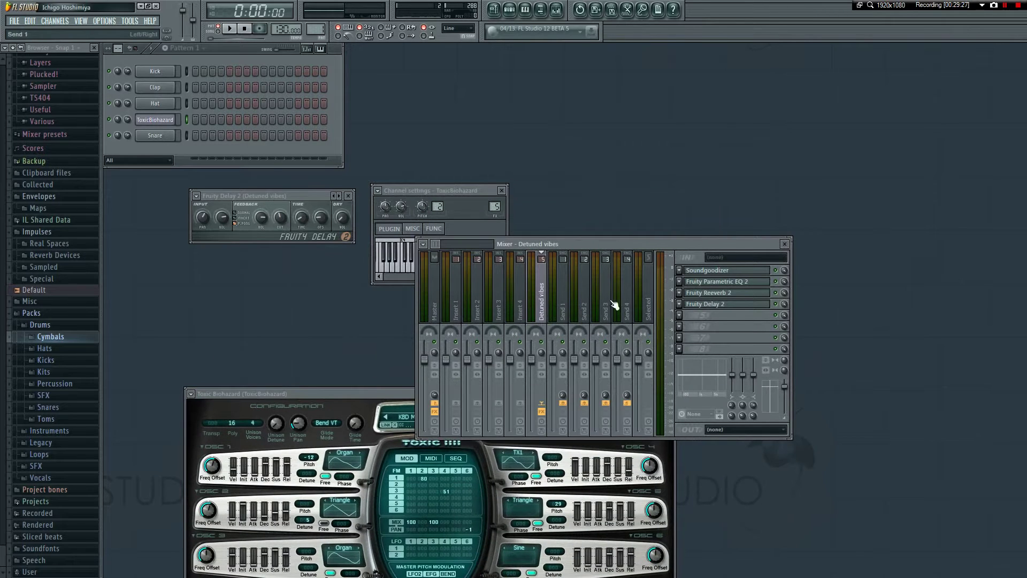
click(713, 282)
mouse_move(591, 298)
mouse_down()
mouse_move(590, 255)
mouse_move(590, 305)
mouse_up()
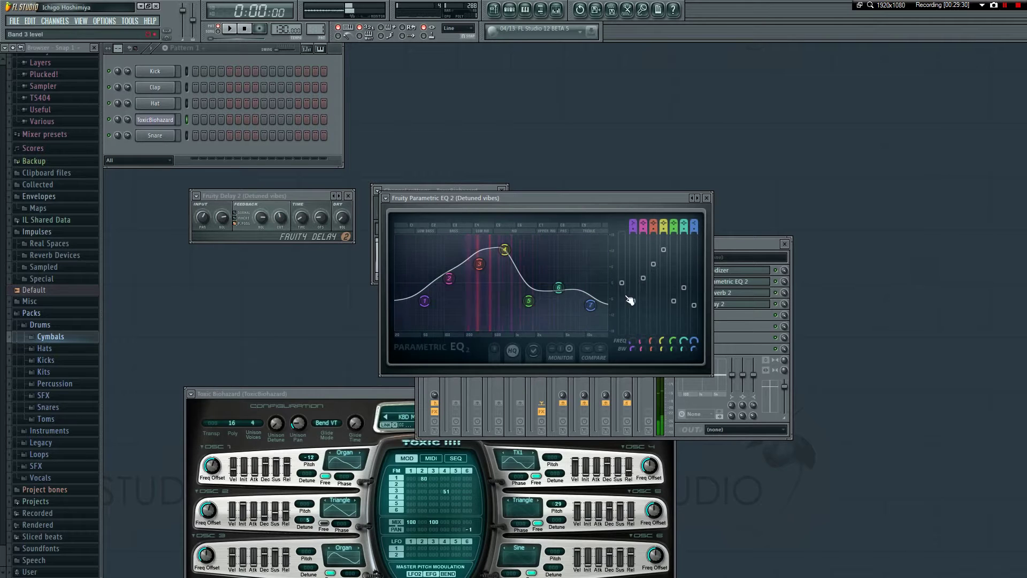
click(706, 198)
- Reposition the Toxic Biohazard window, try the Sine 1 and Custom waveforms on LFO 1, and restore Sine
drag(374, 392, 347, 248)
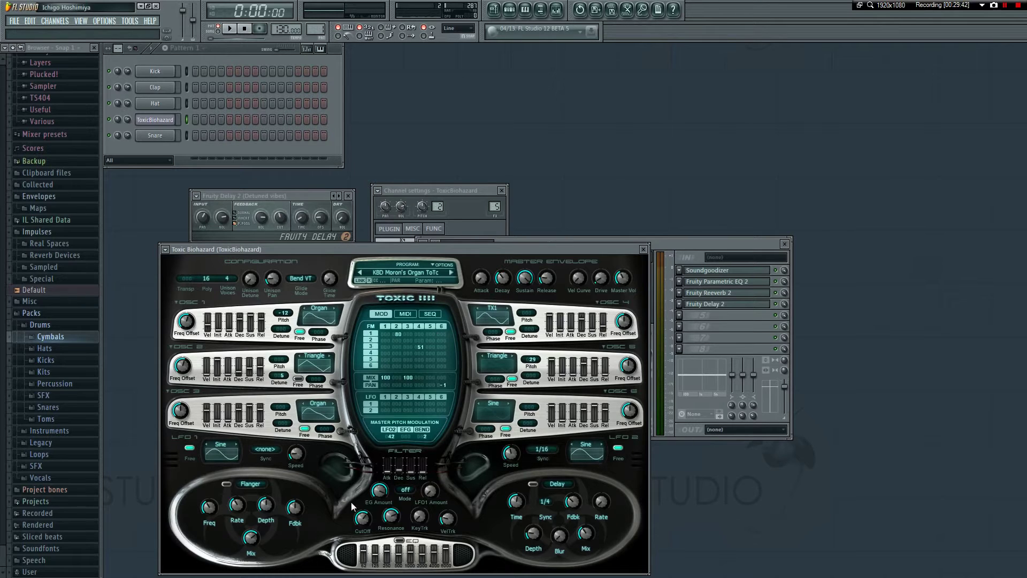
drag(467, 250, 492, 161)
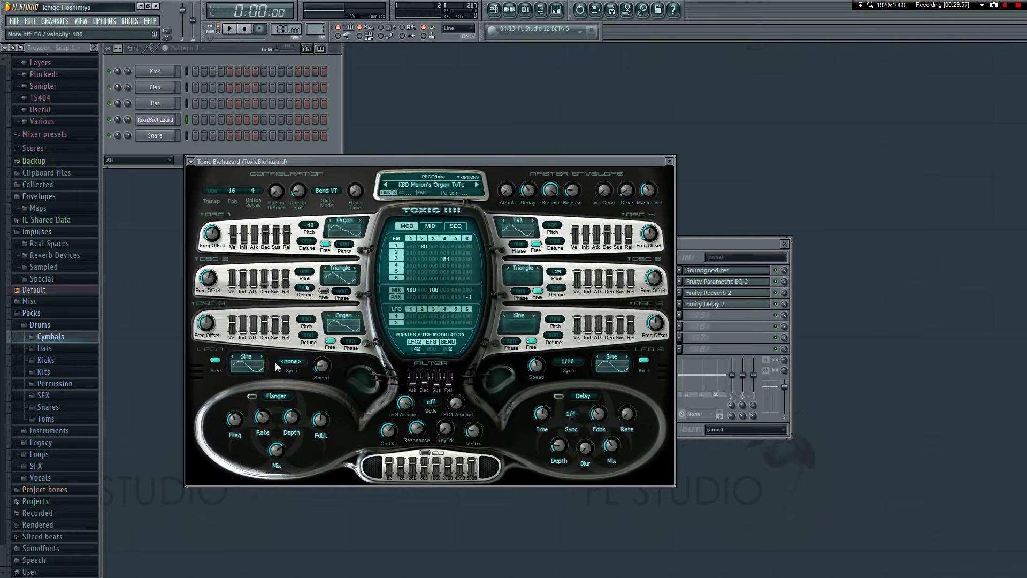
click(260, 359)
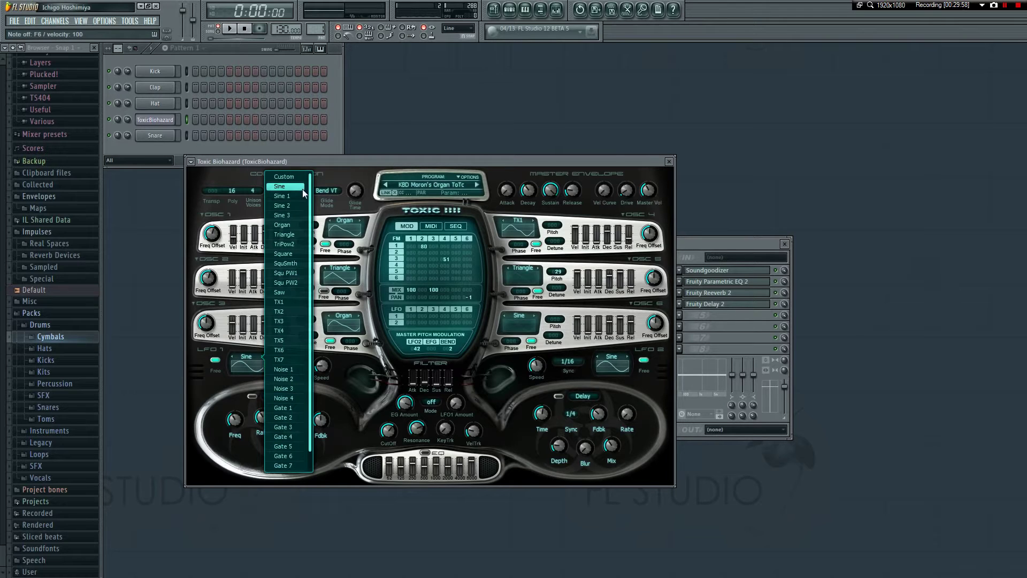
click(289, 198)
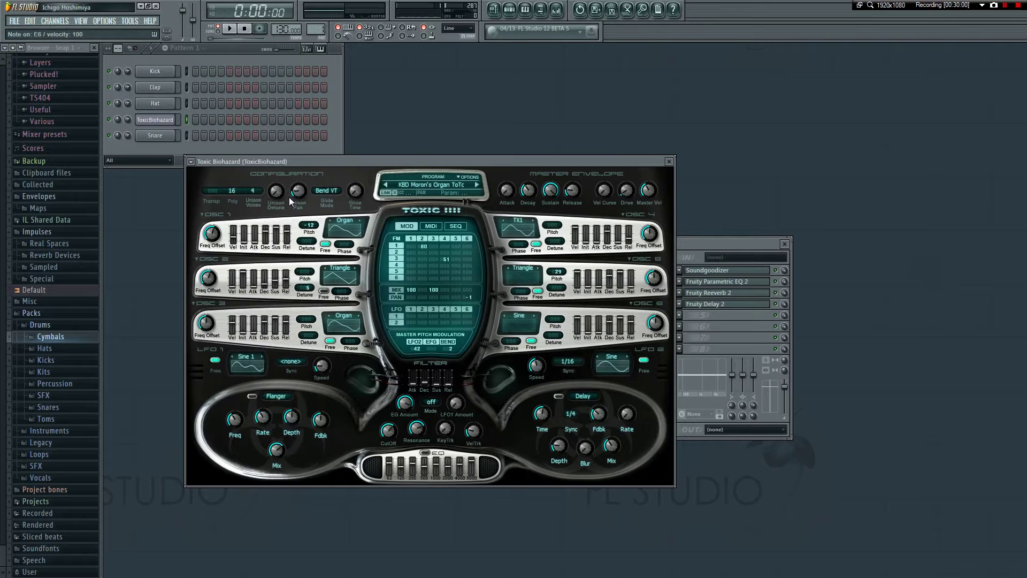
click(260, 358)
click(289, 177)
key(Escape)
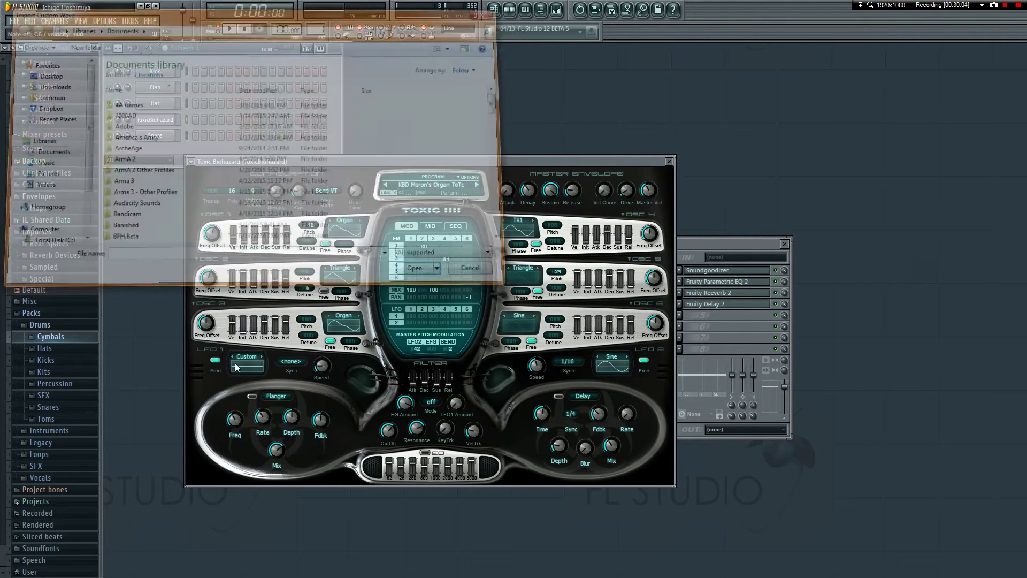
click(260, 359)
click(281, 189)
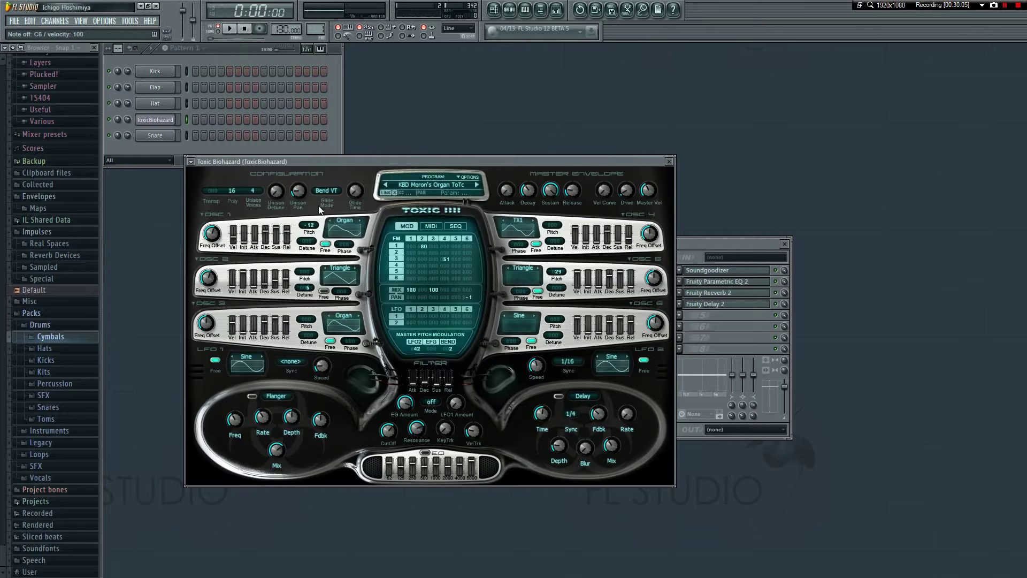
- Set oscillator 1's waveform to Sine and oscillator 3's waveform to Sine 1
click(347, 223)
click(342, 230)
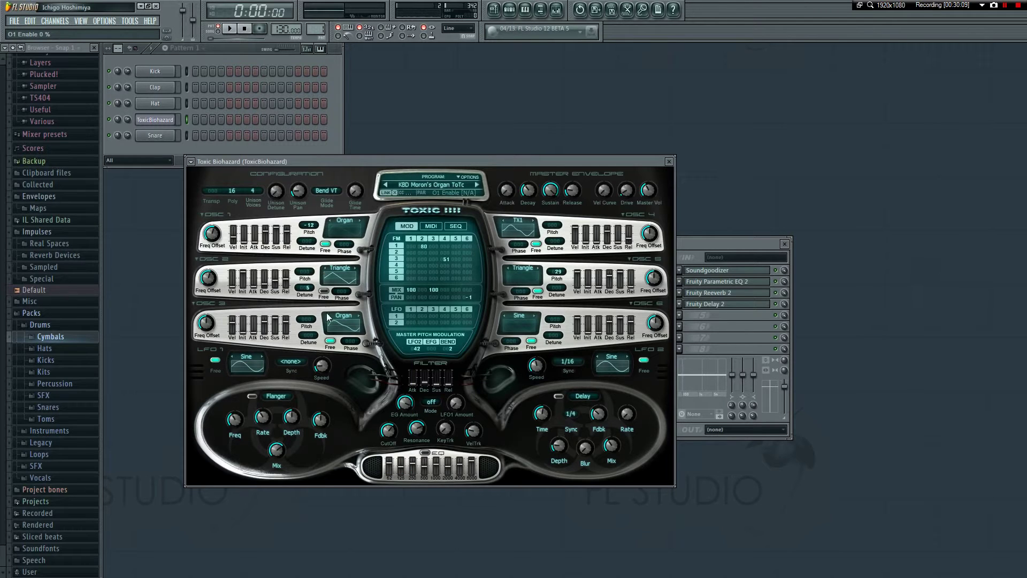
key(q)
click(345, 221)
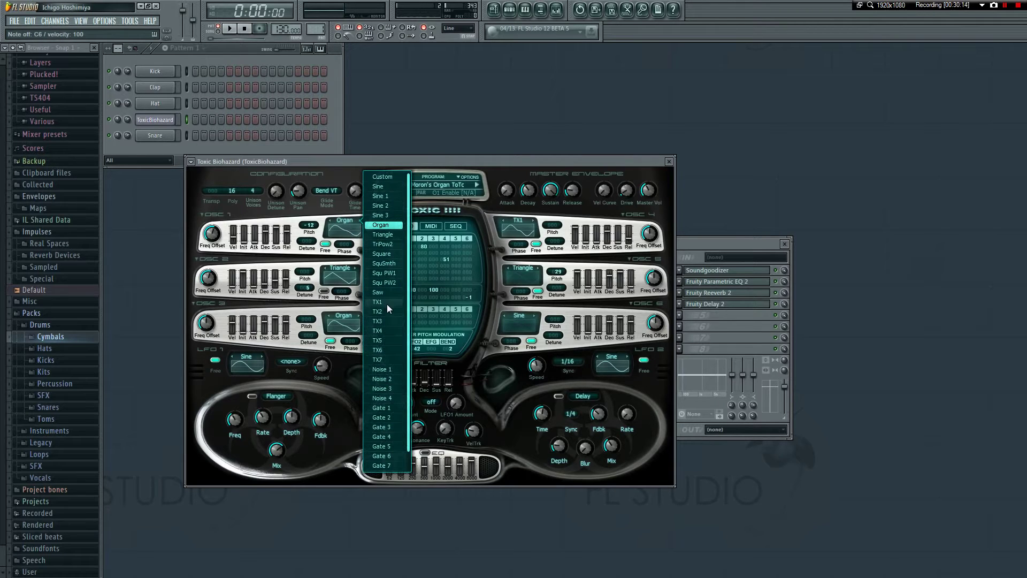
click(384, 186)
click(344, 318)
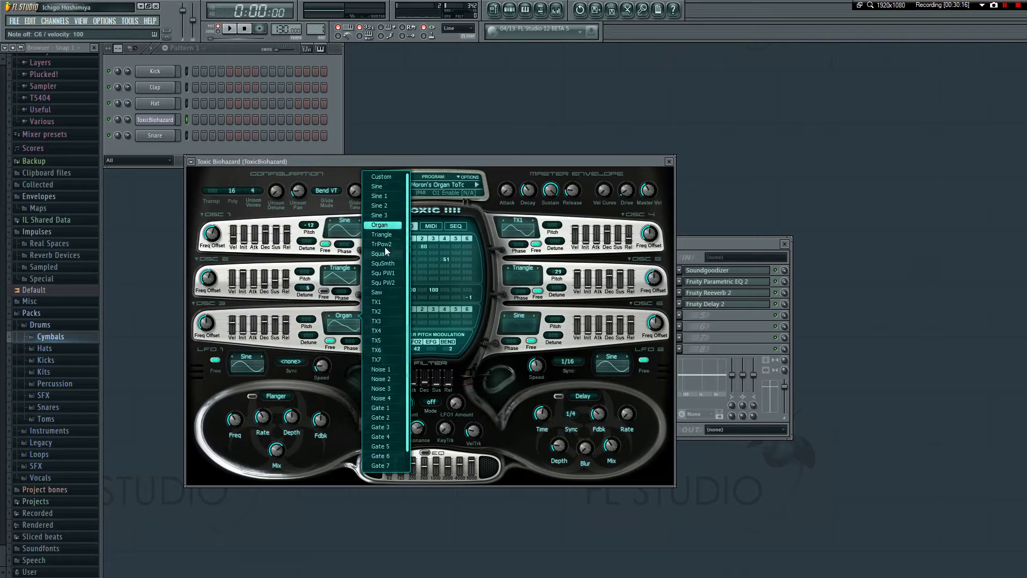
click(383, 197)
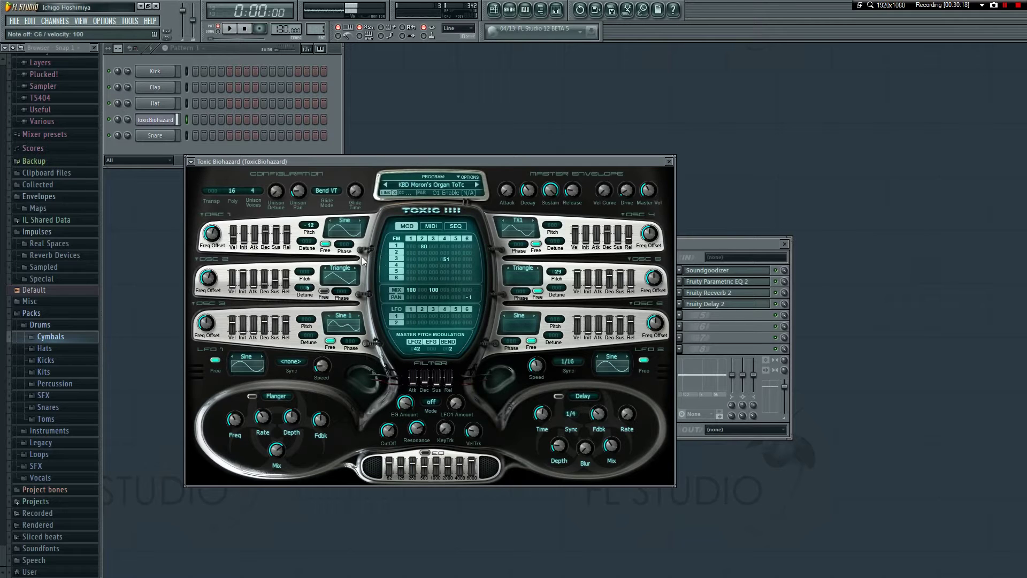
- Audition the Organ, Noise 1, Gate 1 and Saw waveforms on oscillator 2
click(349, 264)
click(339, 275)
click(339, 273)
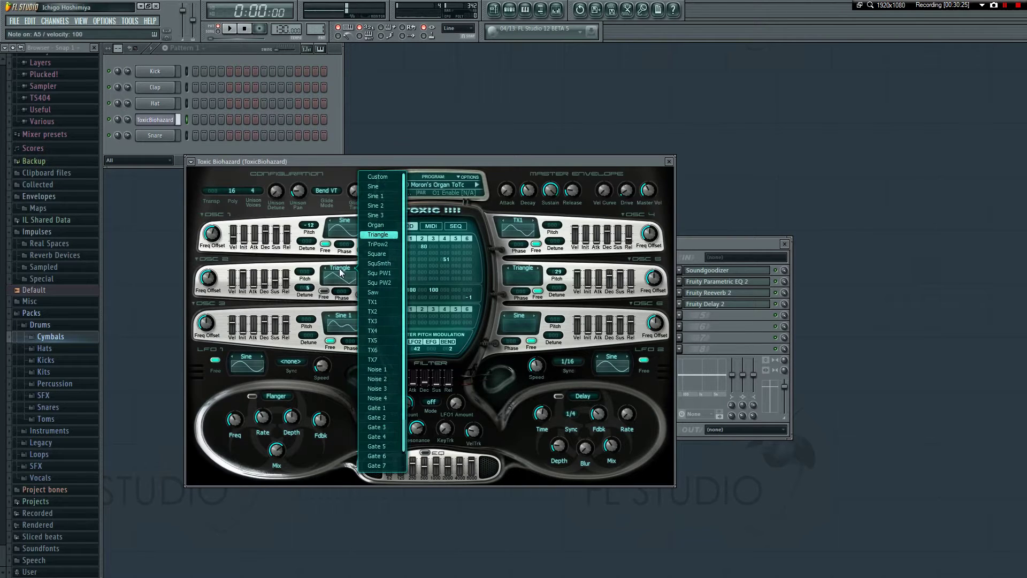
click(379, 225)
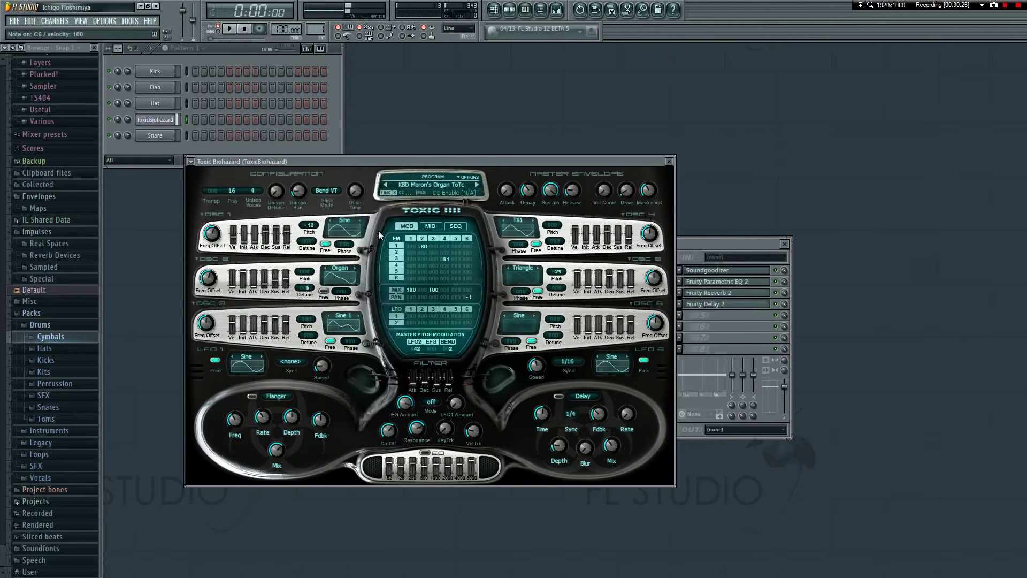
click(340, 274)
click(383, 368)
click(340, 275)
click(377, 363)
click(345, 263)
click(379, 368)
click(342, 273)
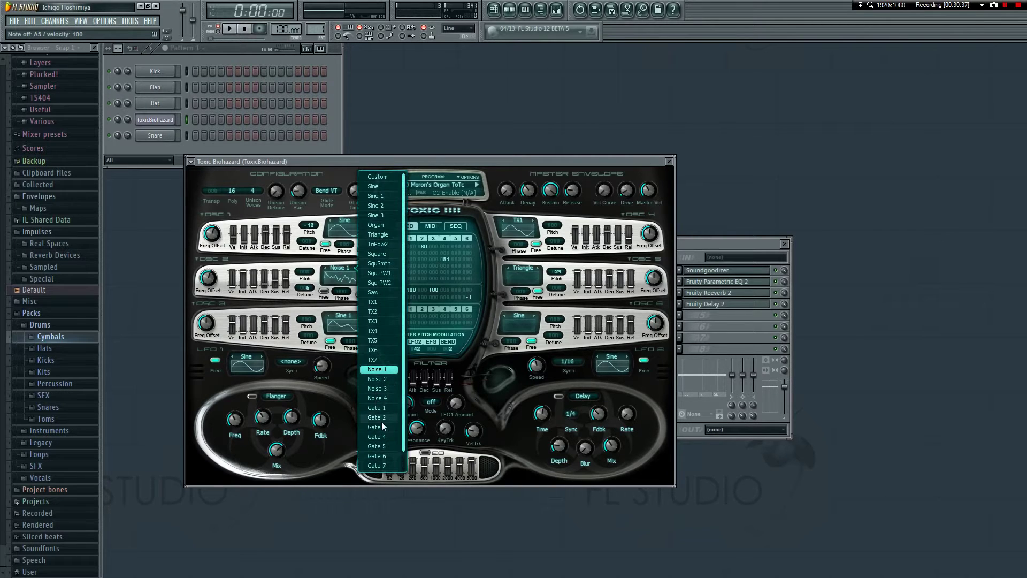
click(386, 389)
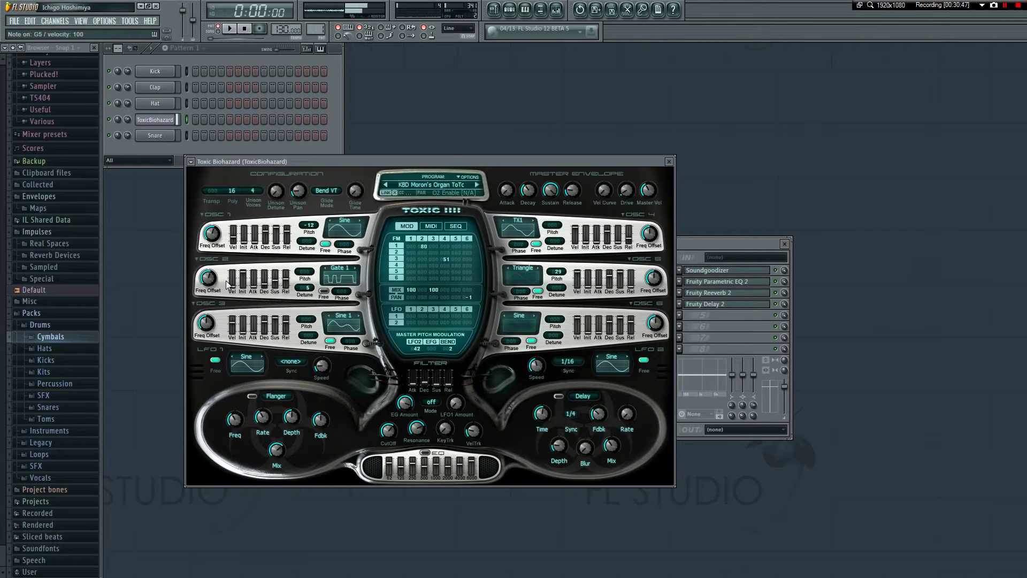
click(334, 273)
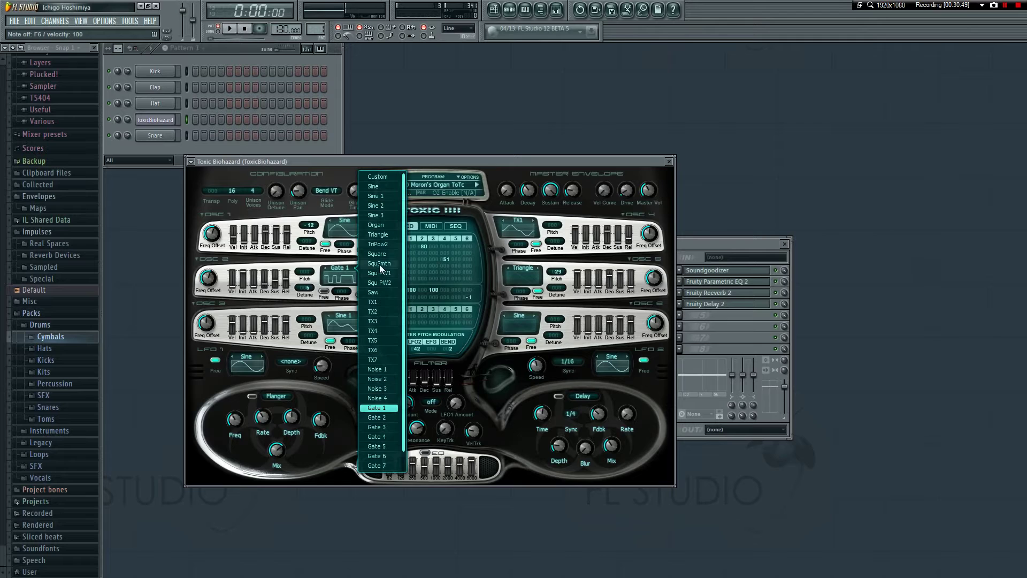
click(373, 293)
key(w)
key(n)
- Set oscillator 2's waveform to Sine and play test notes
click(341, 272)
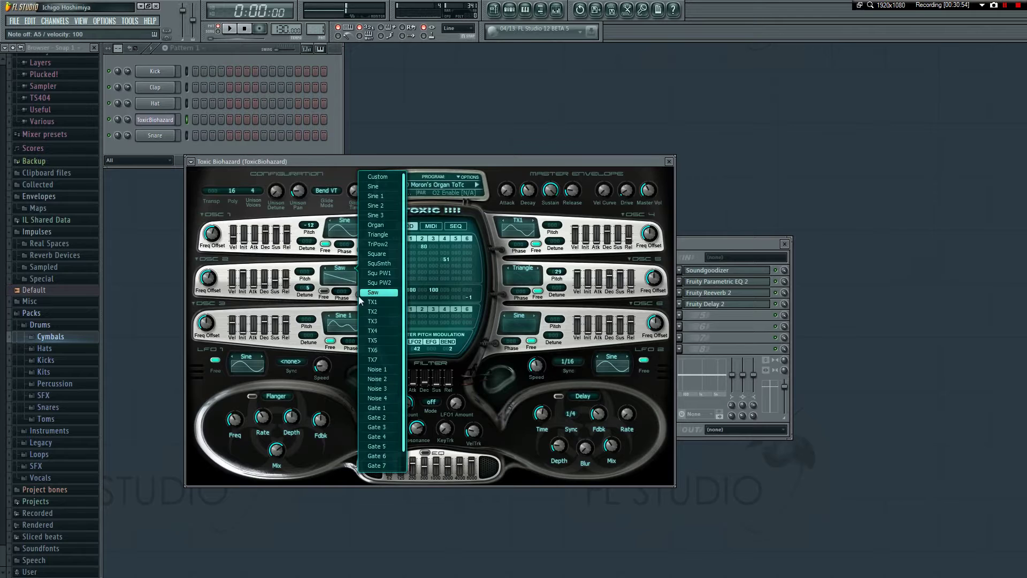
click(380, 188)
key(m)
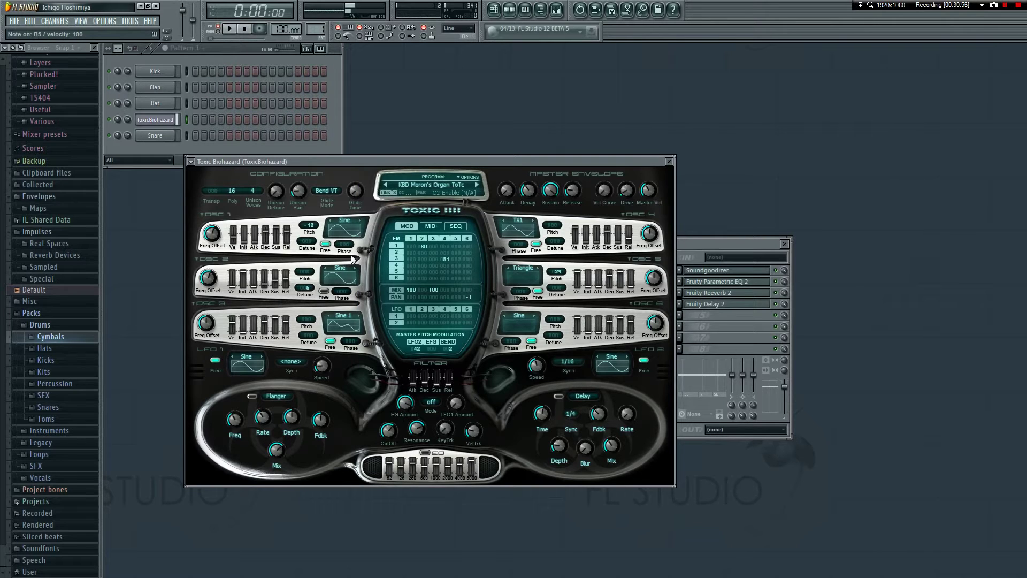
key(v)
- Try the Gate 9 waveform on oscillator 4 and play a test note
click(516, 222)
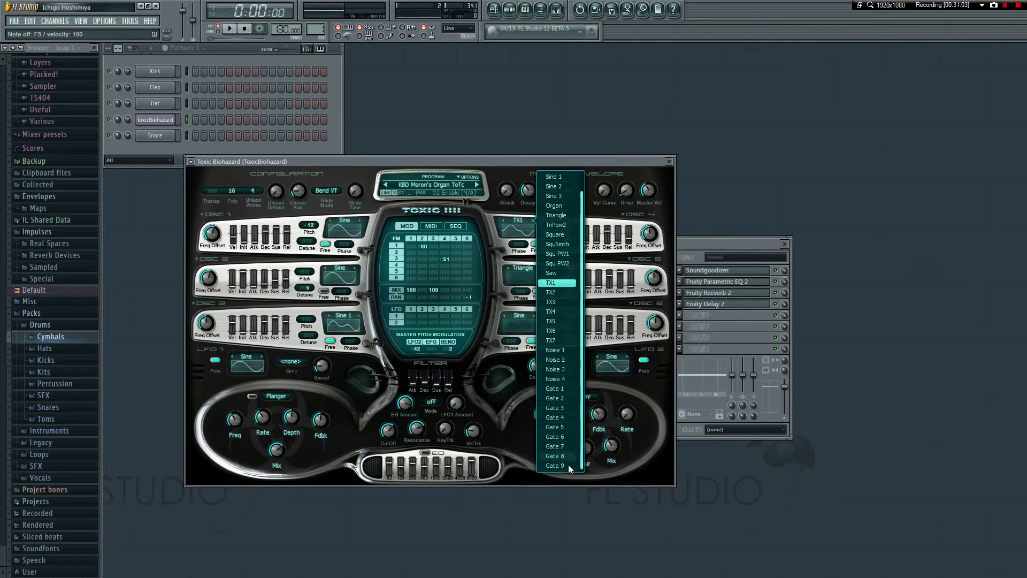
click(568, 465)
key(n)
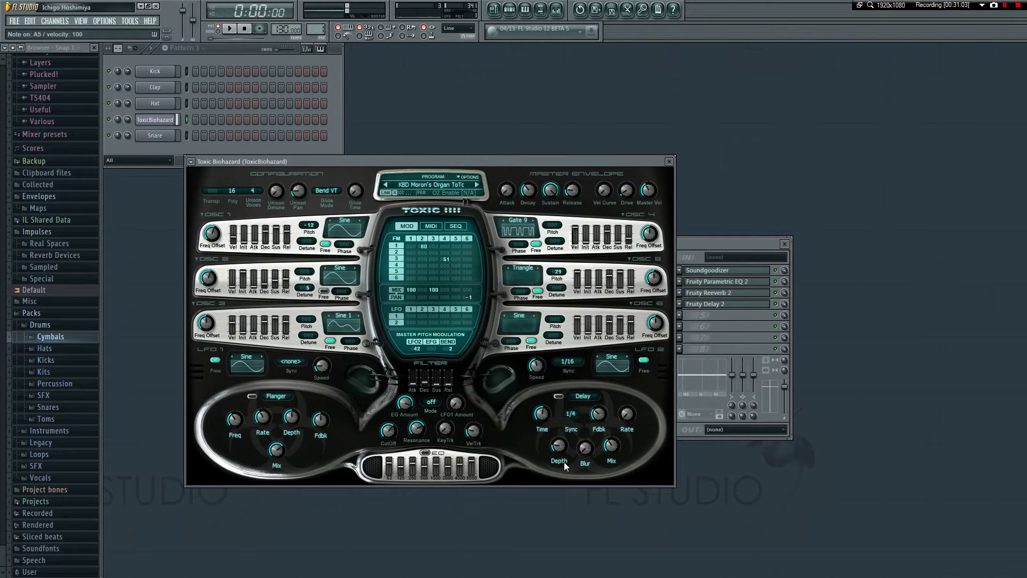
click(520, 220)
click(562, 219)
- Set oscillator 4's waveform to Sine 1 and move the Toxic Biohazard window aside
click(529, 220)
click(555, 195)
click(253, 396)
drag(557, 160, 740, 212)
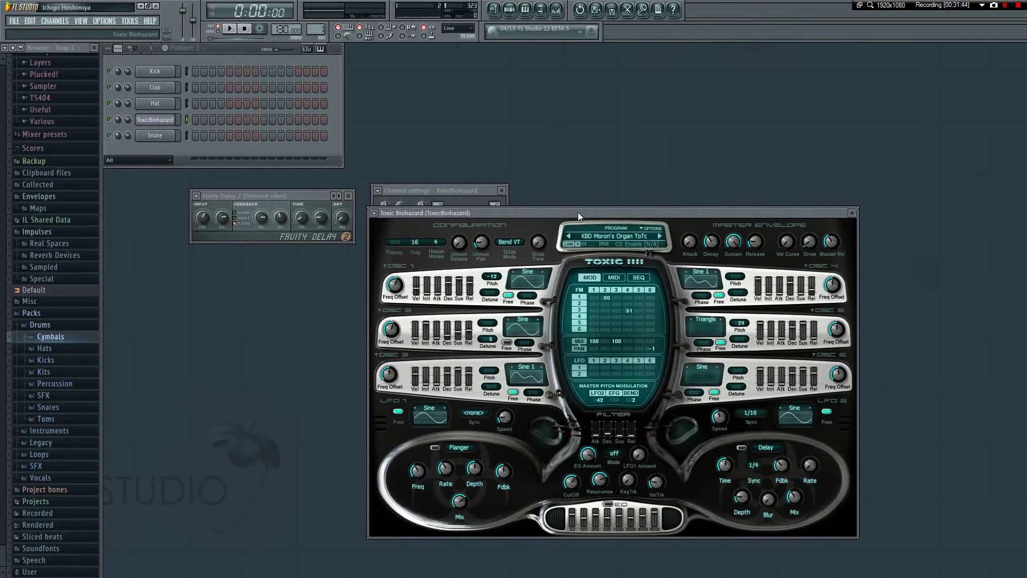
drag(576, 216, 537, 205)
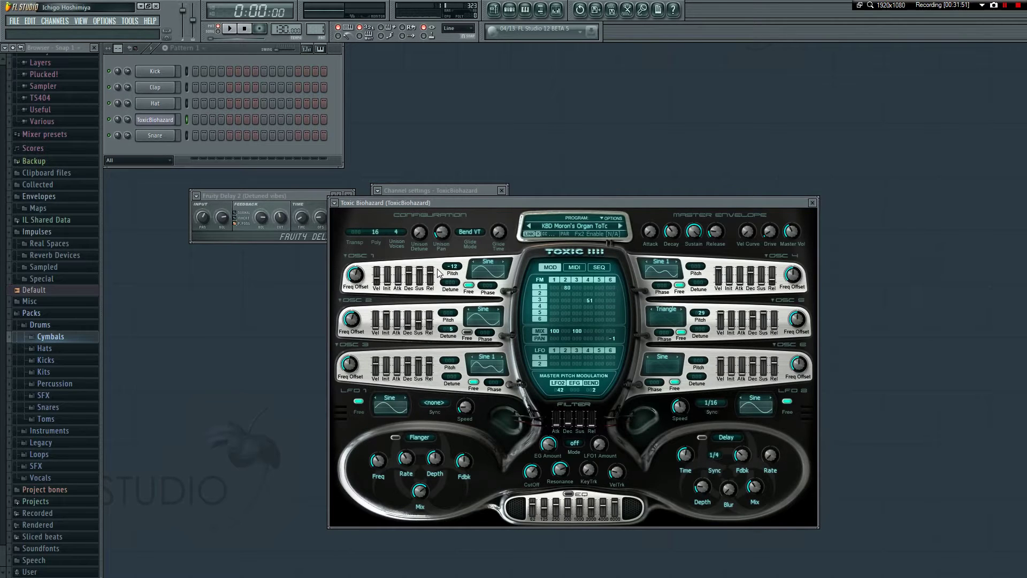
- Play a last test note on Toxic Biohazard and replace that channel's instrument with Ogun
drag(637, 200, 518, 168)
key(b)
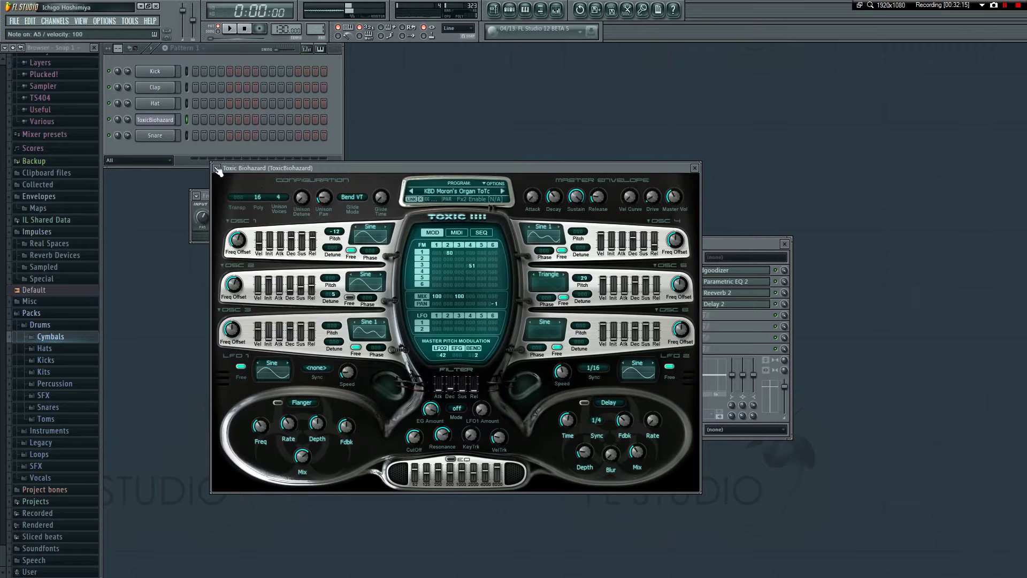
right_click(177, 118)
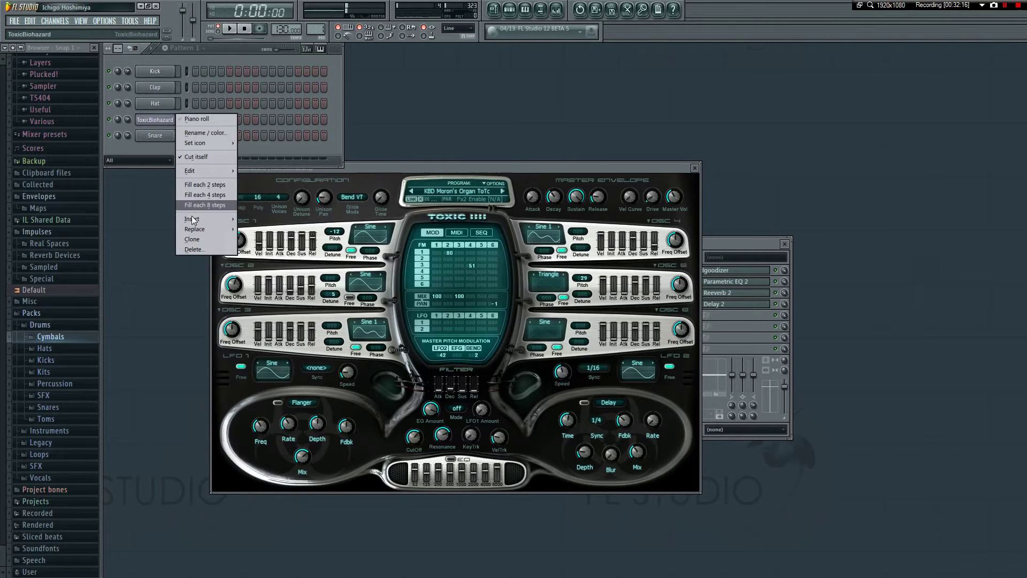
mouse_move(198, 228)
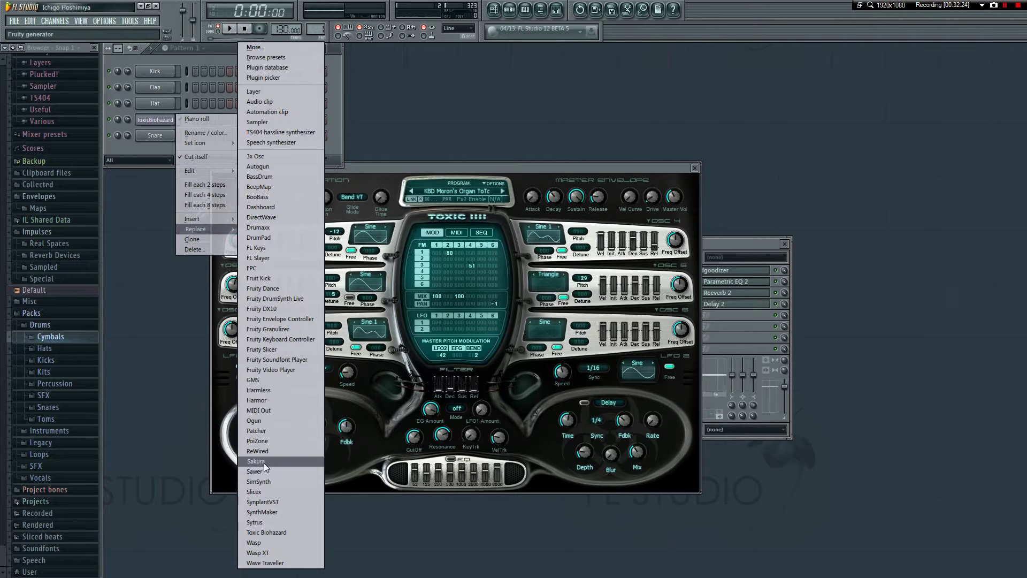
click(262, 420)
- Load the Bellish preset in Ogun
click(217, 168)
mouse_move(253, 197)
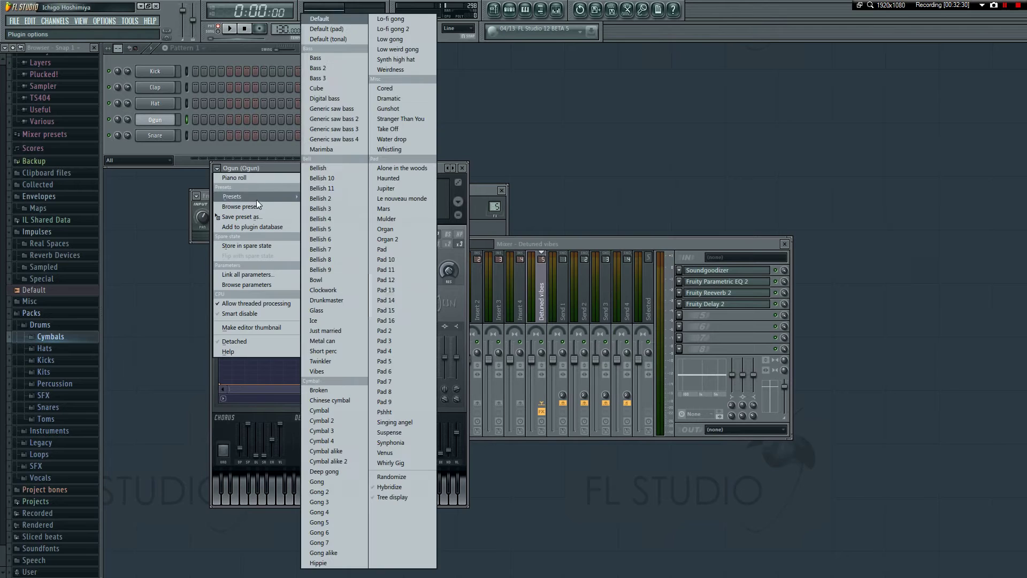
click(355, 171)
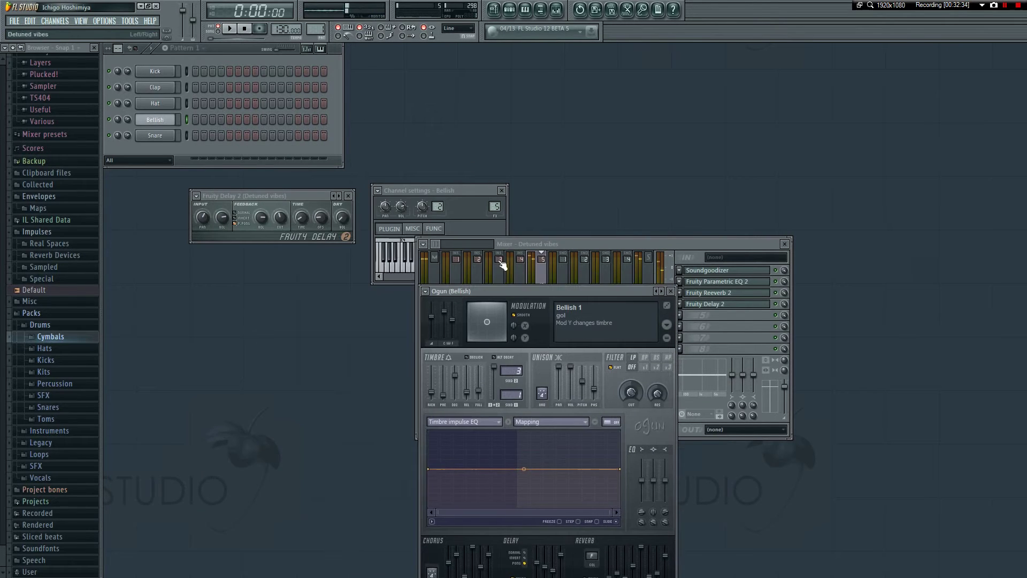
- Check the Bellish channel's miscellaneous settings, bring the Ogun editor back and move it over the channel settings
click(412, 228)
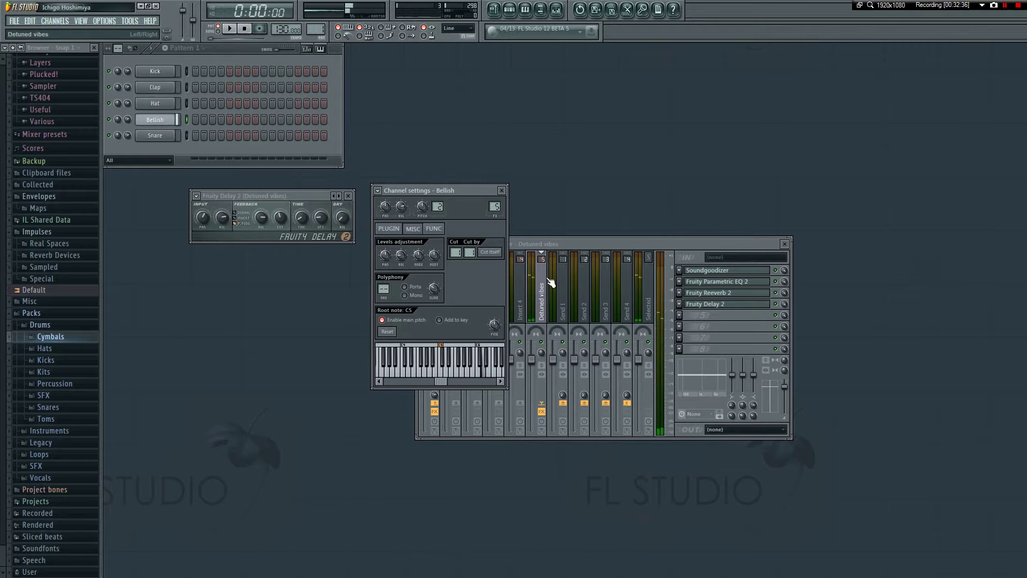
click(511, 262)
click(322, 241)
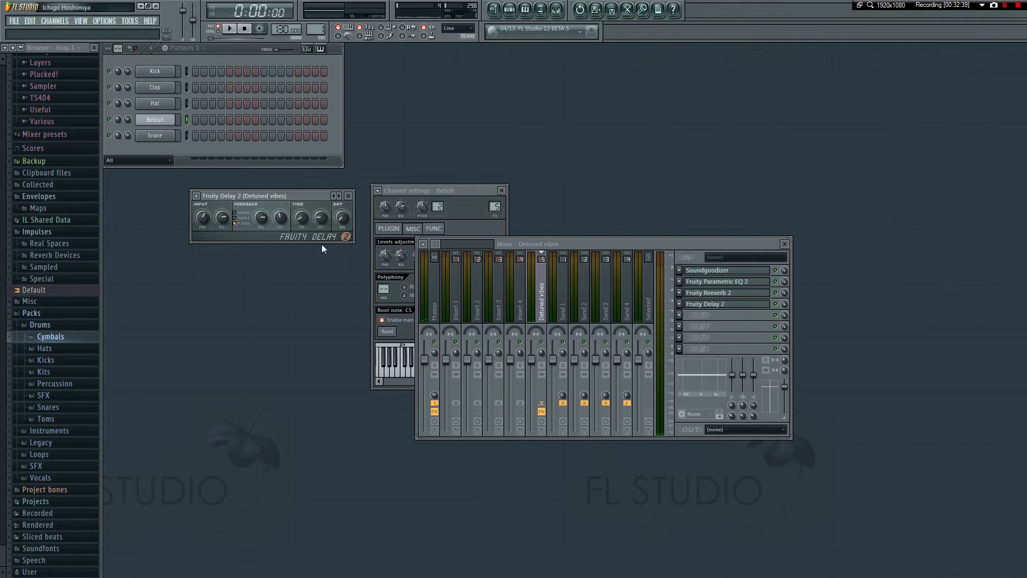
click(398, 229)
drag(555, 294, 396, 223)
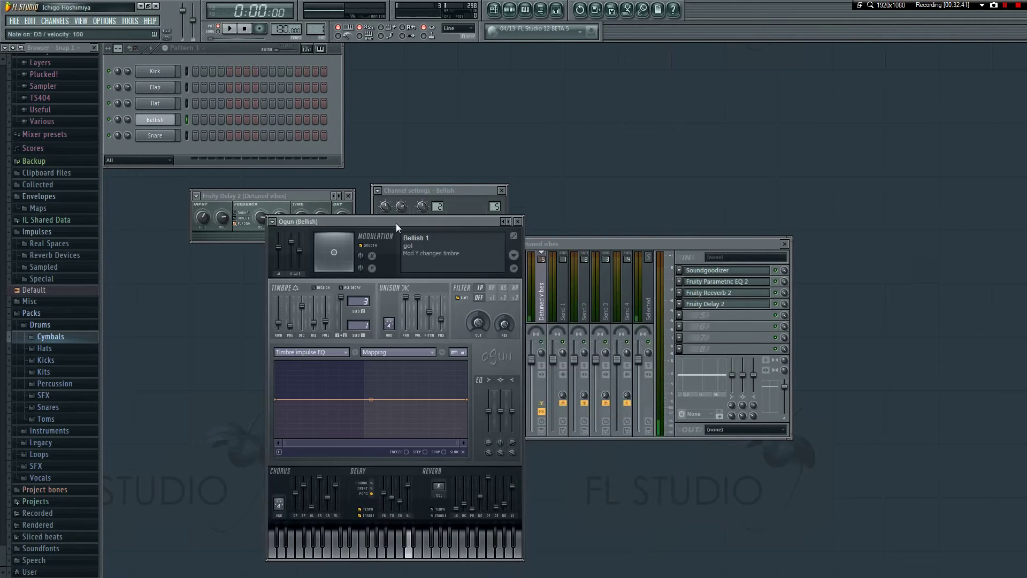
- Audition Ogun's Bellish 10, Bellish 11, Bellish 2, Bellish 3 and Bellish 4 presets with test notes
click(508, 221)
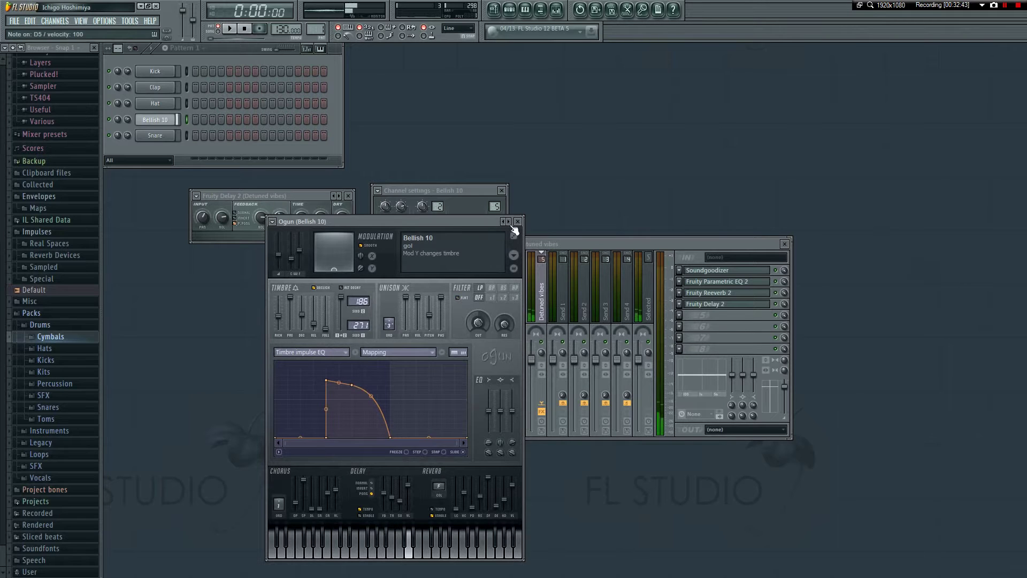
click(509, 222)
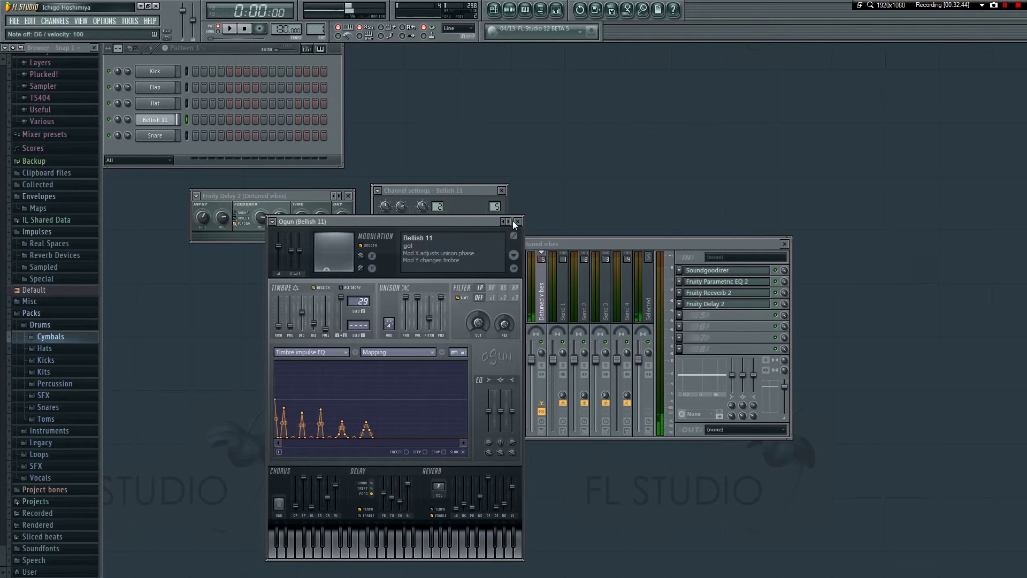
click(517, 222)
click(400, 230)
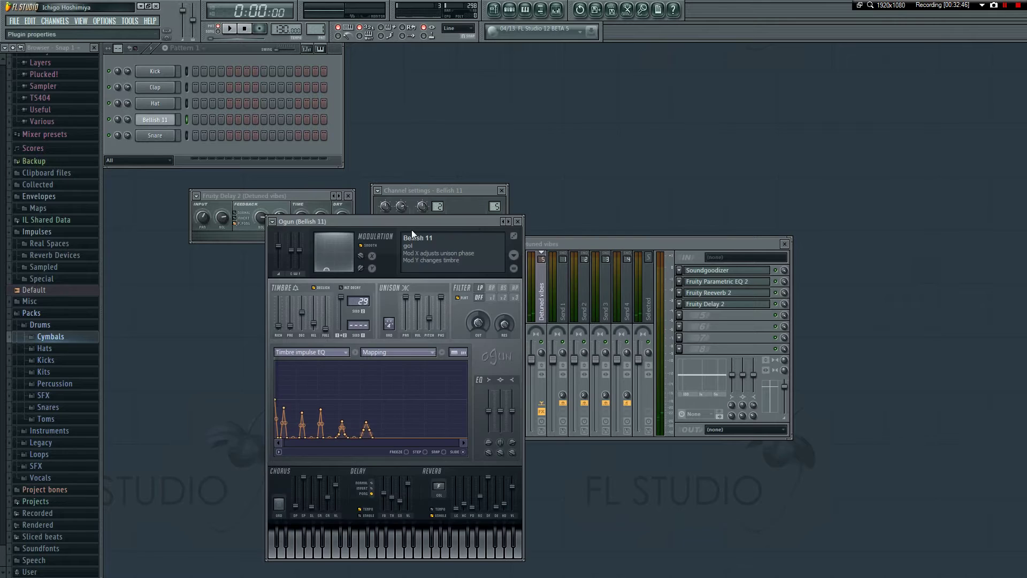
click(509, 221)
click(510, 222)
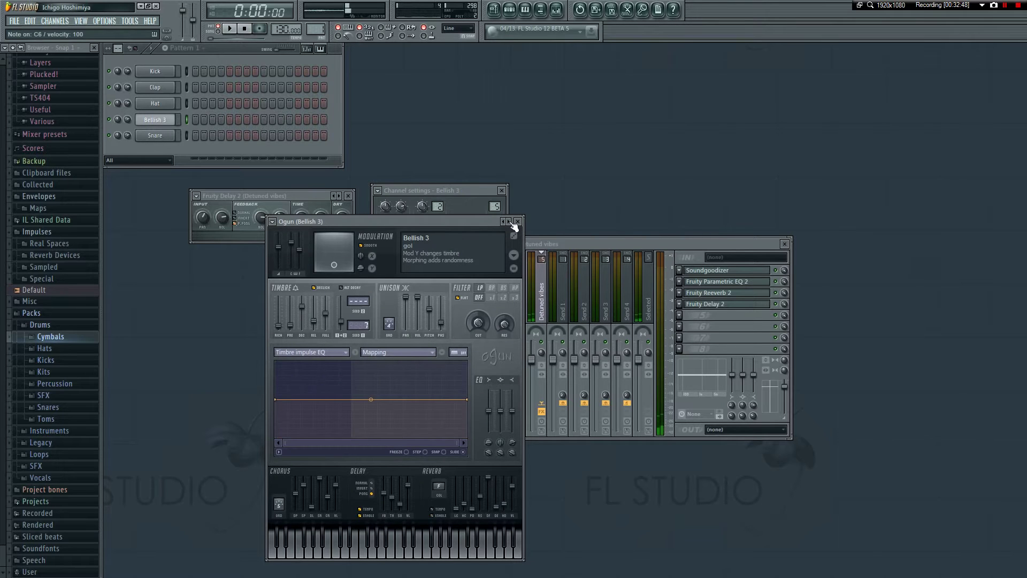
click(509, 222)
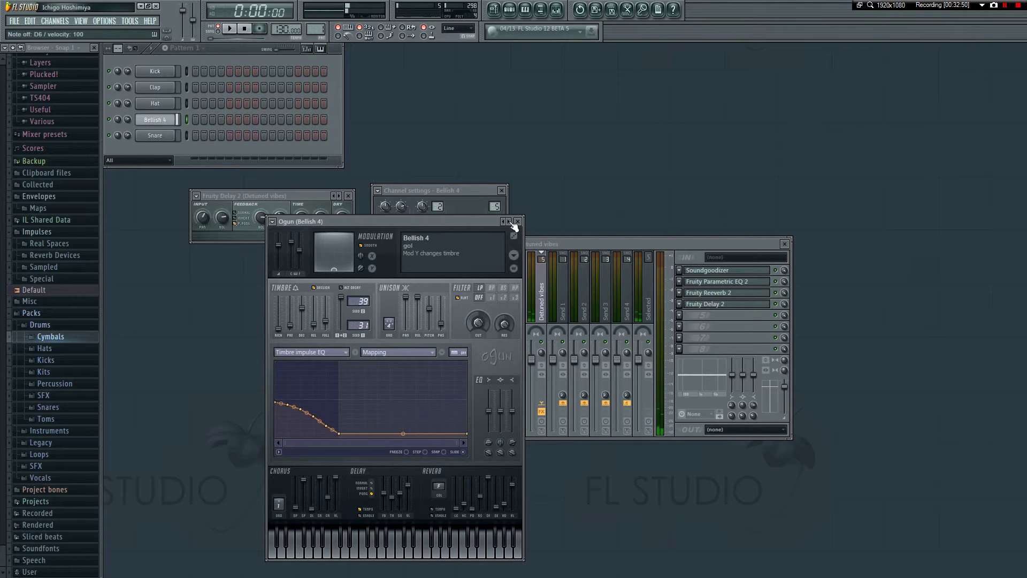
- Continue auditioning Ogun's presets from Bellish 5 through Bellish 8 and on to Bowl
click(509, 221)
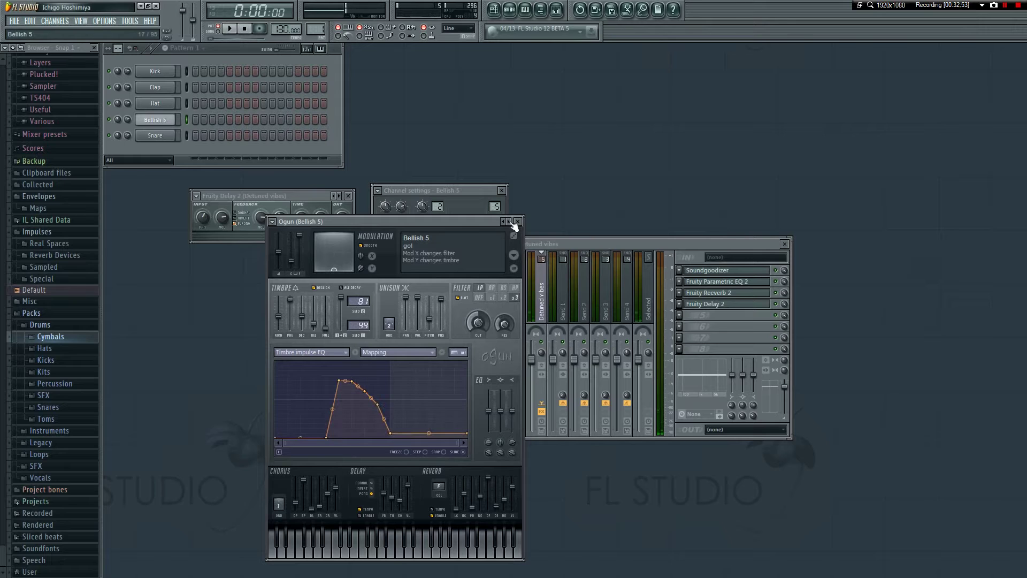
click(510, 221)
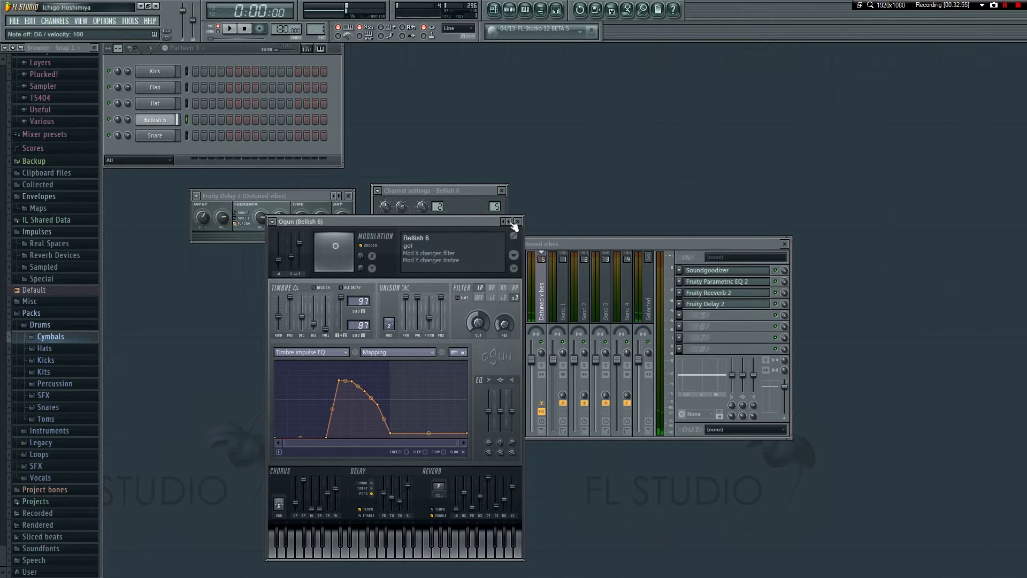
click(510, 222)
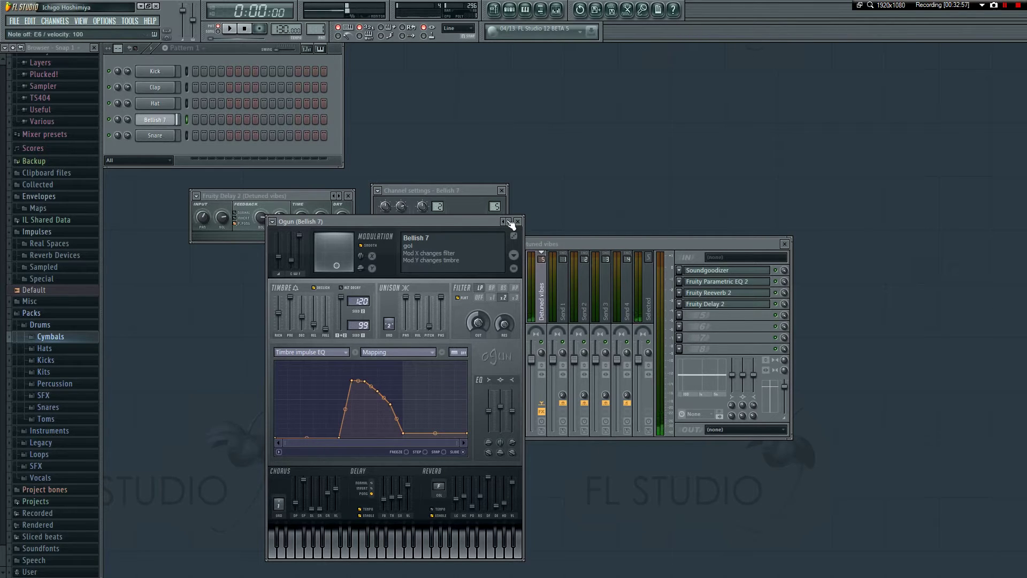
click(510, 221)
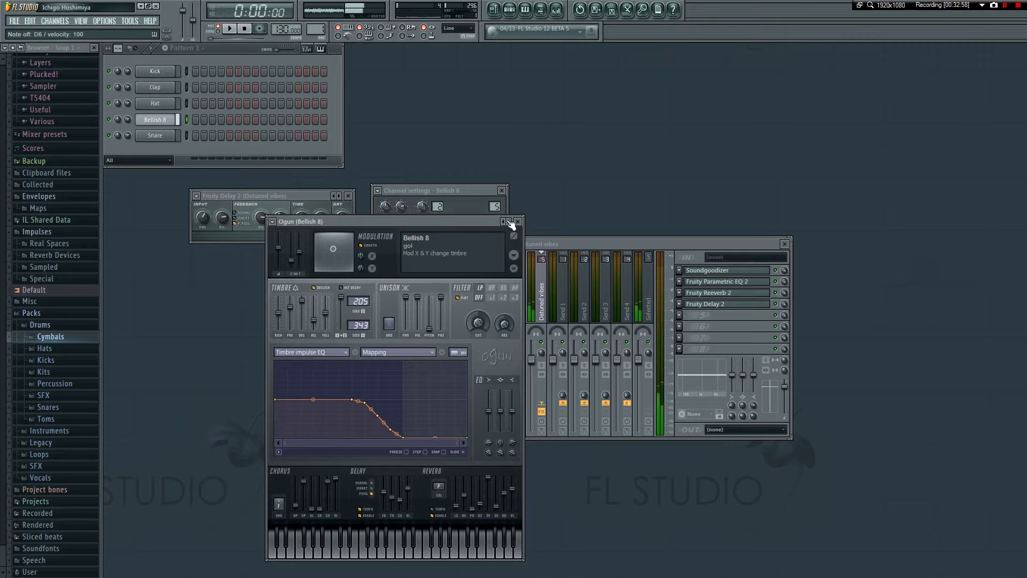
click(509, 221)
click(509, 222)
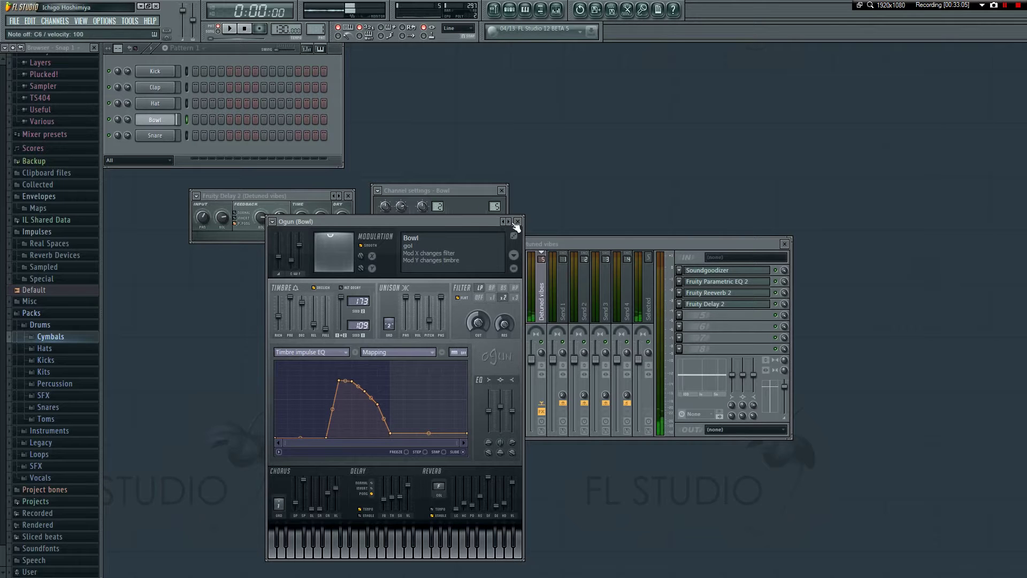
- Audition Ogun's Drunkmaster, Glass, Ice and Just married presets with test notes
click(508, 222)
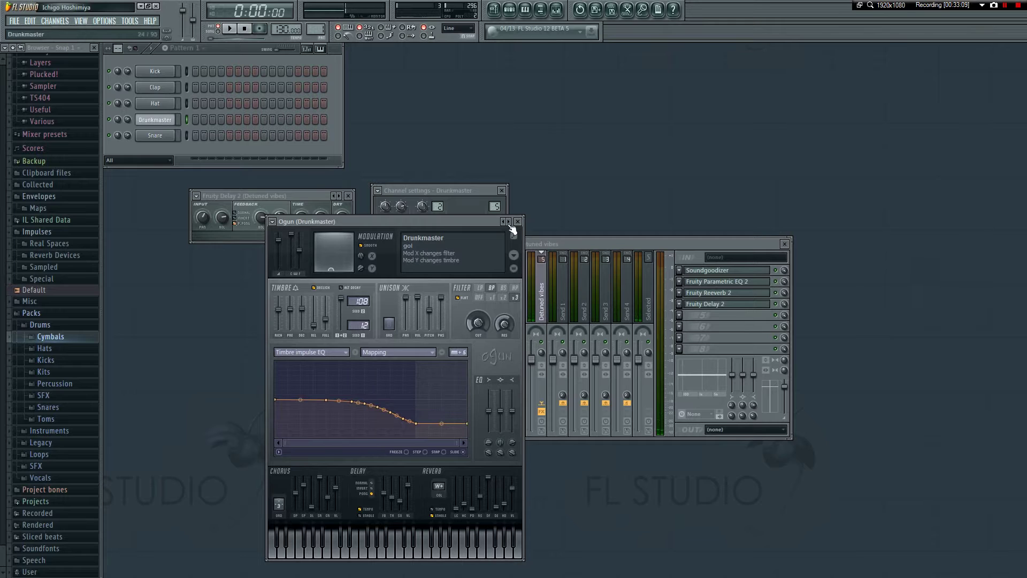
click(508, 222)
click(509, 222)
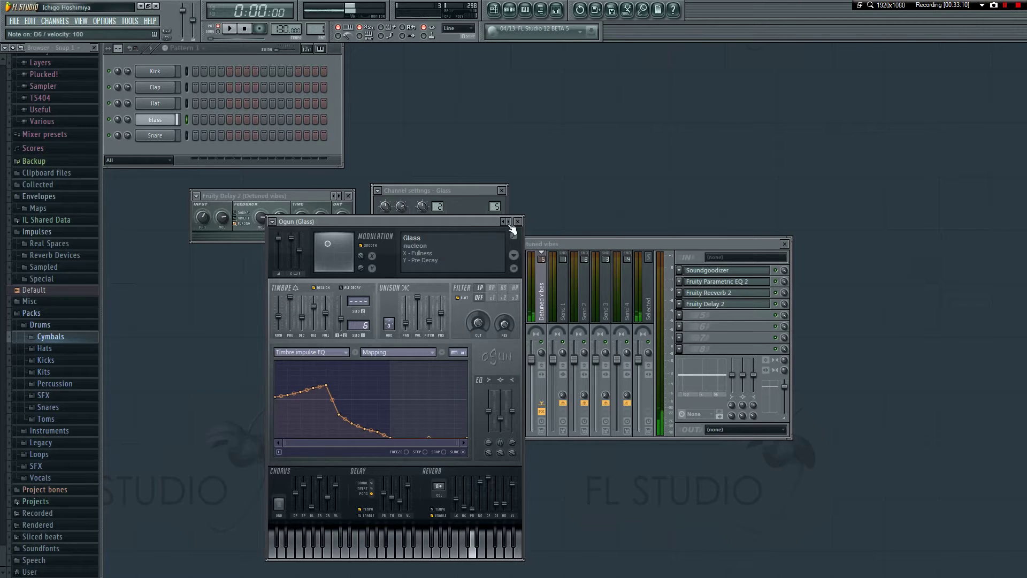
click(509, 222)
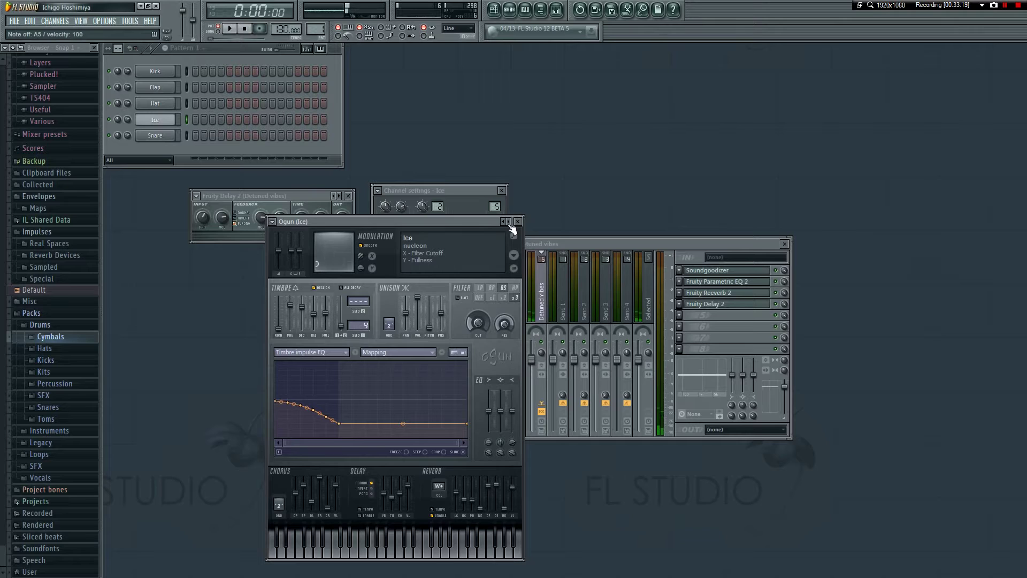
click(509, 222)
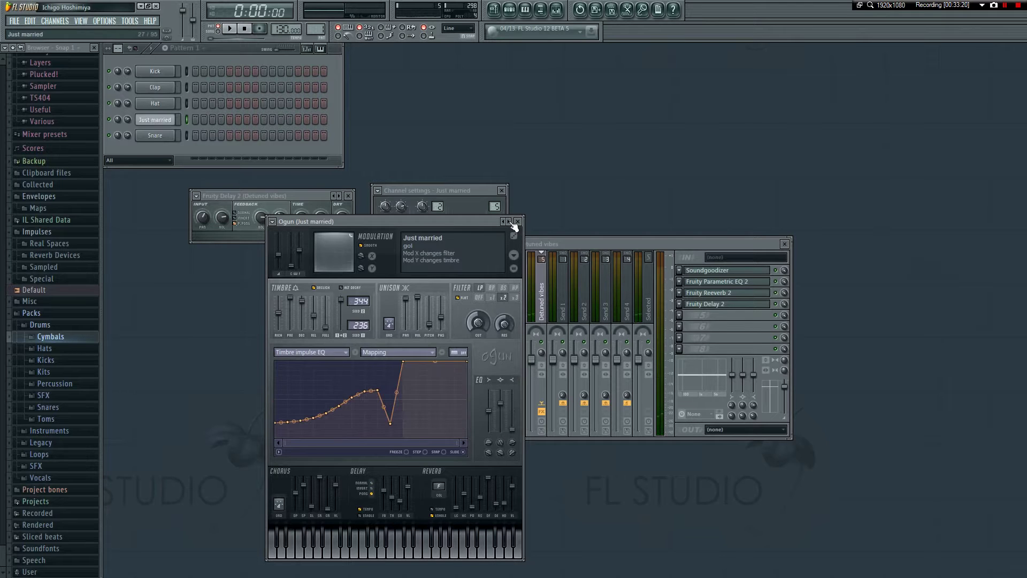
- Replace the Ogun channel's instrument with Sakura
right_click(155, 119)
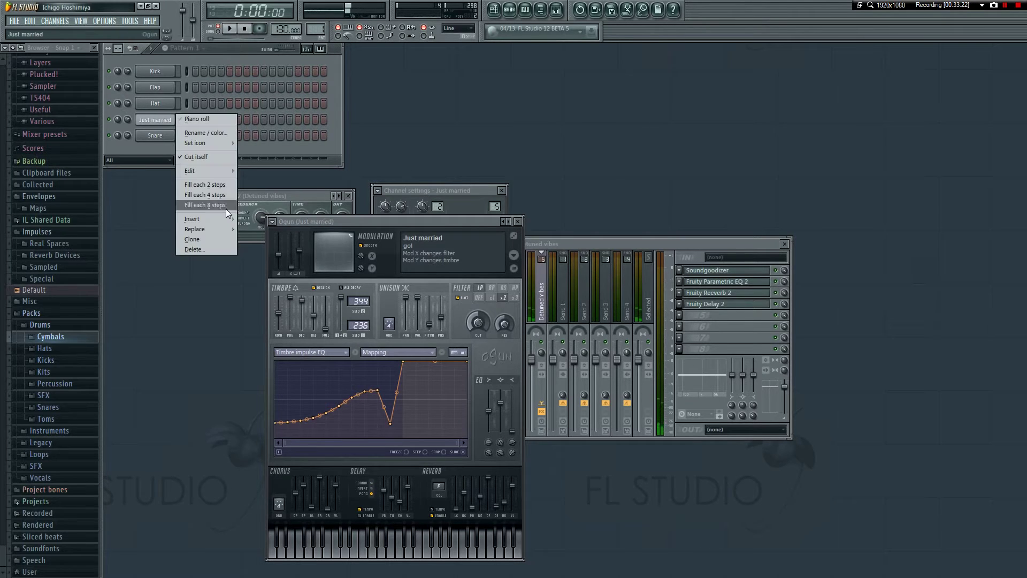
mouse_move(216, 219)
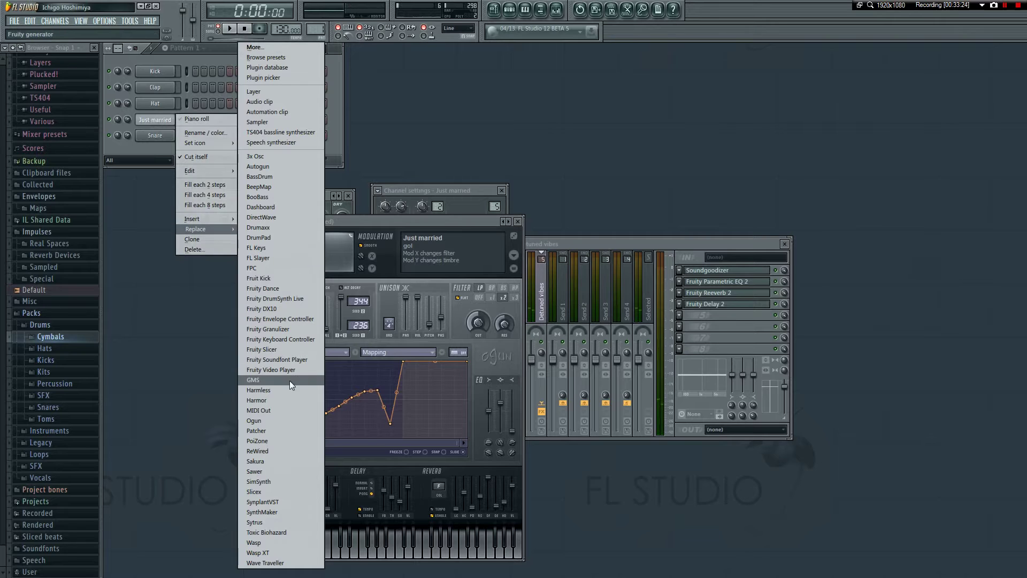
click(256, 461)
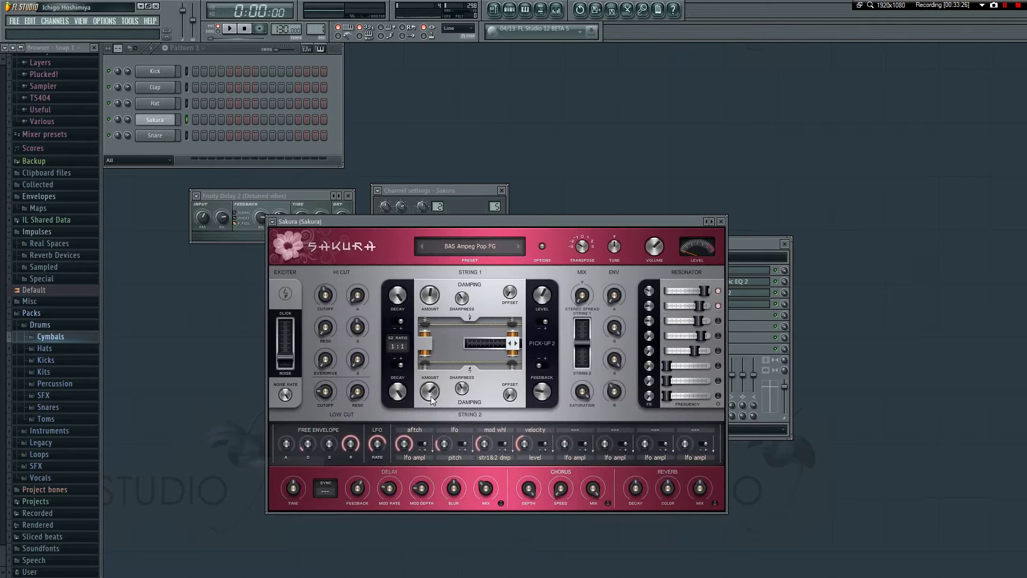
- Browse Sakura's String, Sfx and Prc preset banks and load KBD Clavikura FG from the Keyboard bank
click(455, 247)
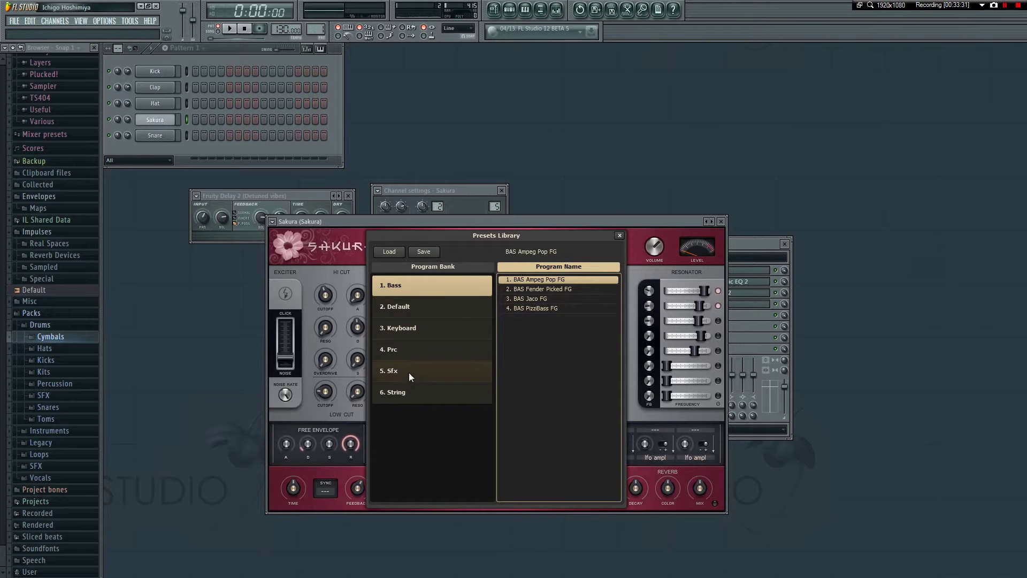
click(402, 394)
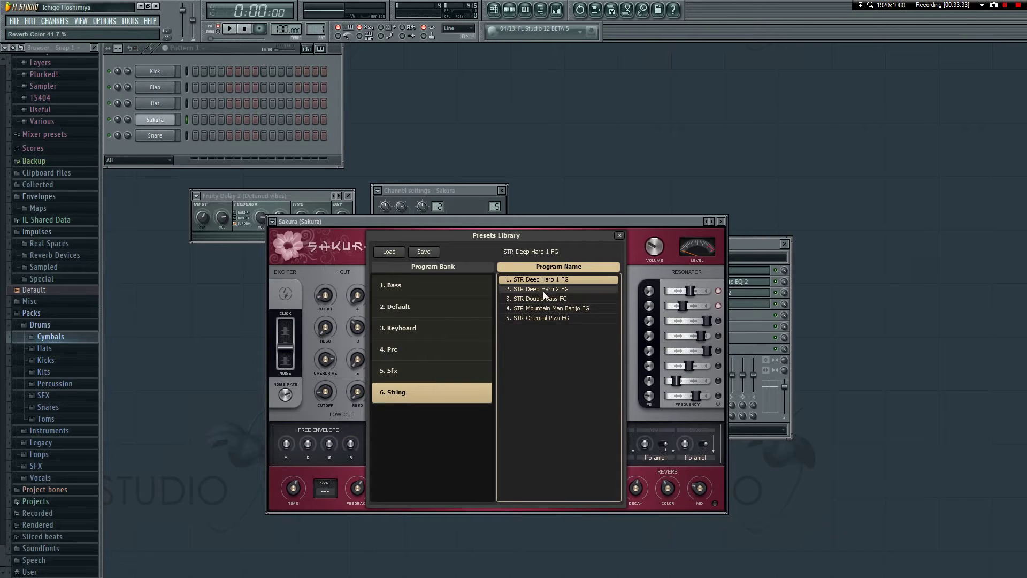
click(406, 371)
click(409, 355)
click(415, 336)
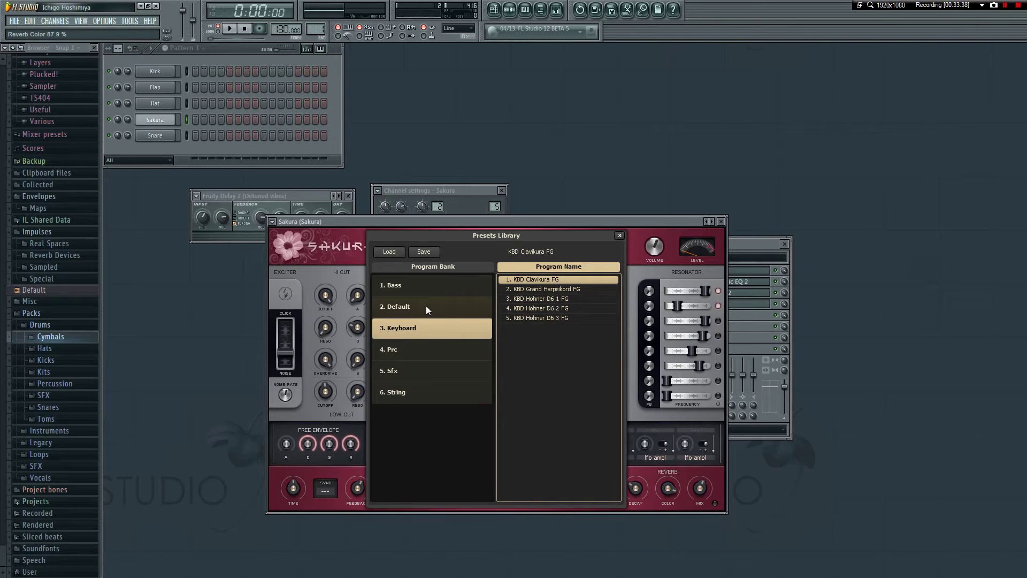
click(620, 236)
- Audition Sakura's keyboard presets from KBD Grand Harpsikord FG through KBD Hohner D6 3 FG
click(518, 246)
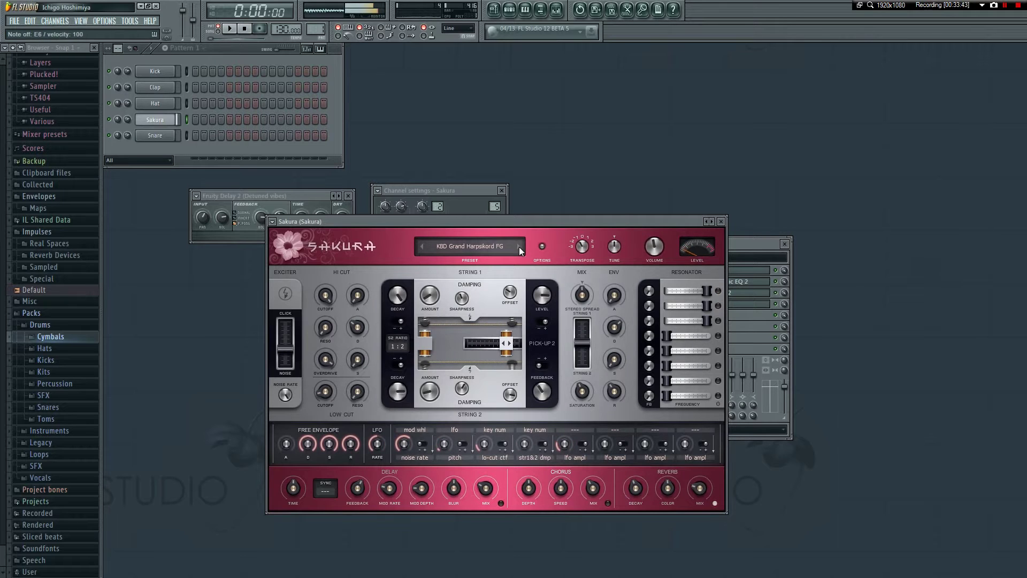
click(519, 247)
click(519, 247)
click(519, 247)
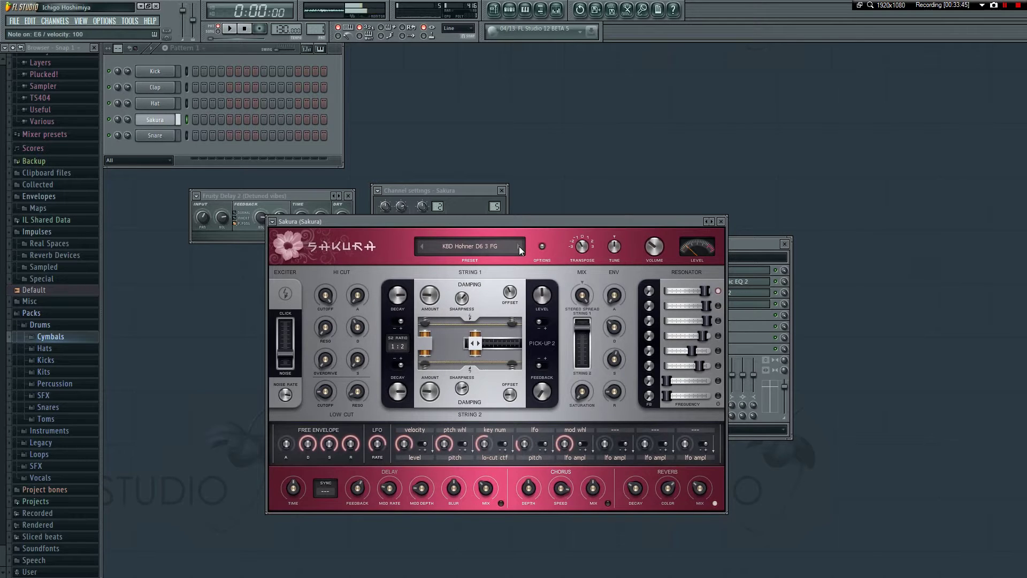
click(273, 222)
mouse_move(294, 250)
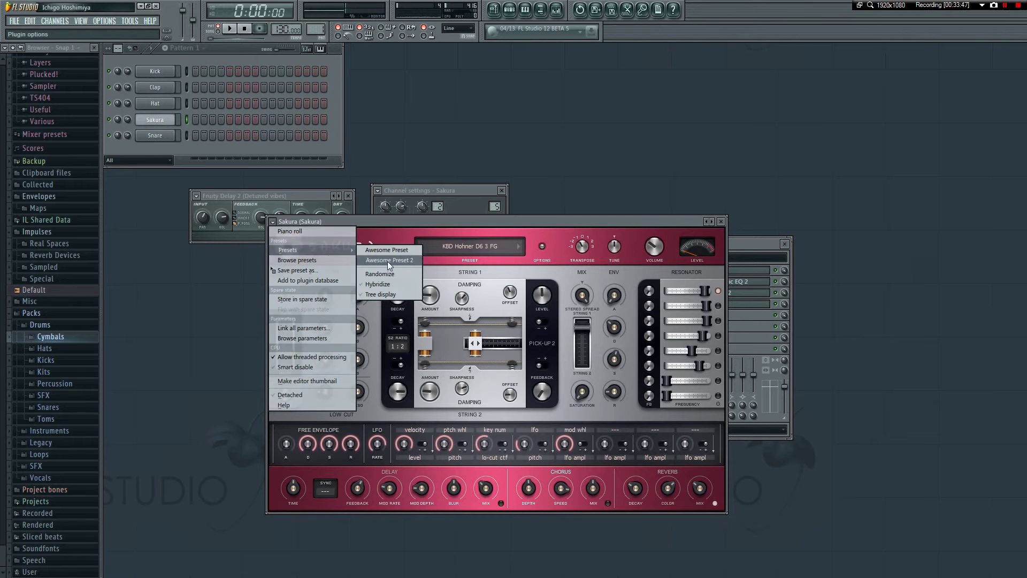
click(495, 229)
- Load Alaska from Sakura's Default preset bank and audition the following presets up to Asian Keys
click(464, 248)
click(411, 282)
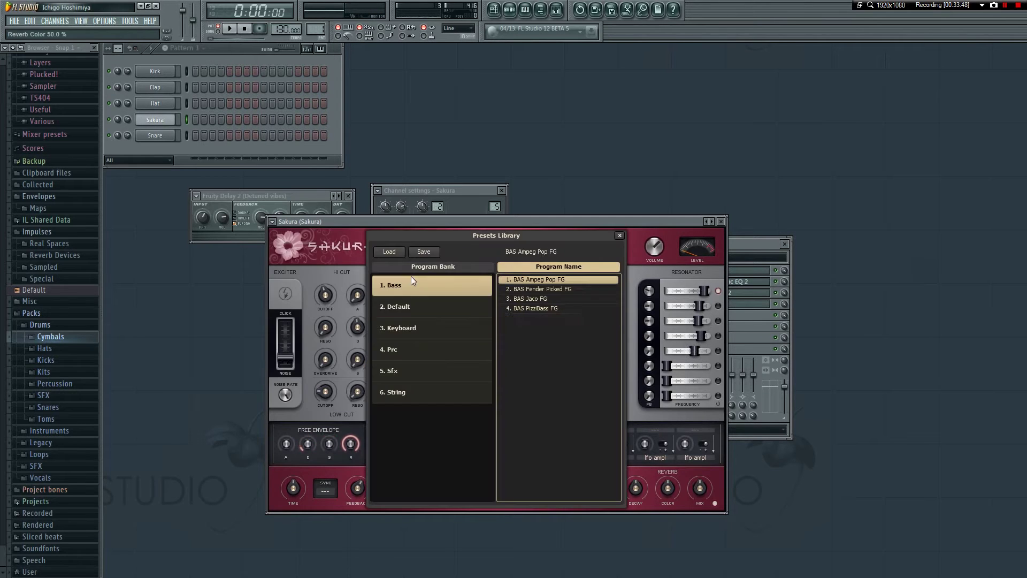
click(433, 311)
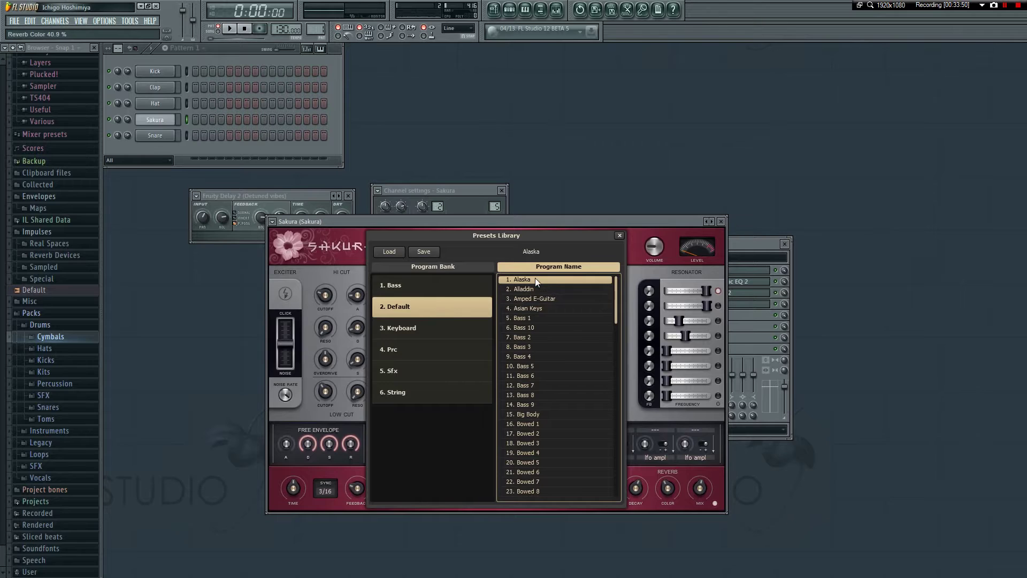
double_click(535, 279)
click(519, 246)
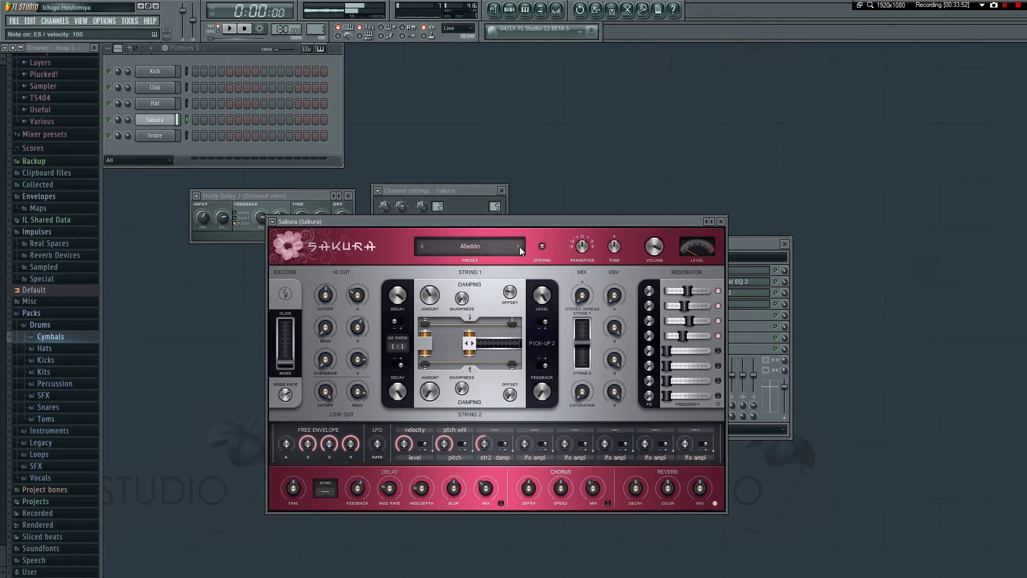
click(518, 246)
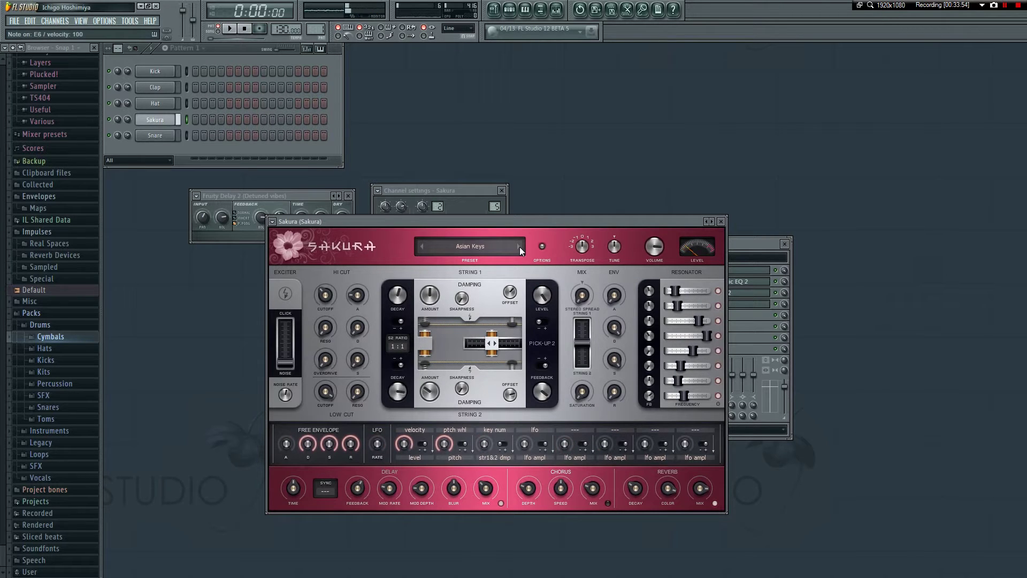
- Audition Sakura's Default presets following Asian Keys, up to Bass 4
click(518, 246)
click(518, 246)
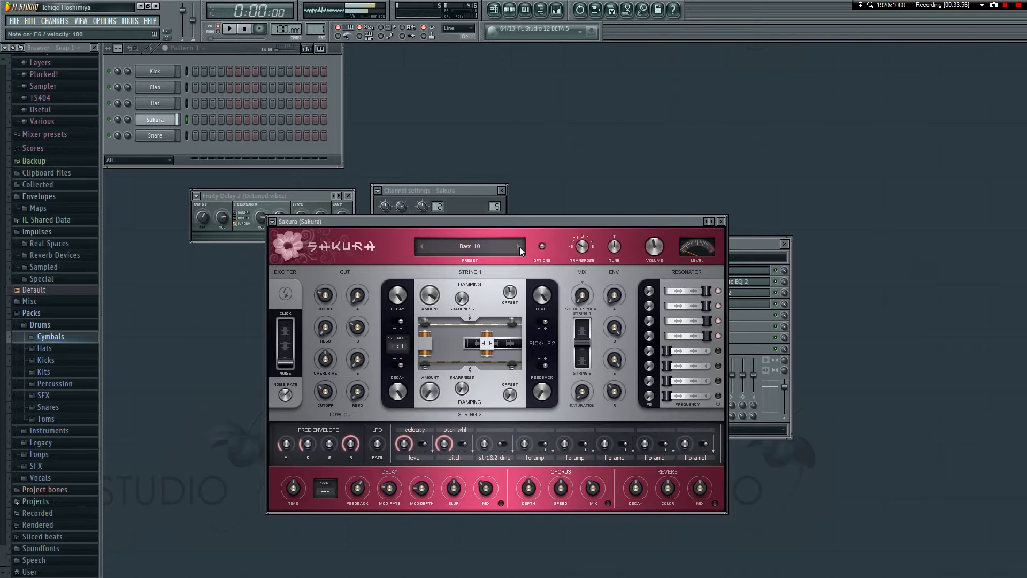
click(518, 246)
click(519, 246)
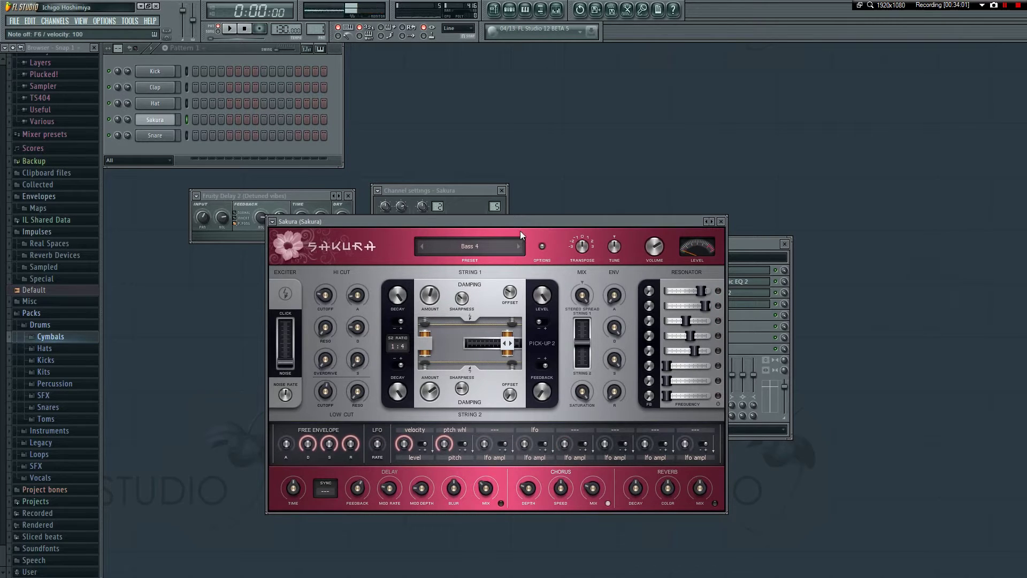
- Check the Sakura channel's miscellaneous settings and return to the plugin interface
click(428, 190)
click(411, 229)
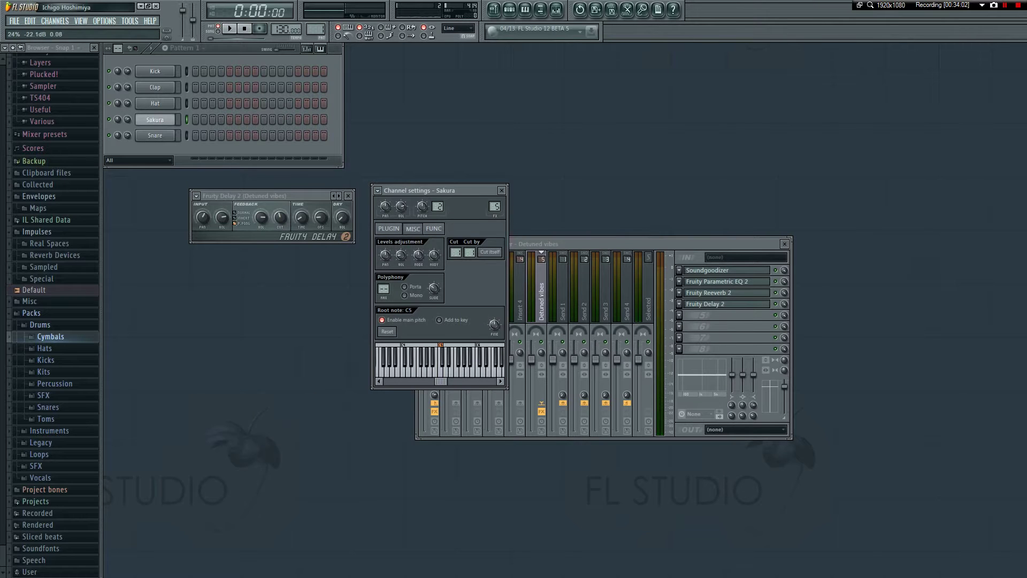
click(388, 229)
key(e)
- Audition the remaining Sakura bass presets and continue up to Bowed 1
click(518, 247)
click(518, 247)
click(518, 247)
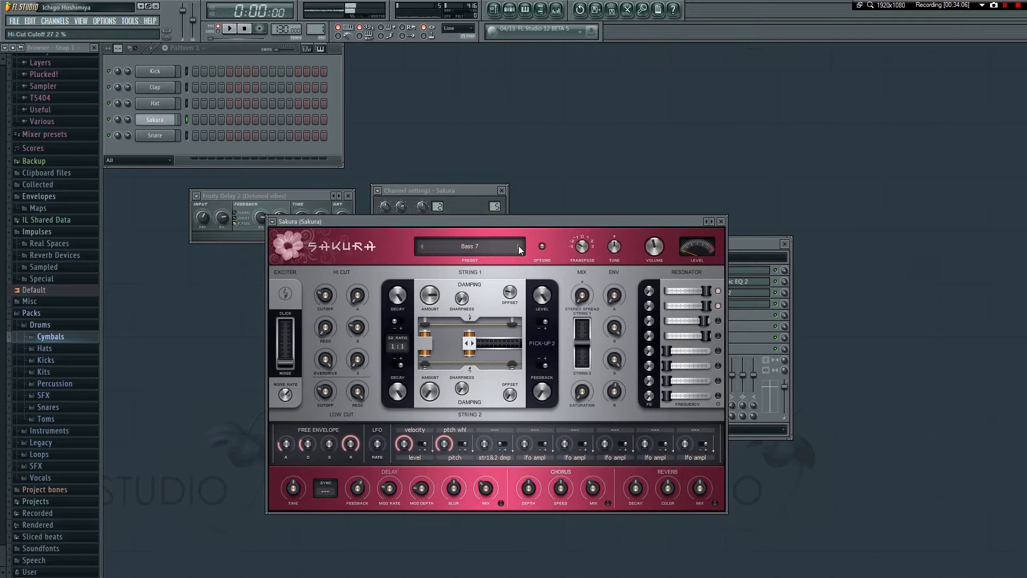
click(519, 247)
click(518, 247)
click(518, 247)
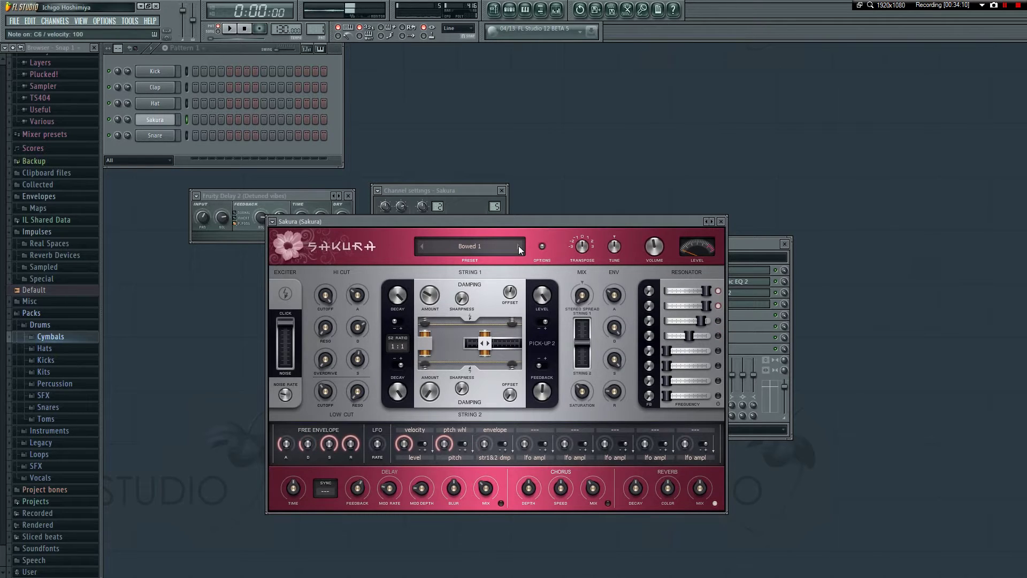
- Audition Sakura's bowed presets from Bowed 1 past Bowed 4
key(t)
click(518, 246)
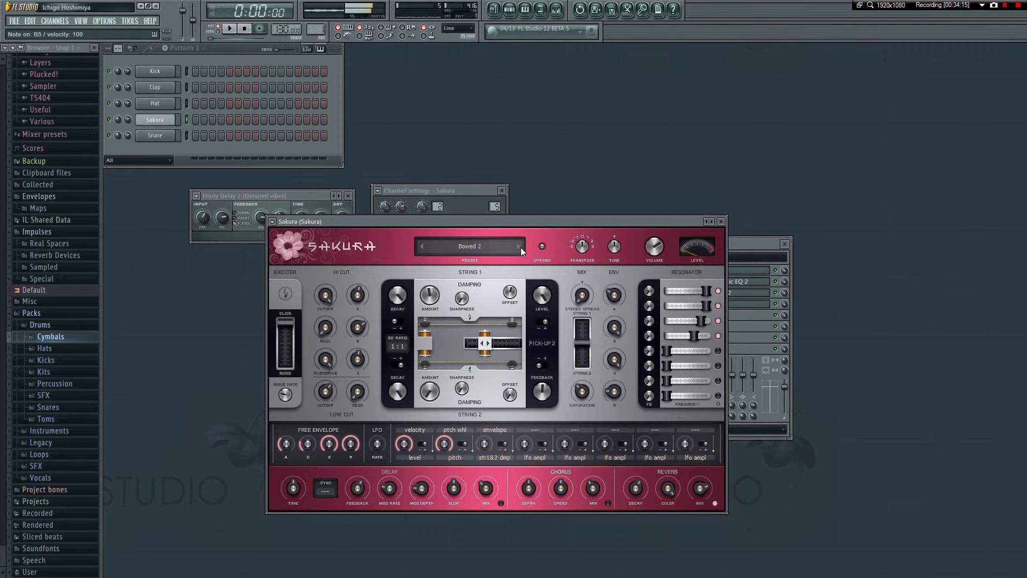
click(519, 246)
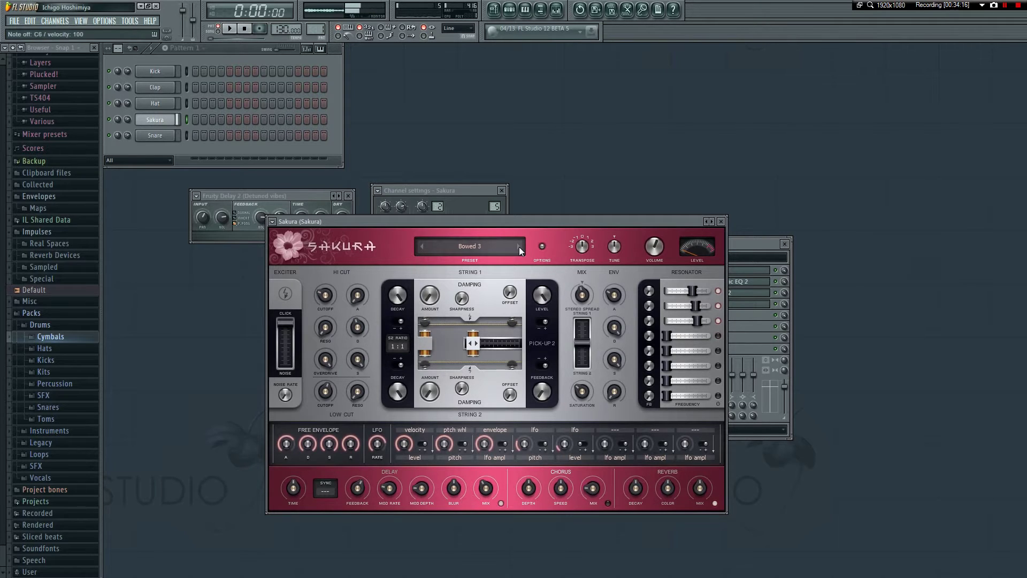
click(519, 246)
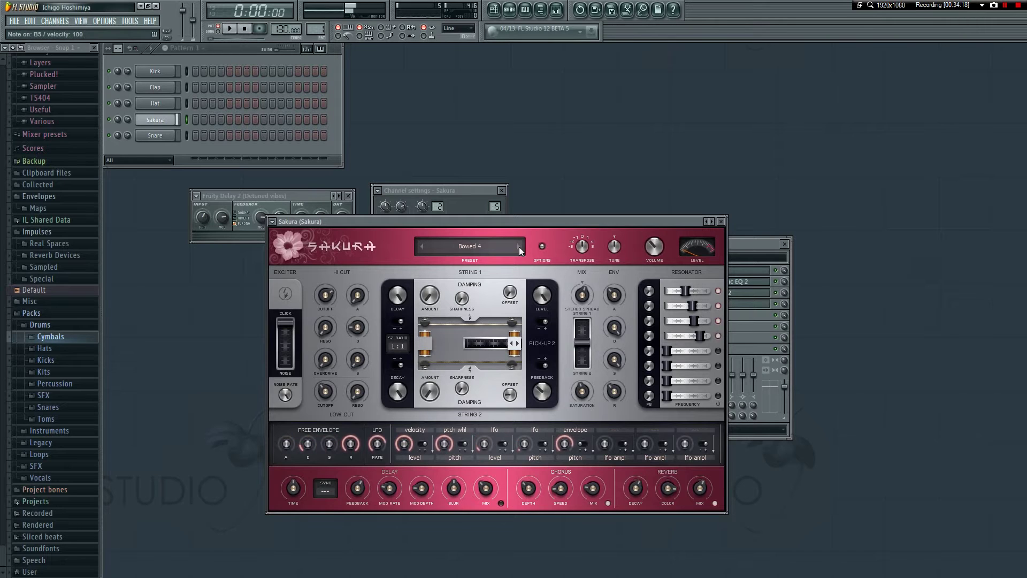
click(519, 246)
- Look over the Sakura channel's levels and polyphony settings while playing test notes, and bring back the plugin at Bowed 6
click(463, 204)
click(413, 228)
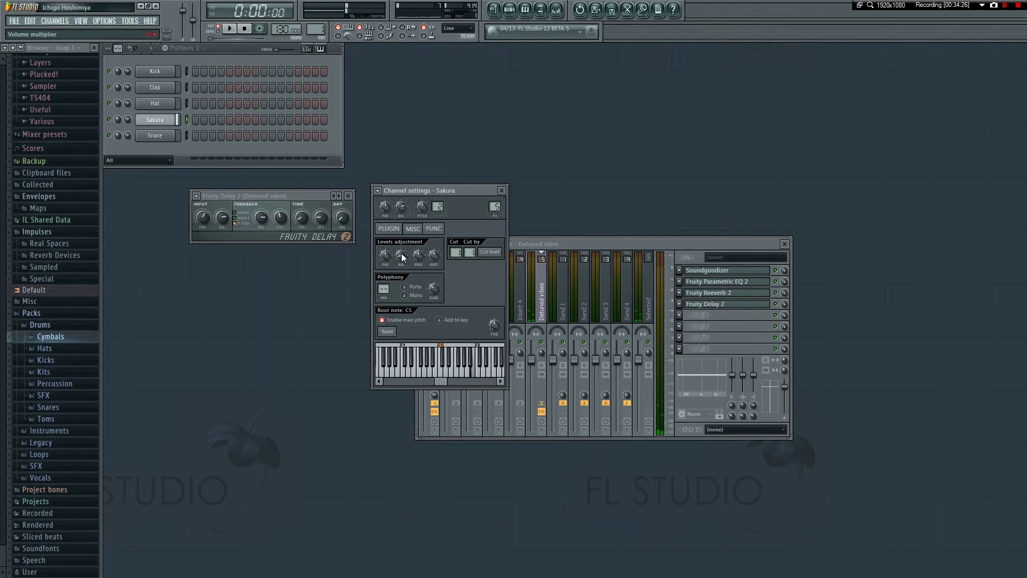
key(m)
key(q)
key(e)
click(389, 228)
key(m)
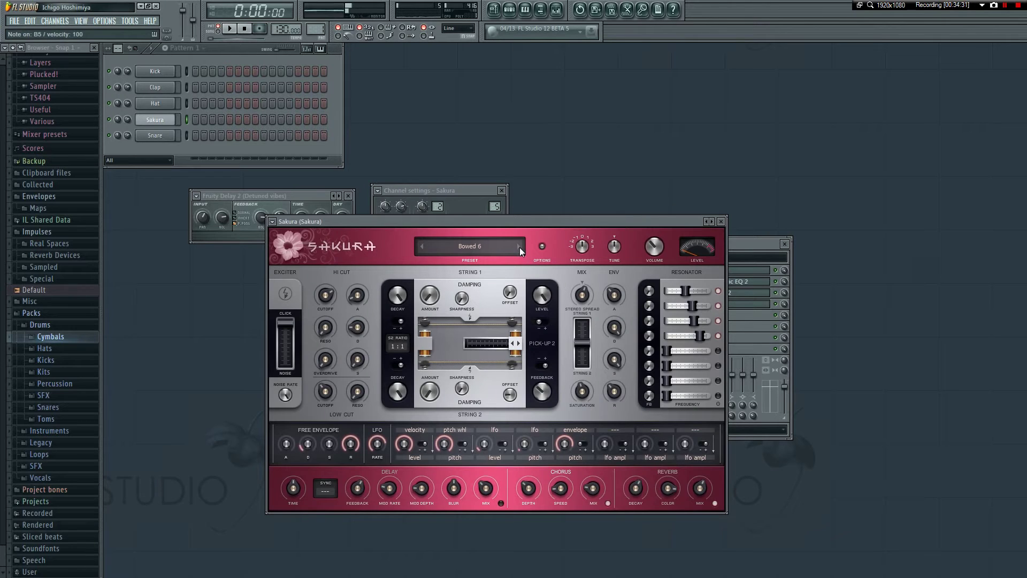
- Audition Sakura's presets following Bowed 6, including Bowed 8, Bright harp, Chinese Strings and Clavichord
click(519, 247)
key(e)
click(519, 248)
key(m)
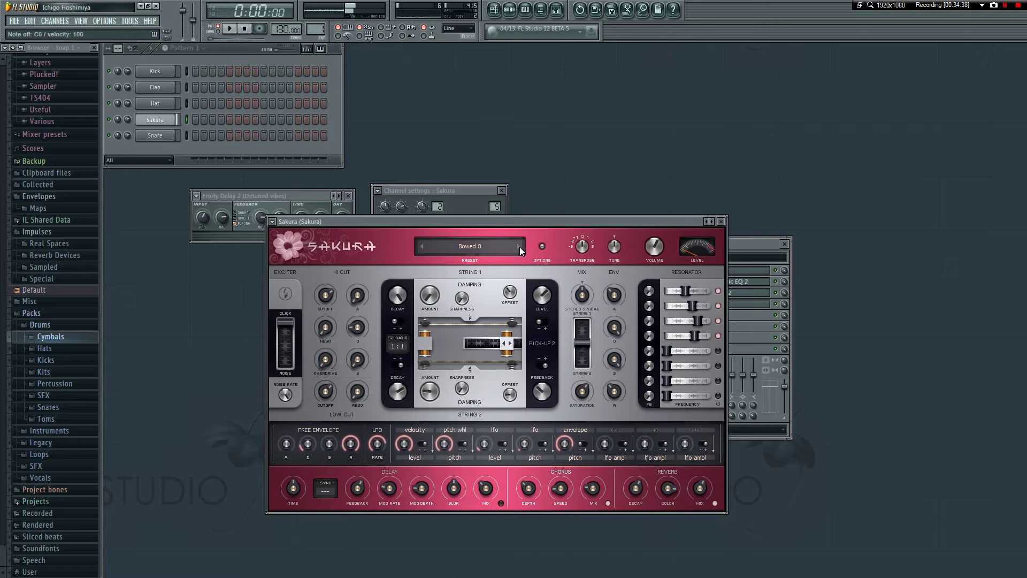
click(519, 246)
key(m)
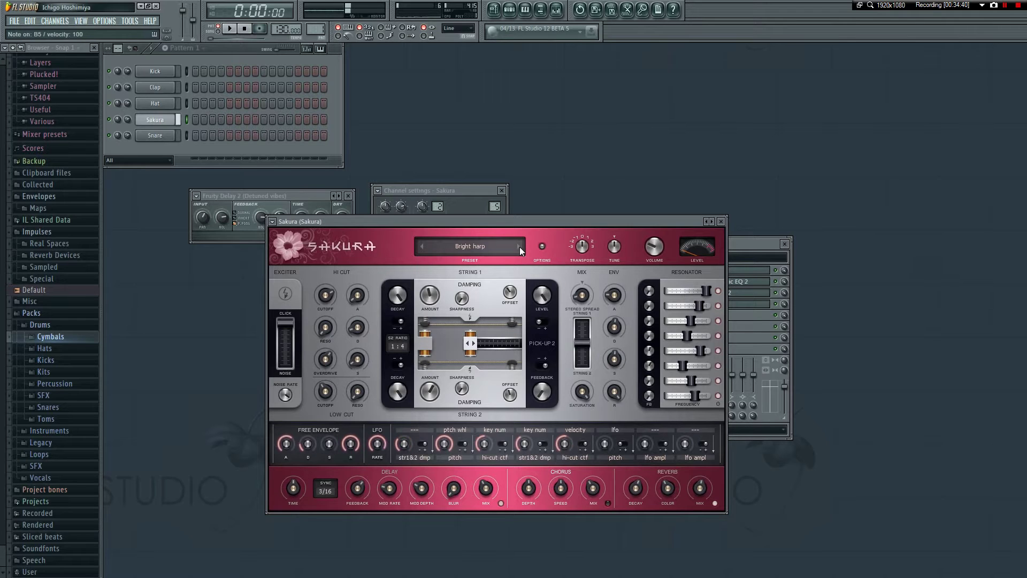
click(518, 247)
key(m)
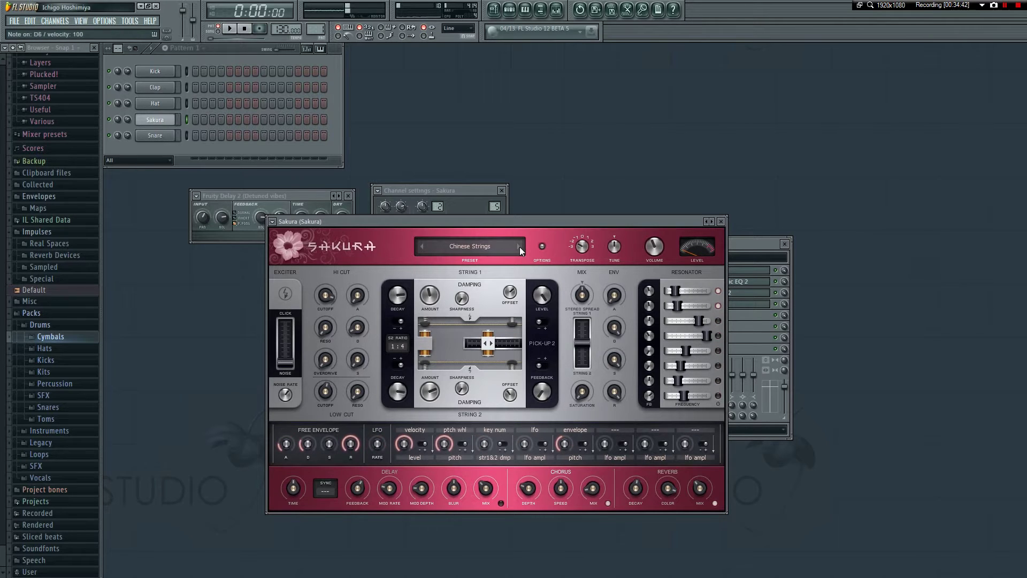
click(518, 246)
key(t)
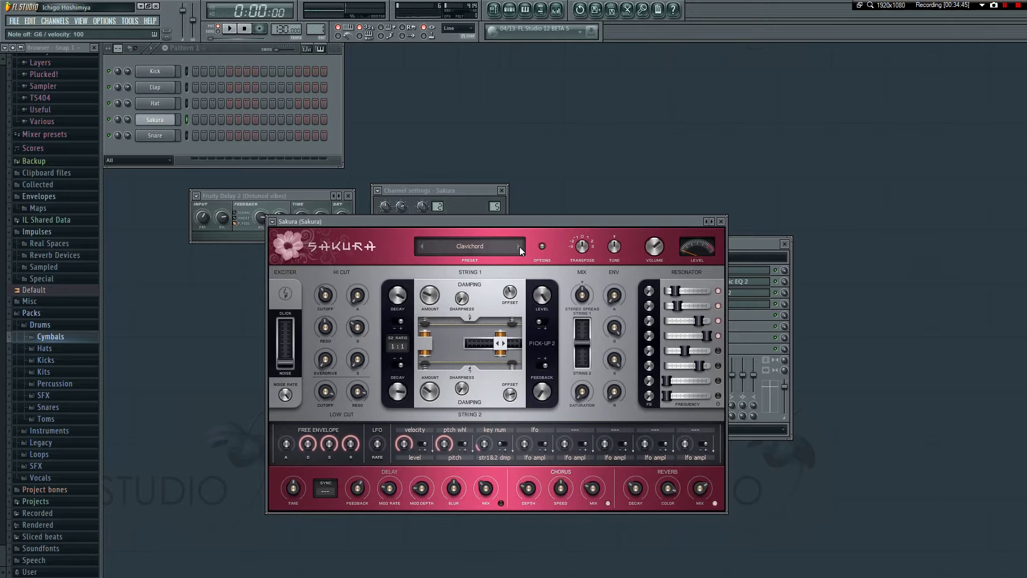
click(519, 246)
key(e)
- Load Alladdin from Sakura's Default preset bank and play a test note
click(423, 246)
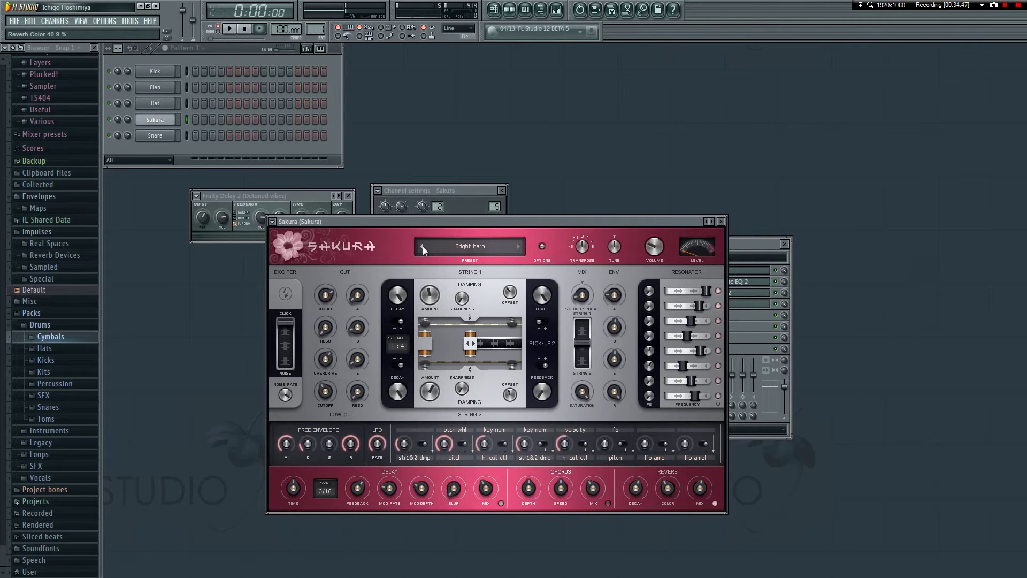
click(471, 250)
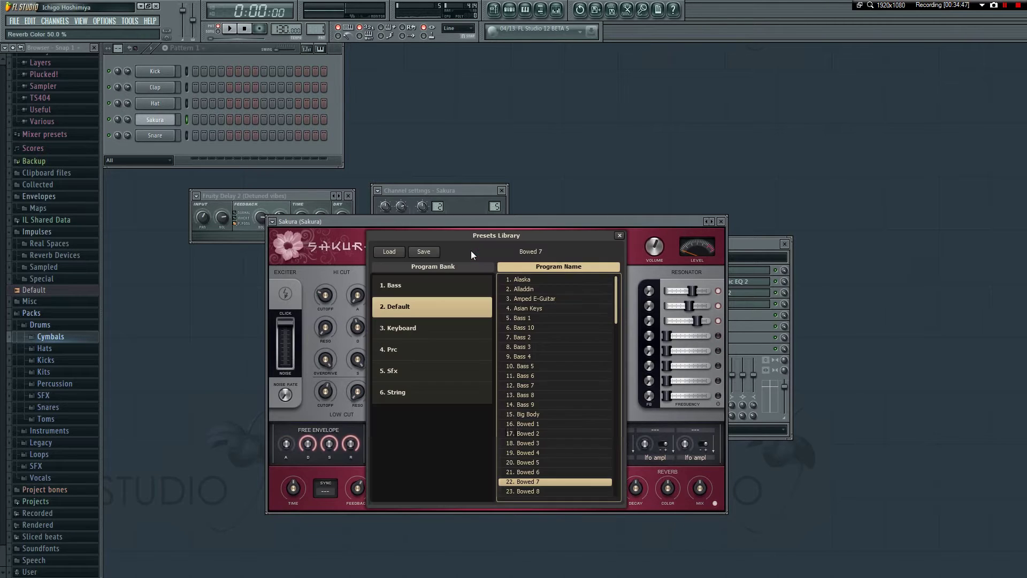
click(529, 280)
double_click(530, 285)
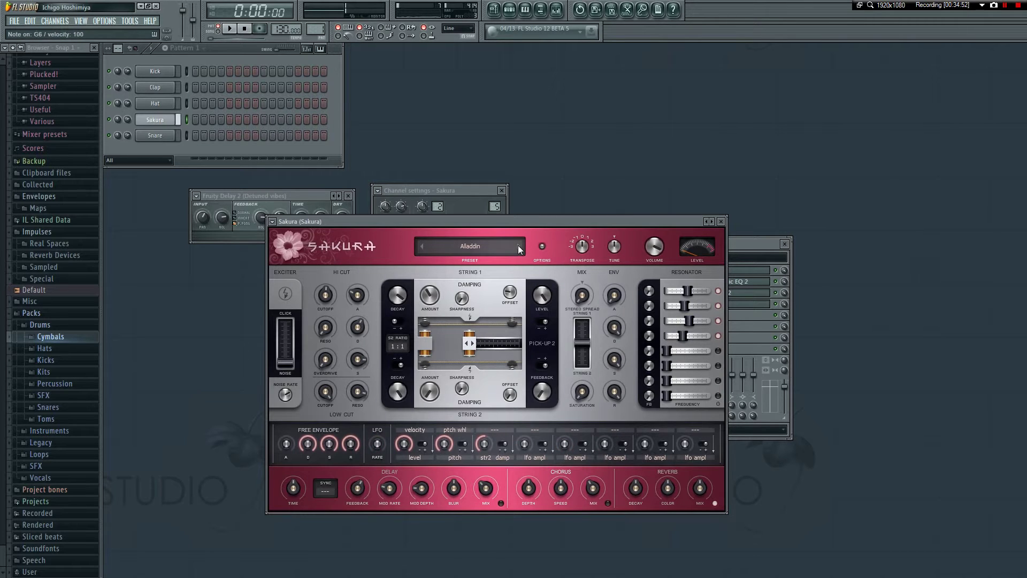
key(t)
click(143, 121)
right_click(176, 120)
click(198, 125)
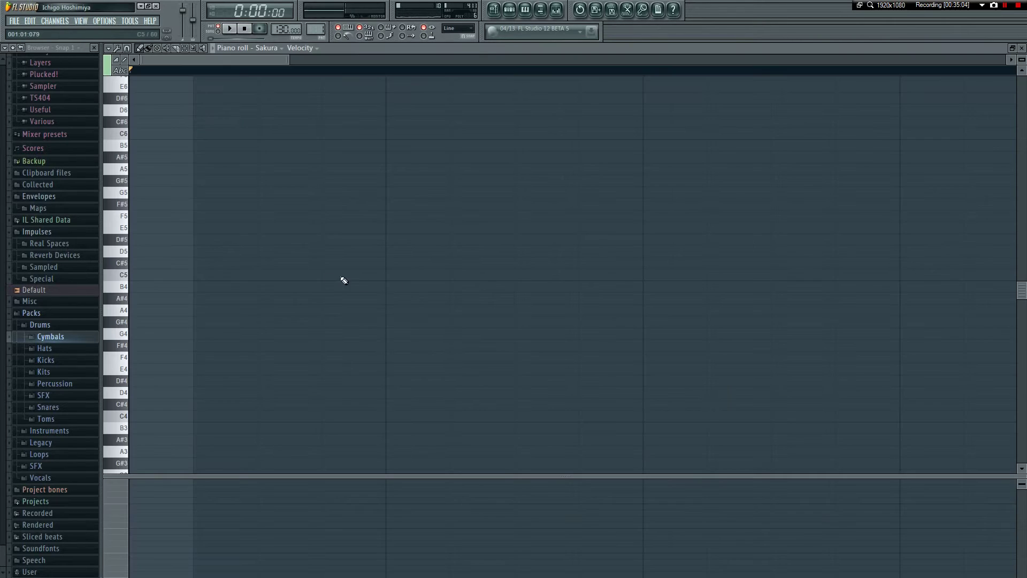
key(F7)
click(412, 229)
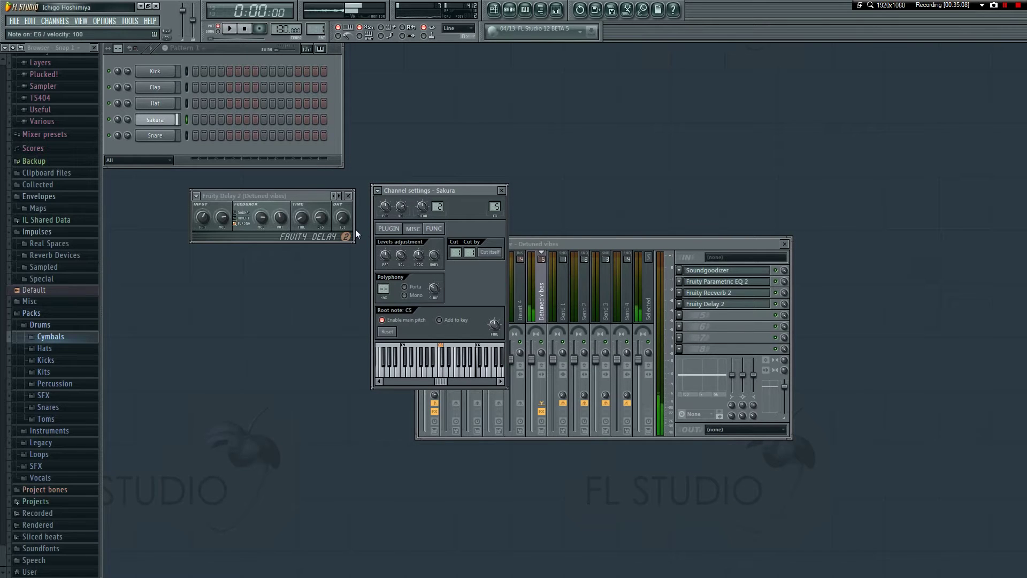
- Close the Sakura channel settings and open the Sakura channel in the piano roll
click(504, 191)
right_click(177, 117)
click(191, 124)
right_click(176, 114)
click(225, 119)
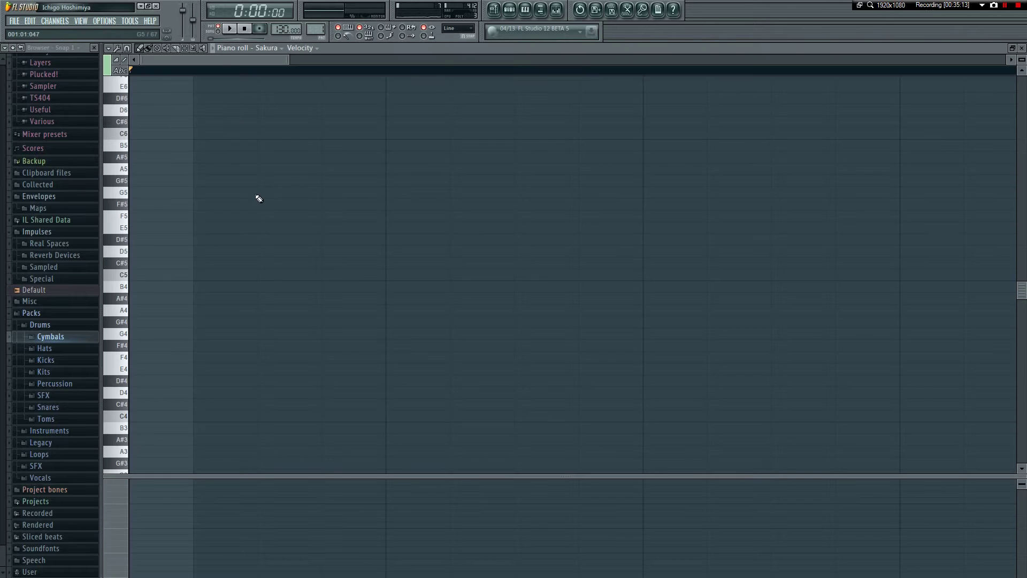
- Draw a C5 note at the start of bar 1 and stretch it to one full bar
click(140, 281)
click(252, 275)
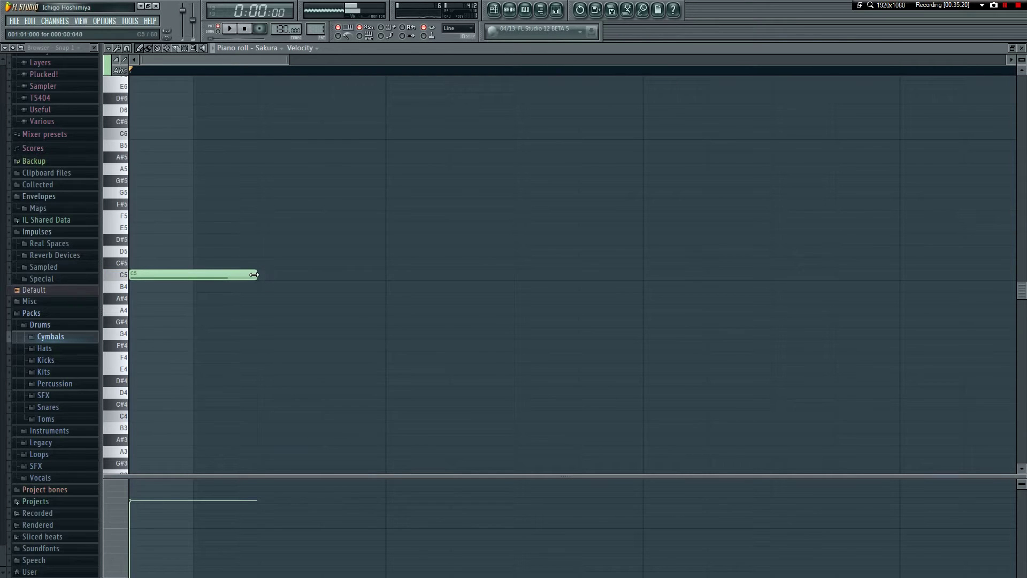
drag(253, 274, 385, 275)
drag(289, 60, 652, 107)
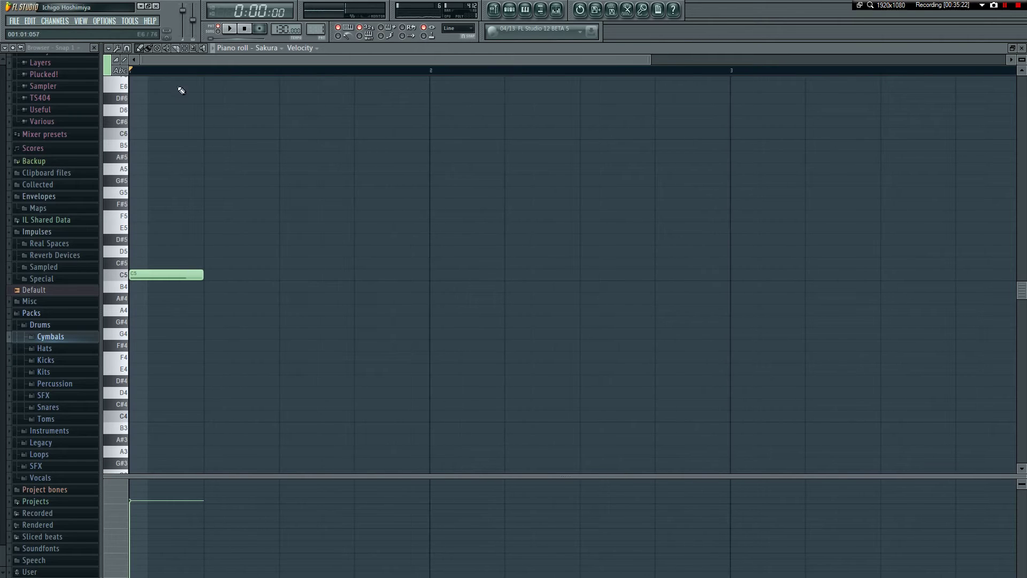
drag(202, 275, 435, 293)
- Transpose the one-bar note up two octaves to C7
scroll(225, 390, up, 6)
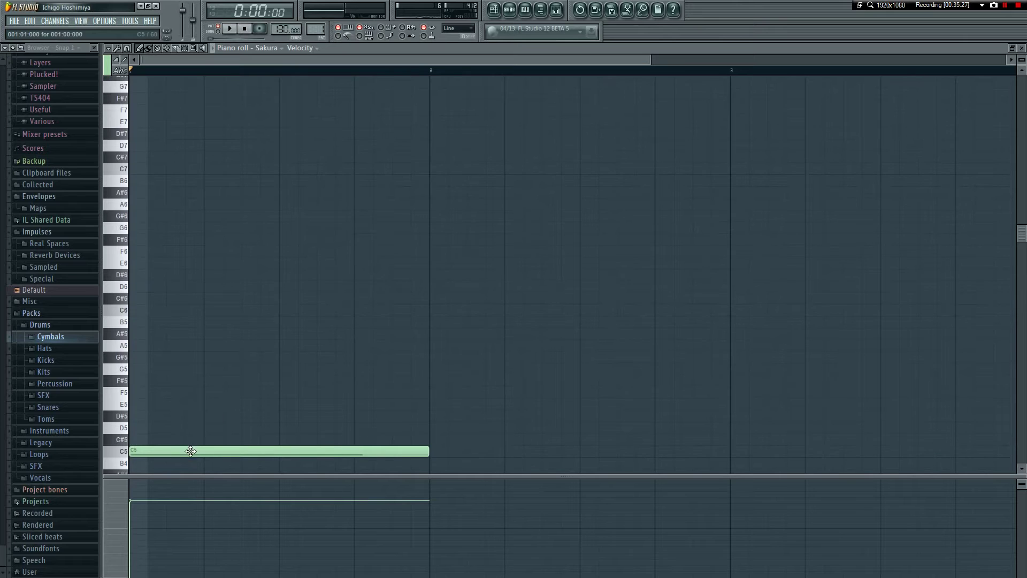
scroll(199, 443, down, 2)
drag(199, 396, 166, 161)
scroll(310, 374, up, 4)
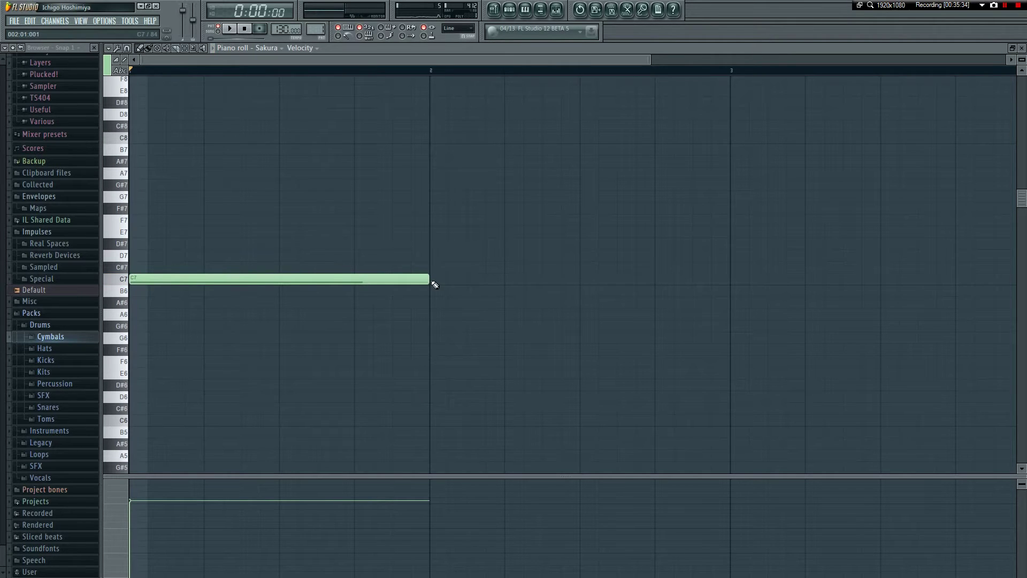
mouse_move(429, 278)
mouse_down()
mouse_move(338, 278)
mouse_move(427, 278)
mouse_up()
- Preview higher keys, place a one-bar G7 note starting on beat 4 of bar 1, and play the pattern
click(127, 233)
click(126, 220)
click(127, 198)
click(299, 196)
drag(299, 199, 403, 219)
key(space)
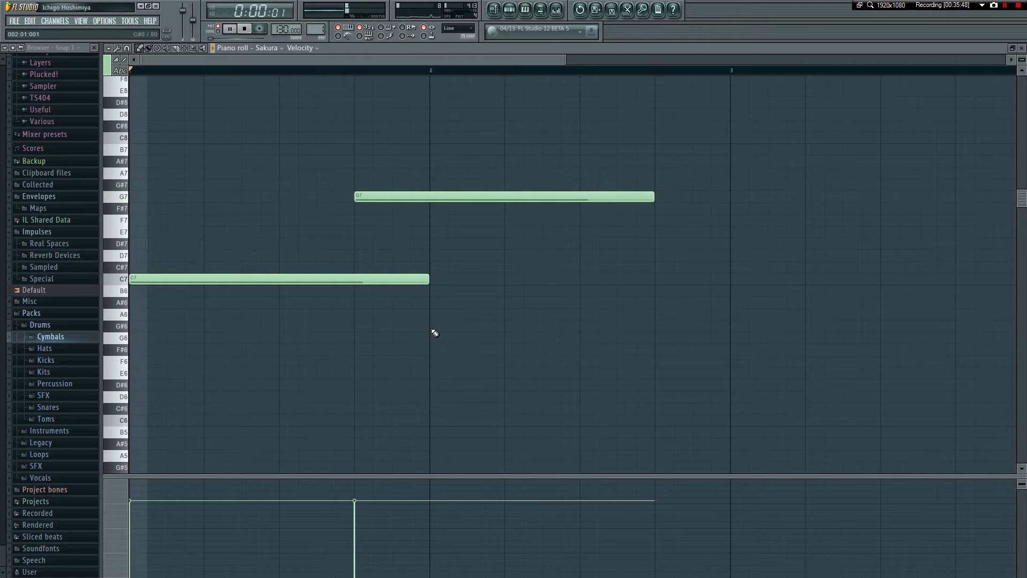
key(space)
- Shorten the G7 note to two beats, add a two-beat A6 note directly after it, and play the pattern
drag(652, 197, 501, 210)
drag(456, 327, 537, 311)
key(space)
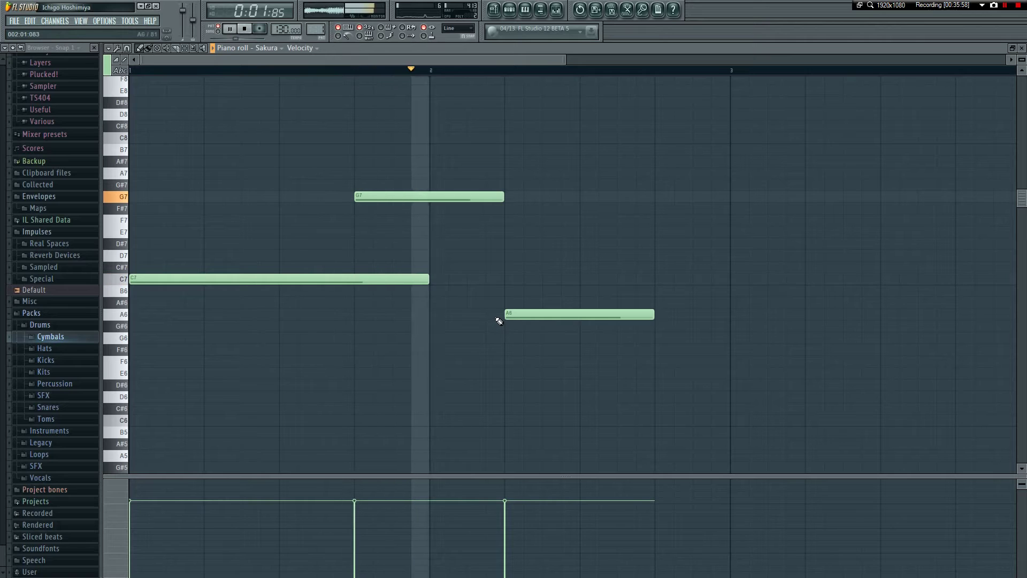
key(space)
- Move the A6 note half a beat earlier, trim the G7 note to end where it starts, and play the pattern
drag(523, 316, 485, 316)
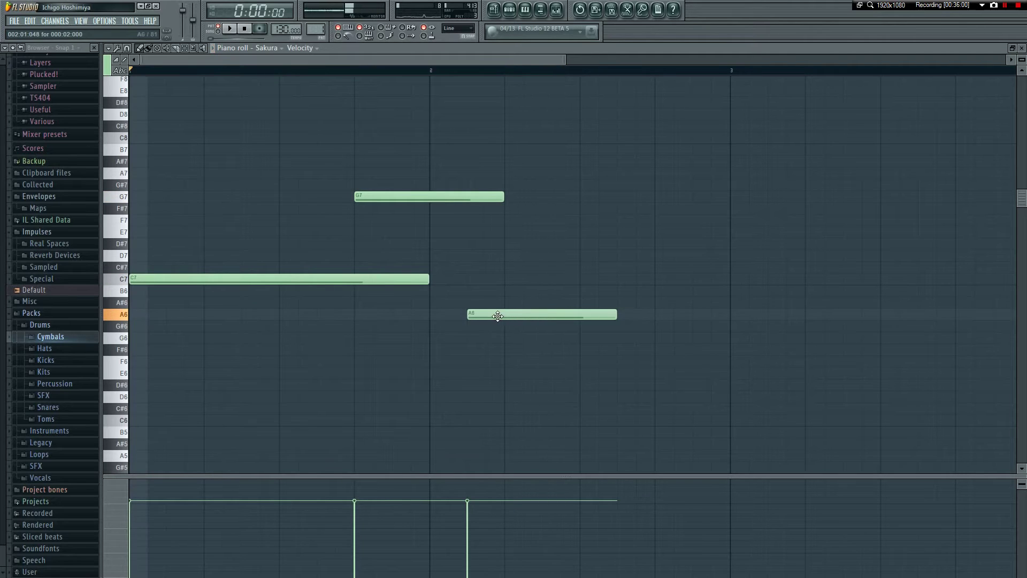
drag(502, 208, 451, 210)
key(space)
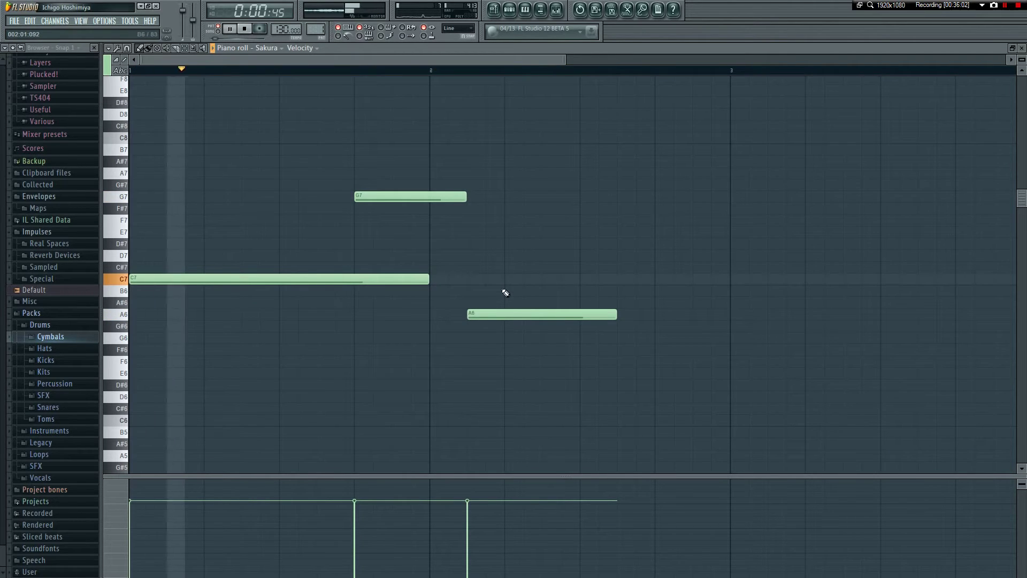
key(space)
- Add an E7 note one and a half beats long, starting midway through beat 2 of bar 2, and play the pattern
click(556, 233)
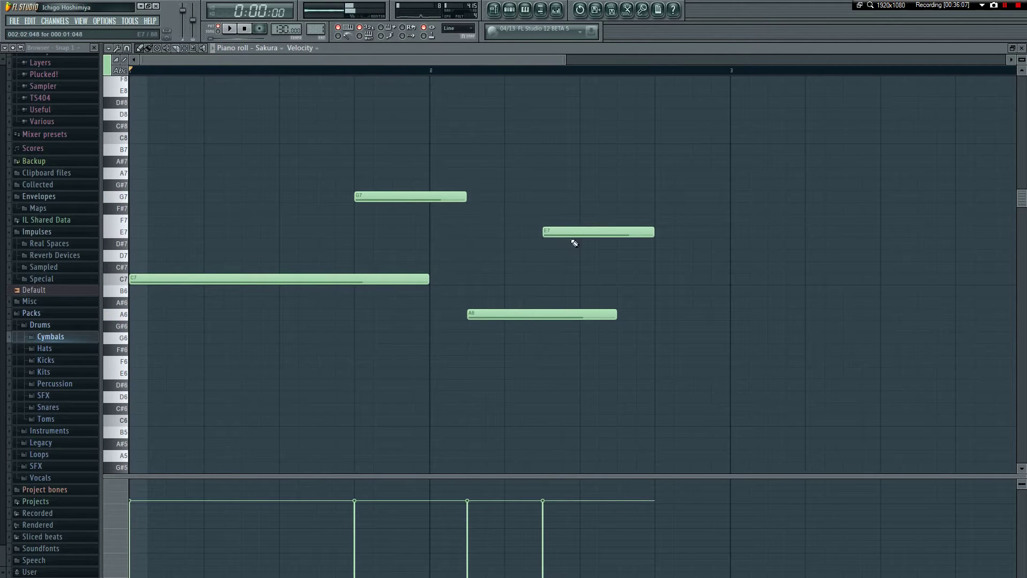
key(space)
key(space)
key(space)
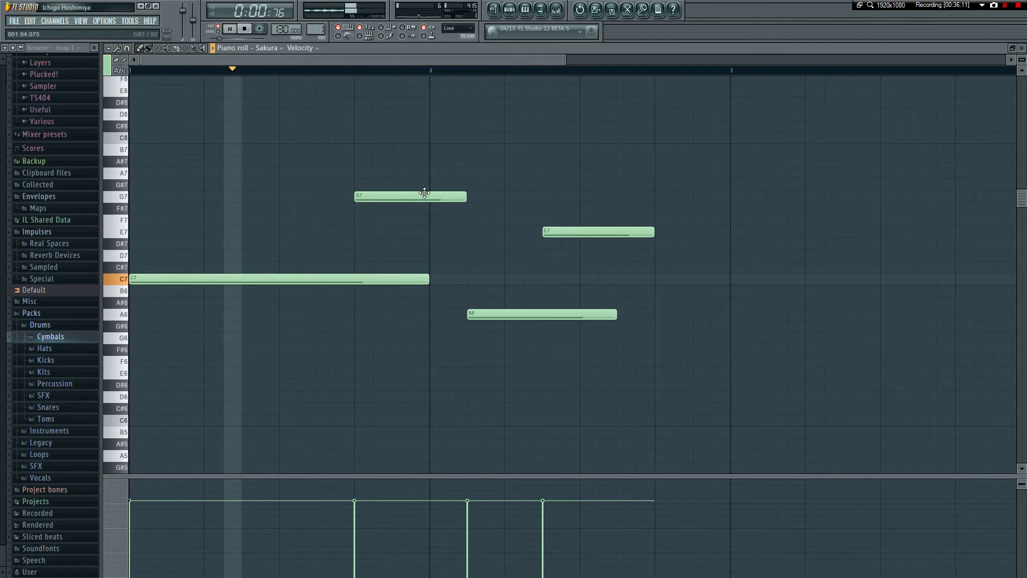
scroll(369, 87, right, 4)
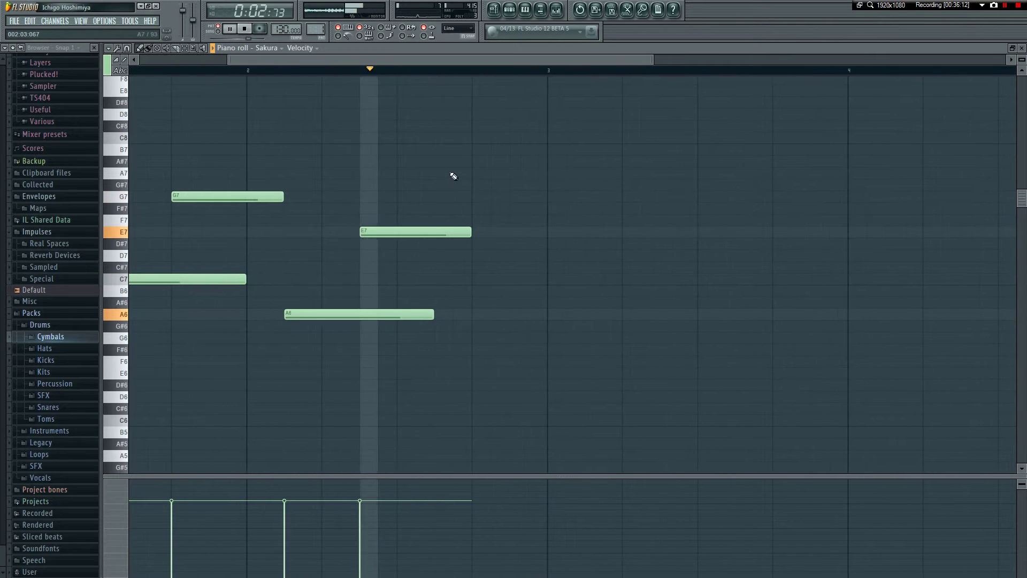
key(space)
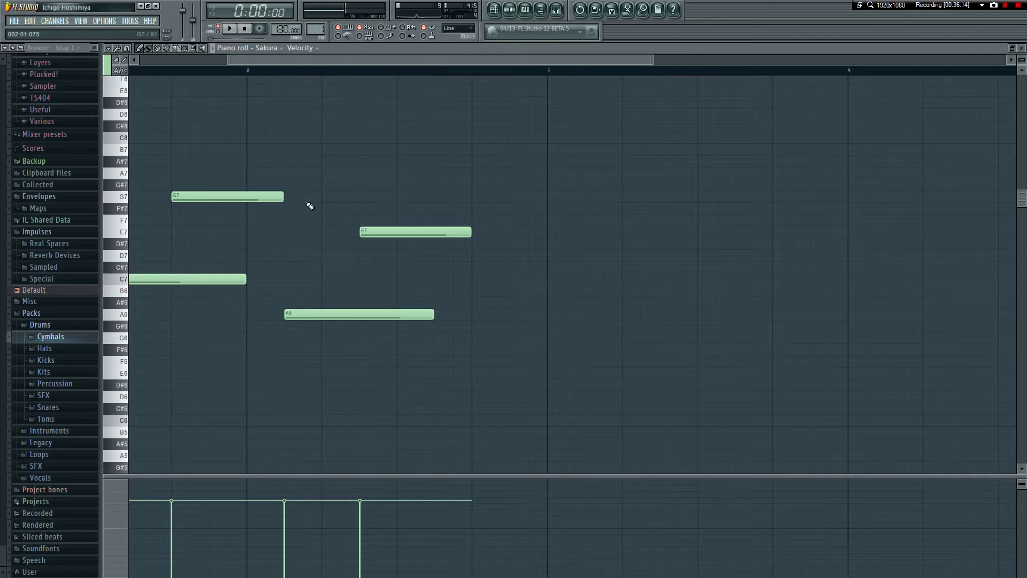
- Shift the A6 note a quarter beat earlier, lengthen the G7 note to two beats, and play the melody
drag(319, 312, 301, 312)
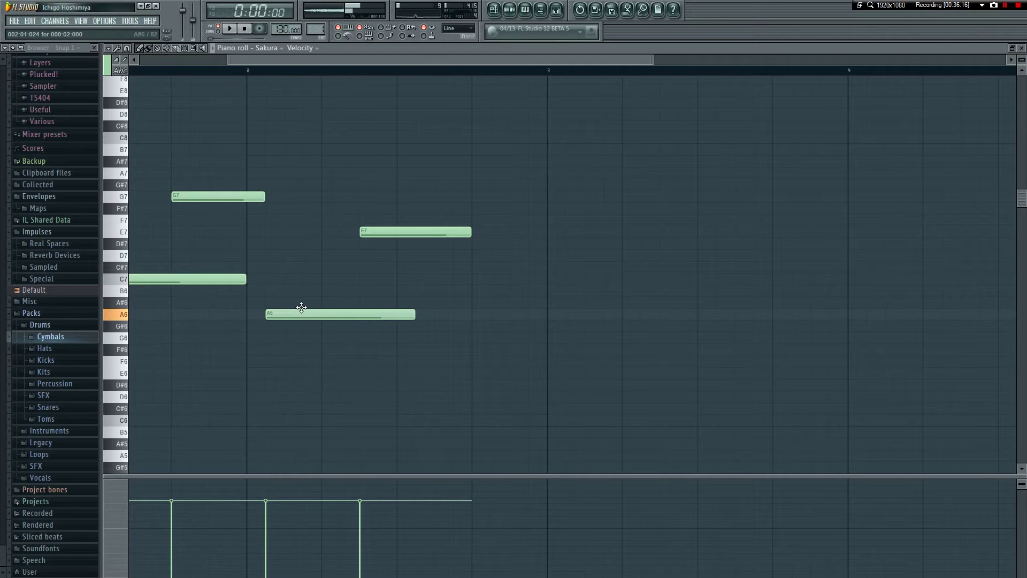
key(space)
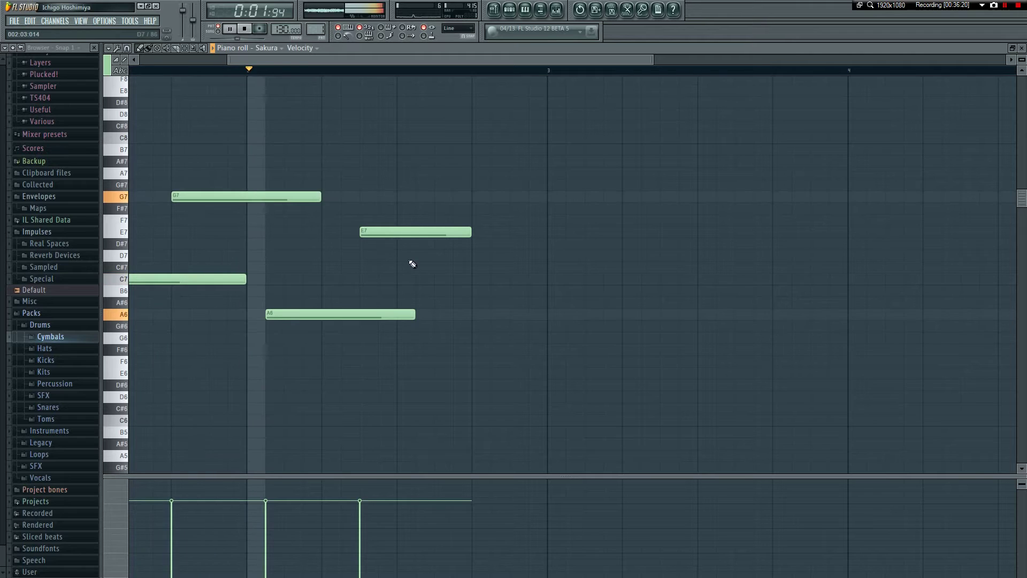
key(space)
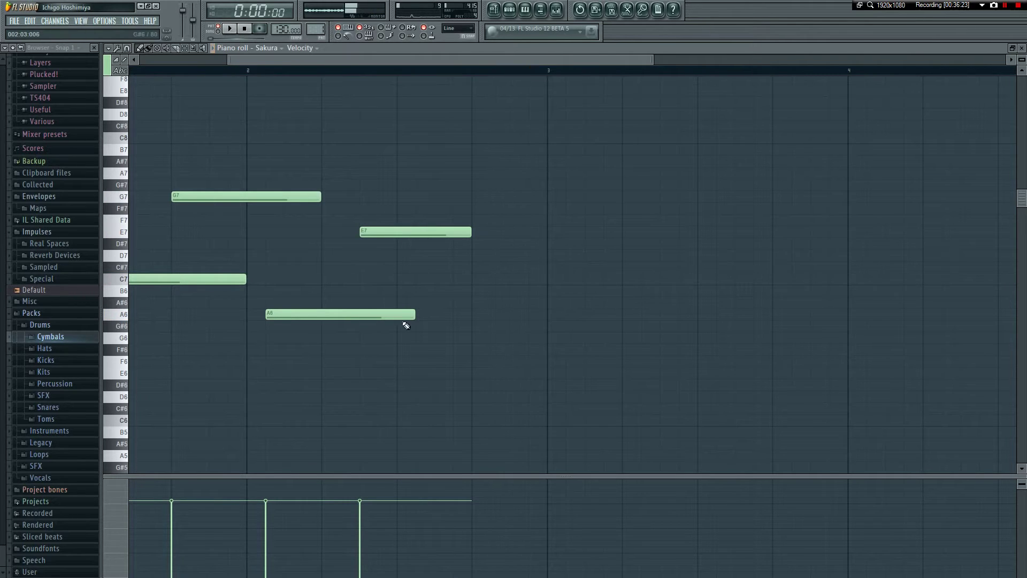
- Add a second E7 note one and a half beats long, starting a quarter beat after beat 4 of bar 2, and play the pattern
click(491, 234)
key(space)
right_click(515, 229)
click(458, 232)
click(498, 232)
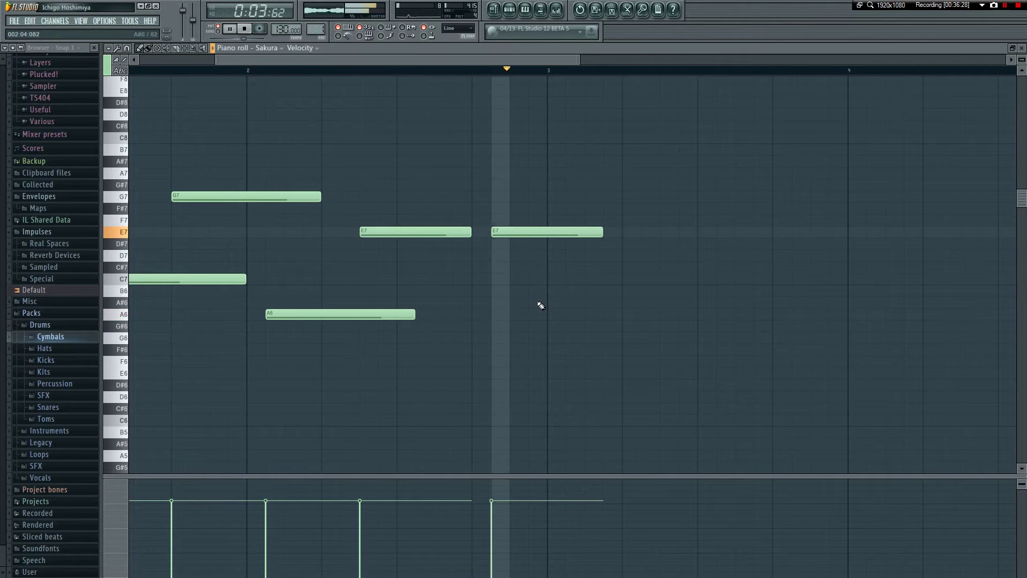
key(space)
- Shift the second E7 note a quarter beat later, play the pattern, and delete that note
drag(519, 232, 545, 231)
key(space)
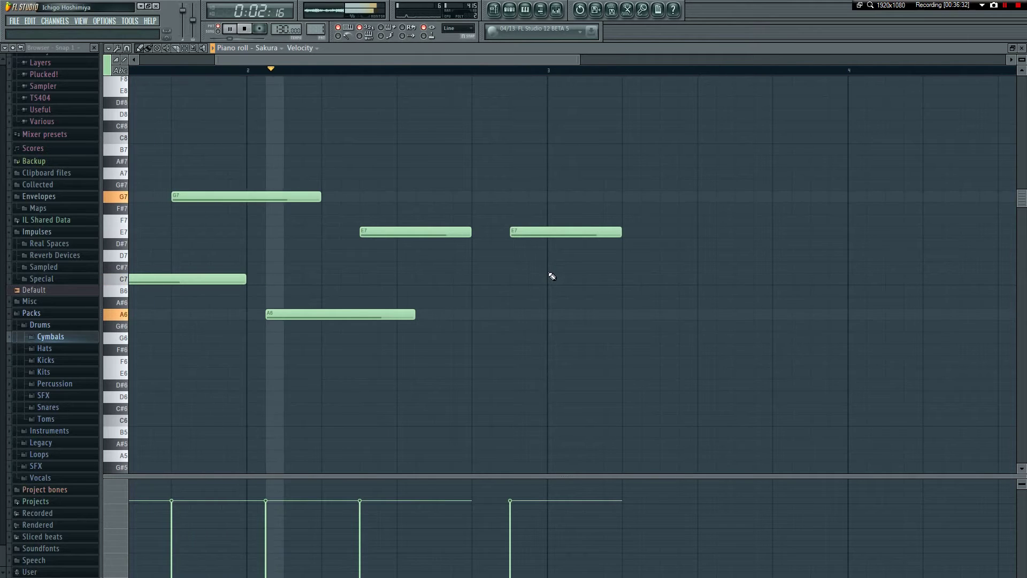
key(space)
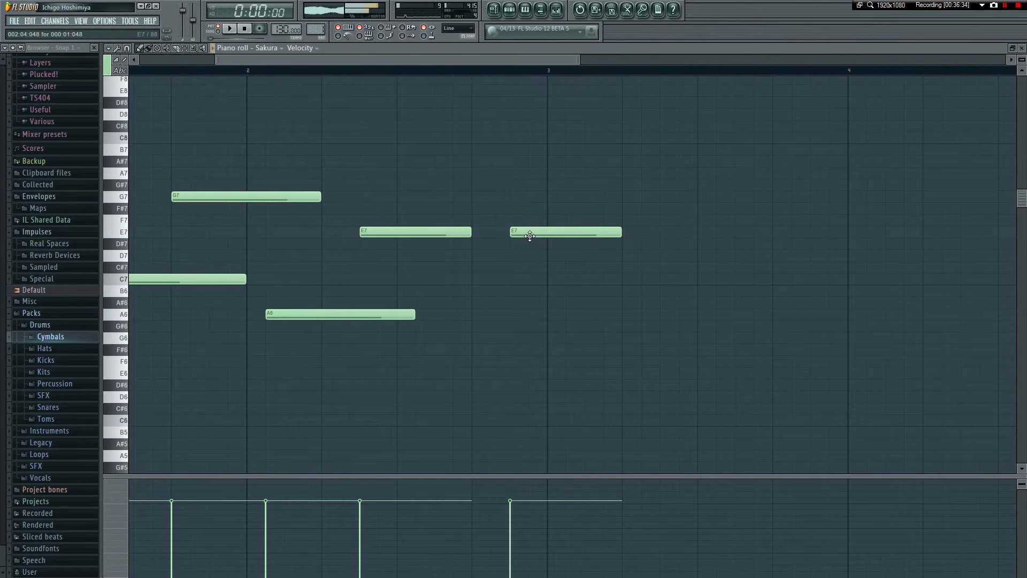
right_click(530, 232)
- Lengthen the E7 note to two beats, add another two-beat E7 note directly after it, and play the pattern
drag(466, 231, 431, 238)
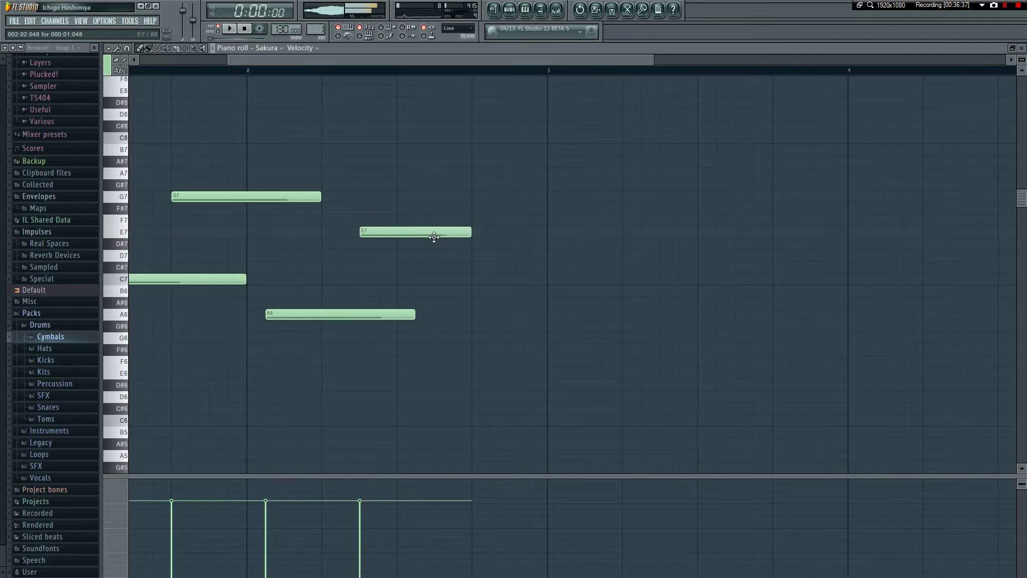
right_click(376, 234)
click(365, 237)
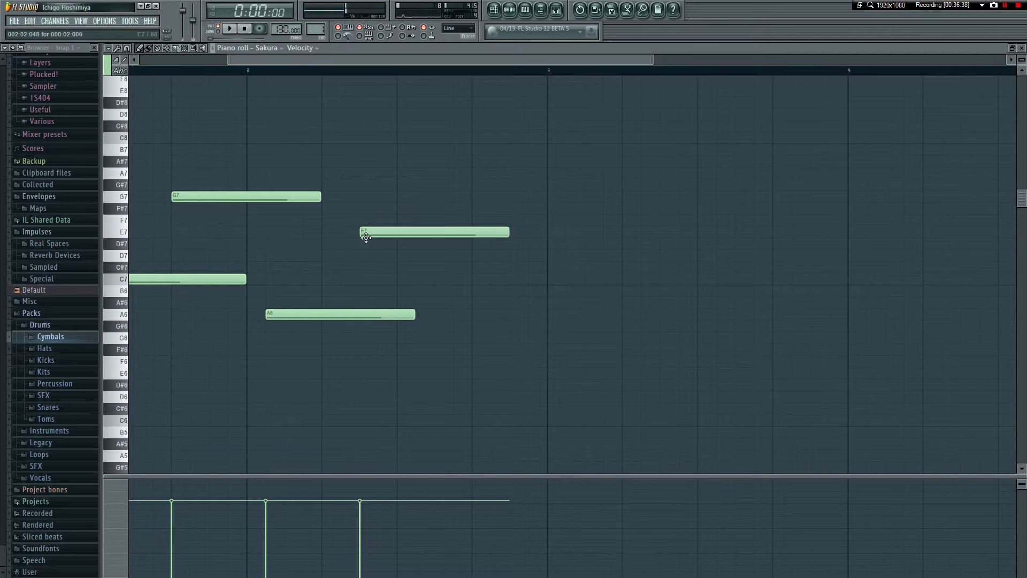
click(511, 232)
key(space)
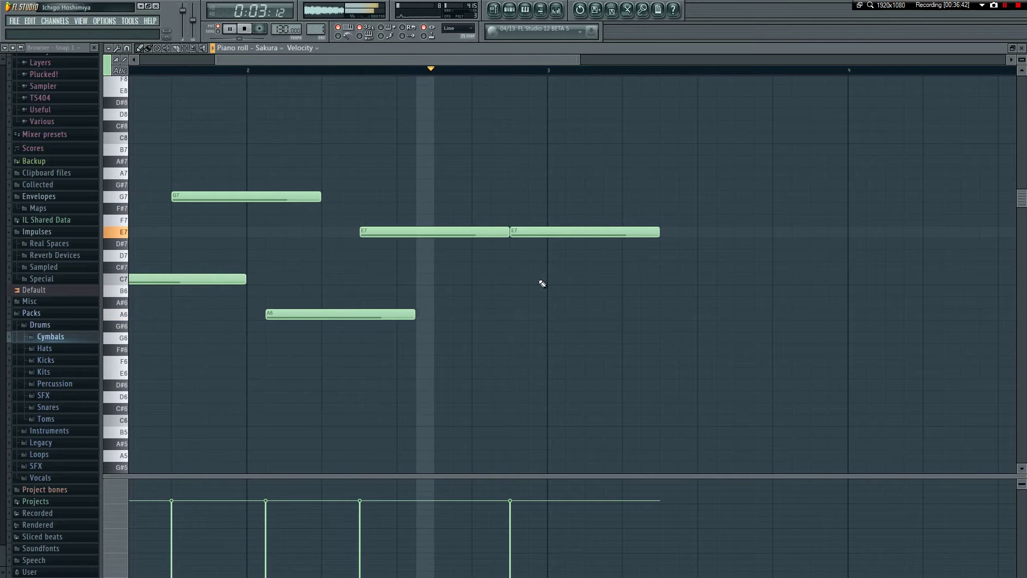
key(space)
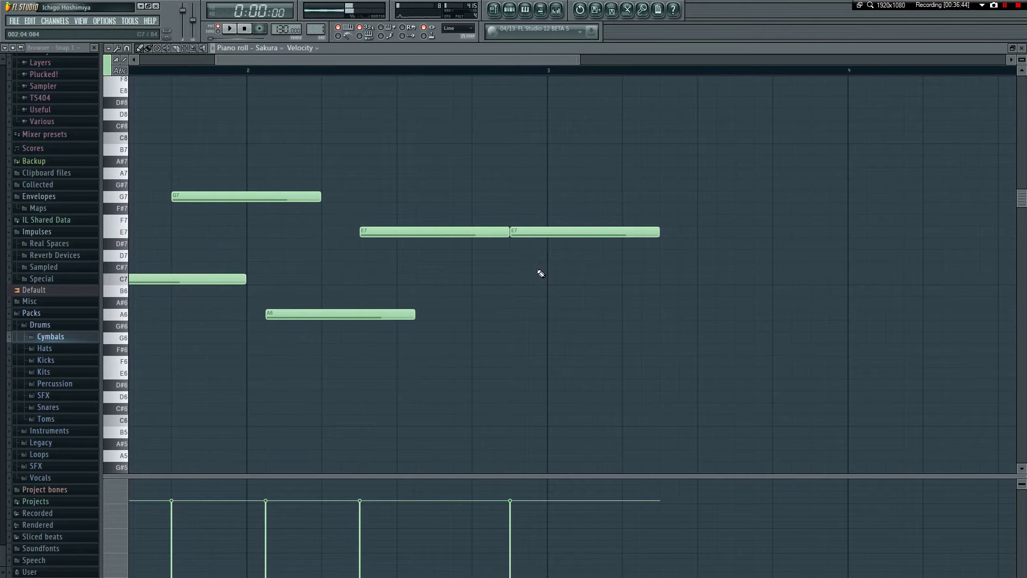
- Move the second E7 note a quarter beat later, listen to the pattern, and remove the moved note
drag(523, 232, 541, 232)
key(space)
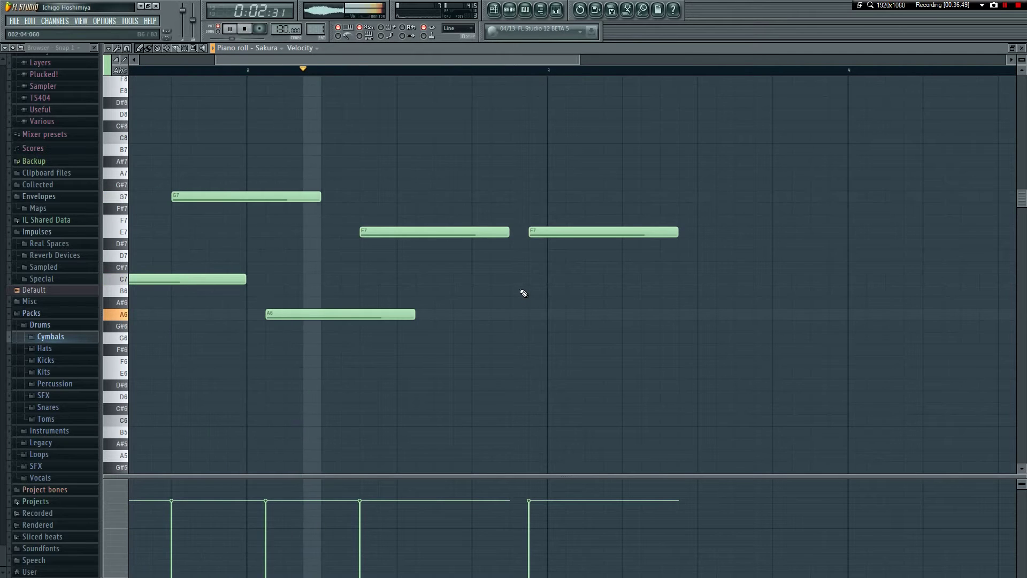
key(space)
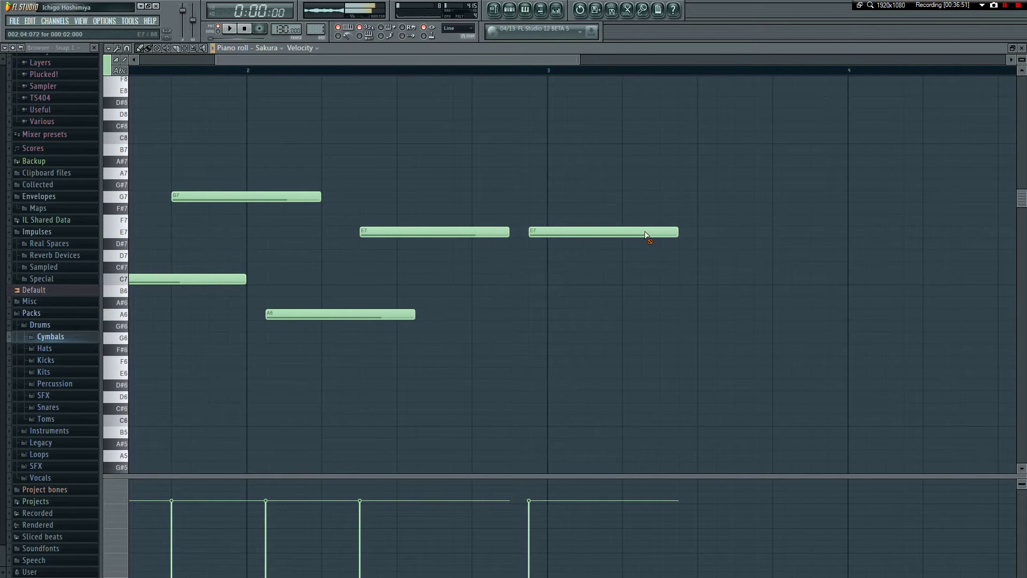
right_click(546, 232)
- Extend the remaining E7 note to four and a half beats, and play the melody from the start
drag(509, 231, 694, 232)
key(space)
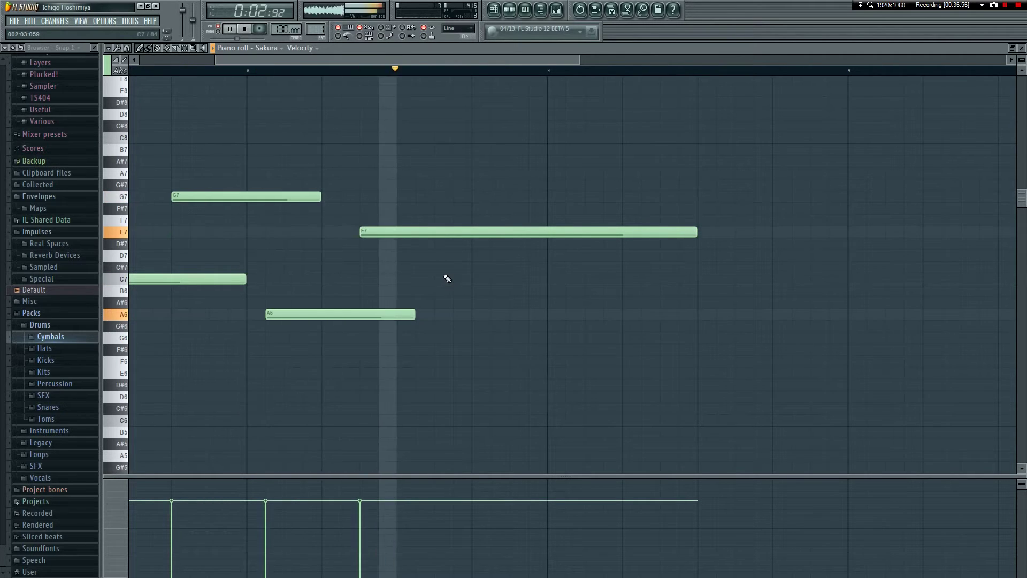
key(space)
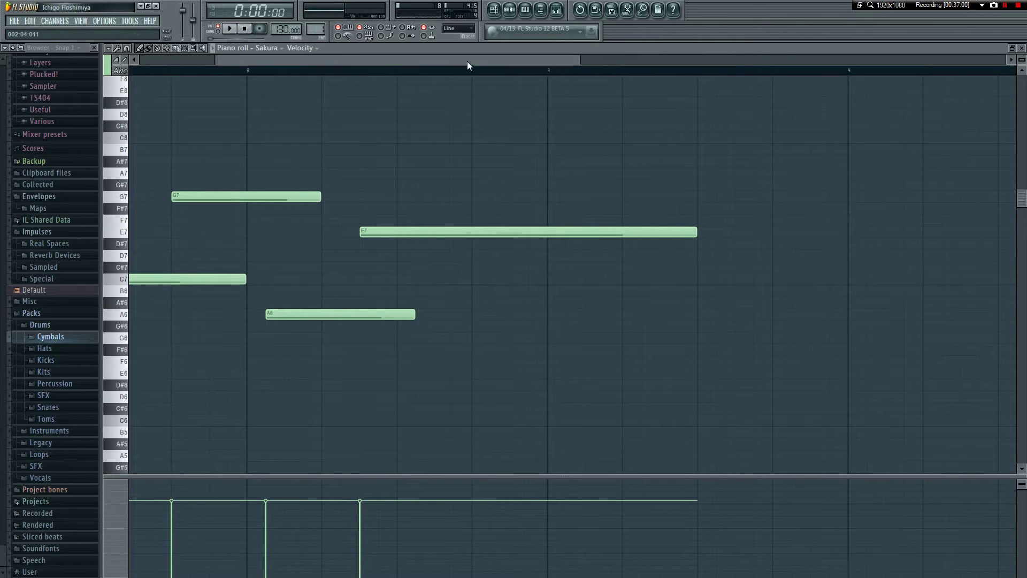
drag(469, 61, 396, 60)
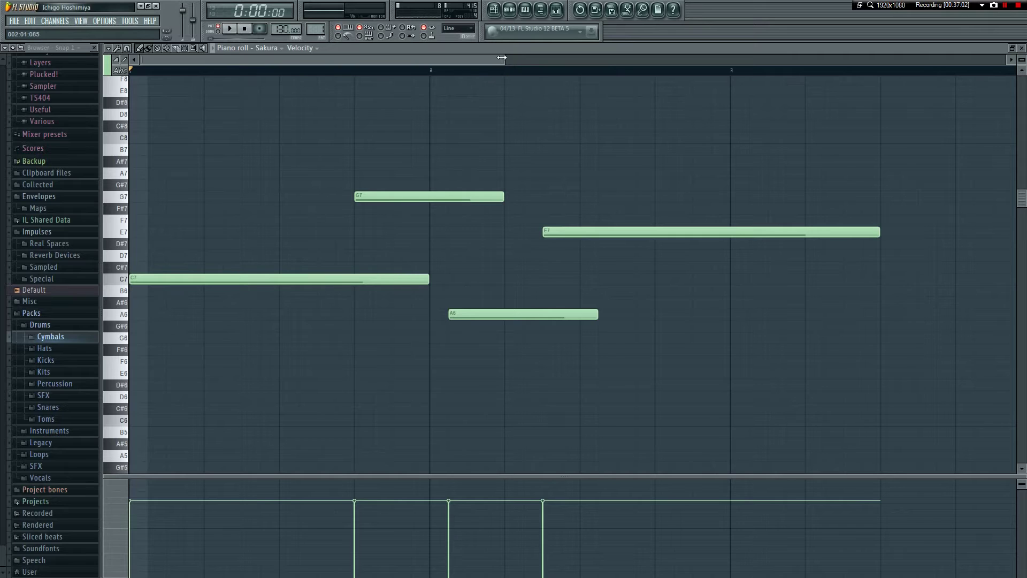
scroll(471, 59, down, 3)
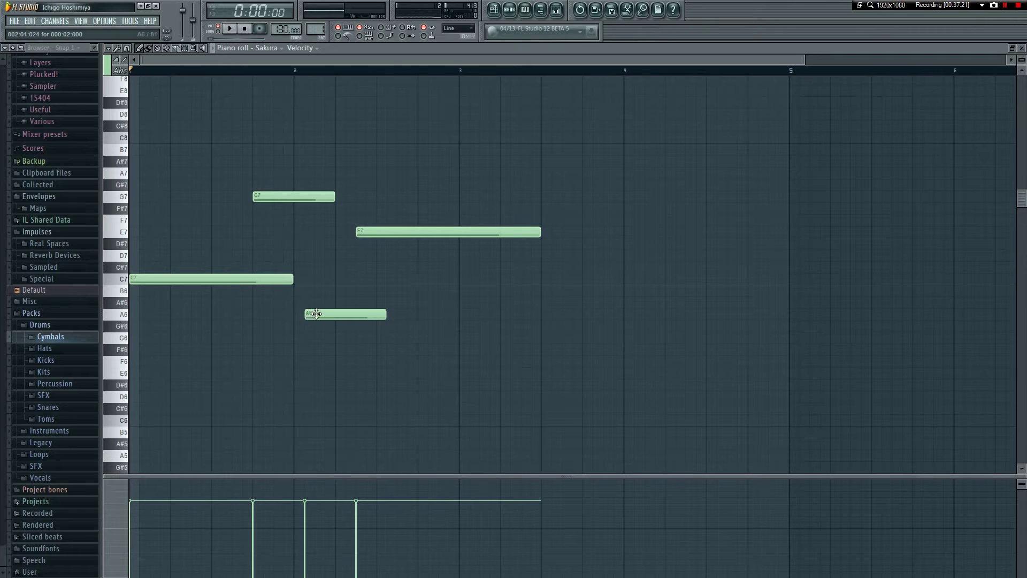
mouse_move(321, 313)
mouse_down()
mouse_move(351, 313)
mouse_move(319, 313)
mouse_up()
key(space)
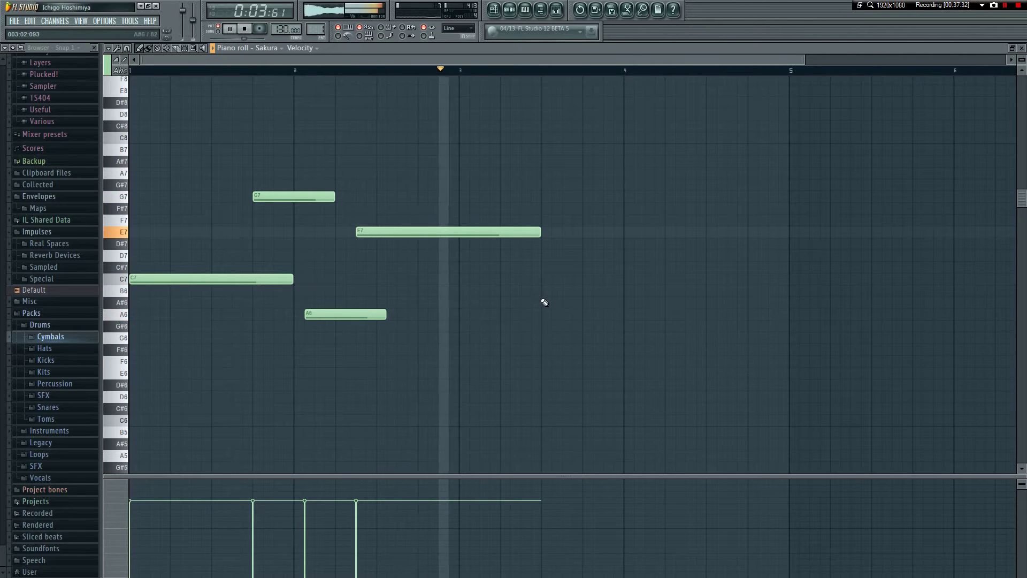
key(space)
- Add a D7 note four and a half beats long directly after the E7 note, and play the melody
click(544, 267)
drag(559, 263, 557, 254)
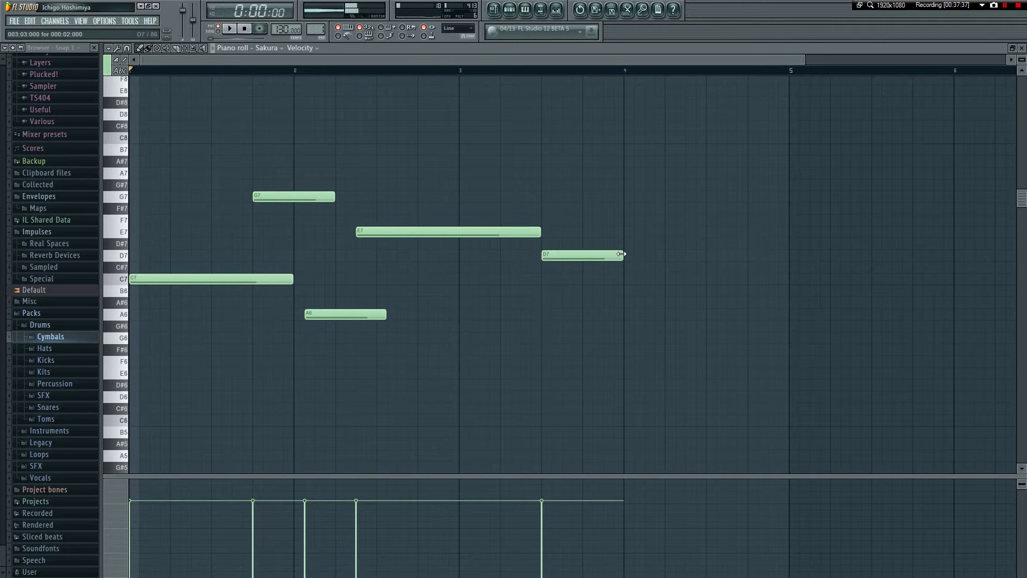
drag(623, 257, 707, 257)
right_click(655, 257)
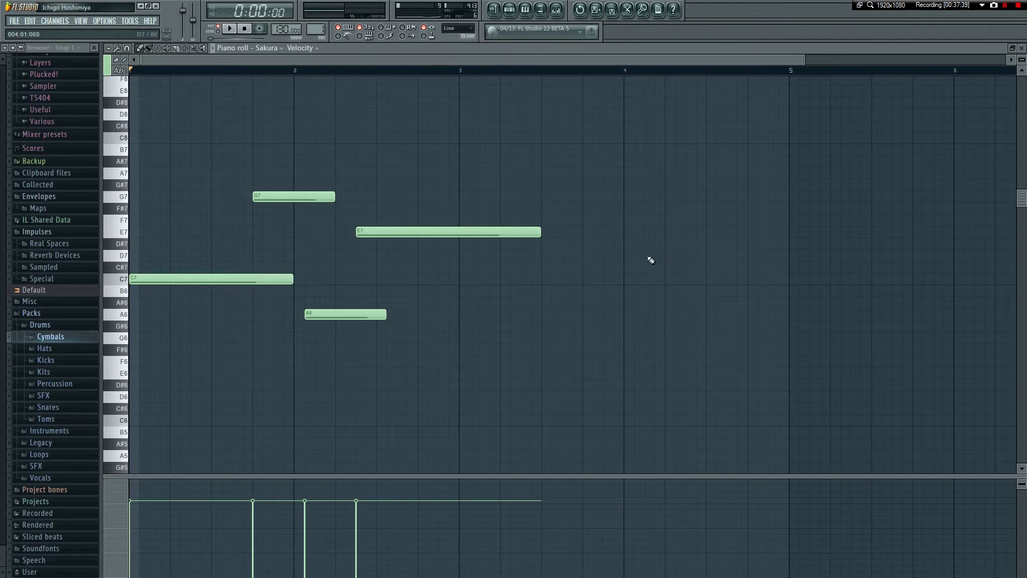
click(548, 254)
key(space)
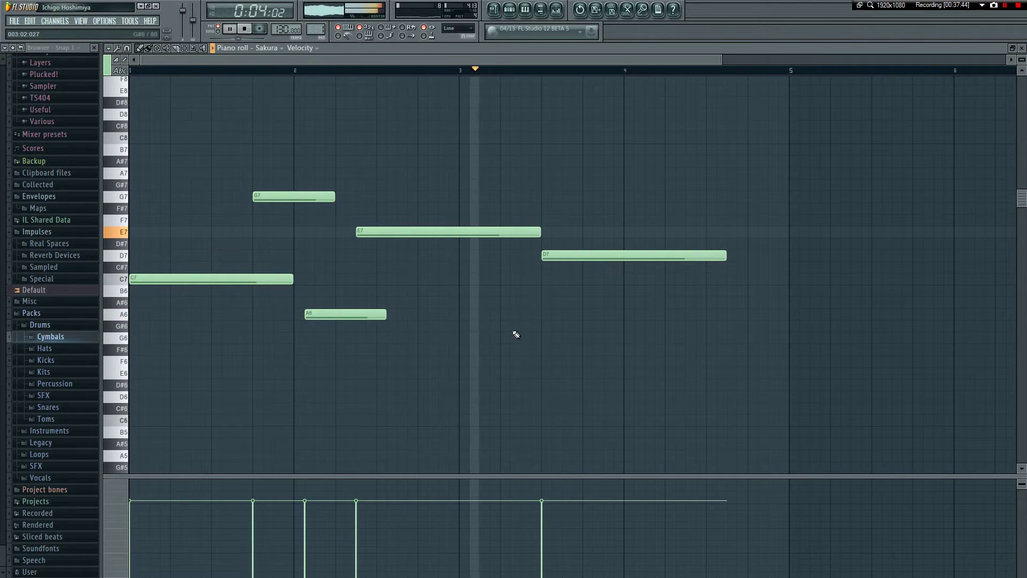
key(space)
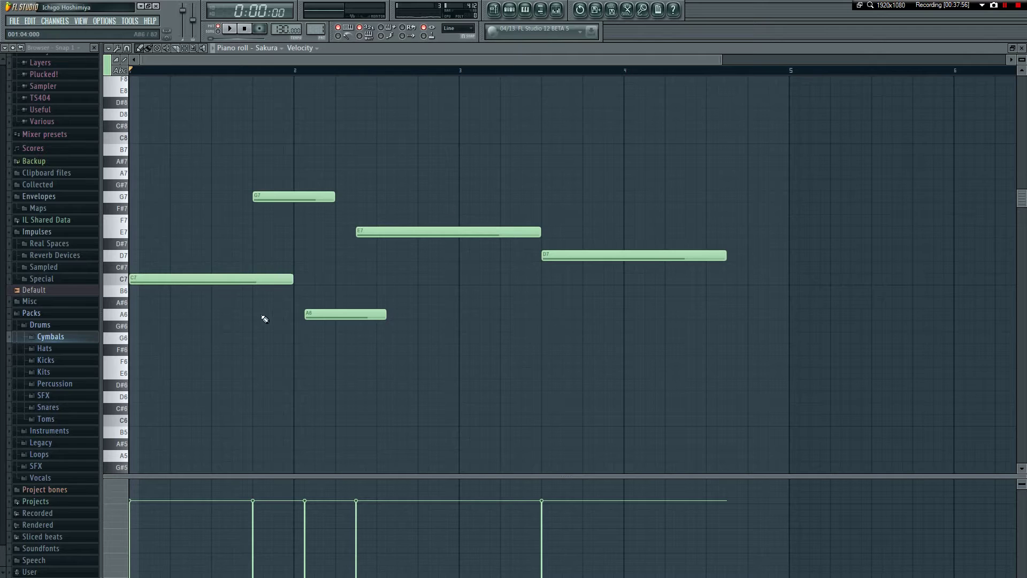
key(space)
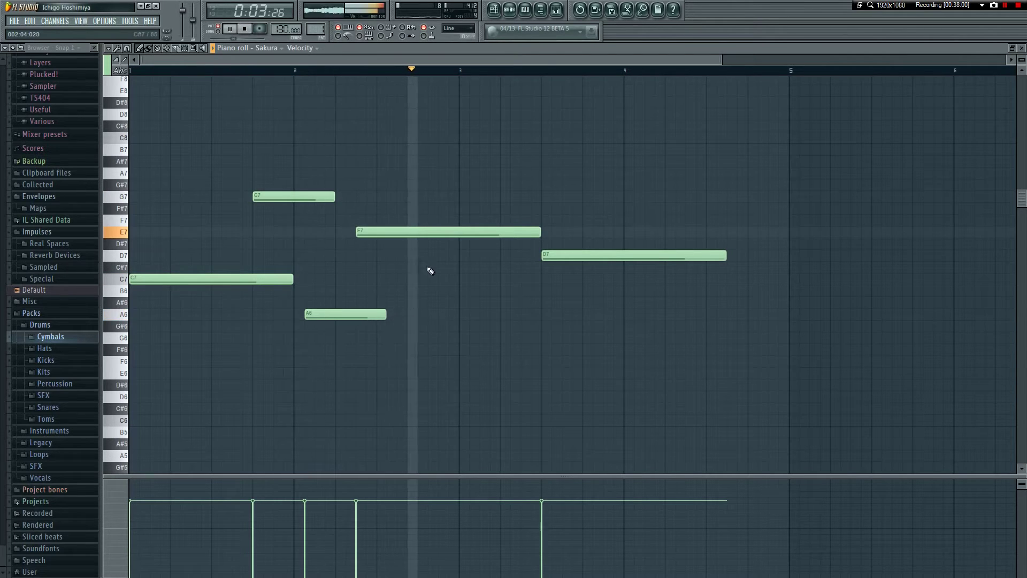
key(space)
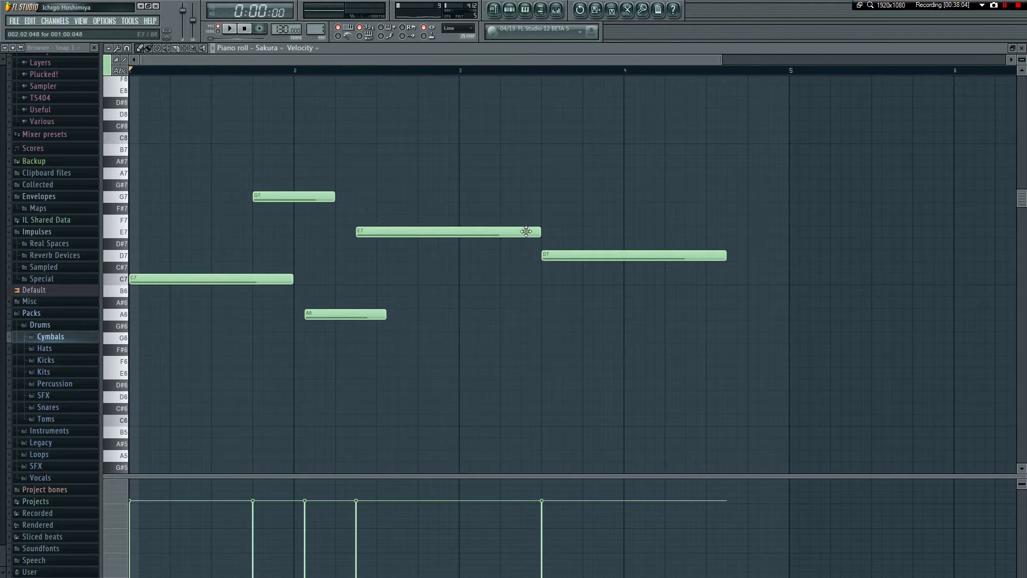
- Shorten the E7 note to three and a half beats, and turn the D7 note into a two-beat A6 note
drag(563, 255, 562, 312)
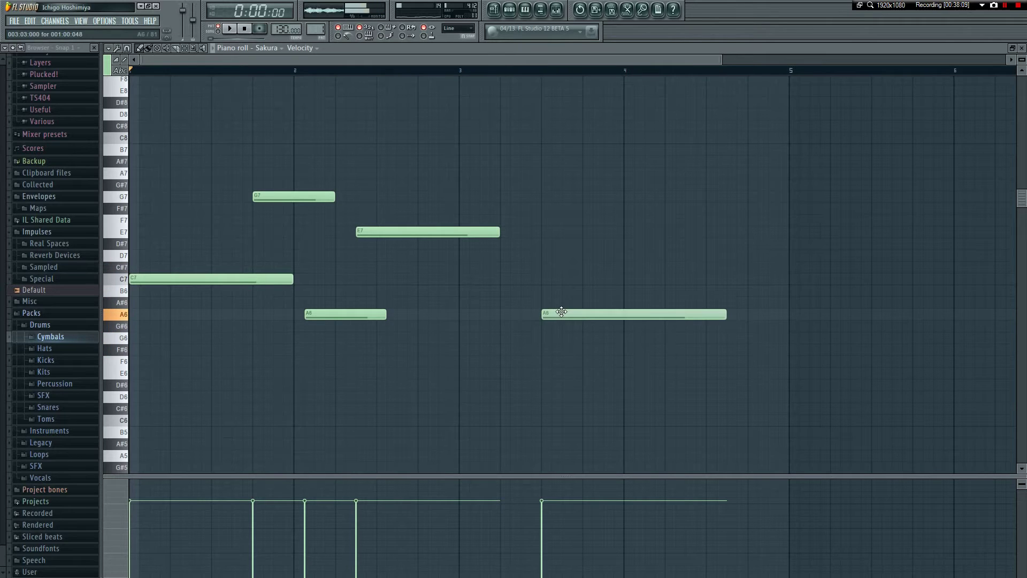
drag(725, 315, 623, 315)
- Add a two-beat C7 note starting on beat 4 of bar 3, and play the pattern
click(609, 278)
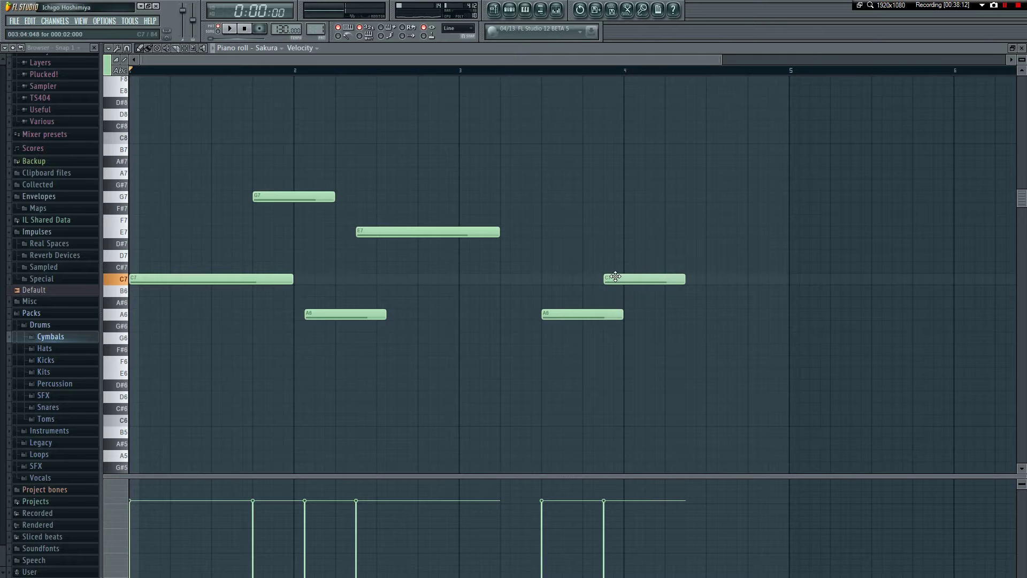
drag(630, 277, 609, 278)
key(space)
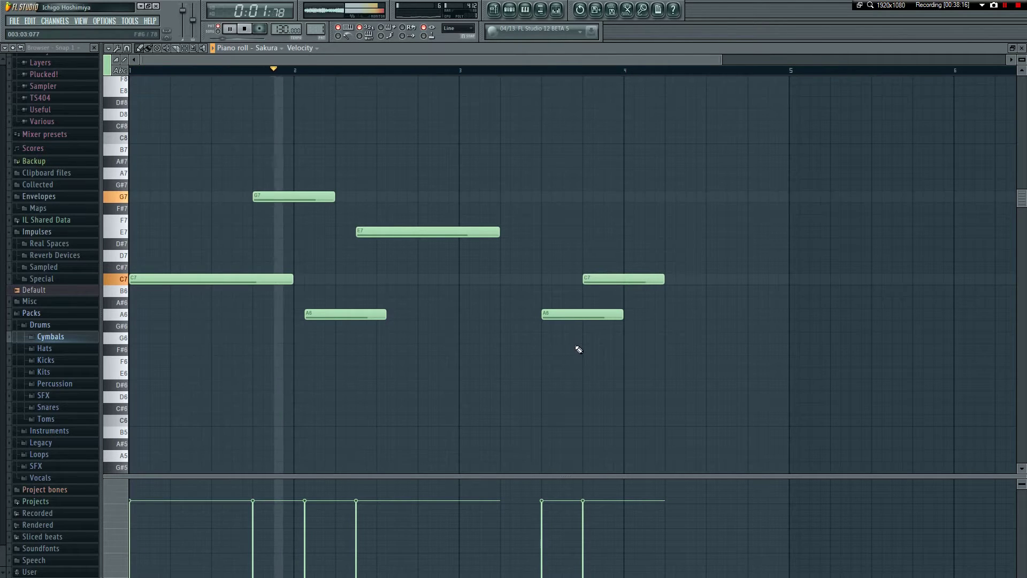
key(space)
- Select the last A6 and C7 notes, move both one beat earlier, and play the melody
click(681, 350)
right_click(690, 350)
drag(591, 251, 573, 319)
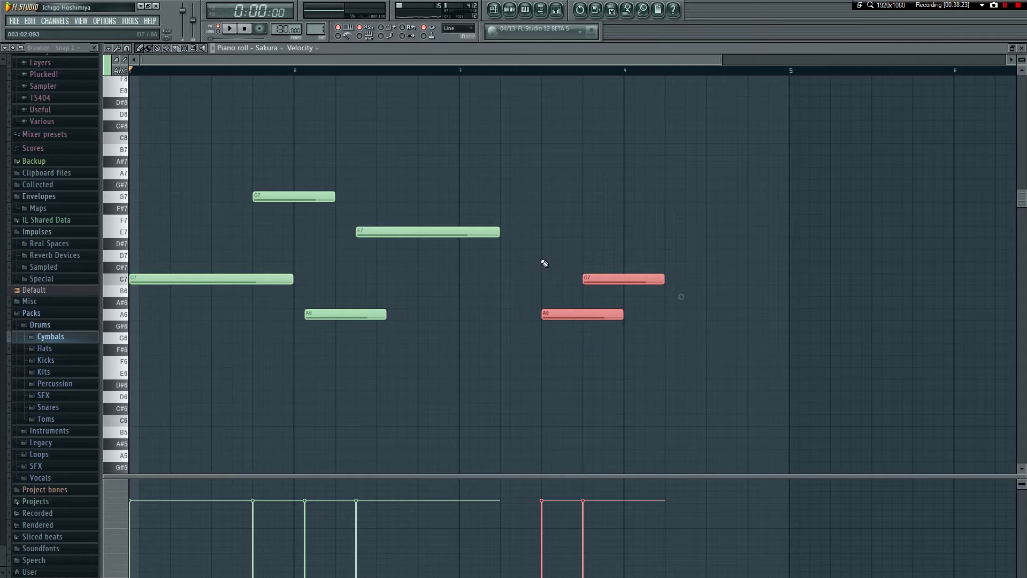
drag(577, 314, 535, 314)
click(499, 257)
key(space)
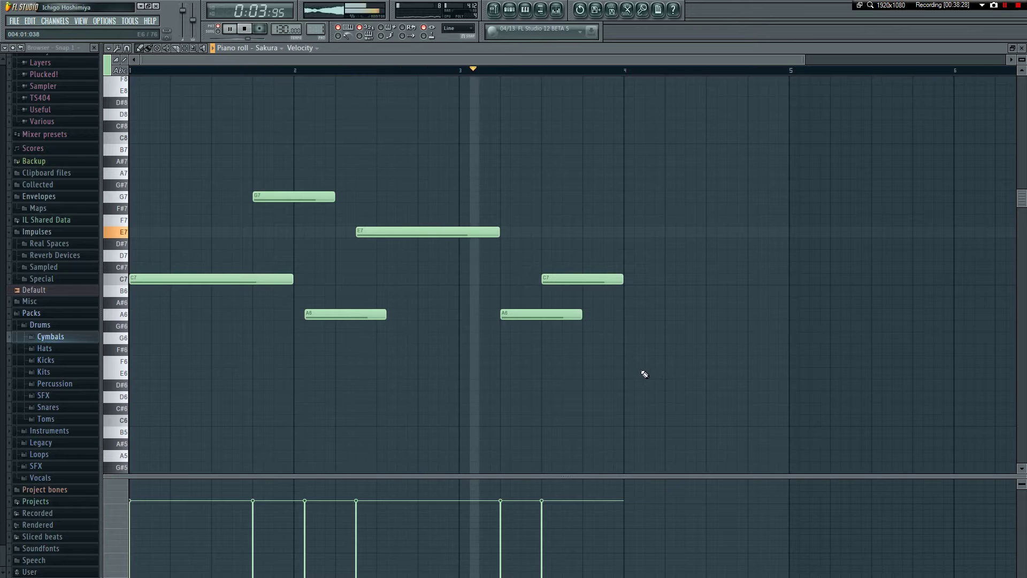
key(space)
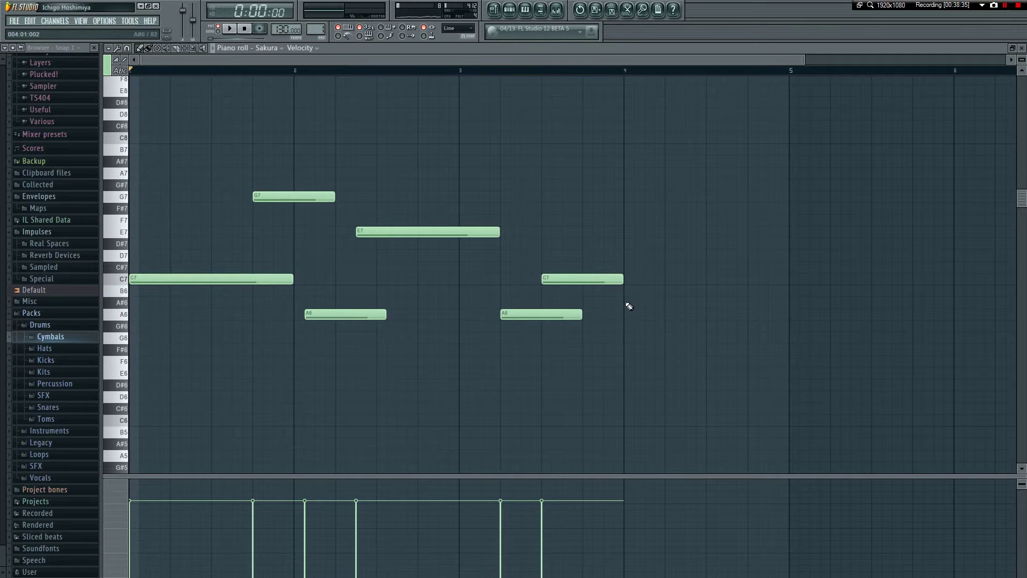
- Fill bar 4 with a two-beat A6 note followed by a two-beat G6 note, and extend the last C7 note to four beats
drag(630, 309, 640, 313)
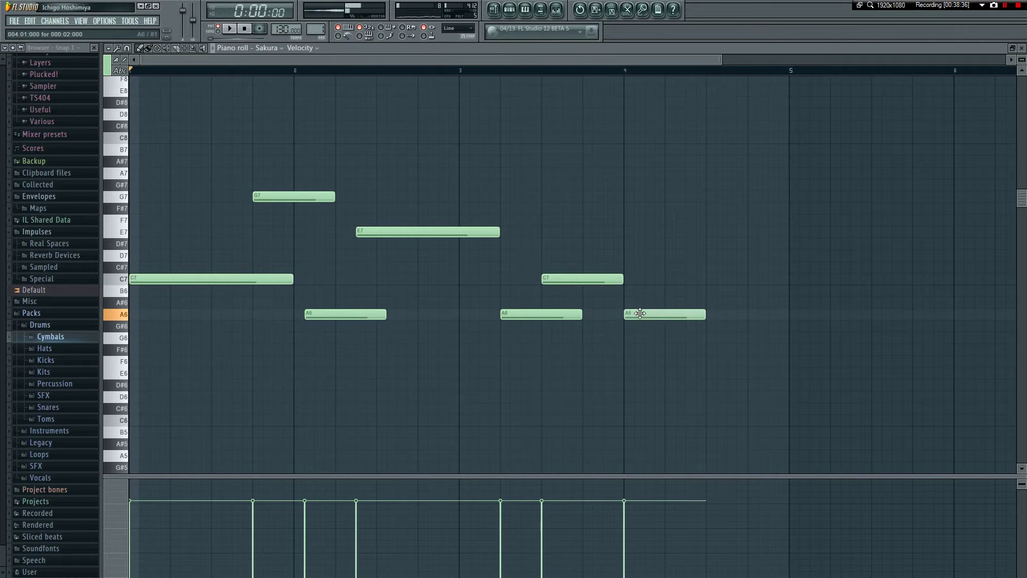
drag(624, 280, 705, 280)
click(718, 337)
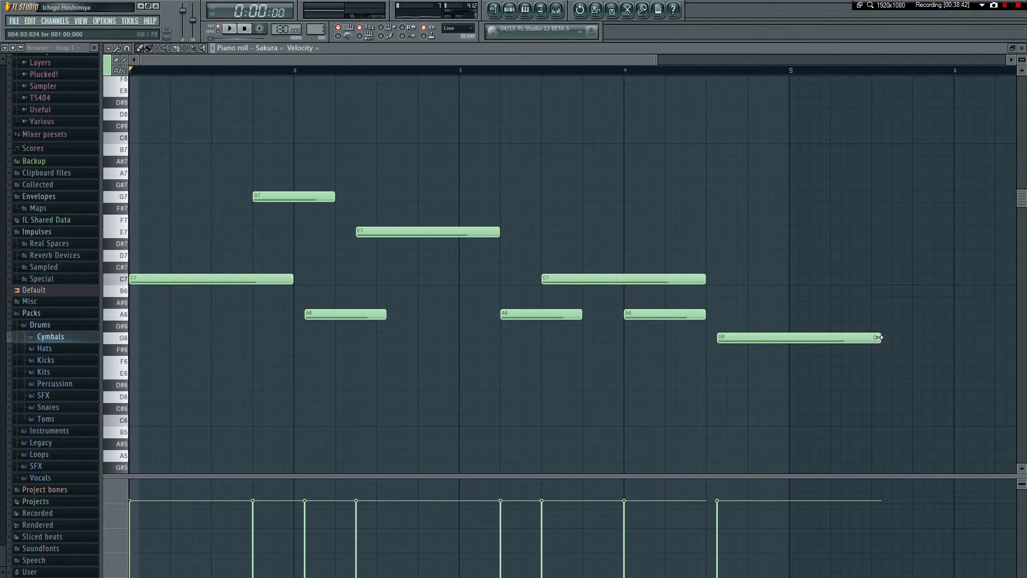
right_click(760, 340)
click(725, 339)
- Add a four-beat A6 note across bar 5, and extend the last C7 note to the end of that bar
mouse_move(797, 326)
mouse_down()
mouse_move(806, 328)
mouse_move(798, 316)
mouse_up()
drag(871, 315, 927, 319)
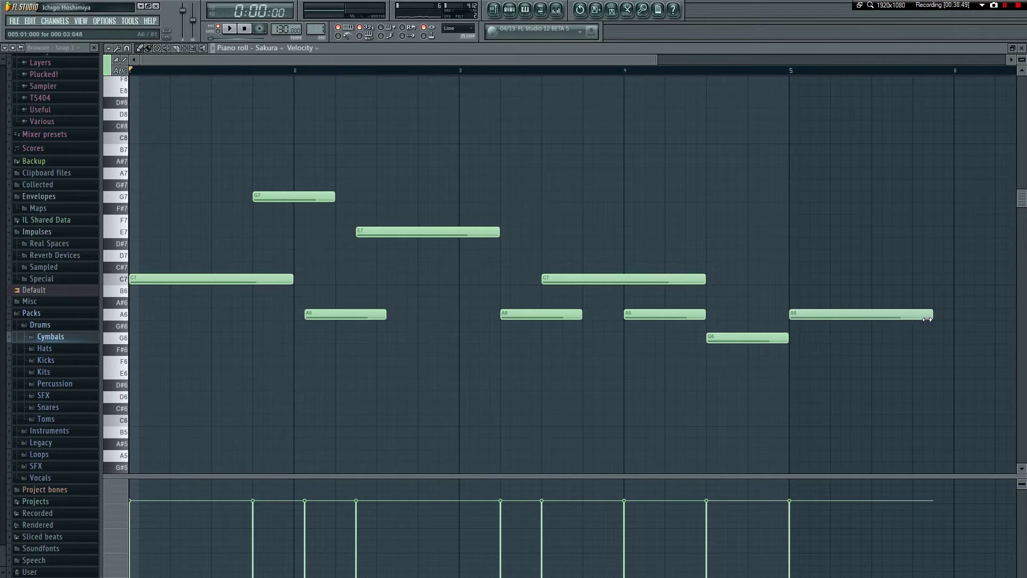
drag(711, 283, 943, 292)
click(946, 293)
right_click(950, 292)
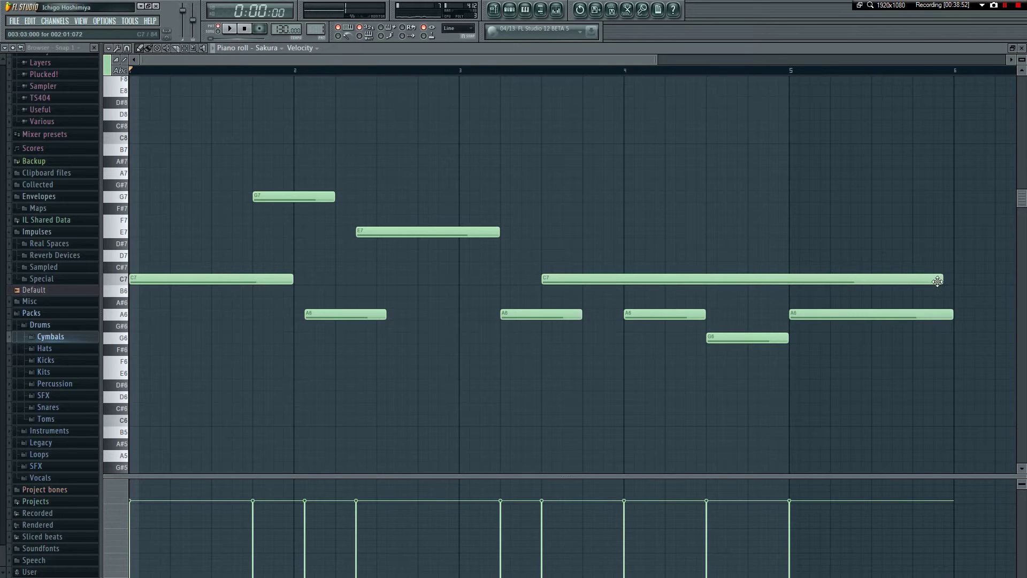
- Play the melody from the beginning, and replay its ending from bar 4
key(space)
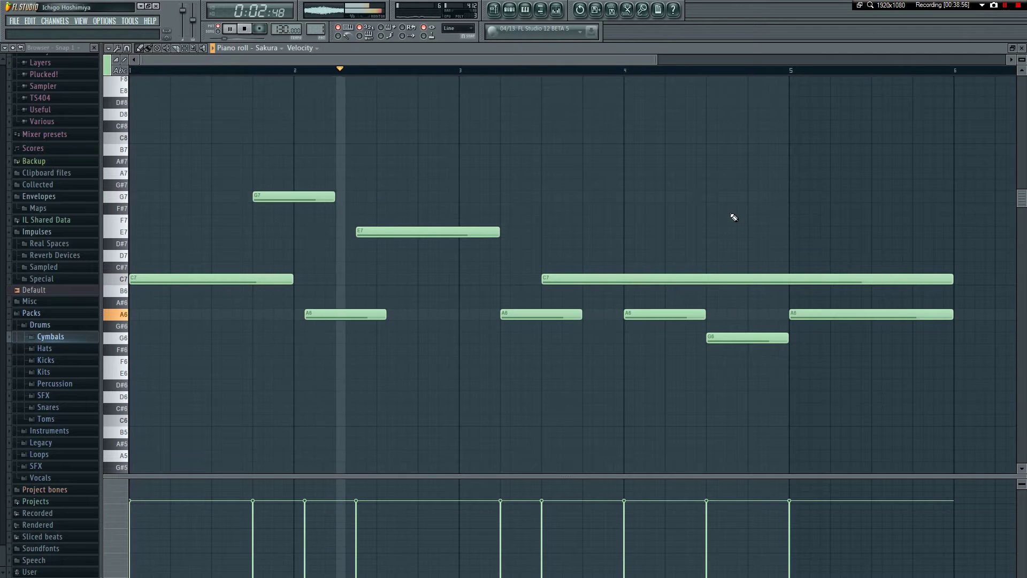
drag(434, 57, 526, 115)
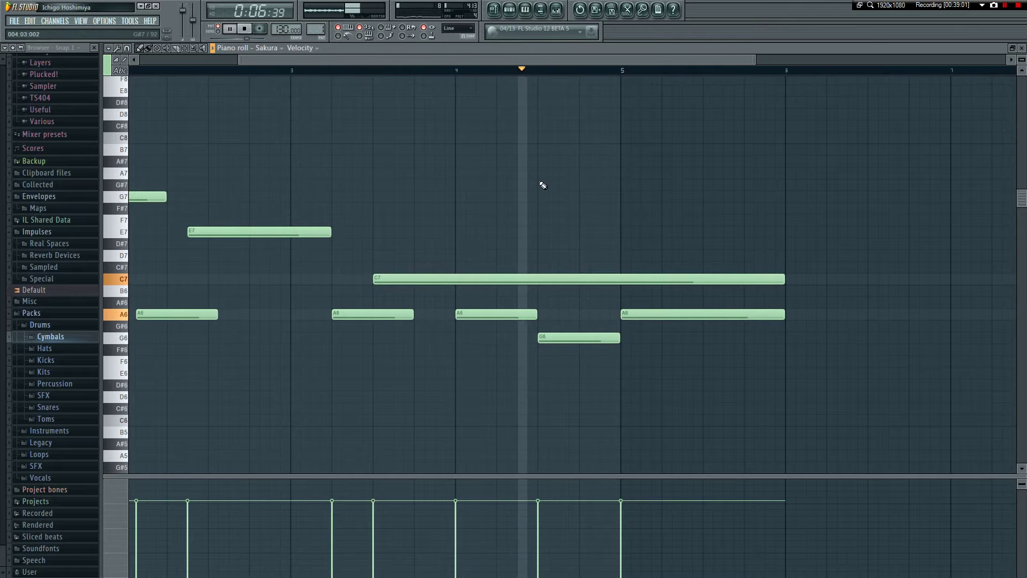
key(space)
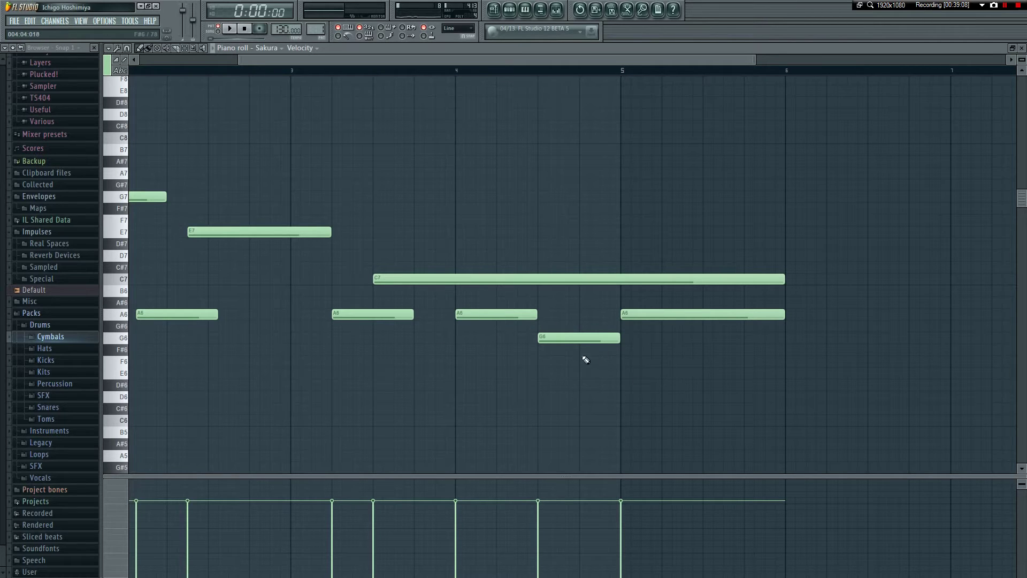
click(458, 71)
key(space)
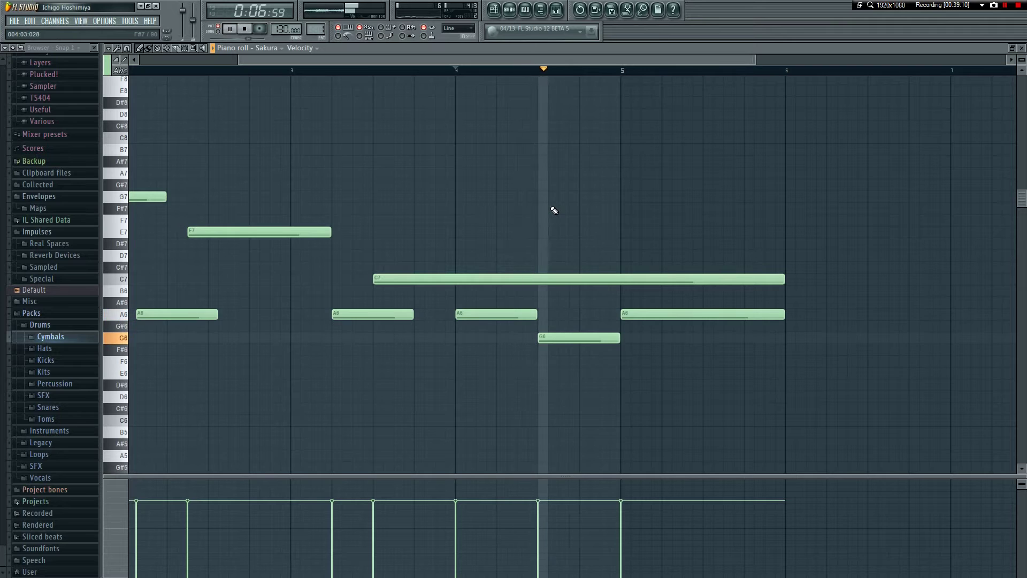
key(space)
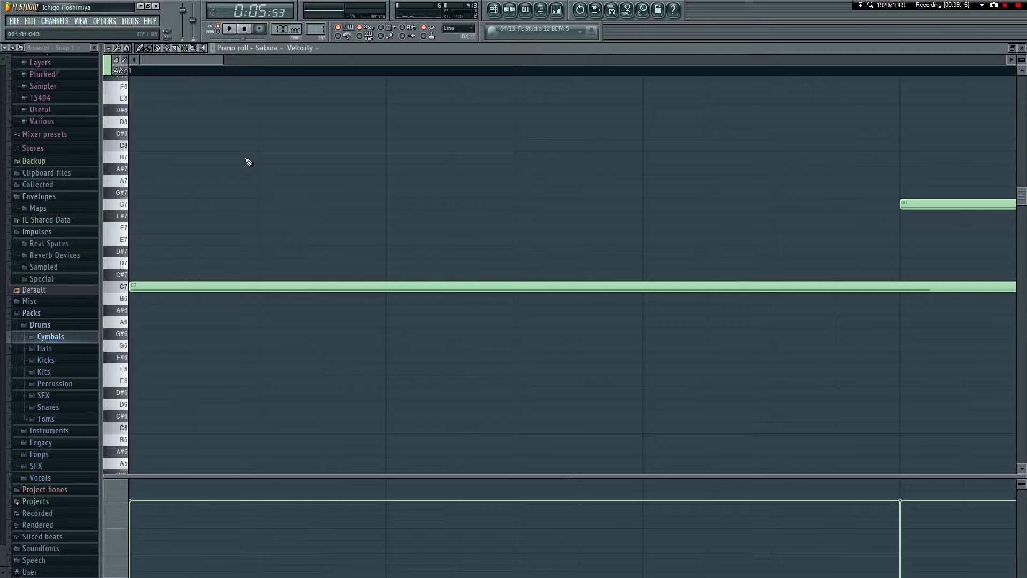
- Select and copy all notes of the Sakura melody, and close the piano roll
key(ctrl+a)
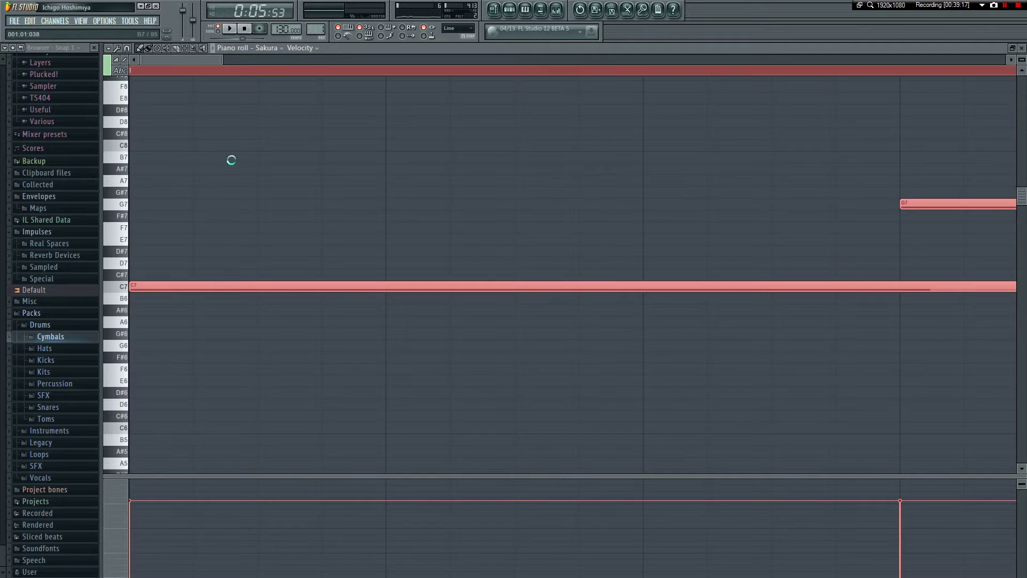
key(ctrl+shift+s)
key(Escape)
key(F7)
- Insert an Ogun channel beside the Sakura channel and load its Bellish preset
right_click(156, 118)
right_click(155, 119)
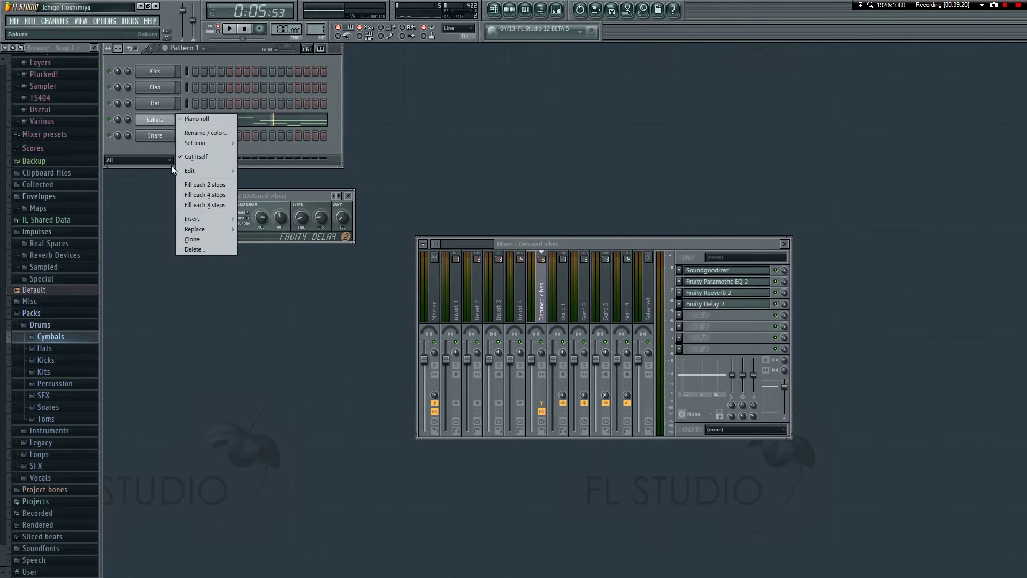
mouse_move(209, 216)
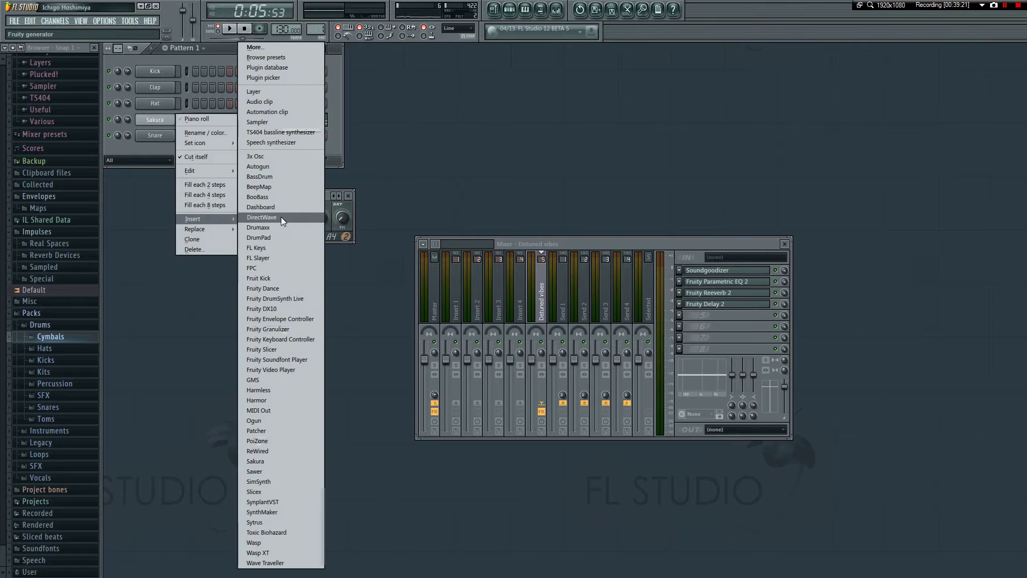
click(265, 421)
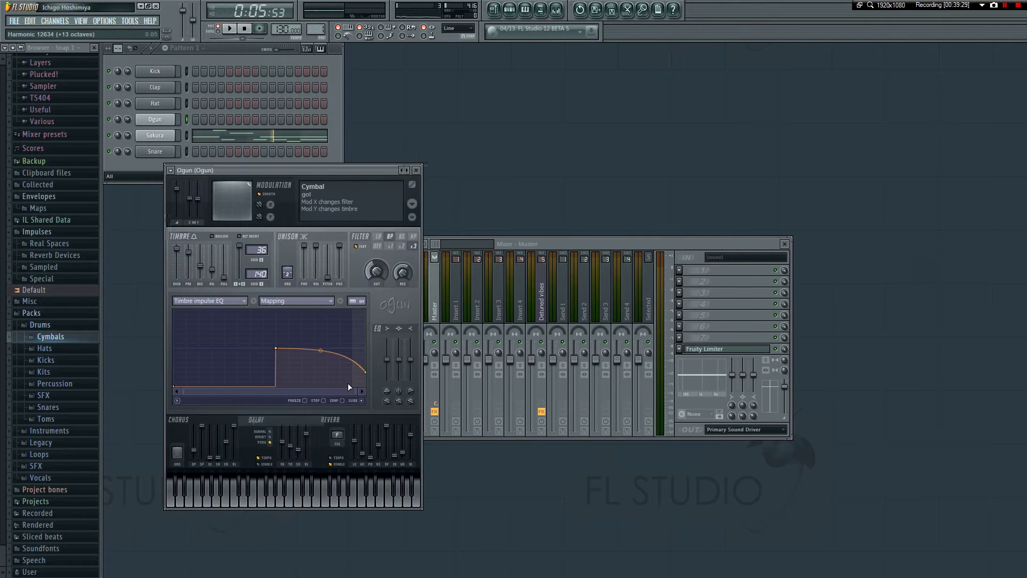
click(171, 170)
mouse_move(214, 198)
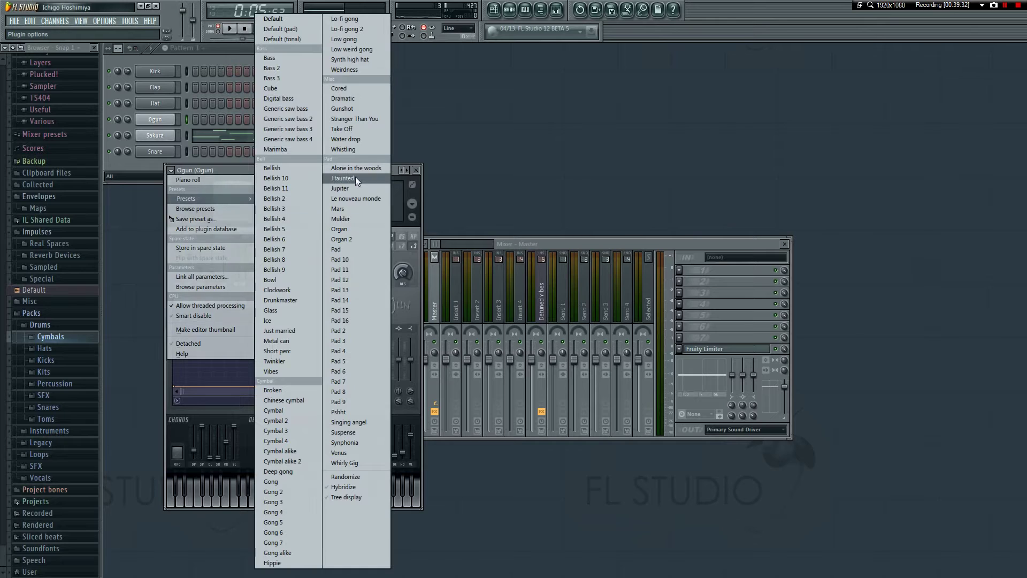
click(282, 169)
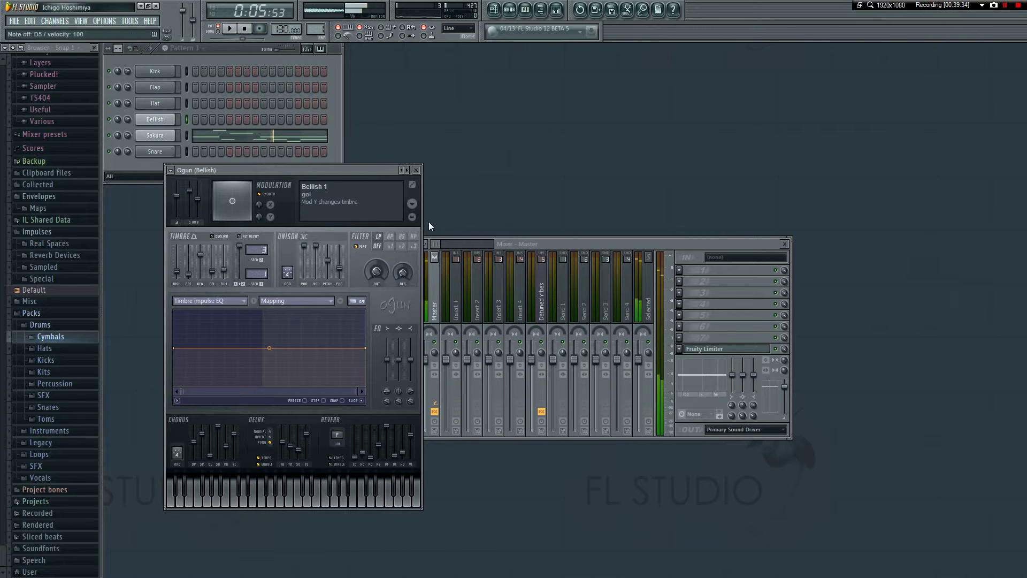
- Audition the following Ogun bell presets, stop at Bellish 3, and close the synth window
click(406, 170)
drag(392, 171, 537, 299)
click(551, 298)
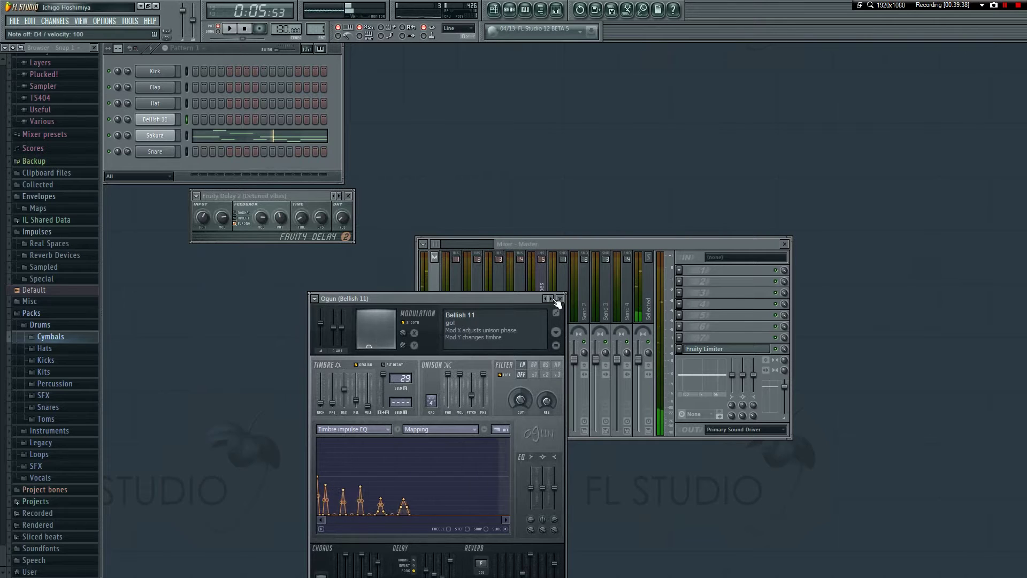
click(551, 298)
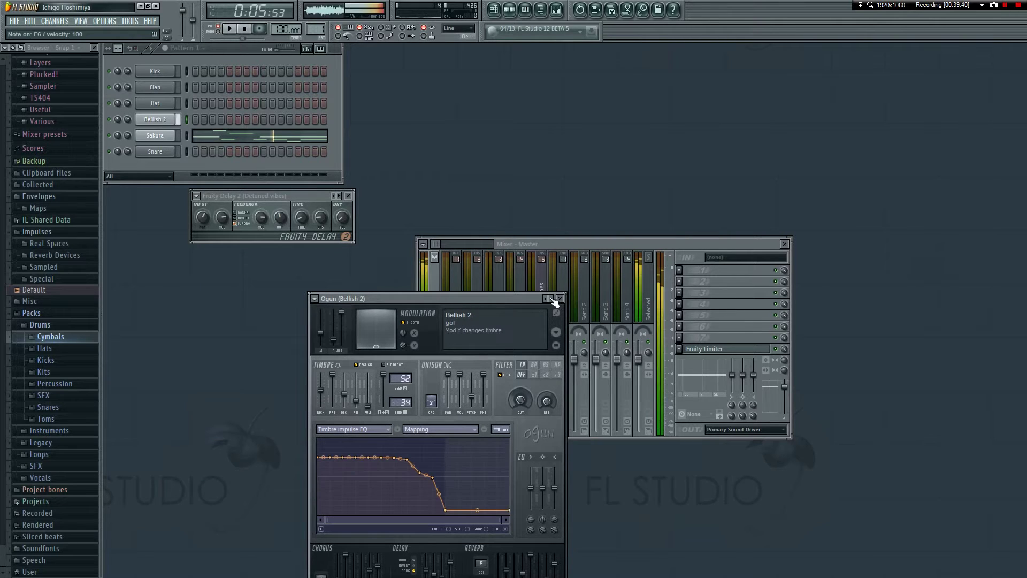
click(551, 298)
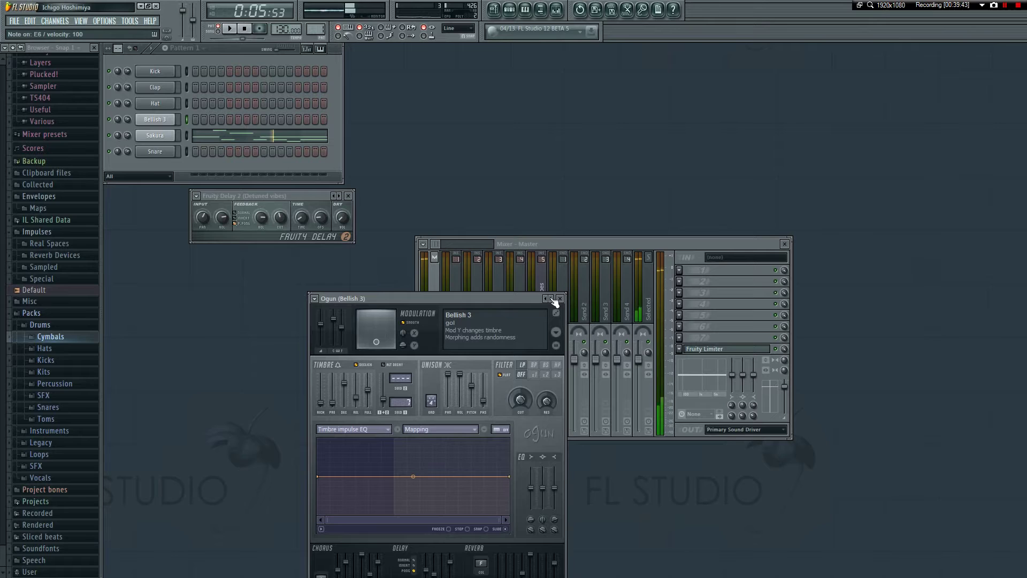
click(560, 298)
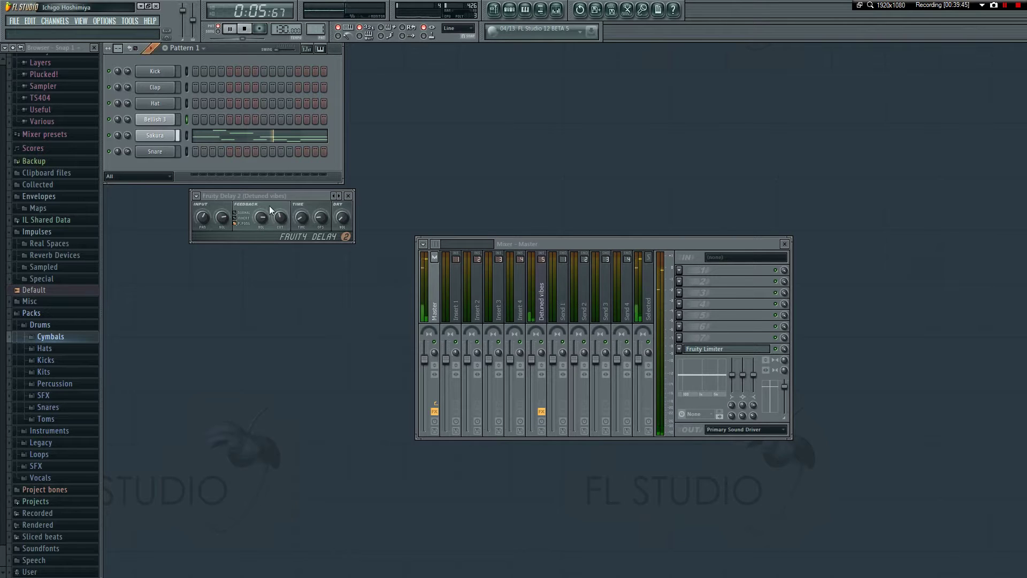
- Paste the copied Sakura melody into the Bellish 3 channel's piano roll
click(158, 119)
right_click(170, 119)
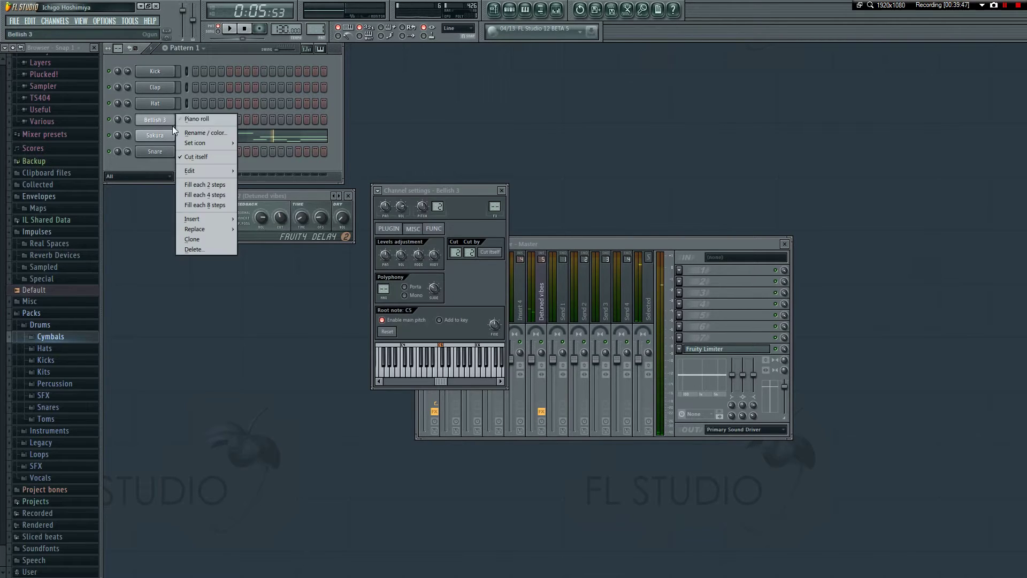
click(208, 120)
key(F7)
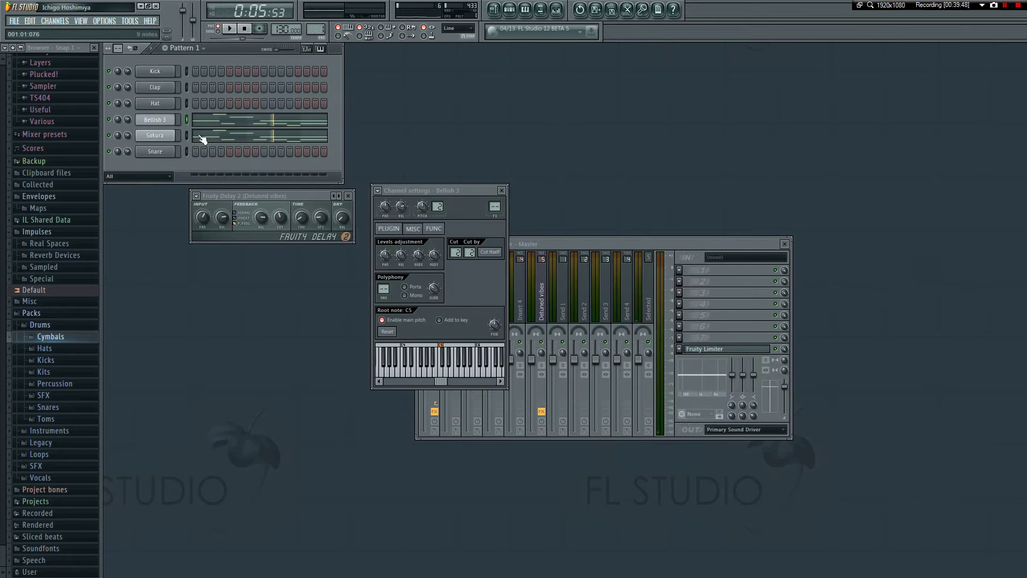
- Check the Bellish 3 channel settings and play the pattern with both synths
click(156, 120)
click(155, 120)
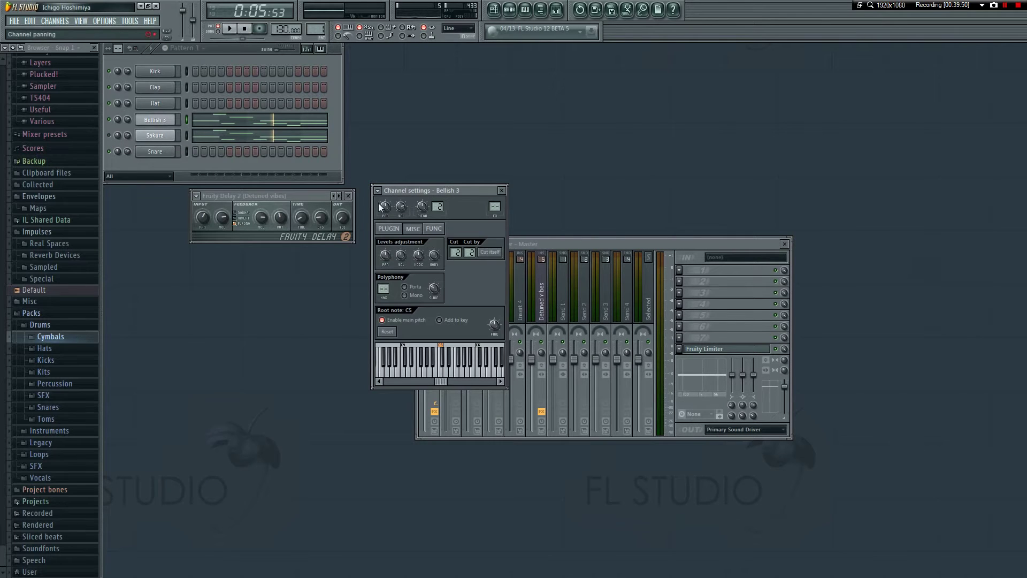
click(388, 229)
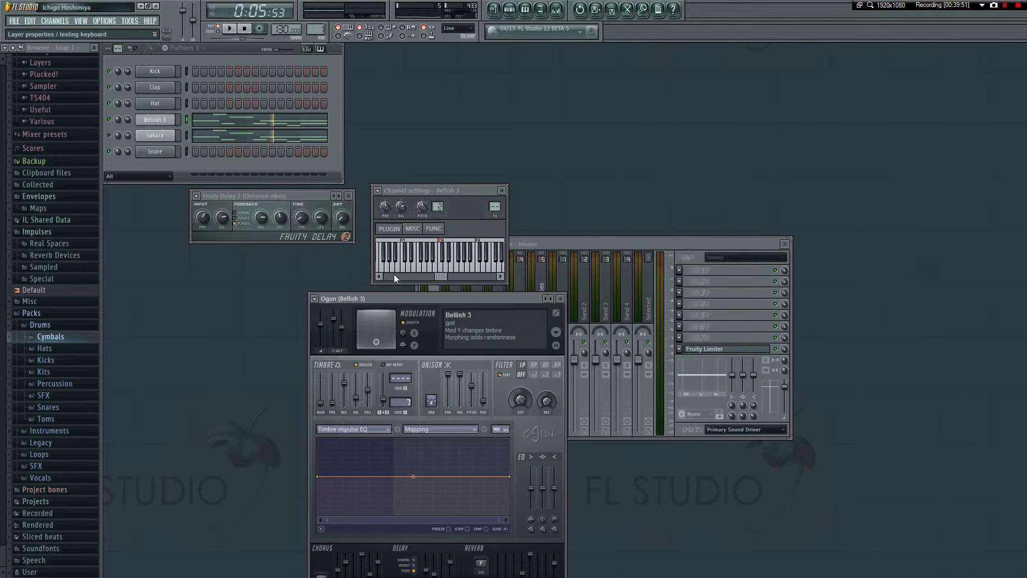
click(413, 230)
click(388, 228)
key(space)
key(space)
key(space)
key(space)
click(415, 244)
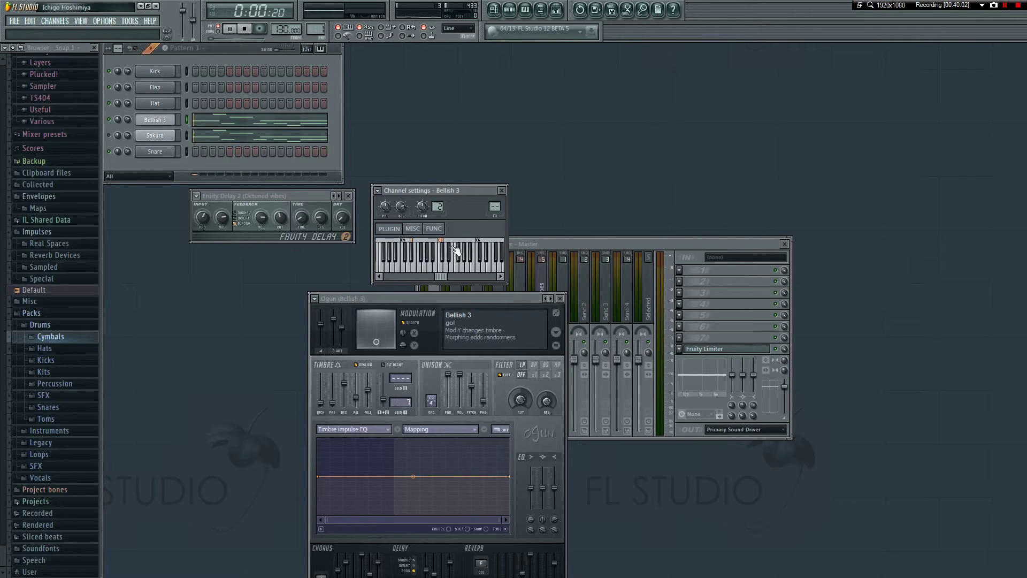
- Delete the Bellish 3 channel and confirm the deletion
right_click(173, 119)
click(201, 249)
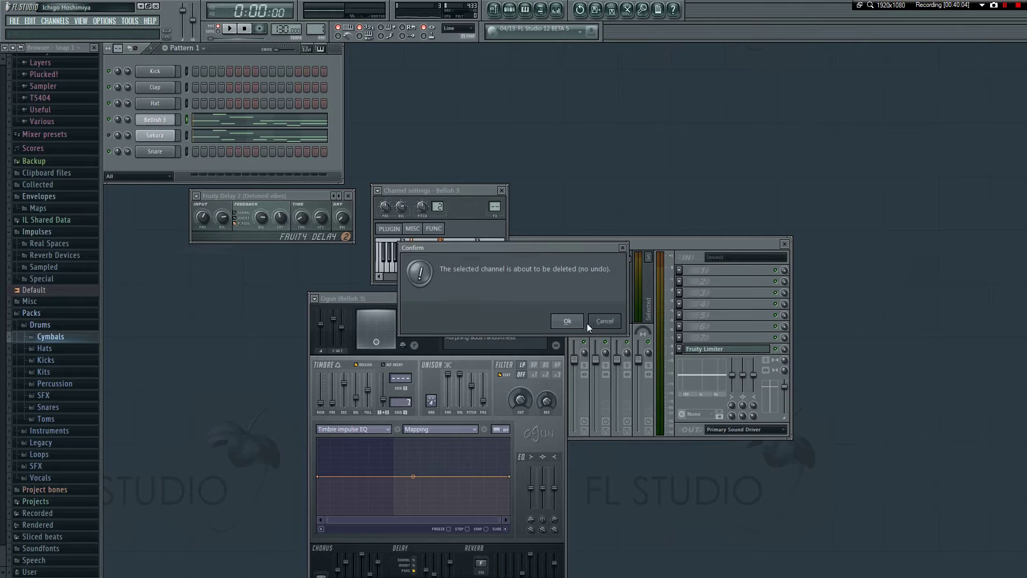
click(577, 320)
- Add an Ogun channel to the pattern and load the Bellish preset
right_click(164, 121)
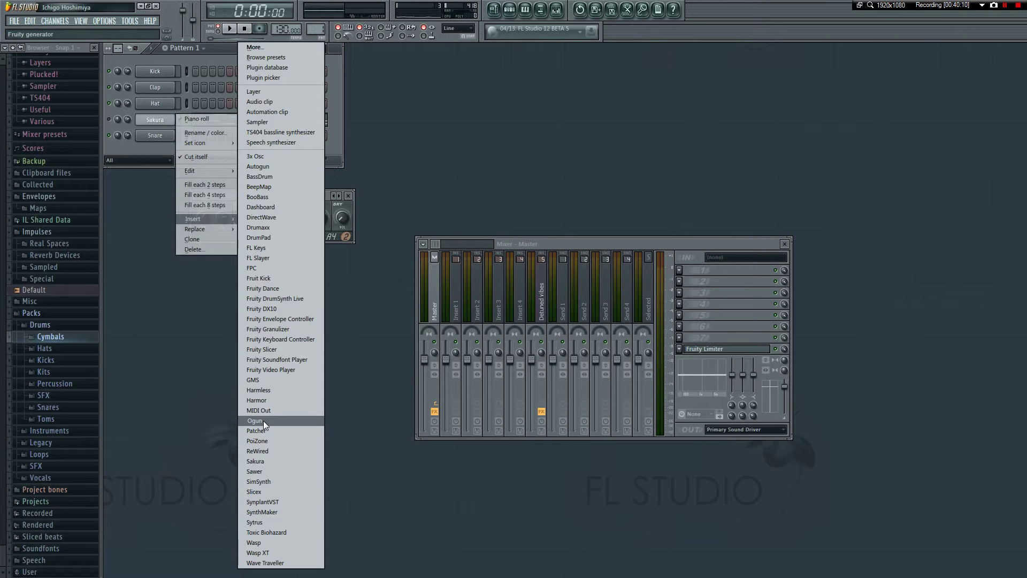
click(263, 421)
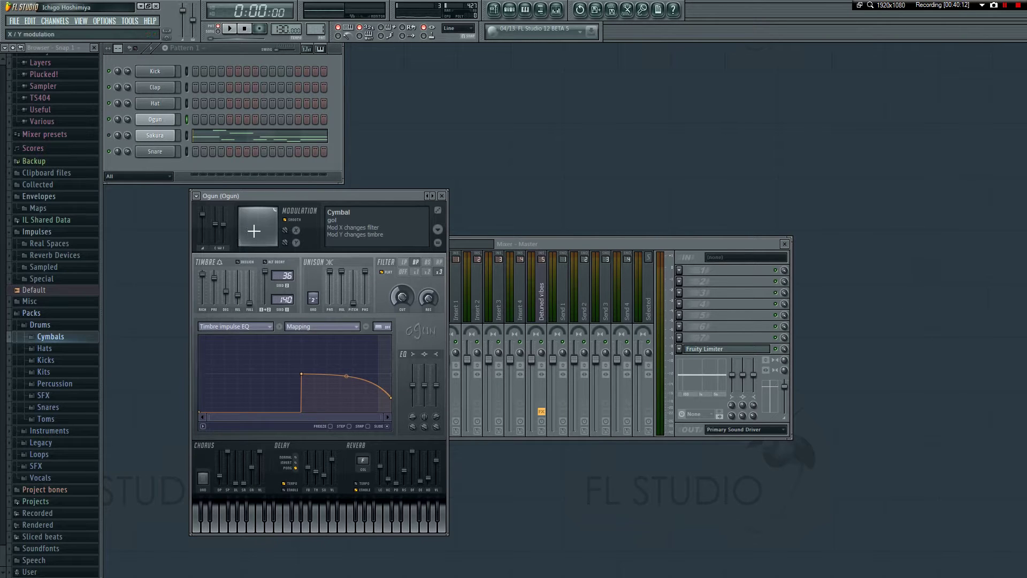
click(225, 196)
mouse_move(224, 226)
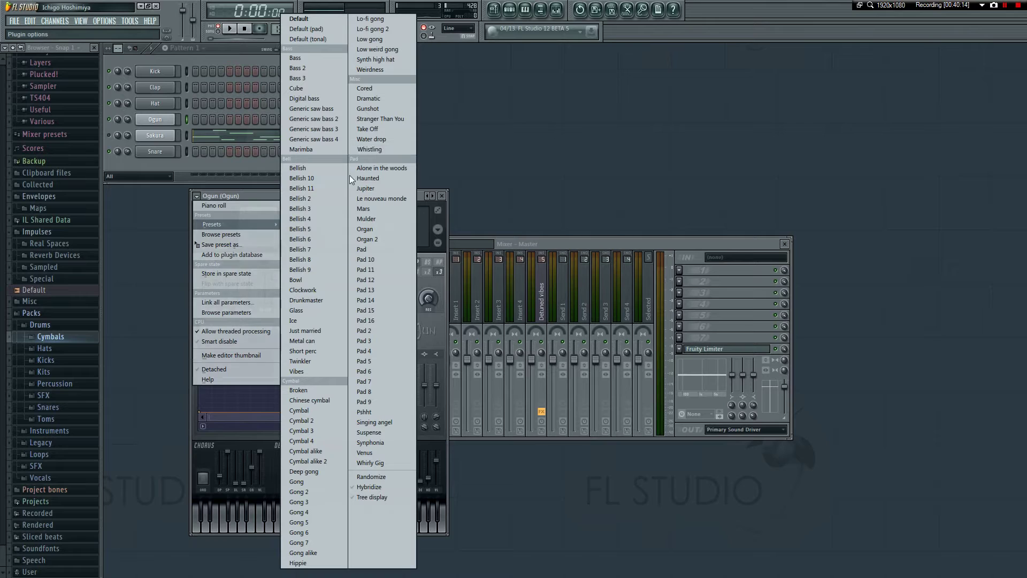
click(308, 176)
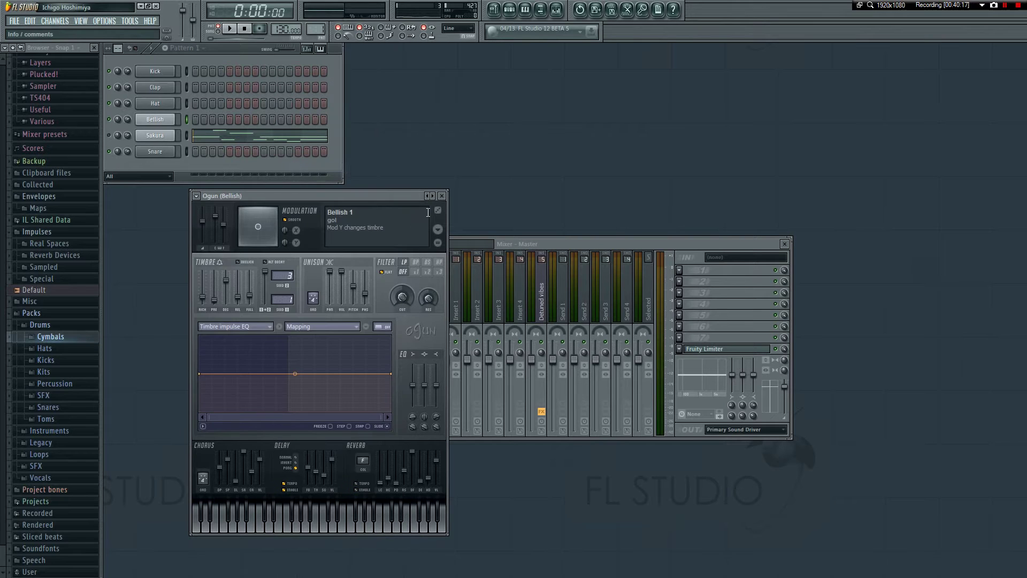
- Advance the Ogun preset to Bellish 3 and close the synth window
click(433, 196)
click(432, 196)
click(434, 196)
click(434, 197)
click(435, 196)
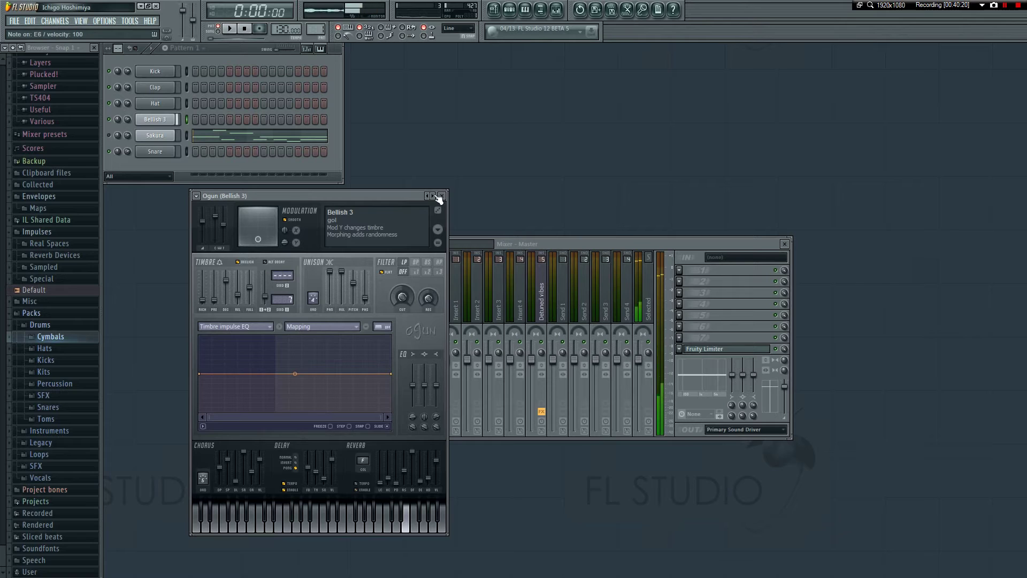
click(442, 196)
- Paste the copied melody into the Bellish 3 piano roll and play the layered pattern
right_click(164, 123)
click(212, 120)
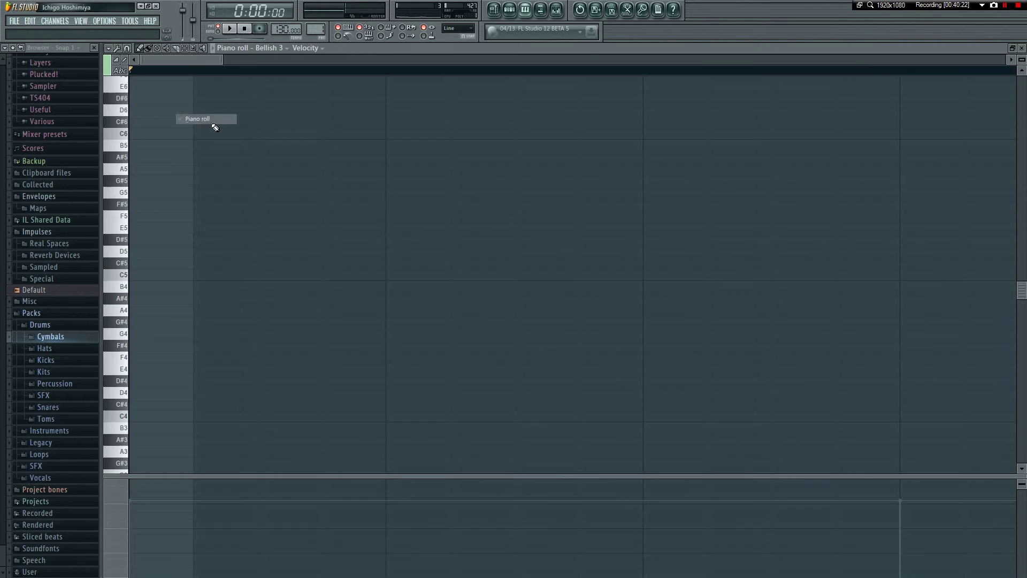
key(F7)
key(space)
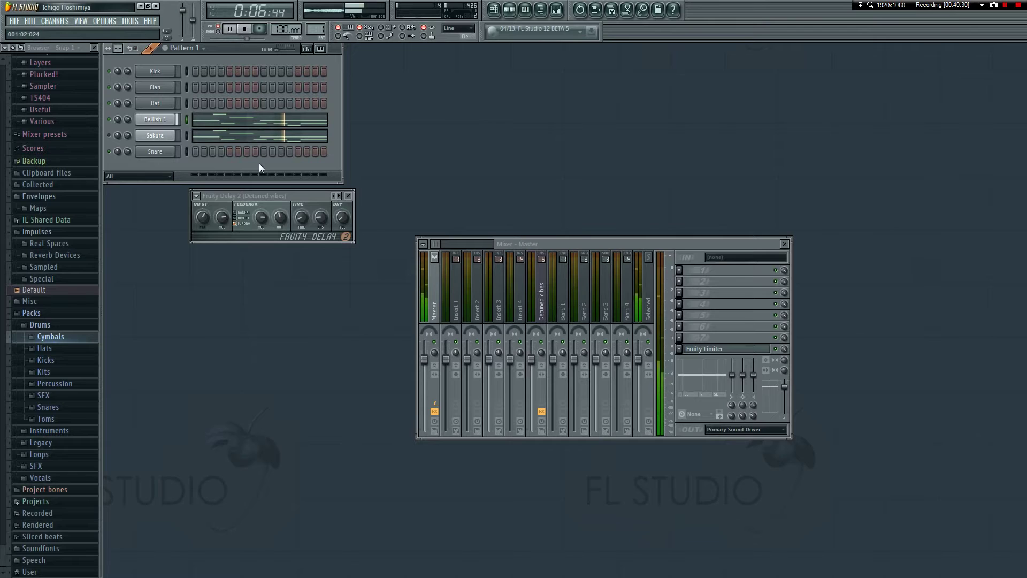
key(space)
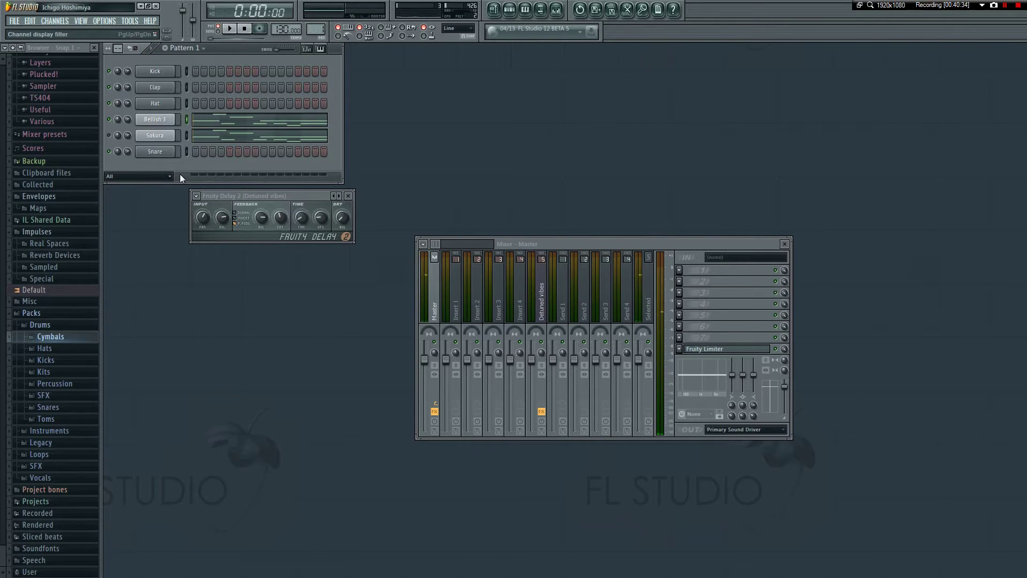
- Open the Bellish 3 channel settings and route the channel to a free mixer track
click(156, 120)
click(158, 120)
click(156, 119)
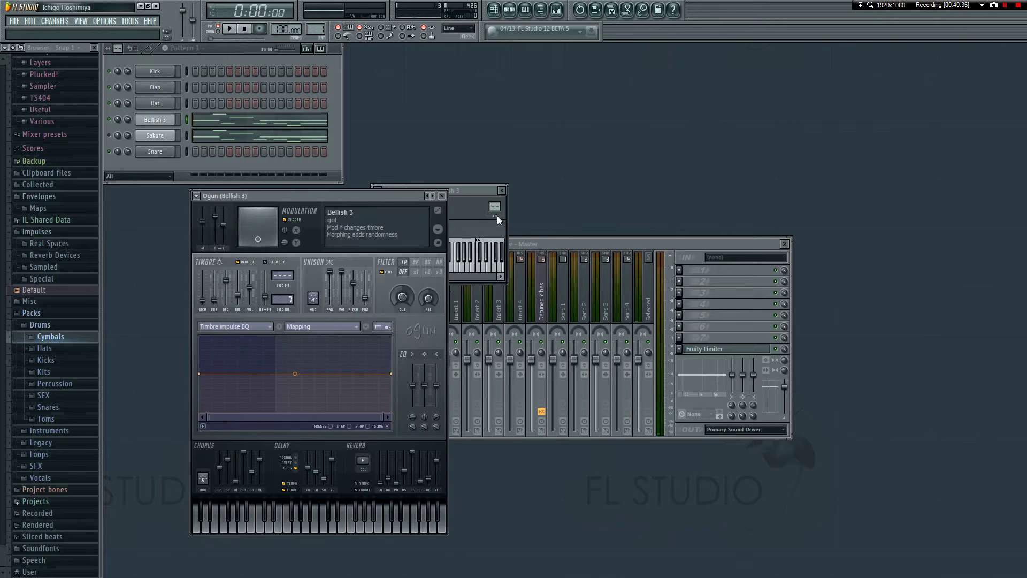
right_click(393, 230)
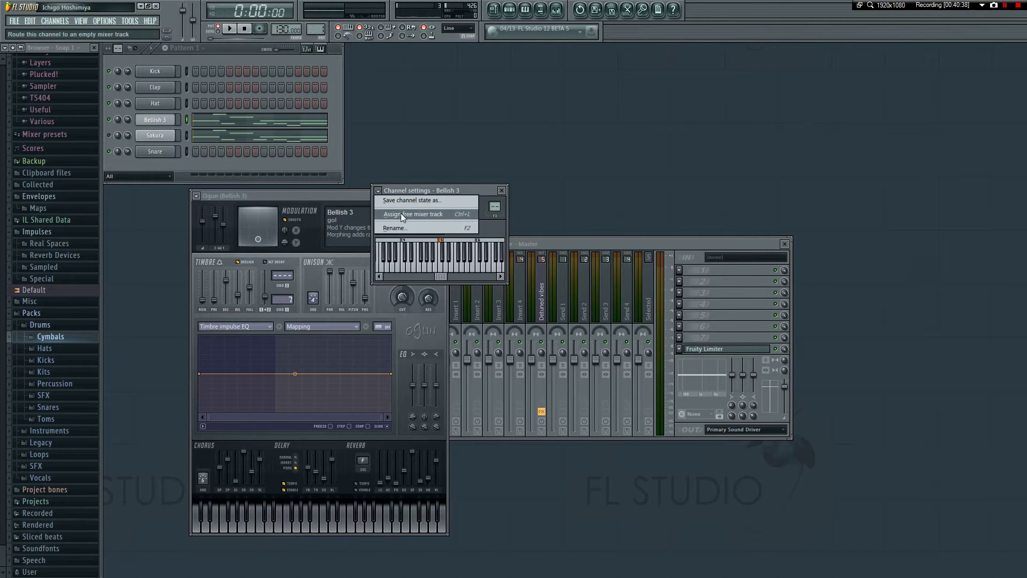
click(400, 213)
click(711, 270)
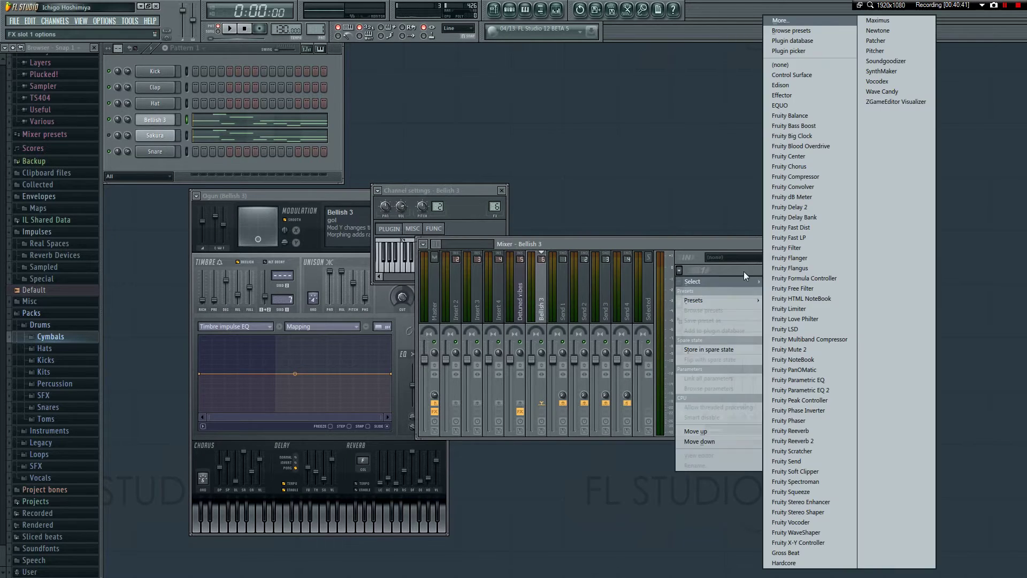
click(891, 69)
click(536, 119)
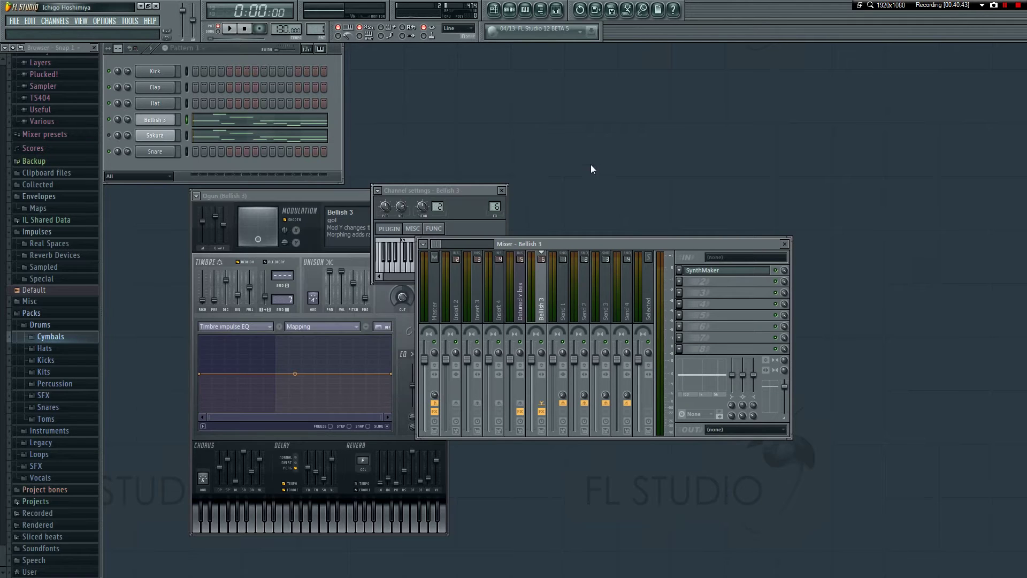
- Load Soundgoodizer in the first effect slot and Fruity Parametric EQ 2 in the second on the Bellish 3 mixer track
click(678, 272)
mouse_move(711, 280)
click(881, 61)
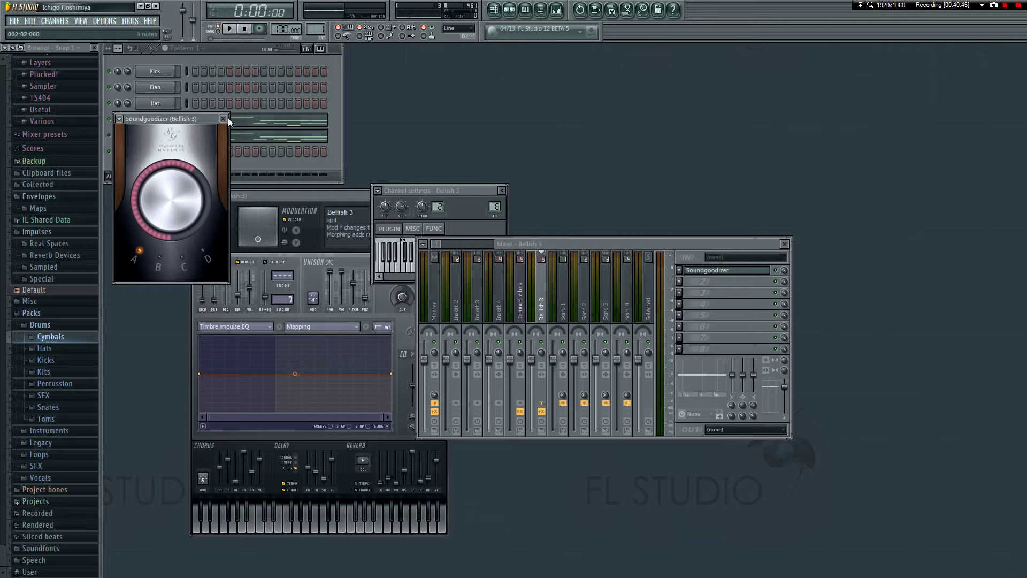
click(678, 281)
mouse_move(712, 289)
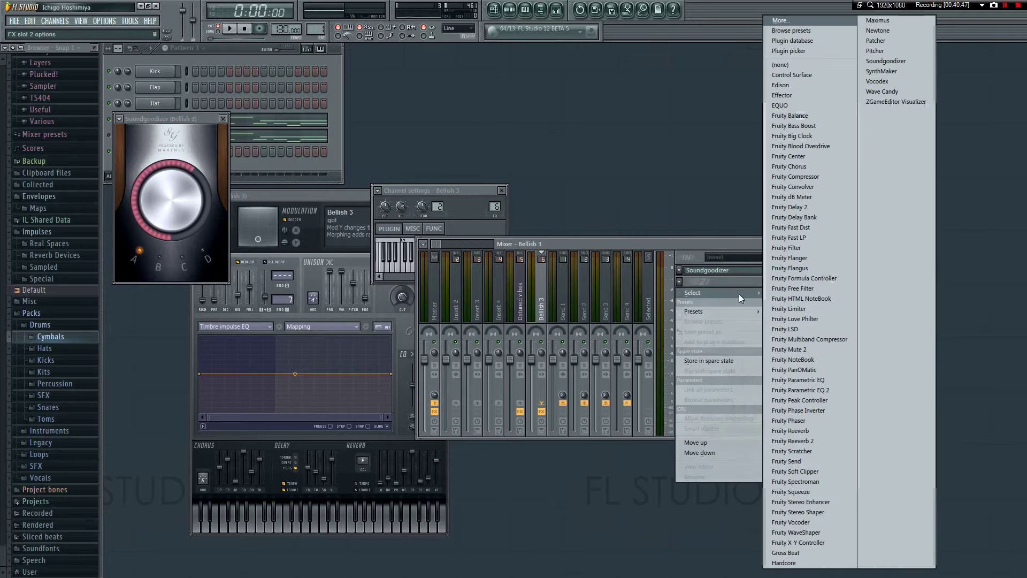
click(828, 390)
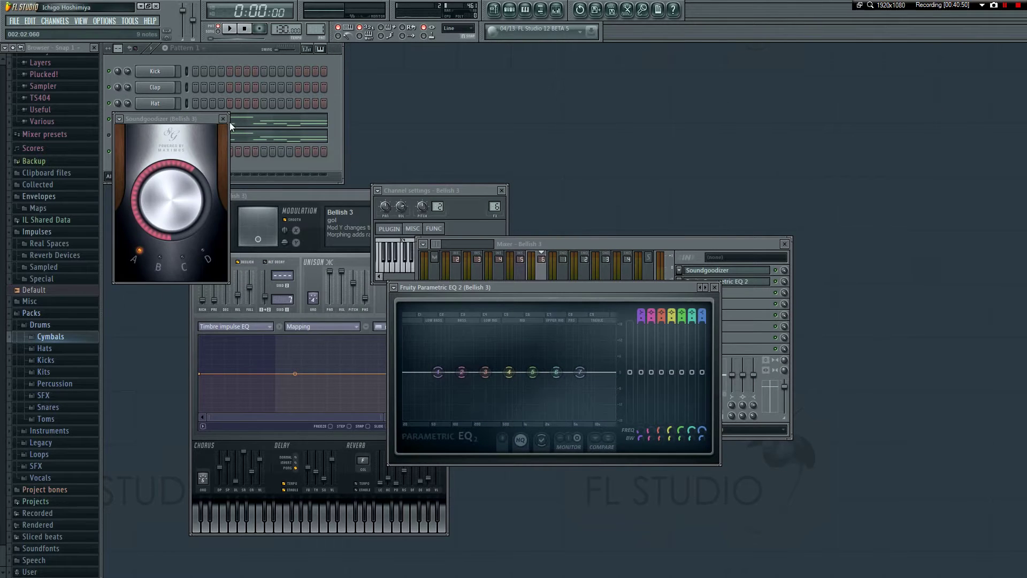
click(223, 119)
drag(536, 294, 507, 265)
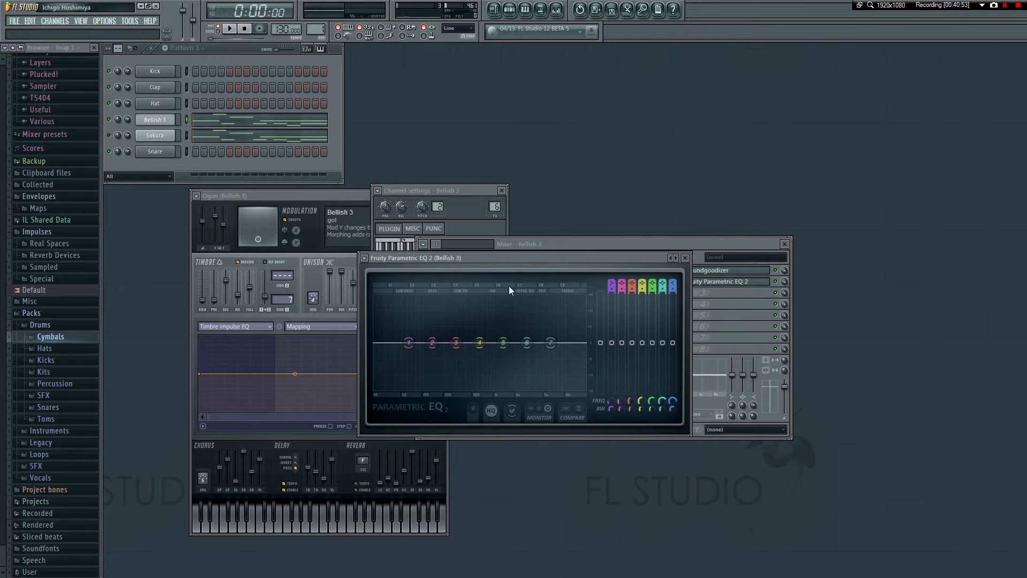
- Raise band 4 of the Bellish 3 equalizer and shift it slightly lower in frequency
click(157, 123)
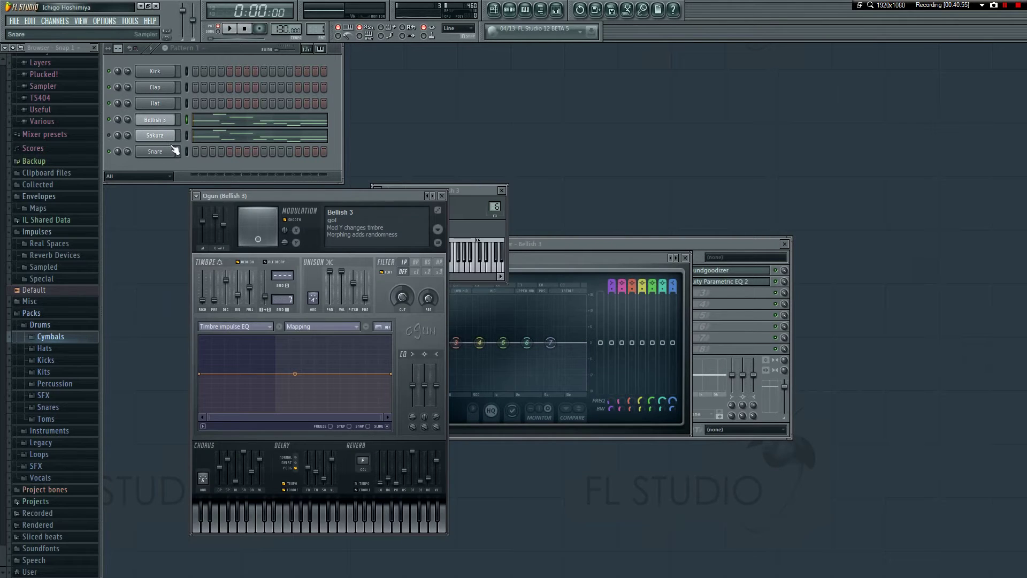
click(551, 274)
drag(479, 342, 459, 321)
- Open the Fruity Parametric EQ 2 on the Sakura channel's Detuned vibes mixer track to examine its curve
click(155, 136)
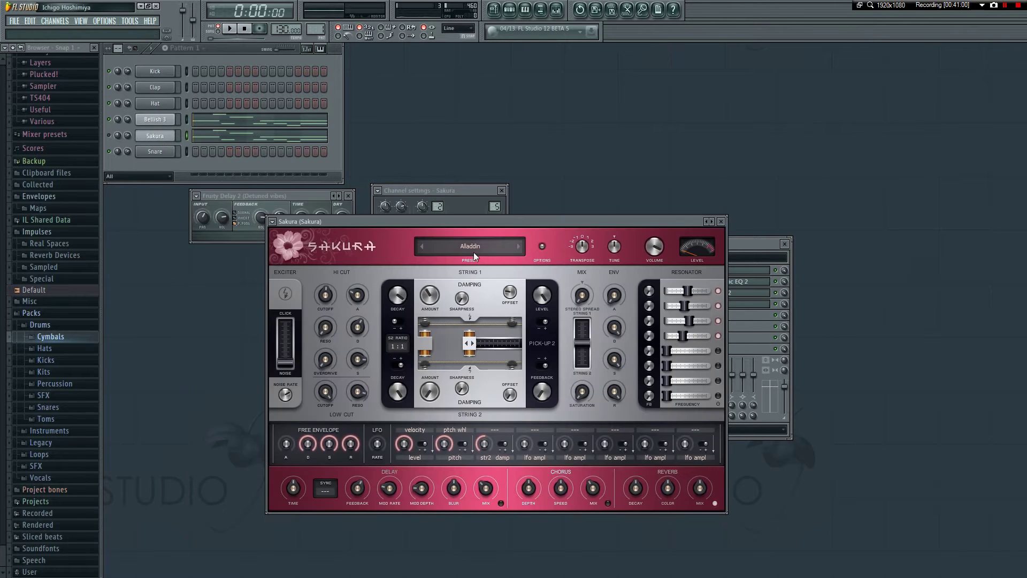
click(722, 222)
click(737, 287)
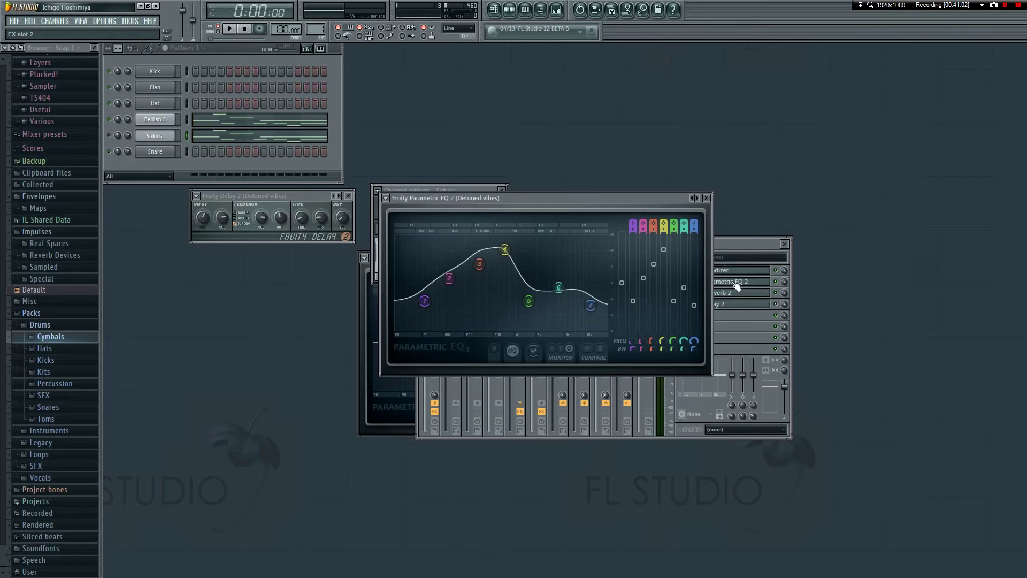
- Place the Detuned vibes and Bellish 3 Parametric EQ 2 windows side by side for comparison
drag(594, 208, 357, 239)
click(563, 244)
drag(525, 252, 612, 247)
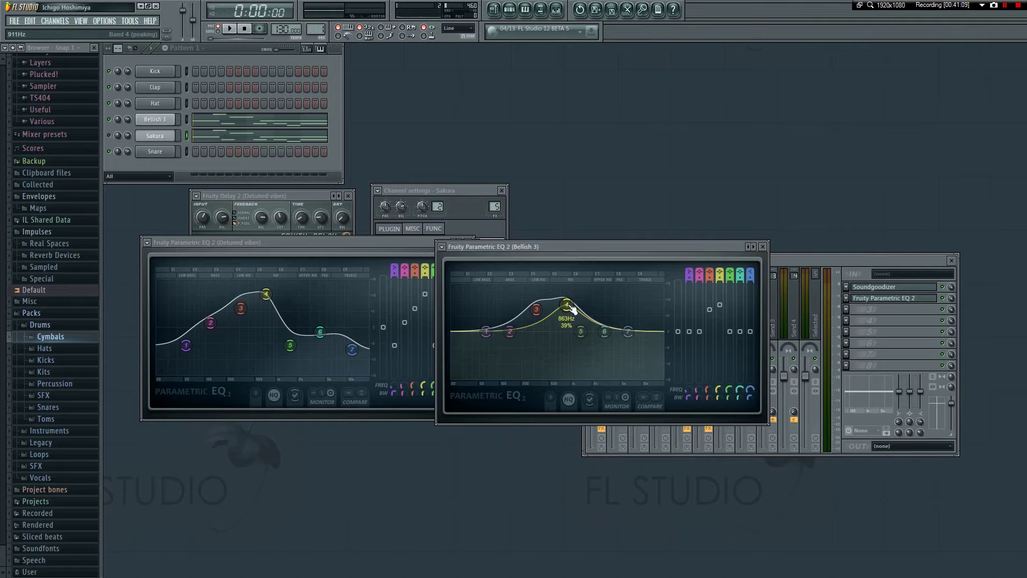
- Match the Bellish 3 equalizer to the Detuned vibes curve, raising bands 2 and 4 and lowering bands 1, 3, 5, 6 and 7
drag(568, 305, 563, 293)
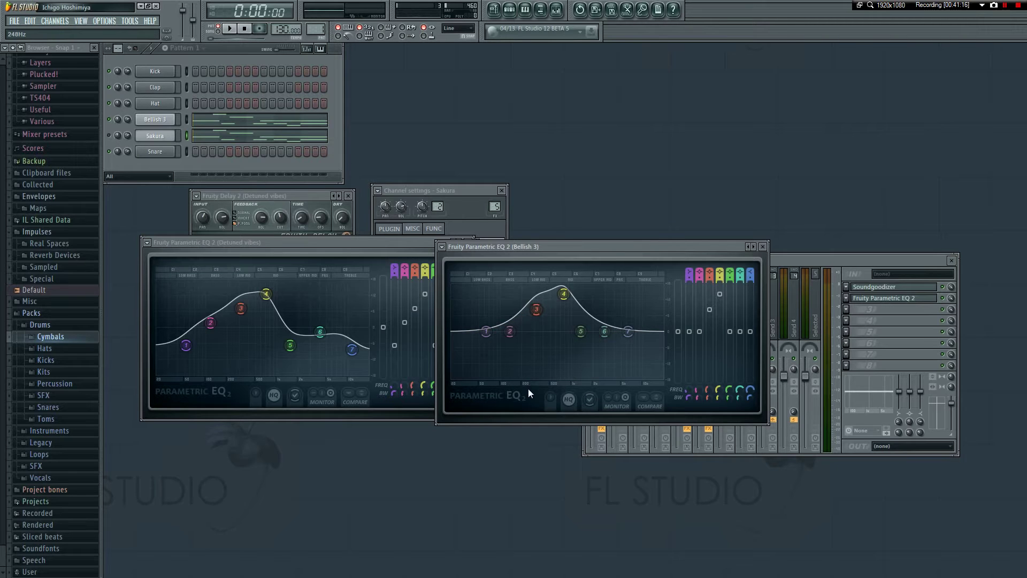
drag(540, 335, 541, 340)
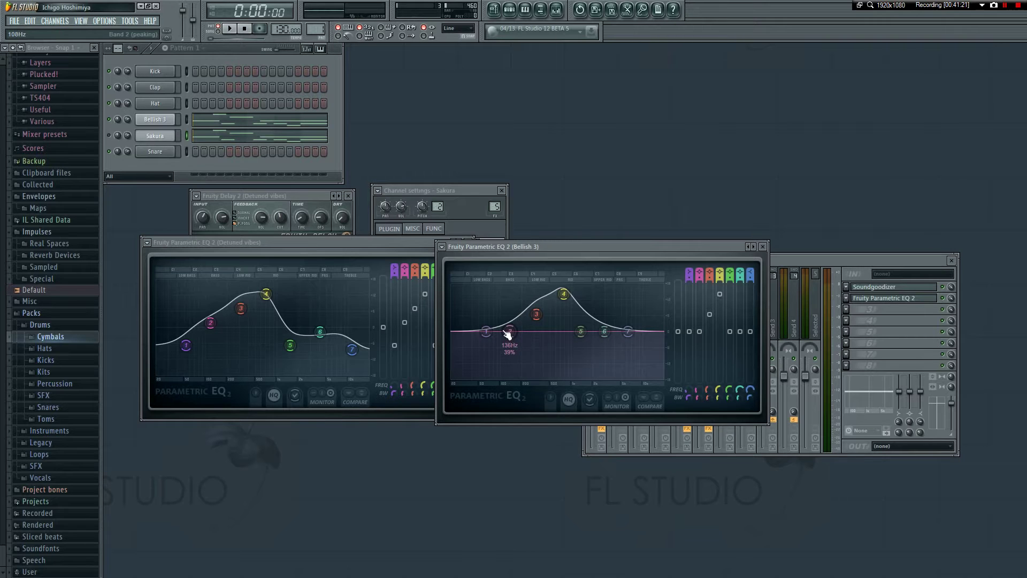
drag(510, 331, 510, 326)
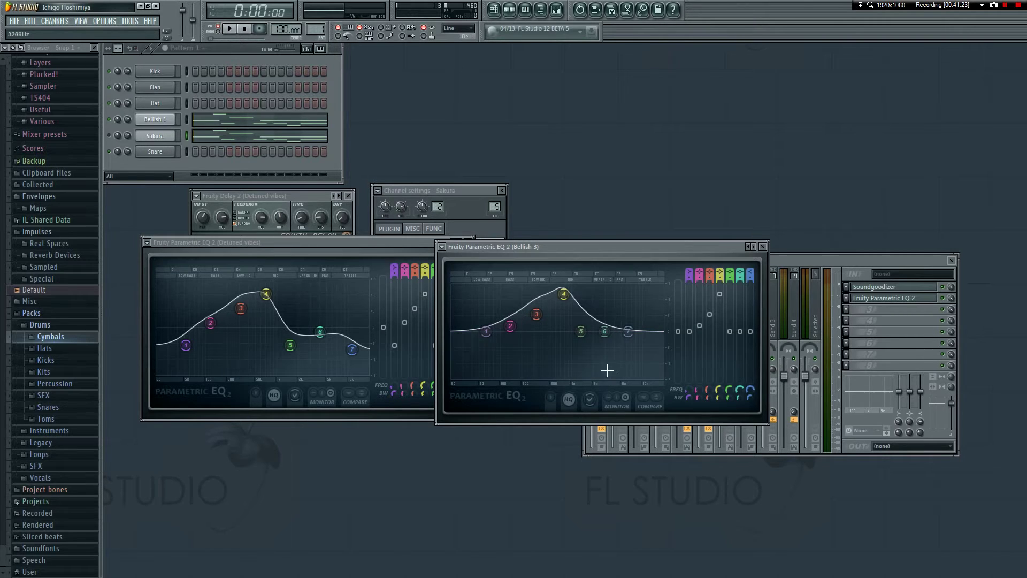
drag(580, 331, 644, 354)
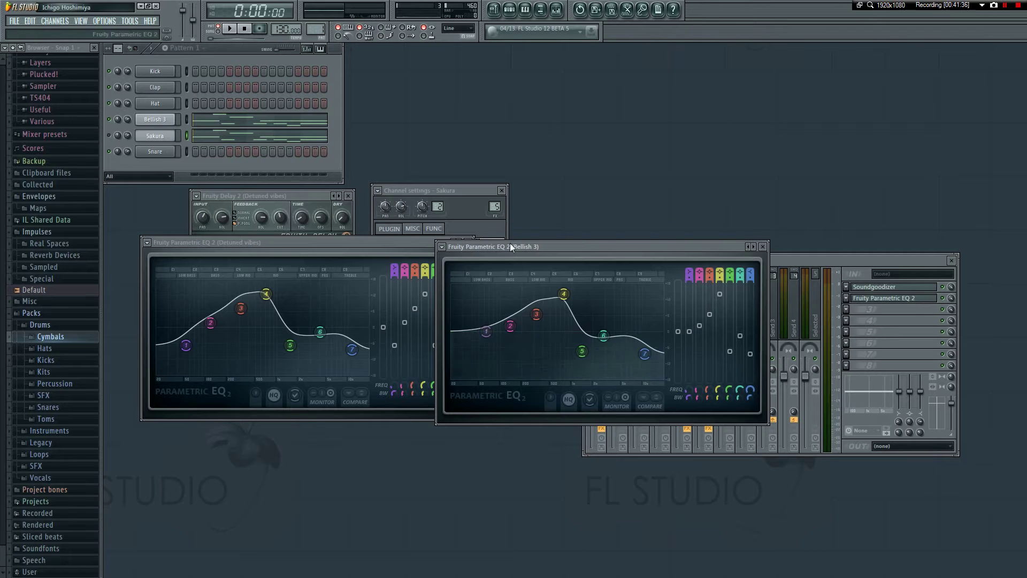
drag(486, 332, 480, 352)
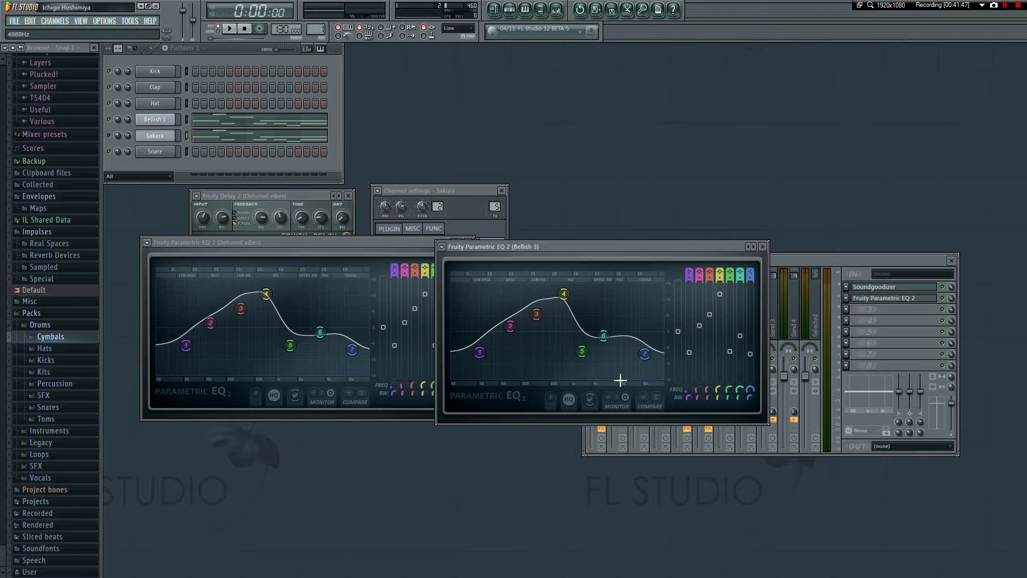
key(space)
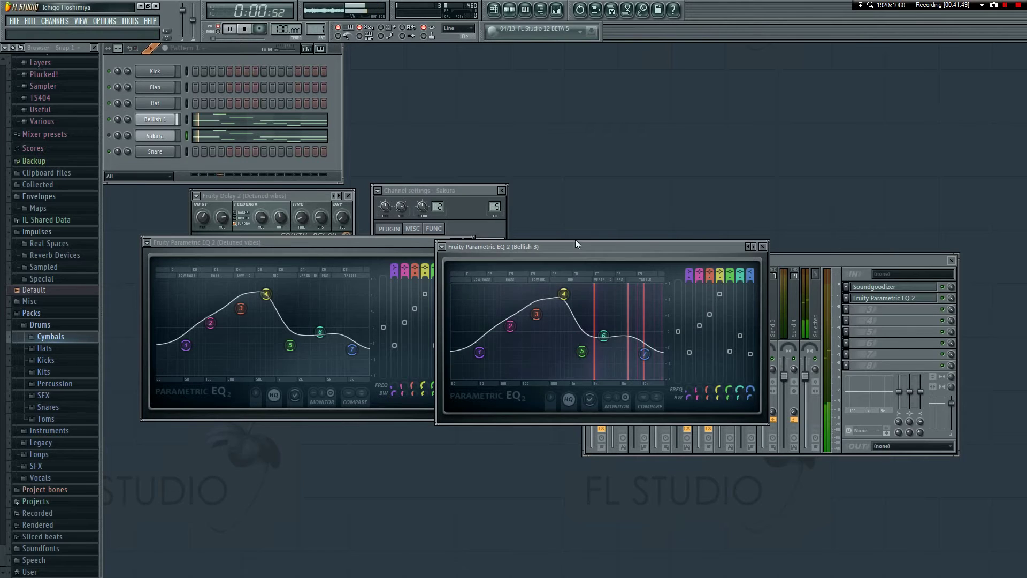
key(space)
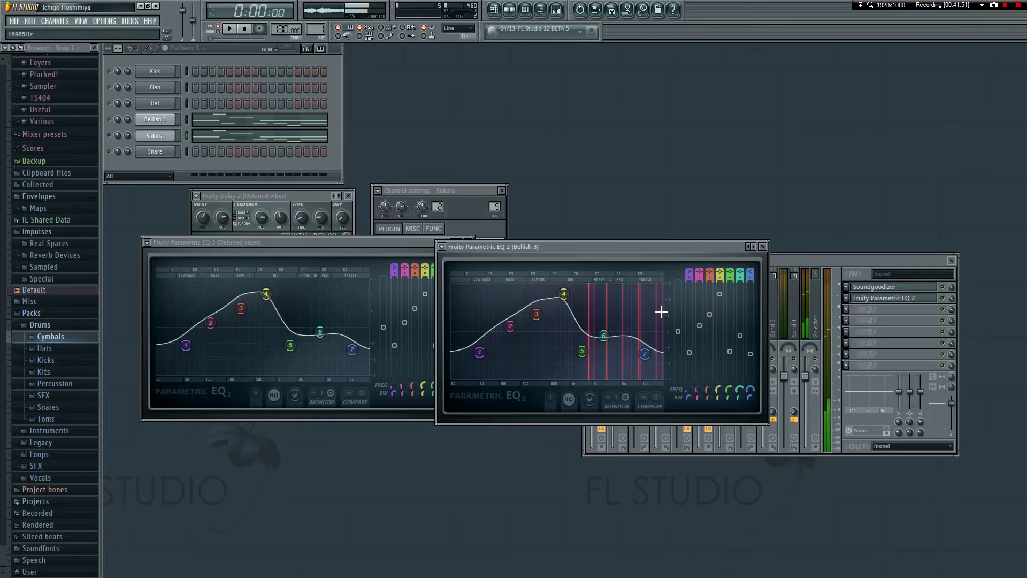
- Bring up the miscellaneous settings of the Bellish 3 channel and play the pattern
click(419, 230)
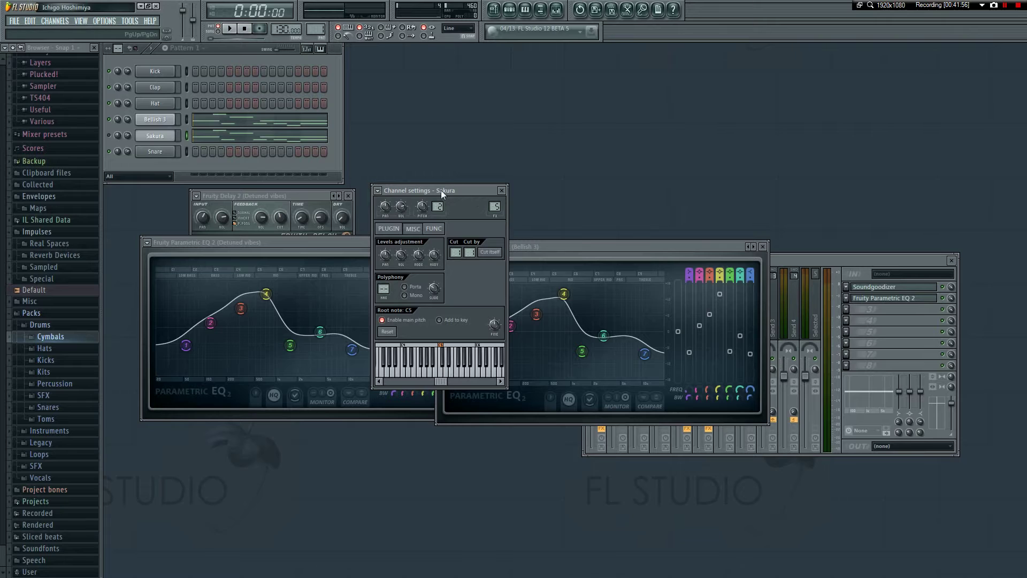
drag(441, 190, 516, 203)
click(140, 120)
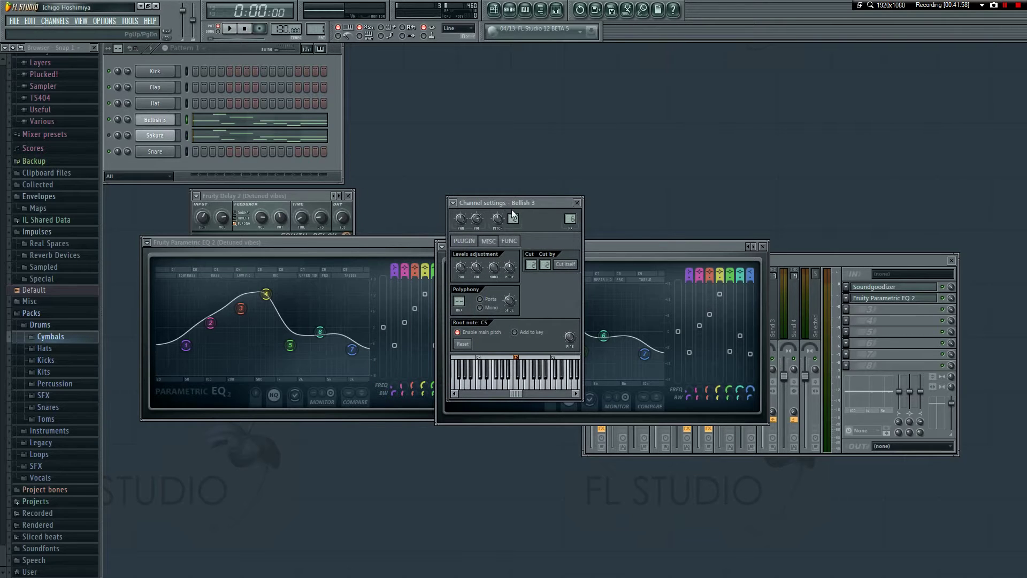
key(space)
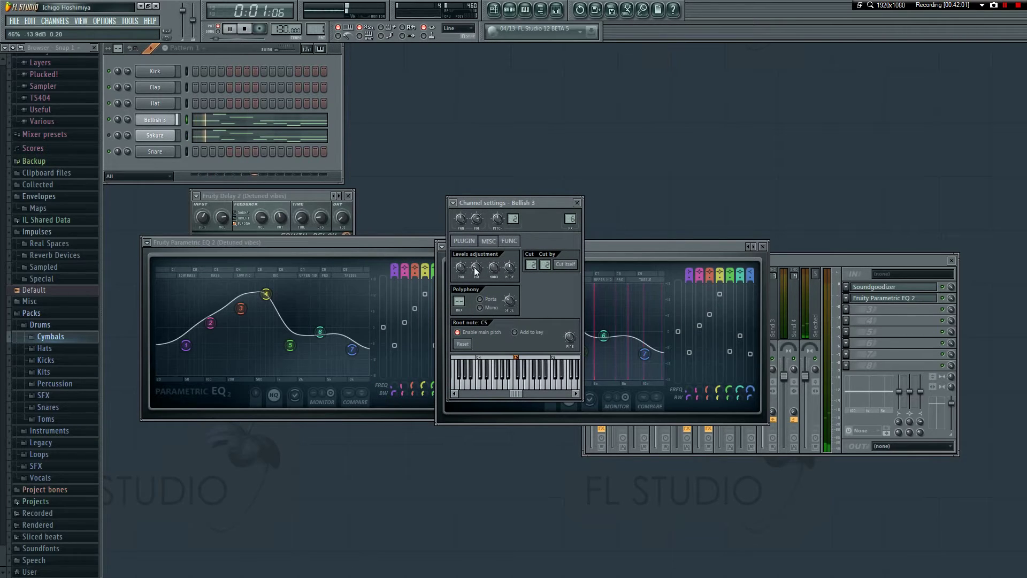
- Reshape the Bellish 3 equalizer during playback by raising bands 2 and 5 and lowering band 6, and close both equalizers
mouse_move(604, 335)
mouse_down()
mouse_move(613, 351)
mouse_move(584, 350)
mouse_move(587, 332)
mouse_move(569, 313)
mouse_move(588, 330)
mouse_up()
drag(510, 325, 570, 296)
mouse_move(589, 330)
mouse_down()
mouse_move(580, 301)
mouse_move(588, 313)
mouse_up()
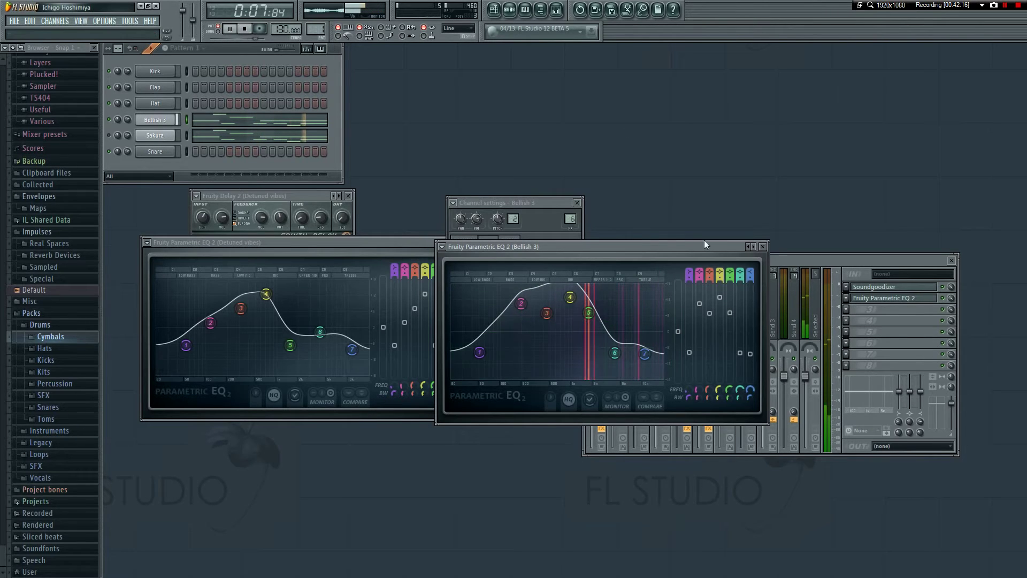
click(435, 258)
click(467, 242)
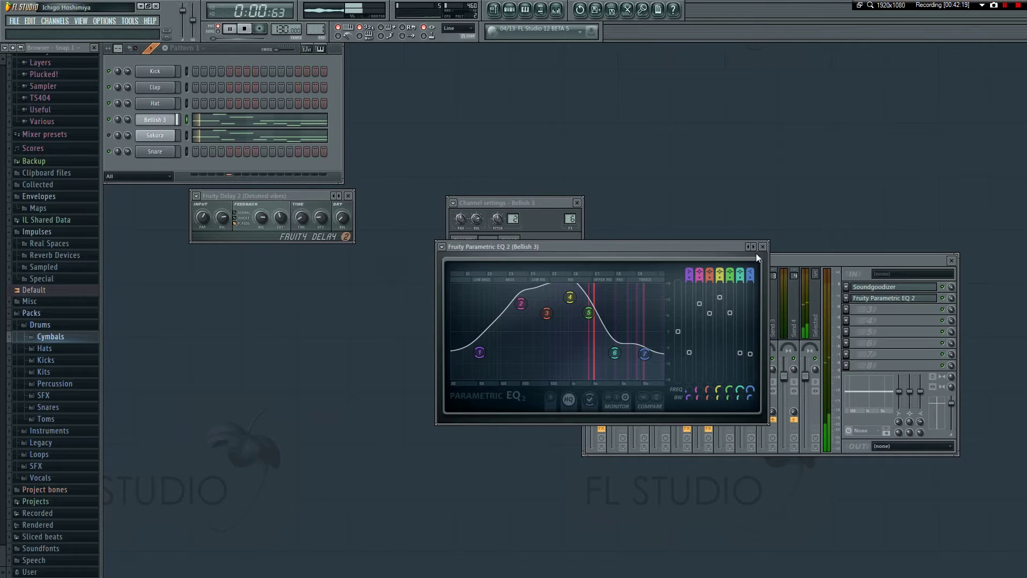
click(763, 246)
key(space)
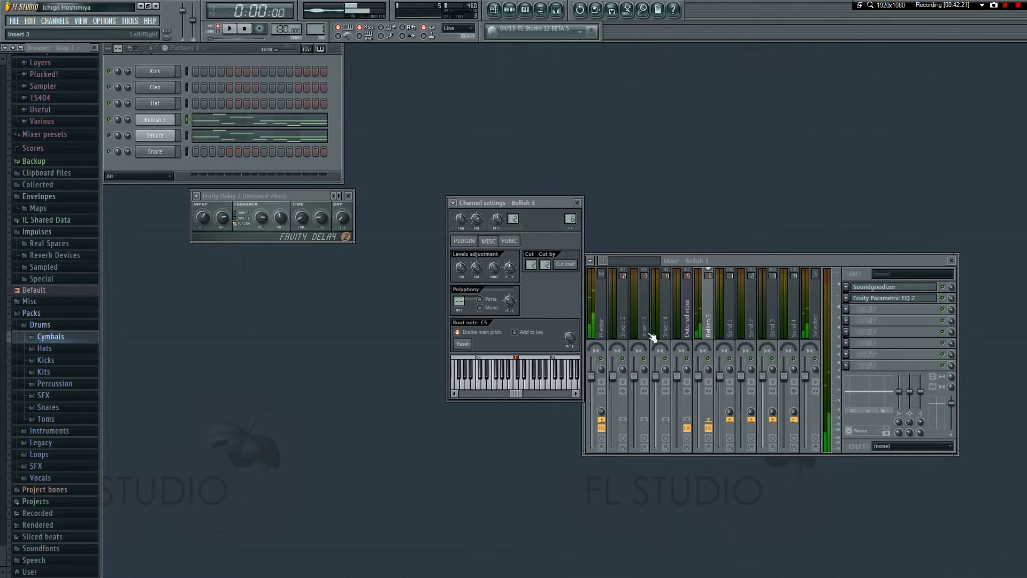
- Compare the mixer effects and piano roll notes of the Sakura and Bellish 3 channels
click(159, 140)
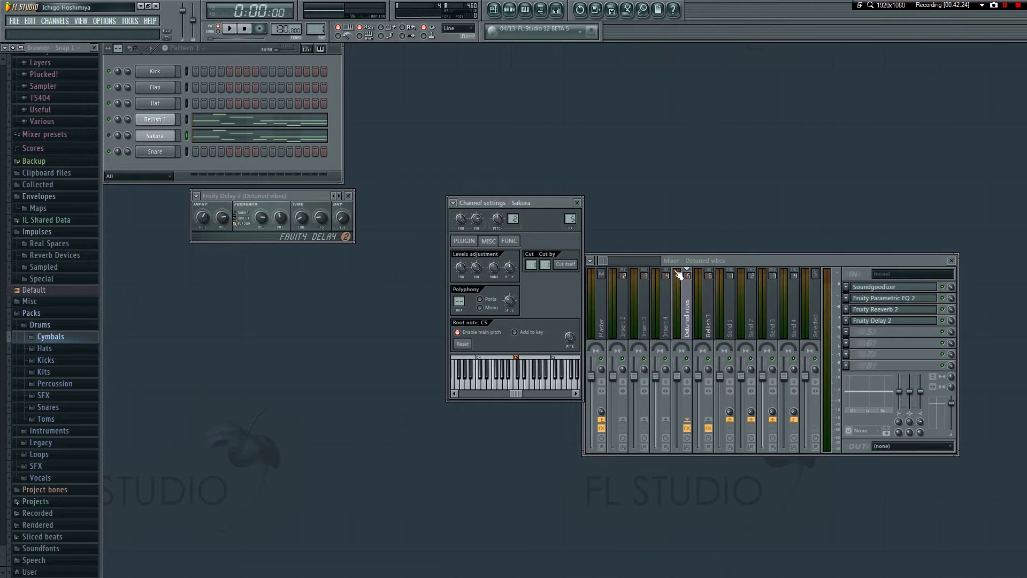
click(154, 119)
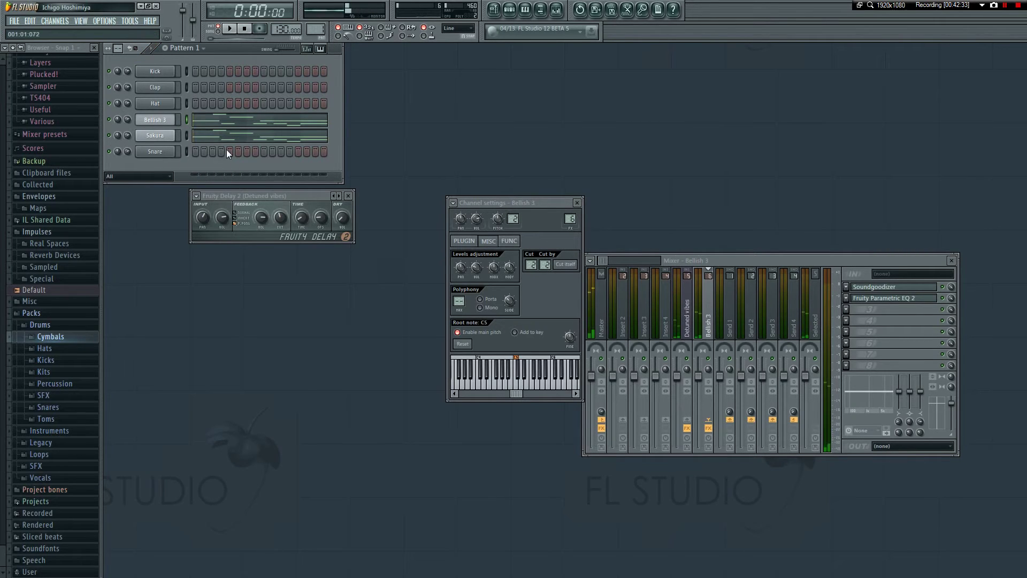
key(space)
click(202, 122)
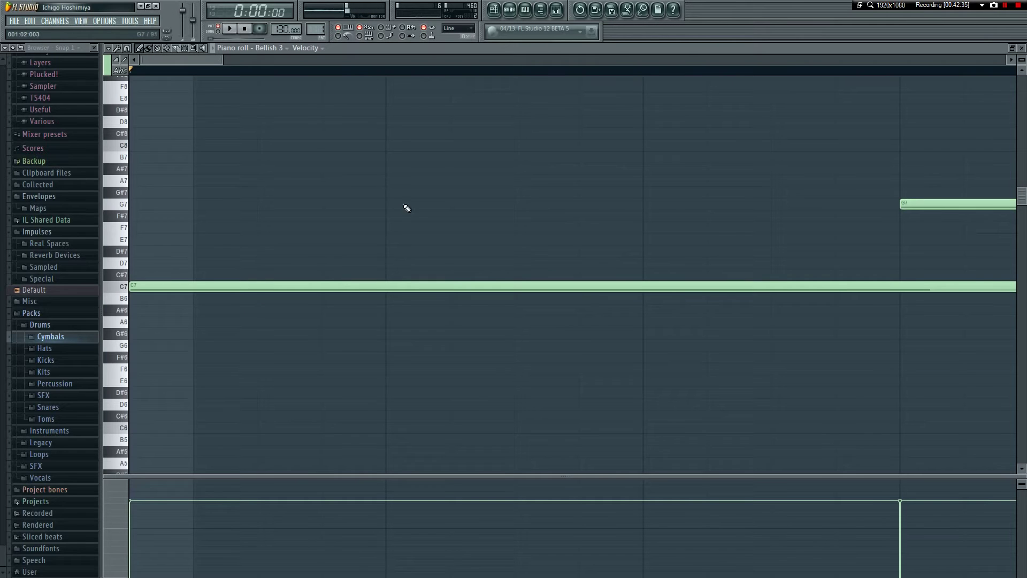
key(F7)
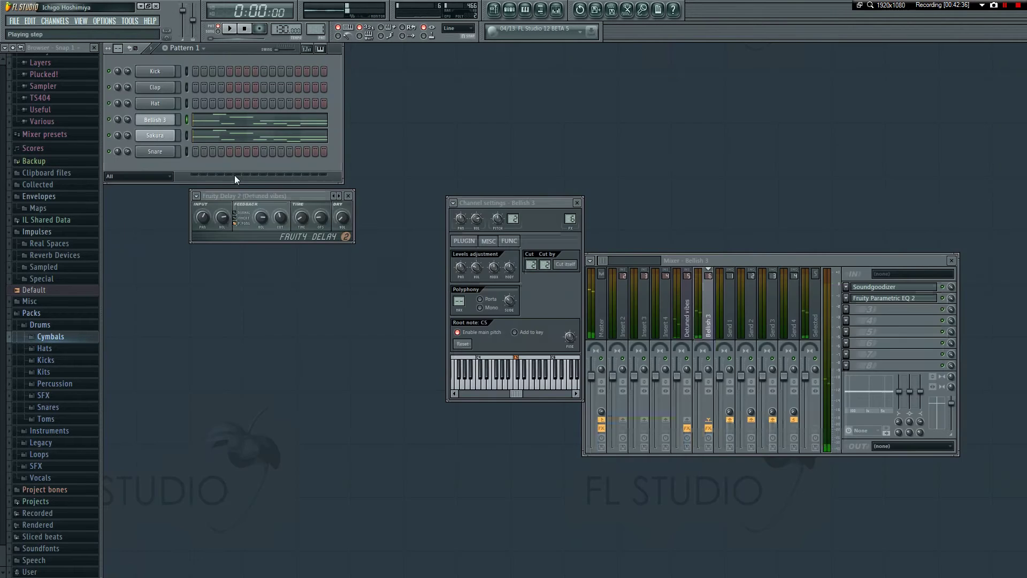
click(211, 142)
key(F7)
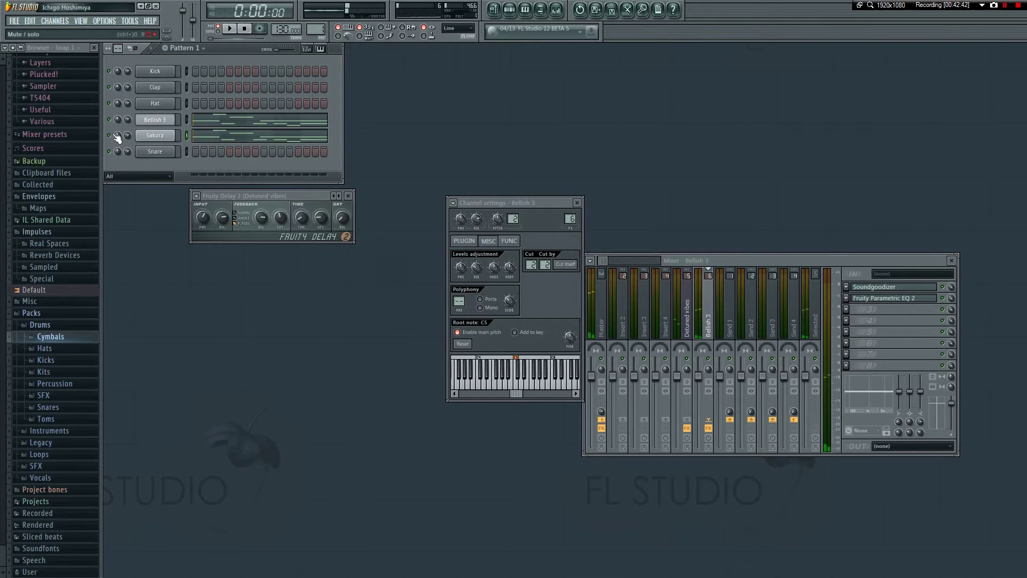
- Shift all Bellish 3 notes one step later in the piano roll and play the pattern to hear the offset
click(208, 123)
key(ctrl+a)
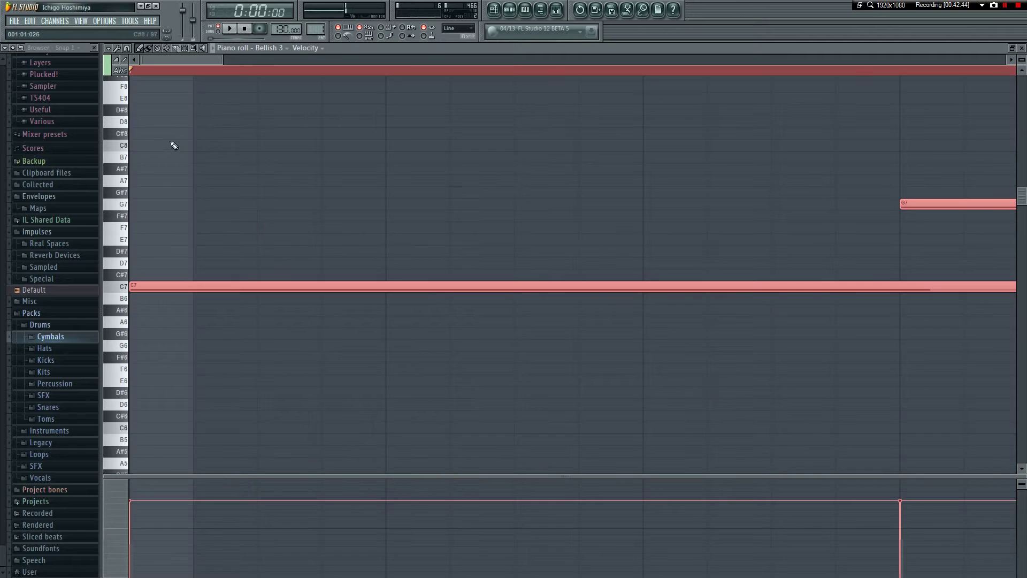
scroll(136, 283, up, 2)
drag(136, 283, 264, 287)
key(space)
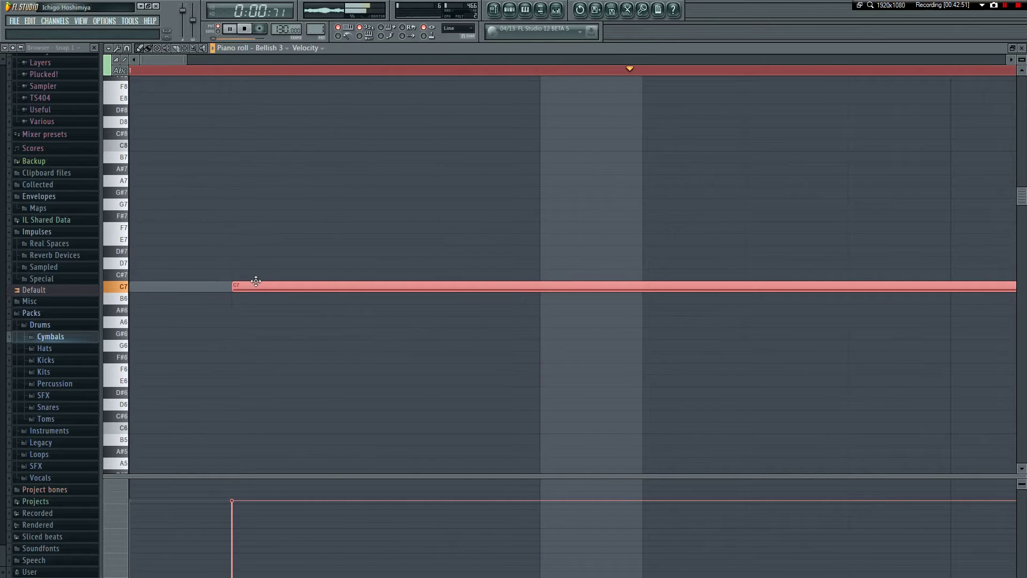
key(F7)
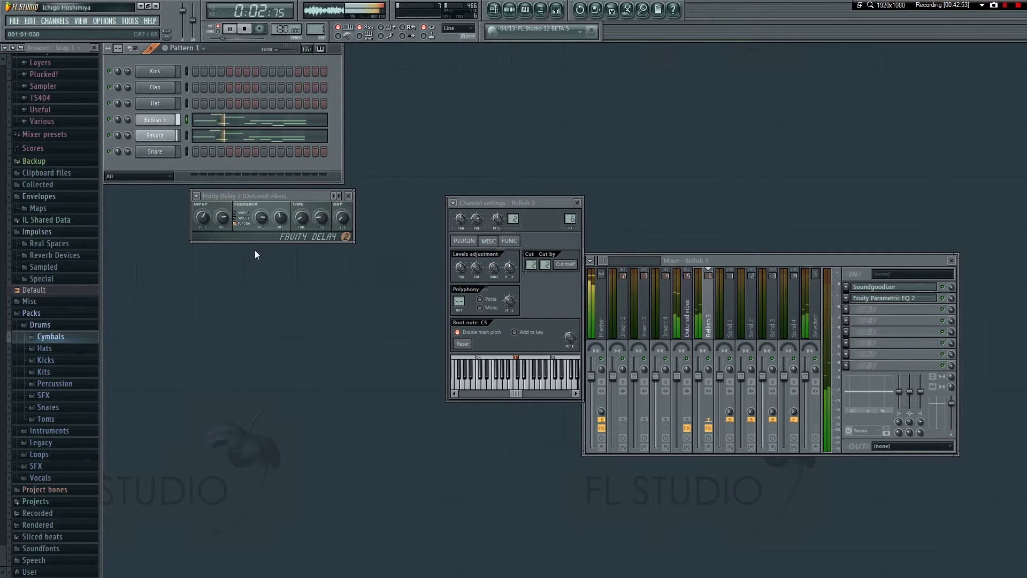
click(577, 203)
click(156, 119)
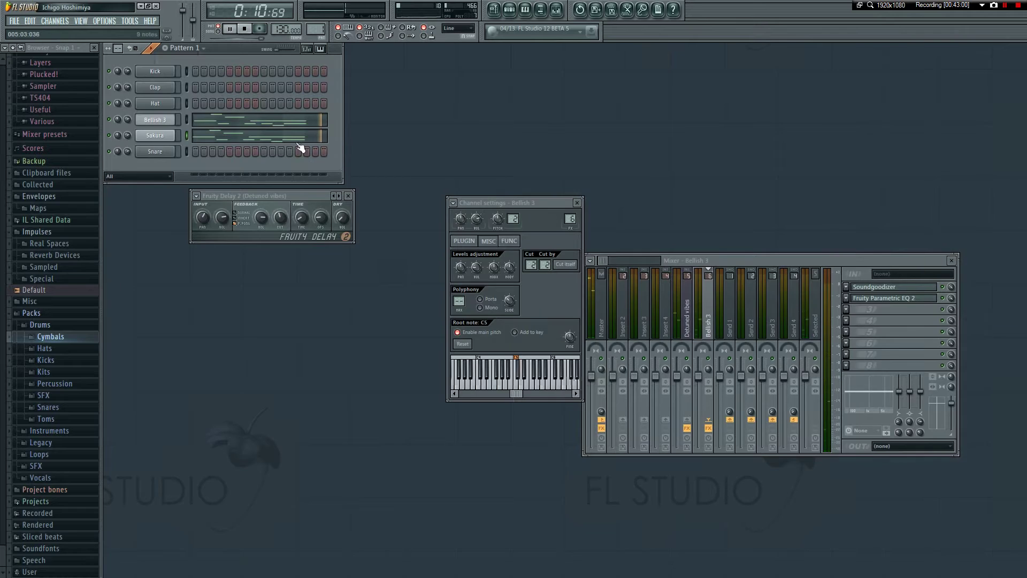
key(space)
- Open the Sakura piano roll with the whole melody in view
click(267, 135)
drag(206, 63, 634, 60)
drag(696, 120, 697, 120)
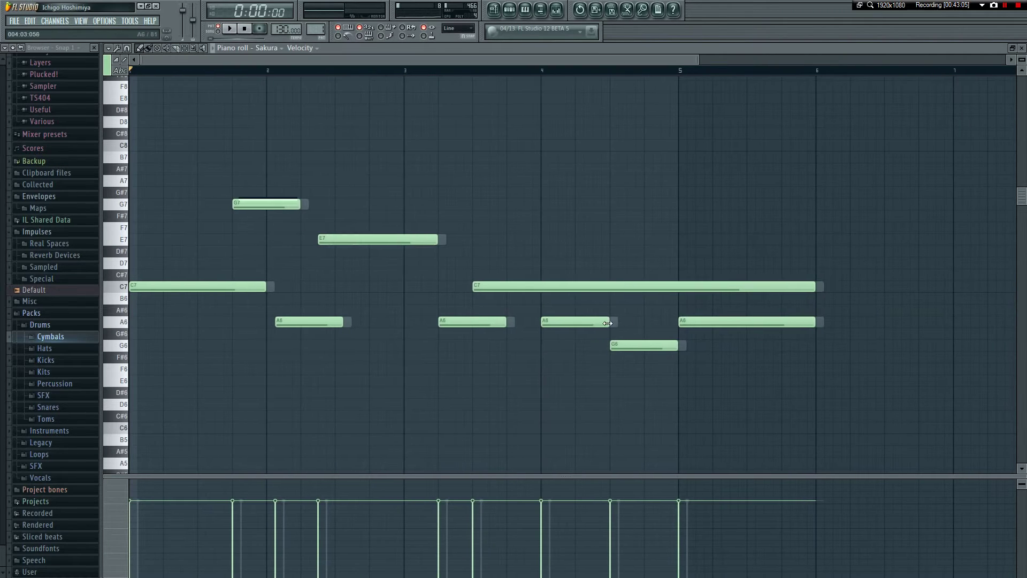
drag(455, 303, 748, 346)
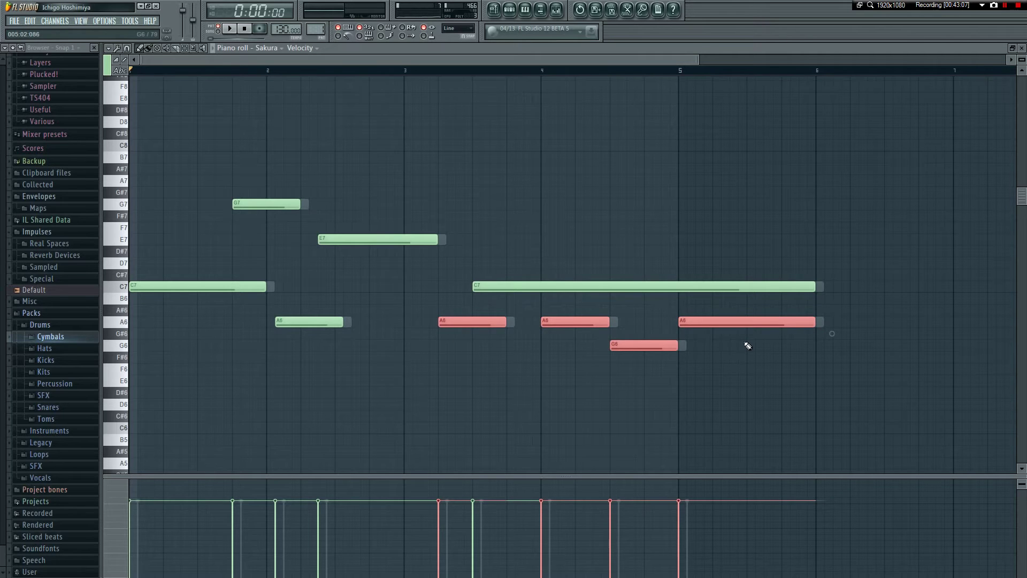
key(Delete)
key(ctrl+z)
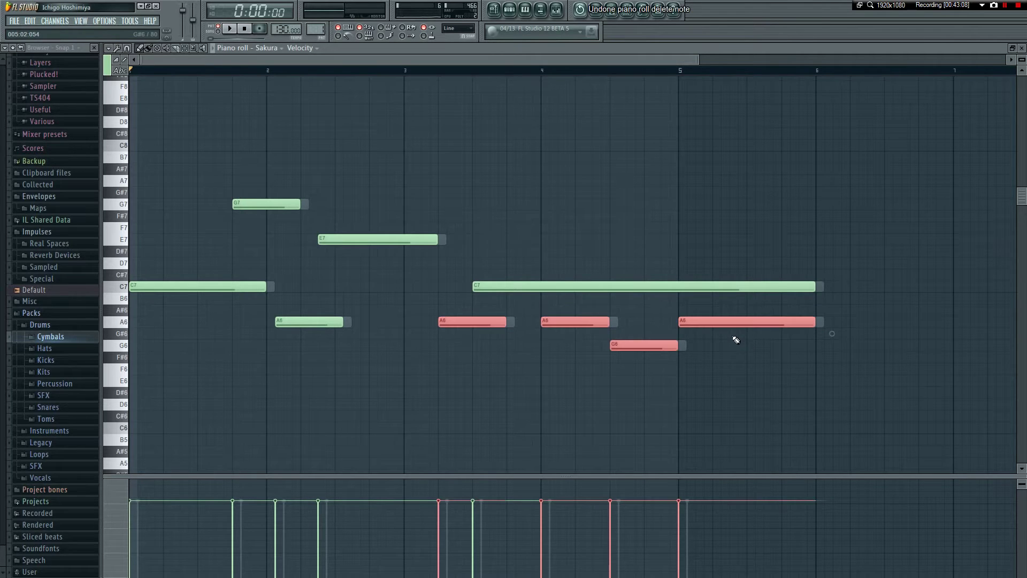
click(573, 316)
drag(744, 392, 600, 380)
right_click(600, 381)
- Delete Sakura's last two A6 notes and the G6 between them, and shorten the remaining A6 in bar 3 during playback
drag(578, 306, 775, 385)
key(Delete)
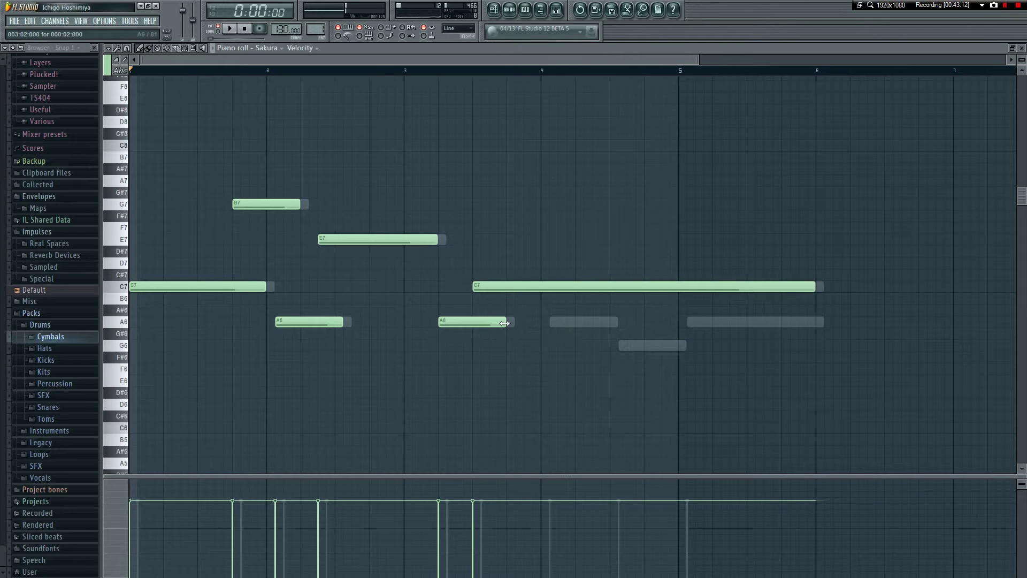
key(space)
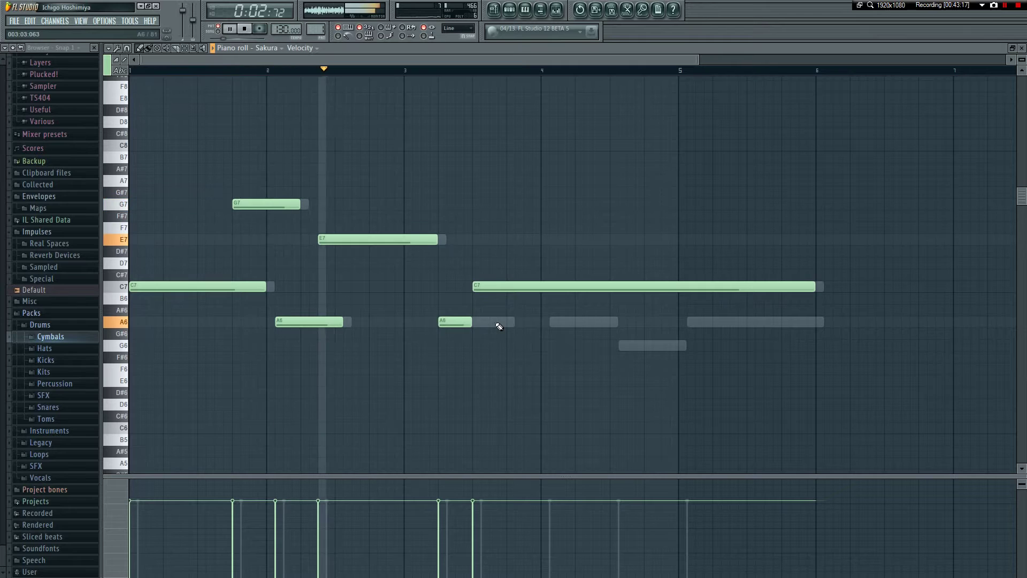
drag(472, 321, 499, 322)
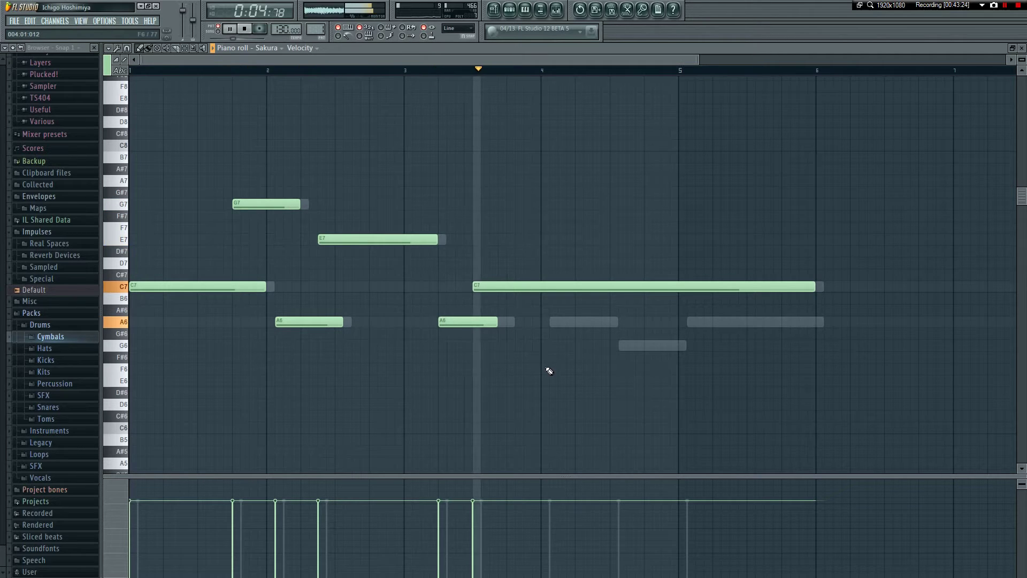
key(F7)
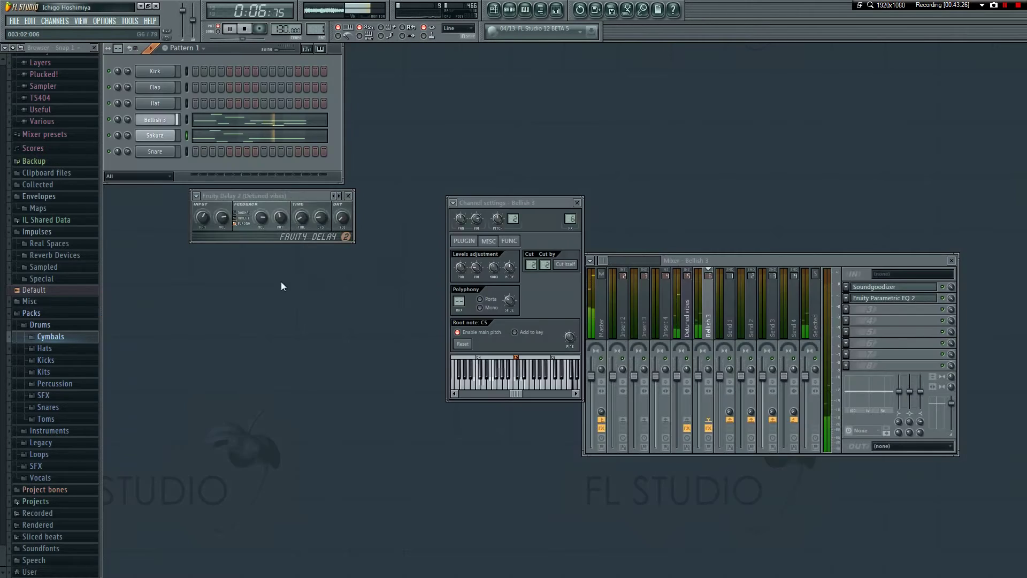
key(space)
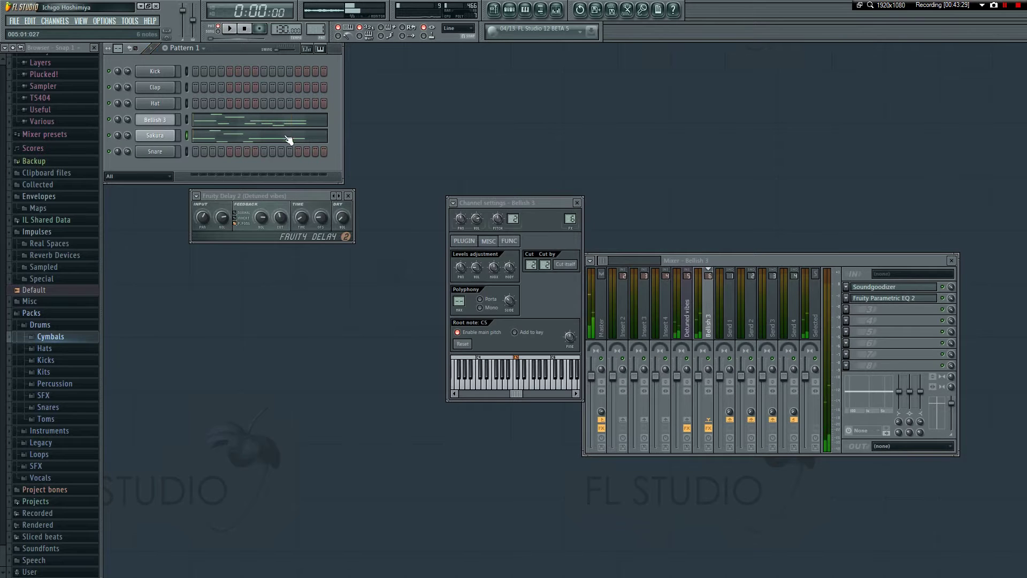
- Shorten the long C7 note in the Sakura melody to two and a half beats, ending just after bar 4 starts
click(289, 136)
drag(215, 63, 586, 91)
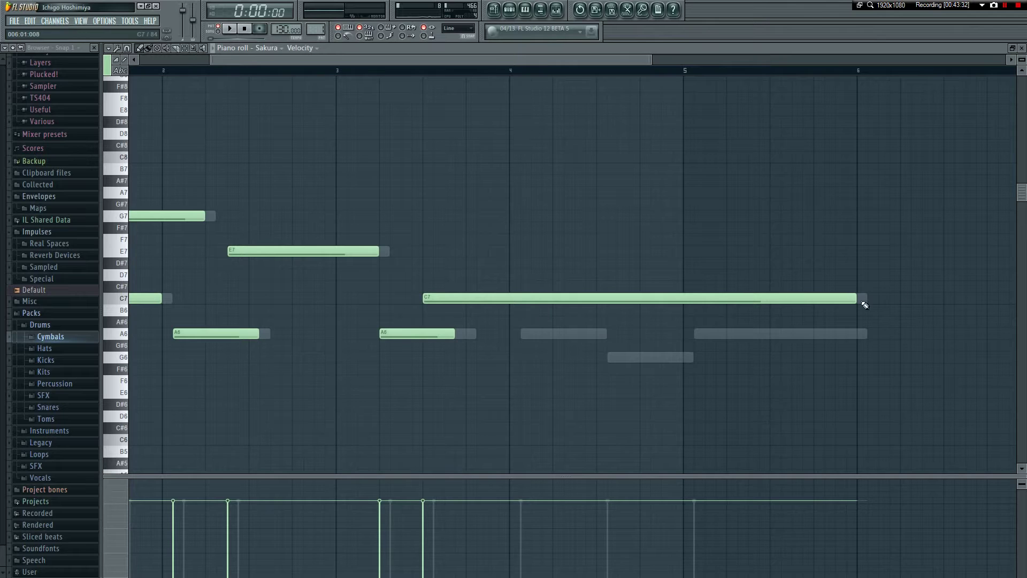
drag(837, 299, 536, 309)
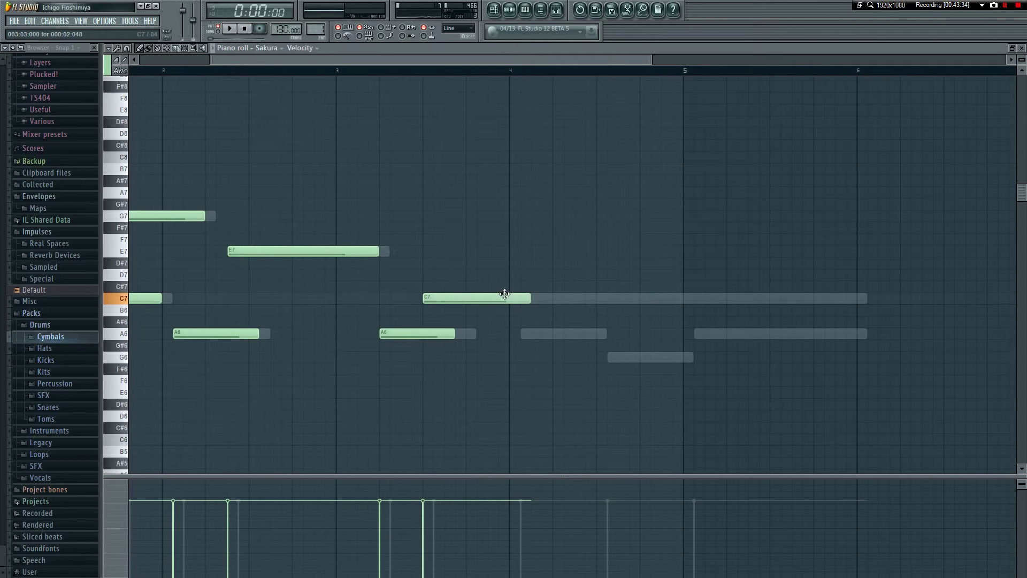
- Add an A6 note at the start of bar 4, a G6 following it, and a long A6 across bar 5 over the ghost notes
click(533, 334)
drag(566, 332, 555, 332)
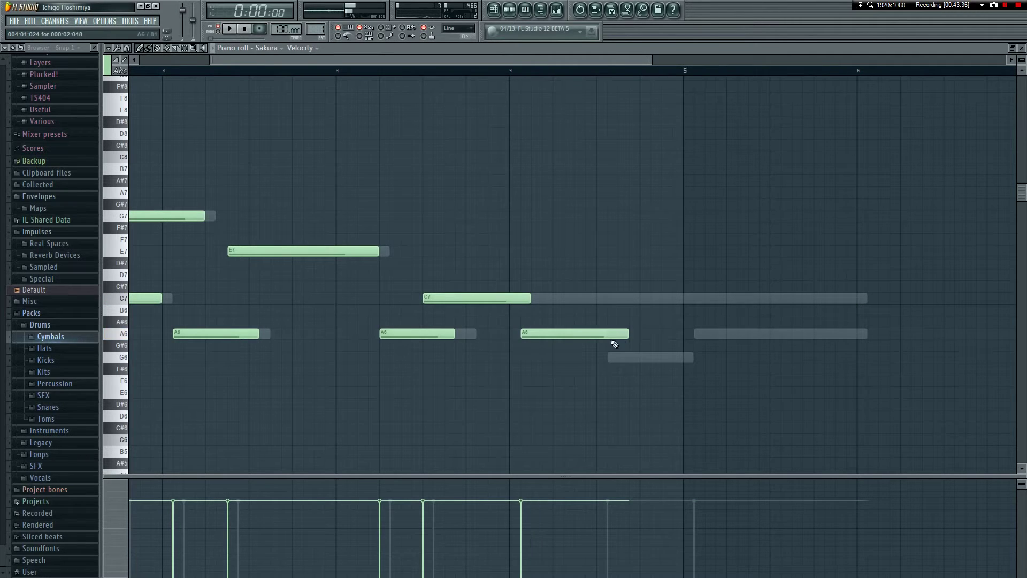
click(613, 357)
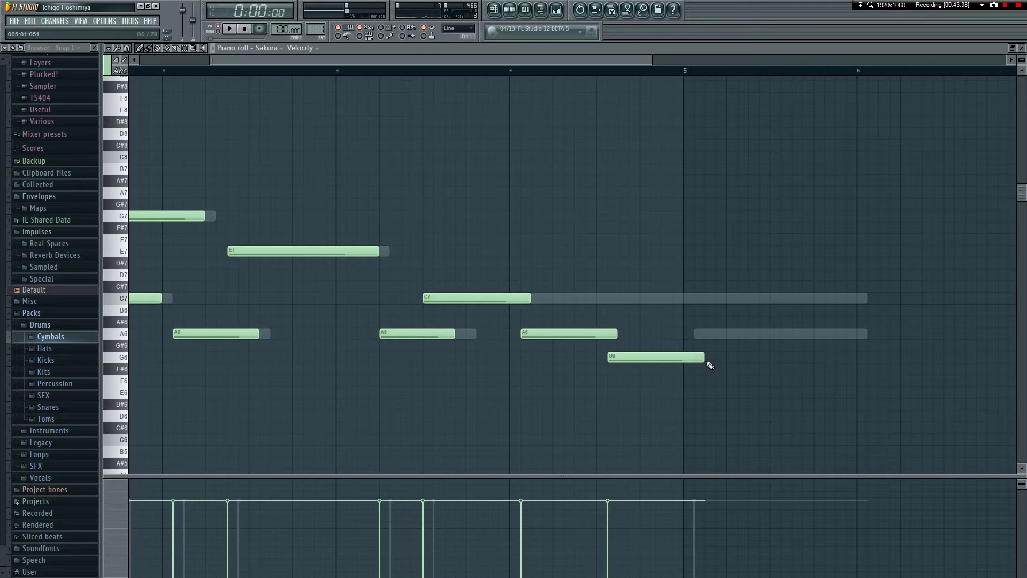
click(701, 334)
drag(791, 335, 855, 342)
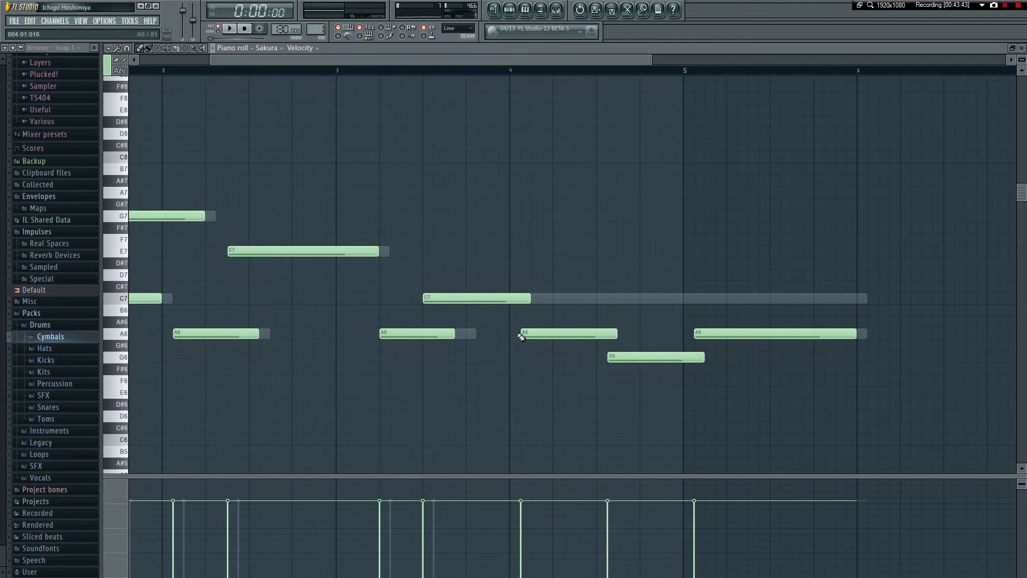
- Try moving the C7 note in bar 3 about half a beat later, and undo the move
drag(428, 298, 456, 298)
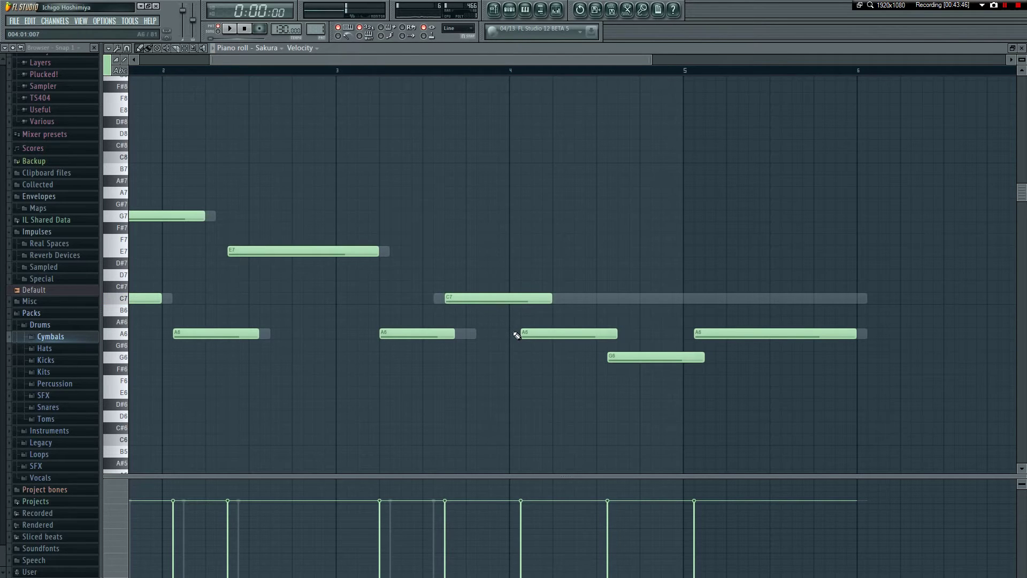
key(ctrl+z)
key(ctrl+z)
key(ctrl+z)
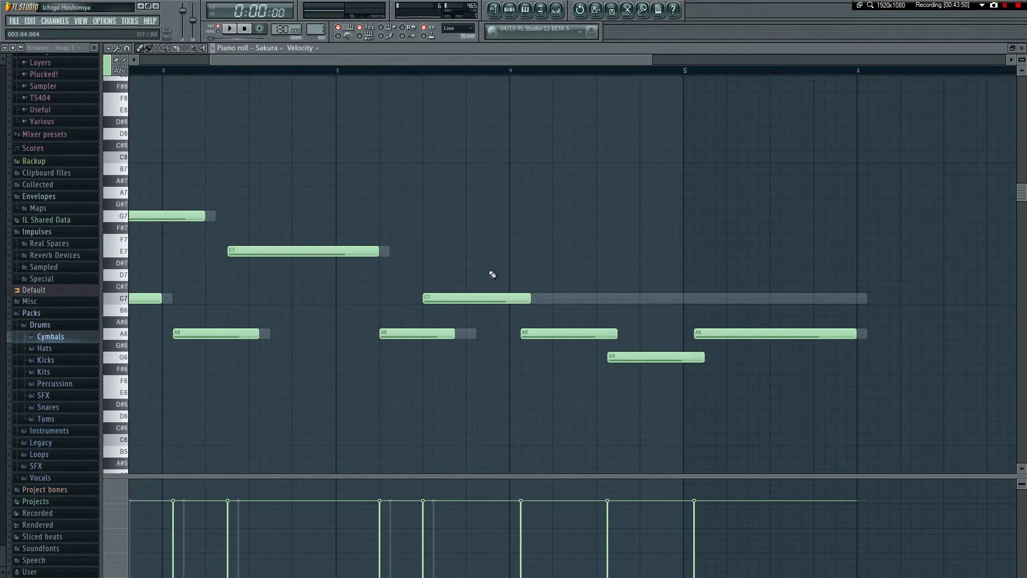
- Replace all Sakura notes with the copied melody and move it so its first C7 starts at the beginning of bar 1
key(ctrl+a)
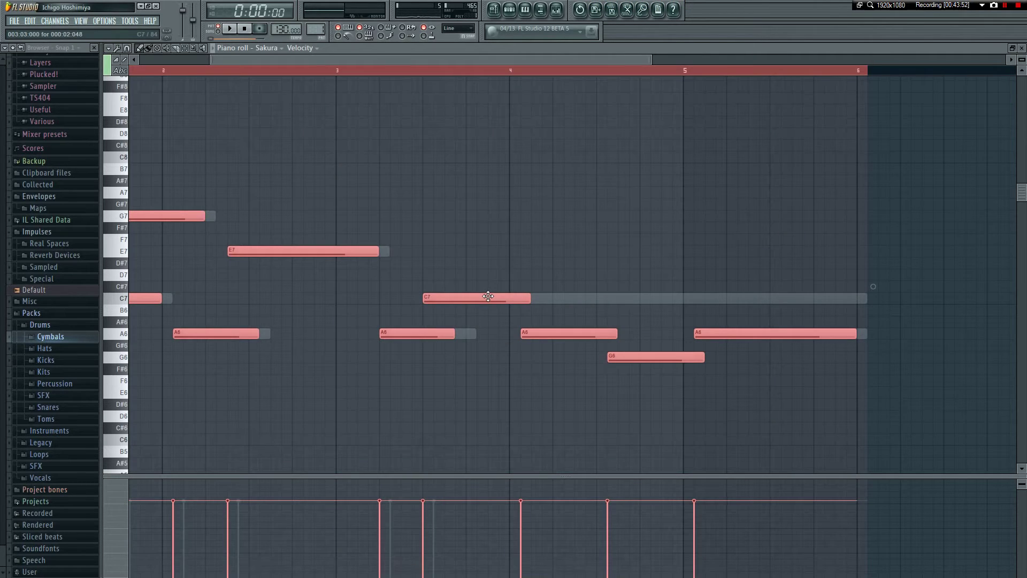
key(Delete)
key(ctrl+v)
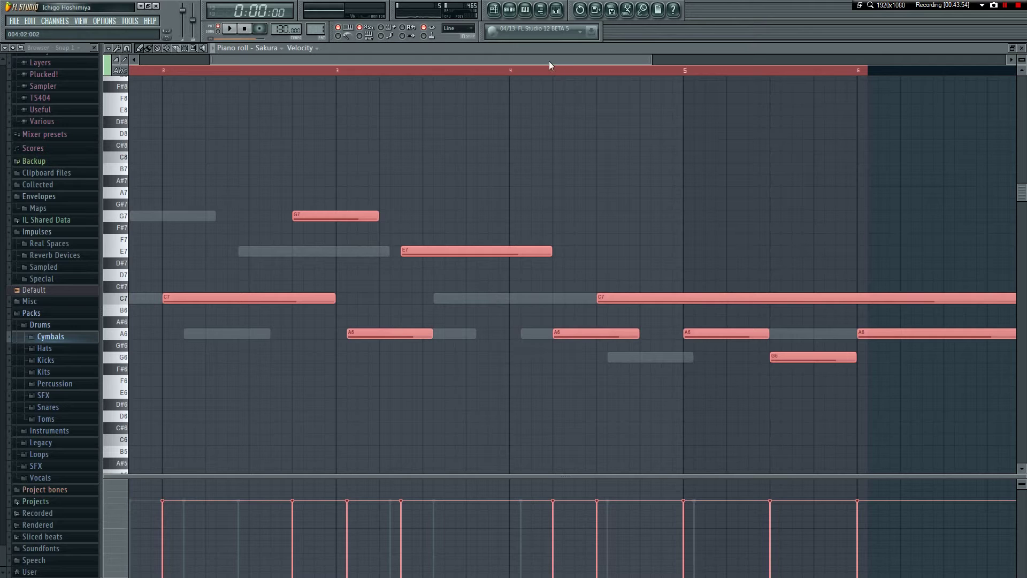
drag(553, 61, 484, 61)
drag(321, 298, 119, 303)
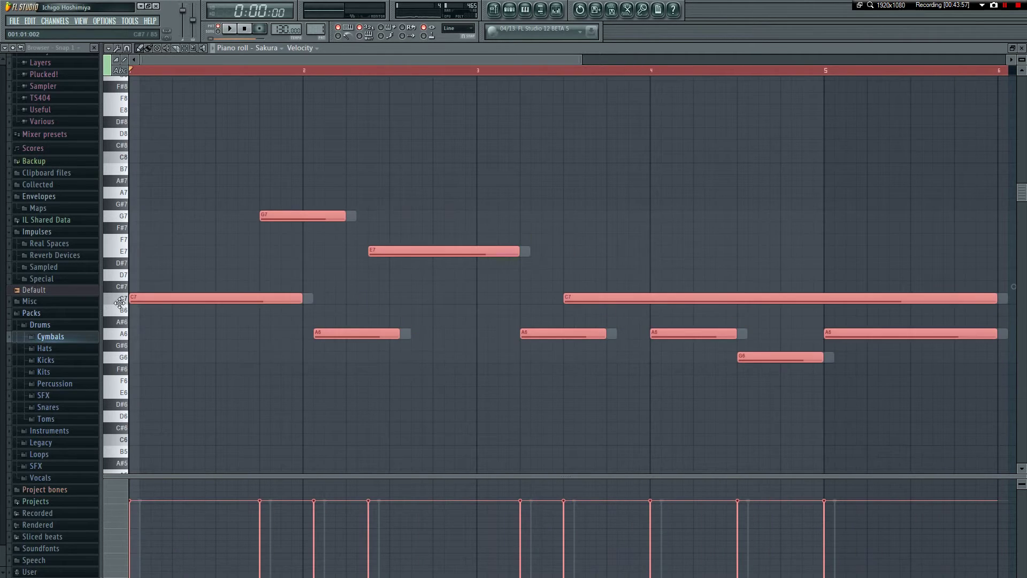
- Deselect the notes and shorten the long C7 to about nine steps, ending one step into bar 4
drag(345, 60, 470, 60)
click(584, 318)
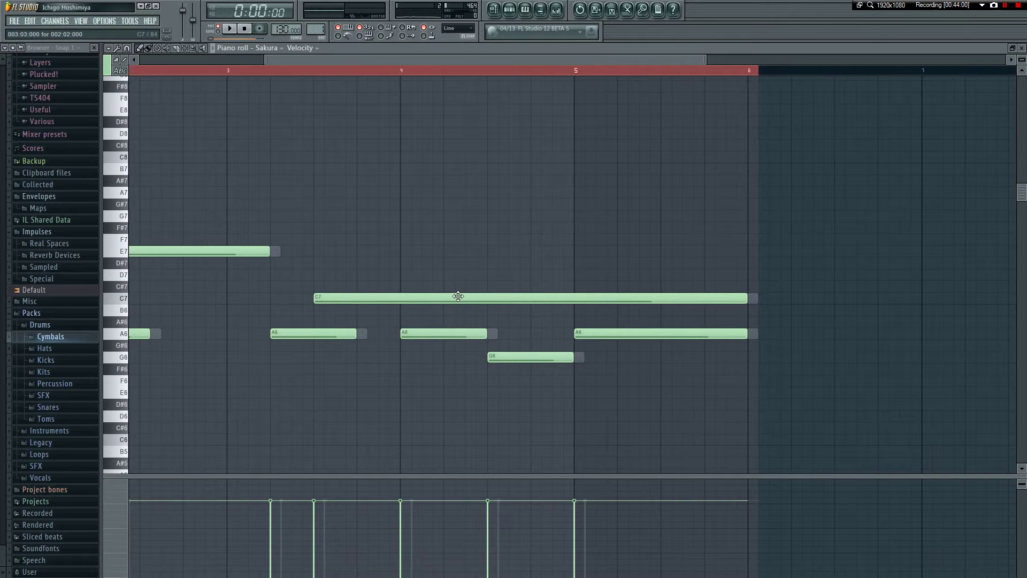
drag(744, 295, 398, 328)
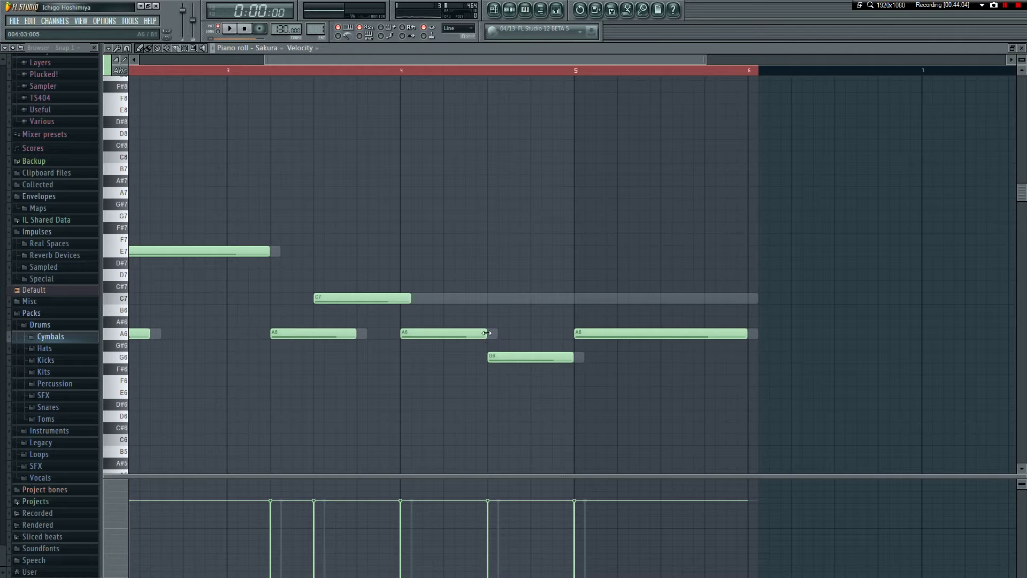
- Lengthen the Sakura A6 note at bar 4 slightly in the piano roll and play Pattern 1 to check it
drag(487, 333, 497, 333)
key(space)
key(F7)
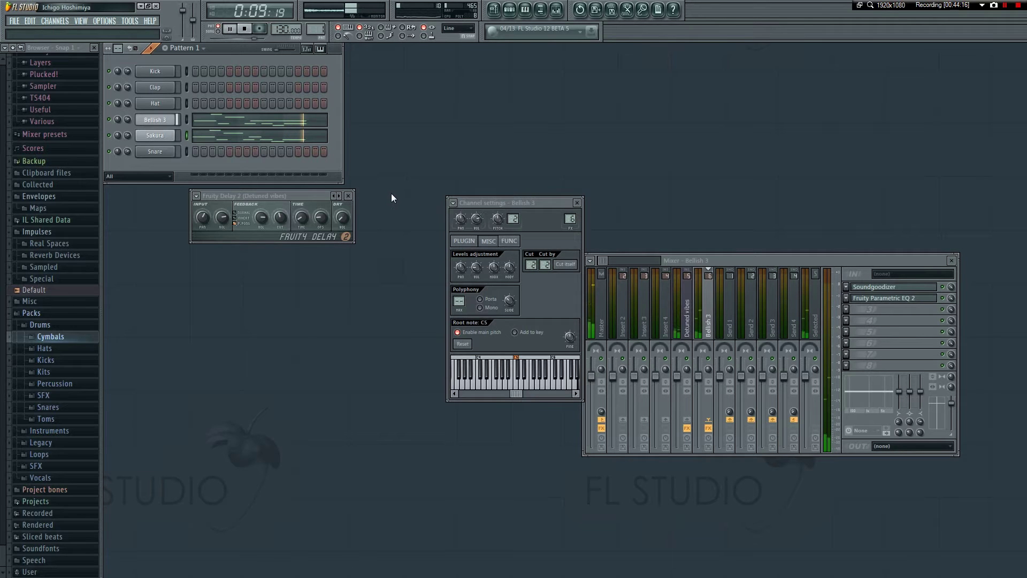
key(space)
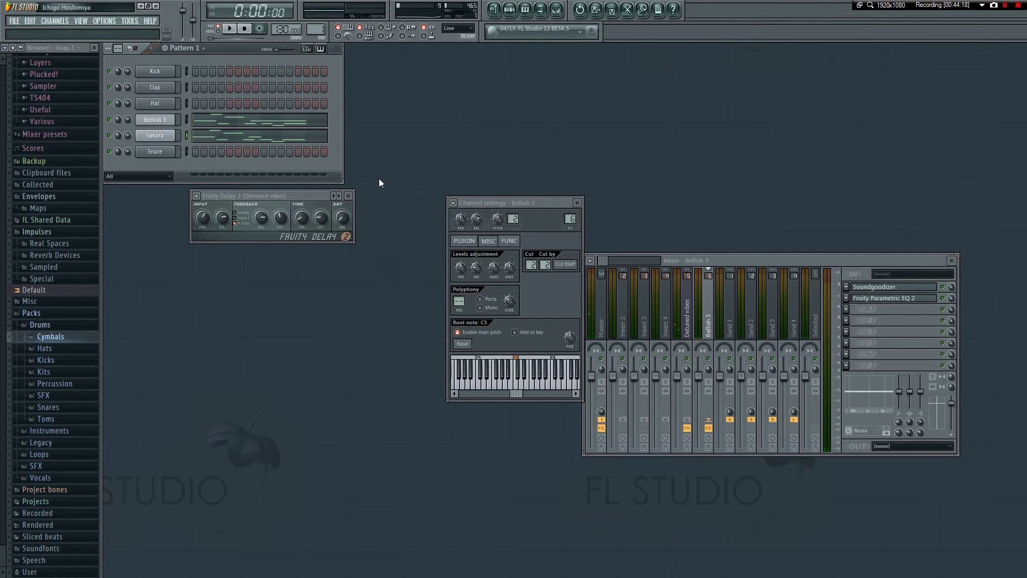
- Switch to Chrome and play the start of the Wolfenstein The New Order main menu theme as a reference, returning to FL Studio
key(alt+Tab)
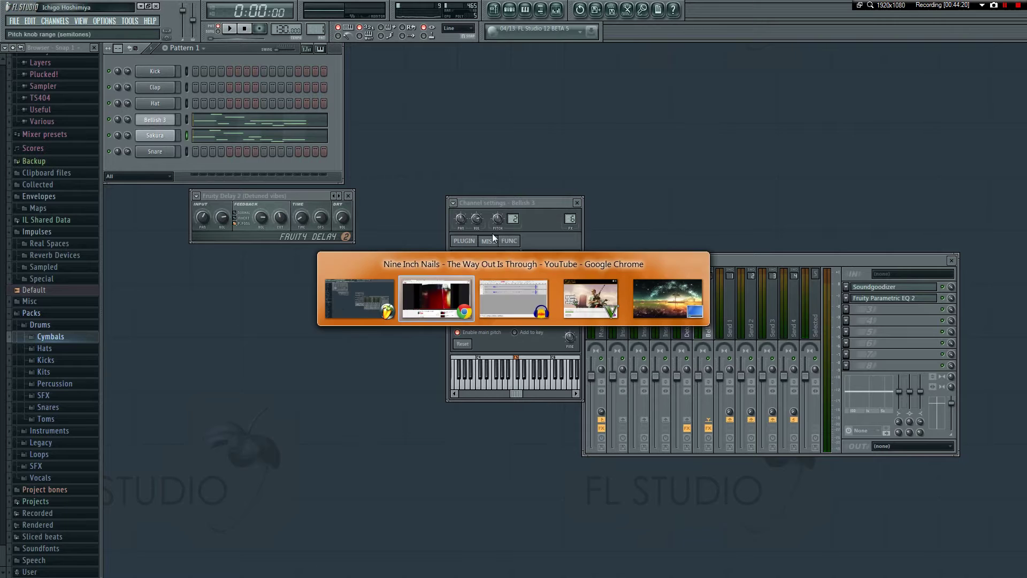
key(Escape)
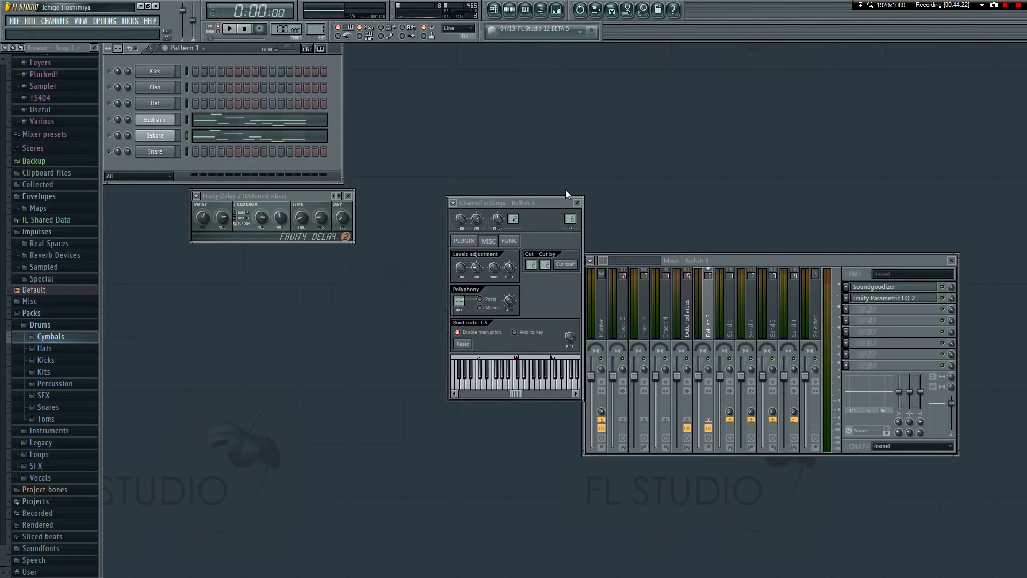
key(alt+Tab)
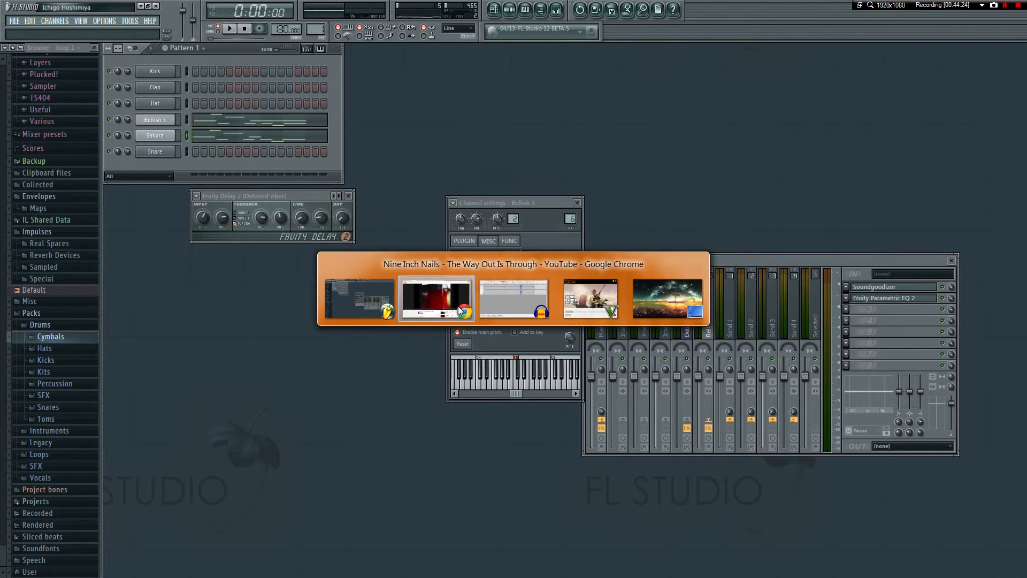
key(Escape)
key(alt+Tab)
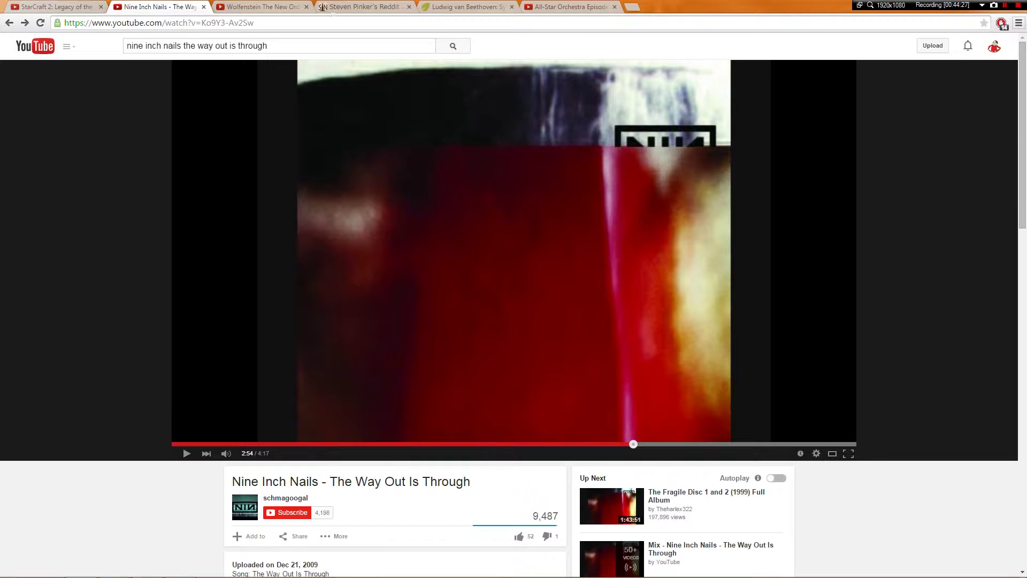
key(ctrl+Tab)
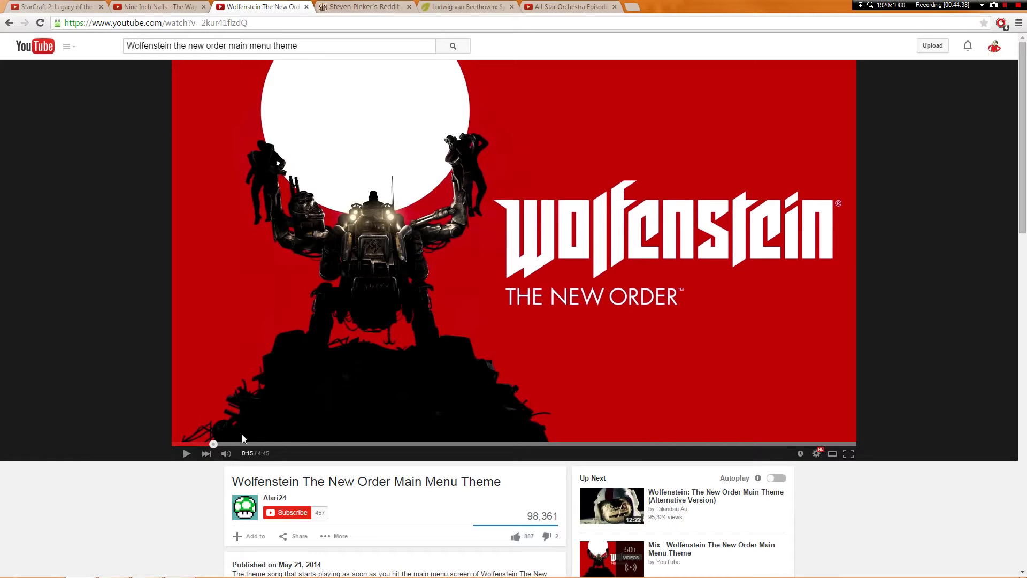
drag(193, 443, 68, 444)
click(290, 386)
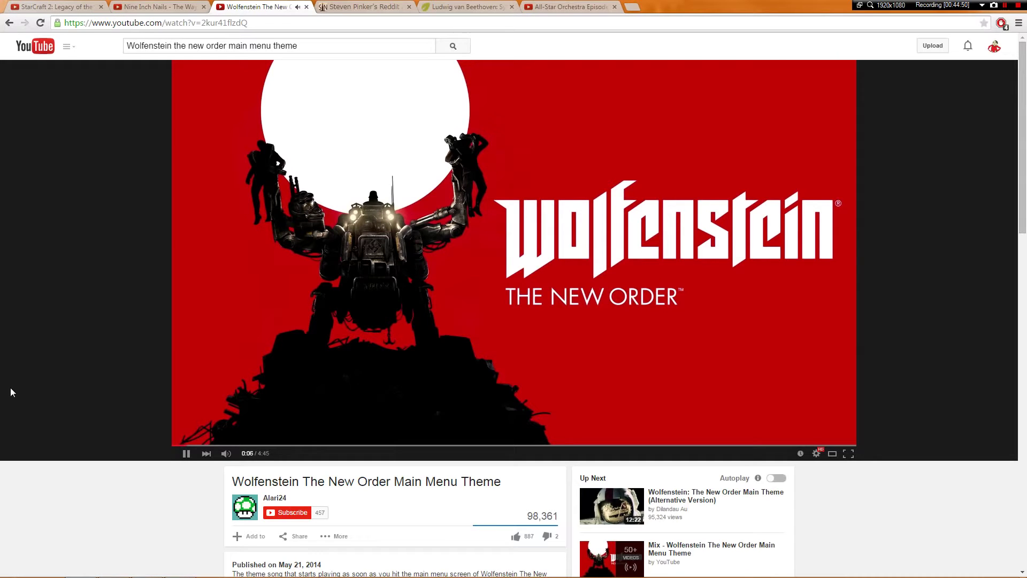
key(space)
key(alt+Tab)
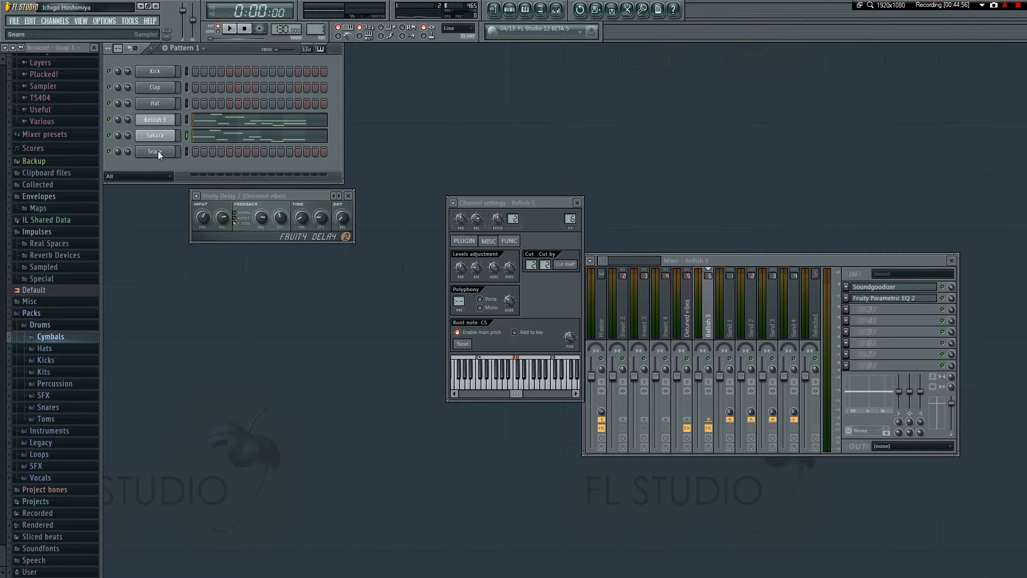
- Place Pattern 1 on Track 1 of the playlist, starting at bar 1
right_click(158, 151)
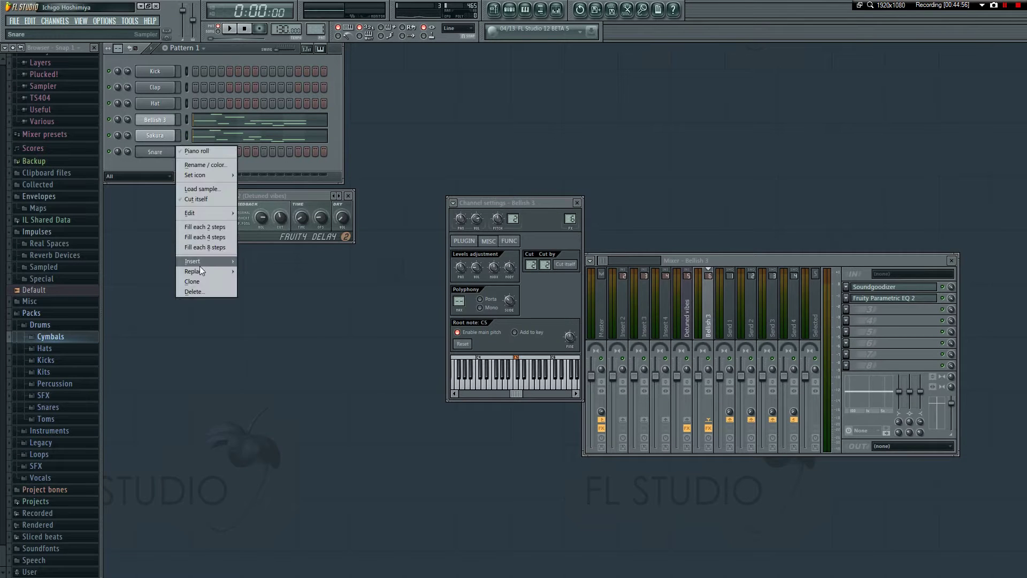
key(Escape)
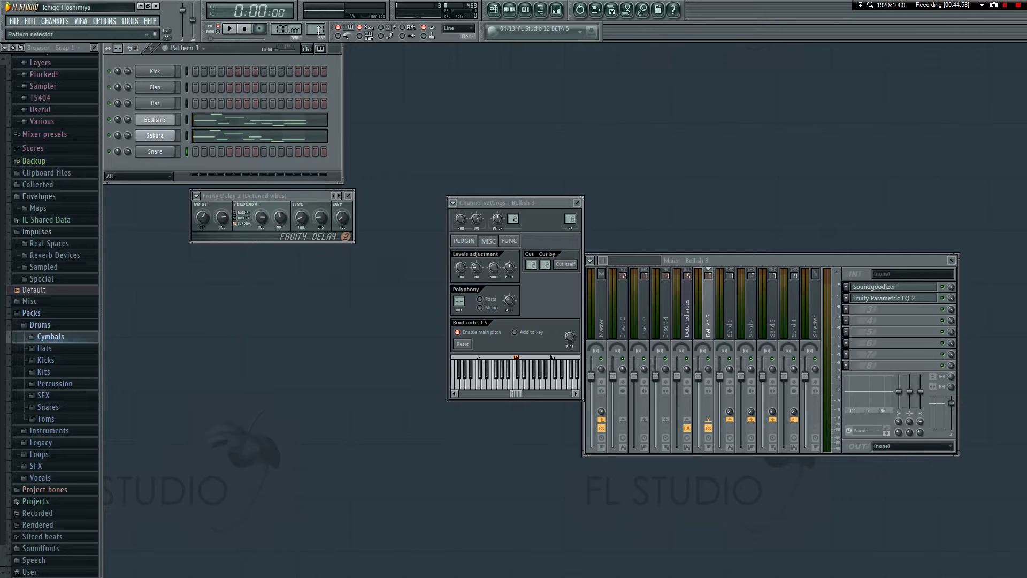
click(493, 11)
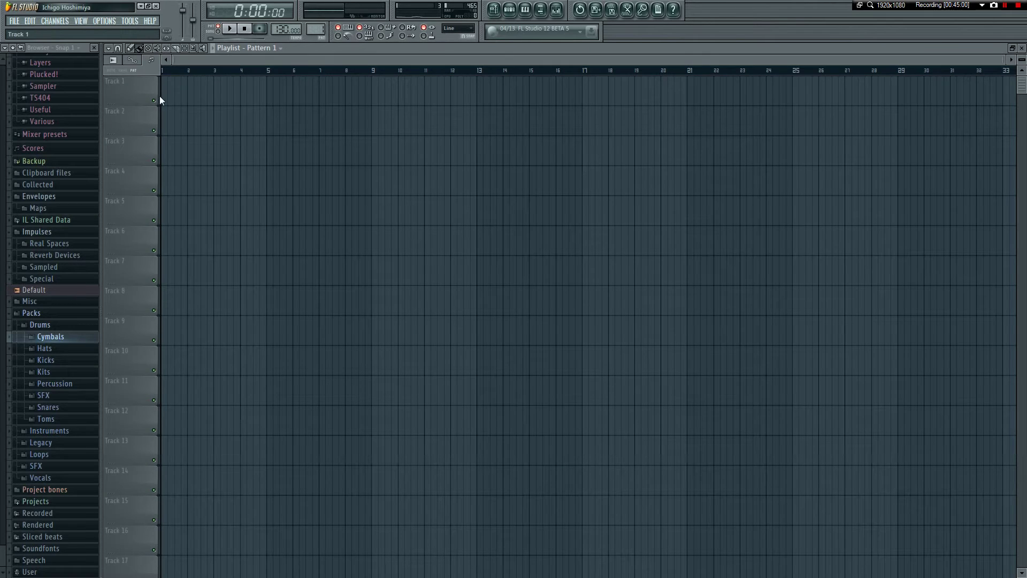
click(175, 93)
mouse_move(319, 101)
mouse_down()
mouse_move(307, 103)
mouse_move(674, 115)
mouse_up()
key(F5)
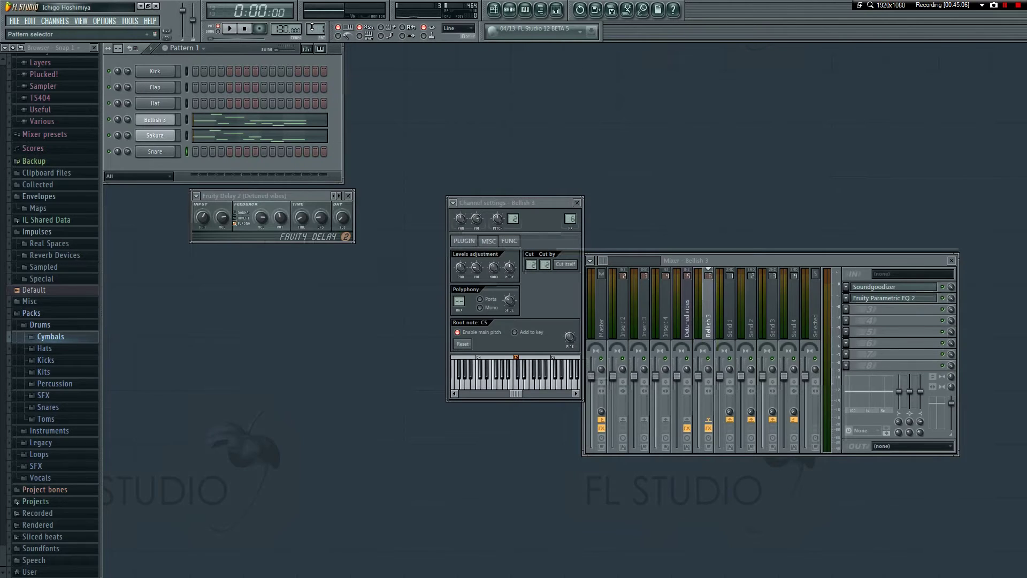
- Switch to Pattern 2 and insert a GMS synthesizer channel above the Snare channel
scroll(312, 27, up, 1)
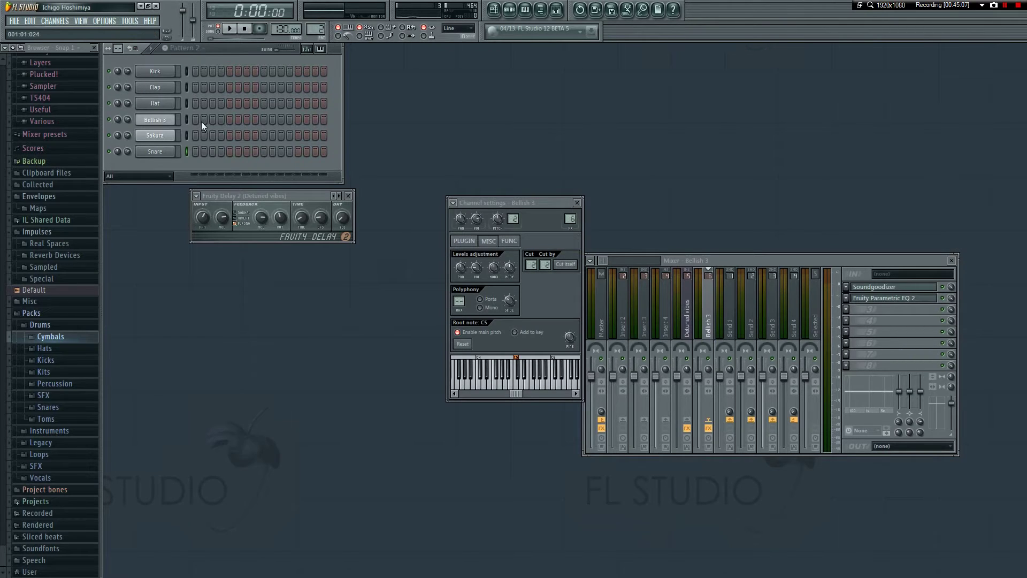
right_click(166, 156)
mouse_move(205, 258)
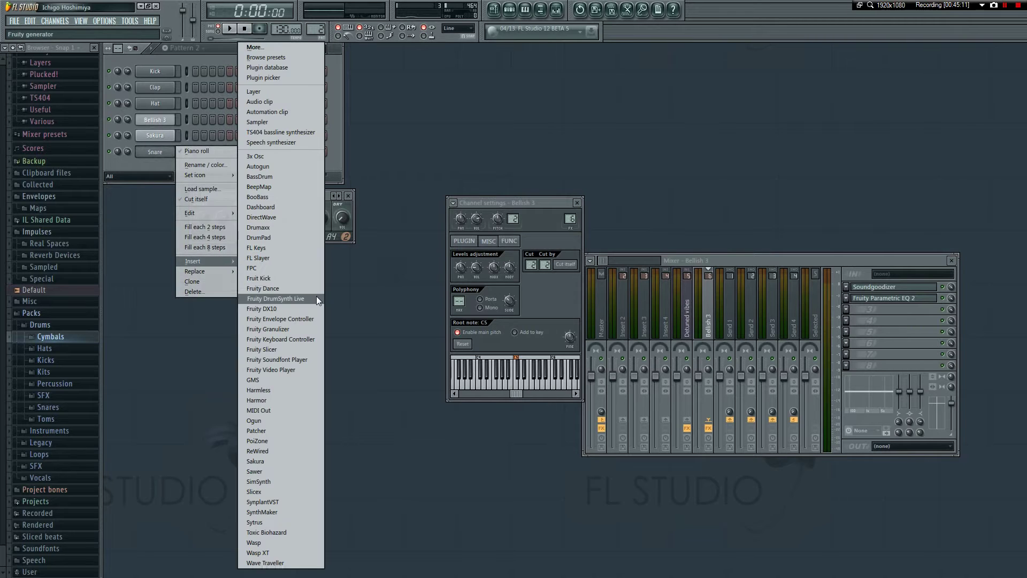
click(264, 377)
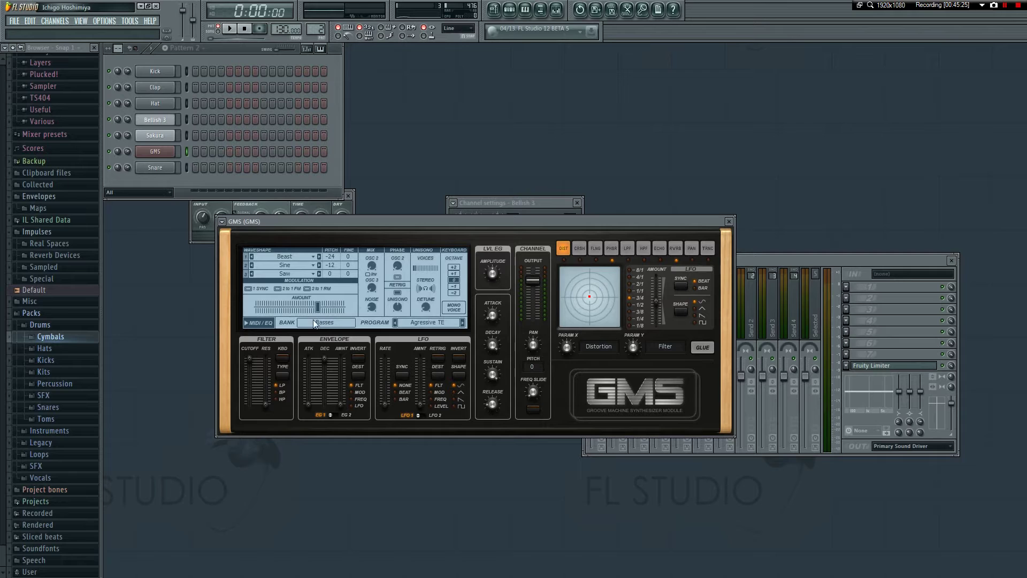
- Audition the Agressive TE bass program in GMS with several notes while trying 6 unison voices
key(z)
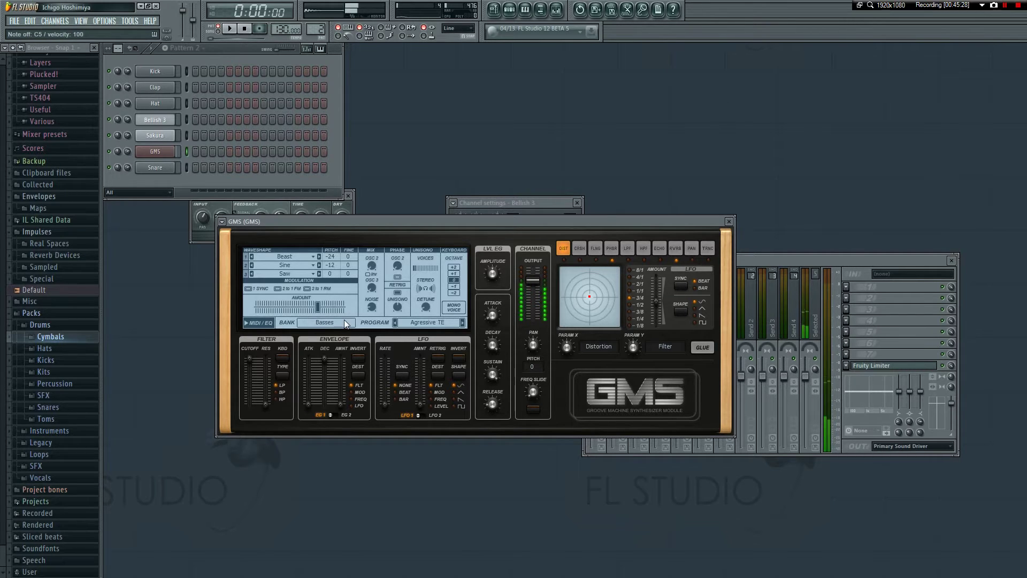
click(425, 268)
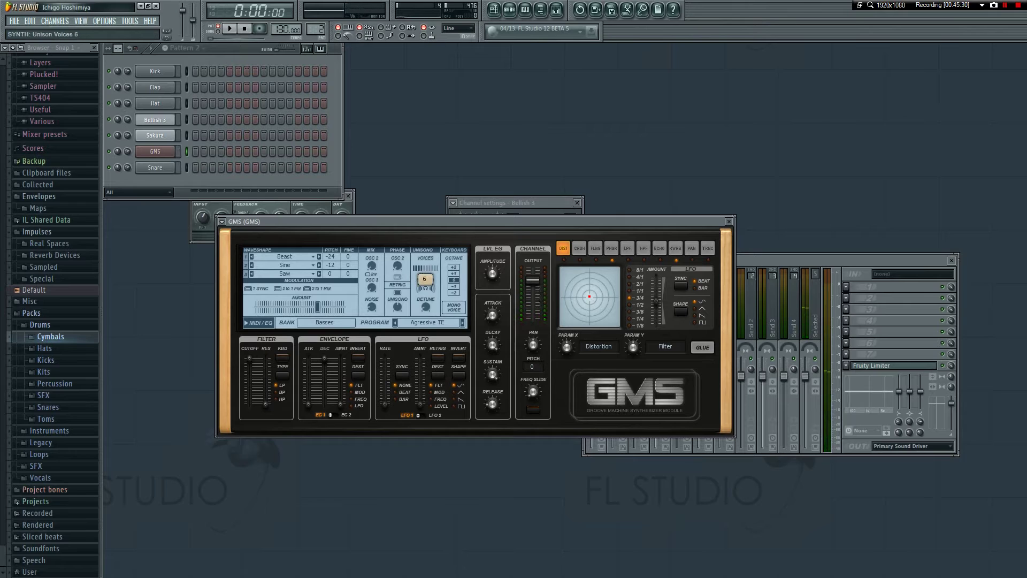
key(q)
key(z)
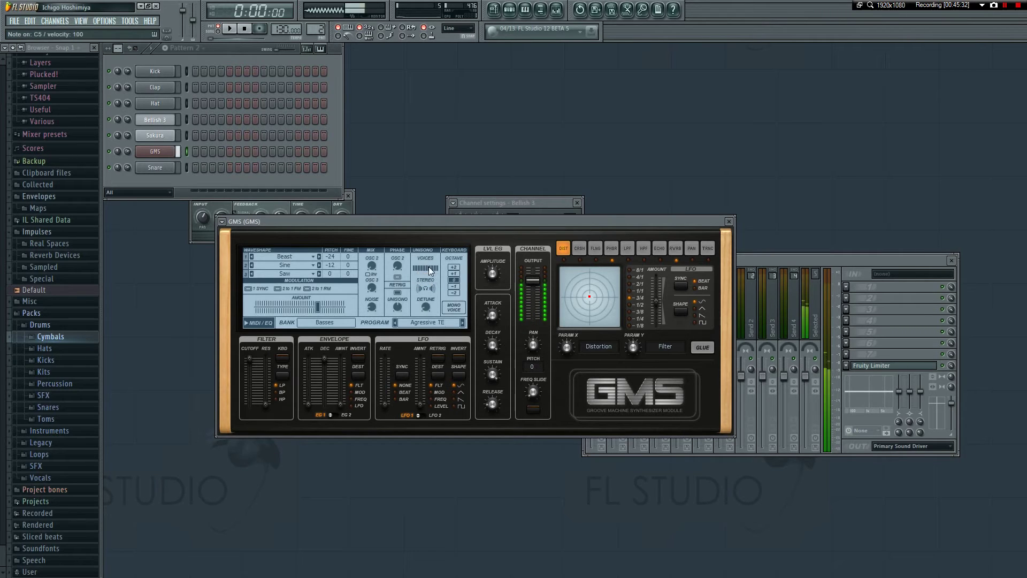
key(q)
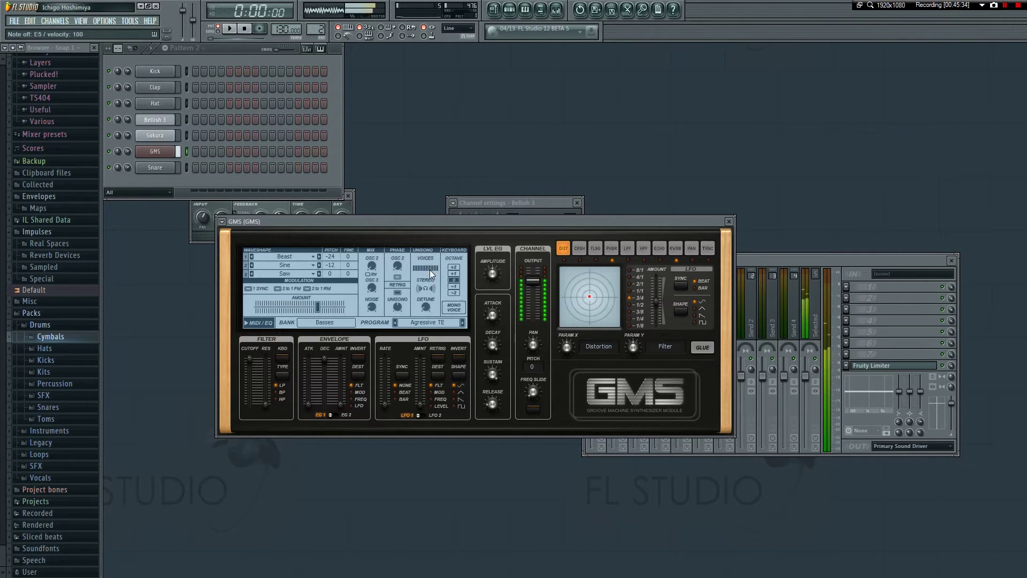
key(q)
key(q)
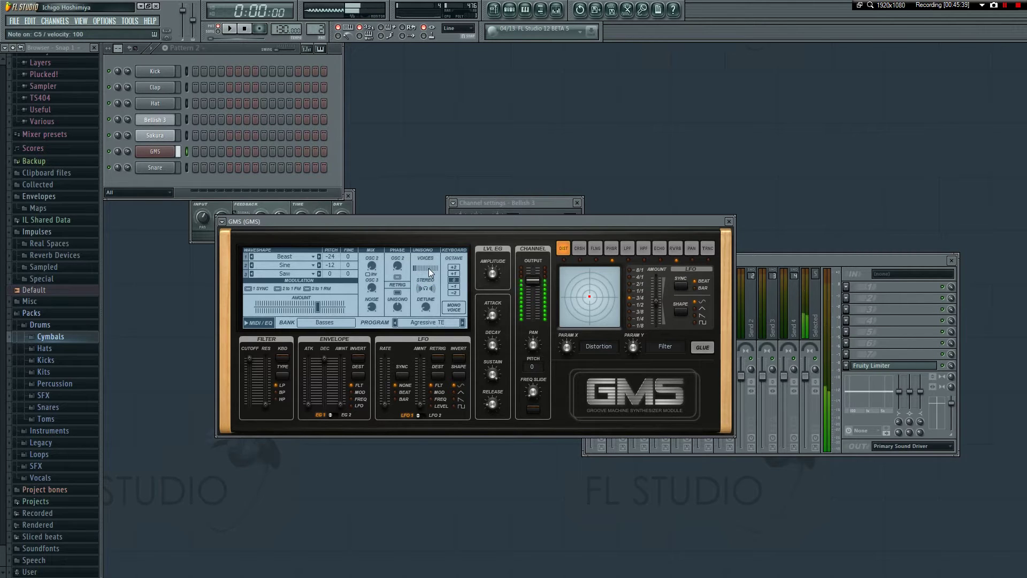
key(t)
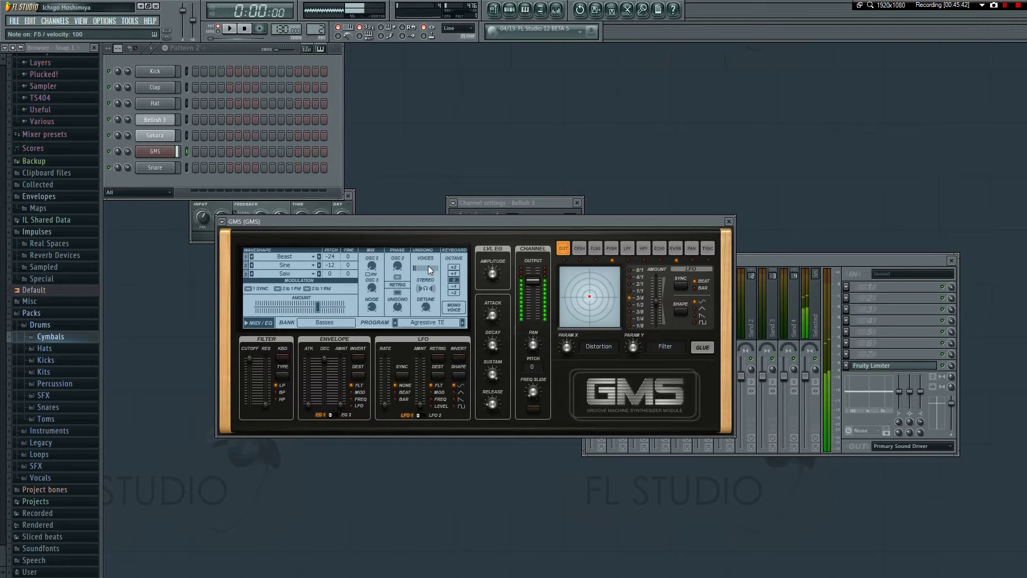
key(m)
key(z)
- In the GMS channel's piano roll, draw a C4 note from bar 1 to the second beat of bar 3
click(729, 222)
right_click(175, 152)
click(199, 156)
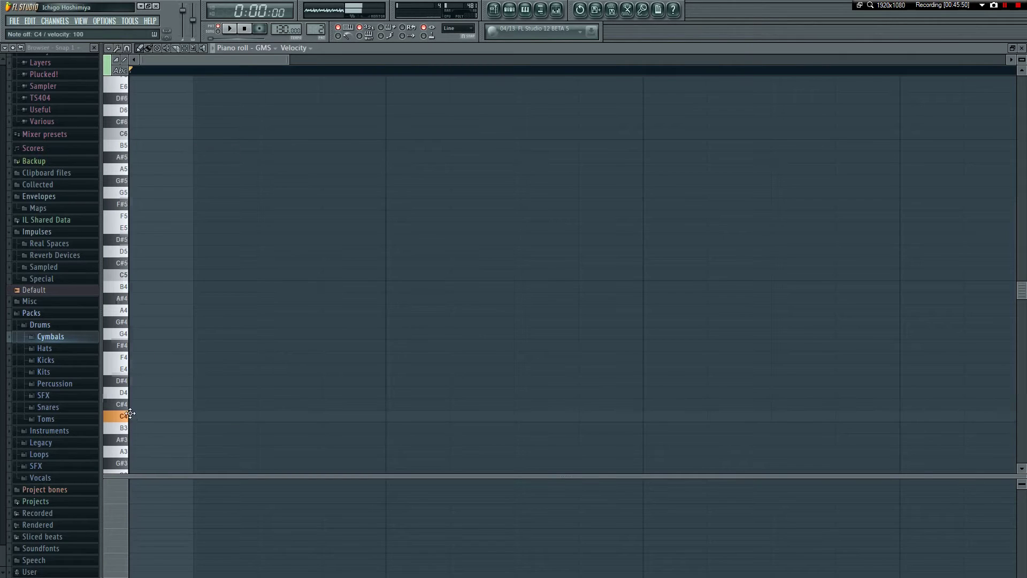
drag(286, 62, 534, 62)
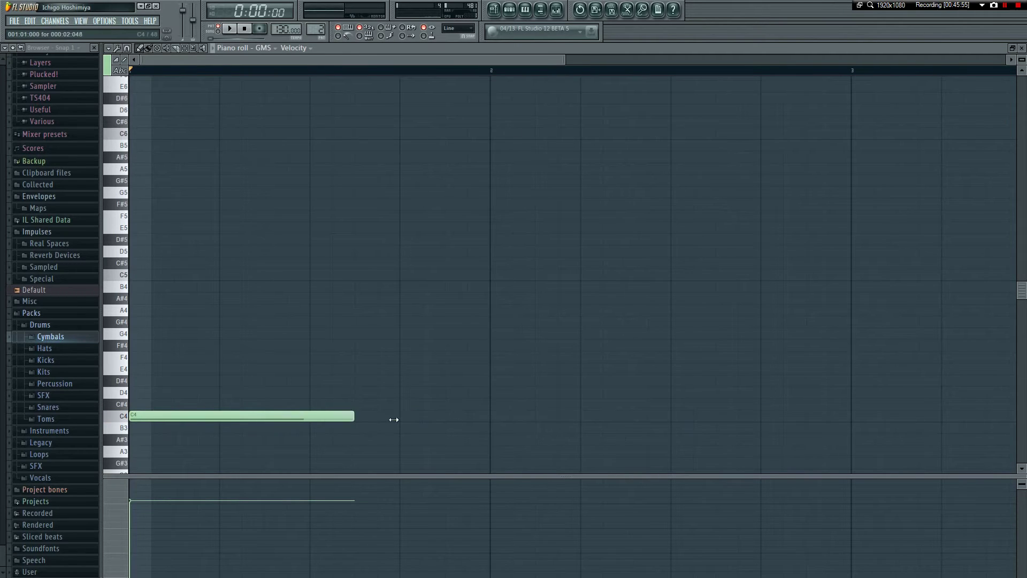
drag(394, 419, 941, 419)
- Extend the C4 note to the start of bar 4 while playing Pattern 2, and leave the piano roll
key(space)
scroll(515, 79, right, 2)
scroll(523, 408, right, 2)
drag(510, 416, 780, 417)
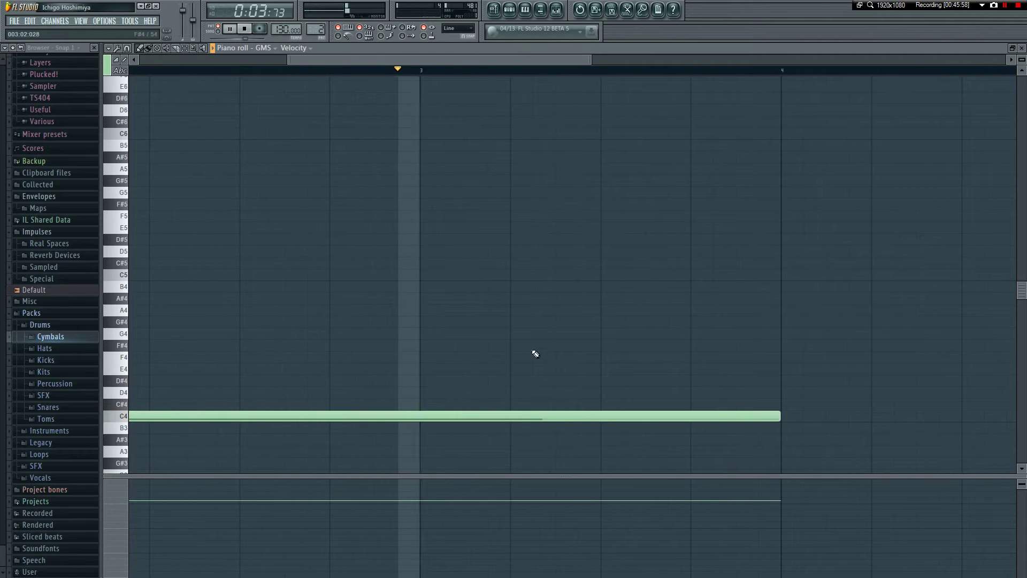
key(space)
key(F7)
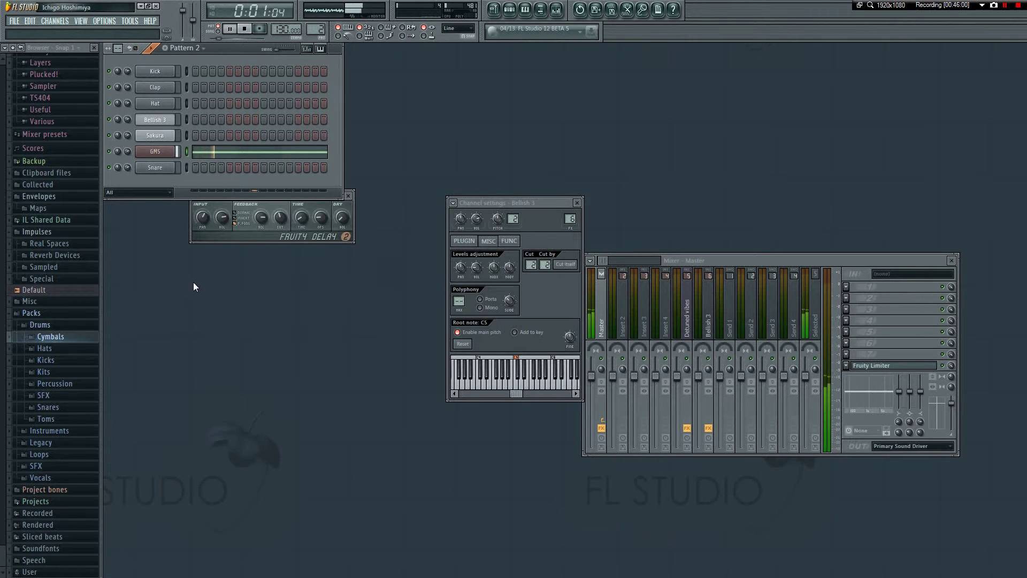
right_click(159, 155)
mouse_move(211, 263)
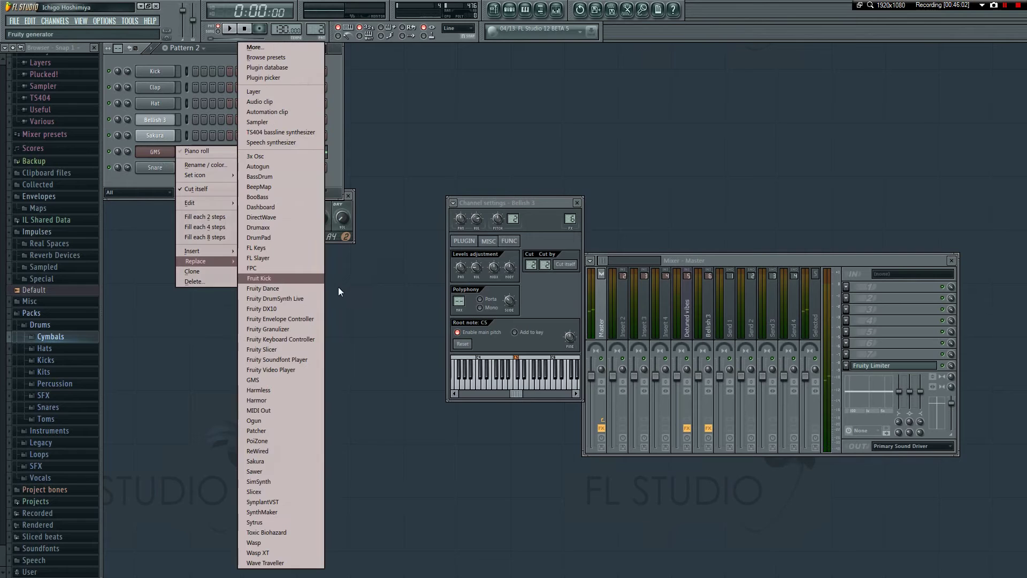
click(391, 283)
- Insert a second GMS channel and mute the original GMS channel
right_click(159, 153)
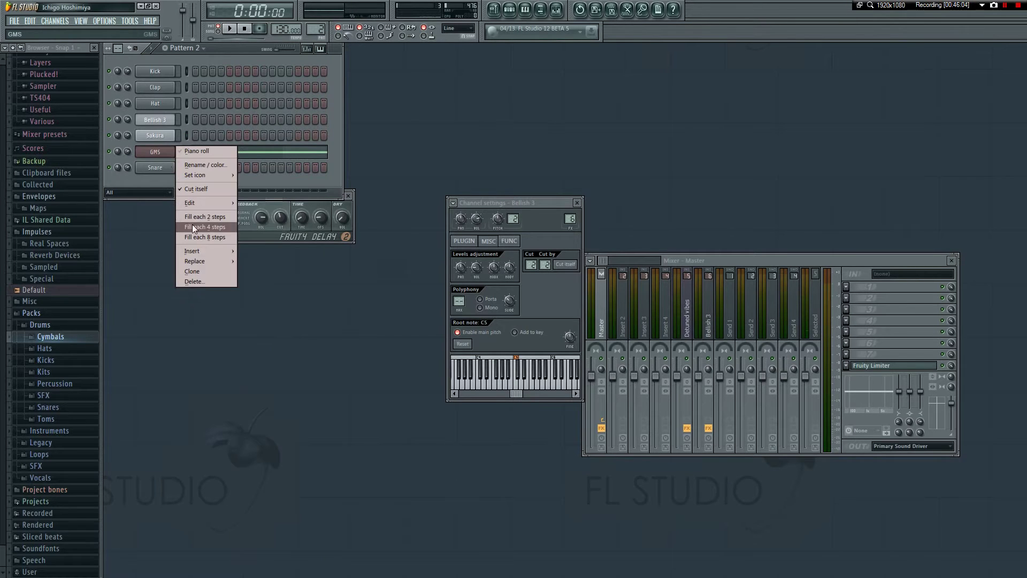
mouse_move(213, 252)
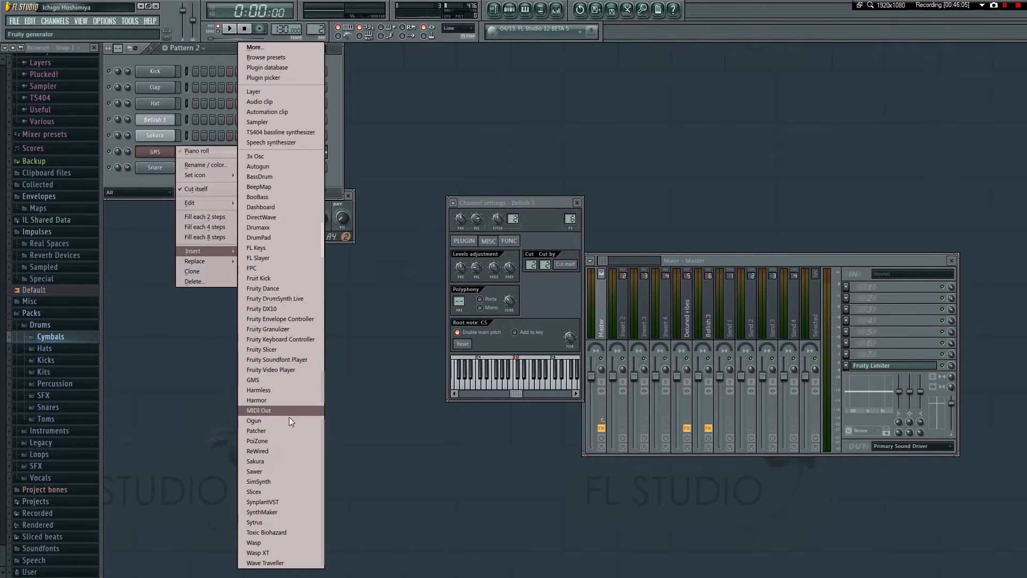
click(266, 374)
click(116, 171)
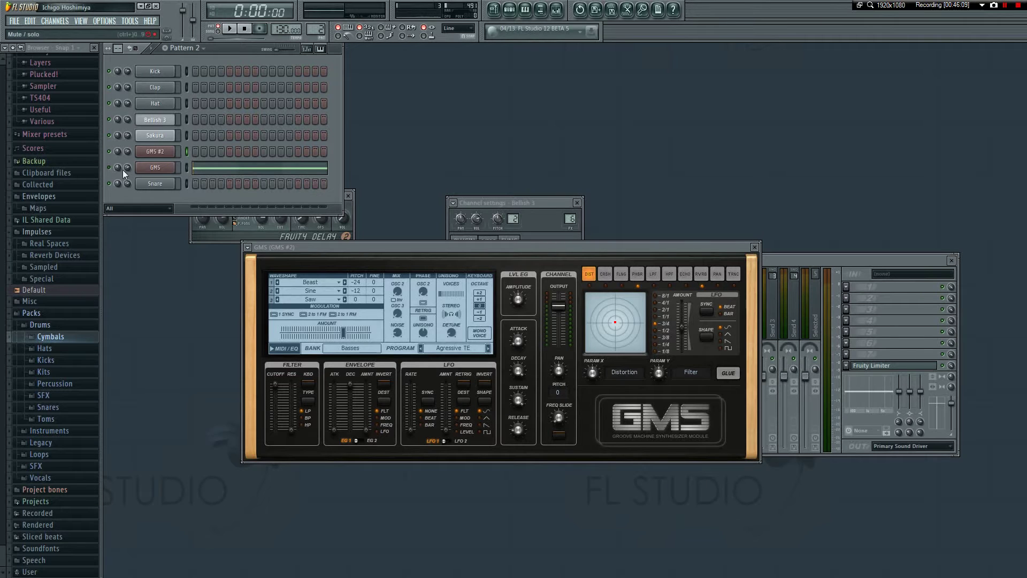
- Bring the GMS #2 synthesizer to the front and open its Presets Library
click(155, 151)
right_click(170, 159)
click(156, 160)
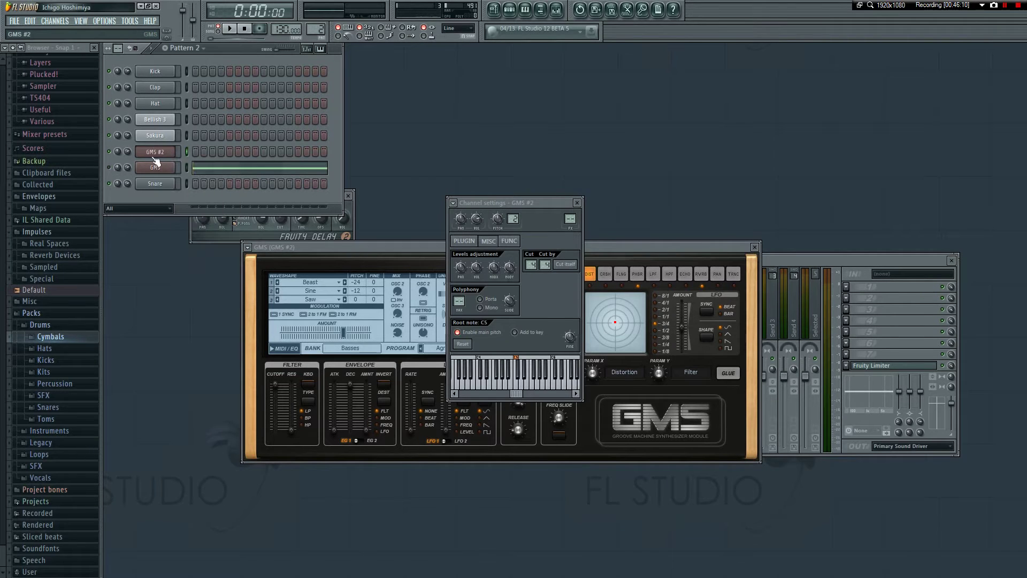
click(345, 249)
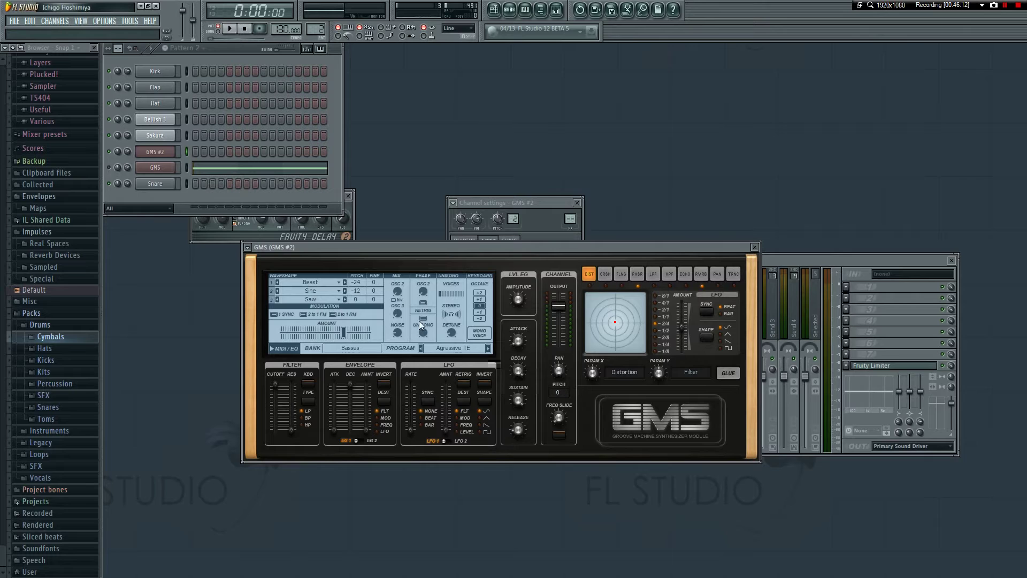
click(443, 349)
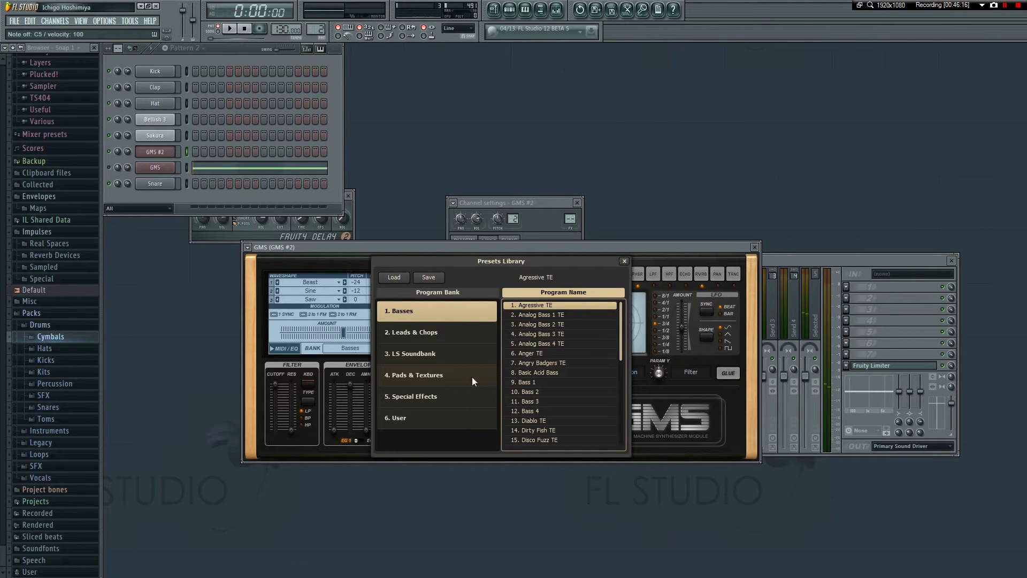
- Audition the presets of the Basses bank for GMS #2, working through the list down to Viral TE
click(535, 383)
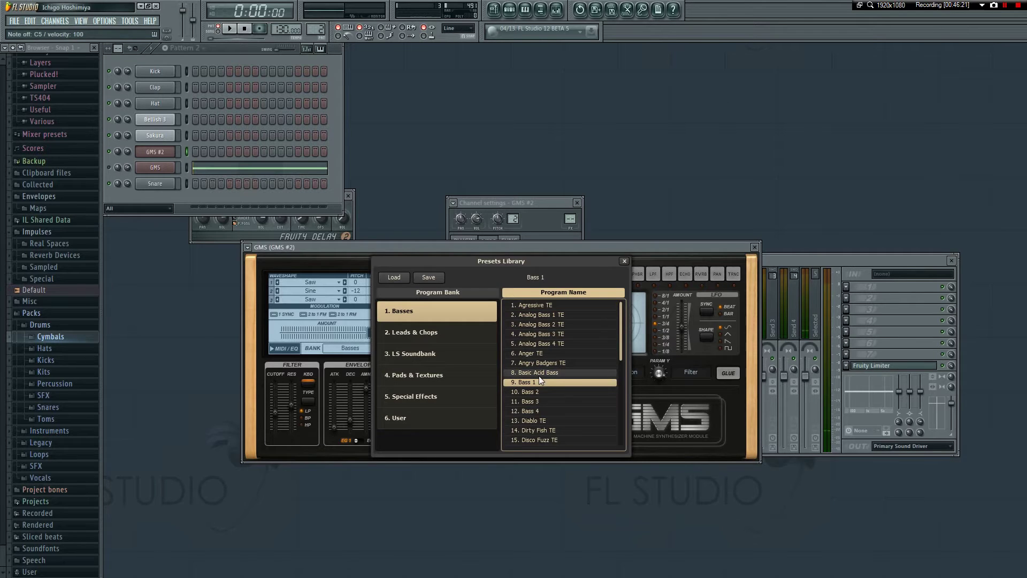
click(538, 375)
click(544, 393)
click(537, 361)
click(537, 354)
click(541, 334)
click(538, 315)
click(541, 325)
click(545, 344)
click(539, 333)
click(542, 344)
click(542, 353)
click(544, 362)
click(542, 372)
click(541, 392)
click(541, 401)
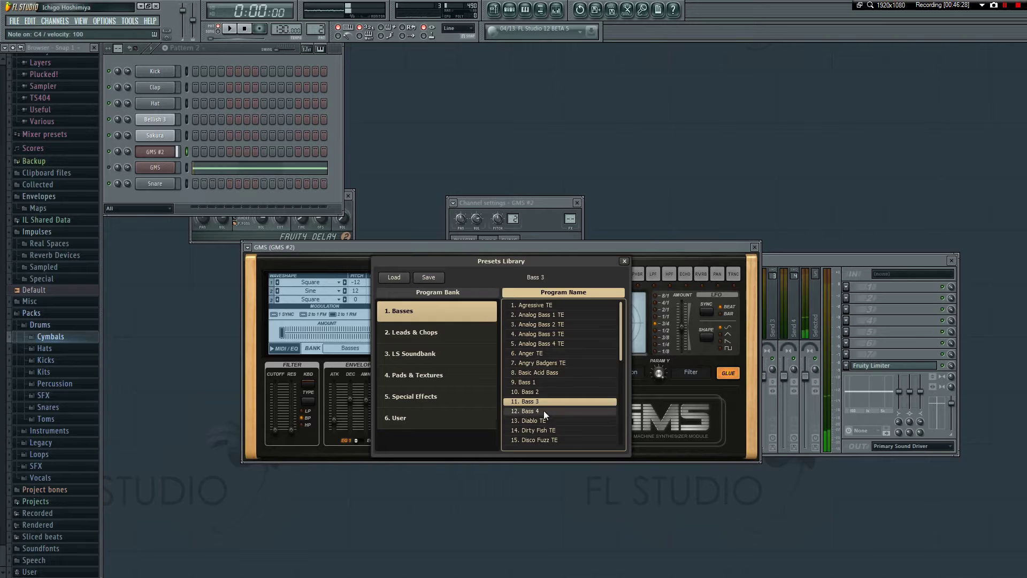
click(544, 411)
click(543, 420)
click(550, 430)
click(553, 439)
scroll(568, 407, down, 5)
click(557, 404)
click(558, 411)
click(557, 420)
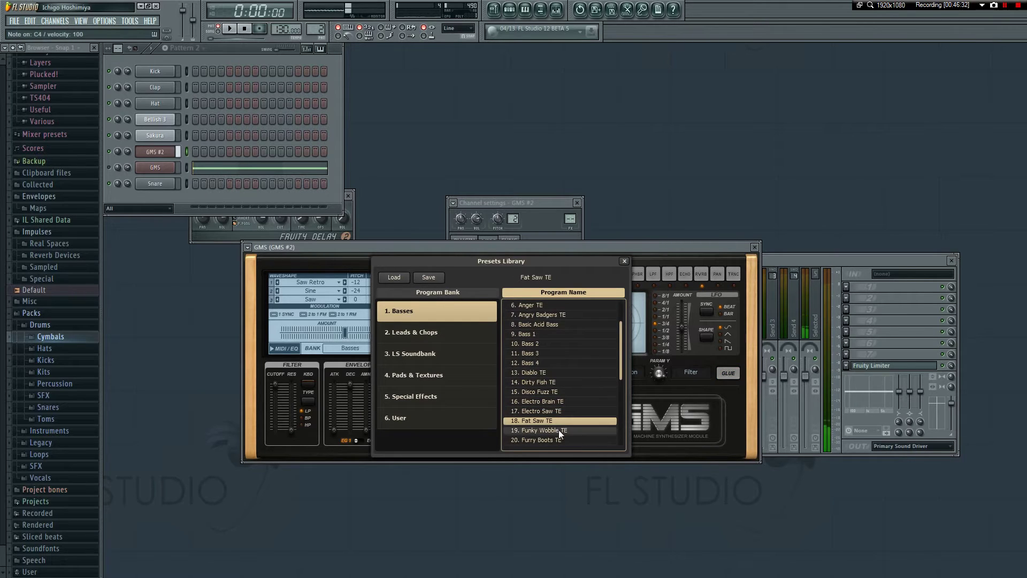
click(560, 427)
click(564, 441)
scroll(564, 403, down, 5)
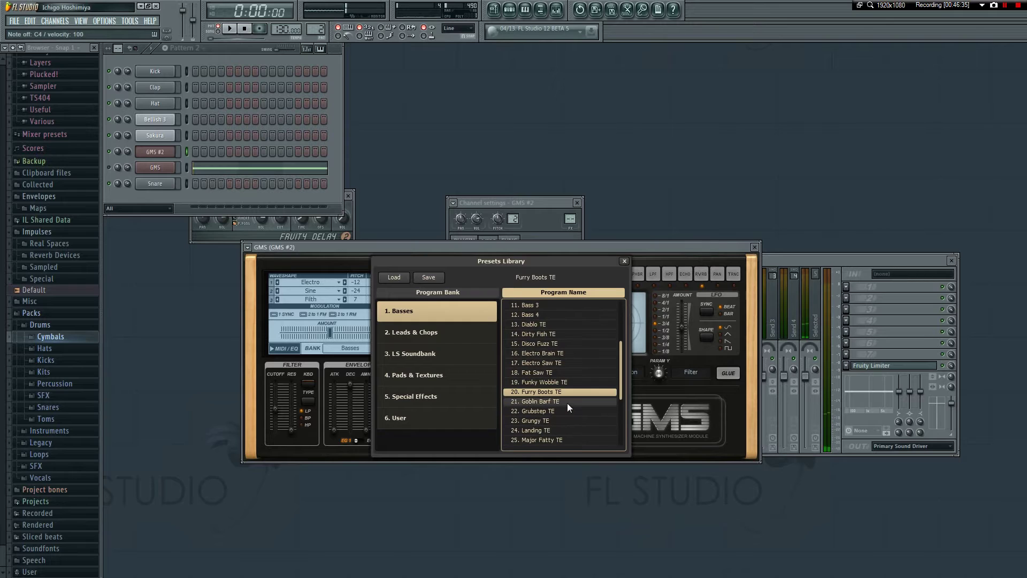
scroll(550, 403, down, 3)
click(550, 373)
click(550, 382)
click(544, 391)
click(548, 401)
click(550, 410)
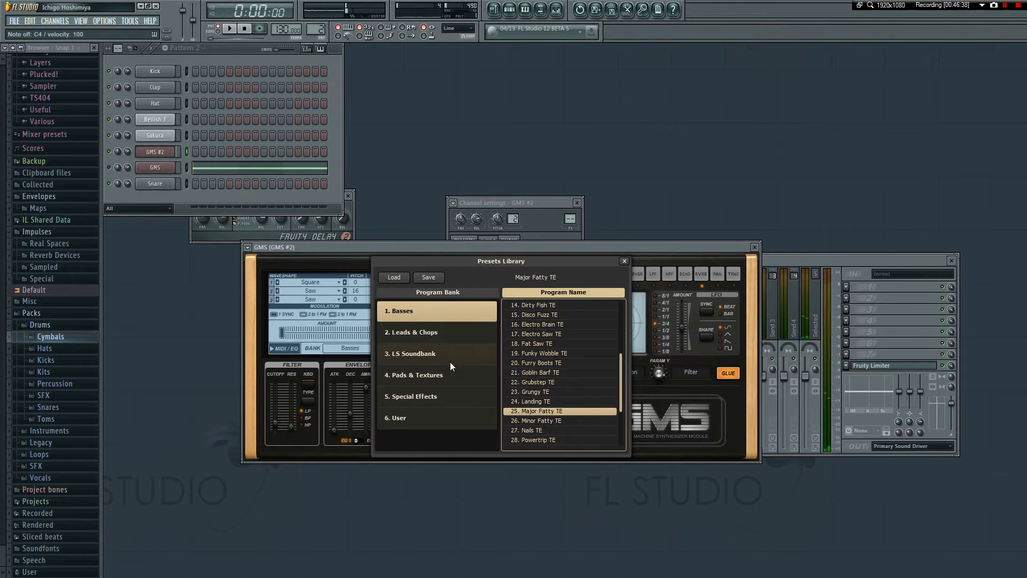
click(545, 421)
click(544, 431)
scroll(556, 434, down, 2)
click(561, 420)
scroll(563, 419, down, 2)
click(556, 410)
click(555, 421)
click(555, 430)
click(554, 439)
scroll(556, 423, down, 2)
click(557, 412)
click(558, 420)
click(559, 430)
click(553, 439)
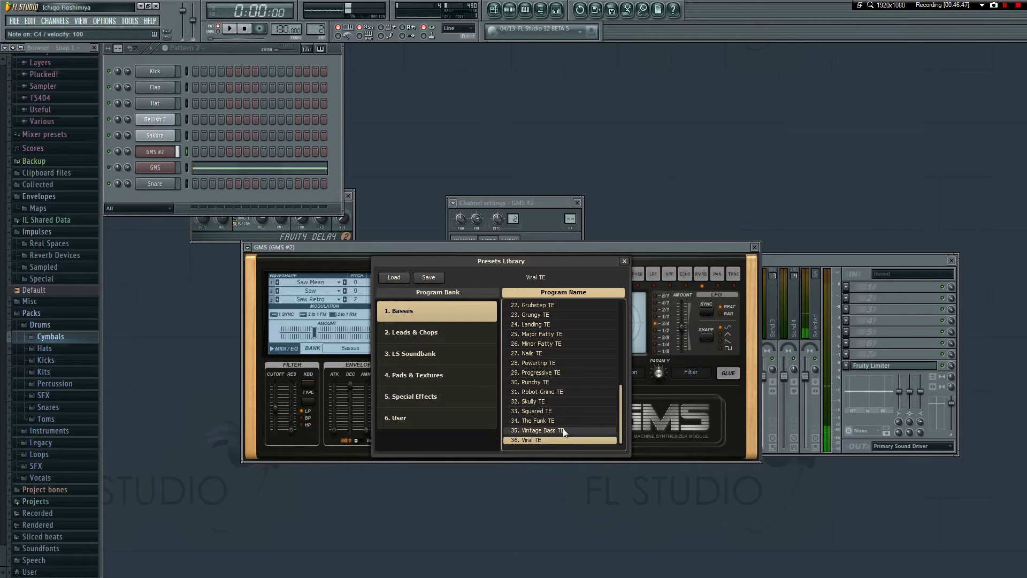
- Switch to the Leads & Chops bank and audition its presets, including lead 5
click(402, 331)
click(535, 304)
click(535, 324)
click(532, 316)
click(529, 334)
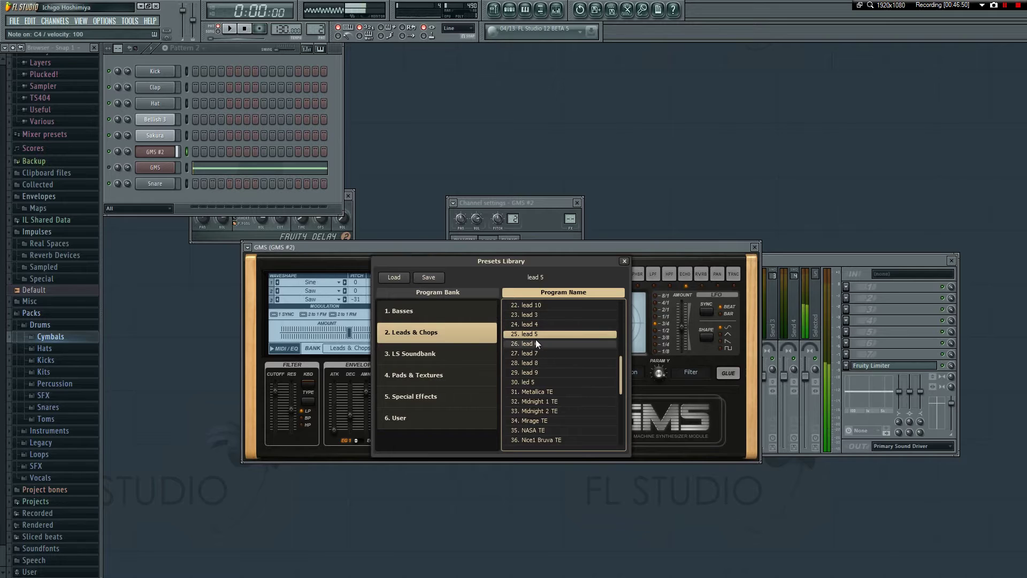
click(535, 343)
click(544, 353)
click(543, 363)
click(545, 372)
click(547, 383)
click(556, 393)
click(554, 402)
click(550, 420)
click(550, 431)
click(550, 438)
click(557, 421)
click(551, 409)
click(546, 401)
- Switch to the LS Soundbank and audition its presets, including Saw 1, Saw 2 and Trance Lead LS
click(465, 353)
click(534, 306)
click(537, 315)
click(539, 324)
click(541, 333)
click(543, 344)
click(544, 353)
click(549, 363)
click(550, 372)
click(547, 382)
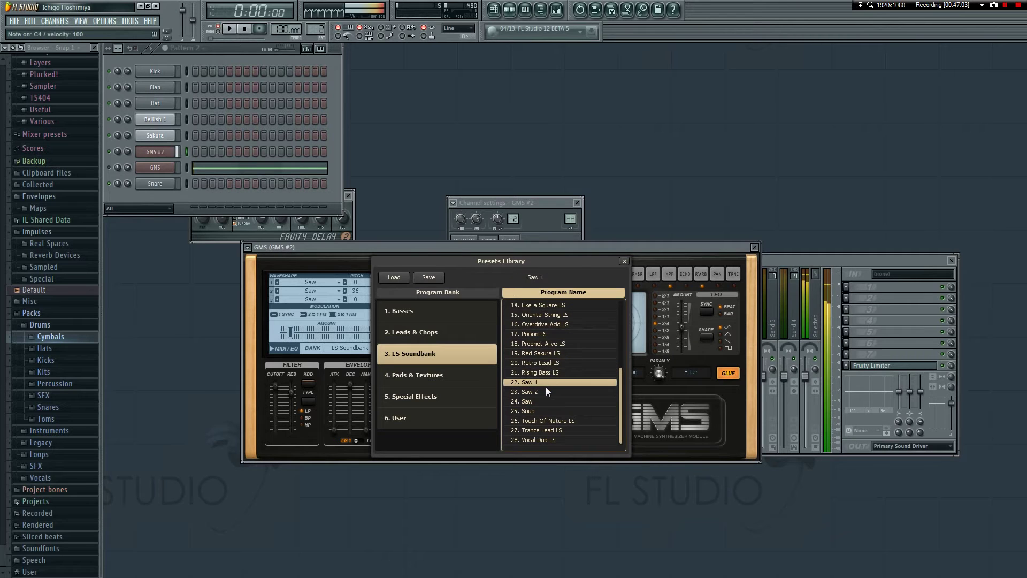
click(543, 401)
click(540, 392)
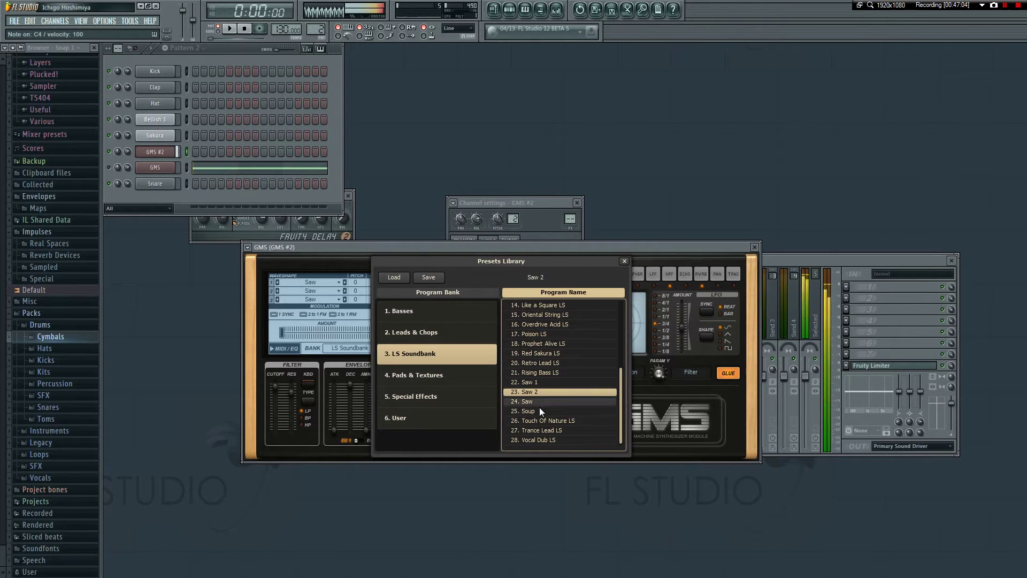
click(541, 411)
click(551, 421)
click(551, 430)
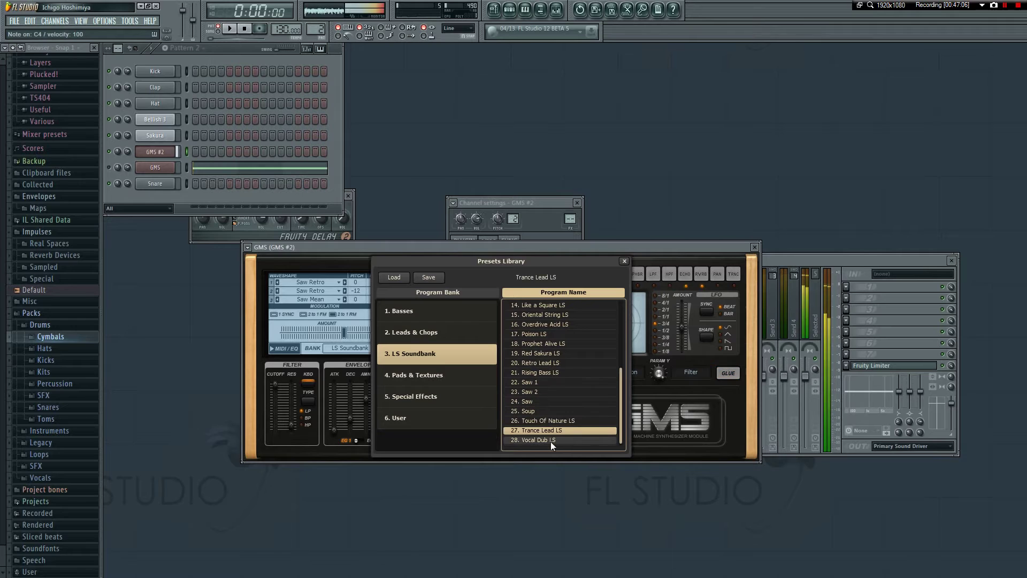
- Audition the Pads & Textures bank, trying Moon Landing TE, Blue Velvet TE and pad 2, and finish on pad 4
click(434, 375)
click(531, 318)
click(533, 326)
scroll(551, 359, up, 4)
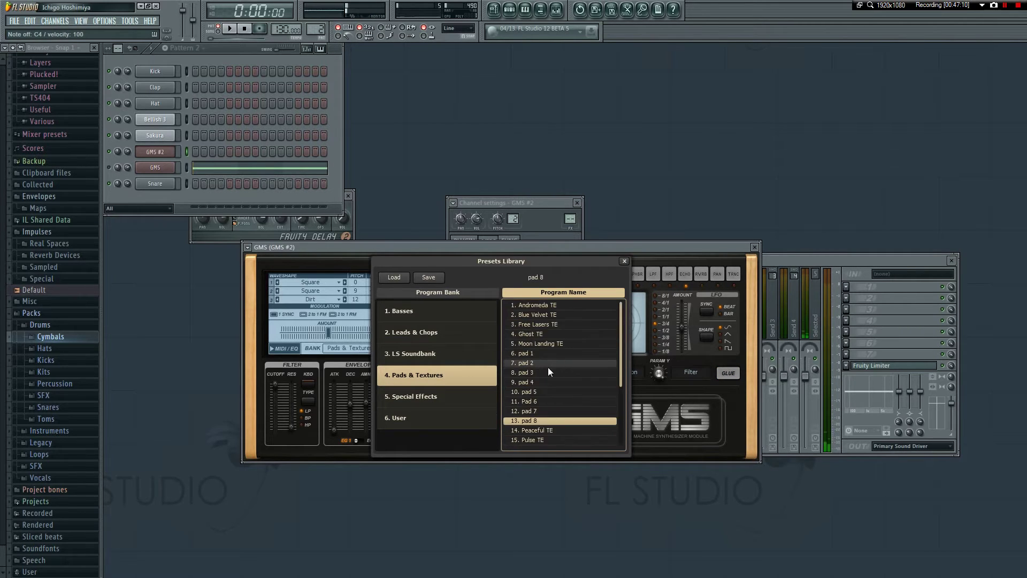
click(542, 345)
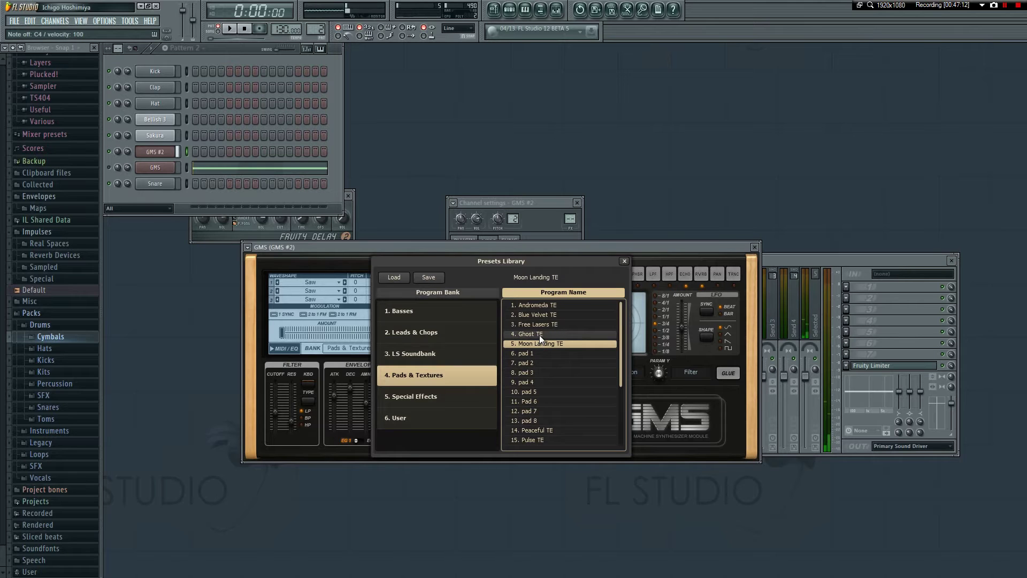
click(539, 335)
click(546, 325)
click(545, 316)
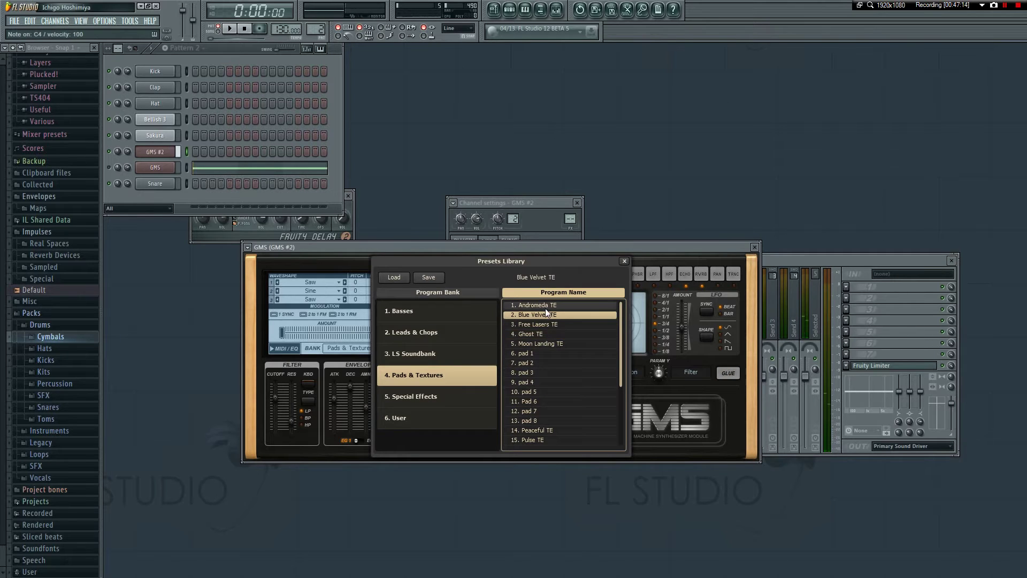
click(548, 364)
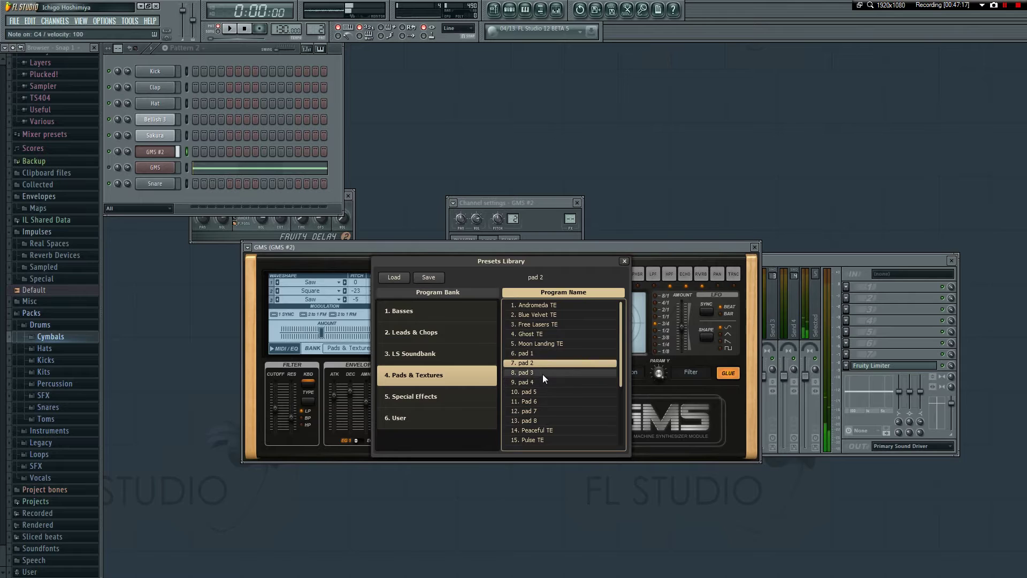
click(542, 374)
click(548, 383)
- Replace the GMS #2 channel with Sytrus and load its Cerbera saw bass preset
right_click(176, 149)
mouse_move(214, 264)
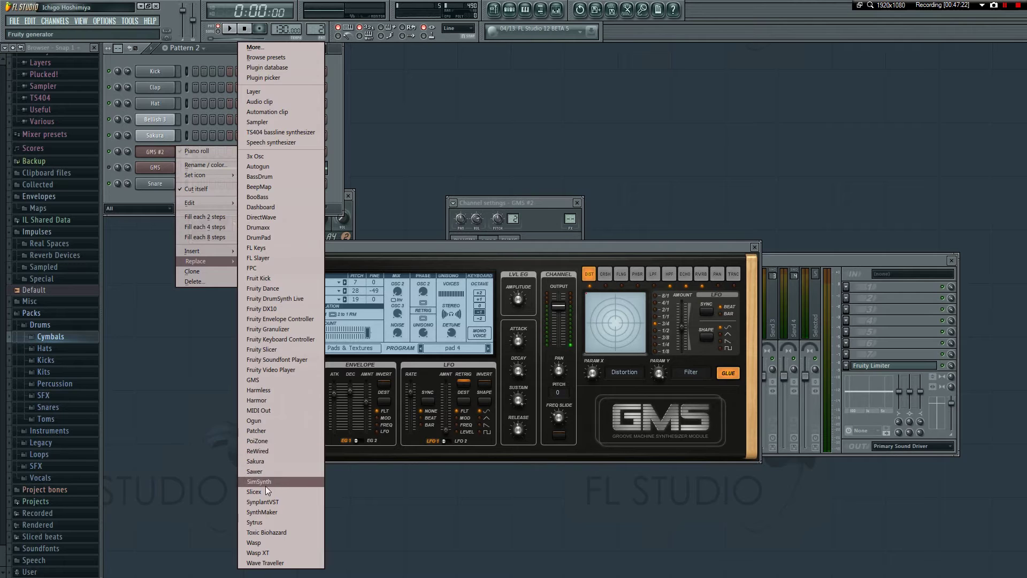
click(255, 523)
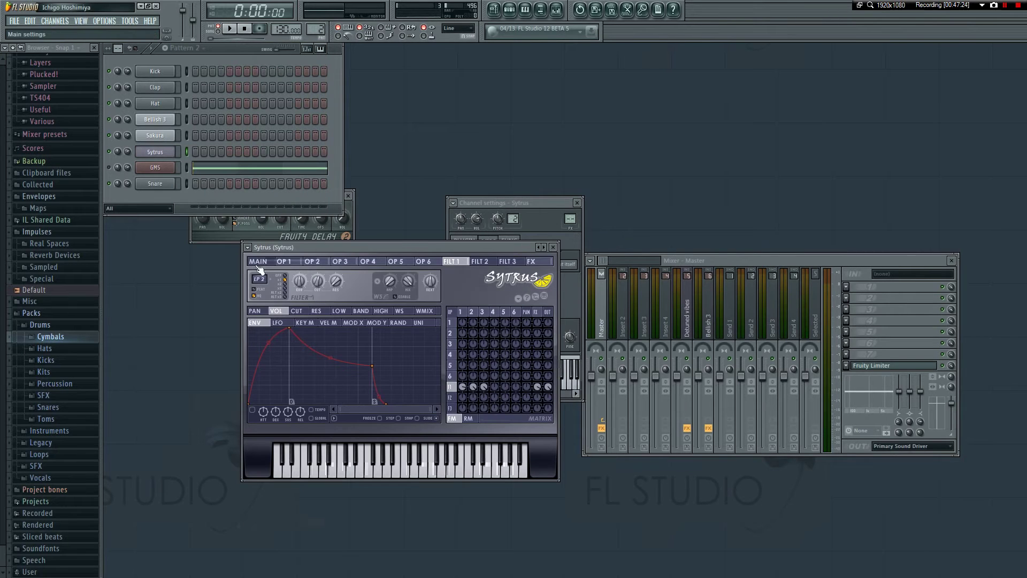
click(247, 247)
mouse_move(270, 276)
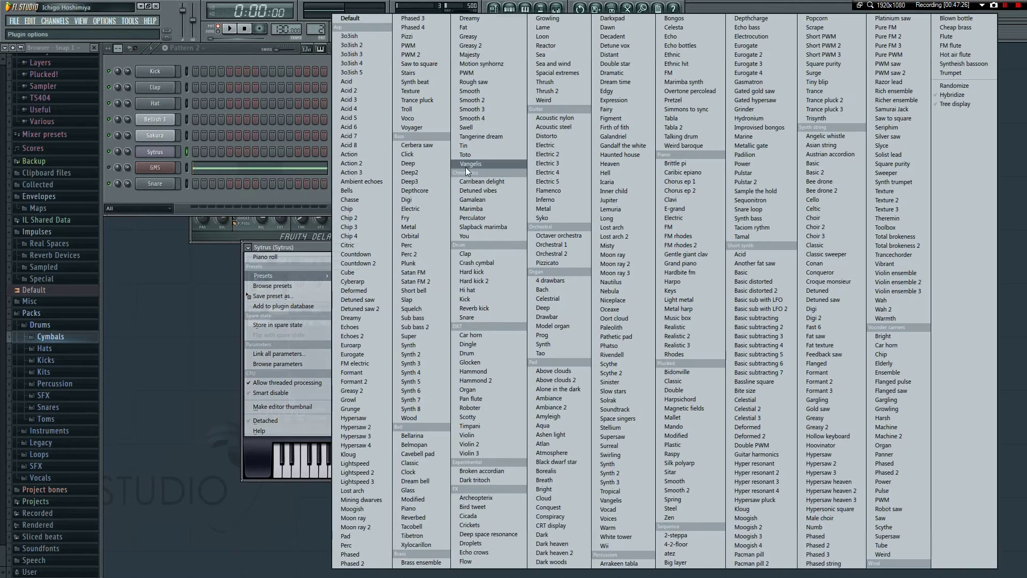
click(420, 145)
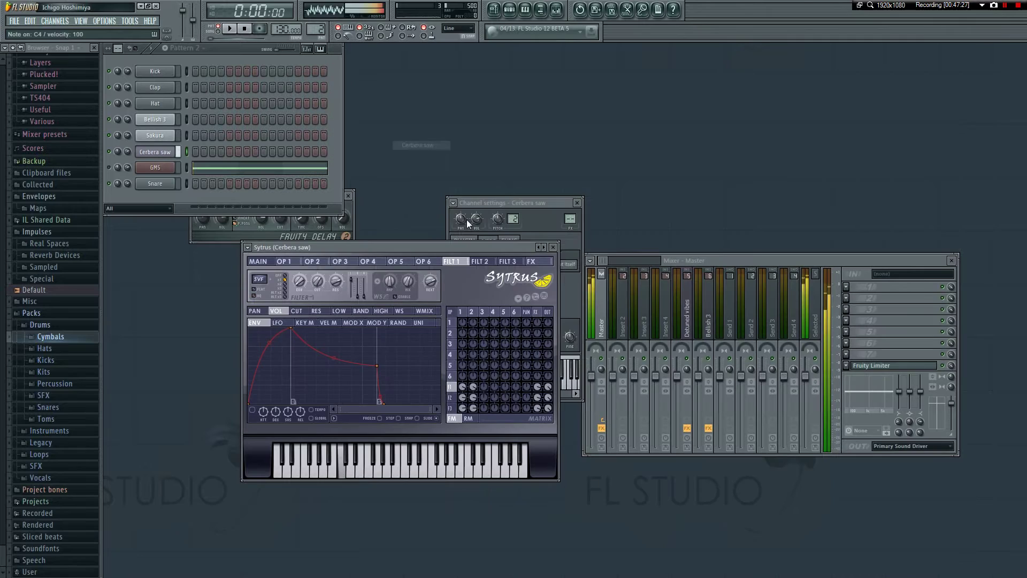
- Step forward through the Sytrus bass presets from Cerbera saw to Squelch, playing test notes along the way
click(544, 247)
click(543, 247)
click(545, 247)
click(544, 247)
click(543, 247)
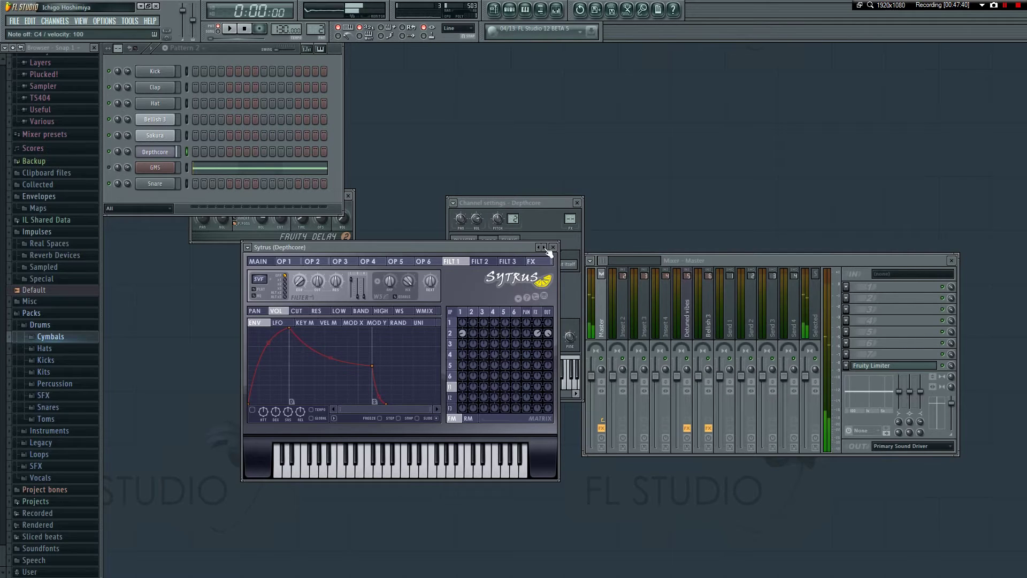
click(546, 248)
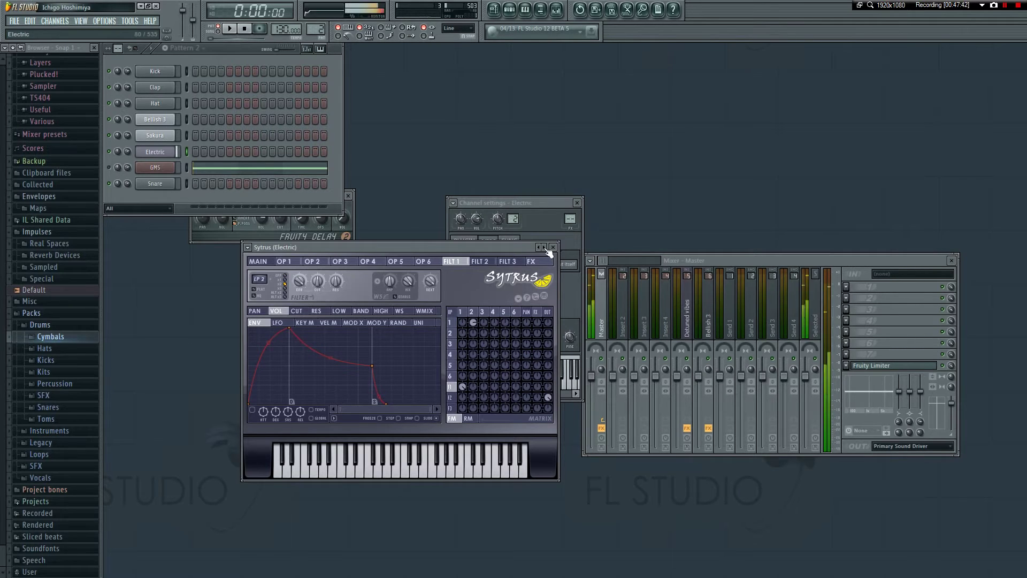
click(546, 248)
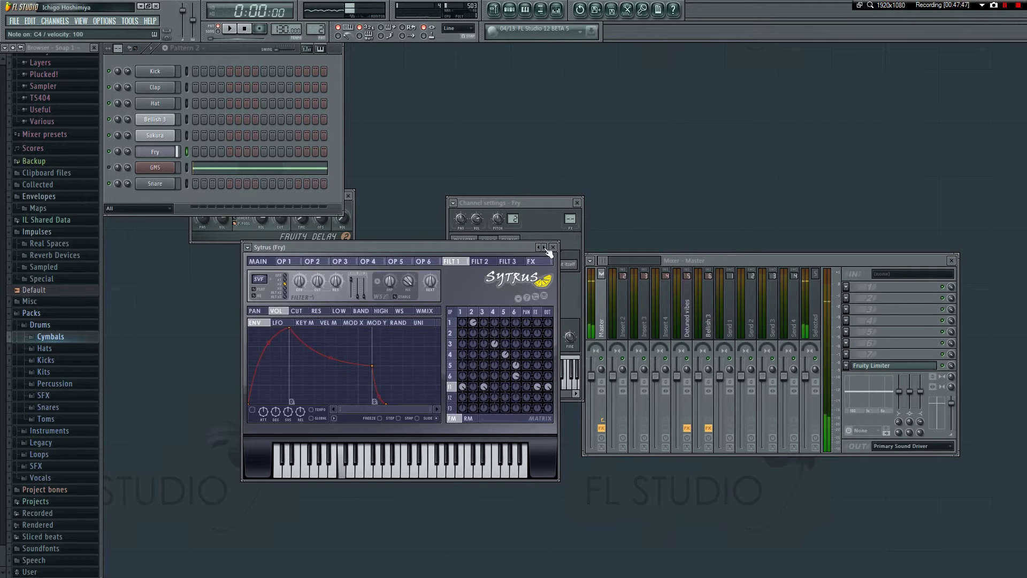
click(545, 248)
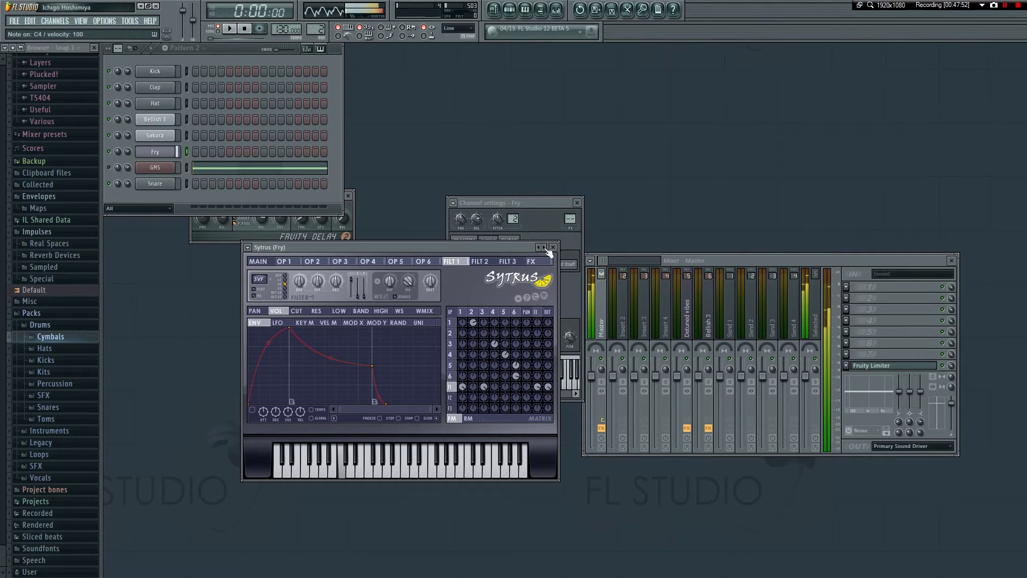
click(546, 248)
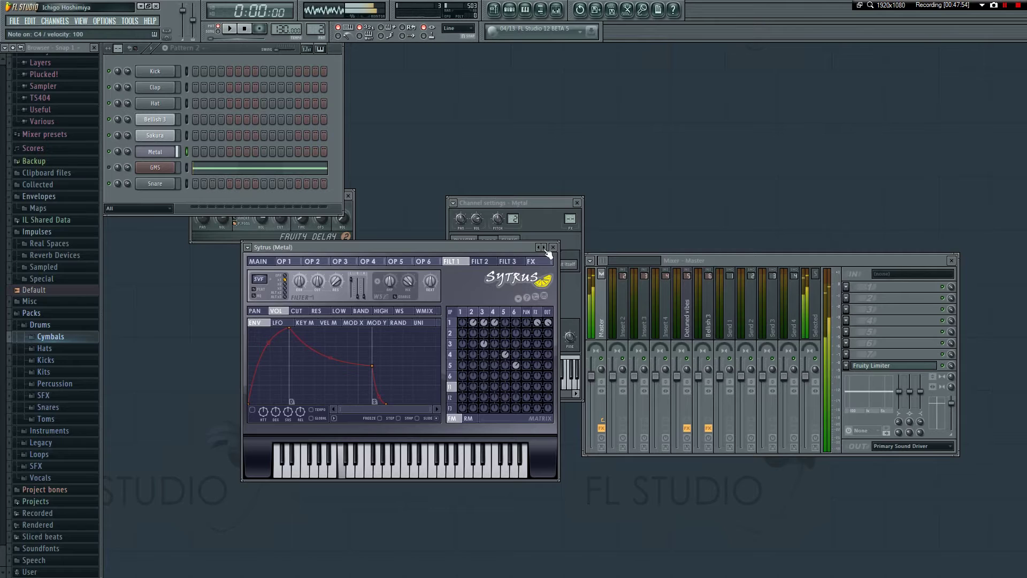
click(545, 248)
key(z)
click(545, 249)
key(z)
key(z)
click(546, 248)
click(545, 248)
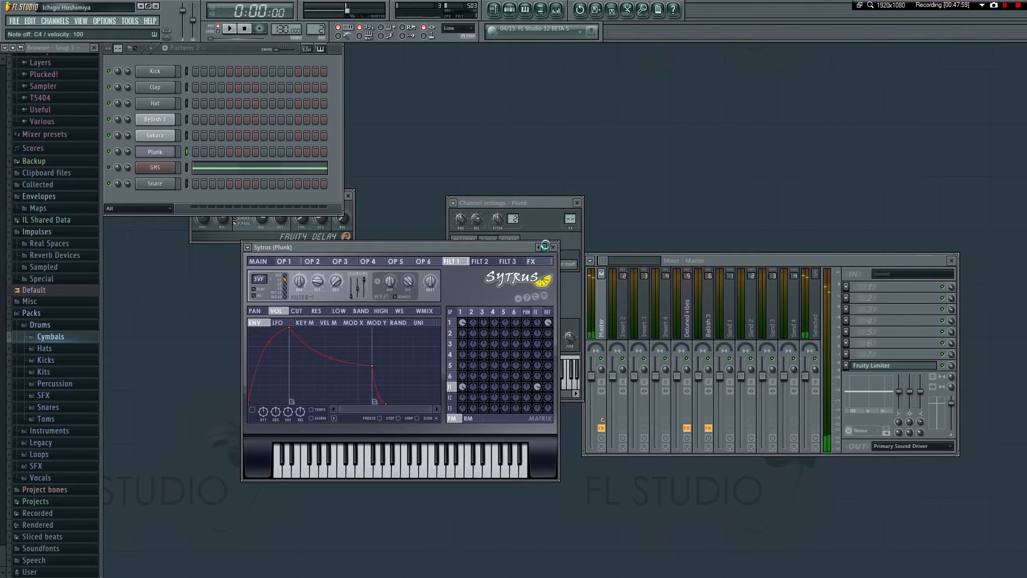
key(q)
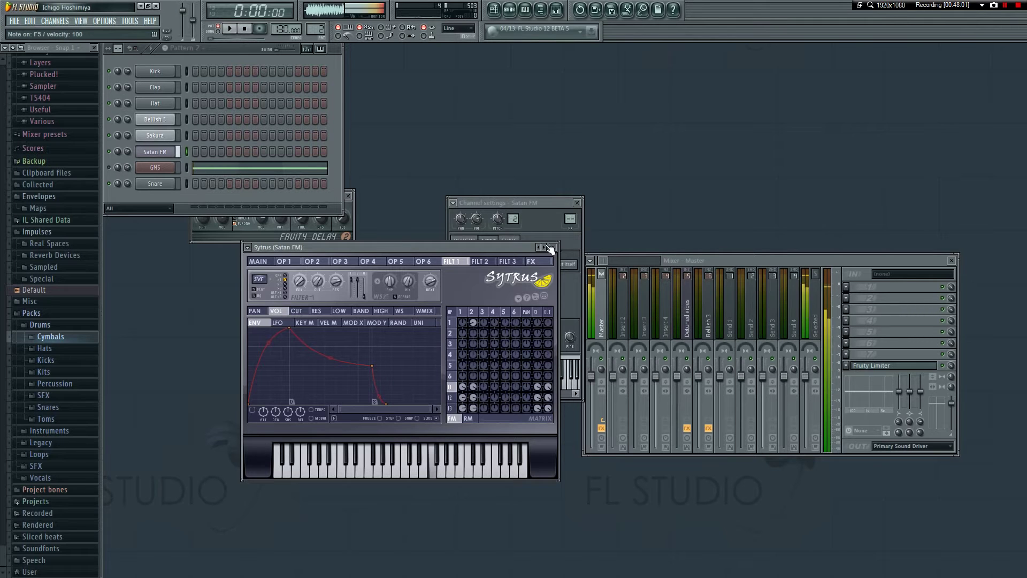
click(546, 247)
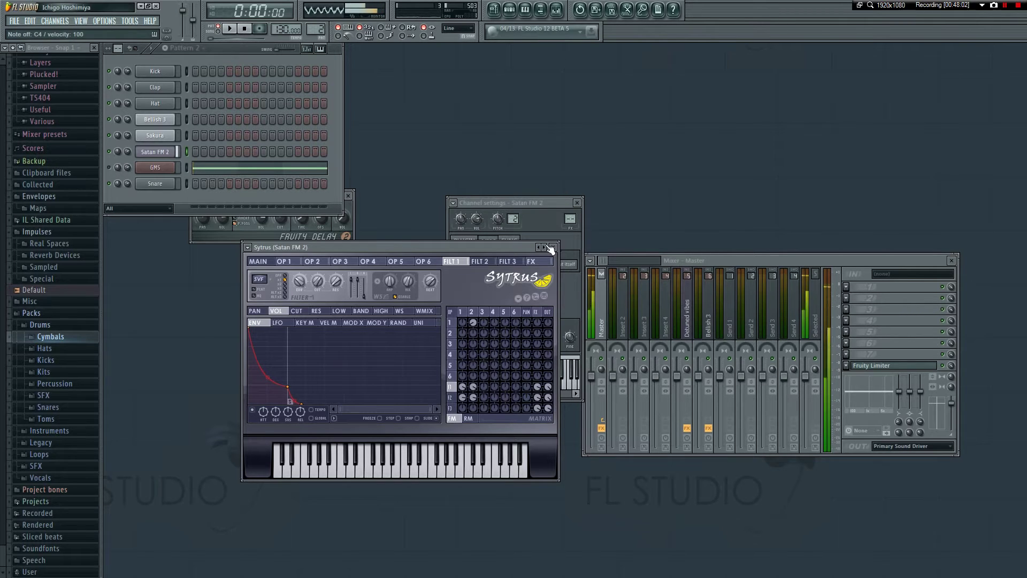
click(549, 247)
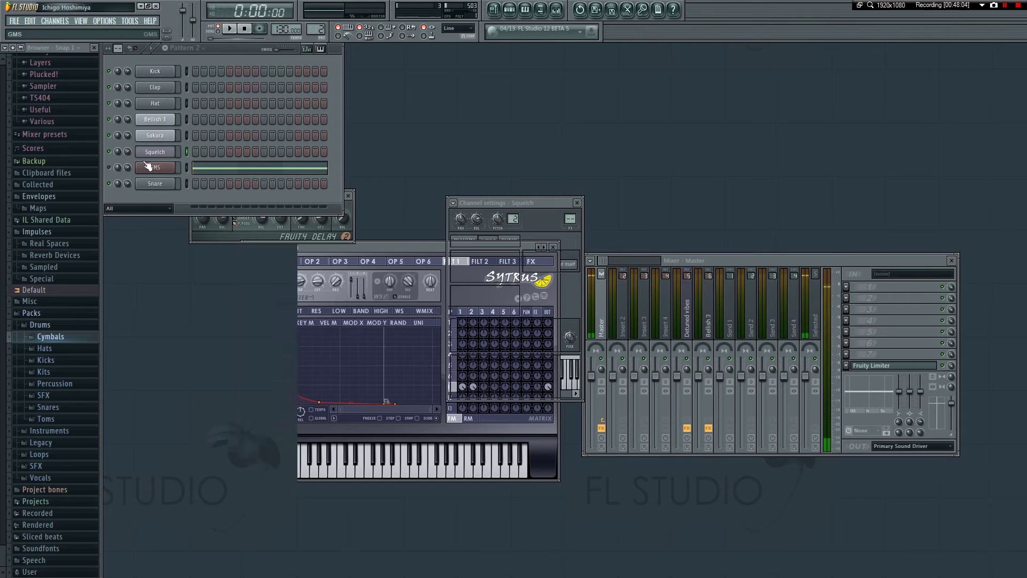
- Play Pattern 2 briefly to hear the GMS bass, stop playback, and reopen the Squelch channel's Sytrus editor
click(147, 166)
key(space)
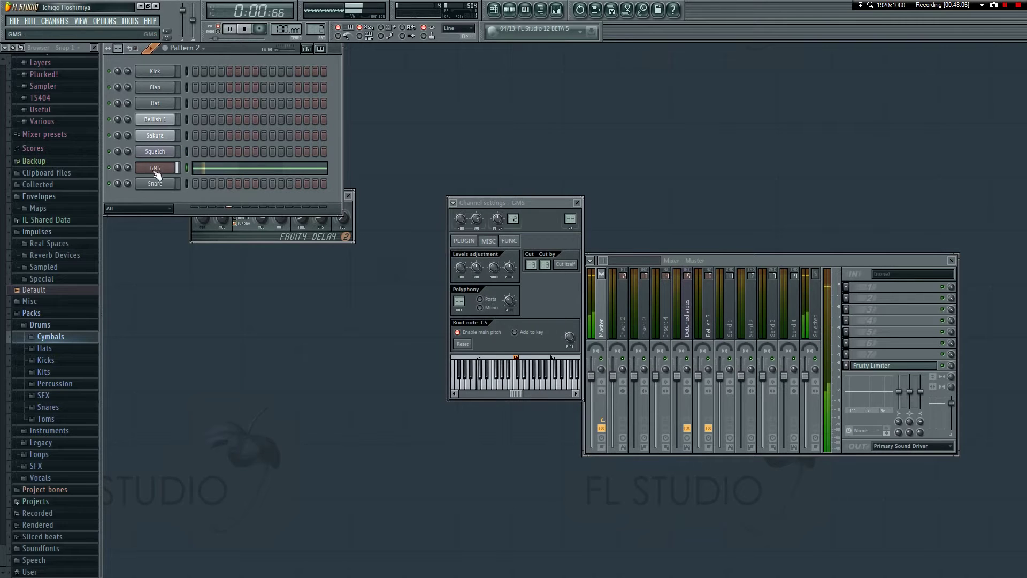
click(155, 152)
key(space)
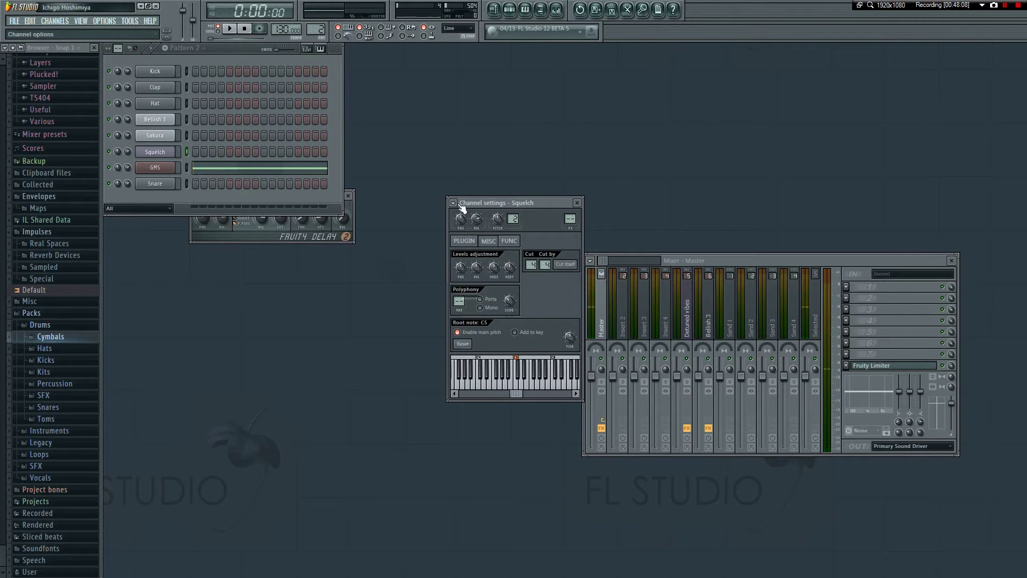
click(453, 203)
click(522, 228)
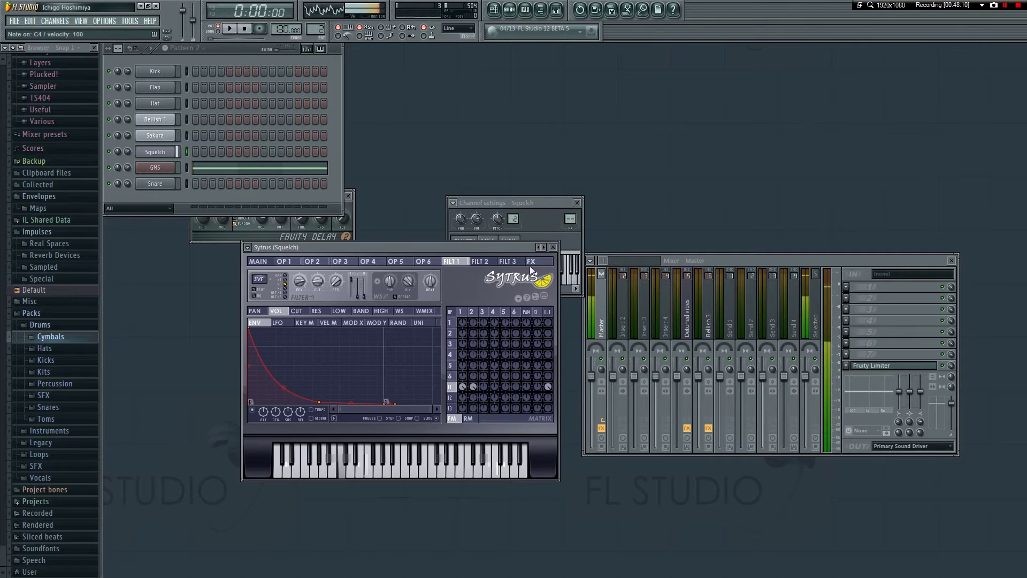
- Advance the Sytrus presets from Squelch to Synth 4, auditioning Super and Synth 3 on the way
click(545, 247)
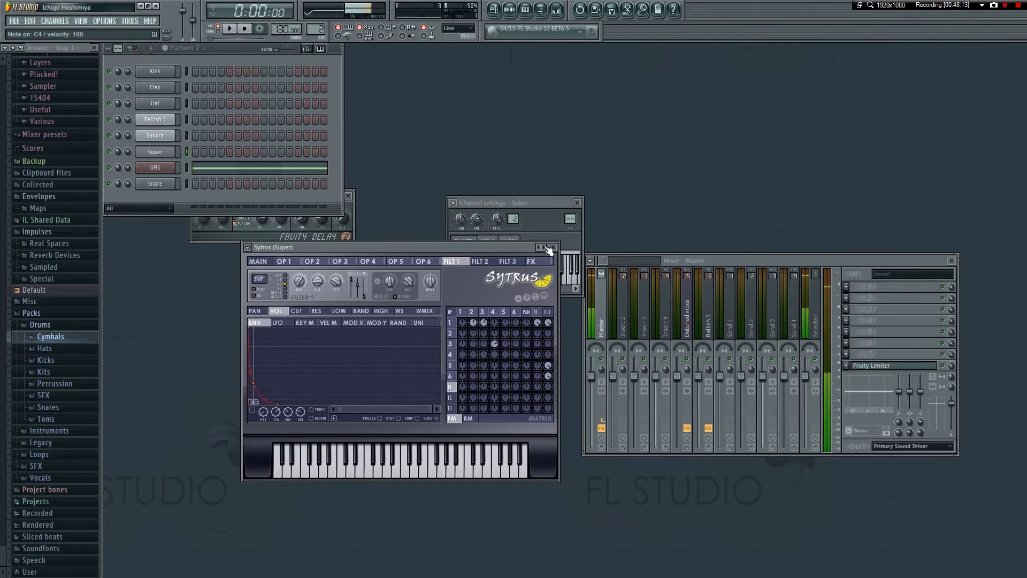
click(544, 247)
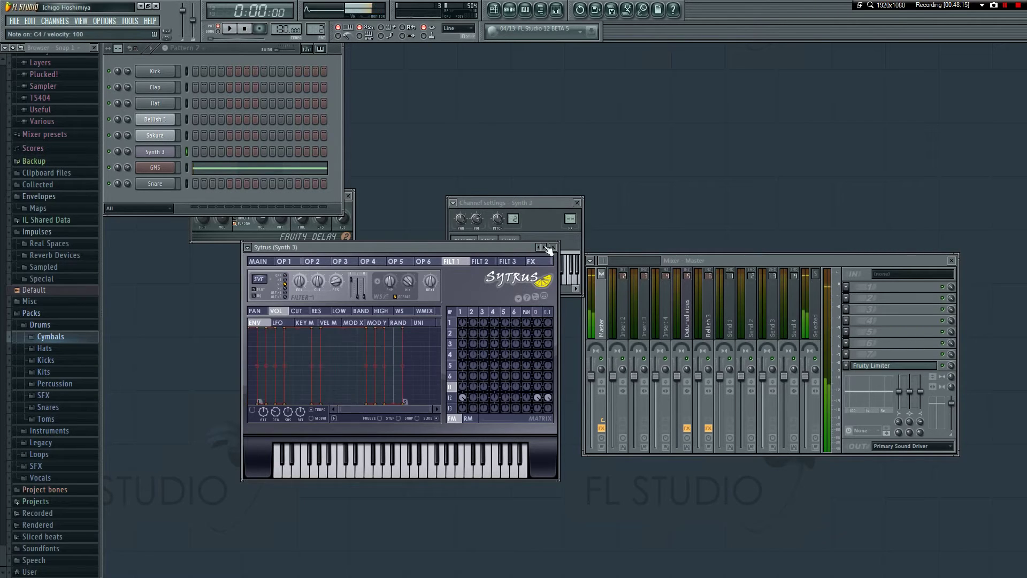
click(544, 247)
click(248, 247)
mouse_move(278, 278)
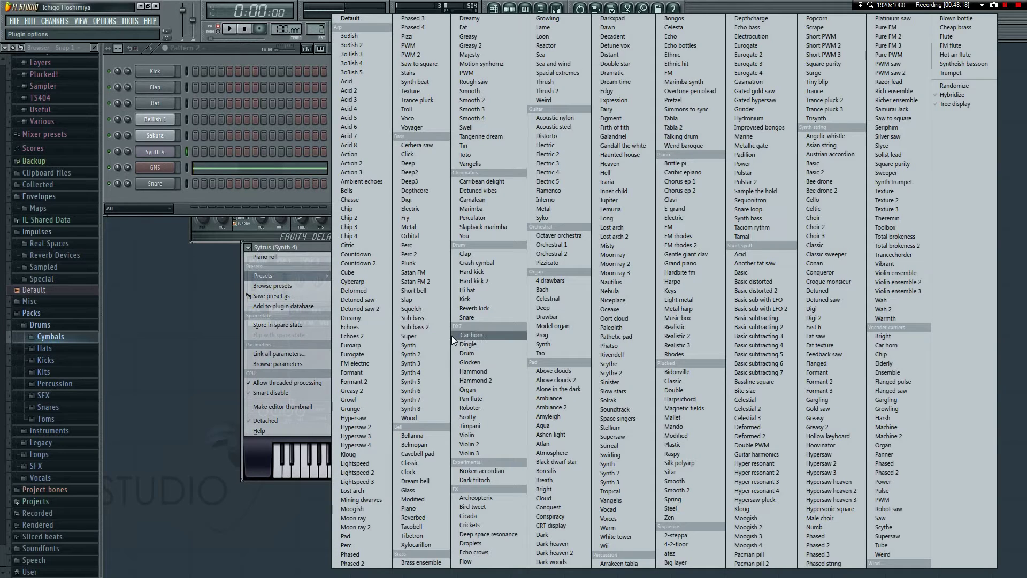
click(351, 381)
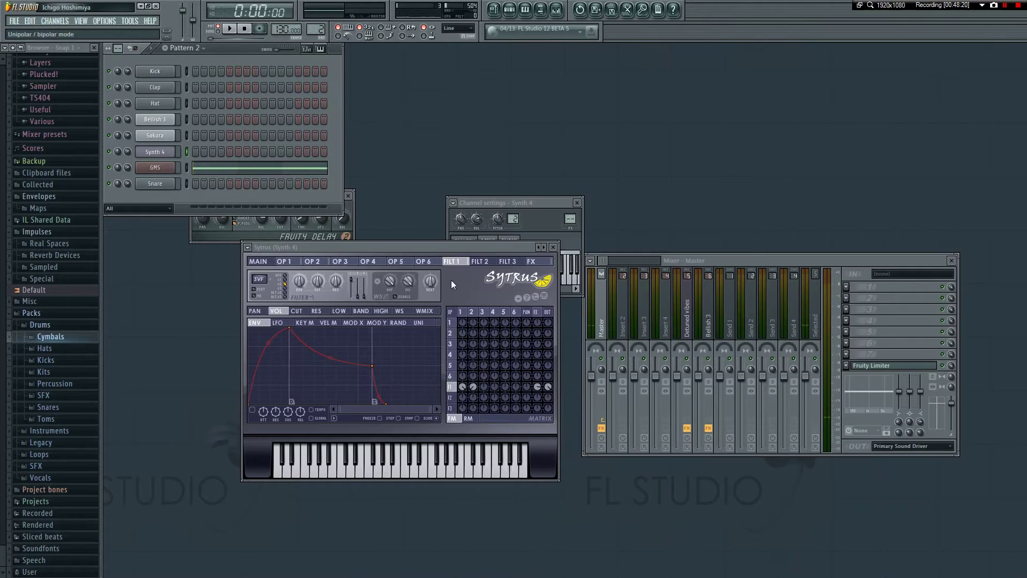
- Advance the Sytrus channel from Synth 4 through the remaining bass presets to the Bellarina bell preset
click(544, 248)
click(545, 248)
click(545, 248)
click(545, 248)
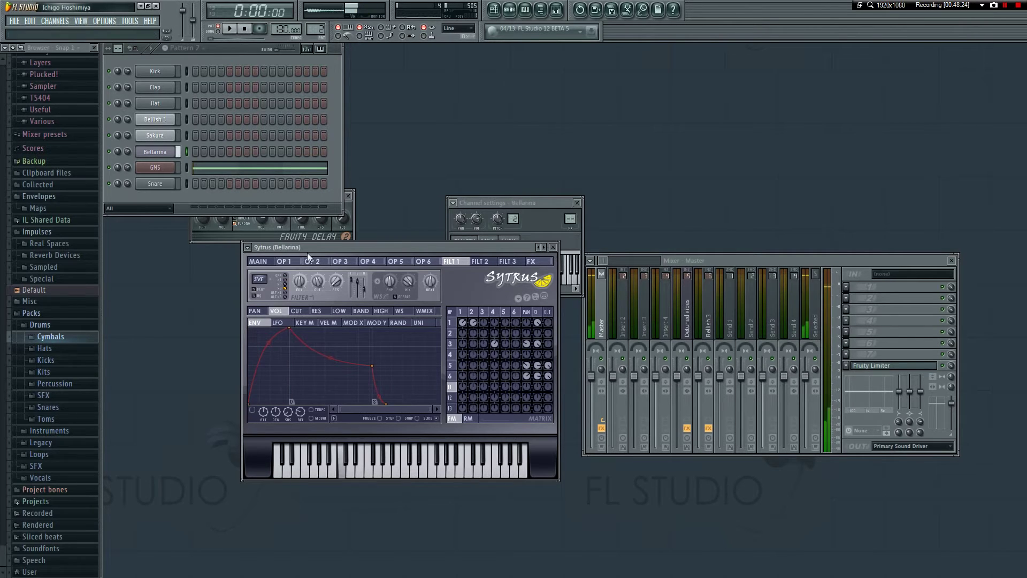
- Load the Platinium saw preset into the Sytrus channel
click(247, 248)
mouse_move(273, 279)
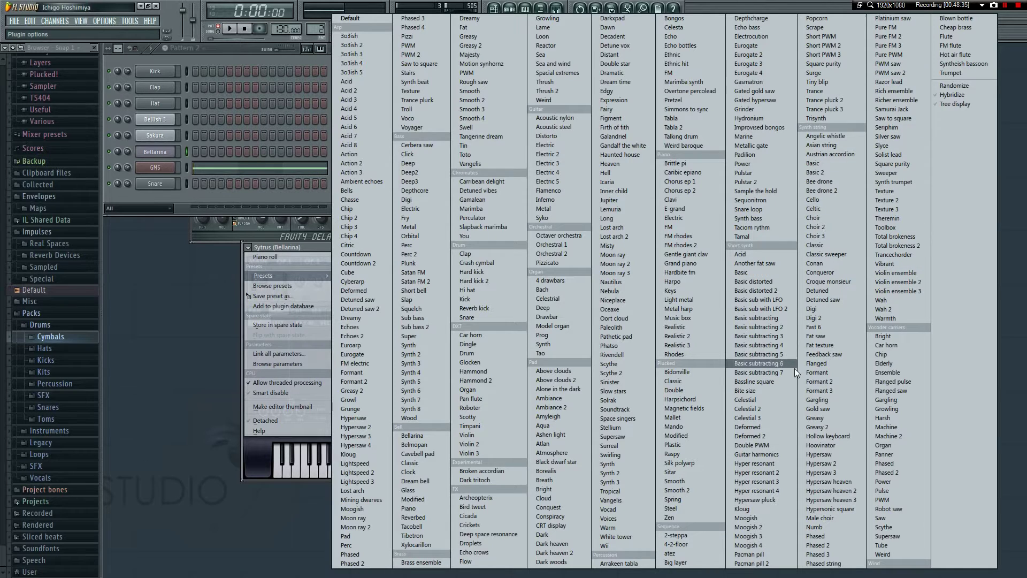
click(909, 16)
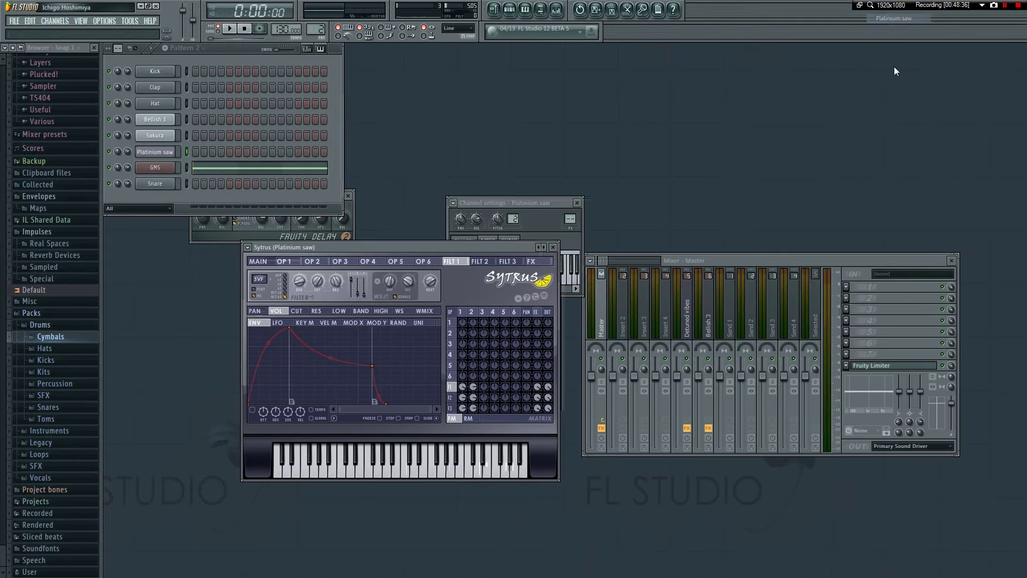
- Load the Cerbera saw preset, advance through the bass presets to Metal with test notes, and close the Sytrus editor
click(248, 247)
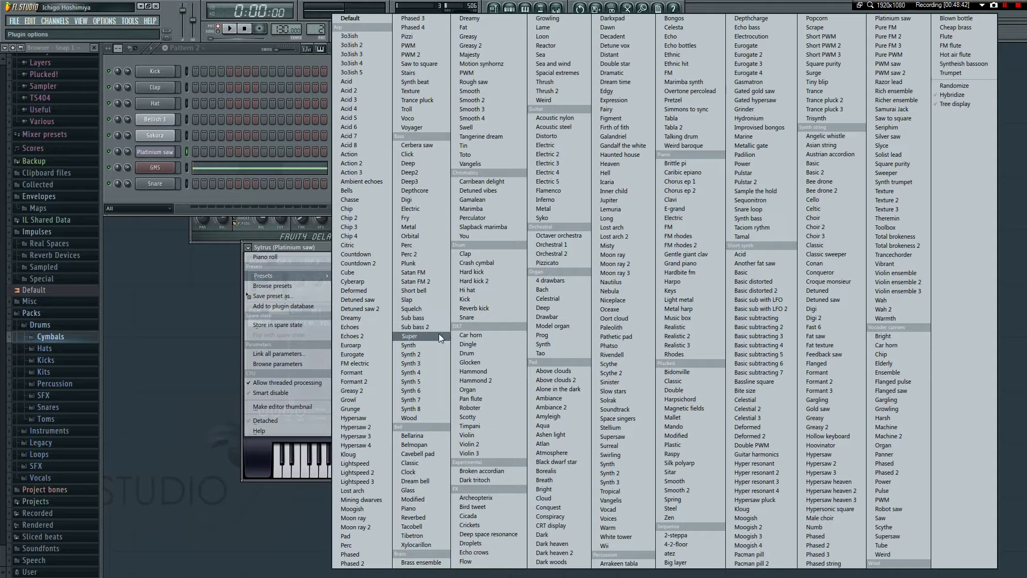
click(432, 143)
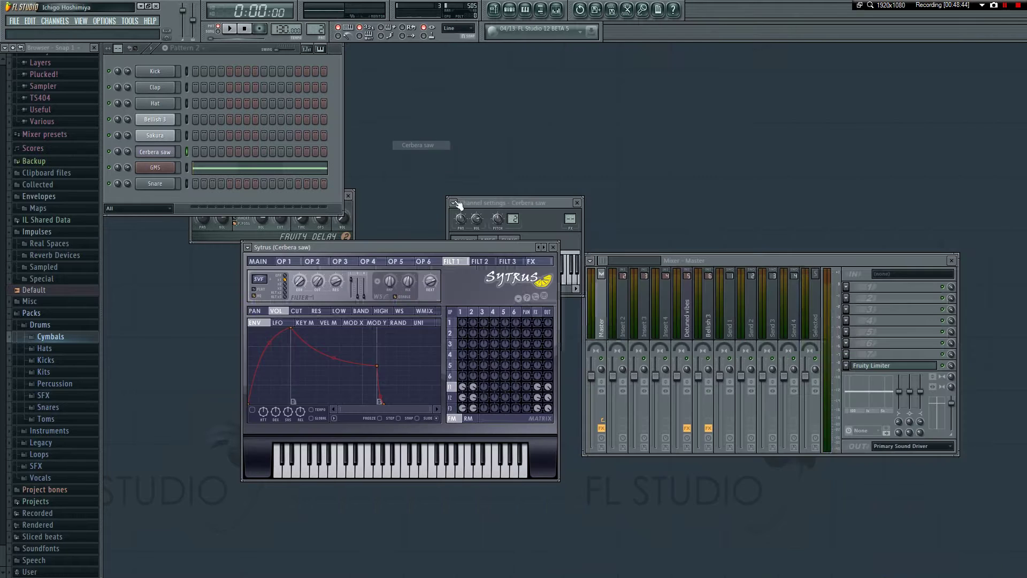
click(545, 248)
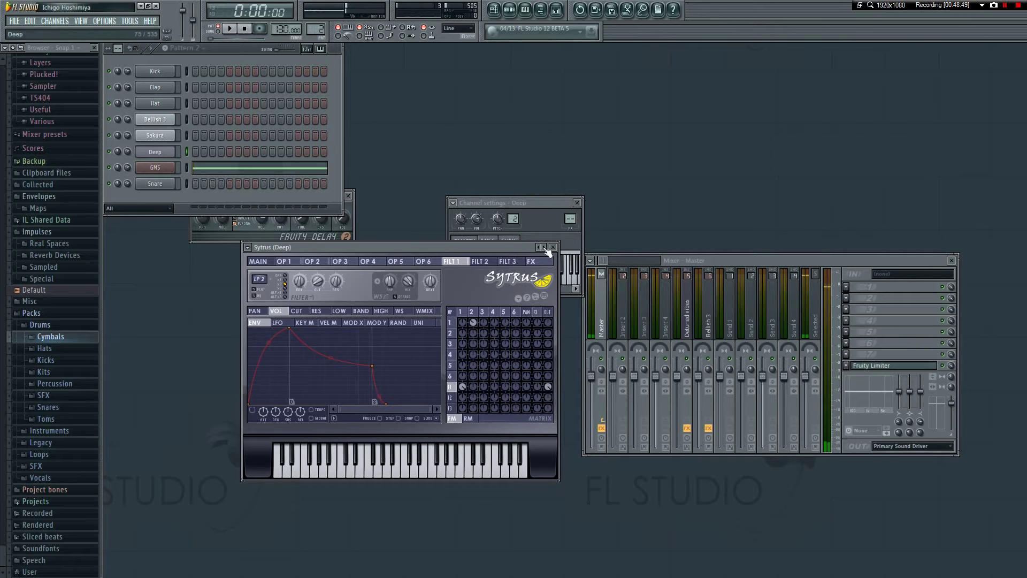
click(545, 248)
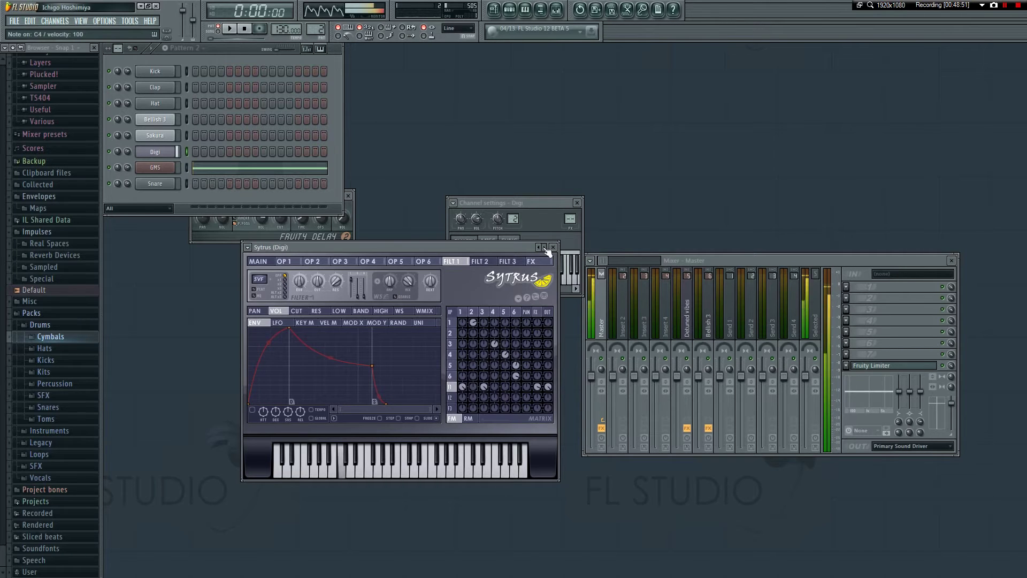
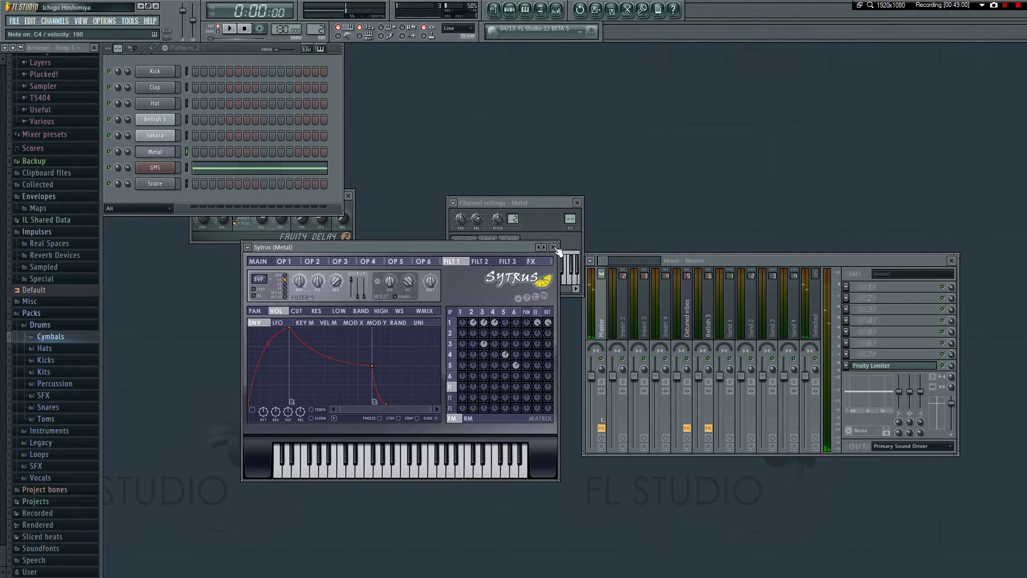
click(554, 247)
- Add a sustained C4 note to the Metal channel's piano roll in Pattern 2 and play the pattern briefly
right_click(175, 151)
click(197, 153)
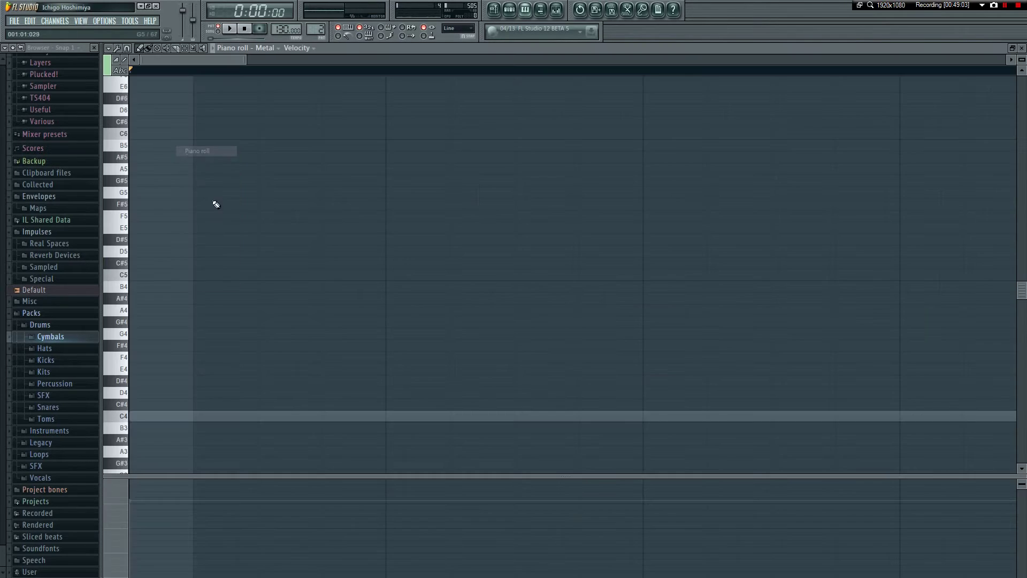
click(143, 416)
key(F7)
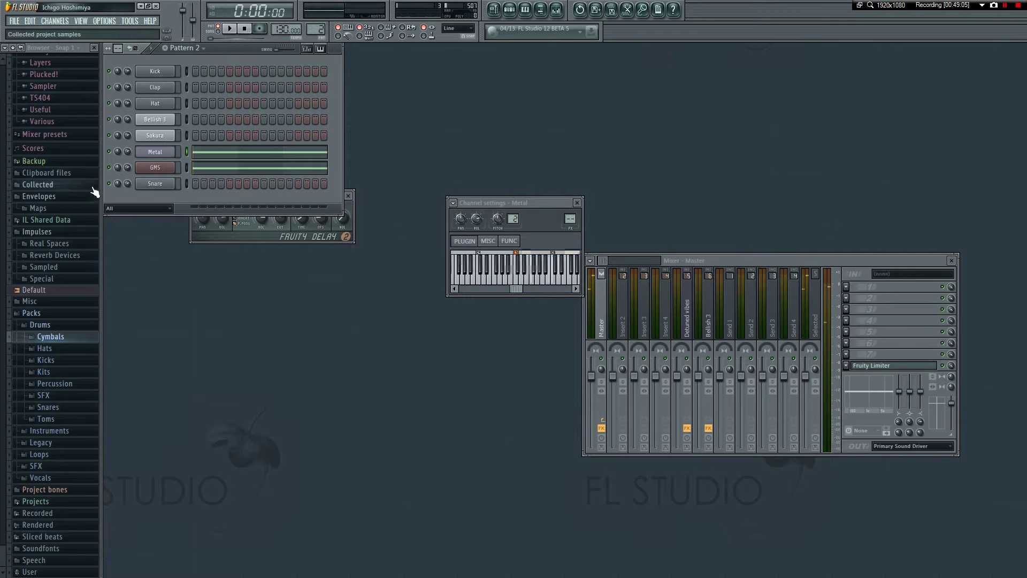
key(space)
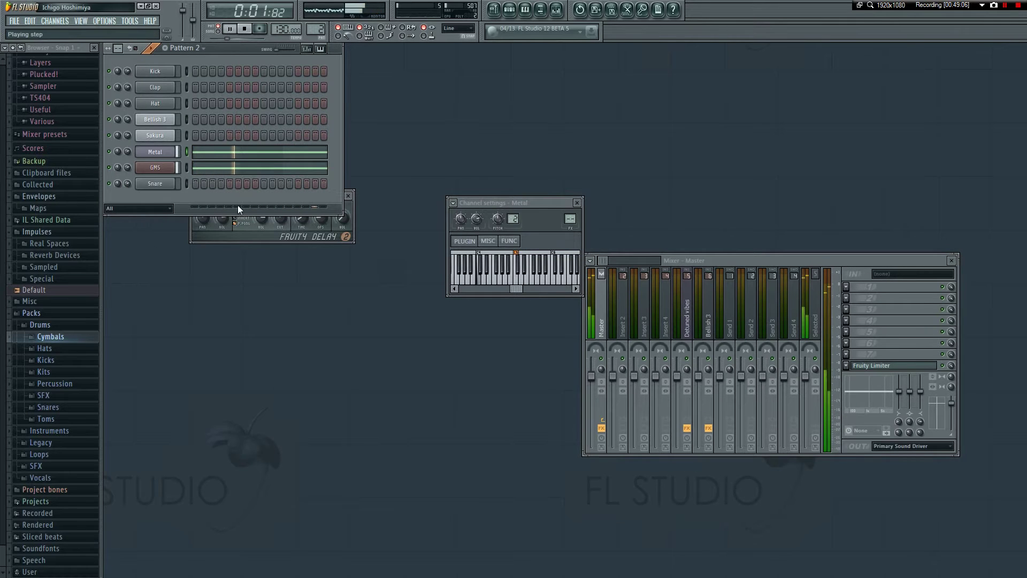
key(space)
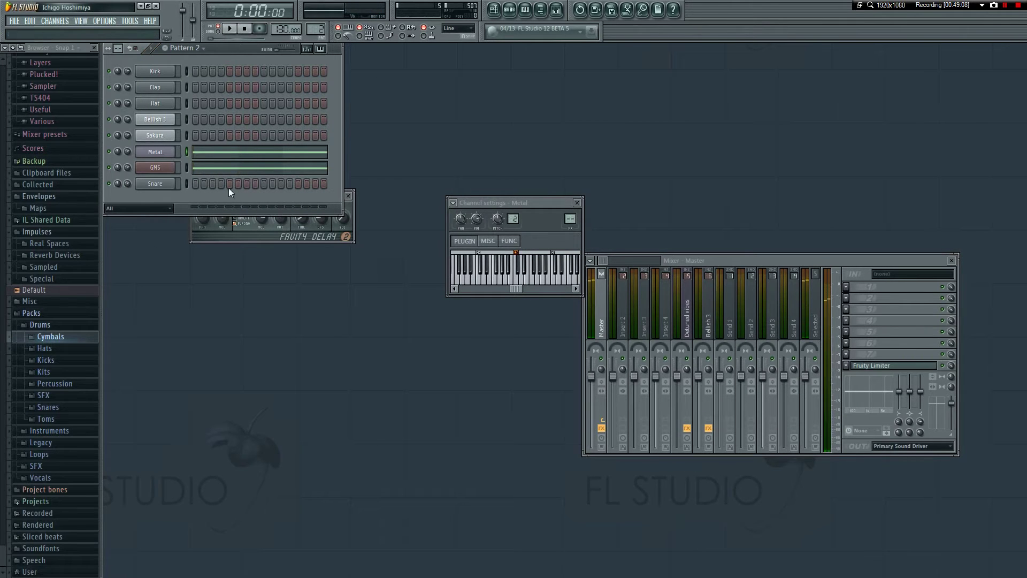
- Check the Metal channel's note, reopen its Sytrus editor, and step the presets back to Cerbera saw
click(199, 154)
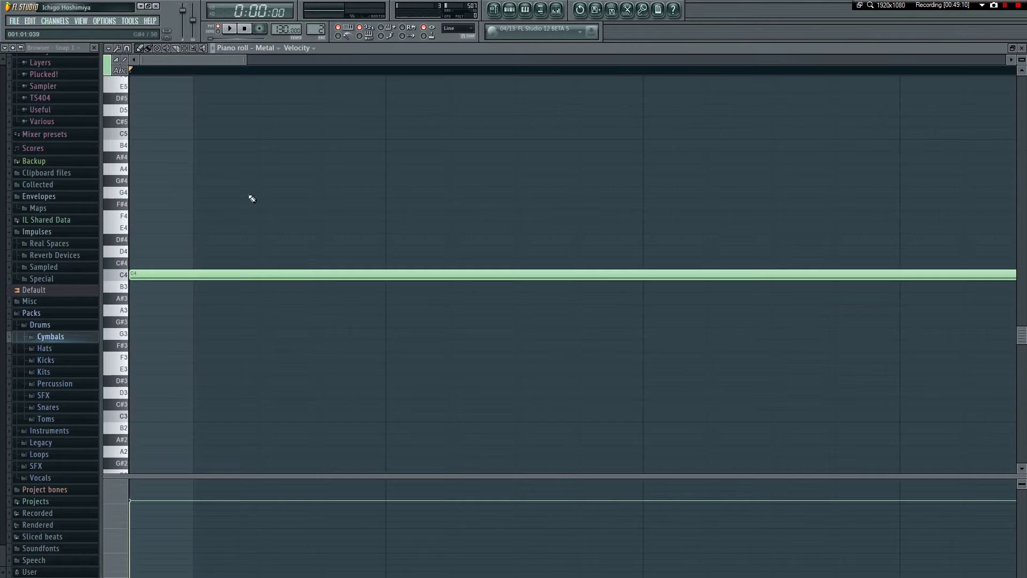
key(F7)
click(160, 153)
click(540, 247)
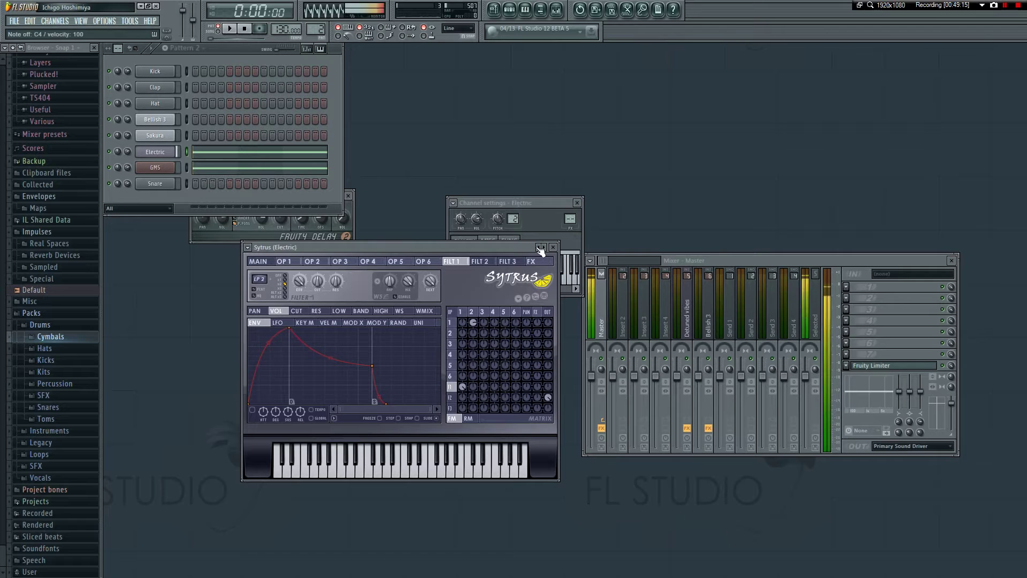
click(539, 247)
click(538, 247)
click(538, 248)
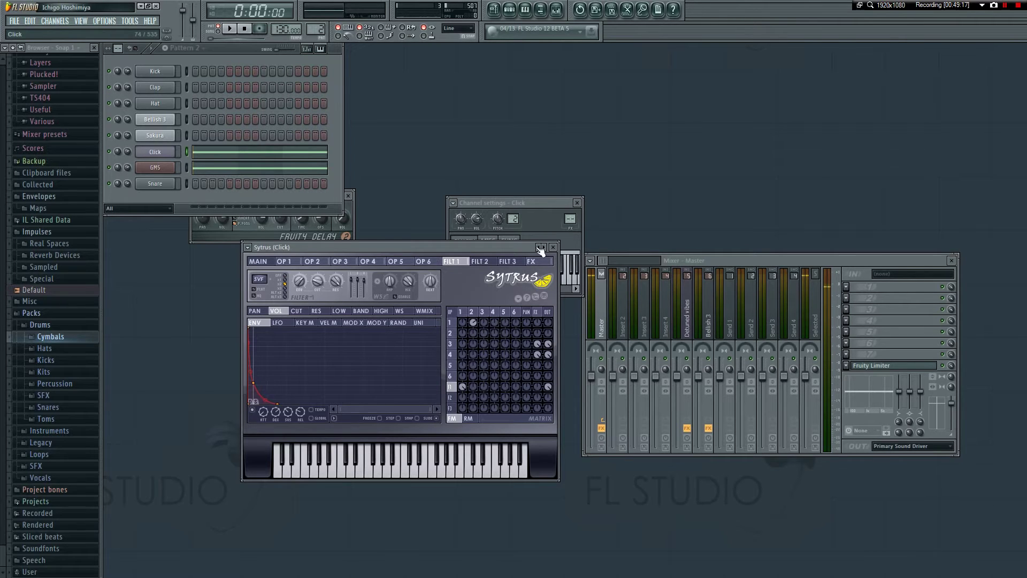
click(539, 248)
- Play Pattern 2 twice to hear Cerbera saw layered with GMS, closing the Sytrus editor during playback
key(space)
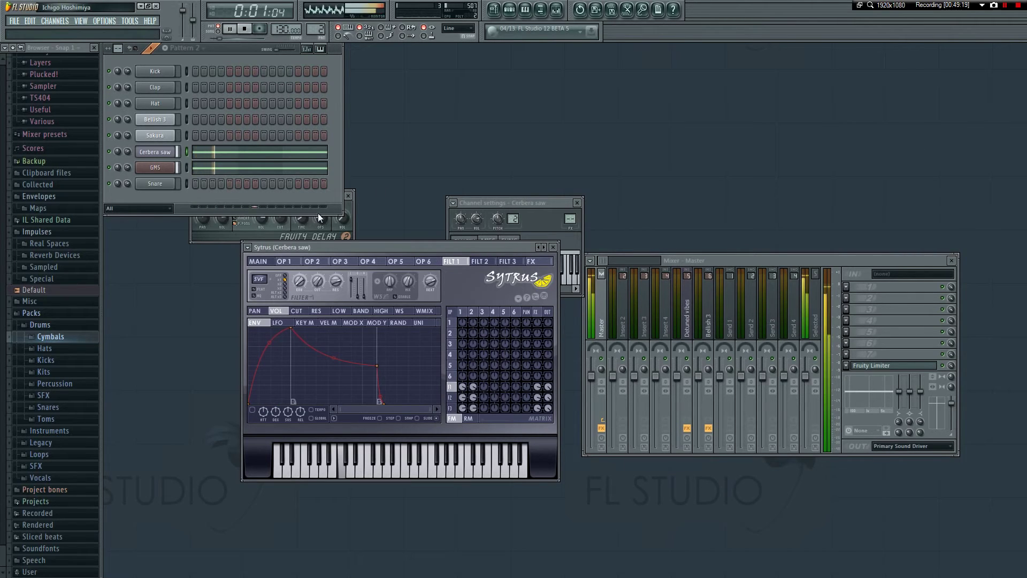
key(space)
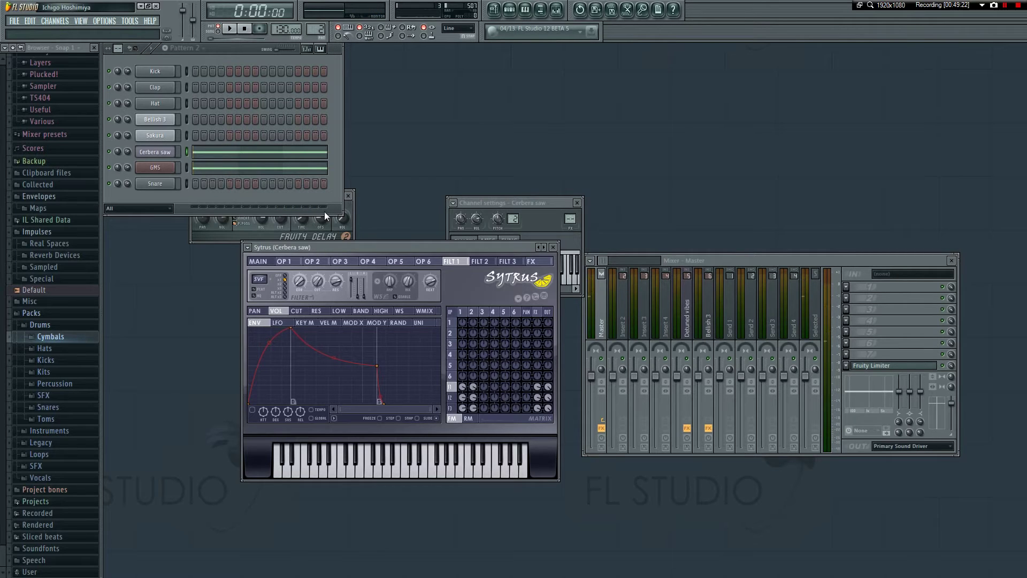
key(space)
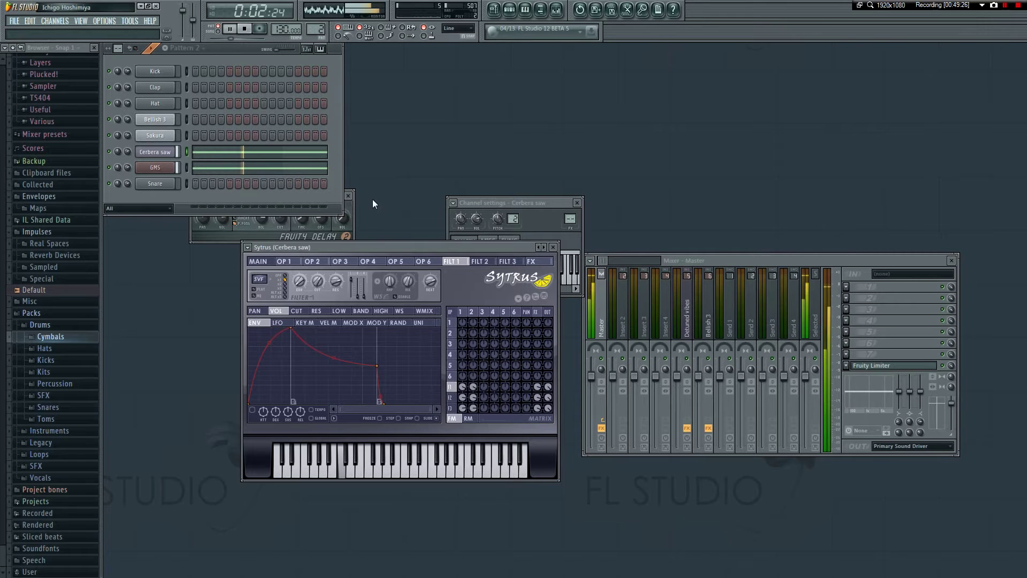
drag(494, 246, 397, 236)
click(456, 237)
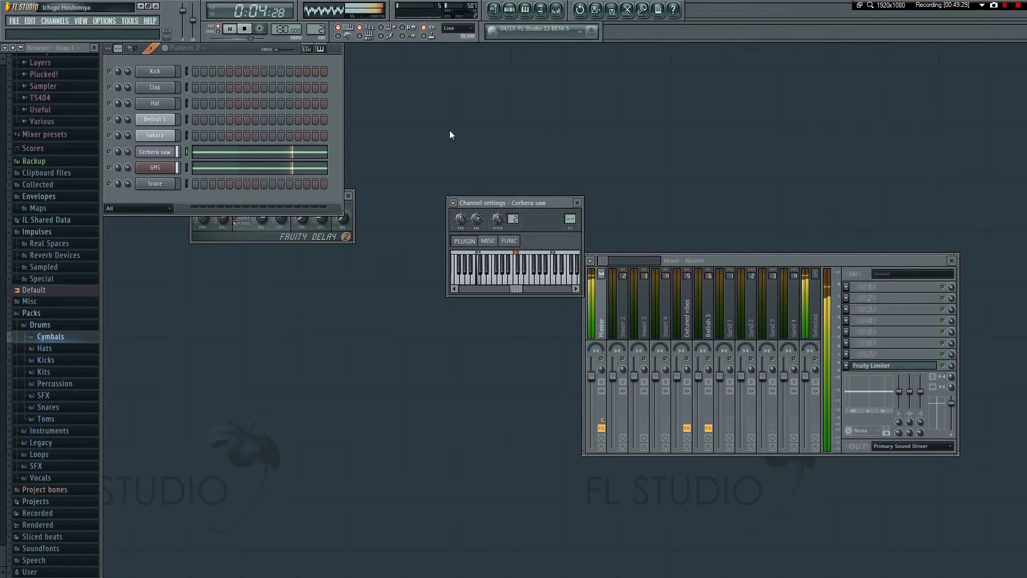
key(space)
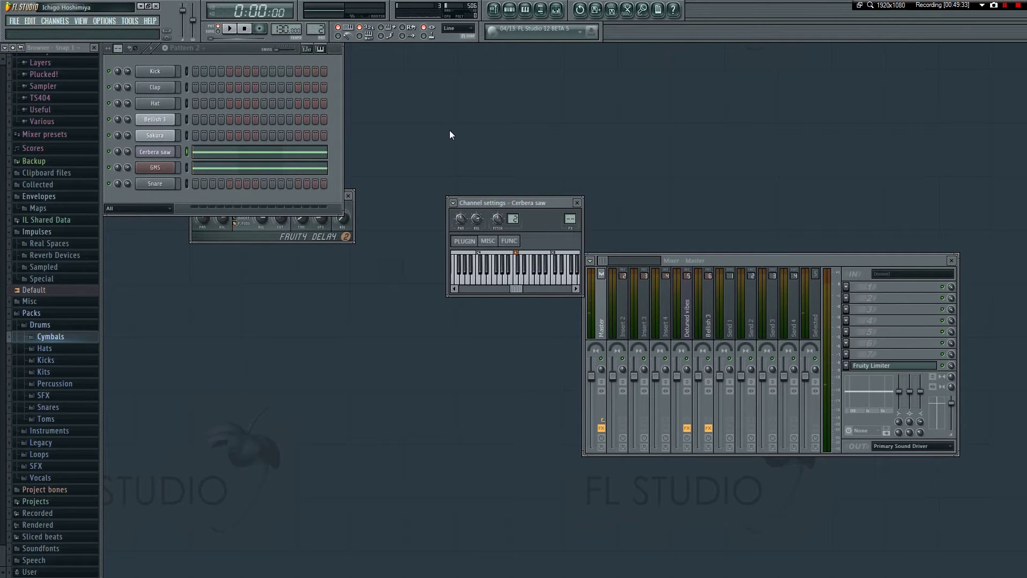
- Create an automation clip for the Cerbera saw channel's volume multiplier
click(153, 160)
click(154, 158)
click(488, 241)
right_click(477, 268)
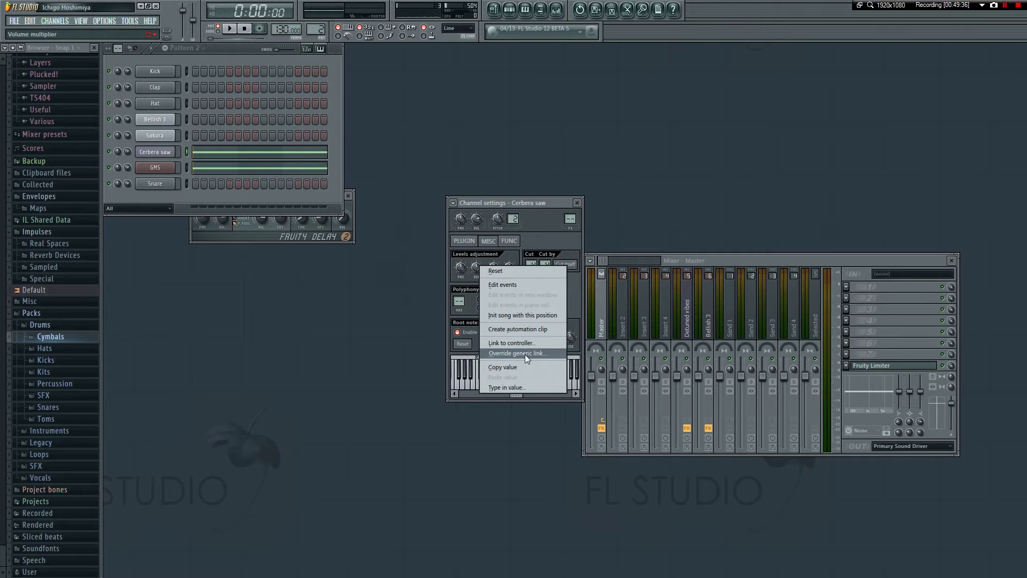
click(525, 330)
- Create an automation clip for the GMS channel's volume multiplier
click(161, 168)
right_click(476, 268)
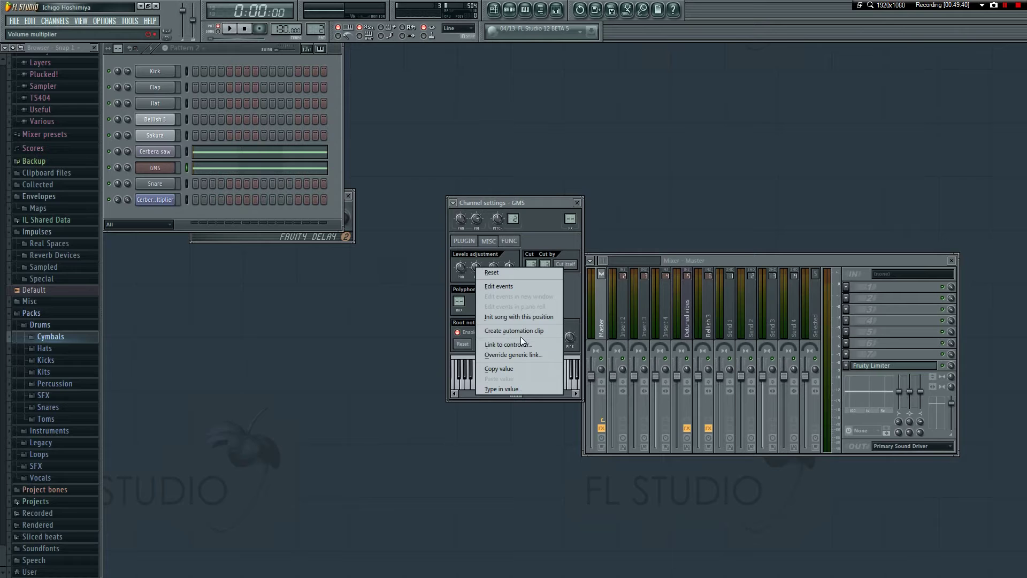
click(516, 331)
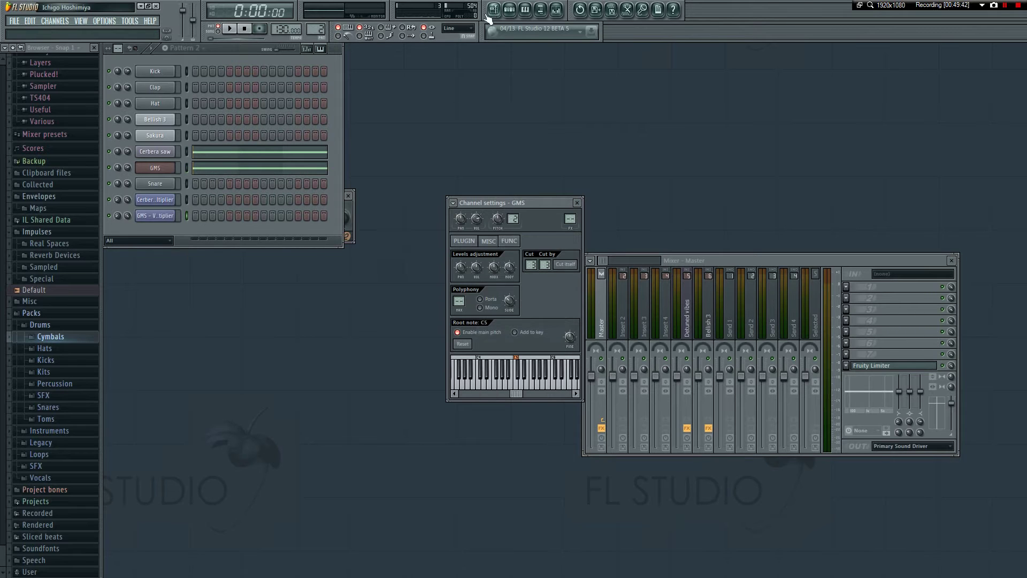
- Open the playlist and move the Cerbera saw and GMS volume multiplier clips down to Tracks 7 and 8
click(493, 10)
key(F5)
click(495, 16)
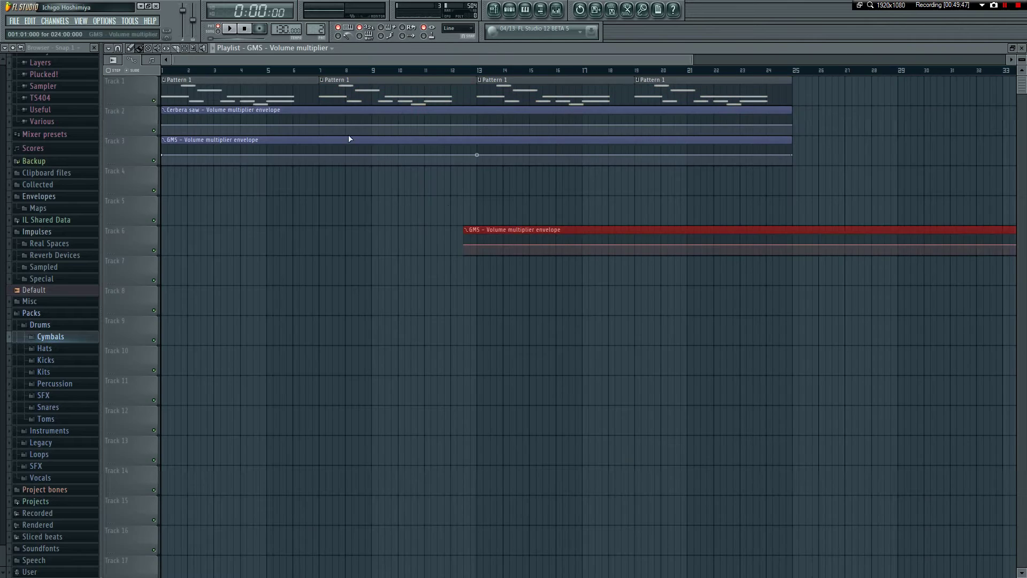
drag(504, 219, 420, 259)
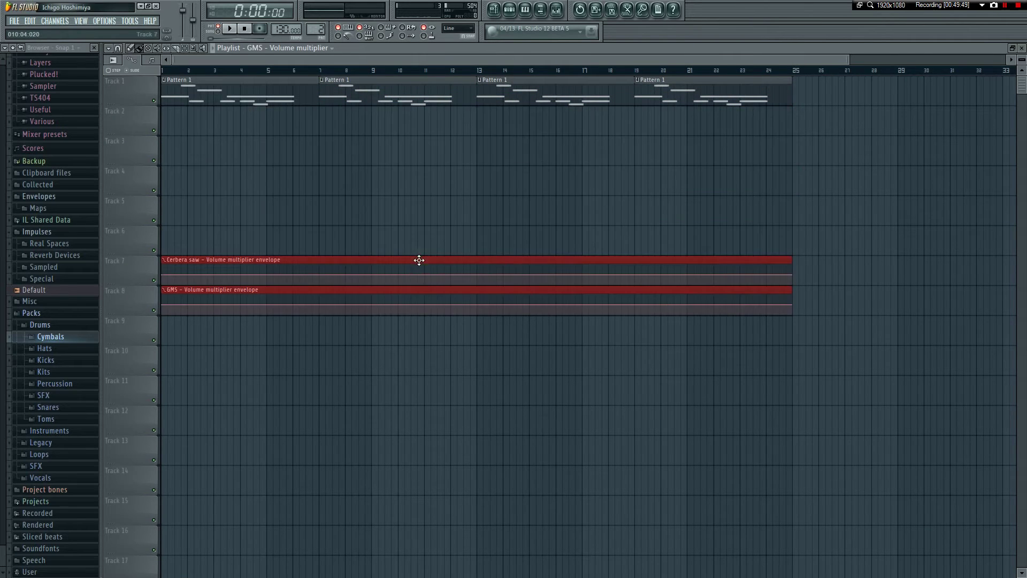
- Place a Pattern 2 clip on Track 2, move it to bar 25, and play the song from there
click(230, 133)
right_click(306, 112)
key(F4)
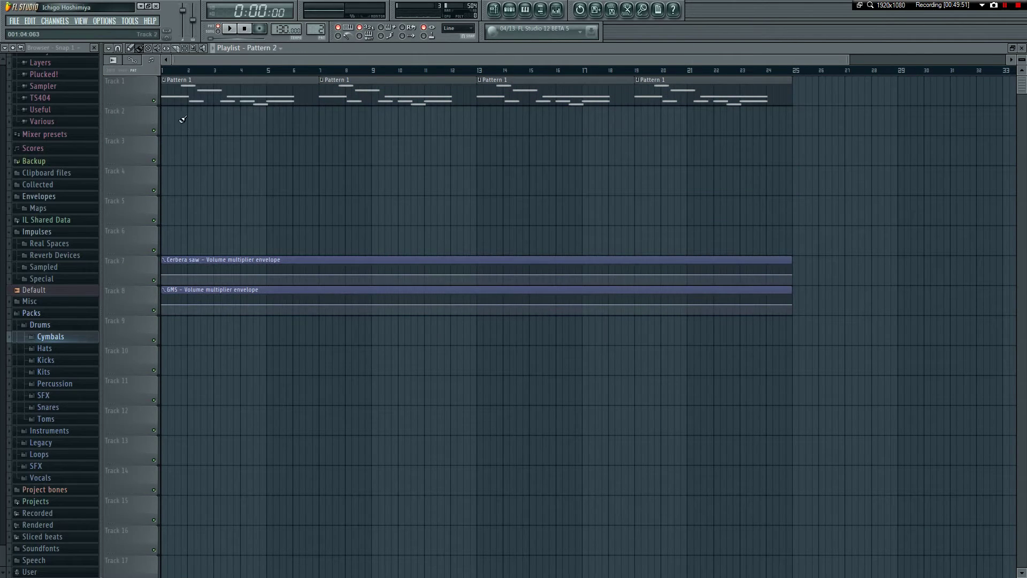
click(184, 113)
key(space)
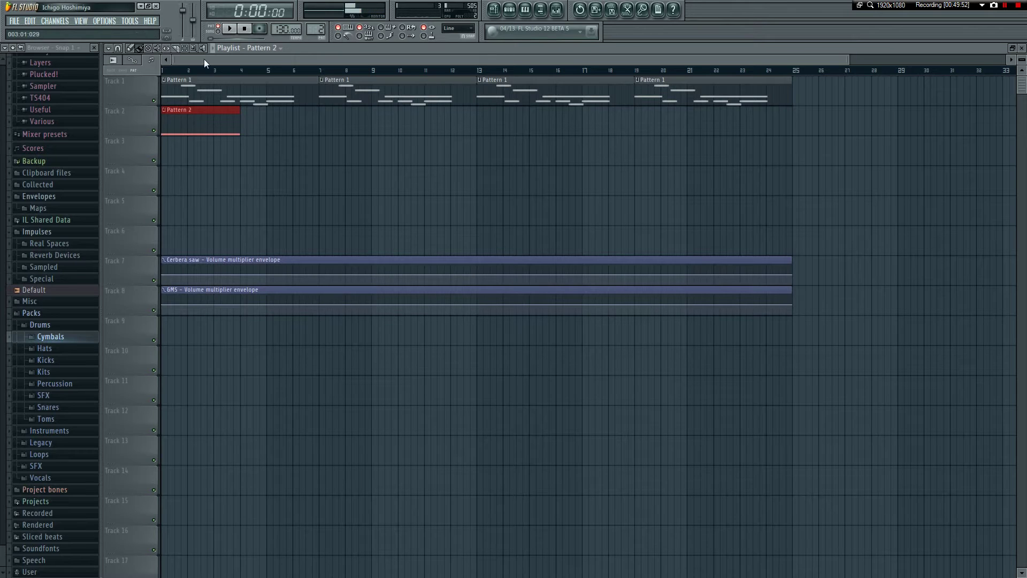
key(space)
drag(239, 123, 848, 109)
click(798, 69)
key(space)
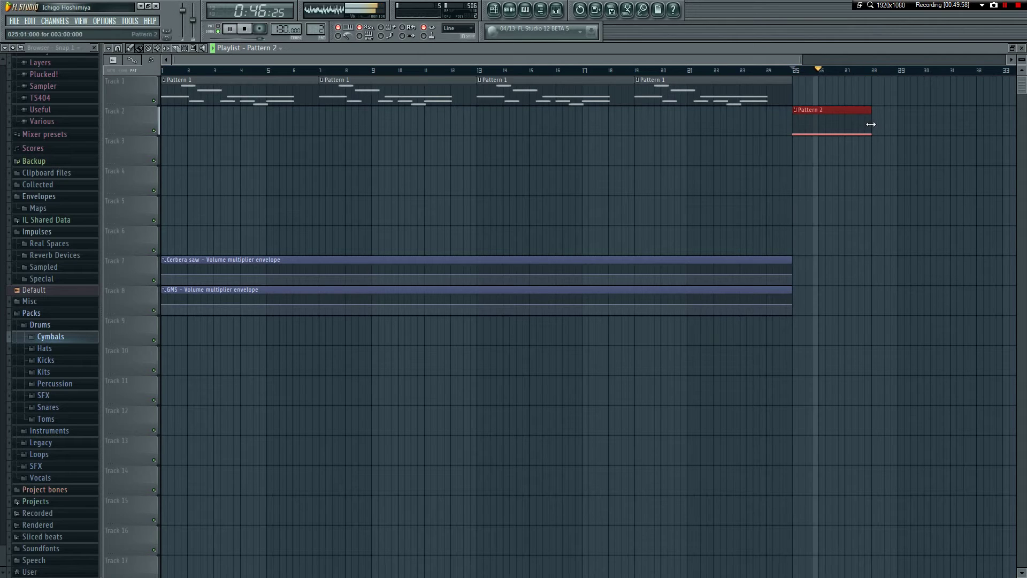
scroll(729, 167, right, 3)
key(space)
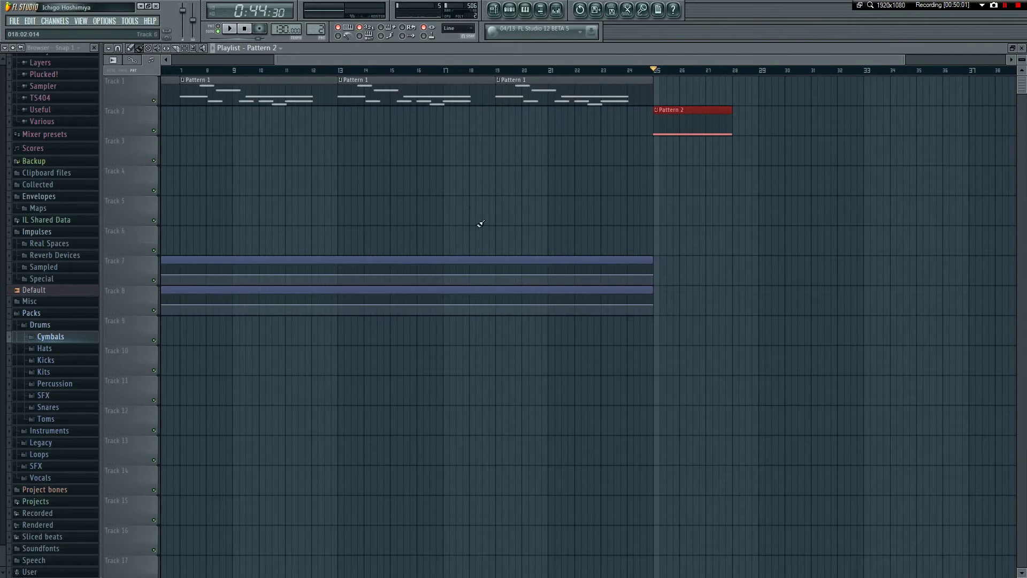
click(603, 275)
right_click(628, 262)
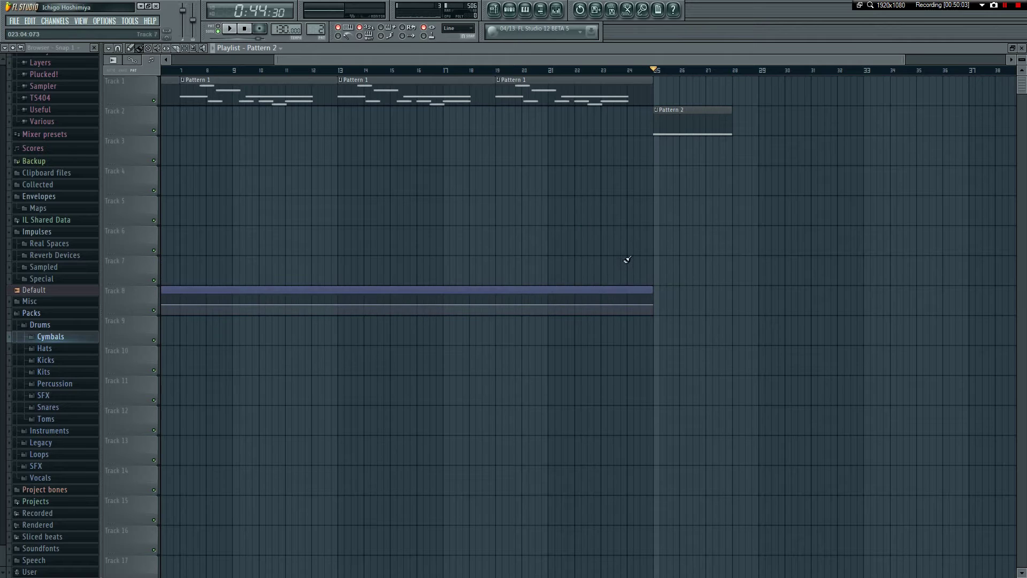
key(ctrl+z)
- Move the Cerbera saw and GMS volume multiplier clips to bar 25 on Tracks 3 and 4, under Pattern 2
click(569, 266)
drag(569, 265, 739, 268)
drag(477, 263, 763, 136)
click(672, 256)
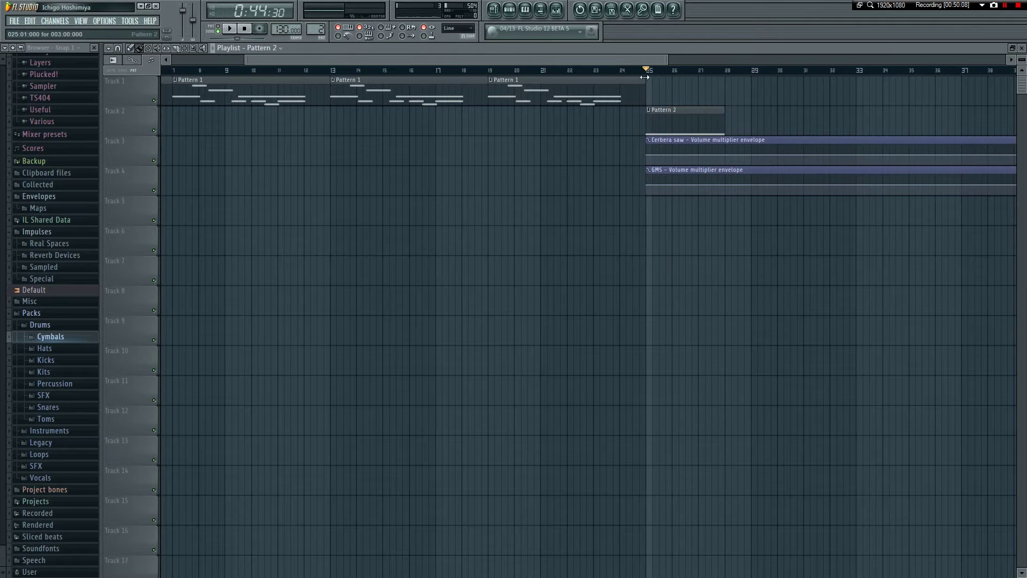
- Slice both volume multiplier clips at bar 28 and delete the parts extending past Pattern 2
scroll(686, 63, right, 5)
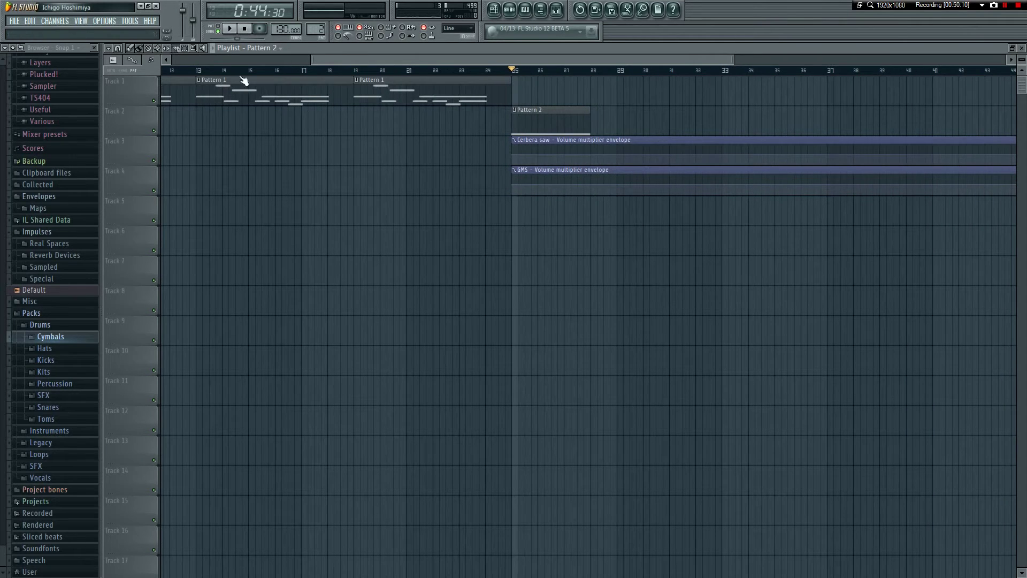
drag(600, 214, 598, 213)
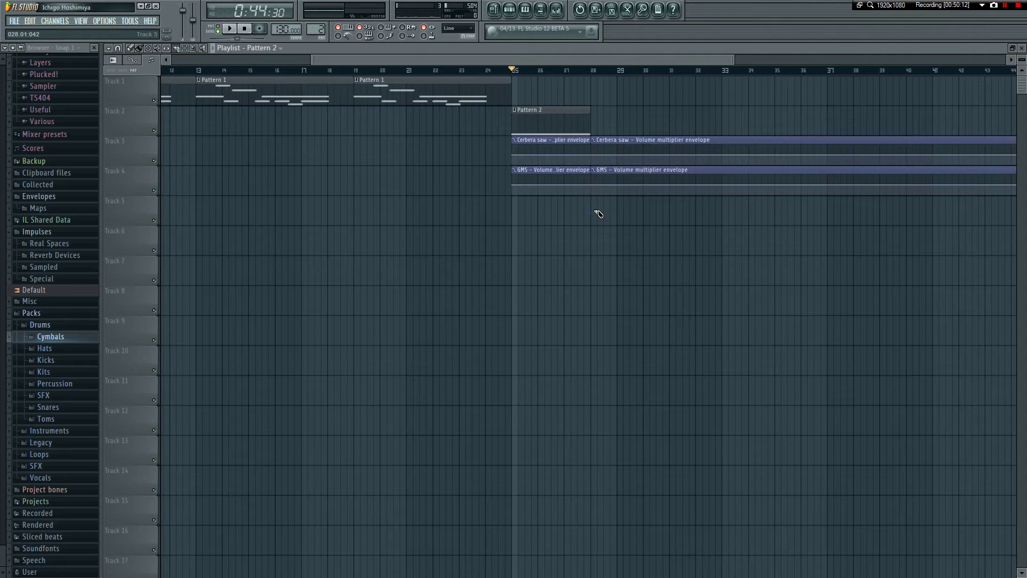
right_click(641, 166)
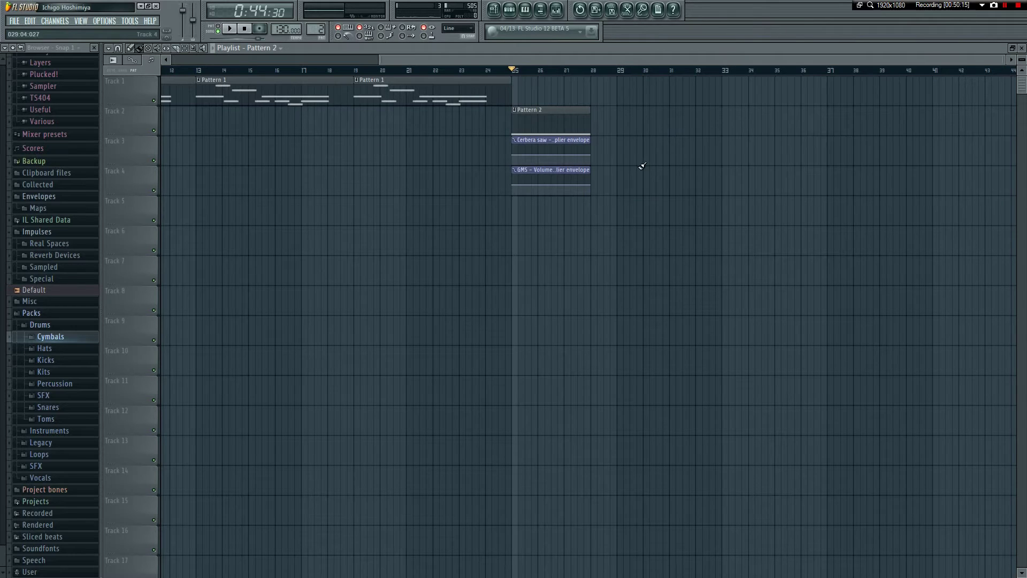
- Slope the Cerbera saw and GMS volume multiplier envelopes down toward bar 28, stack both clips on Track 4, and play the result
click(593, 156)
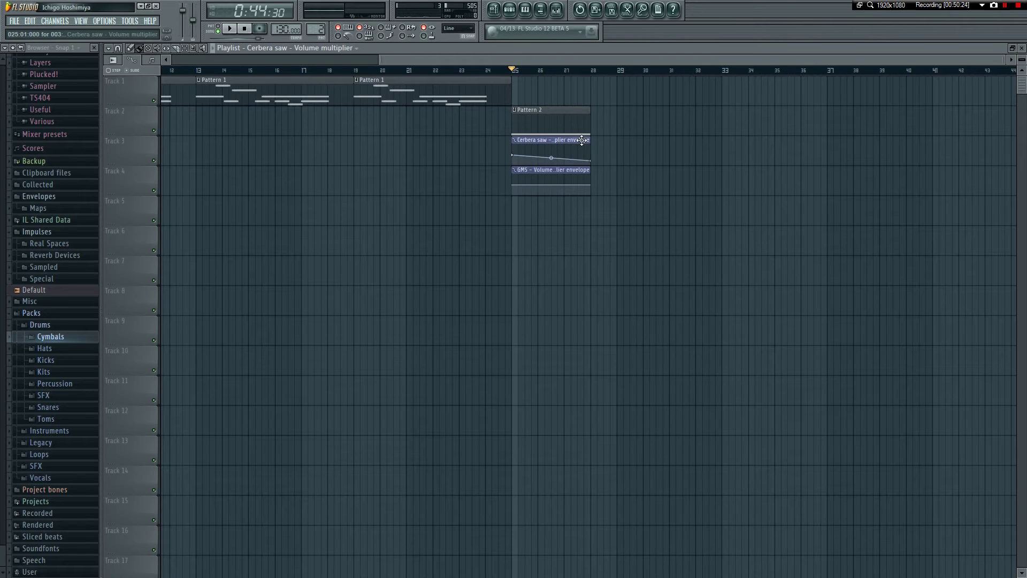
drag(582, 165, 586, 179)
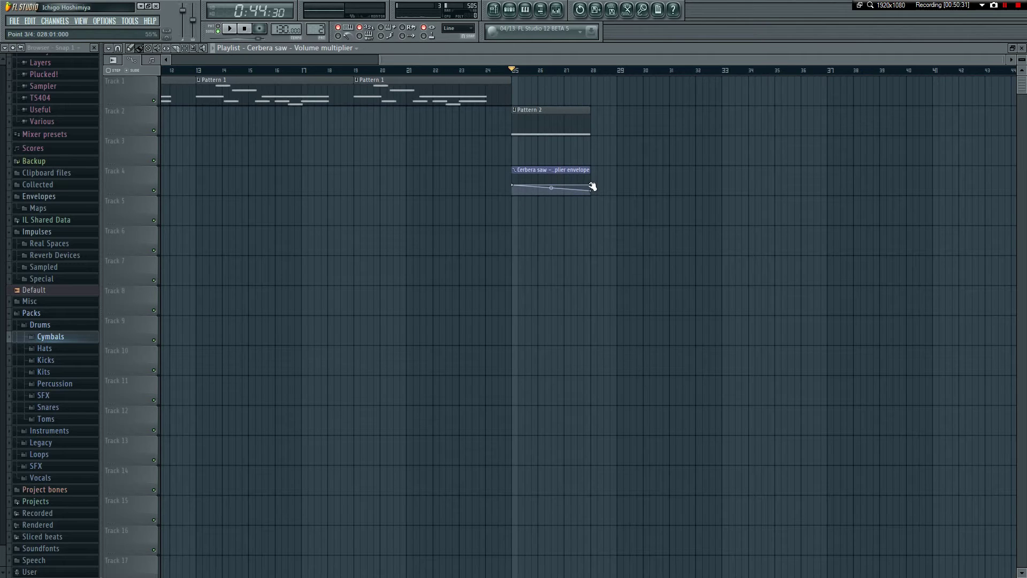
right_click(592, 185)
click(610, 168)
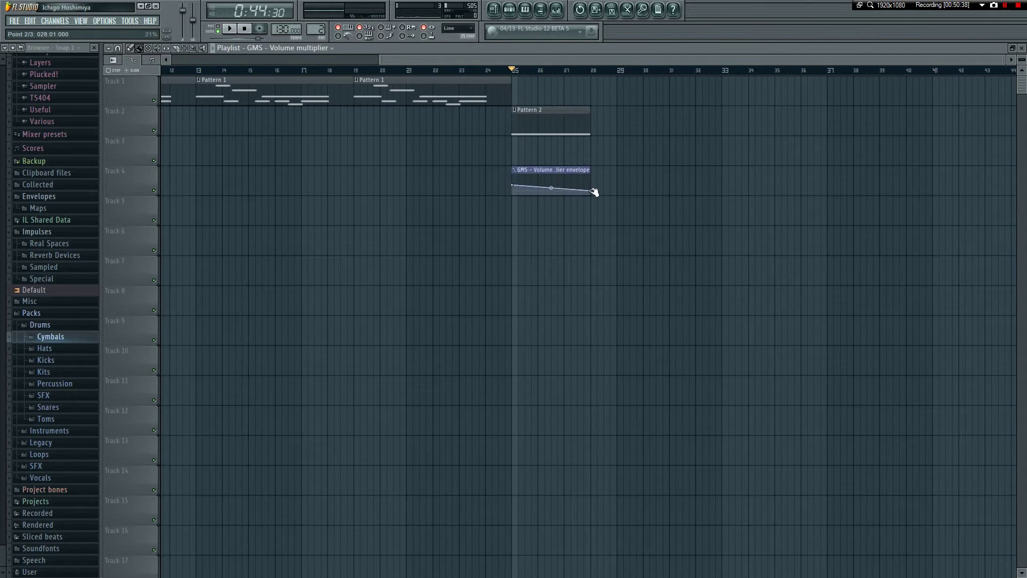
key(space)
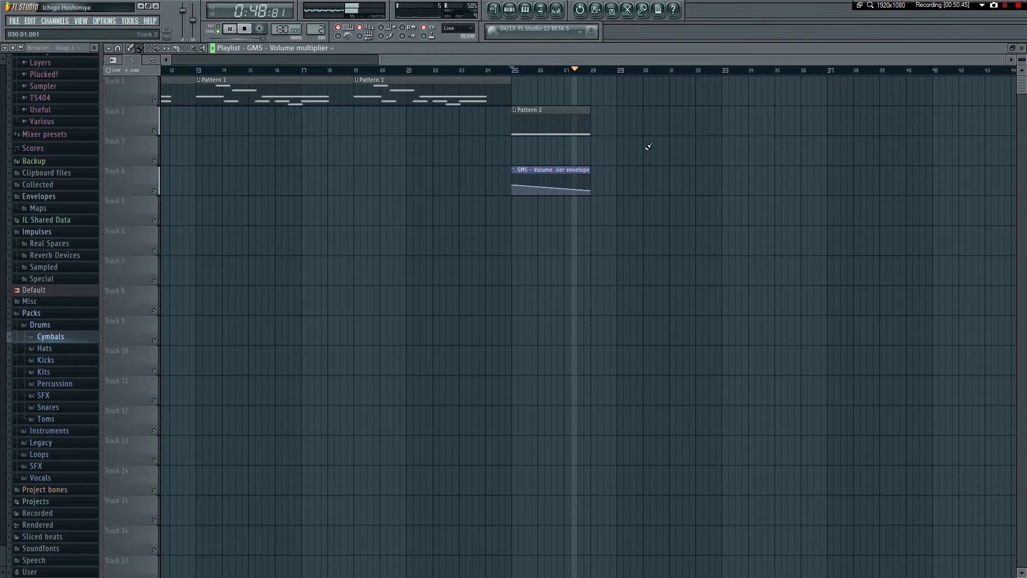
key(space)
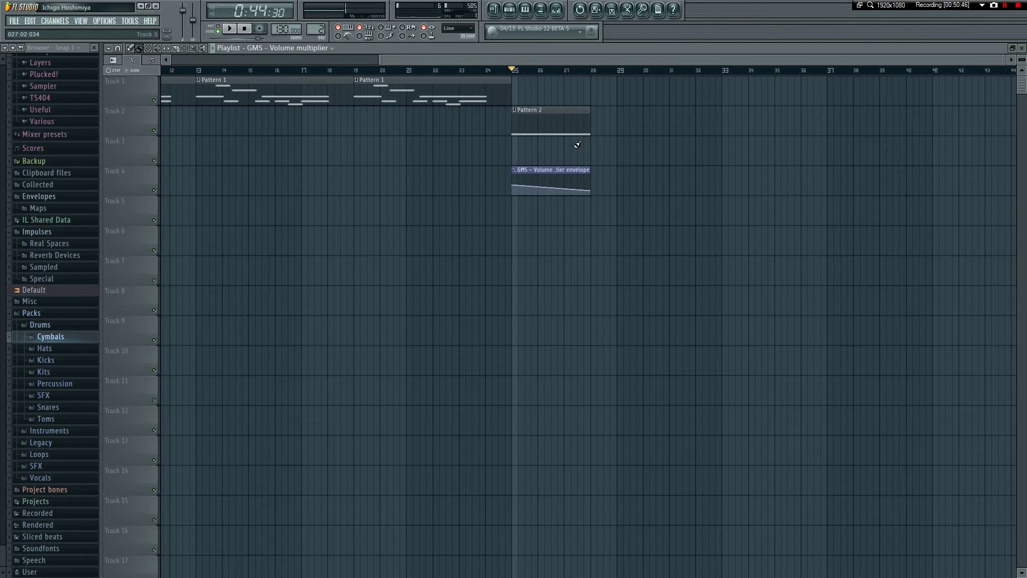
- Duplicate Pattern 2 and its volume multiplier clips directly after the originals at bar 28, and play from bar 25
click(571, 114)
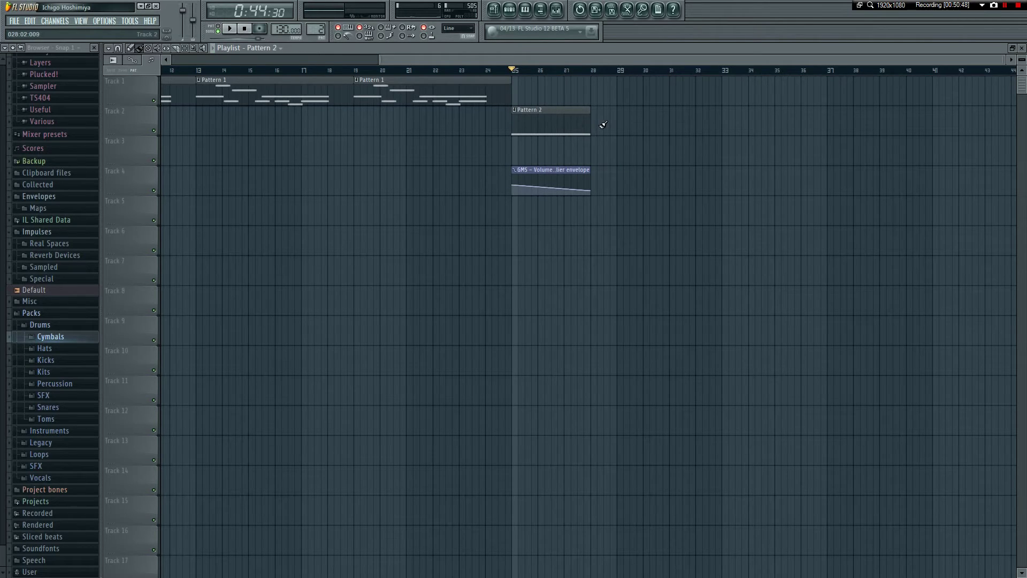
click(602, 123)
click(581, 200)
right_click(623, 250)
click(531, 175)
key(ctrl+c)
key(ctrl+v)
drag(219, 169, 640, 170)
click(617, 281)
key(space)
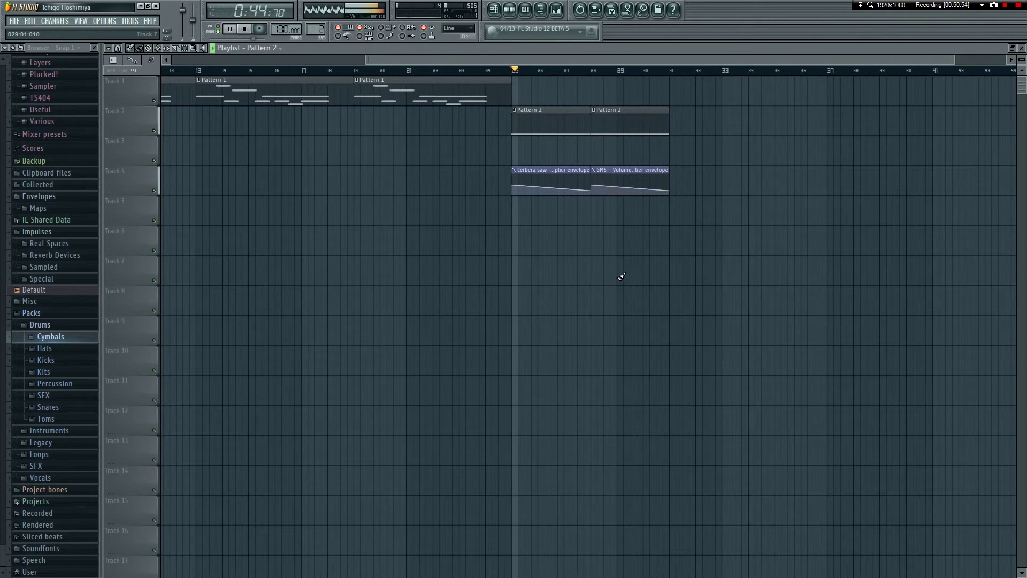
- Try the duplicated Pattern 2 and envelope clips about half a bar later during playback, then return them to bar 28
drag(613, 219, 643, 120)
click(729, 286)
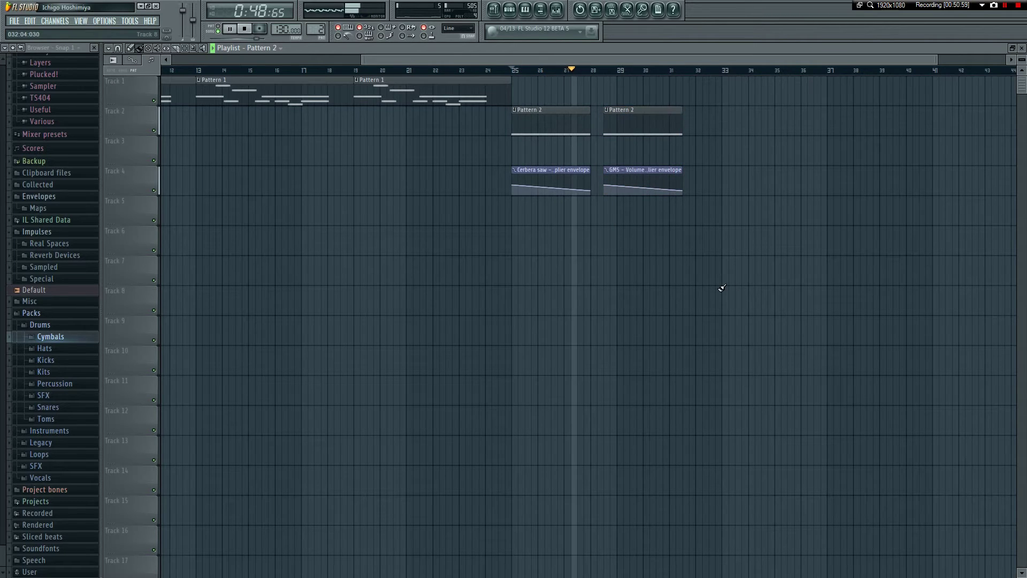
drag(624, 223, 623, 119)
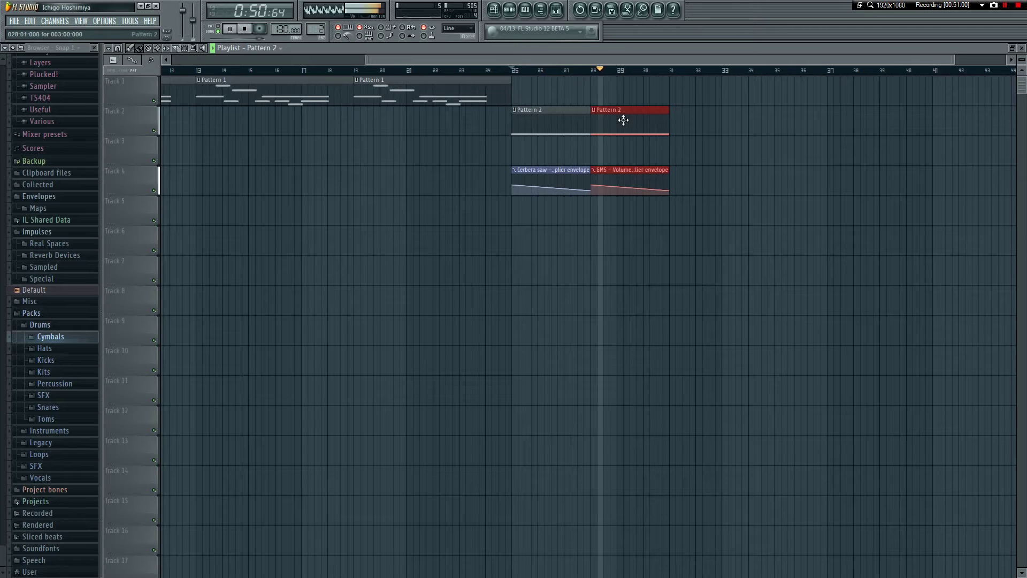
key(space)
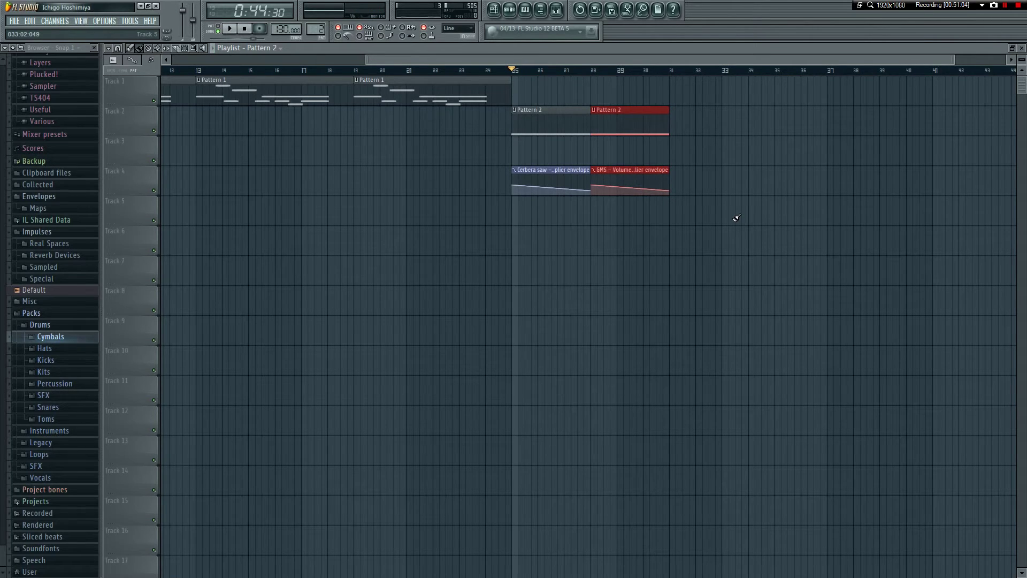
key(space)
key(space)
- Switch to Pattern 3 in the channel rack and audition the Kick channel from its piano roll
key(F5)
click(149, 69)
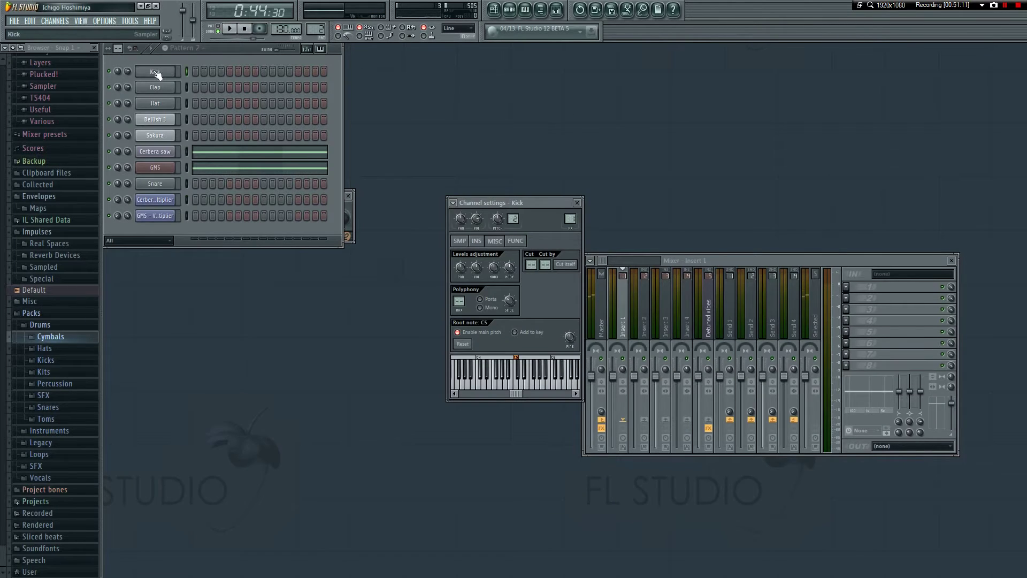
scroll(315, 29, up, 1)
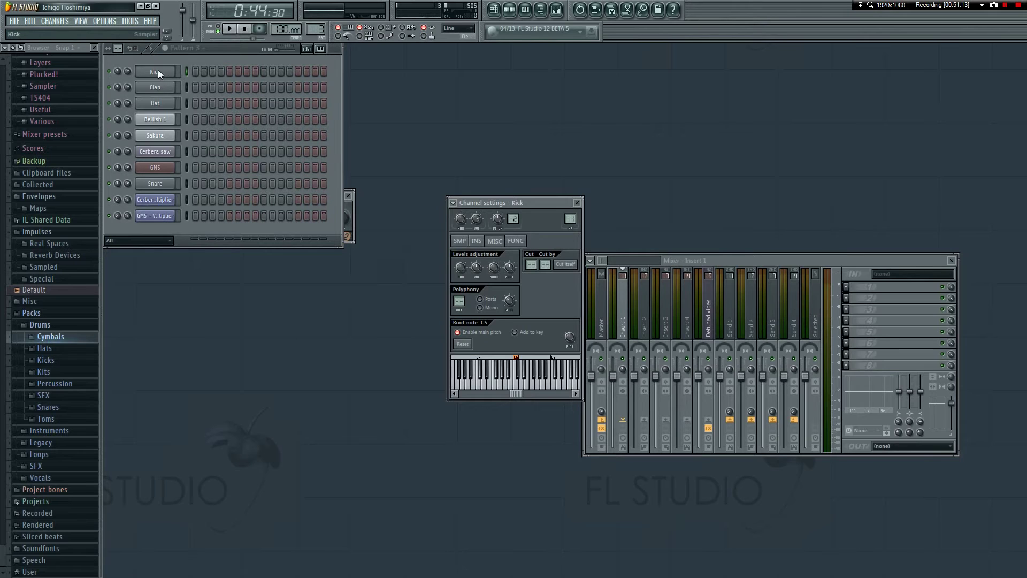
right_click(162, 72)
click(185, 72)
key(q)
key(z)
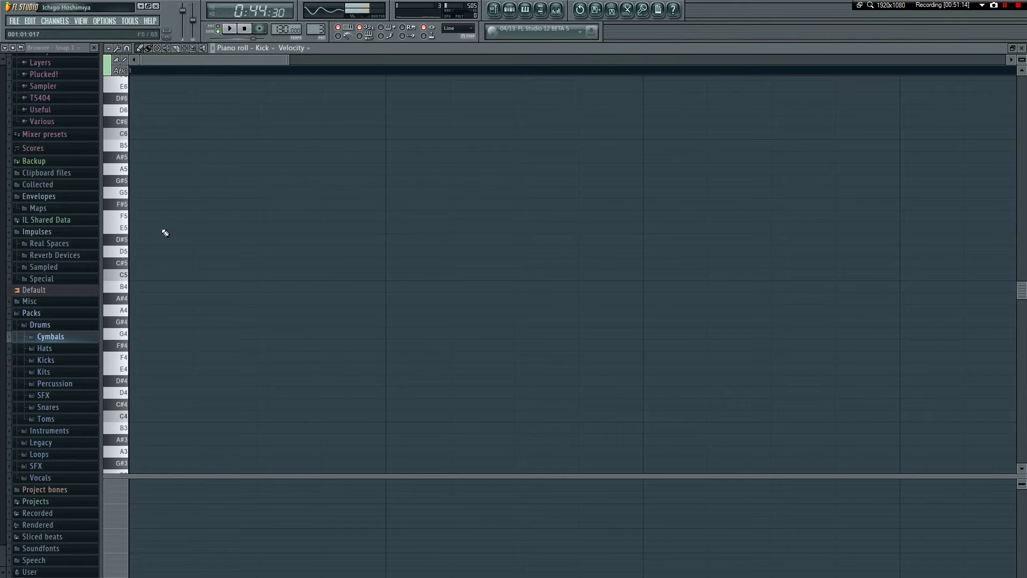
key(F7)
- Audition samples in the Kicks folder and load Grv Kick Acoustic 01 into the Kick channel
click(45, 360)
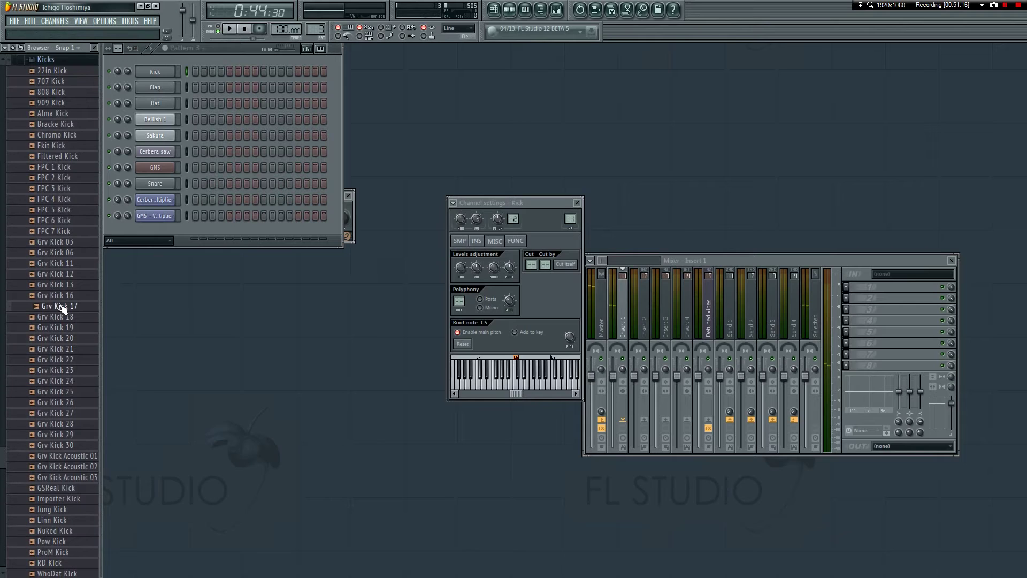
click(52, 241)
click(51, 81)
click(54, 102)
click(56, 156)
click(54, 166)
click(51, 145)
scroll(67, 358, down, 2)
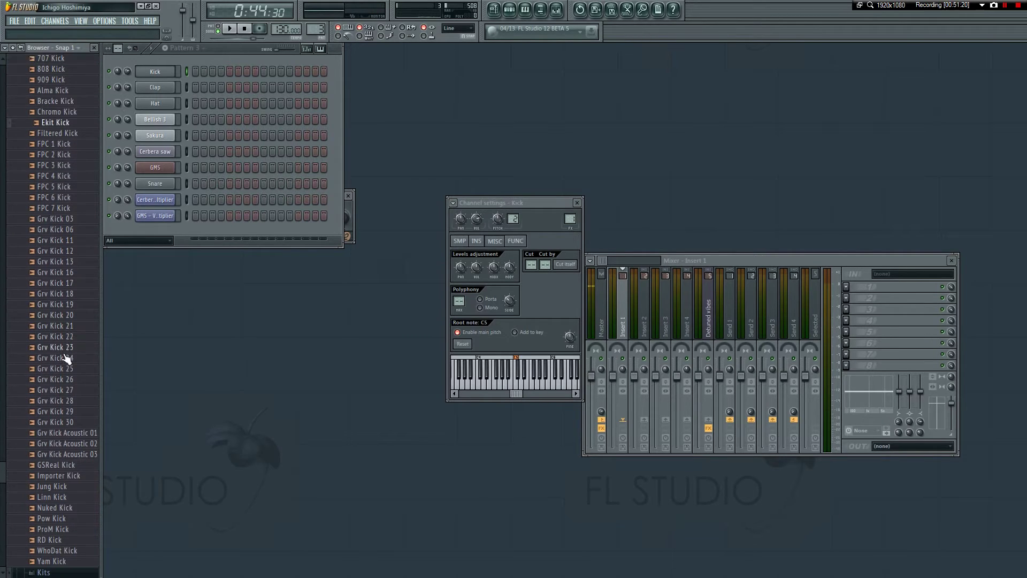
click(70, 423)
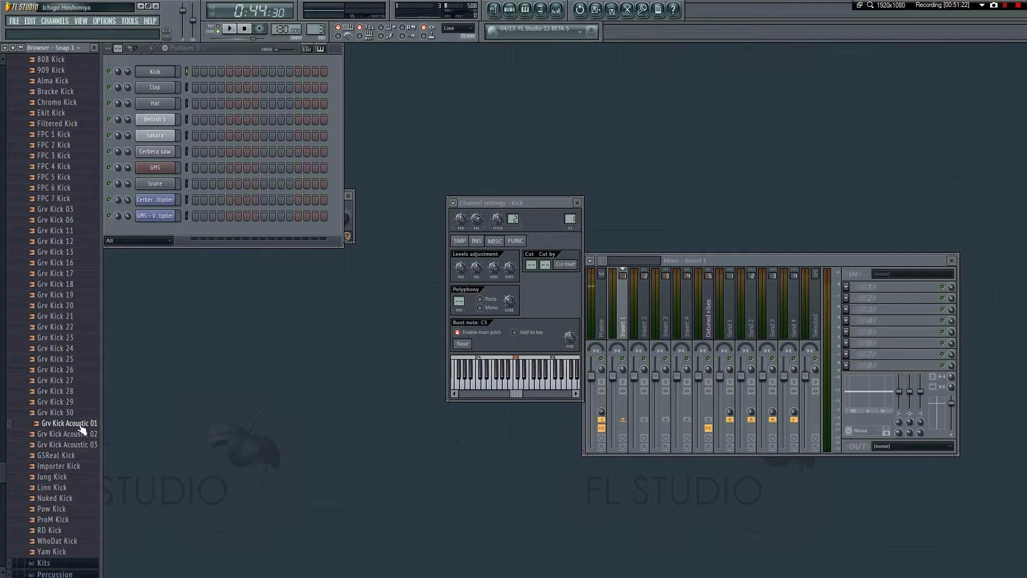
drag(80, 423, 171, 73)
- Open the Grv Kick Acoustic 01 piano roll and place a C5 note at the start of Pattern 3
right_click(176, 70)
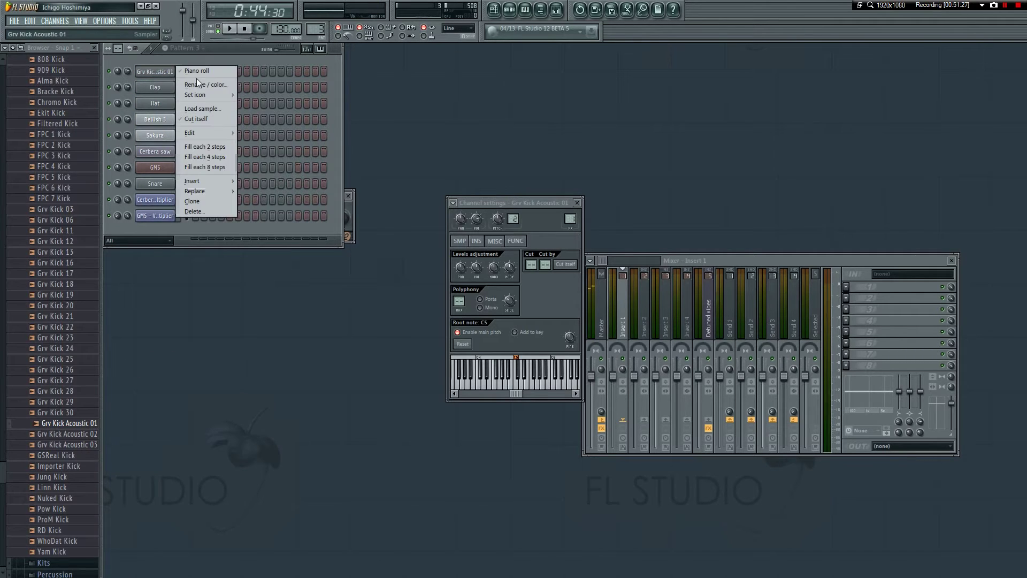
click(197, 71)
click(188, 275)
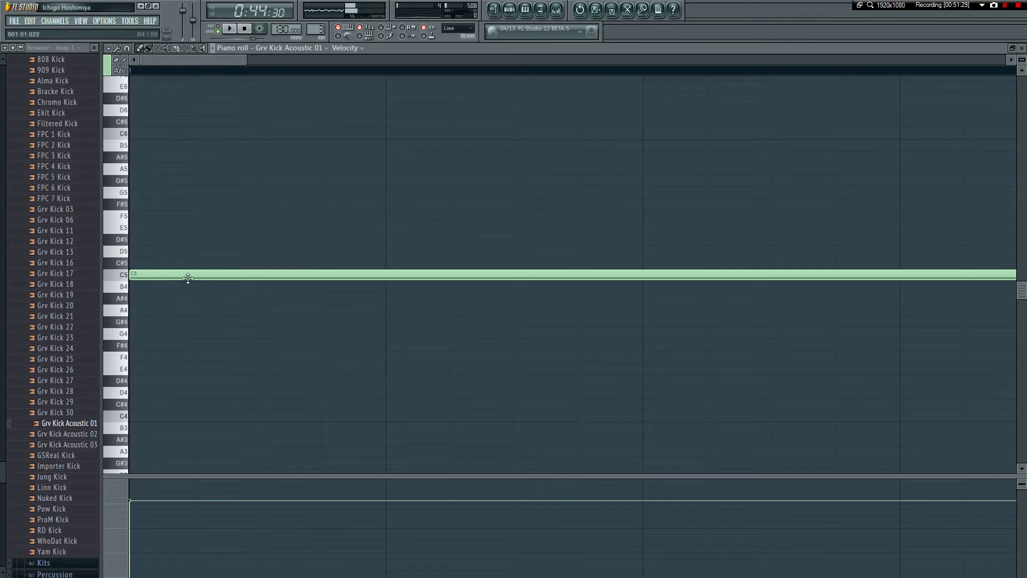
drag(199, 296, 197, 189)
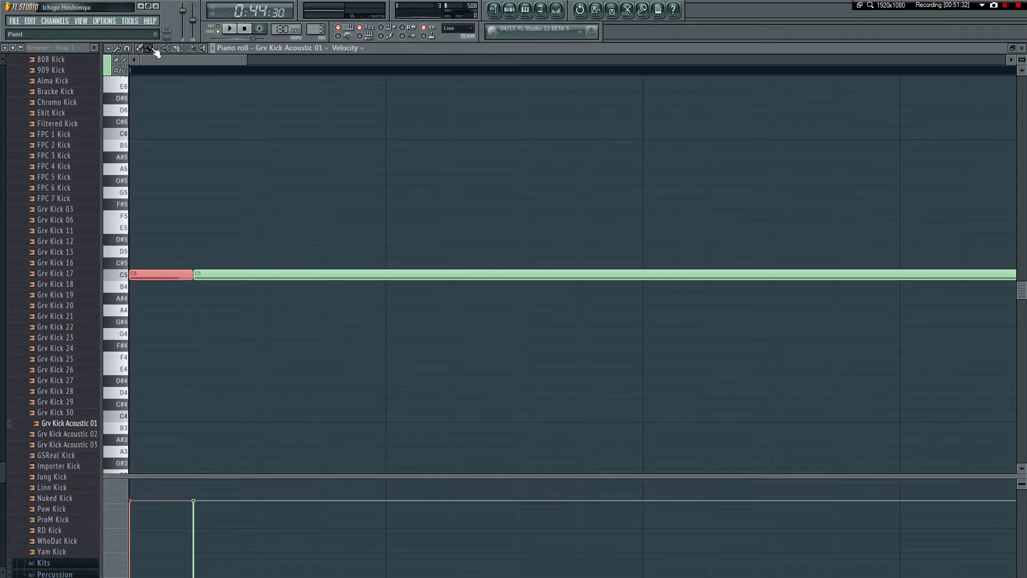
click(293, 284)
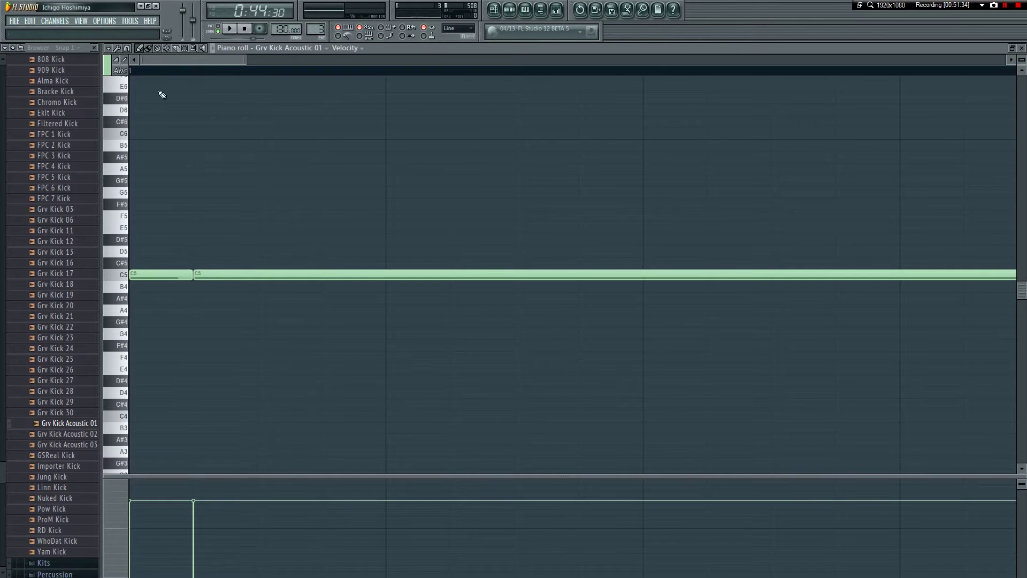
key(ctrl+z)
key(ctrl+z)
key(ctrl+z)
- Shorten the opening C5 kick note to one beat and play the pattern
click(229, 28)
drag(195, 275, 419, 284)
key(space)
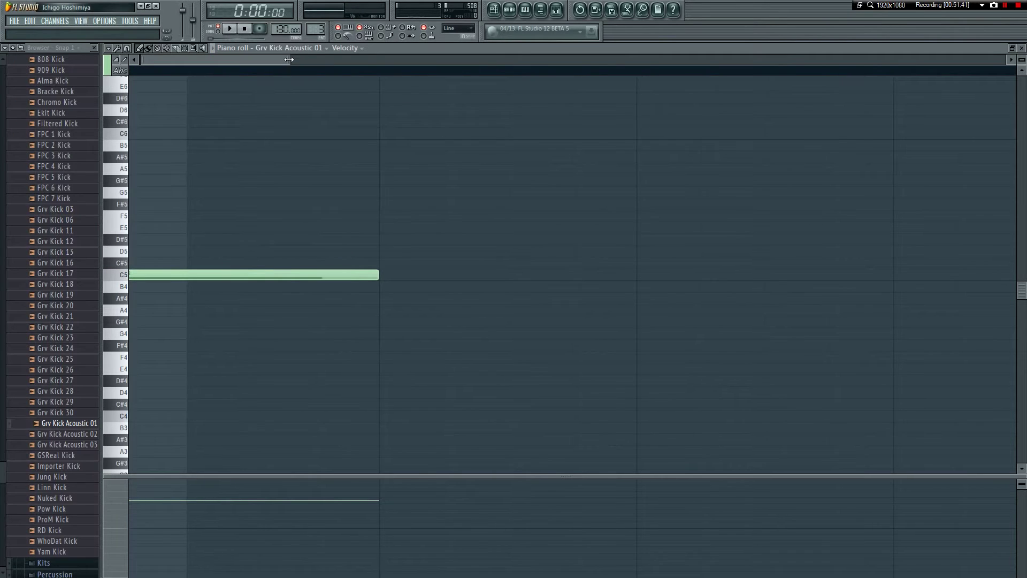
drag(293, 62, 619, 115)
key(space)
- Add one-beat C5 kick notes on beats 3 and 4 of bar 1 and play the rhythm
click(284, 275)
key(space)
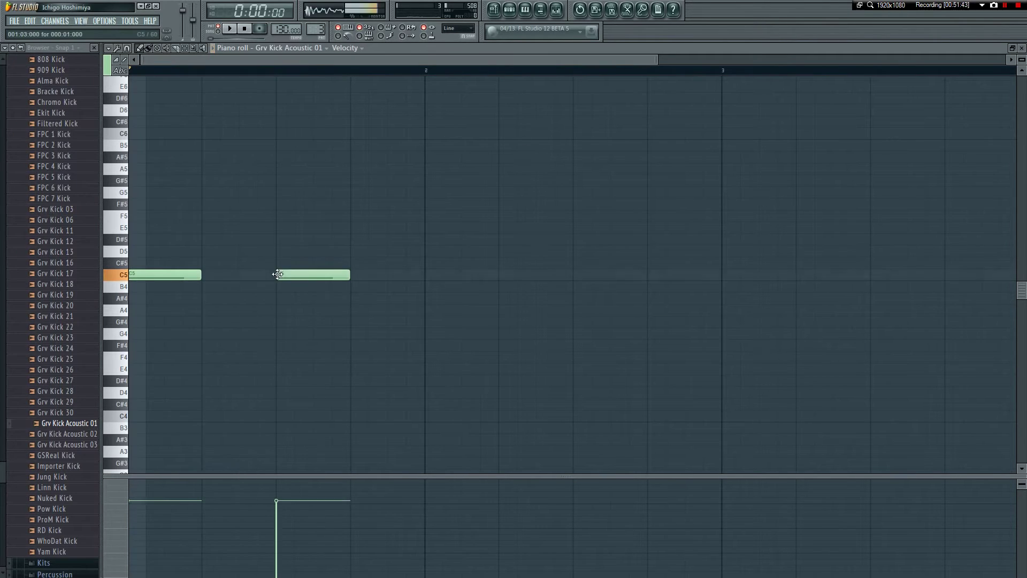
click(357, 275)
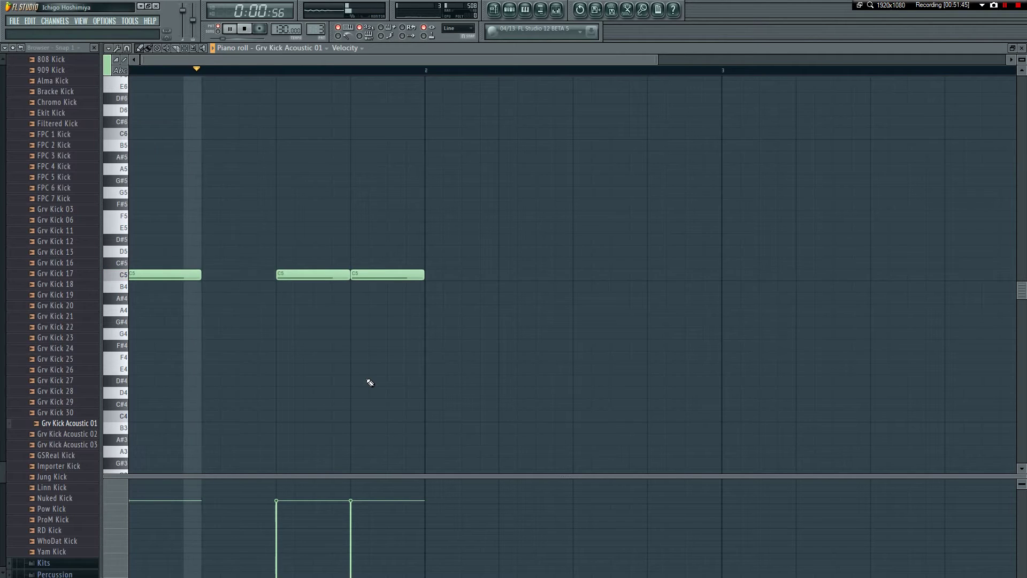
key(space)
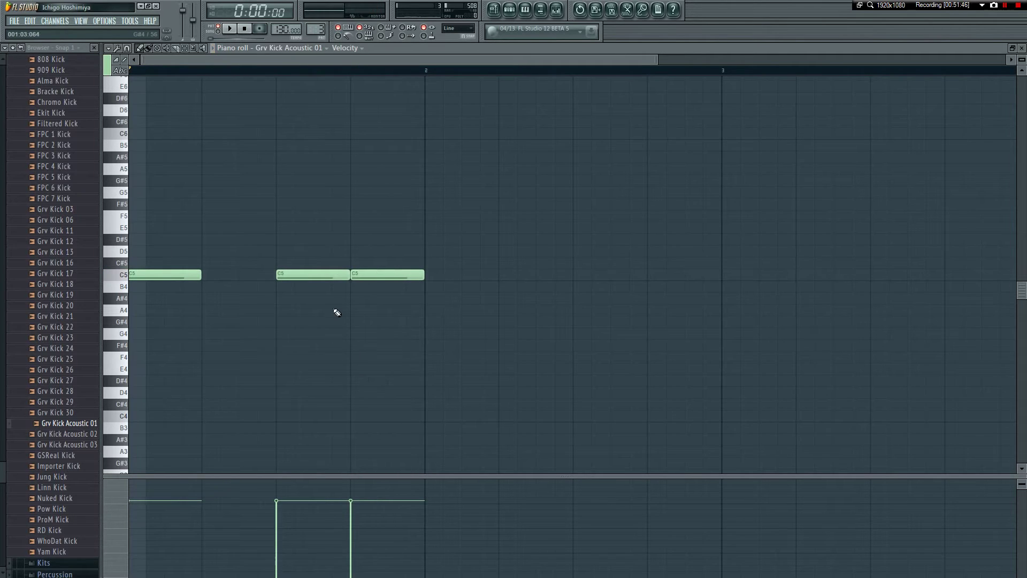
key(space)
key(space)
- Move the two added kick notes one beat later, to beat 4 of bar 1 and beat 1 of bar 2, and play them
drag(303, 307, 391, 261)
drag(302, 278, 377, 277)
click(435, 329)
key(space)
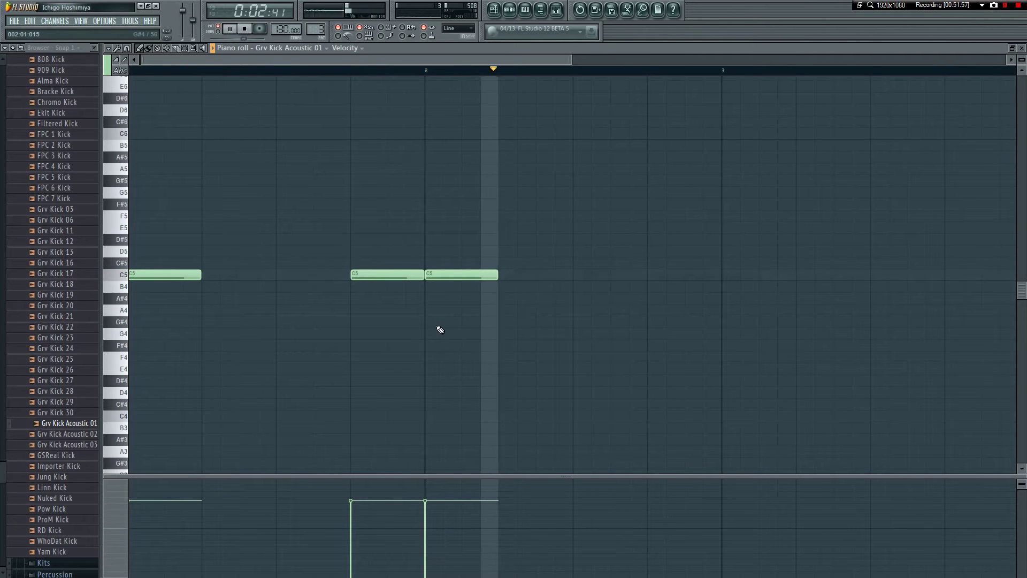
key(space)
- Add a C5 kick note on beat 3 of bar 2 and play the pattern
click(655, 274)
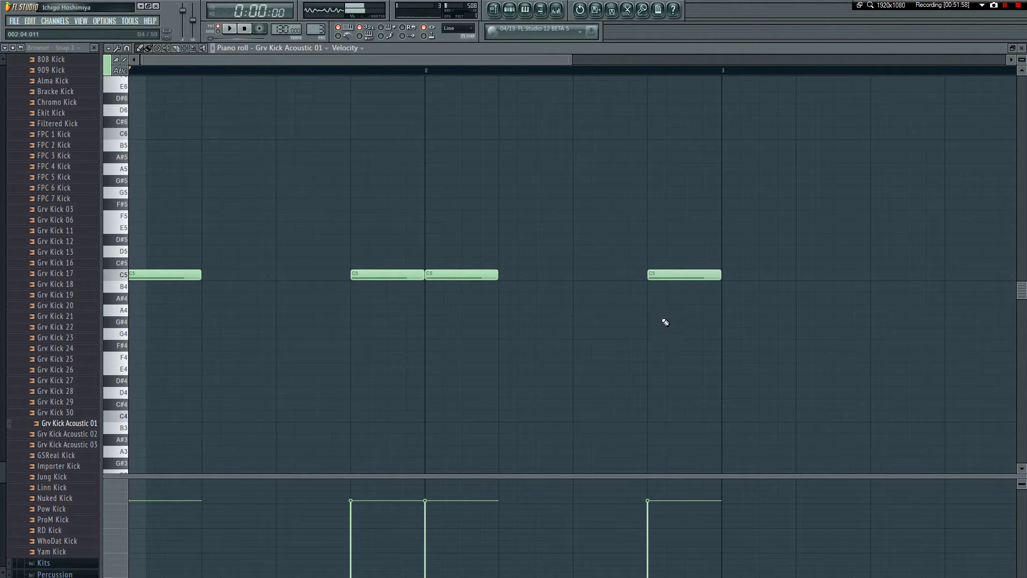
drag(677, 274, 602, 274)
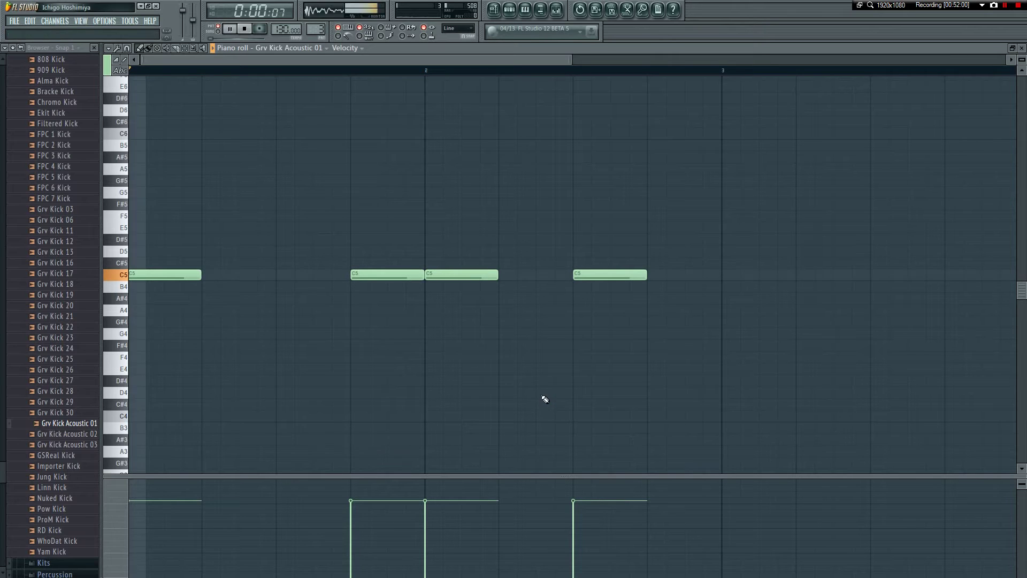
key(space)
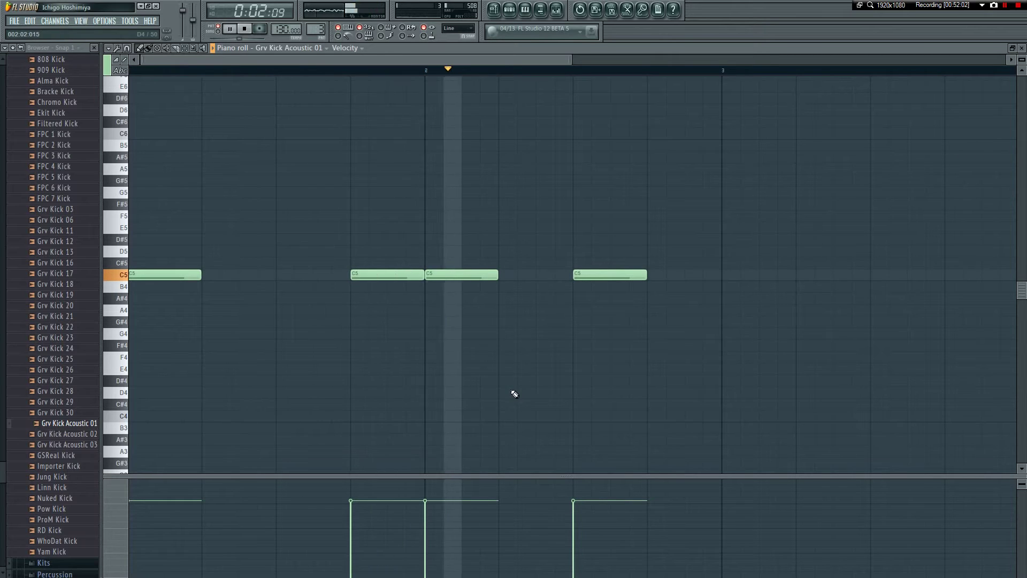
key(space)
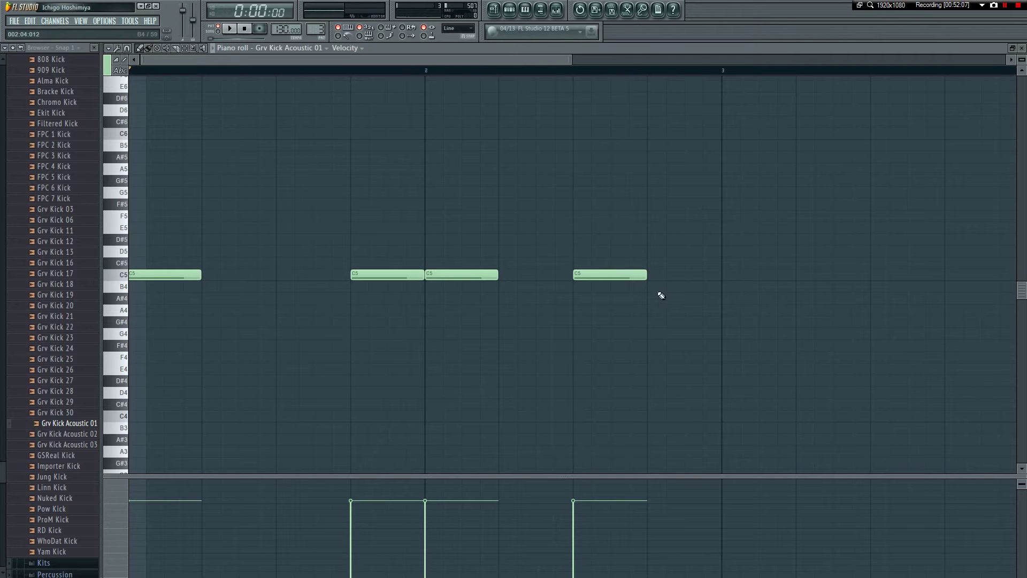
- Add a C5 kick note on beat 2 of bar 3 and play the pattern
click(810, 275)
key(space)
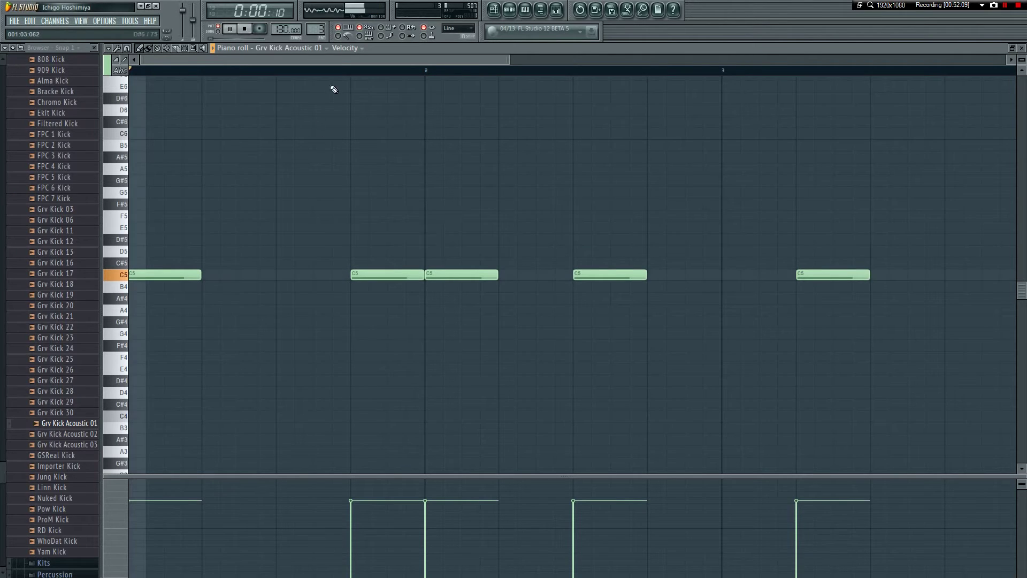
drag(336, 59, 390, 59)
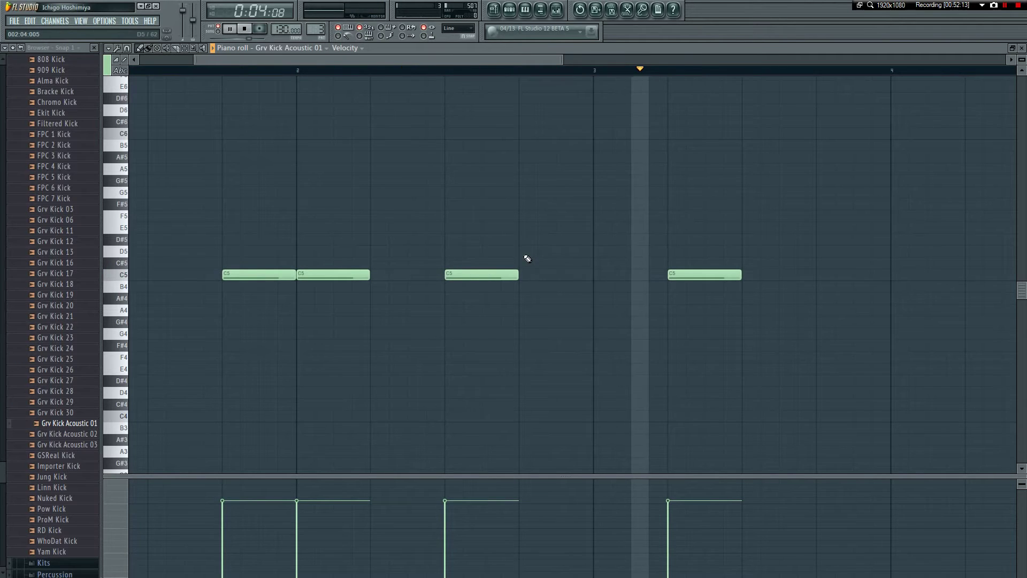
key(space)
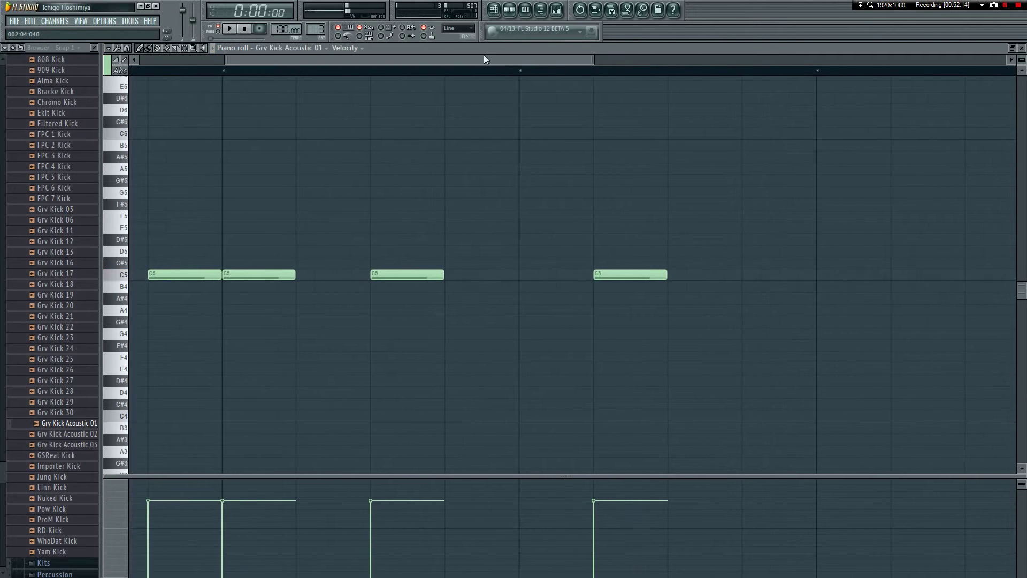
- Replace the C5 kick note in bar 3 with a copy of the opening note on beat 2 of that bar
drag(404, 269, 441, 300)
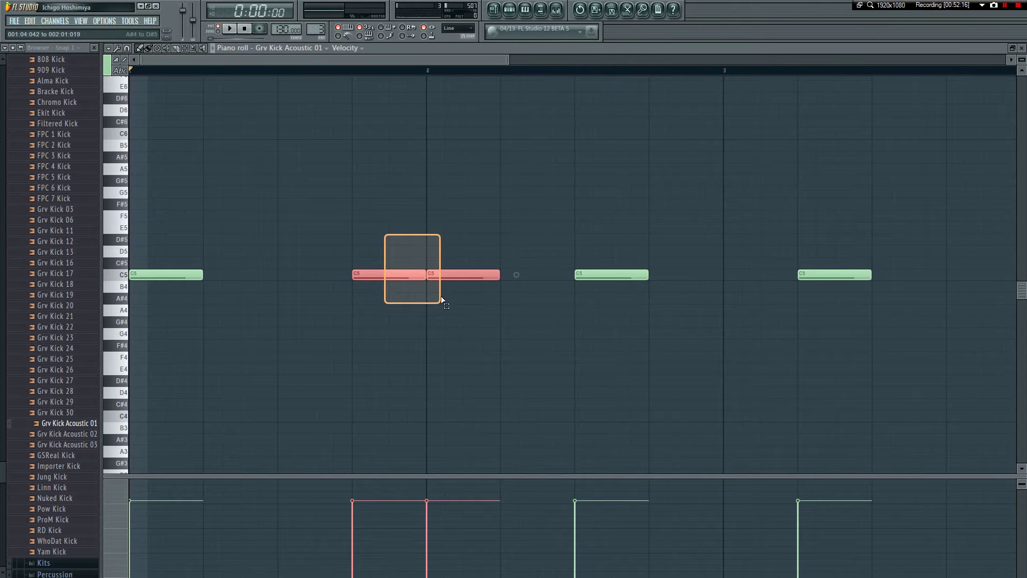
click(631, 264)
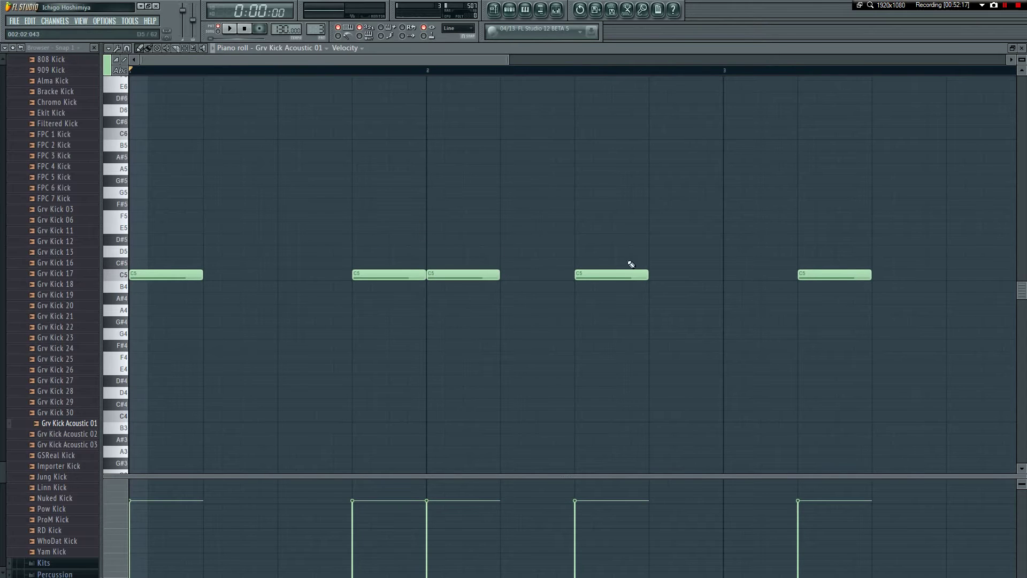
right_click(819, 271)
key(ctrl+a)
drag(165, 274, 828, 283)
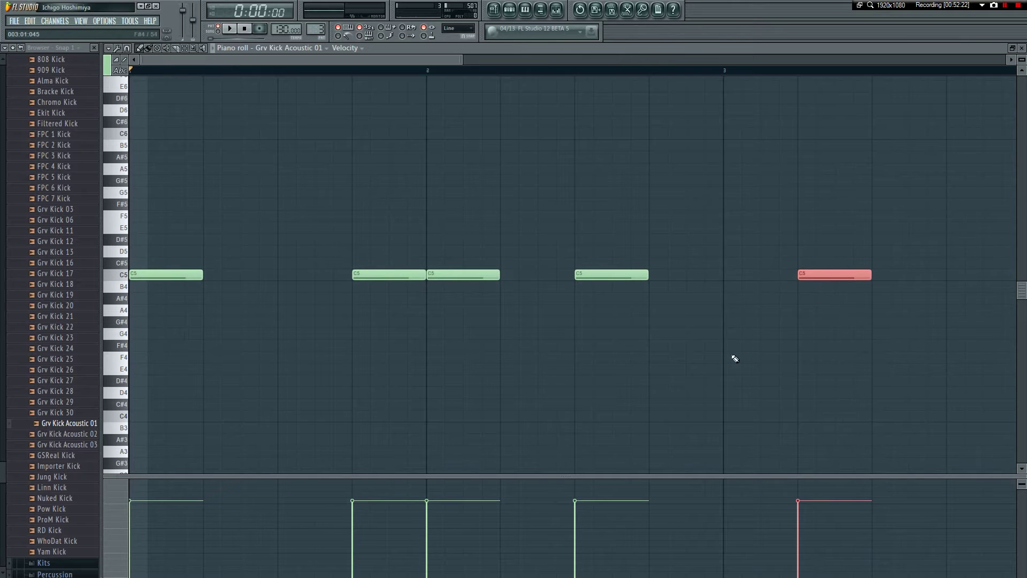
- Play the acoustic kick pattern several times from the start to check its rhythm
click(712, 354)
key(space)
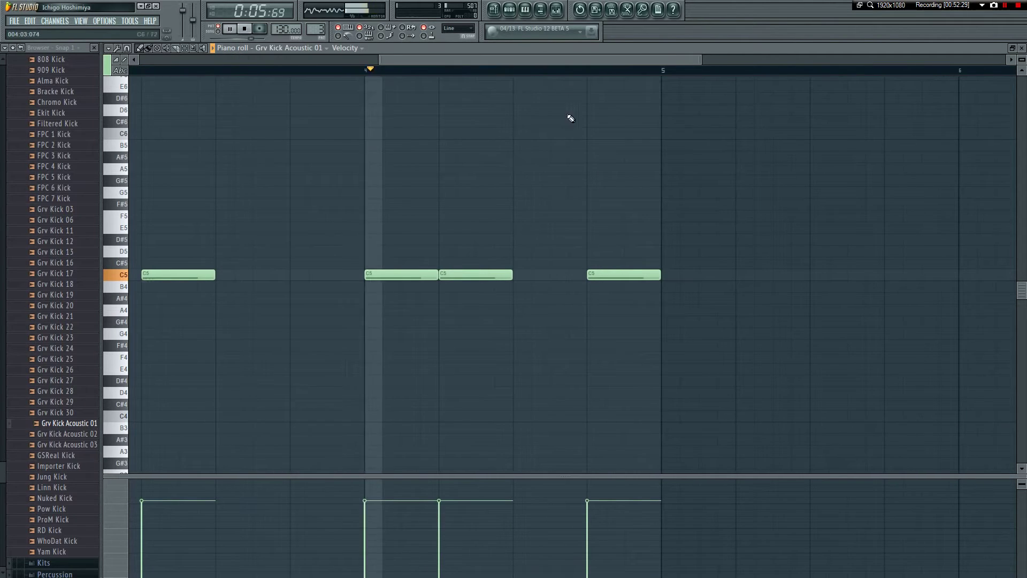
key(space)
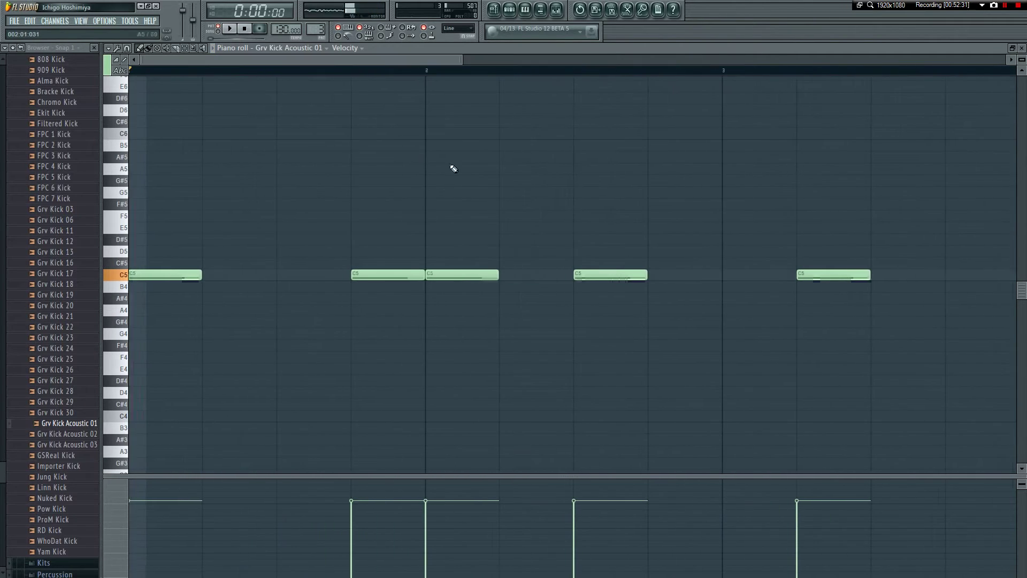
click(345, 48)
key(space)
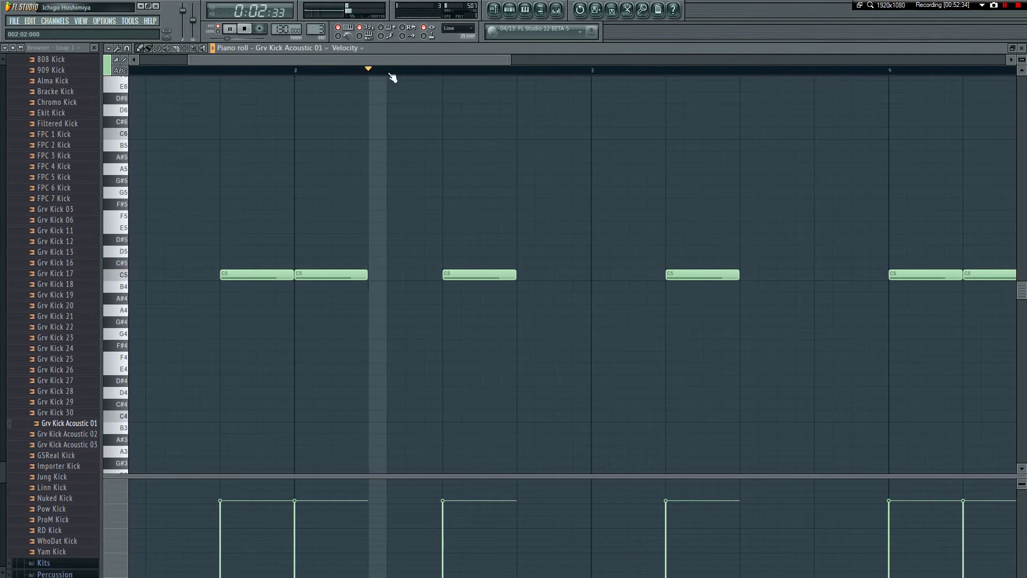
click(244, 29)
key(space)
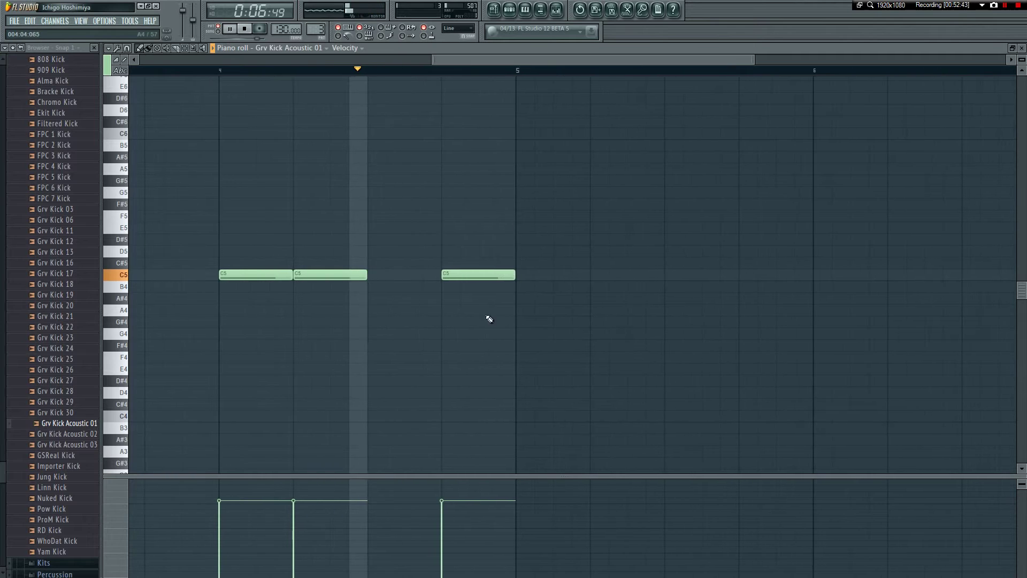
- Delete the C5 kick note on beat 4 of bar 4 and play the pattern again
key(space)
right_click(486, 274)
drag(567, 62, 534, 205)
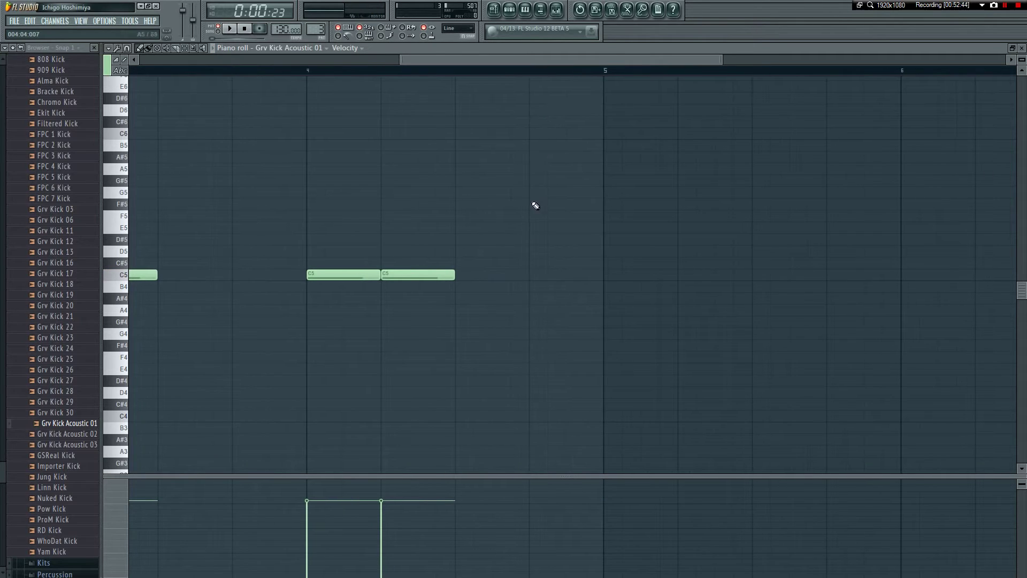
drag(586, 84, 249, 114)
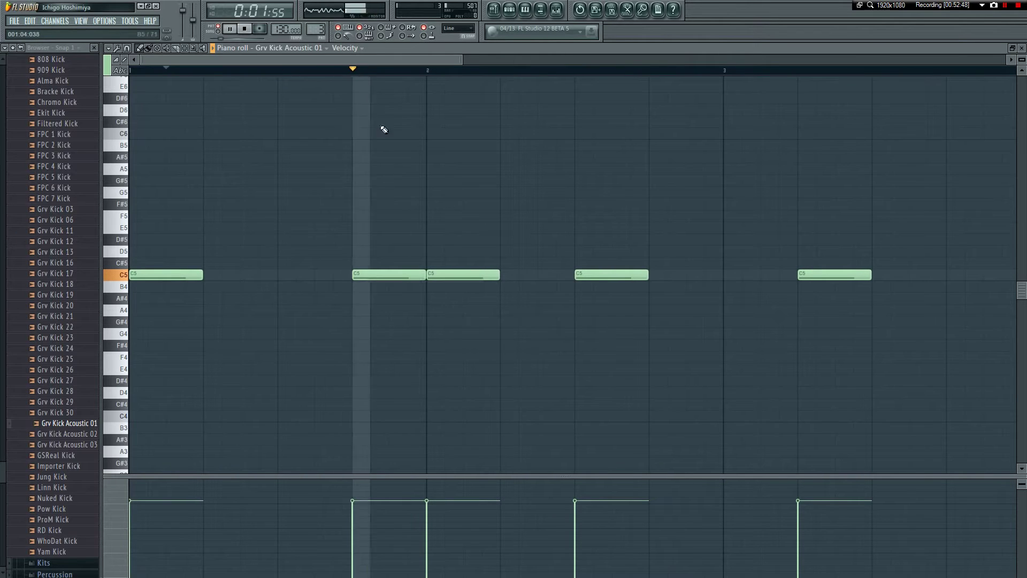
key(space)
key(space)
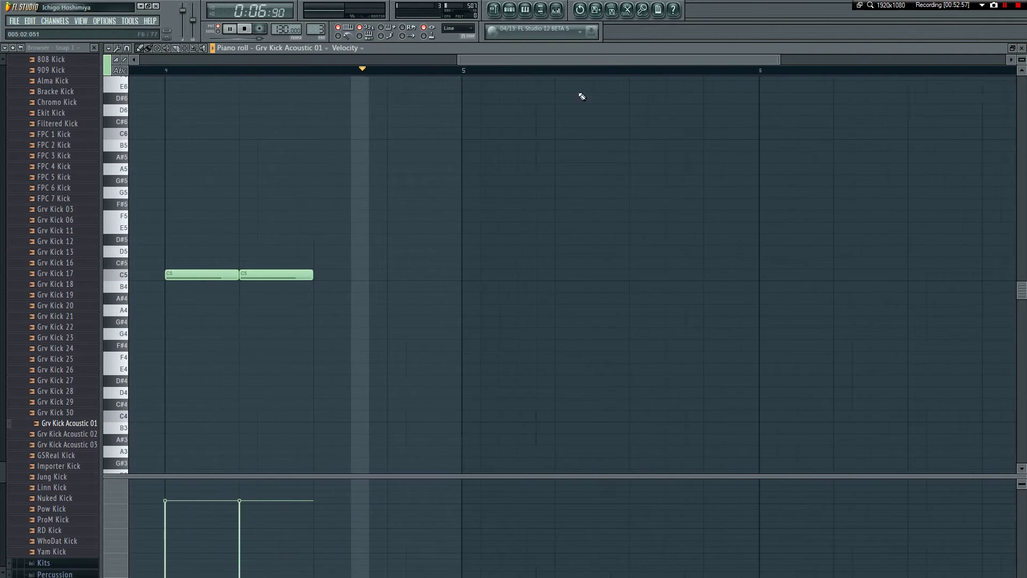
- Return to the step sequencer and open the Cymbals folder of the drum packs in the sample browser
key(F7)
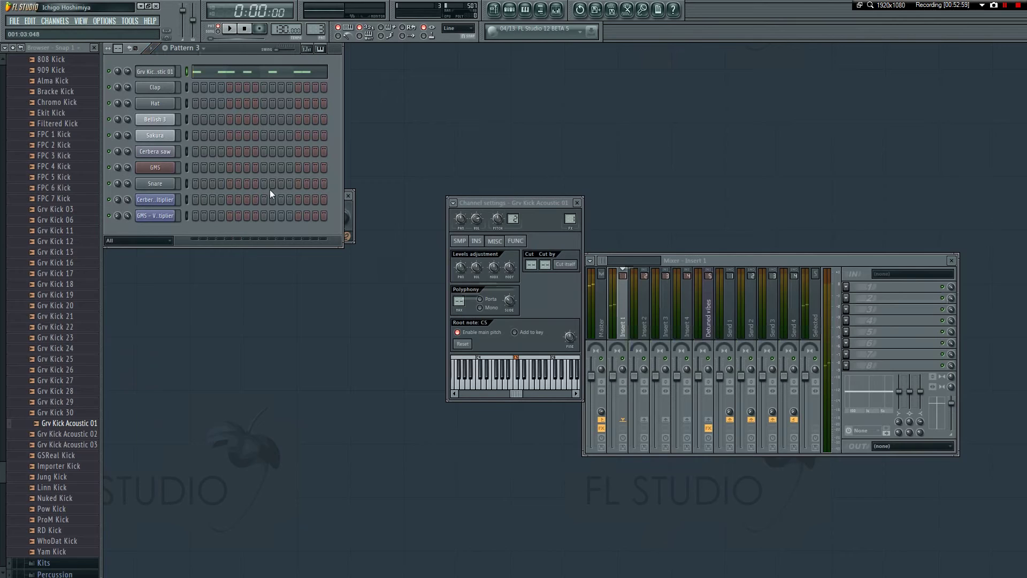
right_click(148, 184)
key(Escape)
click(60, 208)
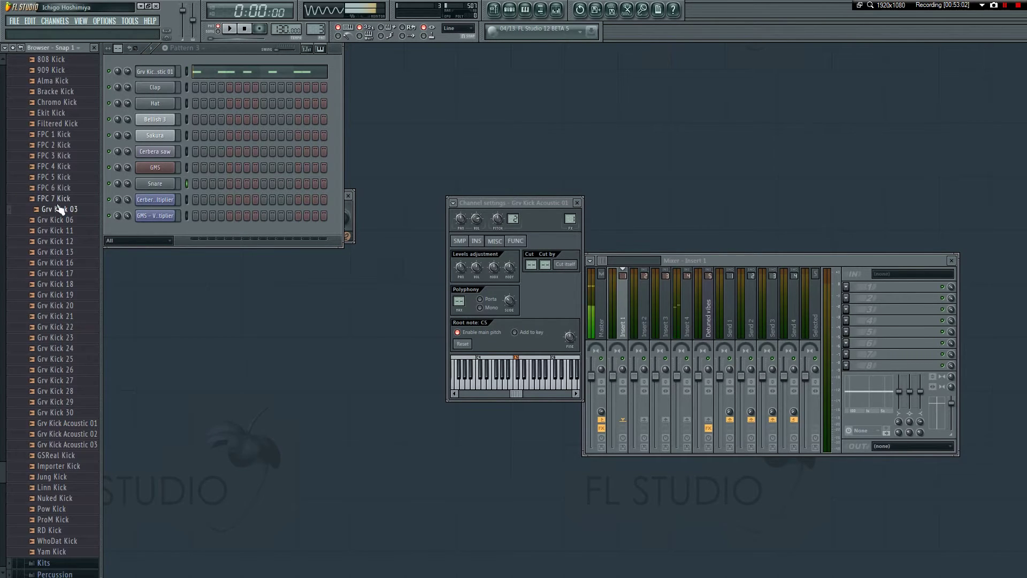
scroll(60, 209, up, 5)
click(27, 213)
scroll(65, 314, up, 3)
click(46, 155)
click(48, 167)
click(59, 170)
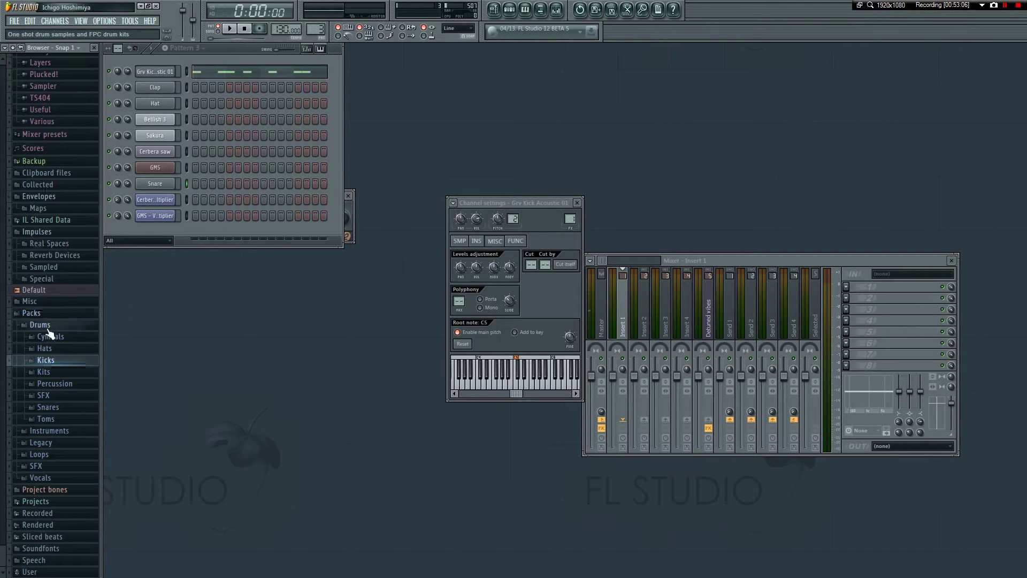
click(72, 323)
- Audition the crash and ride samples and load Linn Crash onto the Clap channel
click(64, 232)
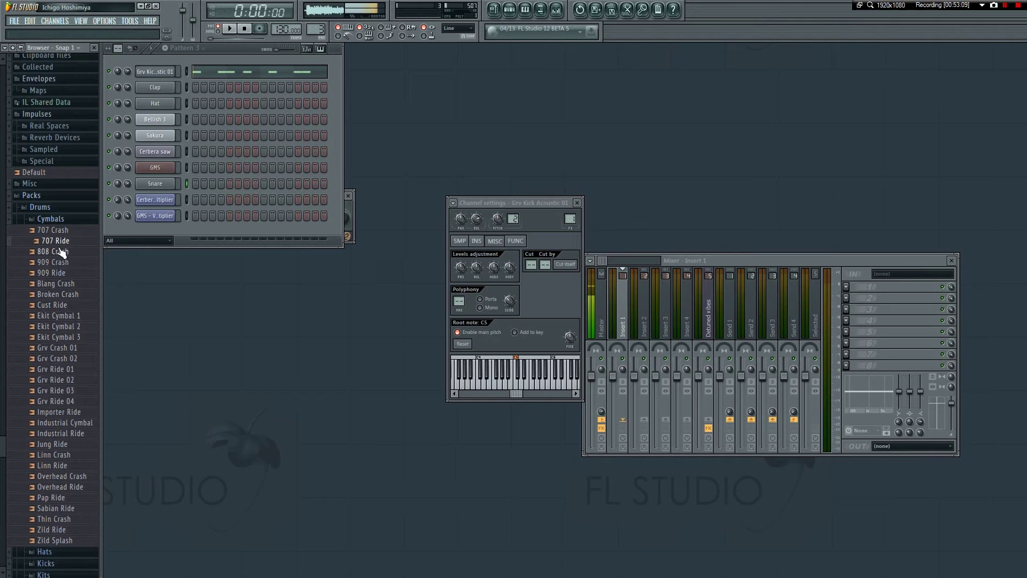
click(60, 264)
click(68, 307)
click(73, 317)
click(75, 326)
click(78, 337)
click(73, 423)
click(73, 433)
click(79, 411)
click(69, 464)
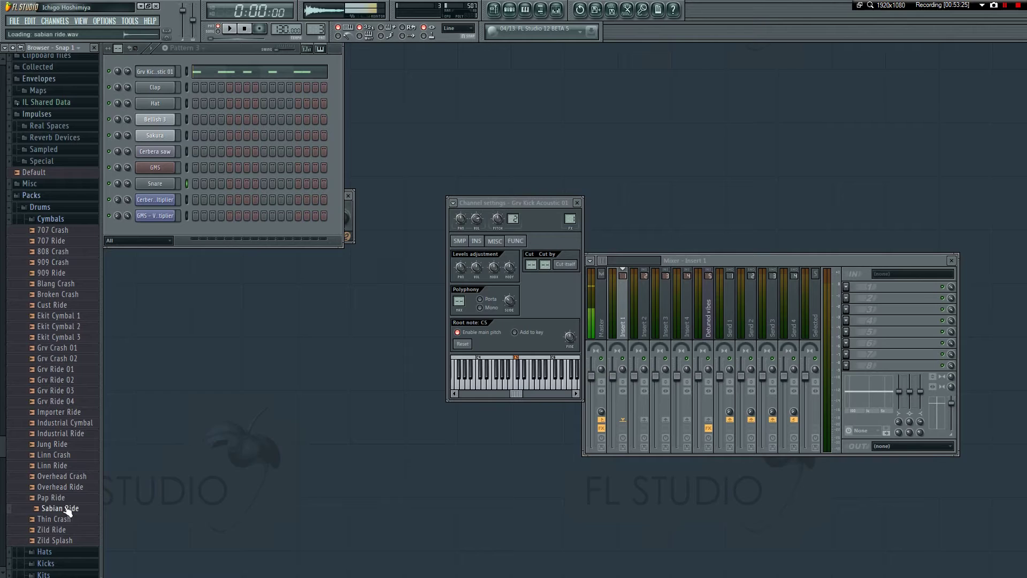
drag(165, 238, 150, 87)
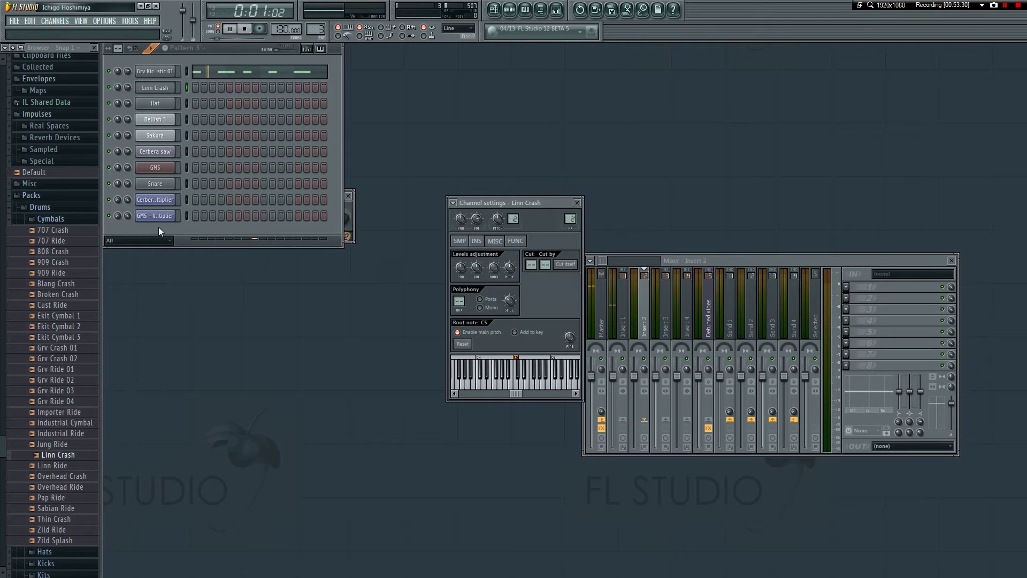
- Open the Snares folder, audition FPC Snare samples, and load FPC Snare 3 onto the Snare channel
click(69, 219)
click(59, 409)
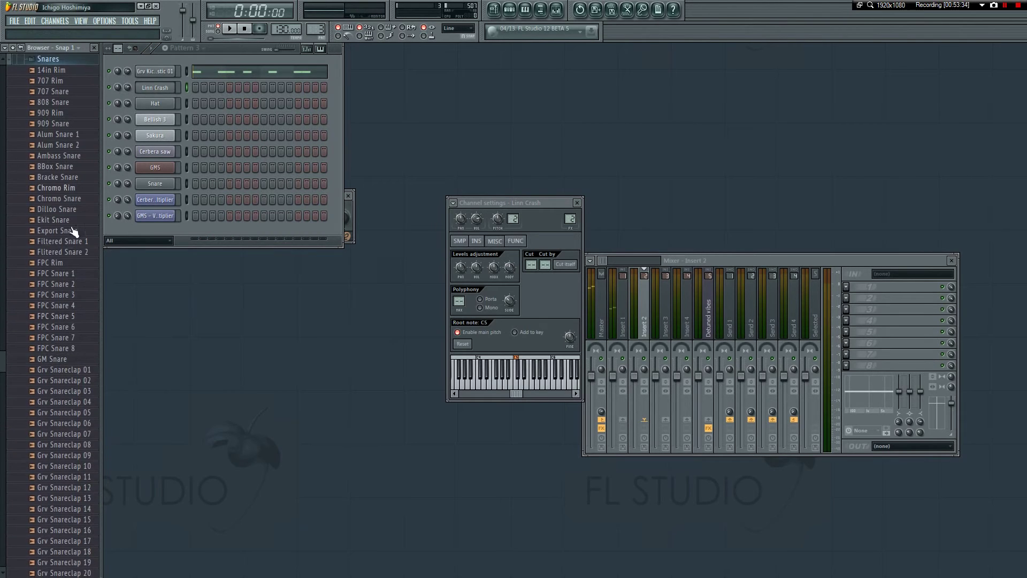
click(68, 274)
click(70, 284)
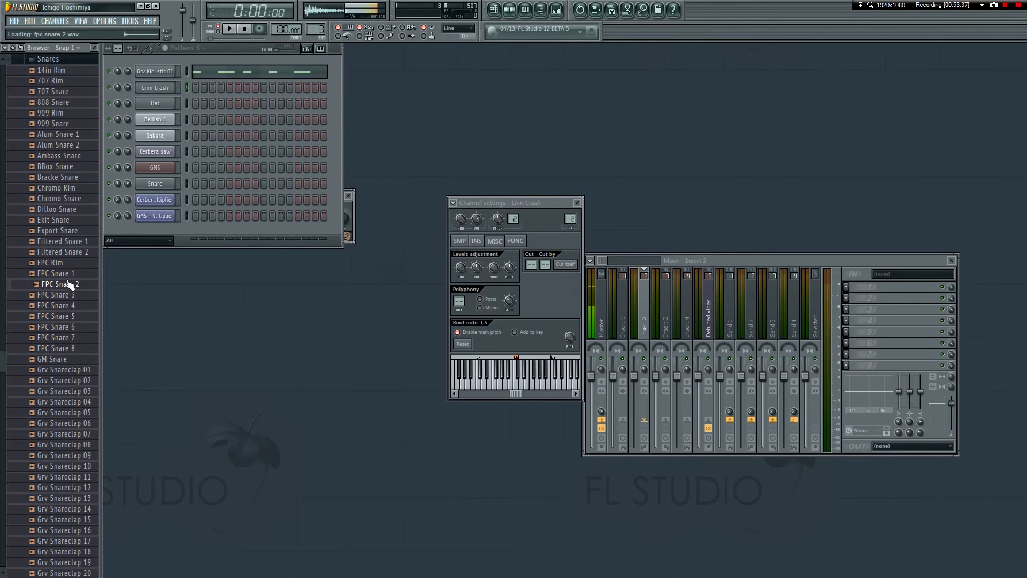
click(70, 295)
click(70, 306)
click(70, 317)
click(60, 304)
click(65, 295)
drag(65, 298, 155, 182)
- In the FPC Snare 3 piano roll, add C5 notes on beats 1 and 4 of bar 1 and beats 1 and 3 of bar 2
right_click(174, 182)
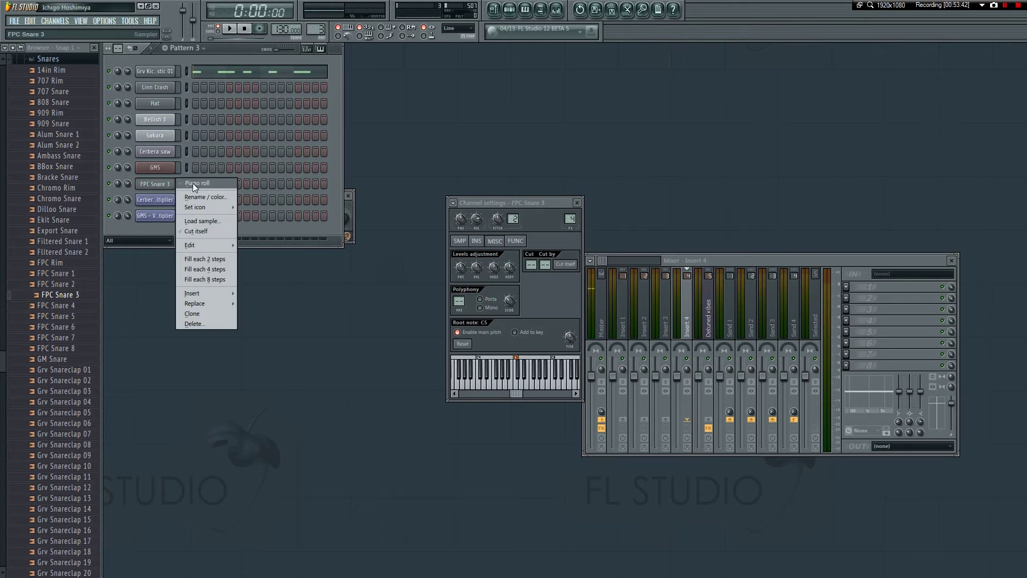
click(192, 183)
click(145, 278)
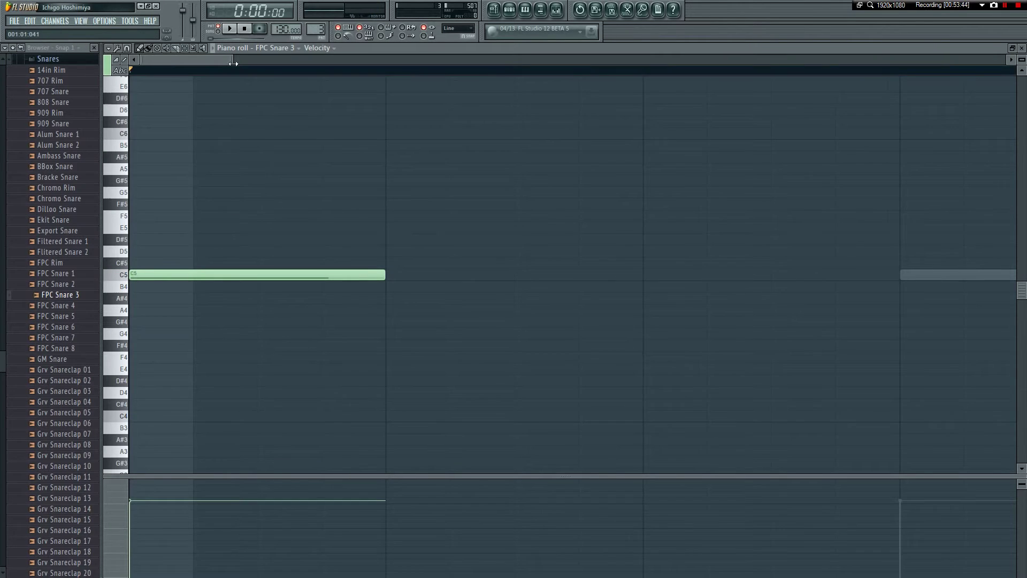
scroll(426, 97, down, 4)
key(space)
key(space)
click(236, 275)
click(305, 275)
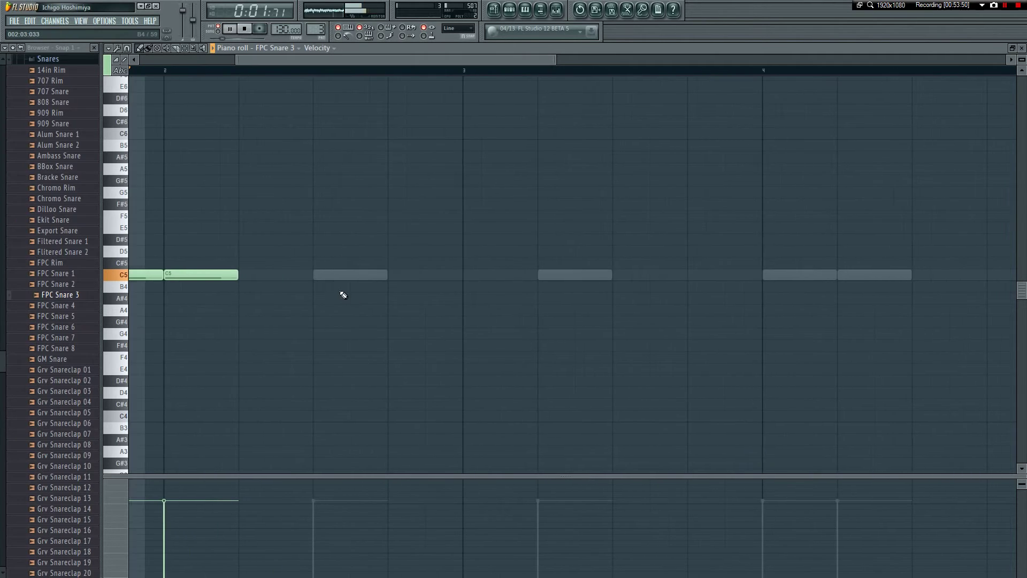
click(320, 274)
key(space)
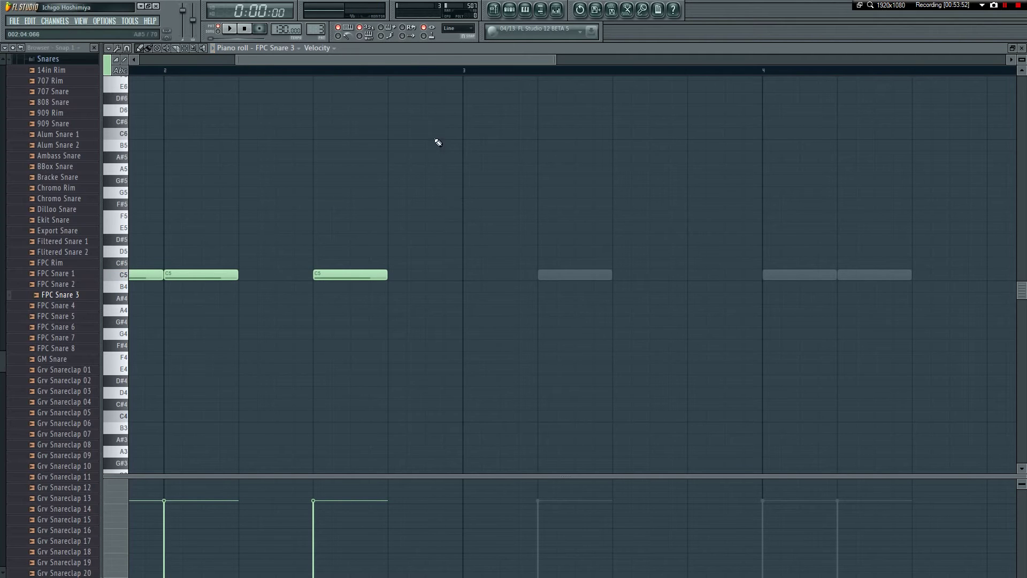
- Add C5 snare notes on beat 2 of bar 3 and beats 1 and 2 of bar 4, then close the piano roll
key(space)
click(541, 275)
click(766, 275)
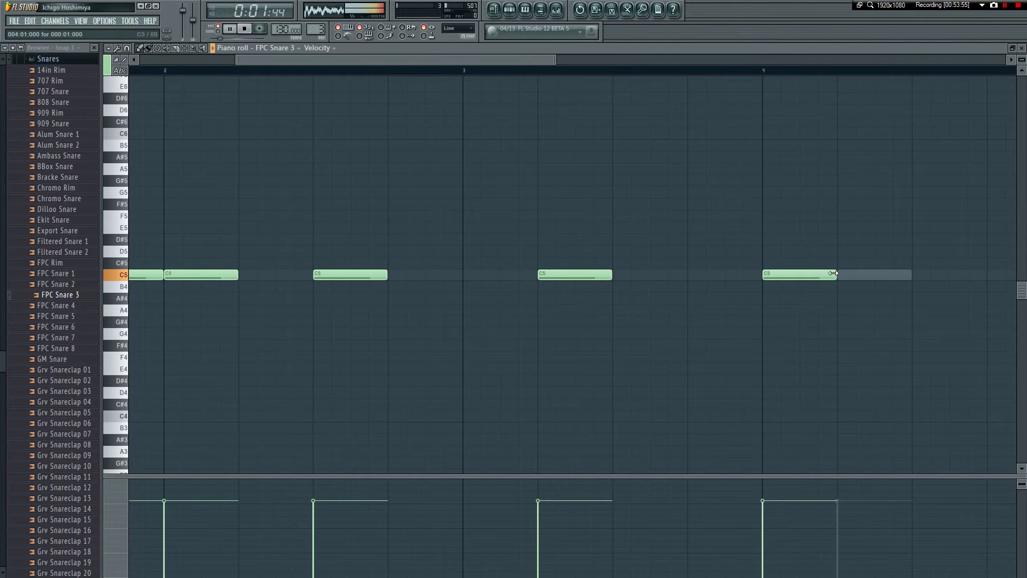
click(844, 274)
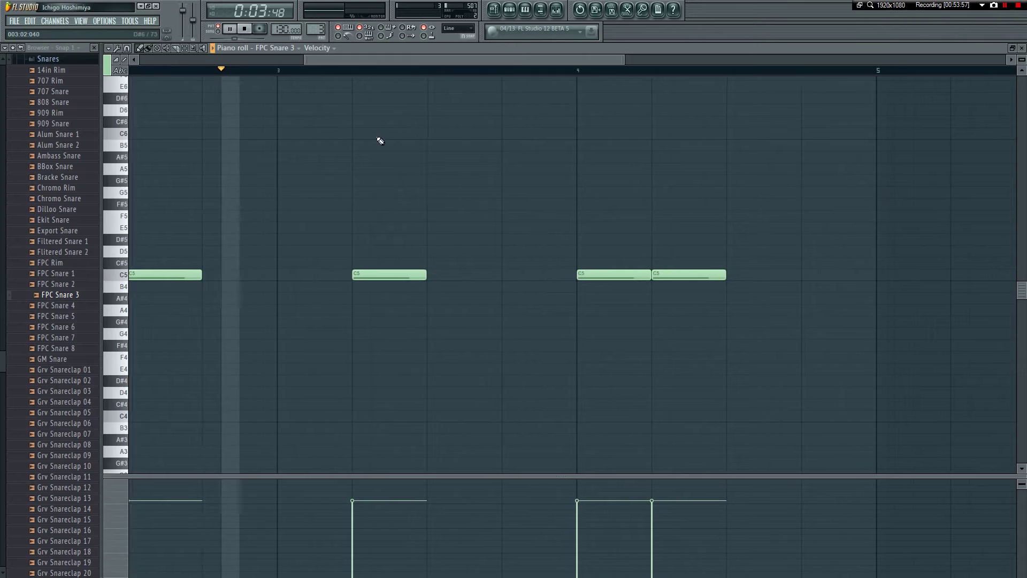
key(F7)
key(space)
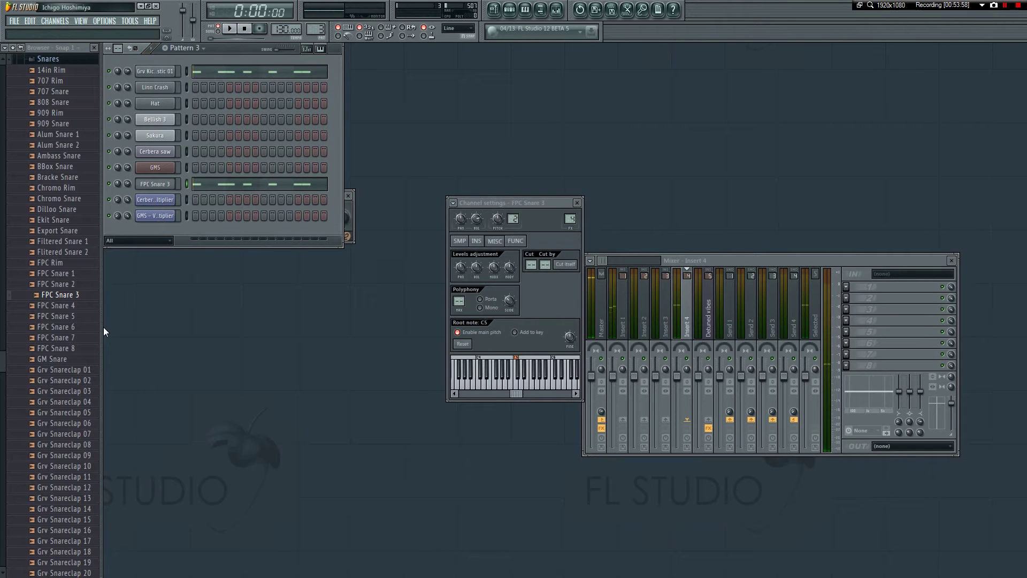
- Replace the FPC Snare 3 sample with FPC Snare 1 and play the pattern
click(70, 274)
drag(70, 274, 164, 184)
key(space)
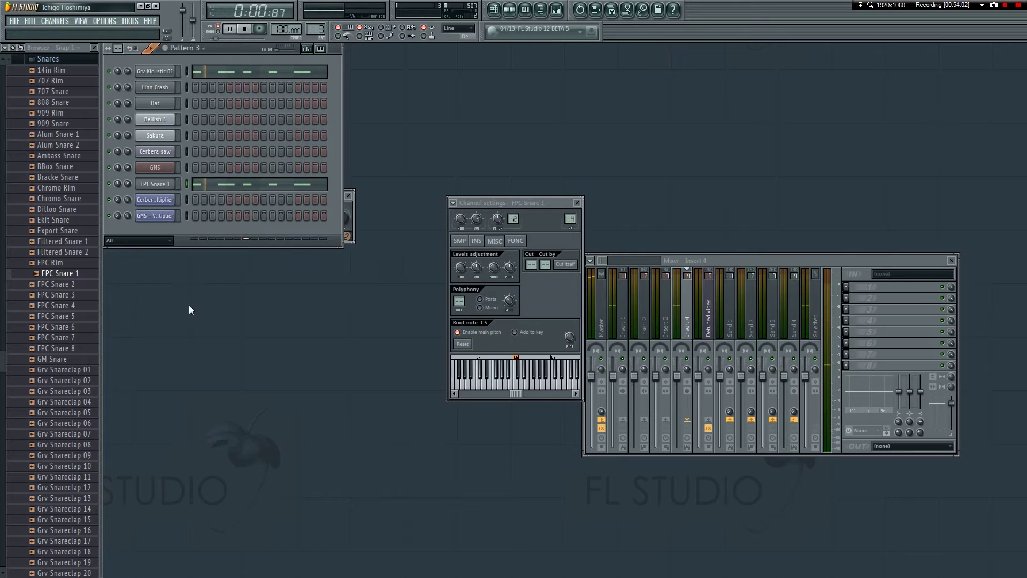
key(space)
- Audition other samples throughout the Snares folder, including Alum Snare 2, SC Snare 1 and Filtered Snare 1
click(73, 359)
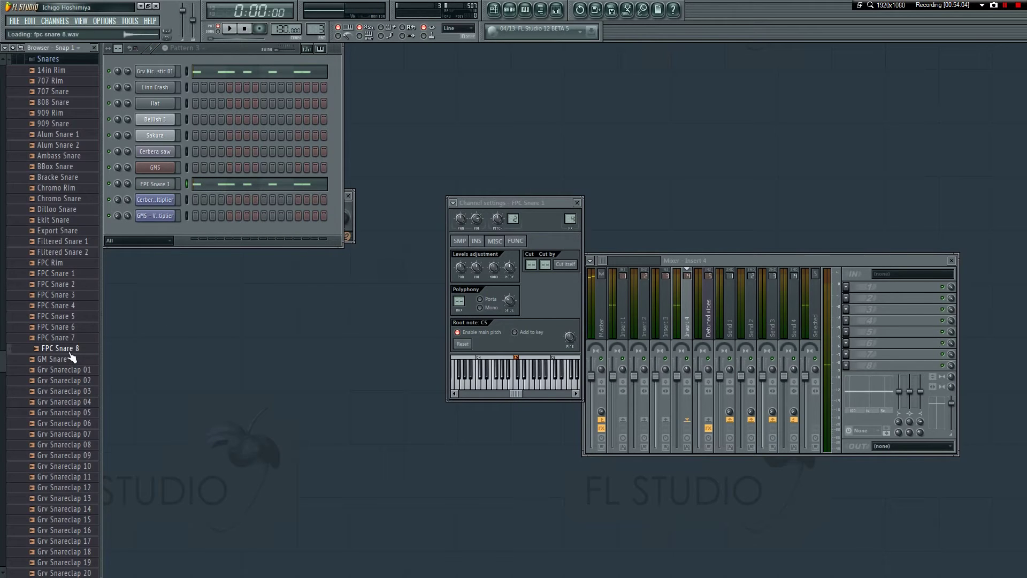
click(72, 231)
click(73, 146)
click(60, 94)
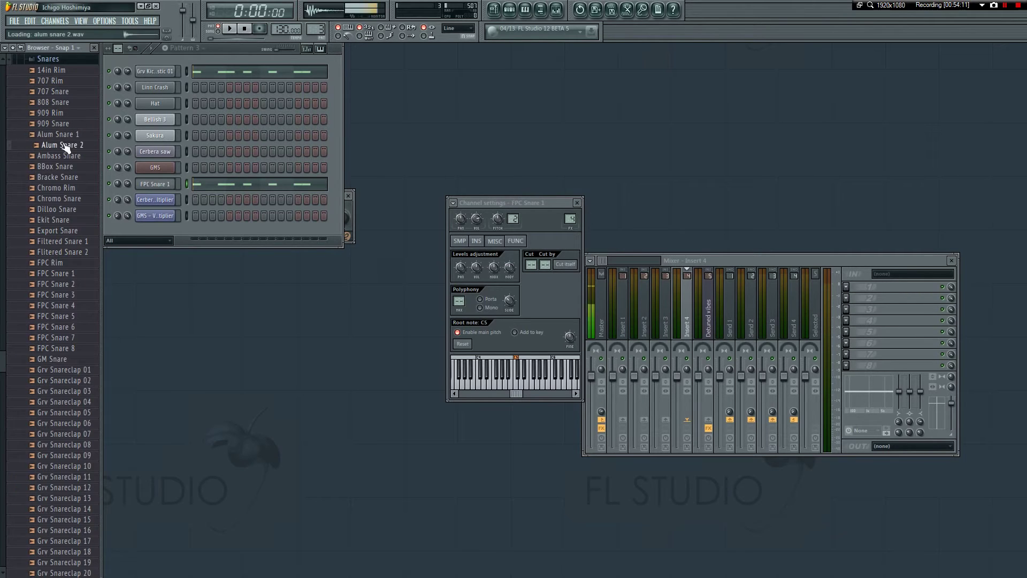
click(78, 199)
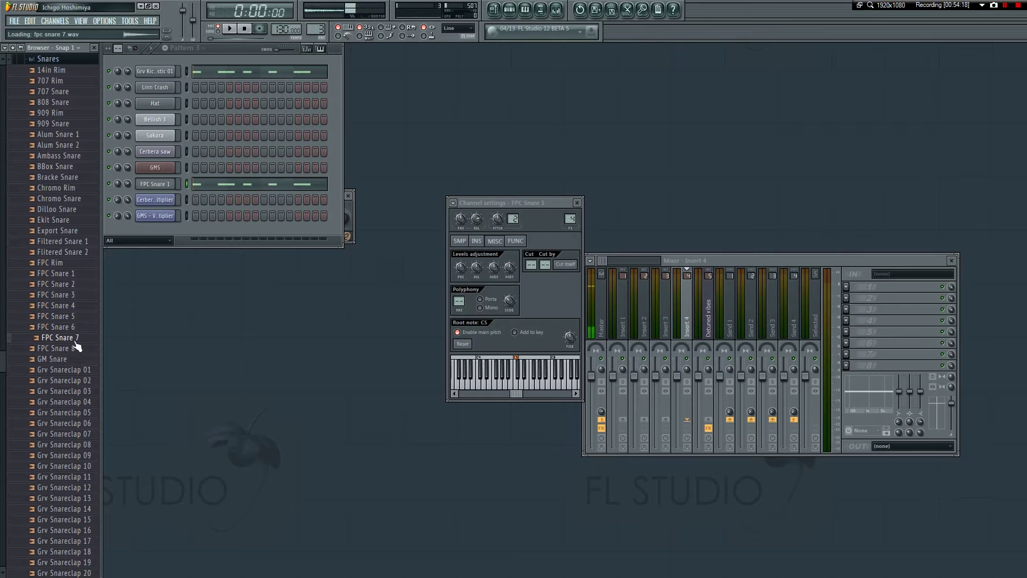
scroll(78, 373, down, 11)
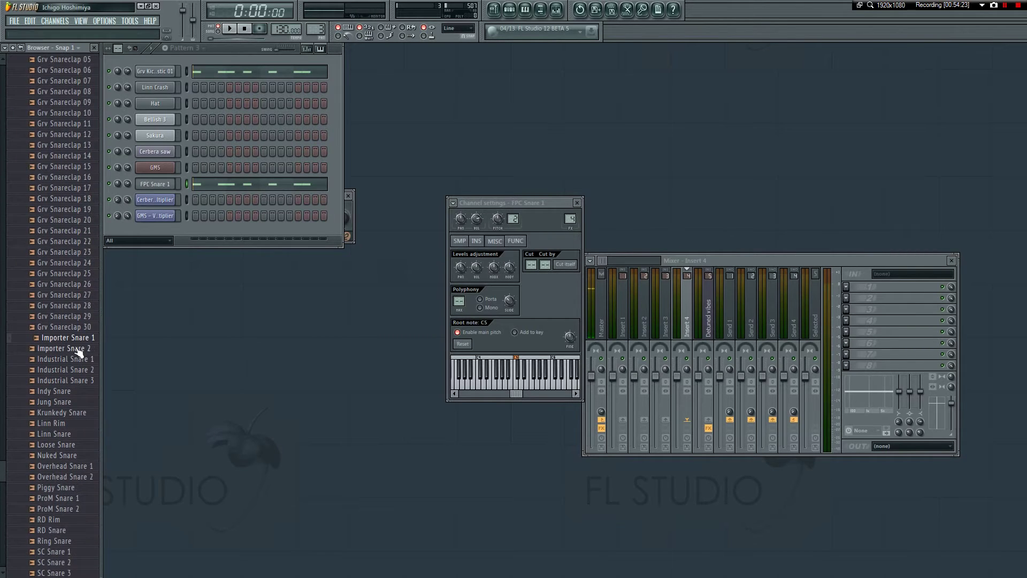
click(78, 391)
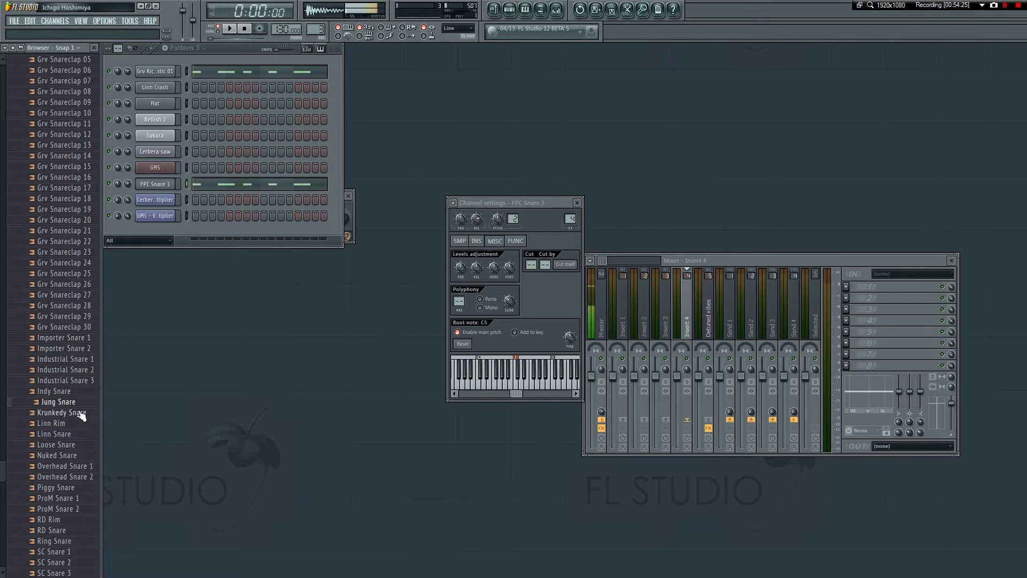
click(83, 467)
scroll(86, 480, down, 2)
click(74, 488)
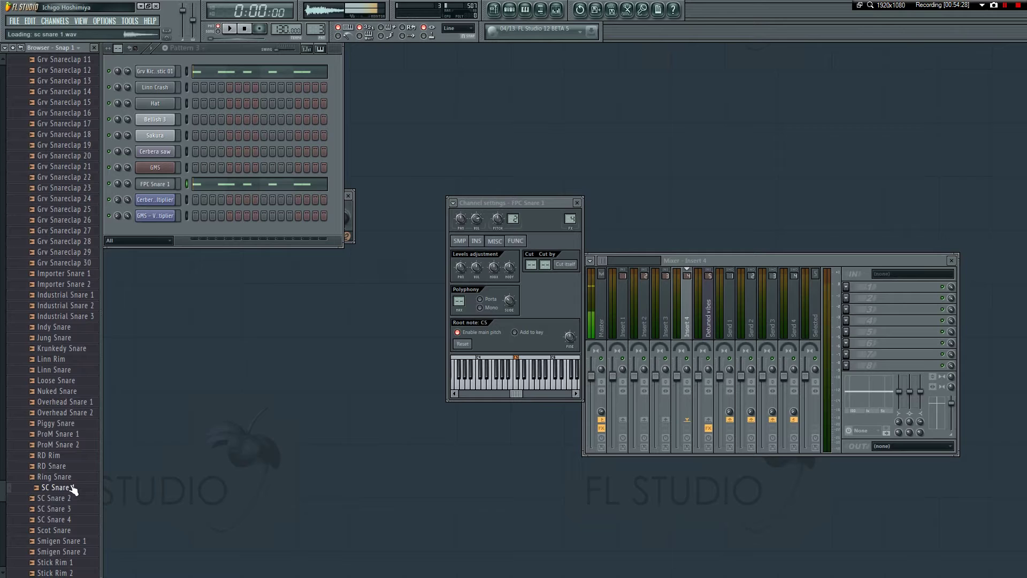
click(88, 540)
click(91, 551)
scroll(93, 508, up, 15)
scroll(63, 498, up, 3)
click(74, 434)
- In the FPC Snare 1 piano roll, move the note on beat 1 of bar 2 to beat 2 during playback
key(space)
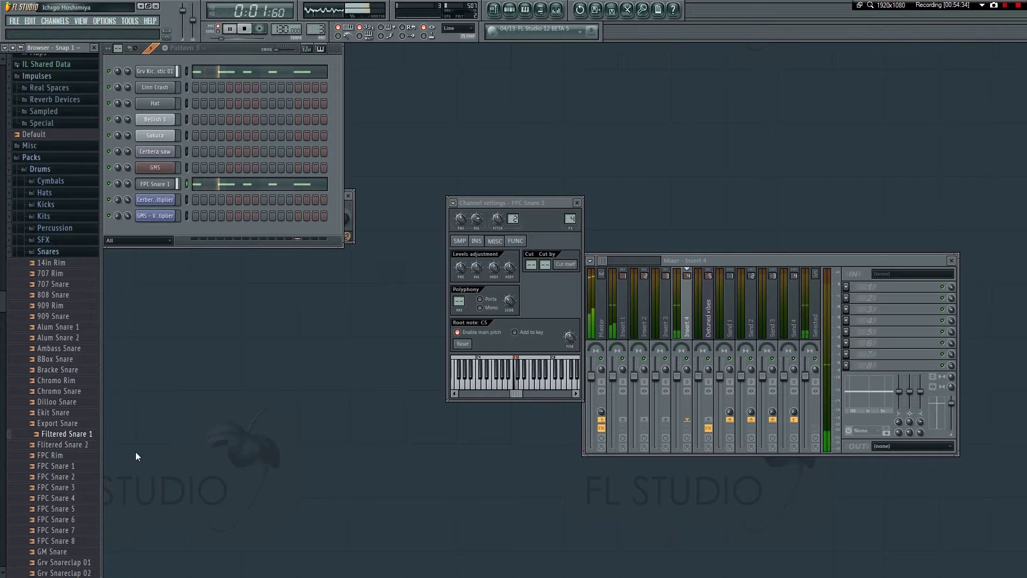
click(245, 185)
key(space)
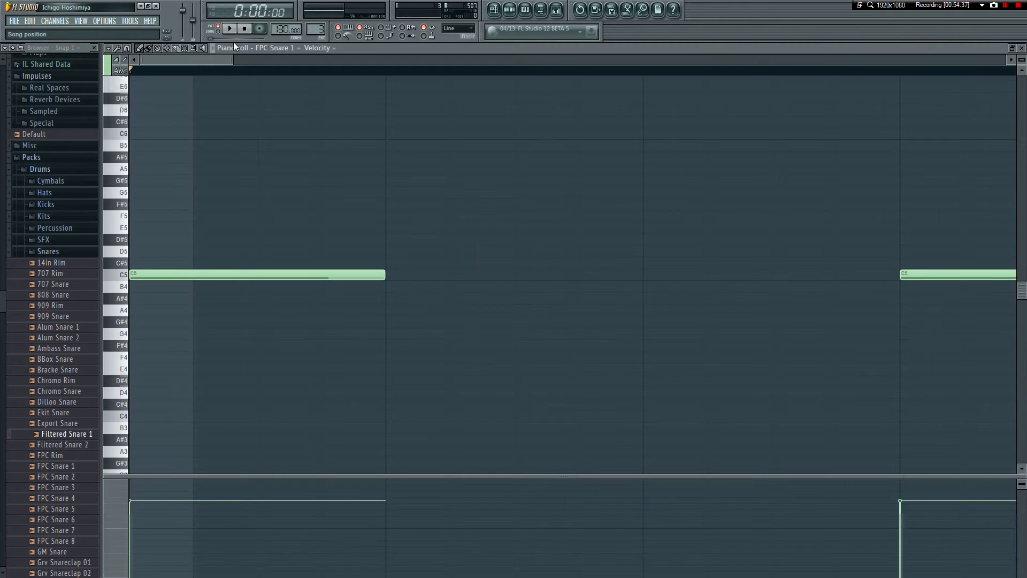
key(space)
scroll(447, 268, down, 1)
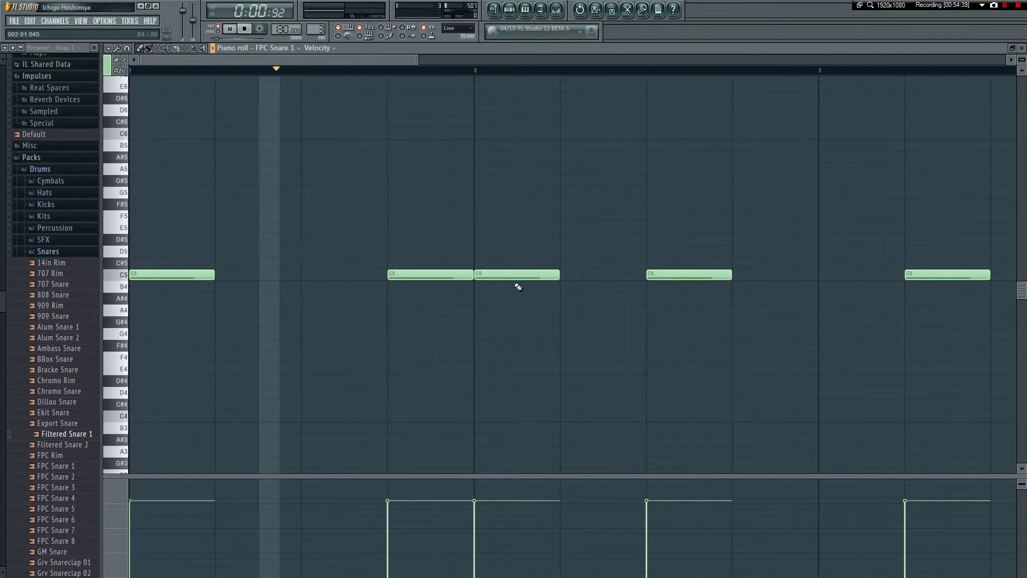
drag(525, 274, 591, 275)
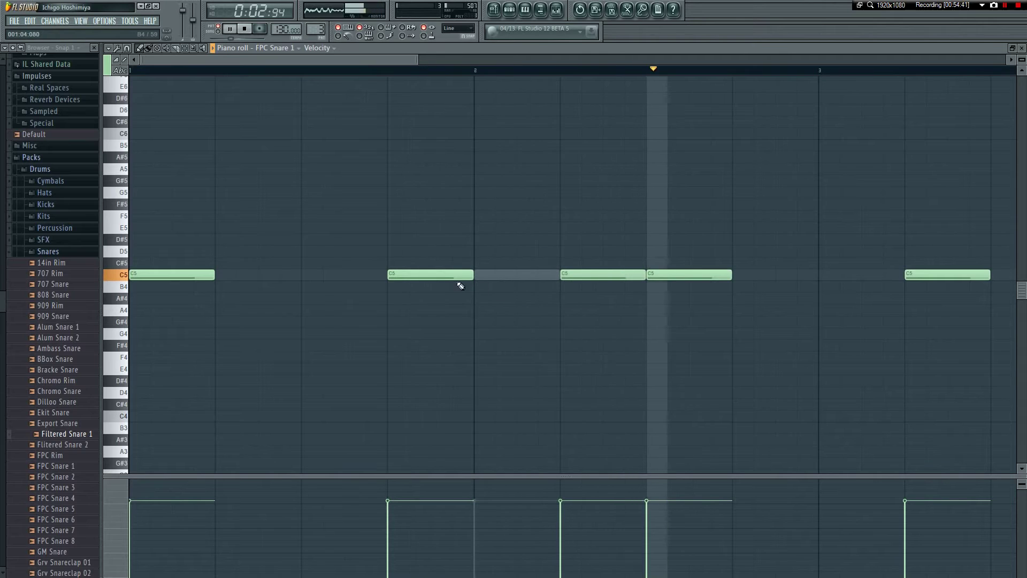
key(space)
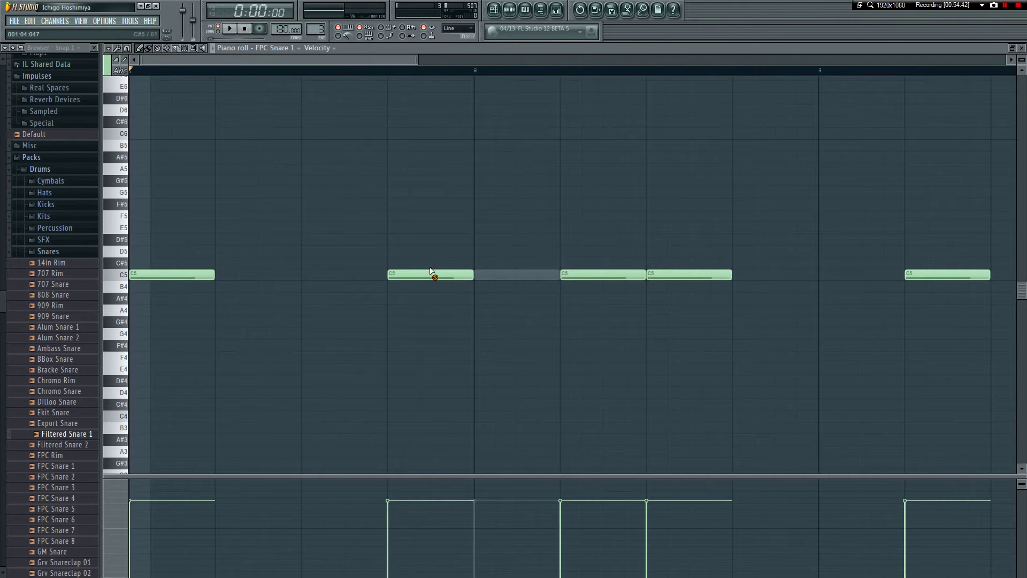
- Delete the snare notes on beat 4 of bar 1 and beat 3 of bar 2 while playing the pattern
right_click(433, 275)
key(space)
key(space)
right_click(682, 275)
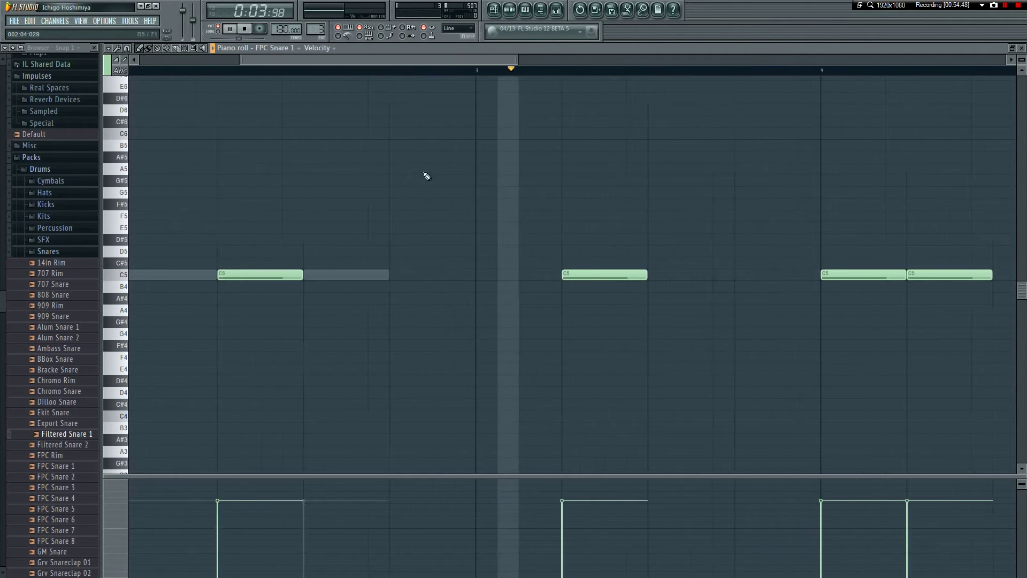
- Try the snare note from beat 2 of bar 3 half a beat before bar 3 and on beat 4 of bar 2, playing each version
key(space)
drag(609, 274, 492, 275)
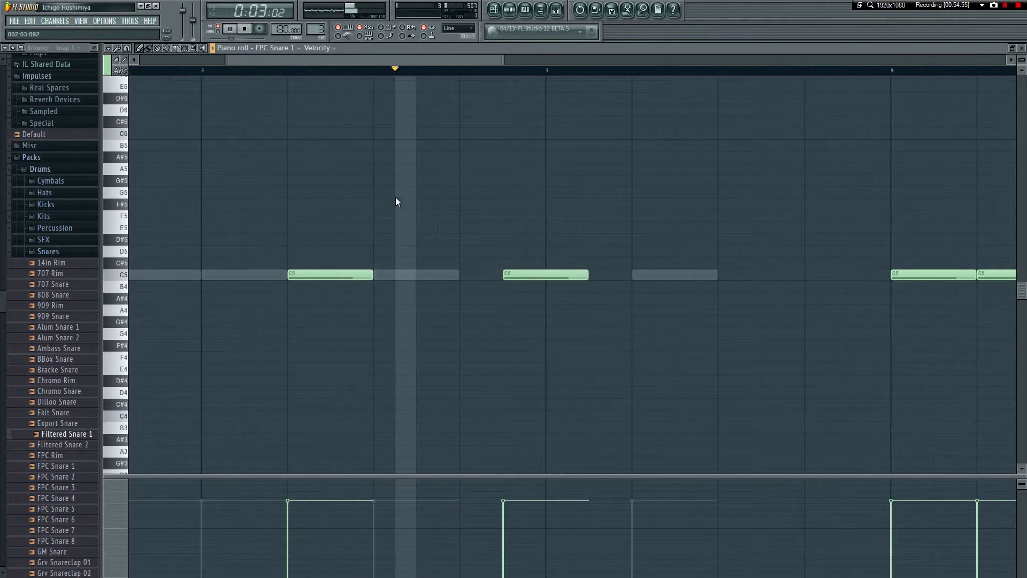
key(space)
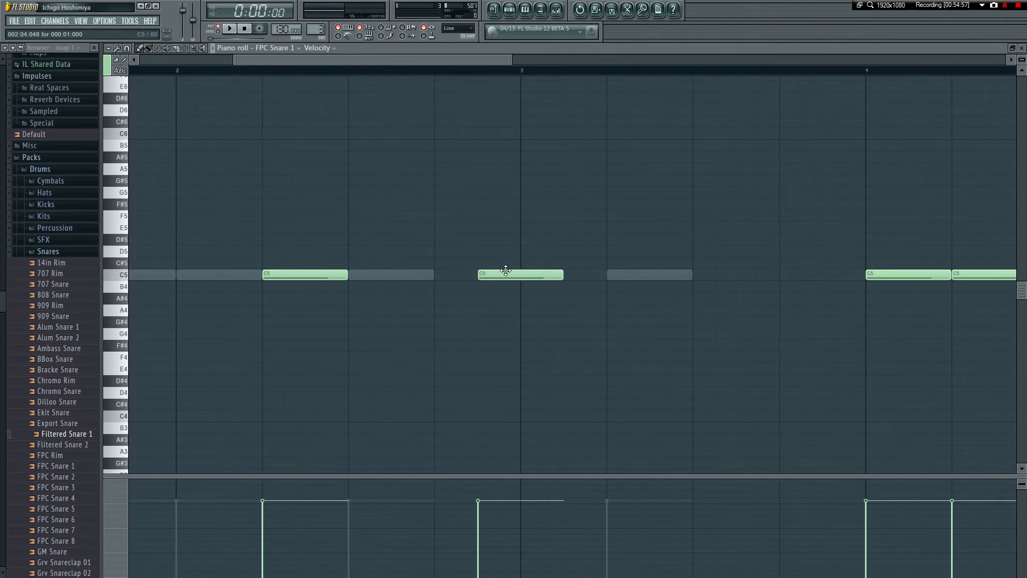
drag(506, 271, 463, 272)
key(space)
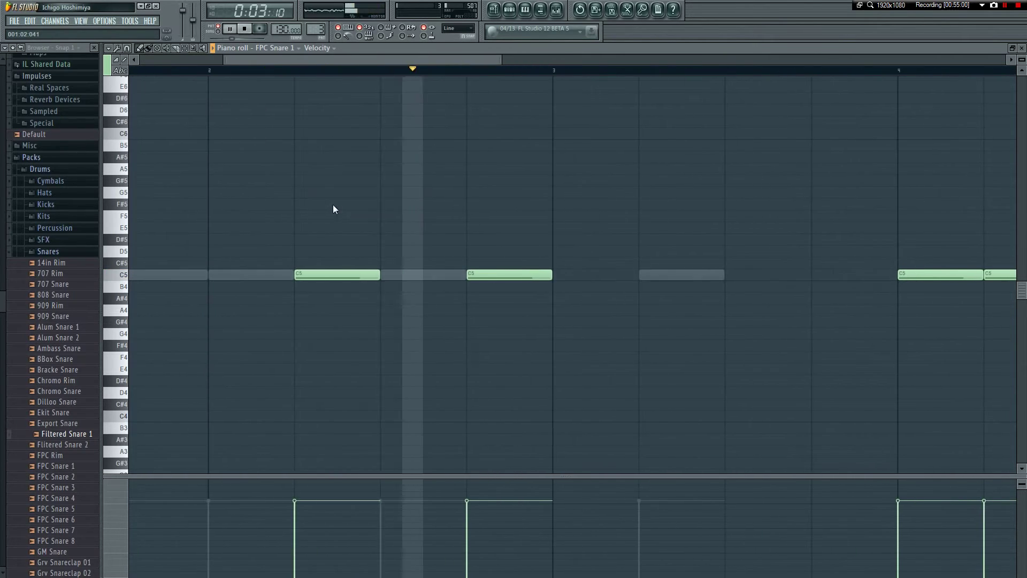
key(space)
- Put two consecutive quarter-beat snare notes at the start of bar 3 in place of the moved note and play the pattern
drag(525, 277, 587, 280)
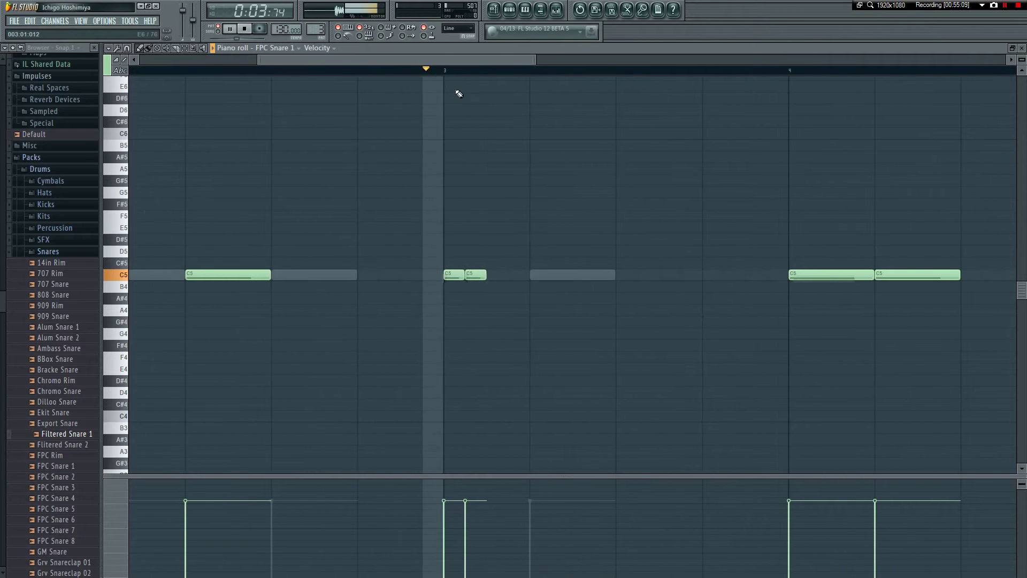
key(space)
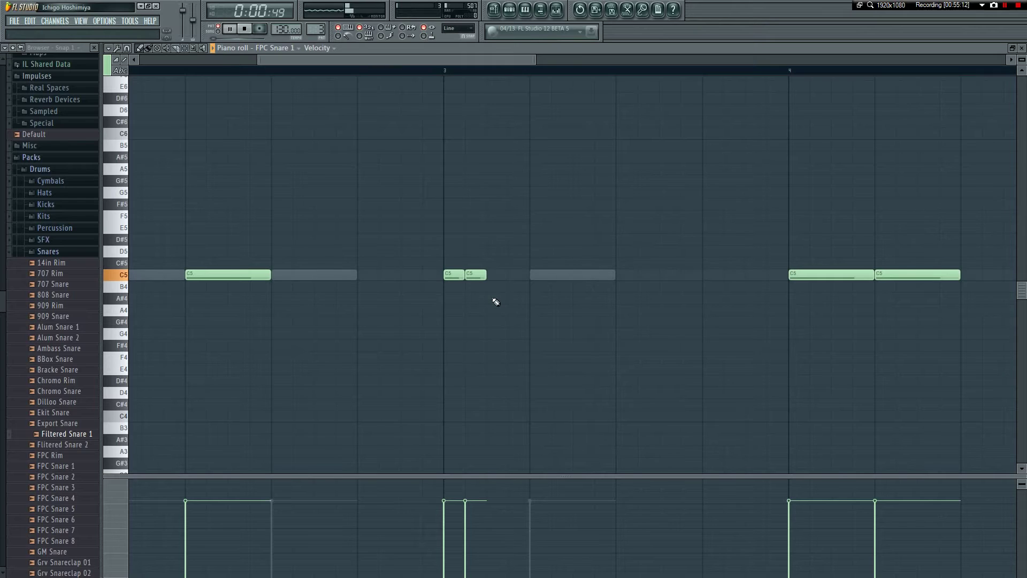
drag(429, 60, 442, 60)
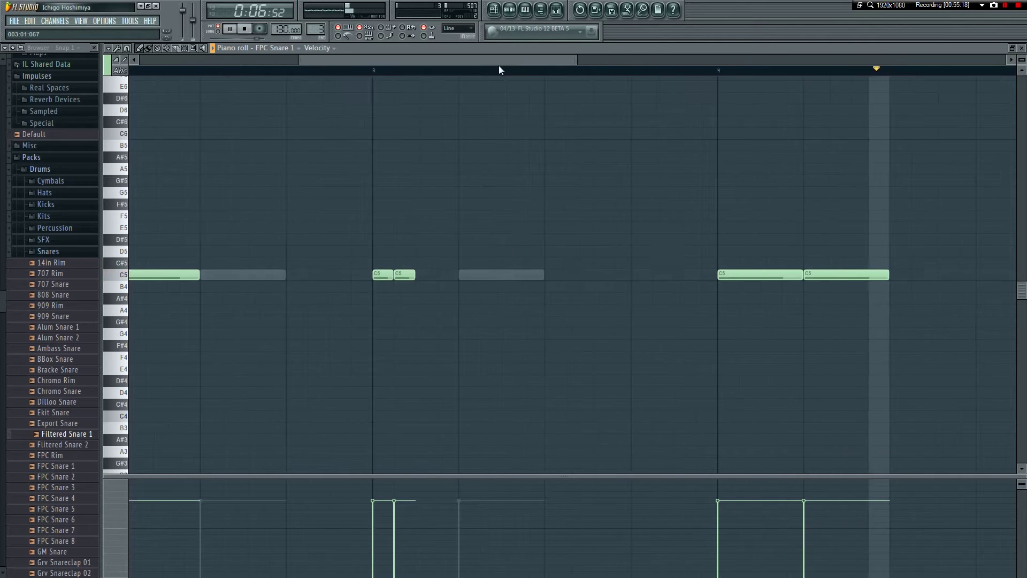
key(space)
- Delete both snare notes in bar 4, play the pattern and return to the channel list
right_click(570, 277)
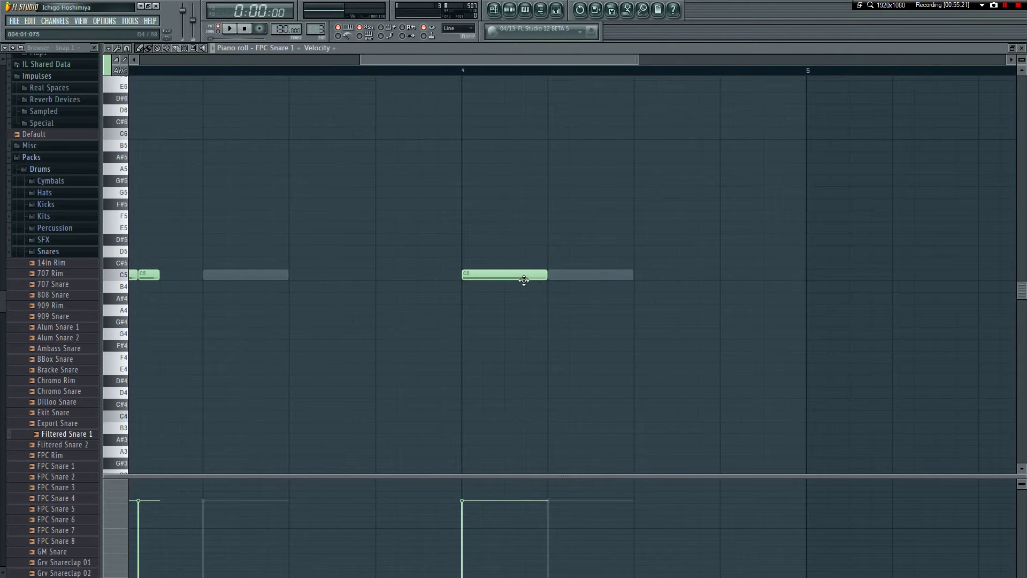
right_click(523, 275)
key(space)
key(F7)
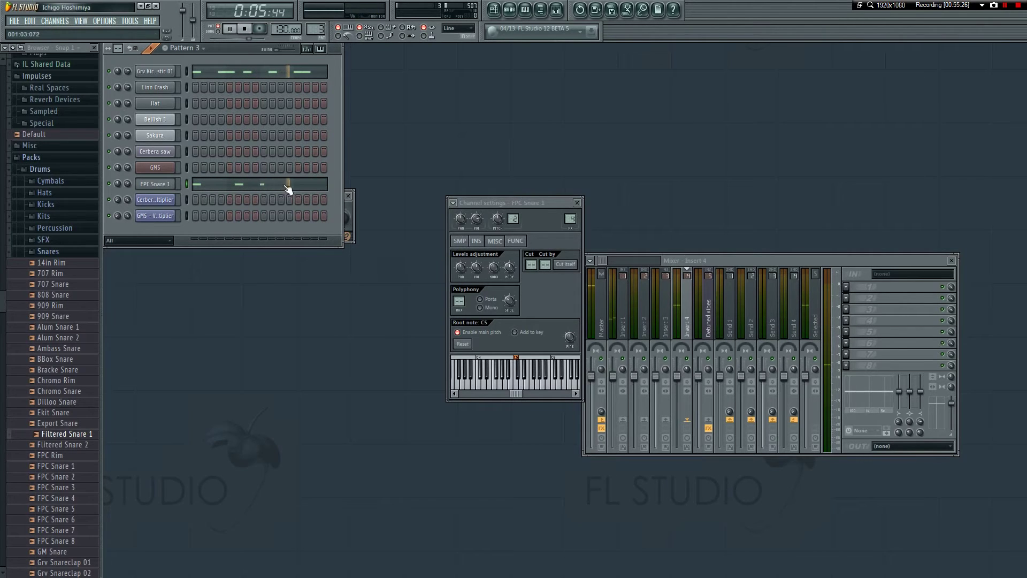
key(space)
- In the Linn Crash piano roll, add a one-beat C5 note on beat 1 of bar 1
right_click(161, 87)
key(Escape)
right_click(162, 87)
click(195, 86)
click(147, 274)
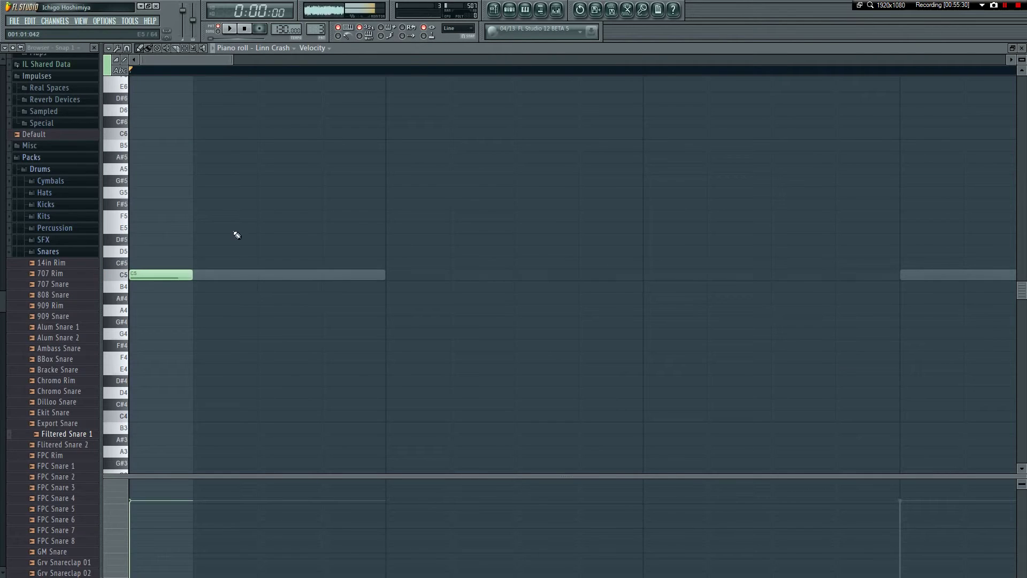
drag(191, 270, 356, 274)
- Play the pattern and examine where the ghosted kick and snare notes fall across the four bars in the Linn Crash piano roll
drag(233, 60, 324, 72)
drag(278, 60, 385, 128)
drag(364, 60, 316, 62)
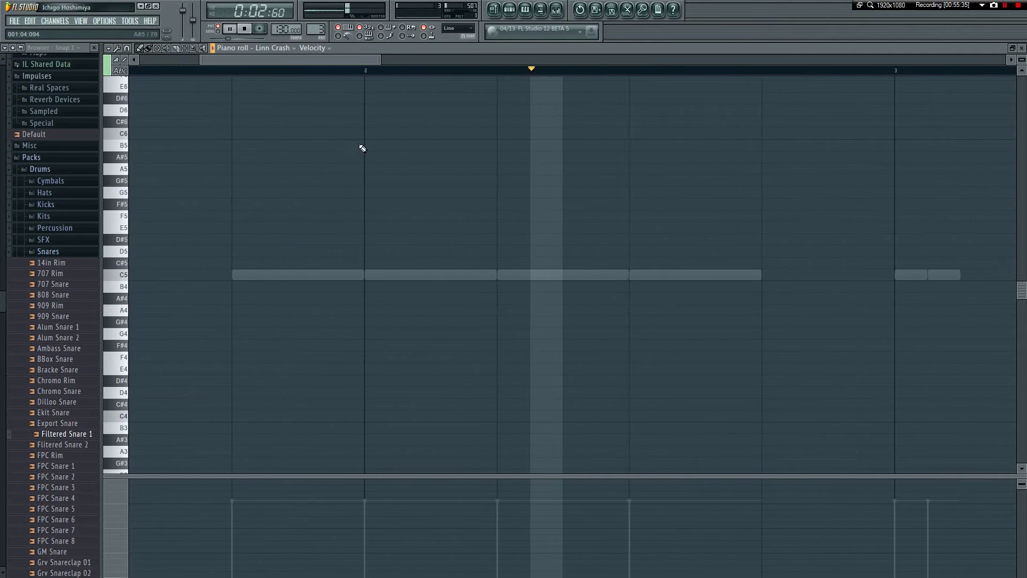
drag(380, 60, 530, 58)
drag(457, 58, 395, 62)
key(space)
key(F7)
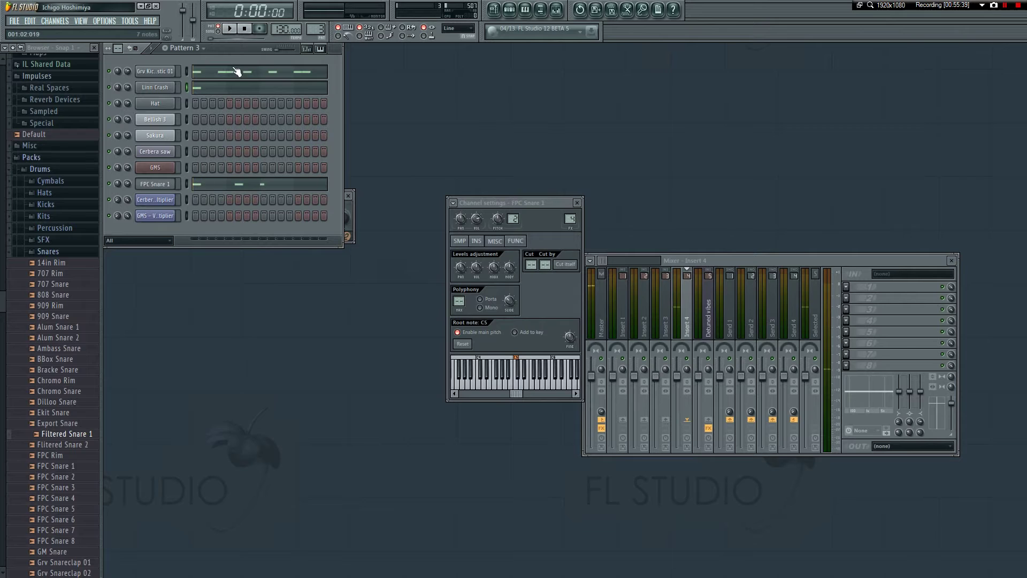
click(216, 88)
drag(238, 62, 599, 61)
key(space)
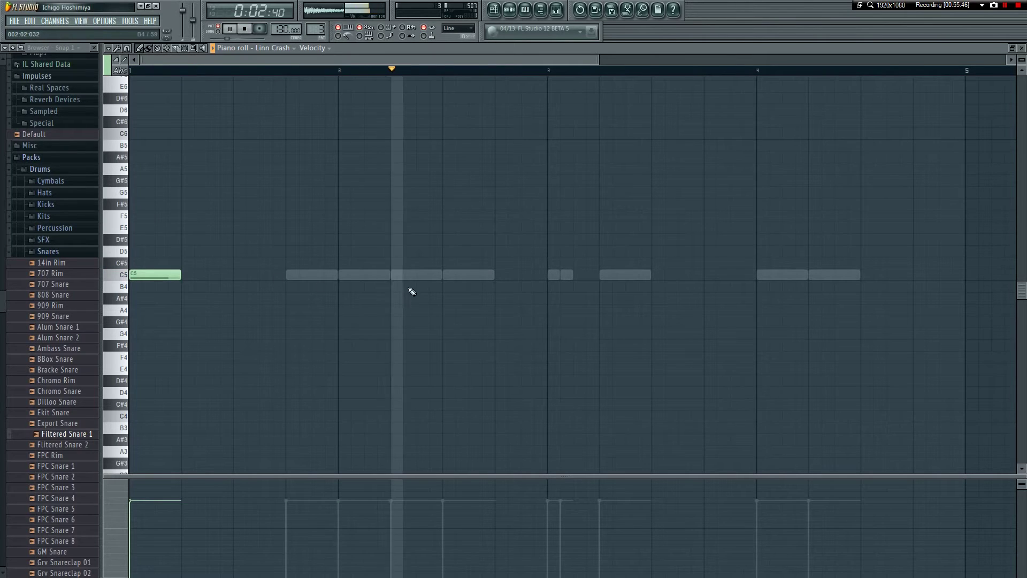
key(space)
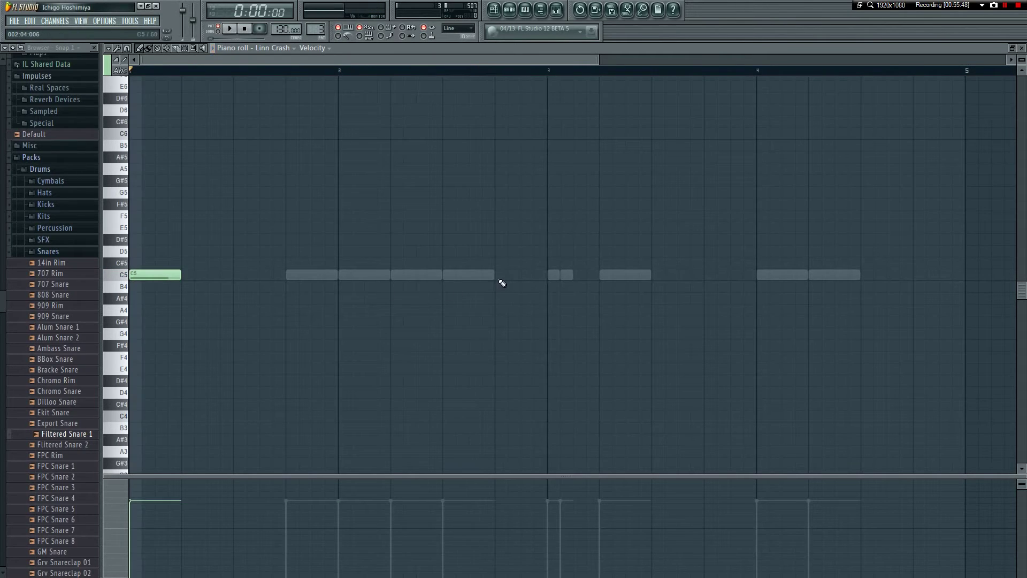
- Add a one-beat Linn Crash note at C5 on beat 4 of bar 2 and play the pattern
click(500, 275)
key(space)
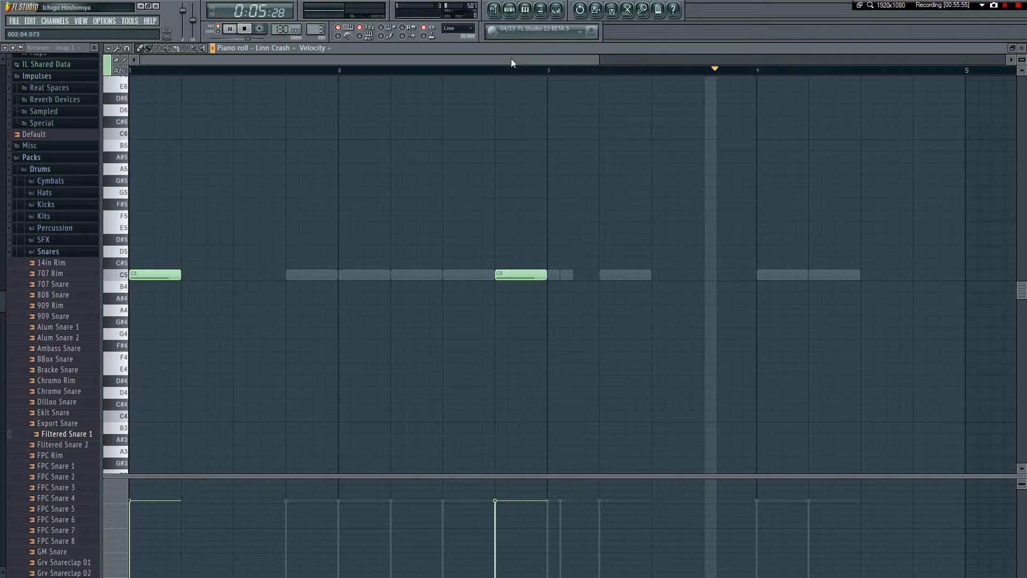
drag(512, 59, 564, 59)
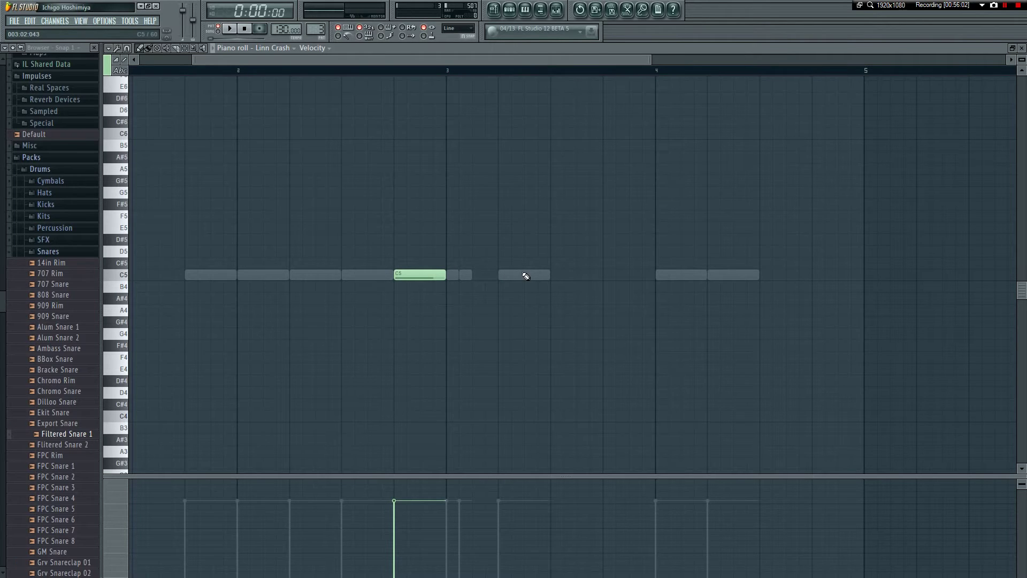
- Try a Linn Crash note on beat 3 of bar 3 with playback, delete it and replay the pattern
click(588, 275)
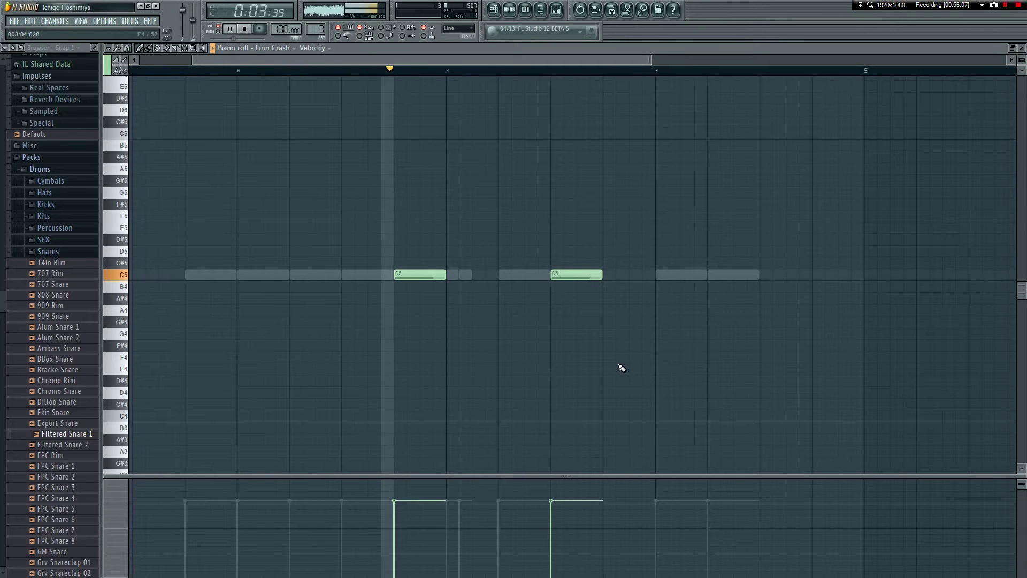
key(space)
right_click(579, 278)
key(space)
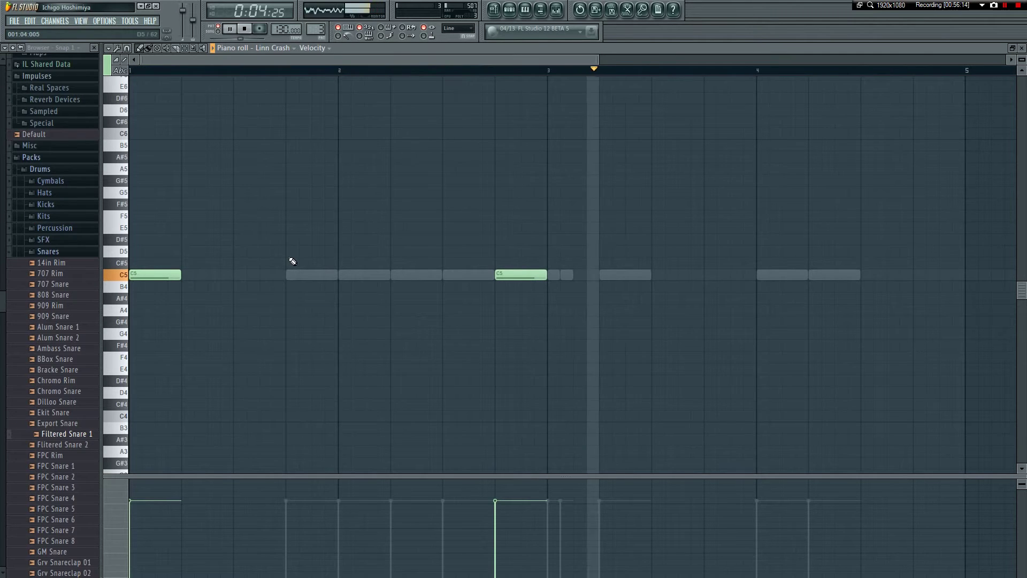
key(space)
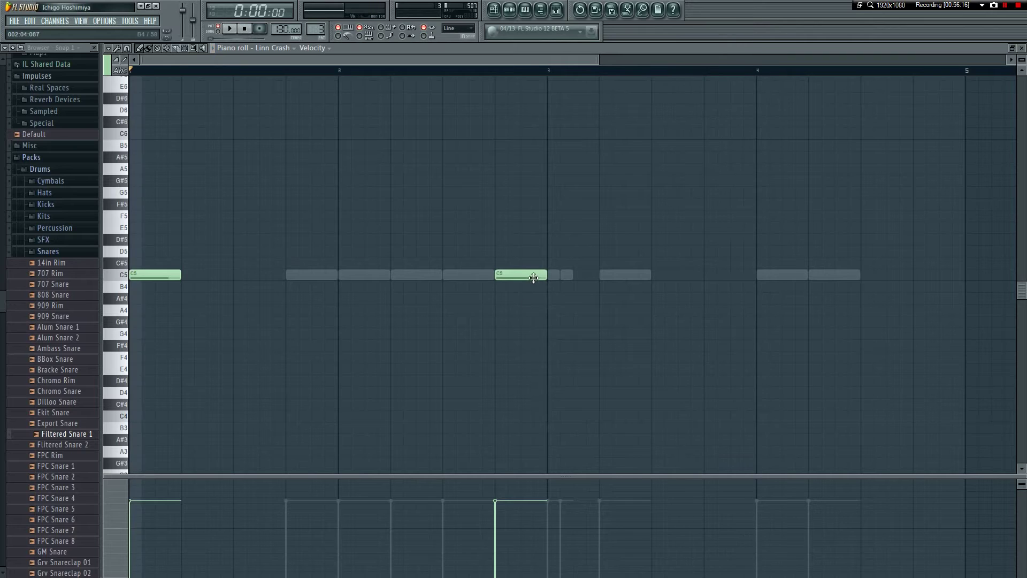
- Move the Linn Crash note from beat 4 to beat 3 of bar 2 and play the pattern
drag(531, 275, 484, 281)
key(space)
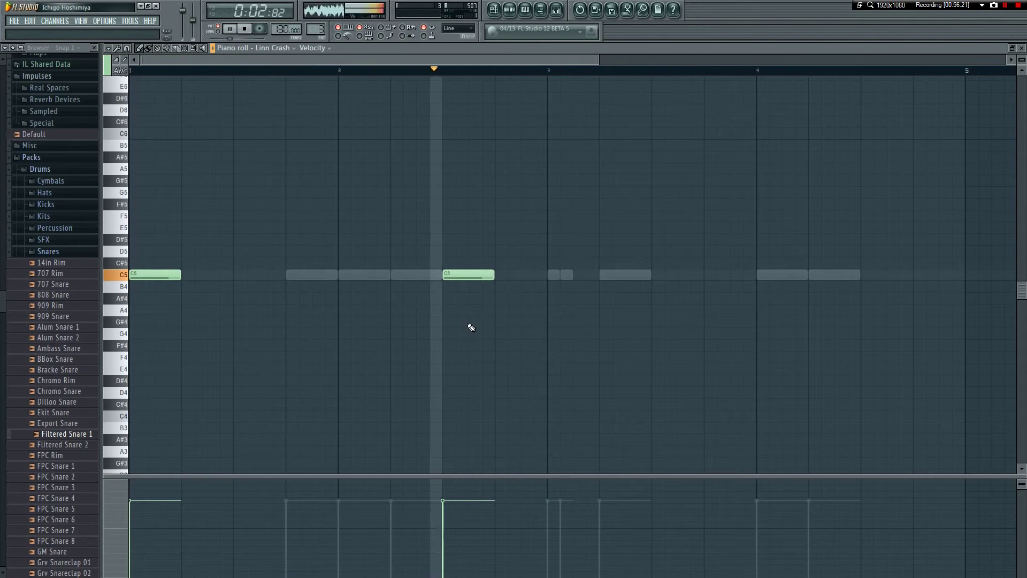
key(space)
mouse_move(460, 276)
mouse_down()
mouse_move(500, 276)
mouse_move(459, 273)
mouse_up()
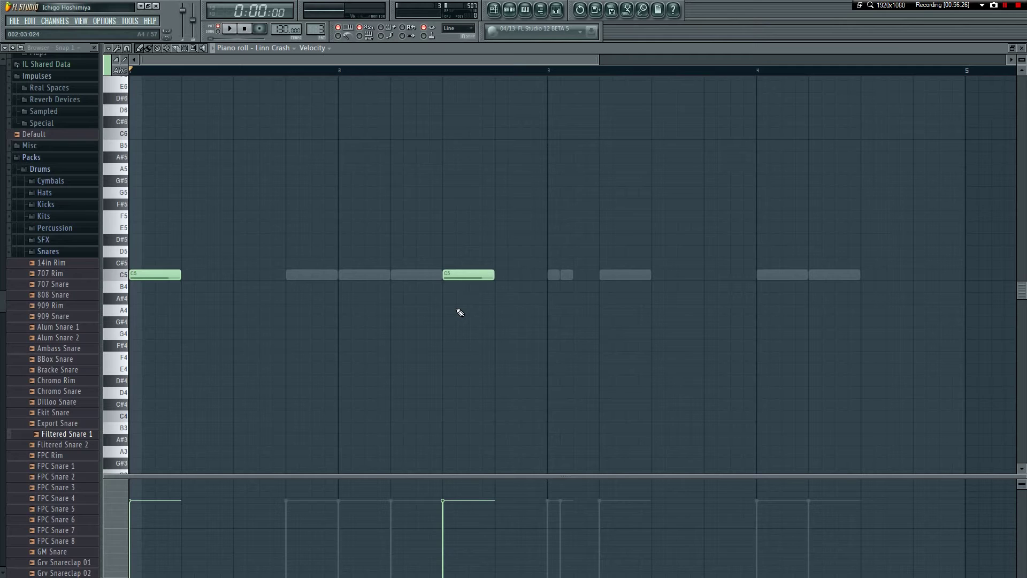
- Close the Snares folder, open the Cymbals folder and audition its samples in order from 707 Crash onward
click(77, 252)
click(80, 364)
scroll(71, 332, down, 3)
scroll(71, 326, up, 5)
click(63, 348)
click(56, 337)
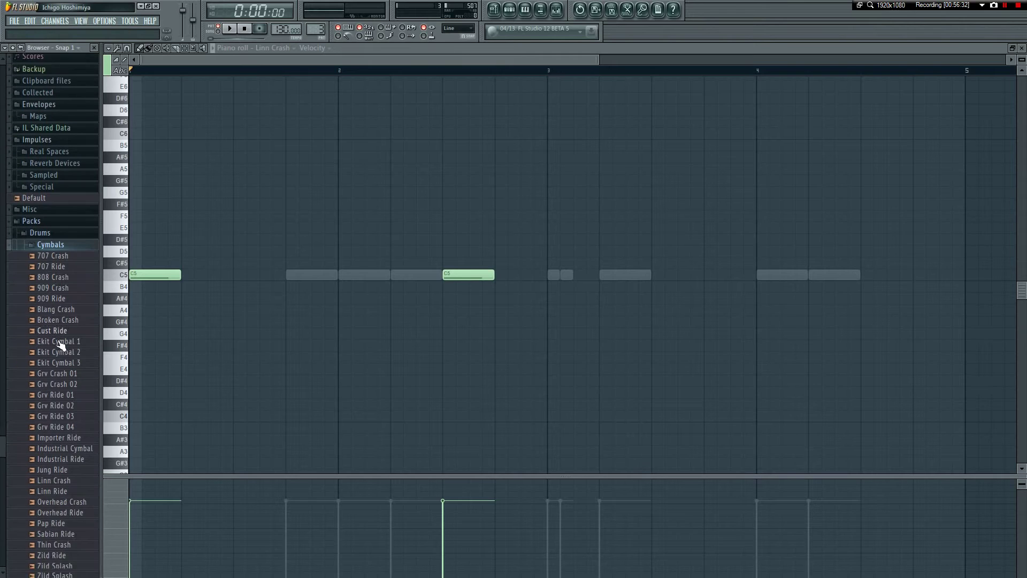
click(59, 231)
key(Down)
key(Down)
key(Down)
key(Down)
key(Down)
key(Down)
key(Down)
key(Down)
key(Down)
key(Down)
key(Down)
key(Down)
key(Down)
key(Down)
key(Down)
key(Down)
key(Down)
key(Down)
key(Down)
key(Down)
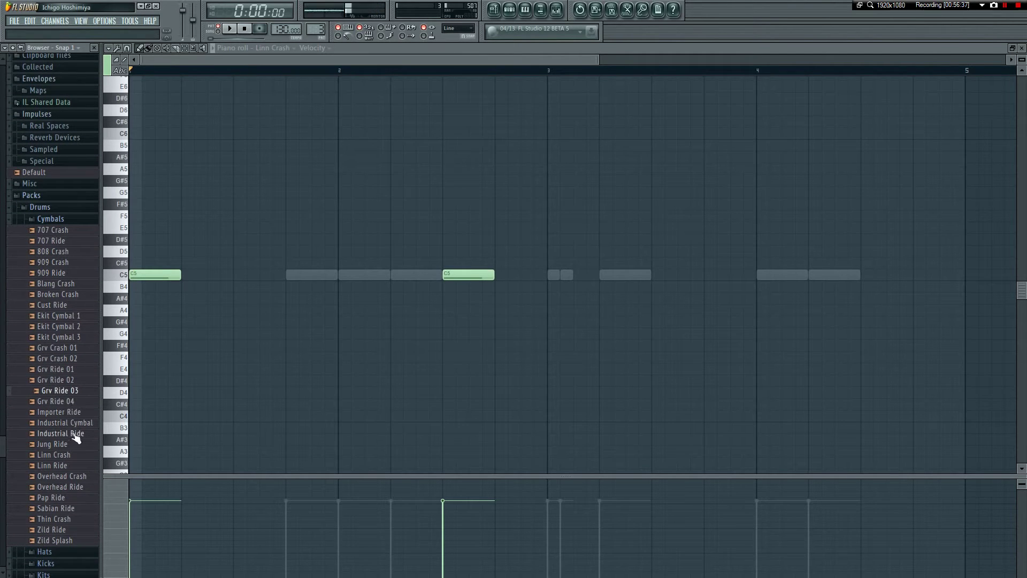
- Compare more cymbal samples, including Linn Ride, 707 Ride, Broken Crash, Ekit Cymbal 1, Grv Crash 01 and Grv Crash 02
click(67, 466)
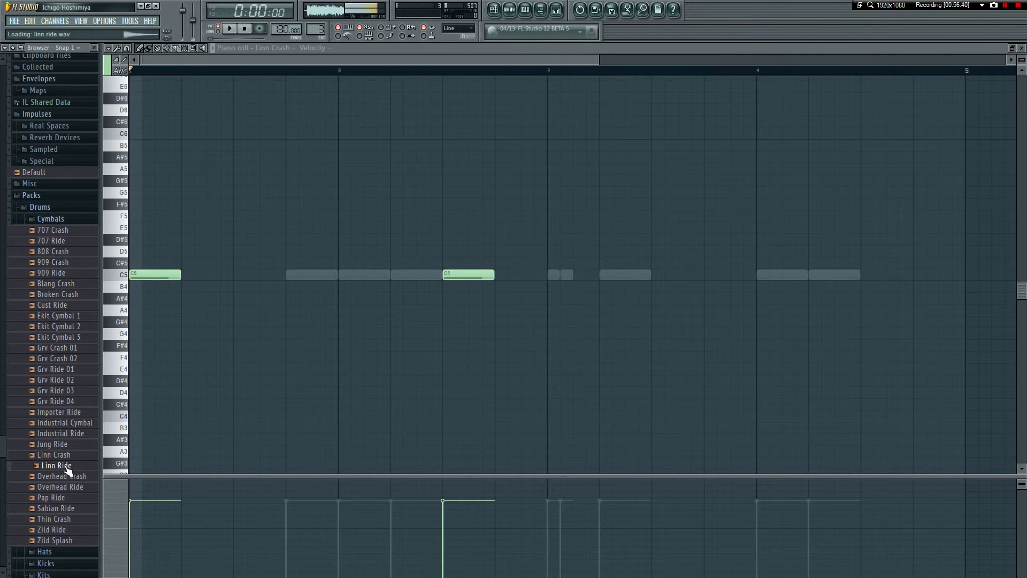
click(67, 542)
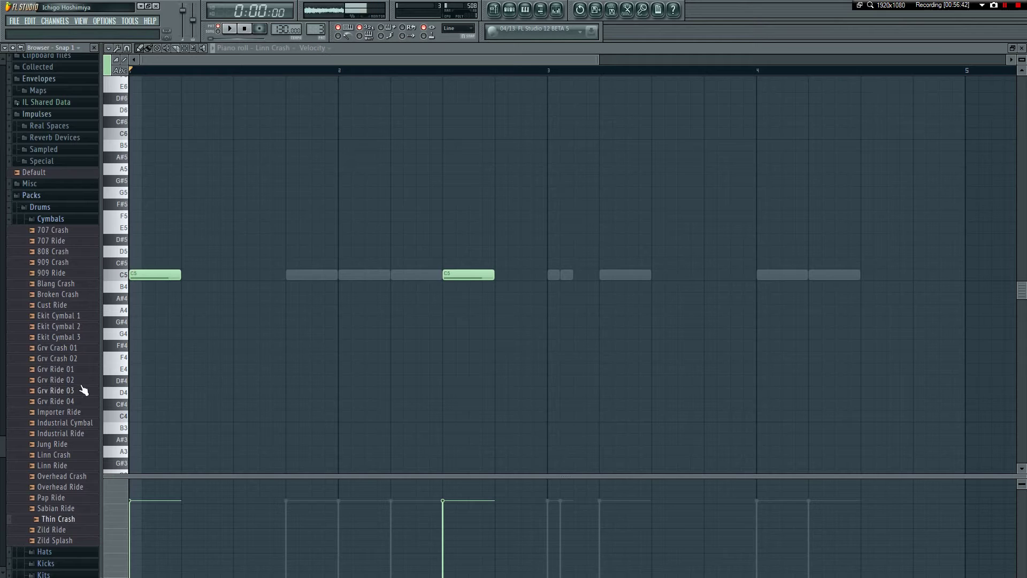
click(67, 241)
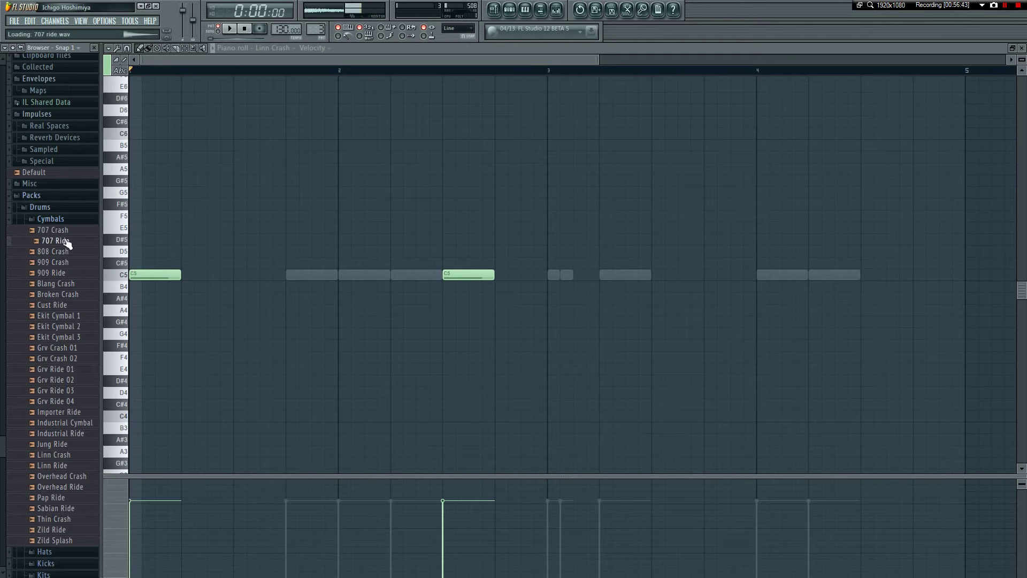
click(72, 287)
click(82, 298)
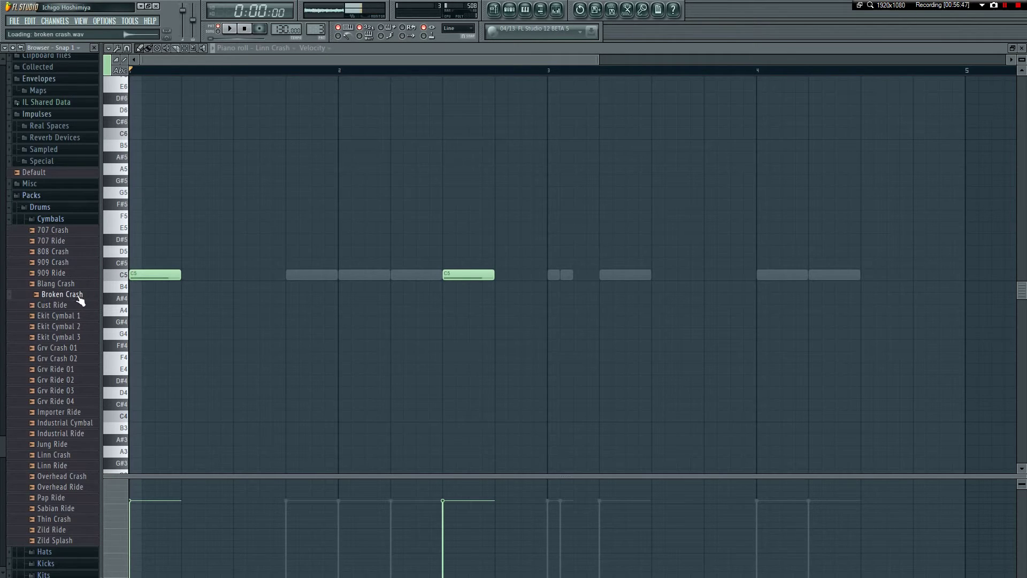
click(79, 306)
click(84, 317)
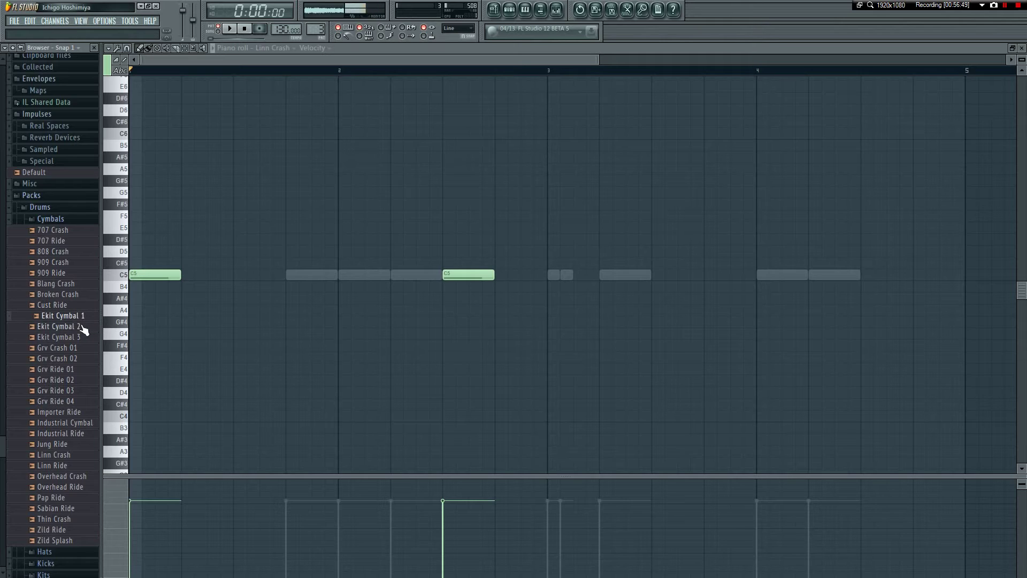
click(84, 327)
click(81, 338)
click(80, 349)
click(78, 359)
click(73, 349)
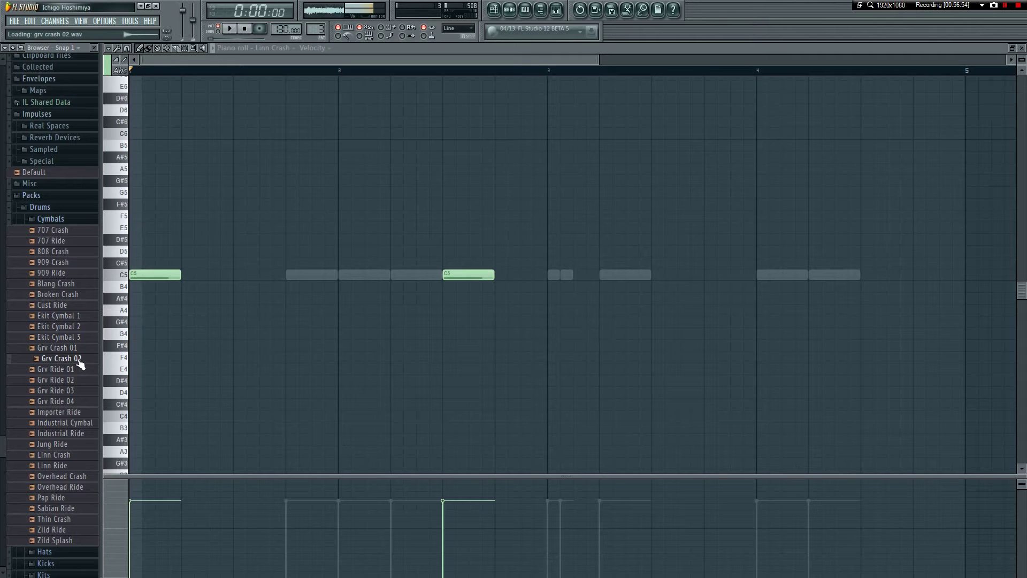
- Replace the Linn Crash channel's sample with Grv Crash 02 and play the pattern
key(F7)
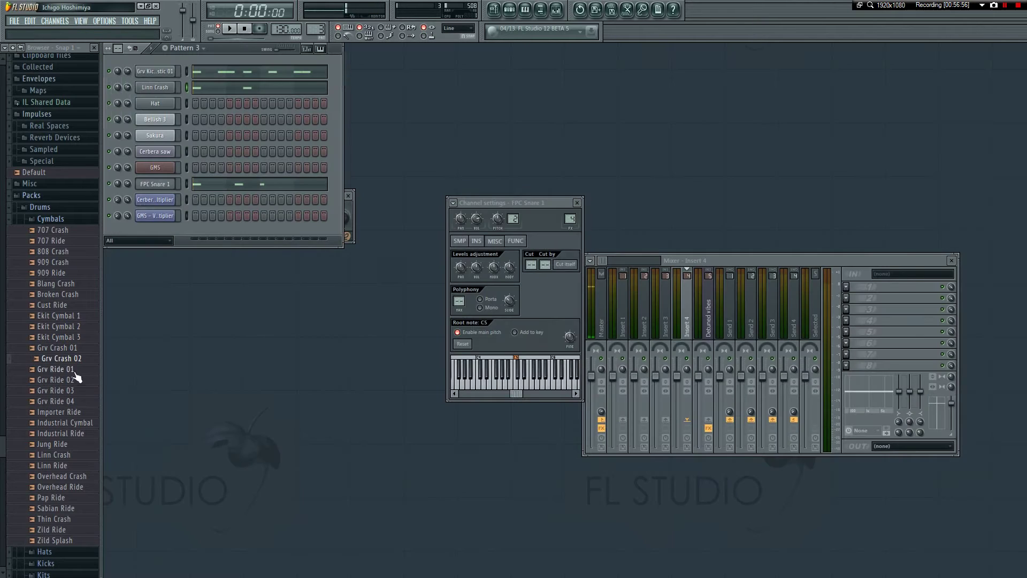
drag(59, 358, 147, 92)
key(space)
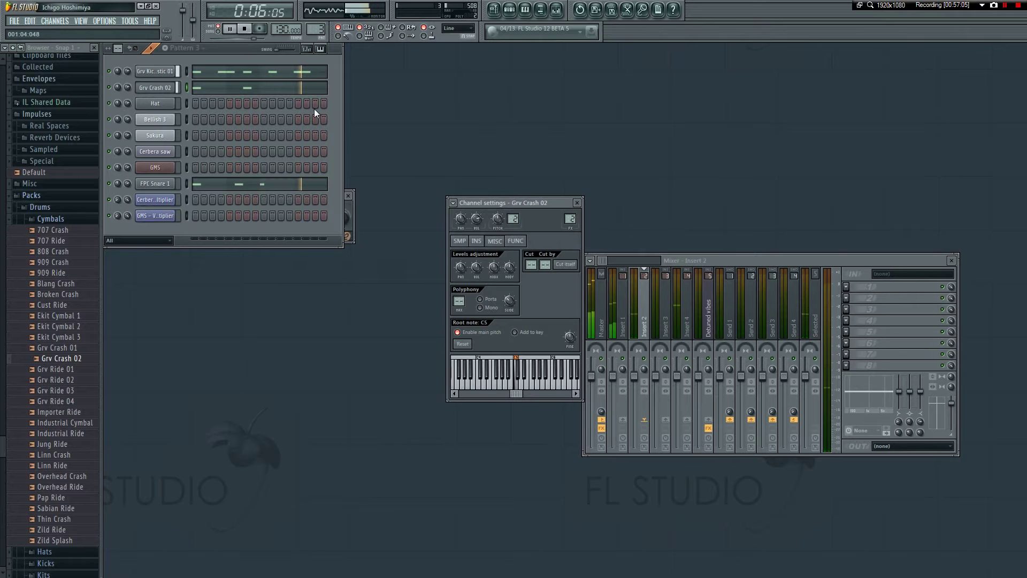
key(space)
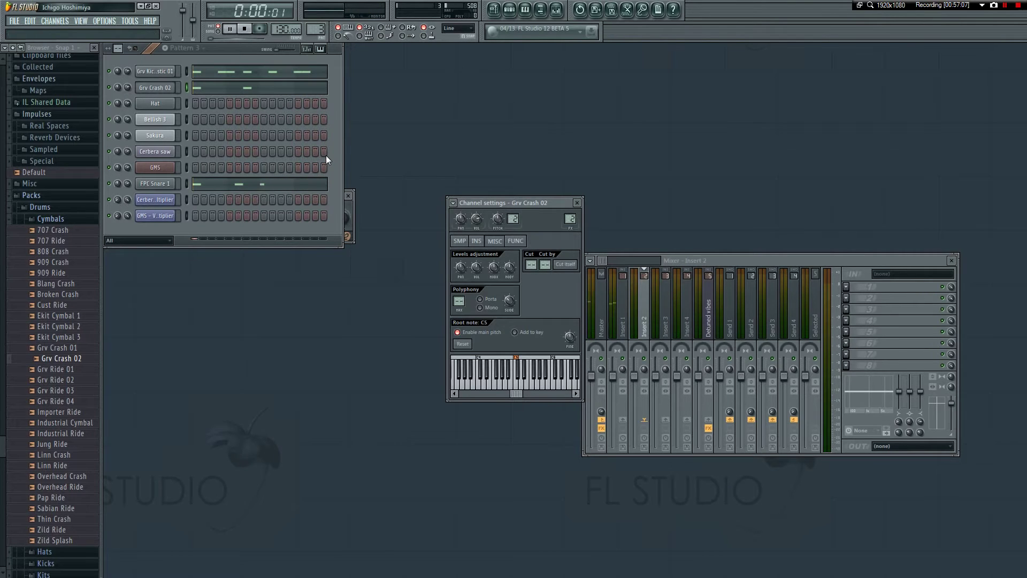
key(space)
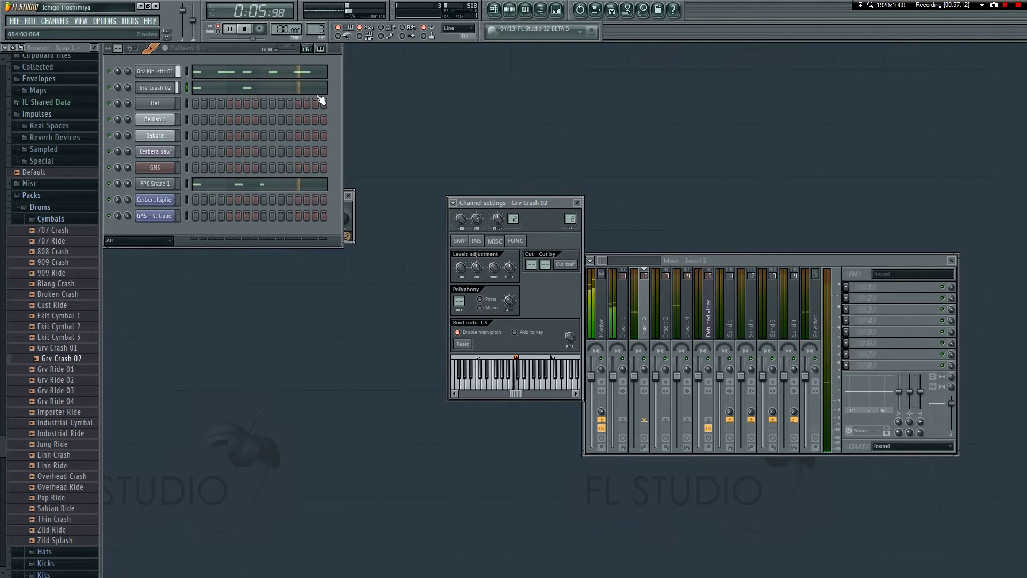
- In the Grv Crash 02 piano roll, add a one-beat C5 note on beat 3 of bar 3 and play the pattern
click(268, 90)
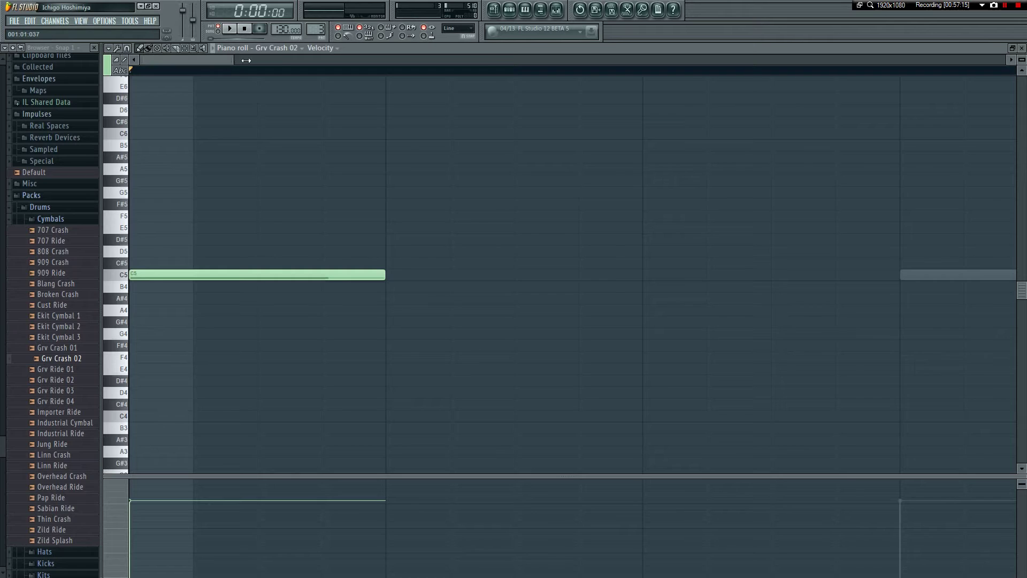
scroll(236, 56, down, 3)
drag(435, 60, 537, 60)
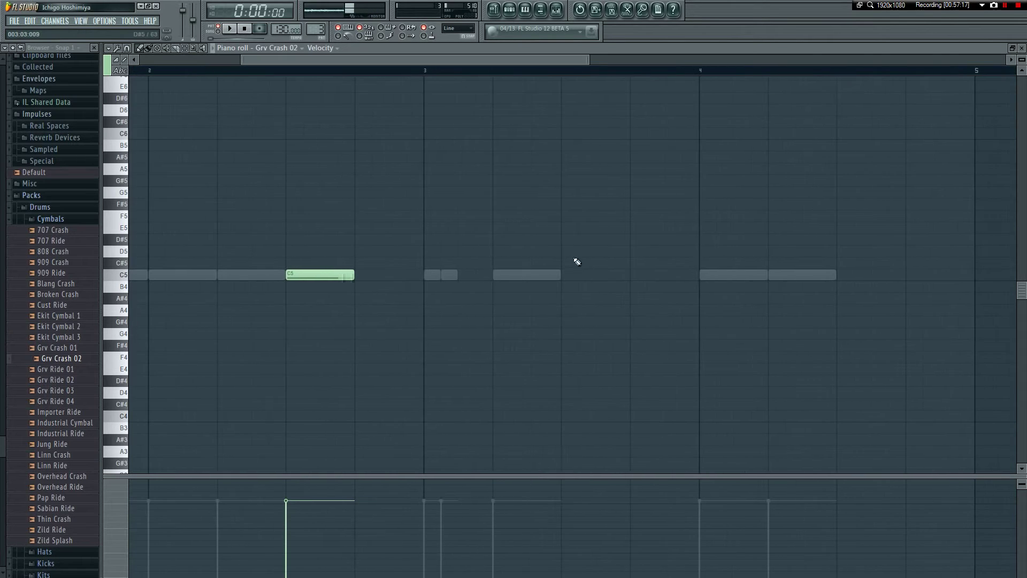
key(space)
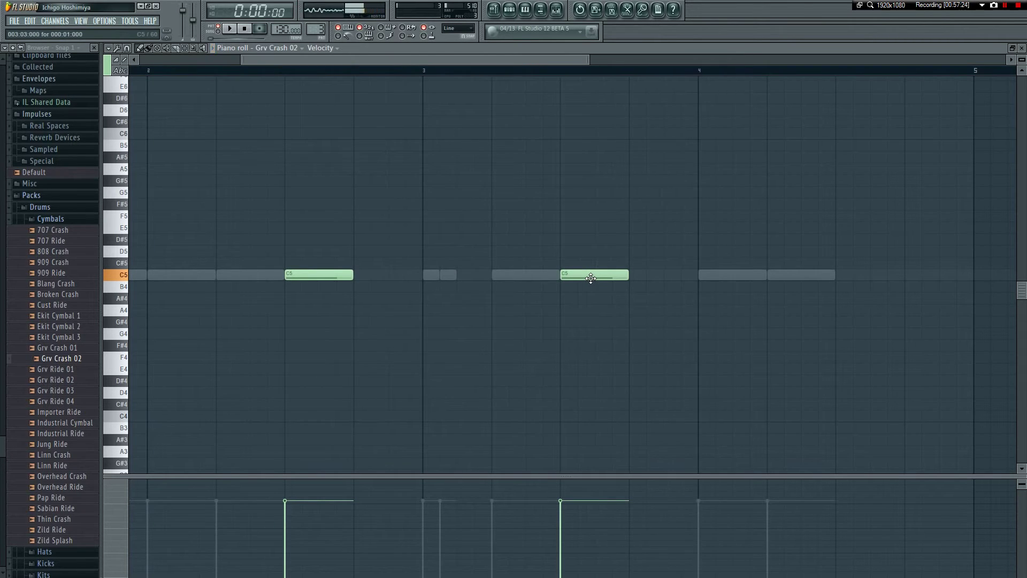
- Stop playback and delete the Grv Crash 02 note on beat 3 of bar 3
key(space)
right_click(592, 277)
key(F7)
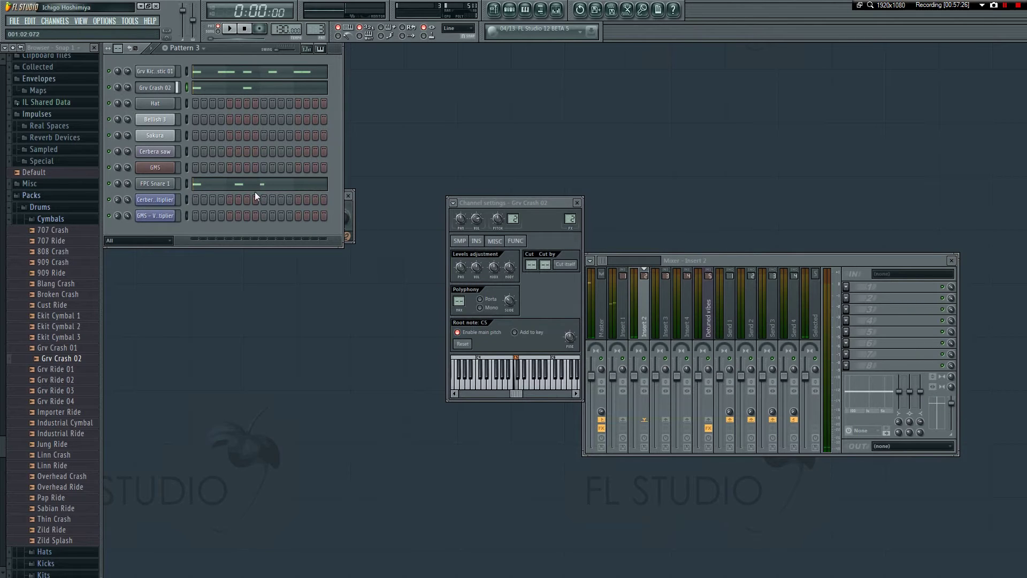
- In the FPC Snare 1 piano roll, add a one-beat C5 note on beat 3 of bar 3 and play the pattern
click(266, 185)
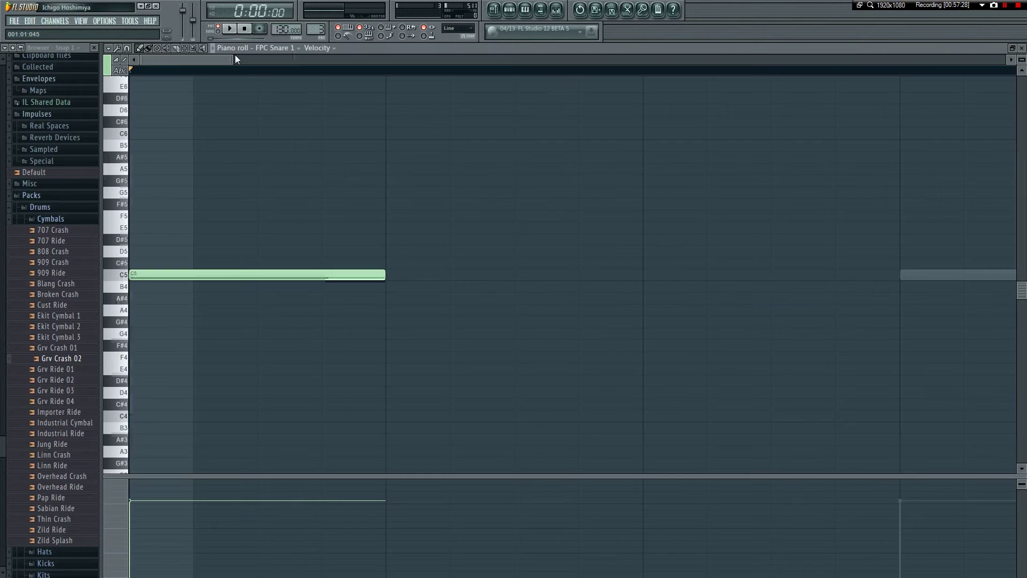
click(590, 262)
right_click(590, 262)
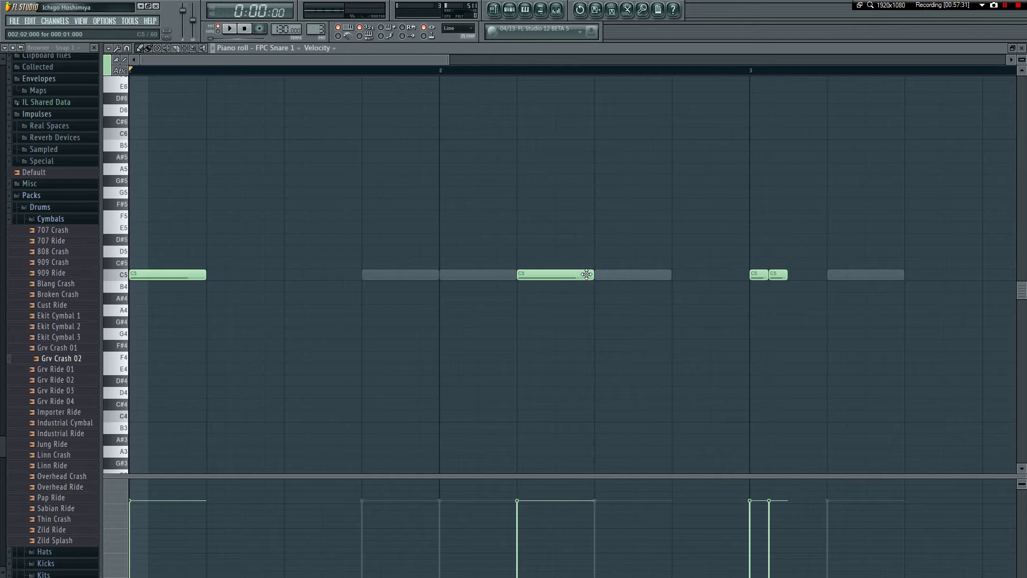
click(909, 275)
key(space)
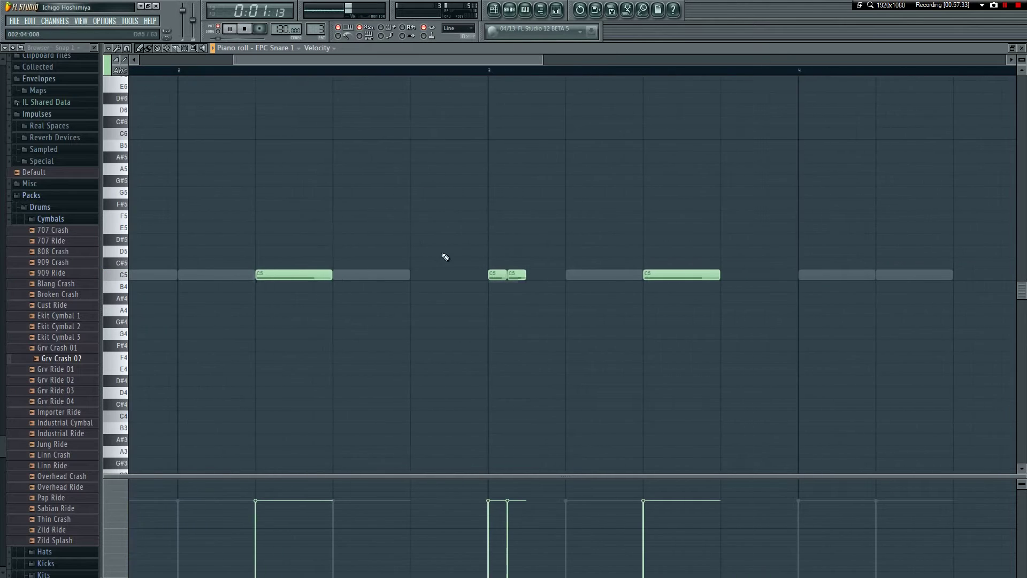
key(F7)
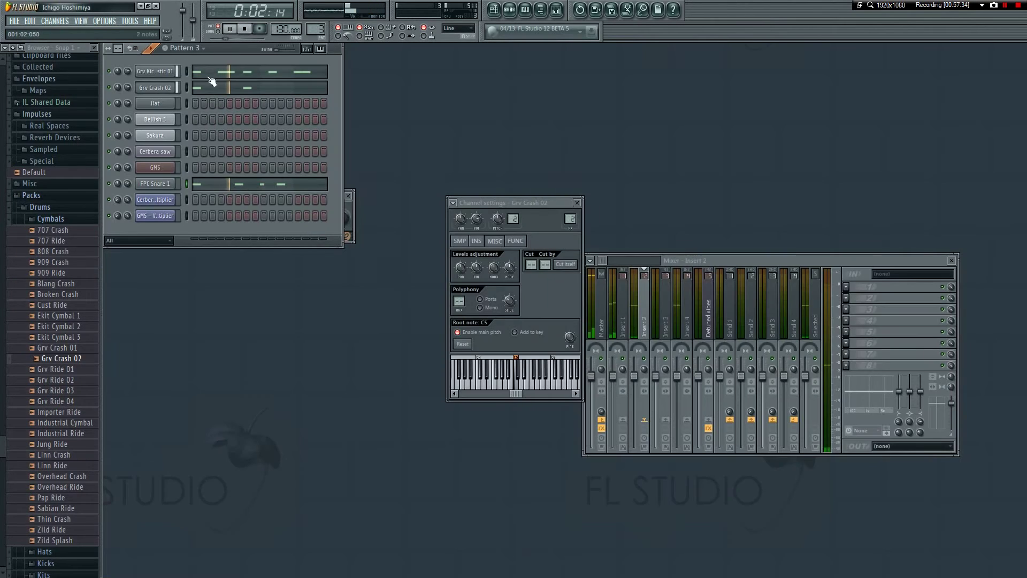
- In the Grv Kick Acoustic 01 piano roll, add a one-beat C5 note on beat 3 of bar 3 and listen to it
click(275, 77)
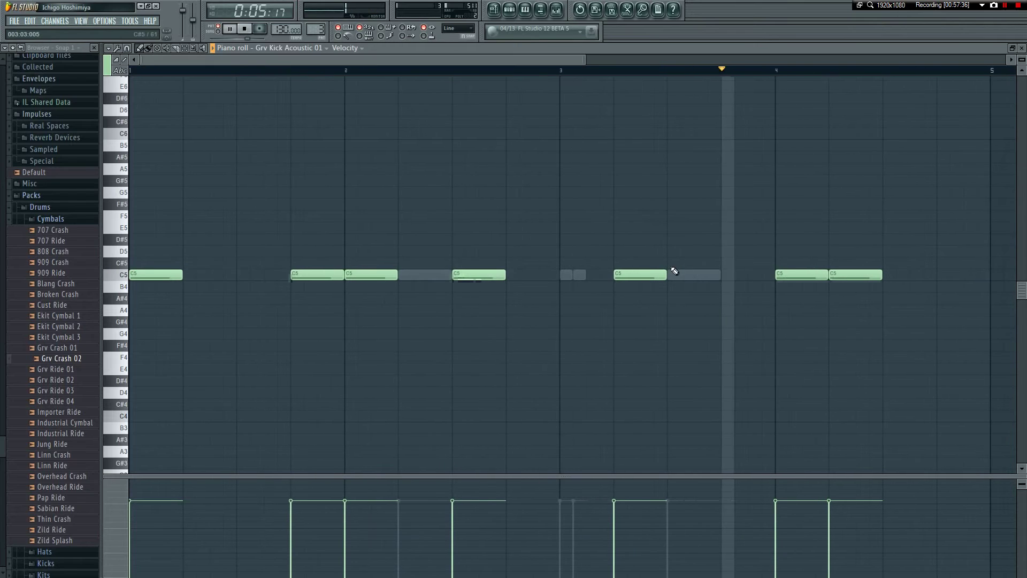
key(F7)
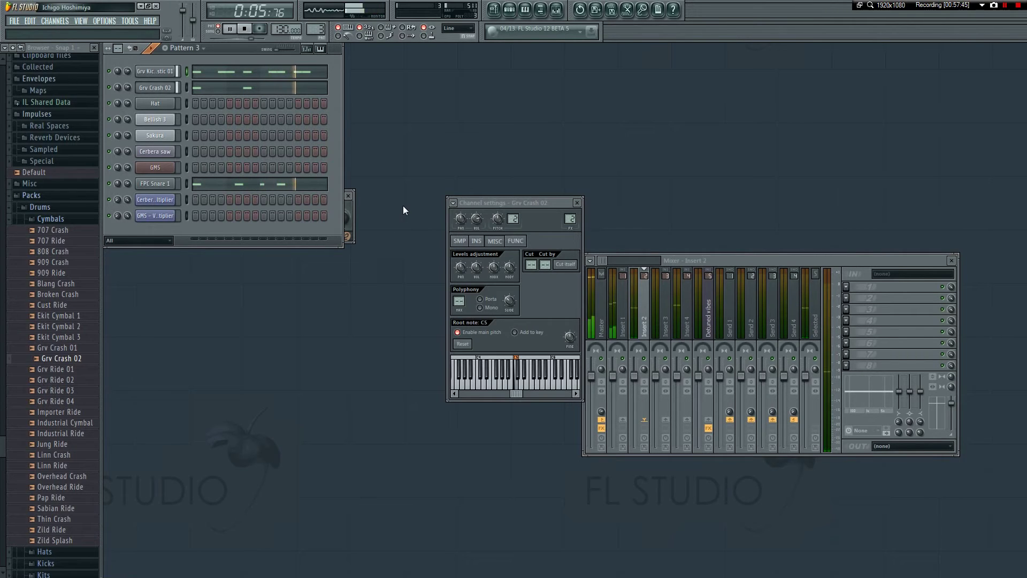
key(space)
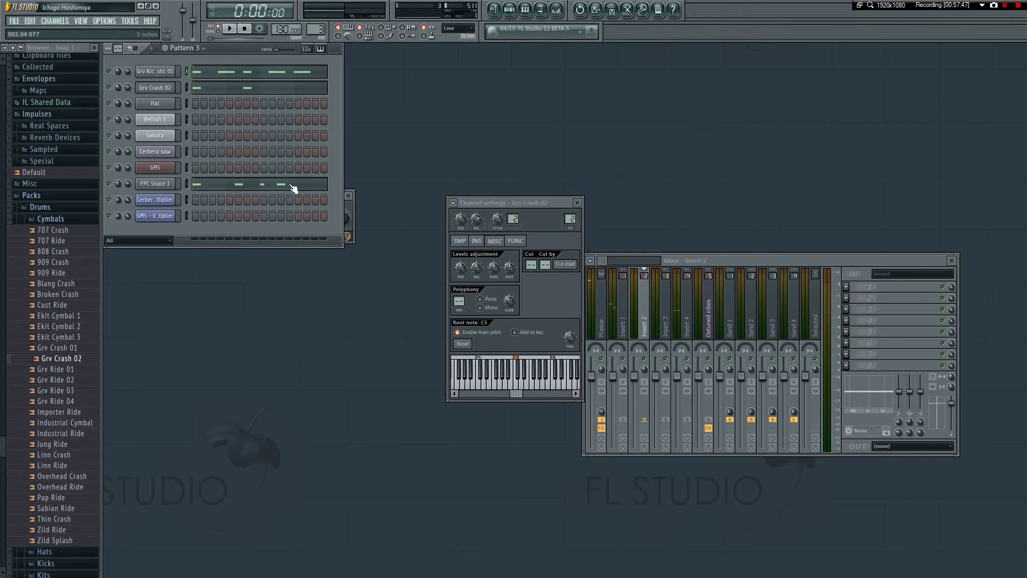
- Delete the FPC Snare 1 note on beat 3 of bar 3 and move the playback position to just after bar 3's two short snare hits
click(292, 188)
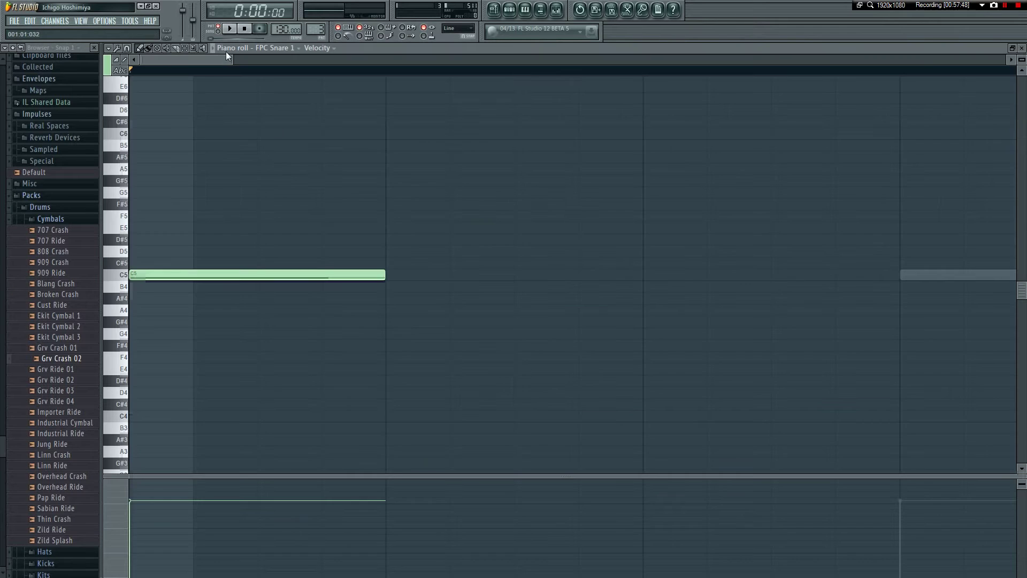
drag(229, 60, 484, 60)
key(space)
drag(395, 60, 530, 60)
click(394, 70)
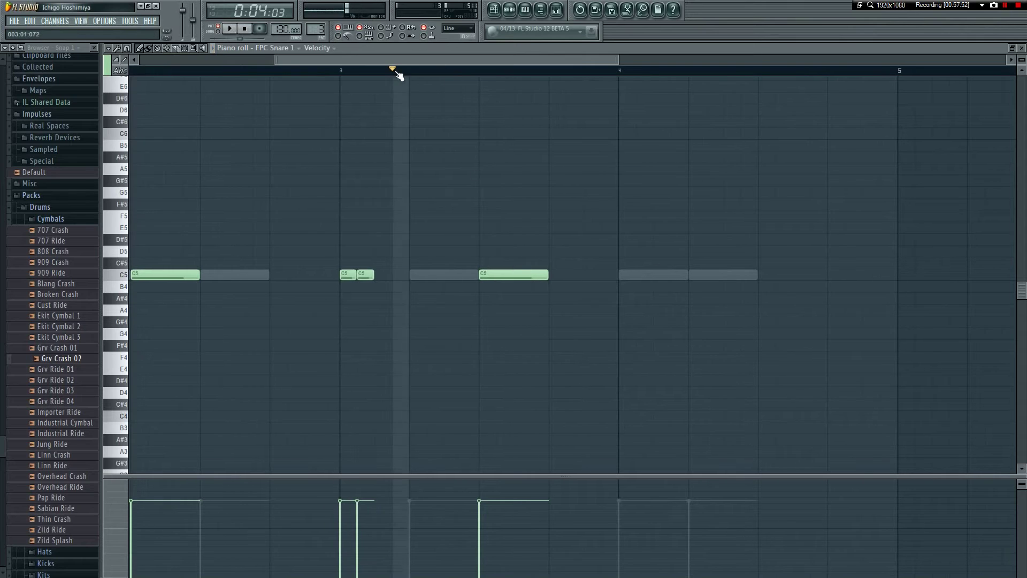
key(F7)
key(space)
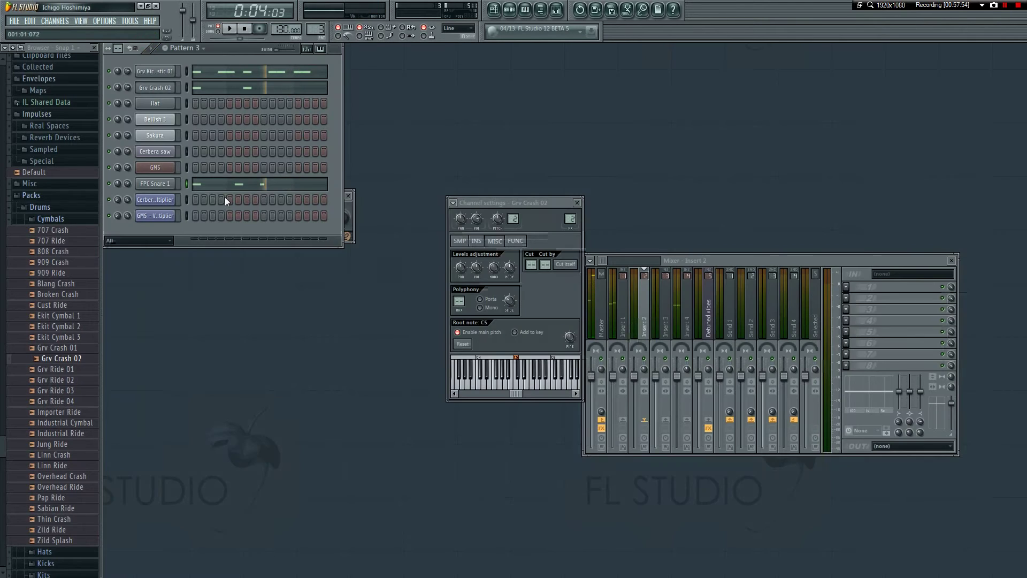
- Clone the FPC Snare 1 channel and reverse the clone's sample
right_click(168, 186)
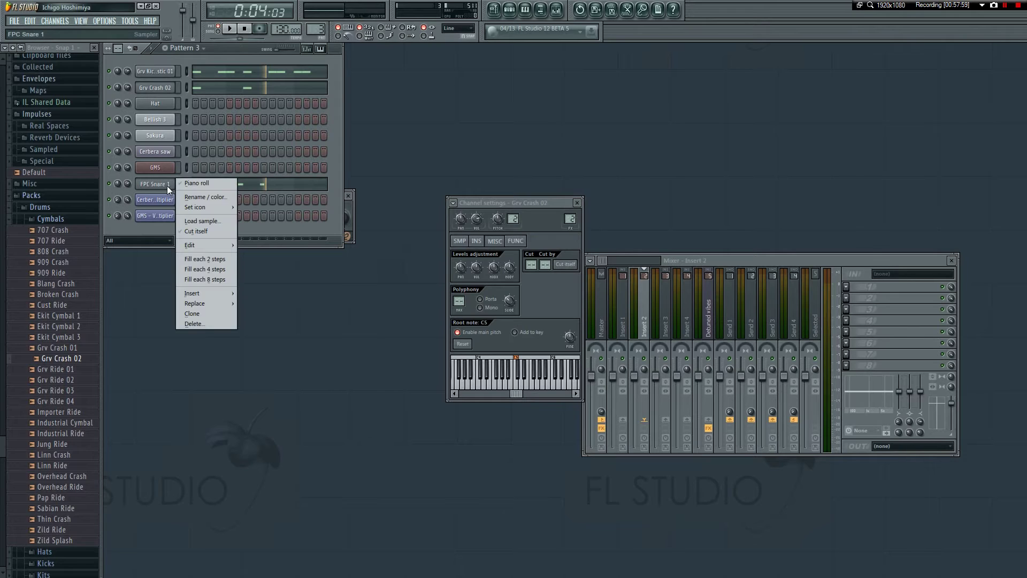
click(193, 314)
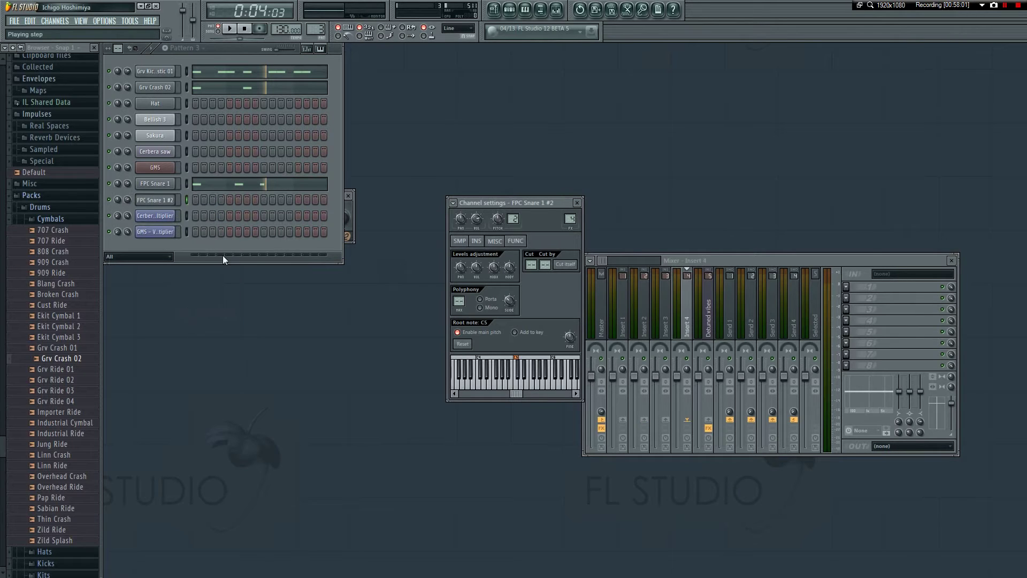
click(169, 202)
click(169, 201)
click(452, 202)
click(392, 261)
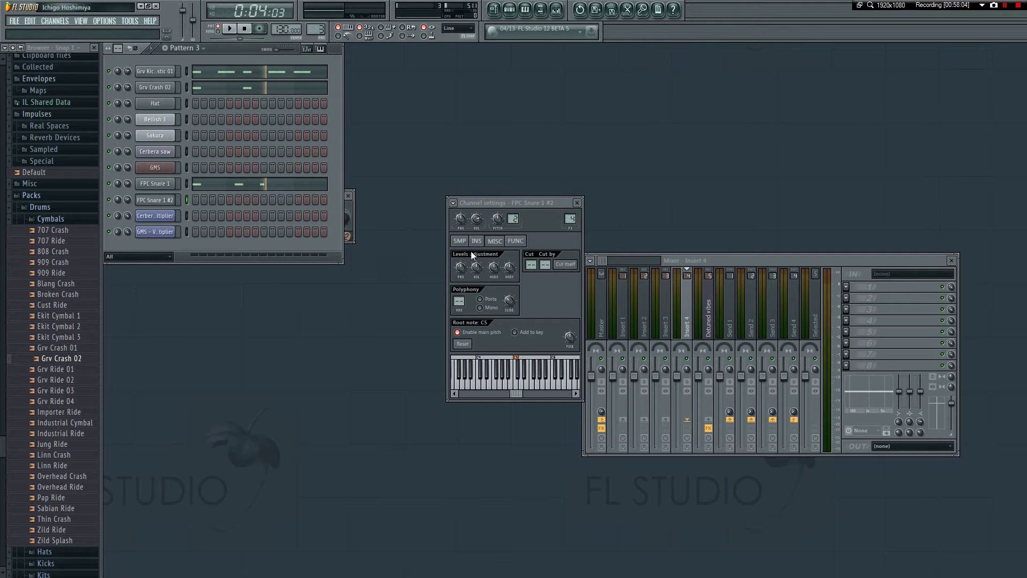
click(460, 241)
click(461, 414)
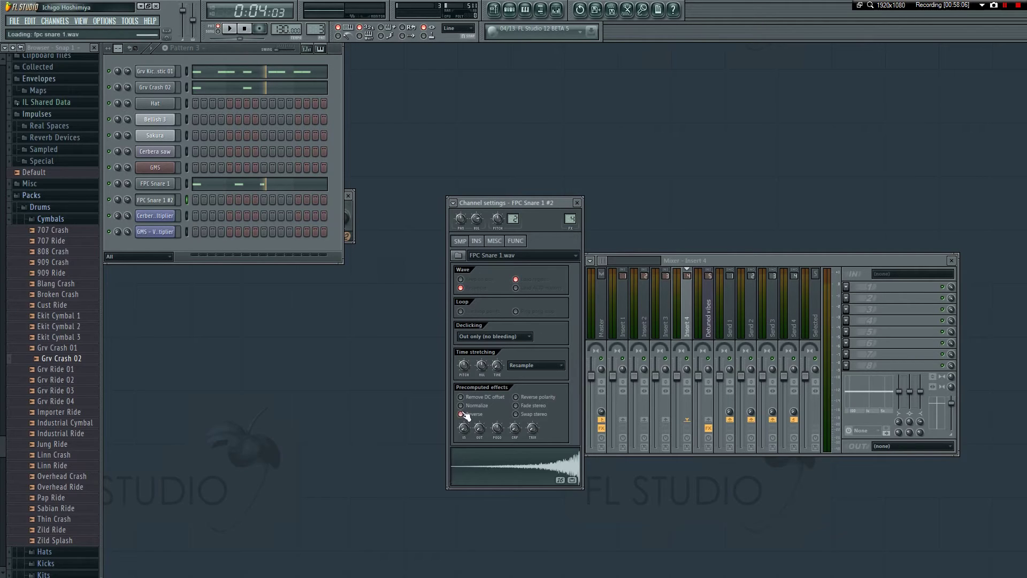
- In the FPC Snare 1 #2 piano roll, add a one-beat C5 note in bar 3, try shifting it earlier and play the pattern
right_click(168, 203)
click(197, 200)
key(space)
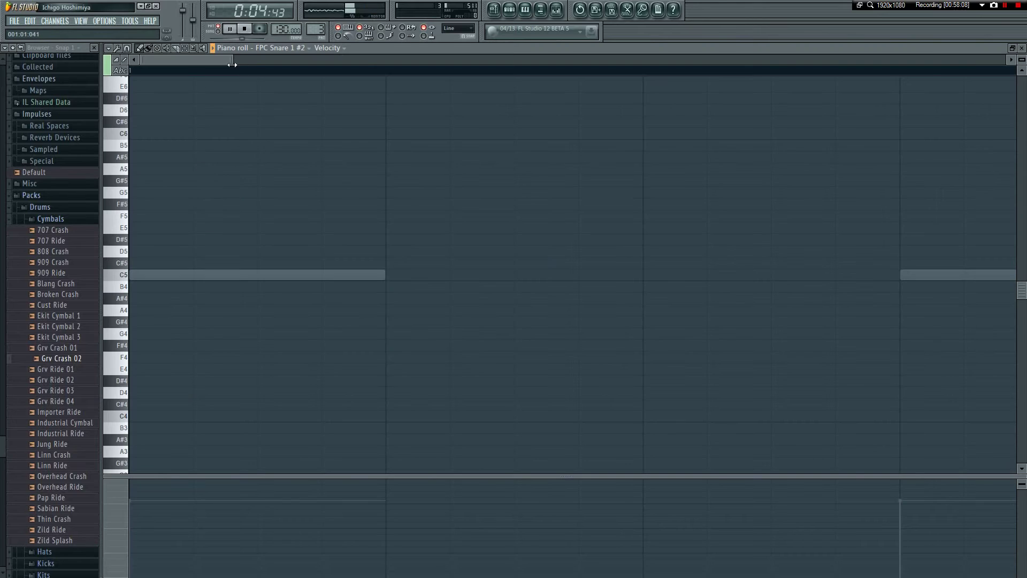
key(space)
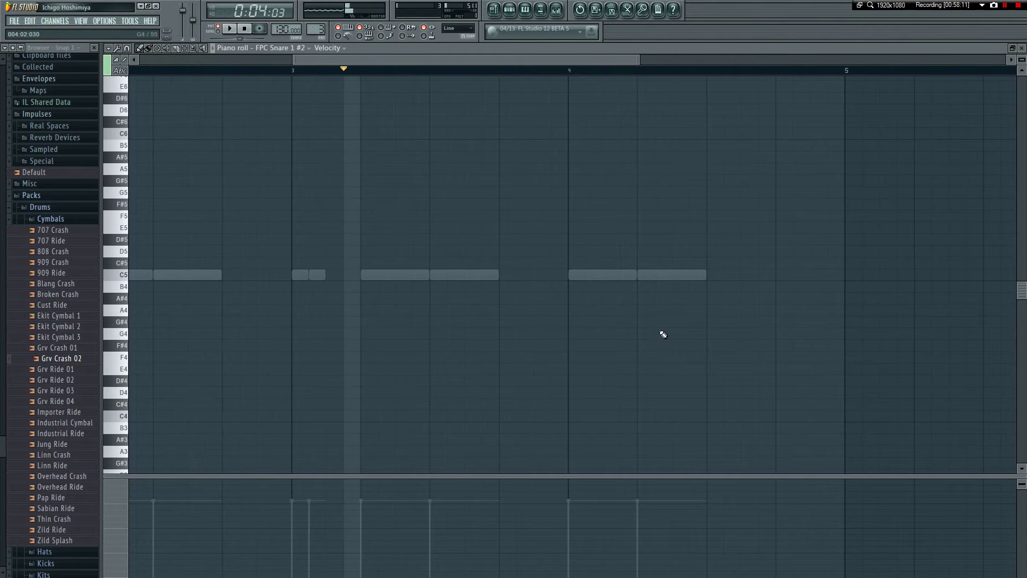
click(434, 280)
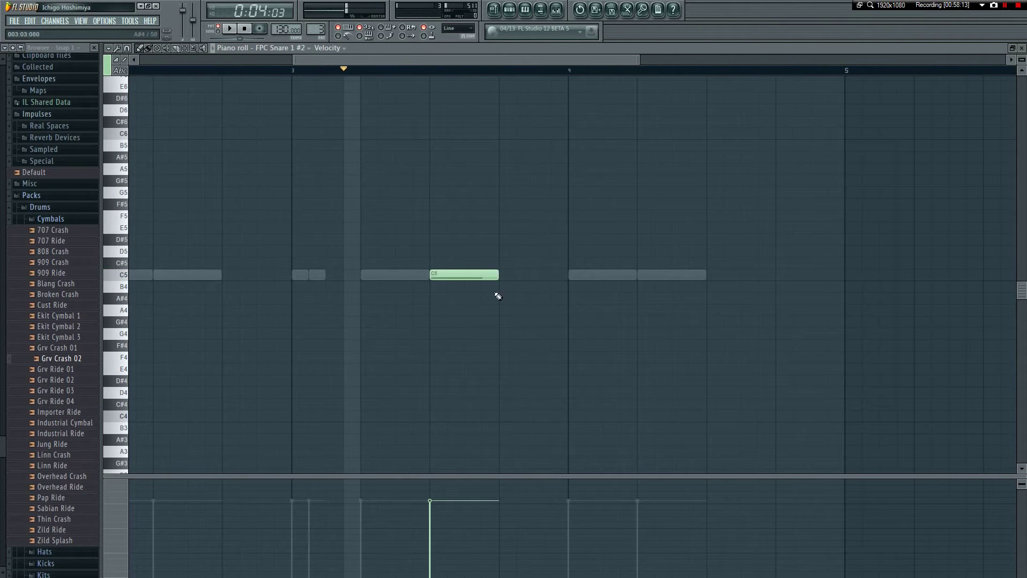
drag(458, 277, 408, 277)
key(space)
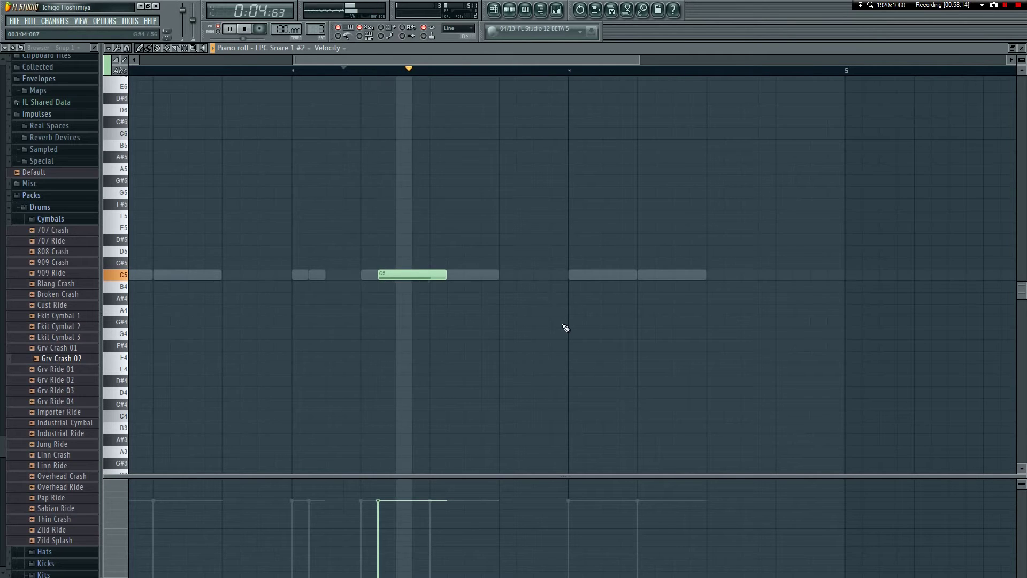
key(space)
key(space)
key(F7)
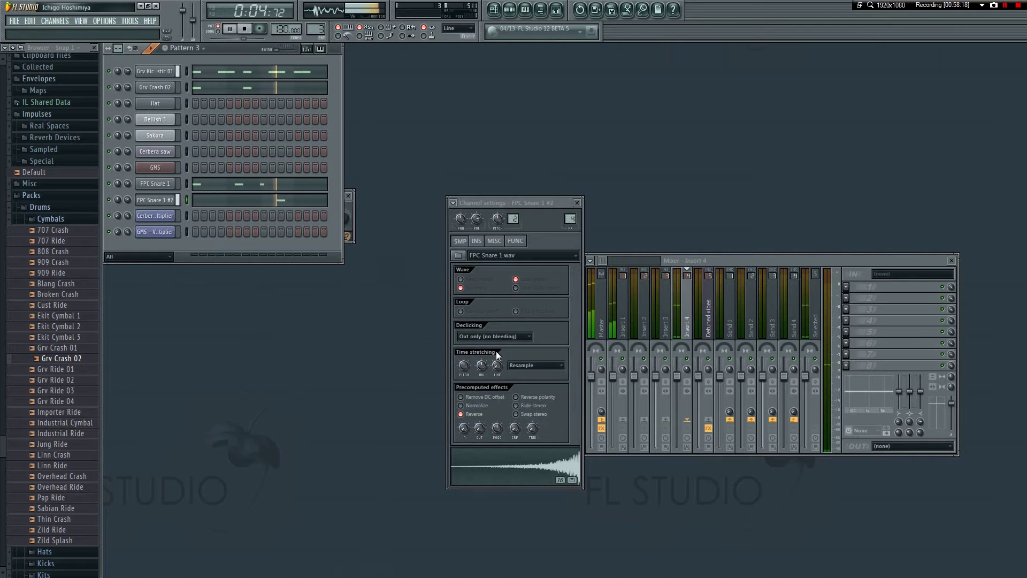
key(space)
- Move the reversed snare's C5 note to beat 2 of bar 3 and play the pattern
click(294, 202)
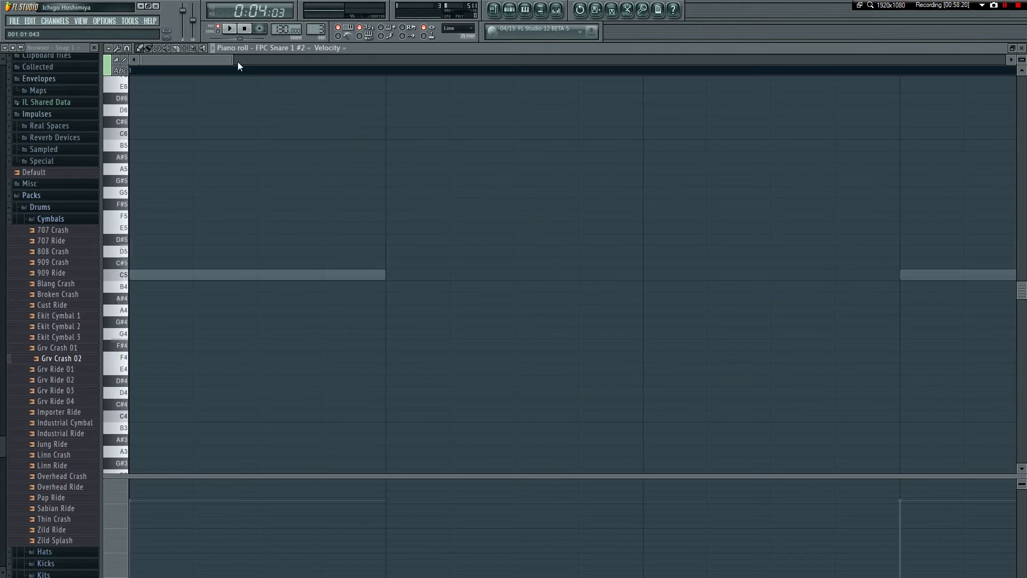
drag(238, 62, 489, 96)
scroll(584, 286, down, 3)
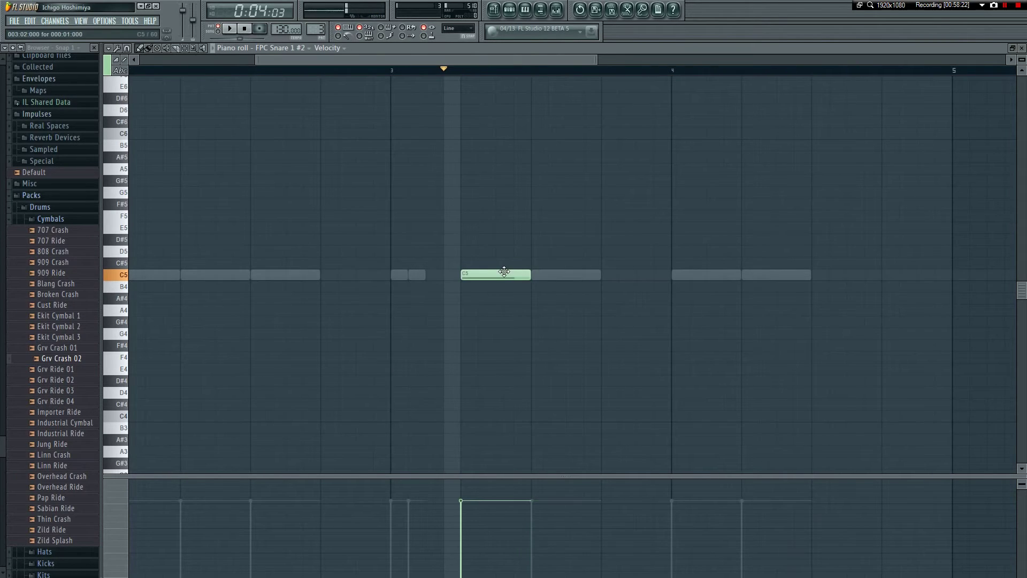
key(space)
key(F7)
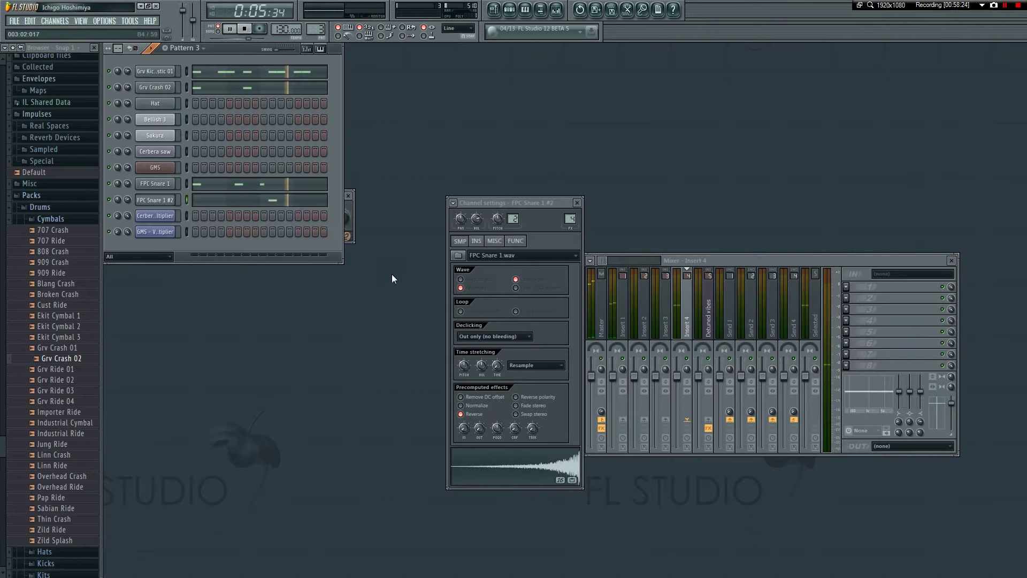
key(space)
click(258, 88)
drag(228, 57, 332, 59)
key(F7)
- In the FPC Snare 1 piano roll, add a one-beat C5 note on beat 3 of bar 2 and play the pattern
click(270, 181)
drag(230, 61, 321, 69)
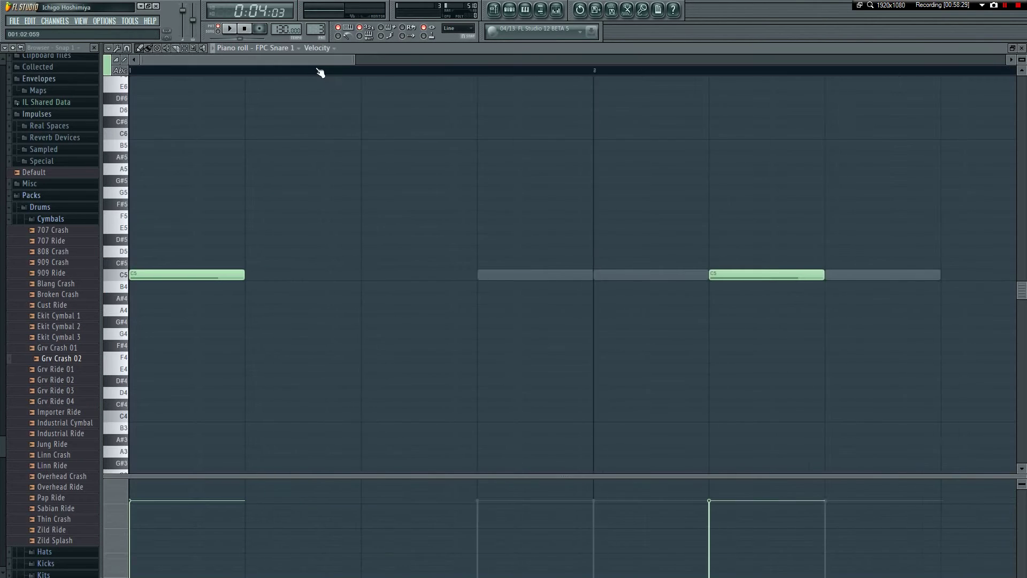
click(800, 268)
key(F7)
key(space)
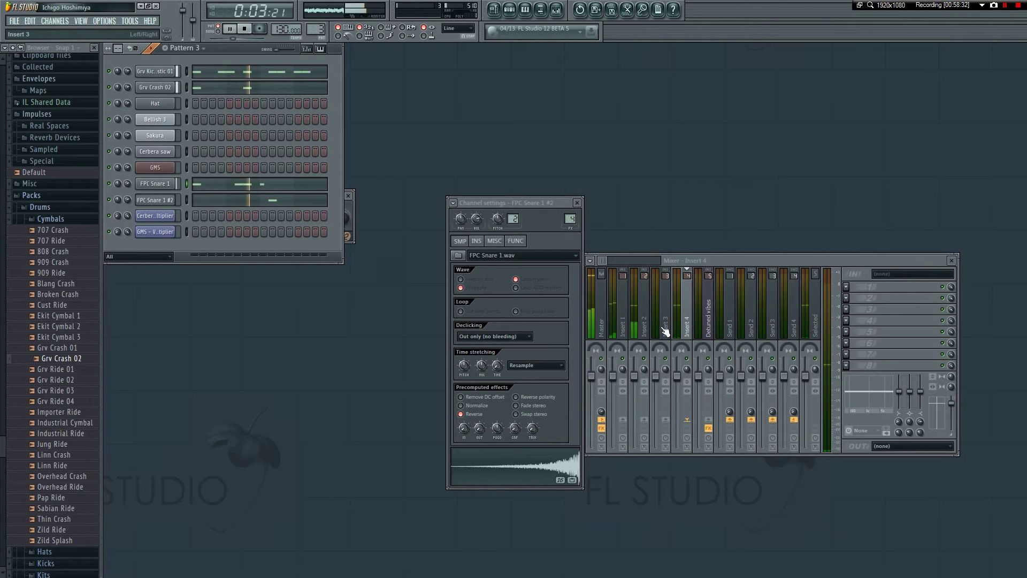
key(space)
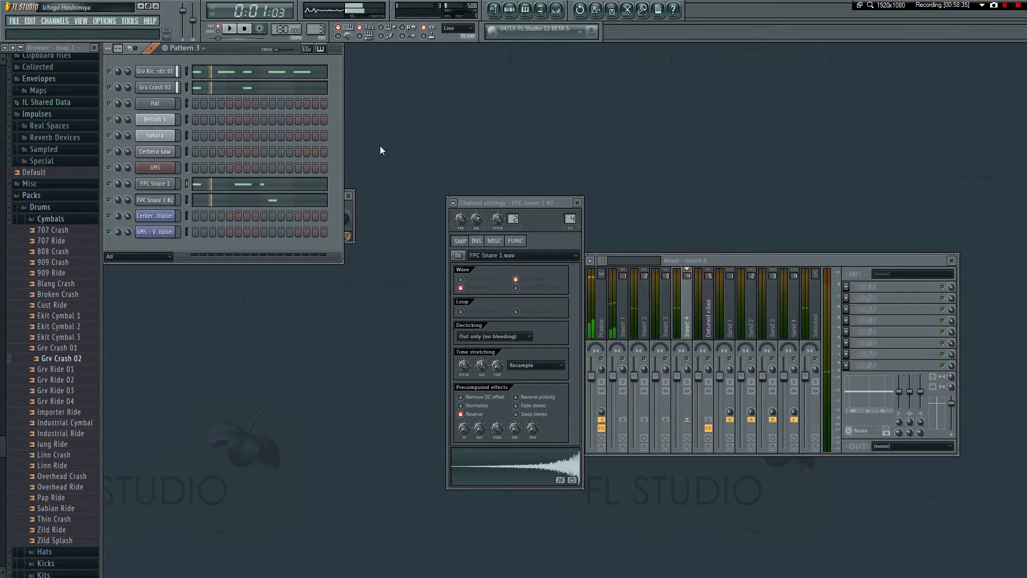
- Add a one-beat C5 note on beat 3 of bar 3 to FPC Snare 1 and listen to the pattern
click(279, 184)
drag(231, 62, 548, 62)
drag(544, 88, 372, 277)
key(F7)
key(space)
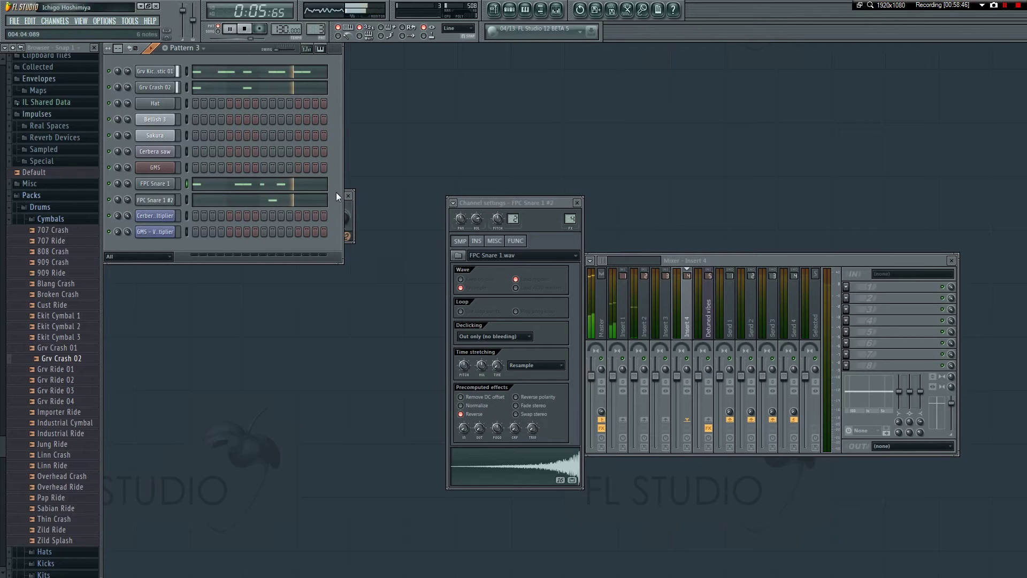
key(space)
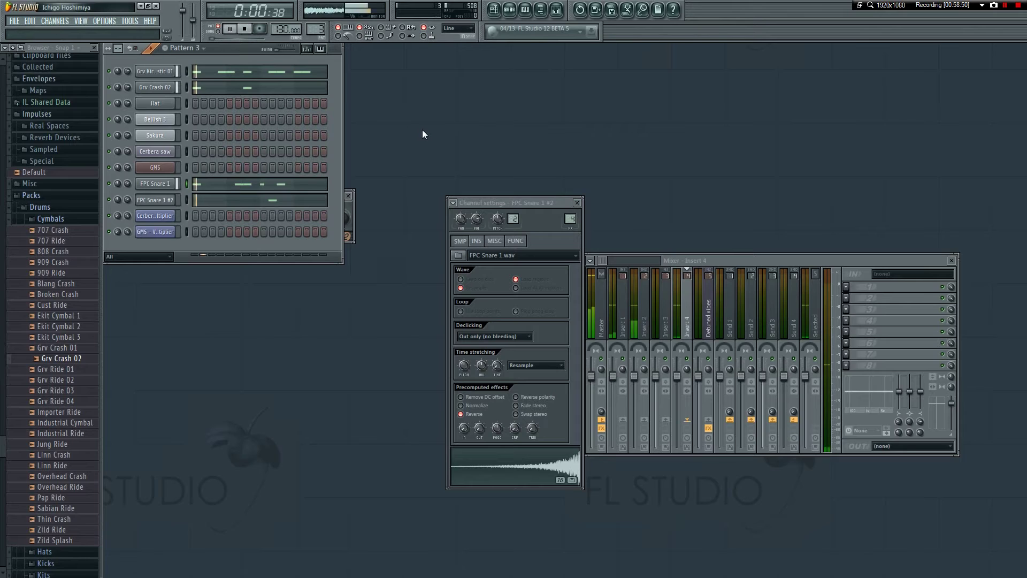
- Route Grv Kick Acoustic 01 to its own mixer track named after the channel and load Soundgoodizer in the track's first effect slot
click(166, 73)
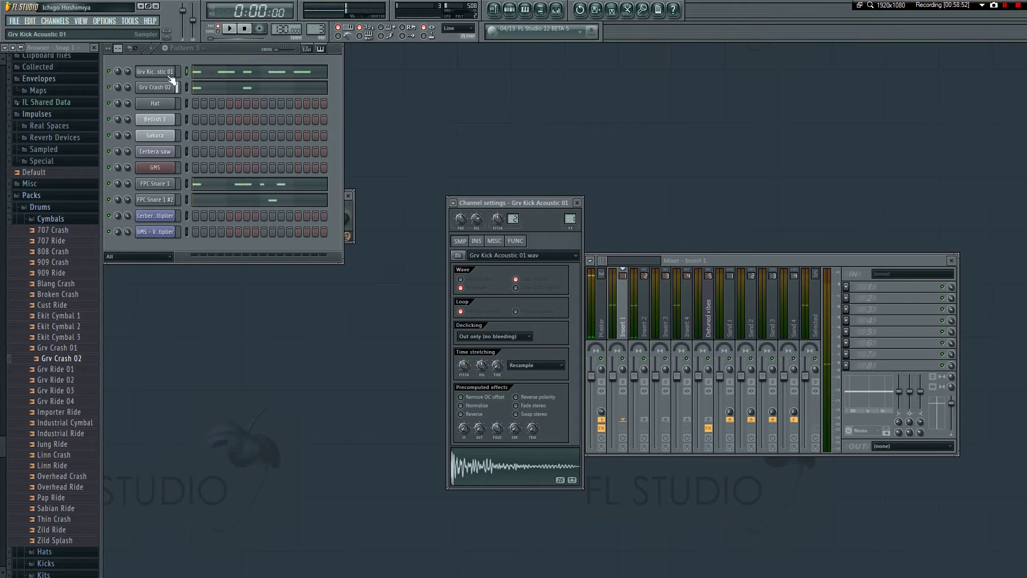
click(458, 202)
click(477, 226)
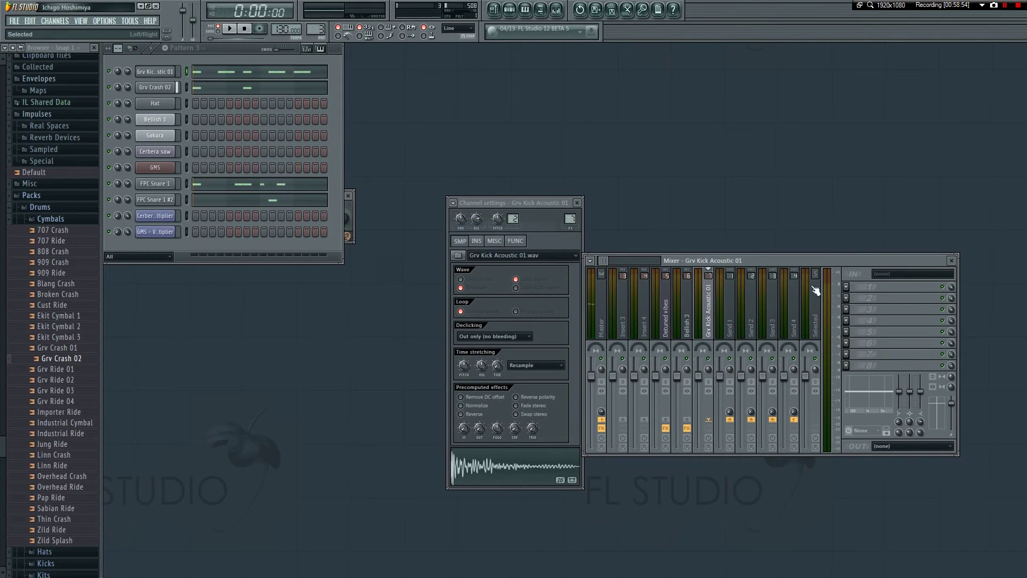
click(850, 290)
click(978, 62)
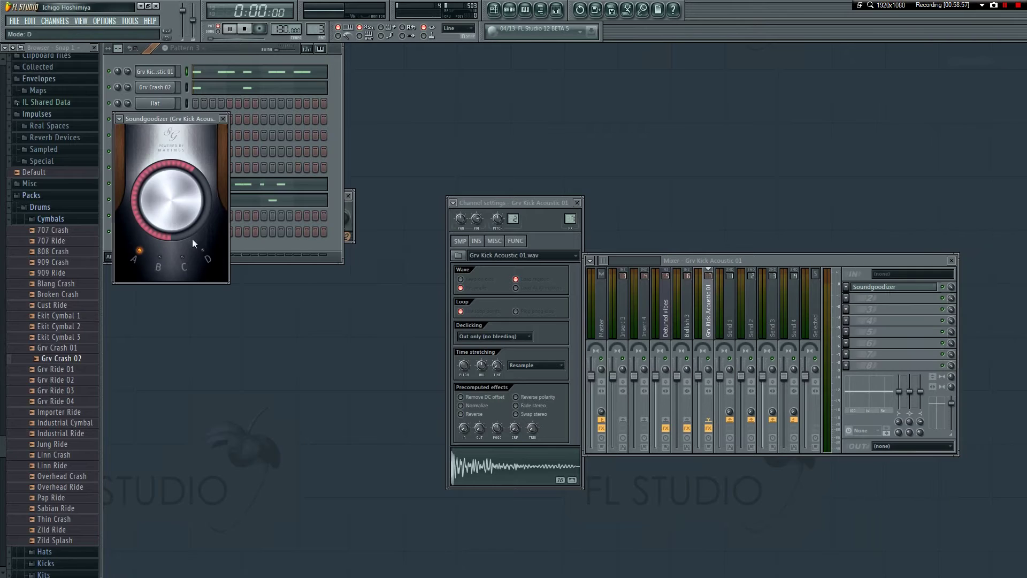
drag(159, 120, 393, 167)
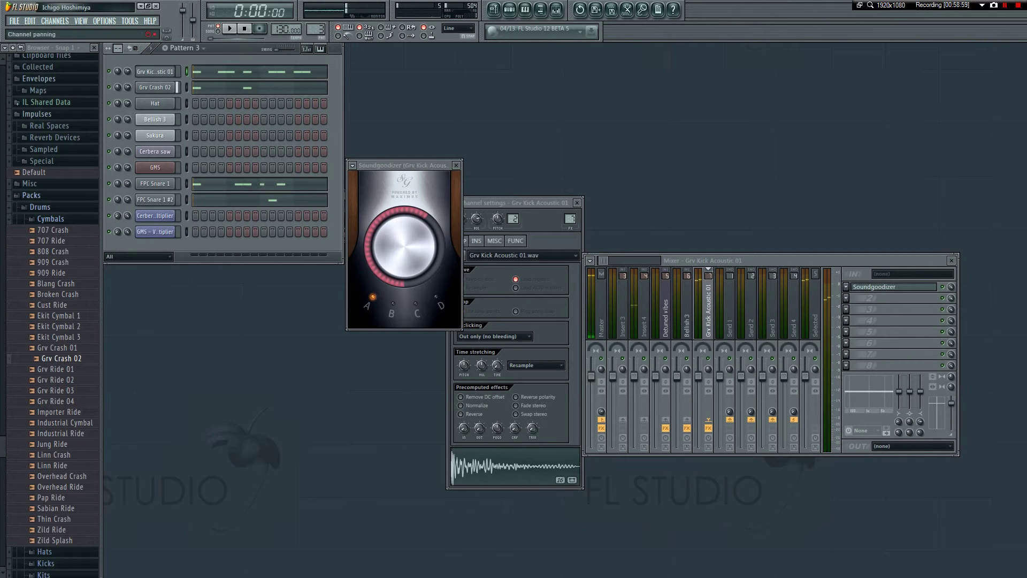
- Play the pattern while switching the kick's Soundgoodizer to mode D and finally to mode C
key(space)
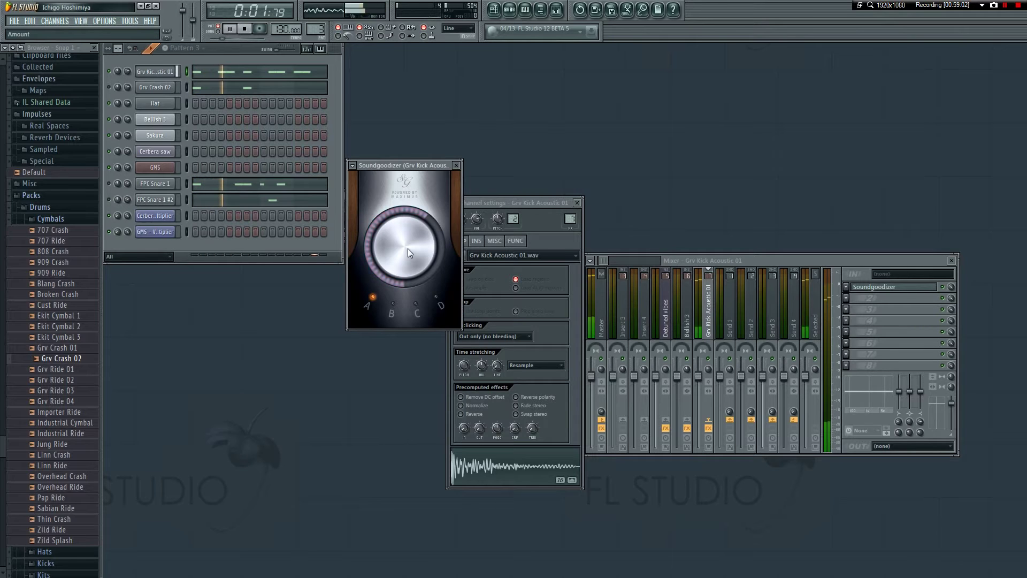
click(441, 315)
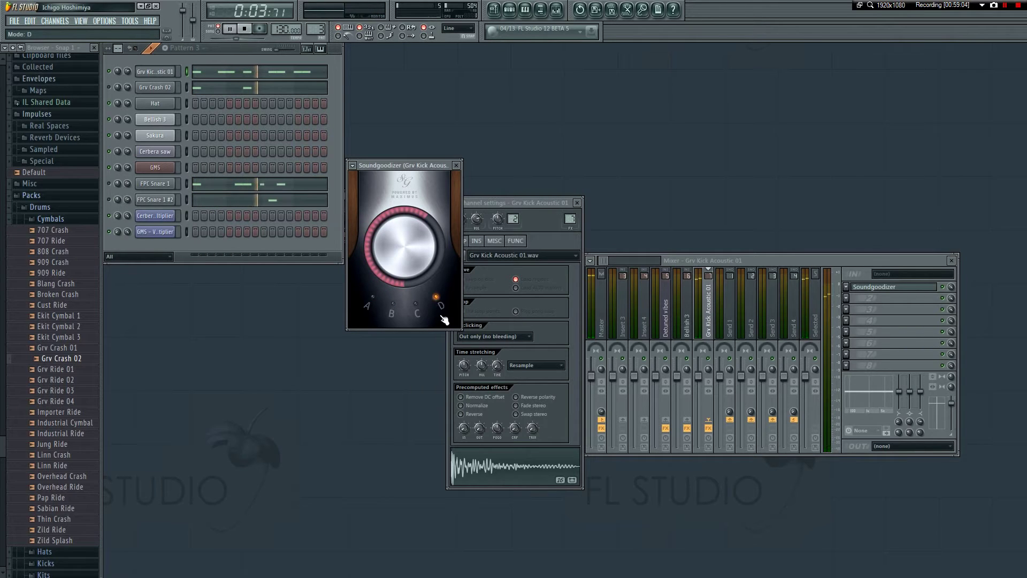
click(420, 312)
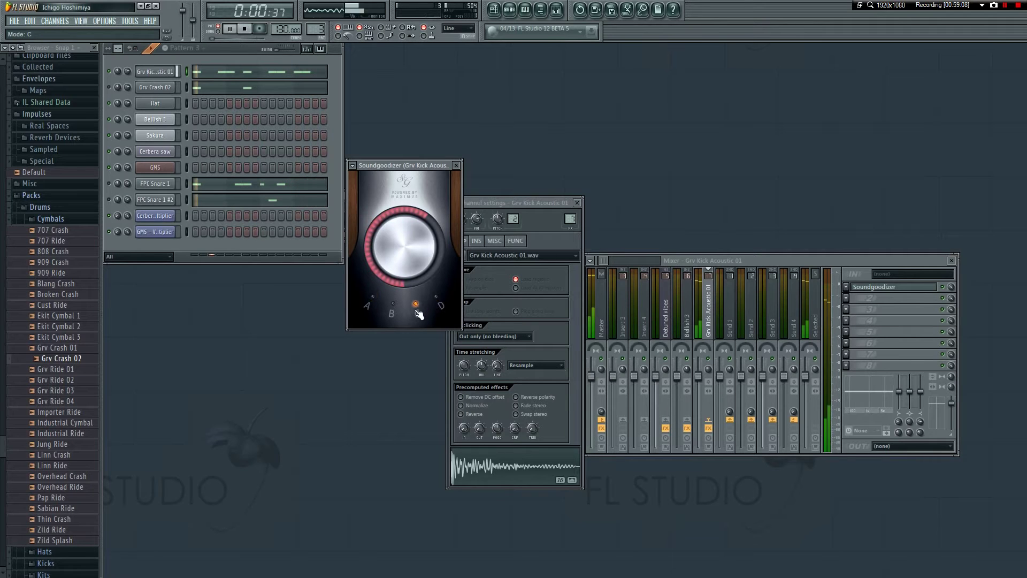
- Load Fruity Parametric EQ 2 in the kick track's second effect slot and boost the two lowest bands, with band 1 at about 9.1 dB and 55 Hz
click(456, 166)
click(847, 298)
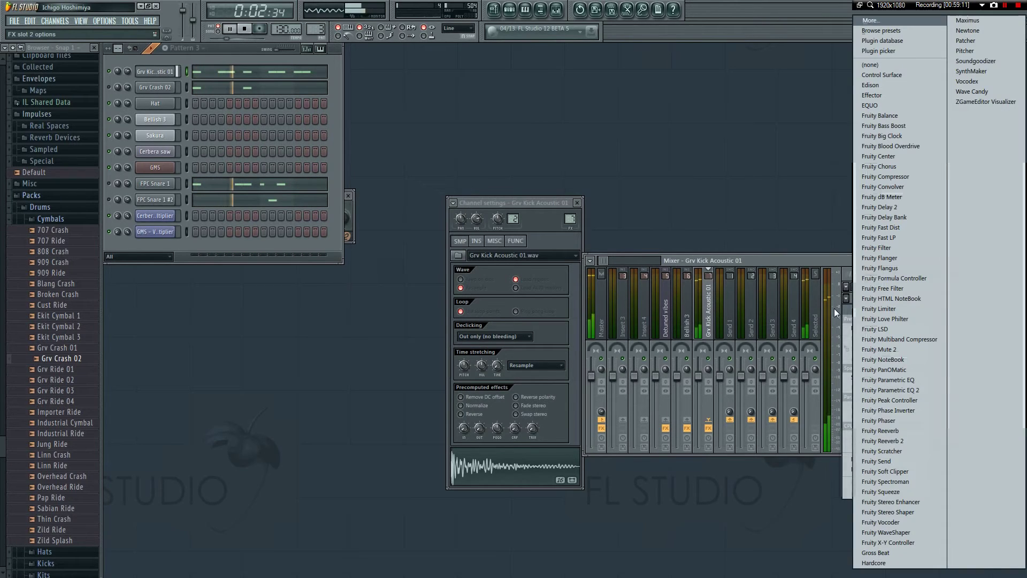
click(904, 389)
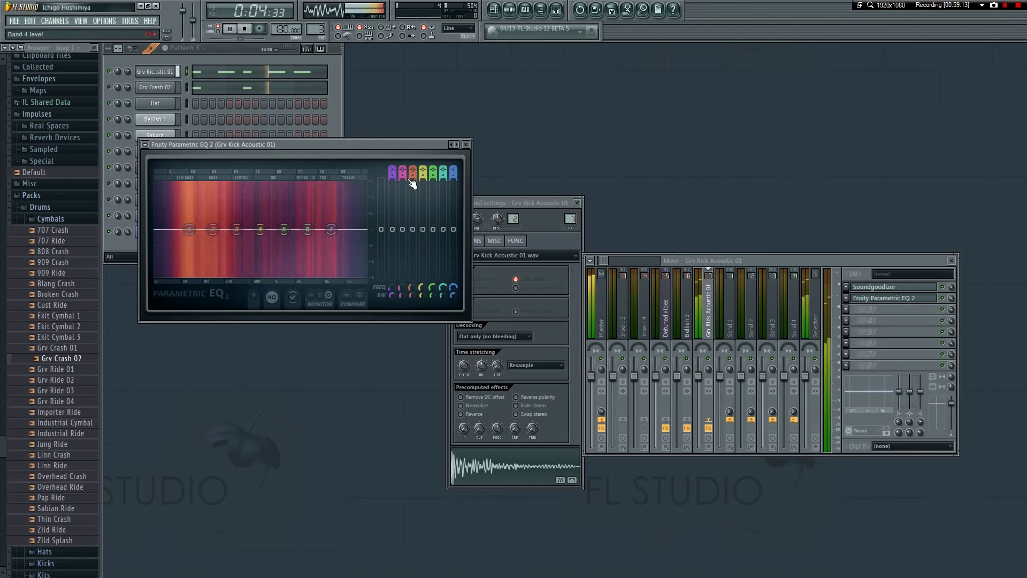
drag(235, 229, 240, 216)
drag(188, 228, 184, 205)
key(space)
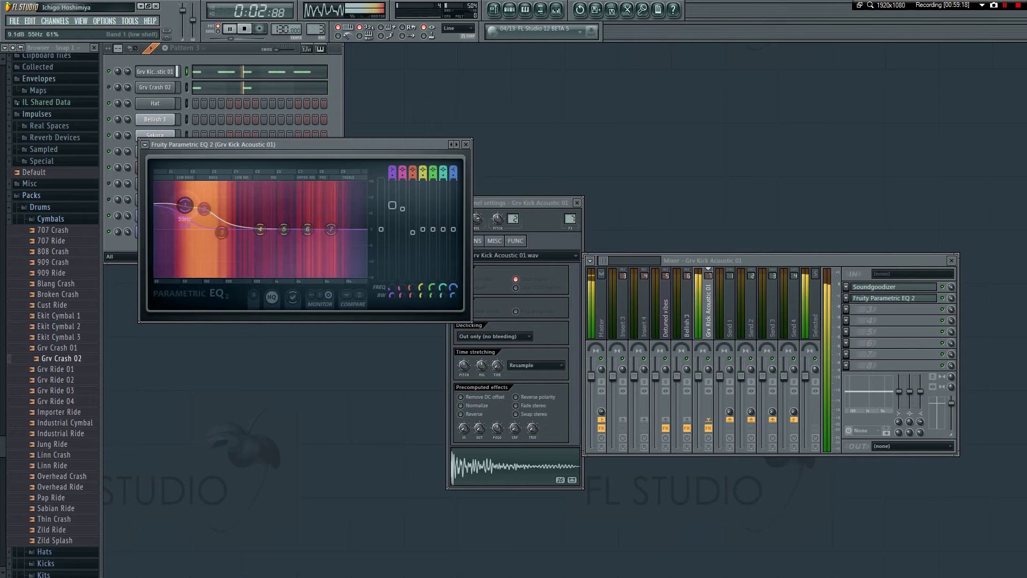
click(466, 144)
- Load Fruity Reeverb 2 in the kick track's third effect slot, step through its presets and close the kick's channel settings
click(851, 310)
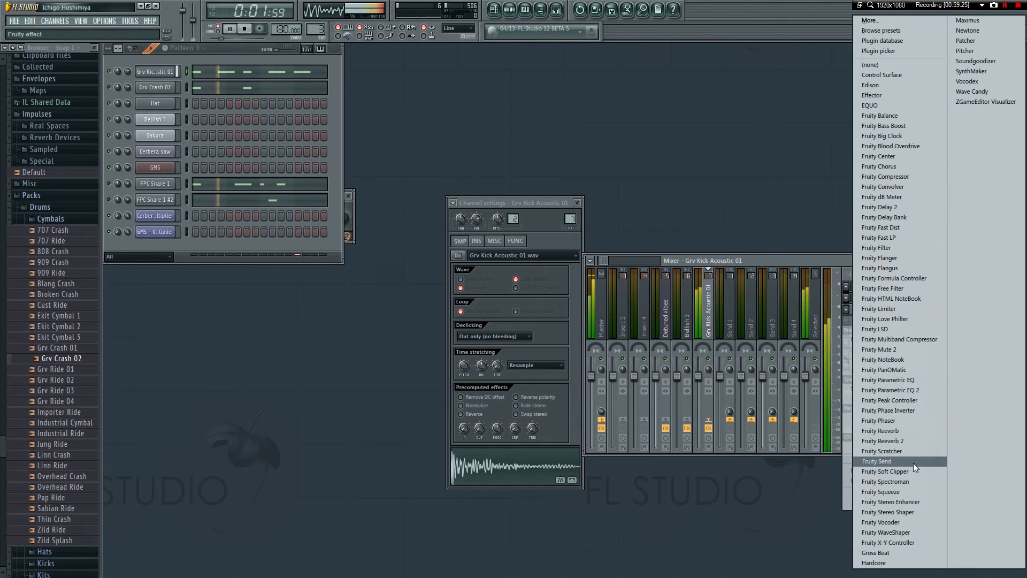
click(903, 440)
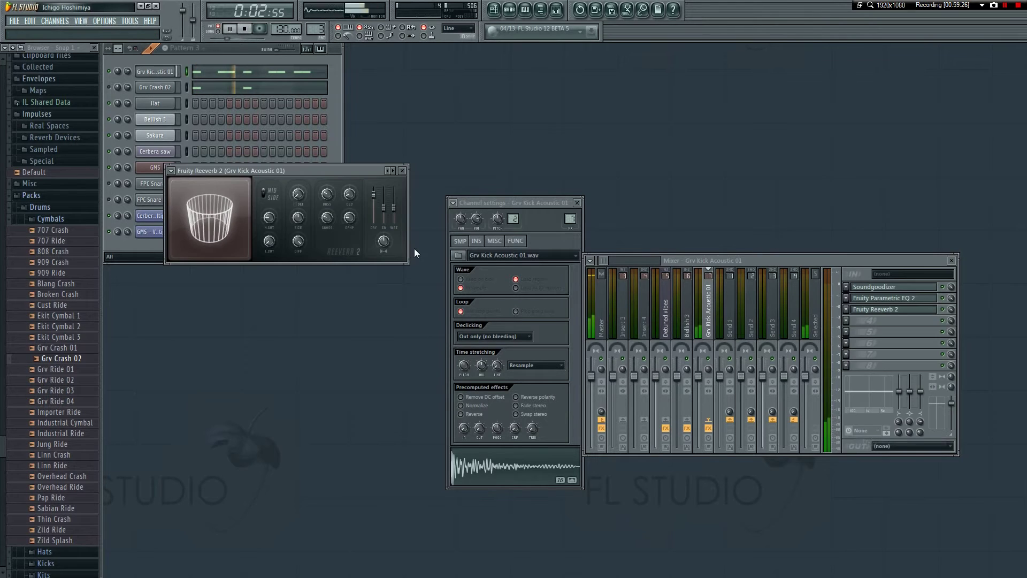
click(389, 172)
click(390, 172)
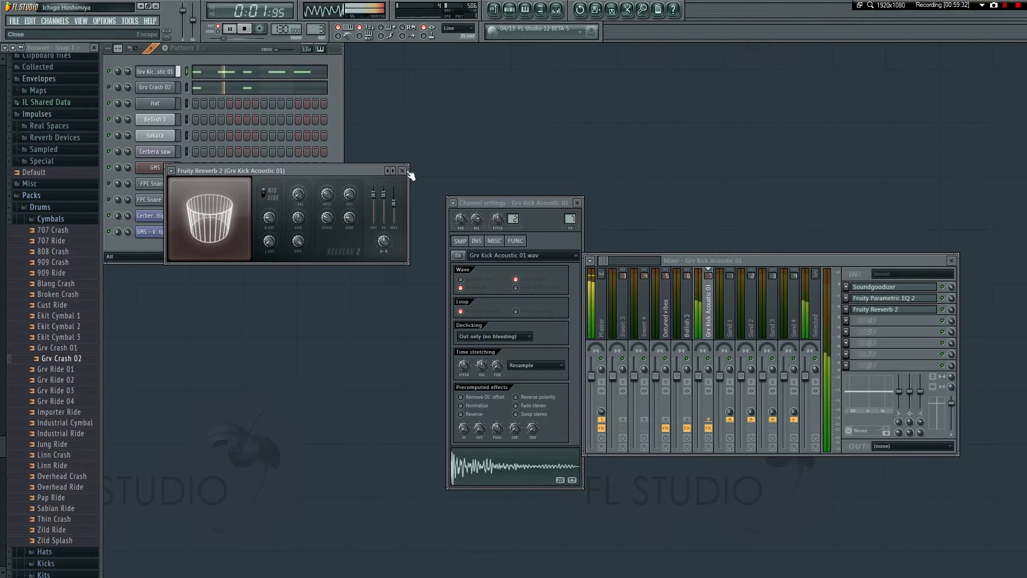
click(403, 171)
click(174, 75)
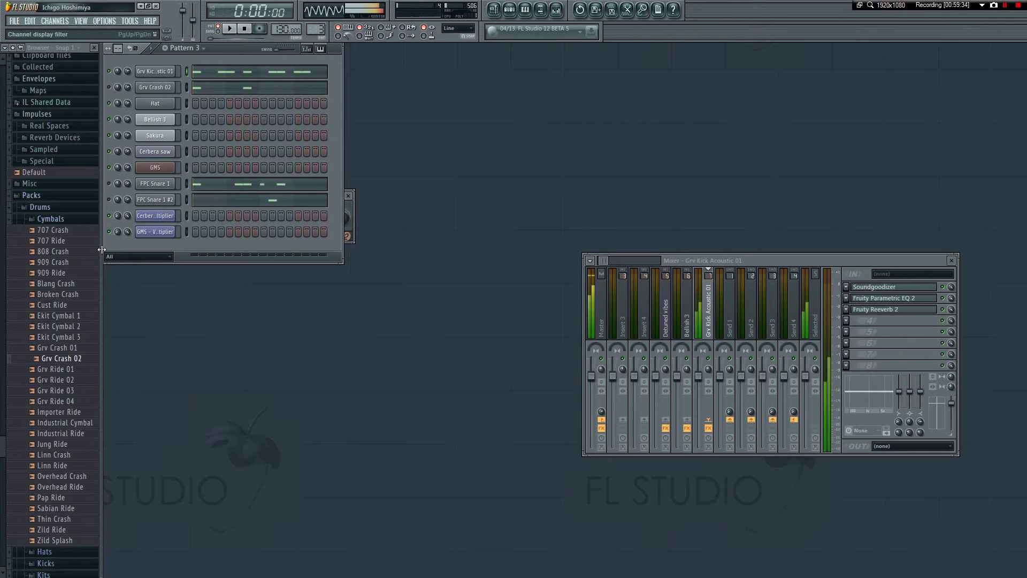
- Open the Kicks folder of the Drums pack in the browser and preview the 22in Kick and 707 Kick samples
click(64, 219)
click(46, 360)
click(73, 328)
scroll(72, 300, up, 2)
click(56, 135)
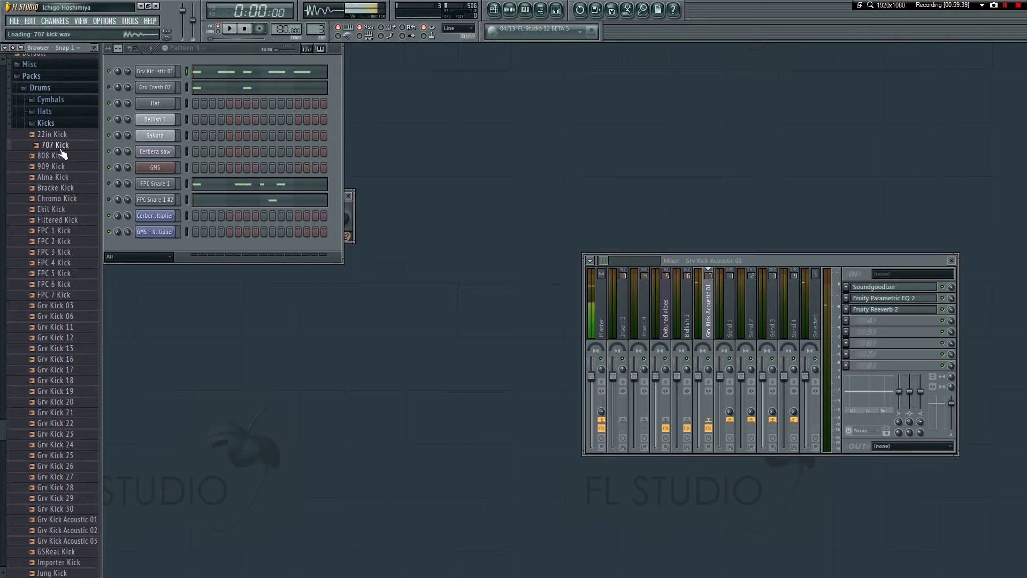
- Replace the kick channel's sample with Grv Kick Acoustic 02 and play the pattern
scroll(69, 422, down, 3)
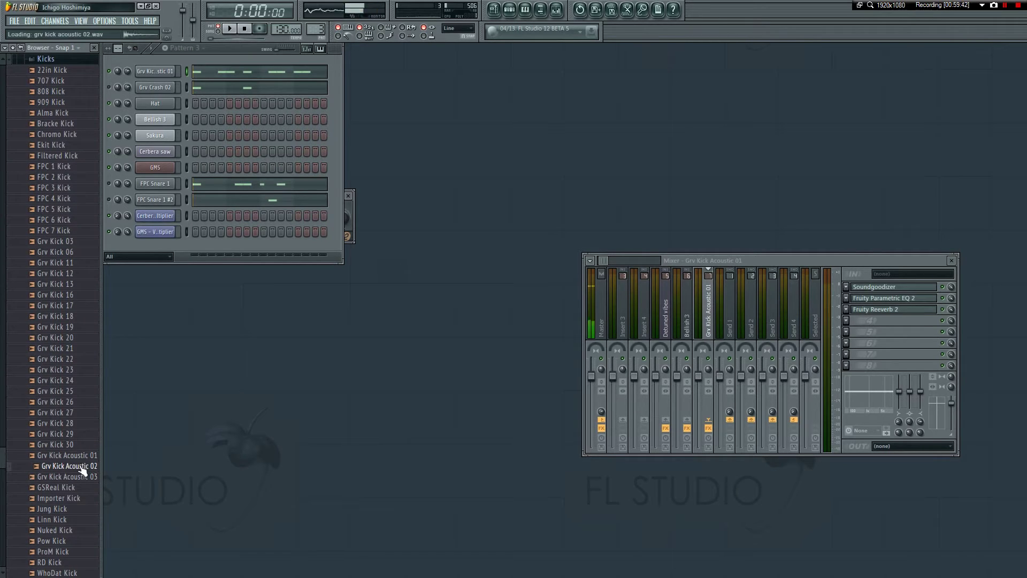
drag(95, 319, 150, 72)
key(space)
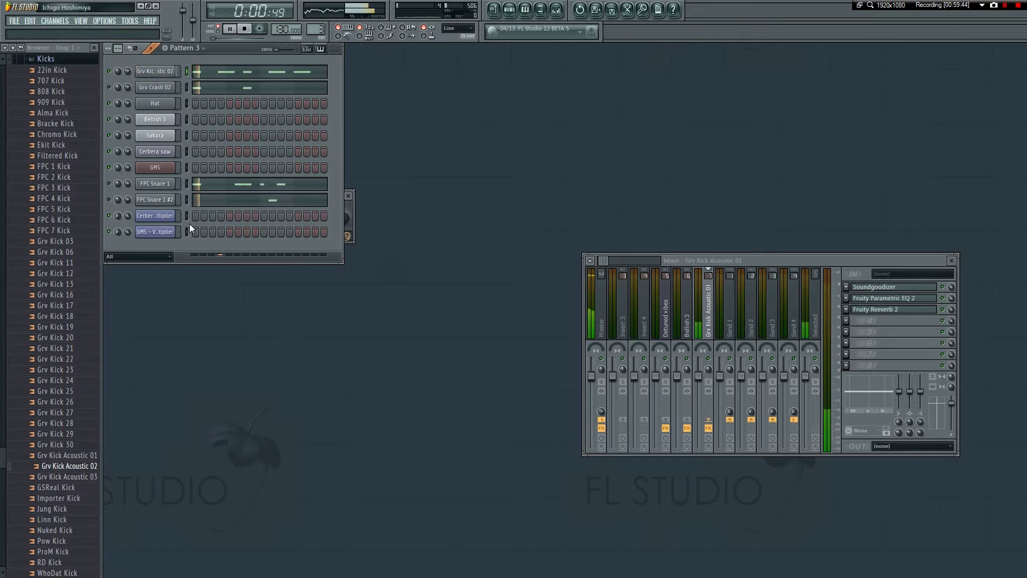
key(space)
- Try GSReal Kick on the kick channel with the pattern playing, and replace it with Grv Kick Acoustic 03
click(79, 478)
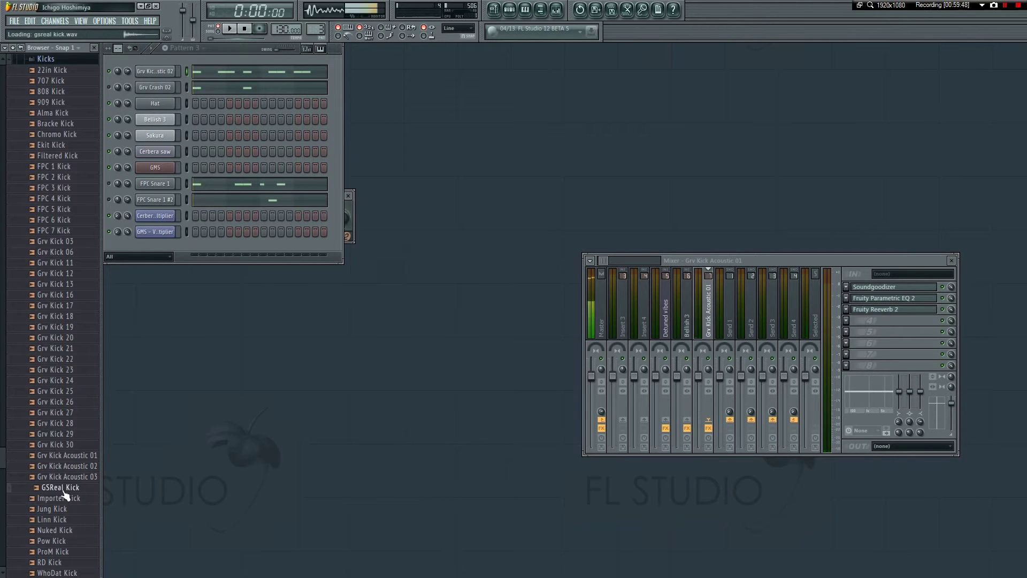
drag(143, 69, 144, 69)
key(space)
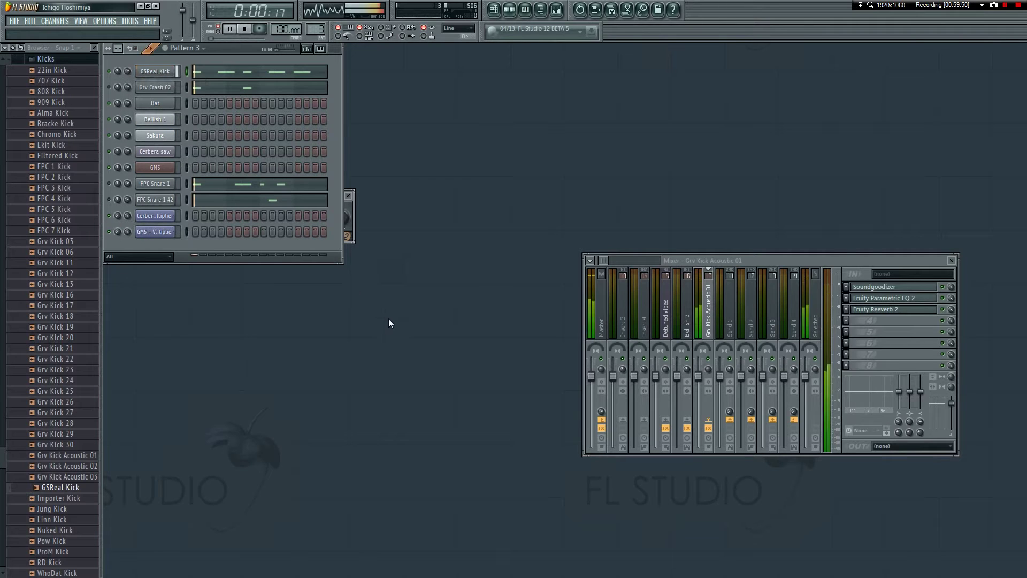
key(space)
click(89, 480)
drag(175, 107, 364, 335)
- Put Grv Kick Acoustic 02 back on the kick channel and listen to the whole pattern
click(89, 468)
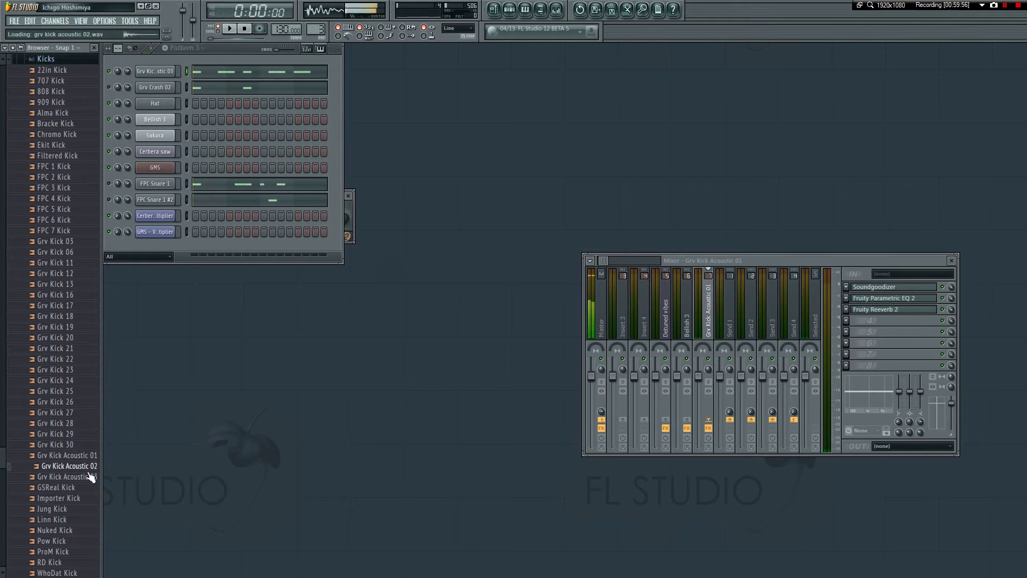
drag(148, 72, 149, 72)
key(space)
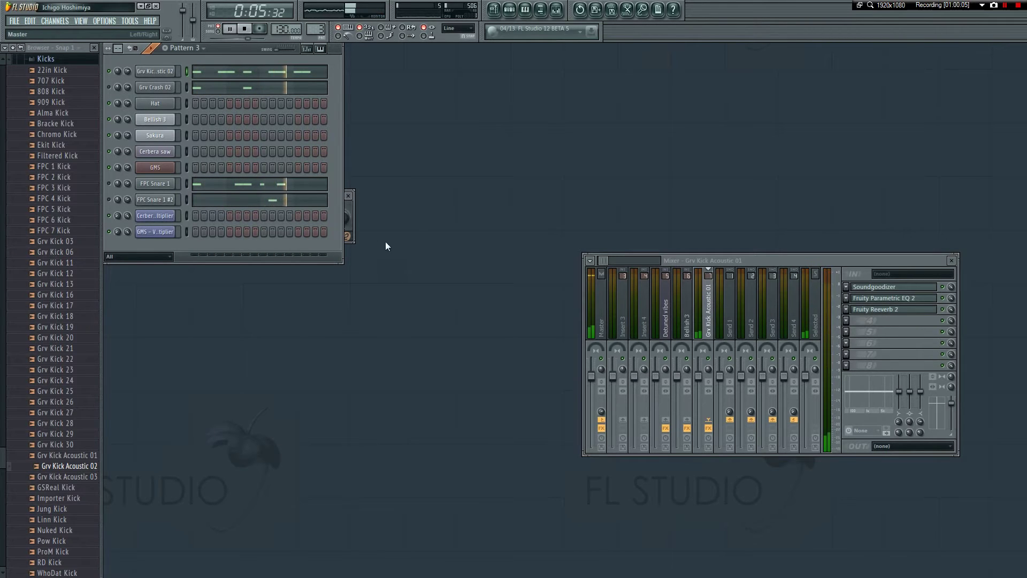
key(space)
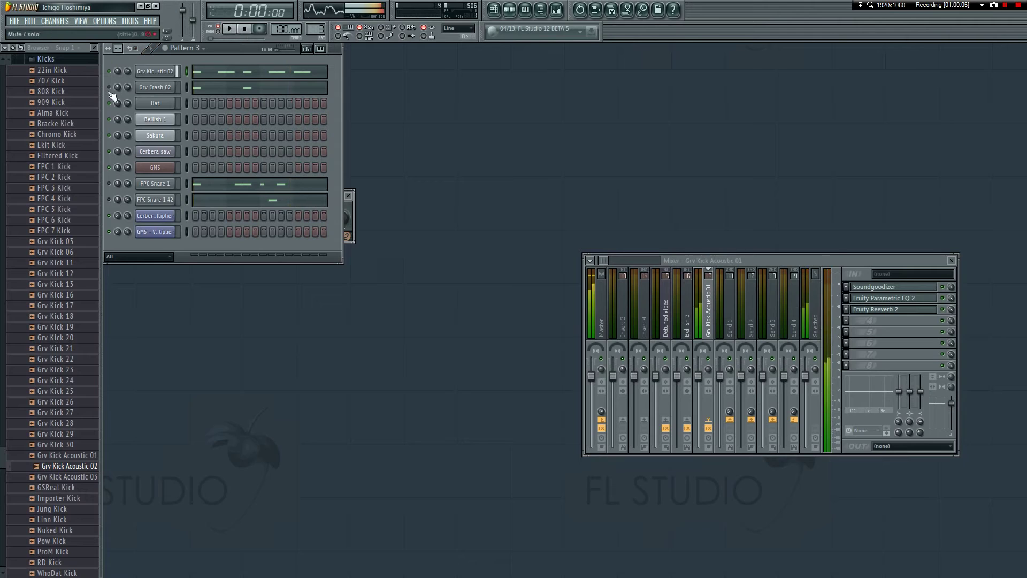
- Route Grv Crash 02 to its own mixer track named after the channel and load Soundgoodizer in the track's first effect slot
click(170, 88)
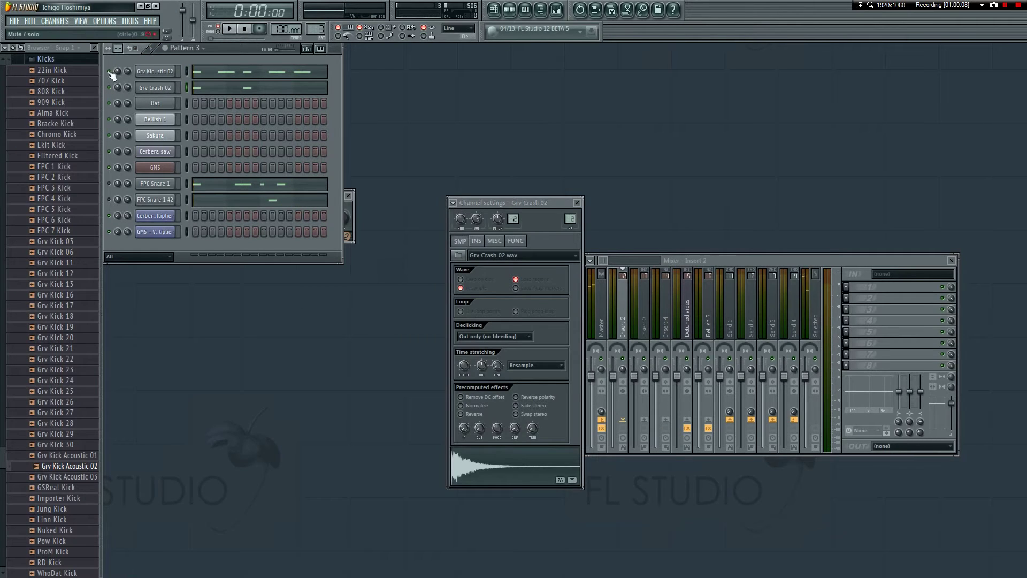
click(452, 202)
click(476, 226)
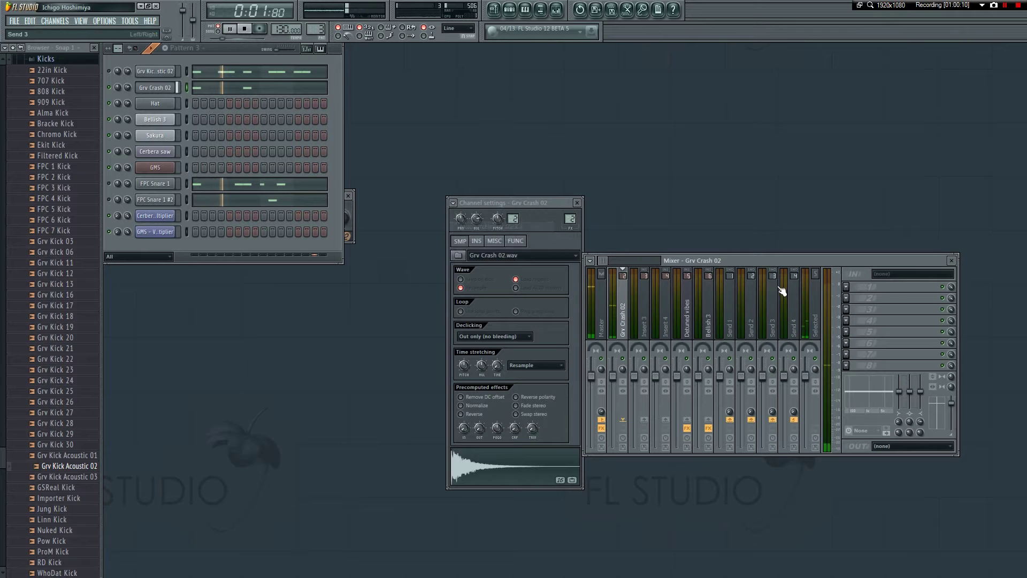
click(847, 287)
click(994, 58)
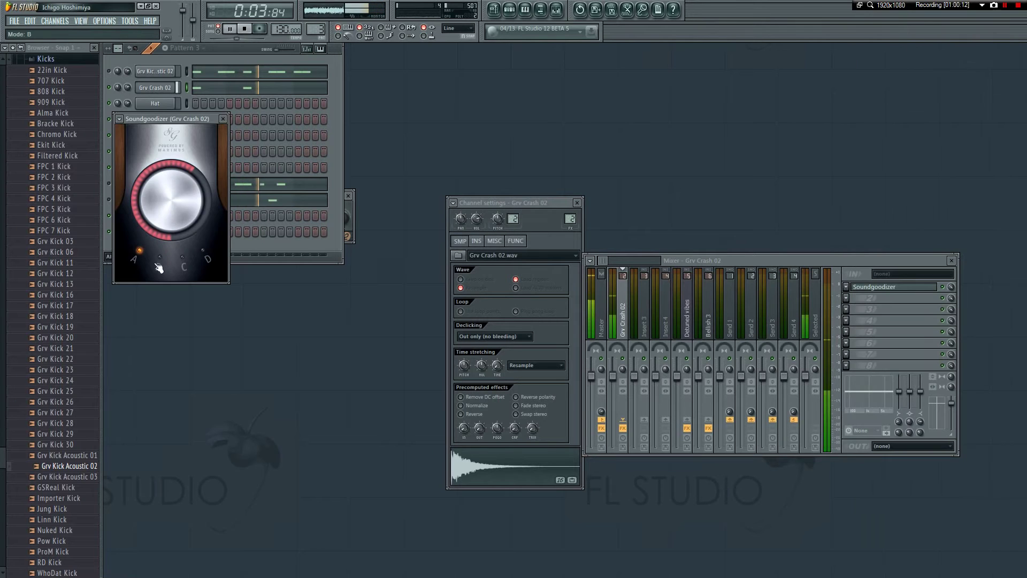
click(223, 118)
- Add Fruity Parametric EQ 2 to the crash track's second slot, boost bands 5 to 7 with band 7 at 3.0 dB and 8396 Hz, and audition the crash
click(846, 298)
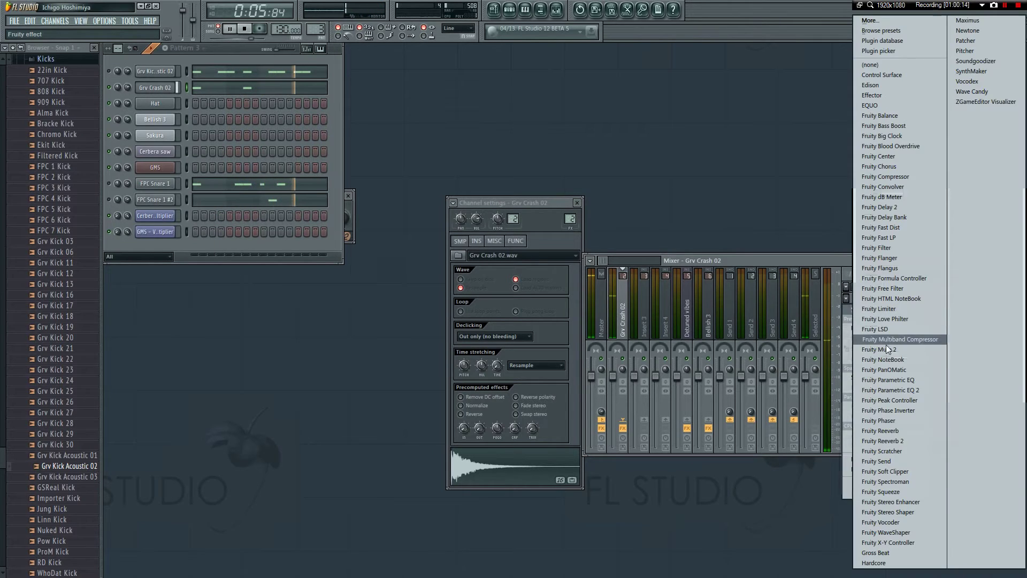
click(915, 390)
drag(284, 229, 295, 226)
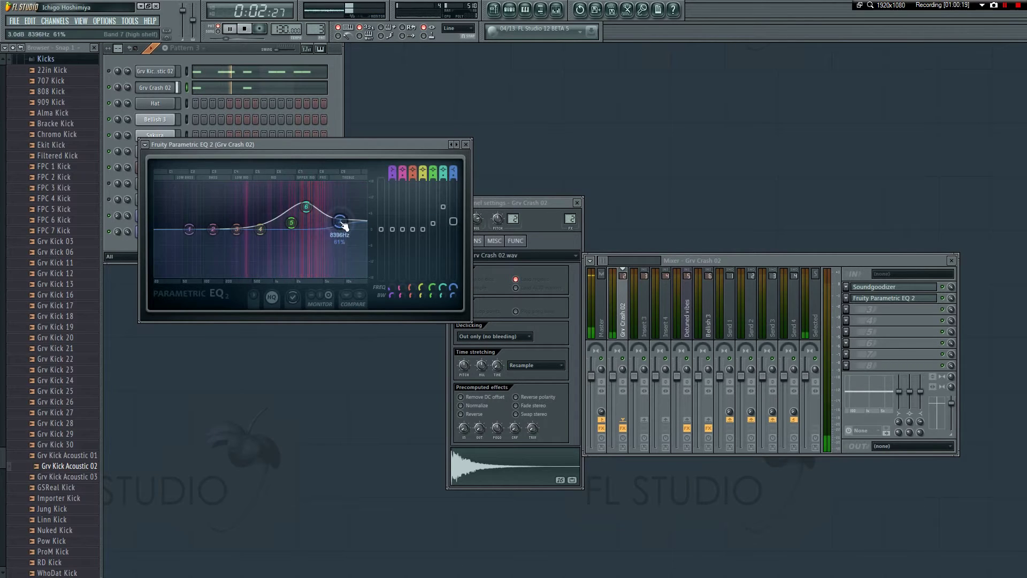
click(466, 144)
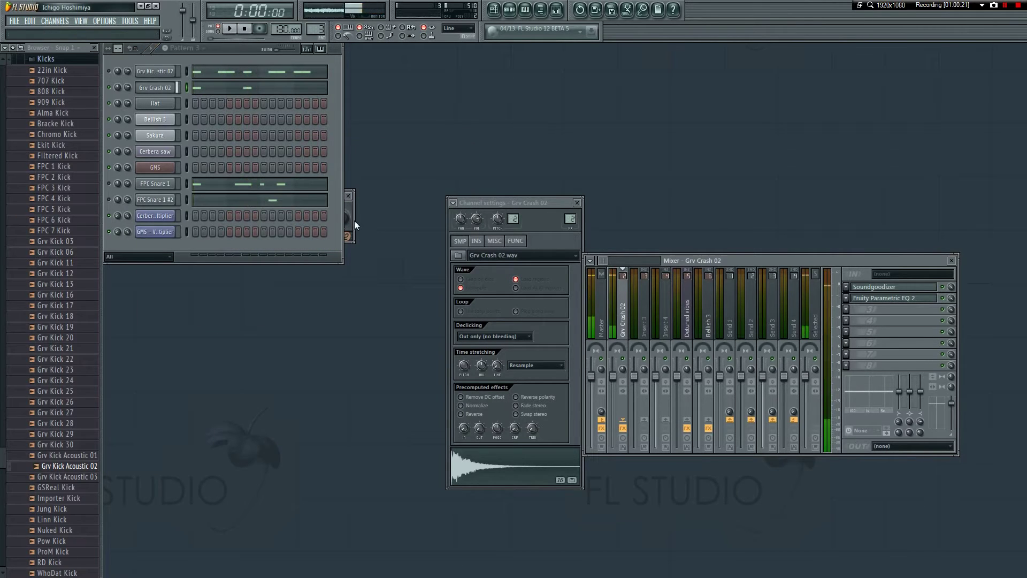
click(155, 88)
click(155, 88)
click(577, 202)
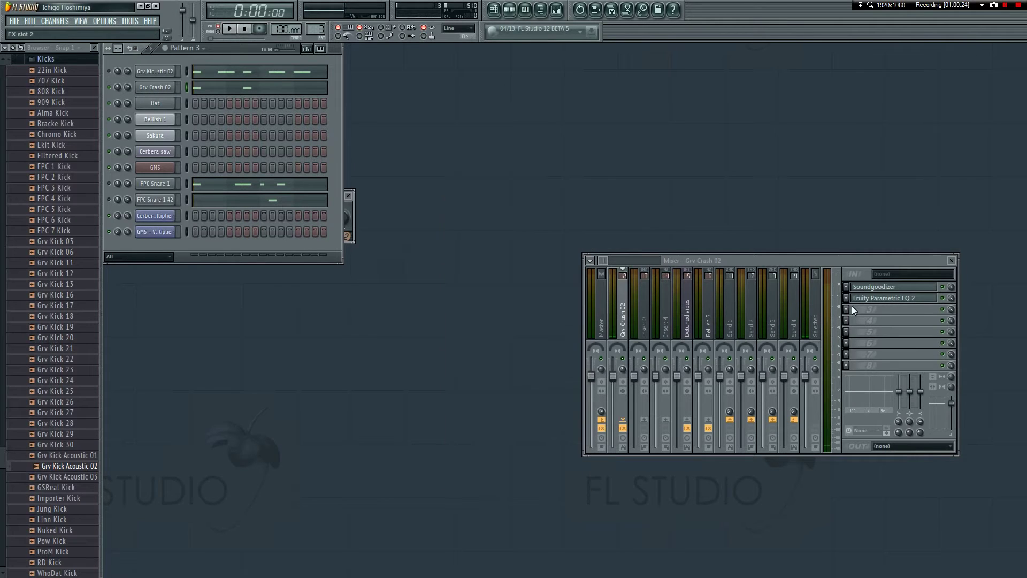
- Load Fruity Reeverb 2 in the crash track's third effect slot and choose the Small Studio preset
click(878, 309)
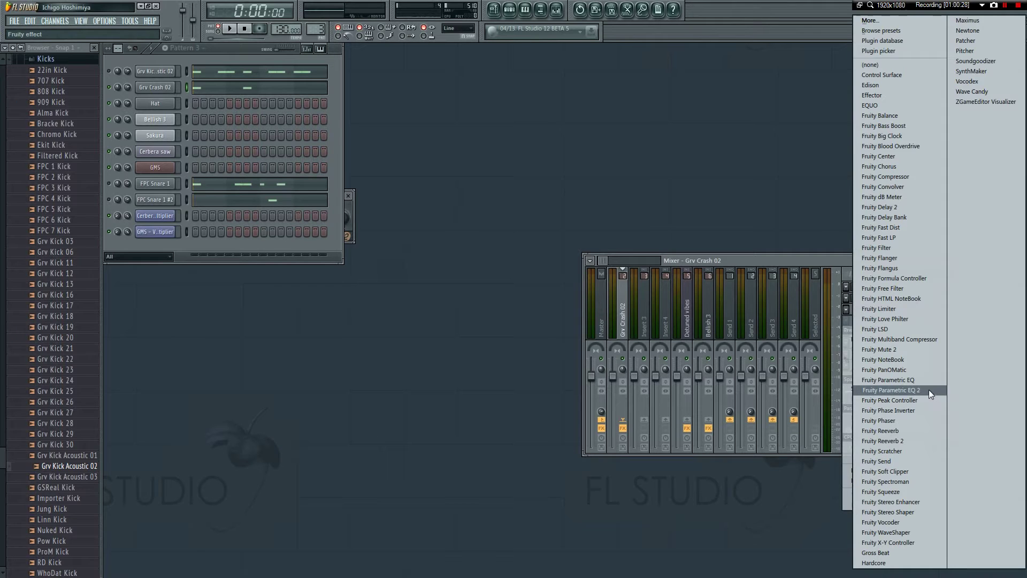
click(894, 439)
drag(342, 171, 417, 217)
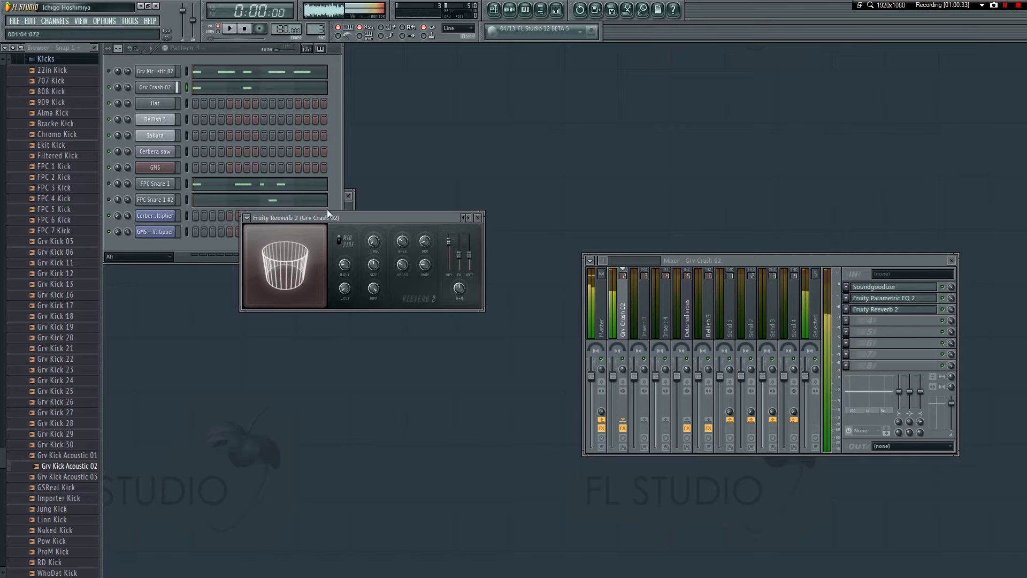
click(465, 219)
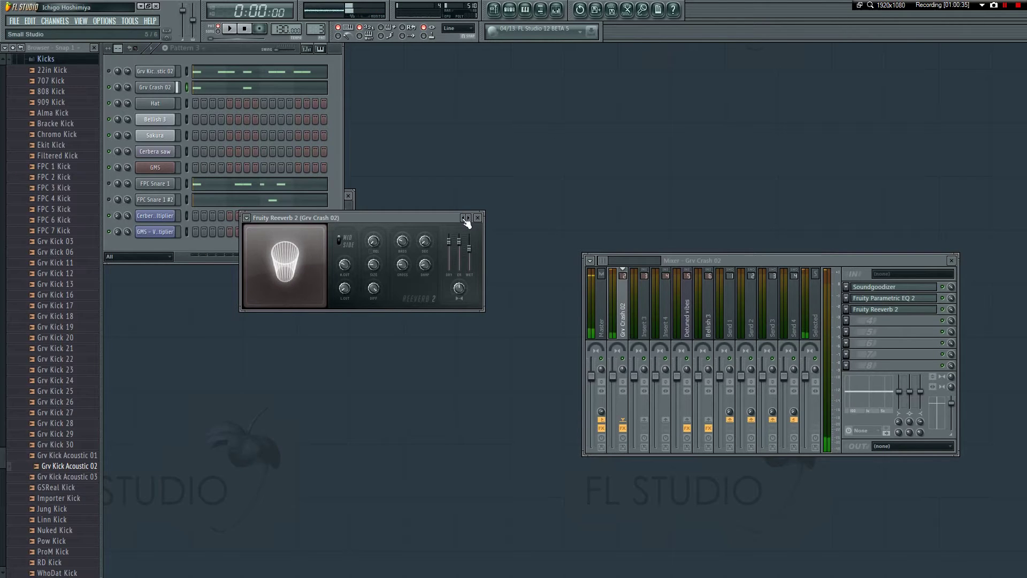
click(480, 218)
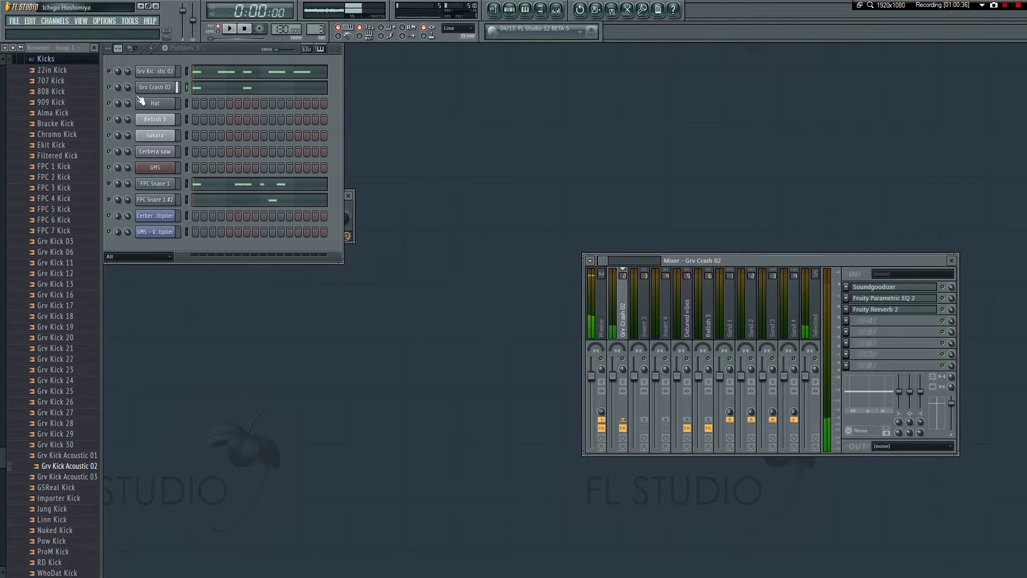
- Show the miscellaneous channel settings of Grv Crash 02
click(143, 93)
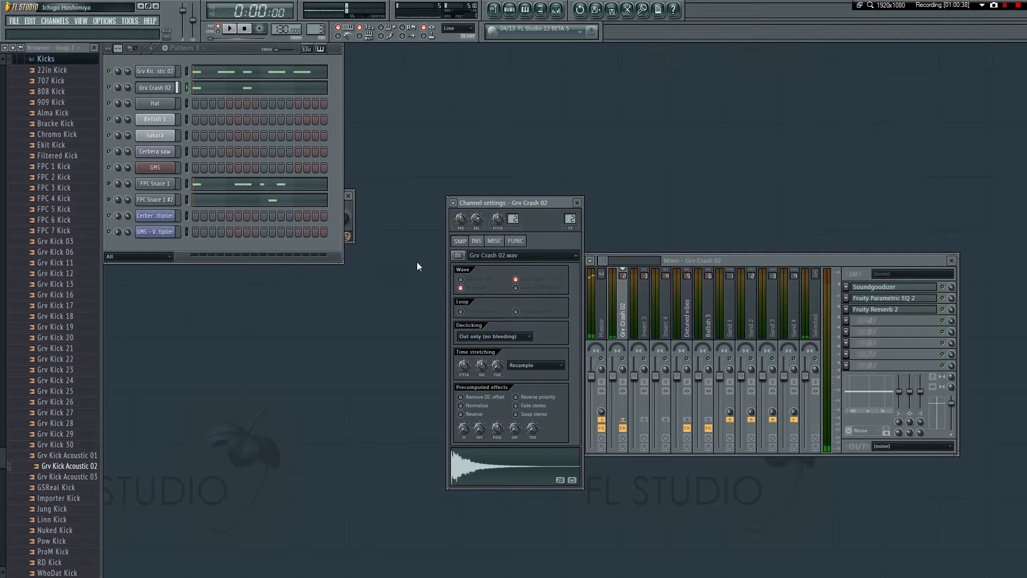
click(495, 241)
key(space)
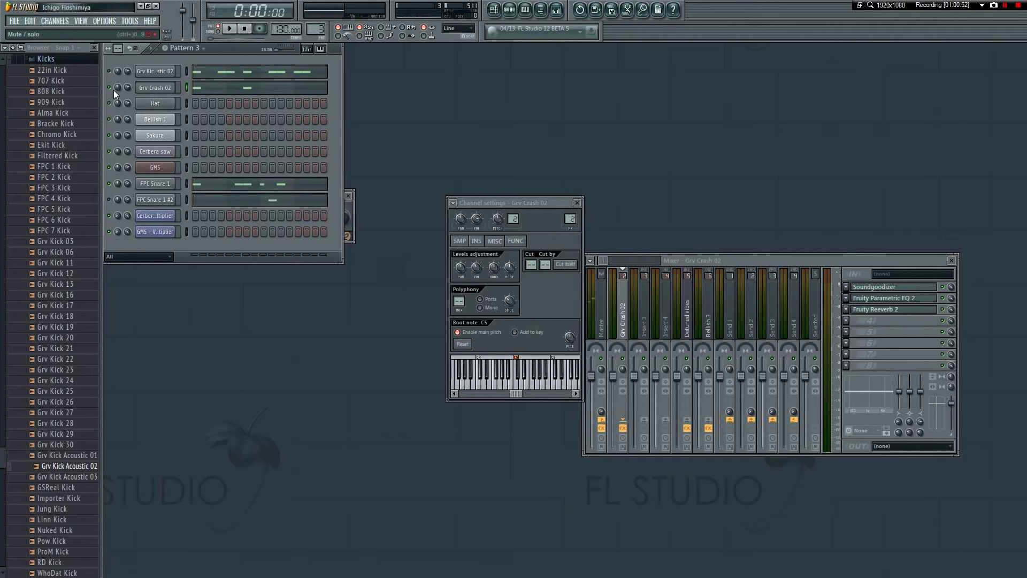
- Play the pattern to hear FPC Snare 1 and route that channel to its own mixer track named after it
key(space)
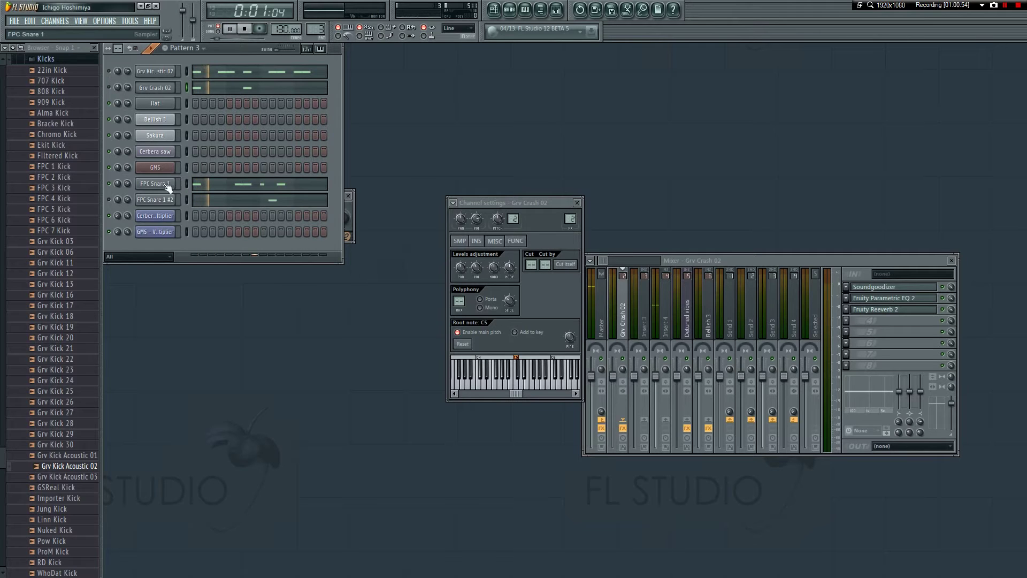
click(162, 184)
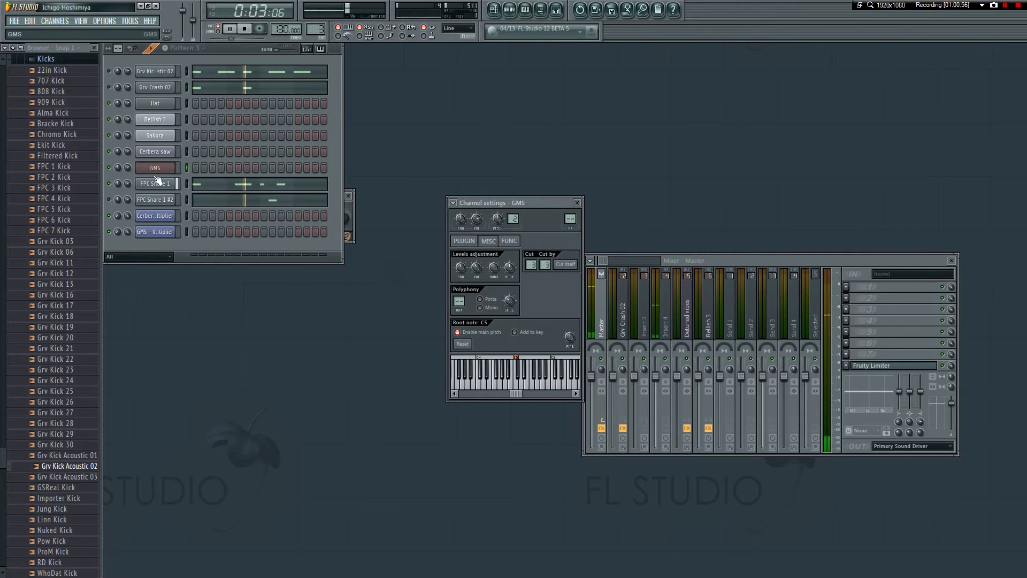
key(space)
click(453, 203)
click(477, 229)
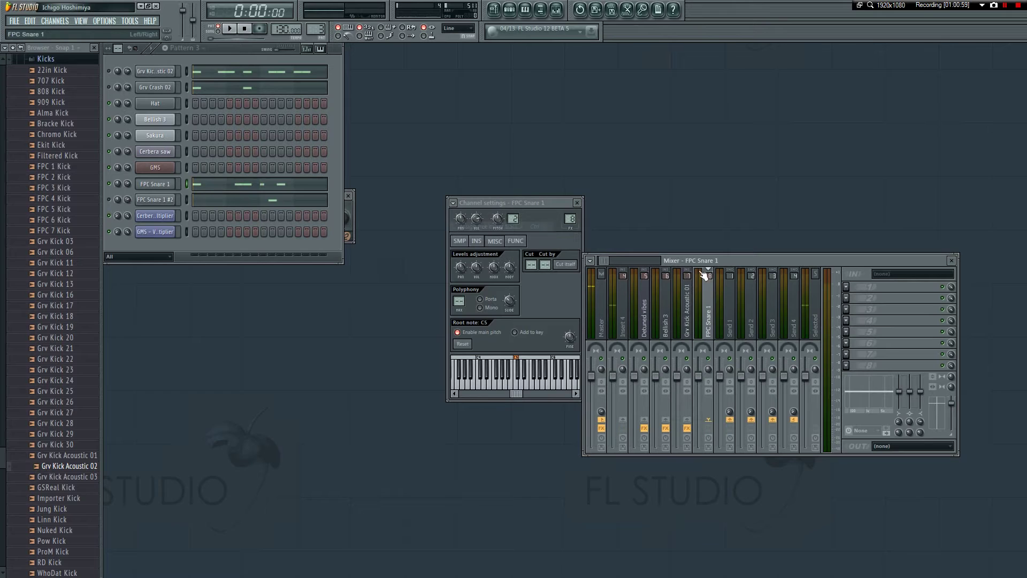
- Load Soundgoodizer in the FPC Snare 1 track's first effect slot and compare modes D and A while the pattern plays
click(848, 286)
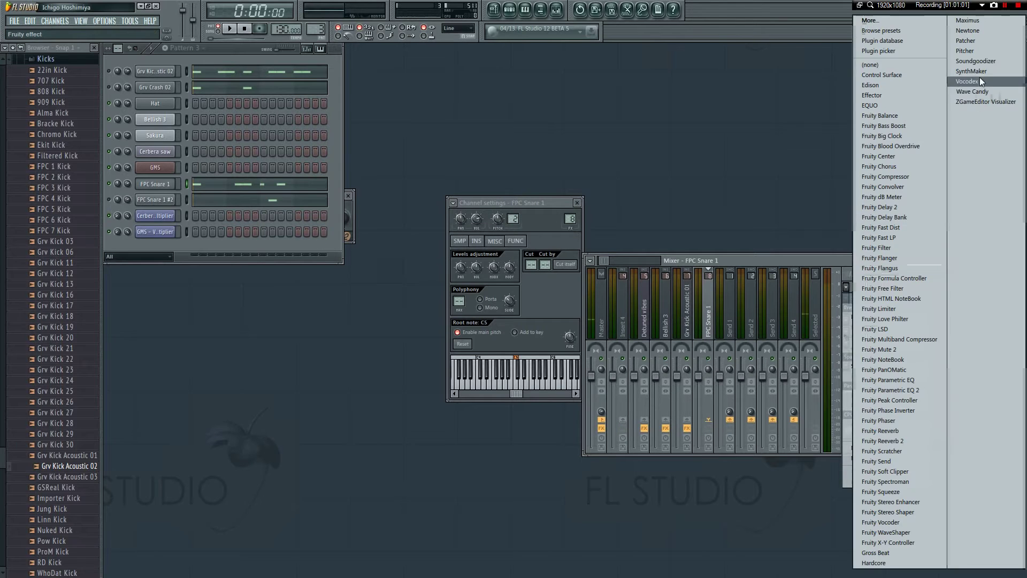
click(980, 61)
key(space)
drag(194, 123, 265, 182)
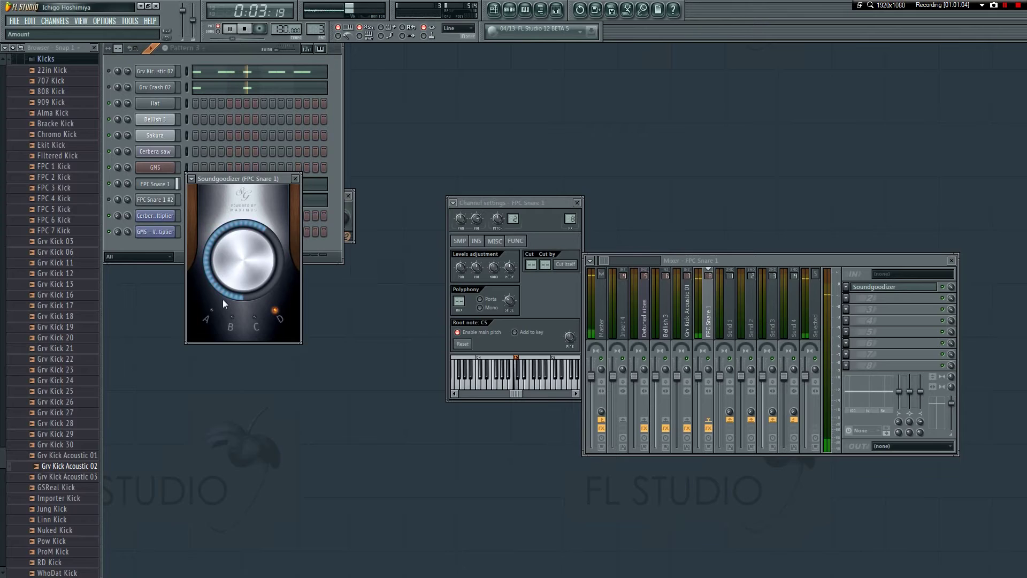
click(204, 319)
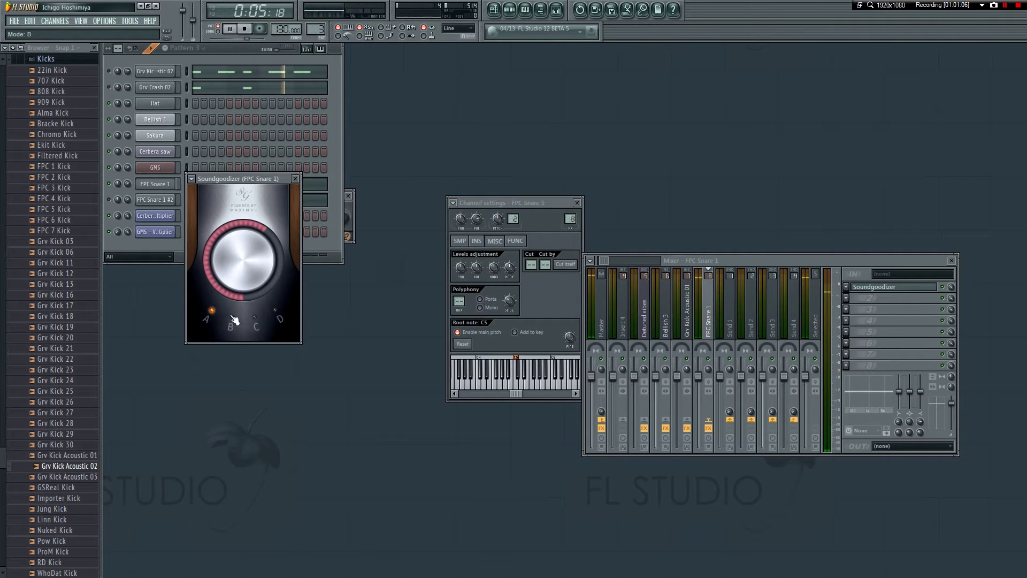
click(295, 179)
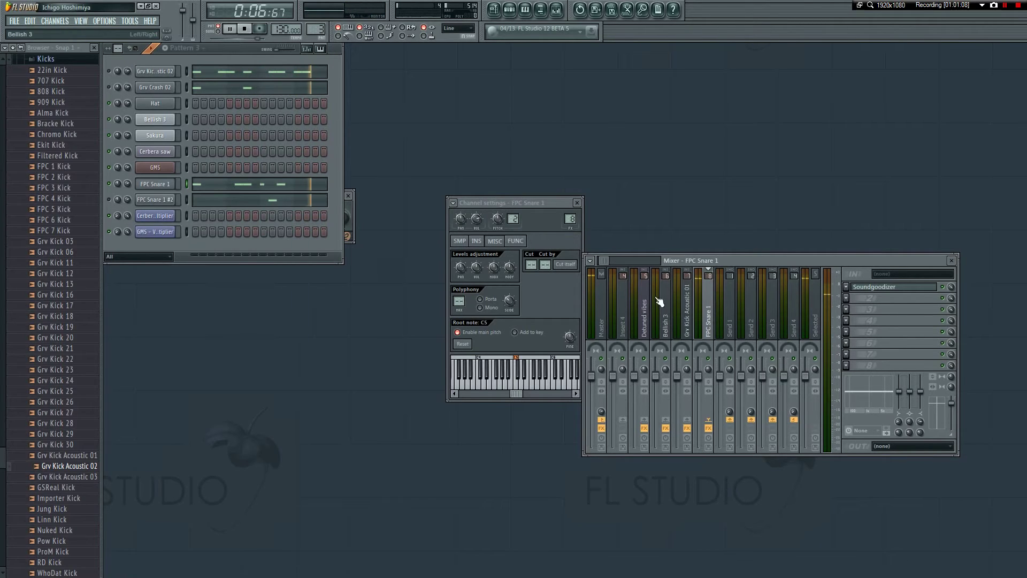
- Load Fruity Parametric EQ 2 in the FPC Snare 1 track's second effect slot, boosting the three lowest bands and band 6 at 4169 Hz
click(845, 297)
click(903, 391)
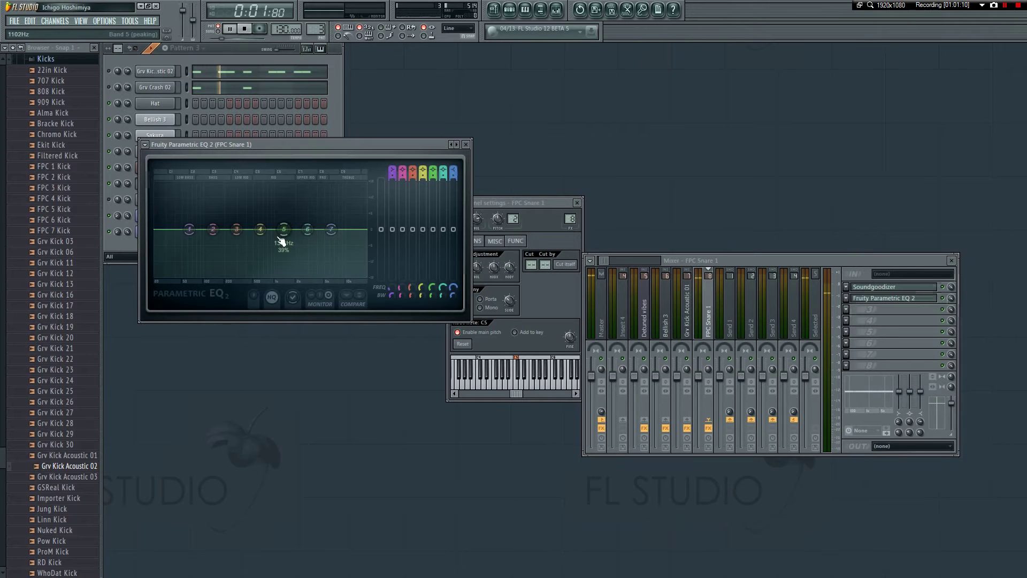
drag(212, 230, 238, 219)
drag(304, 246, 318, 208)
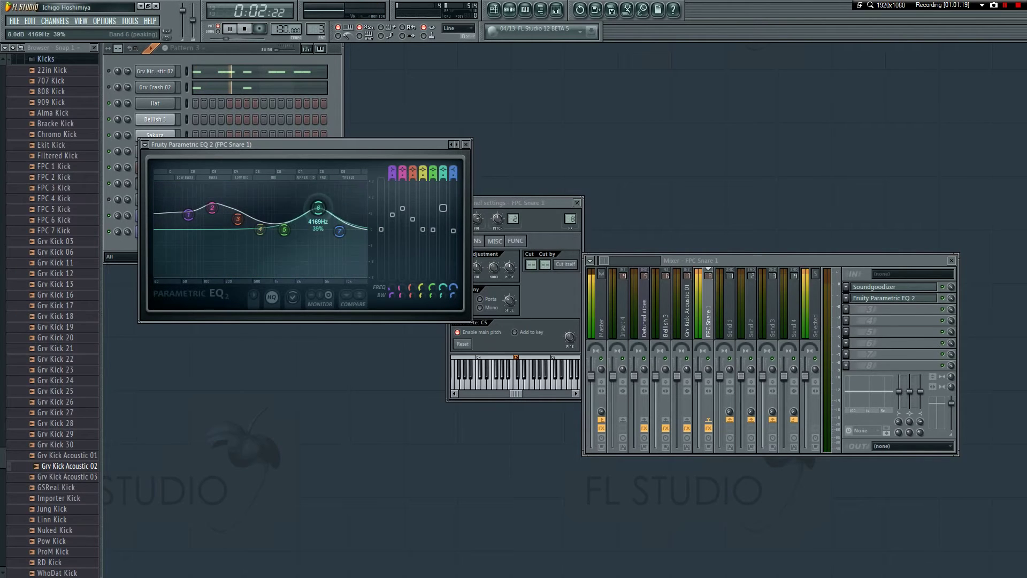
click(466, 144)
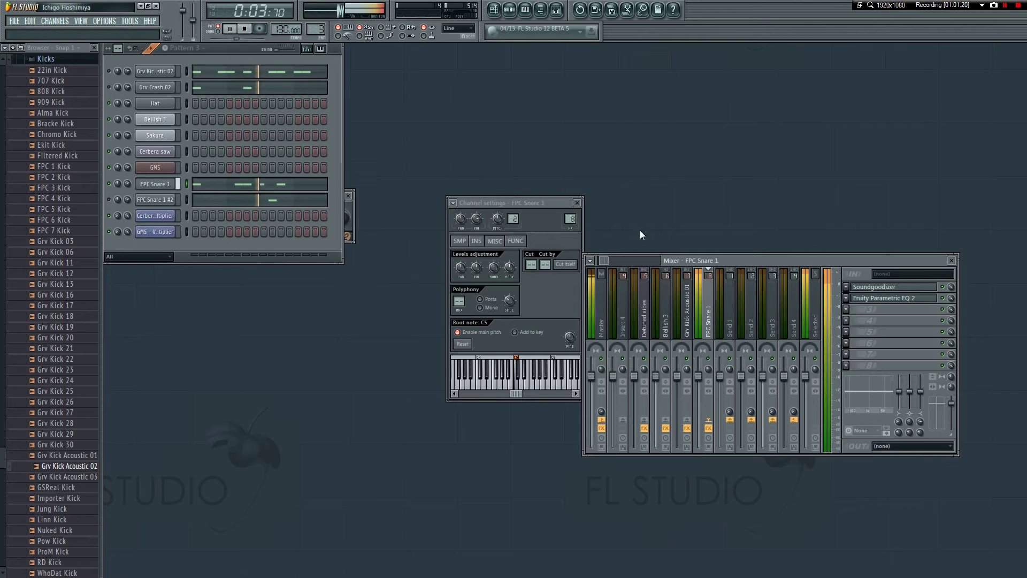
- Load Fruity Reeverb 2 in the FPC Snare 1 track's third effect slot and step back through its presets
click(850, 310)
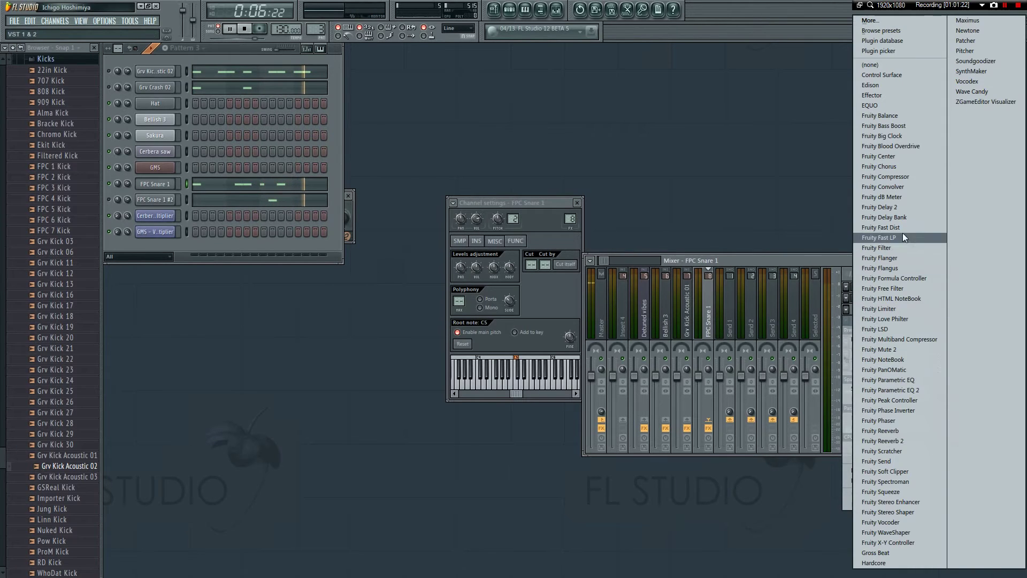
click(896, 439)
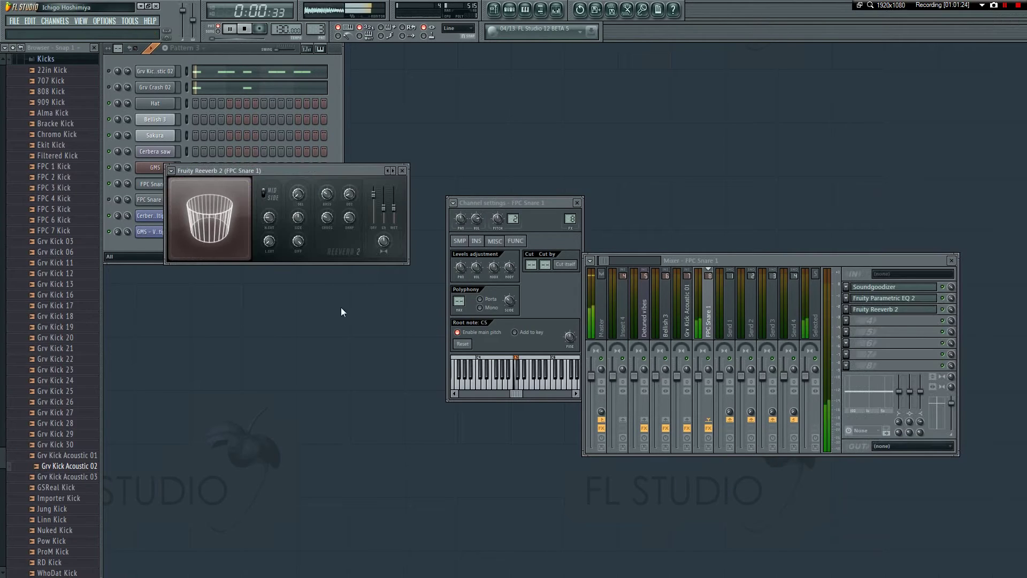
click(388, 171)
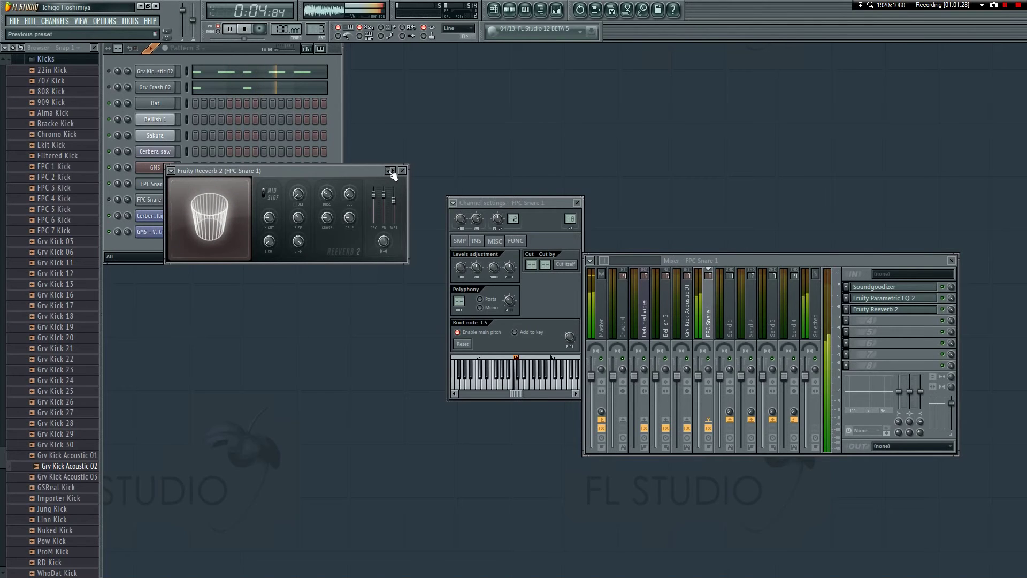
click(392, 172)
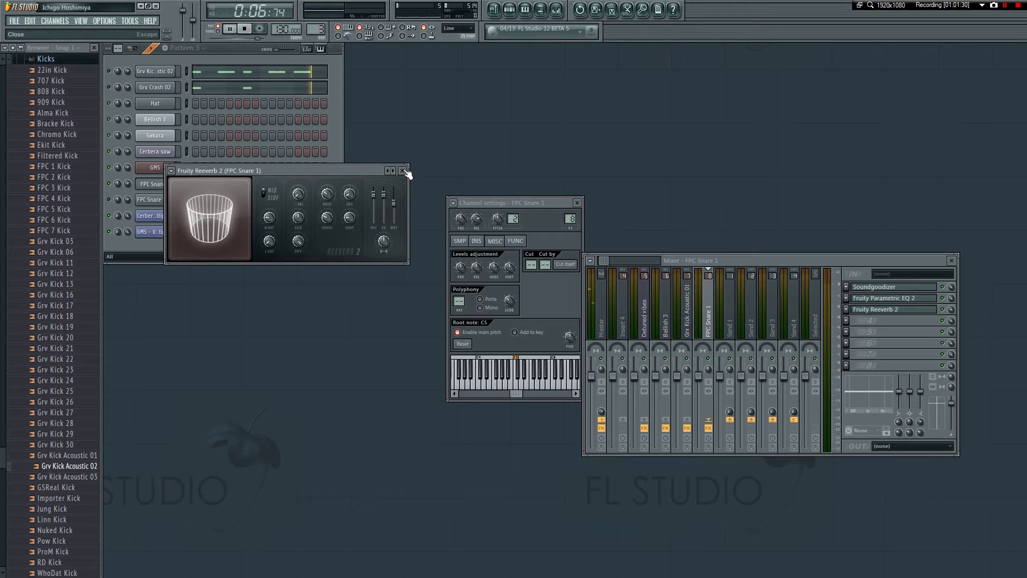
click(404, 172)
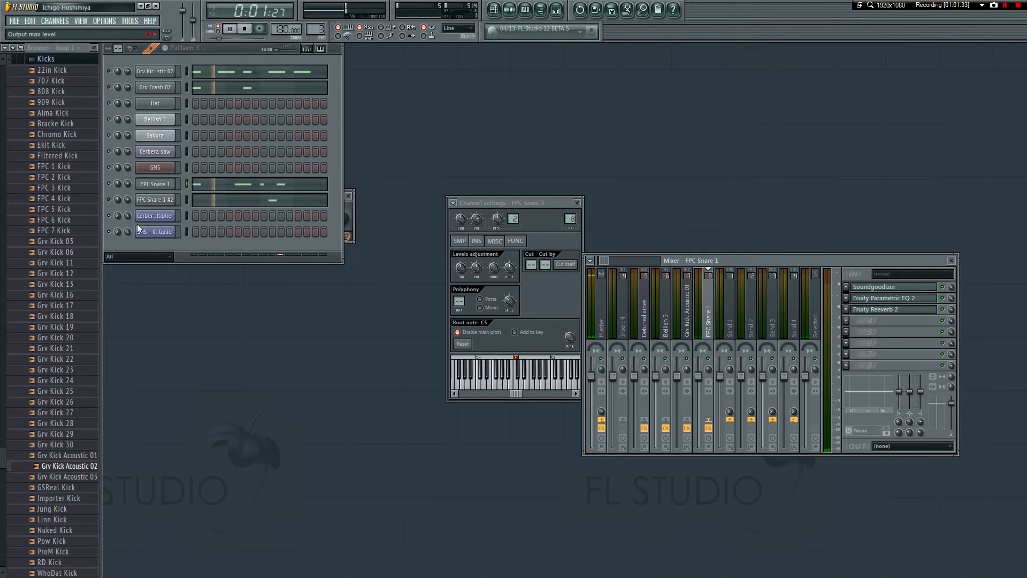
- Route the FPC Snare 1 #2 channel to its own free mixer track
click(159, 200)
click(450, 203)
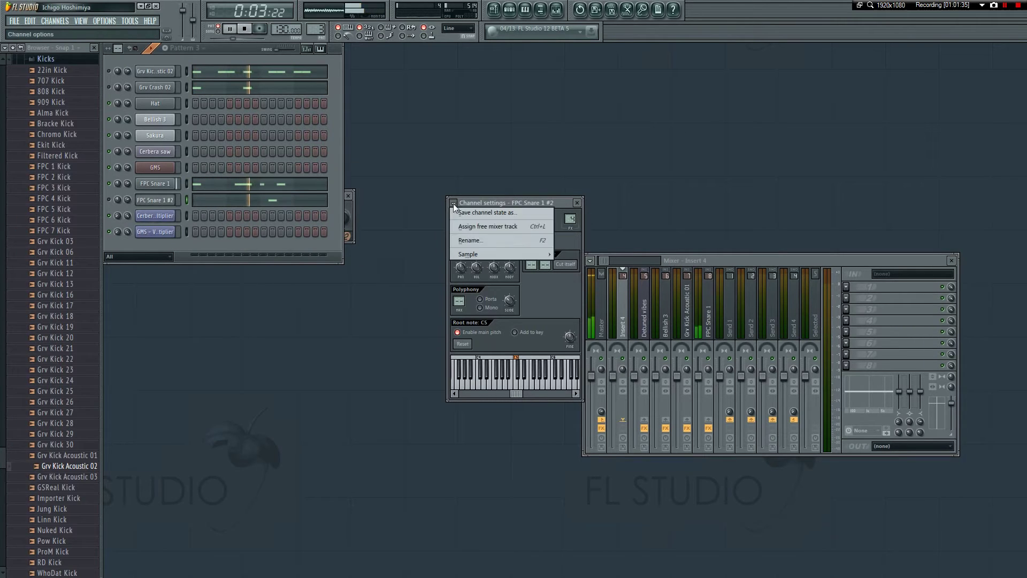
click(487, 226)
- Load Soundgoodizer in the FPC Snare 1 #2 track's first effect slot and set it to mode D while the pattern plays
click(845, 286)
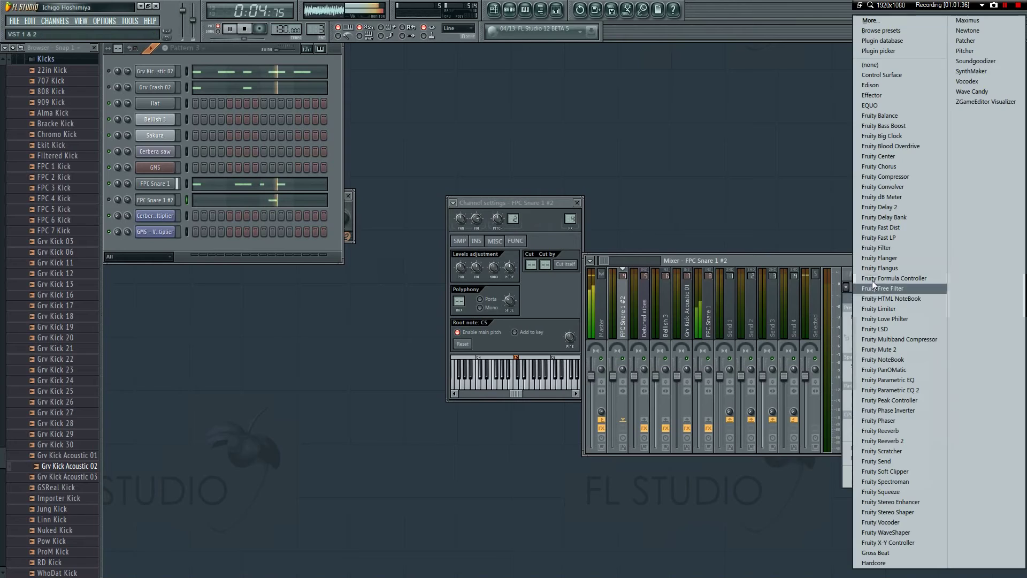
click(984, 66)
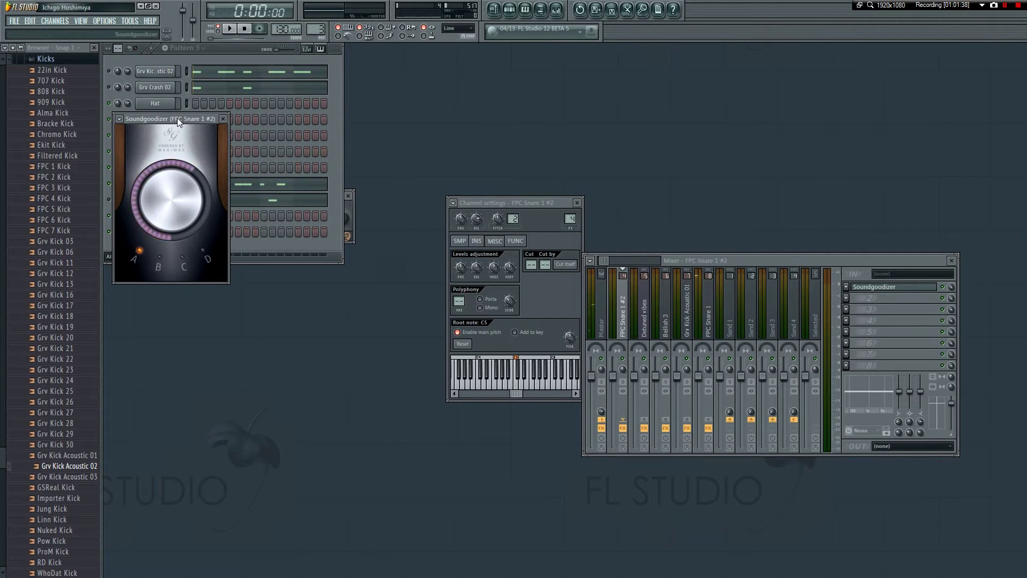
drag(178, 125, 273, 157)
click(114, 206)
key(space)
click(278, 291)
click(150, 182)
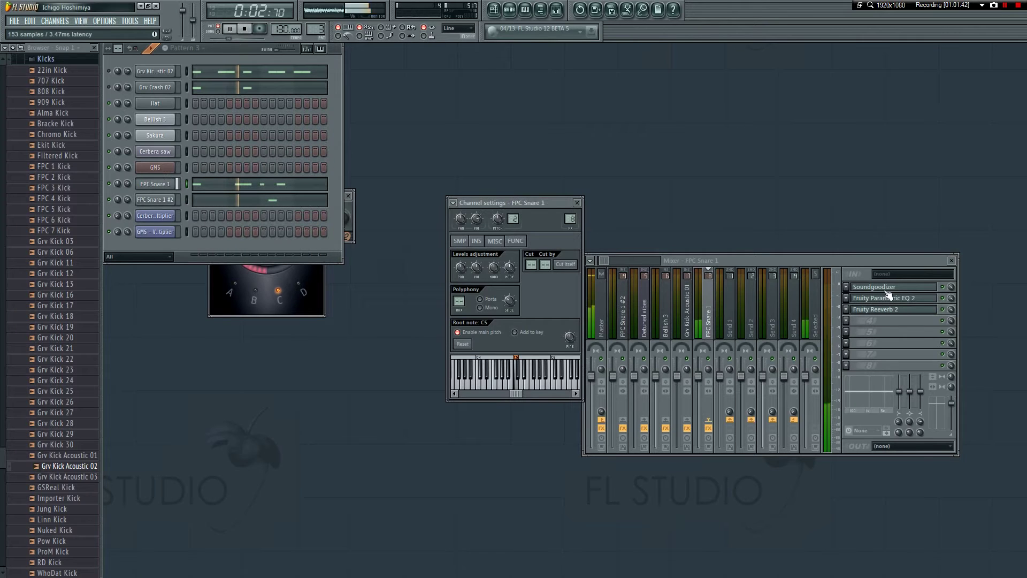
click(292, 176)
click(304, 278)
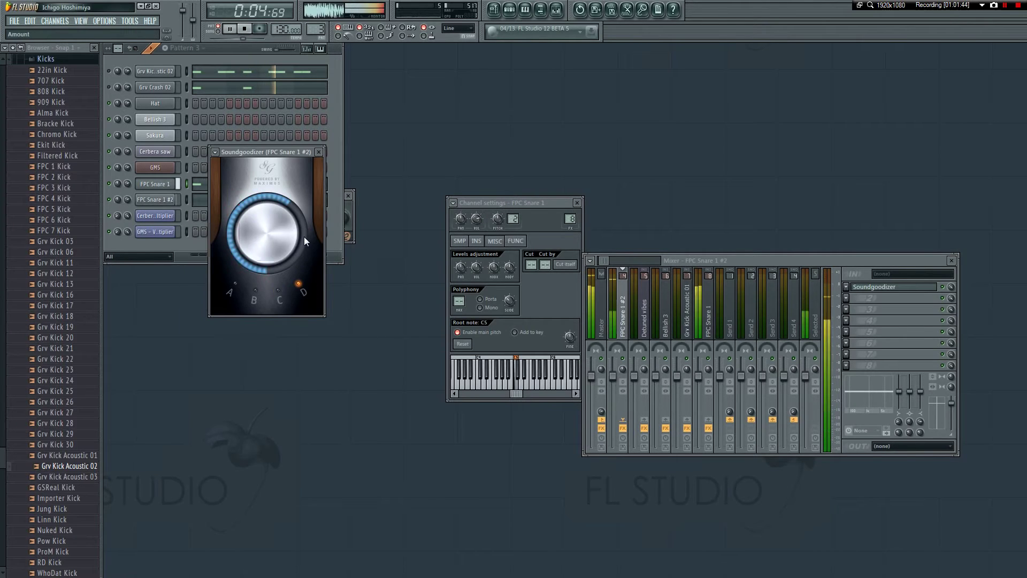
click(321, 151)
- Load Fruity Parametric EQ 2 in the FPC Snare 1 #2 track's second effect slot and boost bands 2 and 6
click(852, 303)
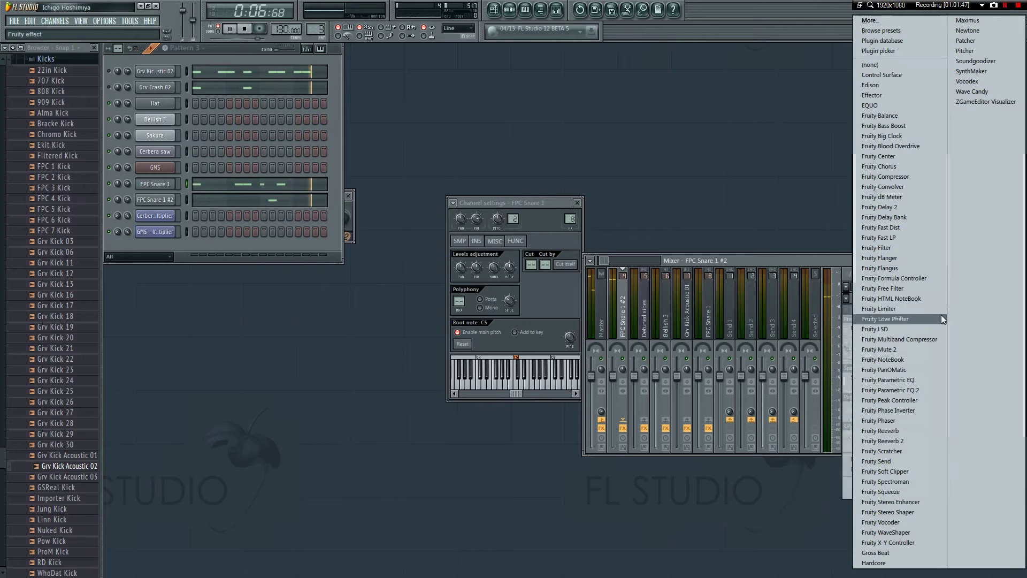
click(599, 117)
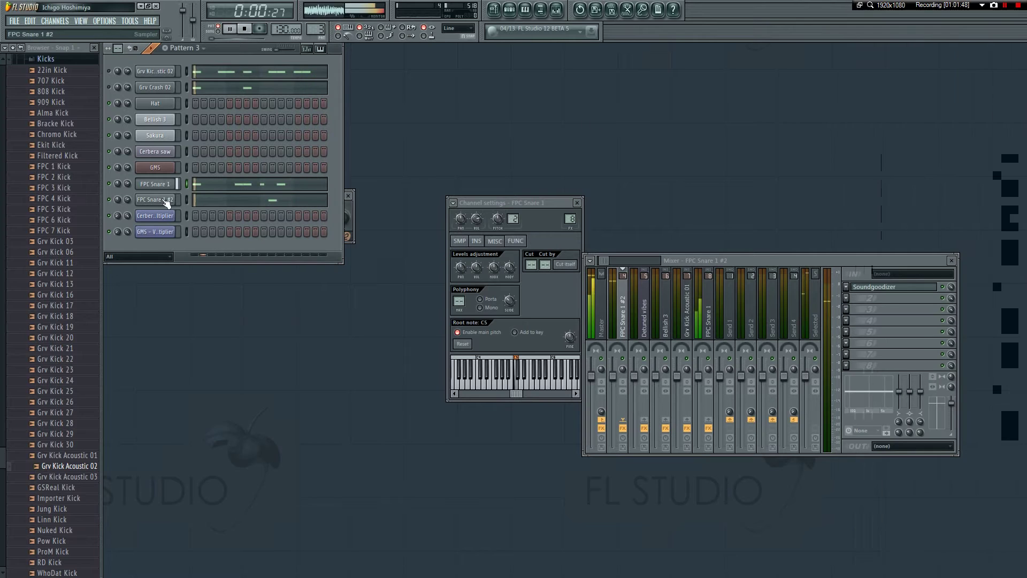
click(845, 298)
click(918, 385)
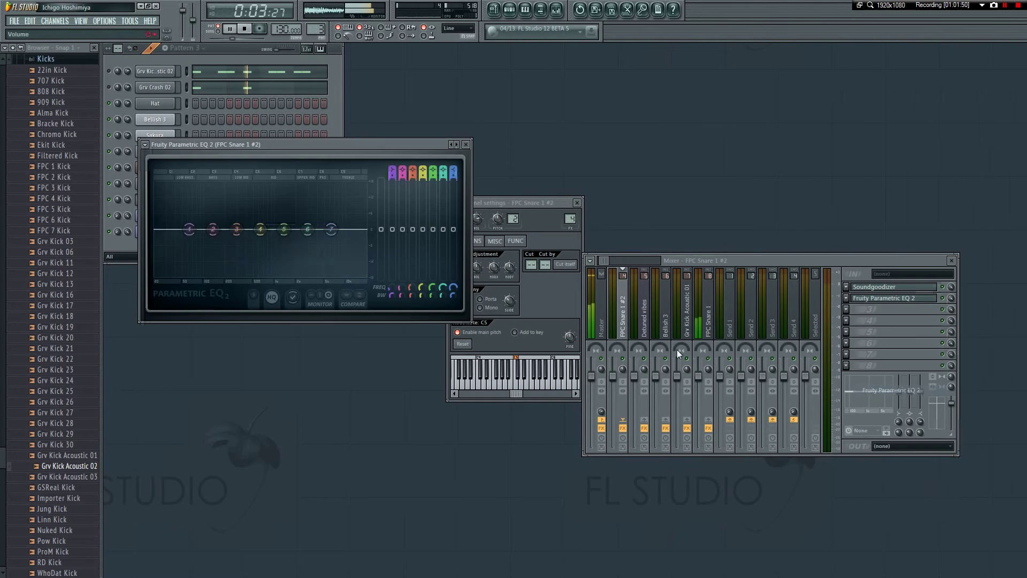
drag(213, 229, 219, 205)
drag(307, 229, 322, 208)
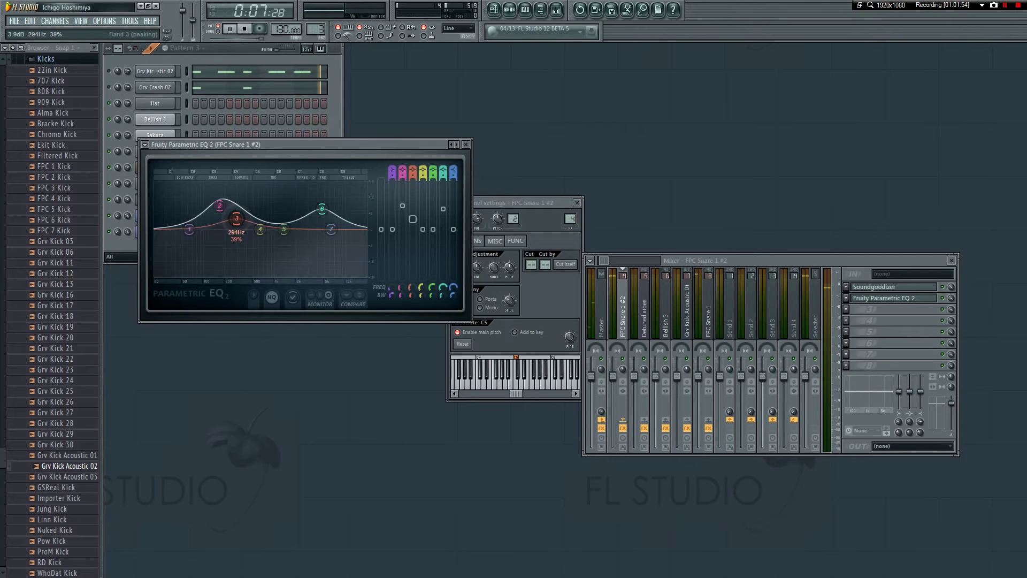
- Arrange the equalizers of FPC Snare 1 and FPC Snare 1 #2 side by side to compare their curves
drag(276, 144, 466, 246)
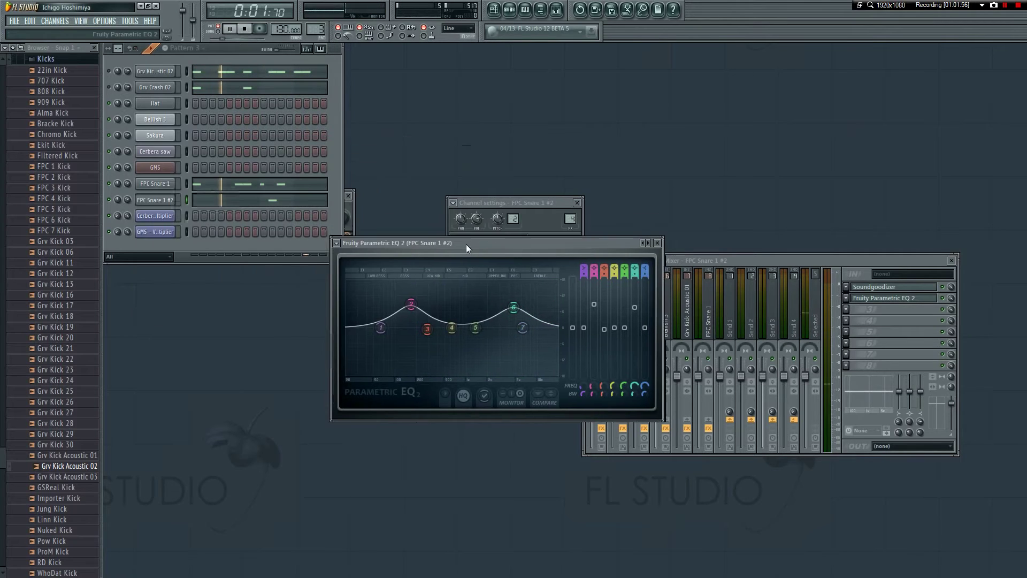
click(155, 183)
click(882, 298)
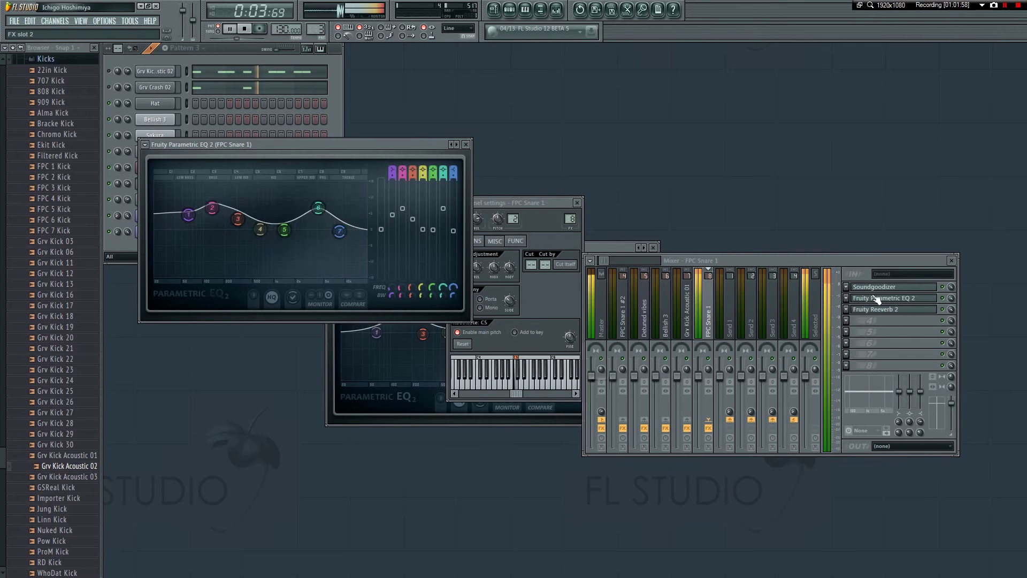
drag(381, 155, 318, 160)
drag(435, 248, 500, 211)
drag(312, 159, 363, 189)
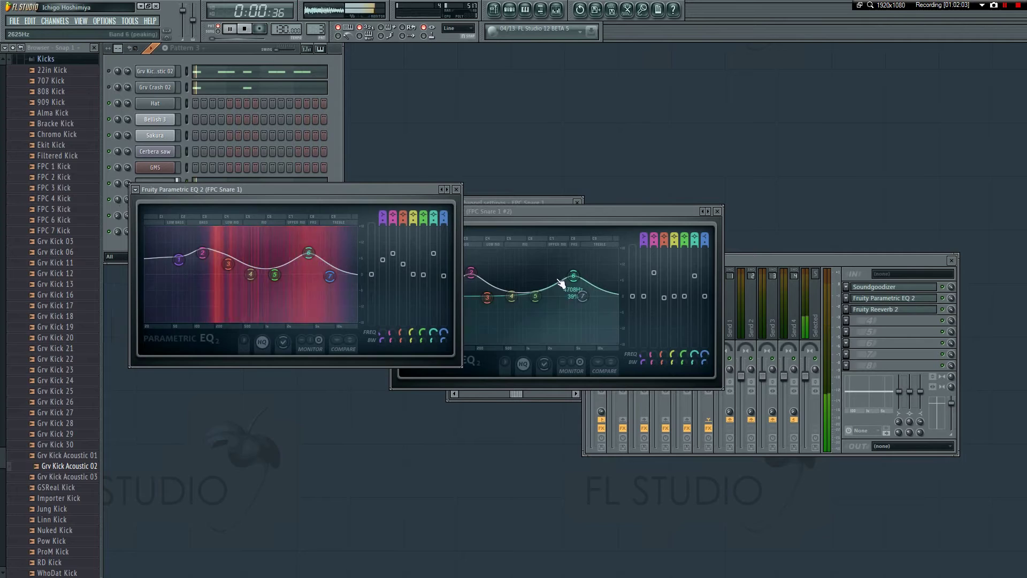
- Raise bands 1 and 3 slightly and shift band 6 a little lower in frequency in the FPC Snare 1 #2 equalizer
click(535, 298)
drag(445, 298, 489, 284)
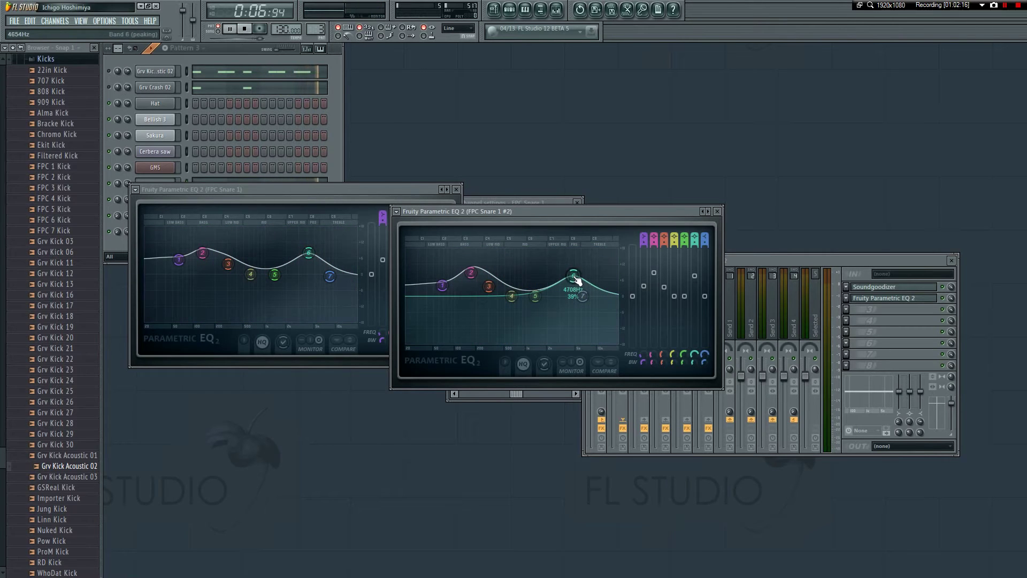
drag(575, 275, 570, 274)
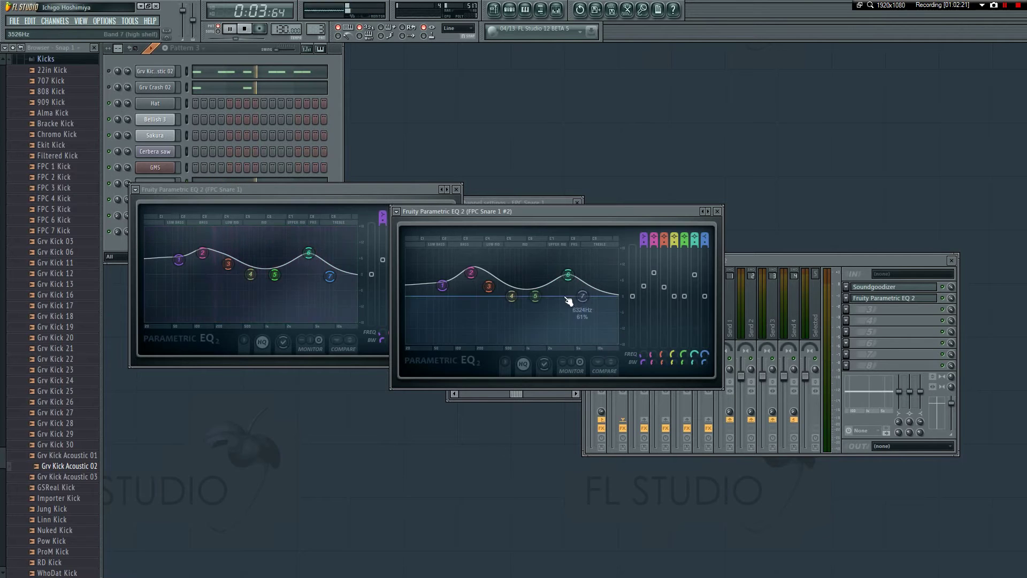
click(717, 211)
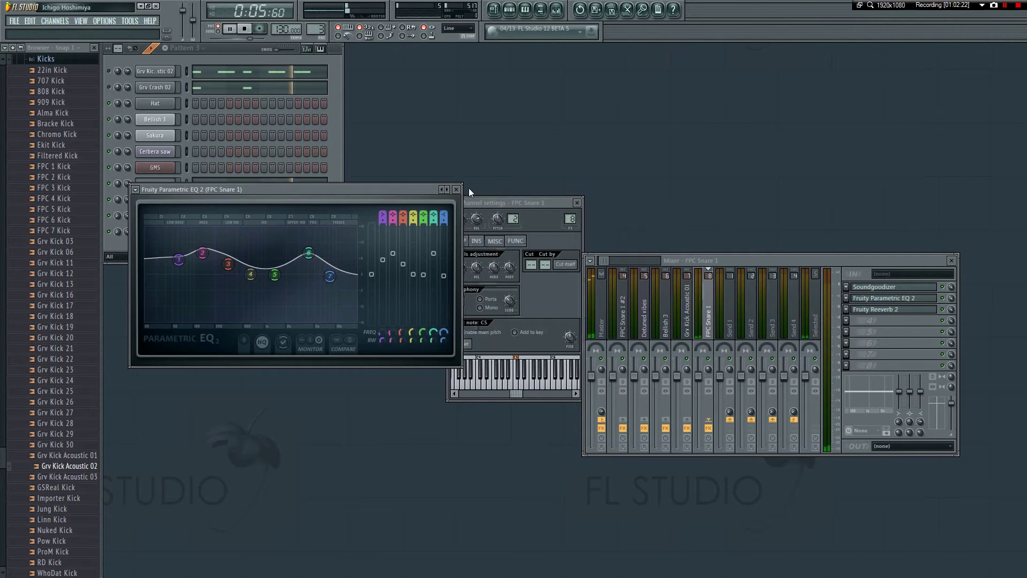
- Switch the FPC Snare 1 equalizer to the Robot Voice preset and place the FPC Snare 1 #2 equalizer beside it
click(442, 190)
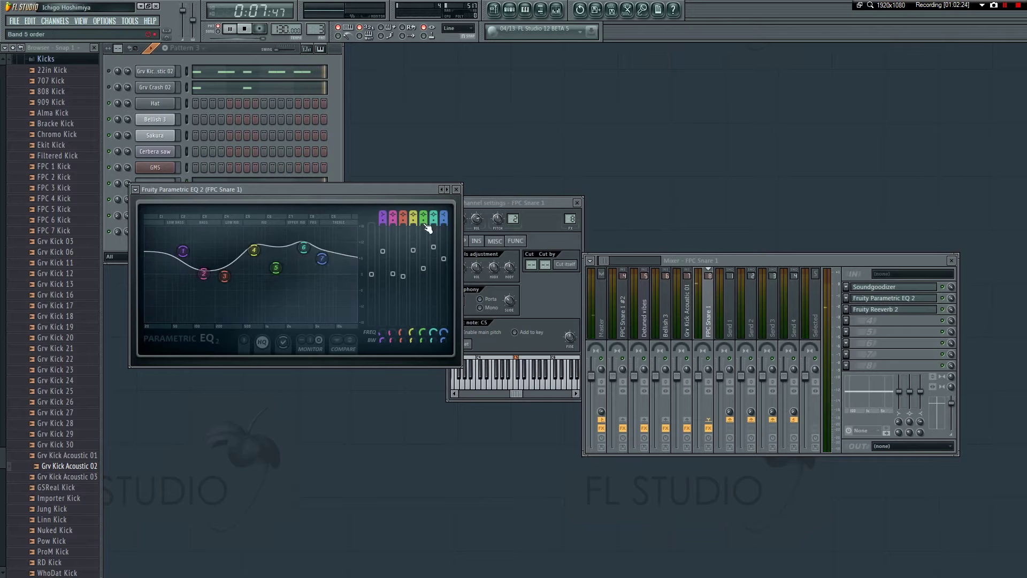
drag(363, 229, 437, 258)
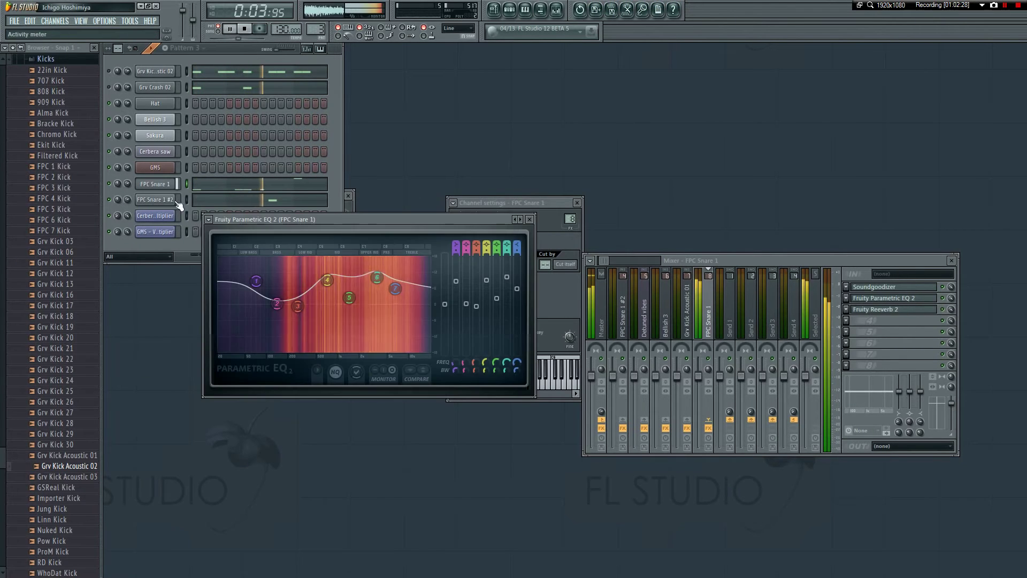
click(178, 200)
click(888, 298)
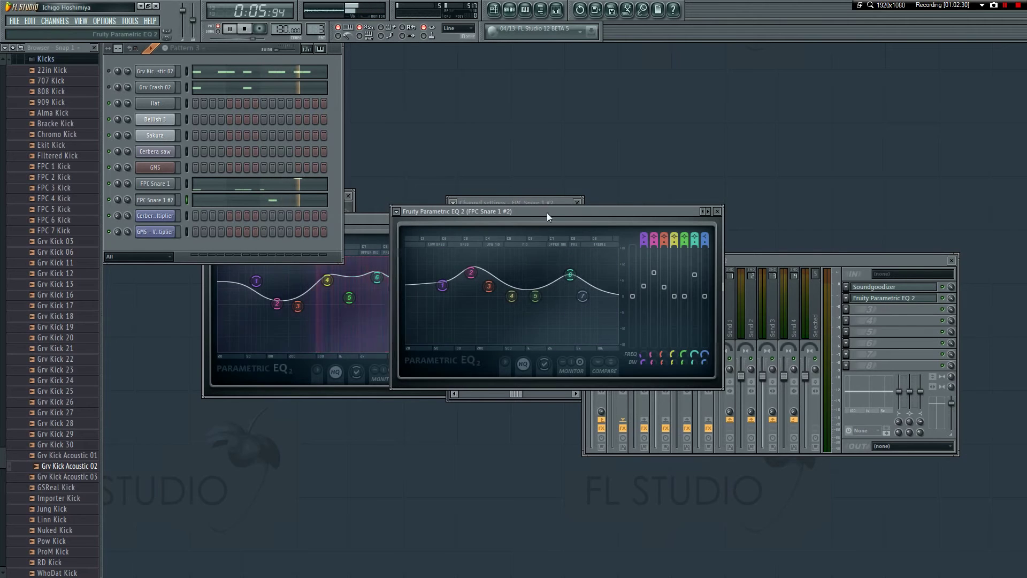
drag(547, 213, 696, 264)
click(401, 221)
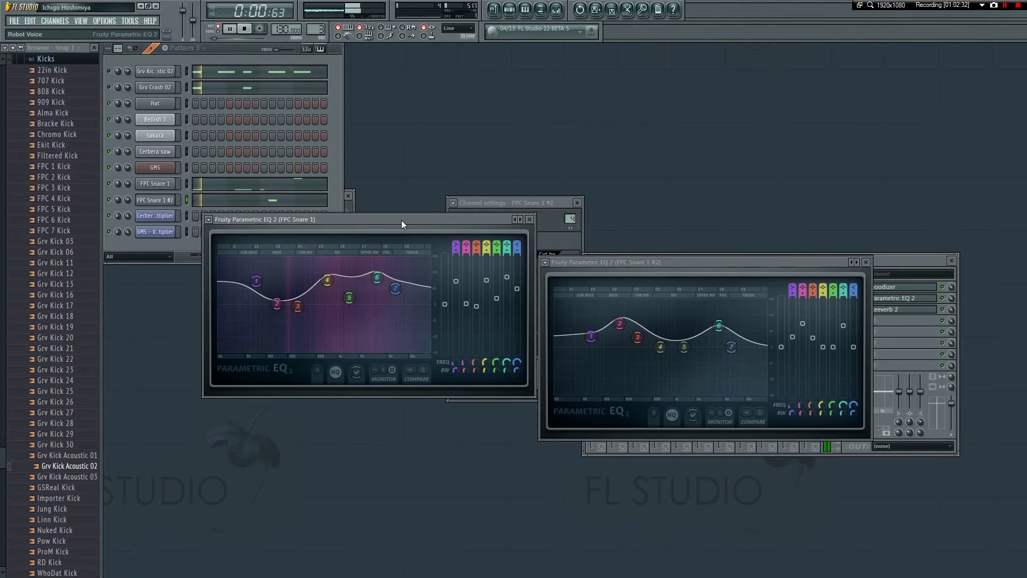
- Remove the stray high note near the end of FPC Snare 1's piano roll and play the pattern again
click(302, 191)
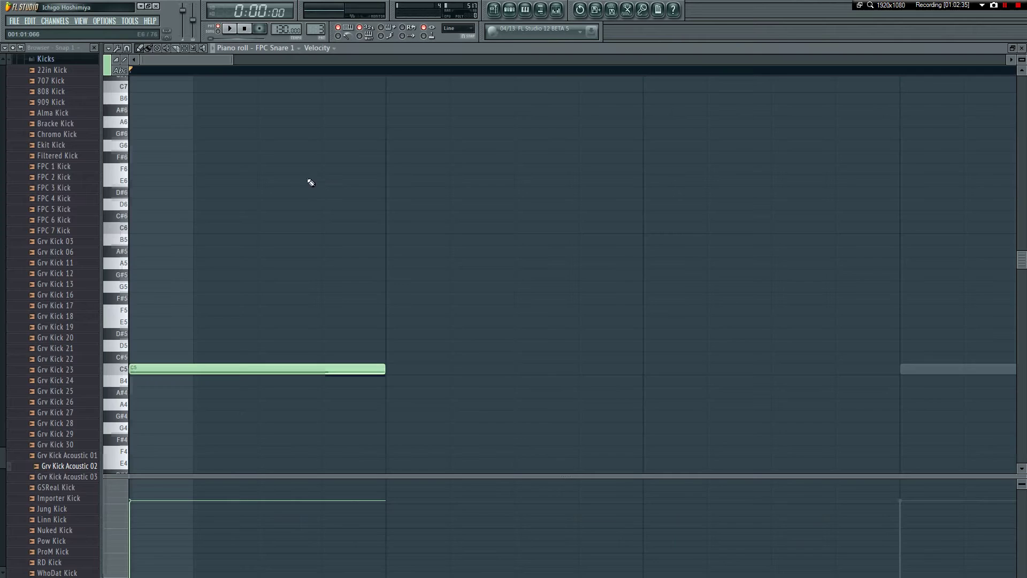
drag(243, 64, 575, 72)
key(F7)
key(space)
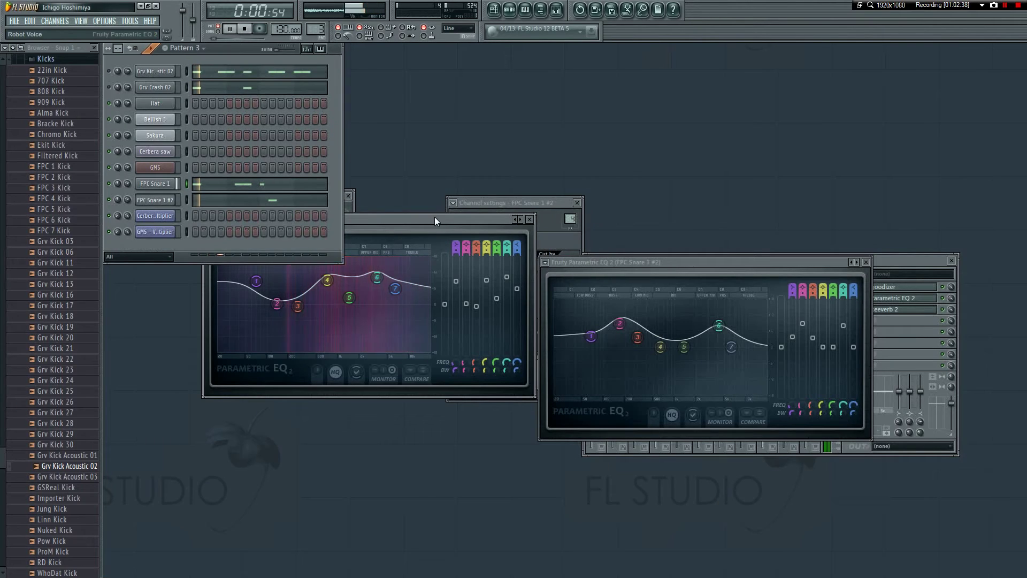
- Reshape the FPC Snare 1 equalizer bands to match the FPC Snare 1 #2 curve, with peaks at bands 2 and 6, and close both equalizers
drag(256, 286, 328, 304)
drag(395, 289, 372, 284)
drag(298, 306, 281, 279)
click(272, 285)
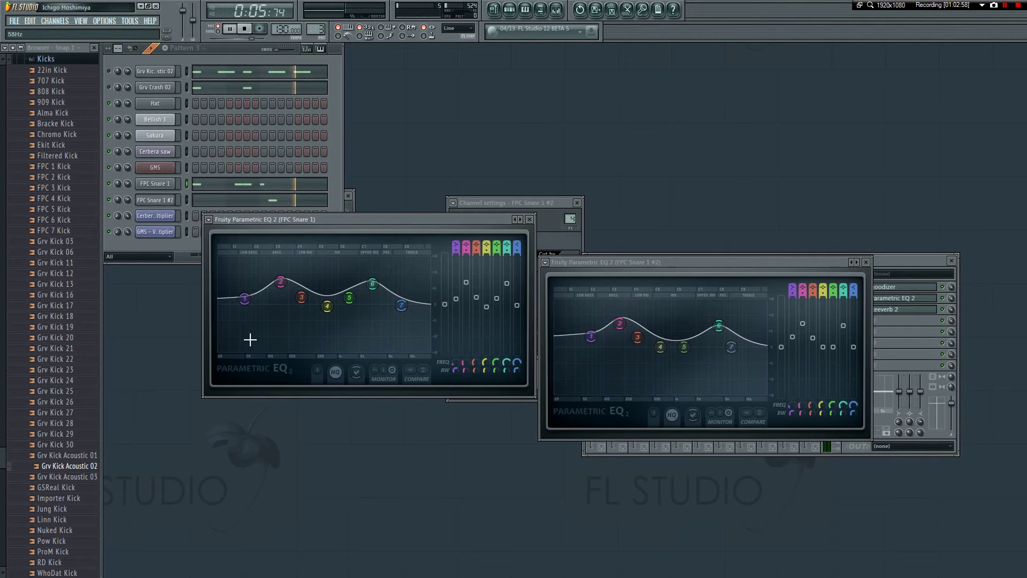
drag(244, 299, 248, 295)
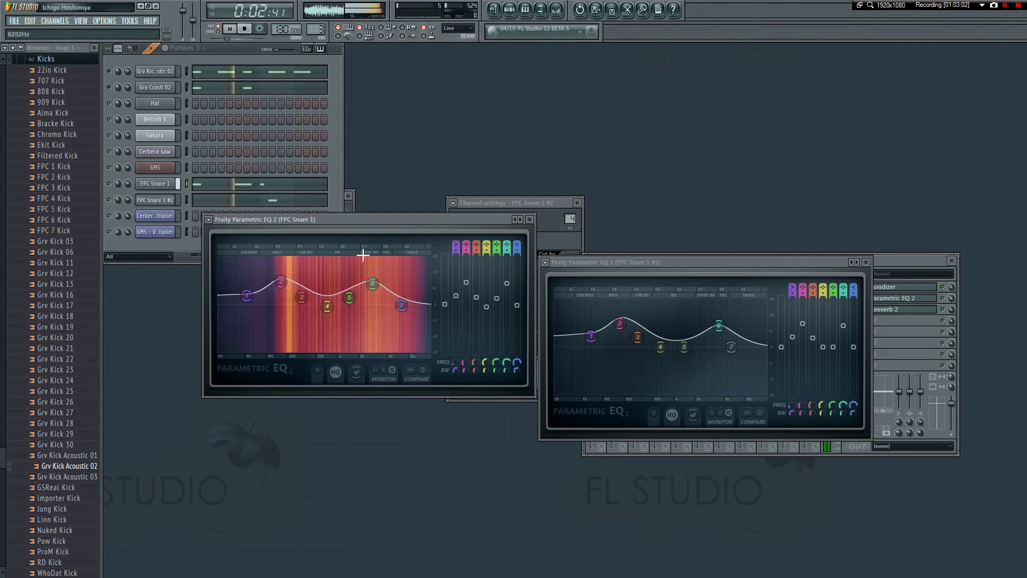
click(529, 219)
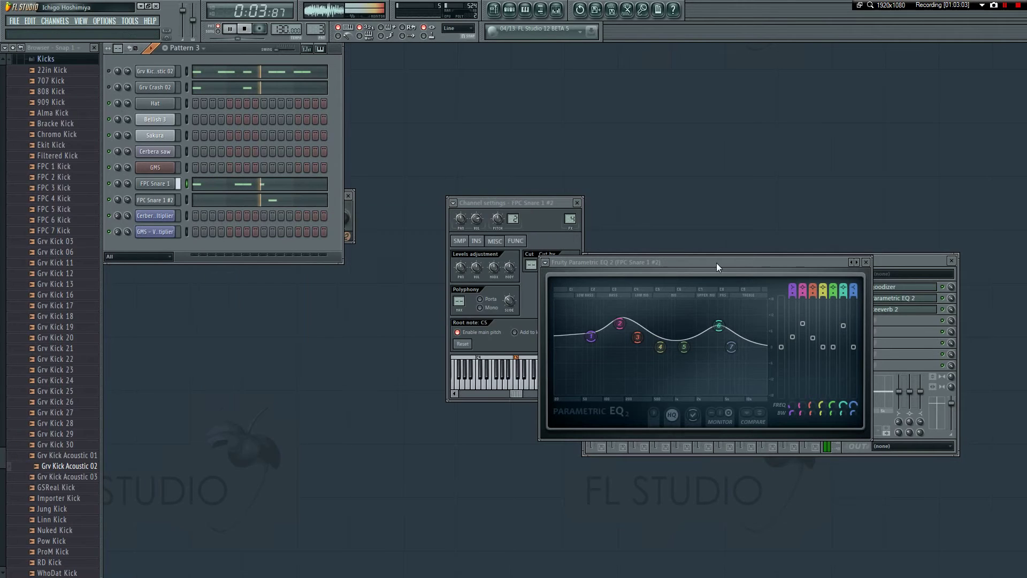
click(865, 262)
- Unmute the acoustic kick and crash channels, play the full drum pattern, and open the playlist
key(space)
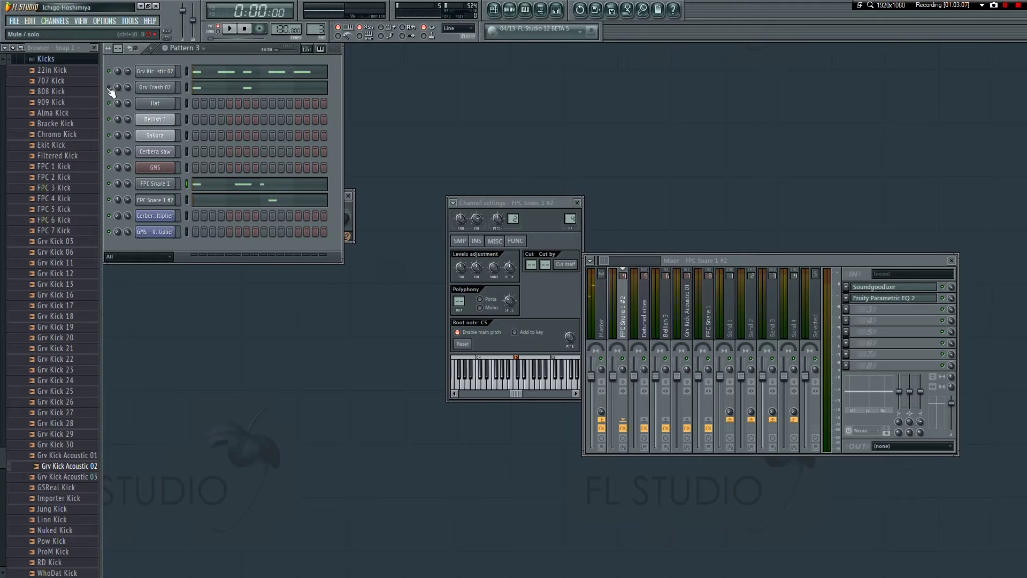
key(space)
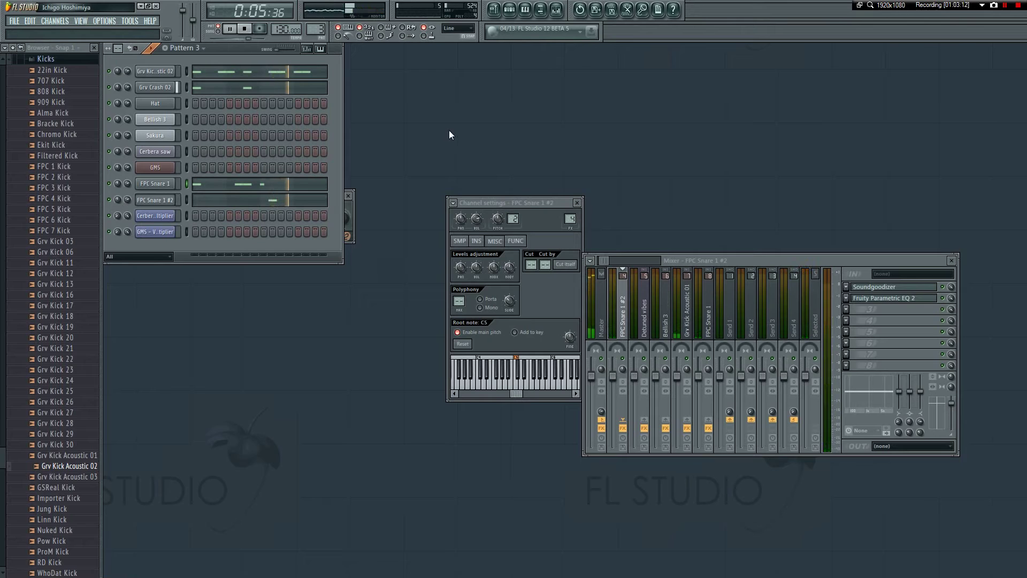
key(space)
click(493, 9)
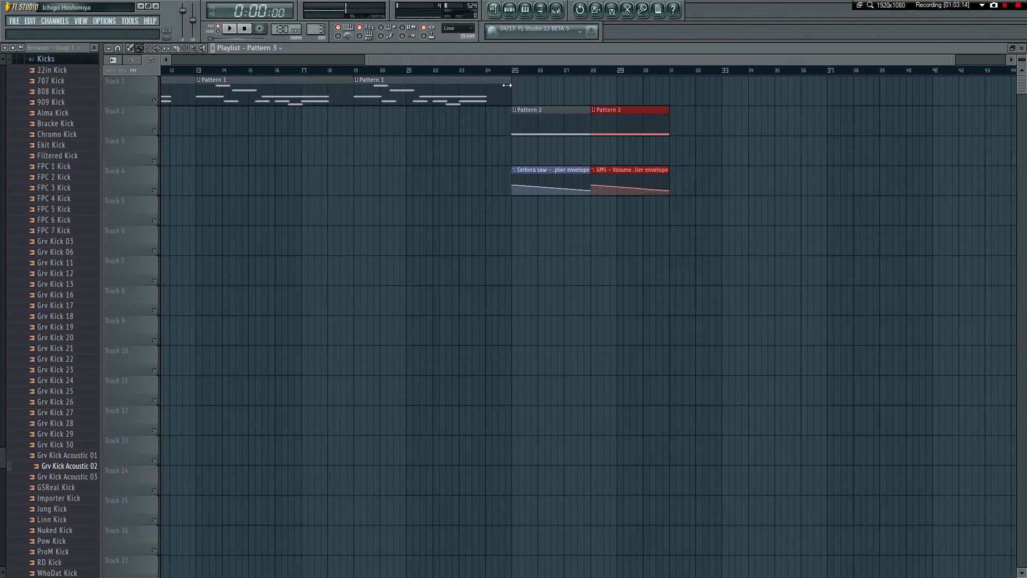
- Place Pattern 3 clips on Track 5 at bars 25 and 29, and play the arrangement from bar 25
click(519, 224)
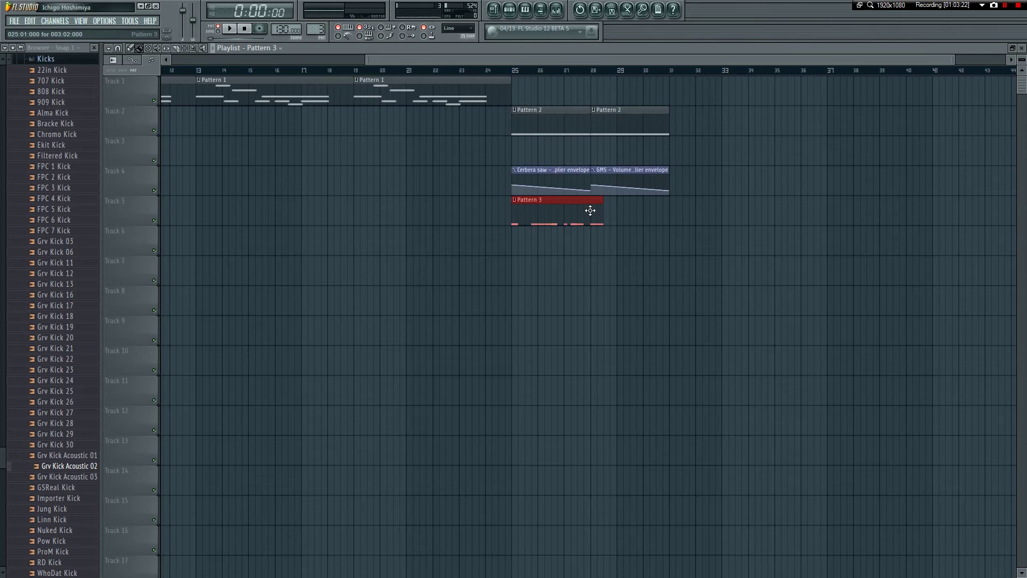
click(506, 71)
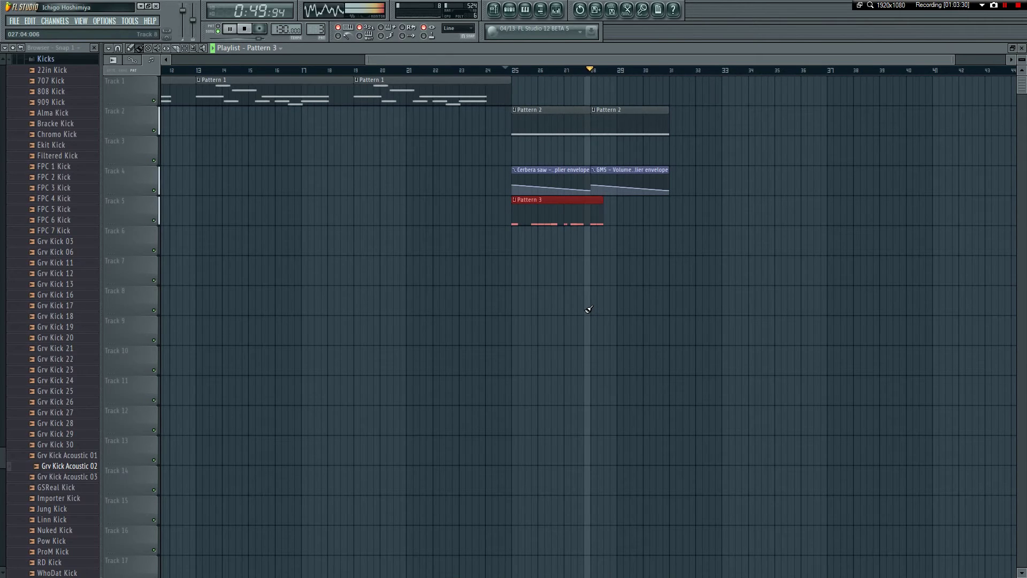
click(621, 218)
key(space)
- Add two more Pattern 2 clips back to back on Track 2, extending the row to bar 37
click(626, 123)
click(675, 123)
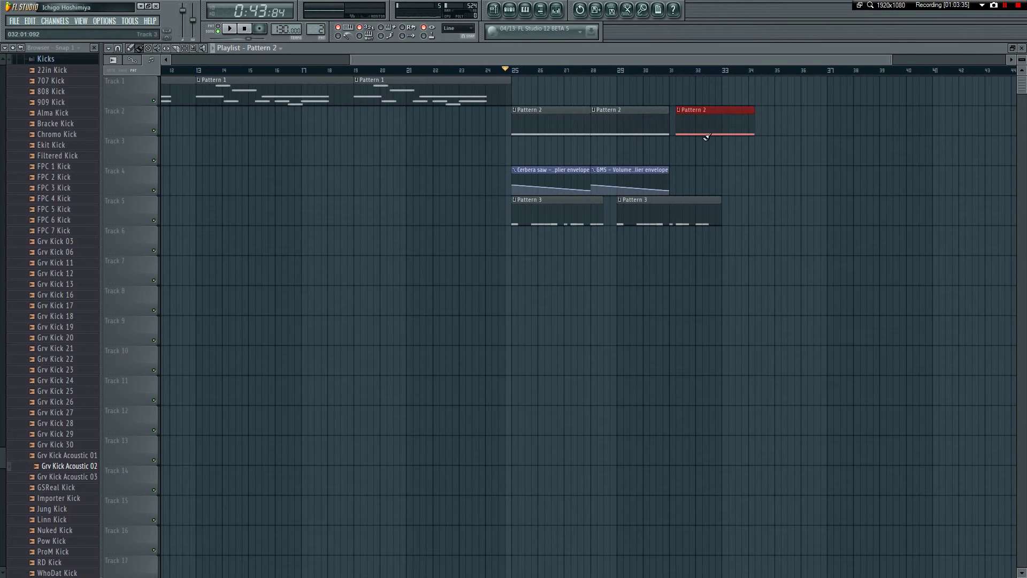
click(755, 125)
- Add a third Pattern 3 clip on Track 5 just after bar 33 while the arrangement plays
click(688, 215)
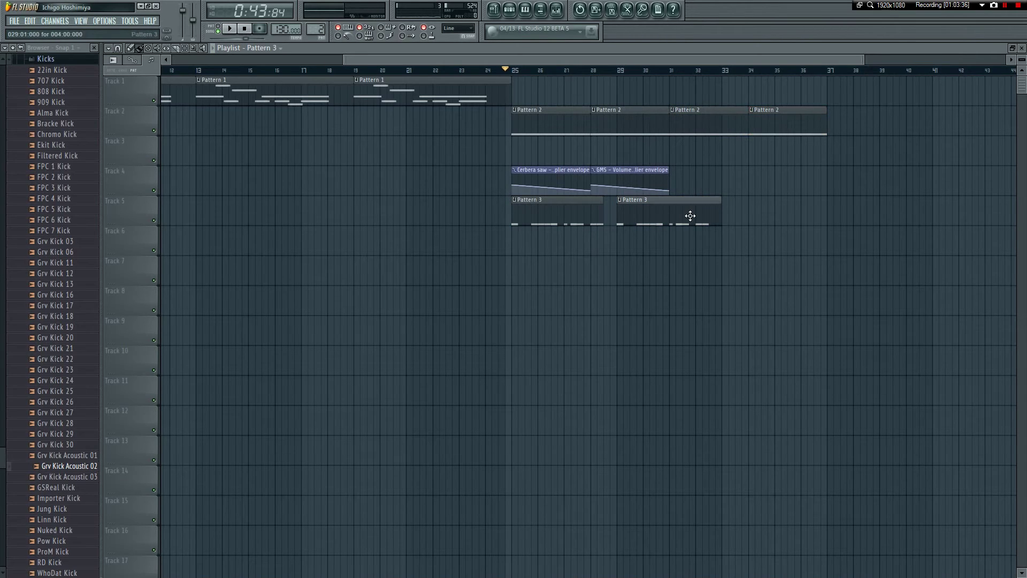
key(space)
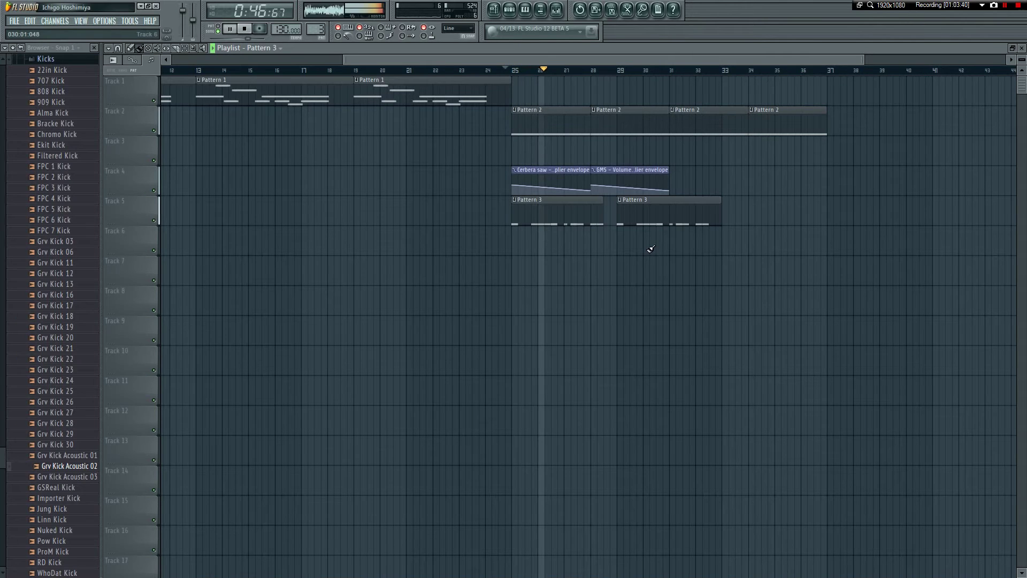
click(725, 211)
drag(775, 214, 789, 213)
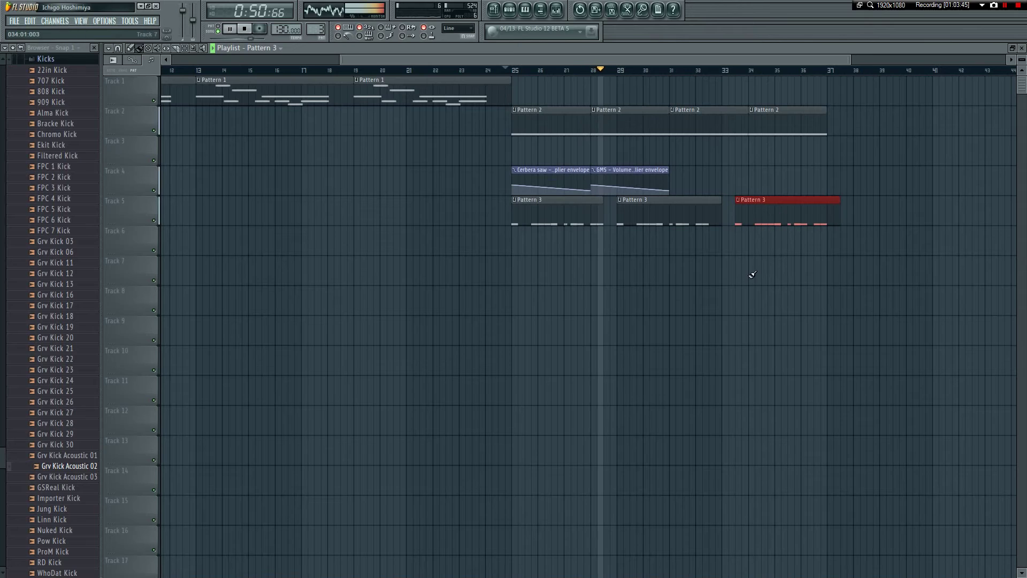
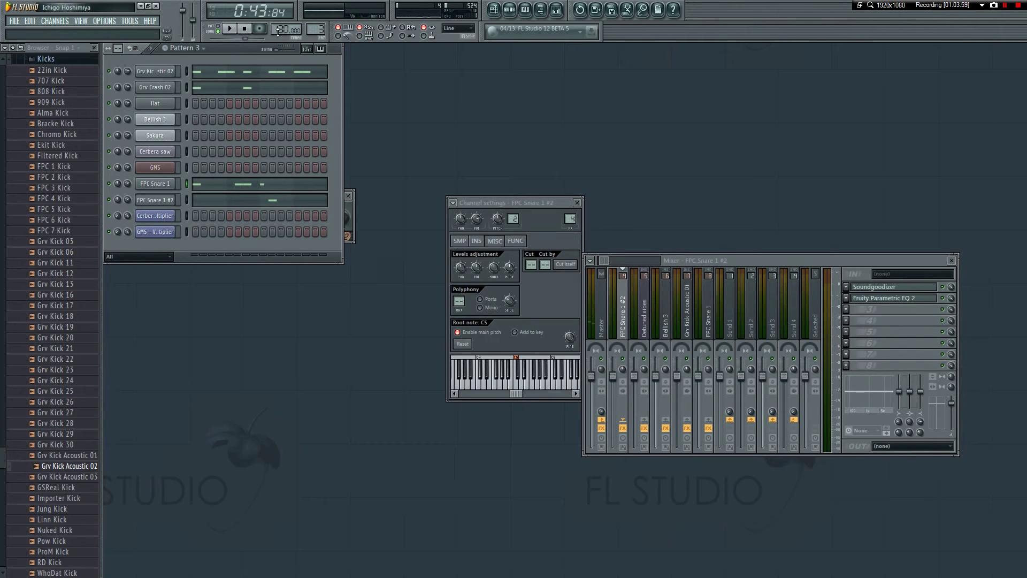
- Switch to Pattern 2 and insert a 3x Osc channel above FPC Snare 1
scroll(321, 32, down, 1)
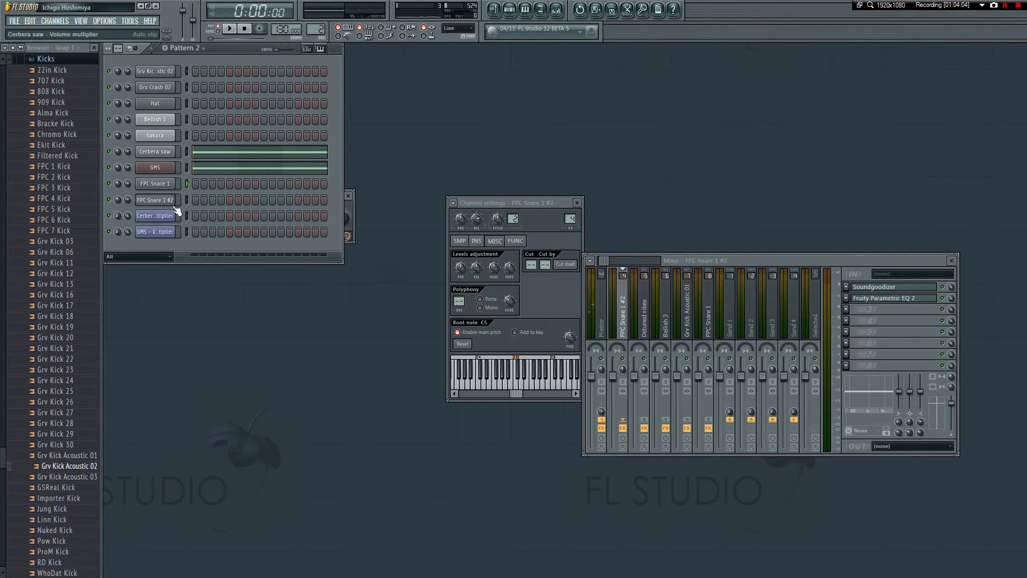
right_click(164, 189)
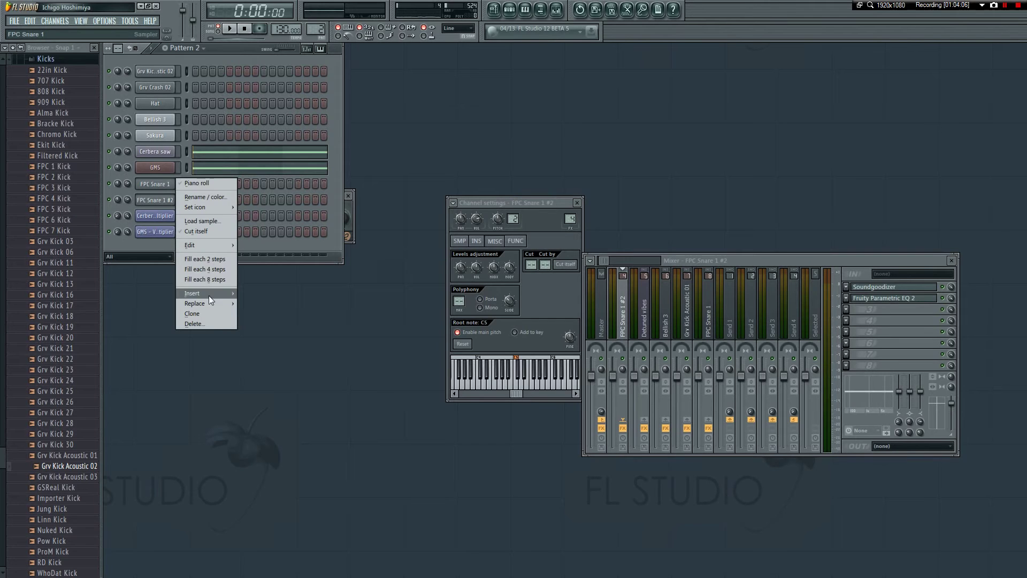
mouse_move(208, 292)
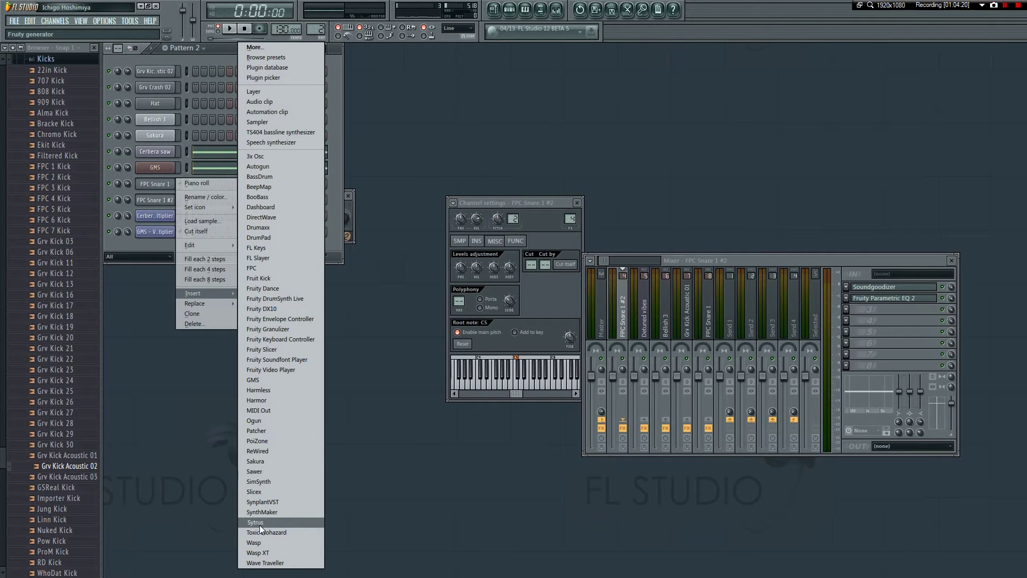
click(281, 155)
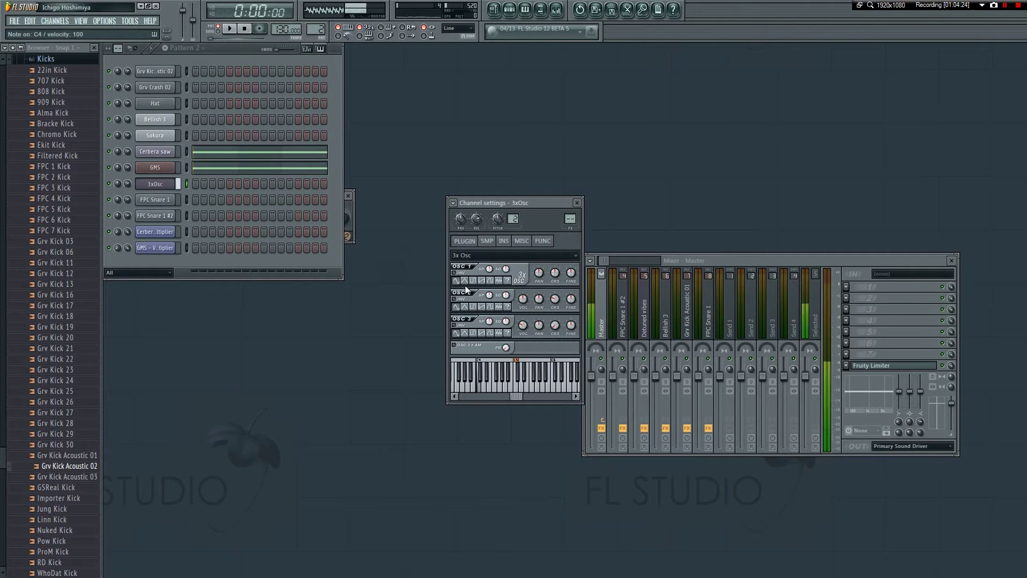
- Audition notes on the 3xOsc while adjusting oscillator 3 and the volume of oscillator 2, and close its settings
key(q)
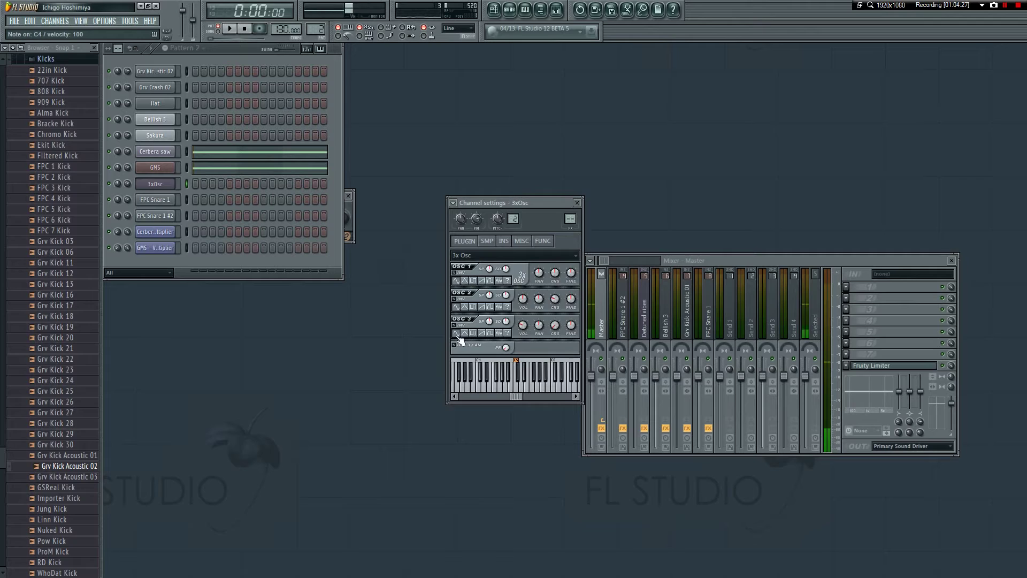
click(455, 325)
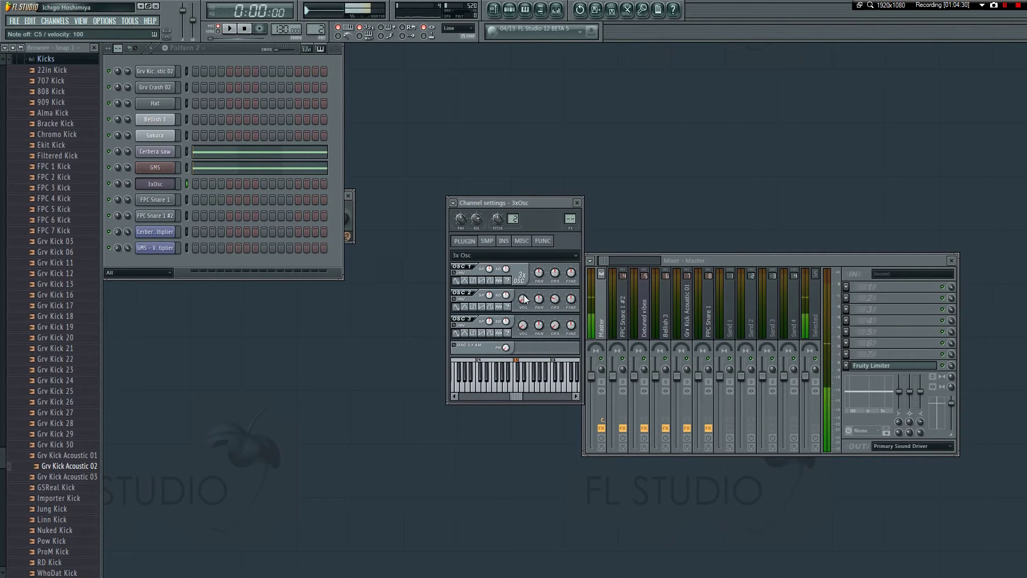
drag(522, 301, 523, 319)
key(z)
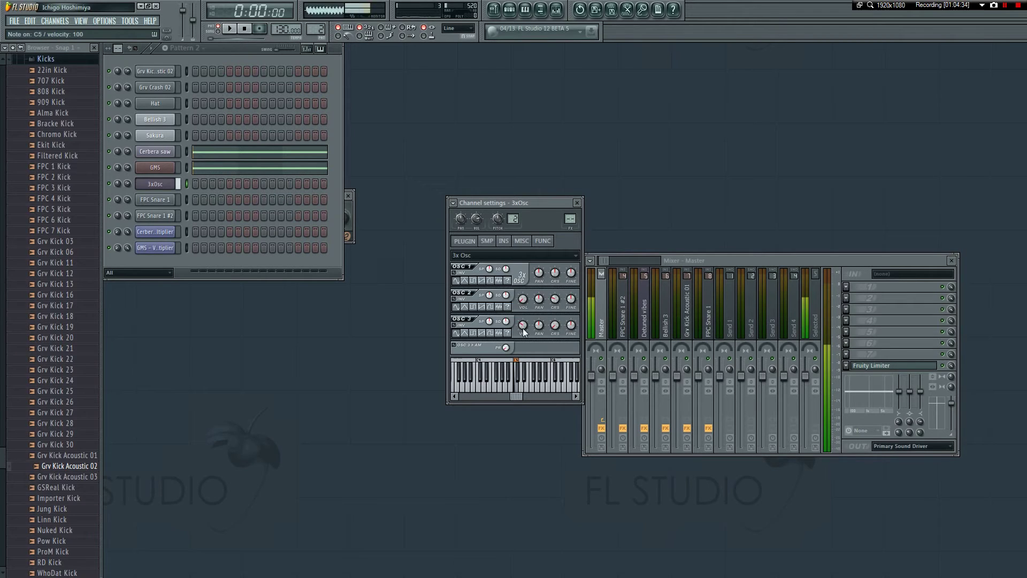
key(z)
click(577, 203)
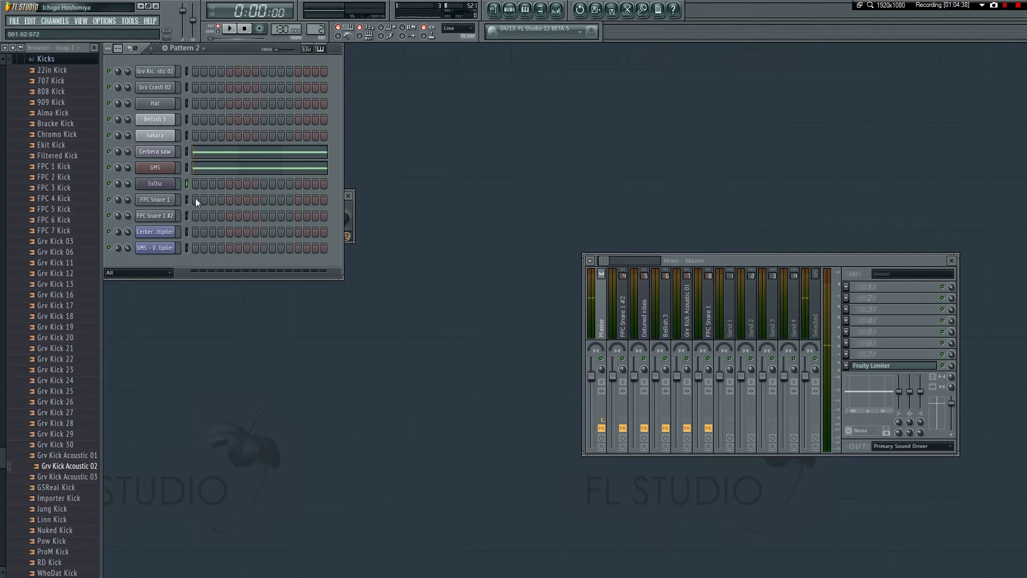
- Draw a C5 note at the start of 3xOsc's piano roll and stretch it into a long sustained note
right_click(176, 182)
click(204, 185)
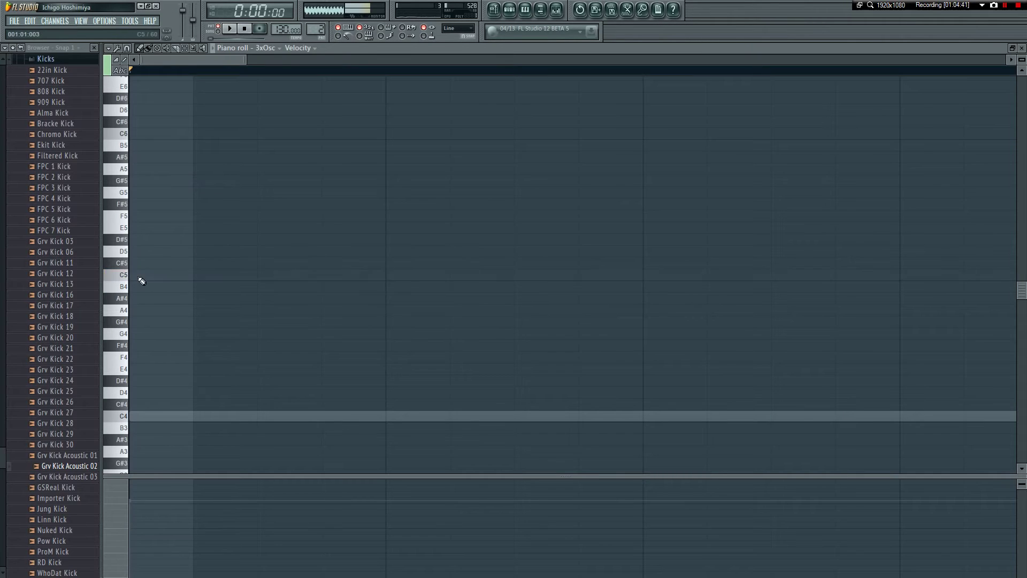
click(140, 279)
drag(245, 64, 612, 65)
drag(186, 276, 819, 305)
- Check the sustained note in Cerbera saw's piano roll and return to the channel rack
key(F7)
click(218, 156)
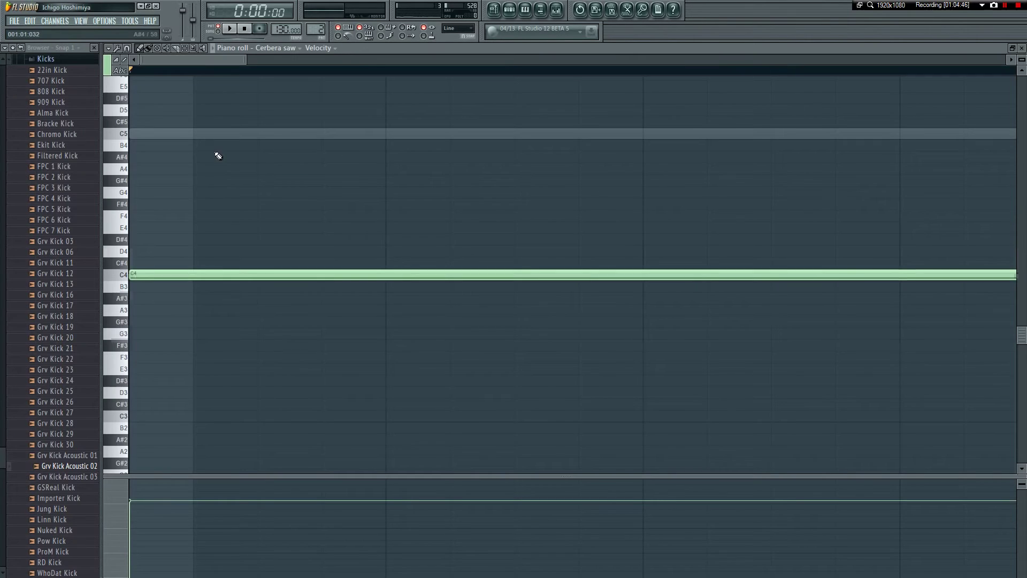
key(F7)
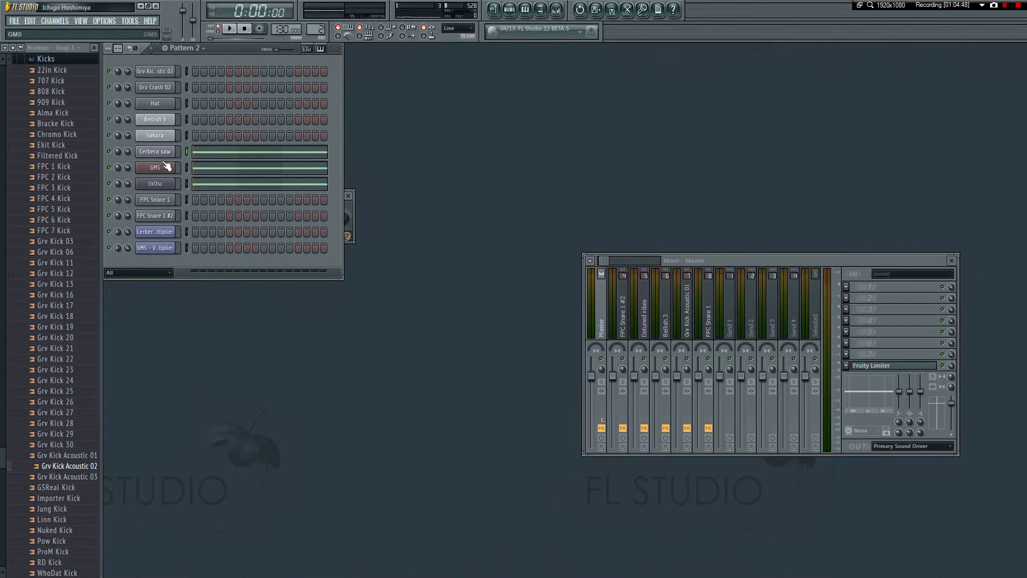
- Look through 3xOsc's sample, miscellaneous and oscillator settings while listening to Pattern 2
click(156, 183)
click(487, 242)
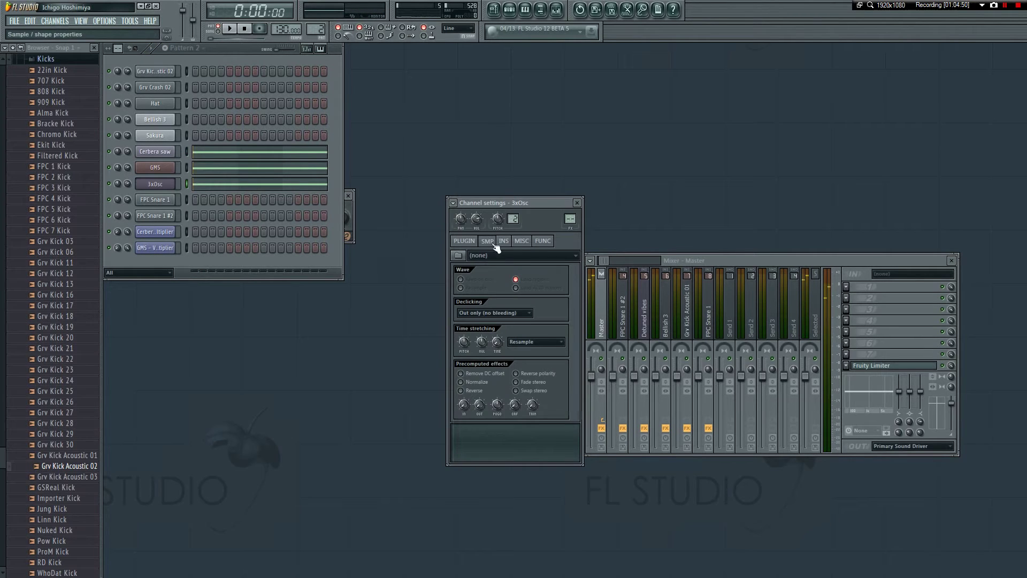
click(521, 241)
key(space)
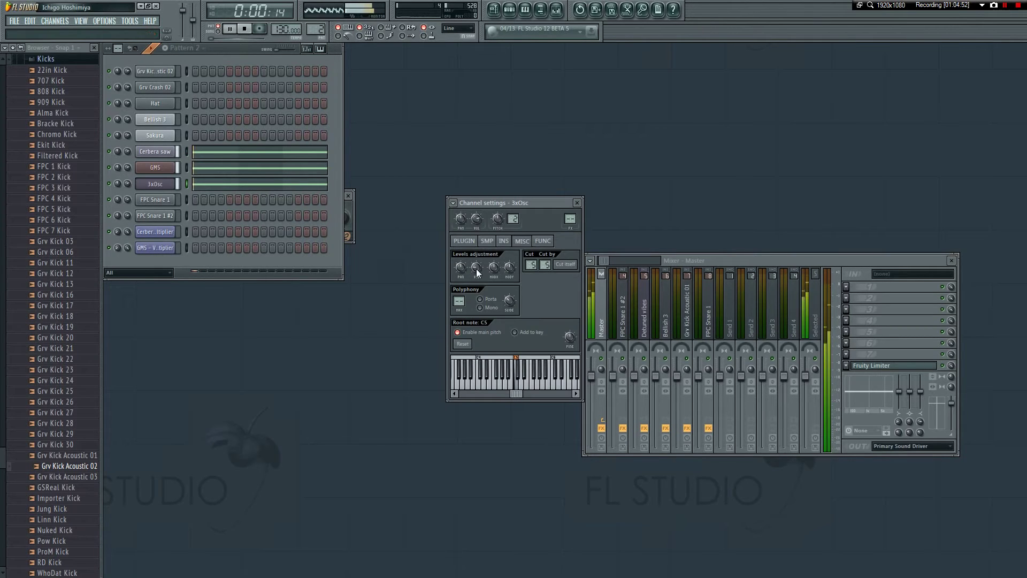
click(464, 241)
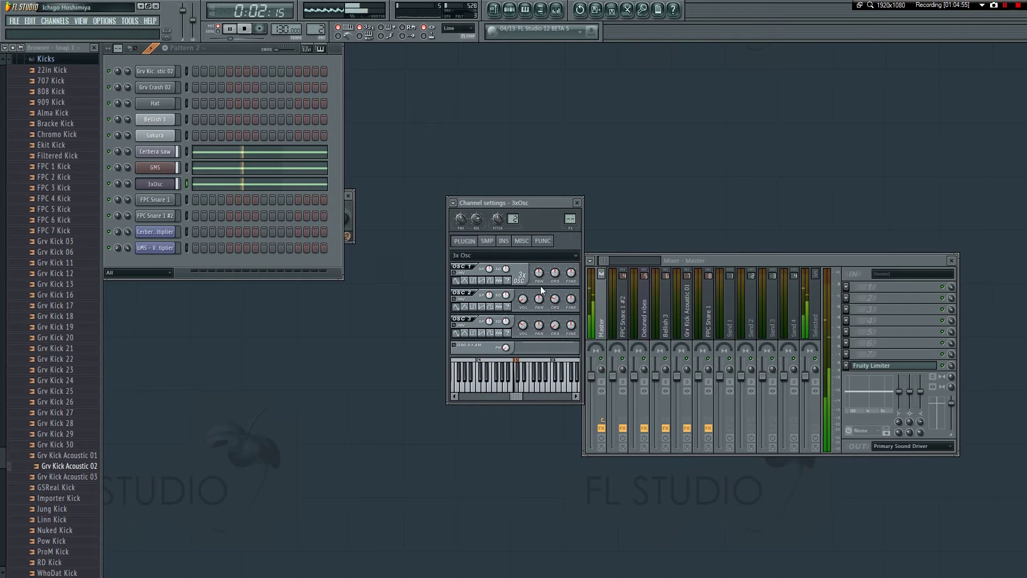
key(space)
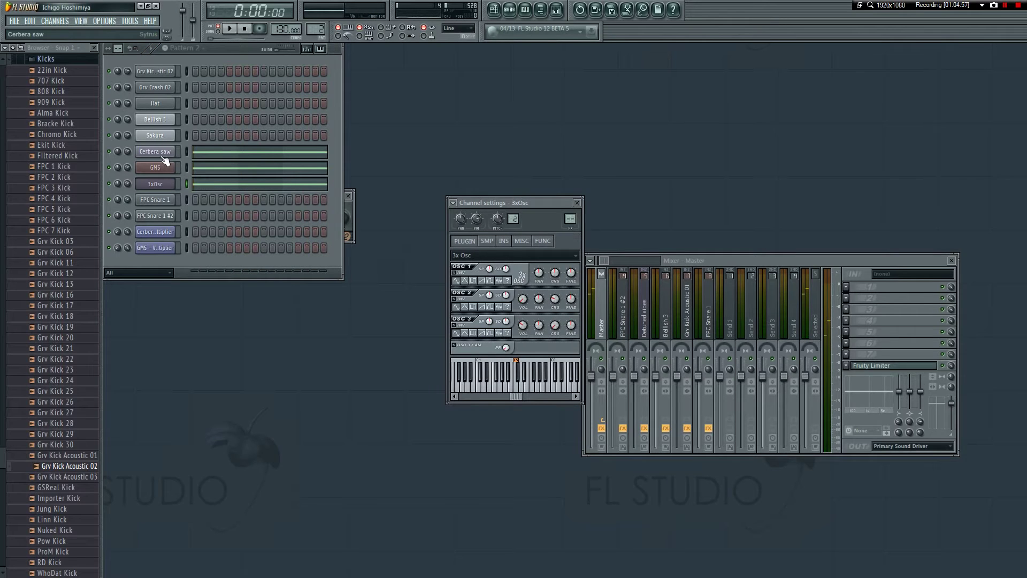
- Mute Cerbera saw and GMS, play 3xOsc alone, and adjust oscillator 1's coarse and fine pitch
click(117, 169)
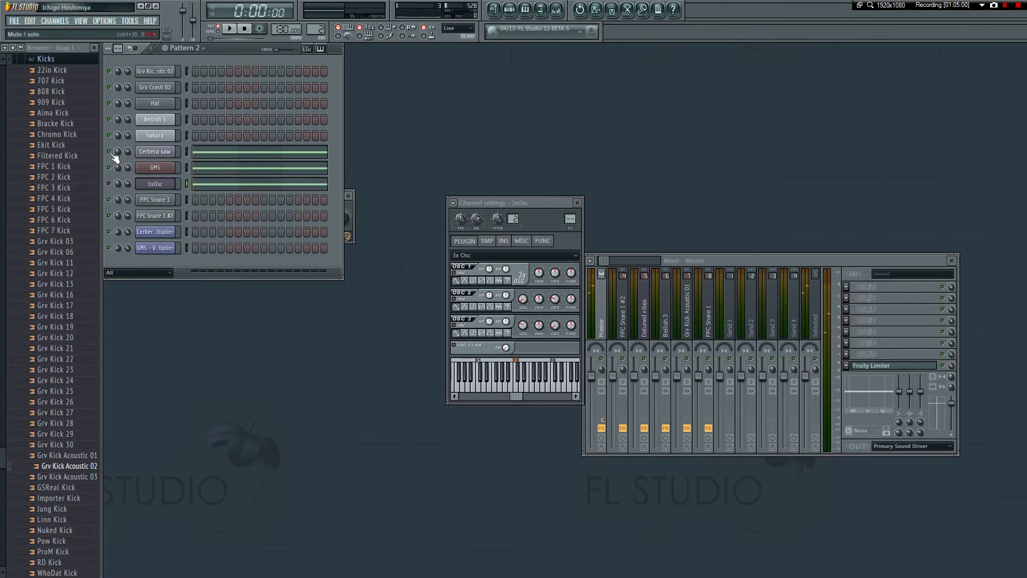
key(space)
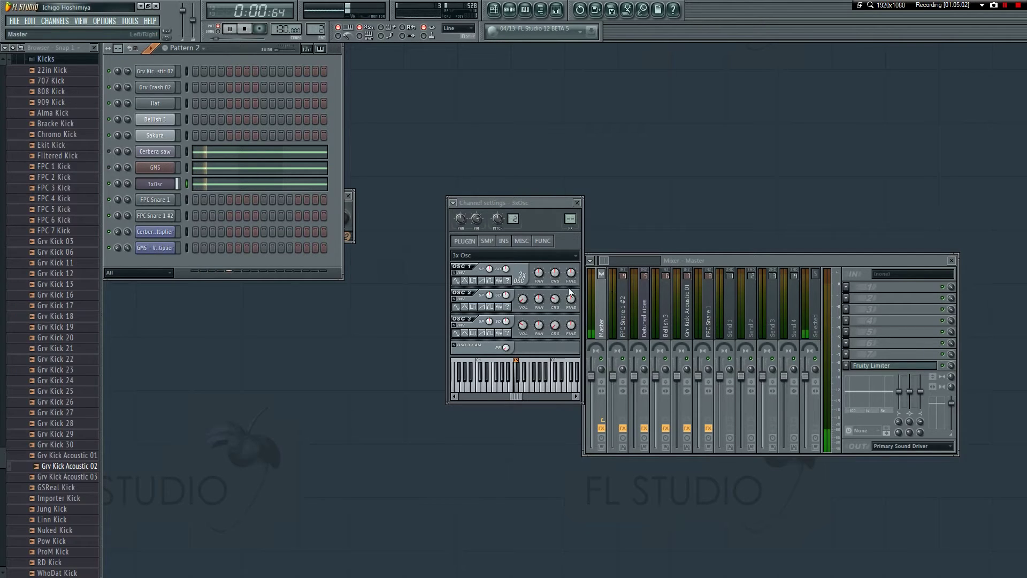
click(553, 275)
drag(554, 277, 554, 277)
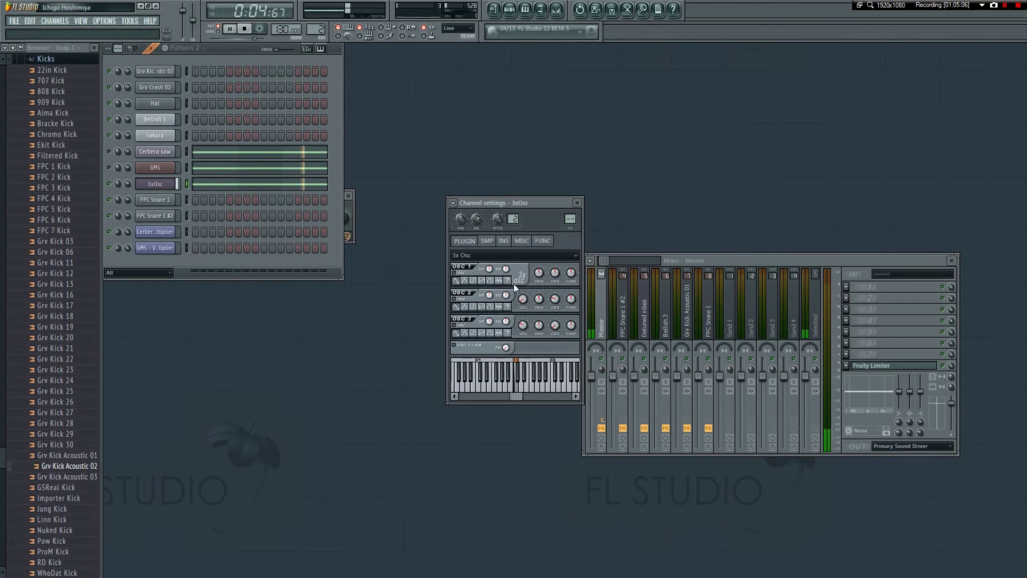
drag(570, 275, 570, 275)
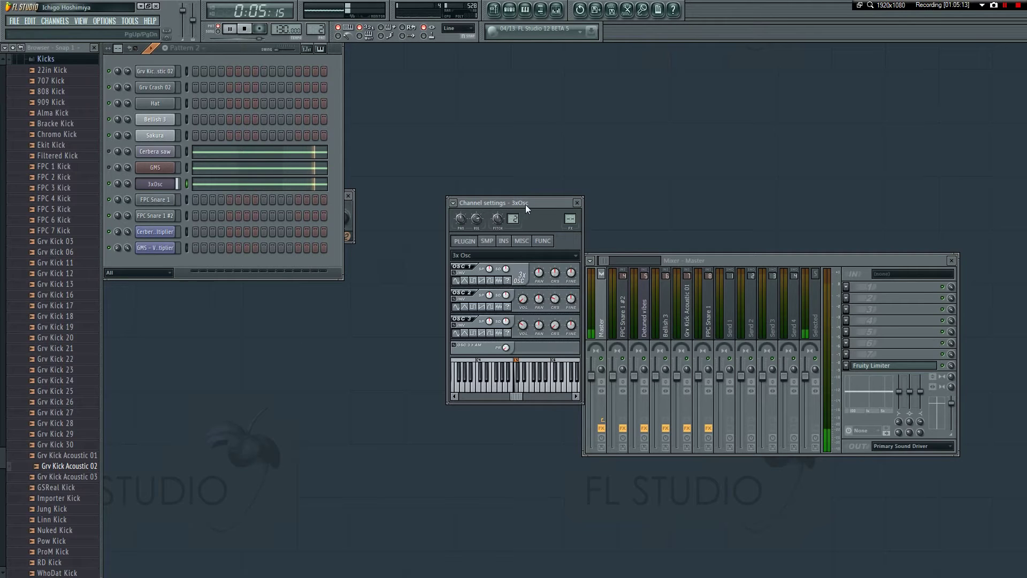
- Move the 3xOsc settings window clear of the mixer, view its instrument properties, and stop playback on the oscillator page
drag(525, 204, 447, 249)
click(408, 287)
click(425, 288)
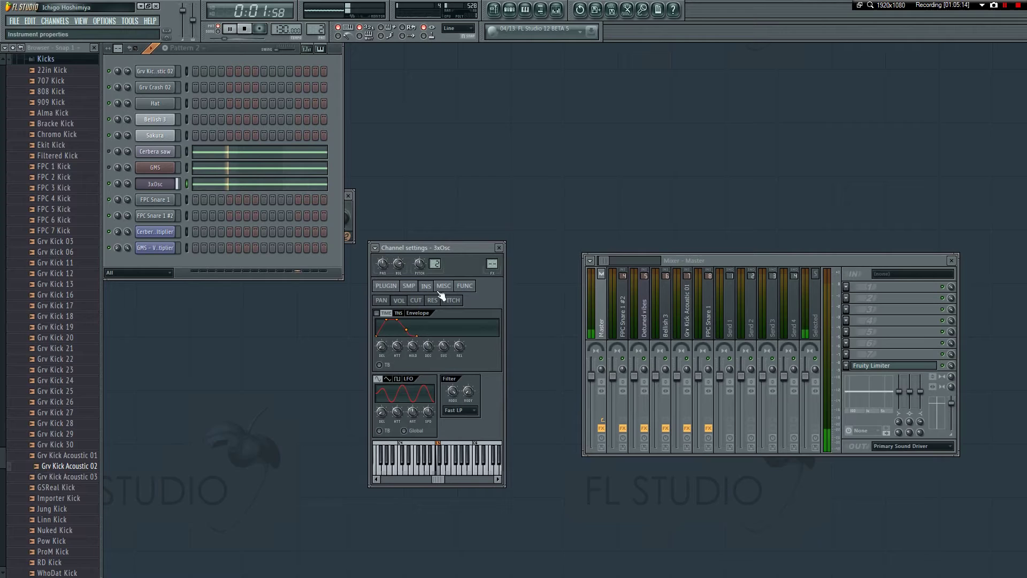
click(386, 286)
key(space)
- Try the instrument envelope on 3xOsc during playback and switch it back off
click(426, 287)
click(425, 287)
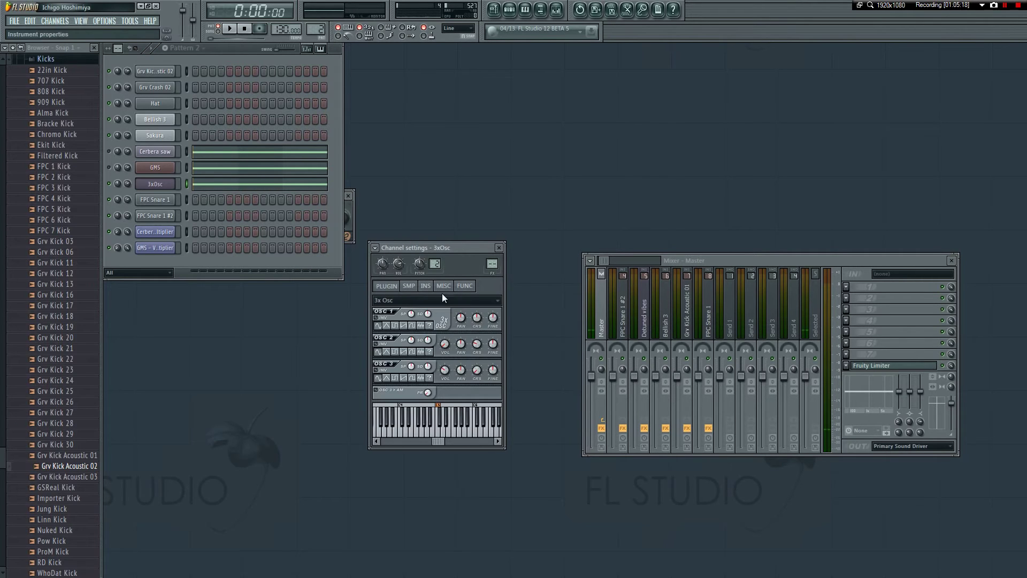
click(409, 286)
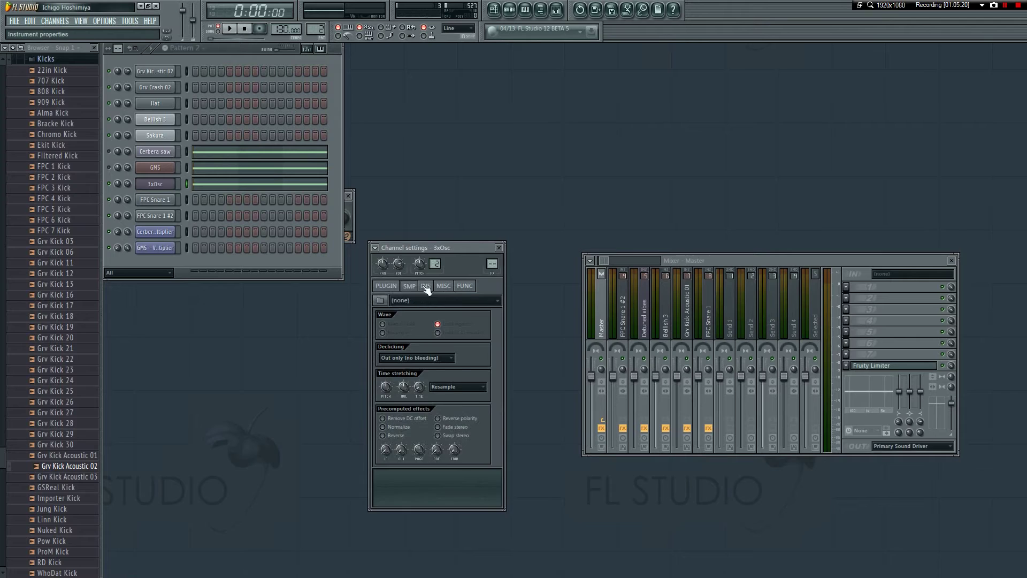
click(425, 287)
key(space)
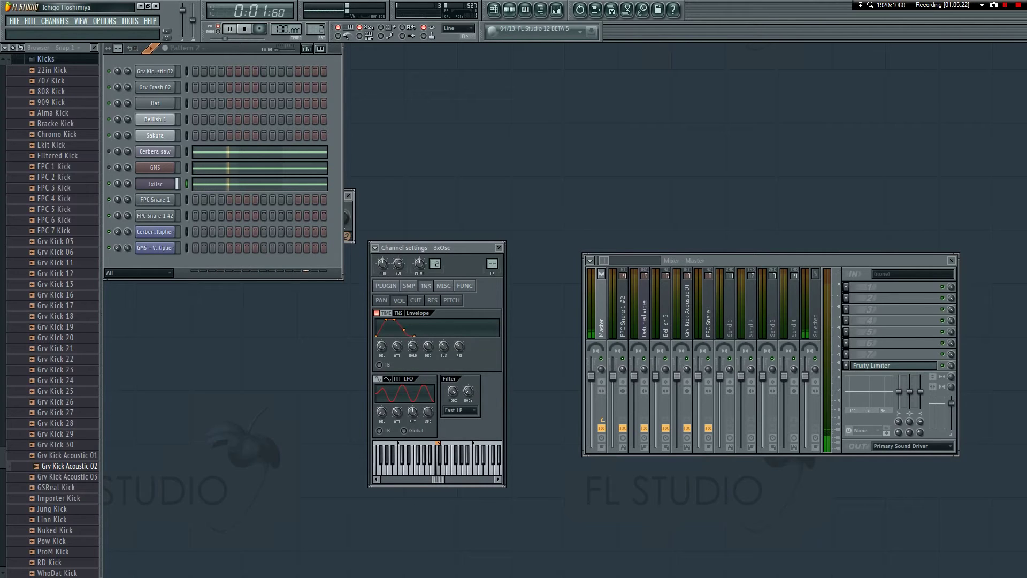
click(376, 313)
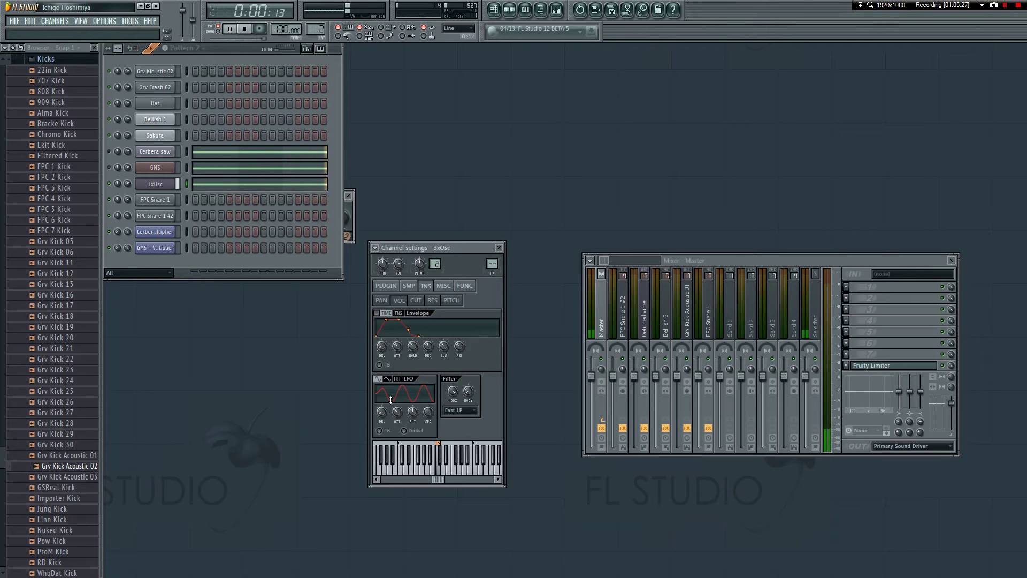
- Return to the oscillator settings and lower oscillator 1's coarse pitch while playing 3xOsc
click(388, 286)
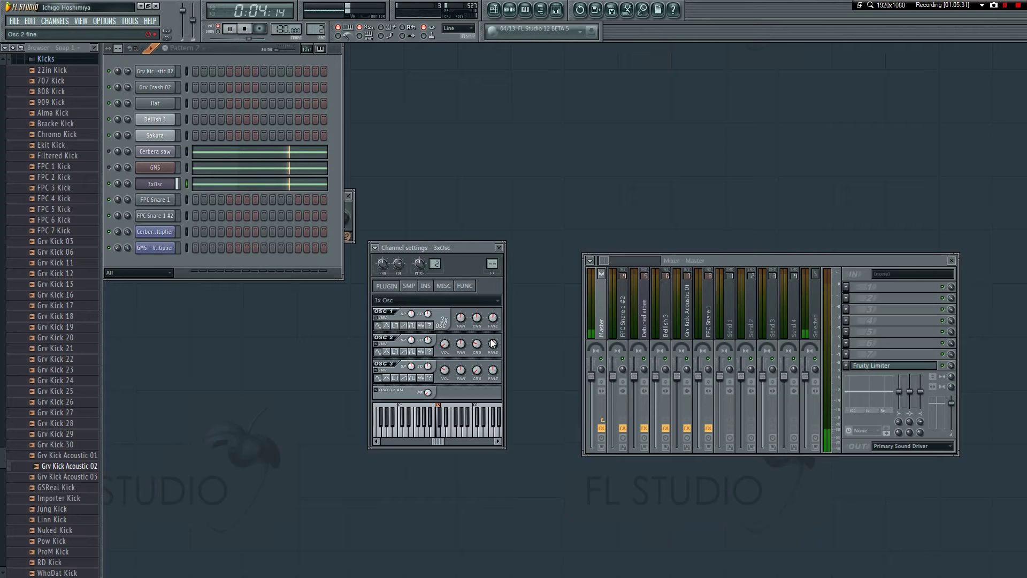
key(space)
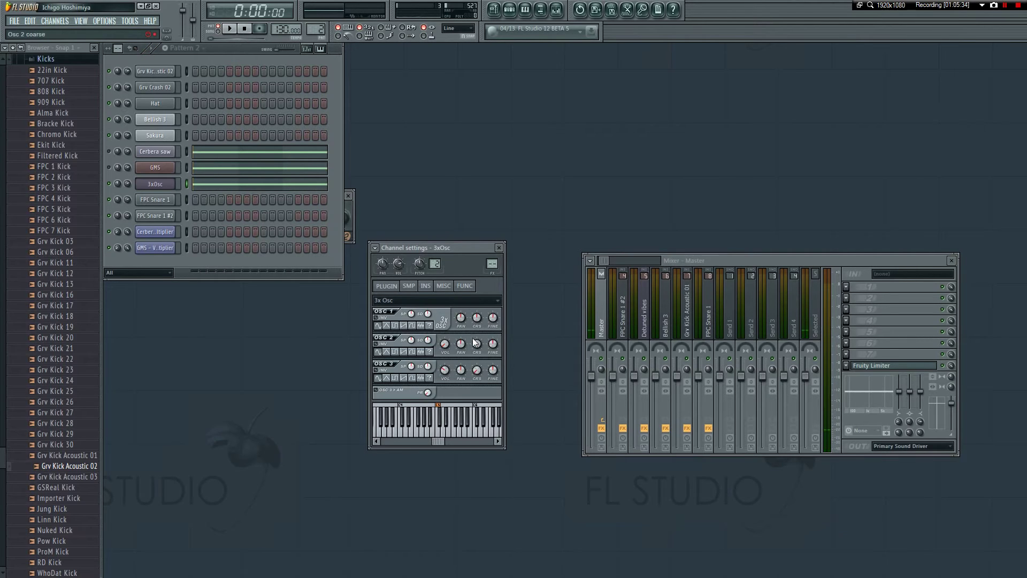
click(478, 321)
key(space)
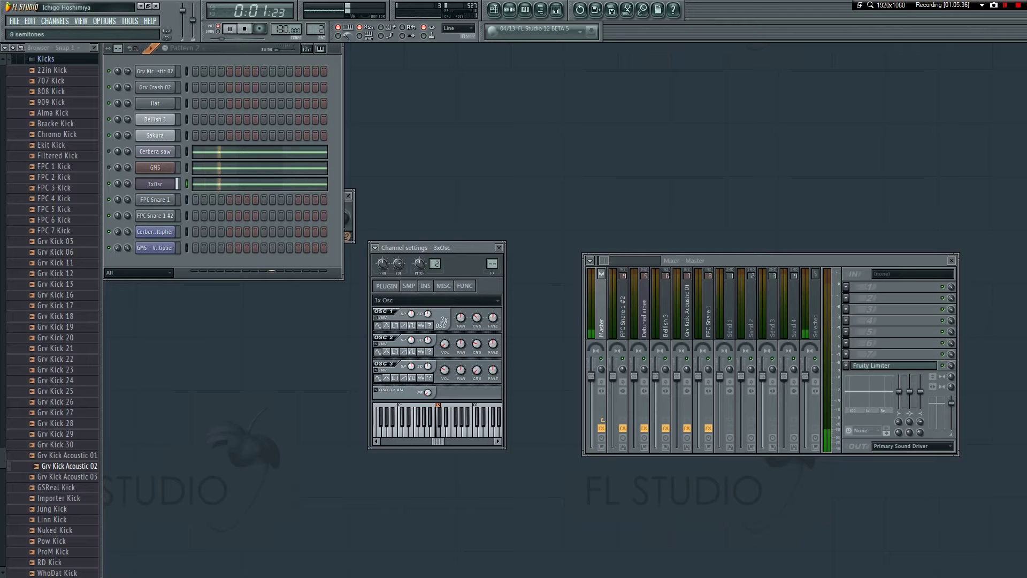
- Raise oscillator 1's stereo detune and adjust its tuning while playing 3xOsc
key(space)
key(space)
drag(428, 315, 428, 305)
drag(428, 314, 428, 293)
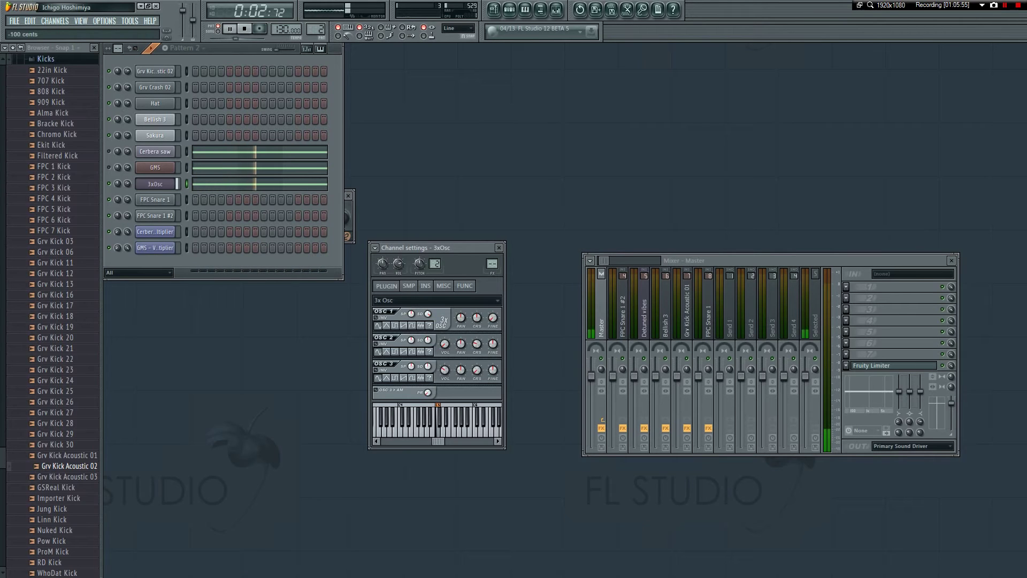
- Create an automation clip for 3xOsc oscillator 1's fine pitch and move it to track 6 at bar 25
right_click(491, 324)
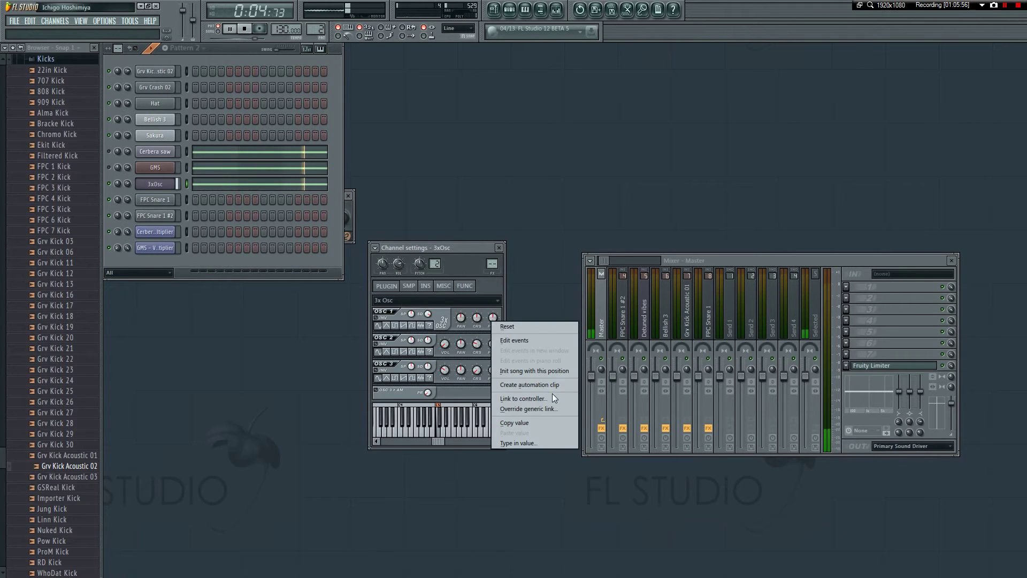
click(551, 394)
click(494, 9)
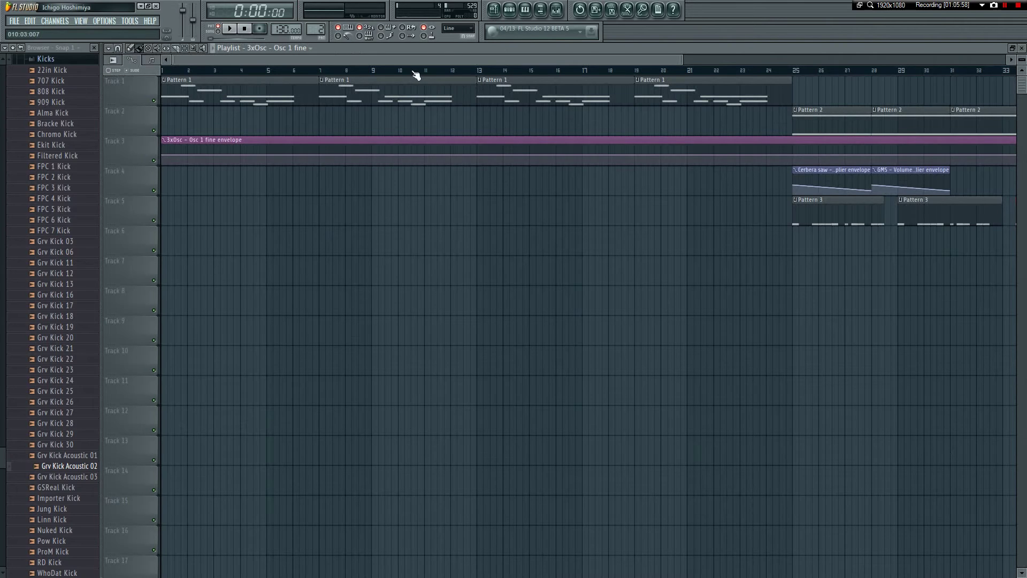
drag(398, 153, 724, 229)
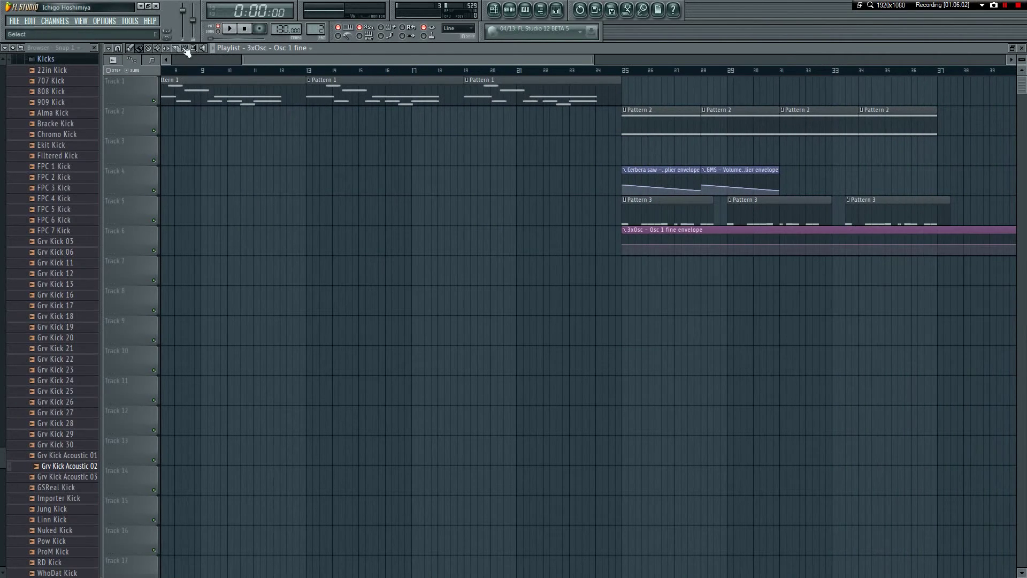
- Slice the 3xOsc fine-pitch automation clip at bar 28 and delete the part after the cut
drag(706, 261, 699, 236)
click(137, 48)
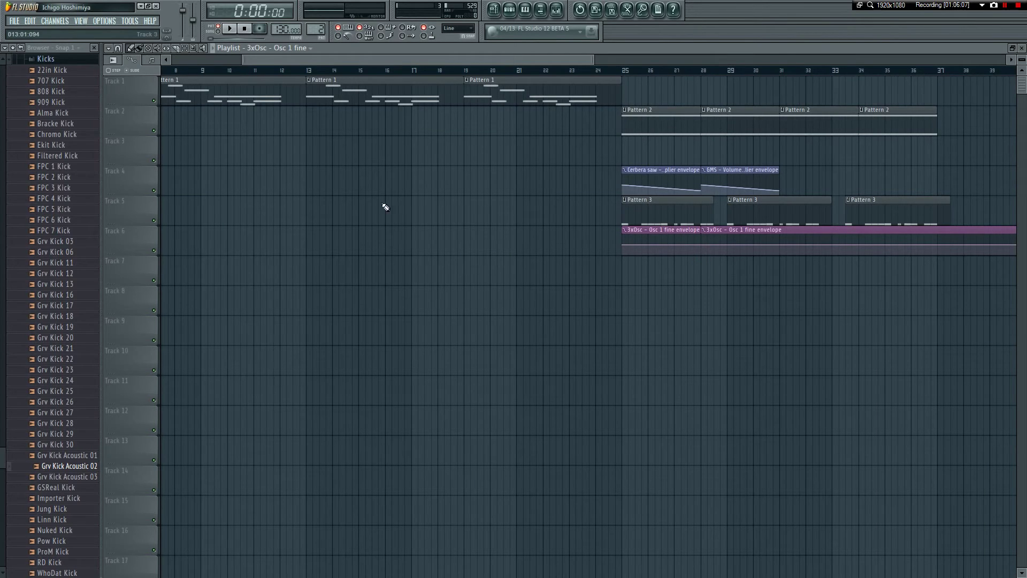
right_click(746, 248)
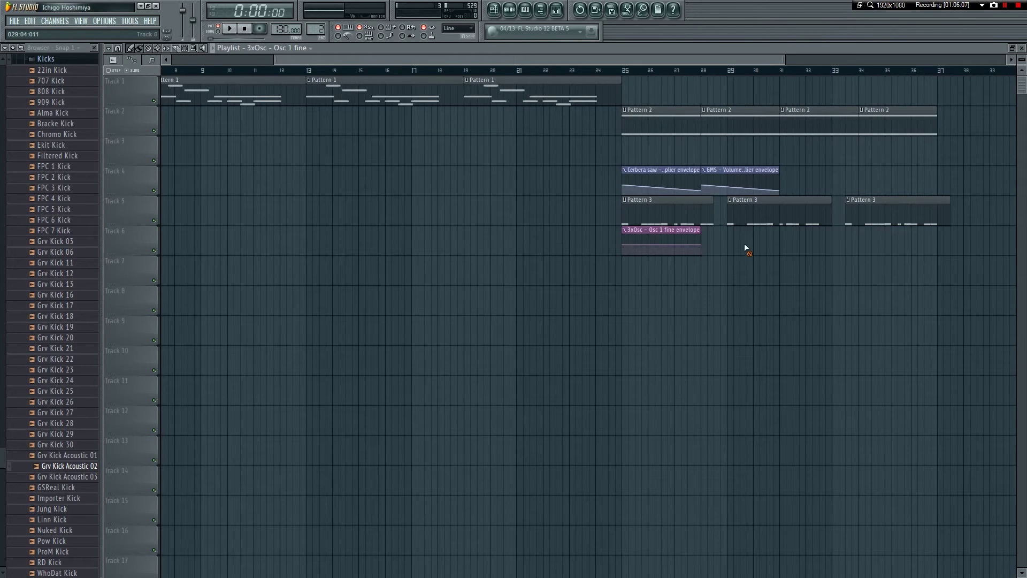
- Examine the clip options of the 3xOsc fine-pitch and Cerbera saw volume automation clips in the playlist
right_click(628, 236)
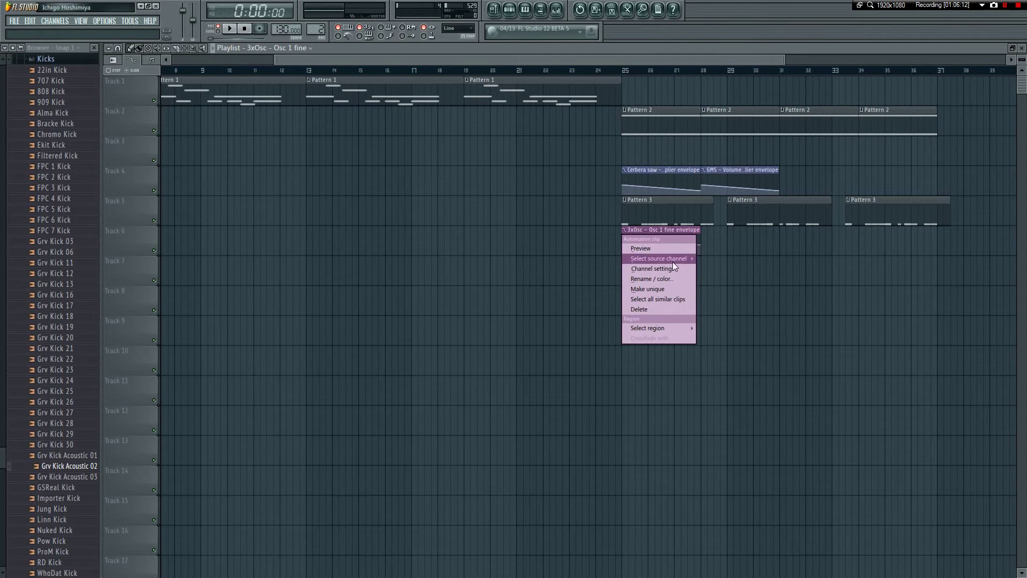
mouse_move(672, 262)
key(space)
drag(460, 60, 565, 60)
key(space)
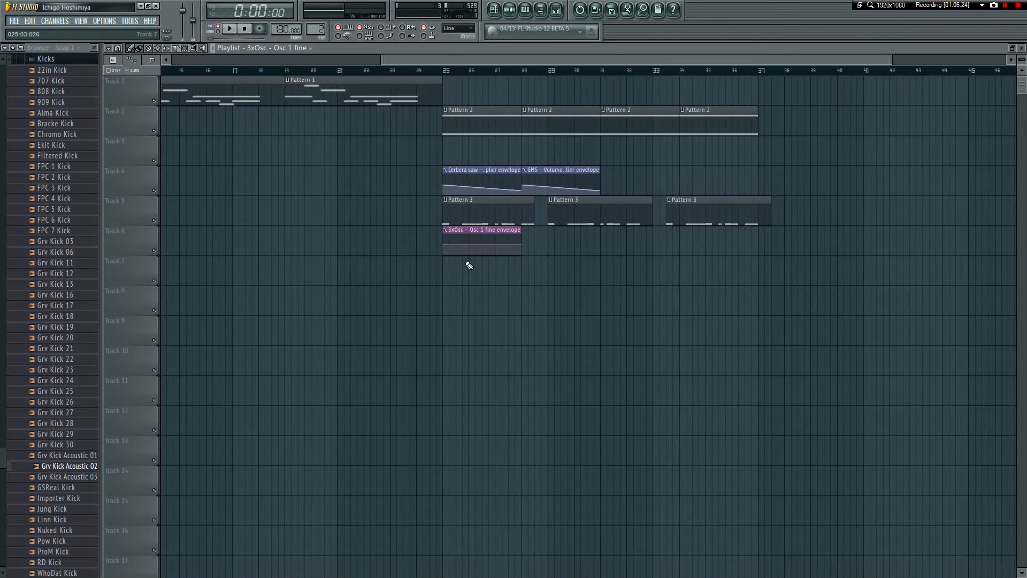
click(447, 230)
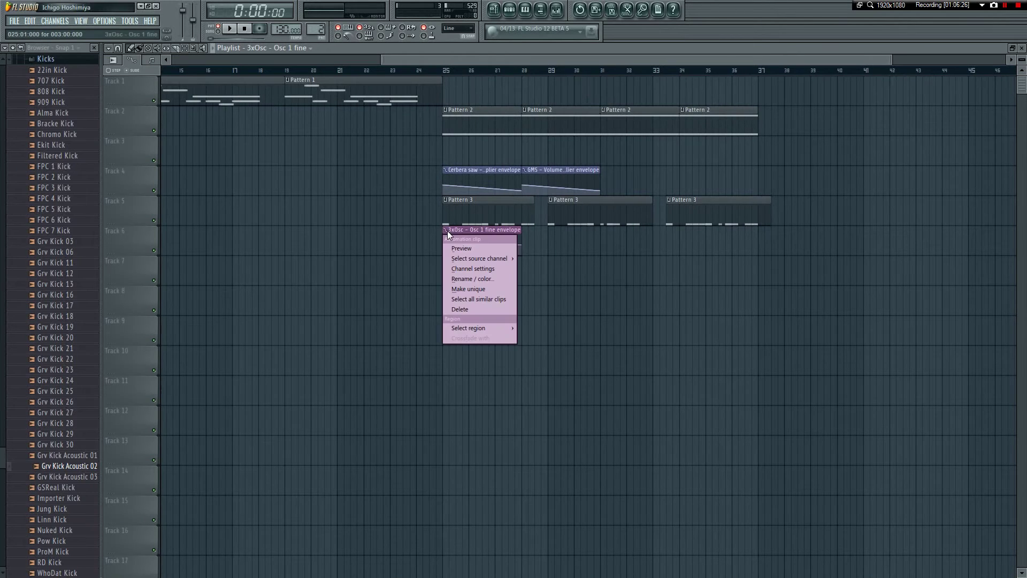
mouse_move(476, 261)
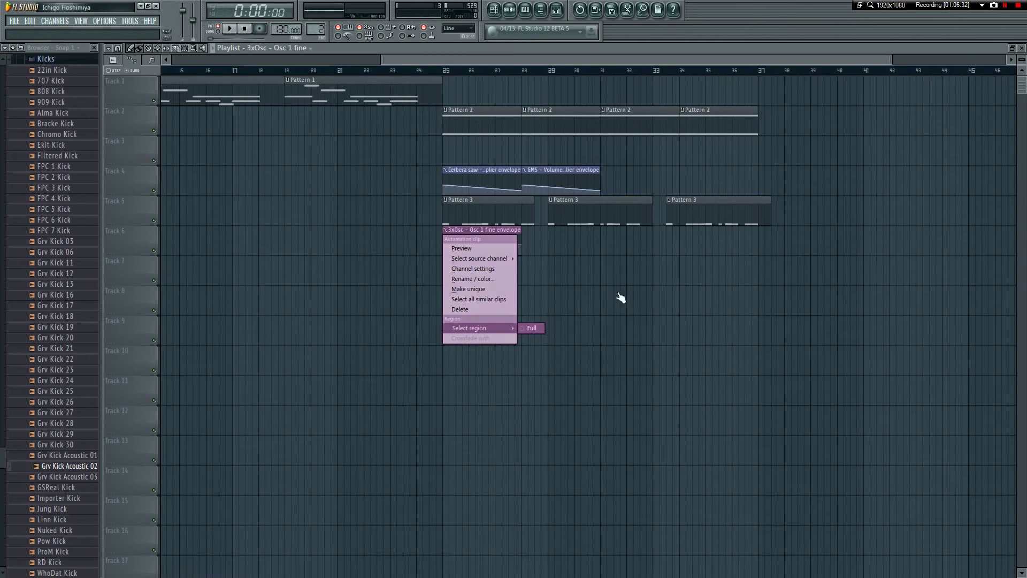
click(451, 170)
right_click(449, 170)
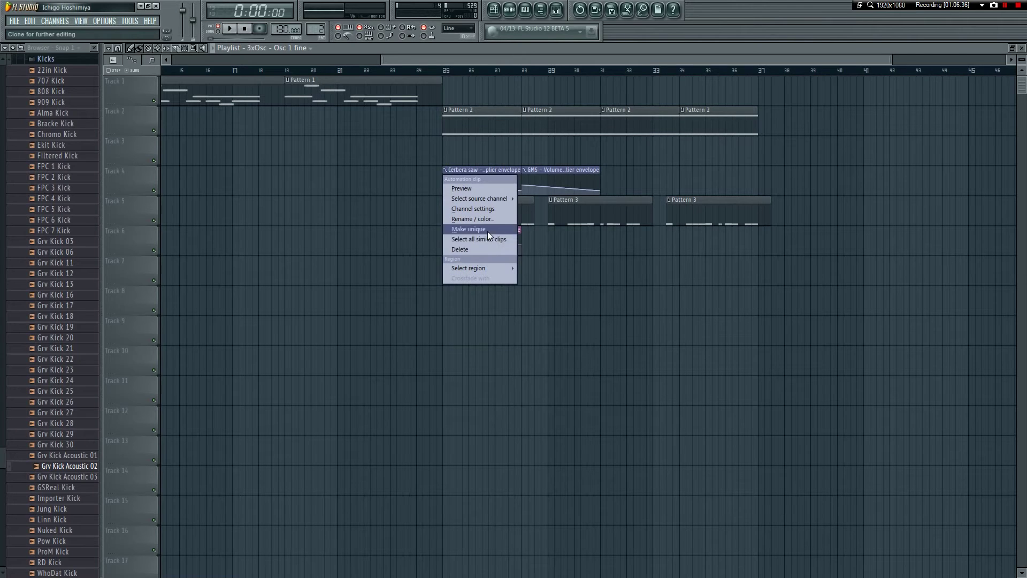
click(580, 287)
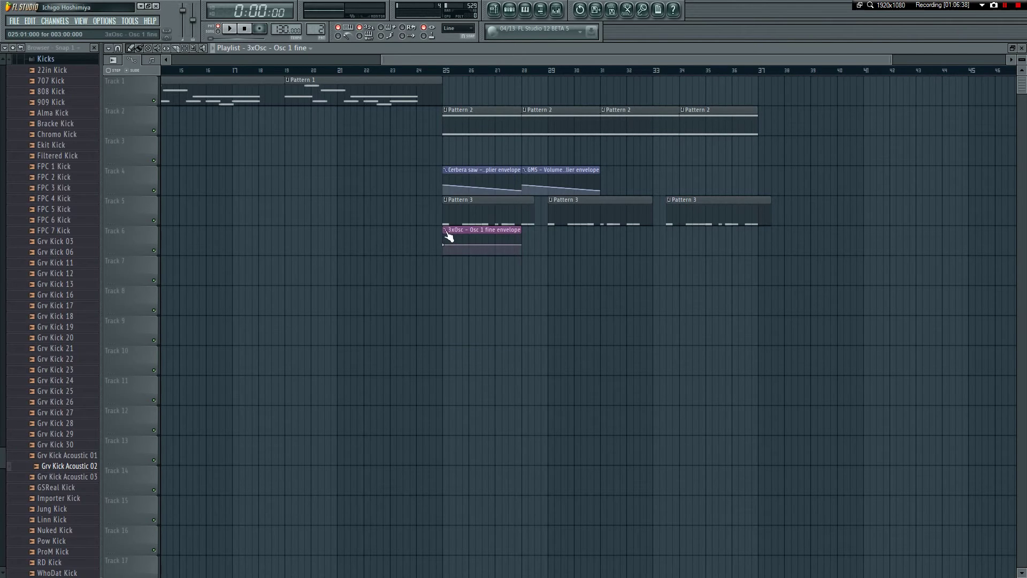
right_click(449, 234)
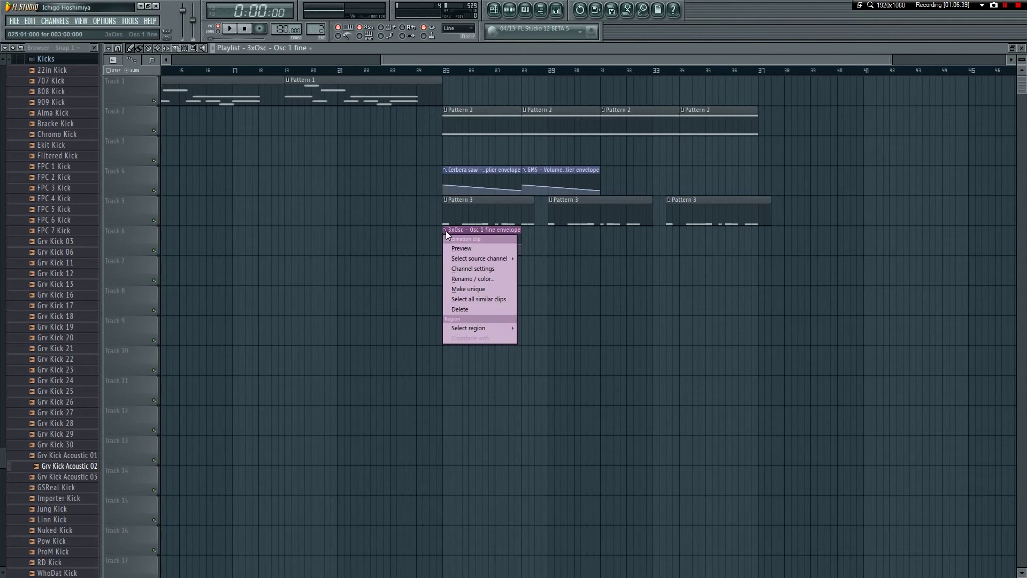
click(476, 249)
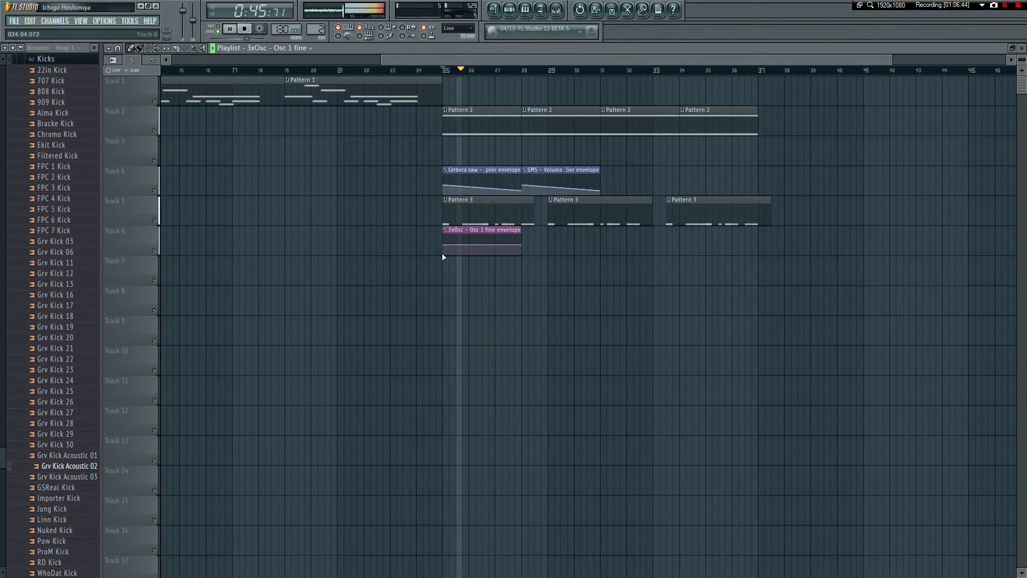
- Audition the section from bar 25 with changed channel mutes and lower the fine-pitch automation line to the clip's bottom
key(F5)
key(space)
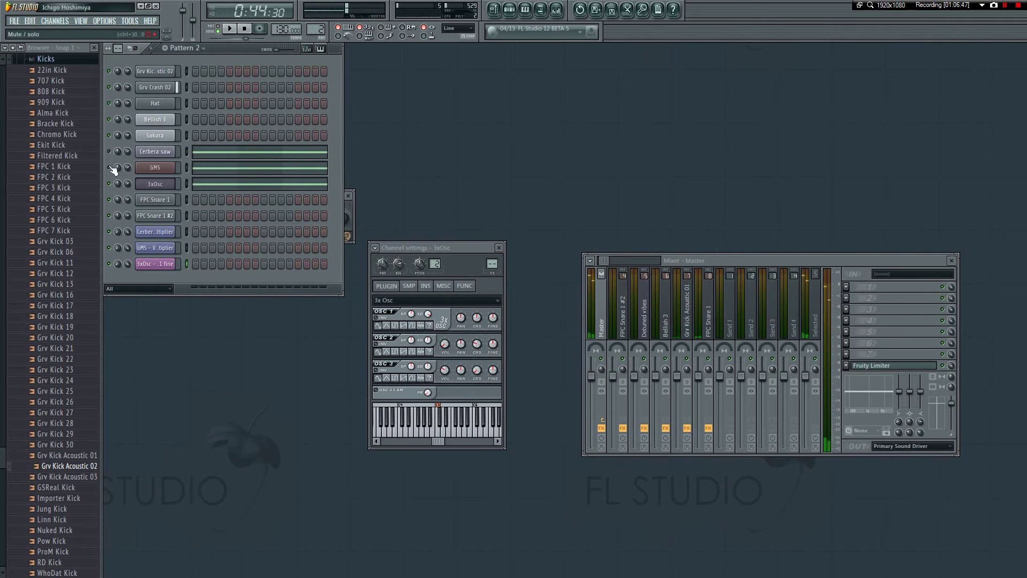
key(space)
click(494, 10)
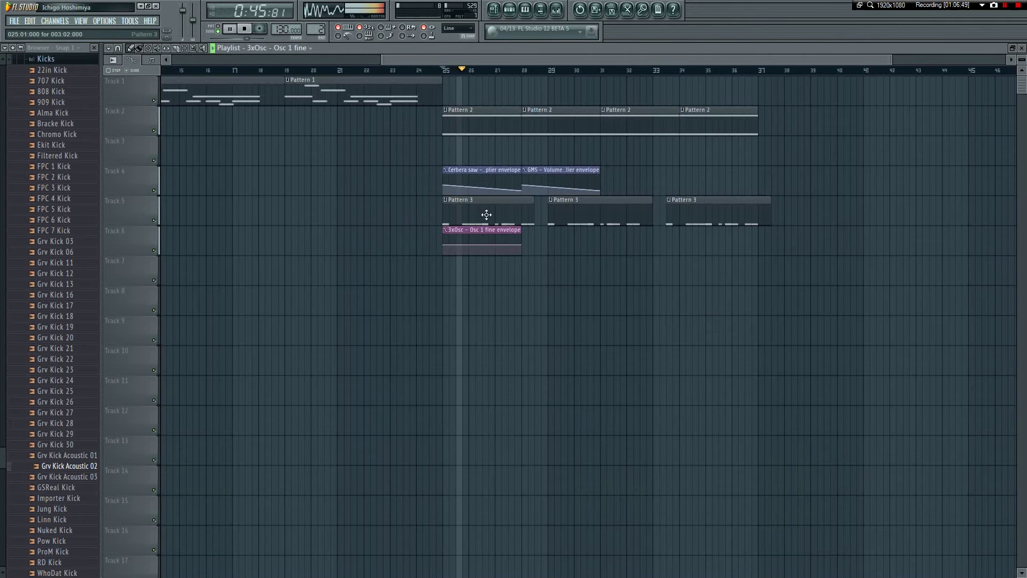
key(space)
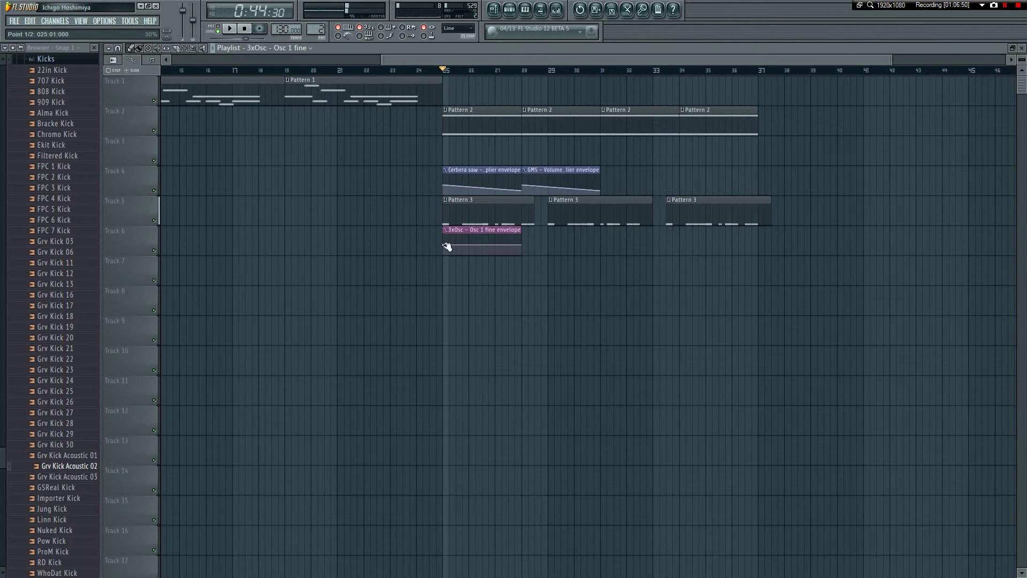
drag(447, 247, 443, 264)
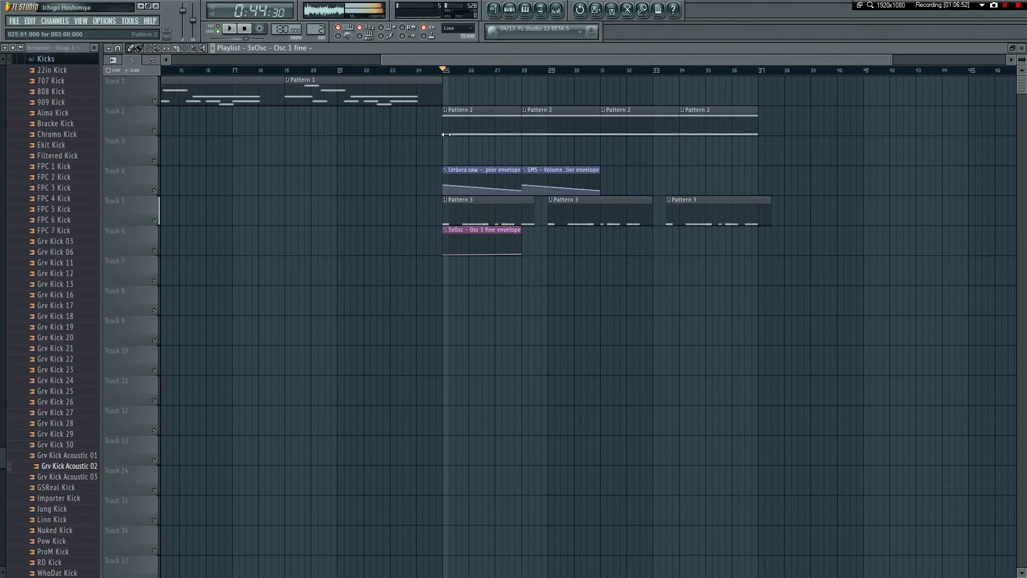
- Mute Cerbera saw and GMS in the channel rack and remove the first Pattern 3 clip from track 5
key(F5)
key(space)
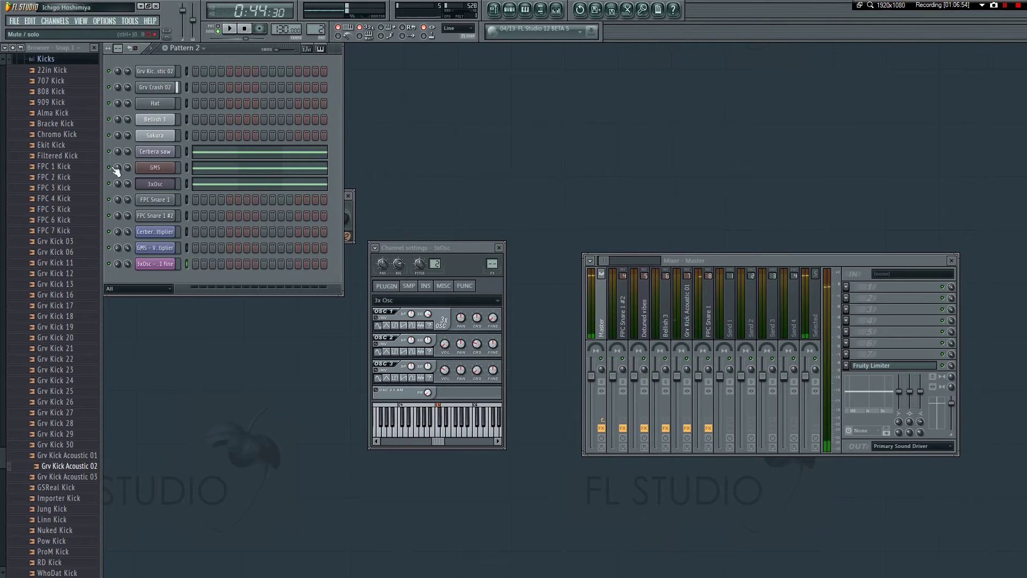
key(space)
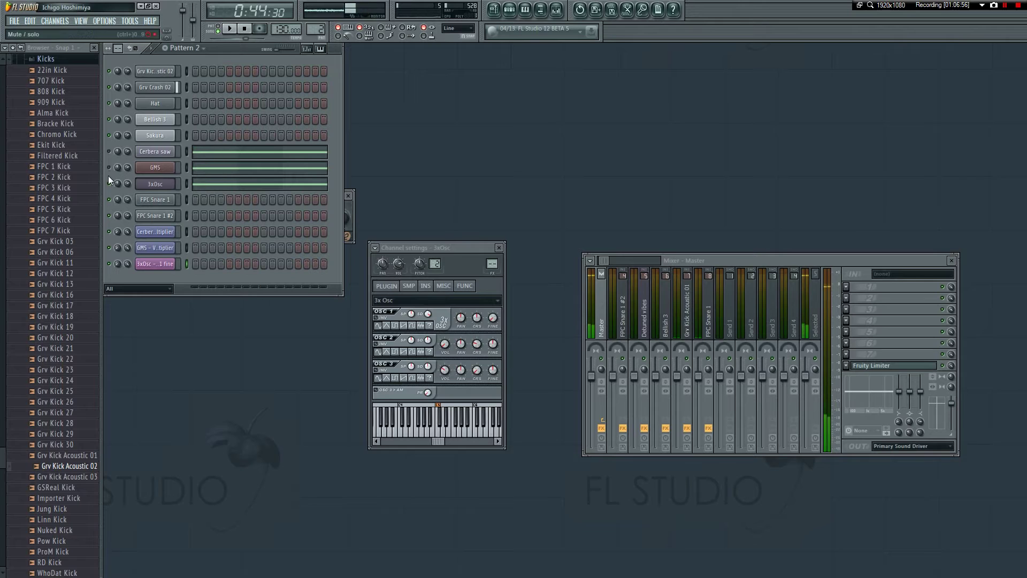
key(space)
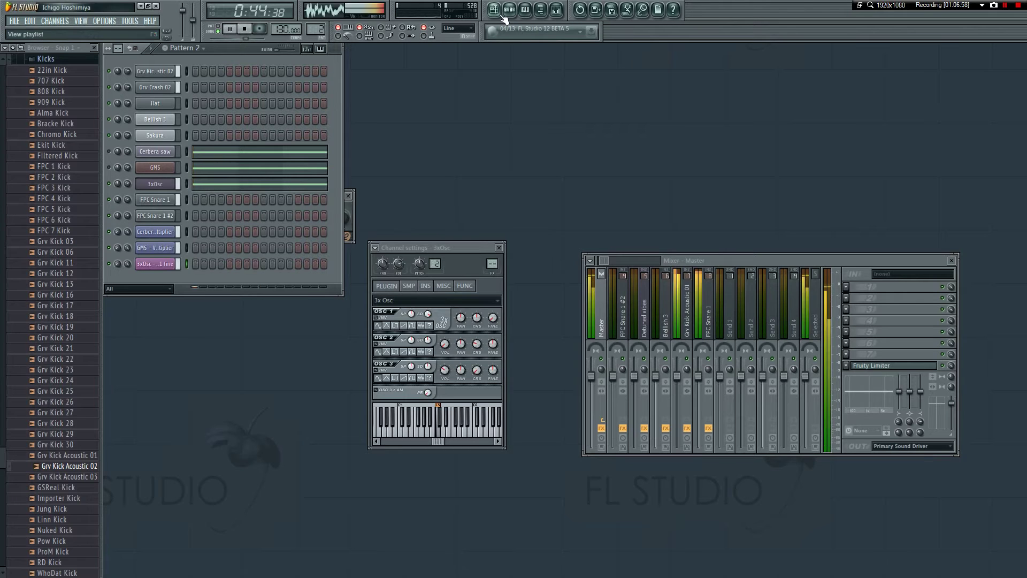
key(F5)
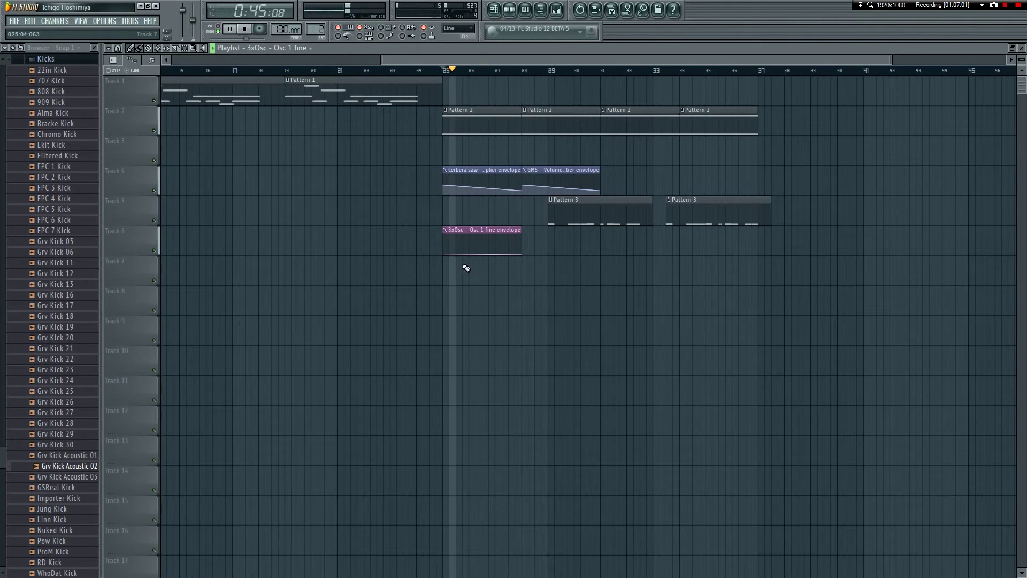
- Add points at the start of the 3xOsc fine-pitch clip to shape a short peak
mouse_move(448, 244)
mouse_down()
mouse_move(452, 236)
mouse_move(466, 276)
mouse_move(446, 242)
mouse_up()
right_click(456, 234)
key(space)
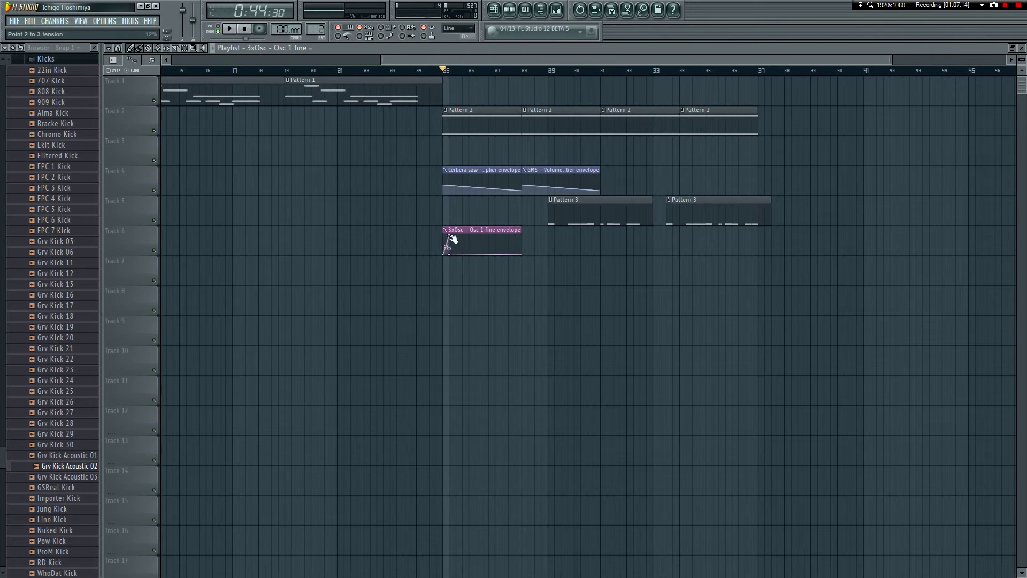
drag(451, 238, 448, 238)
drag(446, 239, 447, 243)
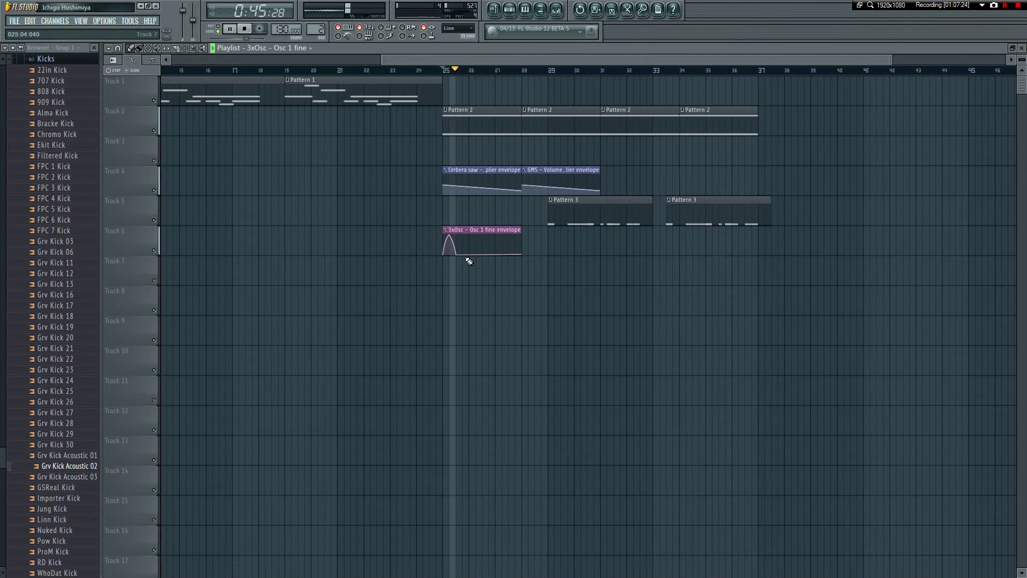
- Replay the section from bar 25 while sharpening the curve tension on both sides of the fine-pitch peak
key(space)
key(space)
key(space)
key(space)
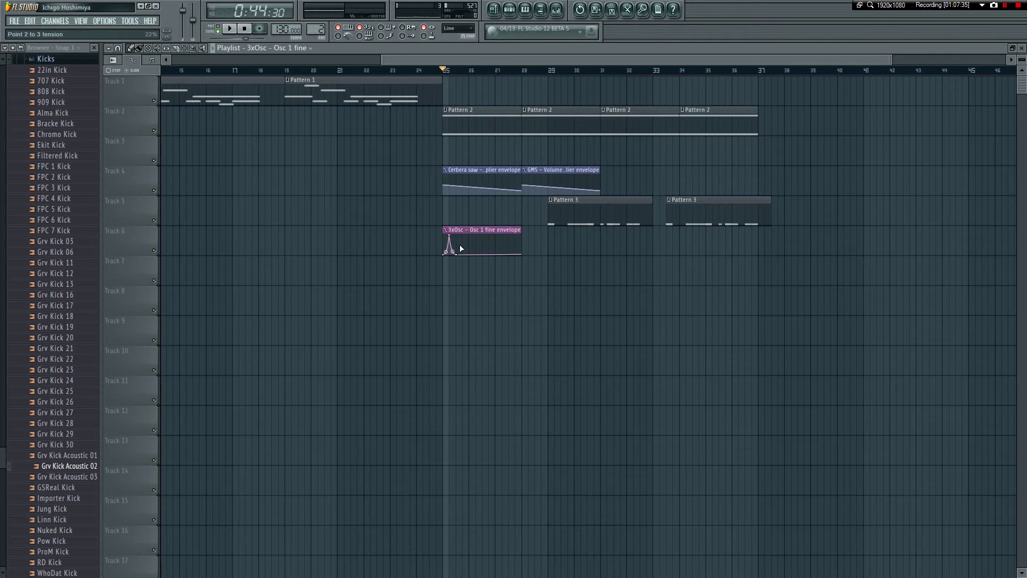
- Shift the fine-pitch automation clip slightly later on track 6 and rework its opening points
drag(448, 240, 452, 240)
right_click(458, 236)
click(464, 261)
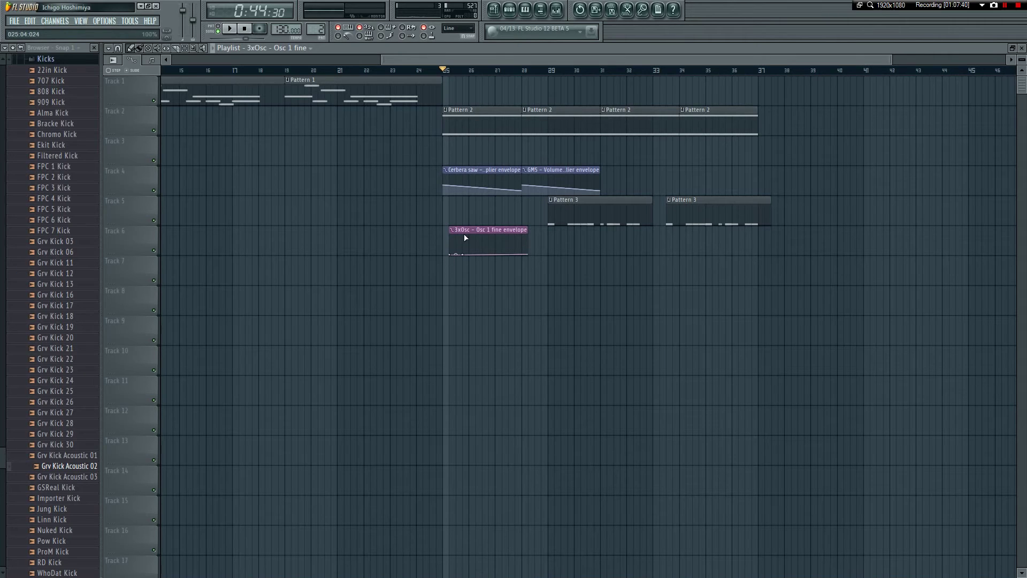
click(451, 230)
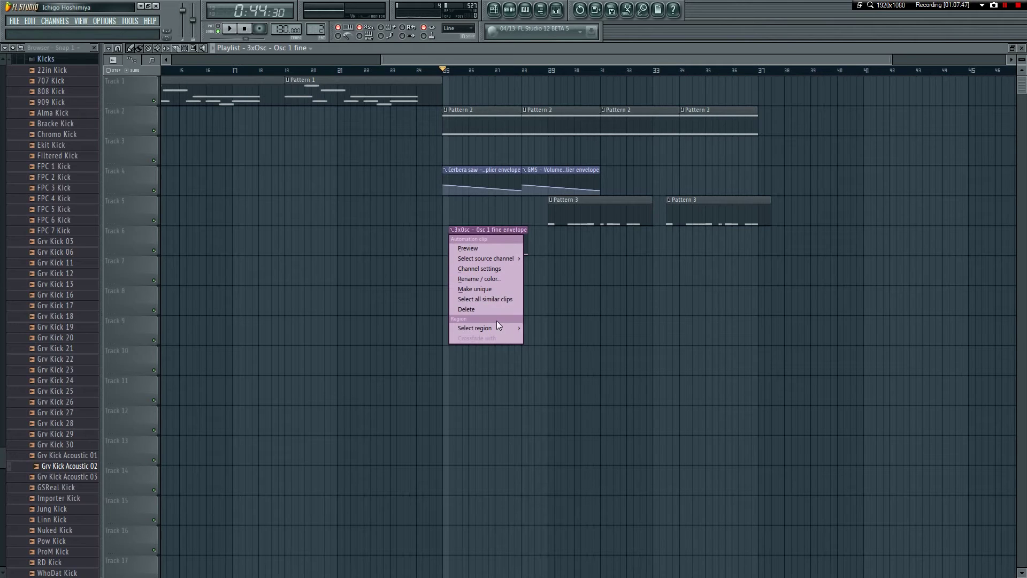
click(484, 310)
key(super)
key(super)
key(ctrl+z)
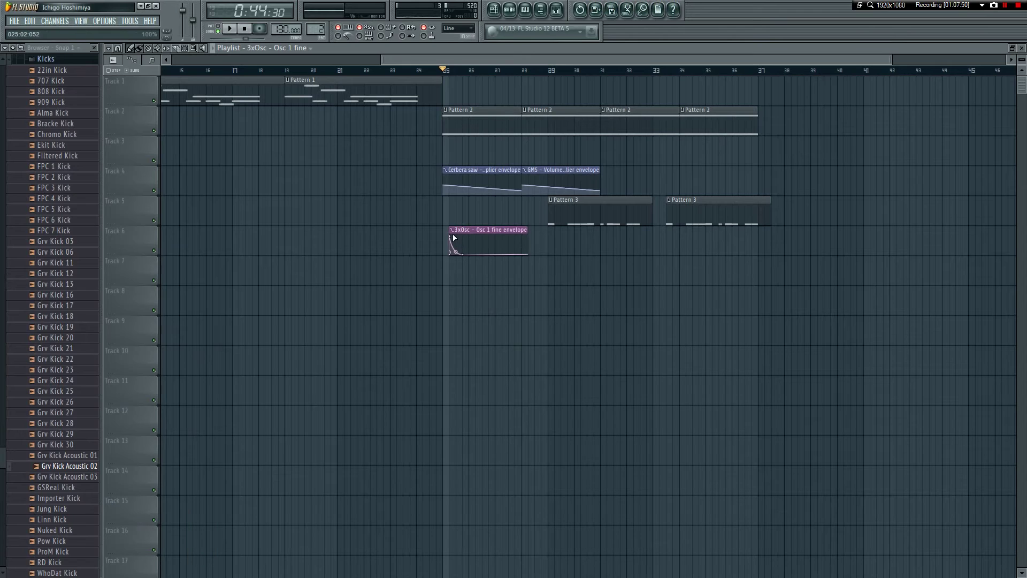
- Set the fine-pitch clip's second point to the Wave curve and extend the wave across the whole clip
right_click(448, 238)
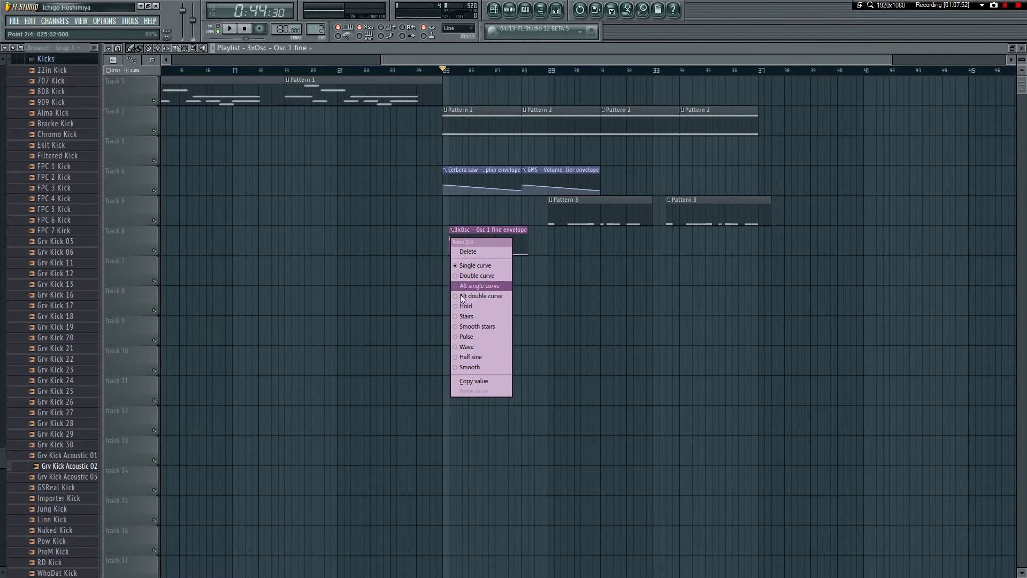
click(473, 346)
right_click(467, 256)
key(Escape)
drag(505, 258, 523, 255)
drag(450, 241, 531, 262)
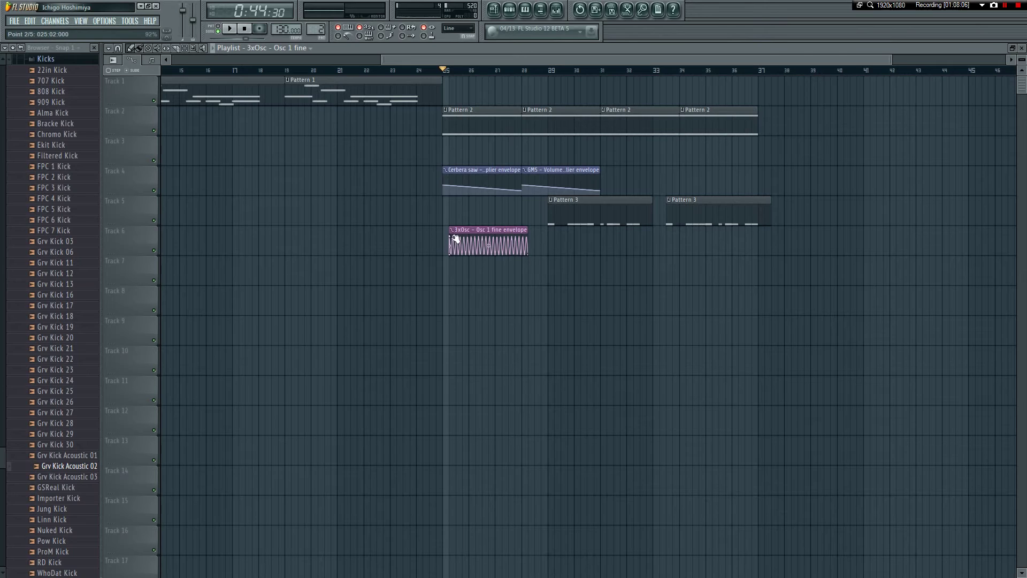
- Adjust the wave's tension in the fine-pitch clip during repeated playback until the oscillation is very dense
key(space)
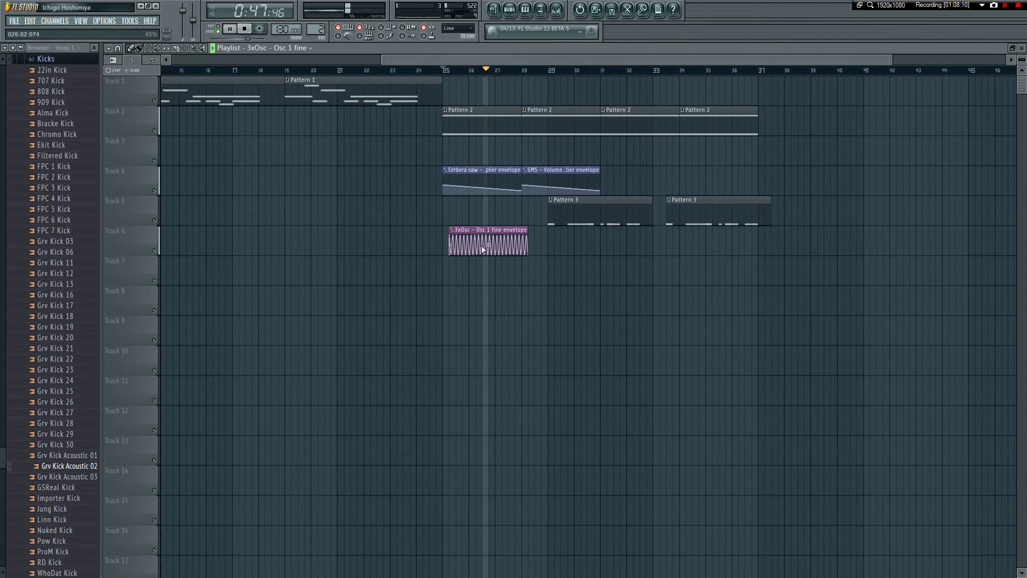
mouse_move(484, 250)
mouse_down()
mouse_move(484, 237)
mouse_move(489, 246)
mouse_up()
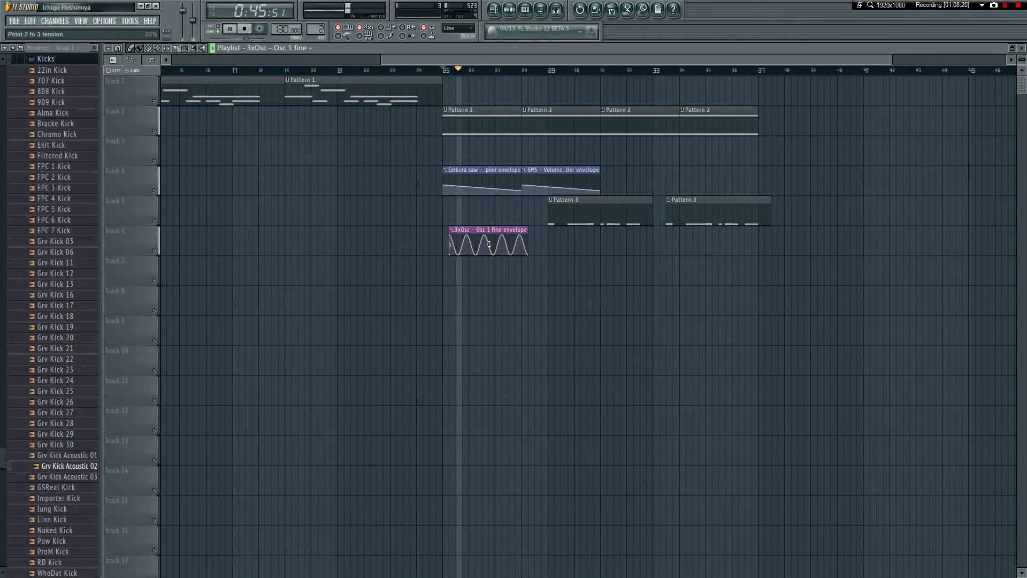
drag(489, 244, 490, 244)
key(space)
key(space)
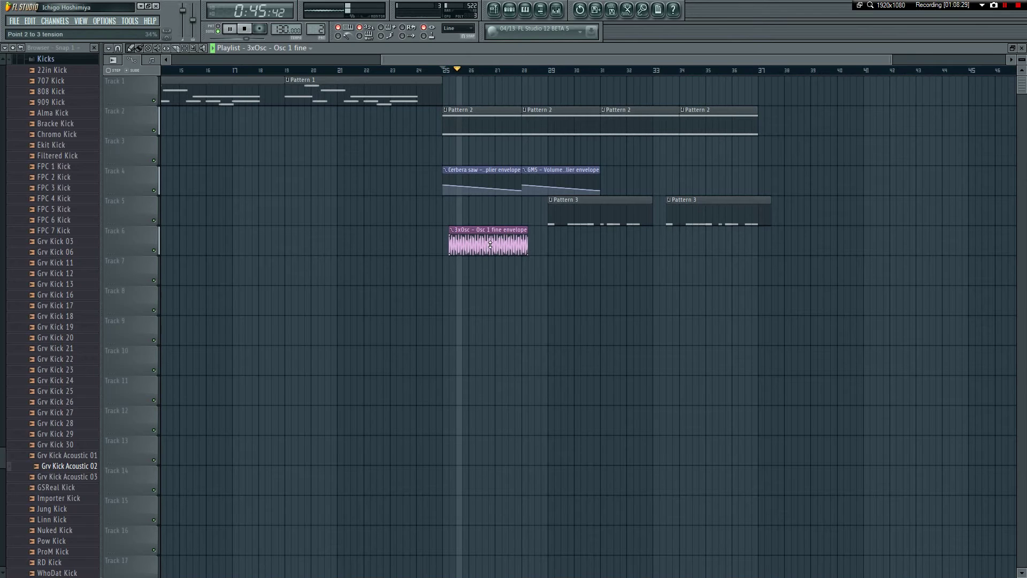
key(space)
- Unmute Cerbera saw and GMS in the channel rack and replay the playlist section from bar 25
key(F5)
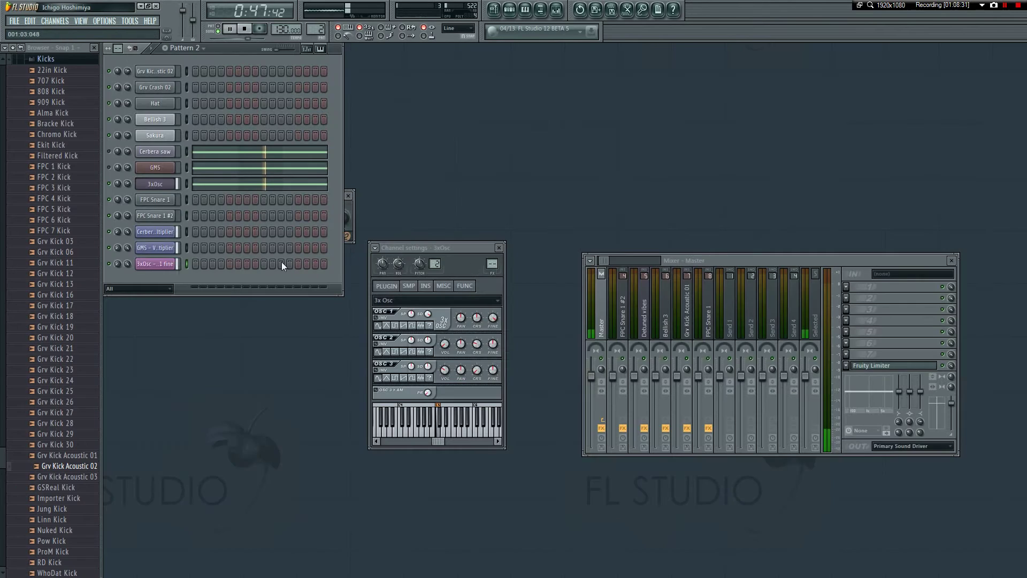
key(space)
key(F5)
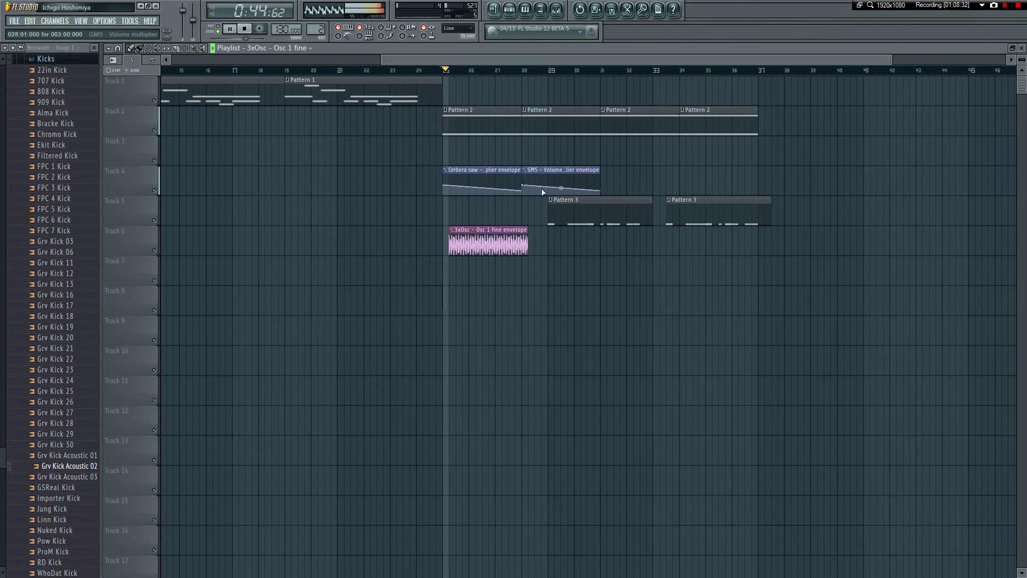
- Add a Pattern 3 clip at bar 25 on track 5 and align and repeat the fine-pitch clip on track 6 from bar 25 to 37
click(469, 218)
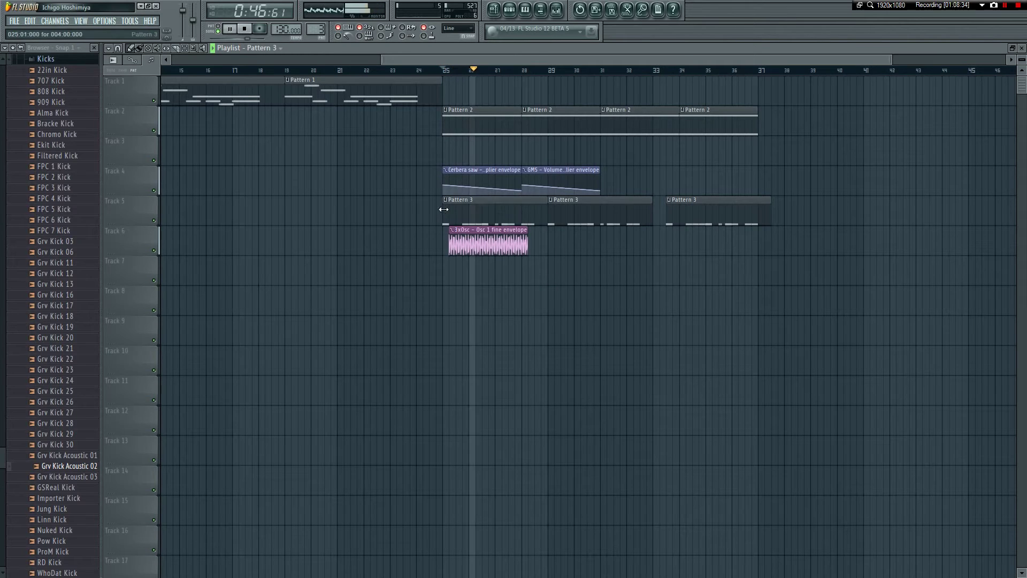
mouse_move(513, 241)
mouse_down()
mouse_move(645, 241)
mouse_move(527, 242)
mouse_up()
key(space)
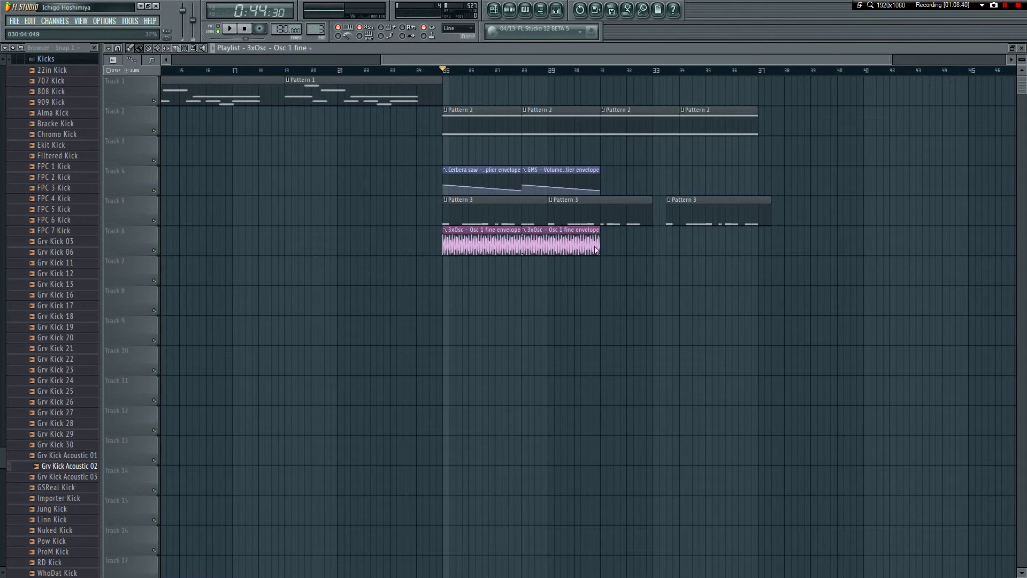
drag(609, 246, 749, 254)
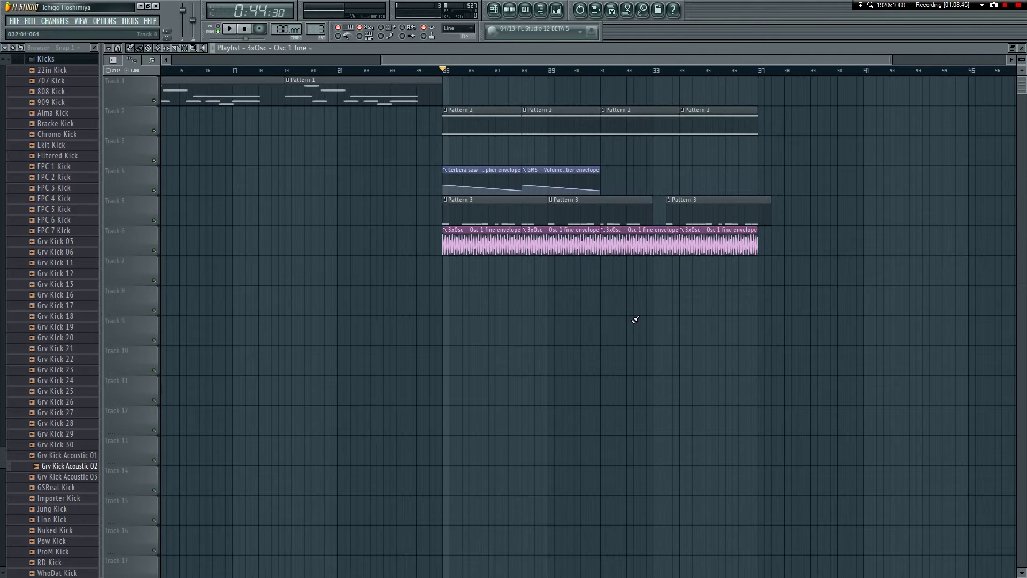
- Play the section from bar 25 while reviewing the 3xOsc channel's sample and oscillator settings
key(F5)
key(space)
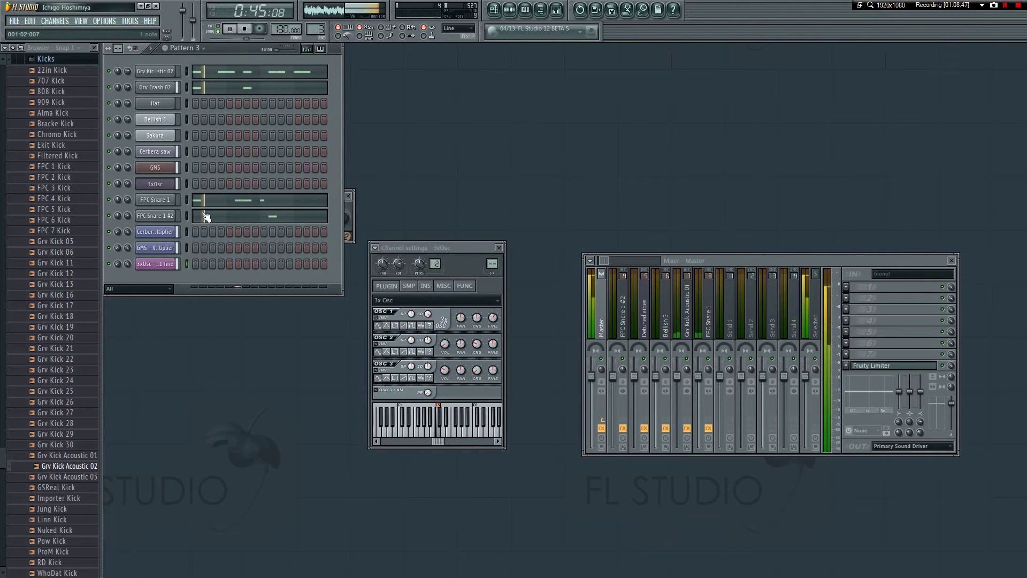
click(155, 168)
click(155, 183)
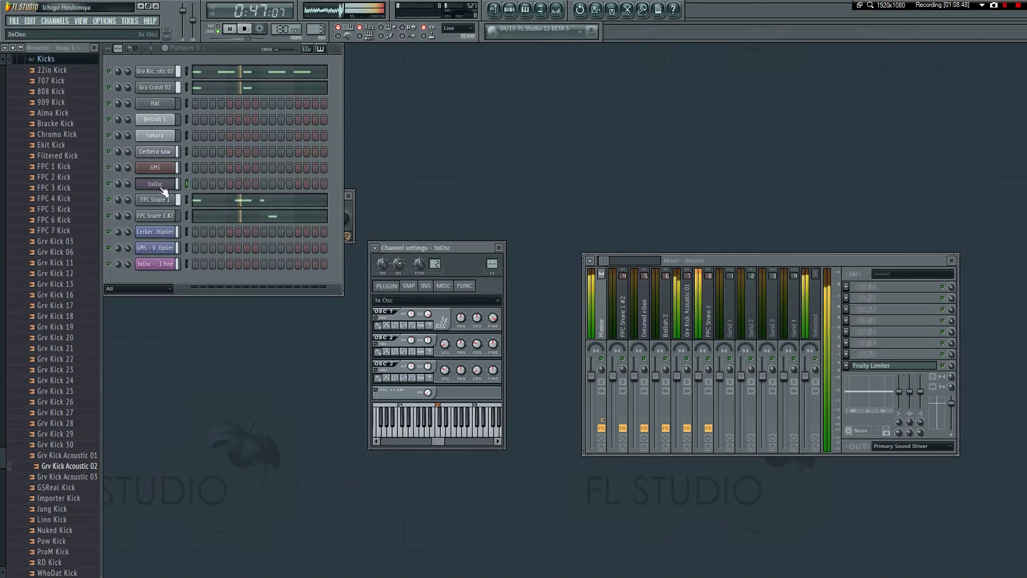
click(408, 285)
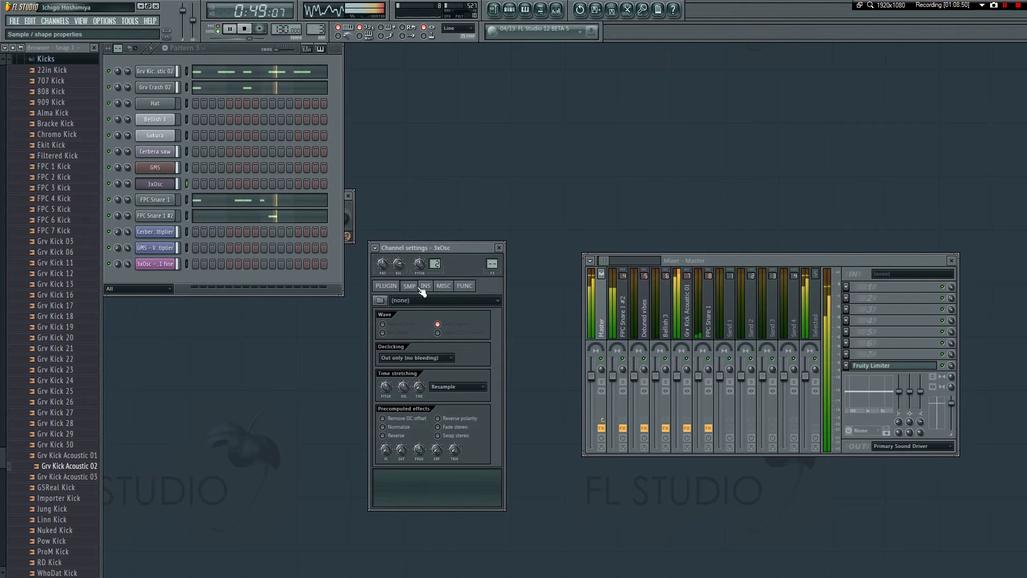
click(386, 286)
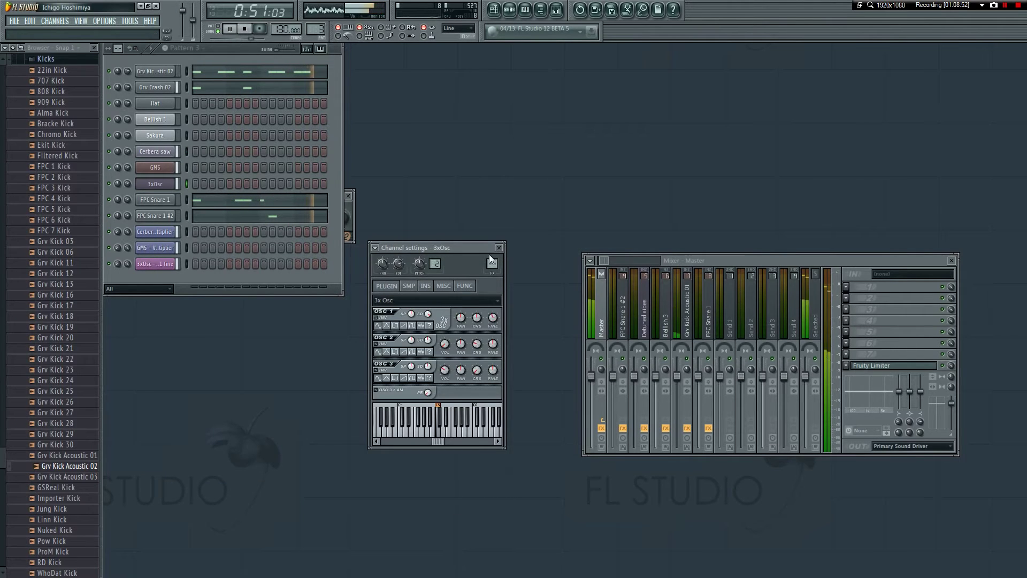
click(499, 249)
key(F5)
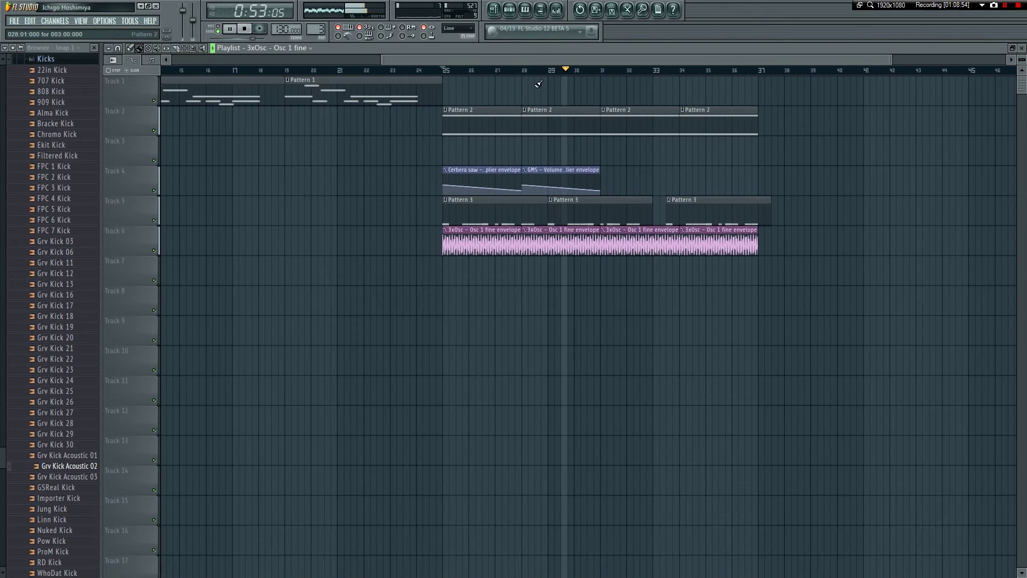
- Stop playback and remove the Pattern 3 clip at bar 25 from track 5
key(space)
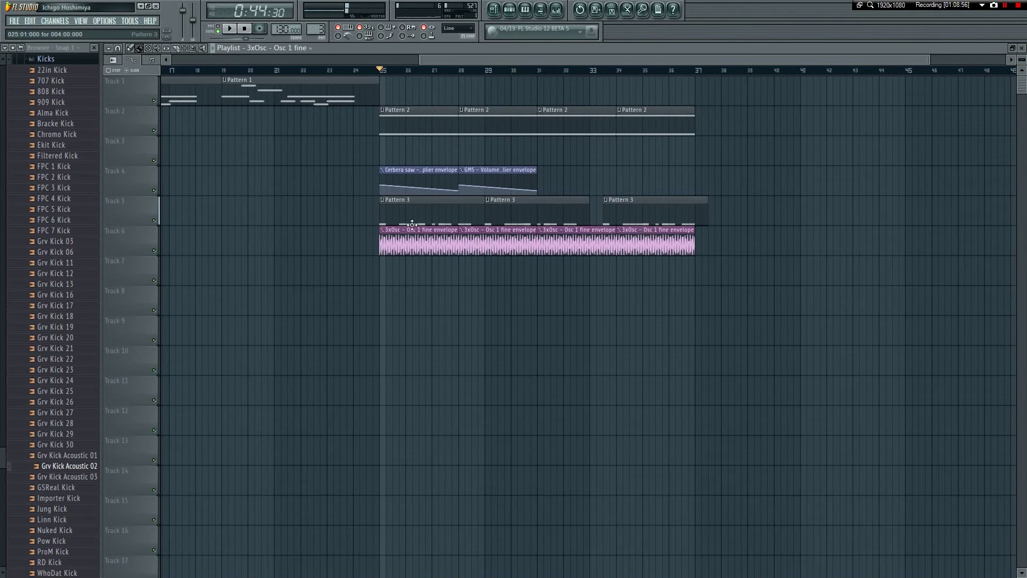
click(461, 215)
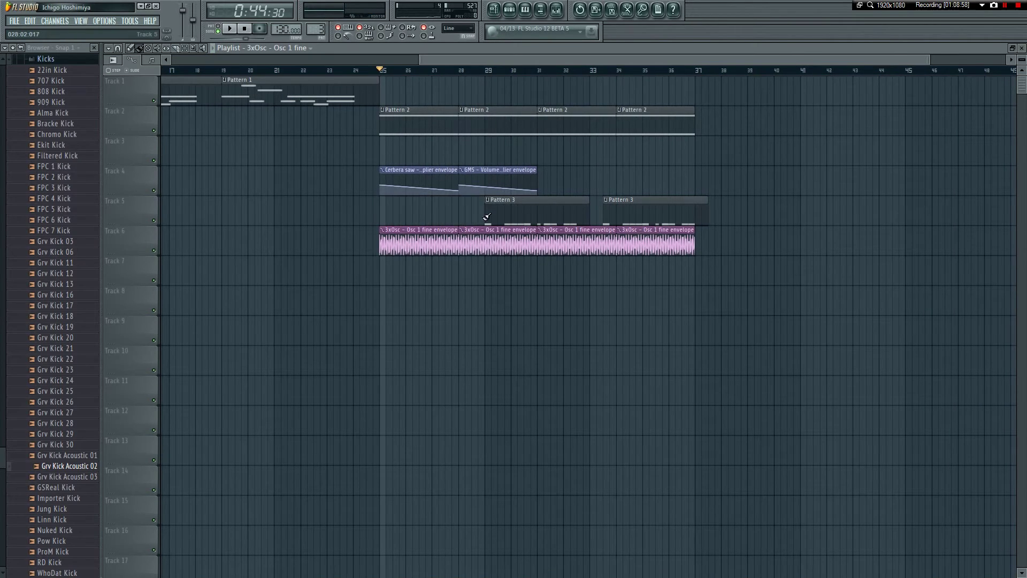
- Replace the Pattern 3 clip at bar 29 on Track 5 with one starting at bar 25, and close the playlist
right_click(503, 214)
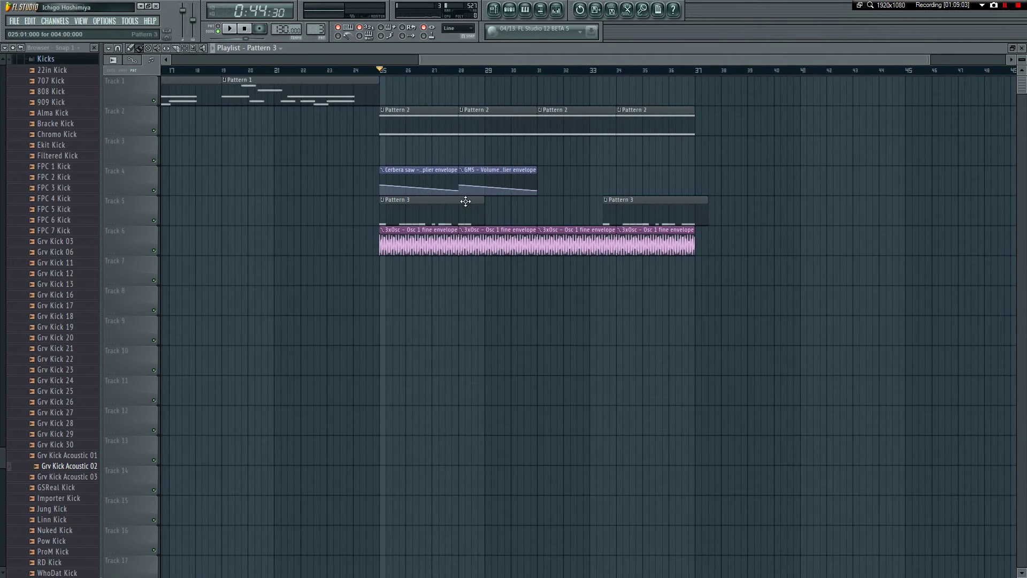
key(F5)
key(F5)
key(F5)
- Check the Hat channel's notes for Pattern 3 in the piano roll and close it
right_click(164, 102)
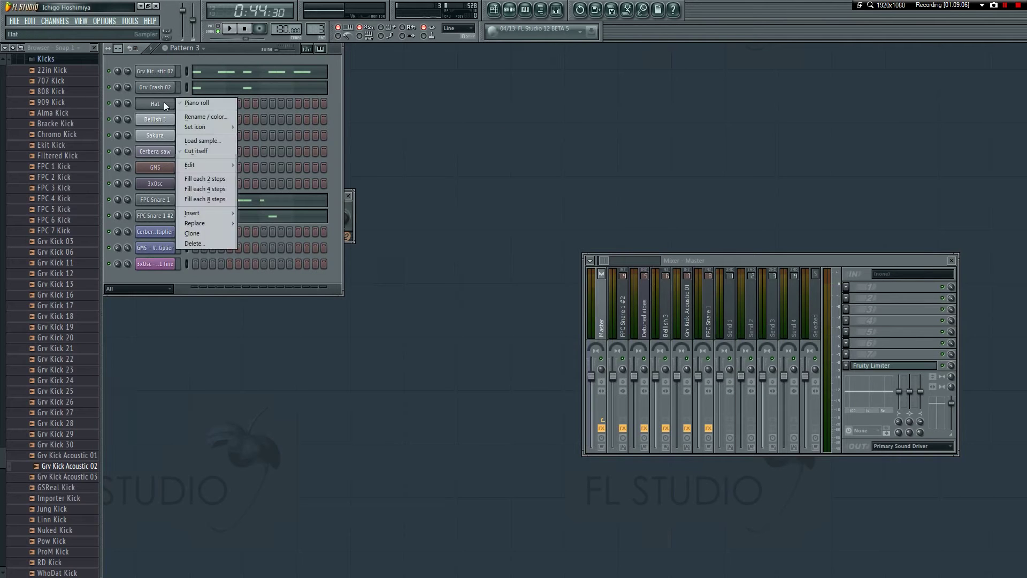
click(204, 102)
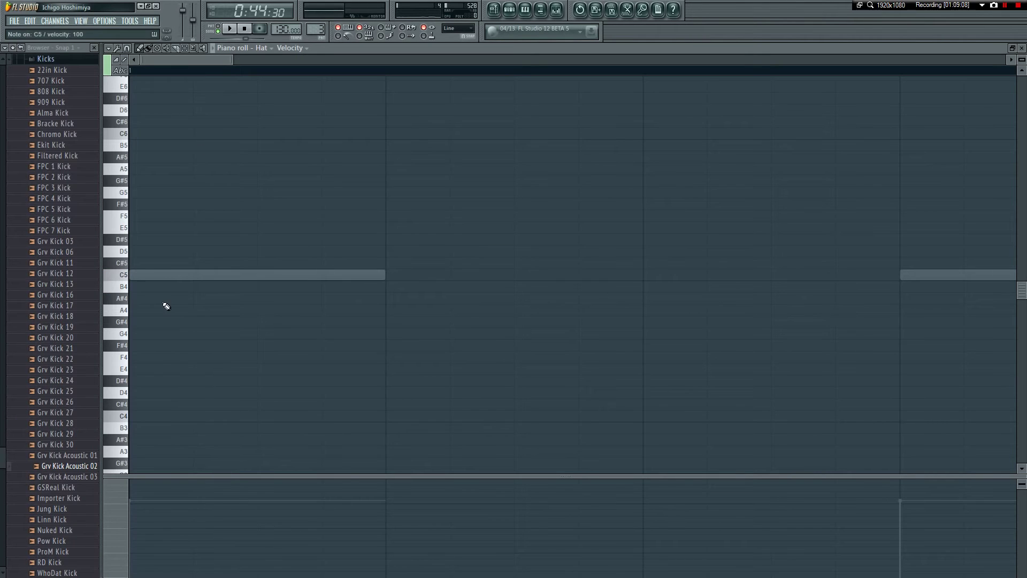
key(F7)
- Browse the Drums pack's Cymbals folder and preview hi-hat samples such as 707 CH and 909 OH in the Hats folder
scroll(72, 268, up, 5)
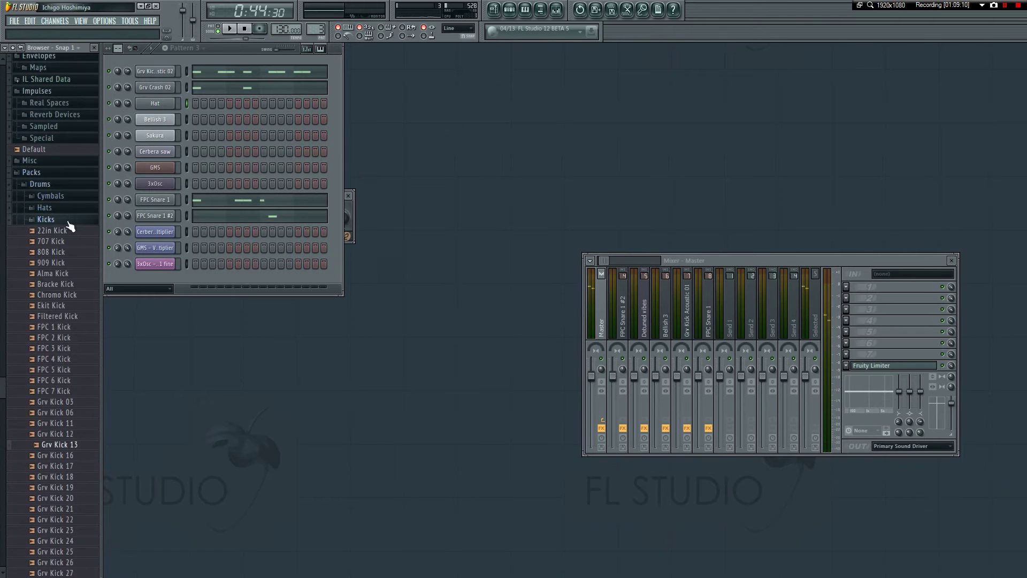
click(69, 224)
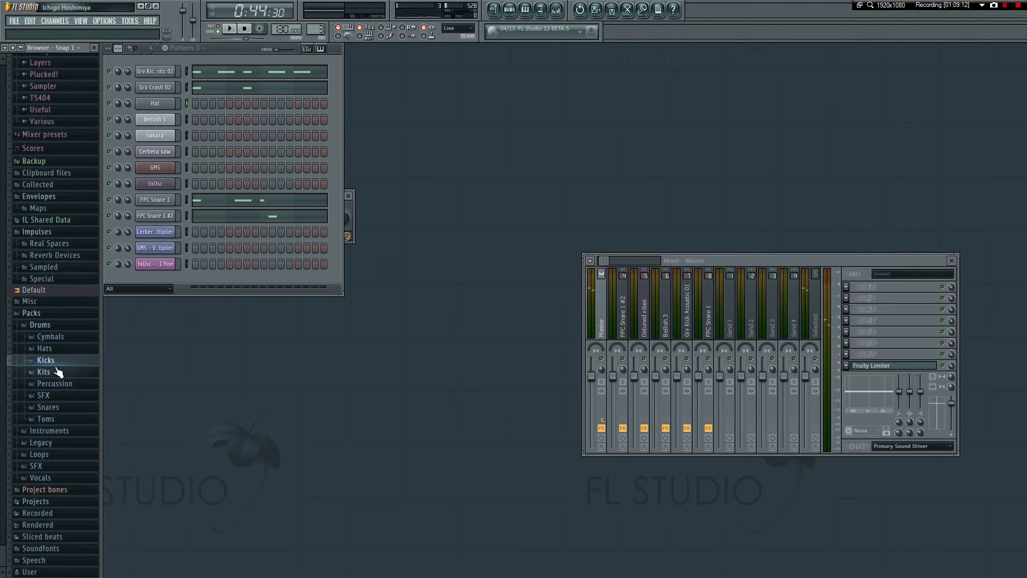
click(51, 336)
click(52, 223)
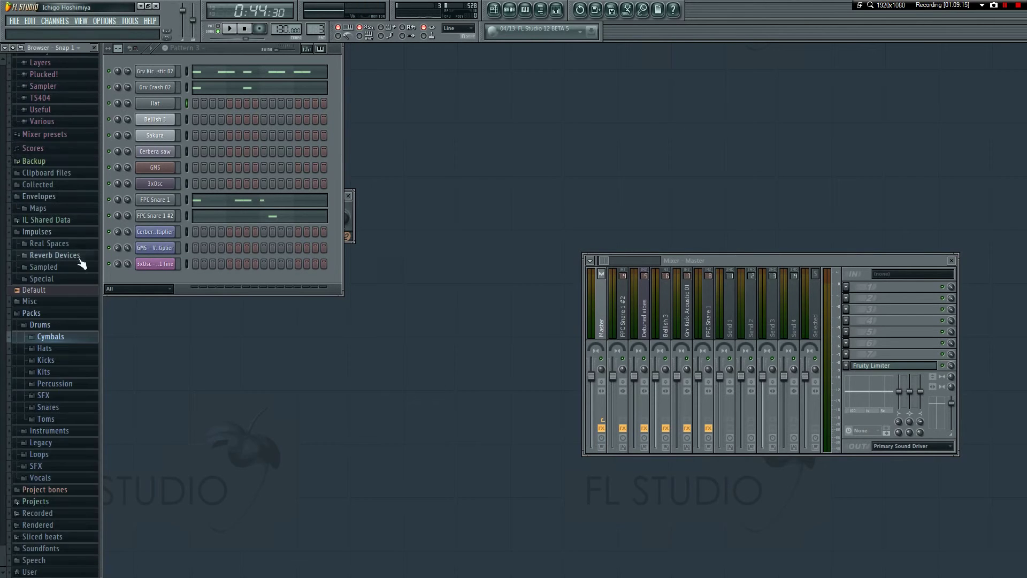
click(46, 355)
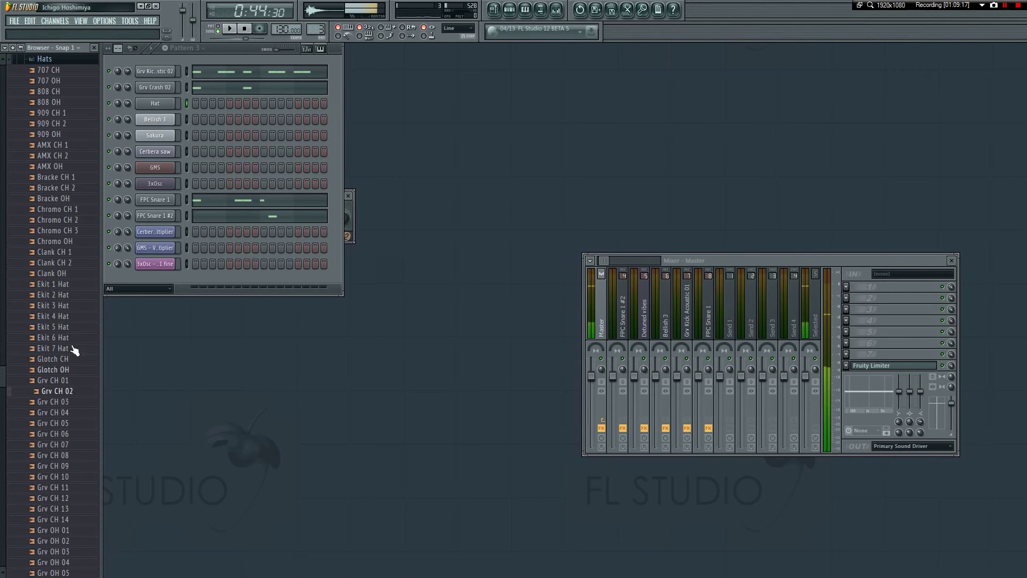
click(52, 71)
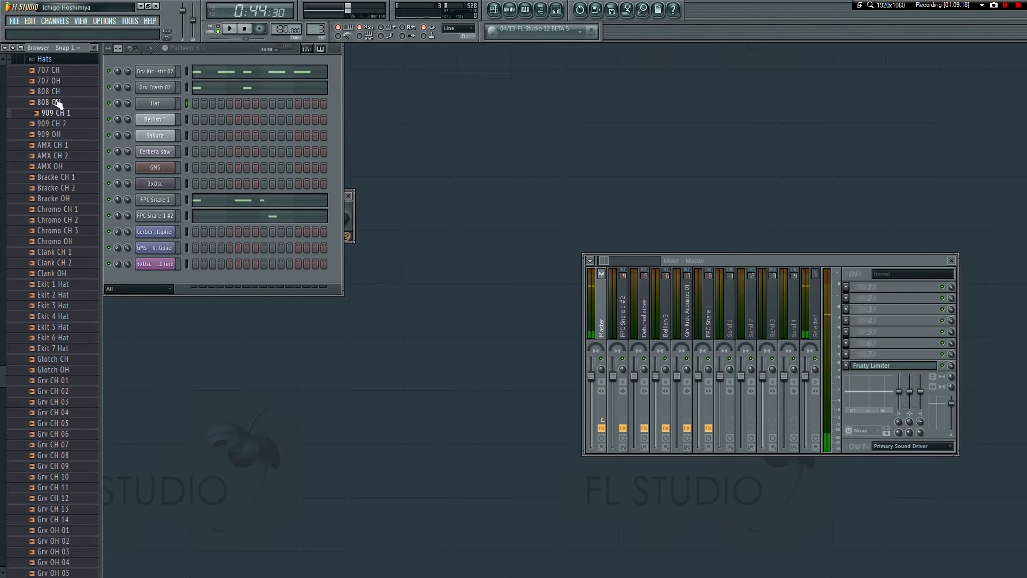
click(51, 134)
scroll(64, 161, up, 2)
click(67, 122)
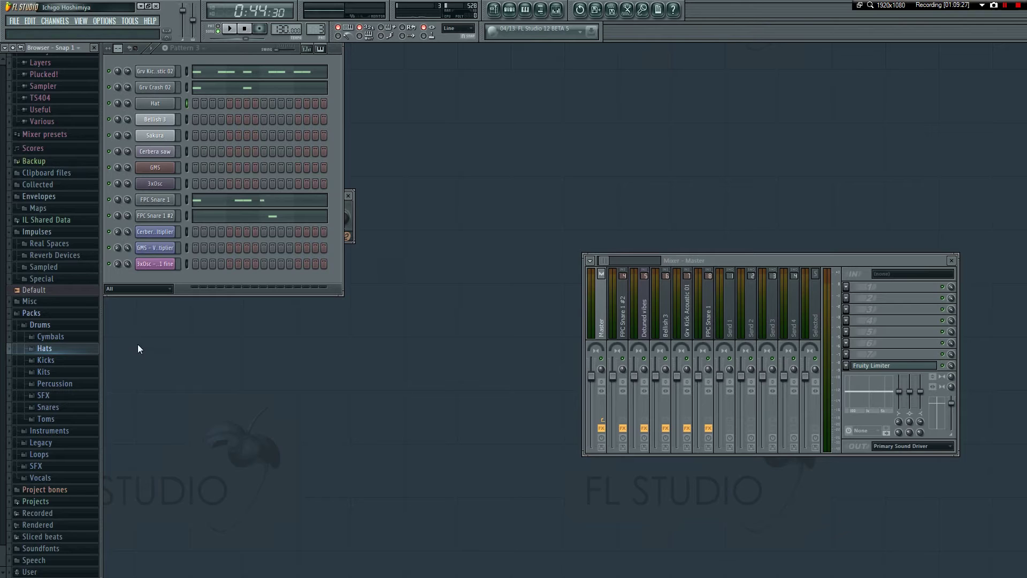
- Filter the channel rack to show only the Unsorted channels
right_click(174, 264)
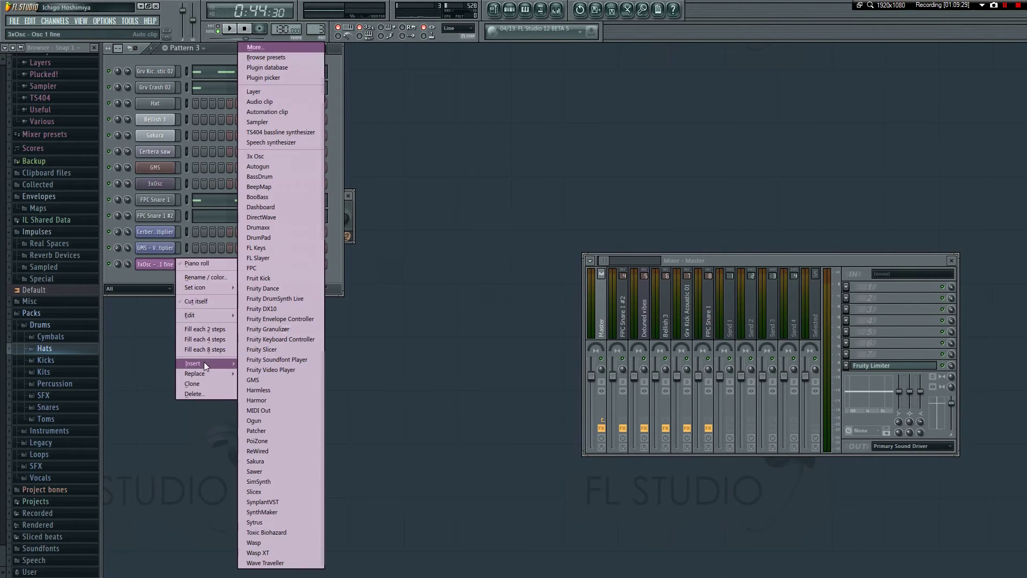
click(476, 363)
click(142, 288)
click(137, 319)
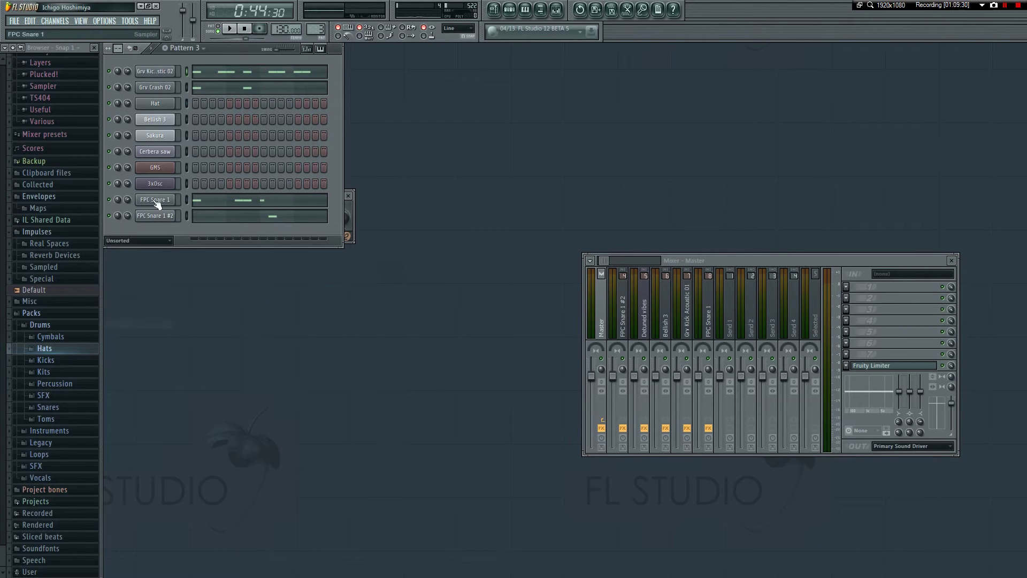
right_click(160, 184)
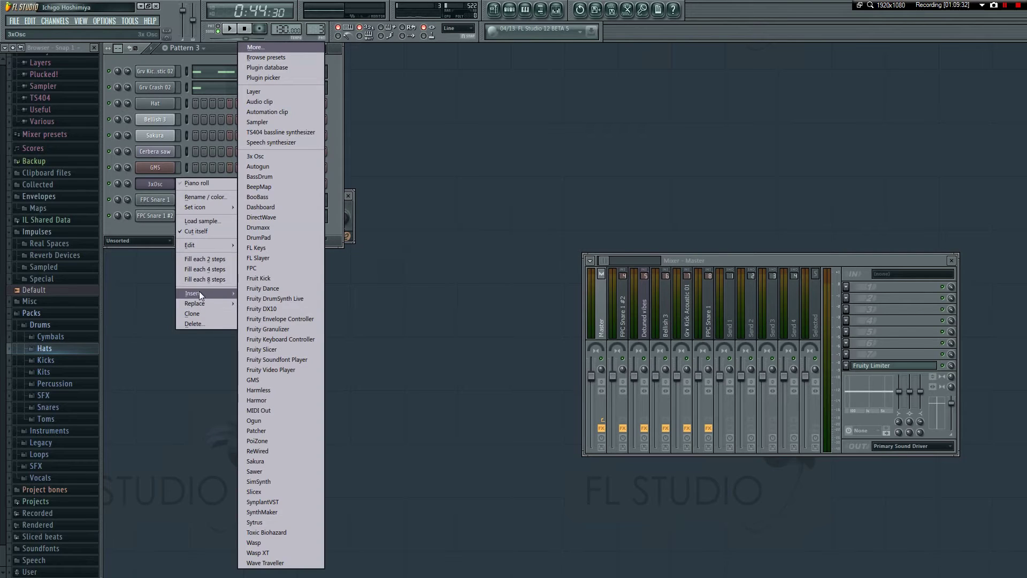
mouse_move(199, 292)
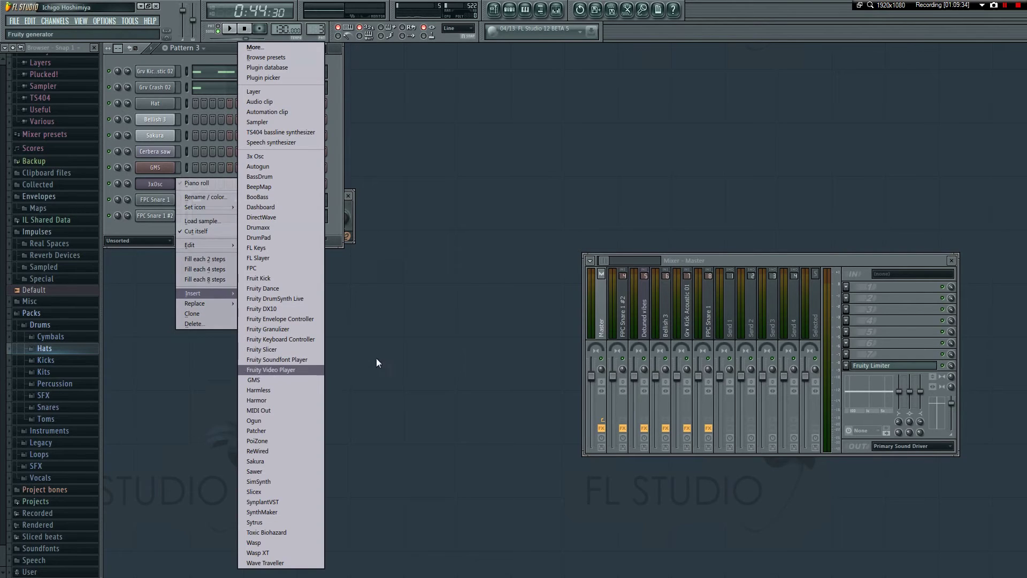
click(450, 332)
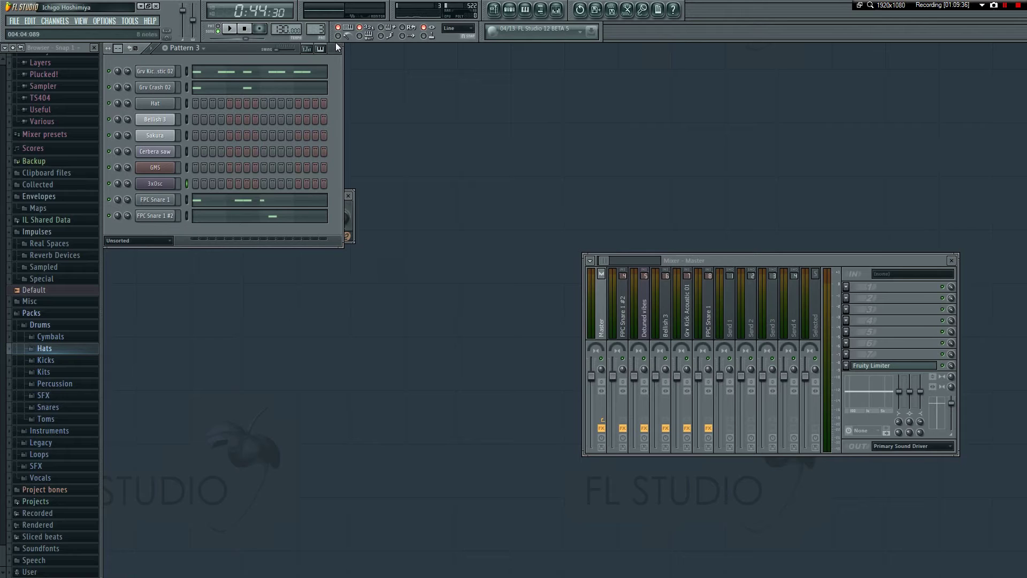
- Switch to Pattern 2 and open the GMS channel's notes in the piano roll
scroll(316, 28, down, 1)
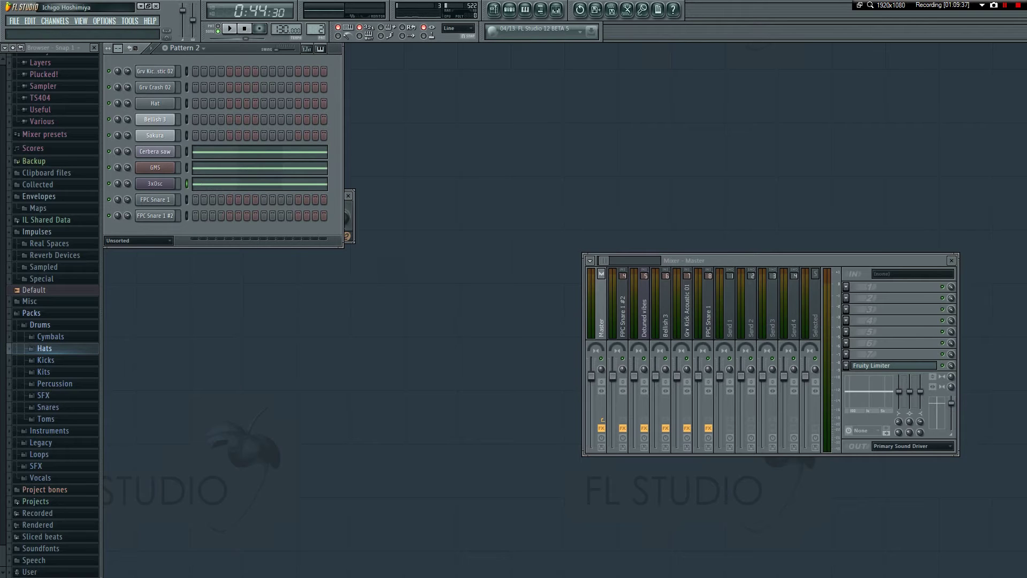
click(176, 168)
right_click(175, 167)
click(200, 168)
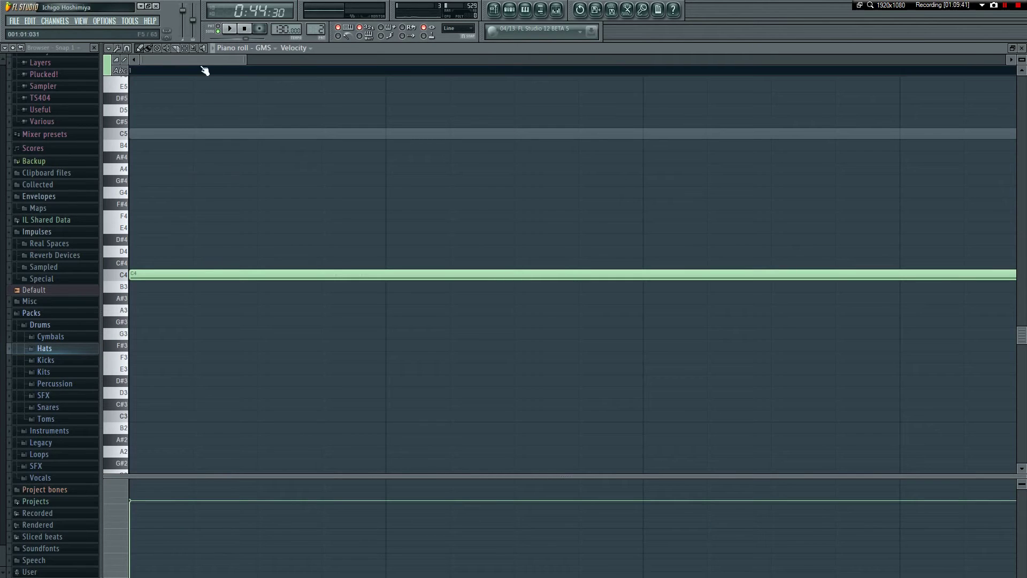
scroll(245, 60, down, 4)
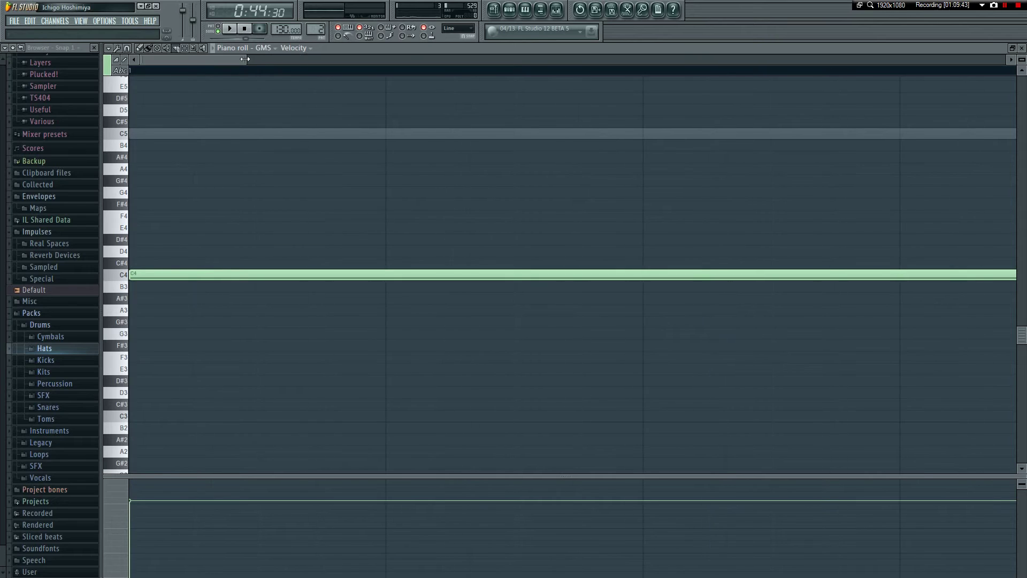
- Slice the long C4 note of GMS at beats 2, 3 and 4 of bar 1 and at the start of bar 2
drag(227, 290, 225, 265)
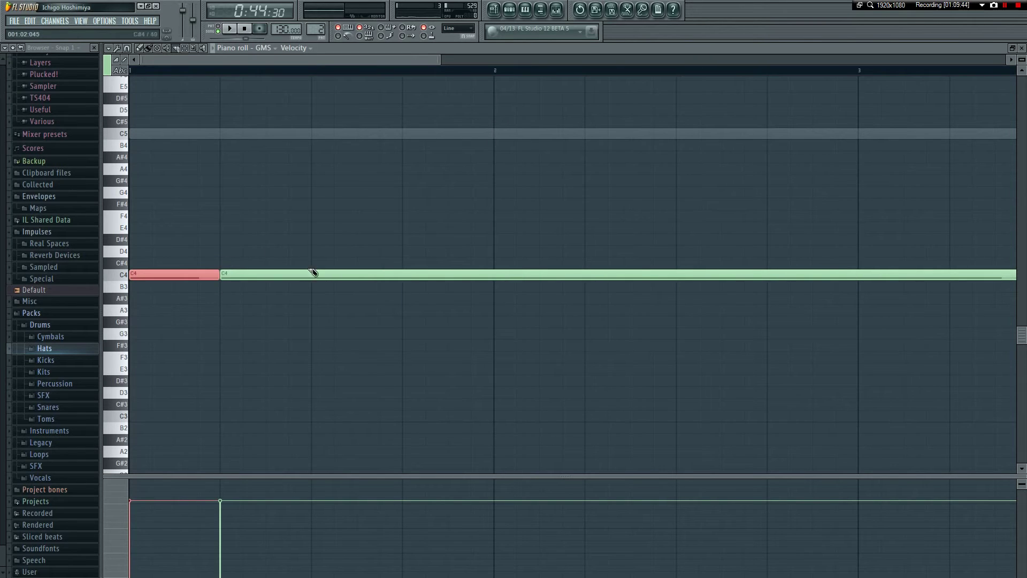
drag(320, 287, 318, 266)
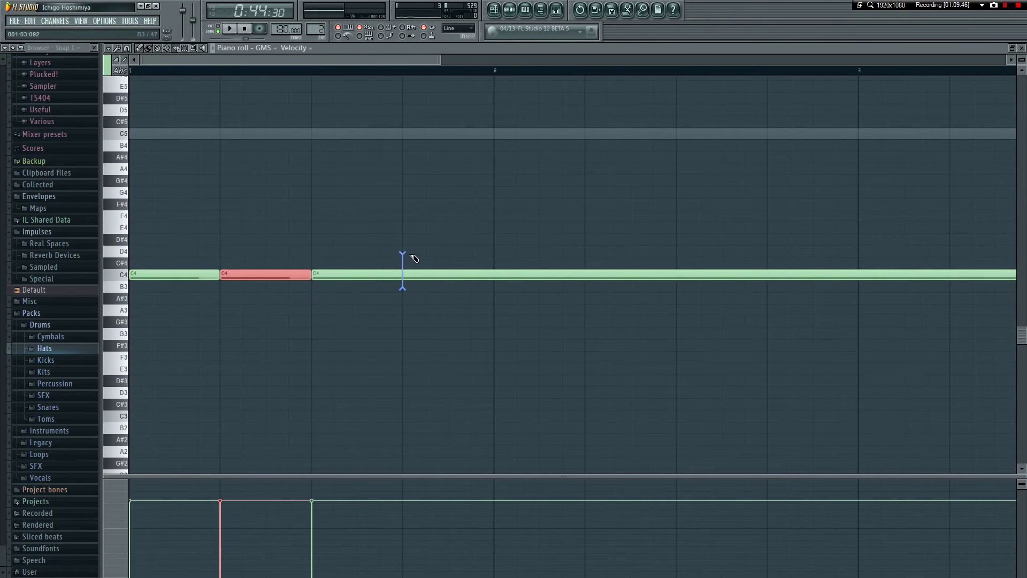
drag(413, 257, 414, 255)
drag(496, 266, 495, 265)
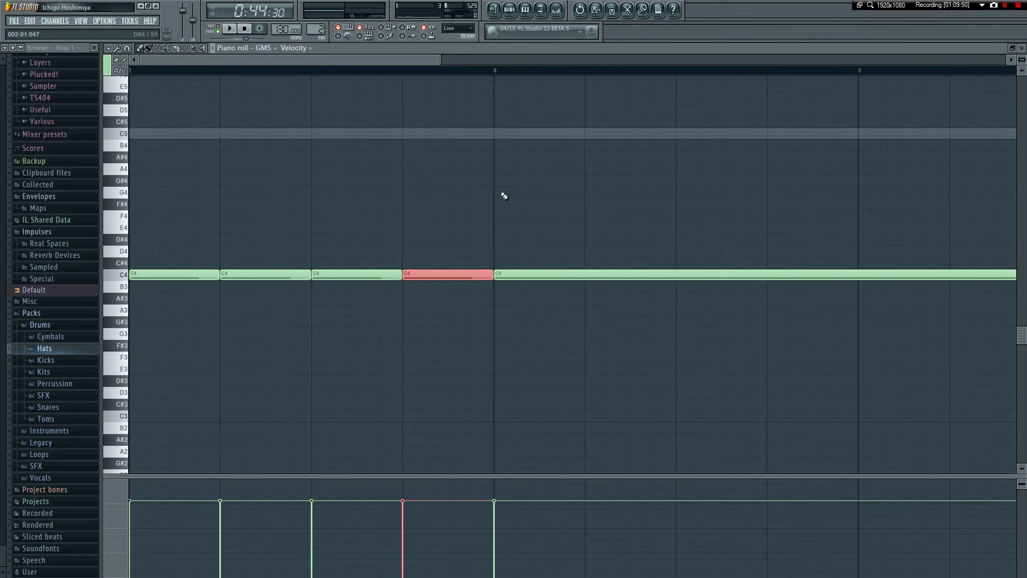
- Replace the remaining long C4 note of GMS with one-beat C4 notes from the start of bar 2 up to bar 4
drag(440, 62, 614, 63)
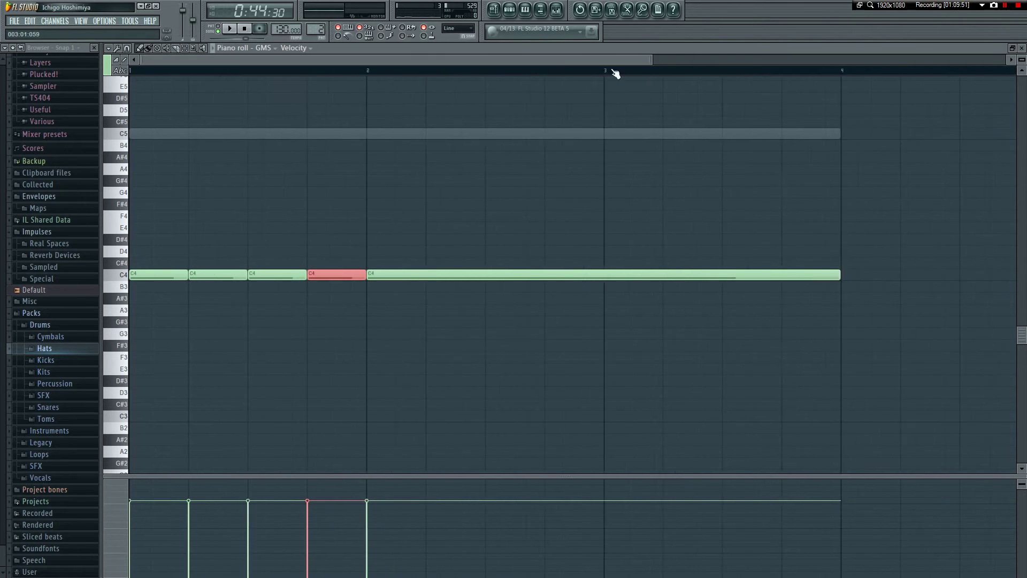
right_click(305, 275)
click(259, 278)
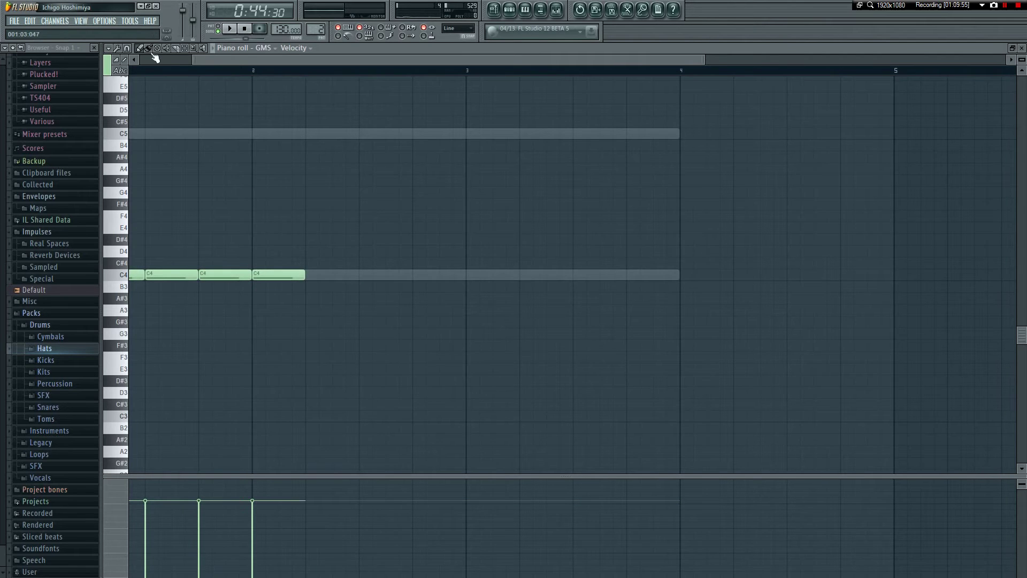
mouse_move(314, 276)
mouse_down()
mouse_move(614, 284)
mouse_move(310, 273)
mouse_move(361, 281)
mouse_up()
key(shift+Up)
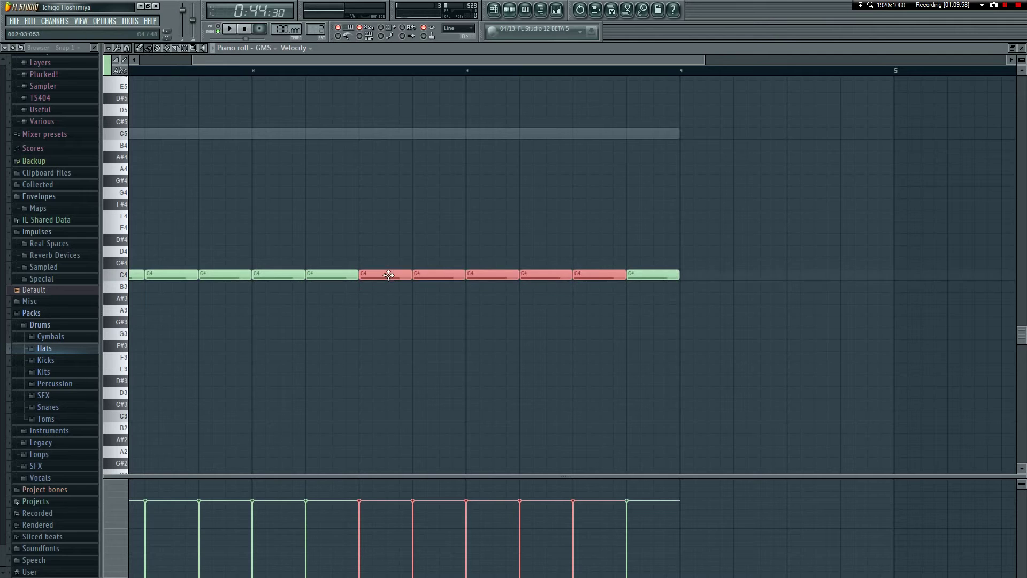
click(380, 241)
key(space)
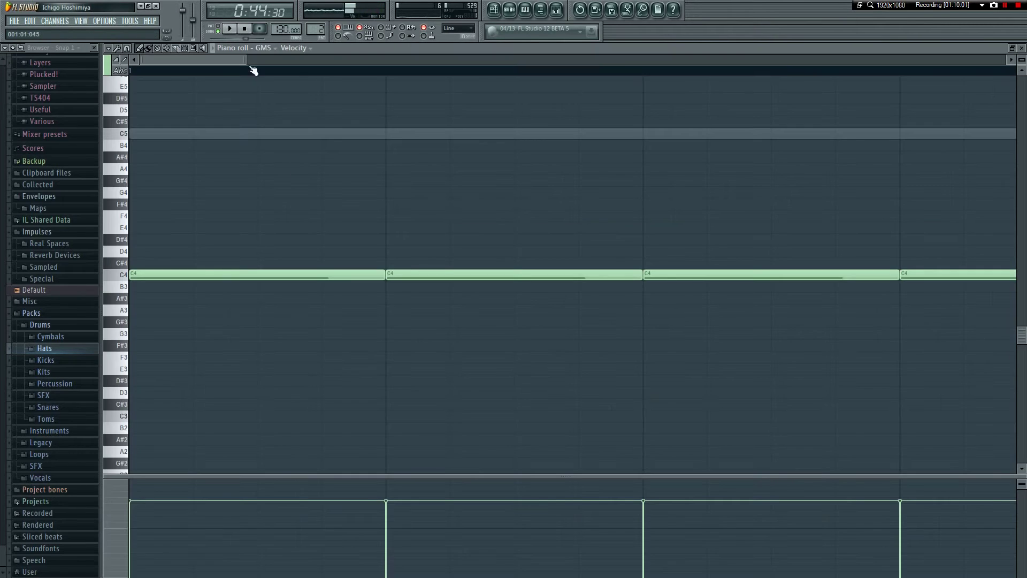
drag(249, 64, 525, 62)
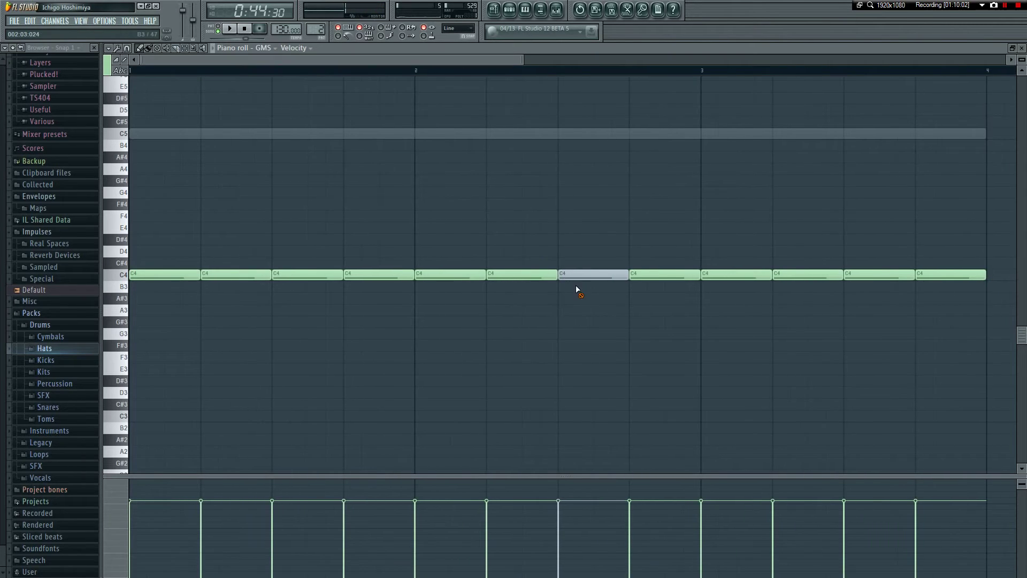
right_click(564, 273)
click(563, 273)
- Audition Pattern 2 both with GMS alone and together with the Cerbera saw and 3xOsc channels
key(space)
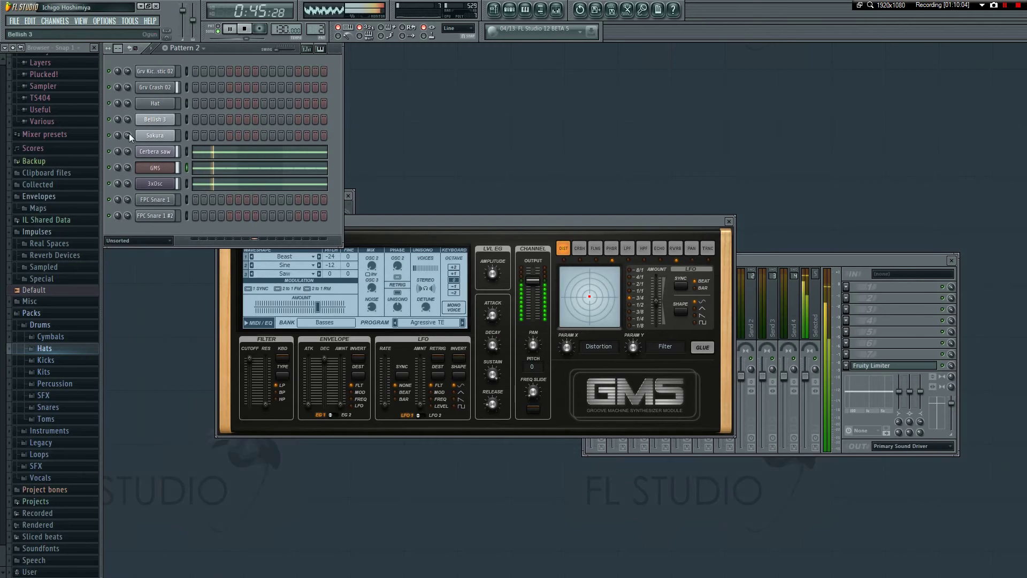
key(space)
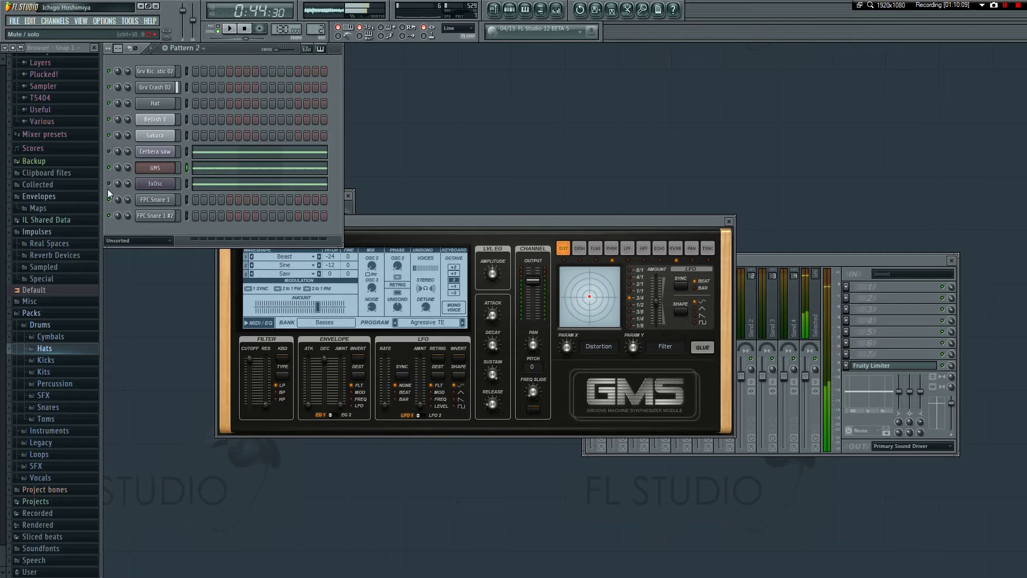
key(space)
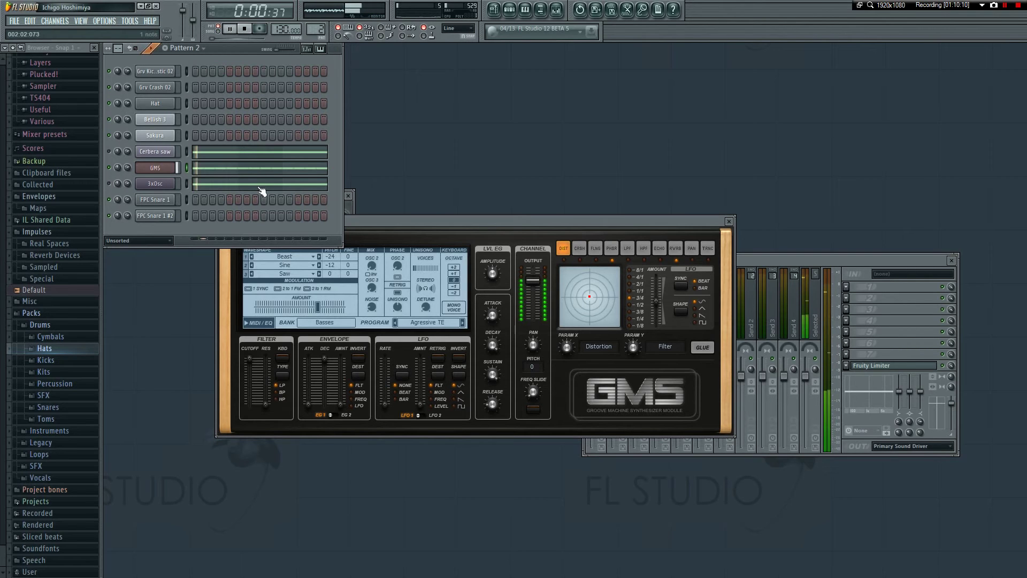
key(space)
key(space)
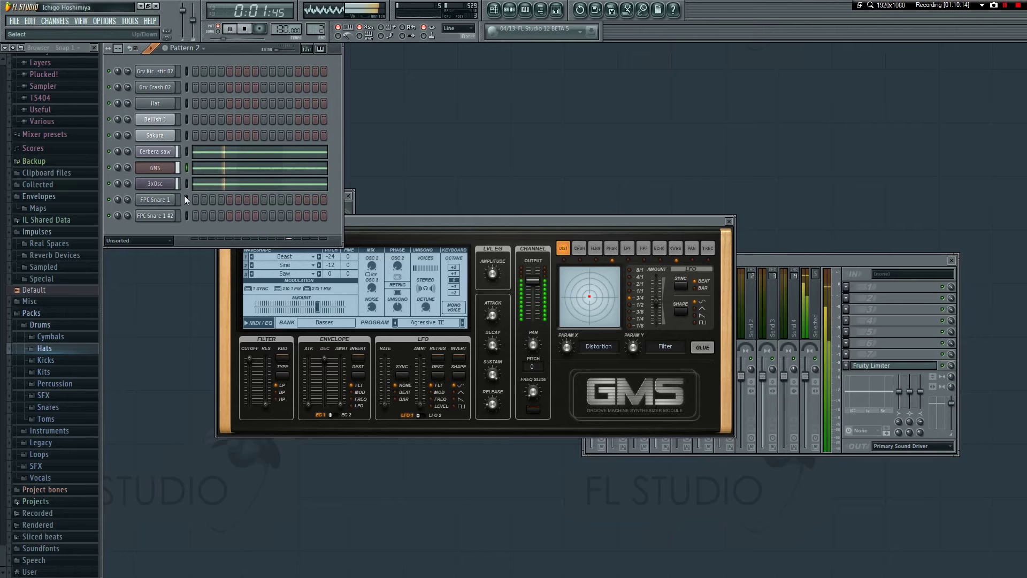
key(space)
- Slice the Cerbera saw channel's long C4 note in the piano roll at beats 2, 3 and 4 of bar 1 and at bar 2
click(203, 152)
drag(248, 63, 639, 62)
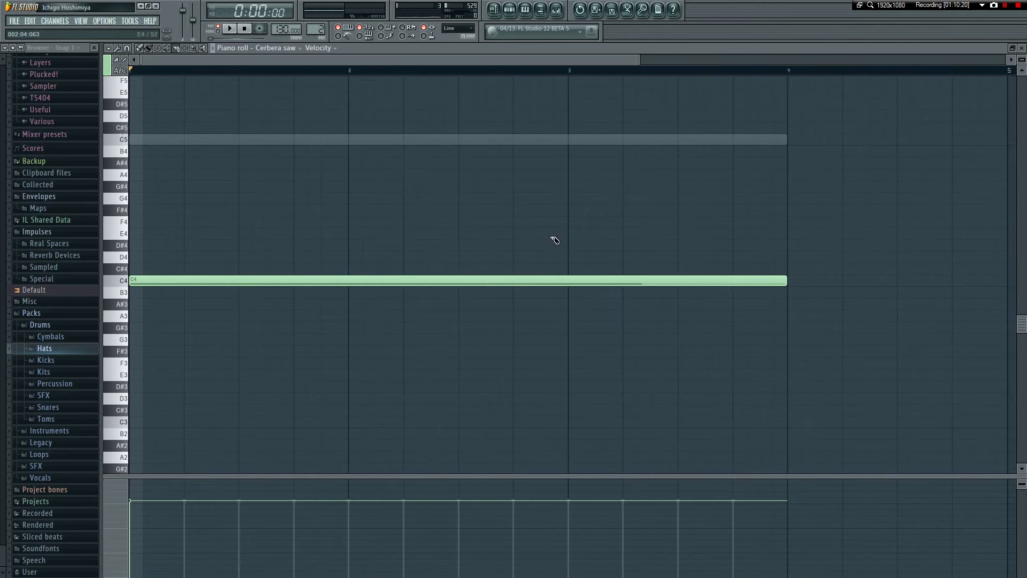
scroll(553, 238, up, 2)
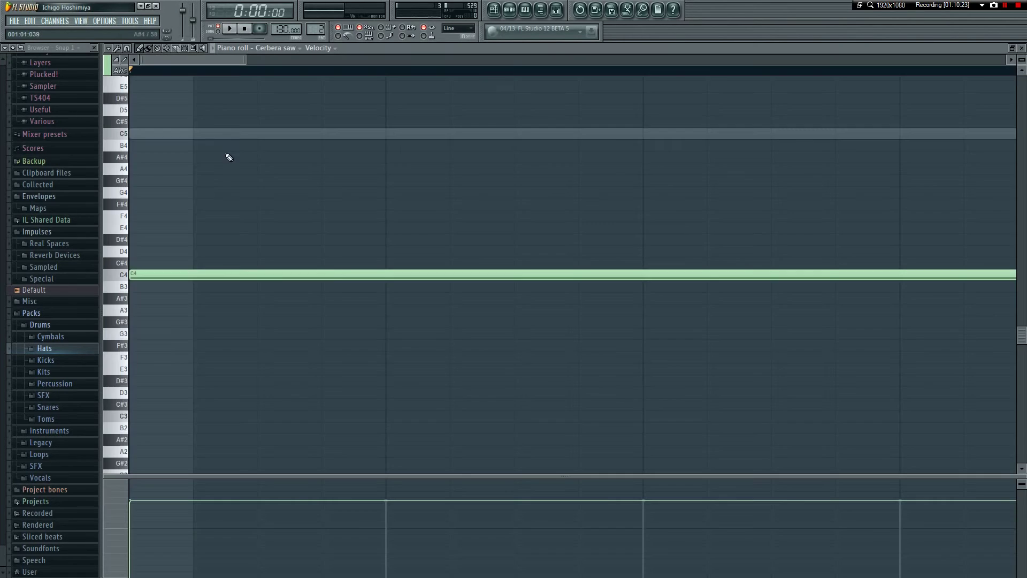
drag(255, 61, 645, 61)
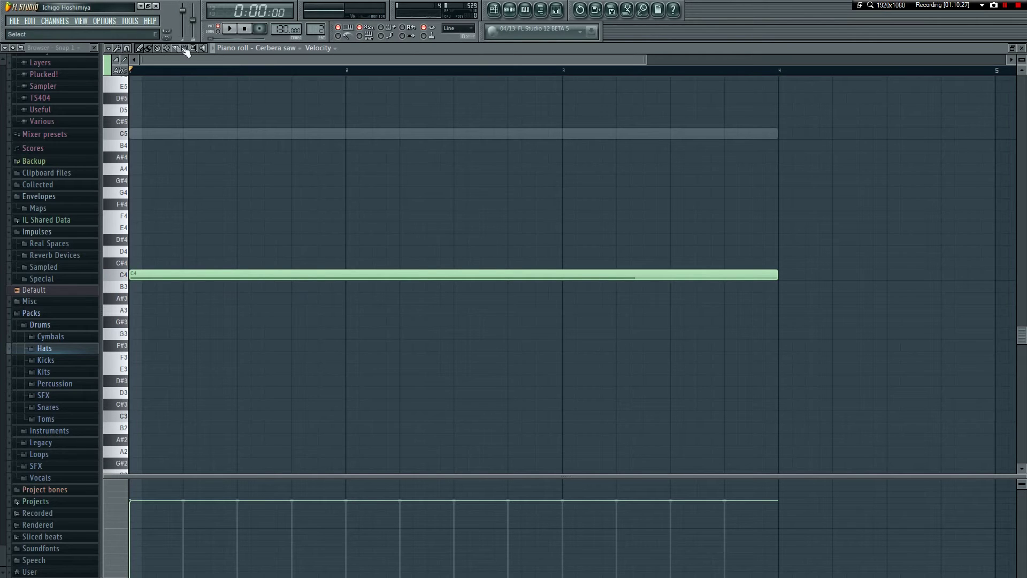
drag(195, 266, 188, 285)
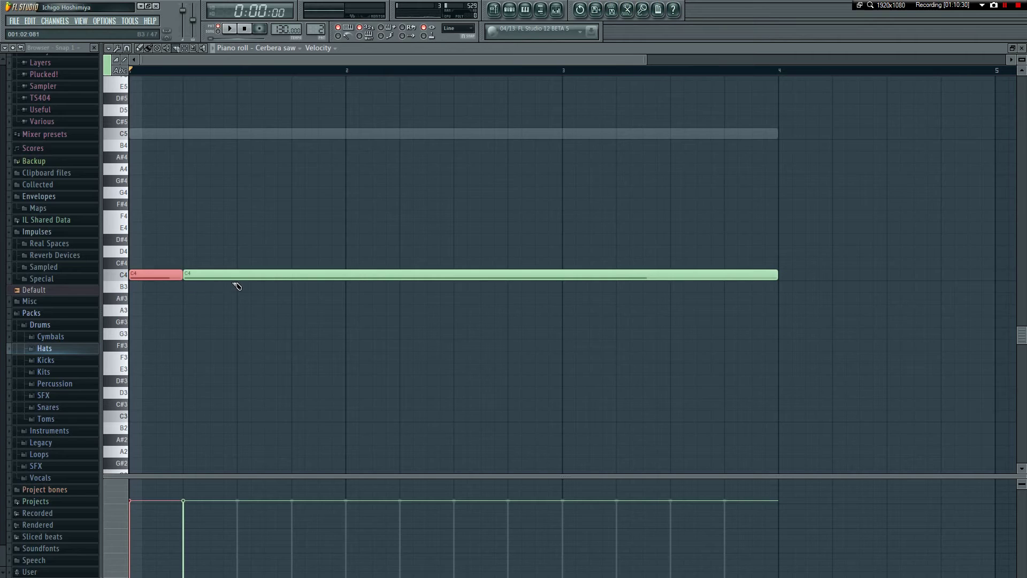
mouse_move(237, 251)
mouse_down()
mouse_move(237, 284)
mouse_move(292, 266)
mouse_up()
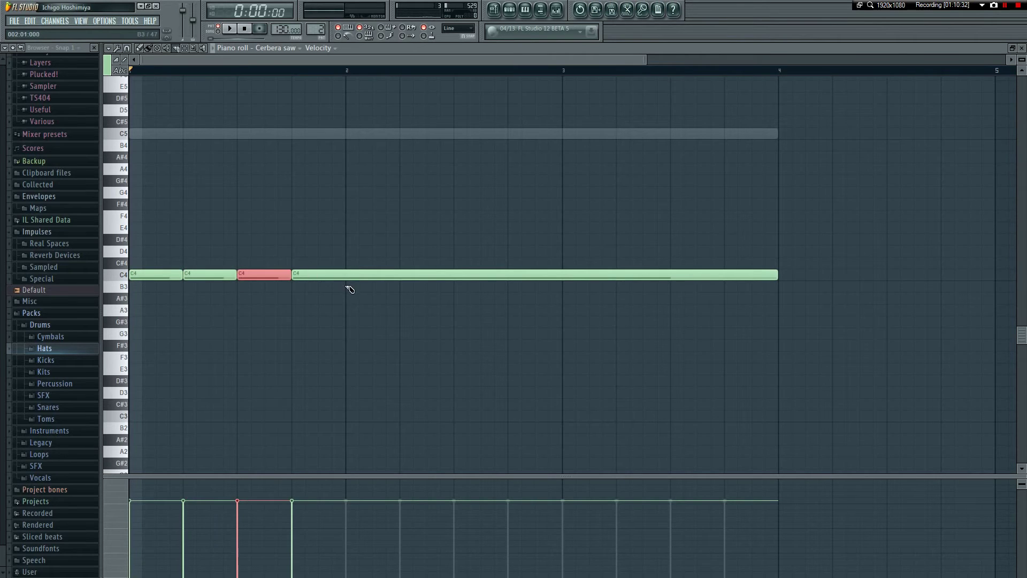
drag(350, 284, 352, 263)
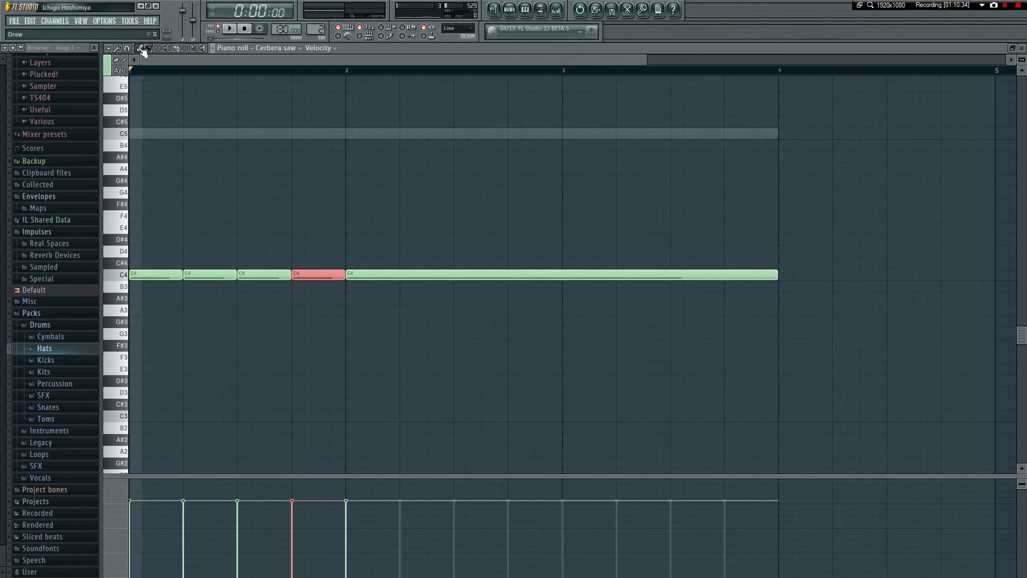
- Replace the remaining long C4 note of Cerbera saw with one-beat C4 notes from the start of bar 2 up to bar 4
right_click(381, 275)
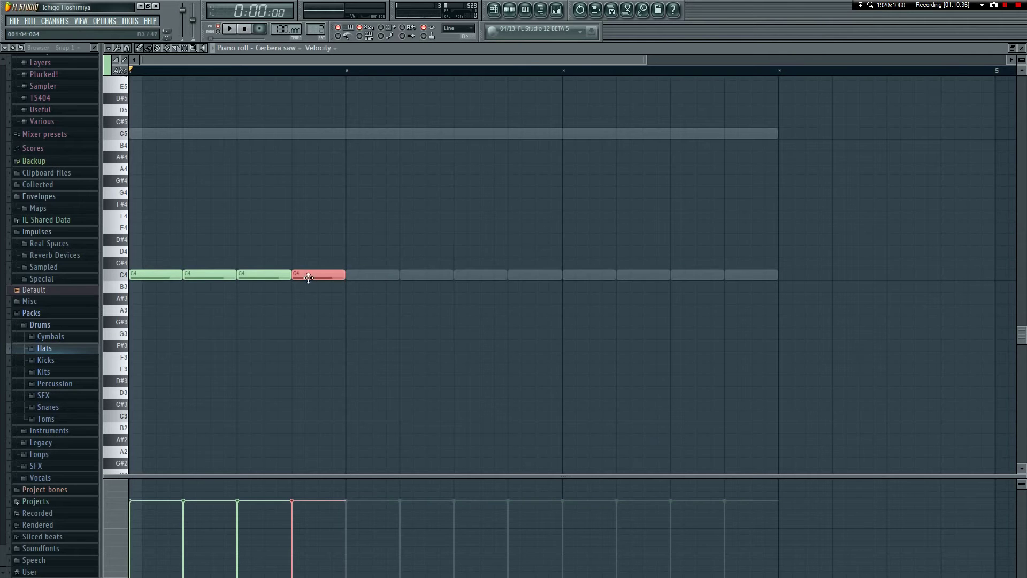
drag(351, 272, 724, 271)
key(space)
key(F7)
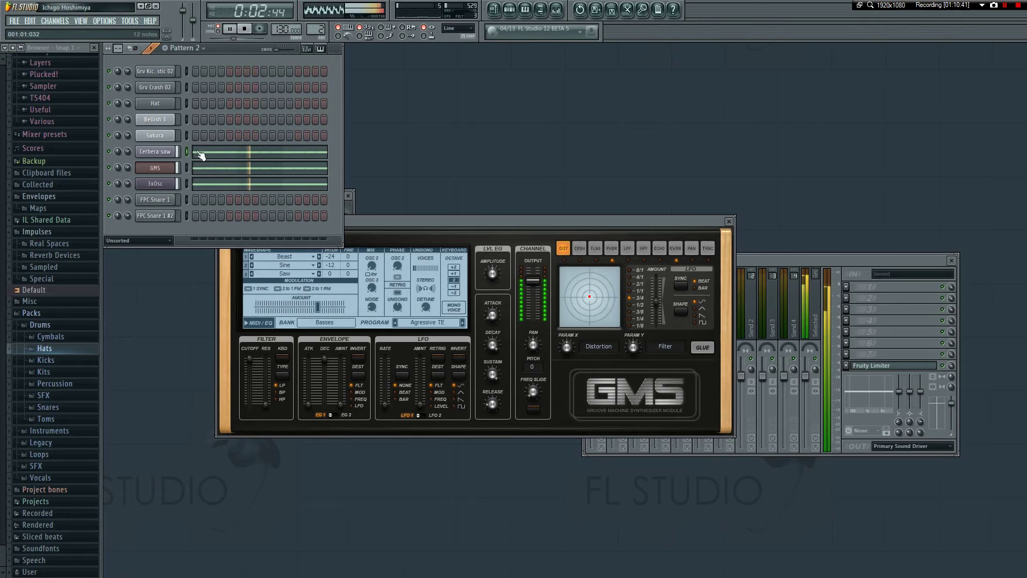
- Audition the playlist arrangement from bar 25, where the Pattern 2 and Pattern 3 clips begin
click(493, 9)
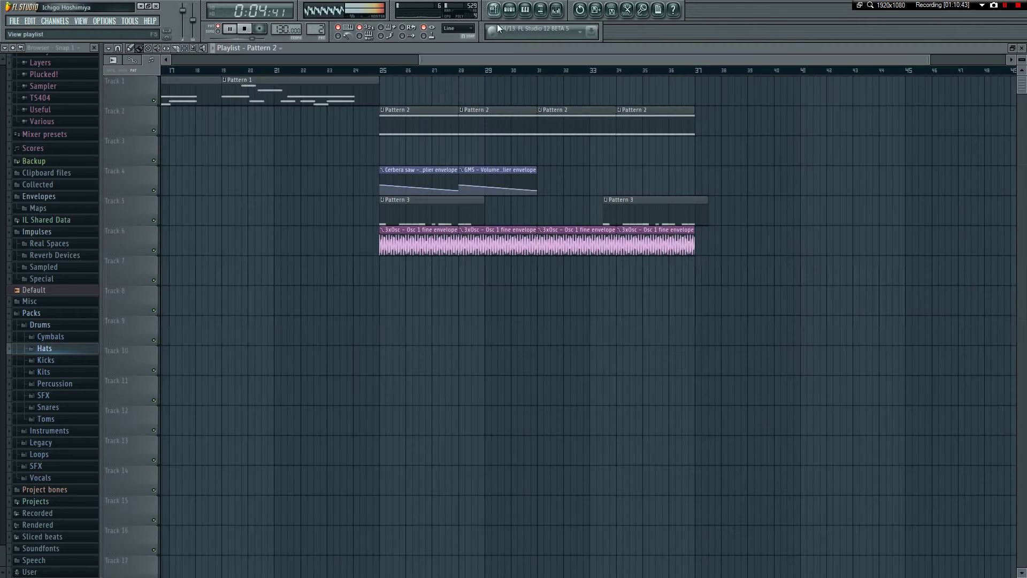
click(383, 71)
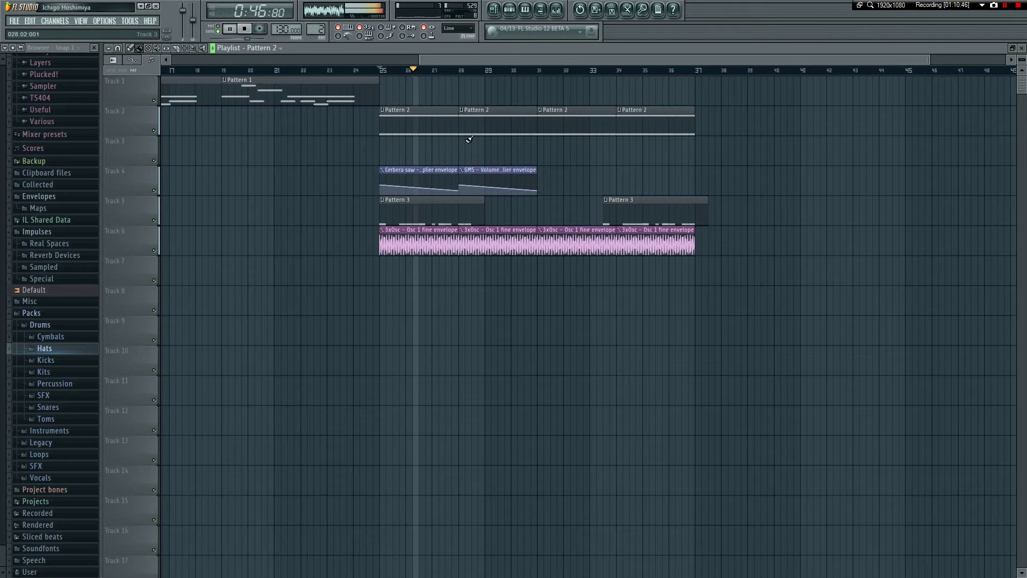
drag(517, 60, 569, 60)
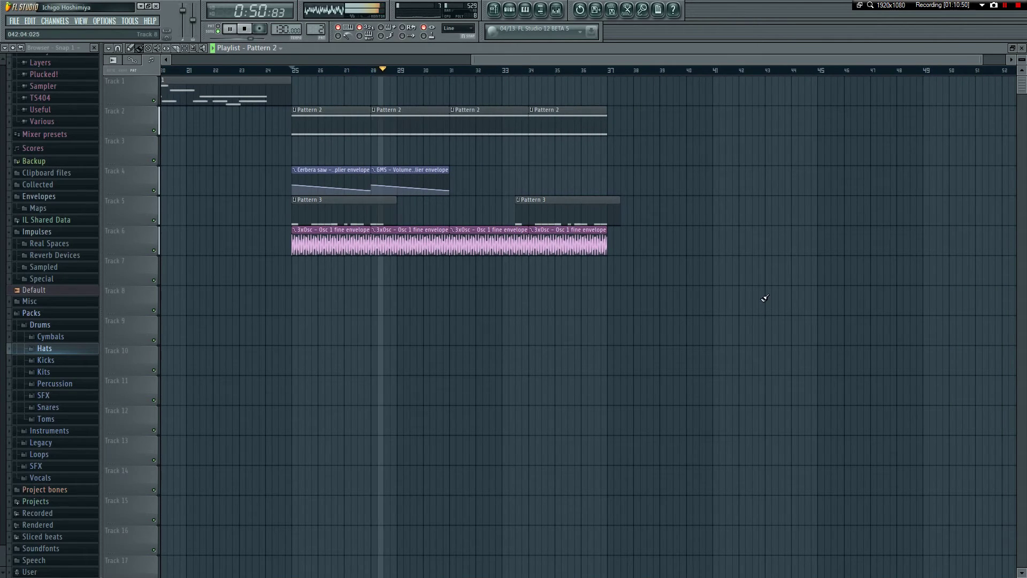
key(space)
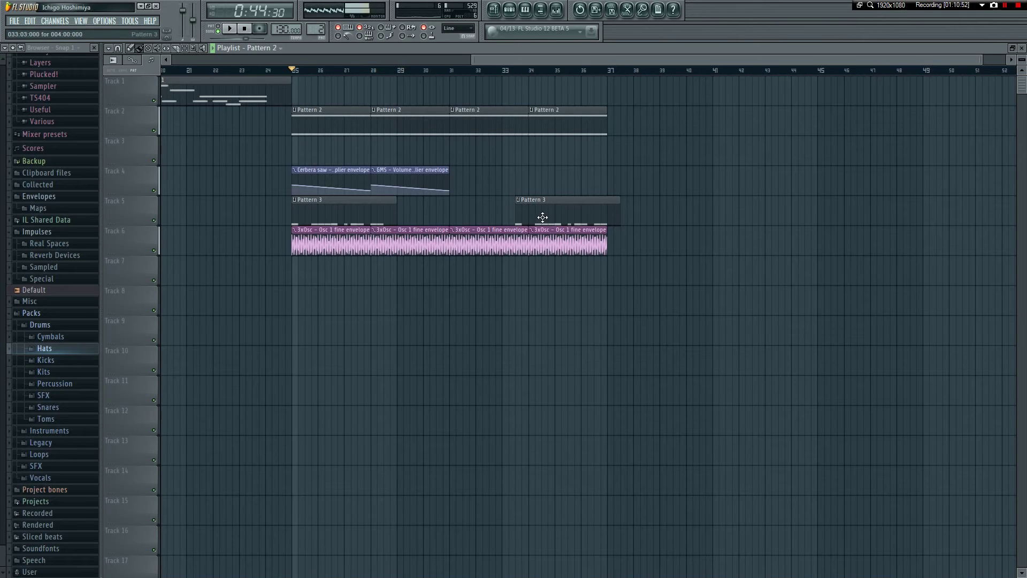
- Add a one-beat C5 note to Grv Crash 02 in Pattern 3 at beat 2 of bar 4
key(F5)
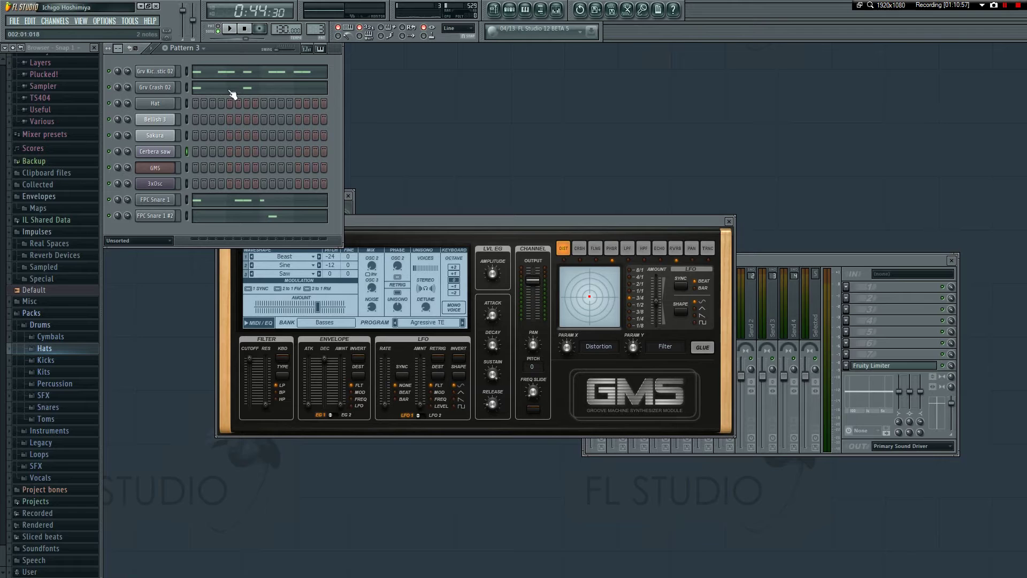
click(151, 83)
click(261, 90)
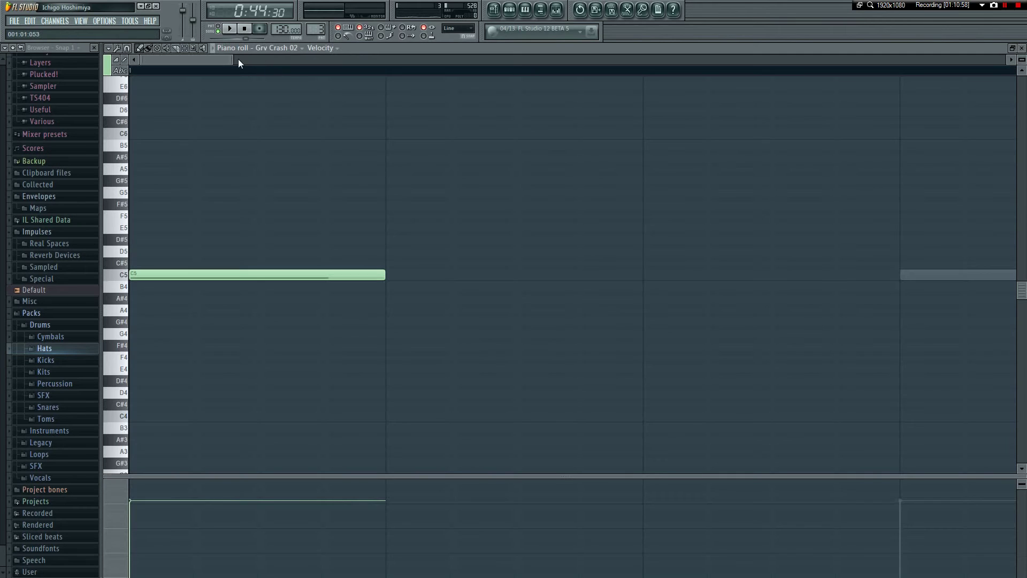
drag(235, 56, 534, 300)
click(572, 275)
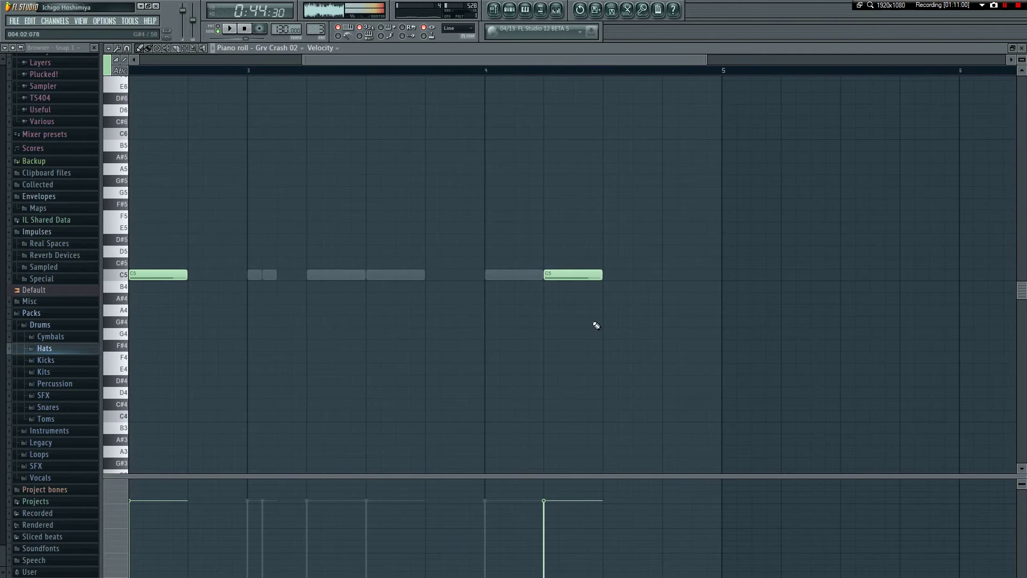
- Add a one-beat C5 note to FPC Snare 1 #2 in Pattern 3 at the start of bar 4
key(F7)
click(493, 10)
key(F5)
click(326, 90)
drag(235, 58, 314, 77)
key(F7)
click(289, 217)
drag(232, 59, 419, 275)
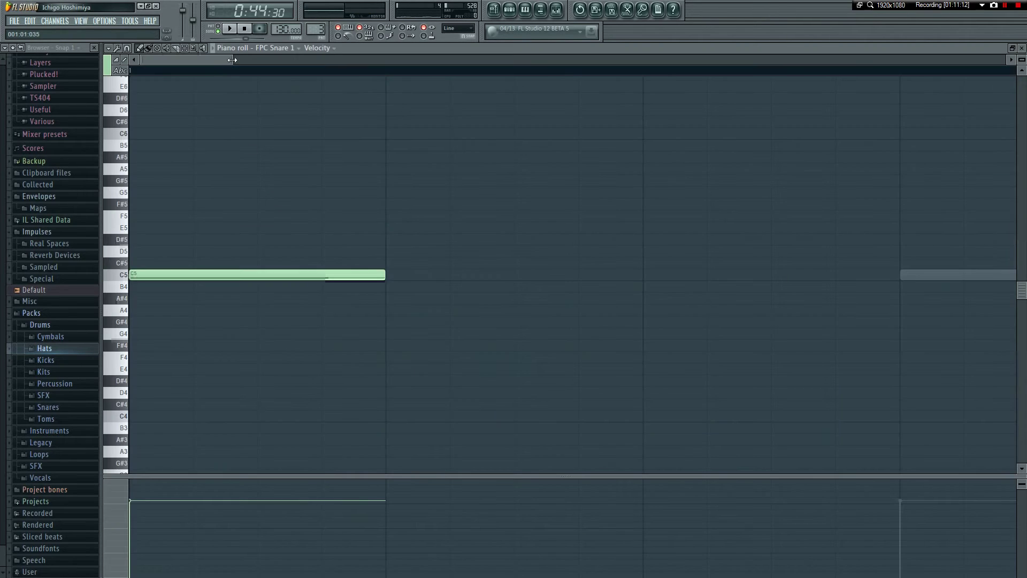
- Try a short C5 note on FPC Snare 1 at beat 3 of bar 3 and delete it
drag(232, 60, 363, 59)
drag(294, 58, 530, 60)
click(250, 276)
key(Escape)
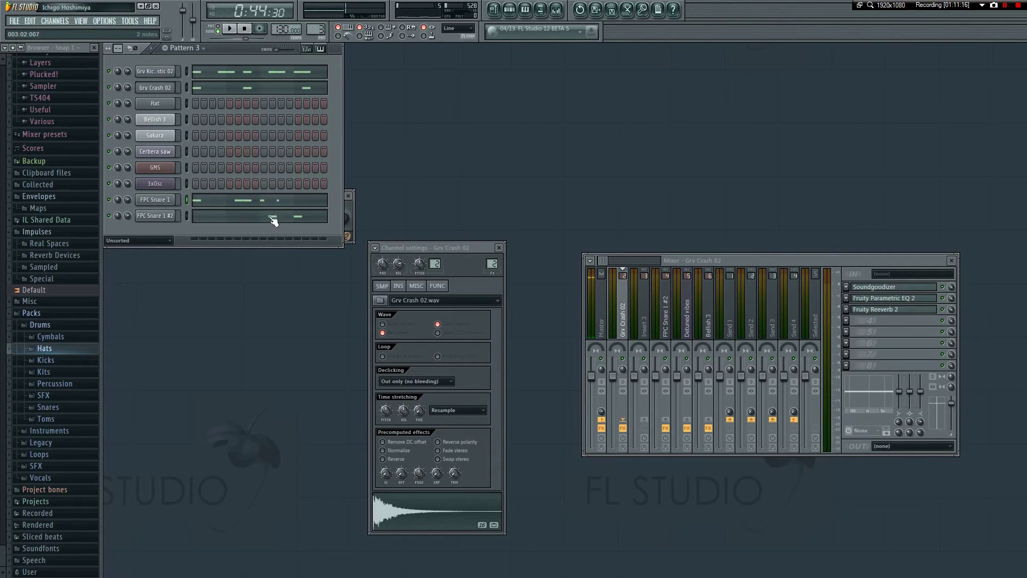
click(285, 204)
drag(241, 63, 442, 80)
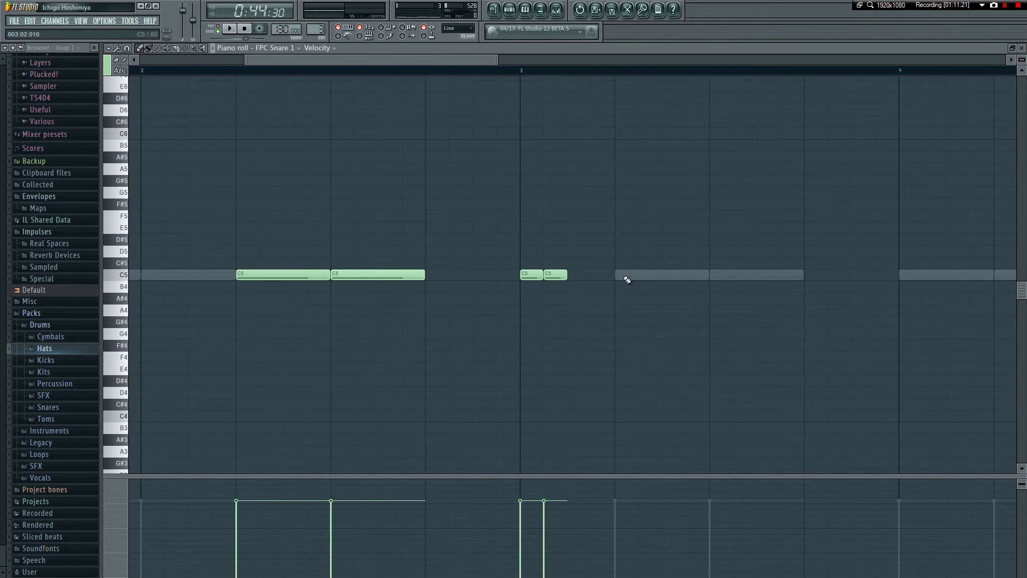
key(Escape)
click(309, 204)
drag(227, 59, 481, 80)
key(Escape)
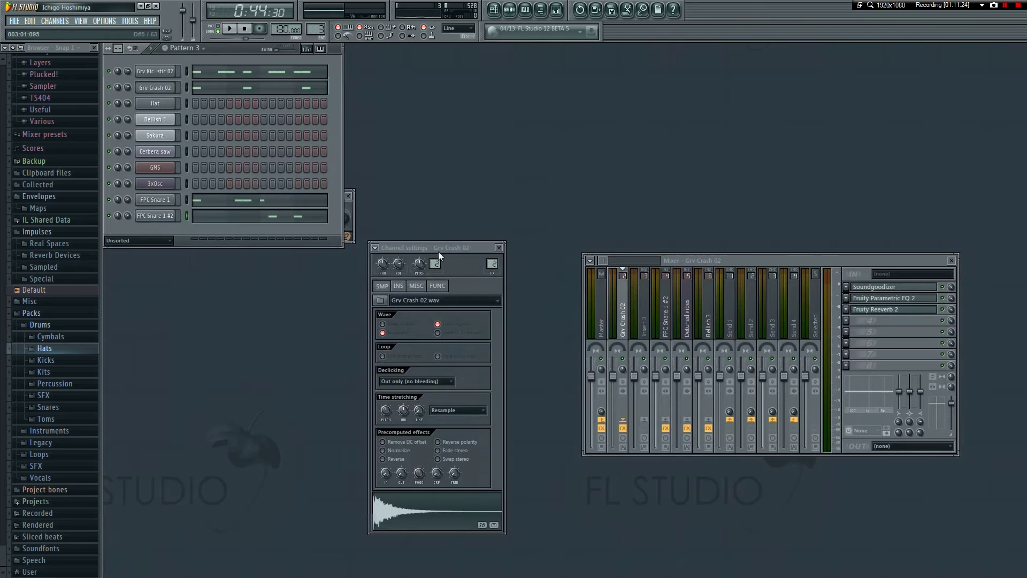
- Add one-beat C5 notes to FPC Snare 1 at beat 3 of bar 3 and beat 2 of bar 4
click(254, 204)
drag(235, 61, 554, 101)
click(725, 278)
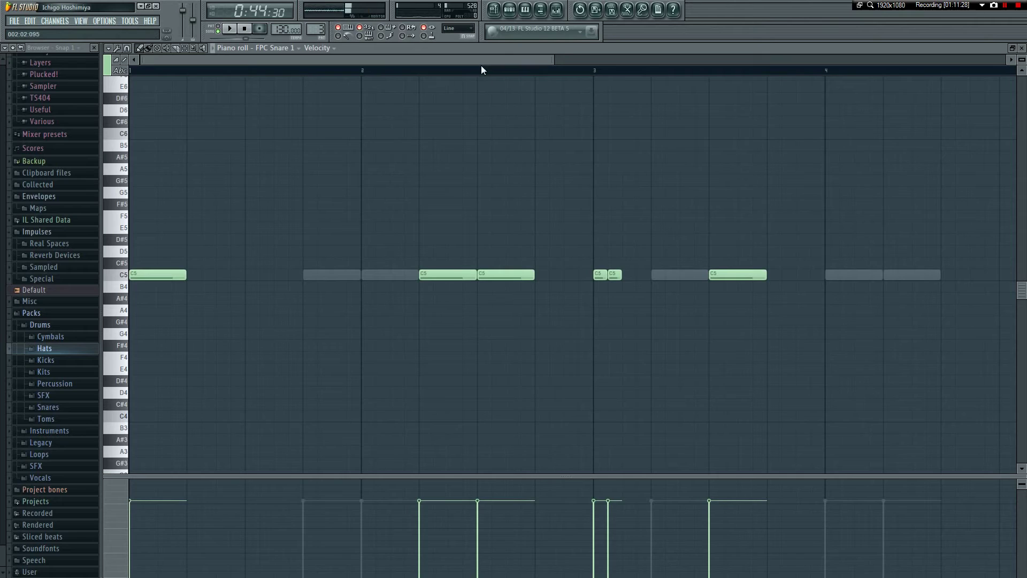
drag(480, 62, 574, 65)
click(695, 263)
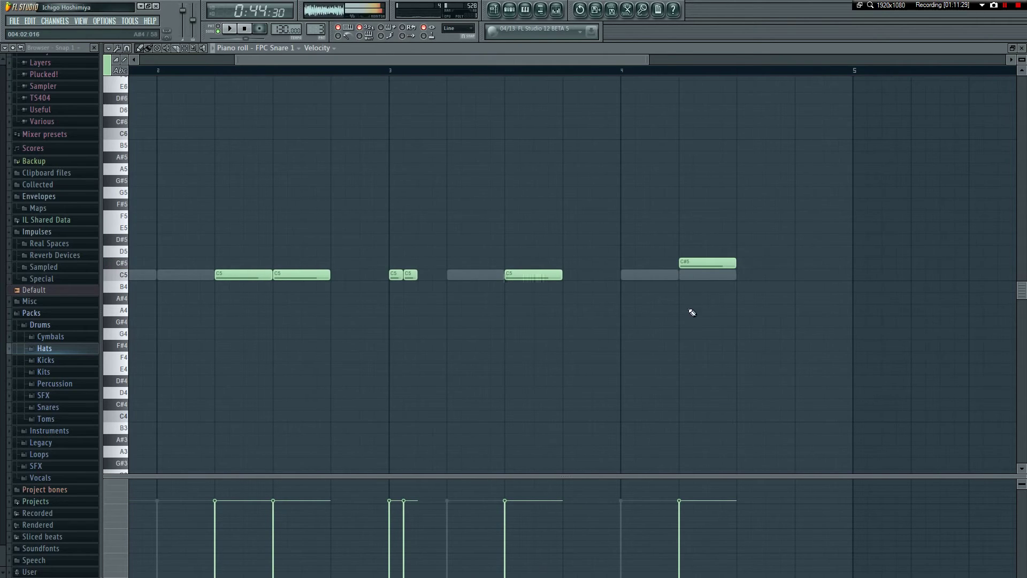
right_click(691, 263)
- Audition Pattern 3's extended crash and snare parts together with the synths
key(F7)
key(space)
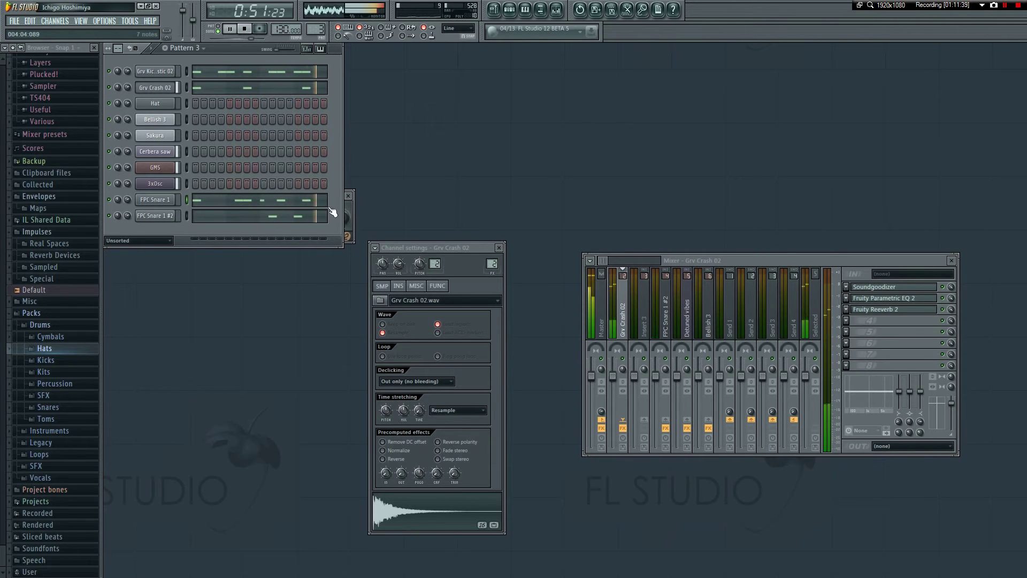
key(space)
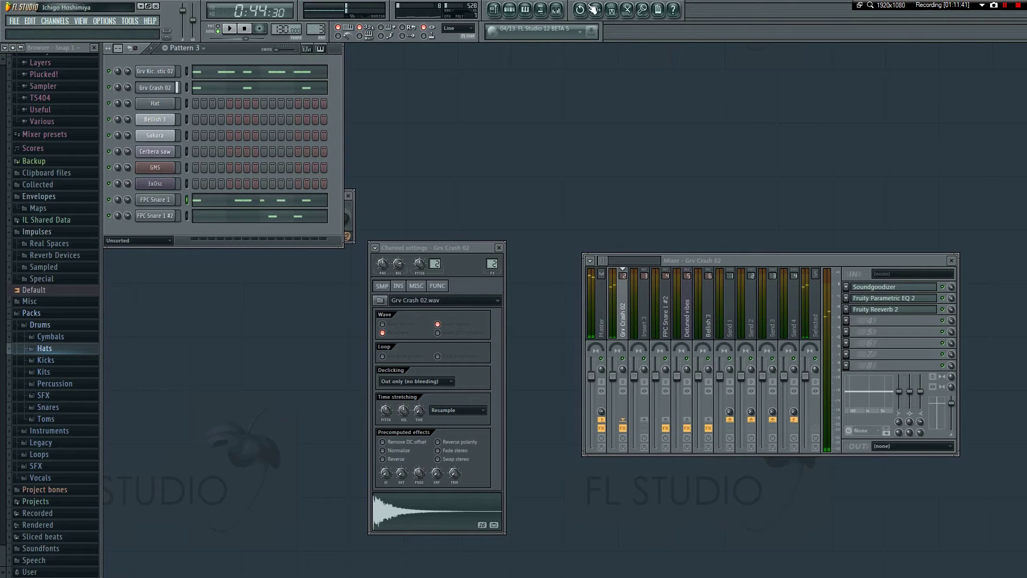
key(space)
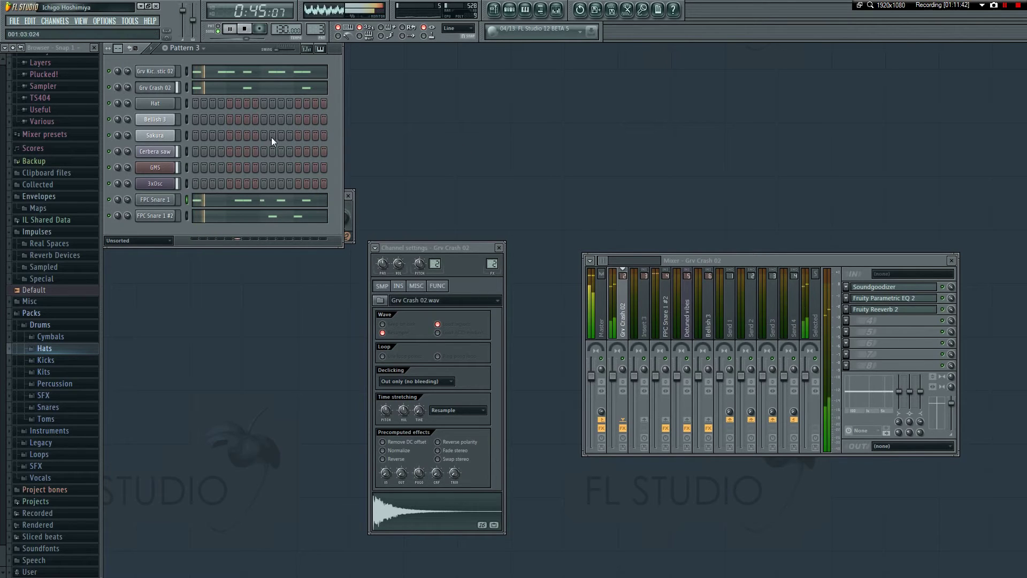
- Delete the C5 note of Grv Crash 02 at beat 3 of bar 2 and play the result back
click(255, 90)
drag(229, 60, 471, 60)
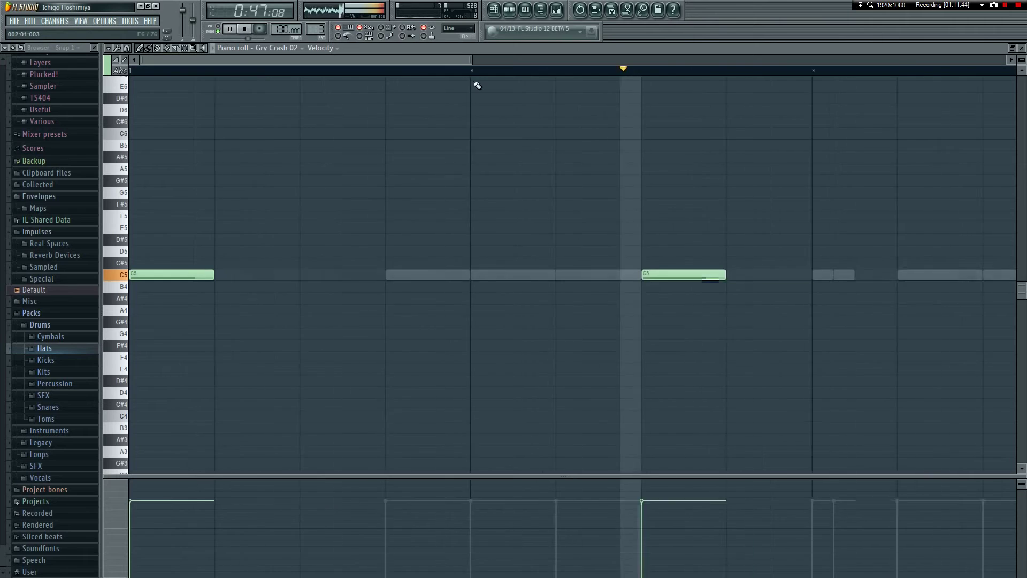
key(space)
key(F7)
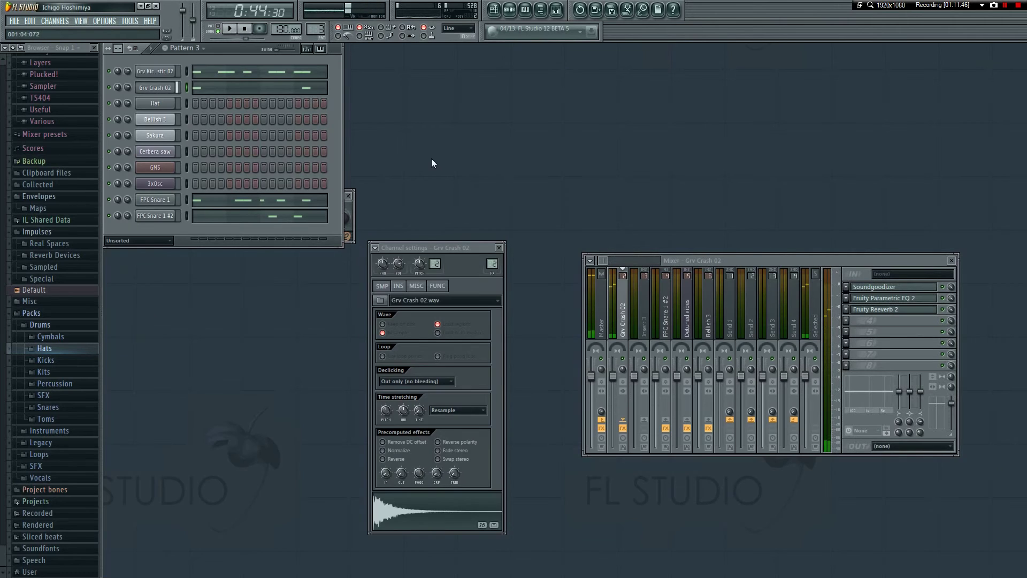
key(space)
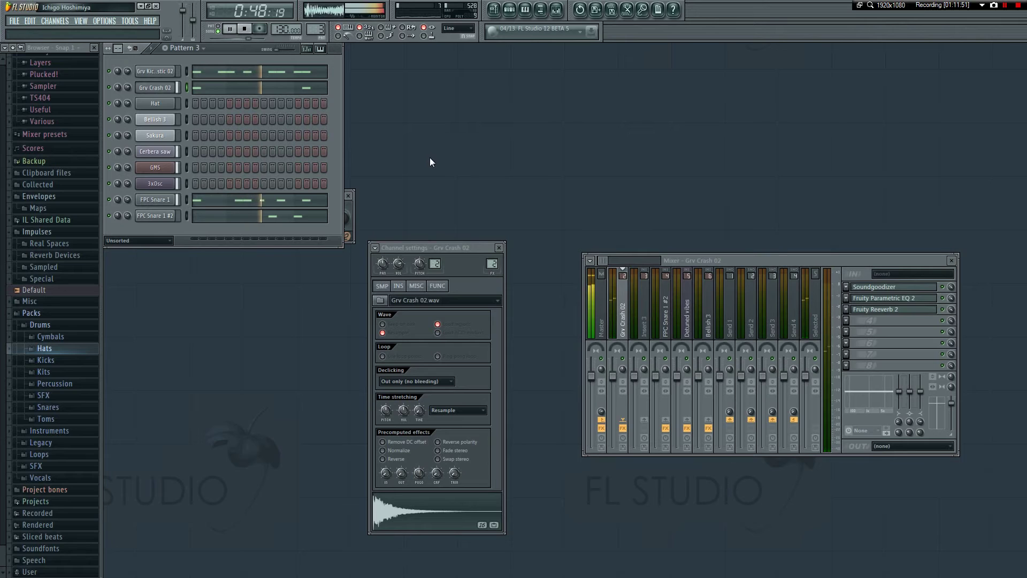
key(space)
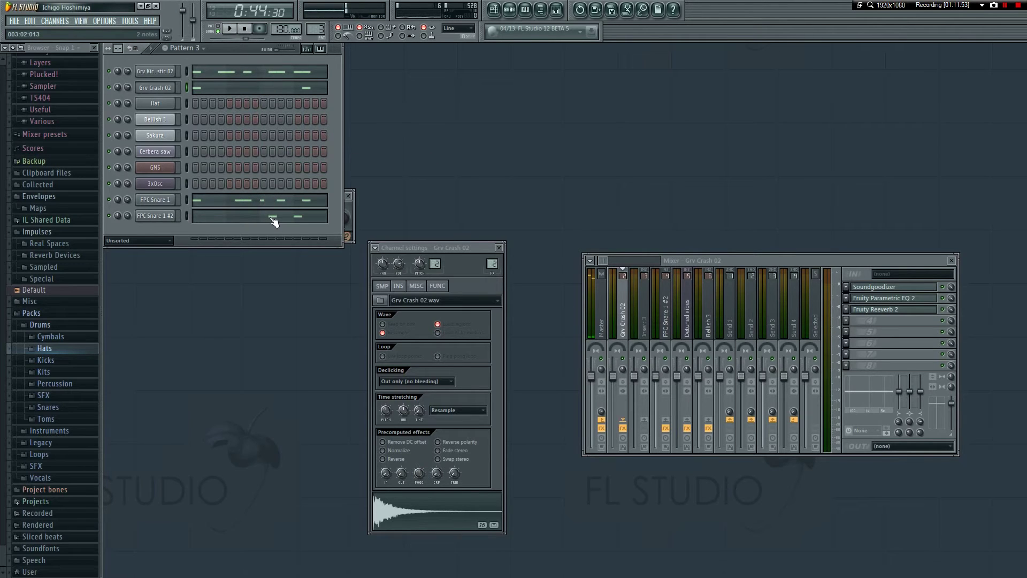
- Delete the C5 note of FPC Snare 1 at beat 3 of bar 2 and play the result back
click(241, 203)
drag(226, 60, 469, 60)
key(space)
key(F7)
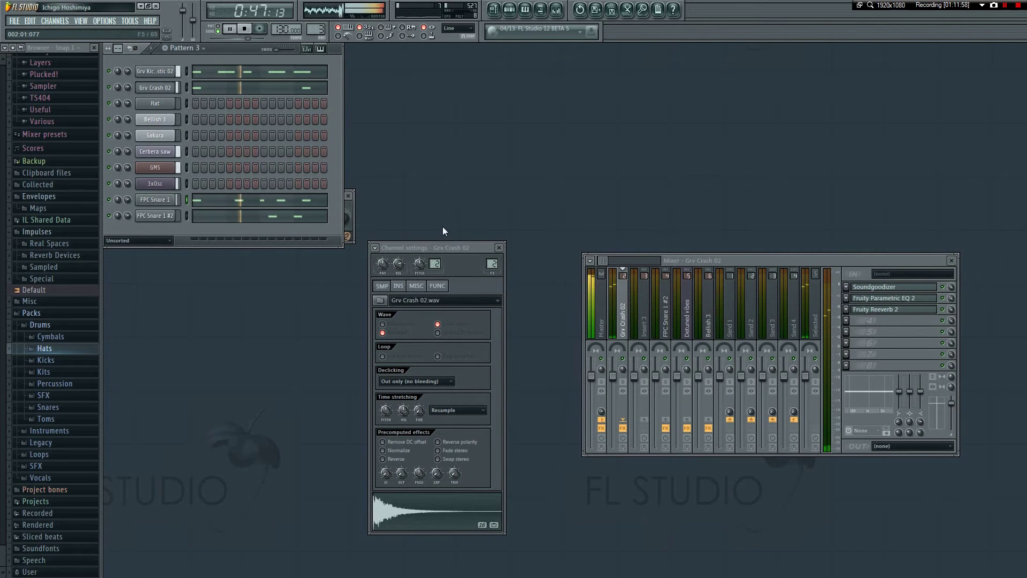
key(space)
- Add a one-beat C5 note to FPC Snare 1 at beat 4 of bar 2 and play it back
click(267, 200)
drag(230, 63, 505, 104)
key(space)
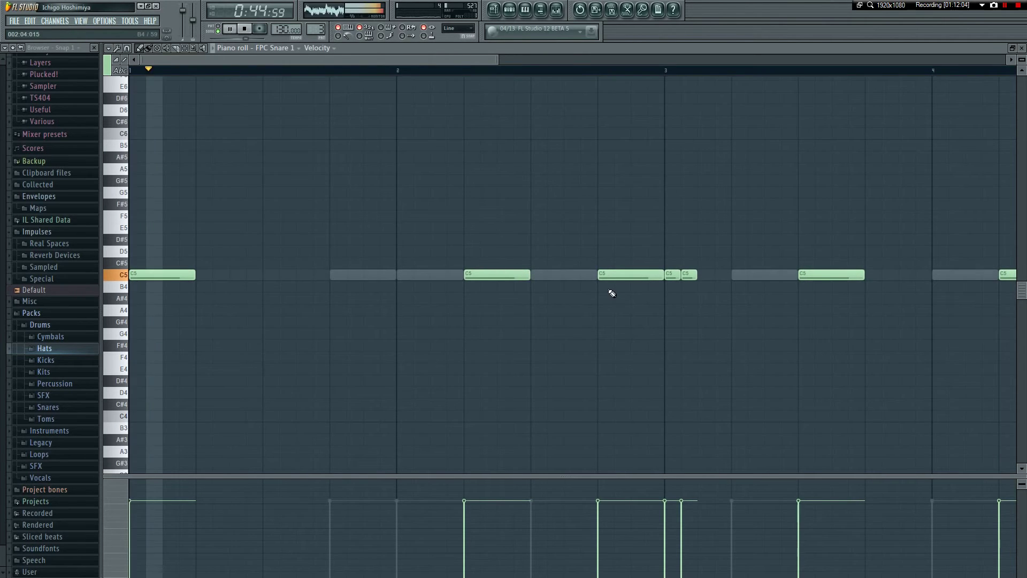
key(F7)
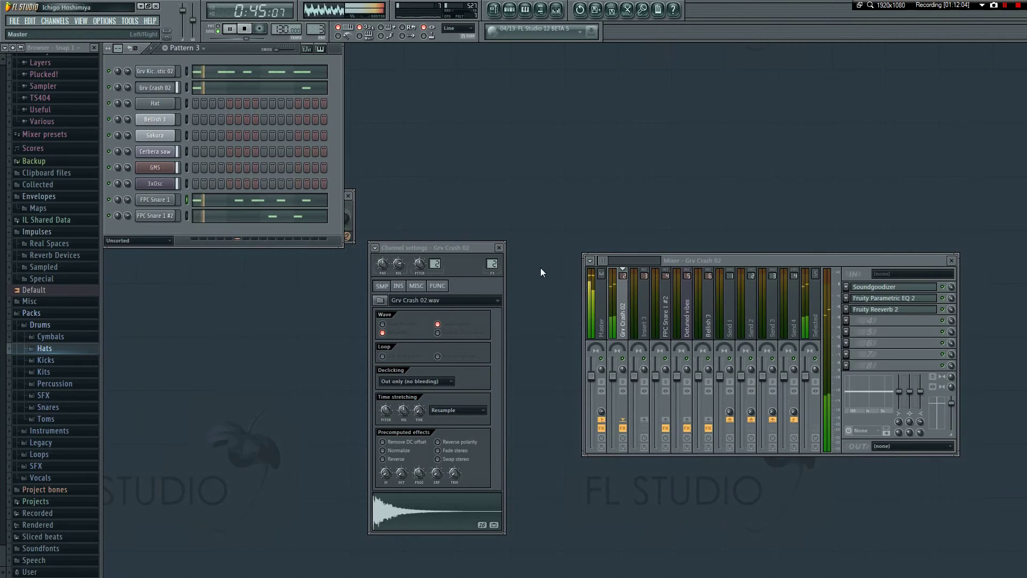
- Delete the C5 note of FPC Snare 1 at beat 2 of bar 2
click(298, 200)
key(F7)
key(space)
click(273, 197)
drag(233, 60, 420, 61)
scroll(583, 275, down, 2)
key(F7)
- Add a one-beat B4 note to FPC Snare 1 #2 at beat 4 of bar 2
click(288, 135)
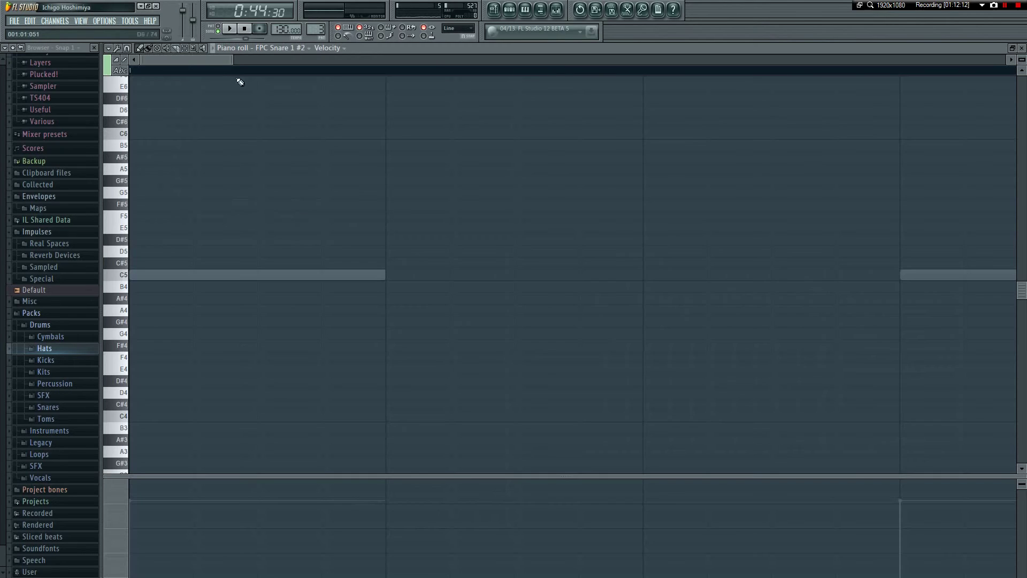
drag(279, 67, 438, 60)
click(882, 273)
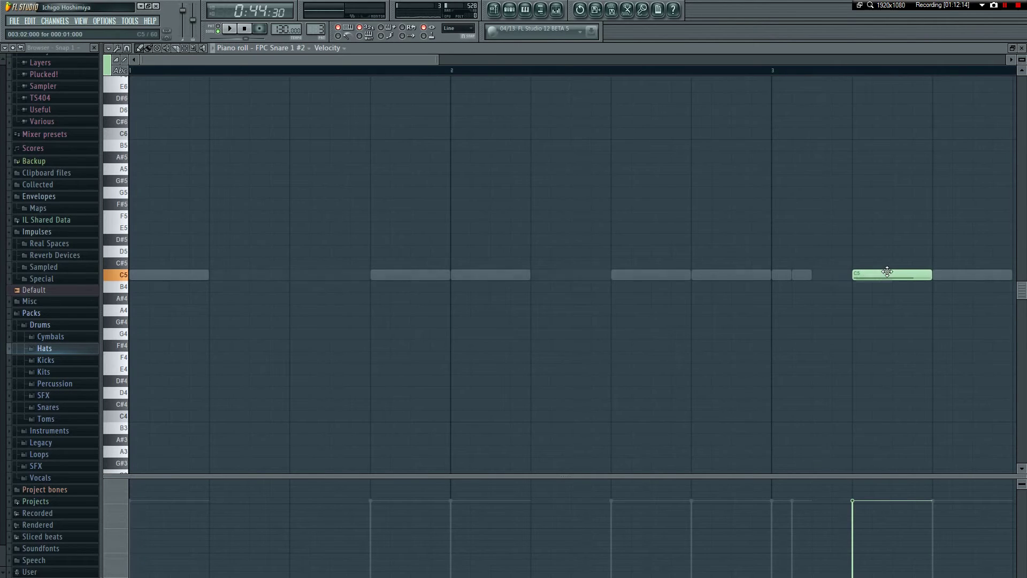
click(696, 292)
key(F7)
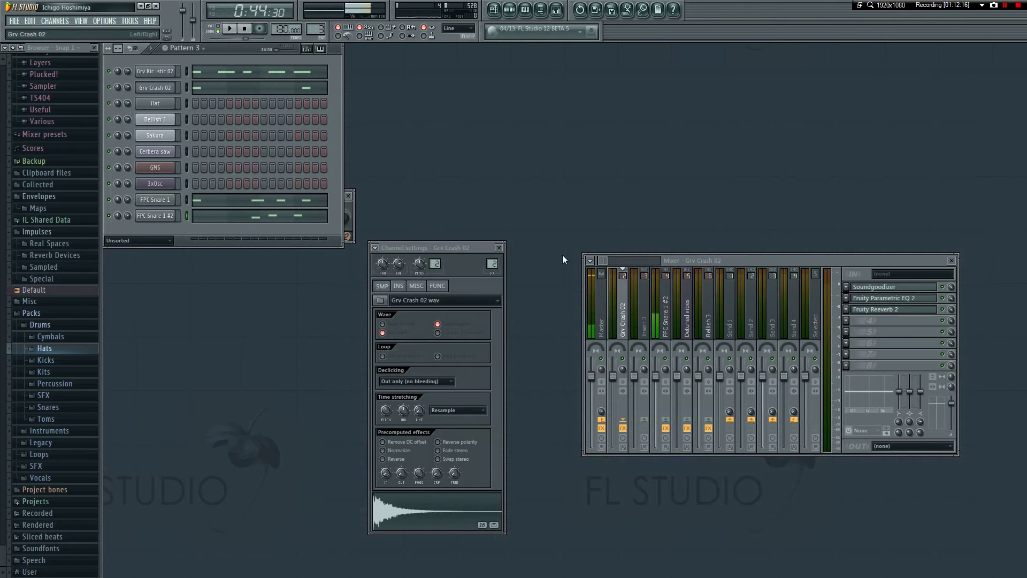
- Delete the C5 note of FPC Snare 1 at beat 4 of bar 2 and play the result back
click(275, 214)
drag(224, 62, 455, 62)
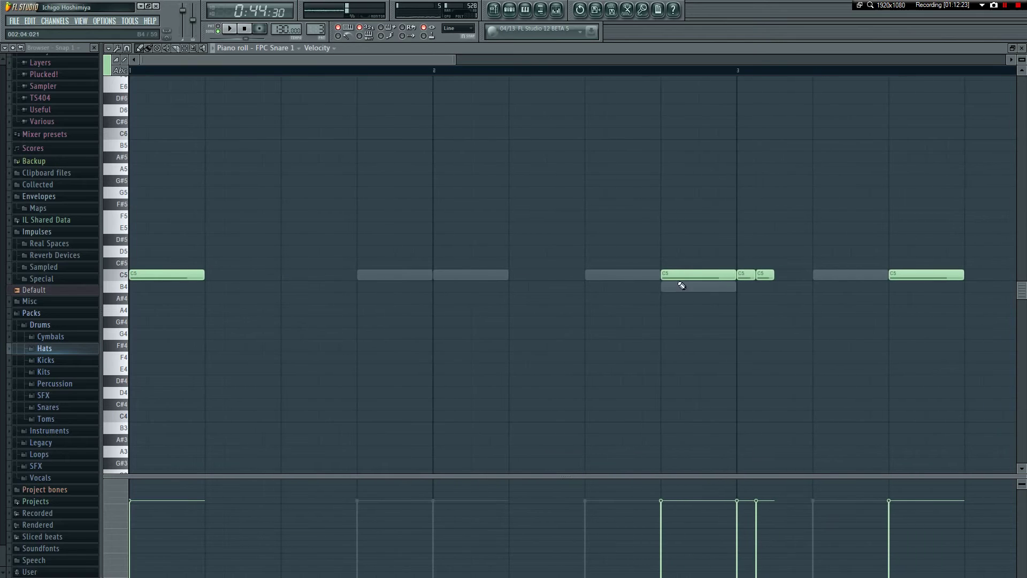
right_click(684, 273)
key(F7)
key(space)
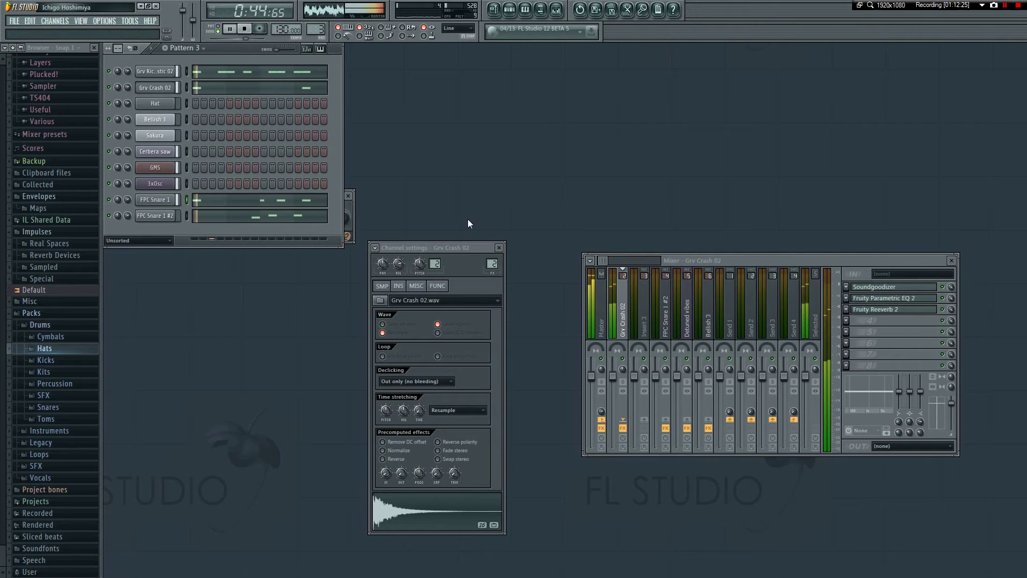
key(space)
- Raise the B4 note of FPC Snare 1 #2 at beat 4 of bar 2 to C5
click(265, 217)
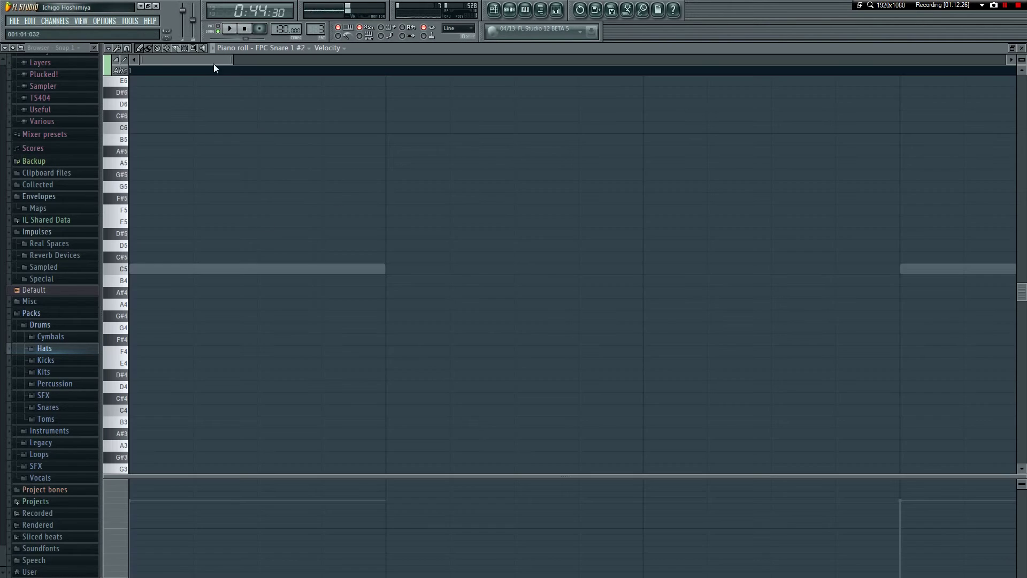
drag(213, 63, 389, 63)
drag(355, 279, 348, 265)
key(F7)
- Audition the revised Pattern 3 drum parts together with the synths
key(space)
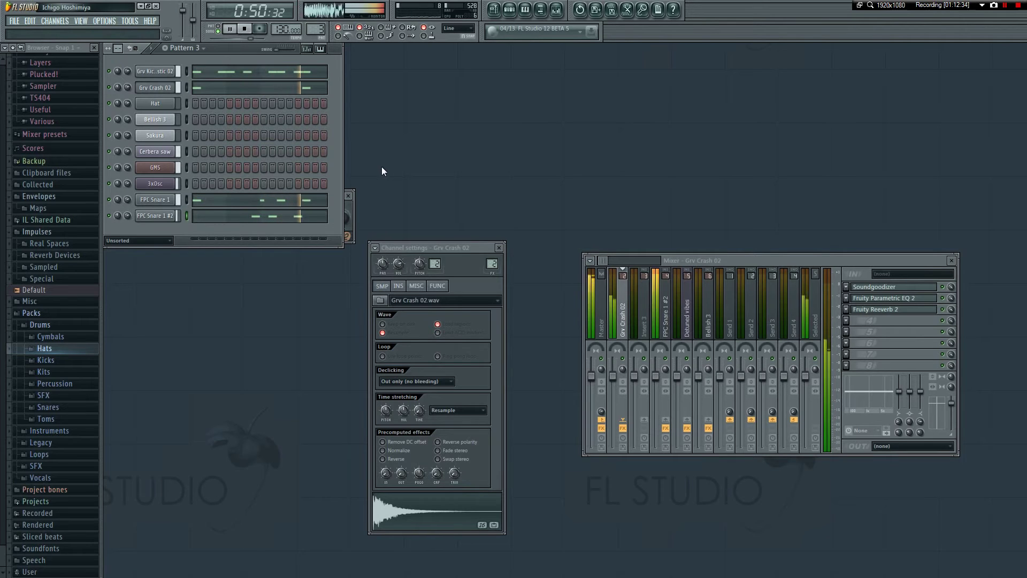
key(space)
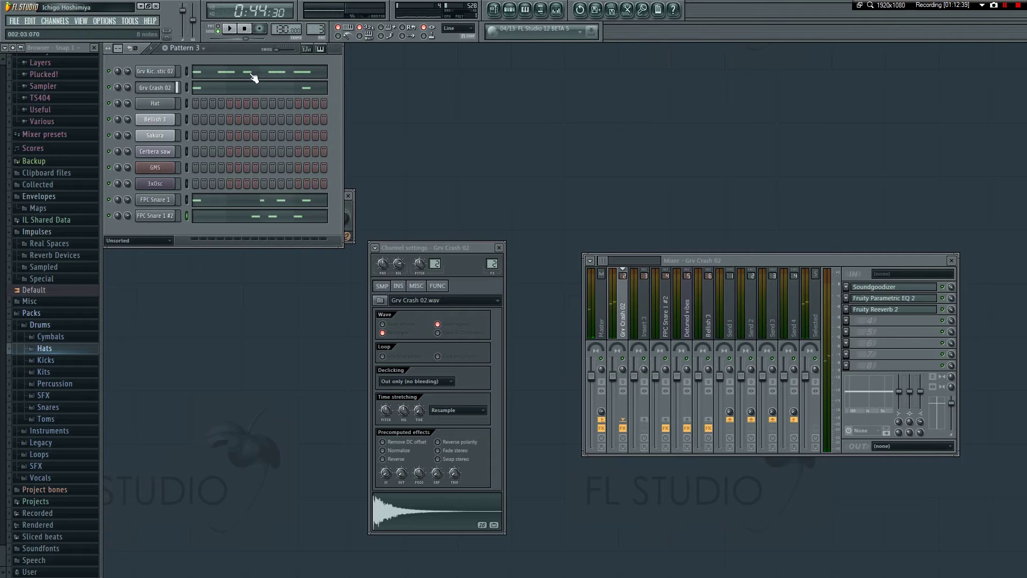
key(space)
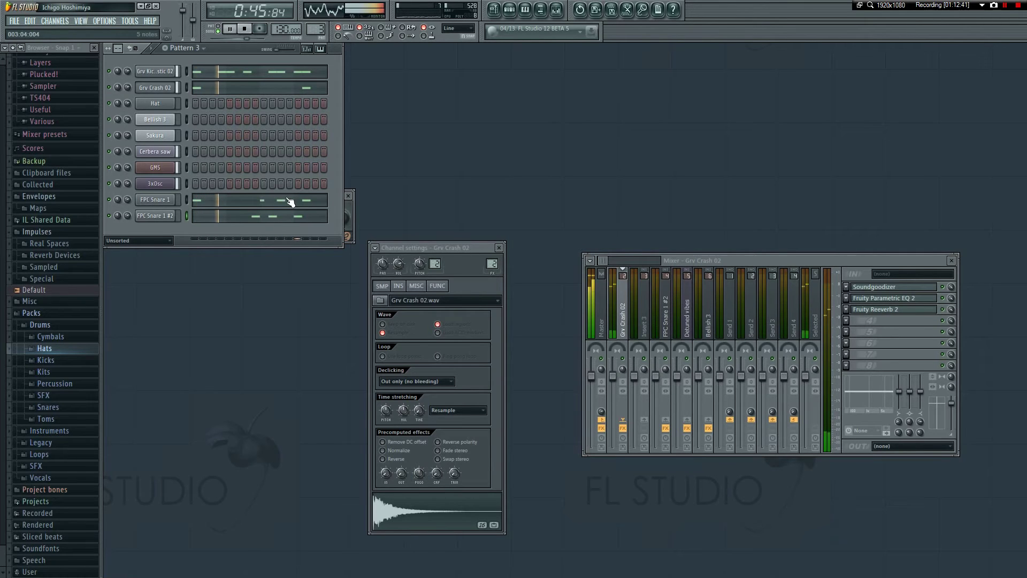
key(space)
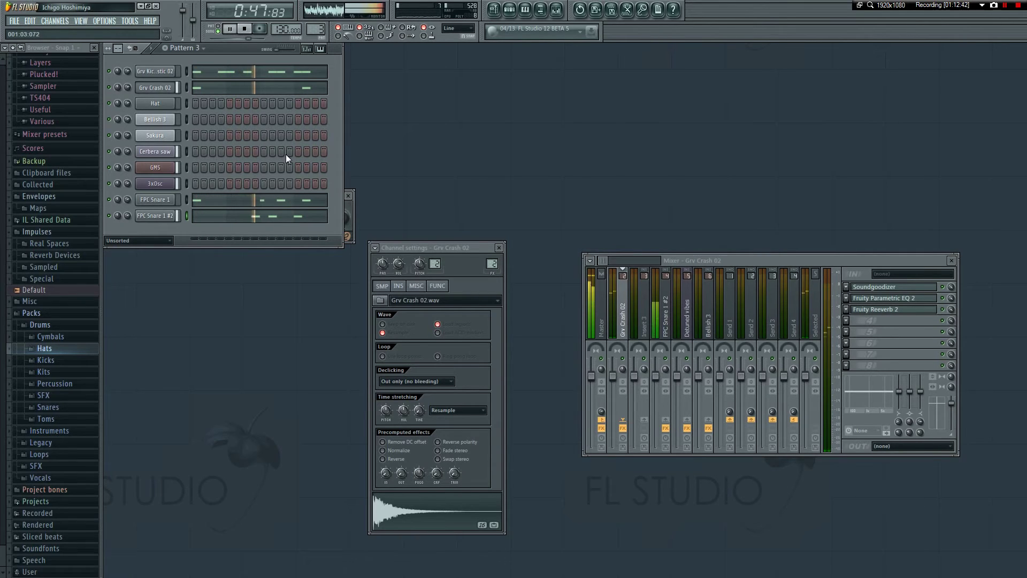
click(264, 217)
drag(231, 61, 447, 80)
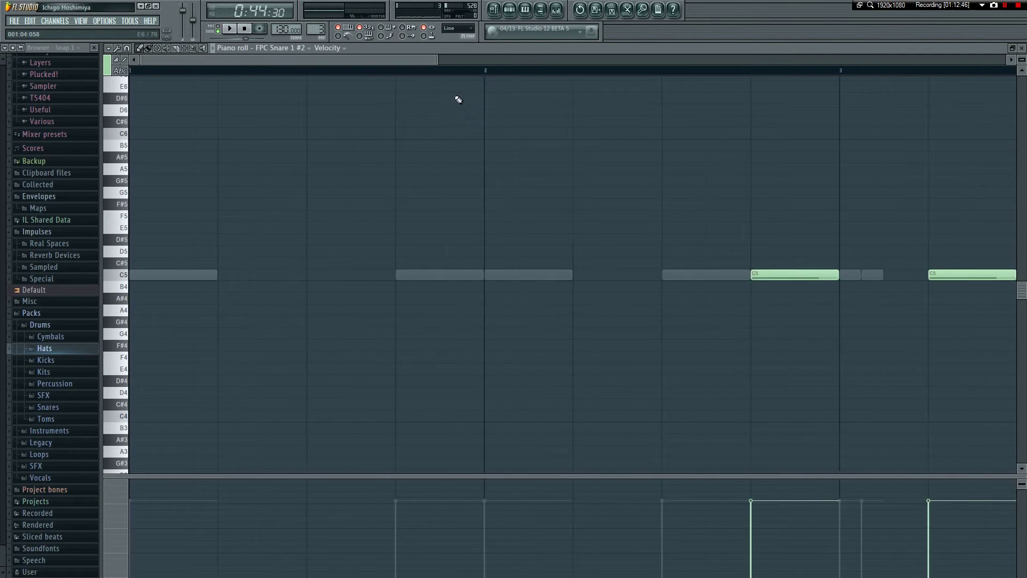
key(F7)
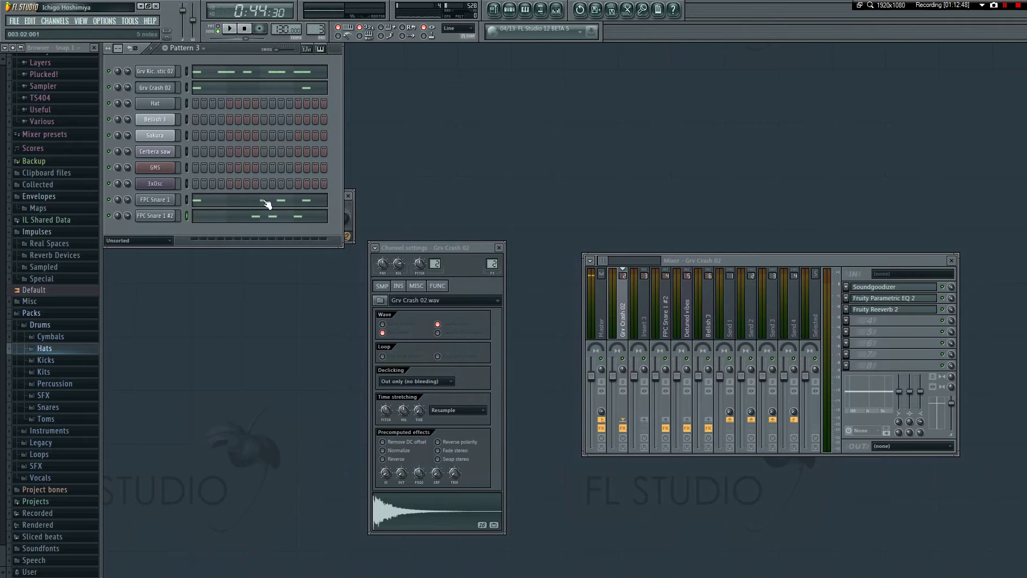
- Add a half-beat C5 note to FPC Snare 1 a quarter beat after beat 3 of bar 2 and play it back
click(274, 207)
scroll(379, 80, right, 5)
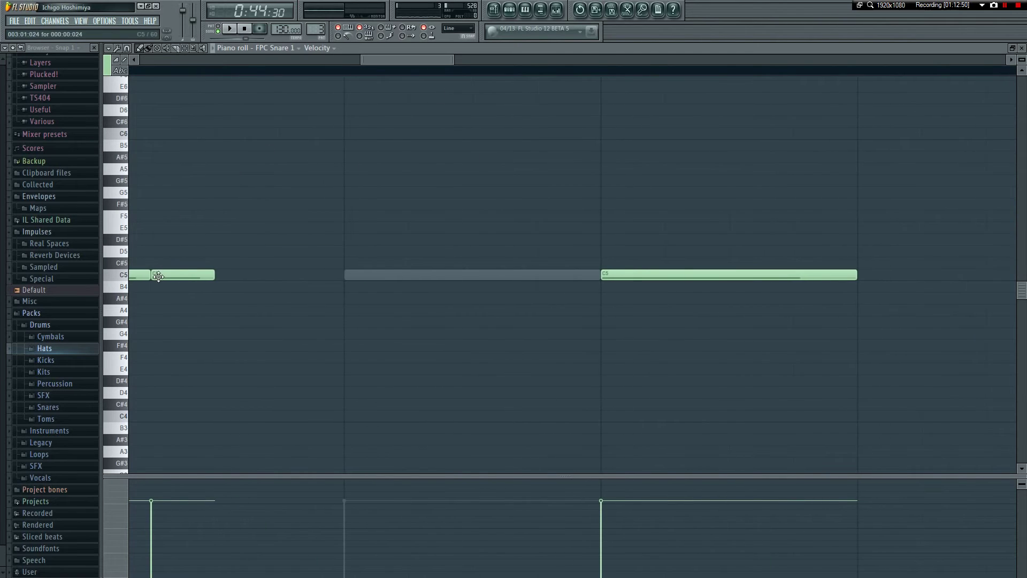
scroll(332, 76, left, 6)
click(580, 274)
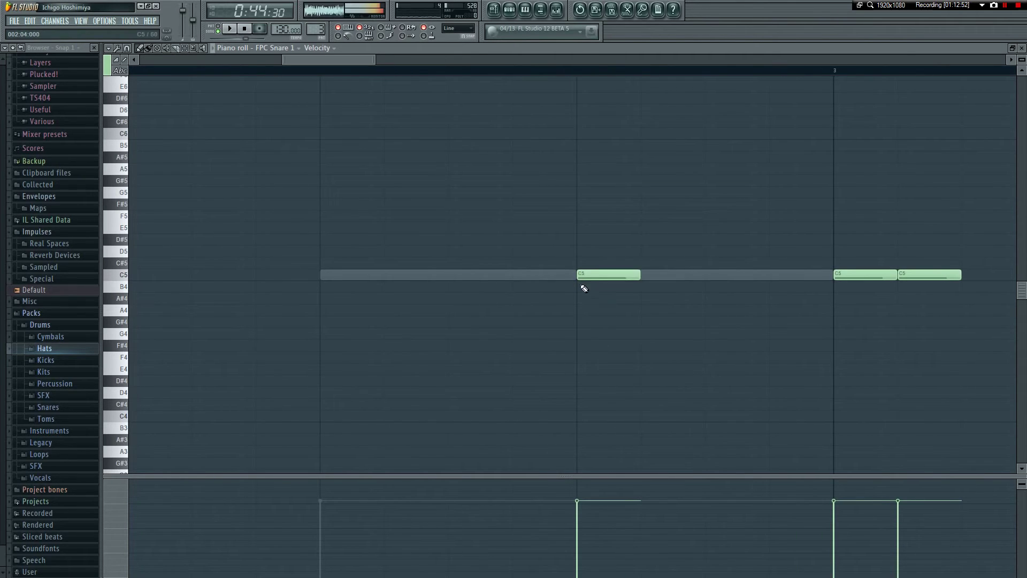
drag(638, 276, 466, 273)
key(F7)
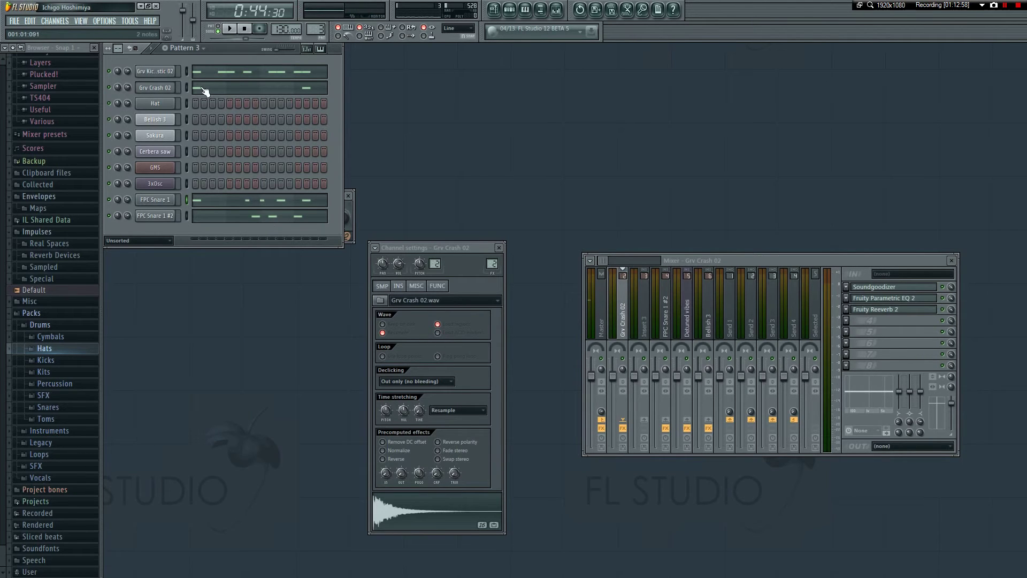
key(space)
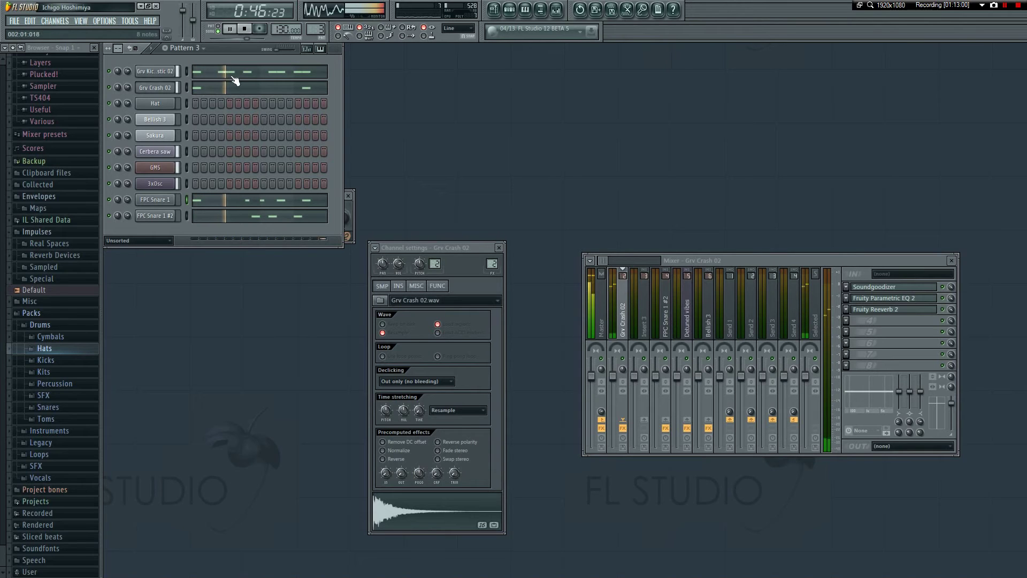
key(space)
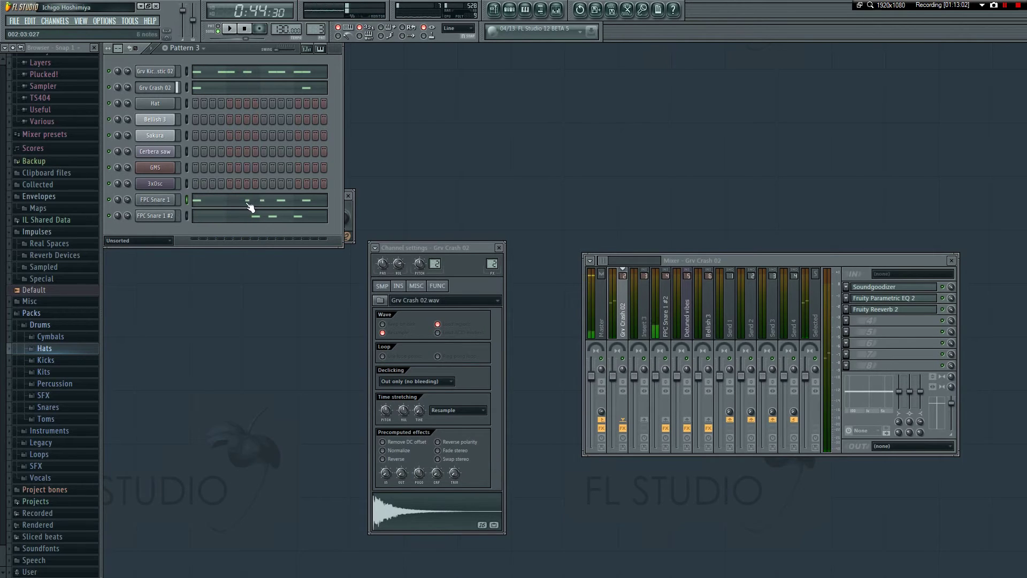
- Move FPC Snare 1's half-beat C5 note in bar 2 to beat 4
click(251, 206)
drag(246, 61, 559, 60)
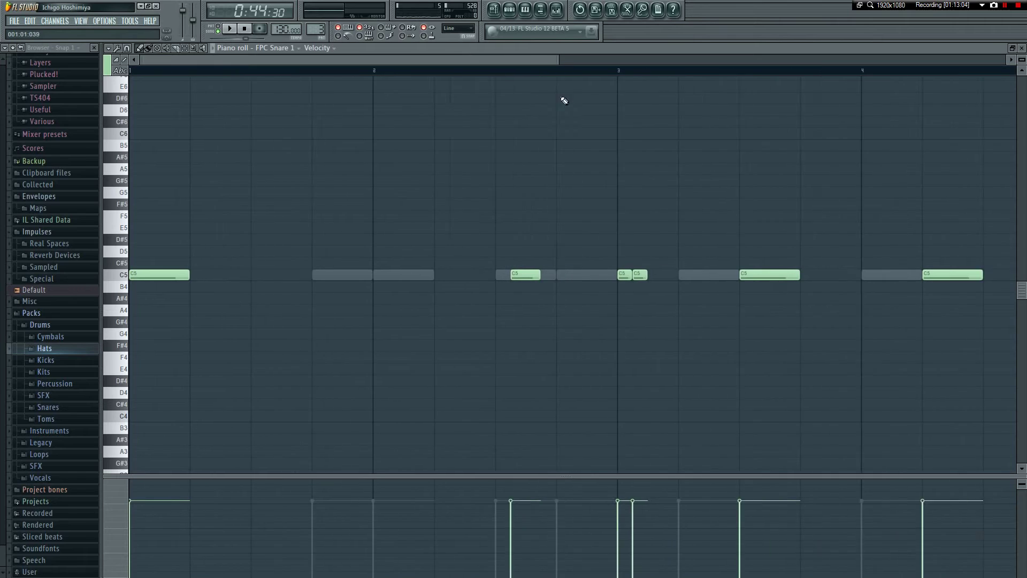
drag(496, 275, 539, 275)
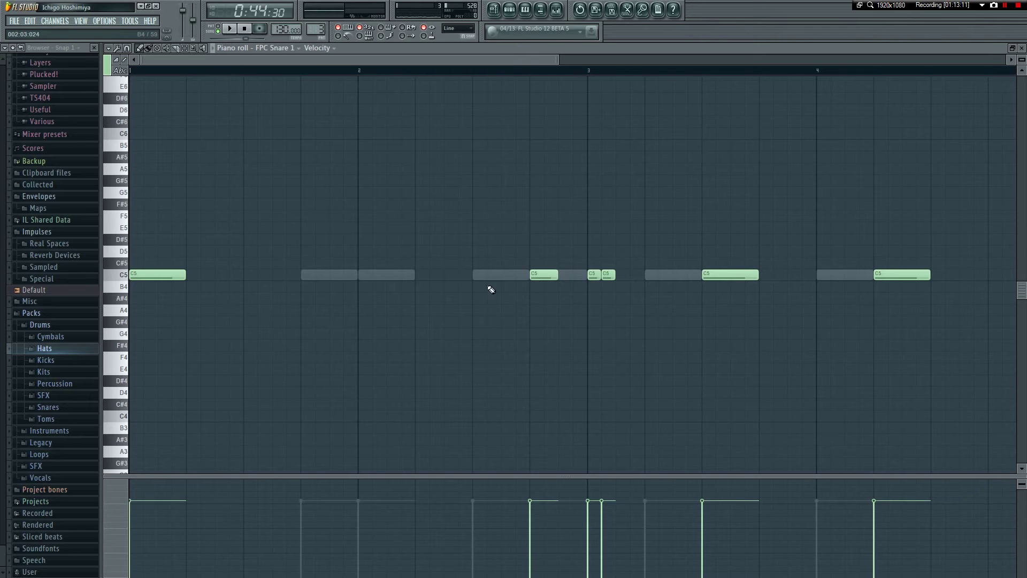
key(F7)
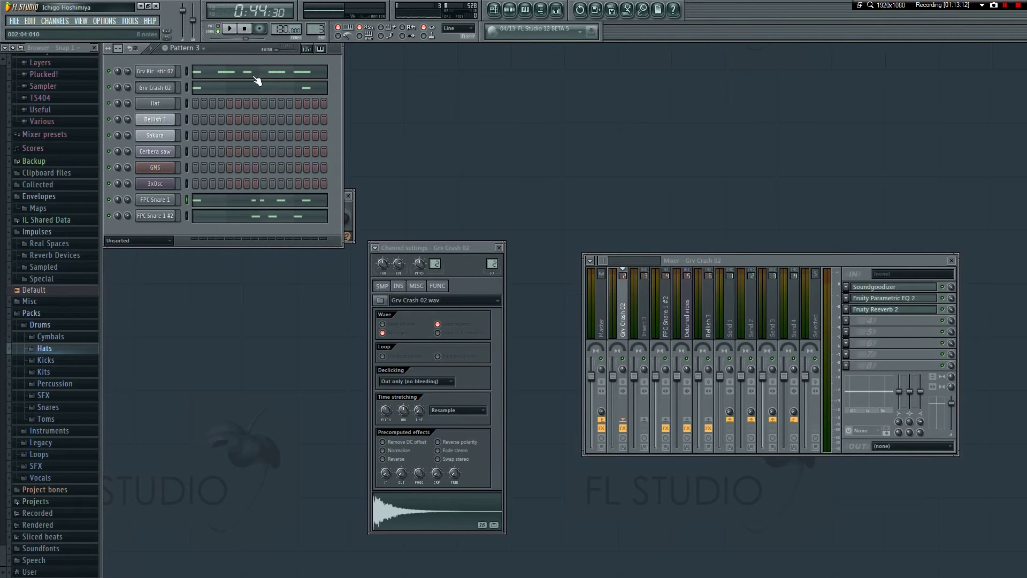
- Shift FPC Snare 1's half-beat C5 note to beat 3 of bar 2 and play the result back
click(260, 204)
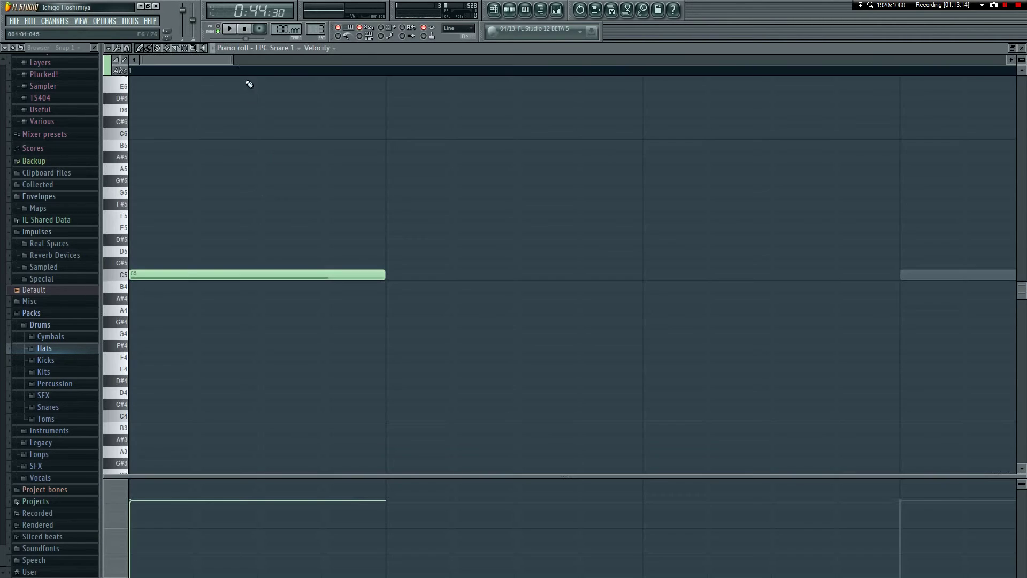
scroll(284, 73, down, 3)
drag(720, 275, 635, 273)
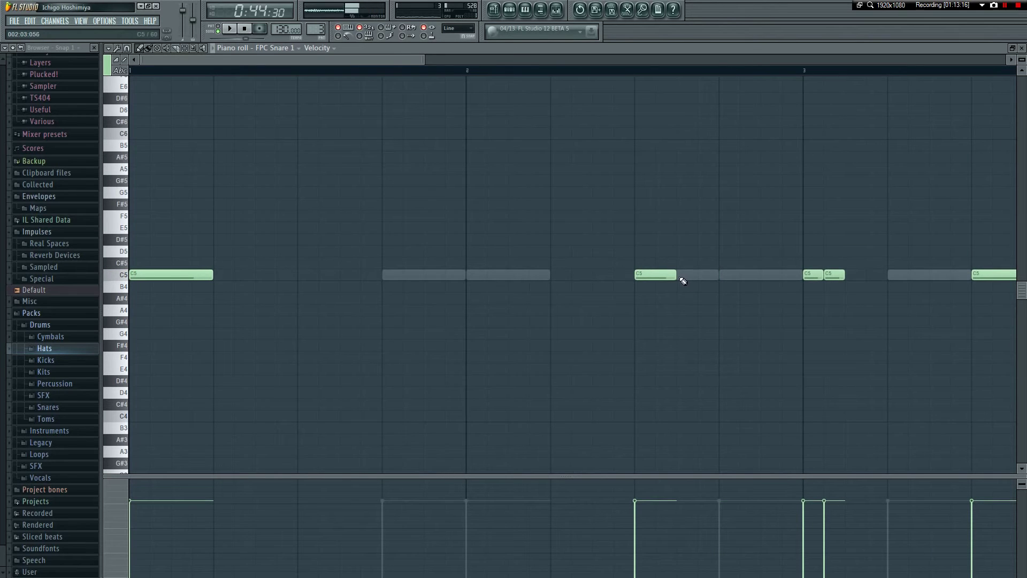
scroll(385, 63, down, 3)
scroll(403, 62, up, 2)
key(space)
- Lengthen that FPC Snare 1 note to one beat, place it at beat 1 of bar 2 and play it back
drag(580, 276, 413, 276)
key(space)
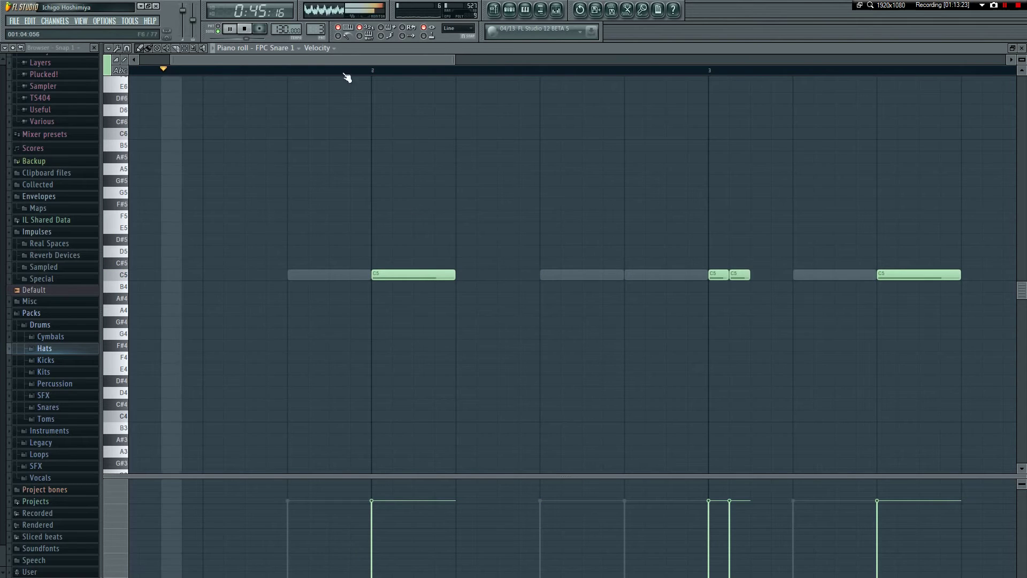
- Try the one-beat FPC Snare 1 note at beat 4 of bar 1 and audition it
scroll(321, 84, up, 3)
key(space)
drag(503, 277, 423, 279)
key(space)
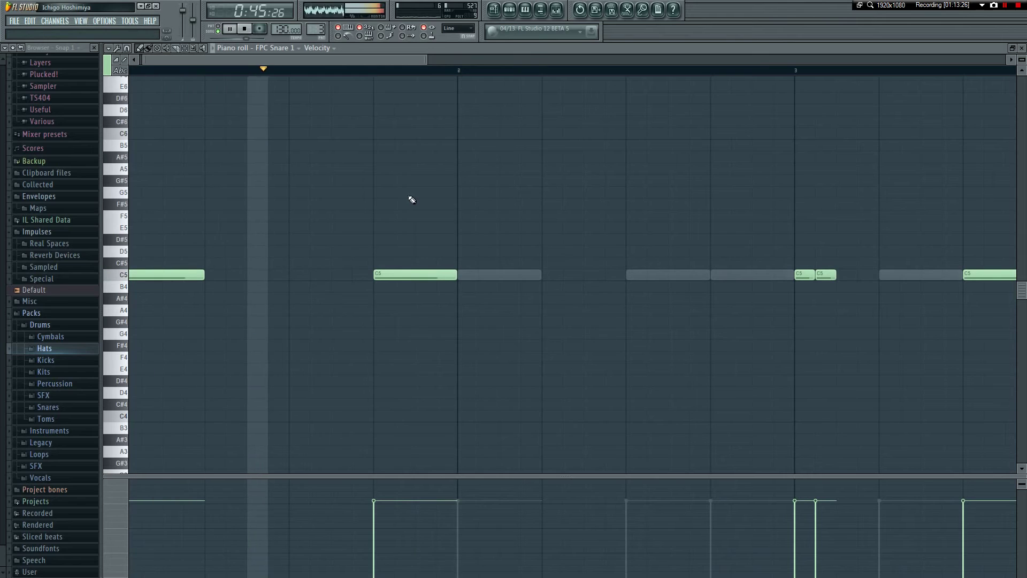
key(space)
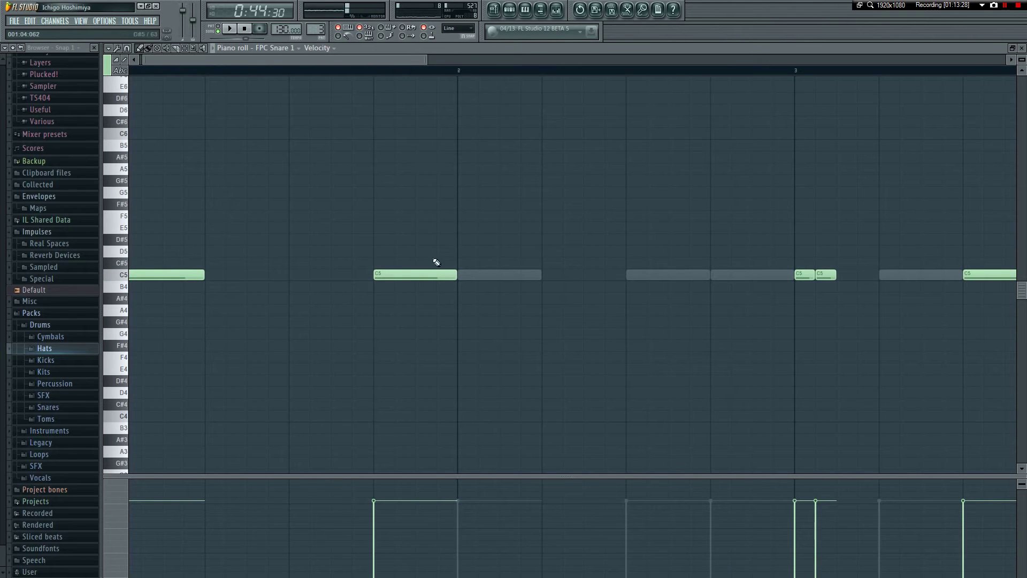
- Try the one-beat FPC Snare 1 note at beat 3 of bar 2 and audition it
drag(403, 275, 657, 276)
key(space)
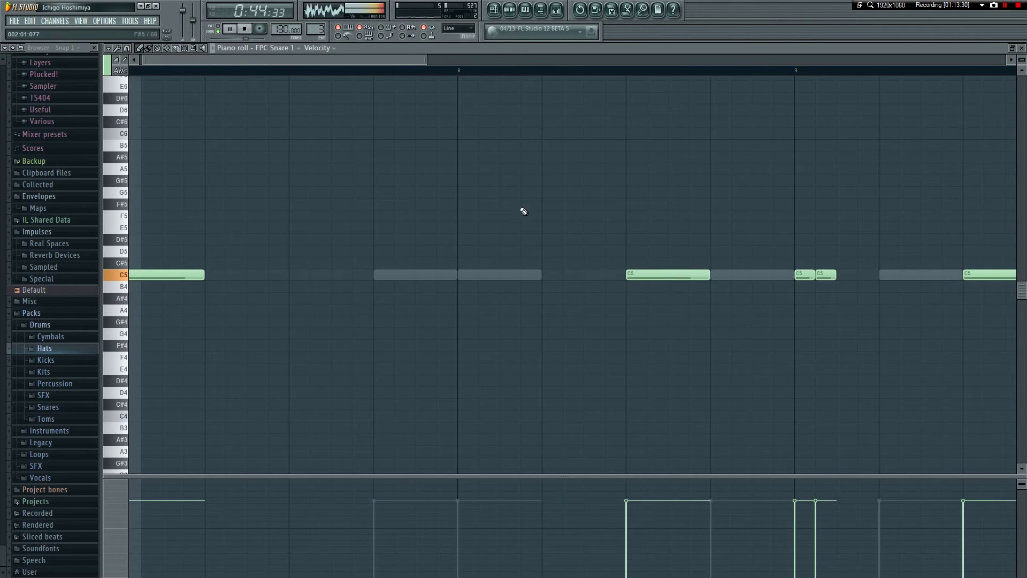
scroll(436, 85, right, 3)
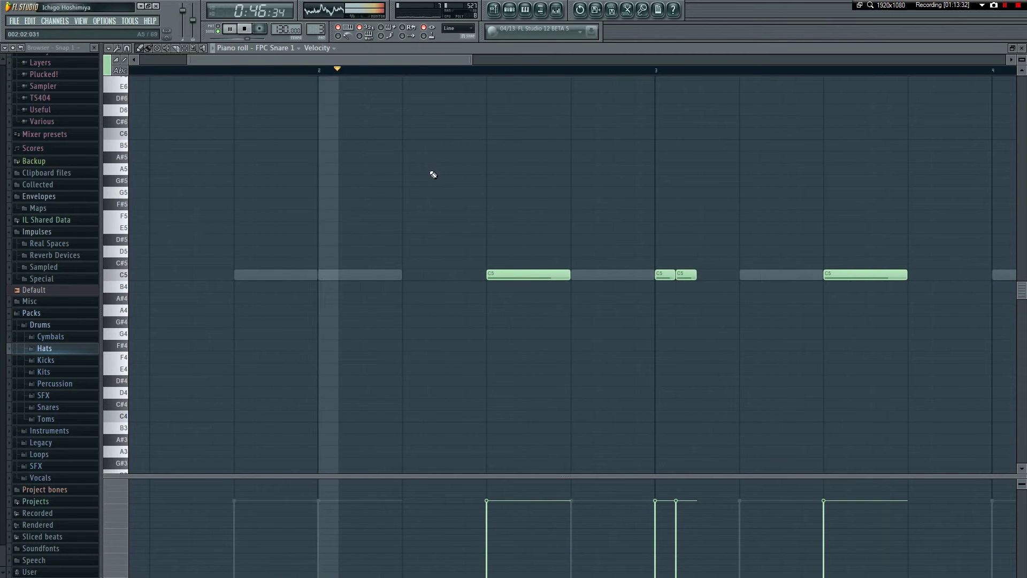
key(space)
- Move the one-beat FPC Snare 1 note to beat 2 of bar 2, play it back and close the piano roll
drag(522, 275, 439, 275)
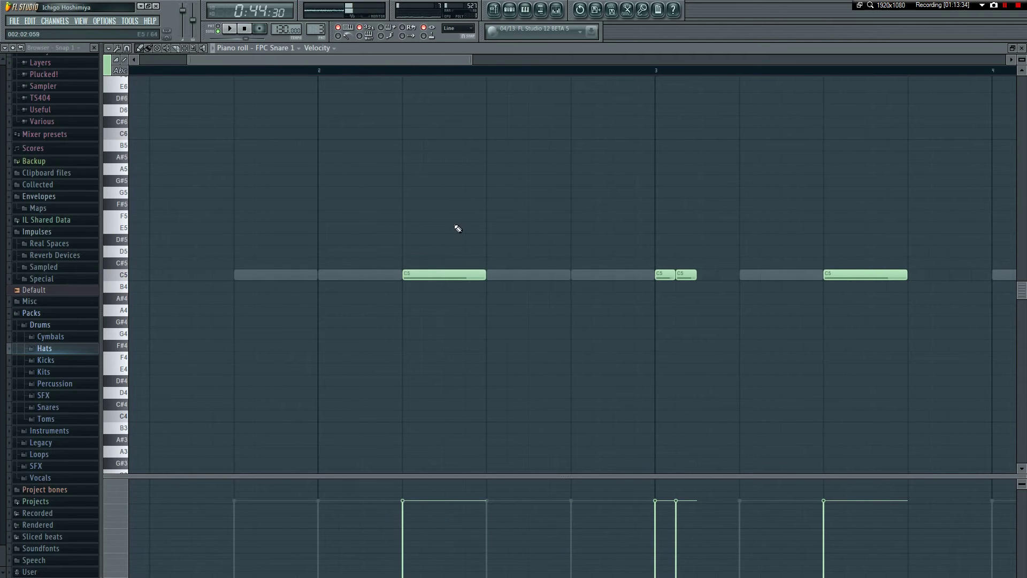
key(space)
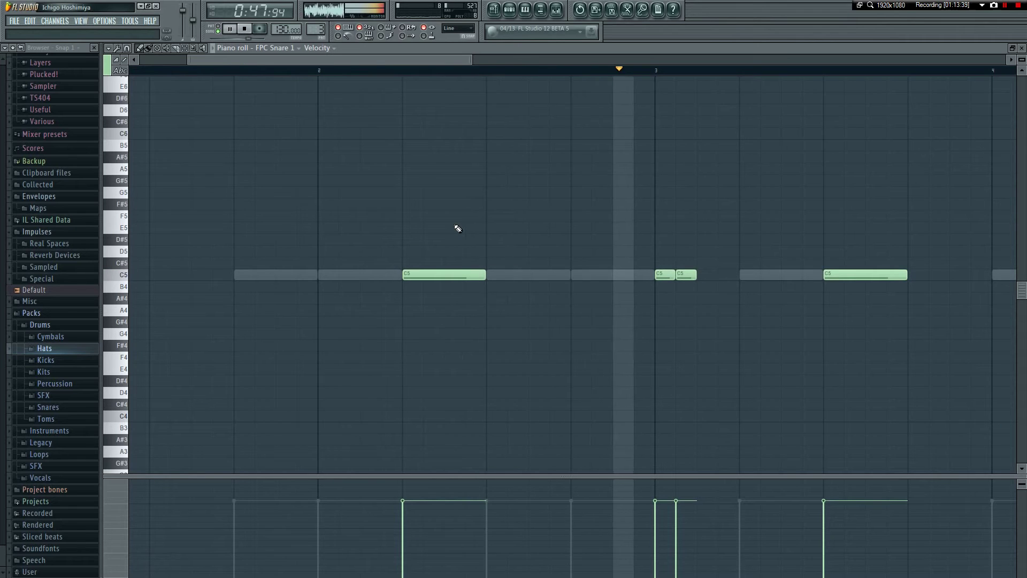
key(space)
key(F7)
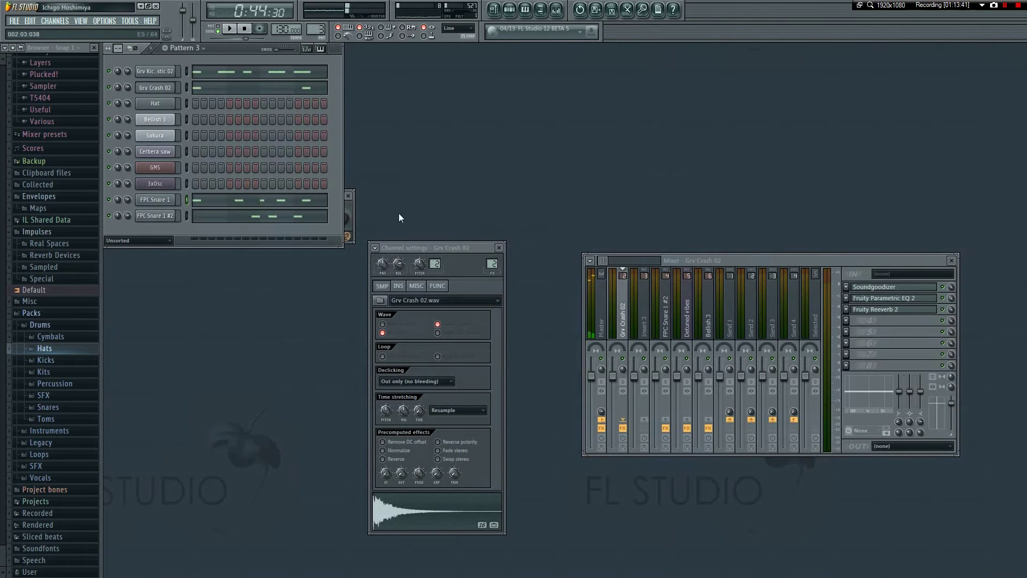
- Try lowering FPC Snare 1 #2's note at beat 4 of bar 2 to A#4, and undo the change
click(272, 217)
drag(233, 58, 506, 242)
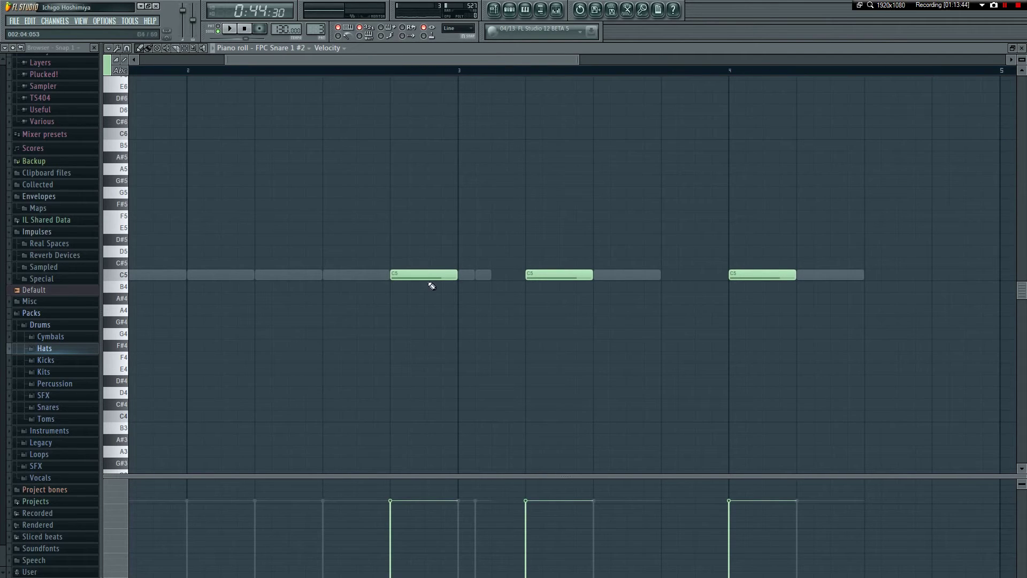
drag(426, 275, 424, 298)
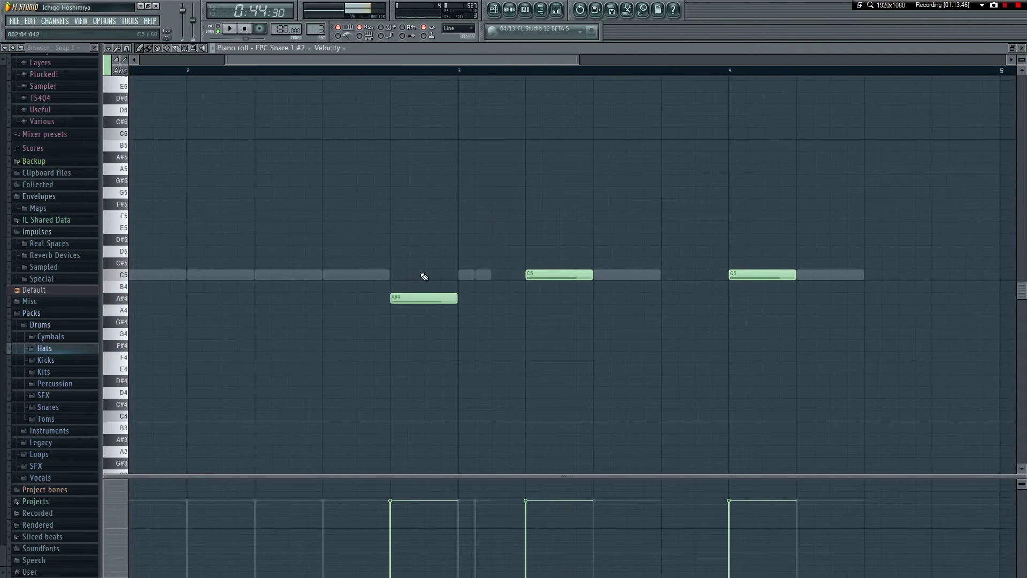
key(ctrl+z)
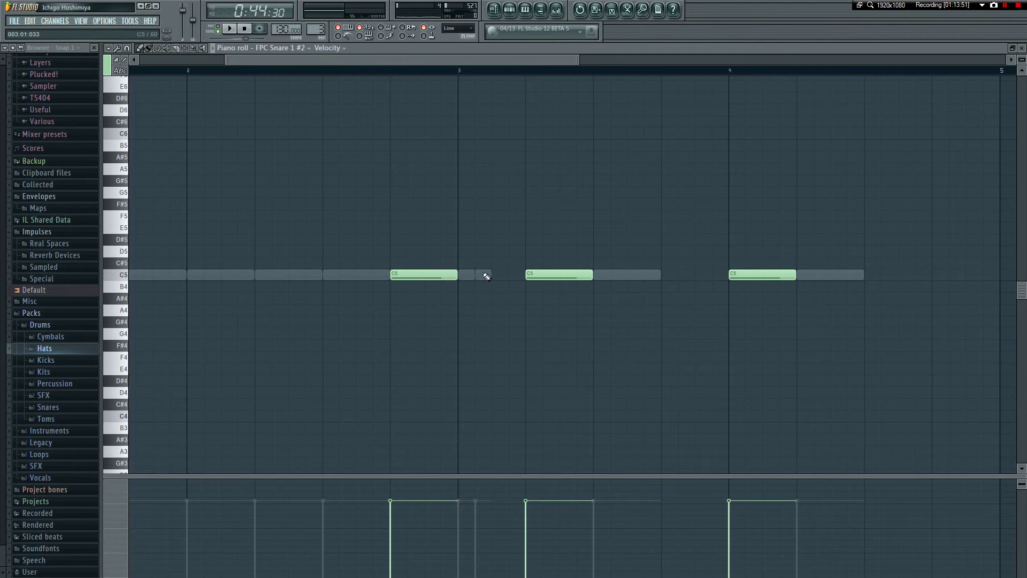
- Audition Pattern 3's drum parts with the synths and look over the playlist arrangement
key(space)
key(F7)
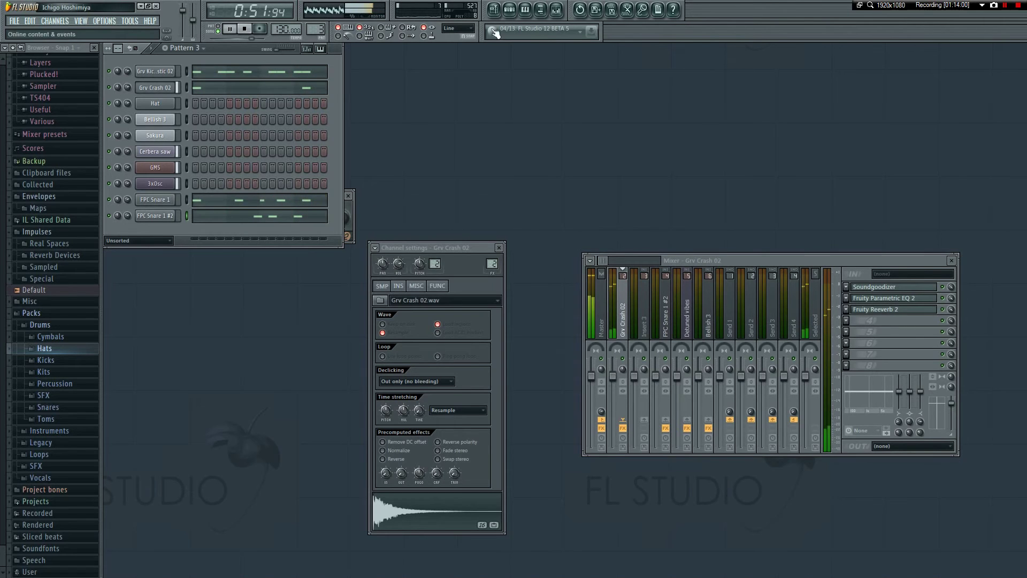
click(493, 9)
key(space)
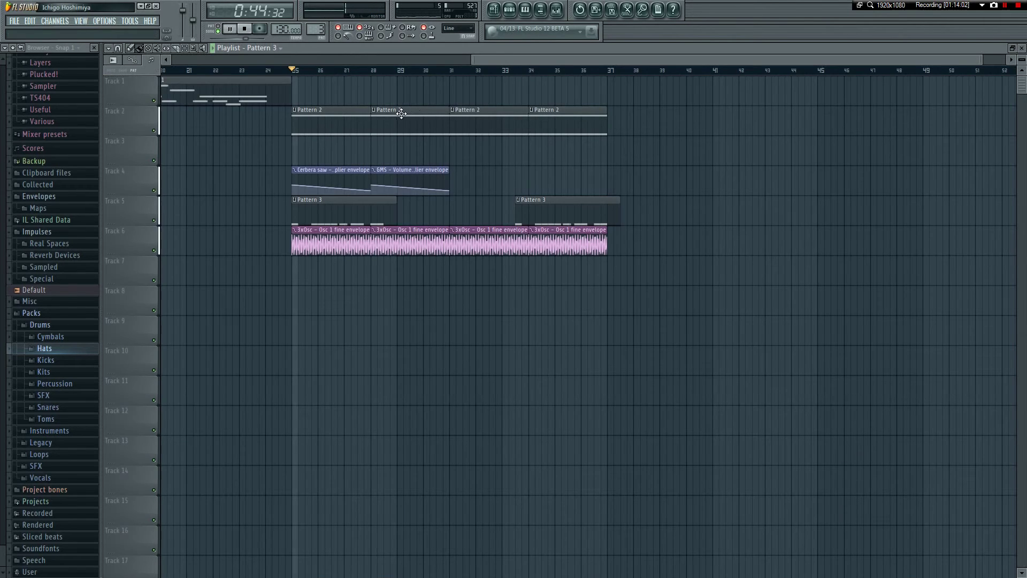
key(F5)
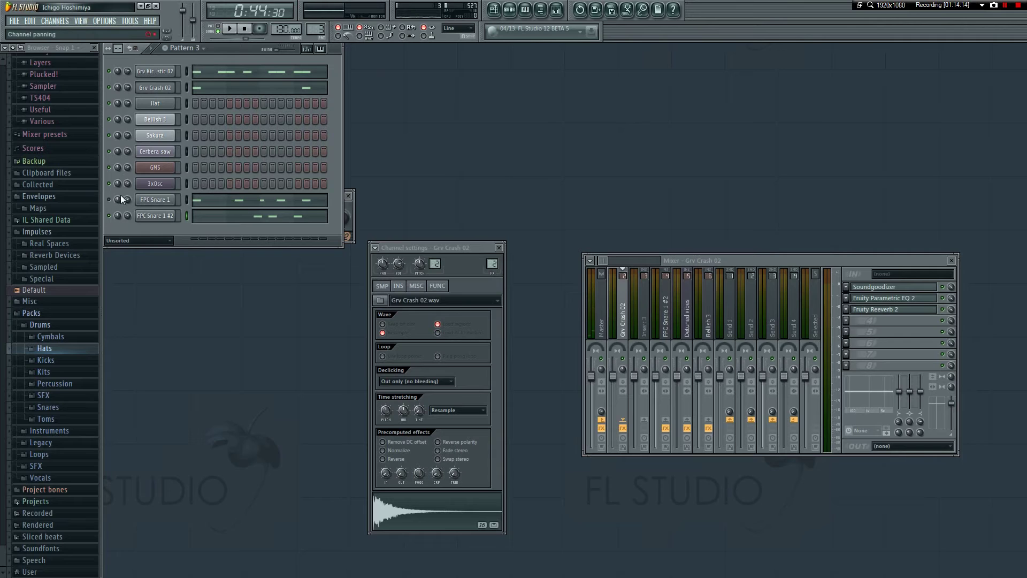
- Switch to Pattern 2 and mute Track 5, which holds the Pattern 3 clips, in the playlist
key(KP_Subtract)
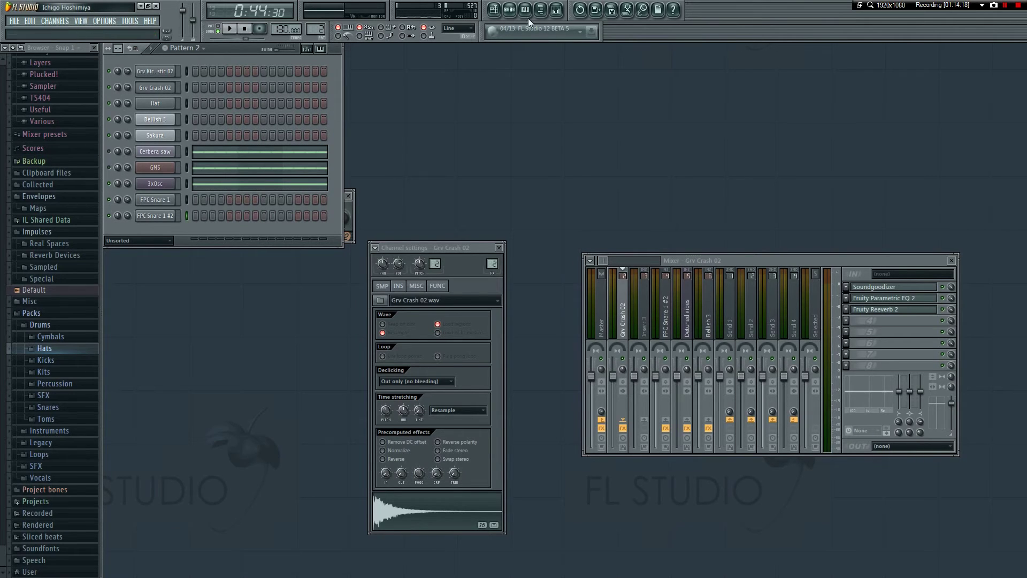
key(F5)
click(154, 221)
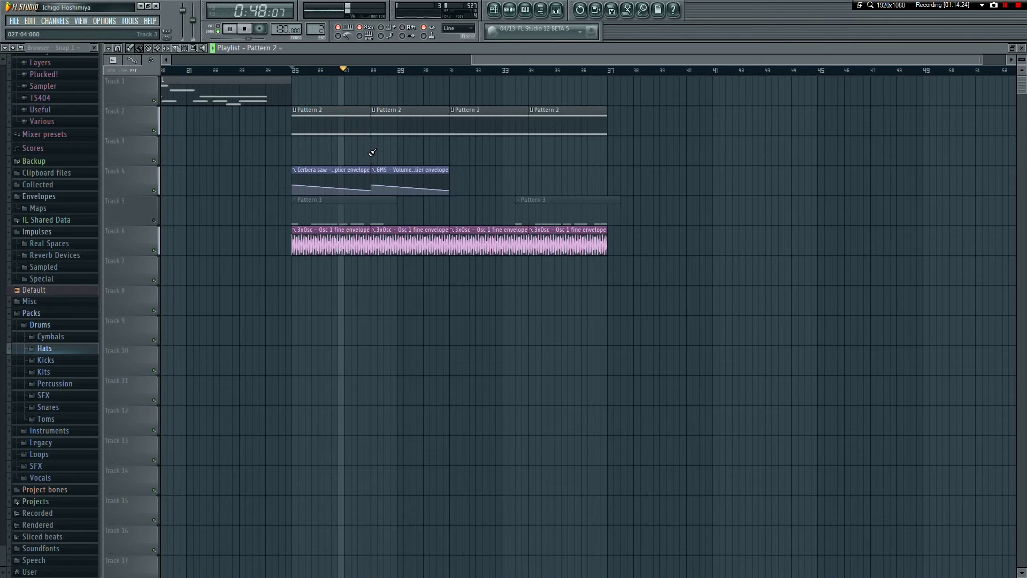
- Examine the Cerbera saw notes in Pattern 2 during playback, and stop the playback
double_click(338, 117)
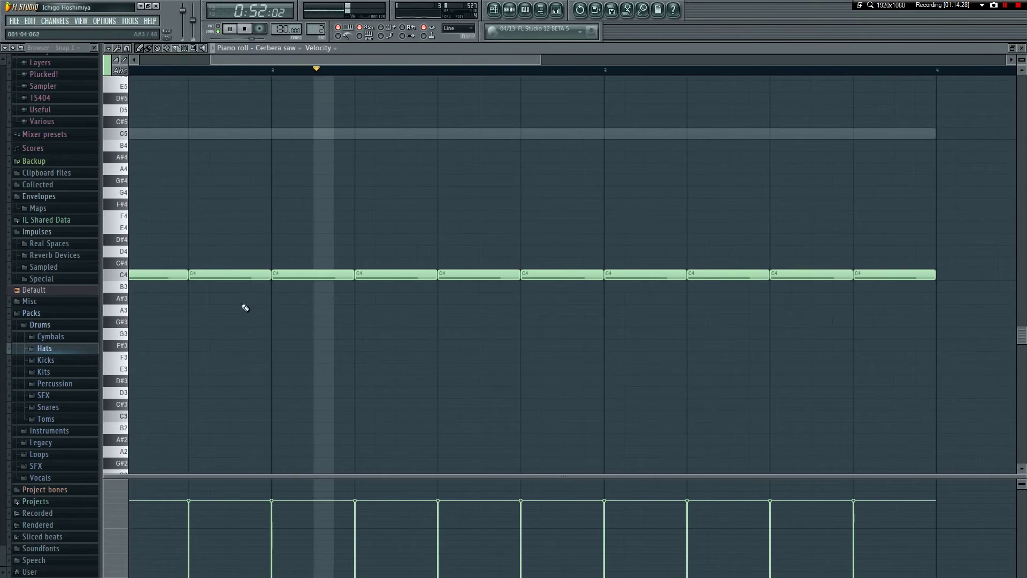
key(F7)
key(space)
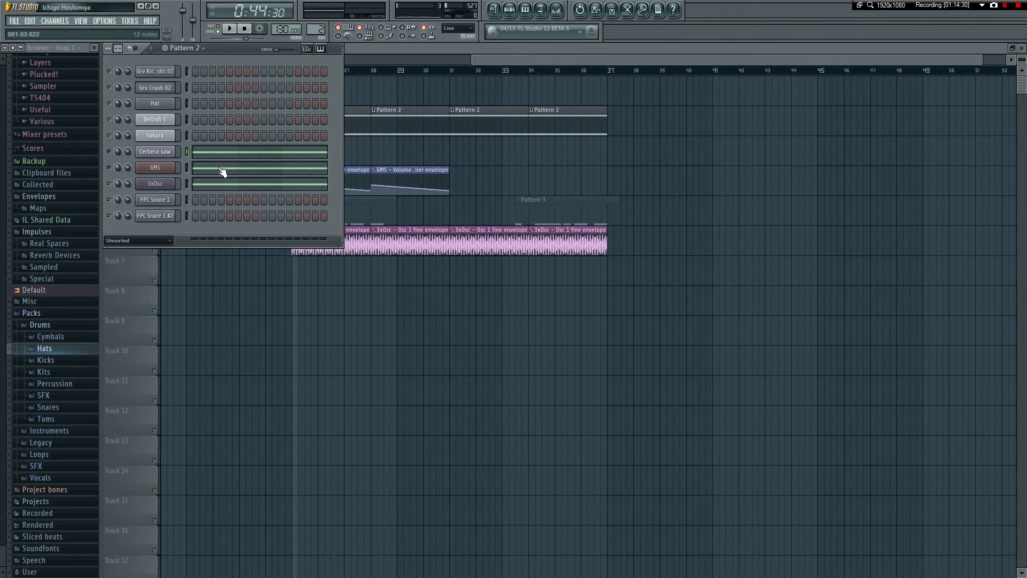
- On Track 4, repeat the Cerbera saw volume envelope at bar 28 and place GMS volume envelopes at bars 31 and 34
key(F6)
scroll(505, 63, left, 2)
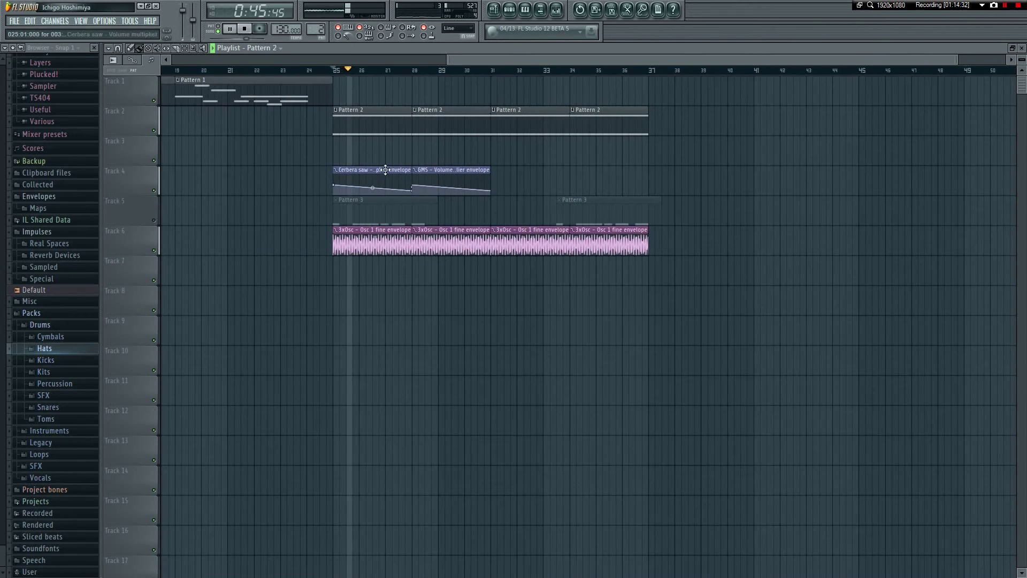
click(437, 170)
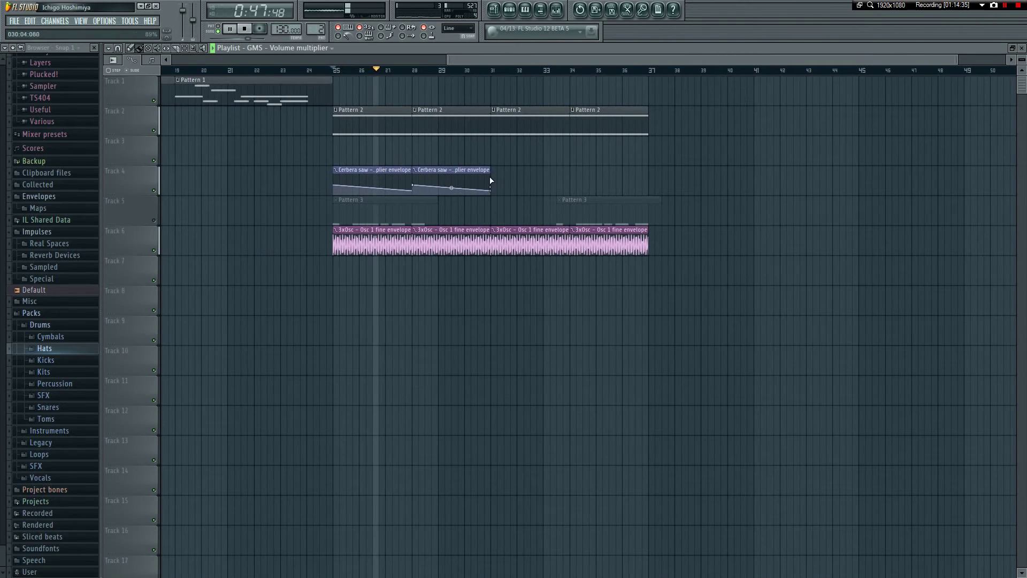
drag(496, 177, 612, 183)
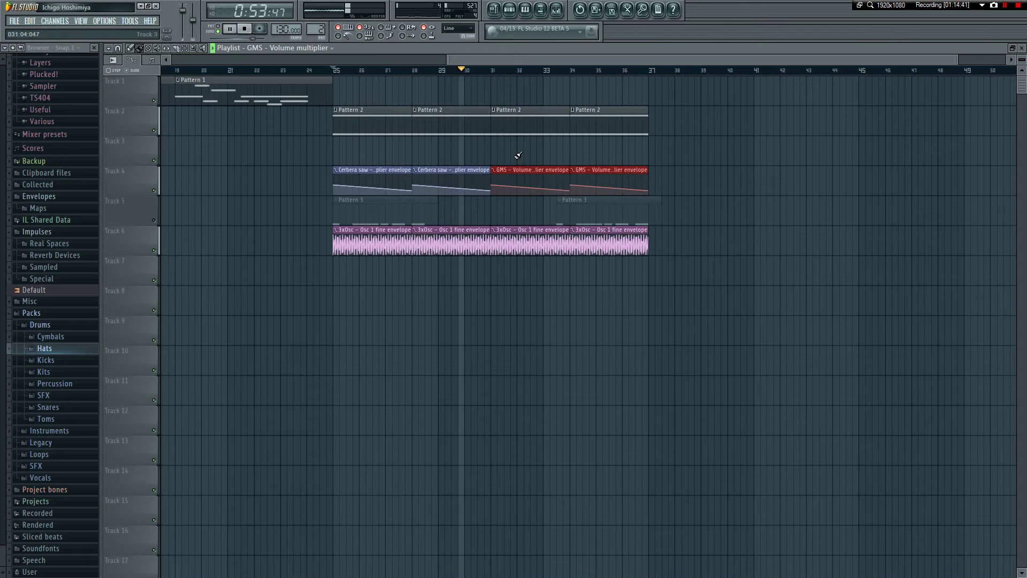
- Close the playlist and switch the channel rack from the automation clips to the Unsorted channel group
key(F5)
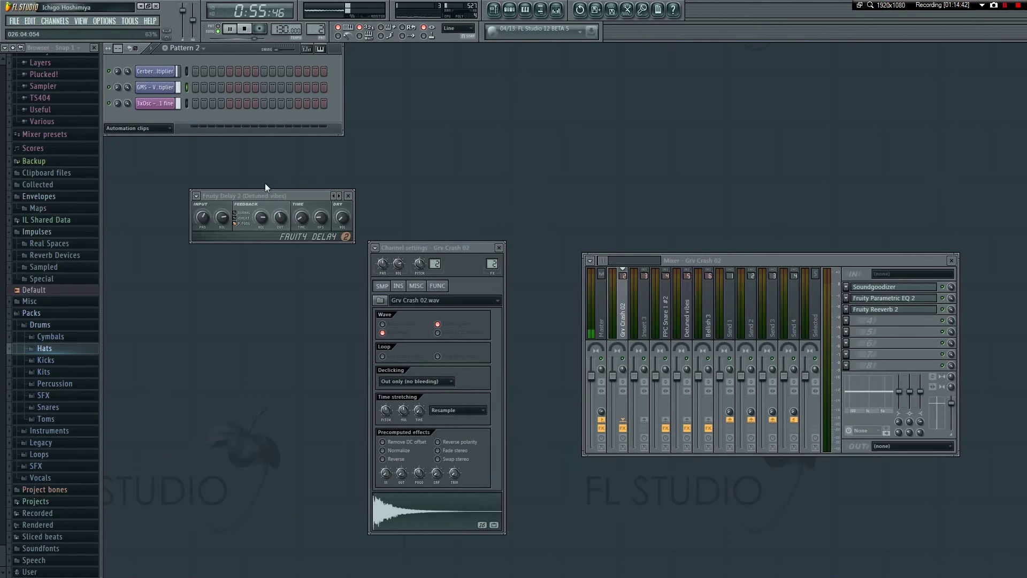
click(152, 129)
click(138, 155)
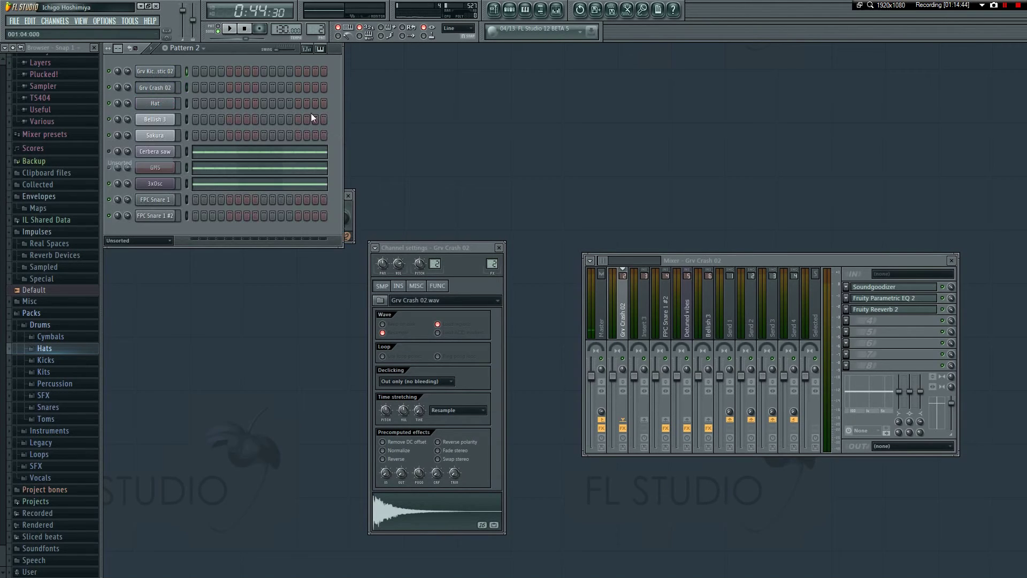
- On Track 5 of the playlist, add a Pattern 3 clip at bar 29 and delete the Pattern 3 clip that starts in bar 33
click(492, 11)
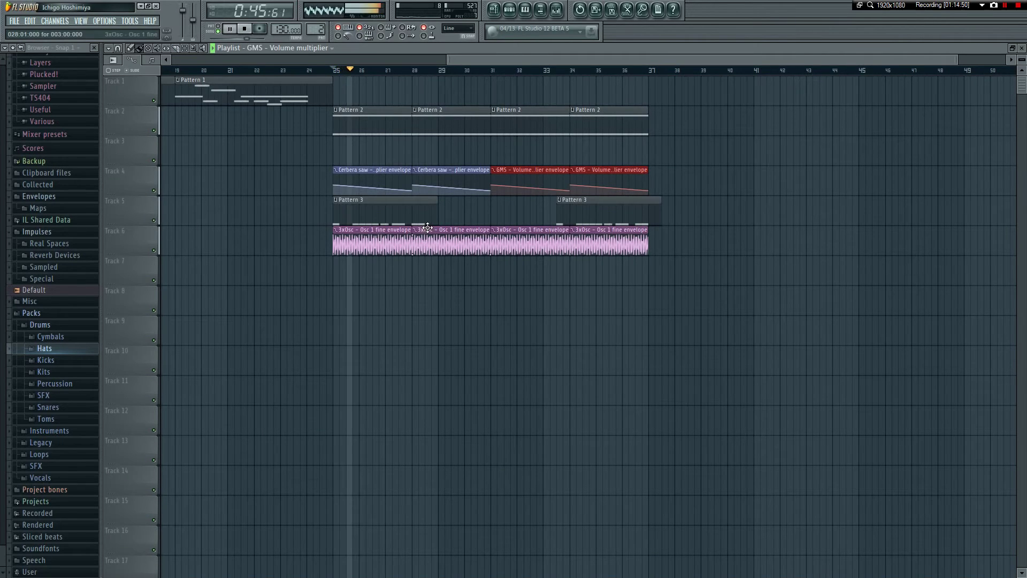
key(F5)
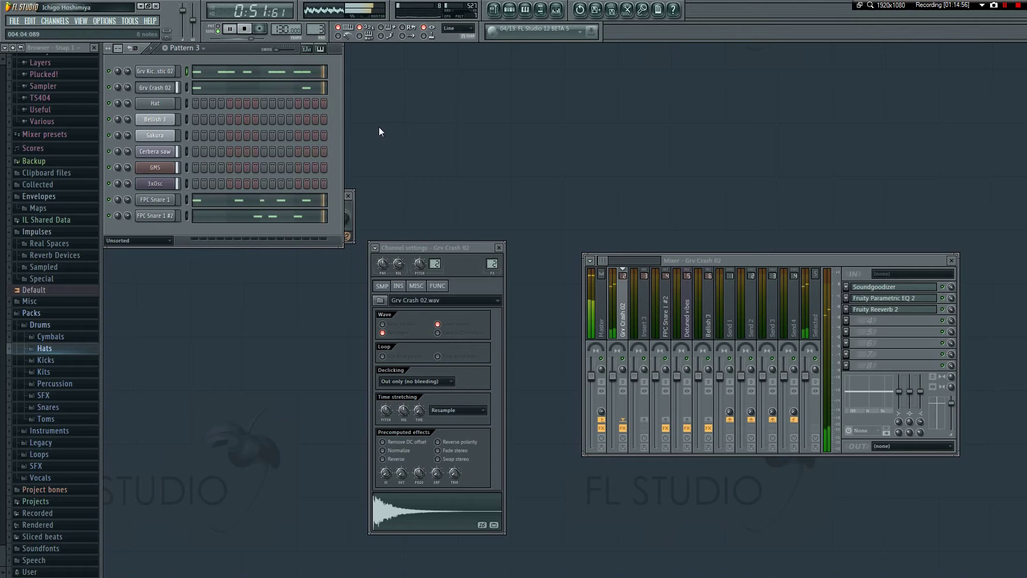
key(F5)
key(space)
click(447, 214)
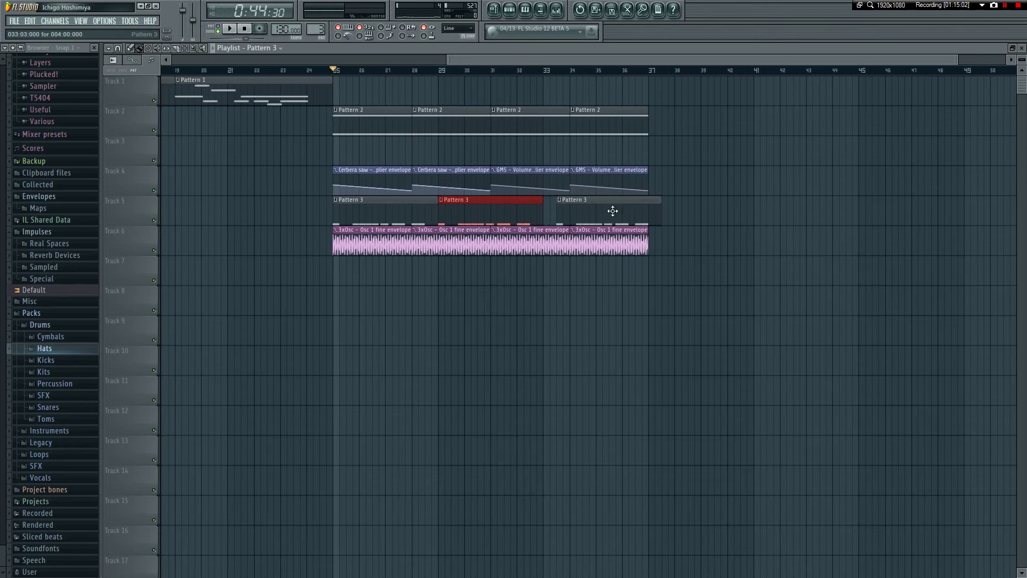
right_click(613, 211)
- Make the bar 29 clip on Track 5 a unique pattern and open its Grv Kick Acoustic 02 notes in the piano roll
right_click(442, 203)
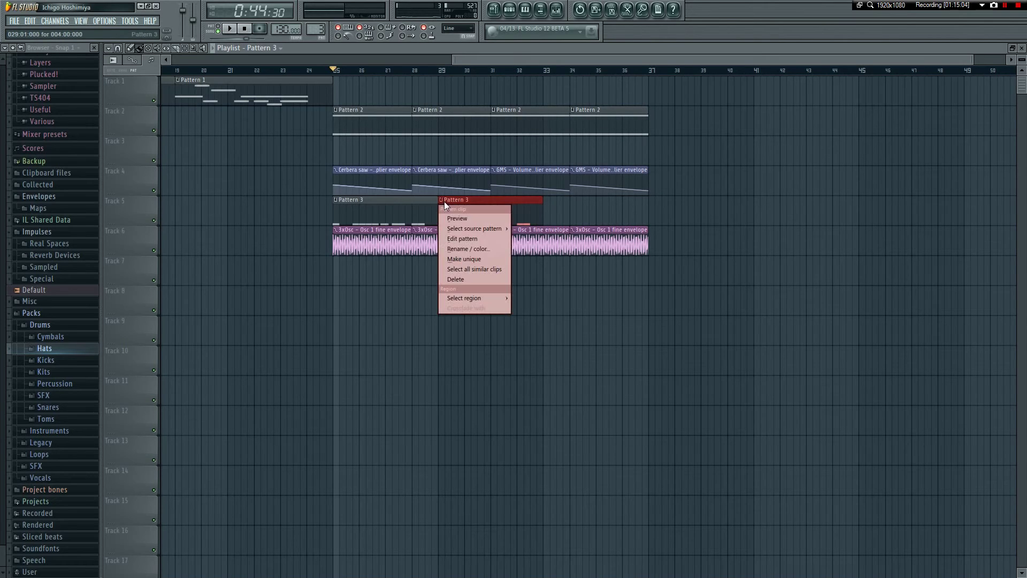
click(466, 259)
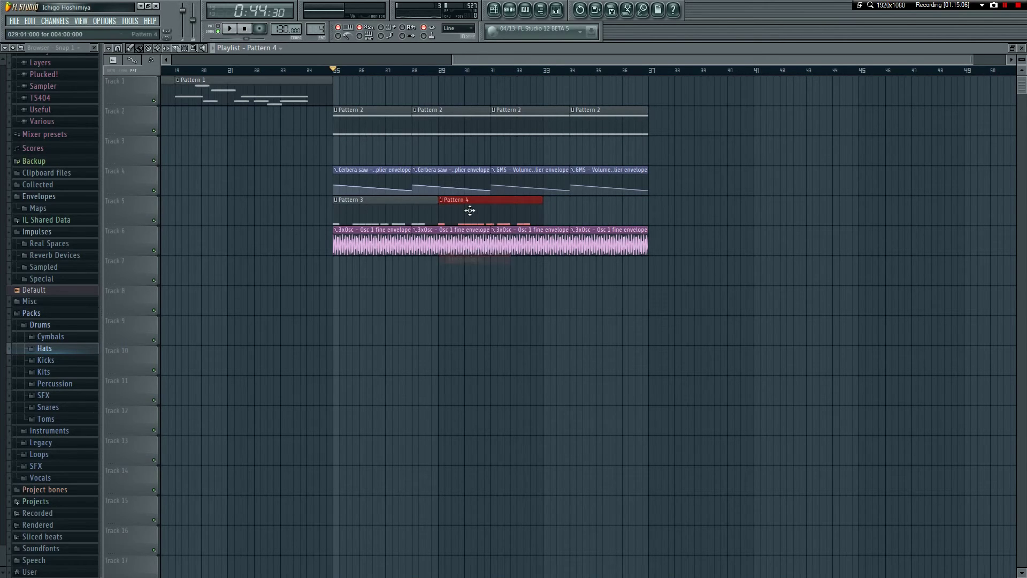
double_click(469, 211)
drag(334, 63, 636, 63)
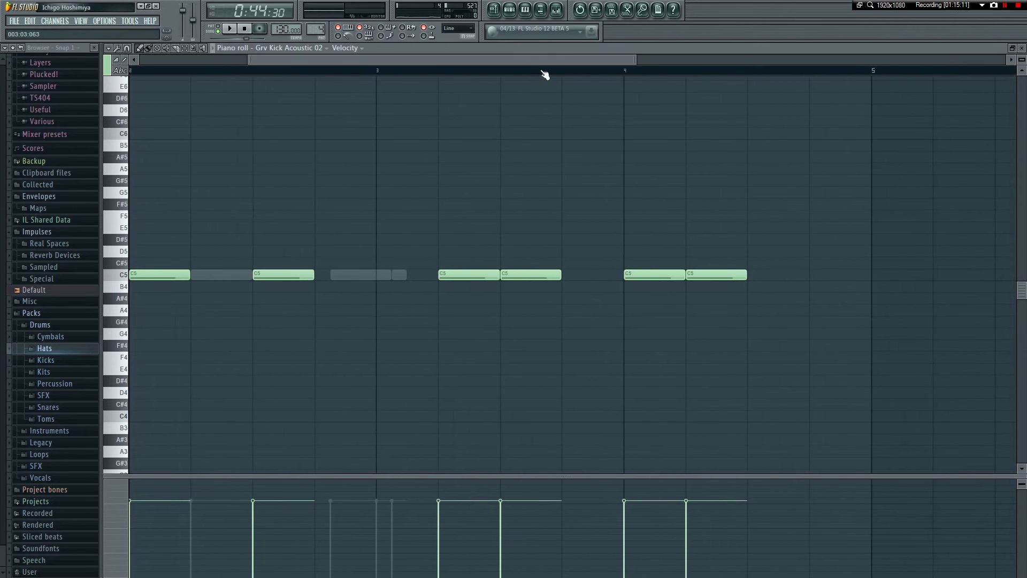
drag(543, 64, 172, 76)
- Play the song in the playlist from just before bar 25 to check how Patterns 3 and 4 follow each other, and stop playback
click(220, 37)
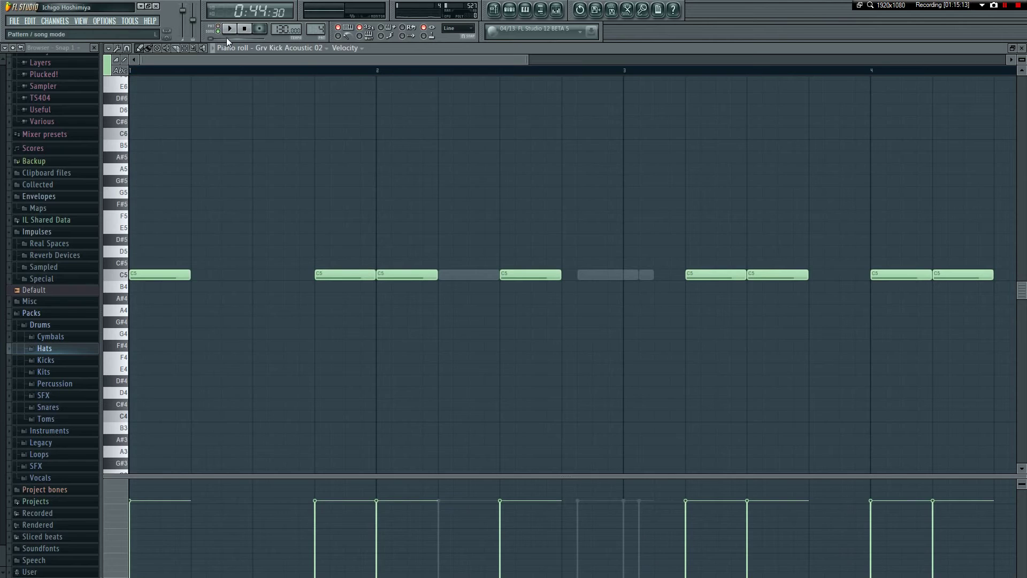
key(space)
key(F7)
key(space)
key(F6)
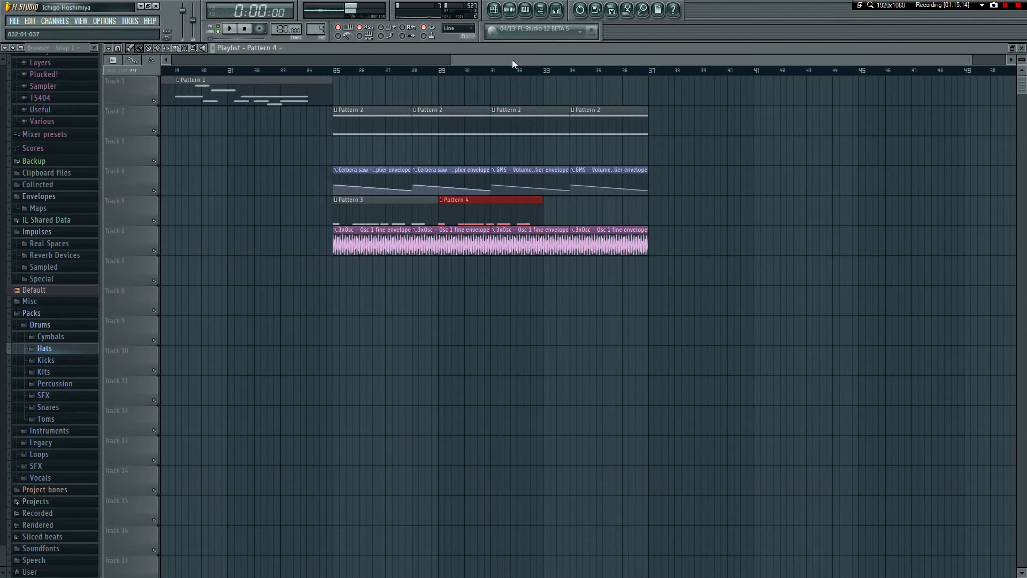
drag(512, 61, 488, 63)
click(367, 70)
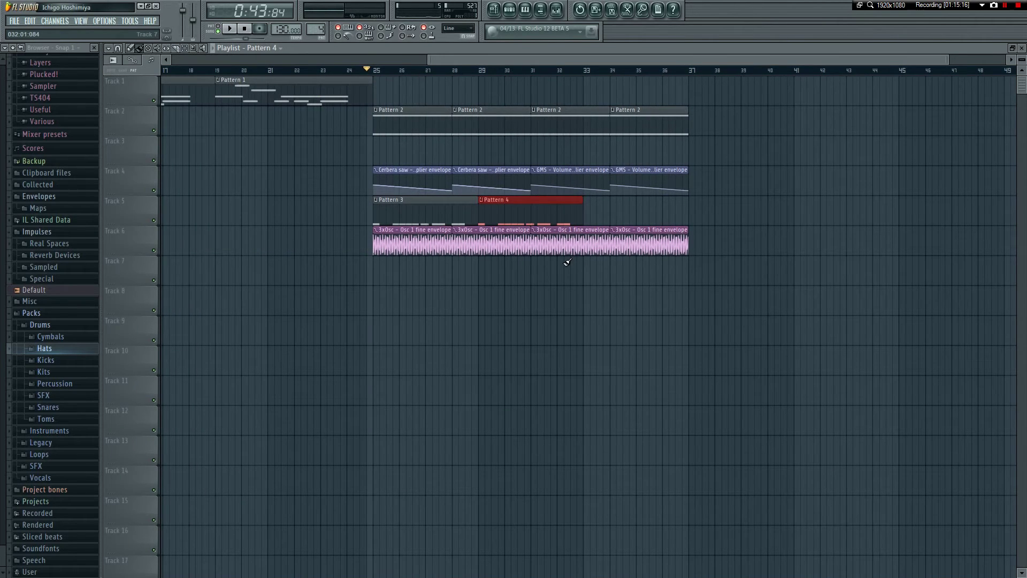
key(space)
scroll(623, 58, left, 1)
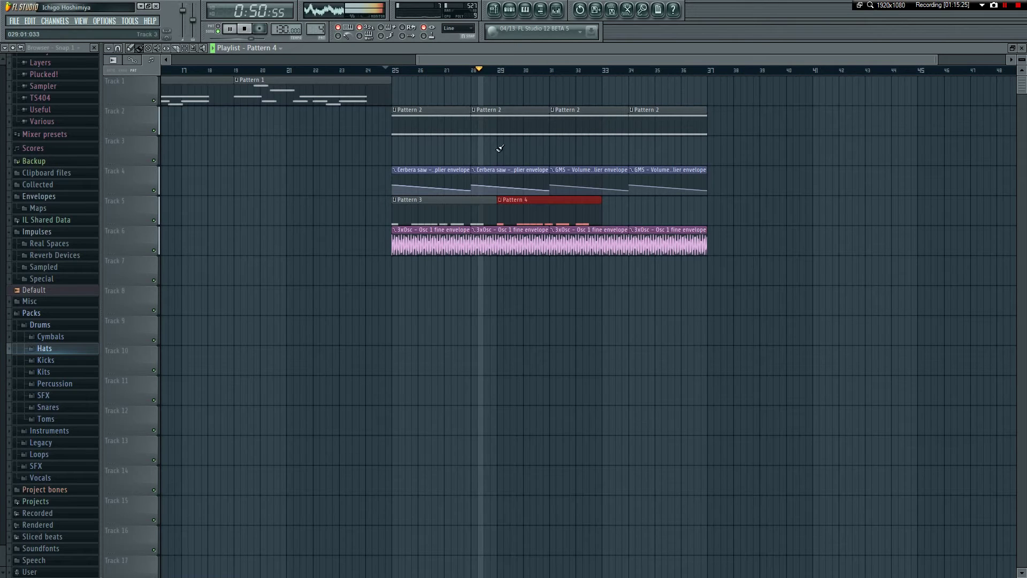
key(space)
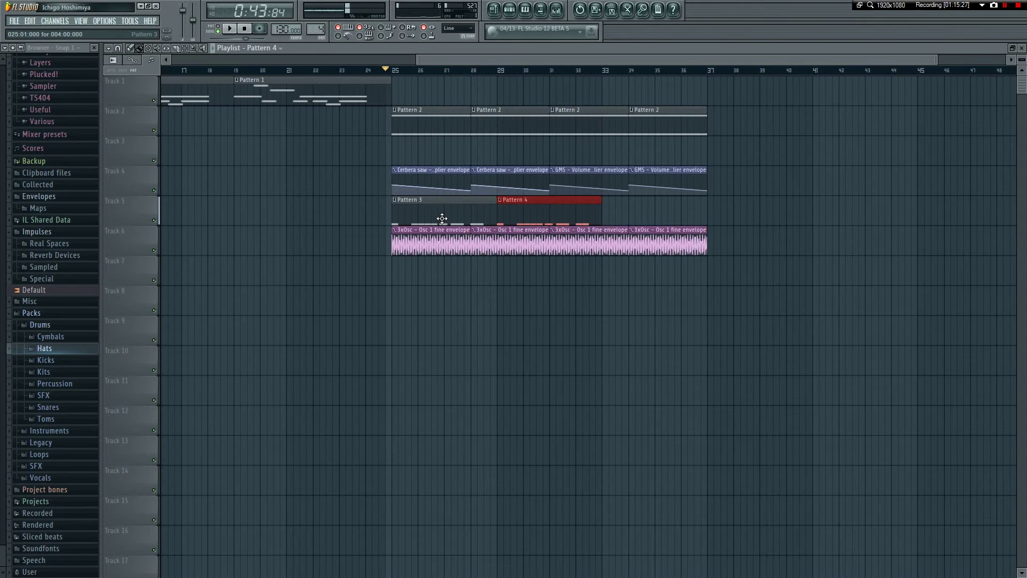
- In Pattern 4, delete the earliest FPC Snare 1 #2 notes, around the start of bar 3
key(F5)
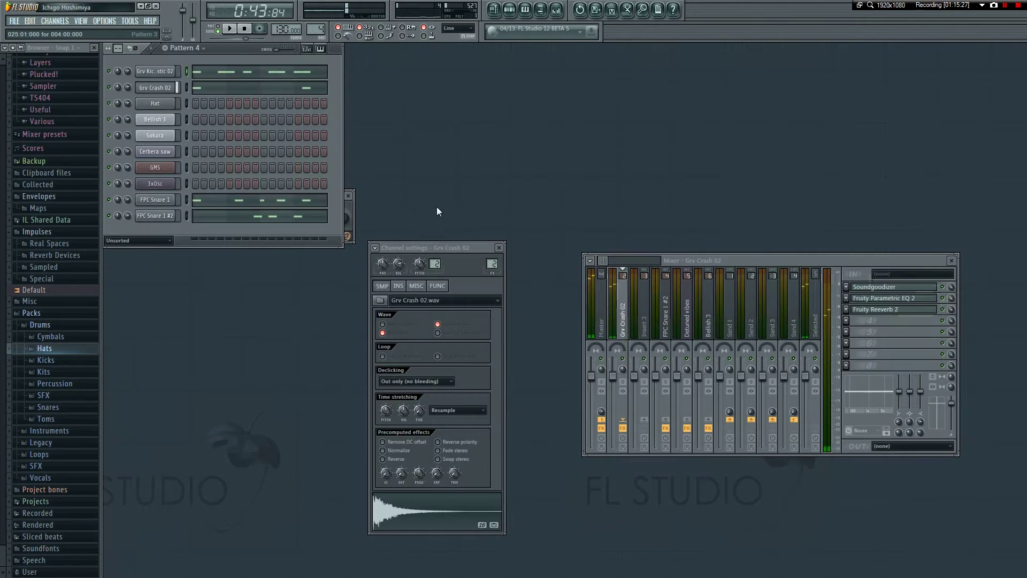
click(262, 218)
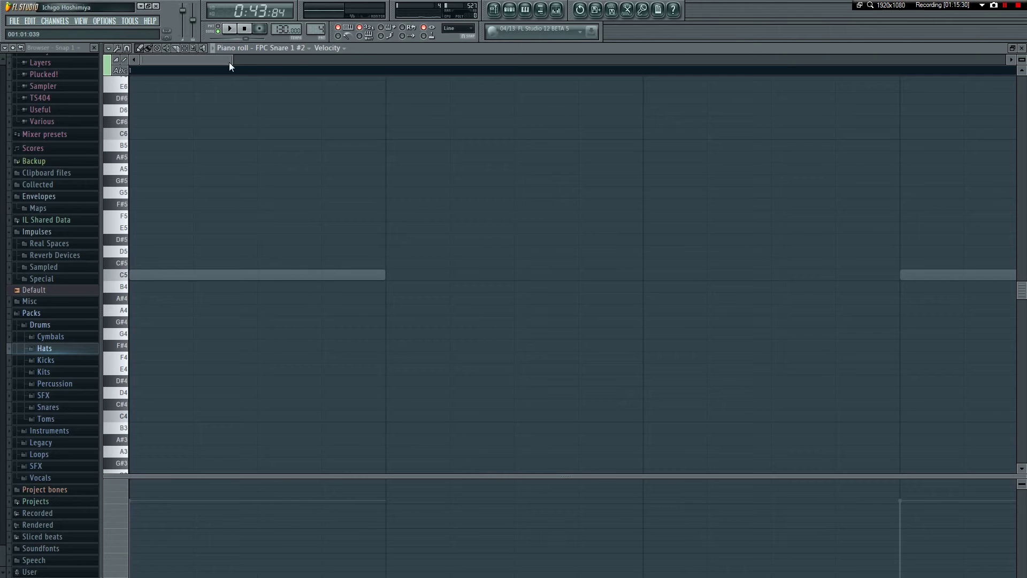
drag(229, 62, 535, 81)
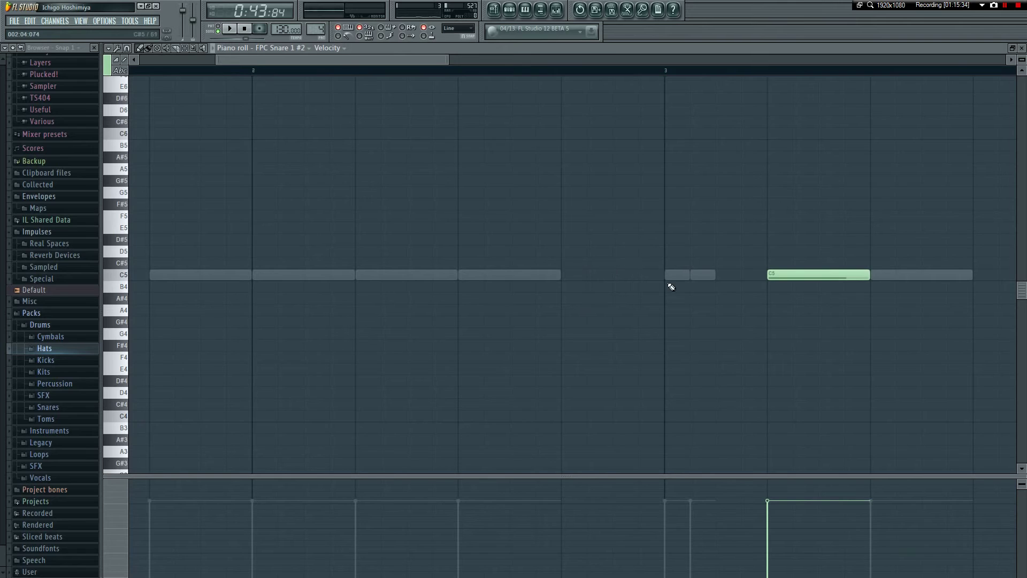
key(F7)
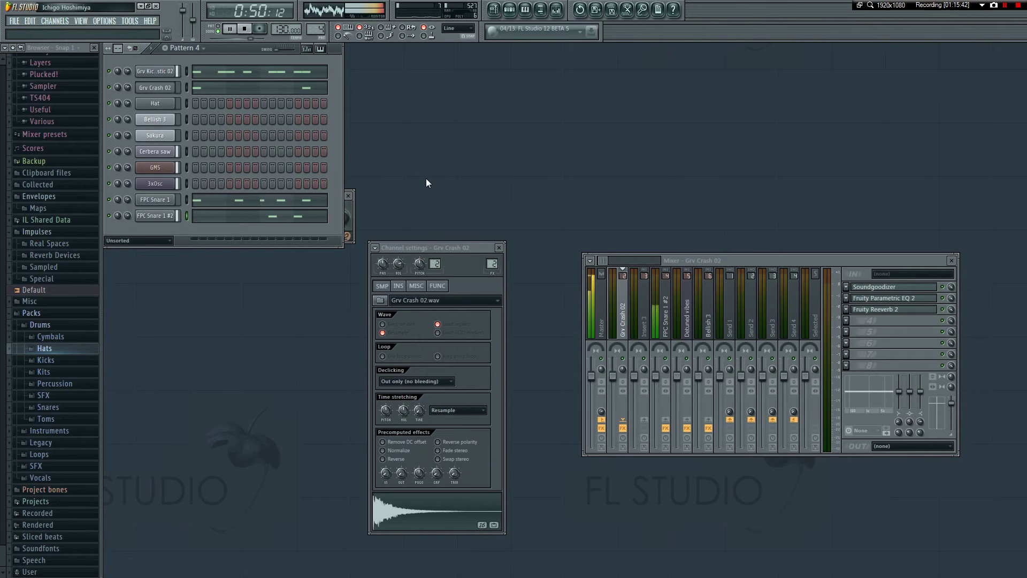
- Audition Pattern 4 on its own in pattern mode, and play the song from bar 25 in the playlist
key(space)
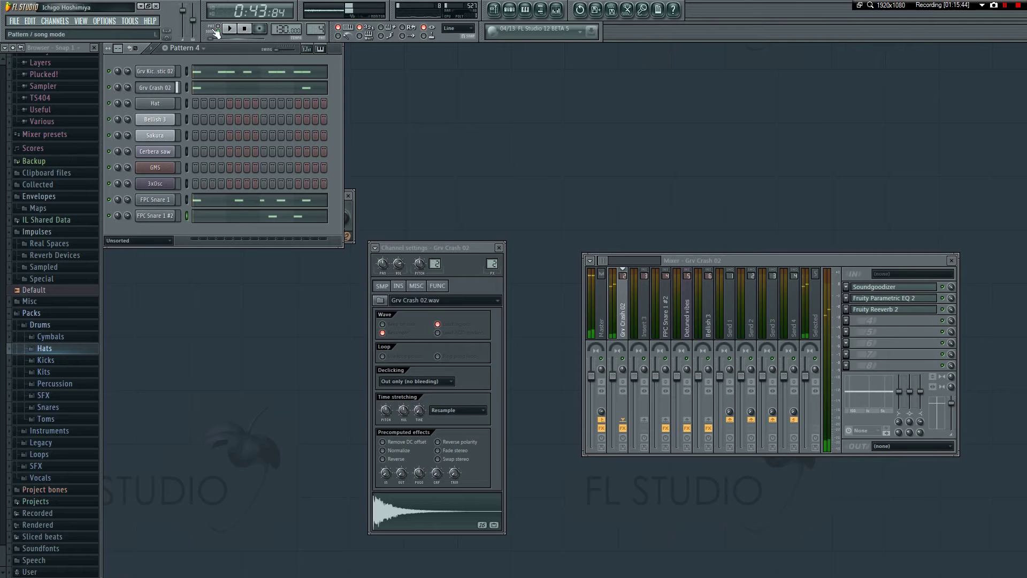
click(215, 32)
key(space)
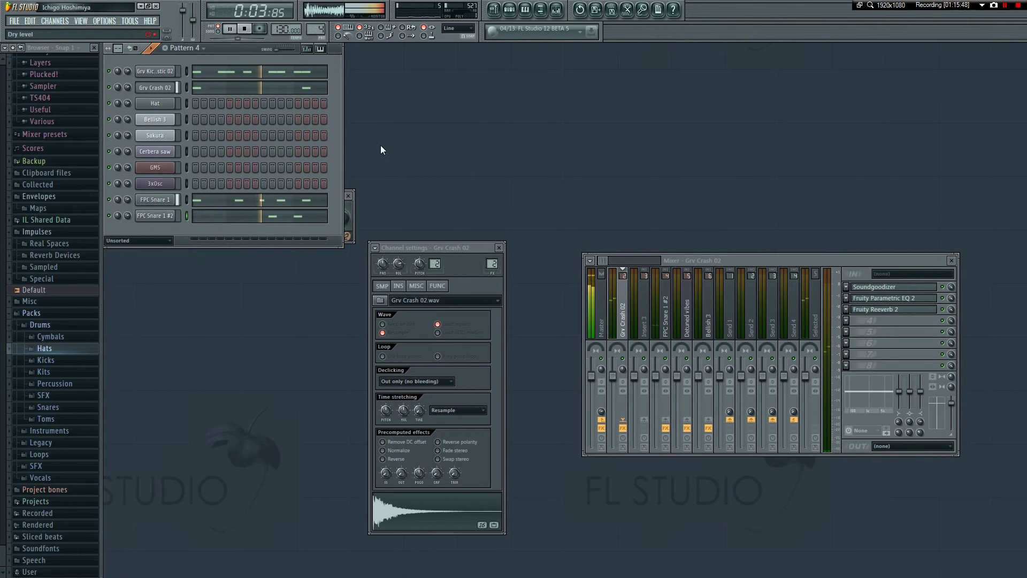
key(space)
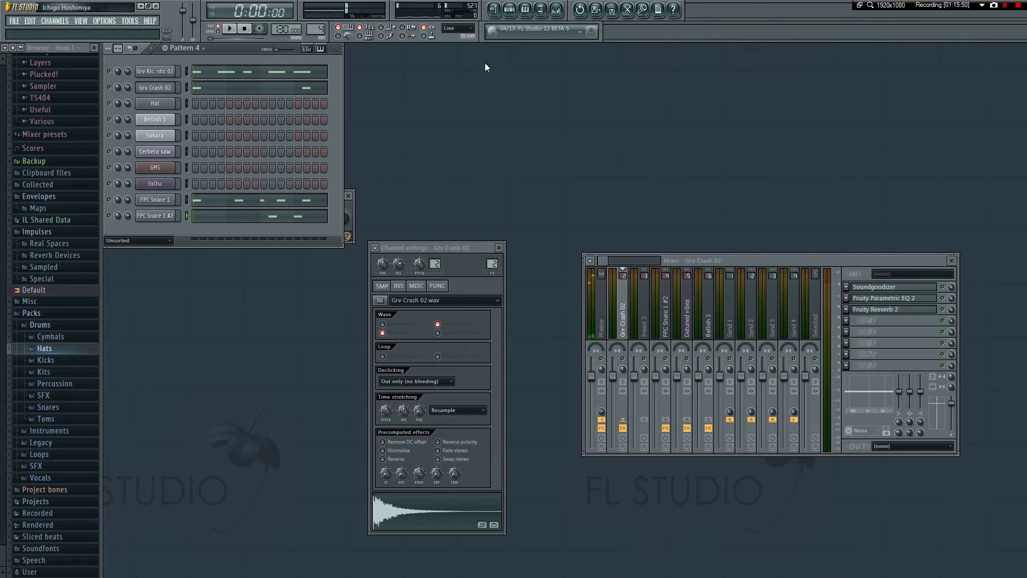
click(493, 9)
click(396, 71)
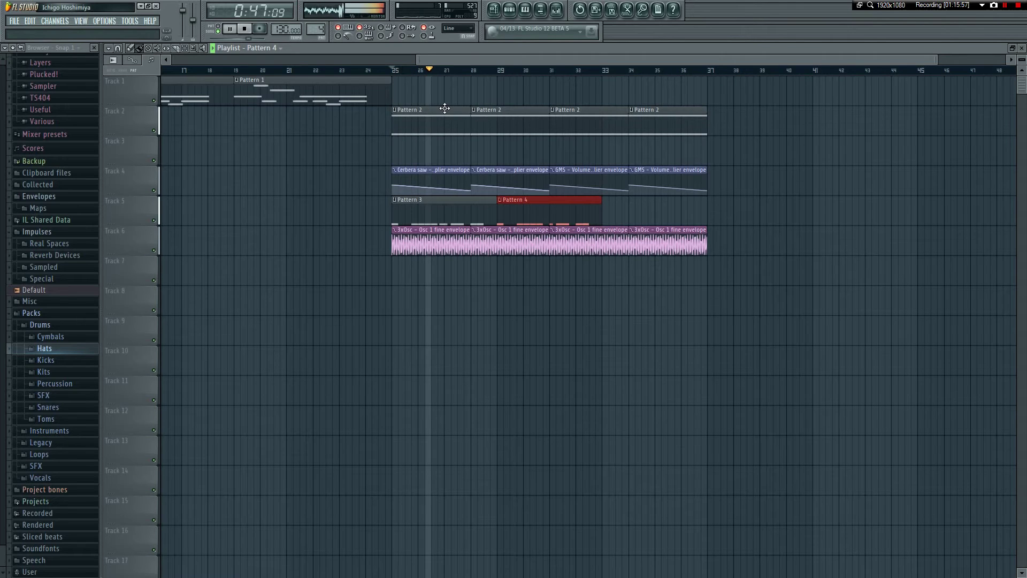
key(space)
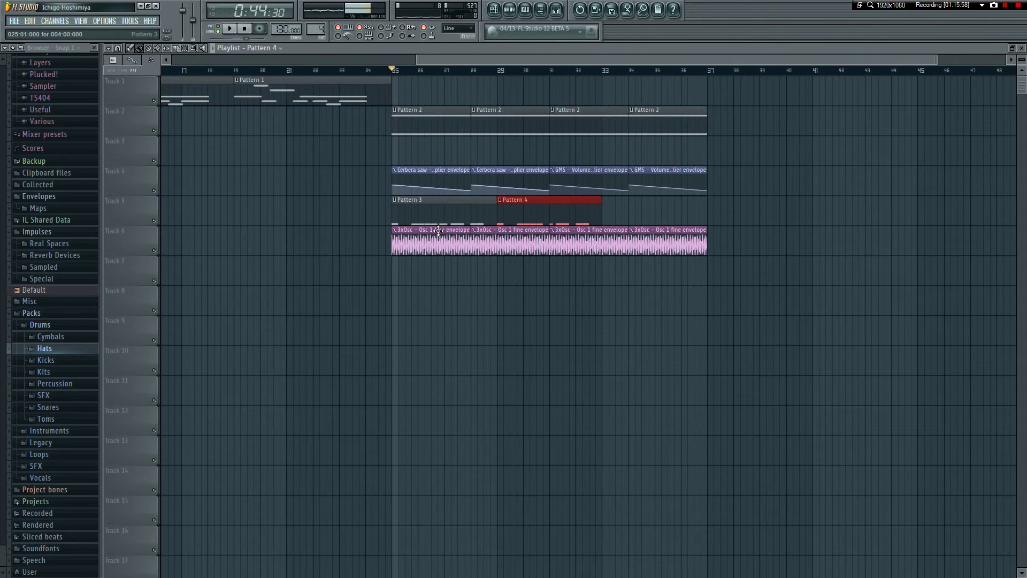
- In Pattern 3, delete the earliest FPC Snare 1 #2 notes, around the start of bar 3
double_click(438, 219)
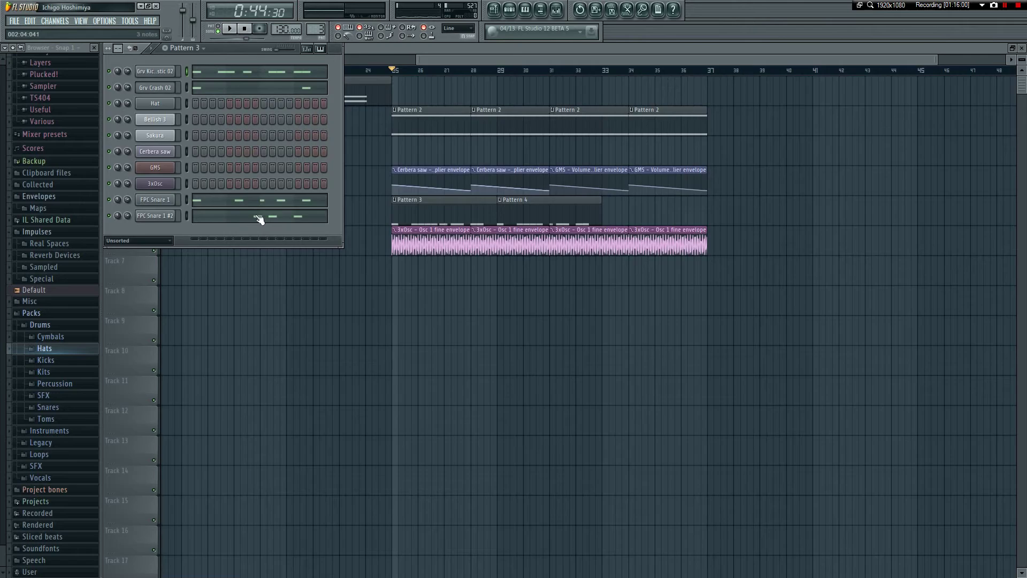
click(259, 220)
drag(233, 63, 491, 62)
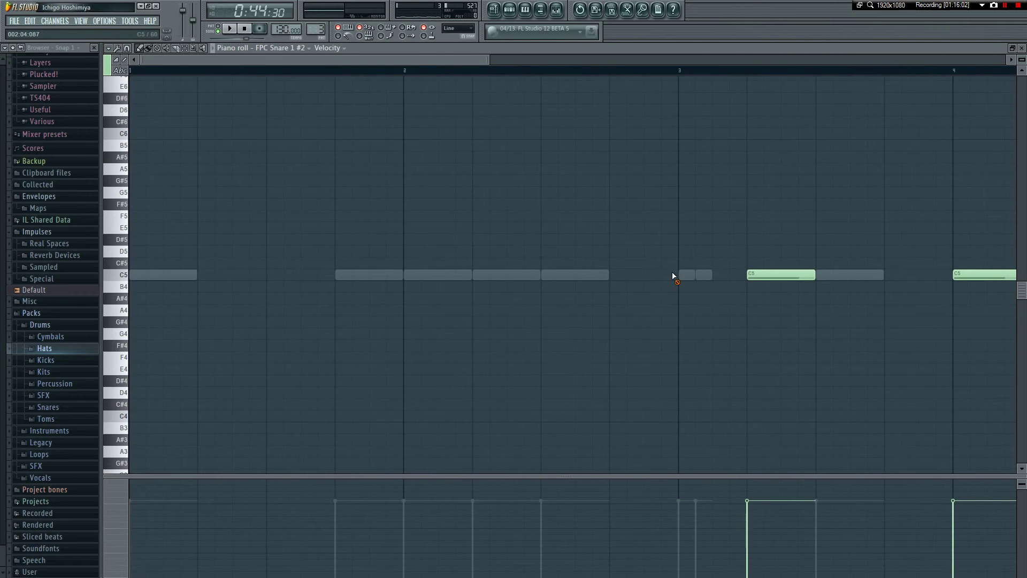
key(F7)
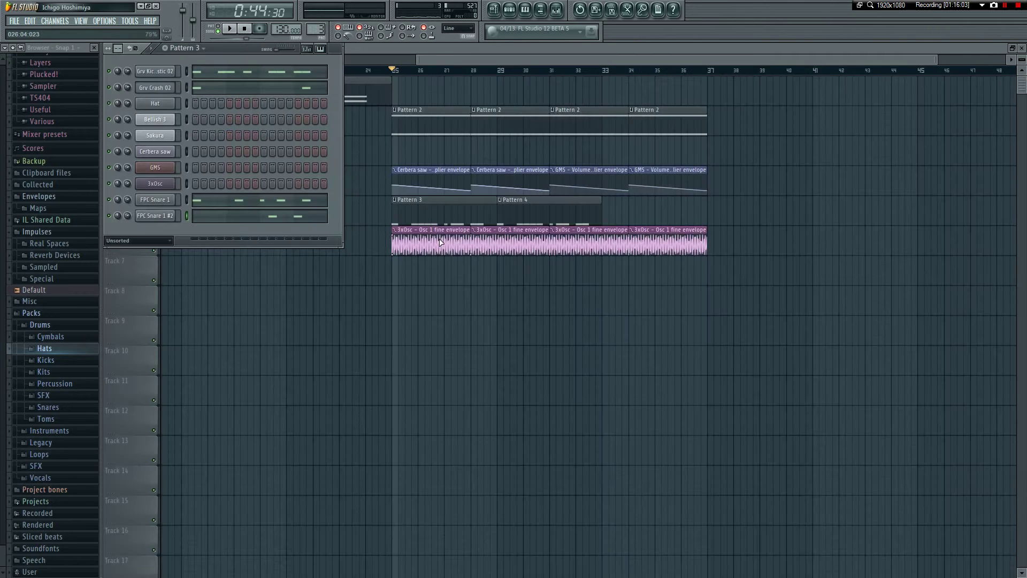
- Check Pattern 3's FPC Snare 1 part and play the arrangement from bar 25
click(255, 207)
key(space)
key(space)
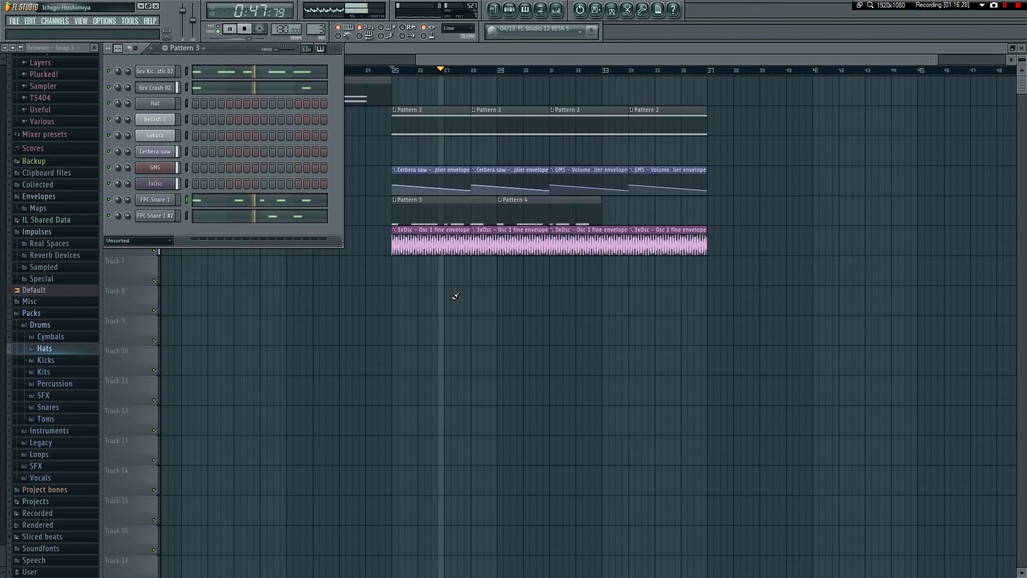
key(space)
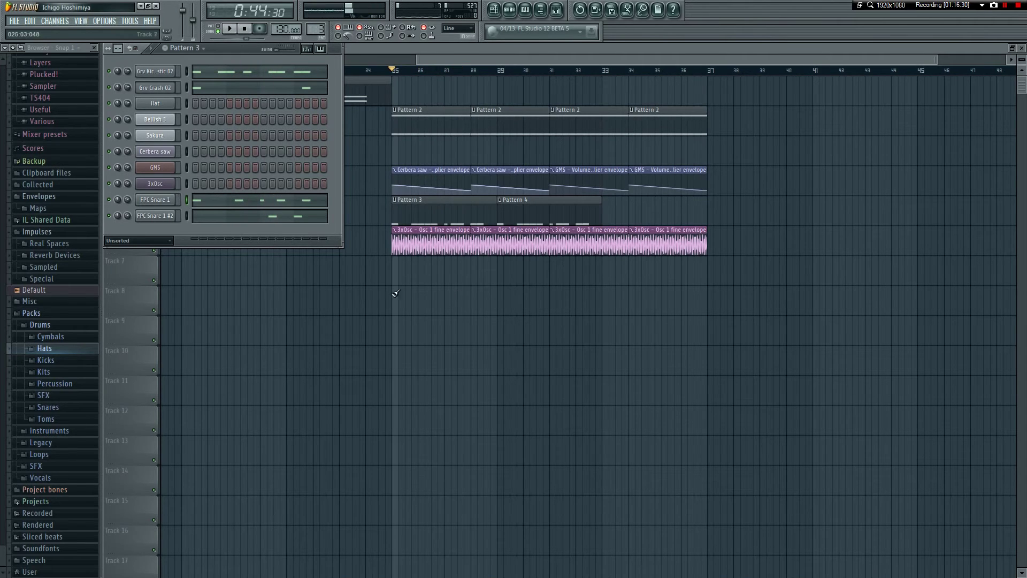
- Close the playlist and look through the Vocals sample folder in the browser
key(F6)
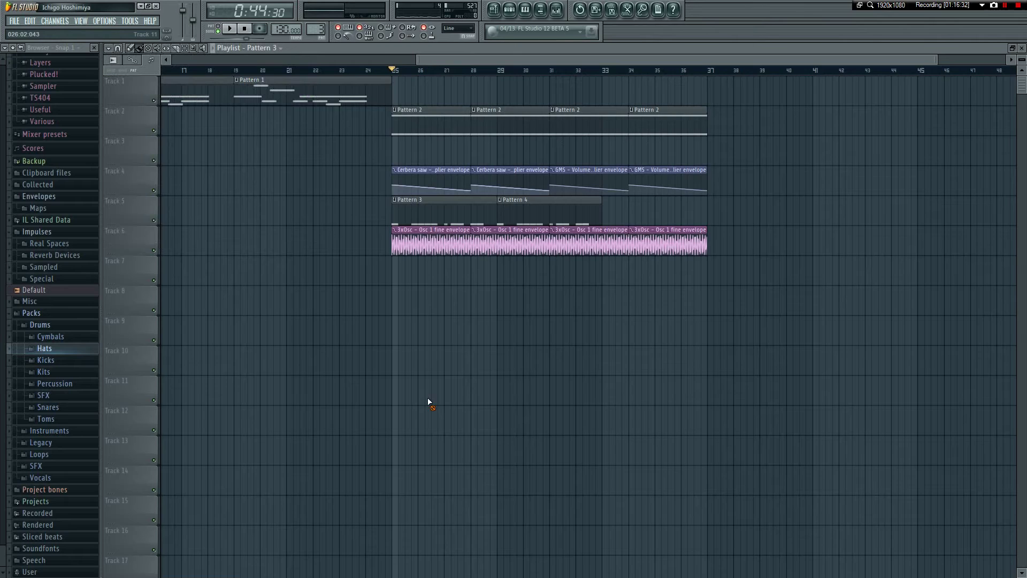
key(F5)
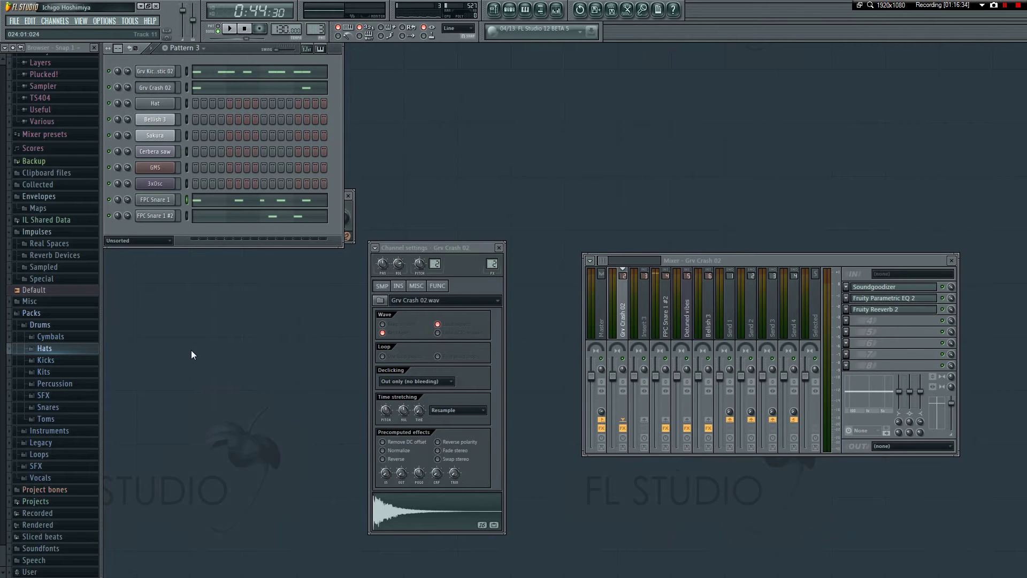
click(40, 477)
scroll(78, 409, down, 2)
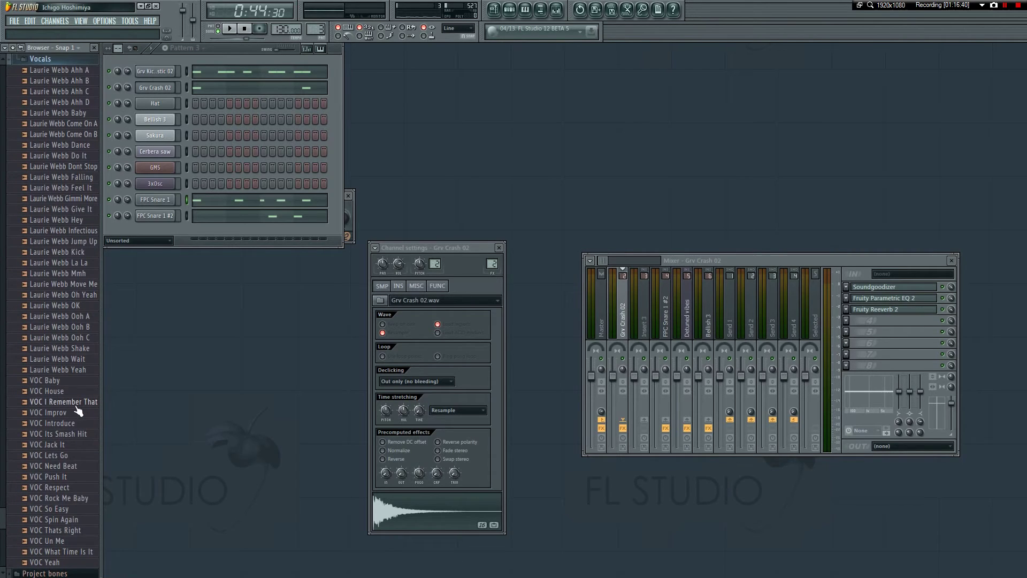
scroll(78, 411, up, 6)
click(75, 227)
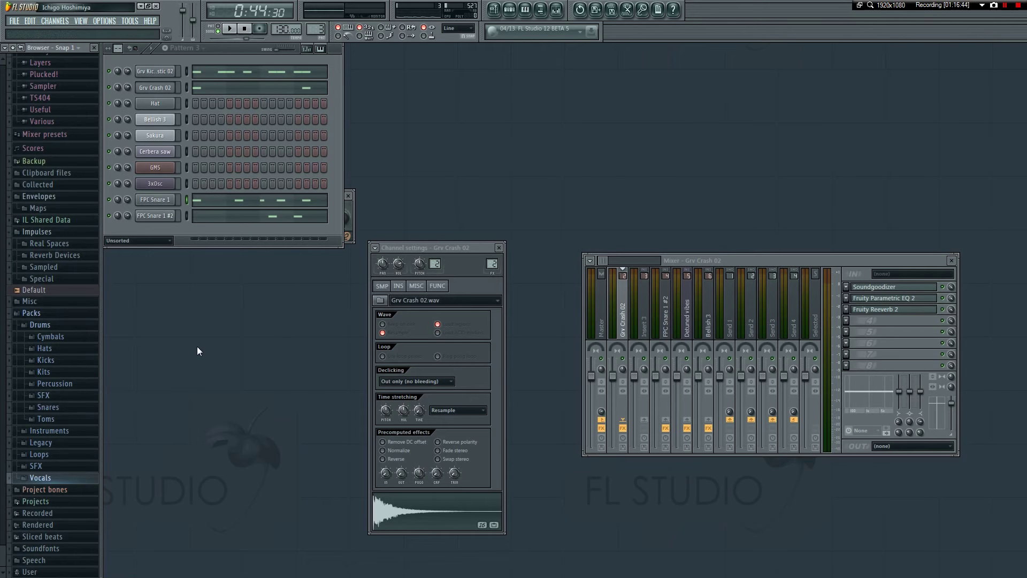
- Search the browser for "choi", and collapse the Recent files list to return to the sample packs
key(ctrl+f)
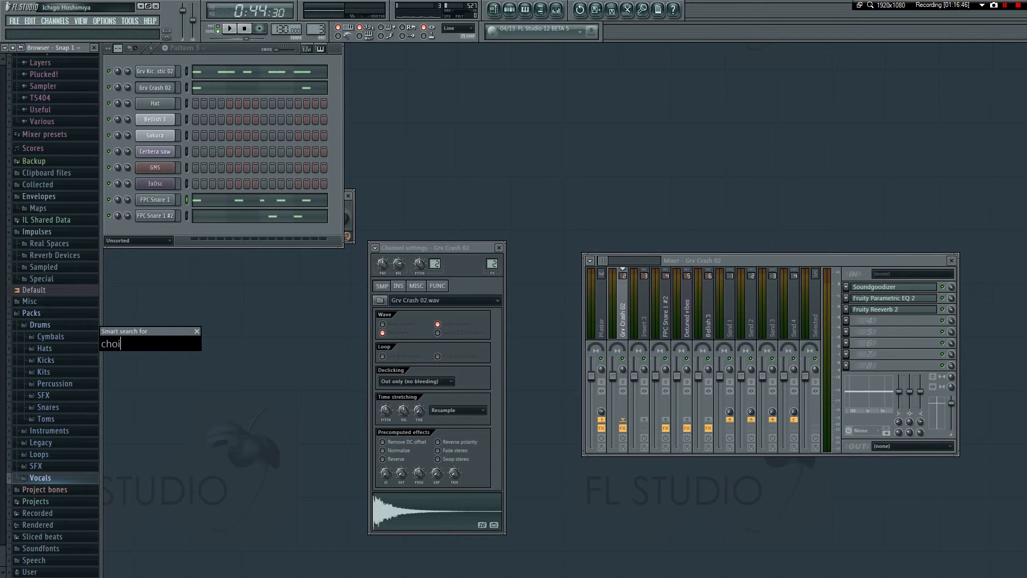
key(Return)
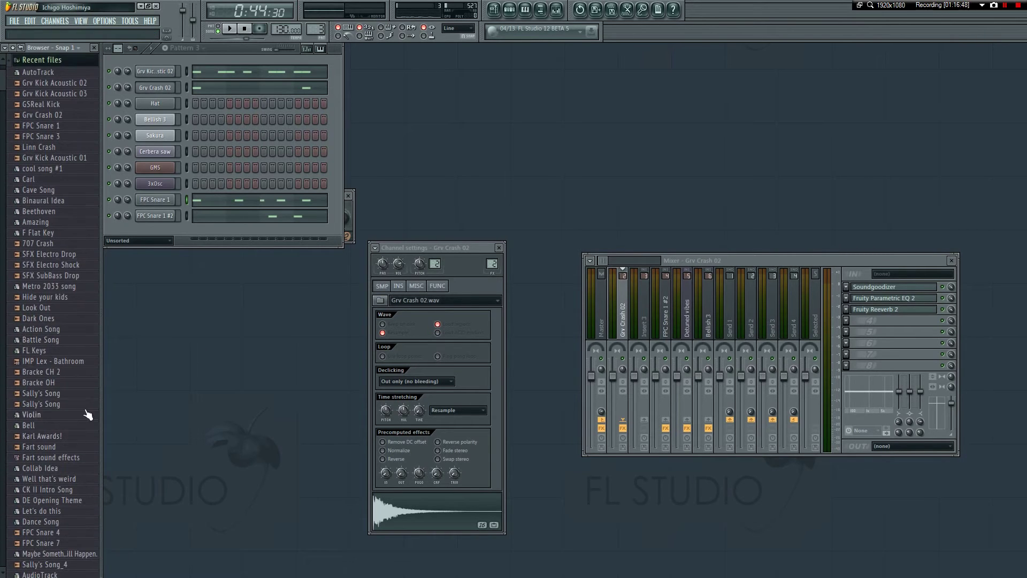
scroll(68, 333, up, 10)
click(78, 104)
scroll(77, 386, down, 10)
scroll(76, 387, down, 12)
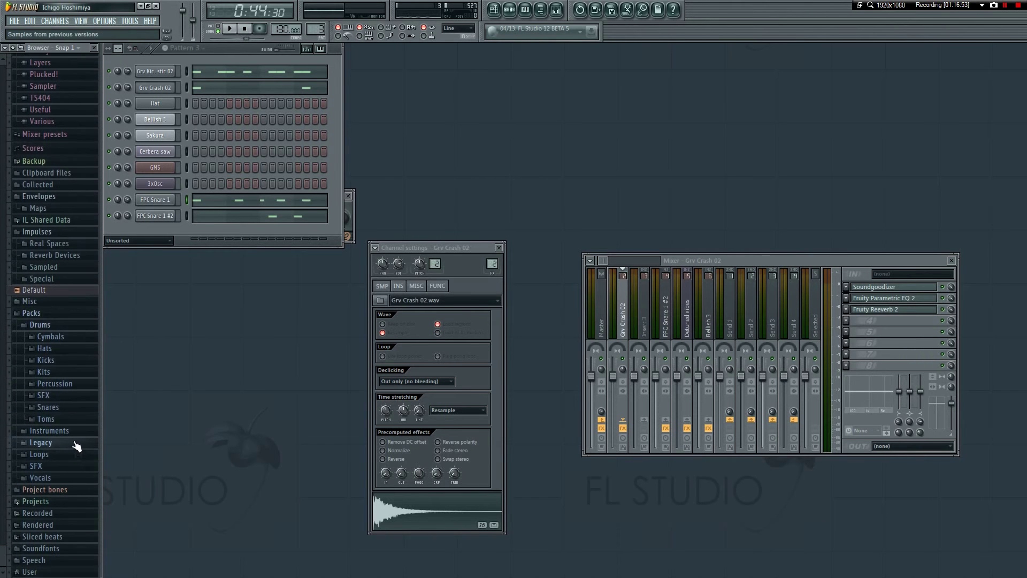
- Look through the SFX sample folder in the browser's Packs and close it again
click(51, 467)
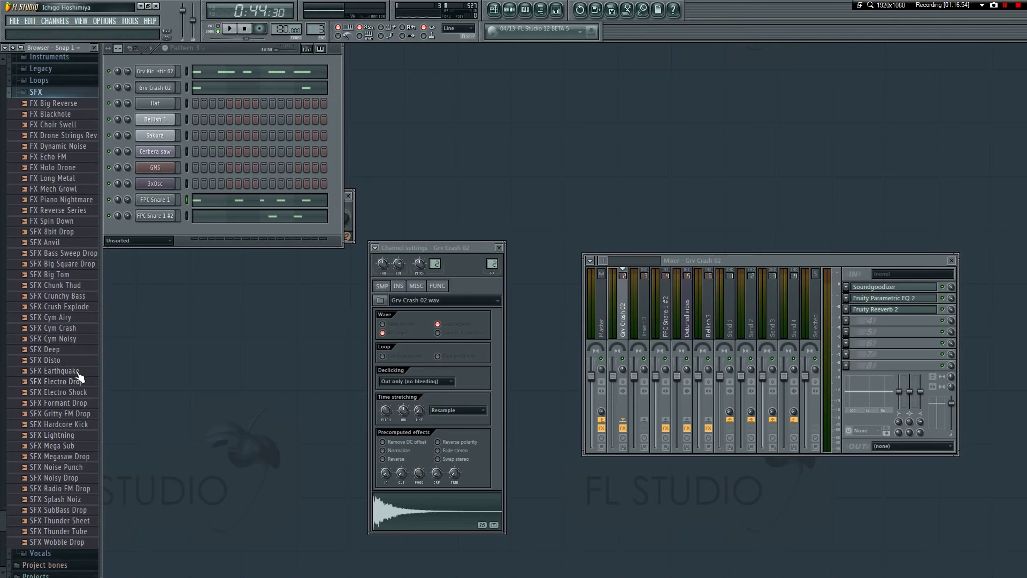
scroll(70, 198, up, 3)
click(58, 125)
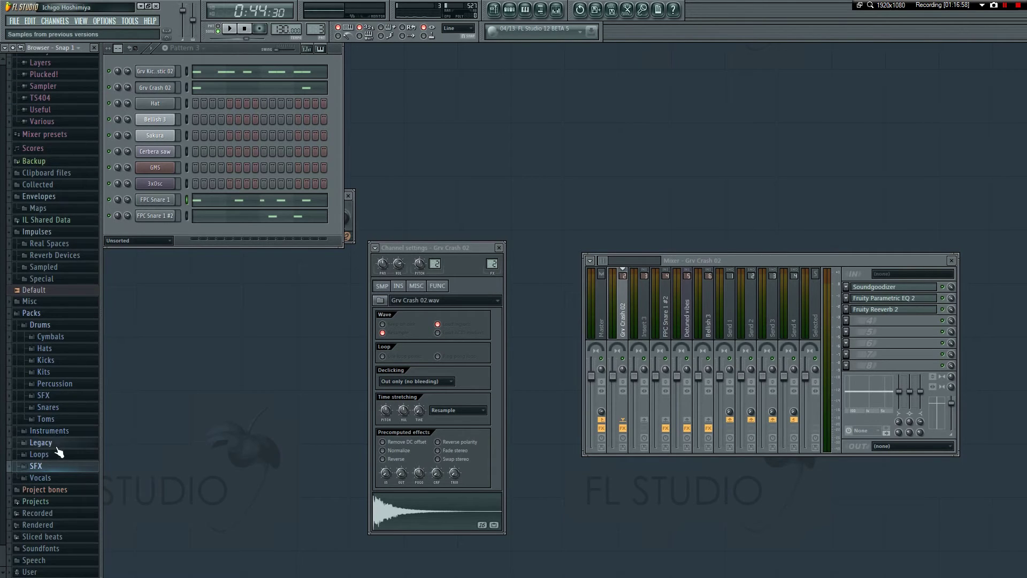
scroll(64, 415, up, 7)
scroll(64, 414, up, 5)
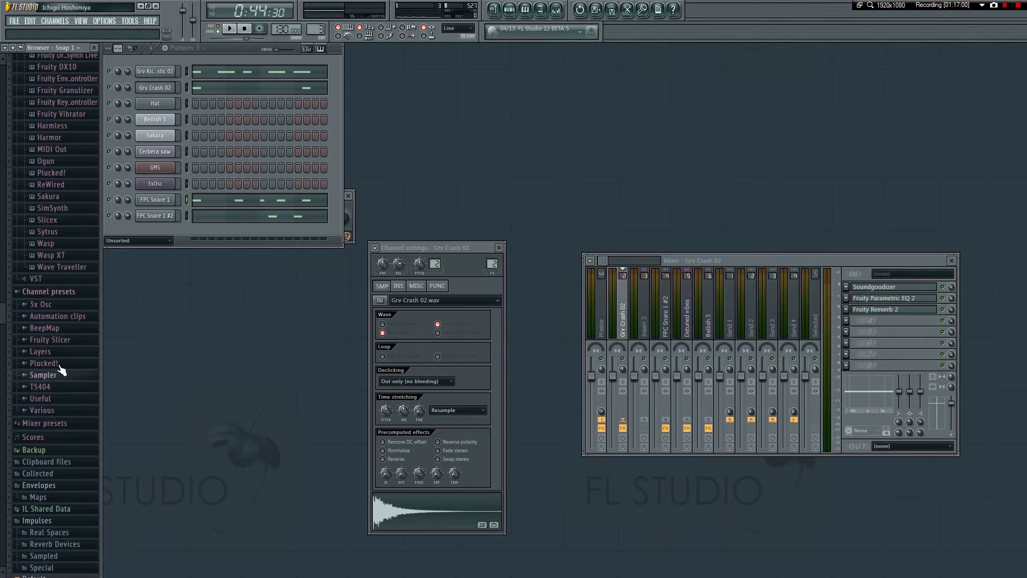
- Search the browser for "choir", check the Recent files entries around the match, and collapse that list
key(ctrl+f)
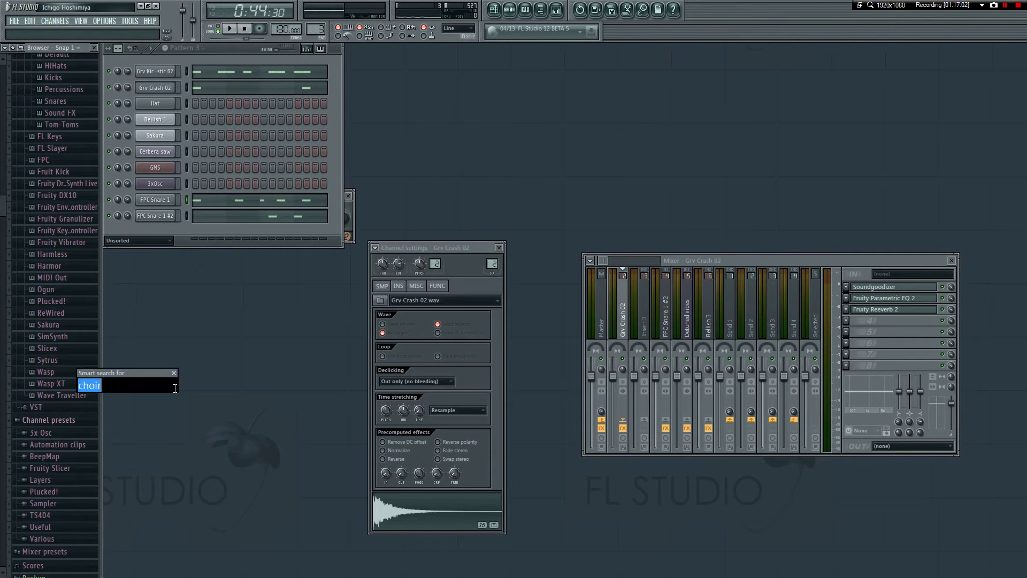
key(Return)
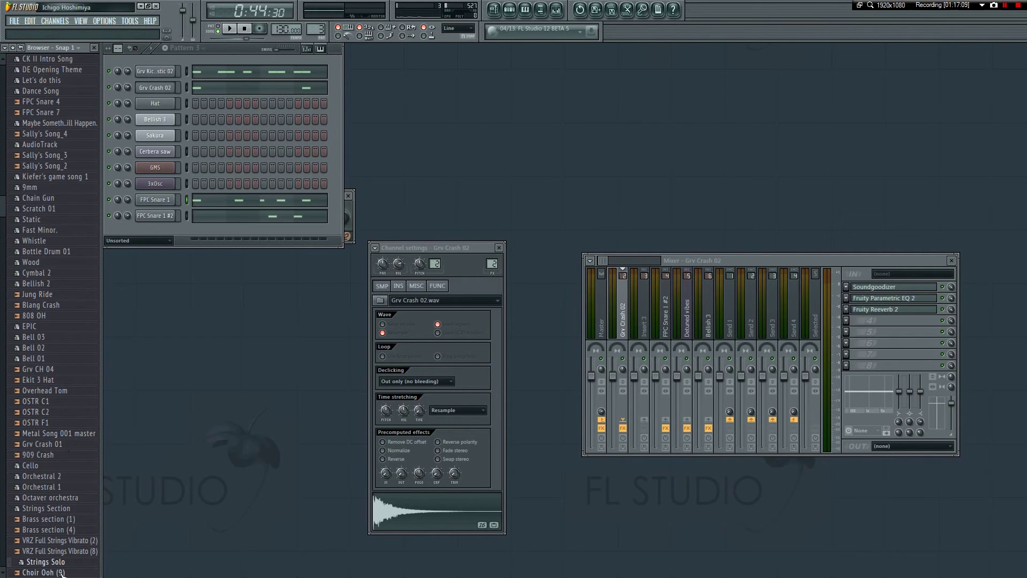
scroll(63, 481, down, 6)
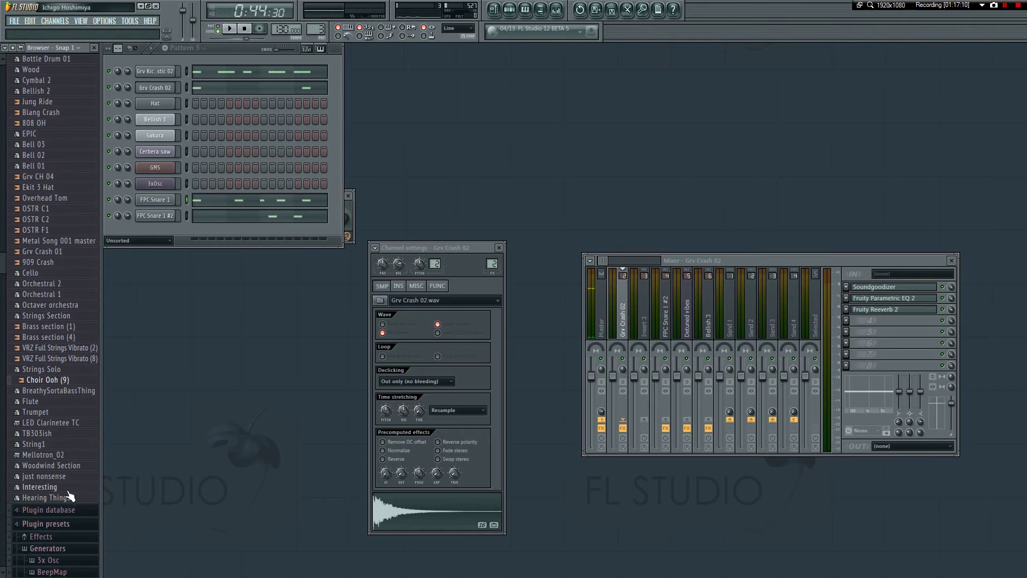
scroll(53, 409, up, 10)
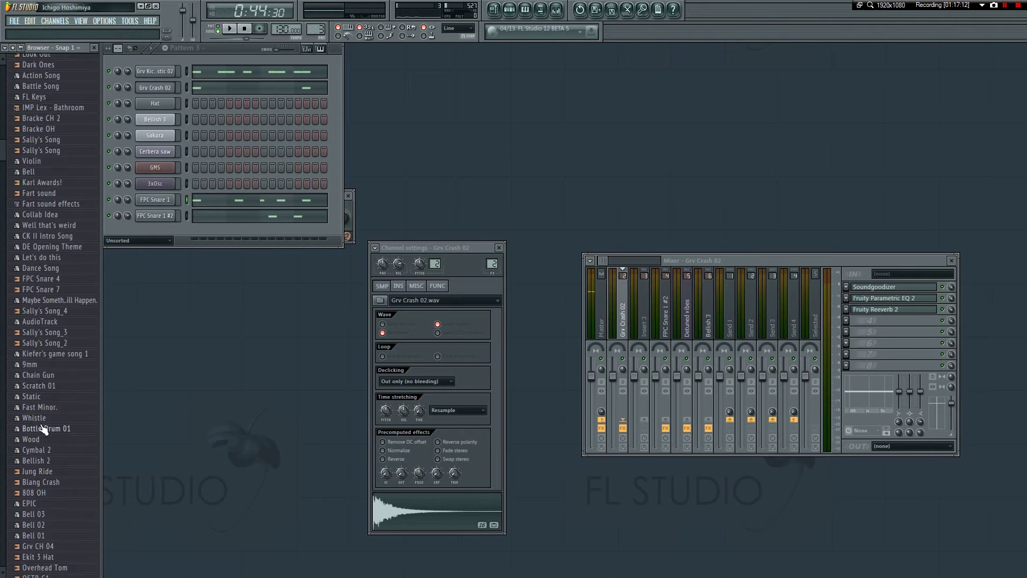
click(42, 74)
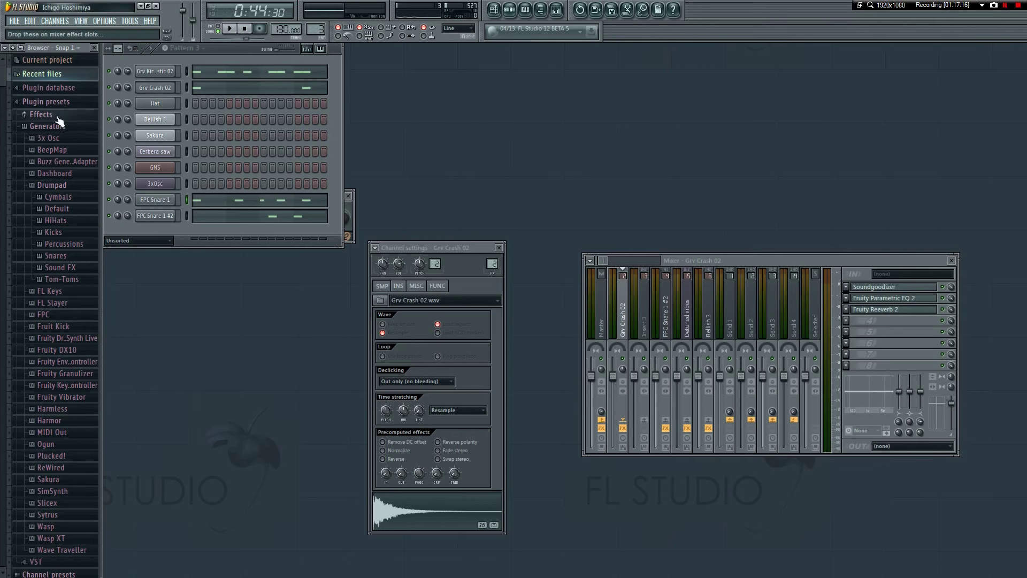
- Look through the Vocals folder in Packs for a choir or vocal sample, and close the folder
click(63, 269)
scroll(80, 321, down, 12)
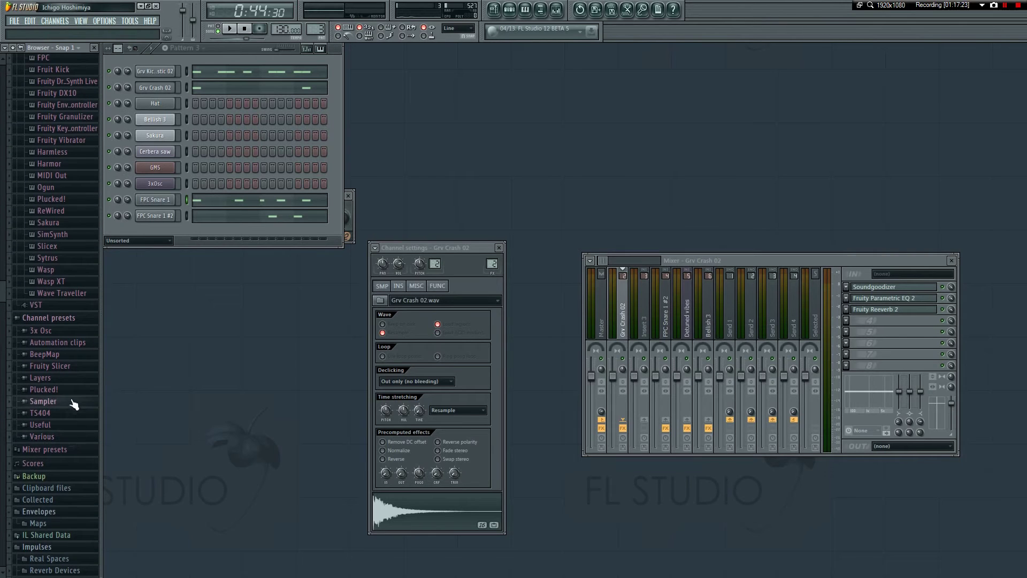
scroll(79, 343, down, 3)
scroll(81, 407, down, 8)
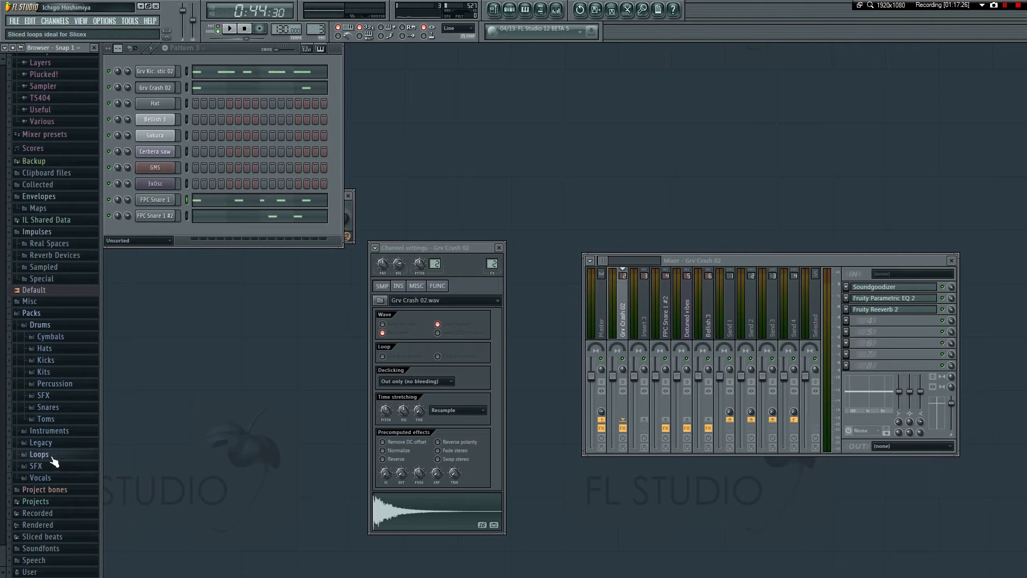
click(54, 478)
scroll(65, 425, down, 3)
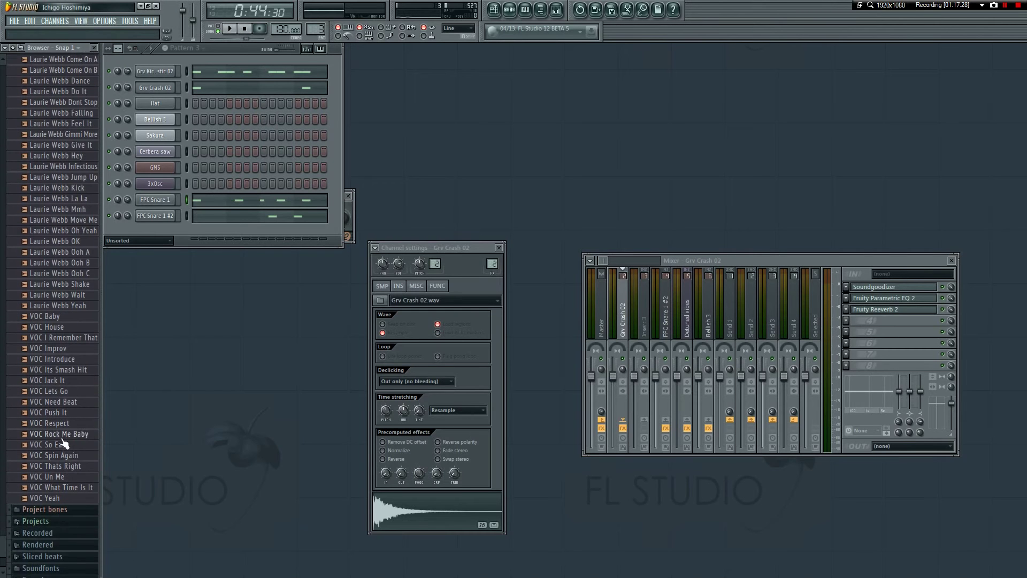
scroll(54, 267, up, 4)
click(48, 166)
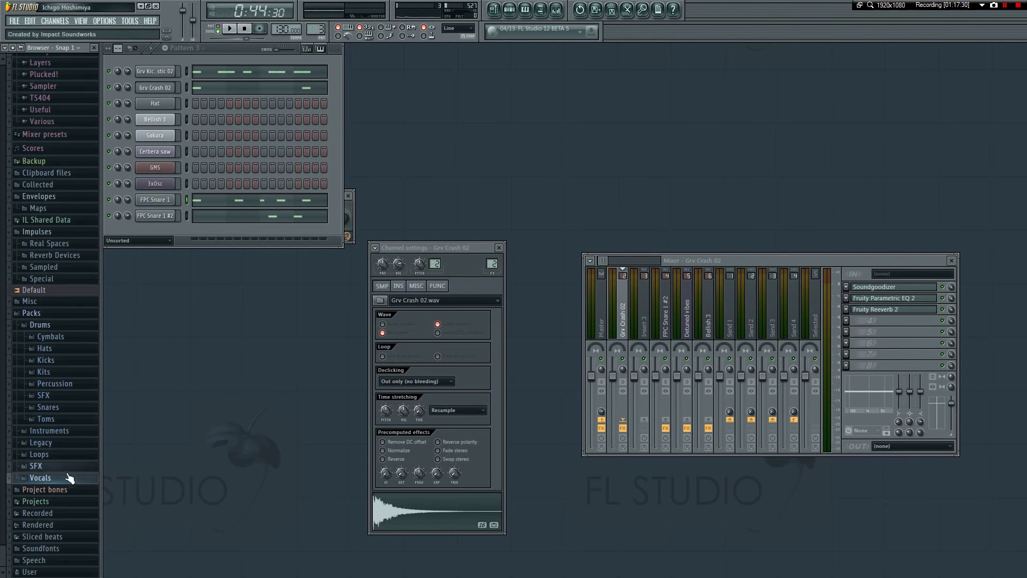
- Open the Legacy pack's Vocals folder, audition a few of its samples, and collapse the folder
click(70, 444)
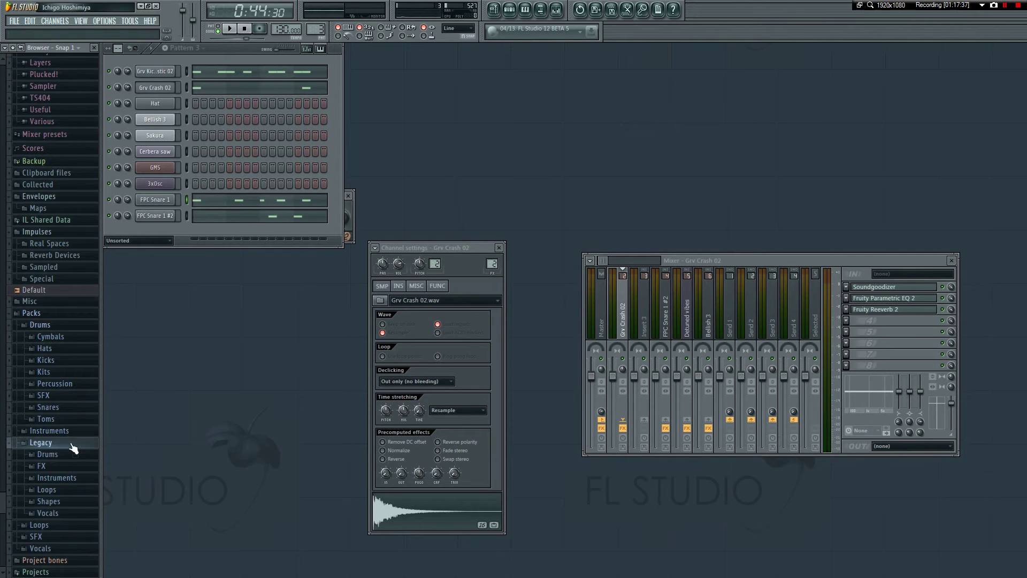
click(48, 514)
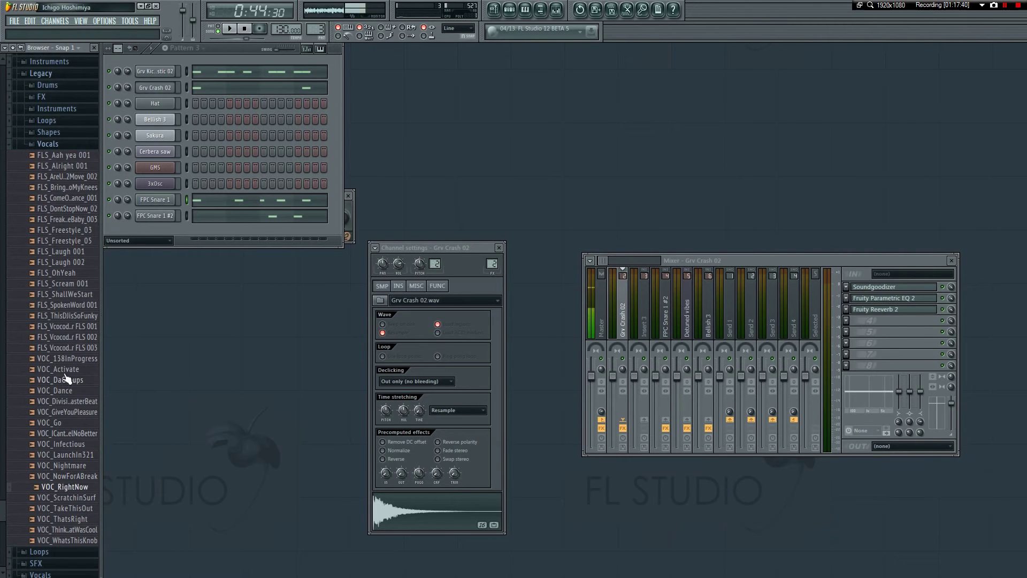
click(61, 262)
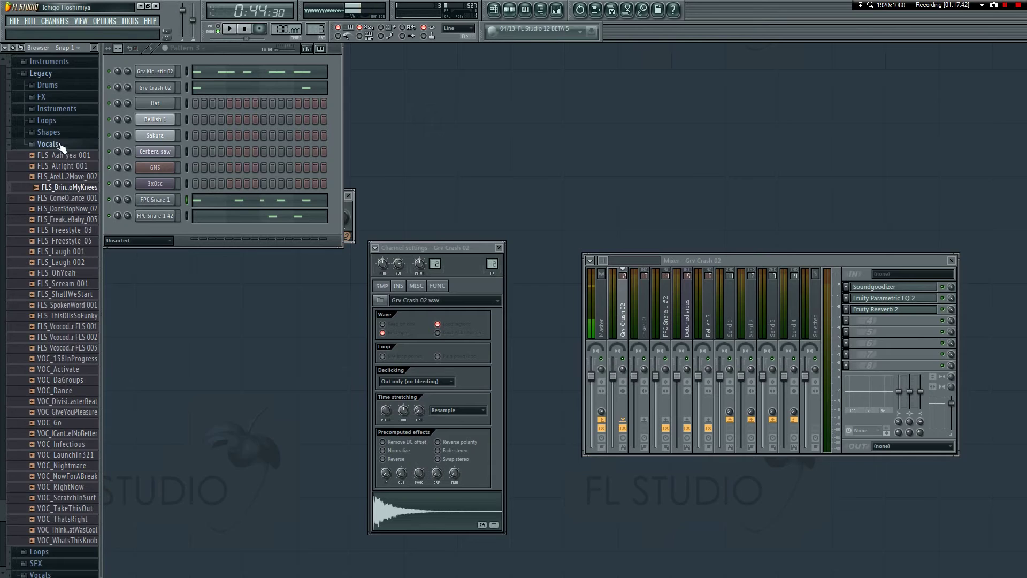
click(51, 144)
scroll(84, 392, up, 4)
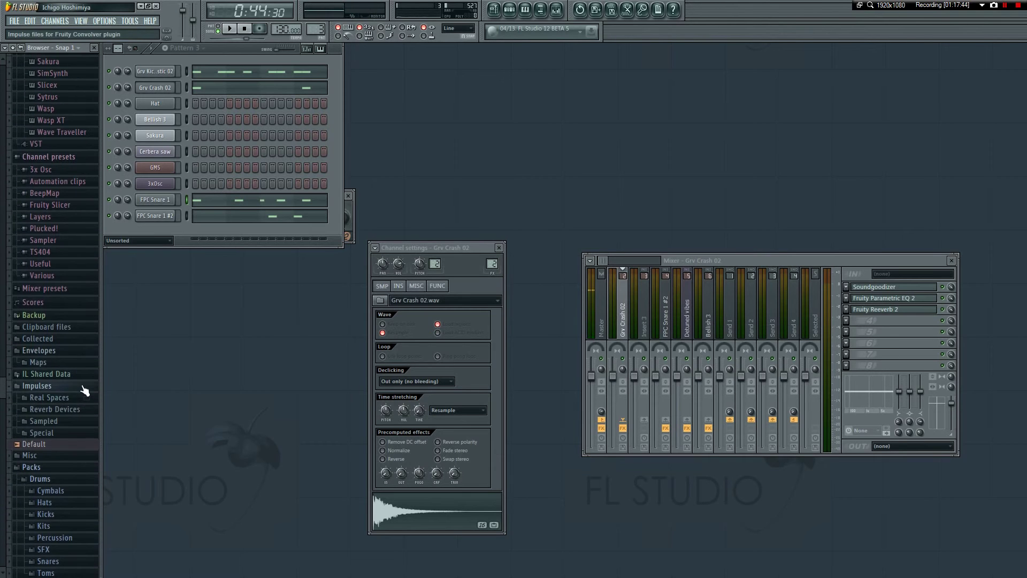
- Scan the generator plugins and the Various channel presets in the browser for a suitable choir or vocal sound
scroll(64, 390, up, 8)
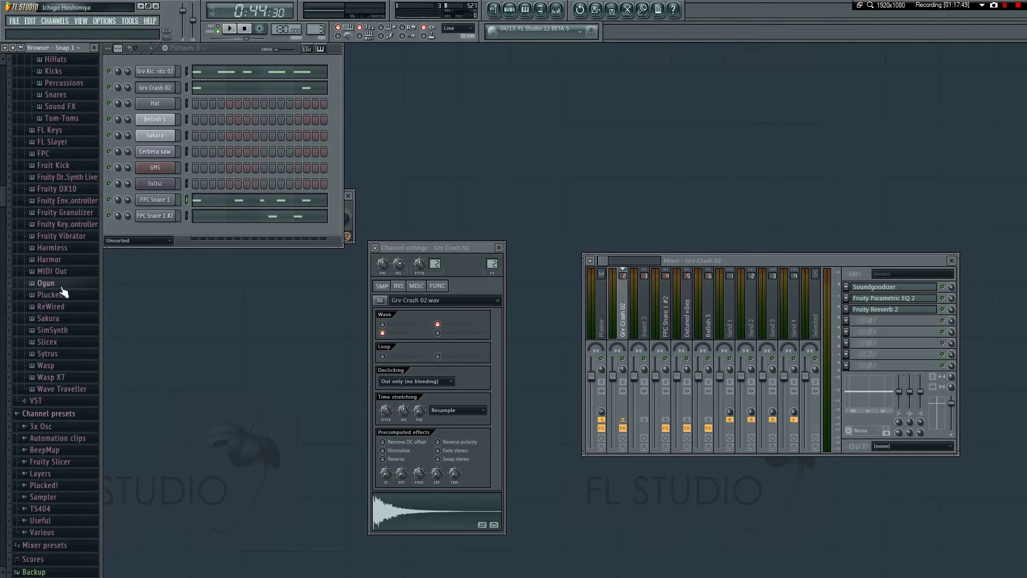
scroll(61, 291, up, 5)
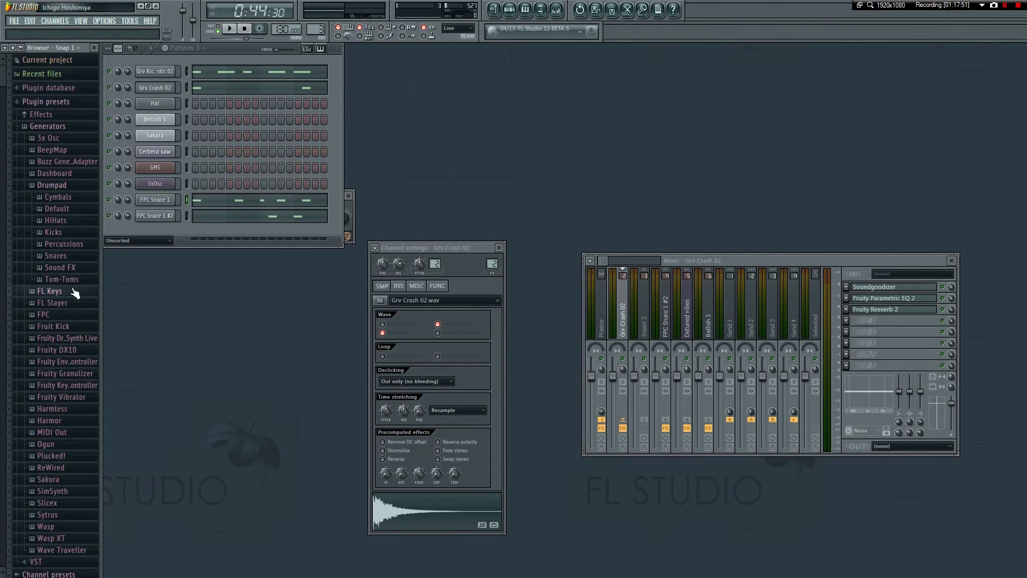
scroll(69, 321, down, 3)
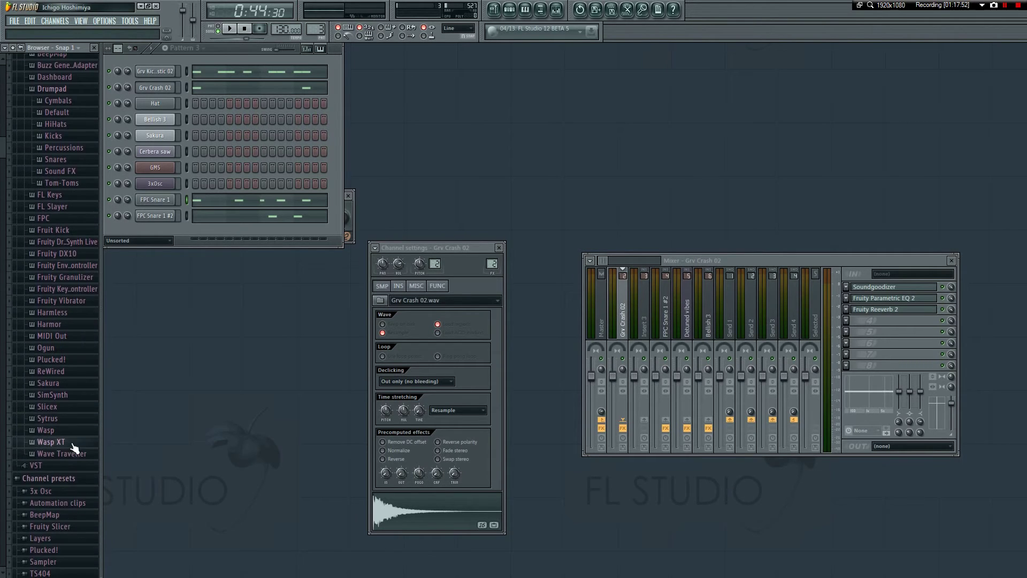
scroll(67, 489, down, 2)
scroll(72, 490, up, 5)
scroll(75, 491, down, 5)
click(59, 493)
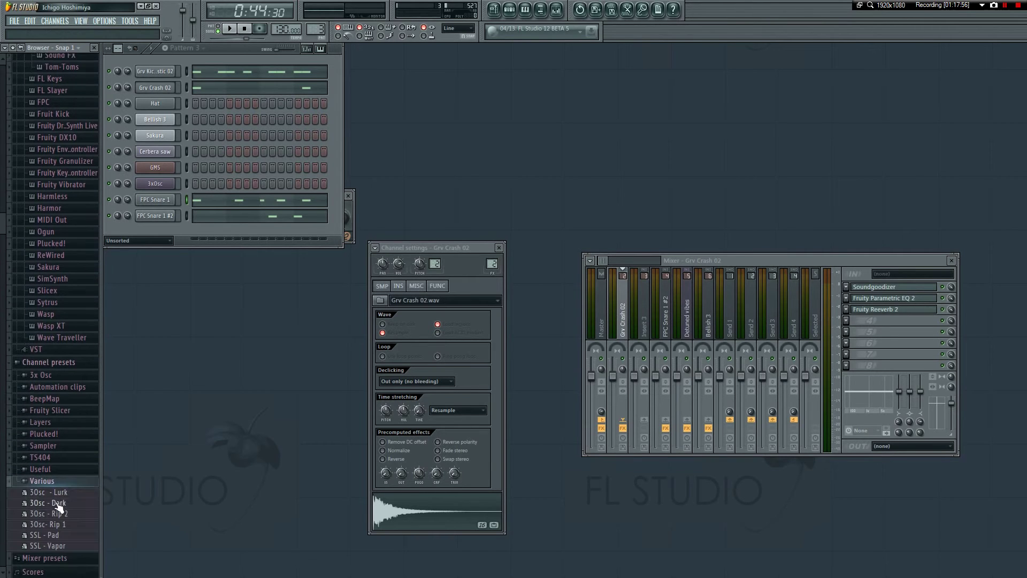
click(61, 479)
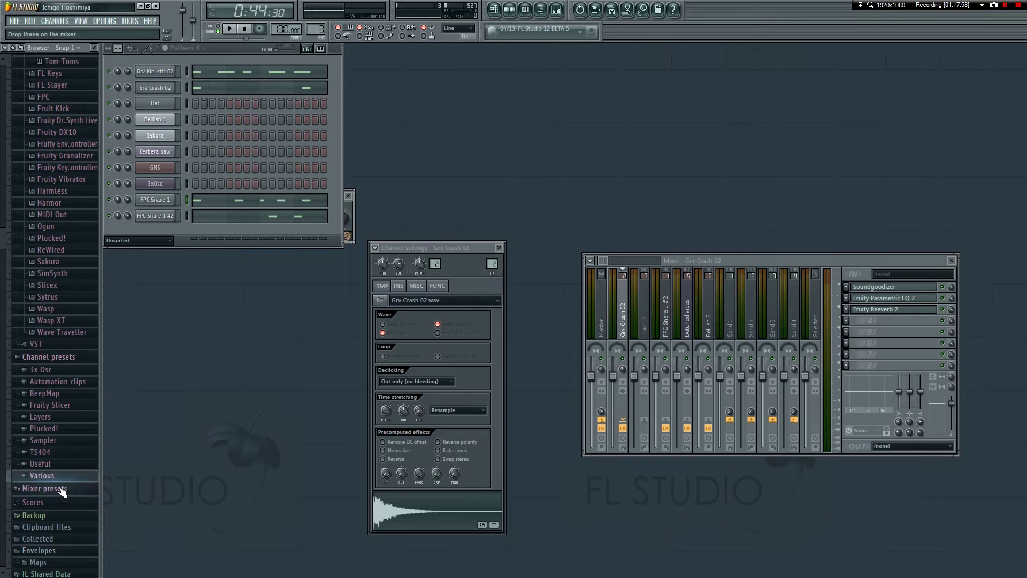
scroll(61, 491, up, 6)
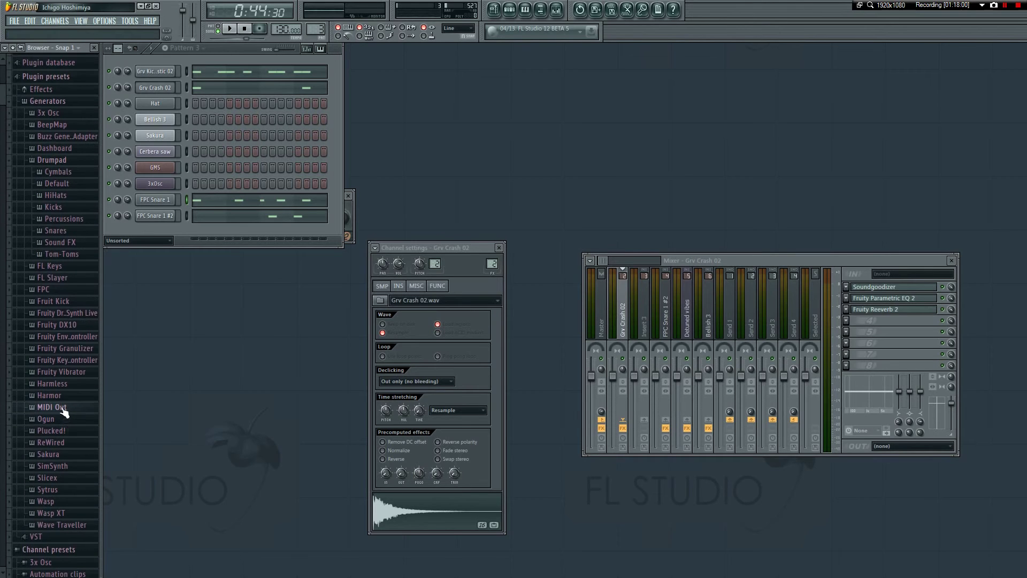
scroll(48, 353, up, 1)
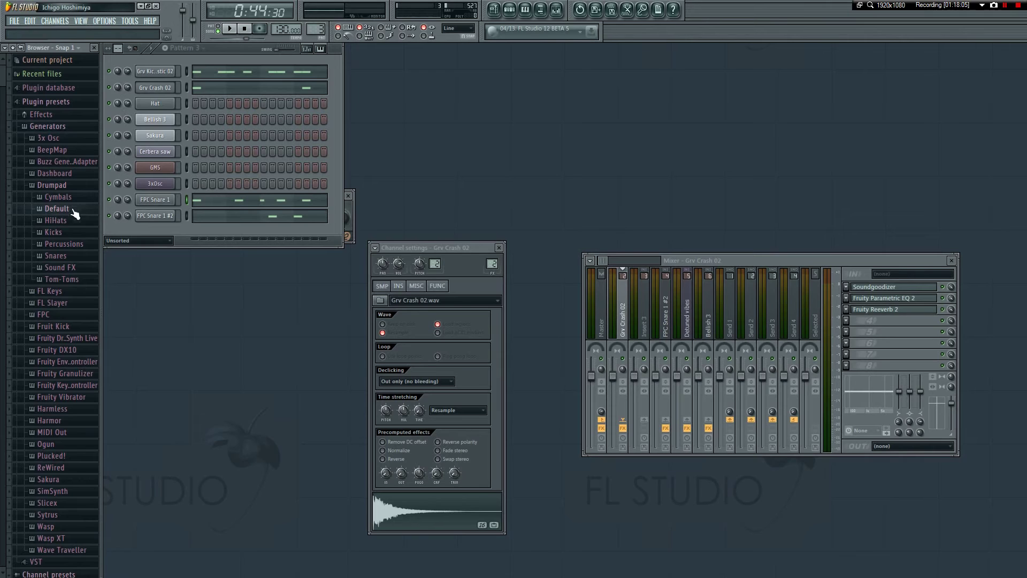
- Look through the Mixer presets in the browser and collapse the list
scroll(74, 281, down, 5)
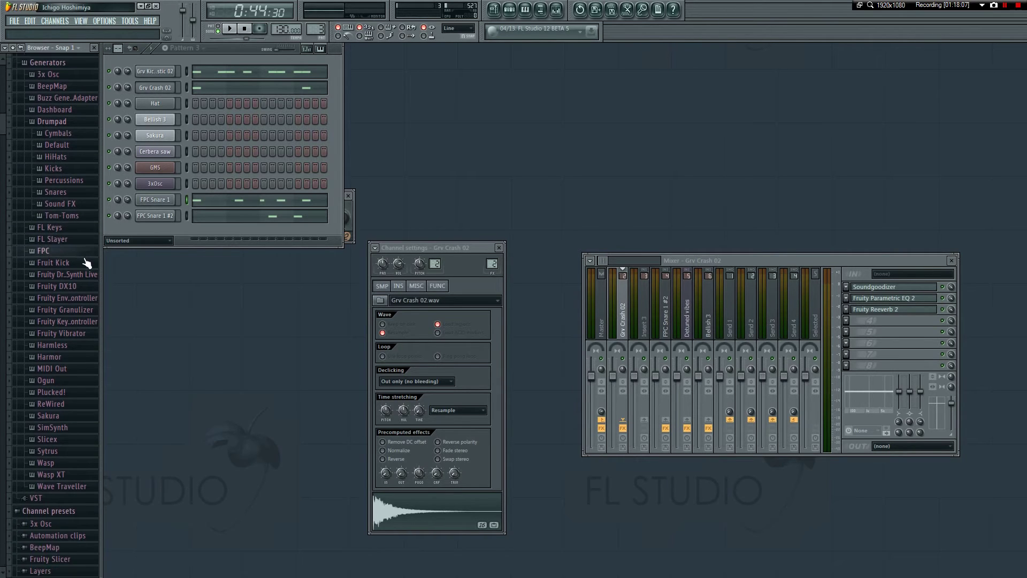
scroll(78, 298, down, 5)
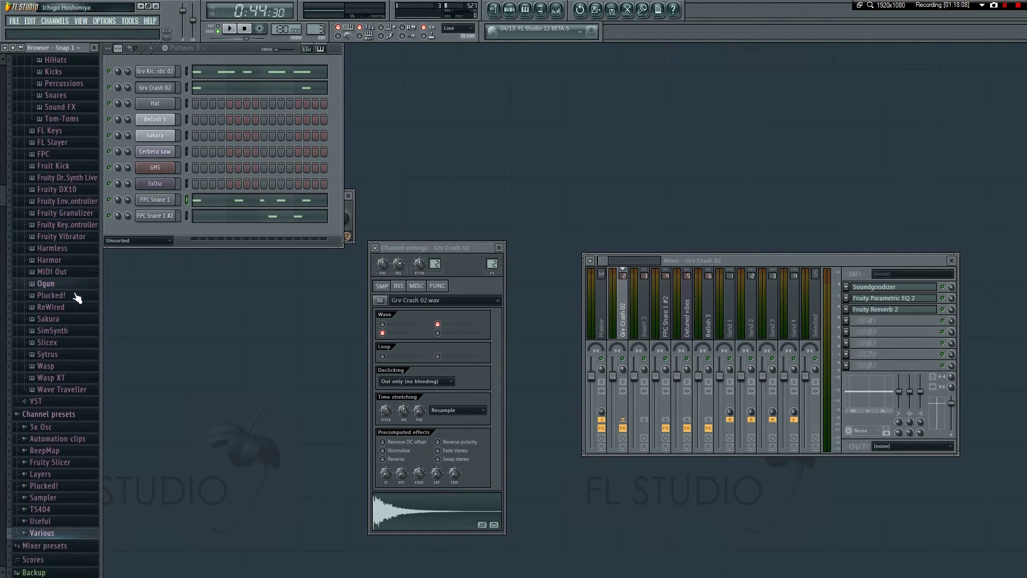
scroll(75, 352, down, 3)
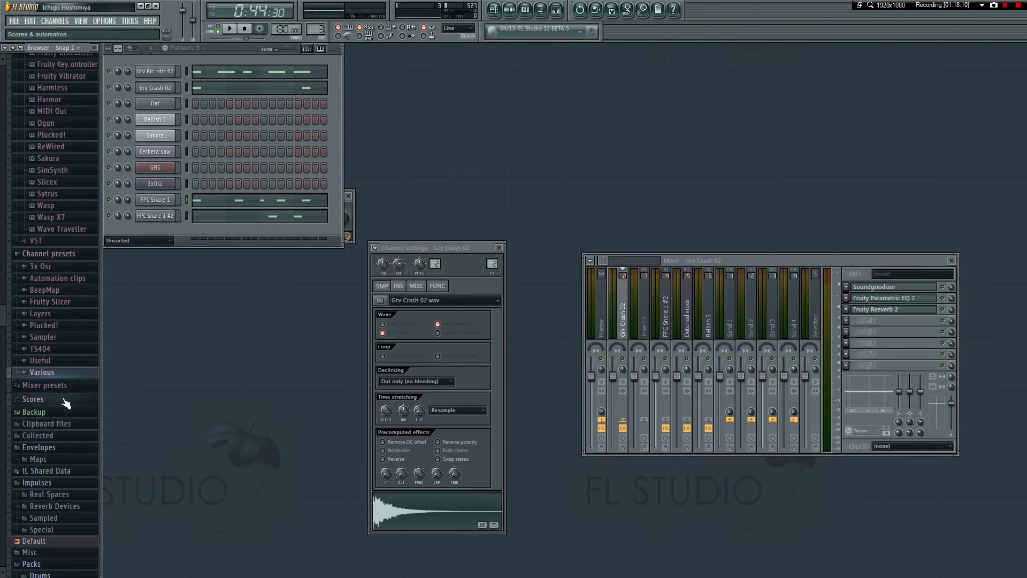
click(72, 389)
scroll(69, 390, down, 2)
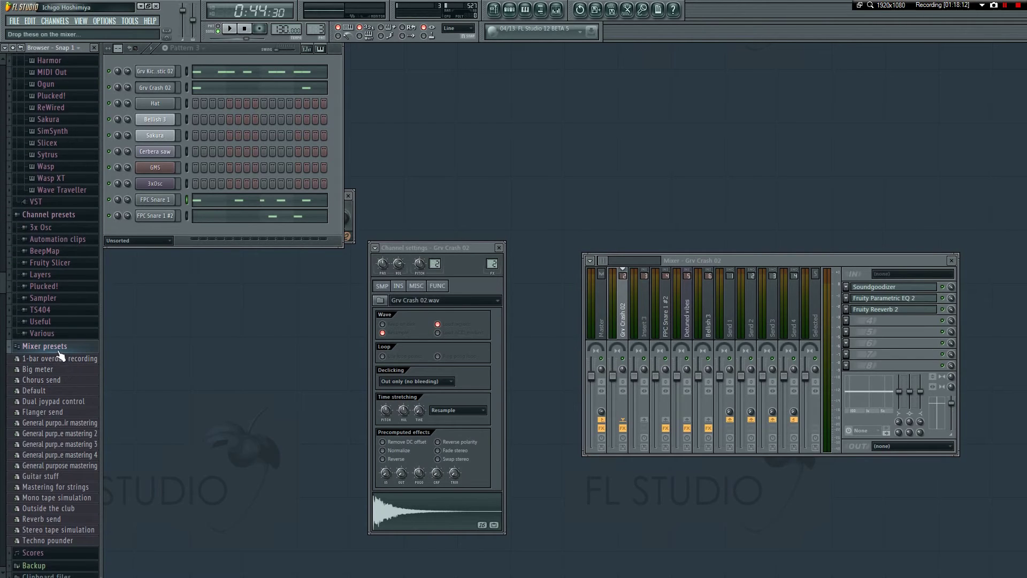
click(58, 351)
scroll(67, 355, down, 3)
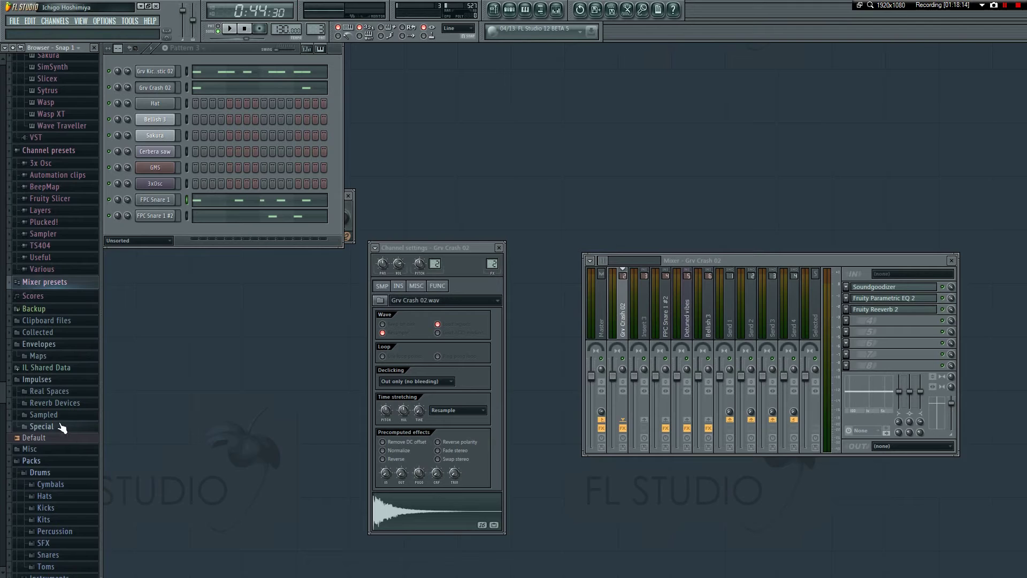
- Tidy the browser by collapsing the Impulses folder and the Drums and Legacy folders within Packs
click(63, 428)
scroll(54, 385, down, 1)
click(48, 349)
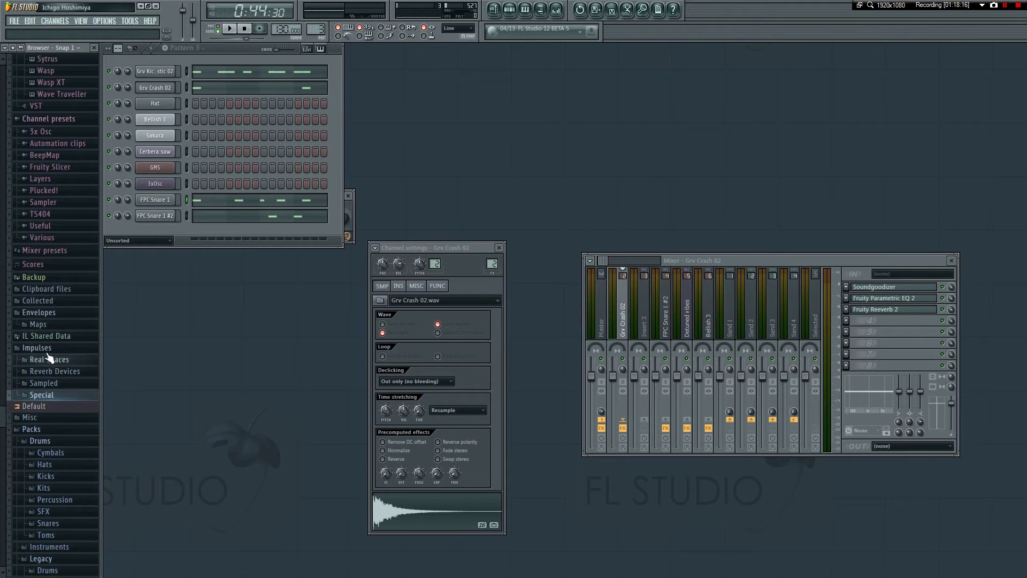
scroll(64, 372, down, 1)
click(63, 343)
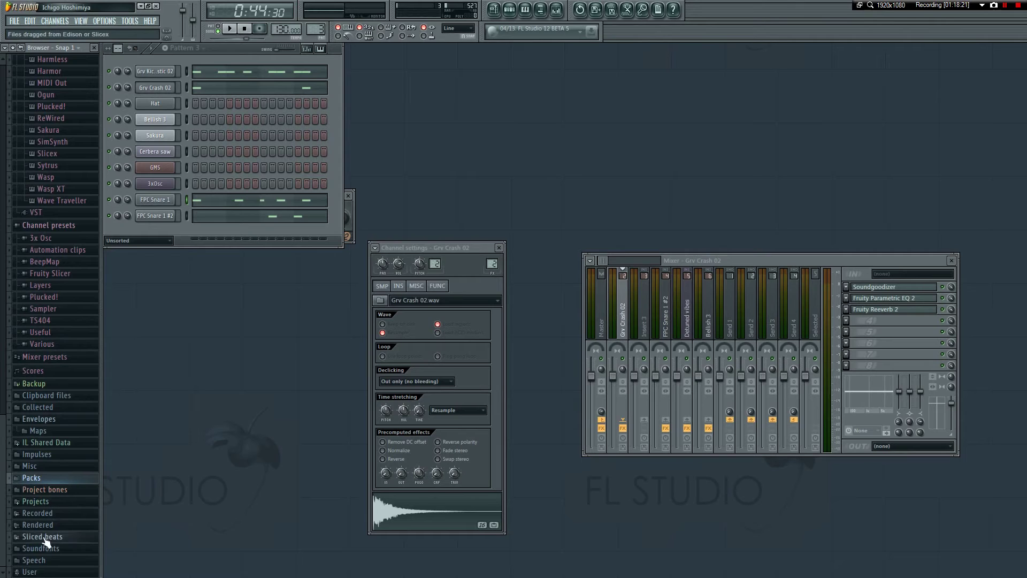
click(32, 477)
scroll(58, 347, down, 4)
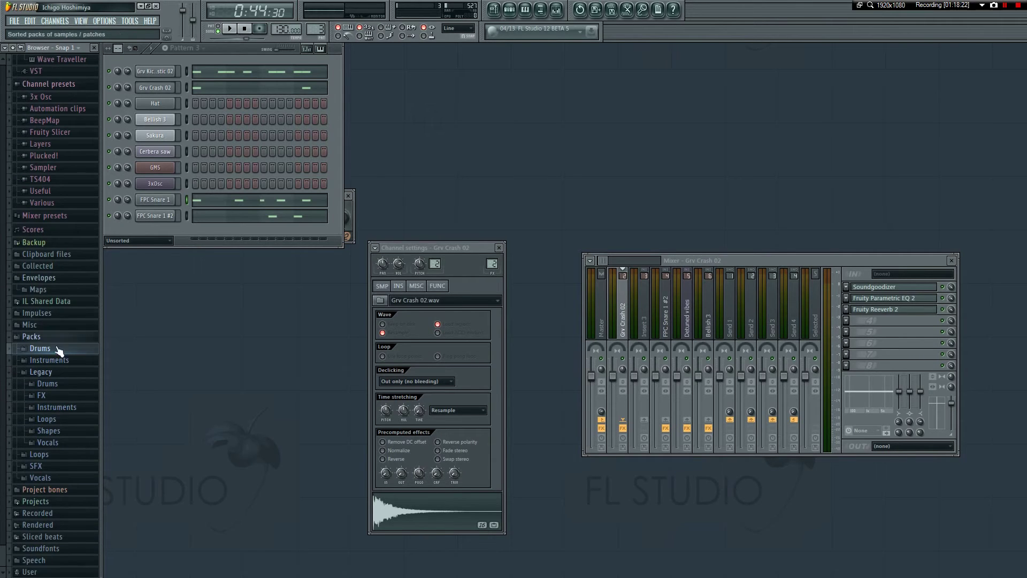
click(53, 371)
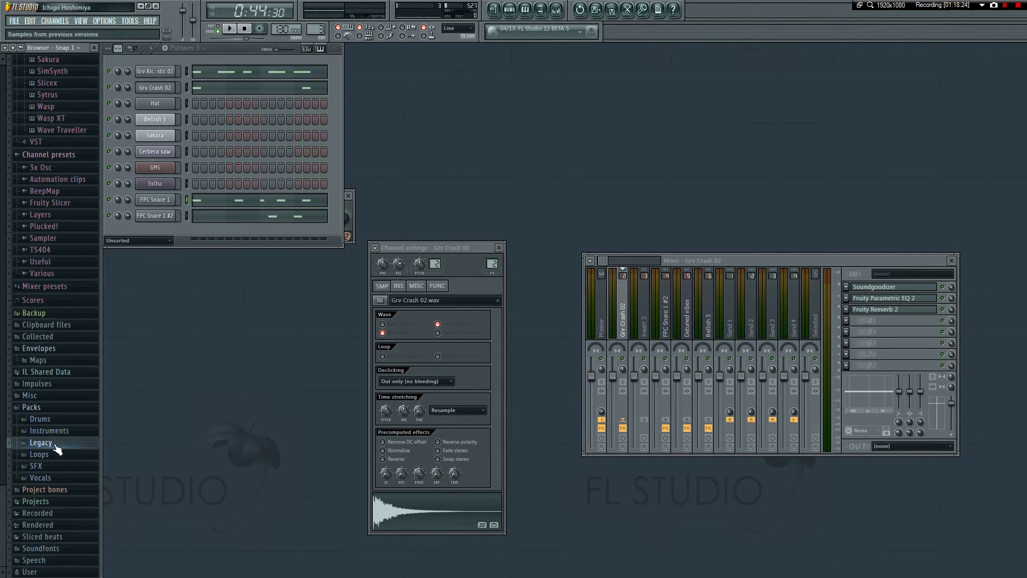
- Recheck the Vocals folder in Packs, close it, and open the SFX folder
click(54, 477)
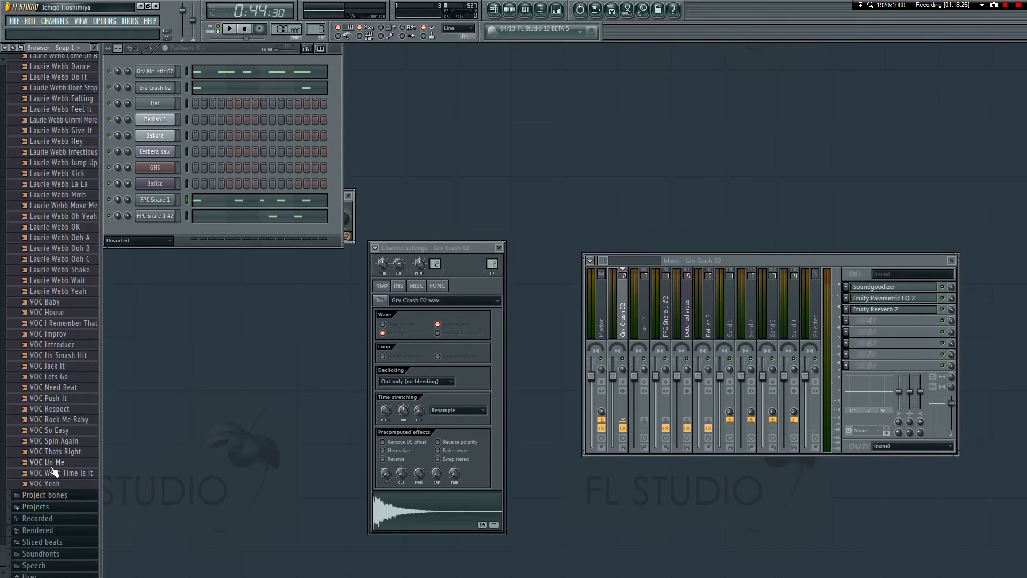
scroll(53, 374, up, 4)
click(41, 267)
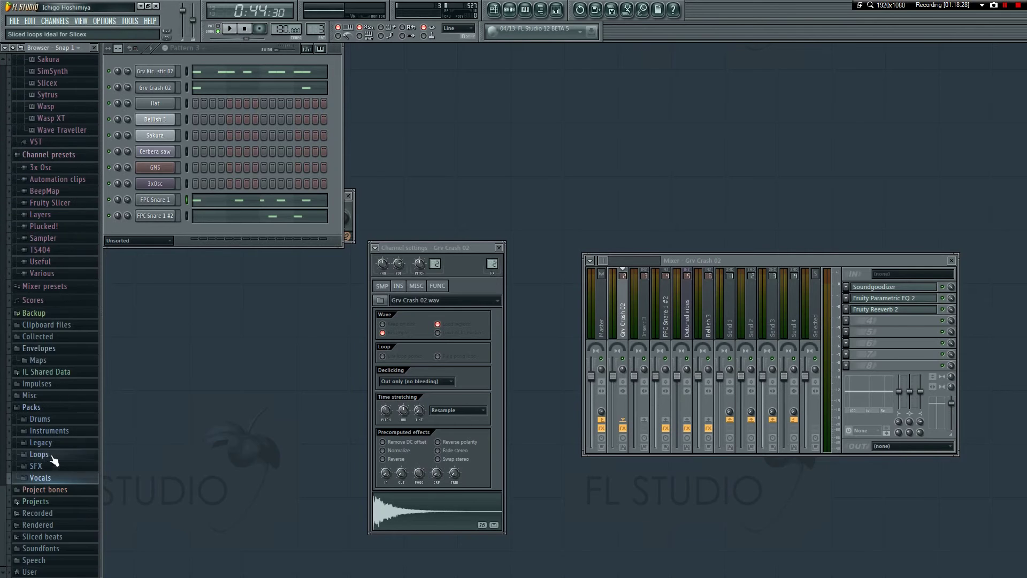
click(53, 466)
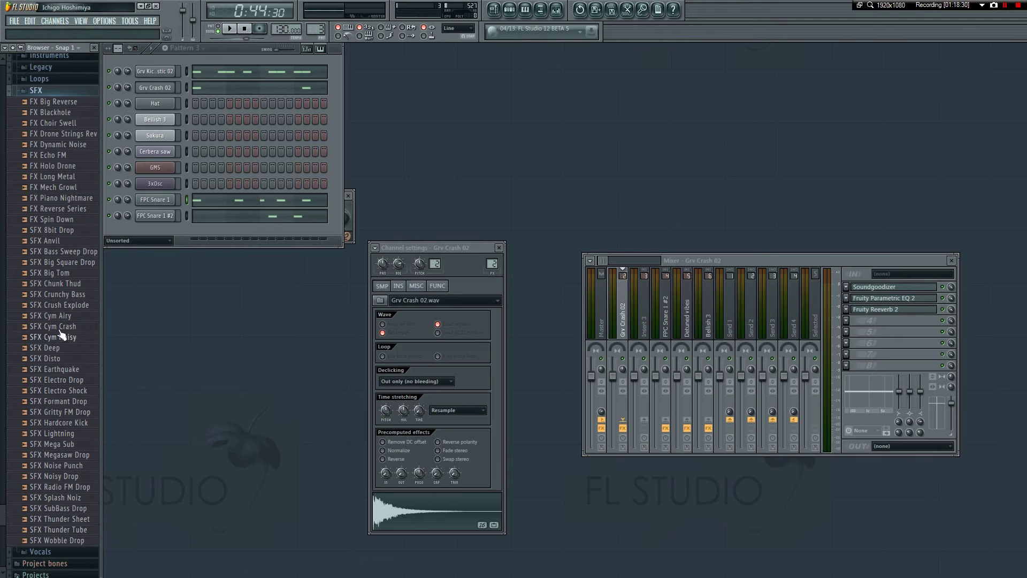
- Collapse the SFX folder and search the browser for "choir aah"
click(54, 91)
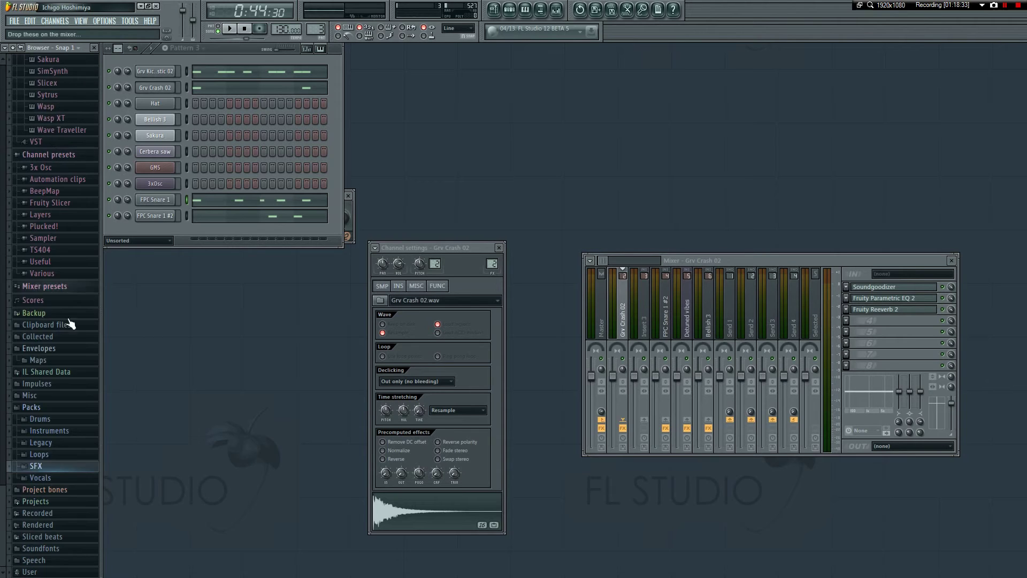
text(C)
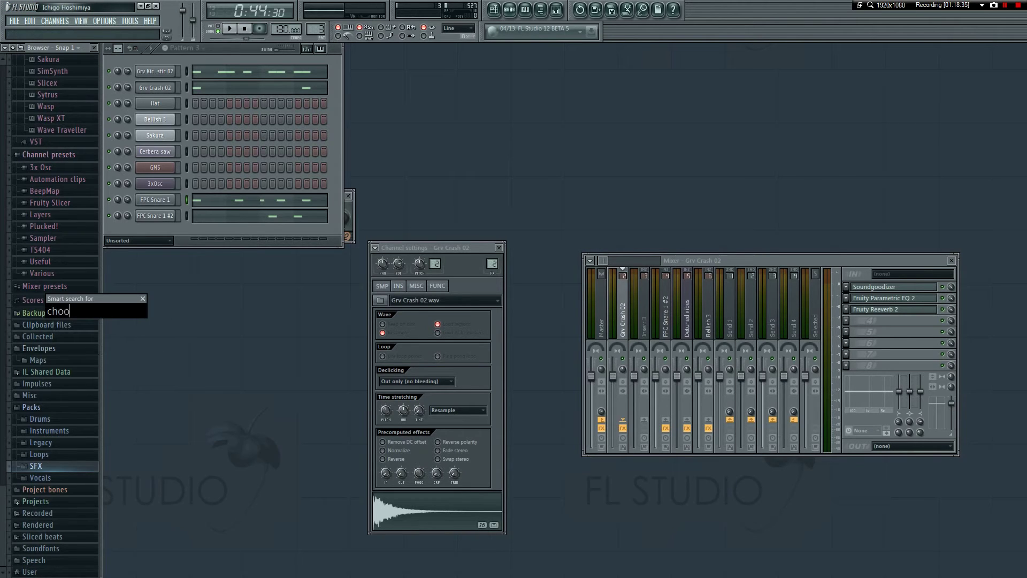
text(hoir aag)
key(BackSpace)
text(h)
key(Return)
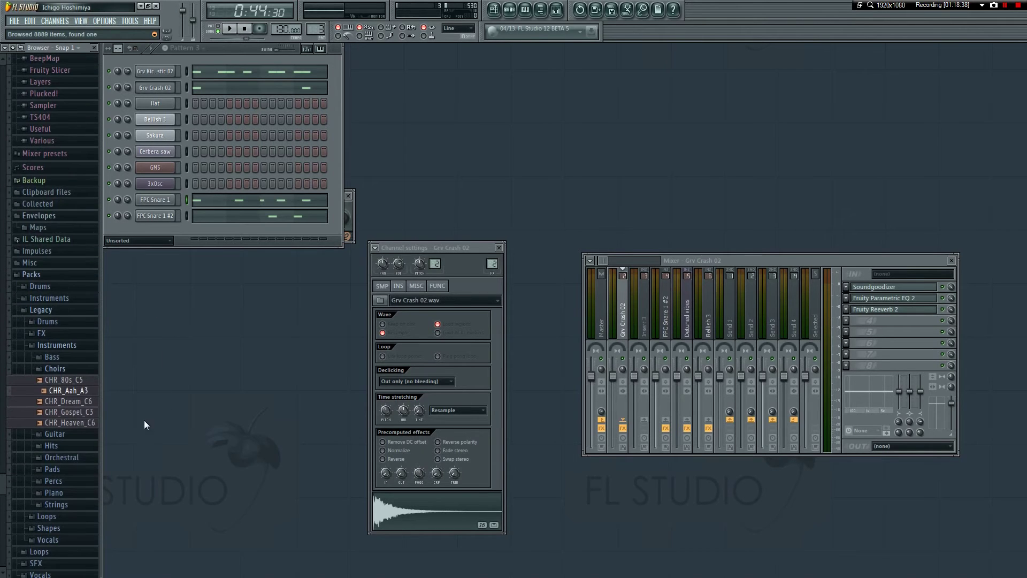
- Audition the CHR_Aah_A3, CHR_Dream_C6 and CHR_Gospel_C3 choir samples and add CHR_Dream_C6 as a new channel in Pattern 3
click(79, 393)
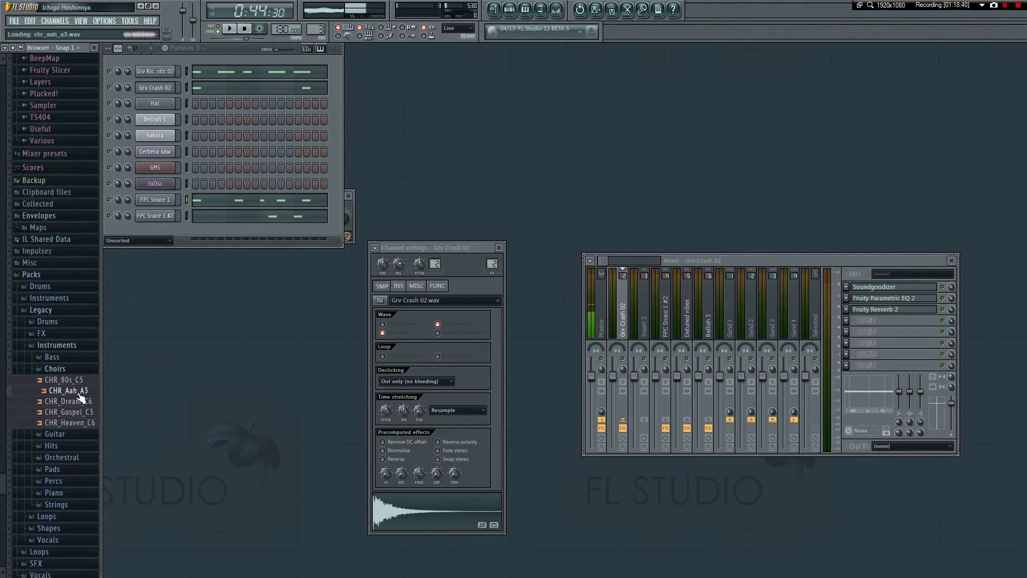
click(79, 403)
click(79, 413)
click(79, 403)
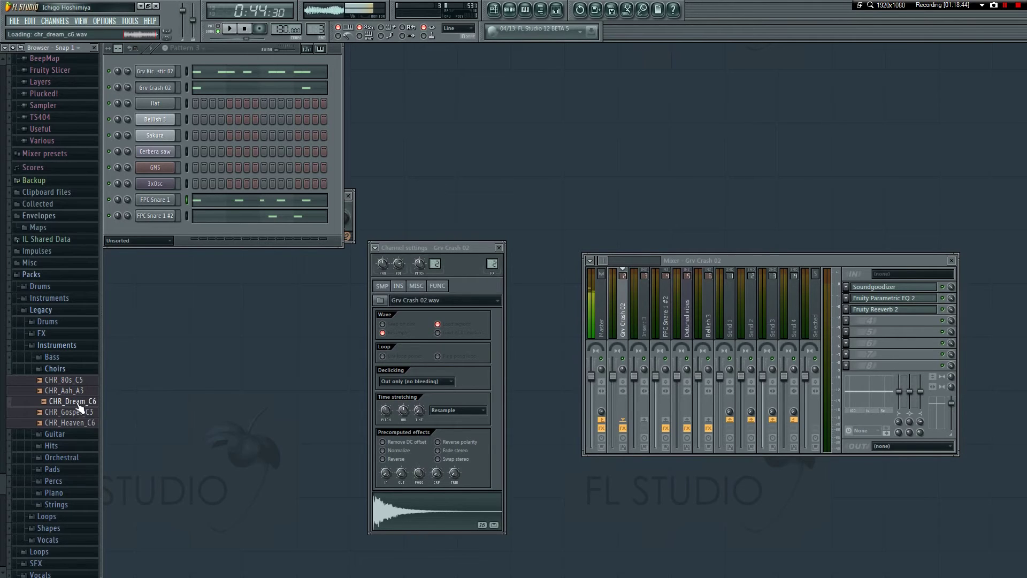
drag(151, 253, 172, 232)
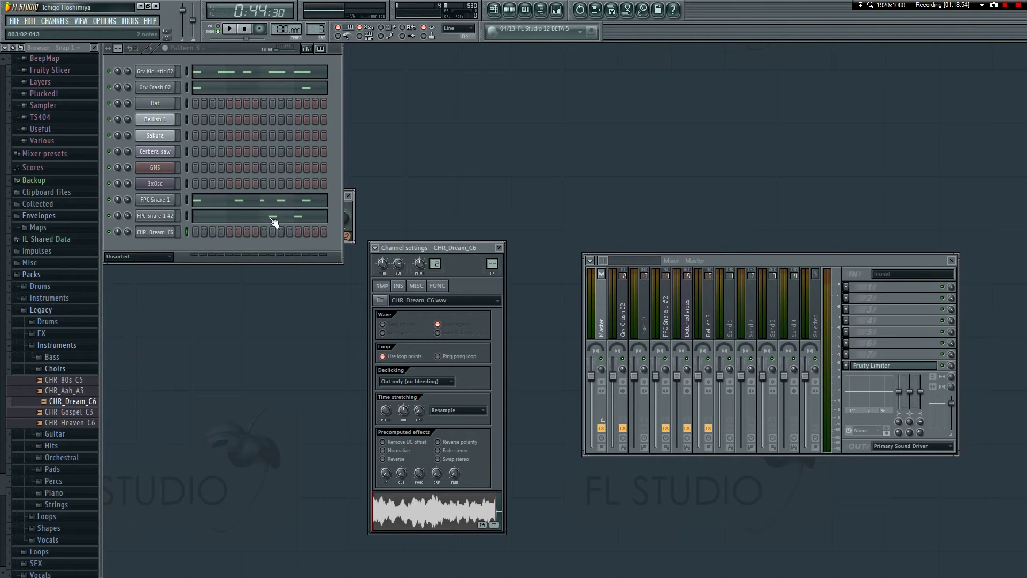
right_click(154, 235)
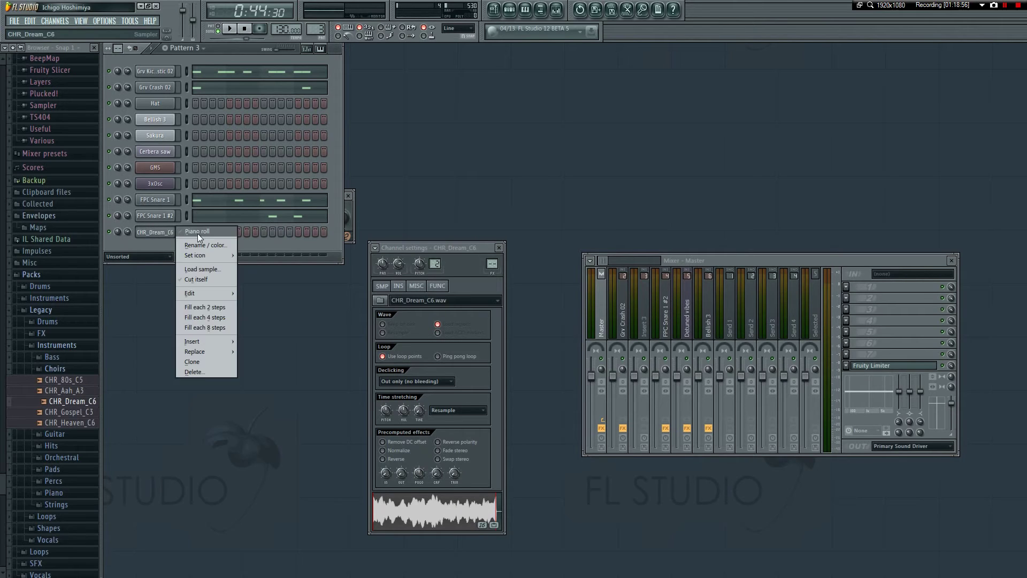
click(200, 234)
drag(232, 58, 395, 69)
key(Escape)
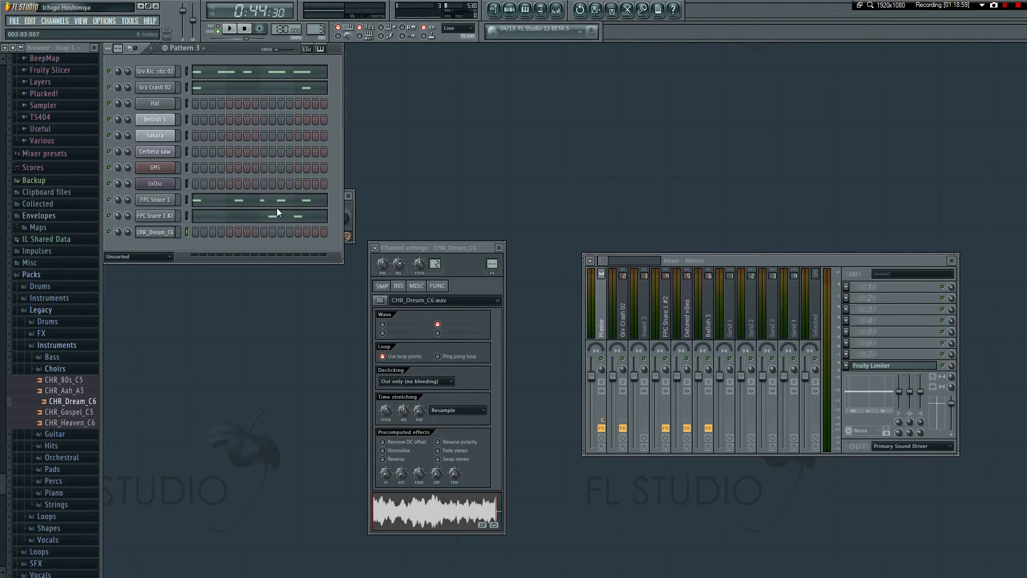
- Place a one-beat C5 note on beat 4 of bar 2 in the CHR_Dream_C6 piano roll of Pattern 3
right_click(172, 233)
click(195, 234)
drag(232, 60, 443, 60)
click(465, 357)
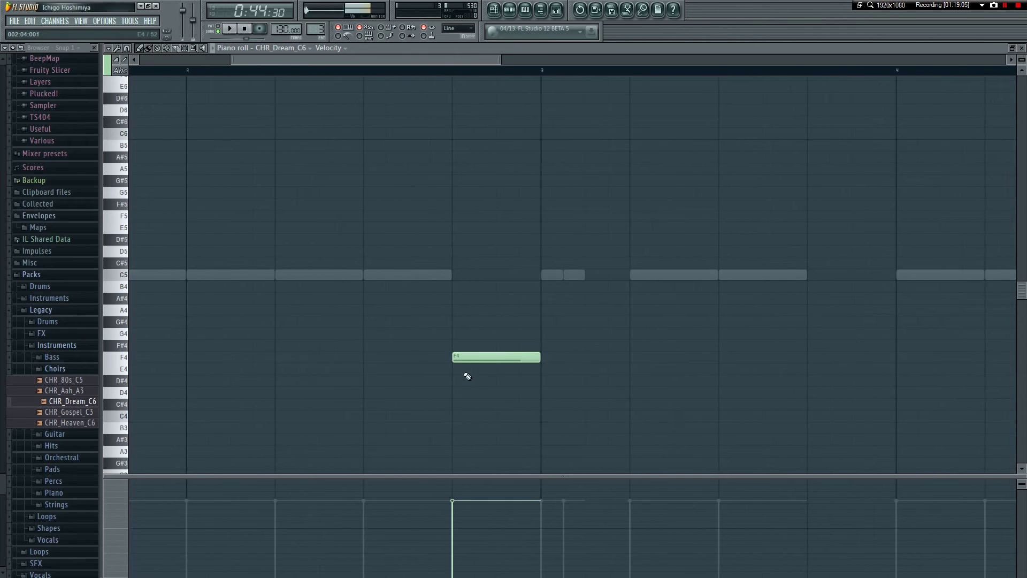
drag(494, 355, 498, 268)
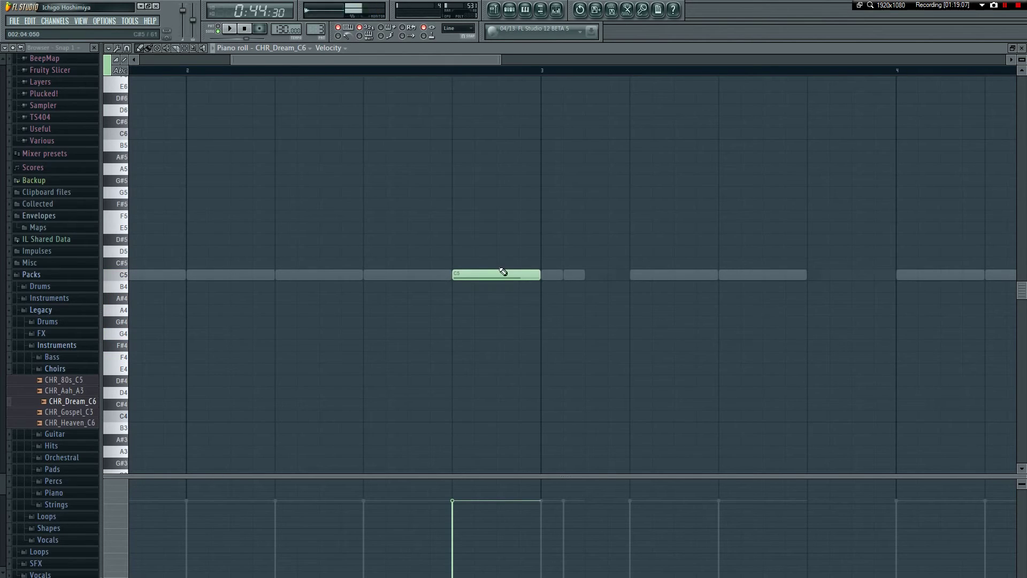
- Play the song from the choir note on beat 4 of bar 2 and close the piano roll
click(449, 71)
key(space)
key(space)
key(F7)
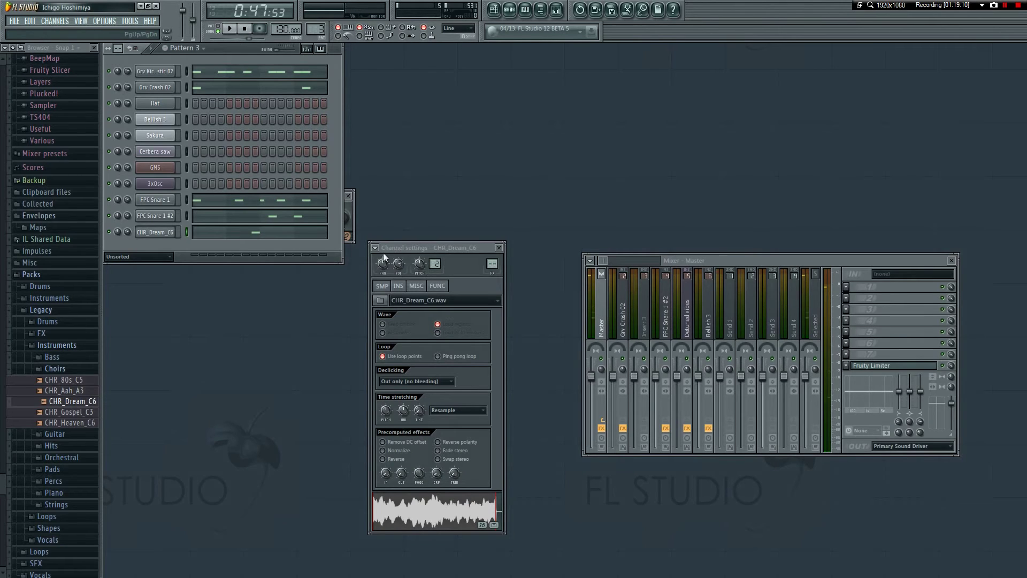
- Turn the CHR_Dream_C6 note on beat 4 of bar 2 into a three-note chord of D5, B4 and A4
click(258, 235)
mouse_move(690, 227)
mouse_down()
mouse_move(686, 259)
mouse_move(685, 247)
mouse_up()
click(685, 299)
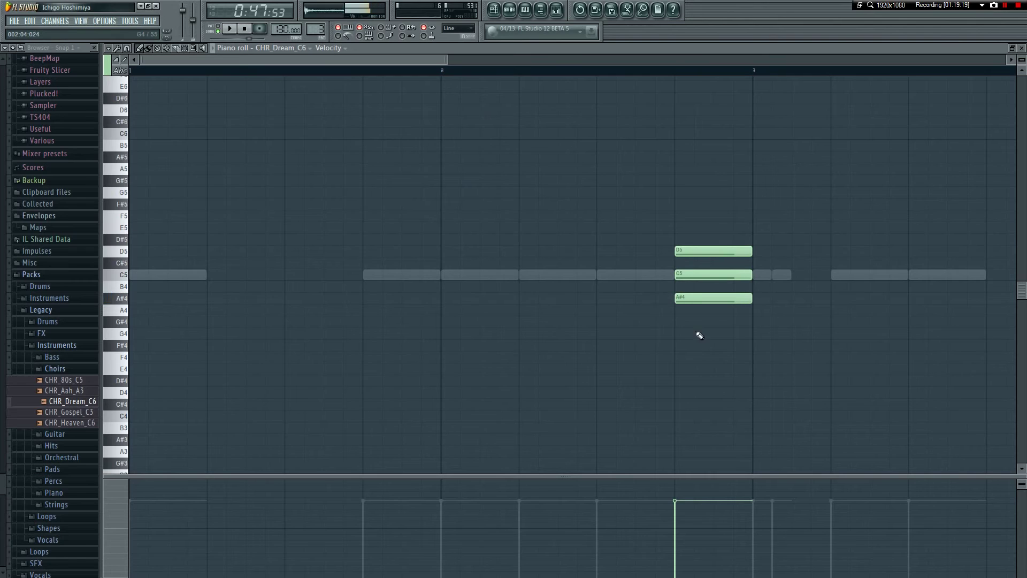
drag(691, 298, 690, 307)
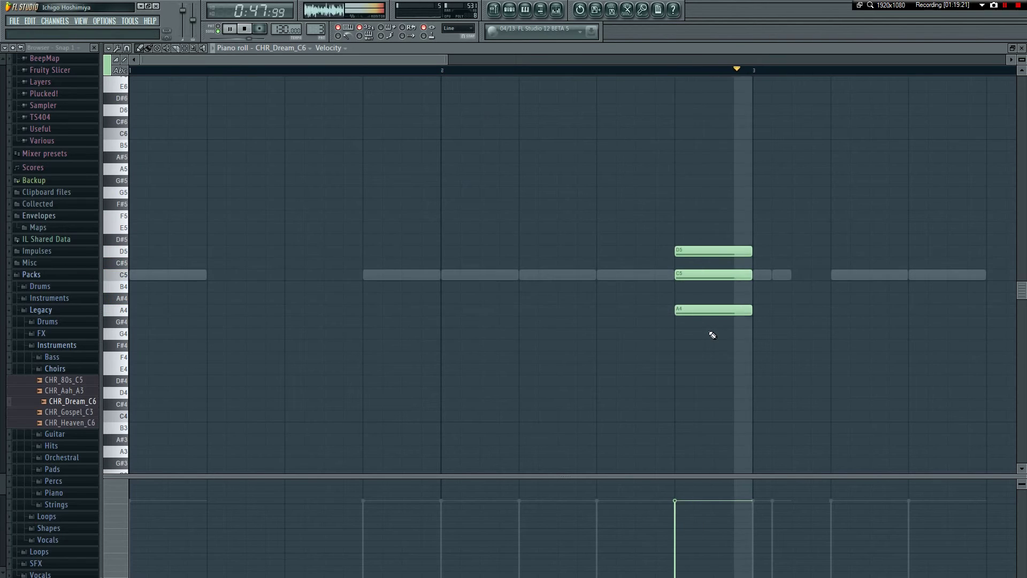
drag(705, 322, 682, 288)
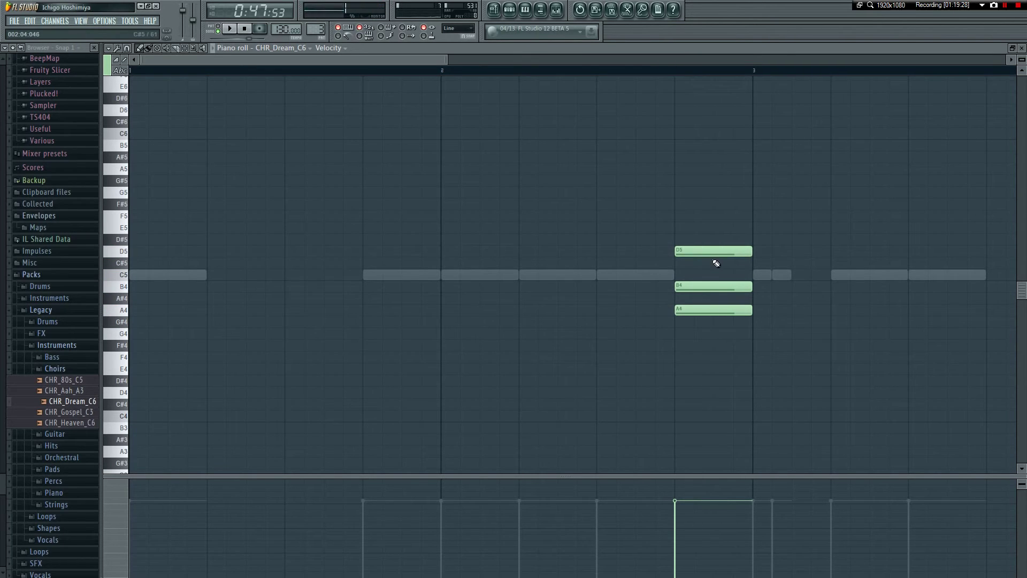
- Move the choir chord out of Pattern 3 into the CHR_Dream_C6 channel of Pattern 5, on beat 4 of bar 1
key(ctrl+a)
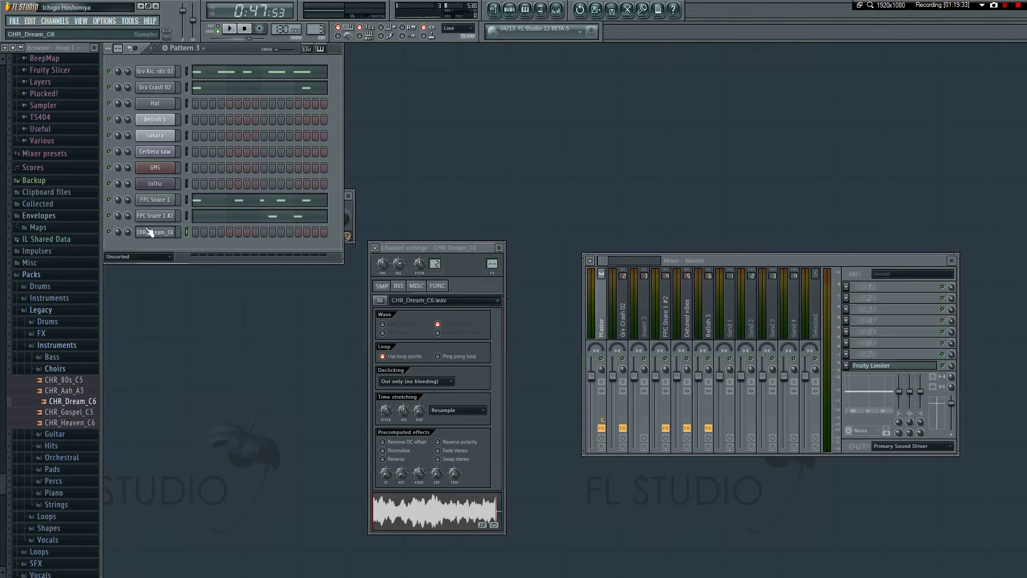
right_click(174, 231)
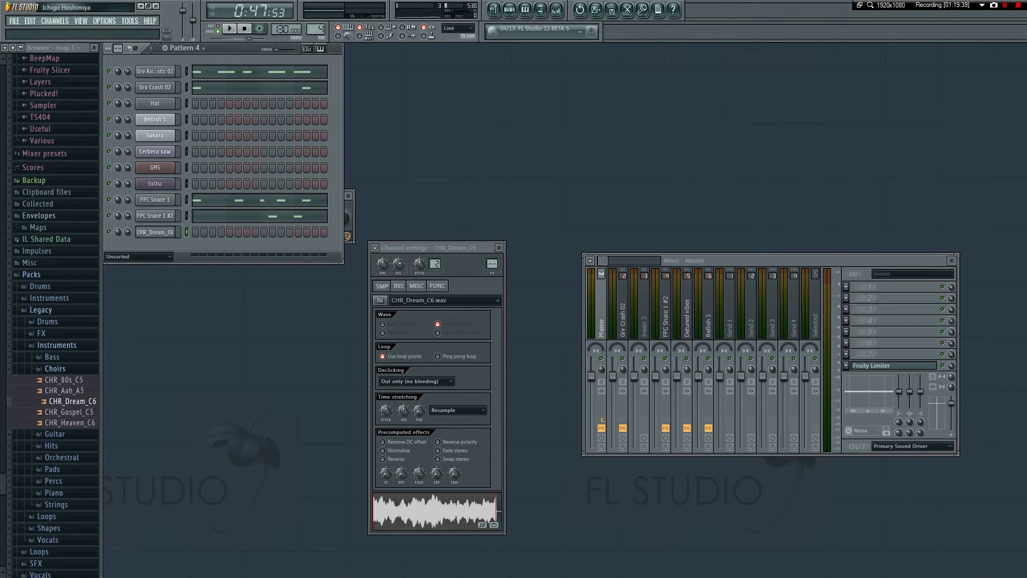
click(493, 10)
key(F5)
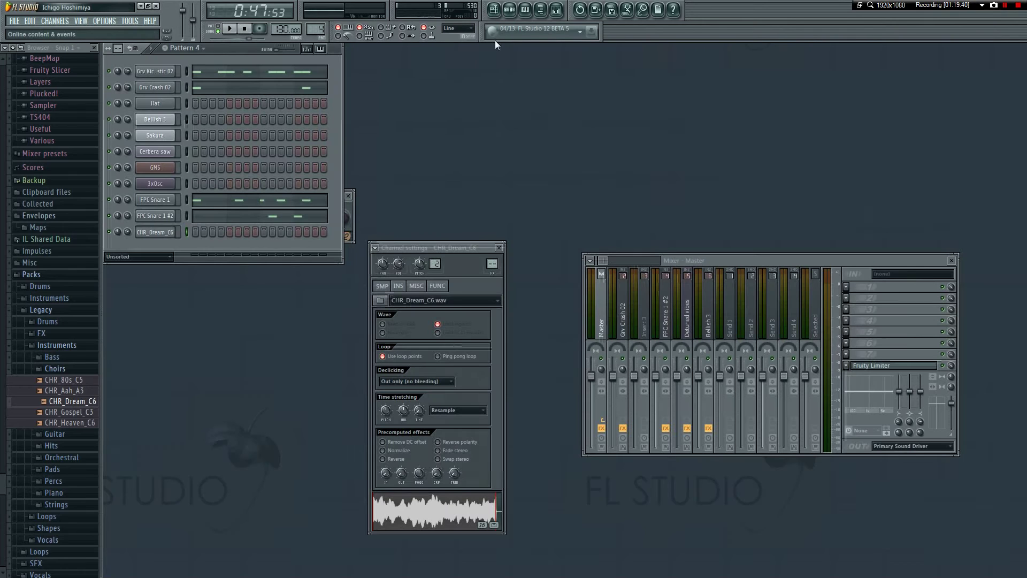
click(499, 6)
key(F5)
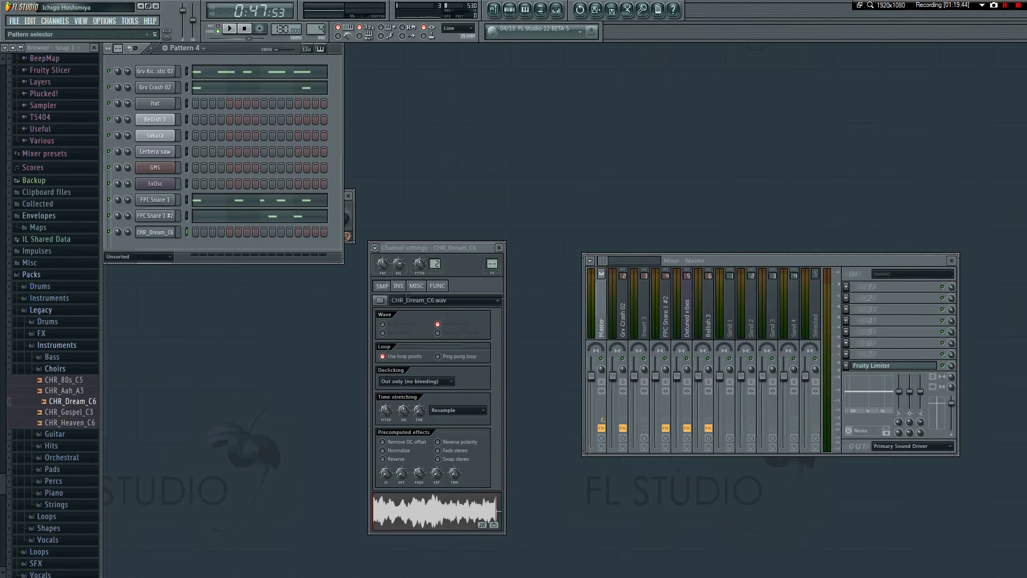
scroll(315, 28, up, 1)
right_click(176, 230)
click(185, 235)
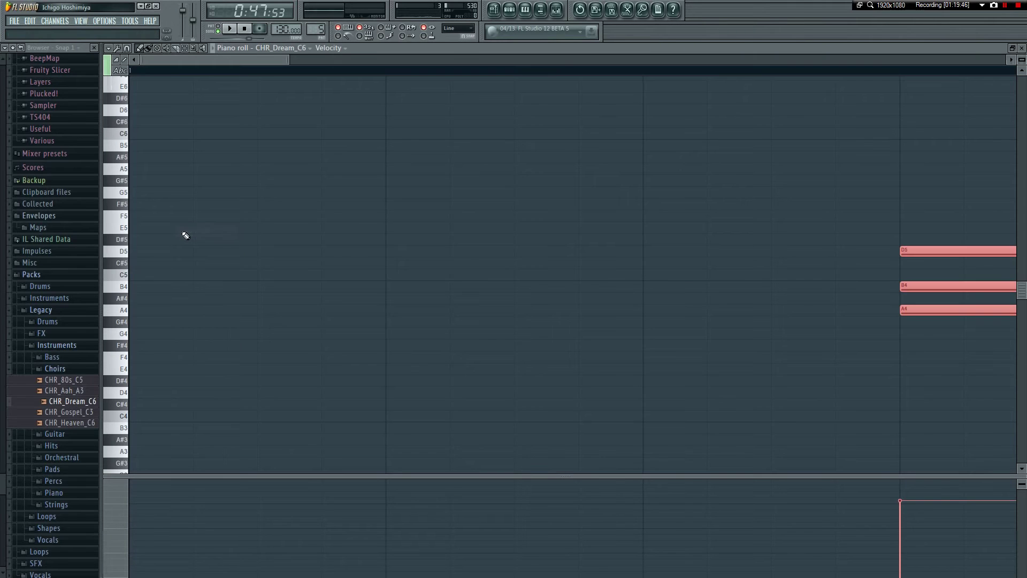
key(F7)
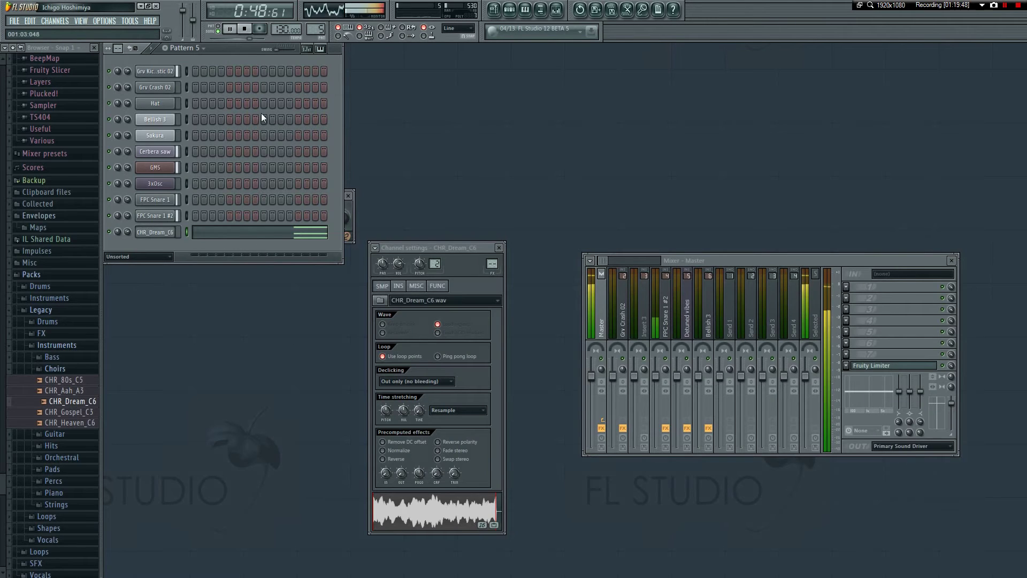
key(space)
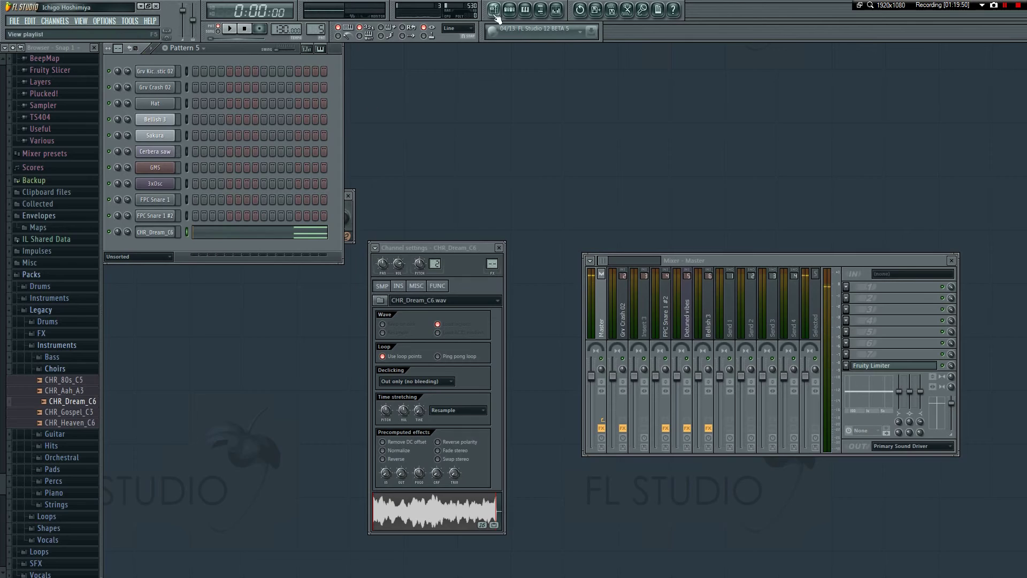
- Place a Pattern 5 clip on Track 7 of the playlist at bar 26 and trim its start to beat 4
click(494, 15)
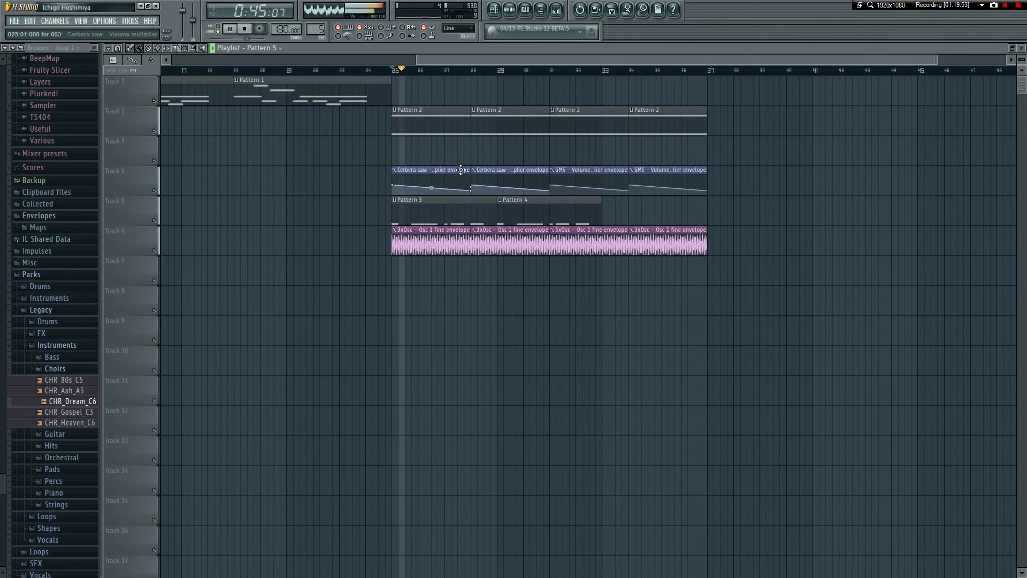
key(space)
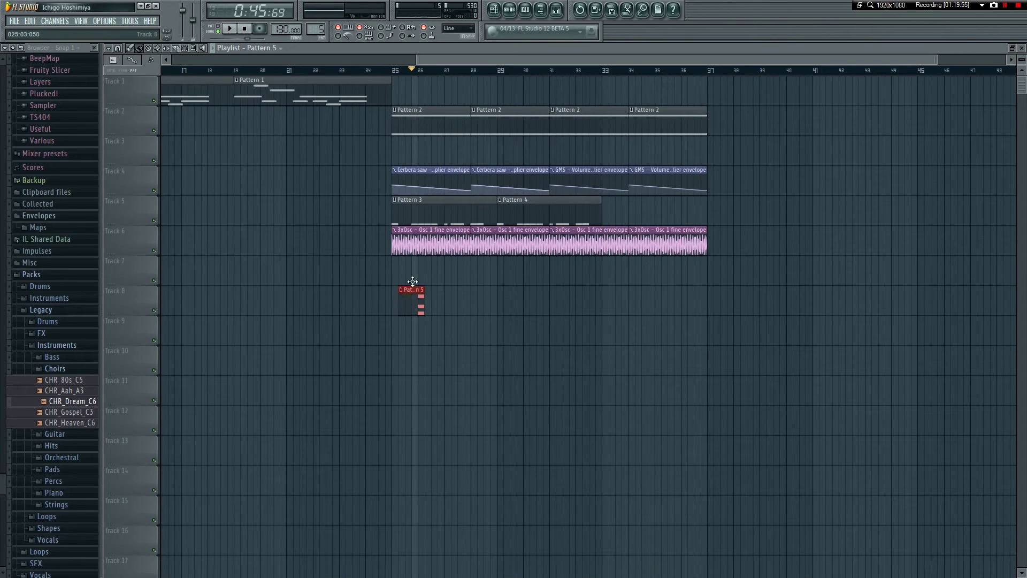
key(space)
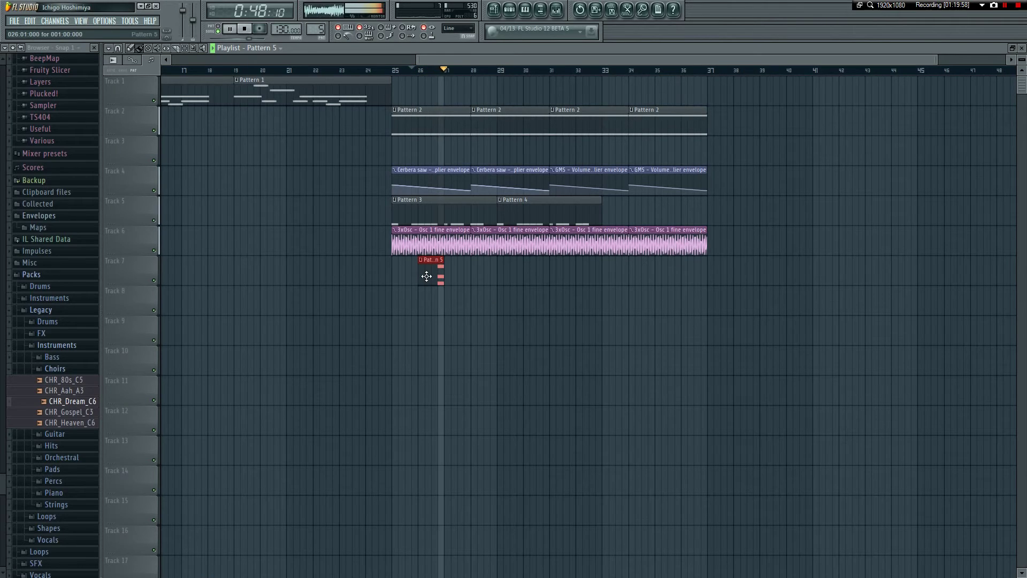
key(space)
drag(425, 270, 440, 275)
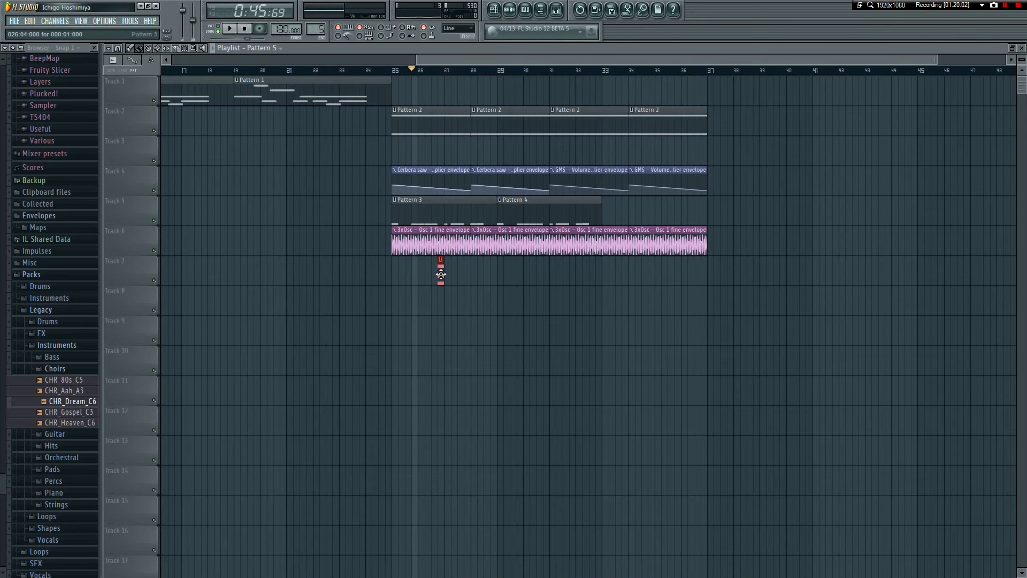
- Route the CHR_Dream_C6 channel to free mixer track 9 and load Soundgoodizer in its first effect slot
key(F5)
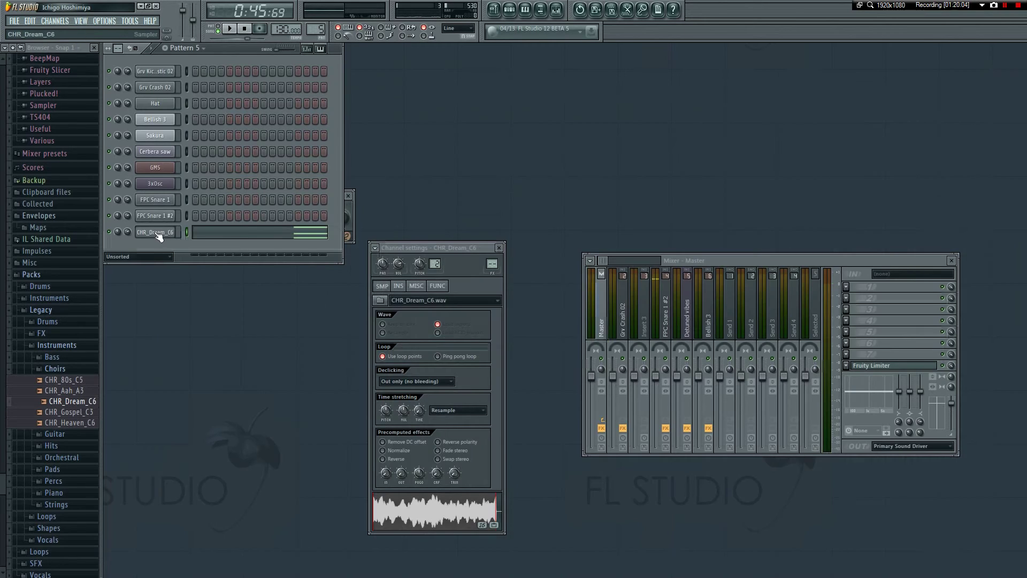
click(376, 247)
click(390, 272)
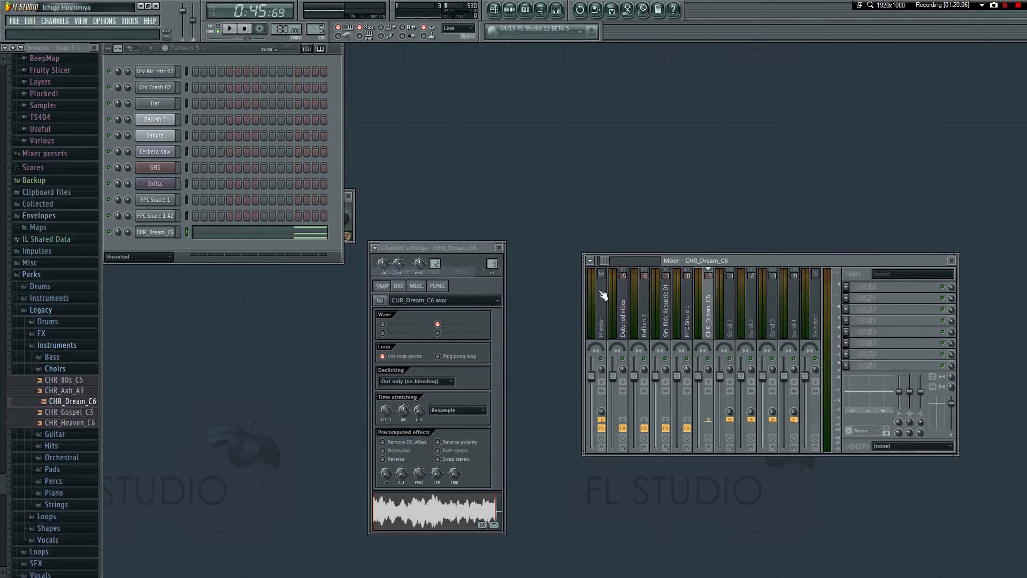
click(846, 286)
click(972, 60)
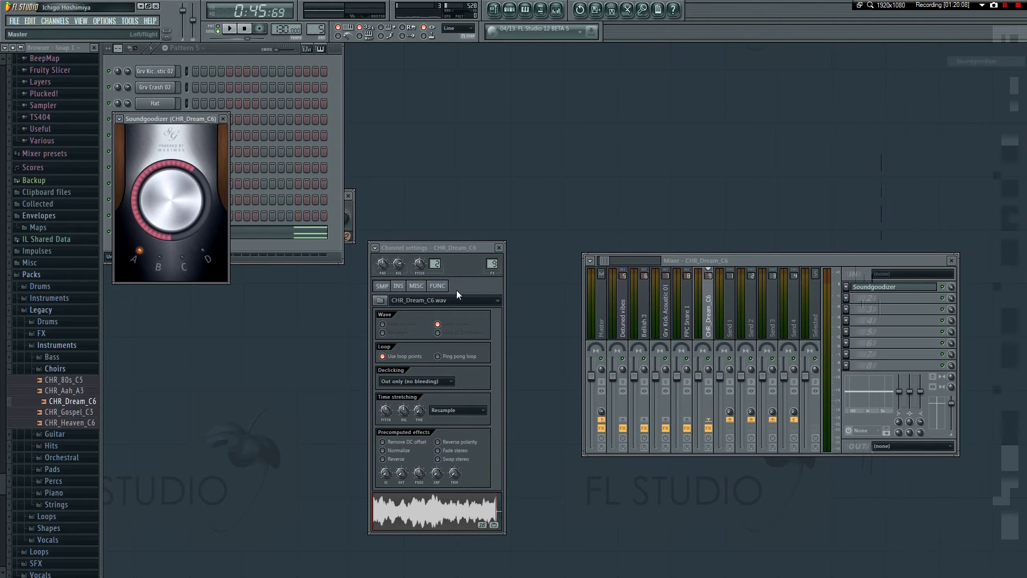
- Try Soundgoodizer modes D and B on the CHR_Dream_C6 track during playback and close the plugin window
key(space)
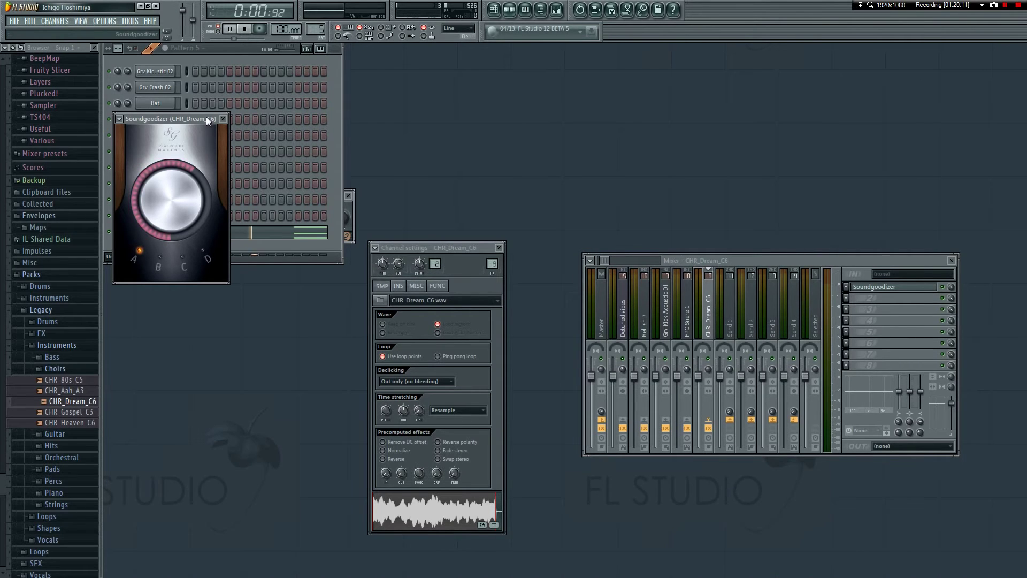
drag(206, 119, 441, 216)
click(445, 359)
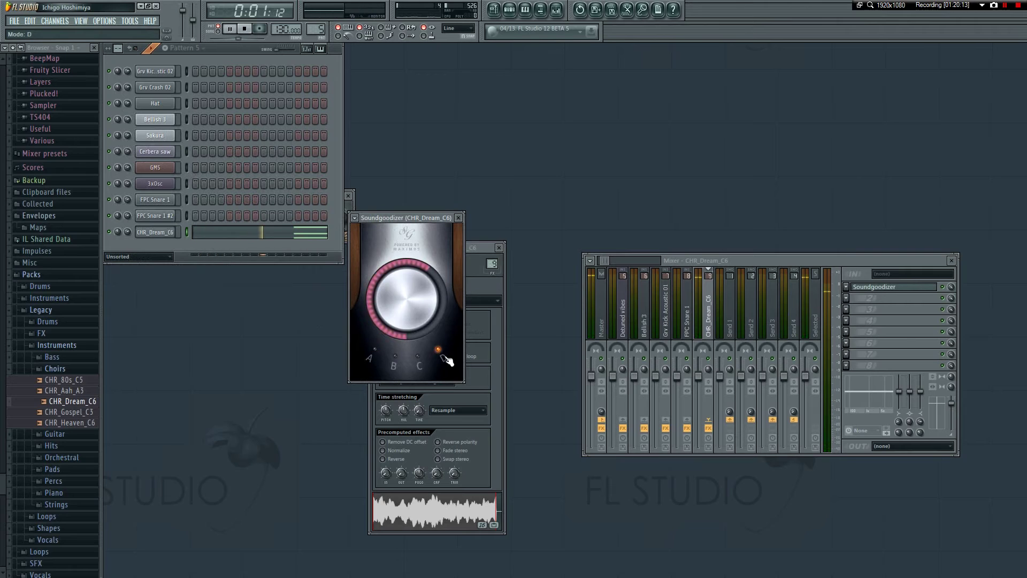
click(394, 363)
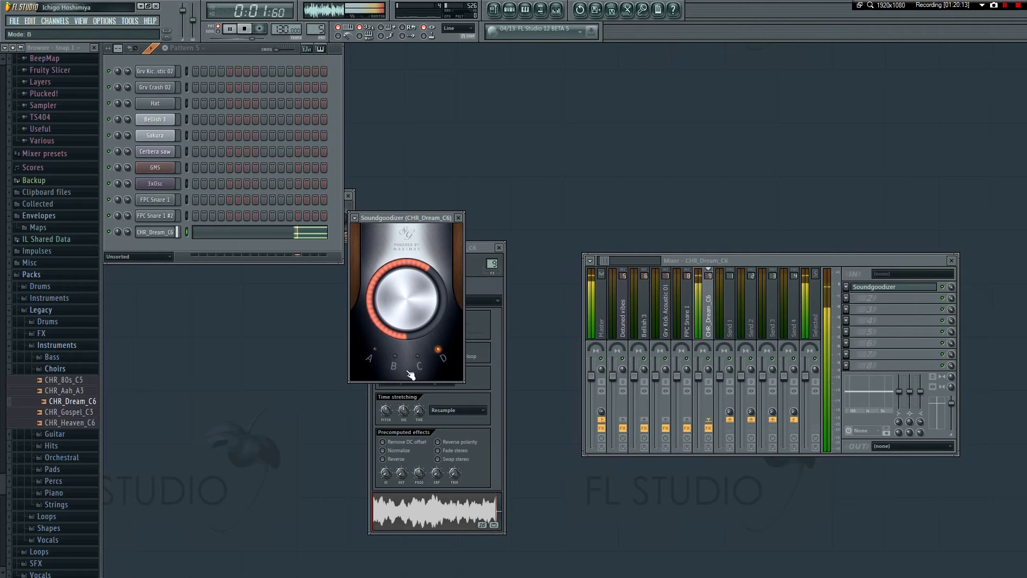
click(459, 216)
- Load Fruity Parametric EQ 2 in the second effect slot of the CHR_Dream_C6 track and move its window aside
click(852, 296)
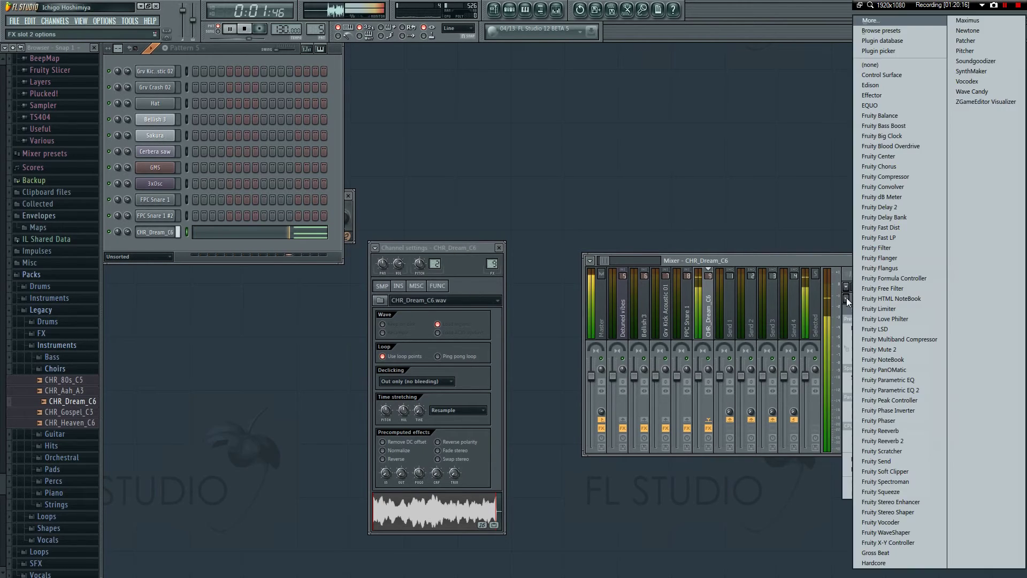
click(889, 391)
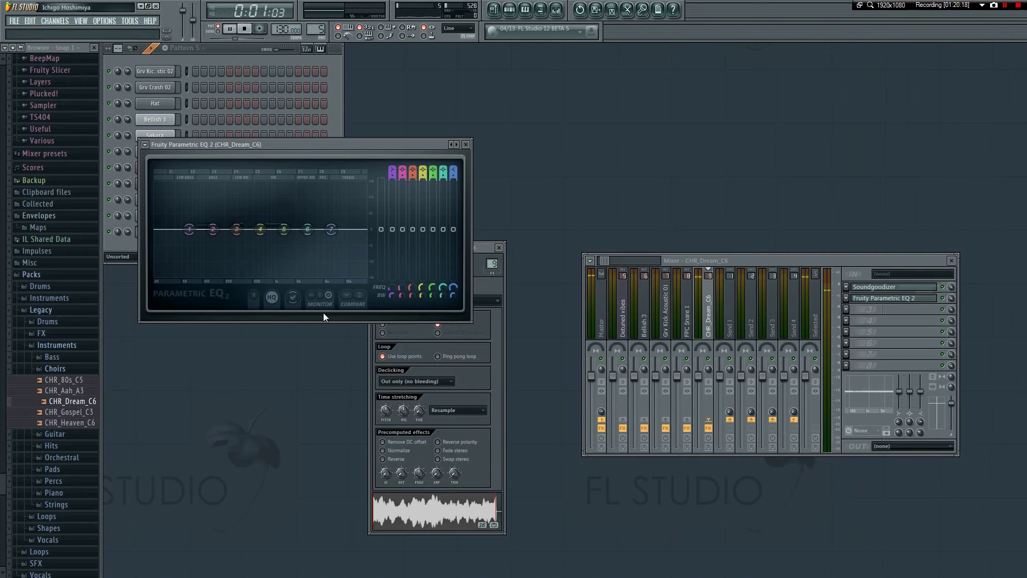
drag(393, 142, 615, 282)
- Move the three CHR_Dream_C6 chord notes to beat 3, lengthen them to end at bar 2, and close the piano roll
click(299, 231)
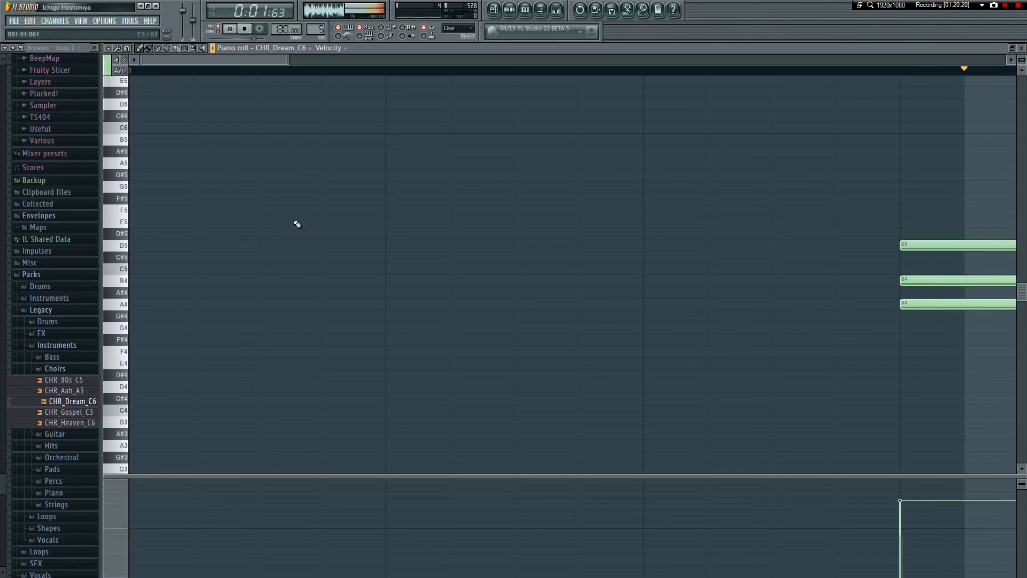
drag(437, 263, 440, 313)
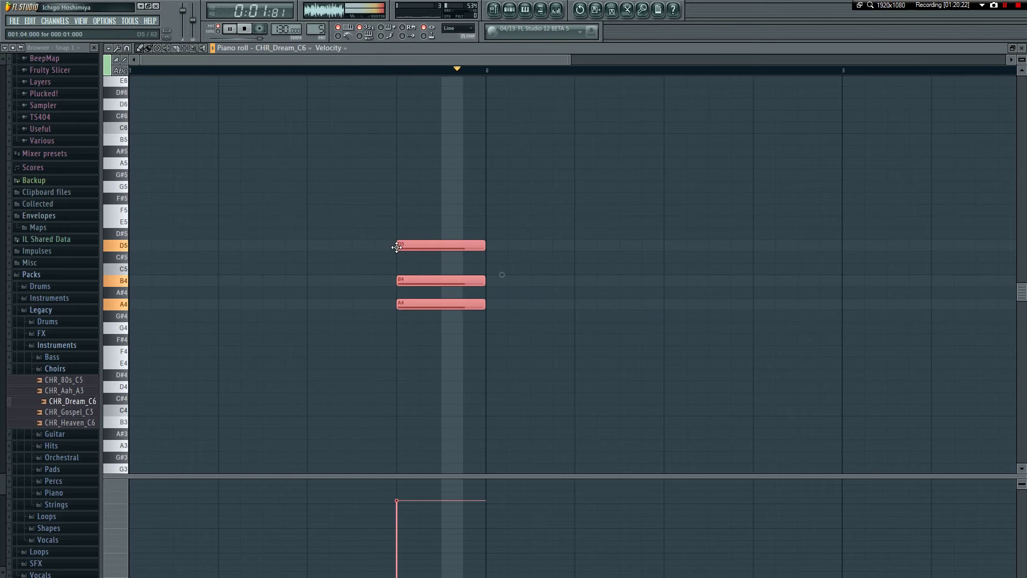
drag(403, 246, 315, 246)
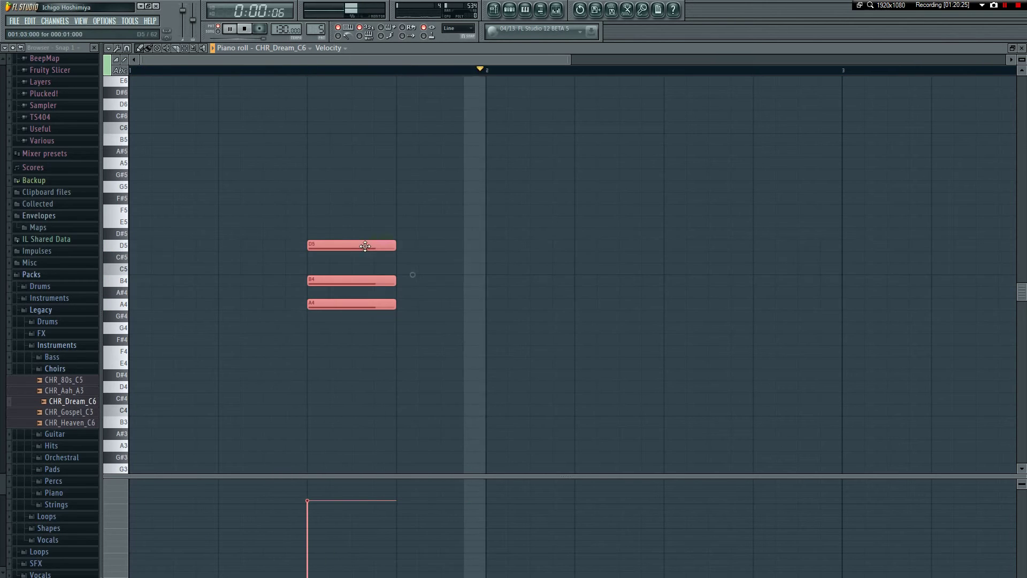
drag(394, 244, 473, 243)
key(F7)
mouse_move(482, 369)
mouse_down()
mouse_move(481, 316)
mouse_move(500, 369)
mouse_up()
drag(435, 369, 406, 349)
mouse_move(490, 347)
mouse_down()
mouse_move(458, 353)
mouse_move(481, 352)
mouse_move(491, 369)
mouse_move(562, 349)
mouse_move(511, 365)
mouse_move(492, 355)
mouse_up()
drag(562, 349, 565, 346)
click(670, 285)
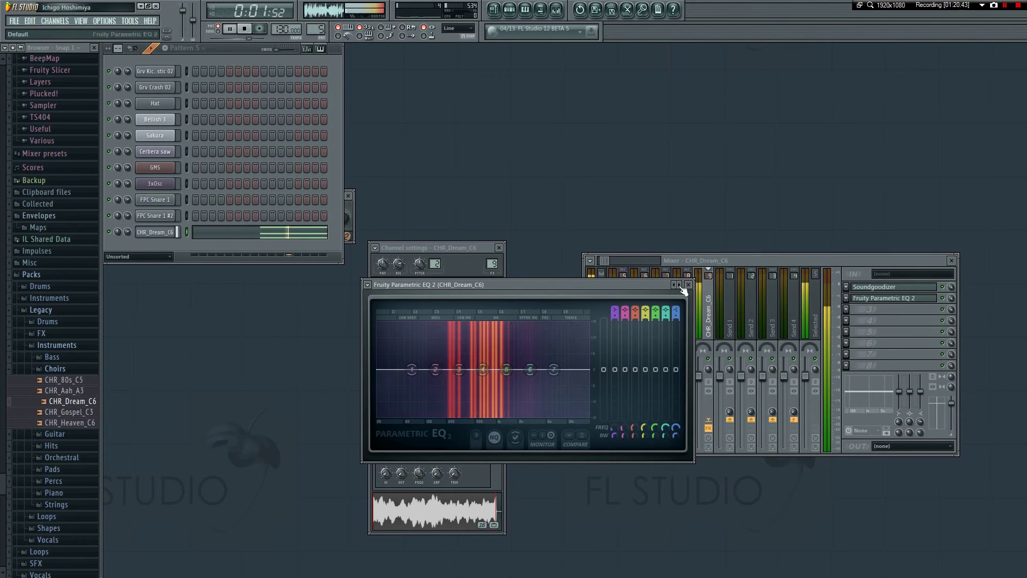
- Raise EQ bands 1, 2, 4, 6 and 7, cut bands 3 and 5 with band 5 at -2.4 dB and 1624 Hz, and close the equalizer
drag(482, 369, 482, 355)
mouse_move(554, 369)
mouse_down()
mouse_move(566, 345)
mouse_move(550, 354)
mouse_up()
drag(438, 353, 410, 364)
mouse_move(506, 369)
mouse_down()
mouse_move(506, 379)
mouse_move(482, 362)
mouse_move(509, 368)
mouse_up()
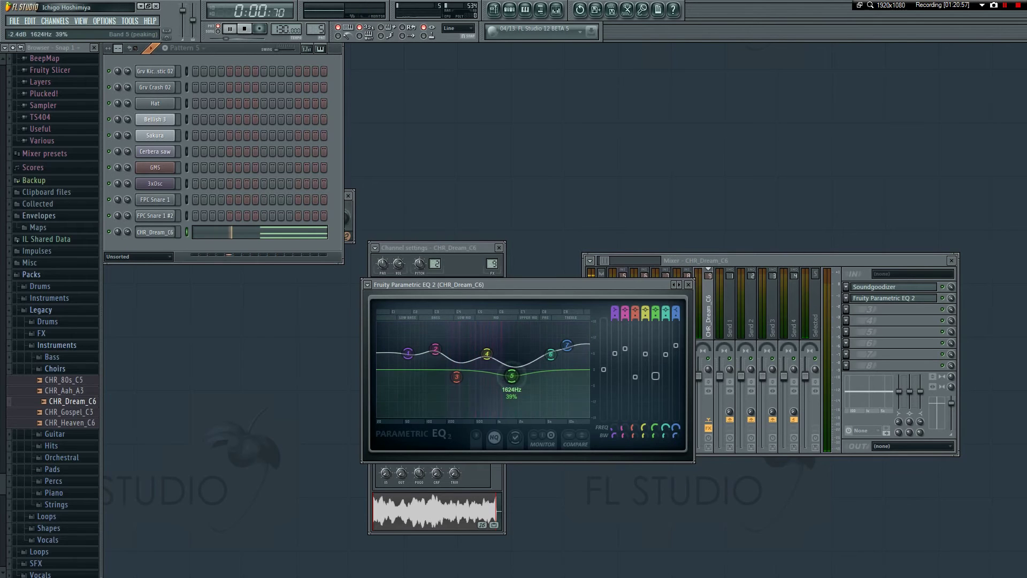
click(688, 283)
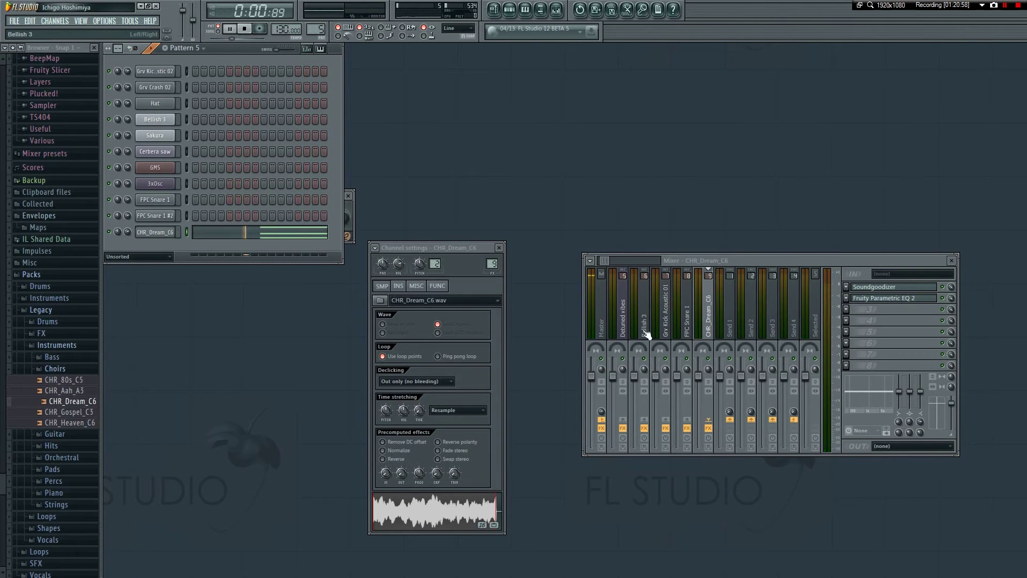
click(905, 343)
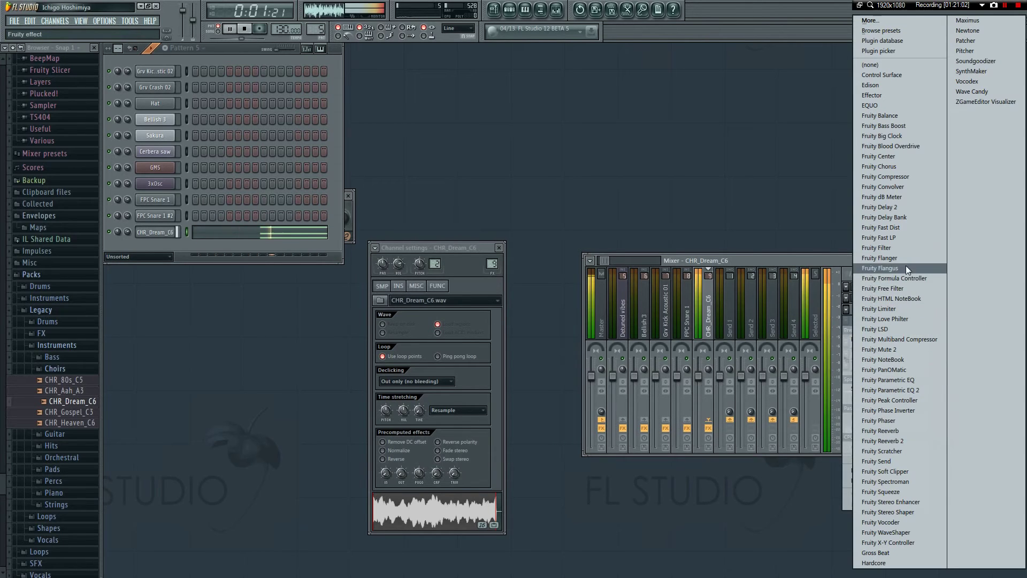
key(Escape)
key(space)
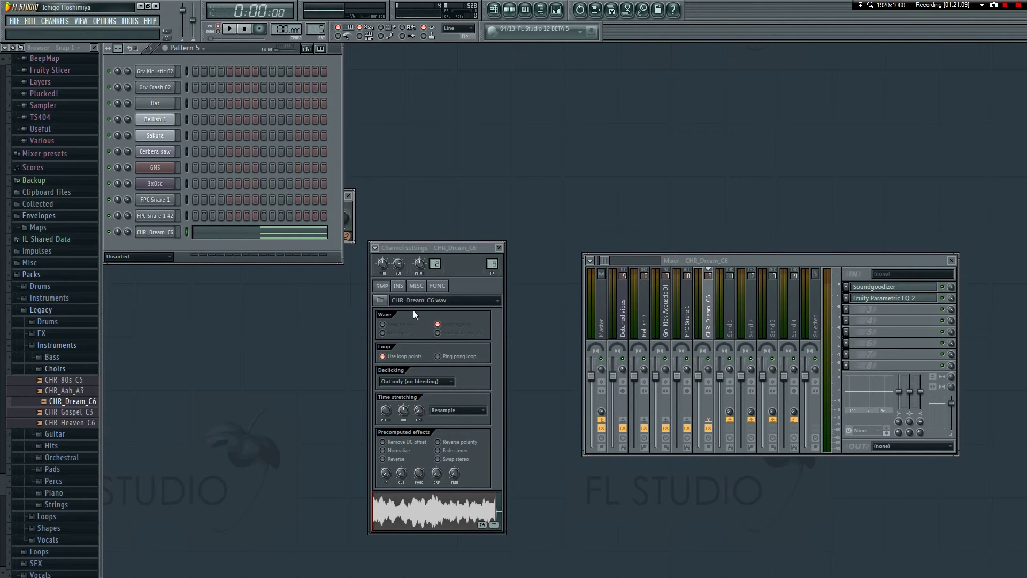
- Create an automation clip for the CHR_Dream_C6 volume multiplier and move it to Track 8 of the playlist
click(417, 287)
right_click(399, 312)
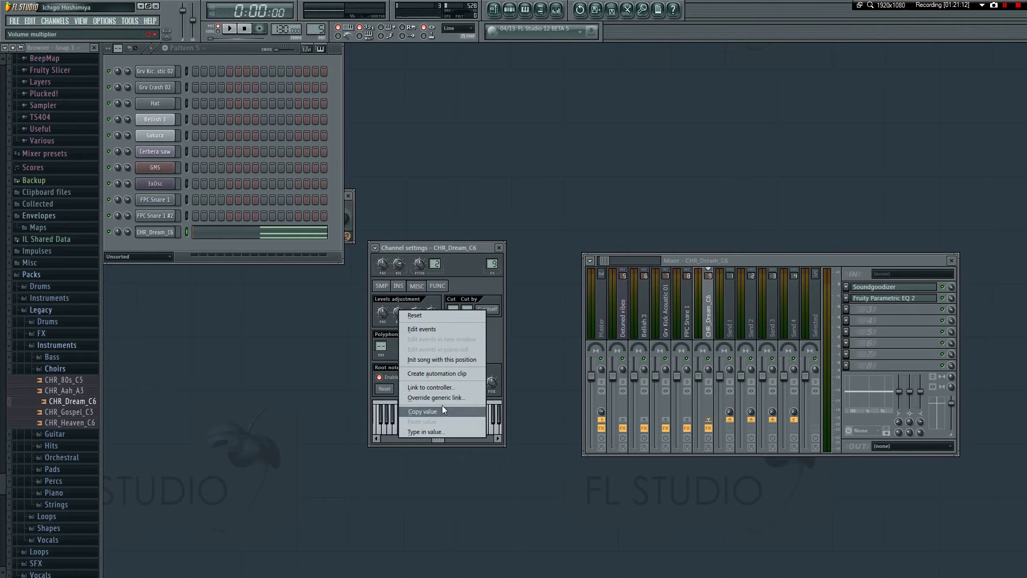
click(447, 373)
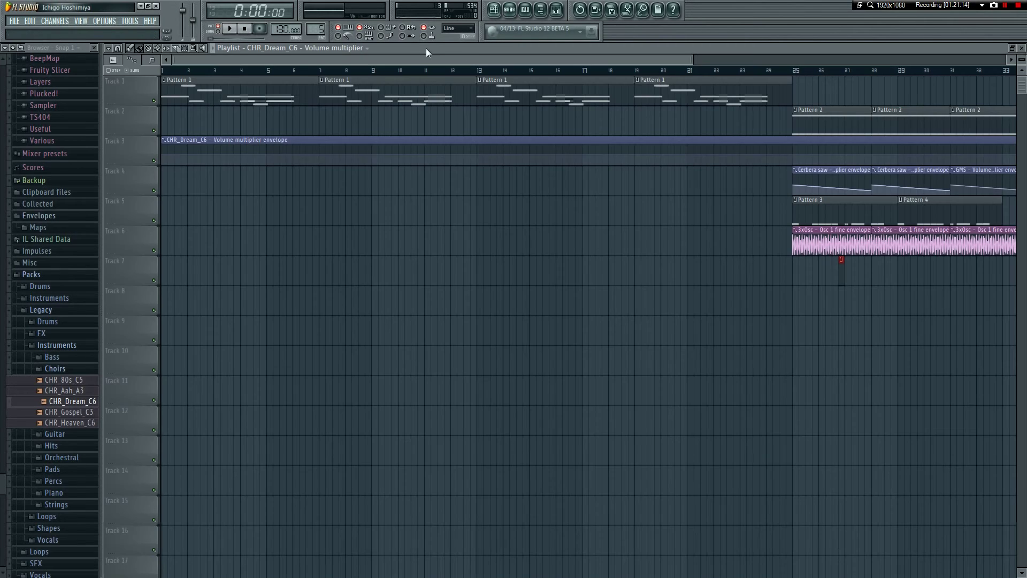
drag(411, 63, 516, 63)
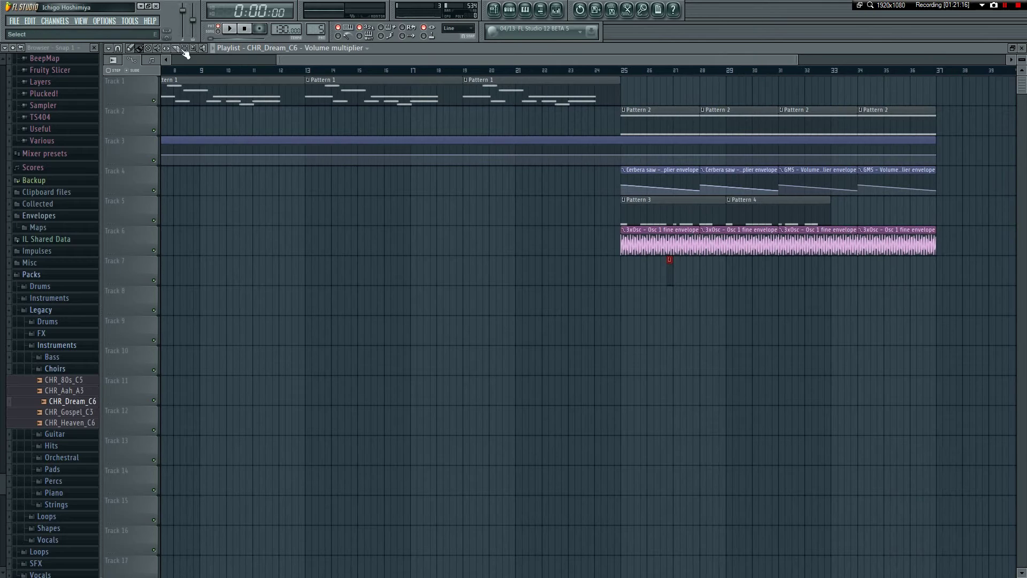
drag(581, 143, 586, 305)
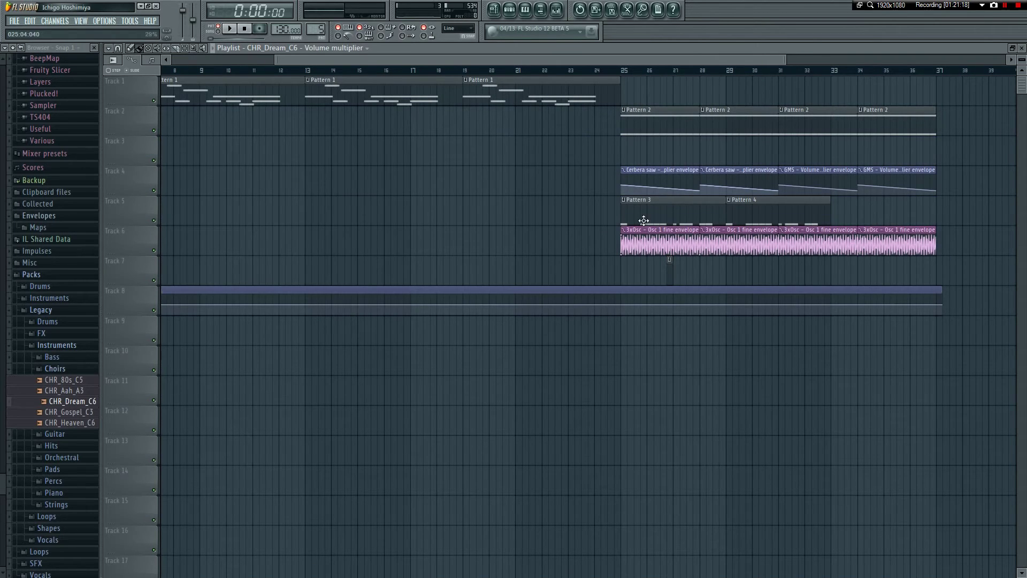
- Extend the start of the Track 7 Pattern 5 clip back to bar 26 beat 3 during playback
click(654, 73)
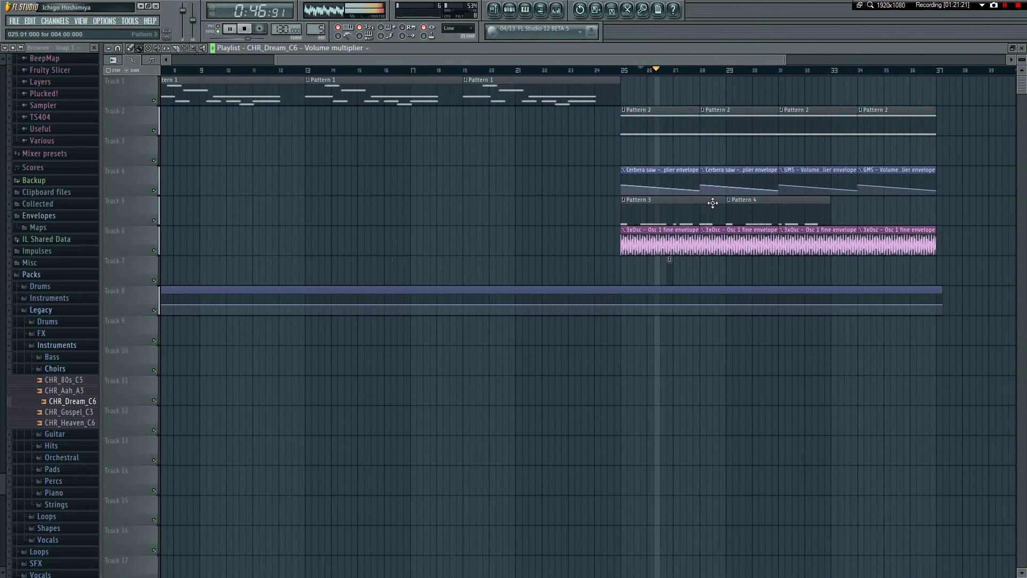
click(663, 270)
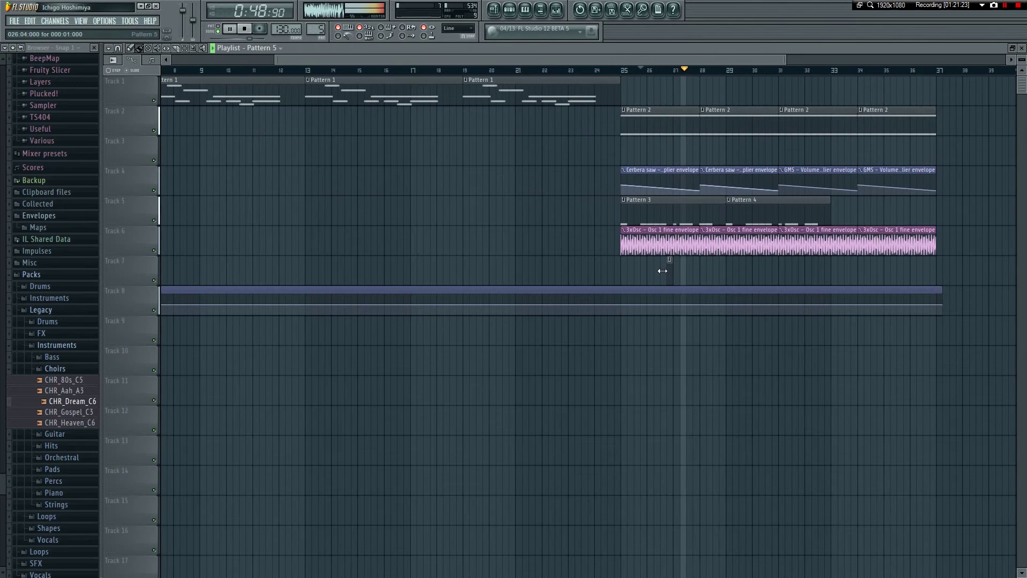
key(space)
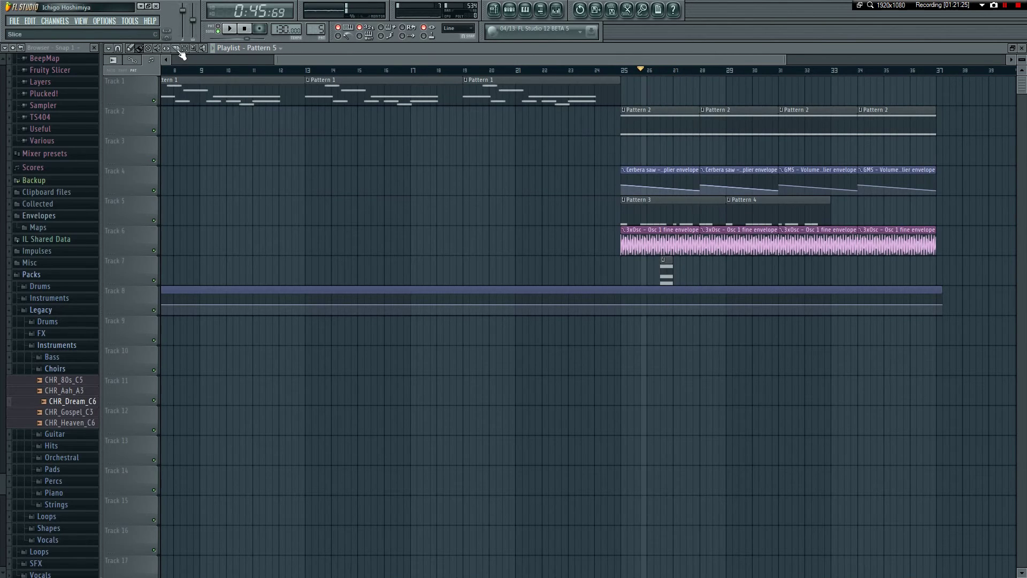
- Slice the Track 8 volume envelope at bar 26 beat 3 and bar 27, and delete the pieces outside that range
drag(660, 293, 662, 292)
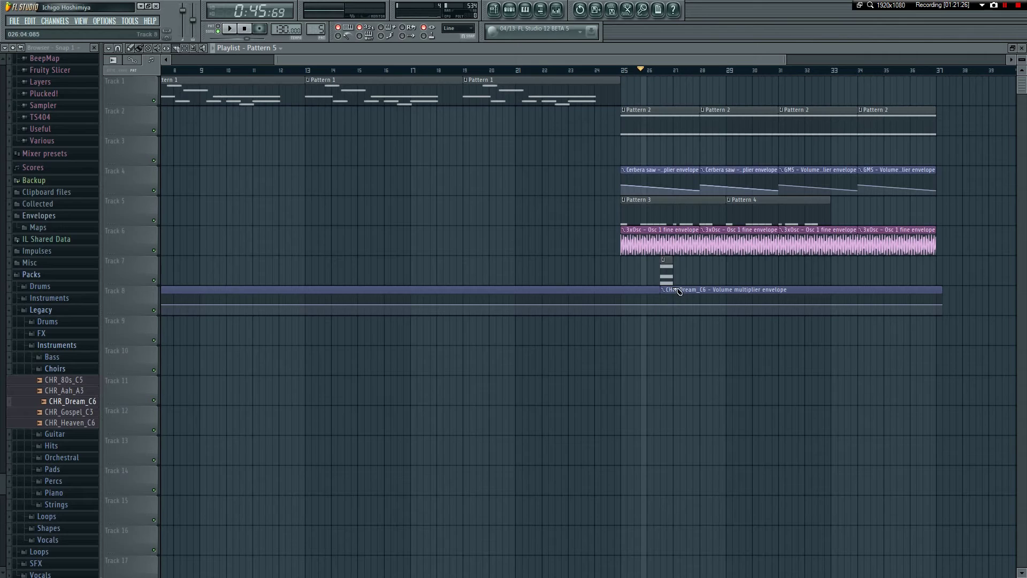
drag(675, 327, 675, 327)
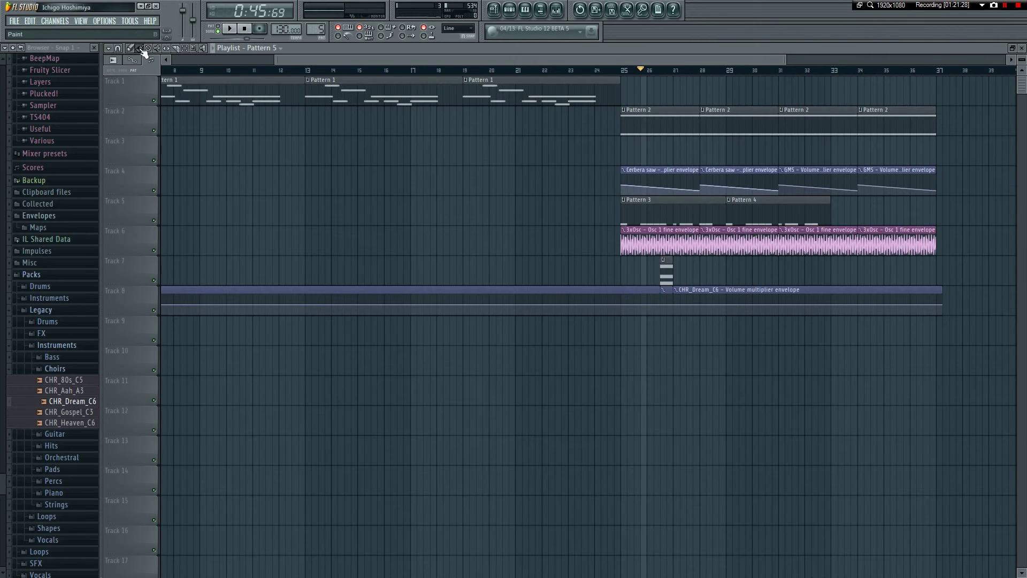
right_click(621, 311)
right_click(716, 309)
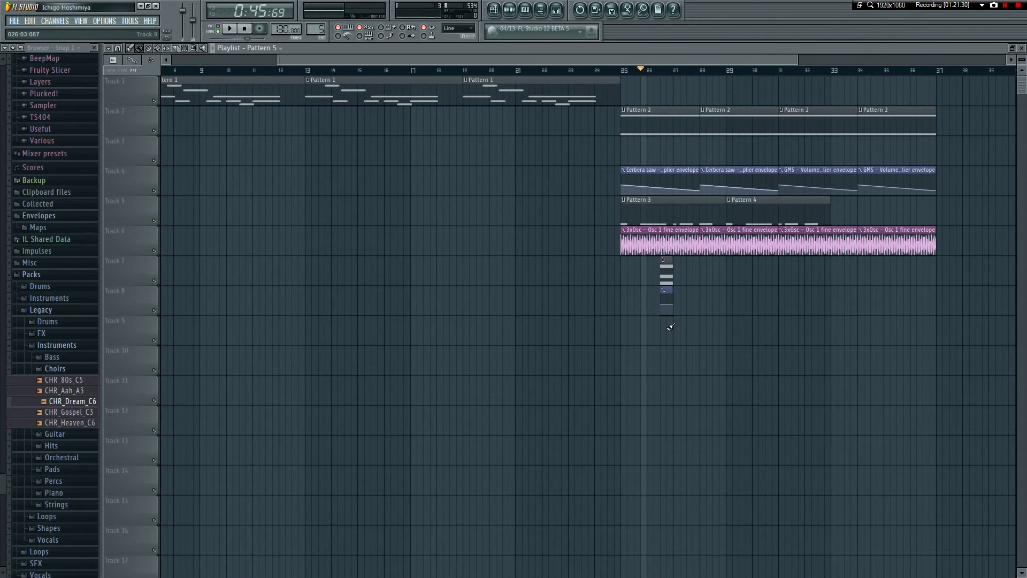
- Shape the trimmed Track 8 volume envelope into a rising ramp, lower its end point, and check it in playback
click(664, 303)
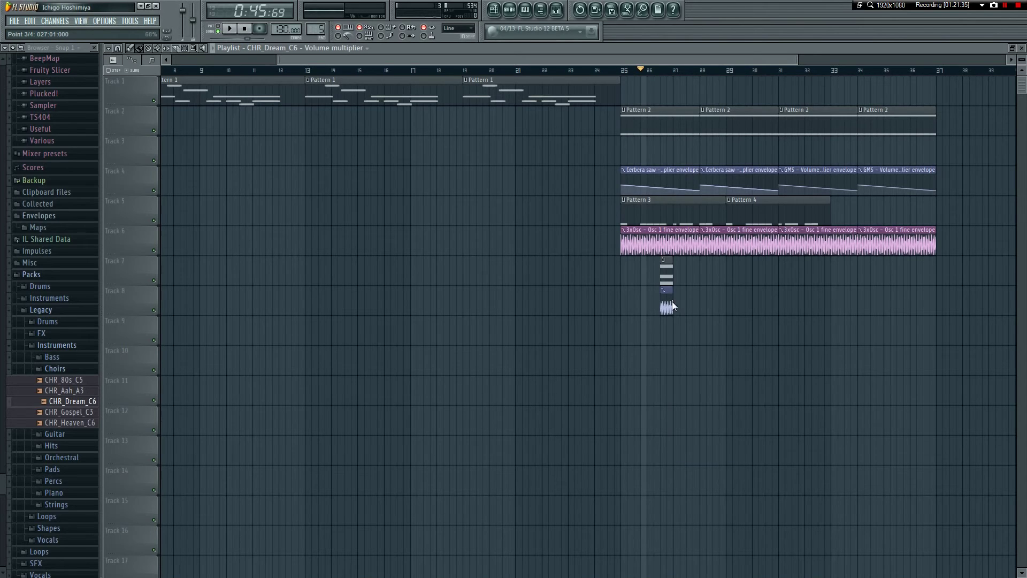
right_click(675, 302)
click(691, 330)
key(space)
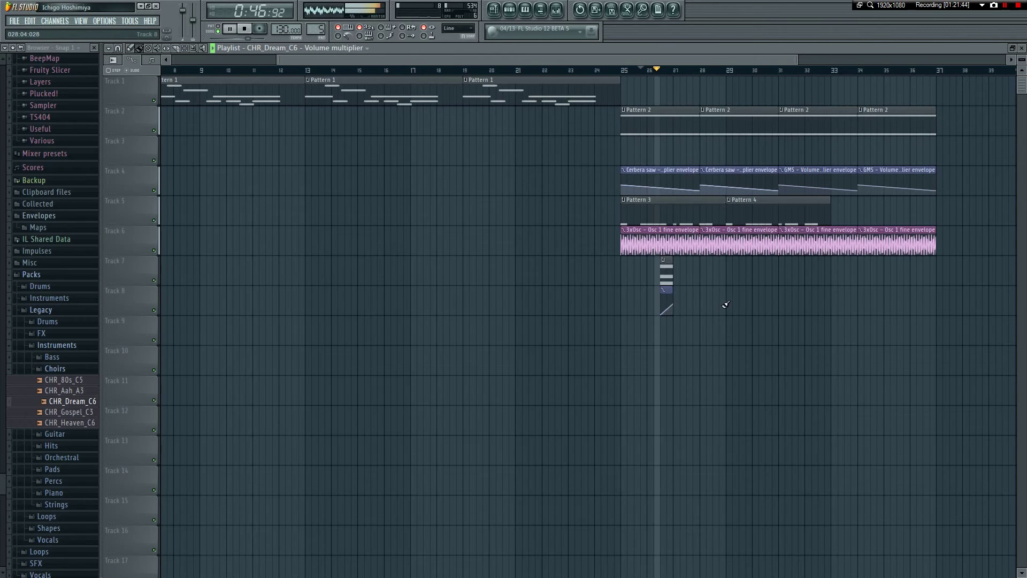
key(space)
key(space)
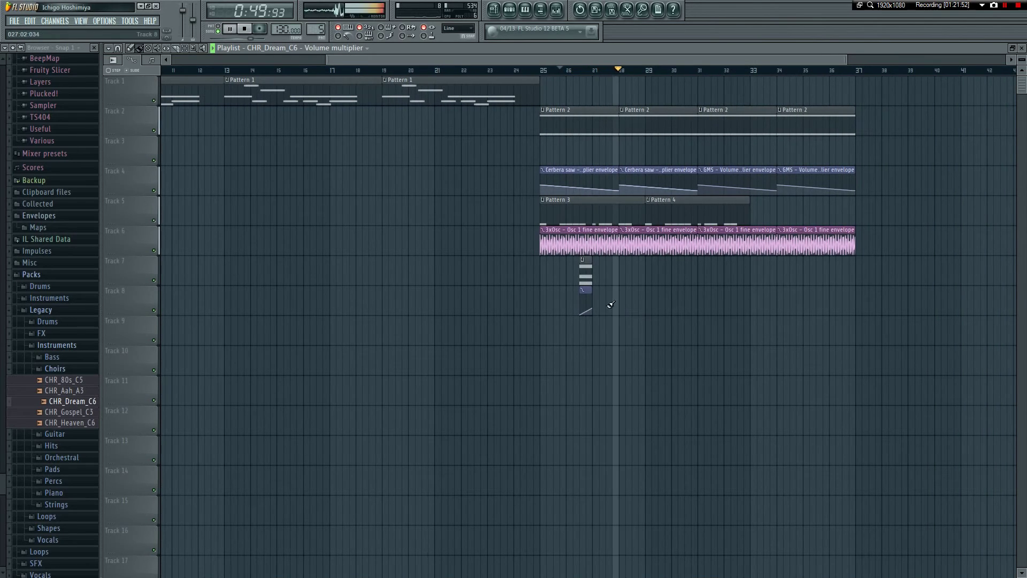
key(space)
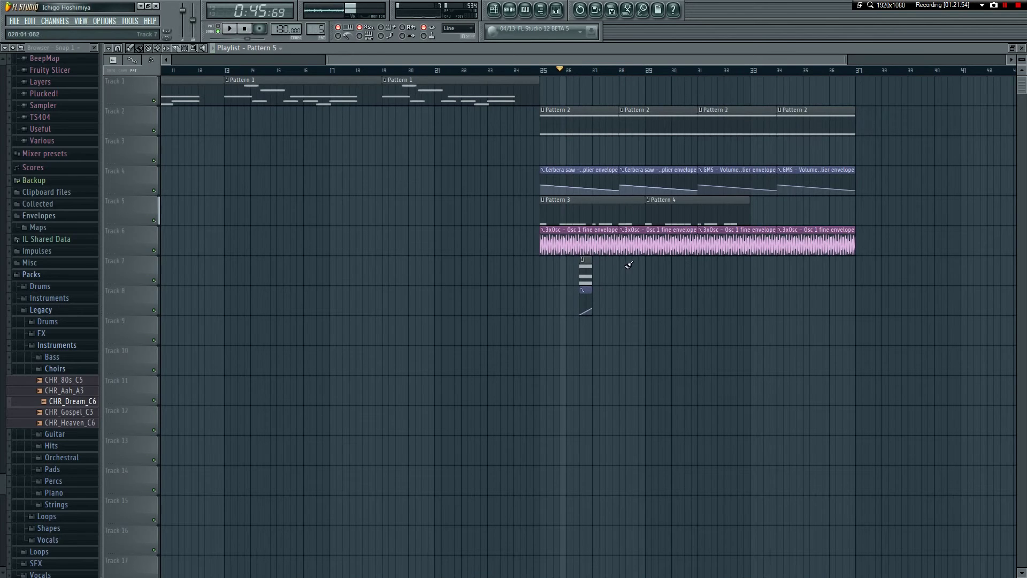
- Place a Pattern 5 clip on Track 7 and its volume envelope on Track 8 at bar 30 beat 3, and play the section
click(692, 266)
click(690, 291)
key(space)
key(space)
- Save the project as "Probably Not gonna happen" in the Projects folder
key(ctrl+s)
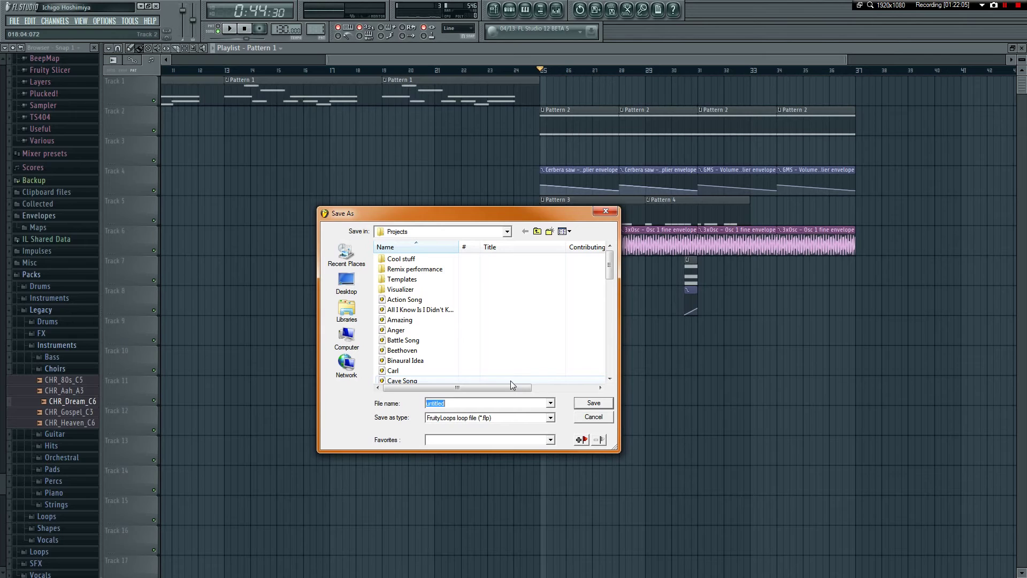
text(Probably Not gonna happen)
key(Return)
- Add Pattern 5 clips and matching volume envelopes on Tracks 7 and 8 at beat 3 of bars 27 and 28, checking them in playback
key(space)
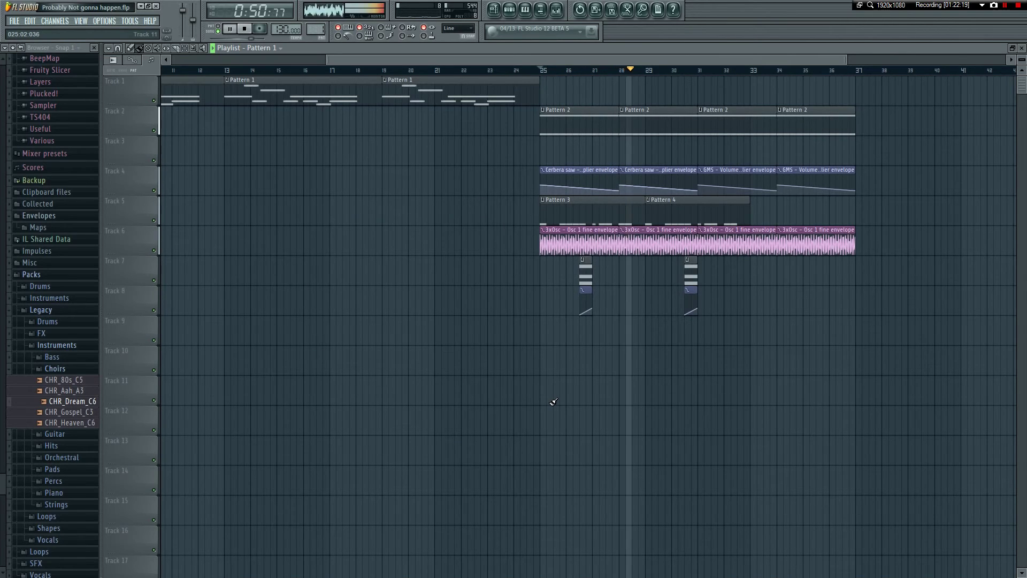
key(space)
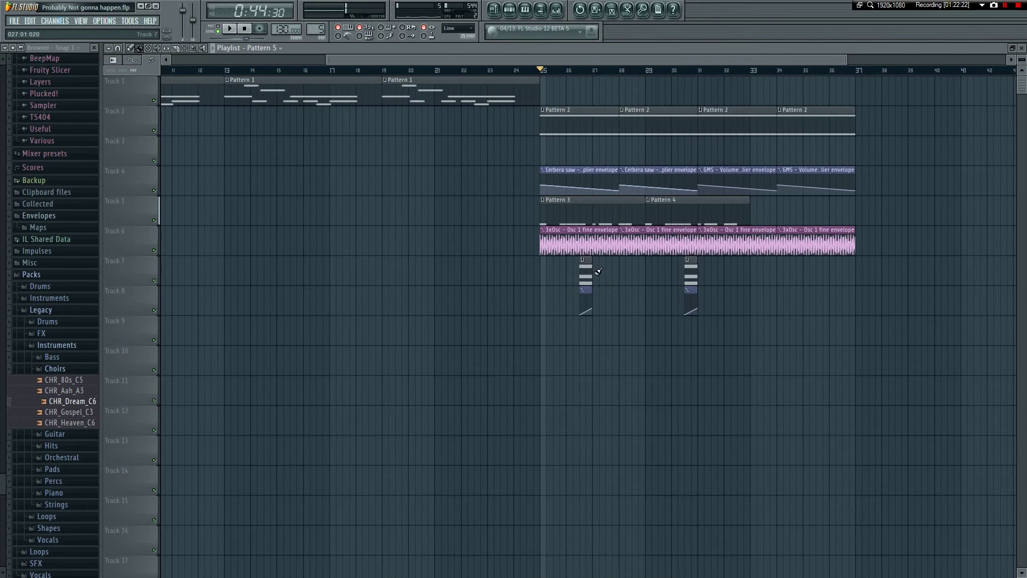
click(608, 273)
click(588, 289)
drag(606, 290, 614, 289)
click(609, 272)
click(637, 291)
key(space)
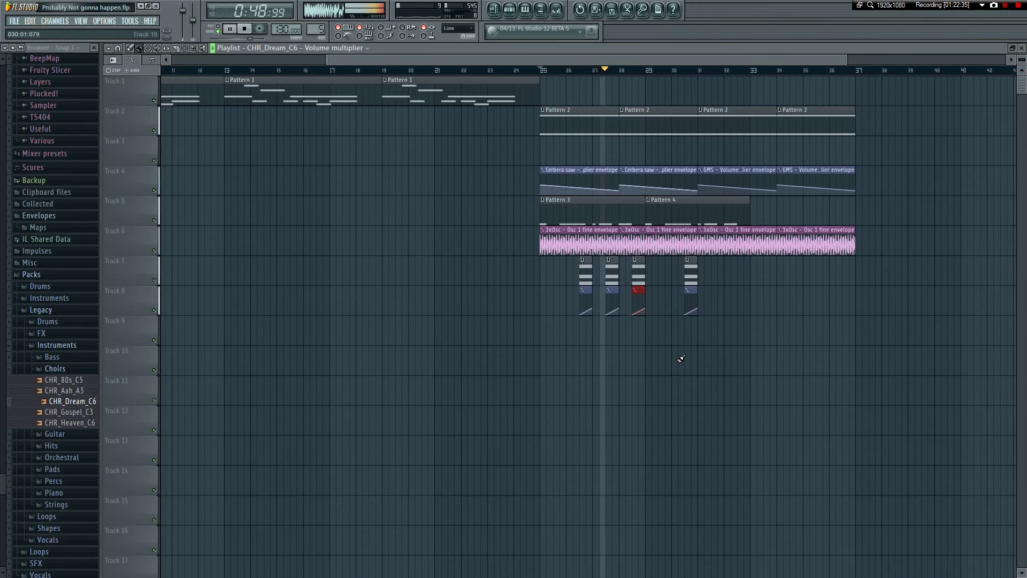
key(space)
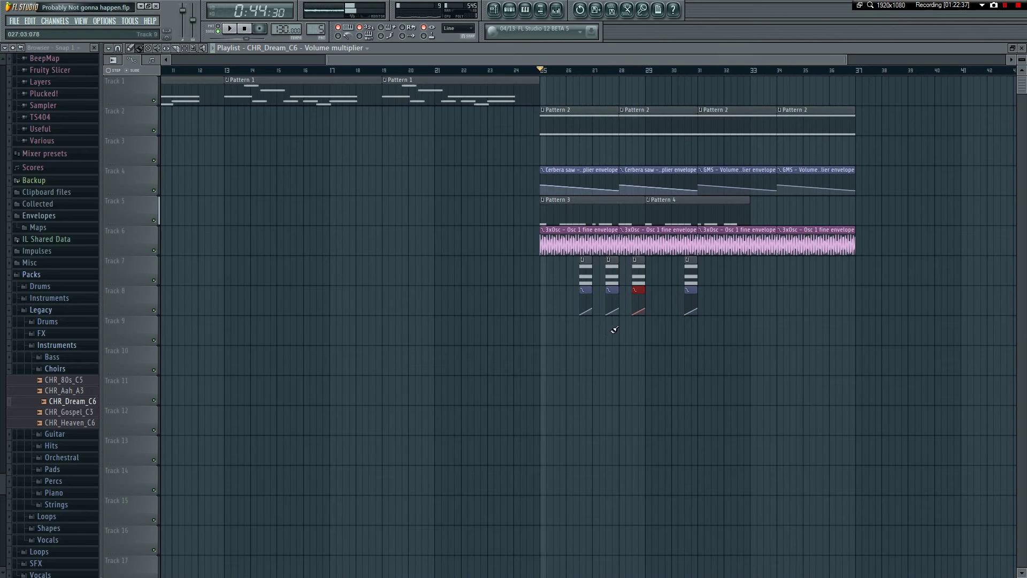
- Delete the Pattern 5 clip and volume envelope in bar 27 and play the section again
right_click(615, 275)
key(space)
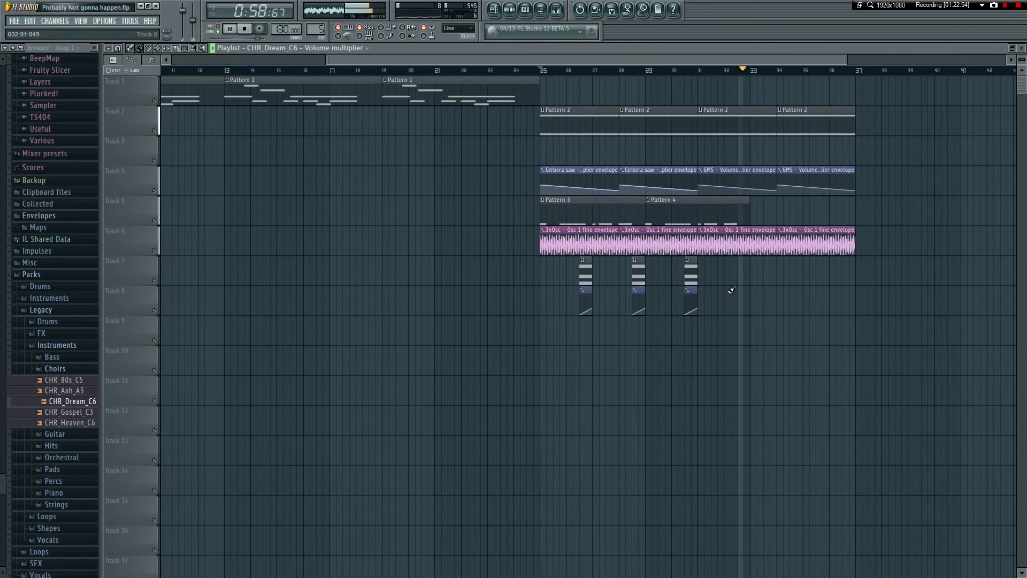
- Stop playback and add another Pattern 4 clip on Track 5 at bar 33
click(712, 216)
key(space)
click(759, 219)
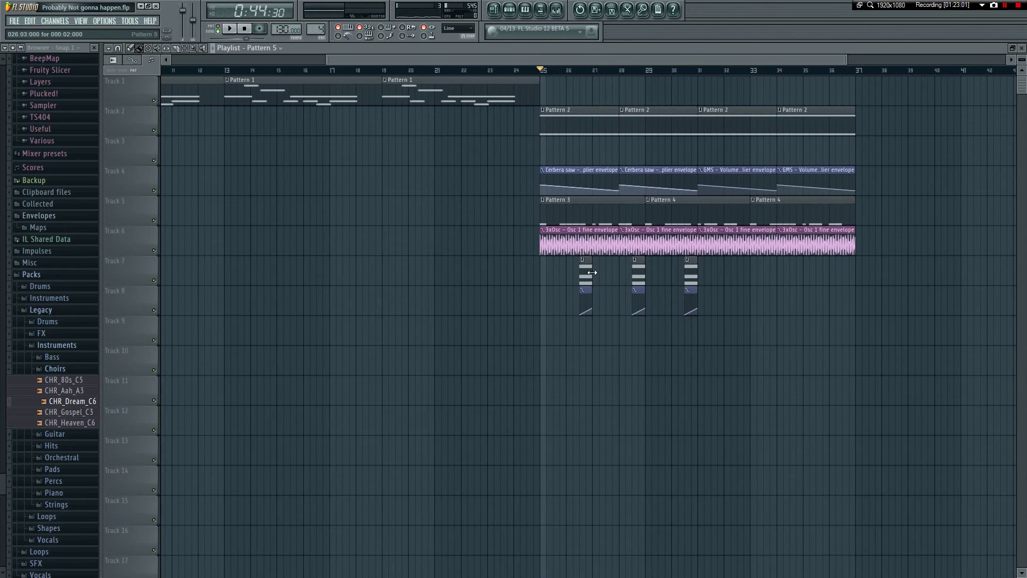
- Extend the first Pattern 5 clip and its volume envelope to bar 28 beat 3, and delete their copies in bars 28 and 30
drag(593, 296, 632, 295)
drag(600, 344, 610, 293)
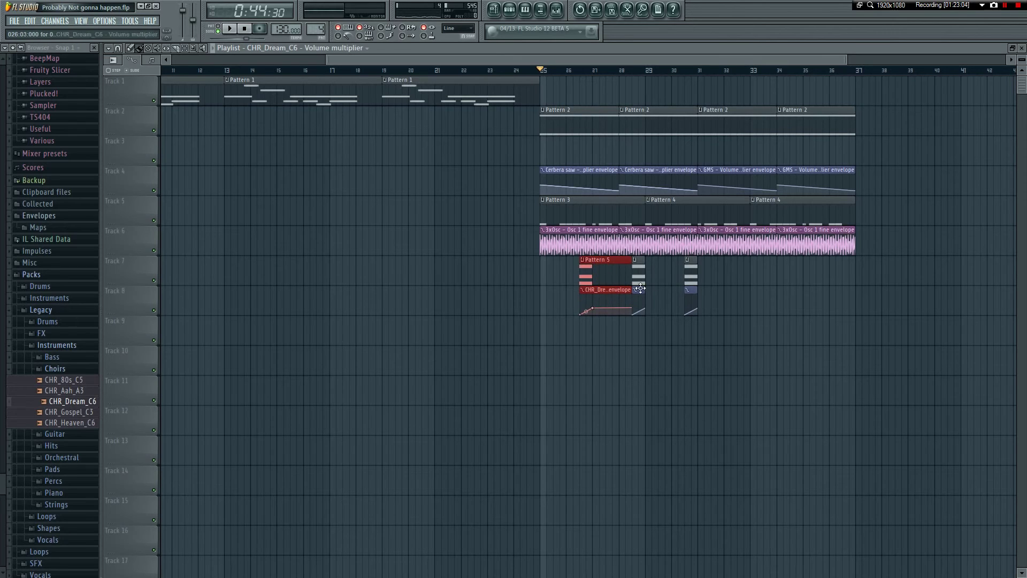
right_click(639, 300)
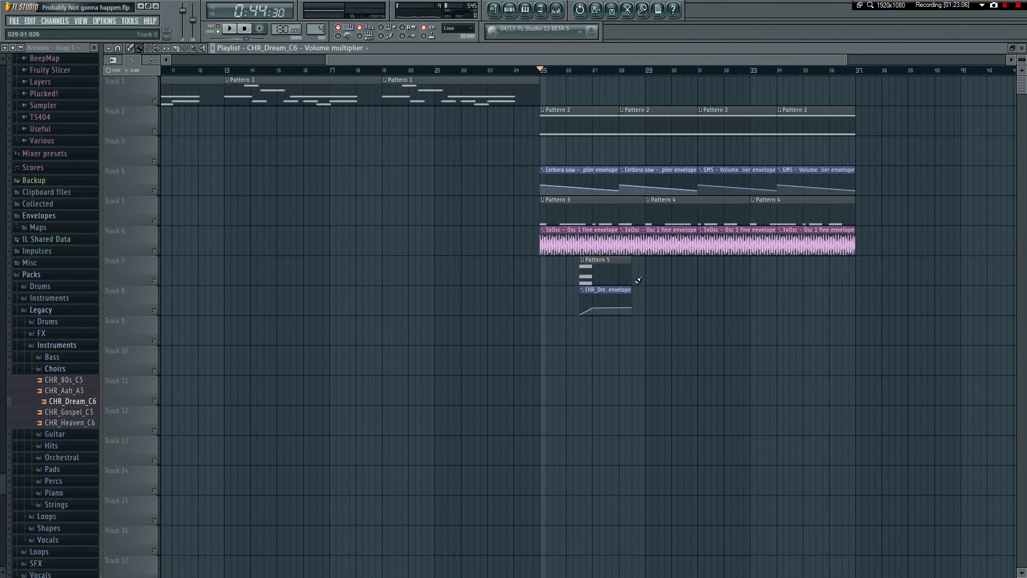
- Repeat the two-bar Pattern 5 clip and its volume envelope along Tracks 7 and 8 up to bar 38 beat 3, and play the arrangement
mouse_move(621, 274)
mouse_down()
mouse_move(821, 278)
mouse_move(834, 299)
mouse_up()
click(604, 292)
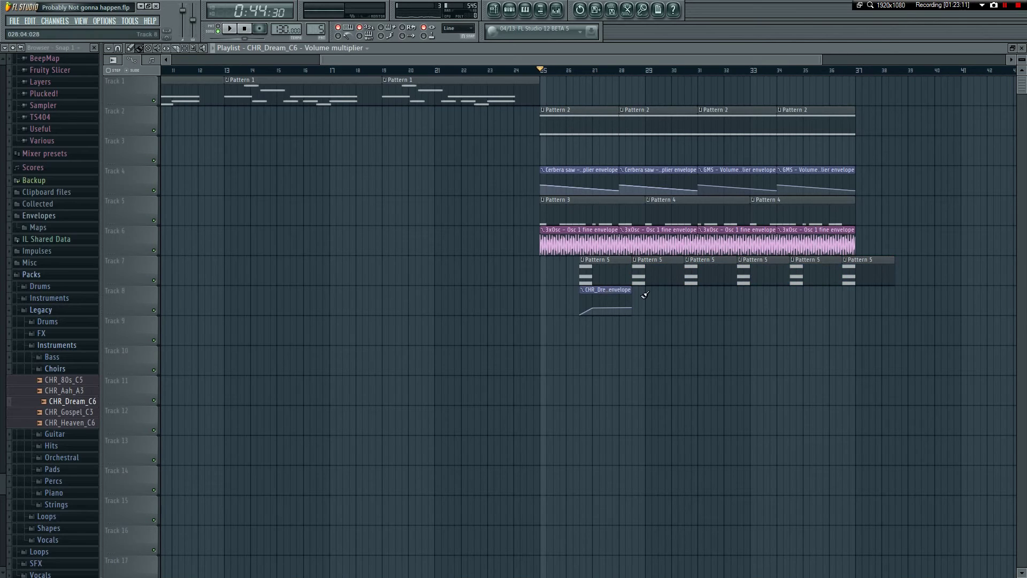
drag(638, 297, 875, 312)
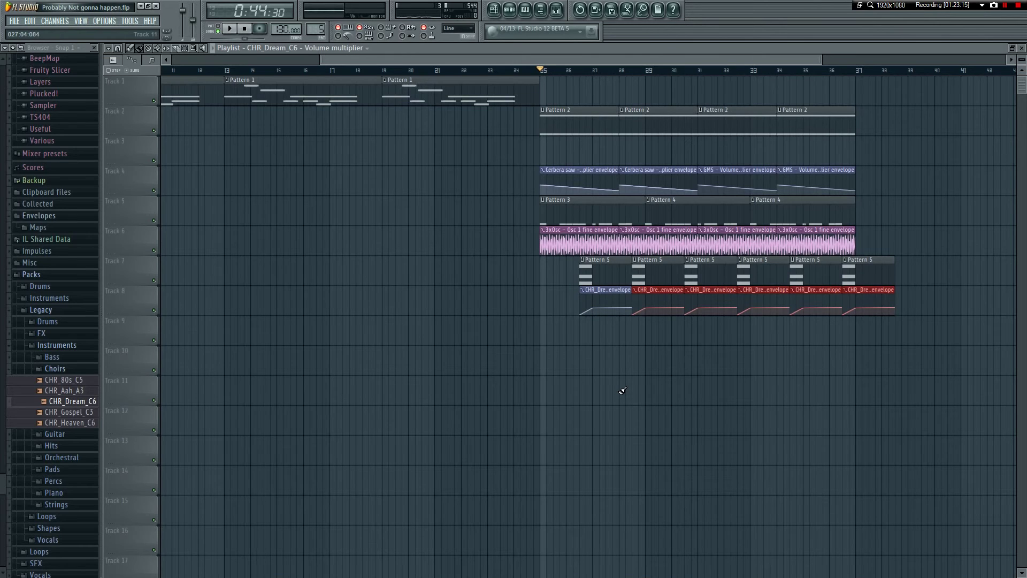
key(space)
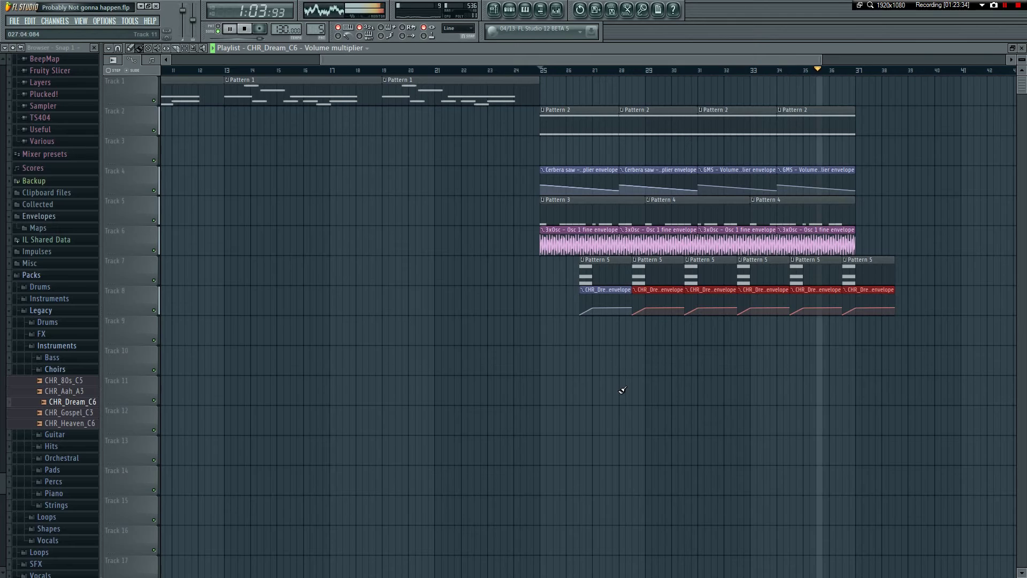
key(space)
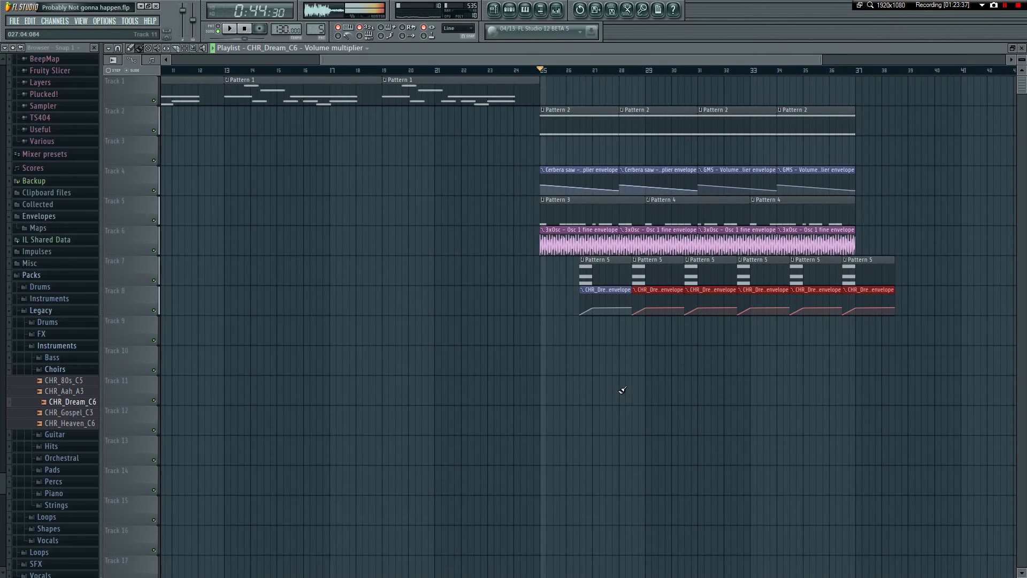
- Stop playback, play the arrangement from the beginning, and play it again from bar 19
click(244, 29)
click(289, 210)
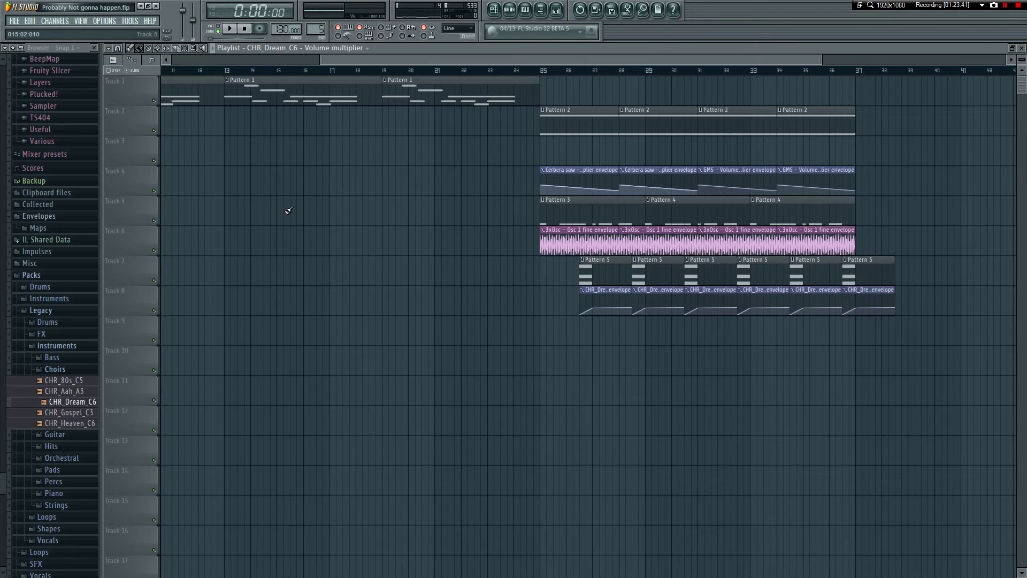
drag(406, 59, 257, 58)
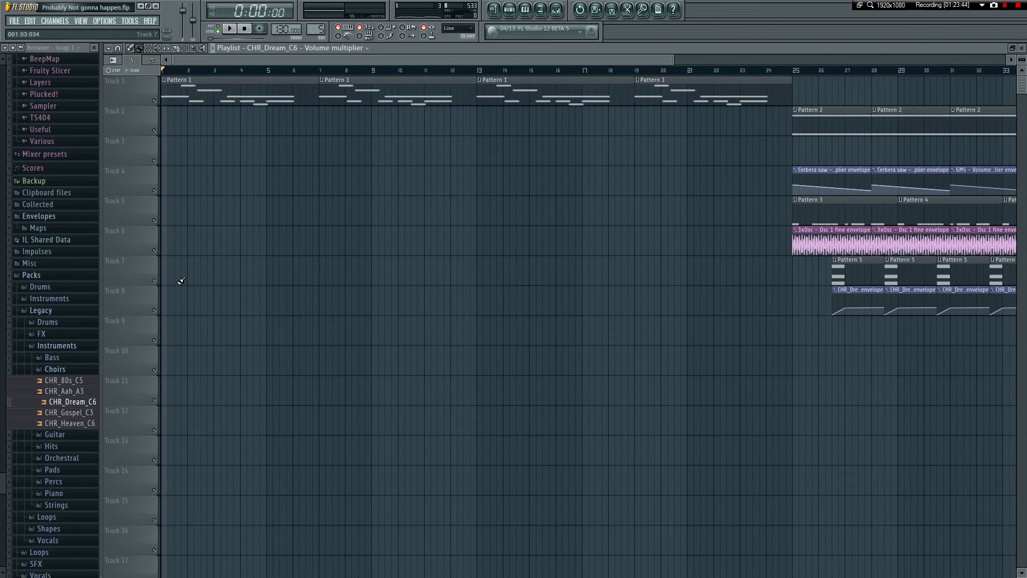
key(space)
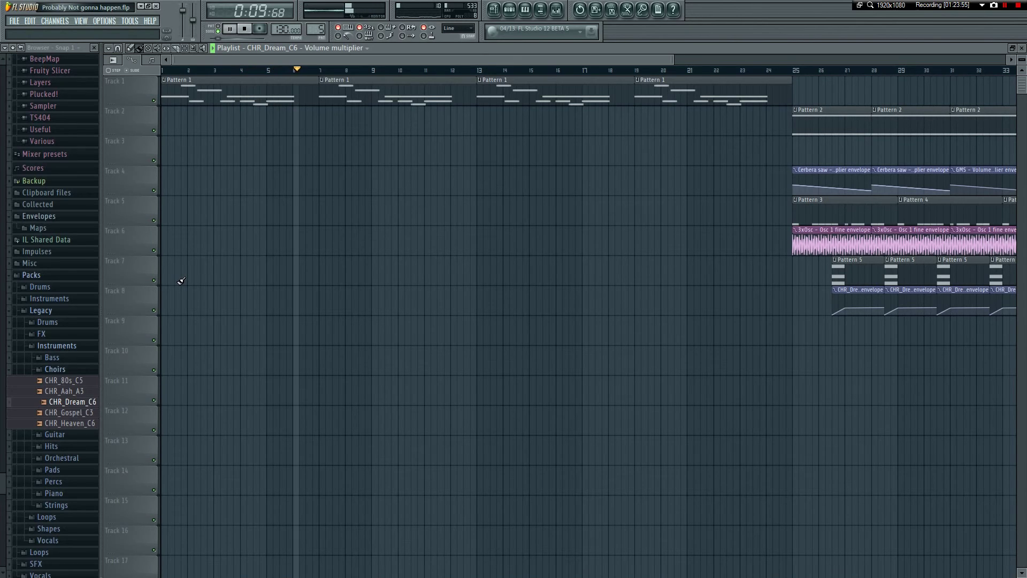
key(space)
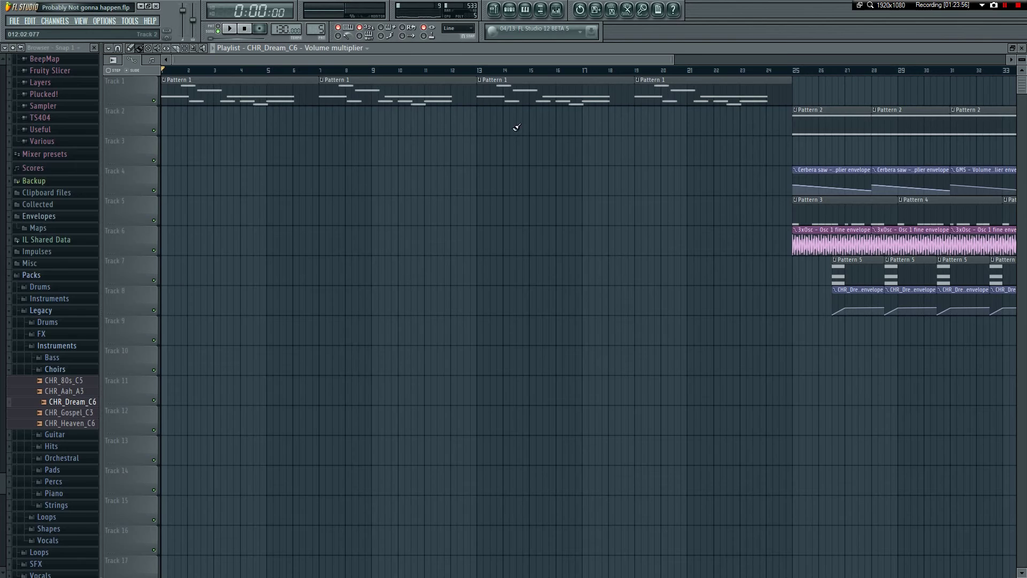
click(795, 69)
click(637, 74)
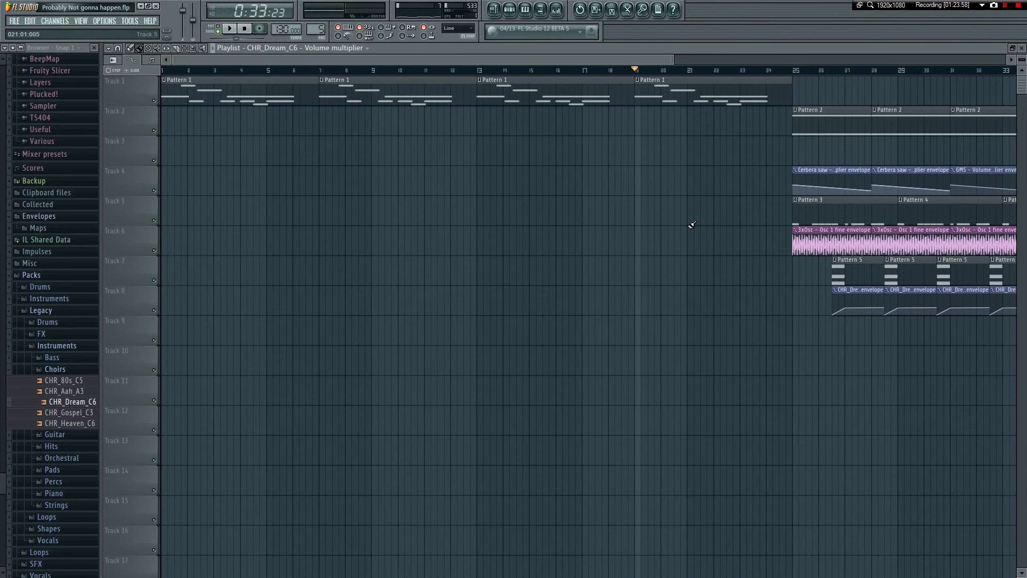
key(space)
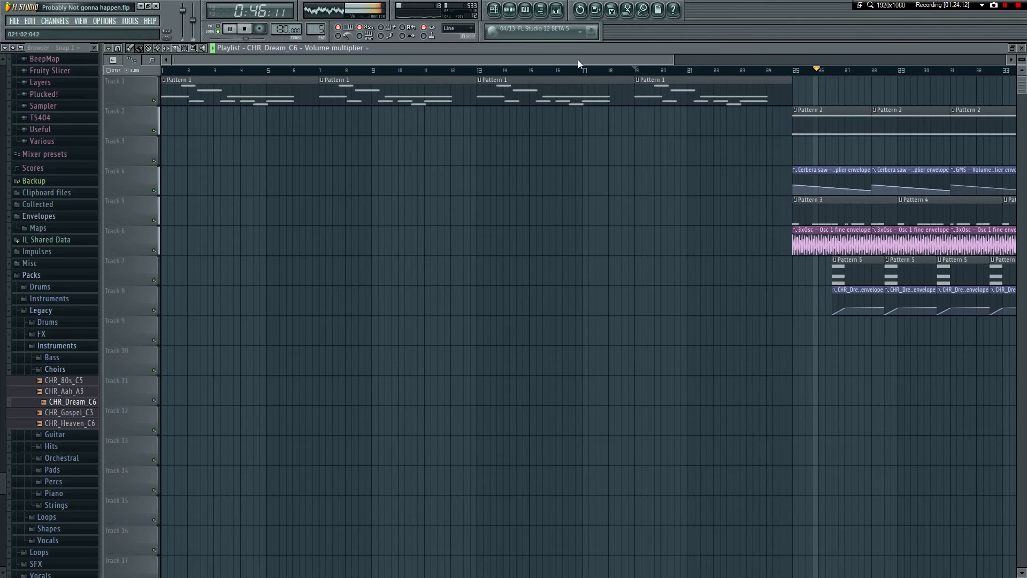
- Extend the final C7 and A6 notes of Bellish 3 in Pattern 1 to bar 7 and save the project
scroll(578, 60, right, 3)
double_click(573, 84)
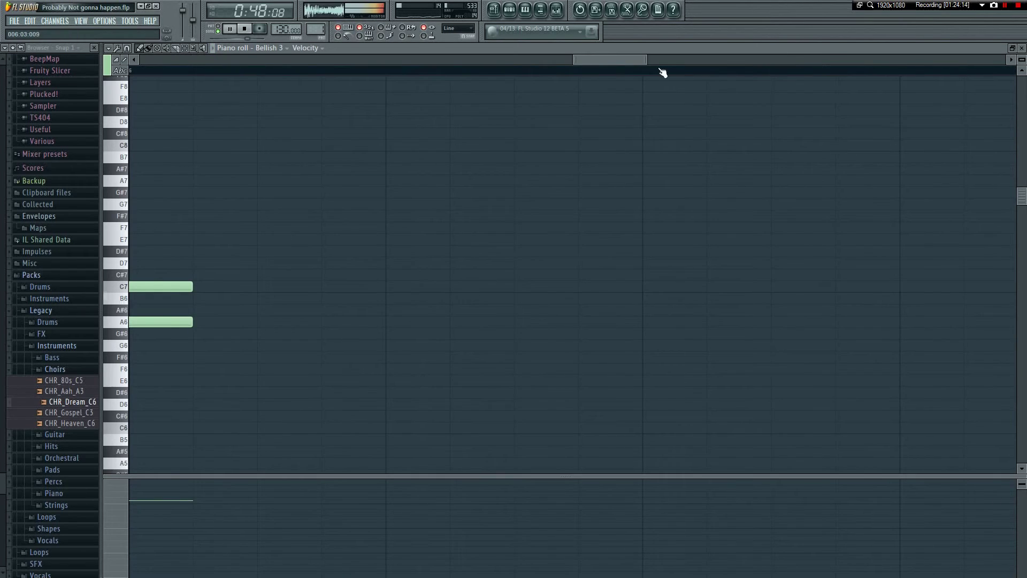
scroll(673, 78, left, 4)
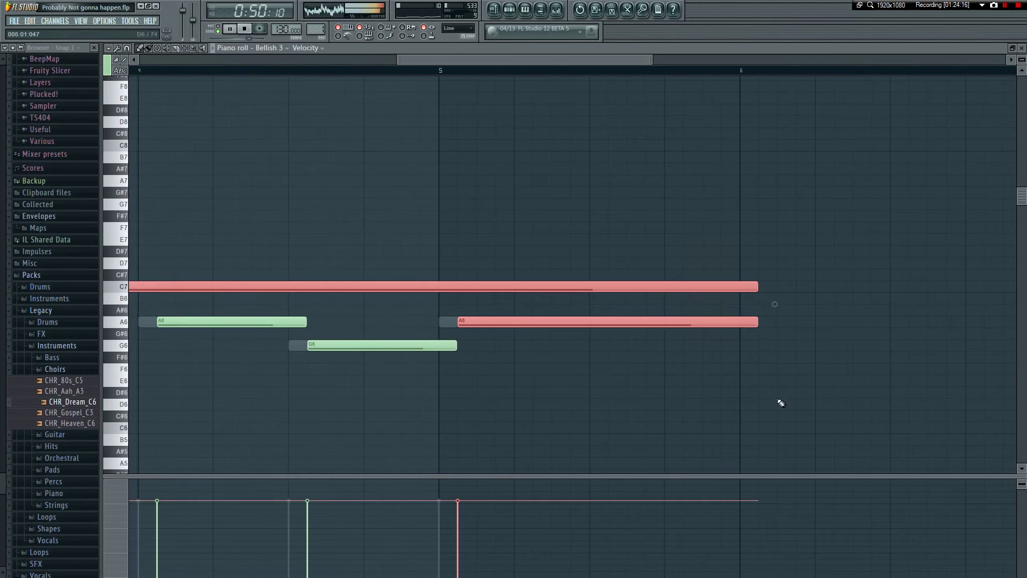
drag(652, 60, 847, 60)
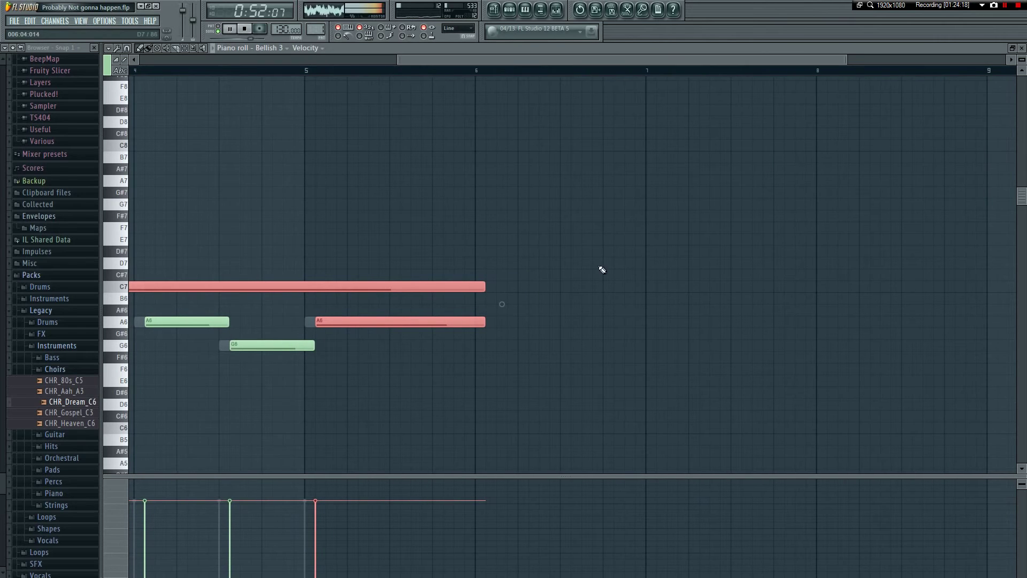
drag(672, 286, 646, 285)
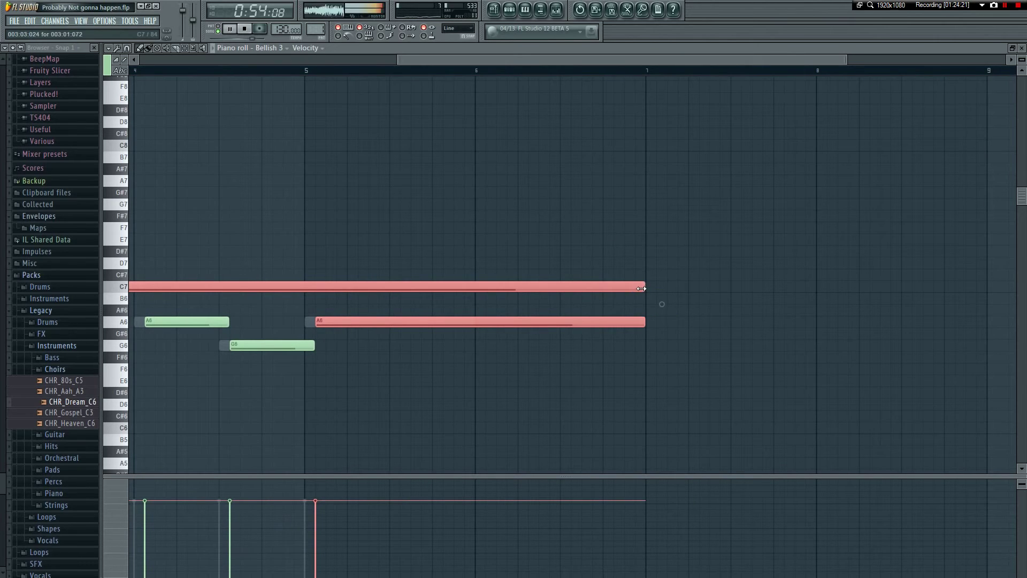
key(F5)
key(F6)
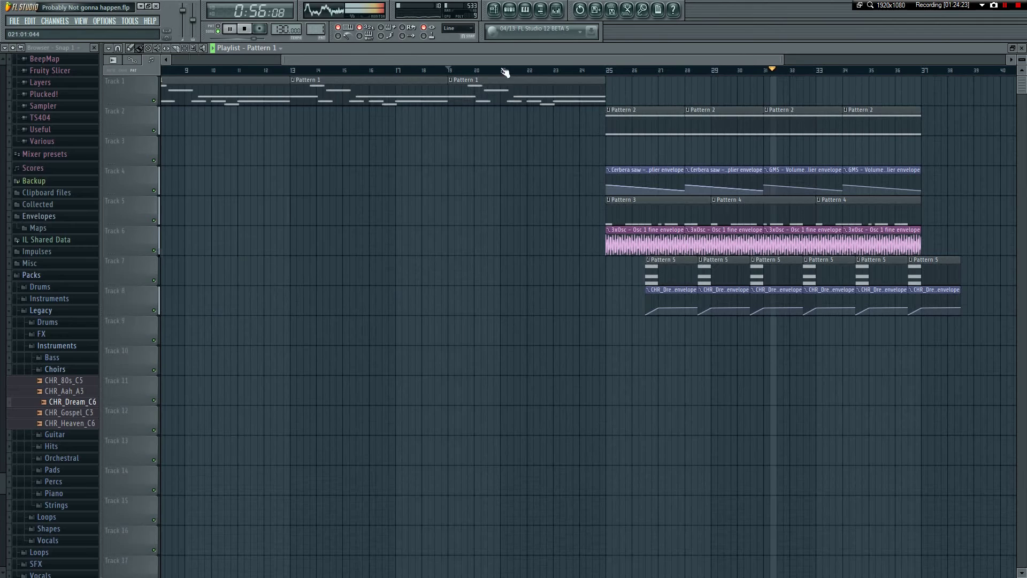
key(ctrl+s)
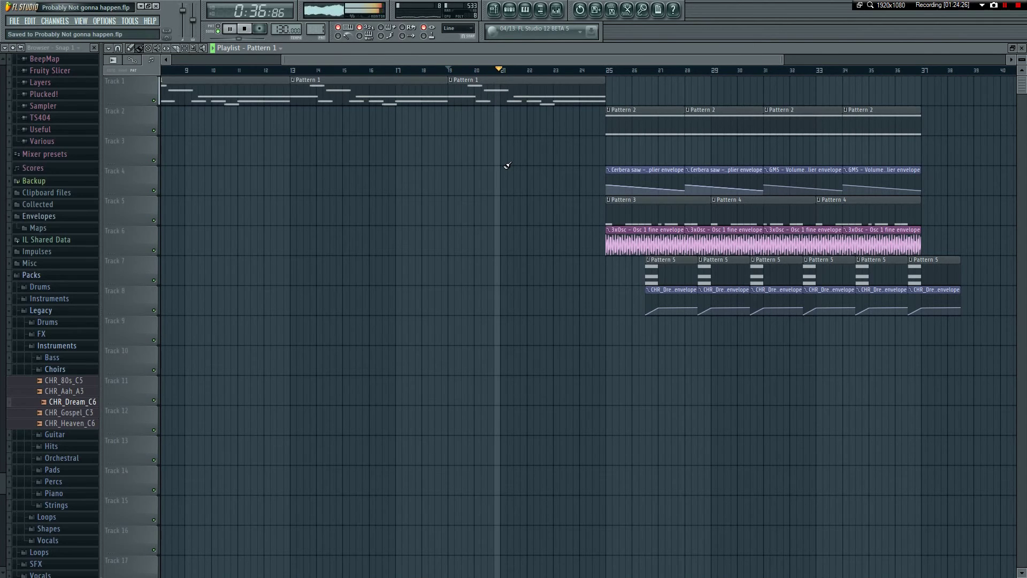
- Examine the closing notes of Bellish 3 and Sakura in Pattern 1 and return to the arrangement
key(F7)
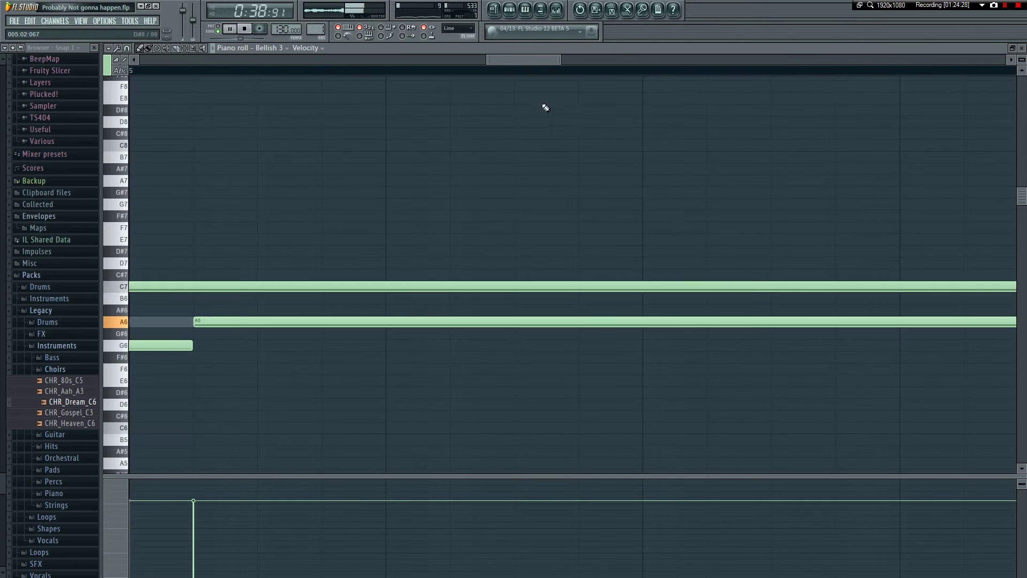
key(F7)
click(299, 133)
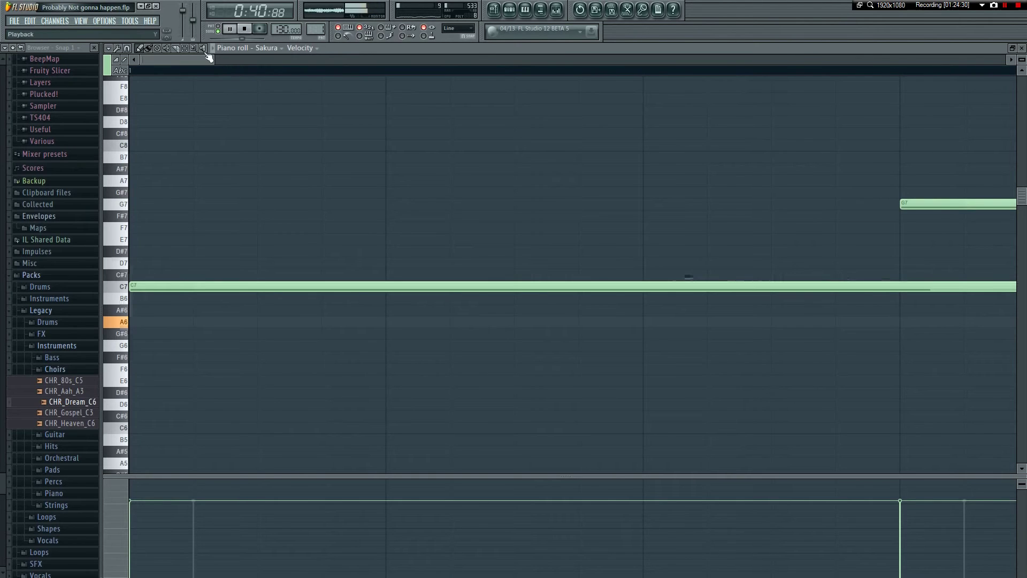
drag(214, 58, 560, 72)
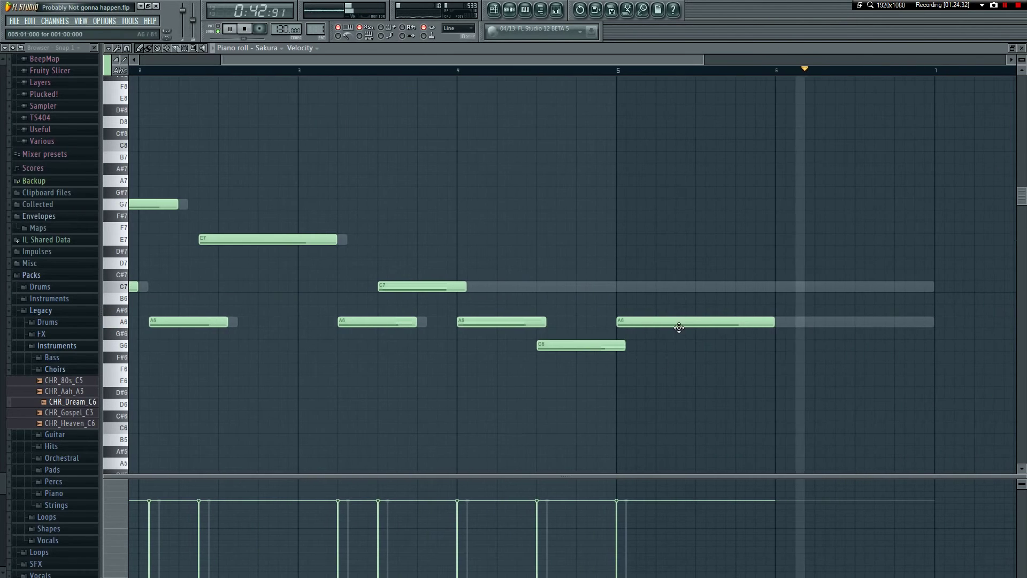
key(F7)
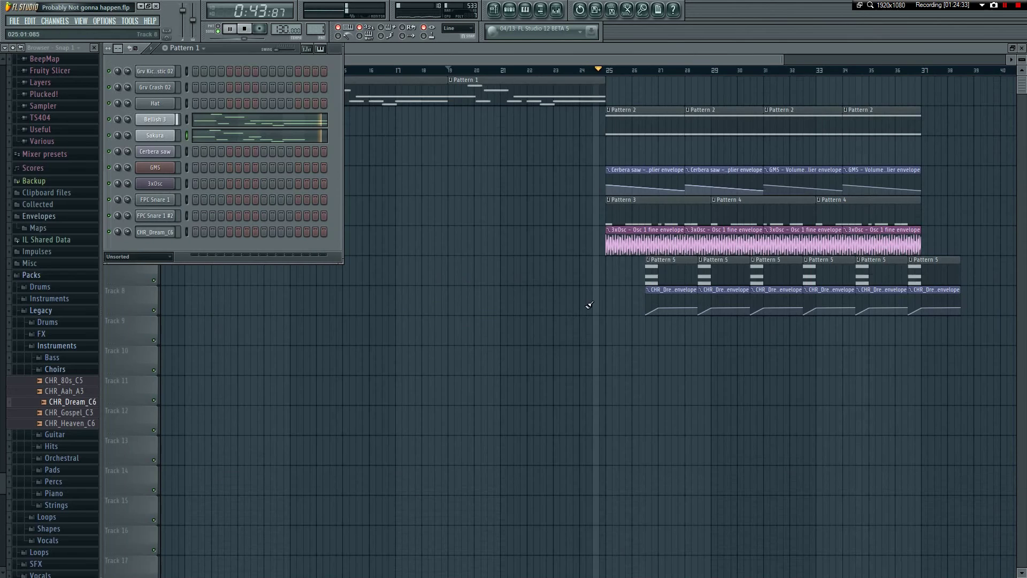
click(314, 146)
key(F7)
key(F6)
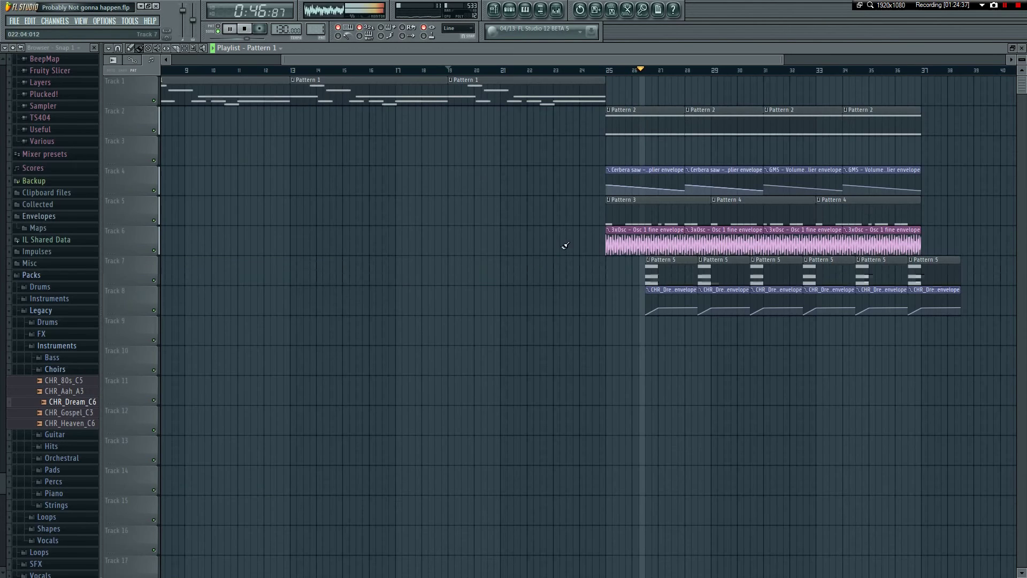
- Stop playback, save the project, and collapse the Choirs folder in the sample browser
drag(573, 63, 668, 62)
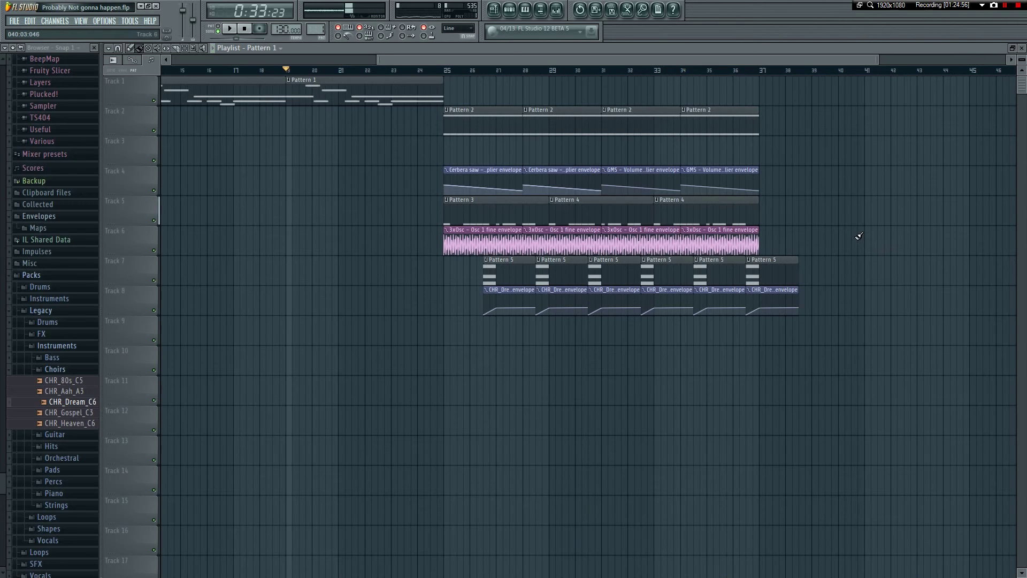
key(space)
key(F5)
key(ctrl+s)
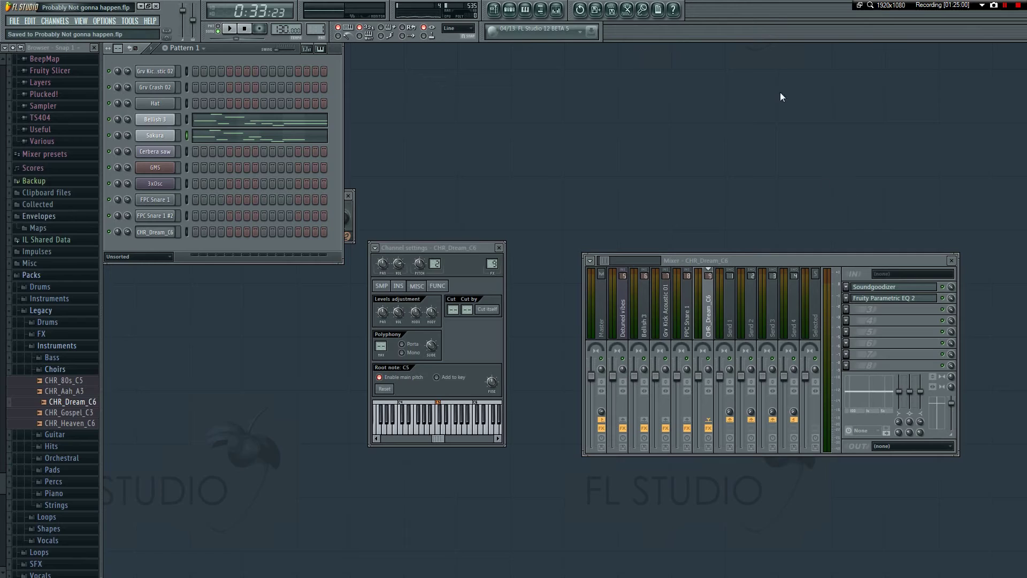
click(55, 369)
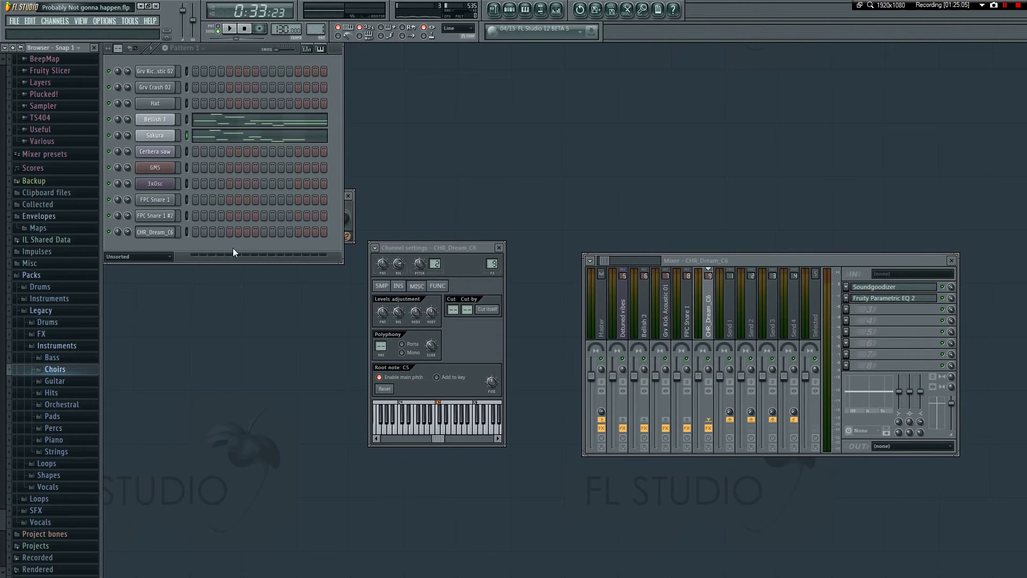
- Switch to the web browser, replay the Wolfenstein main menu theme from the start, close its tab, and return to FL Studio
key(alt+Tab)
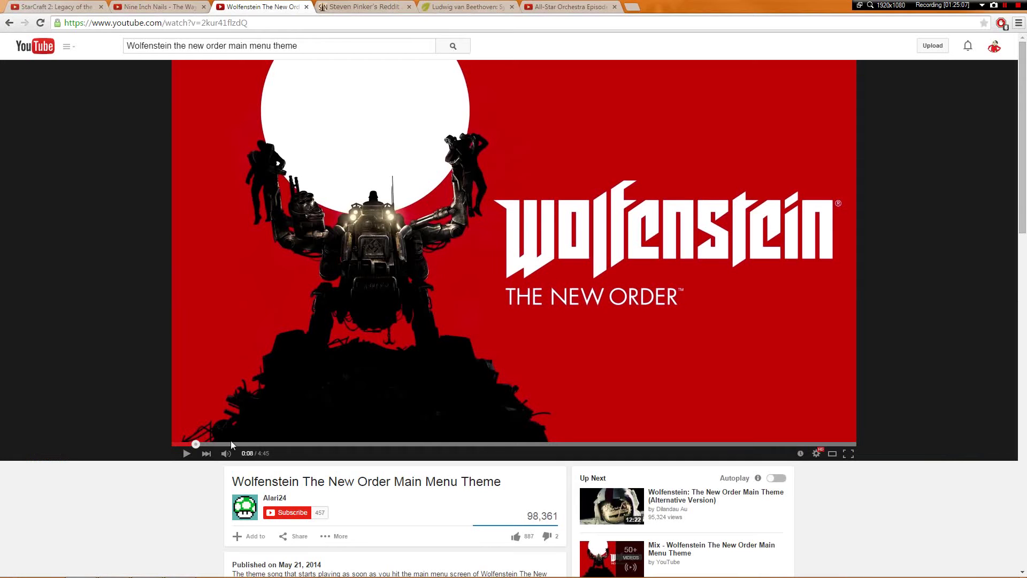
drag(202, 443, 172, 444)
click(334, 213)
key(ctrl+w)
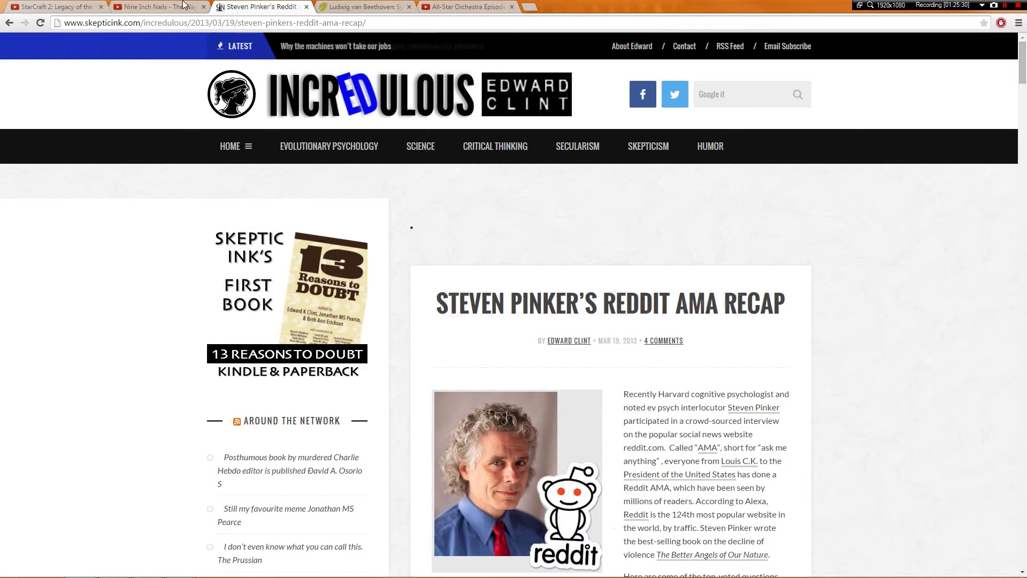
click(207, 5)
key(alt+Tab)
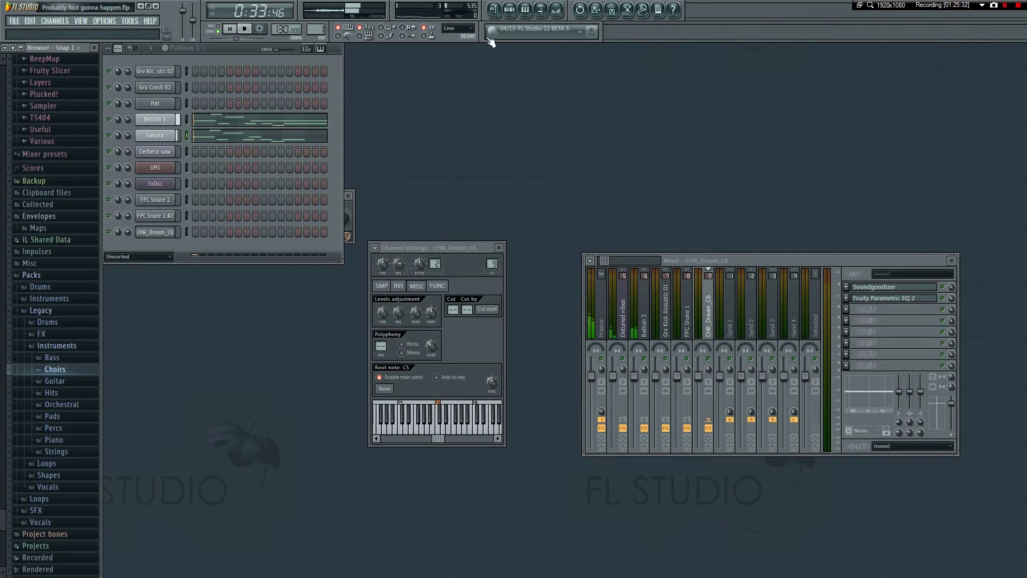
- Open the arrangement, play it from just before bar 25, and stop playback
click(493, 9)
click(454, 75)
key(space)
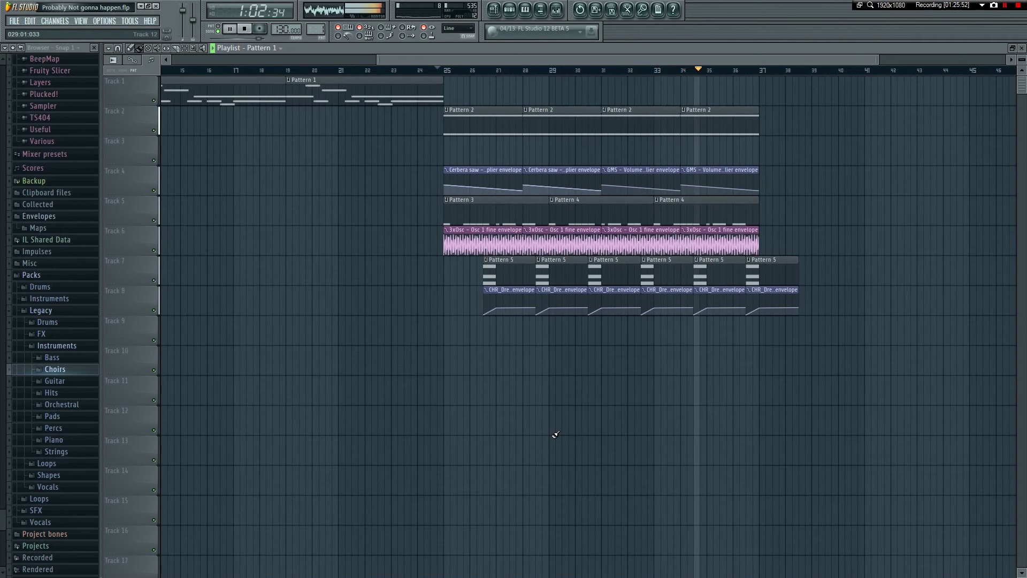
key(space)
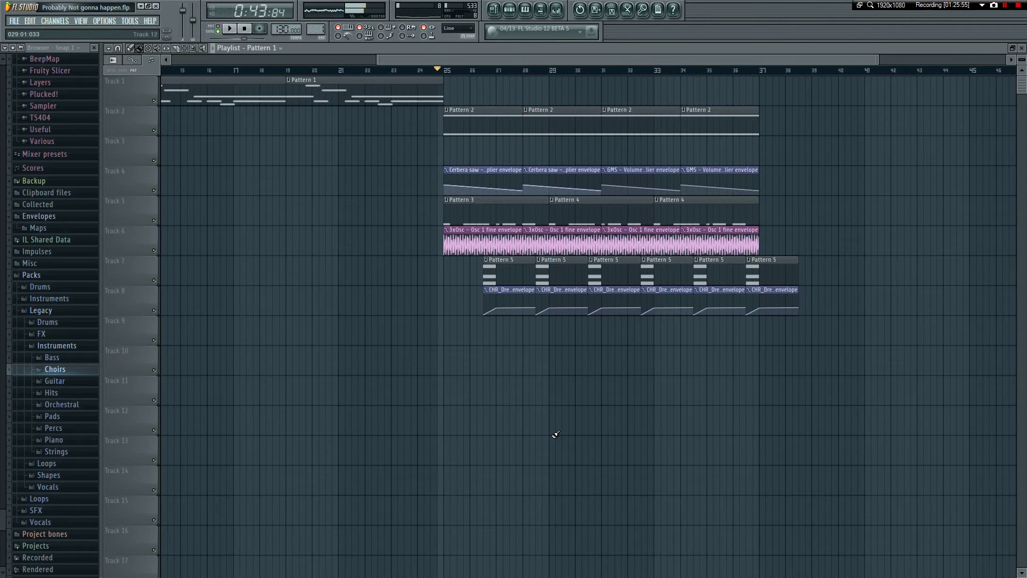
- Select the empty Pattern 7 and insert a Sytrus channel above CHR_Dream_C6
key(F5)
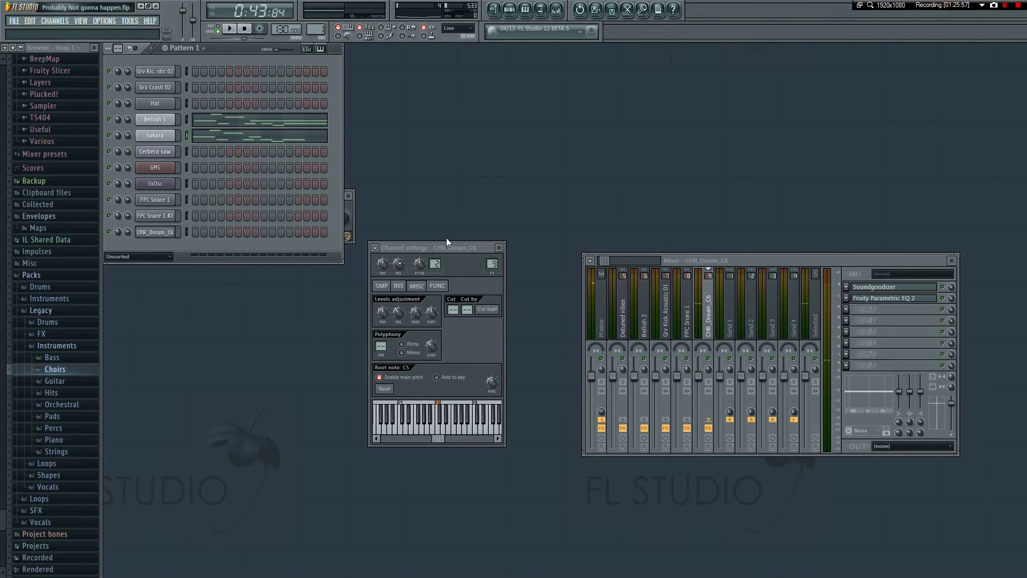
drag(474, 250, 503, 235)
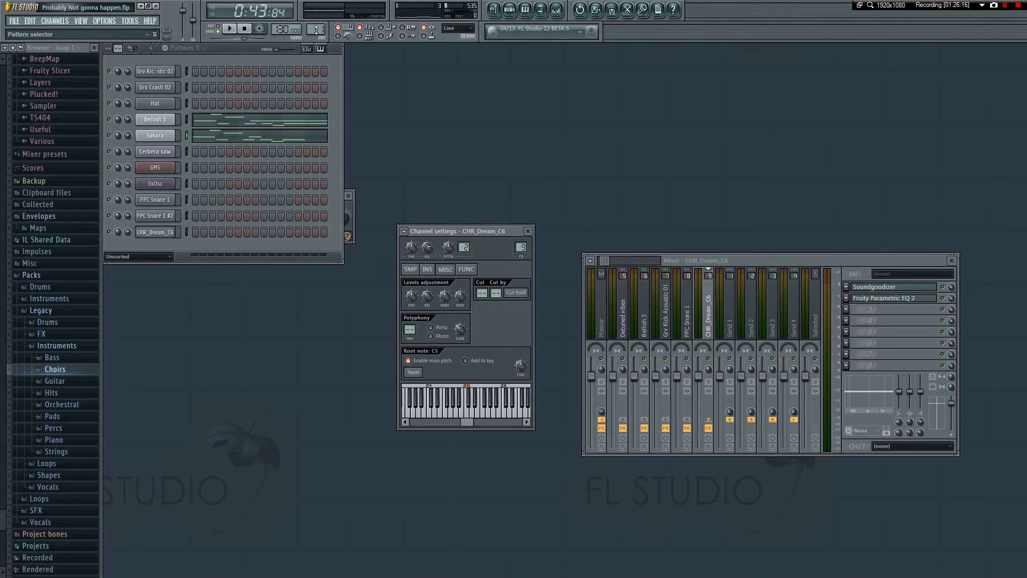
scroll(315, 29, up, 2)
scroll(316, 28, up, 4)
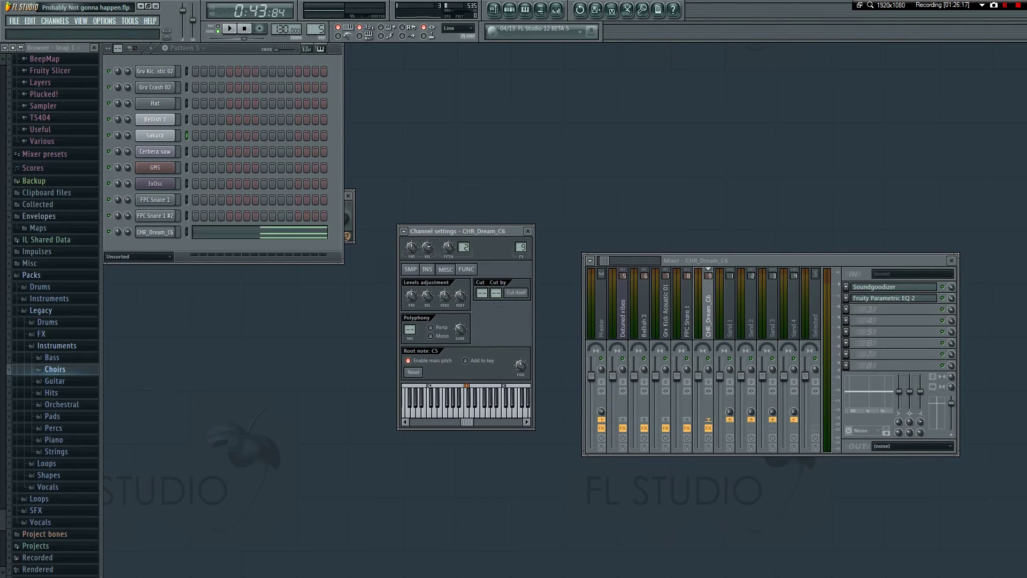
right_click(161, 231)
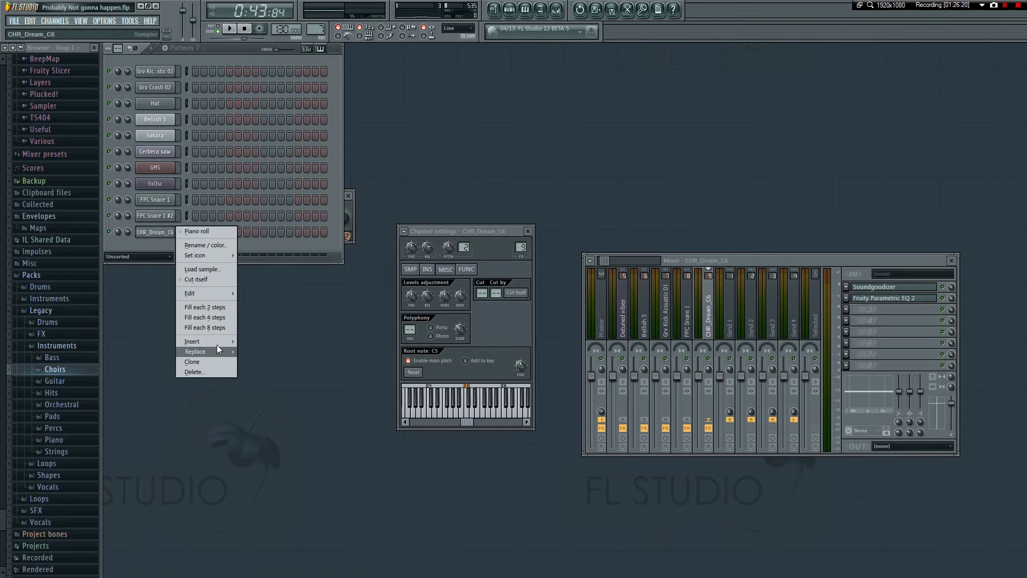
mouse_move(216, 342)
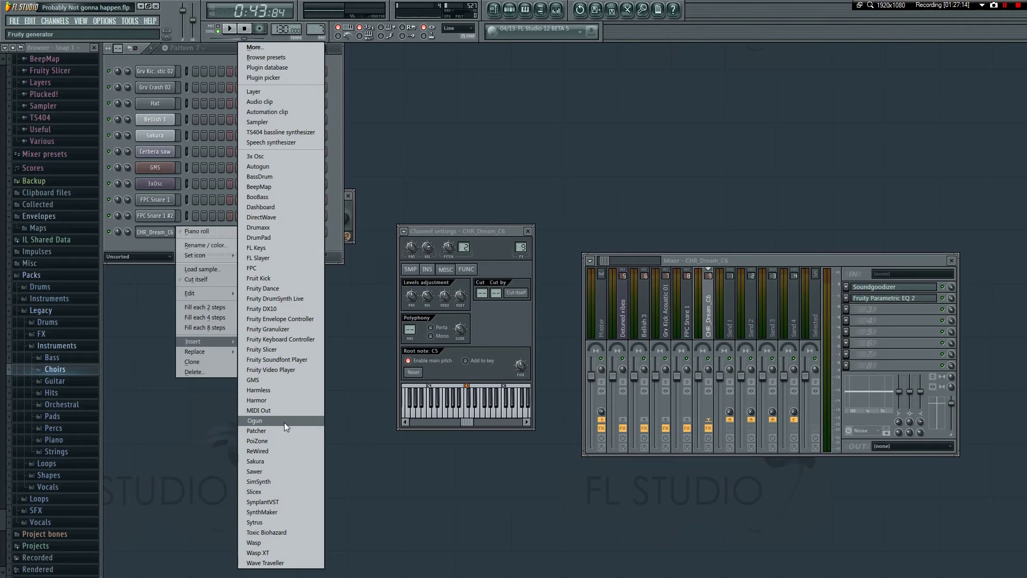
click(265, 521)
- Load the Acoustic nylon guitar preset in Sytrus and audition the following guitar presets up to Syko
click(298, 298)
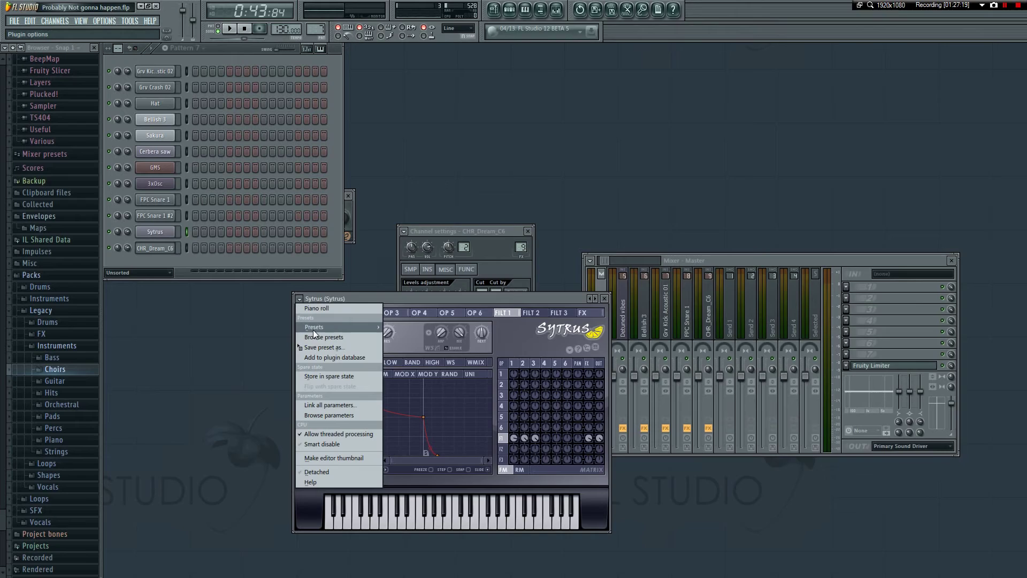
mouse_move(315, 329)
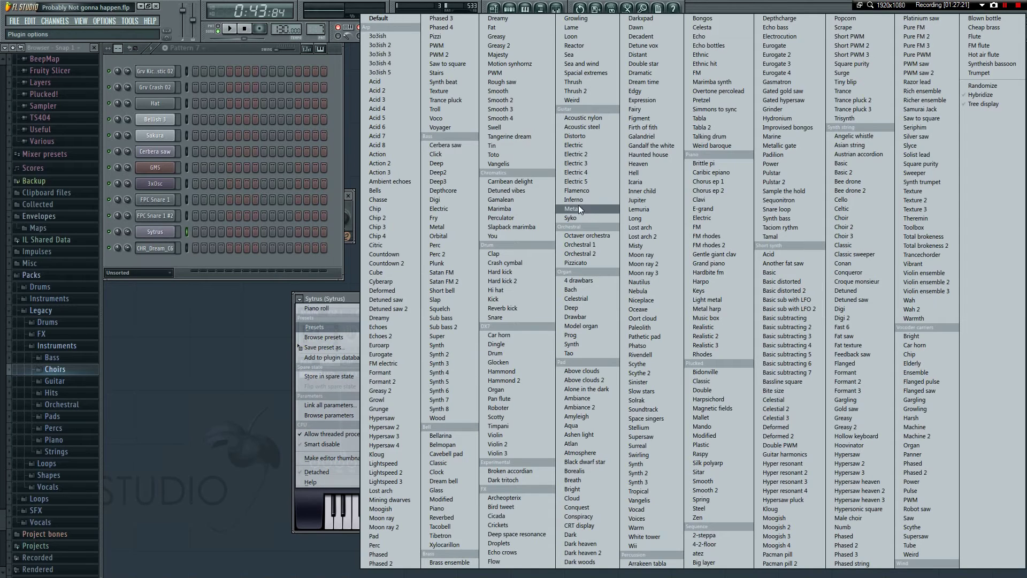
click(589, 120)
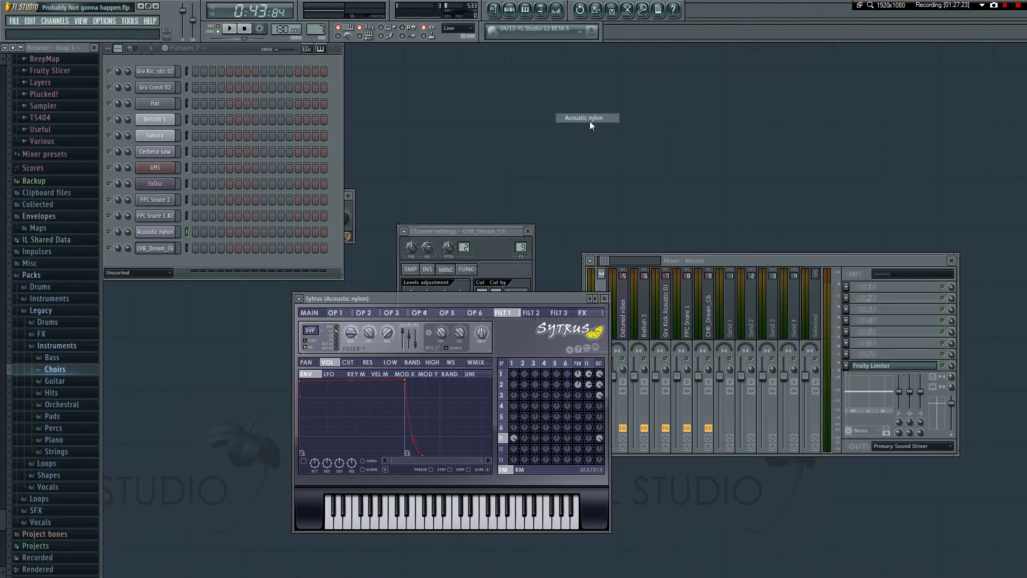
click(595, 298)
click(595, 298)
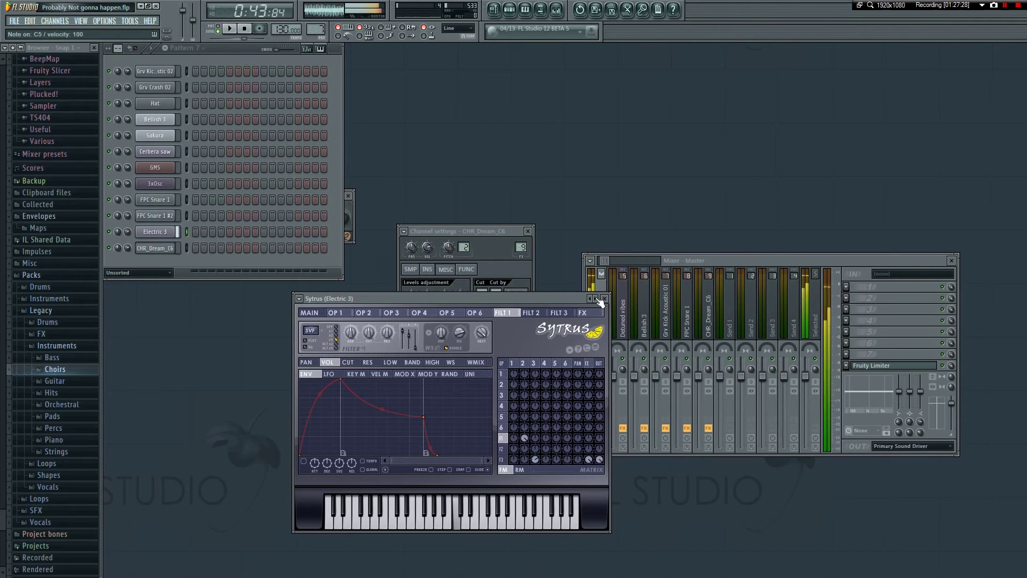
click(595, 298)
click(595, 298)
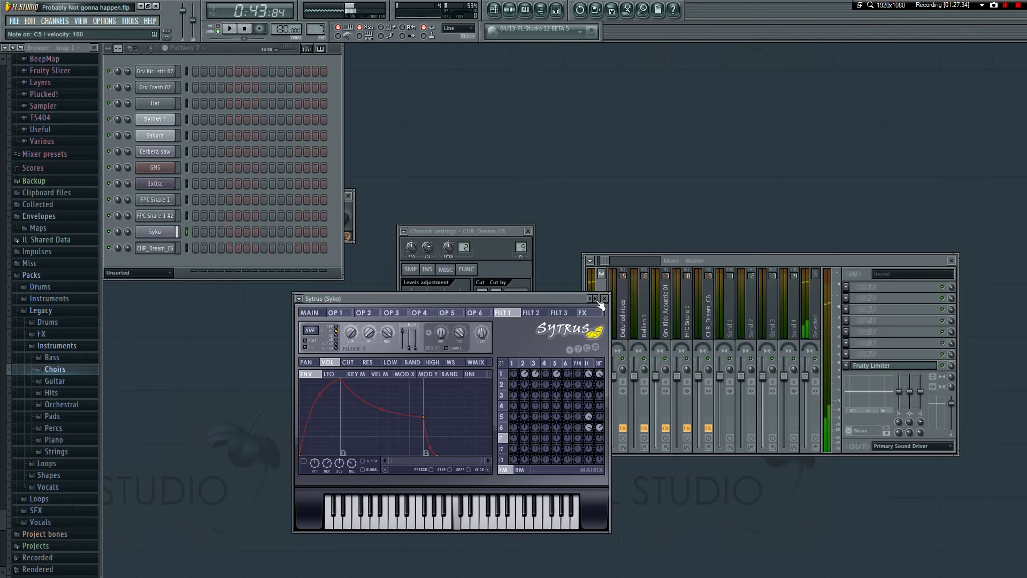
- Switch the Sytrus channel to the Octaver orchestra preset
click(595, 298)
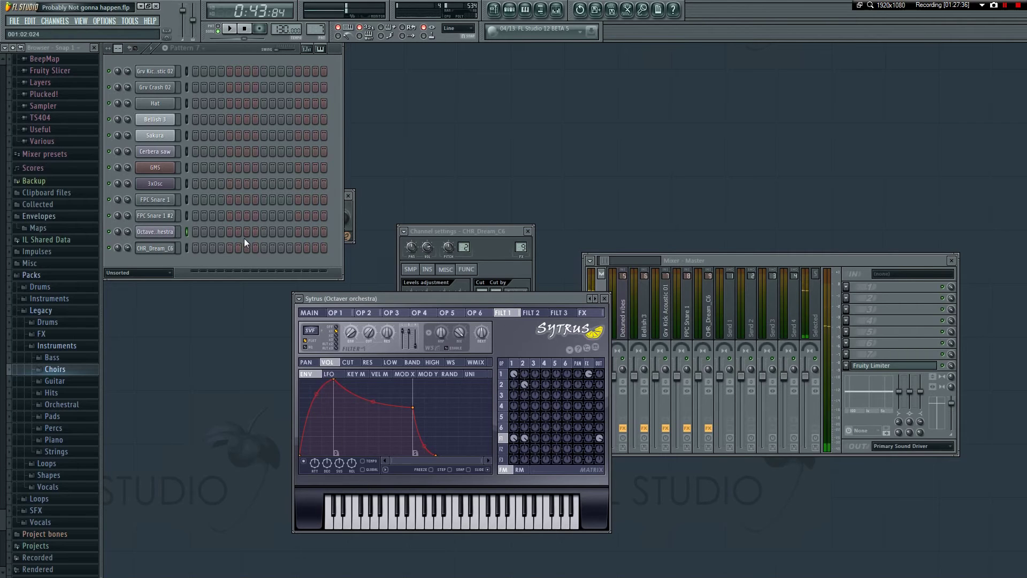
right_click(172, 232)
click(141, 376)
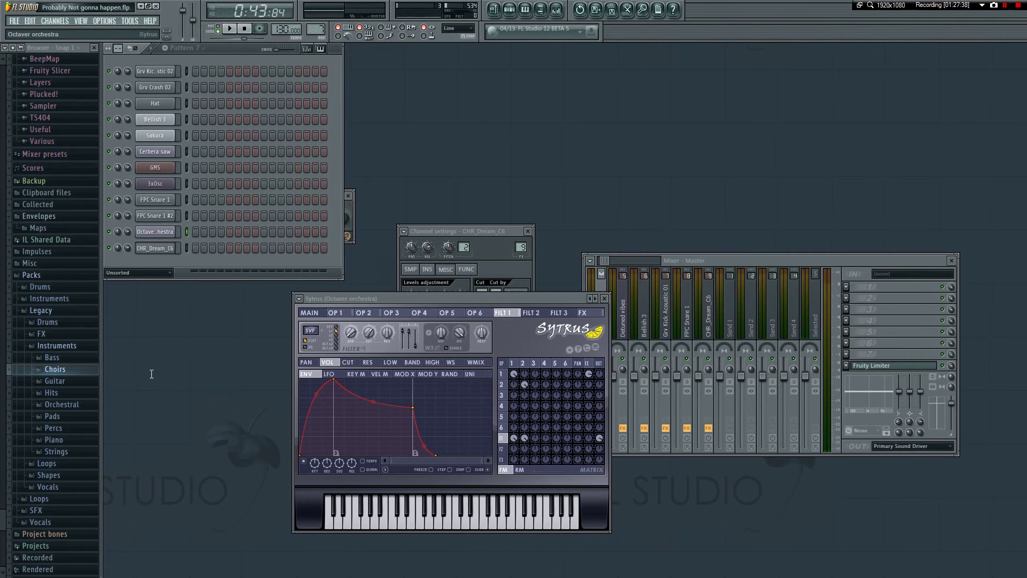
- Search the browser for "bass" and close the Sytrus window
text(ba)
text(ss)
key(Return)
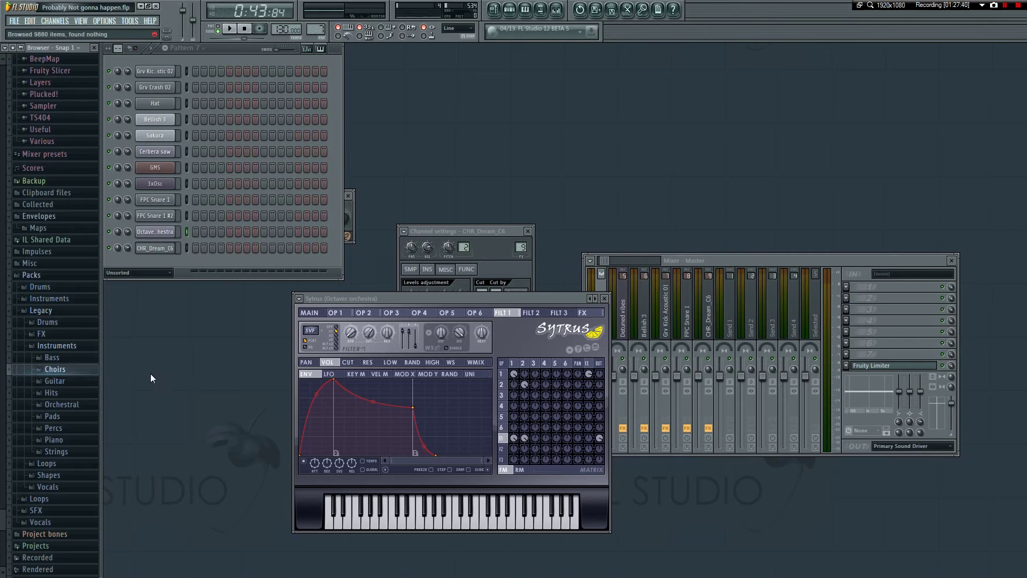
click(605, 298)
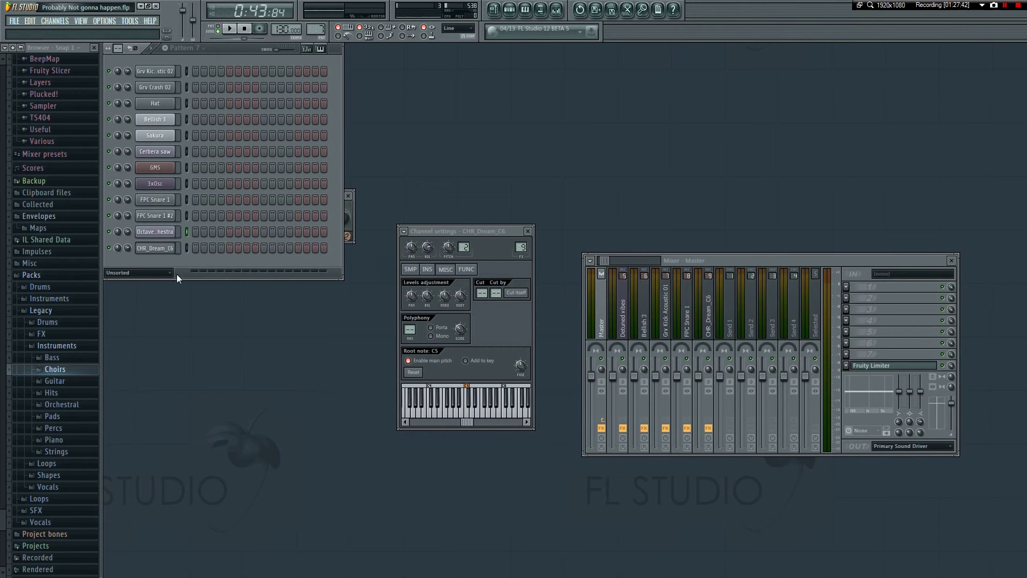
- Insert an FL Slayer channel above the Octaver orchestra channel
right_click(160, 236)
mouse_move(208, 330)
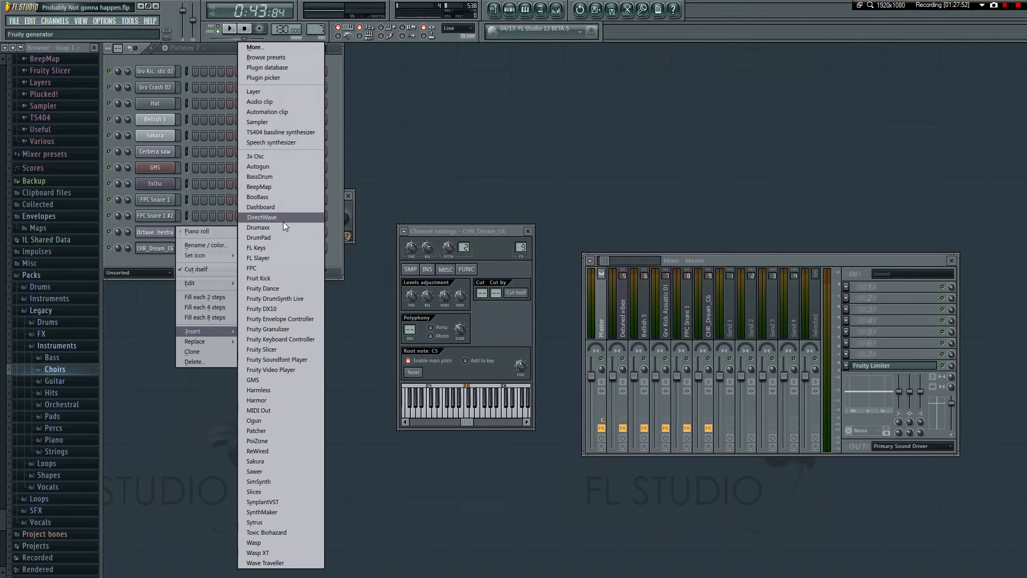
click(269, 258)
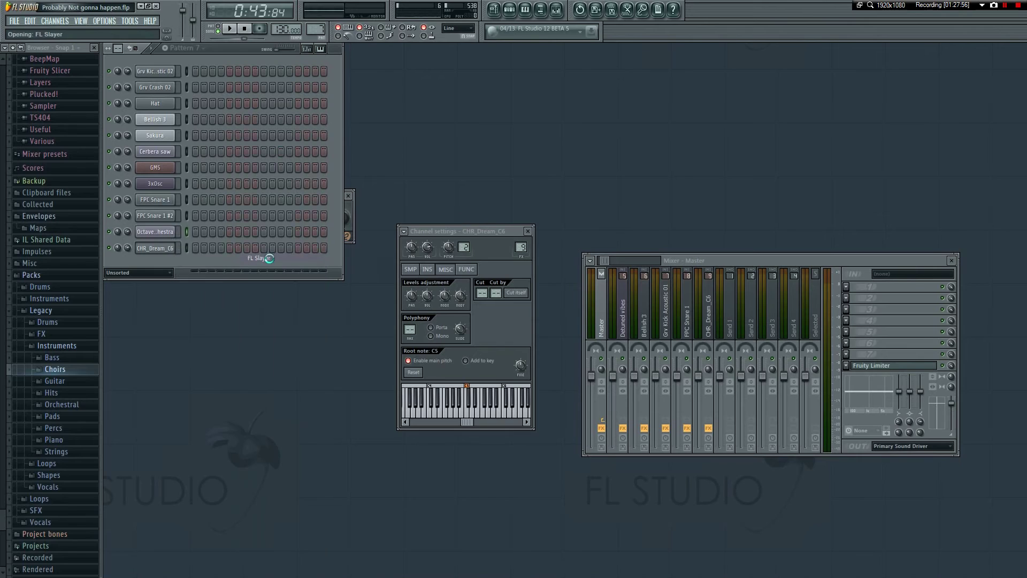
- Set FL Slayer to the Slap string with no coils and a dry amp, cabinet and effect
click(129, 173)
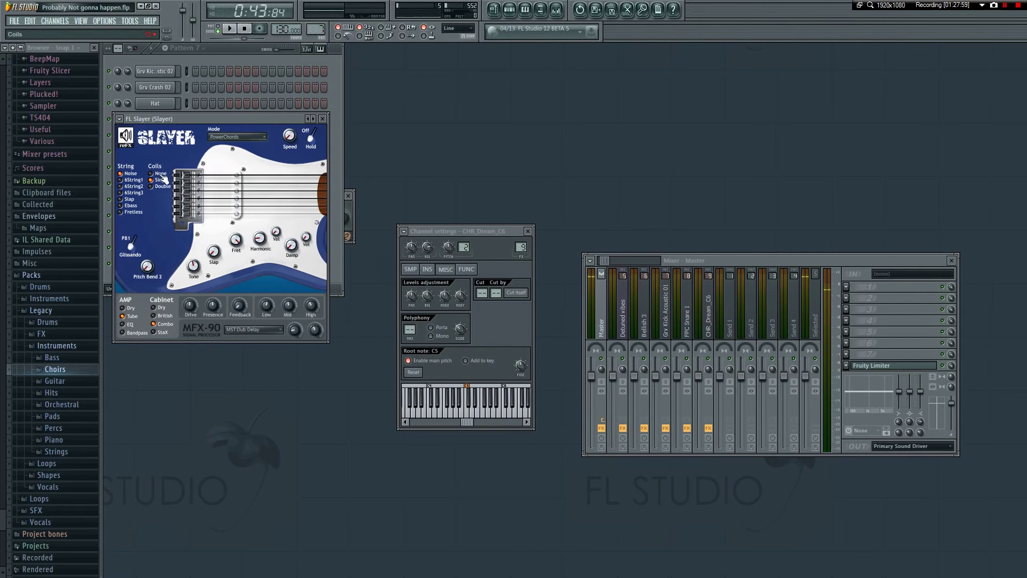
click(130, 324)
click(155, 332)
click(154, 308)
click(123, 308)
click(243, 329)
click(251, 342)
click(128, 185)
click(129, 200)
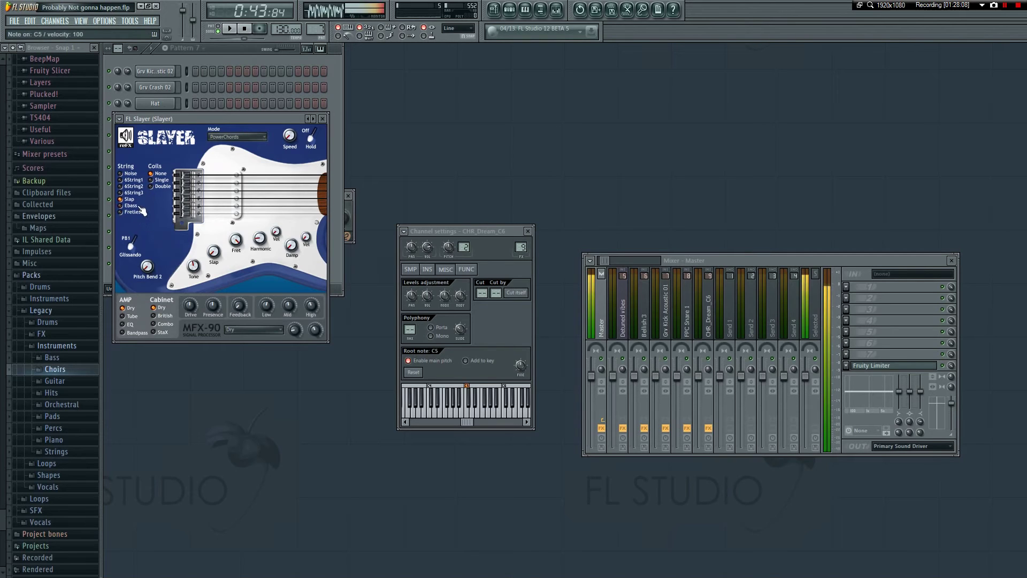
- Set FL Slayer's mode to None, audition another signal processor effect, and return the effect to Dry
click(246, 330)
click(245, 336)
click(238, 137)
click(238, 147)
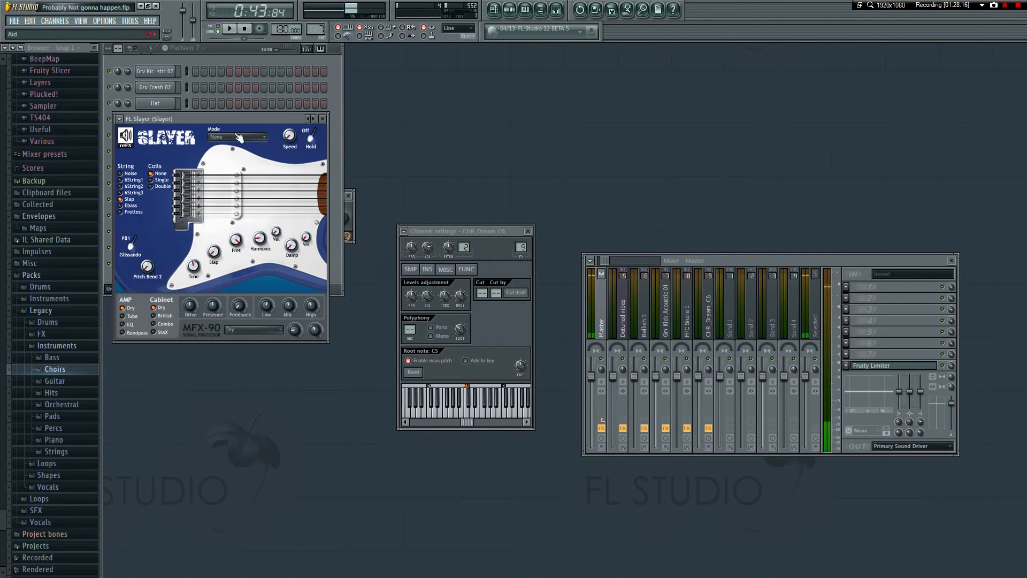
click(239, 331)
click(247, 350)
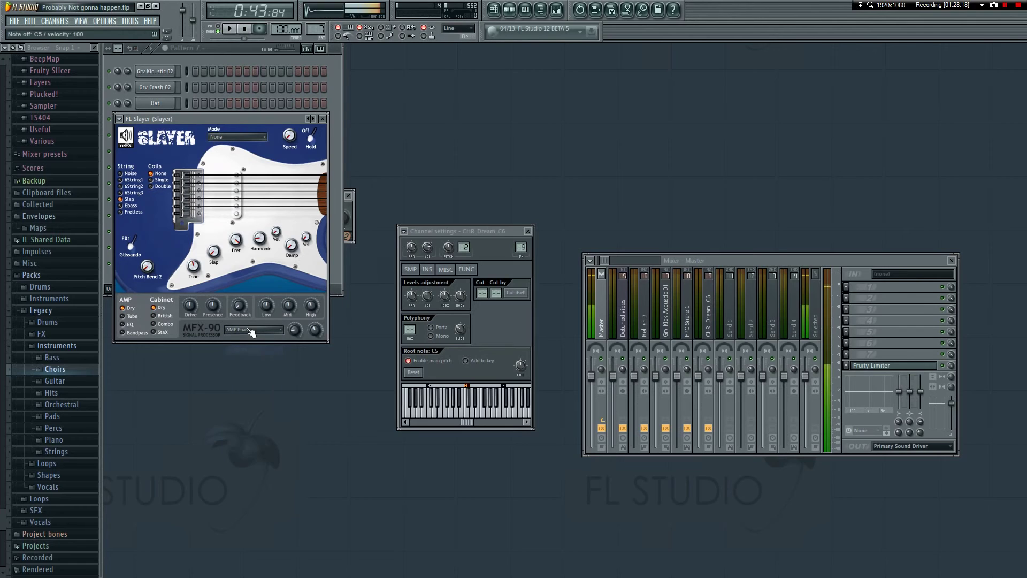
click(244, 330)
click(242, 340)
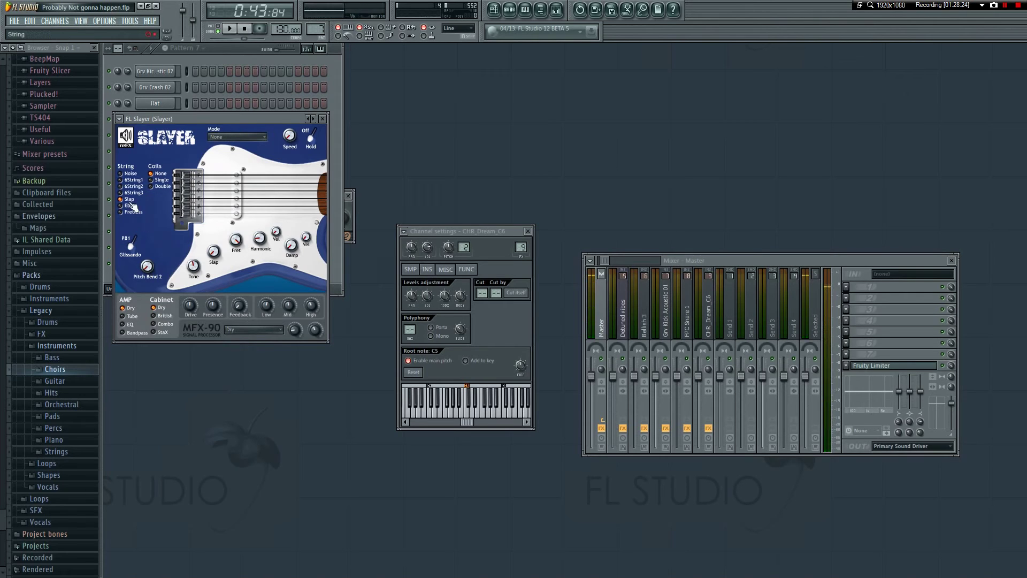
- Select the Noise string in FL Slayer, compare amp and cabinet types, return the cabinet to Dry, and close the plugin
click(130, 174)
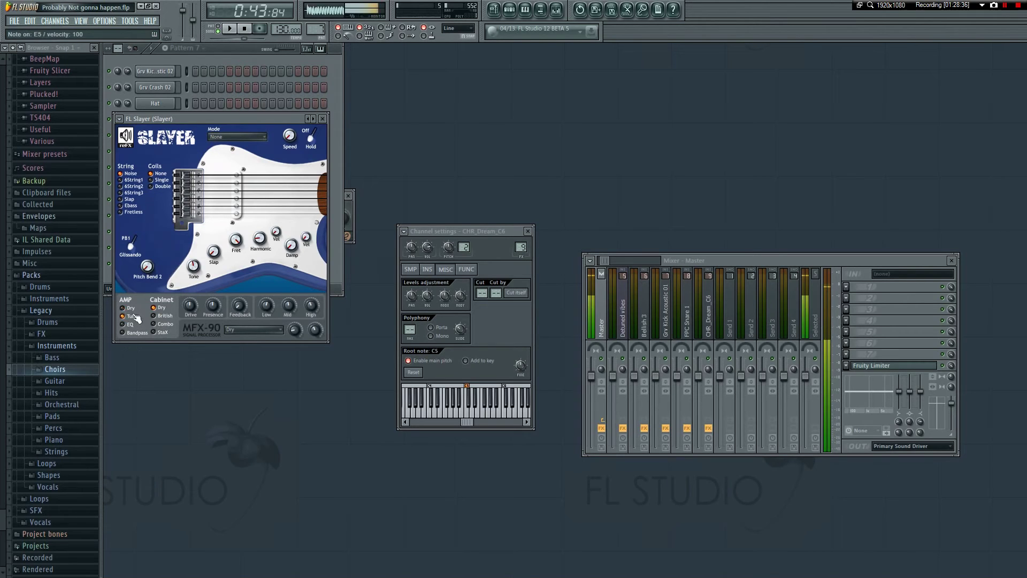
click(131, 332)
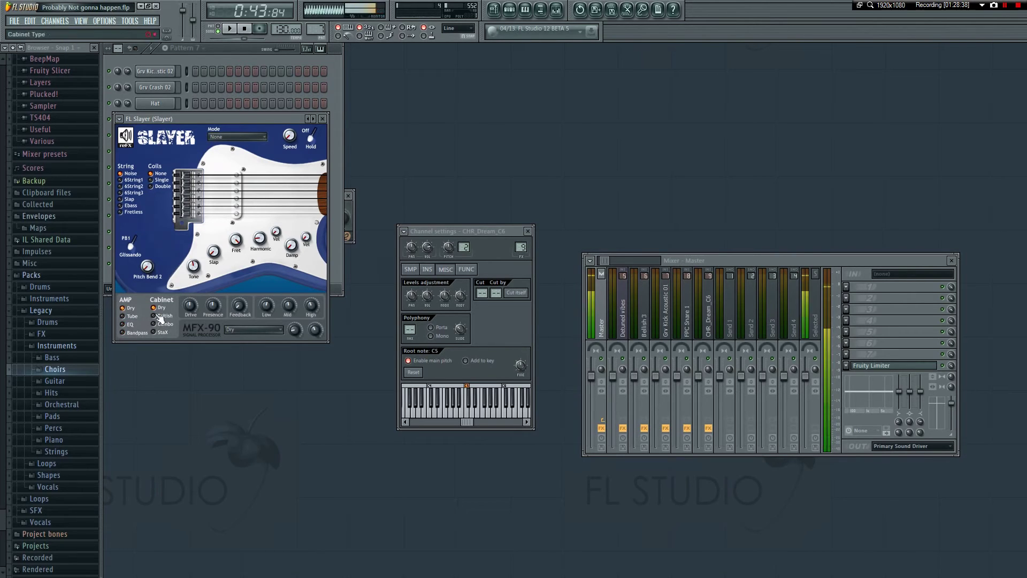
click(163, 331)
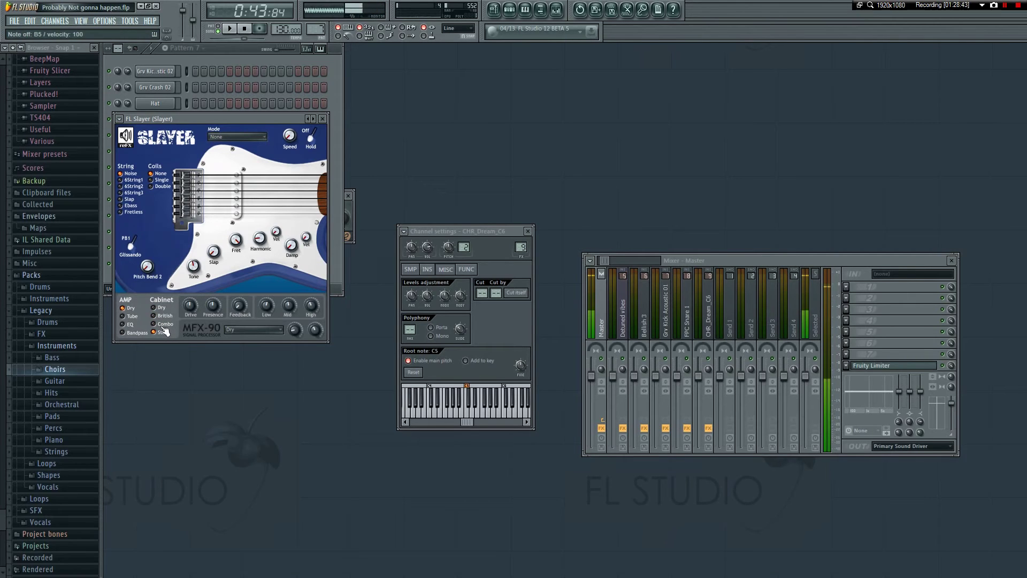
click(167, 323)
click(162, 309)
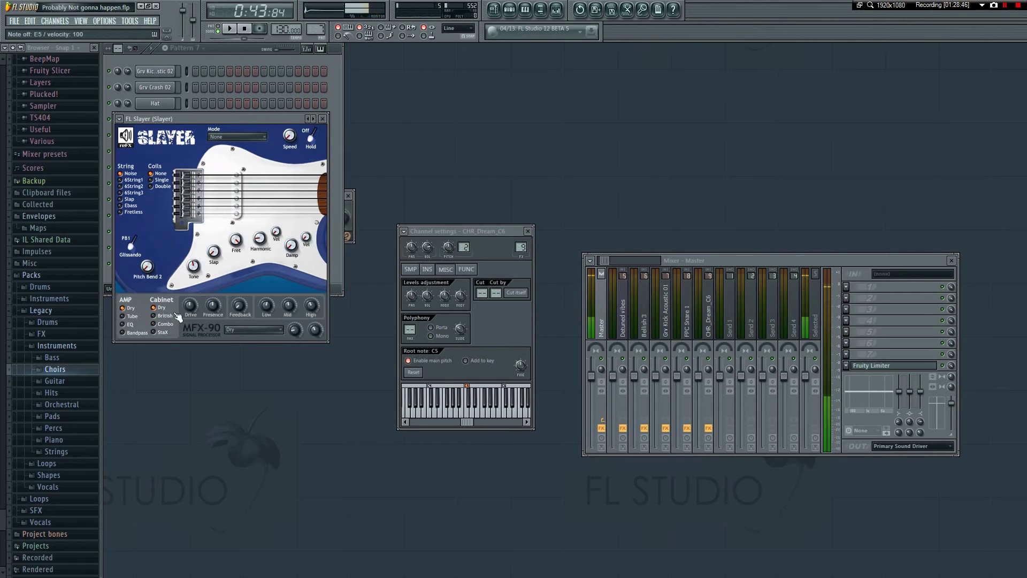
click(323, 118)
- Try an A5 note in the CHR_Dream_C6 piano roll, delete it, and audition the choir channel
right_click(162, 264)
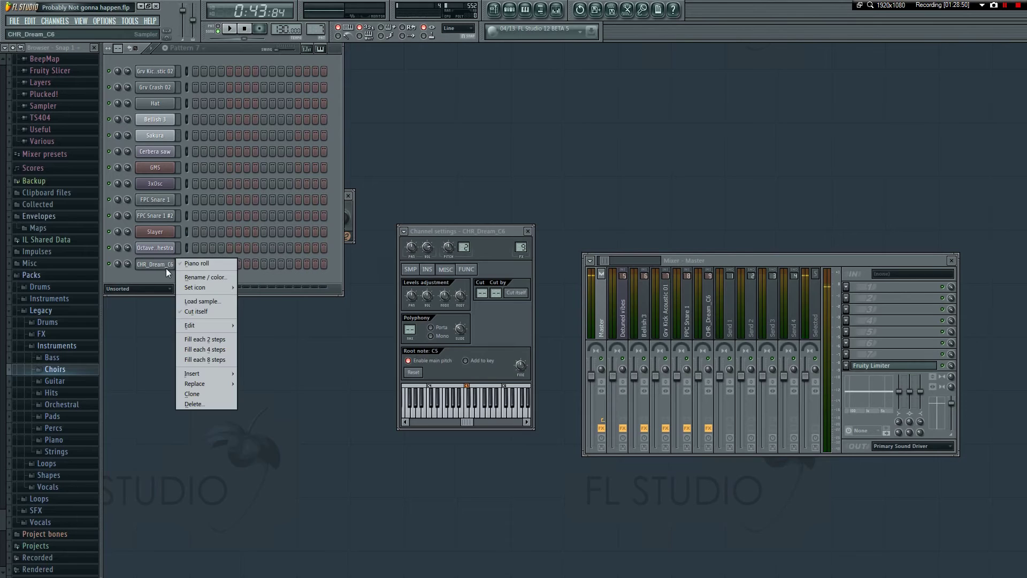
click(286, 306)
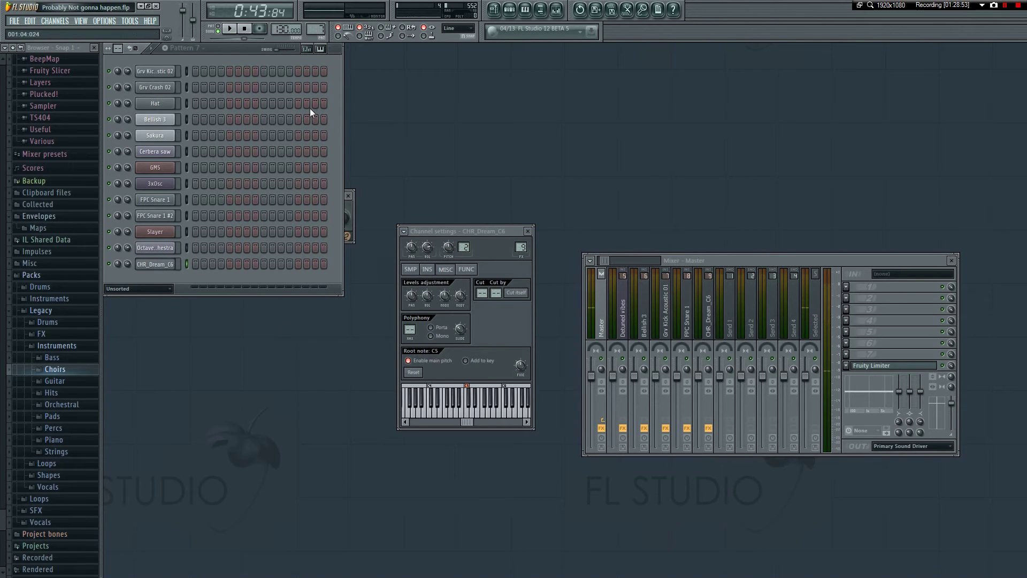
right_click(176, 261)
click(202, 263)
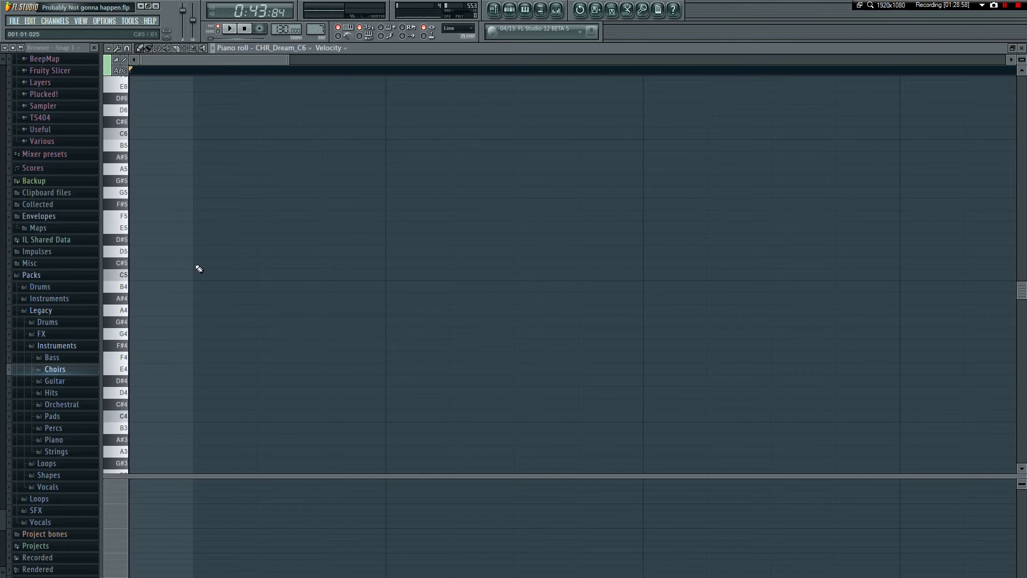
drag(147, 393, 188, 166)
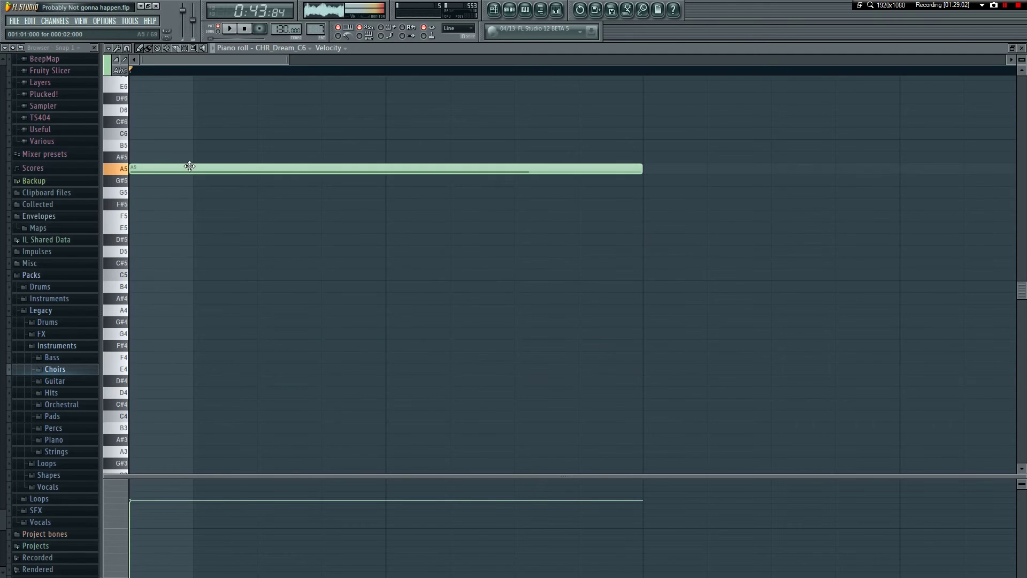
right_click(191, 166)
key(F7)
right_click(163, 266)
click(164, 268)
key(w)
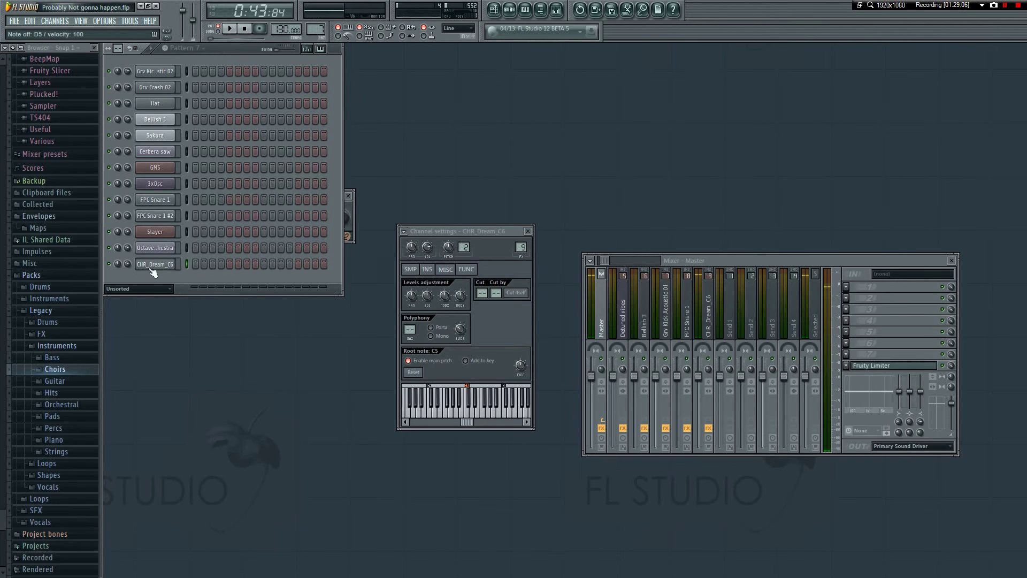
- Place a D5 note at the start of Slayer's piano roll and shorten it to one step
click(162, 232)
right_click(162, 232)
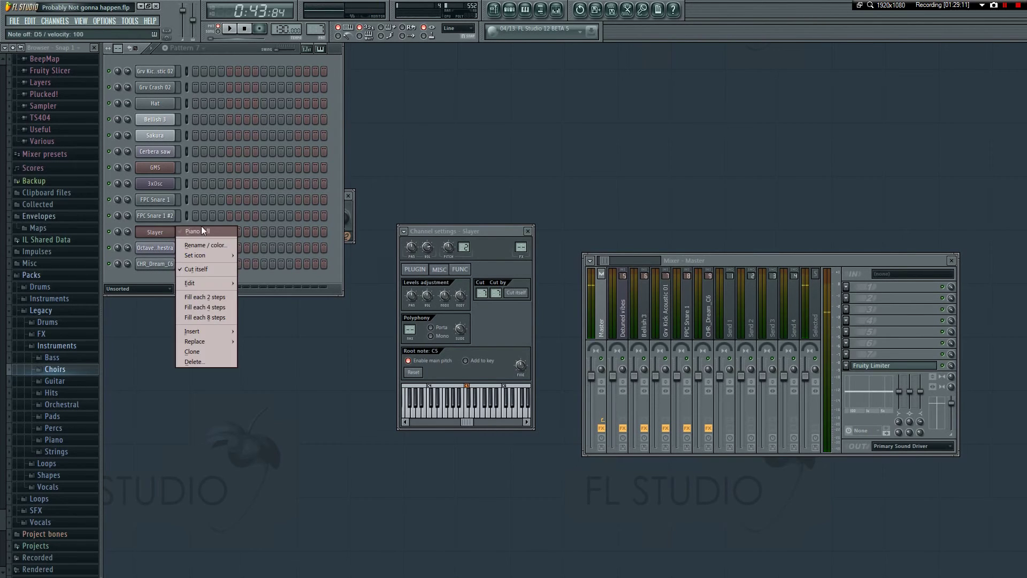
click(197, 231)
click(140, 251)
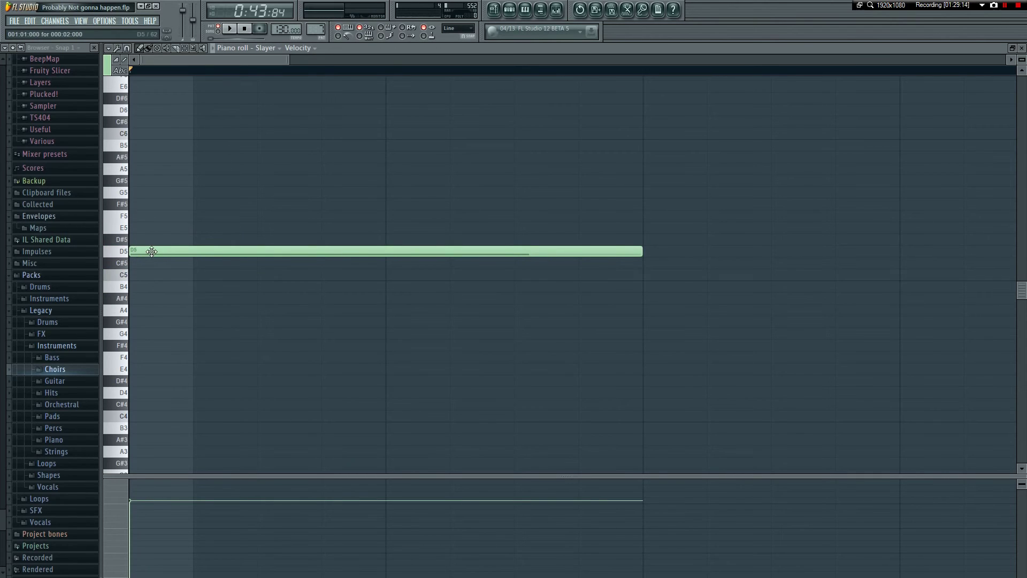
scroll(156, 315, up, 3)
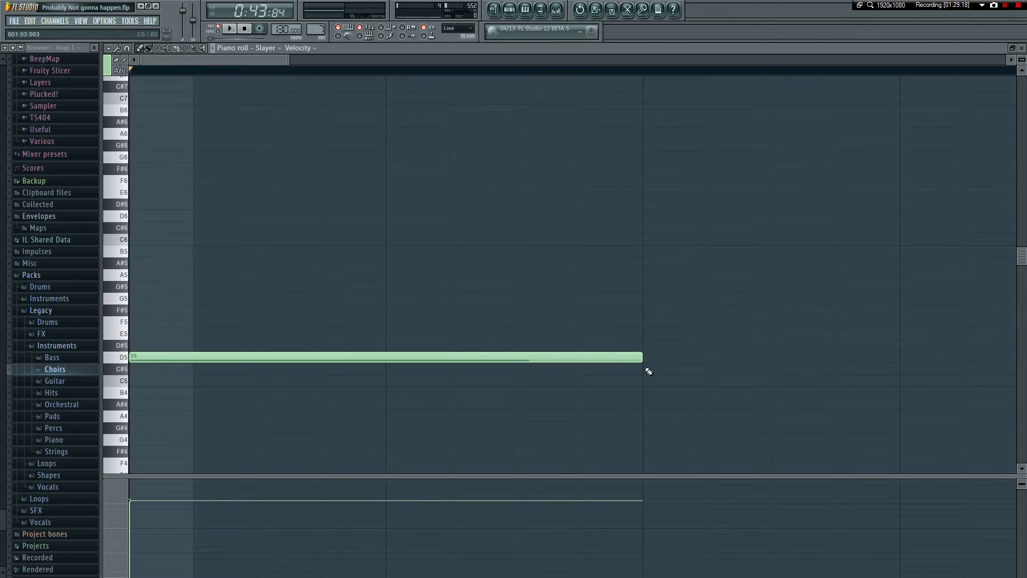
drag(623, 361, 386, 370)
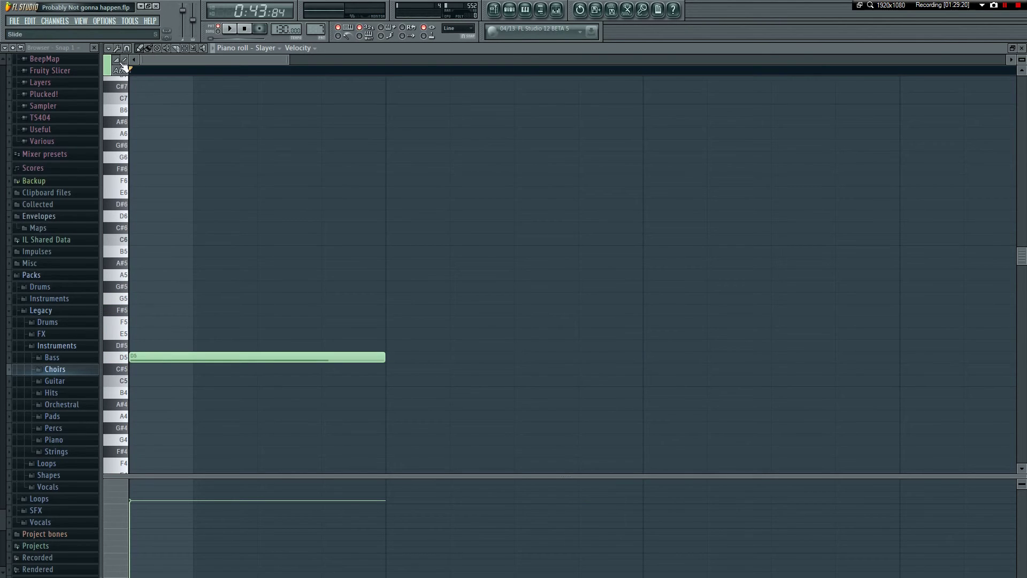
- Add an E5 slide note above the D5 note, lengthen both to two steps, and play the pattern
click(152, 334)
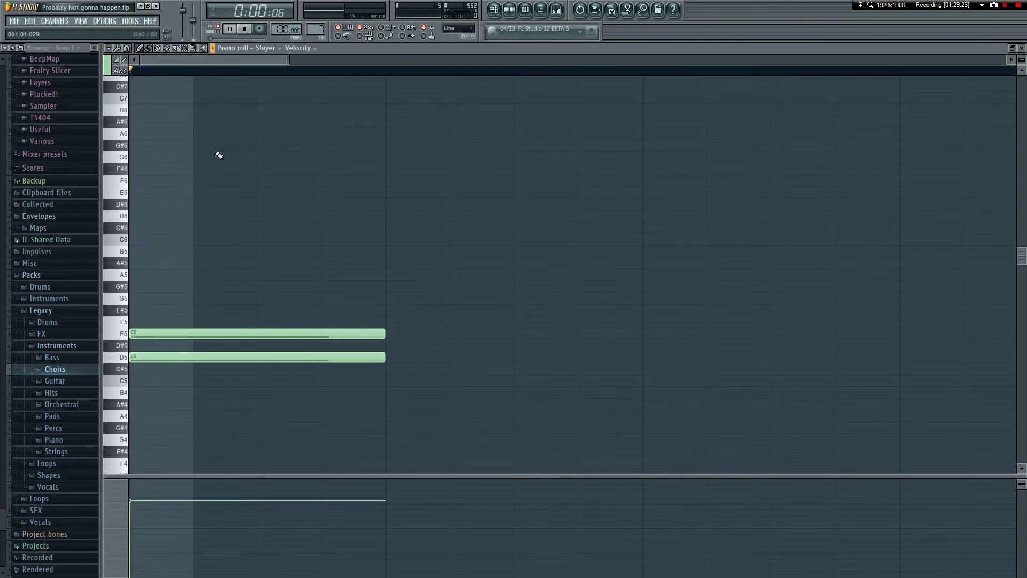
key(space)
drag(385, 342, 644, 347)
drag(387, 361, 644, 383)
key(space)
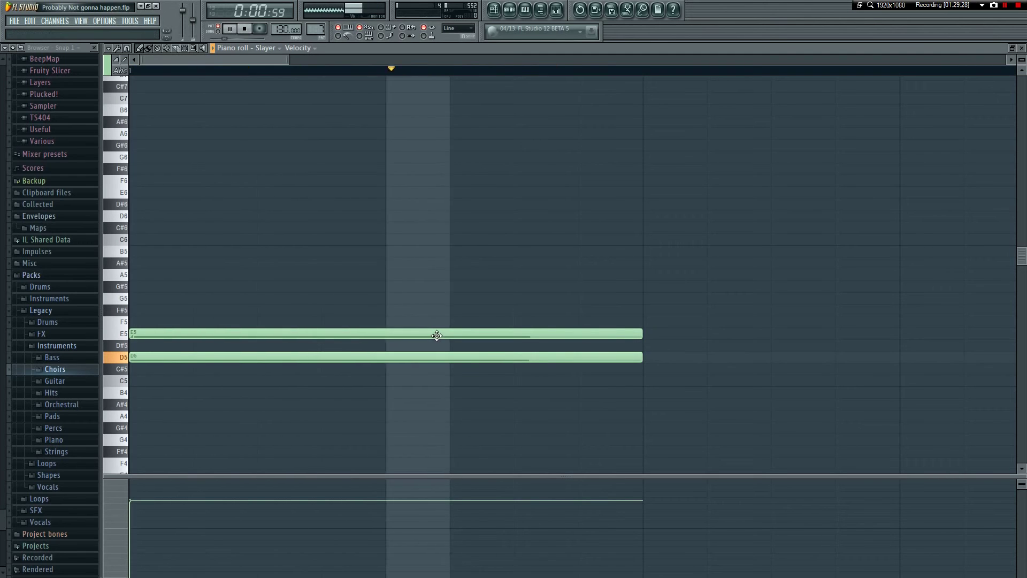
key(space)
key(F7)
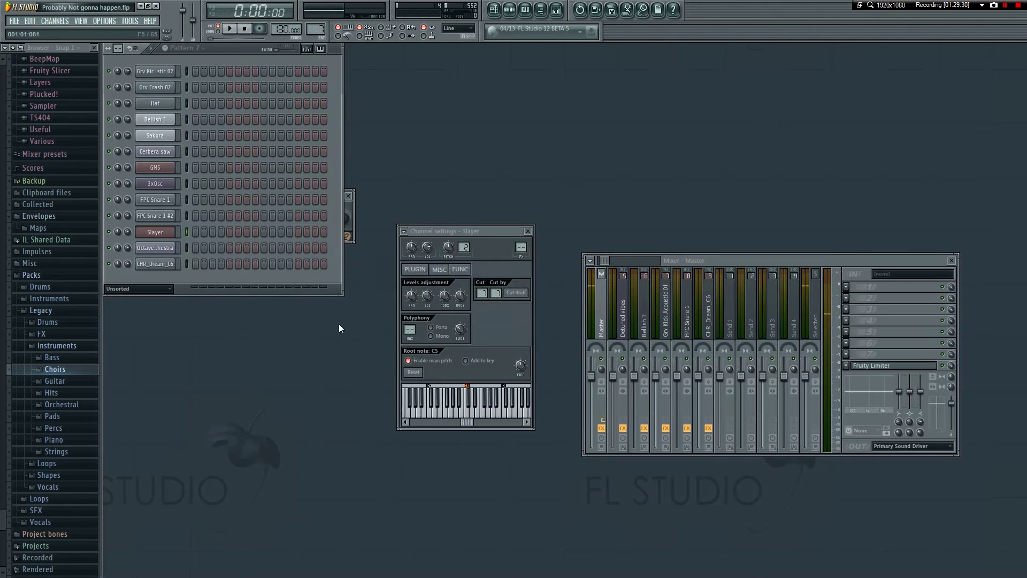
- Replace the Slayer channel with FL Keys, try the Piano (FL) sampleset, and return to Grand Piano (3 MB)
right_click(154, 235)
mouse_move(216, 342)
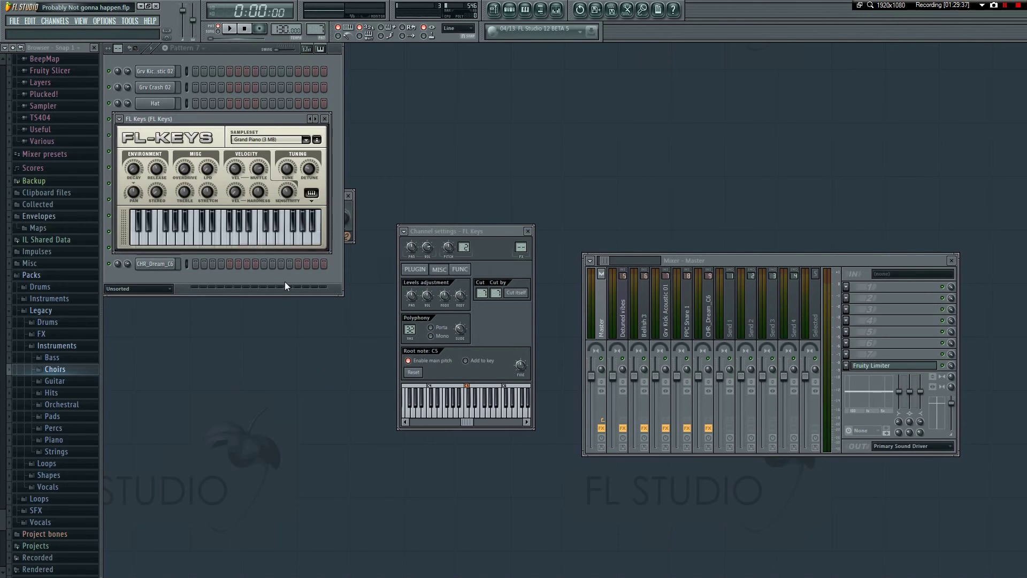
click(306, 140)
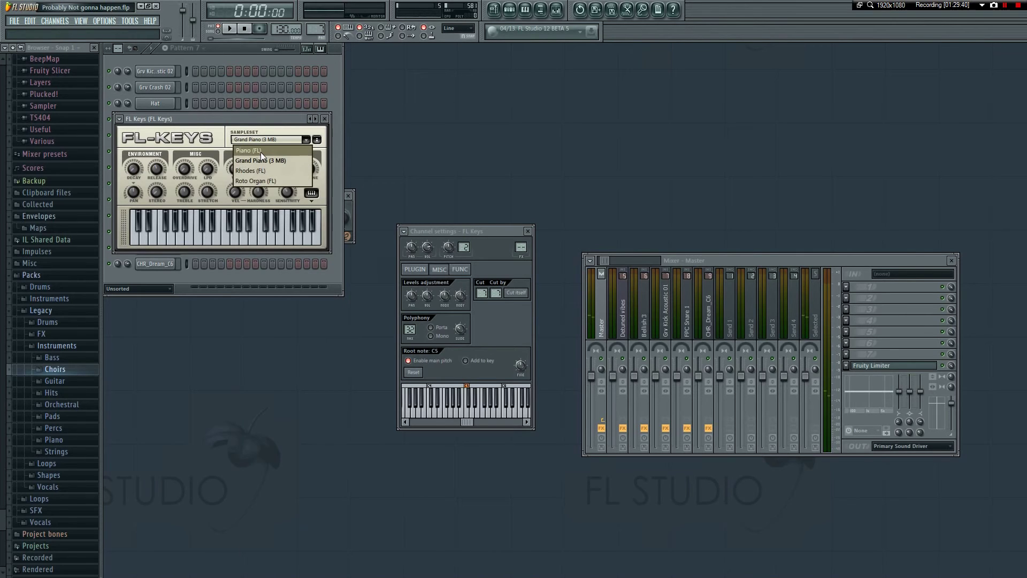
click(261, 150)
click(264, 140)
click(264, 161)
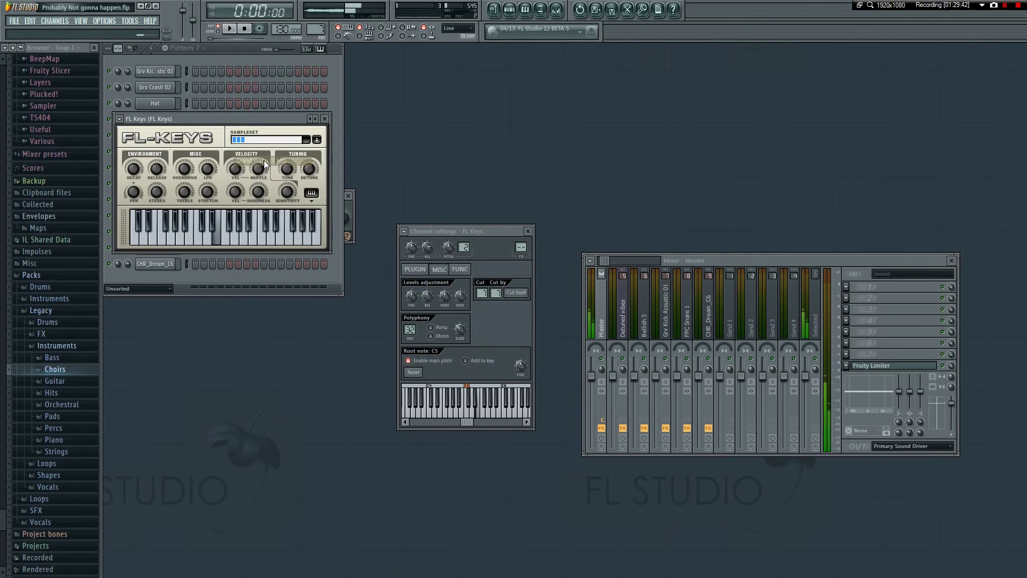
key(space)
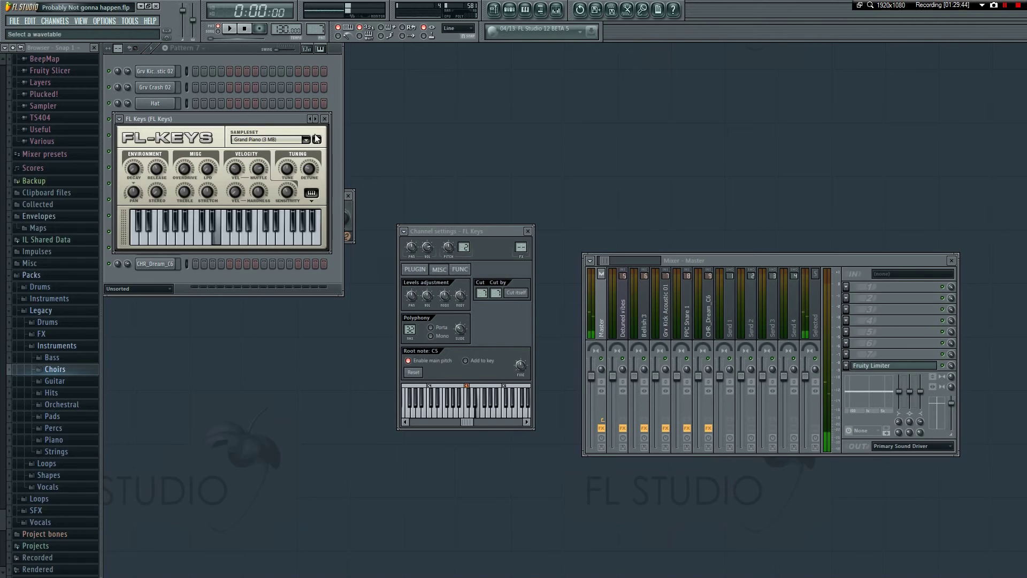
click(325, 119)
- Place an E5 note and an F#5 slide note at the start of the FL Keys piano roll
right_click(165, 235)
click(196, 231)
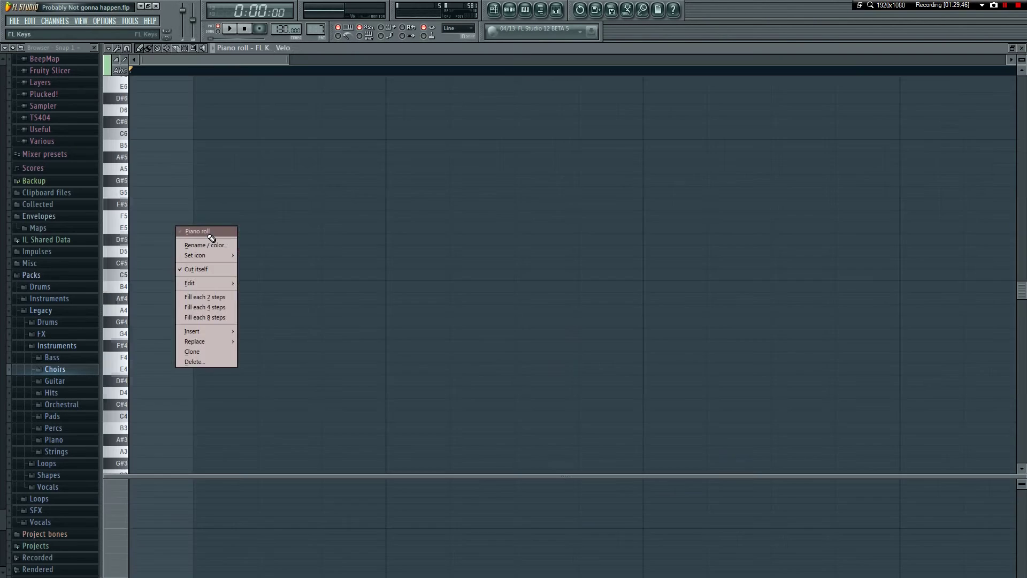
click(142, 228)
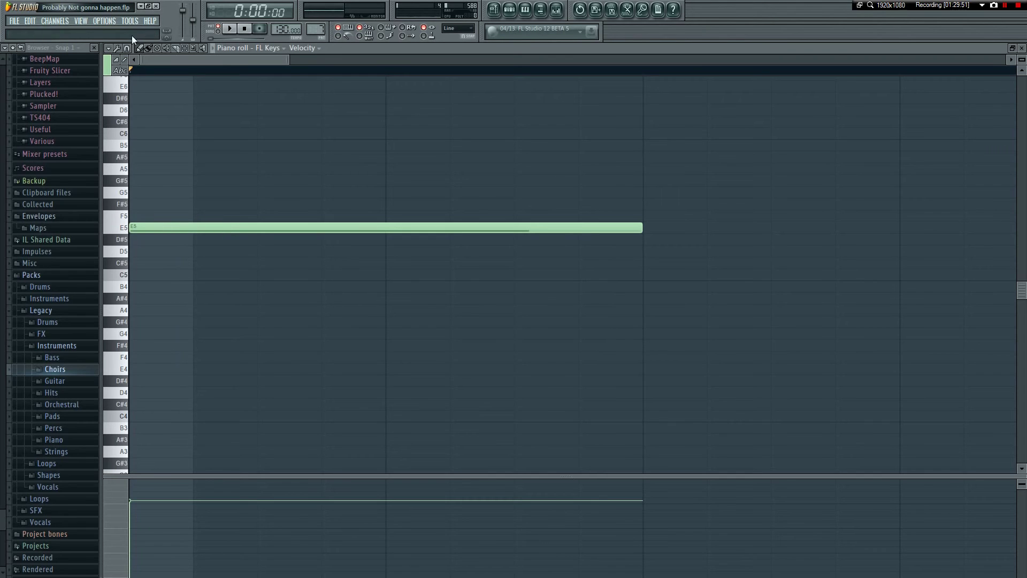
click(114, 65)
click(112, 65)
click(160, 204)
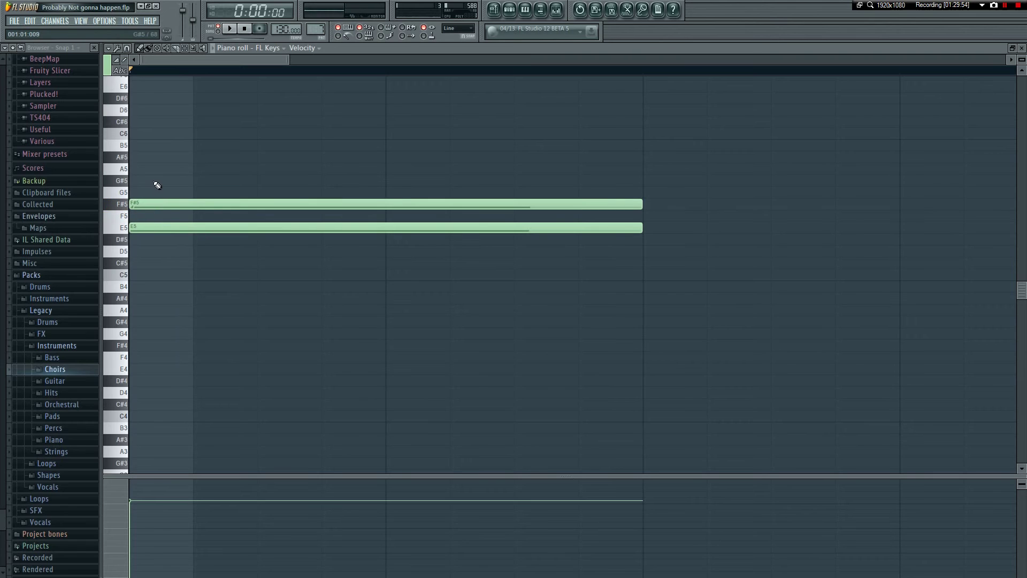
- Transpose both FL Keys notes down two semitones to D5 and E5 and play the pattern
key(ctrl+a)
drag(183, 217, 172, 241)
click(178, 213)
key(space)
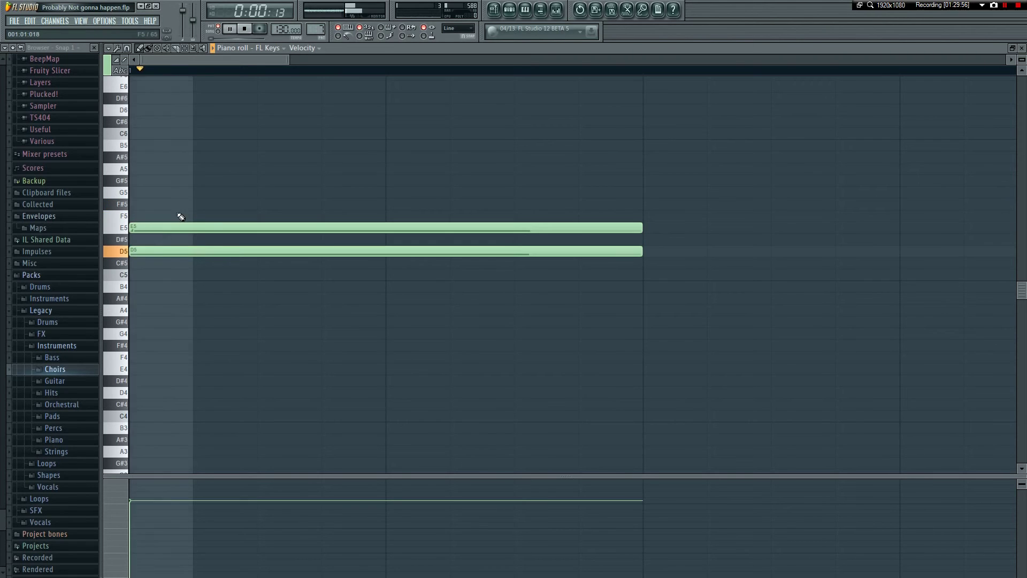
- Route the FL Keys channel to a free mixer track and load Soundgoodizer in its first effect slot
key(F7)
key(space)
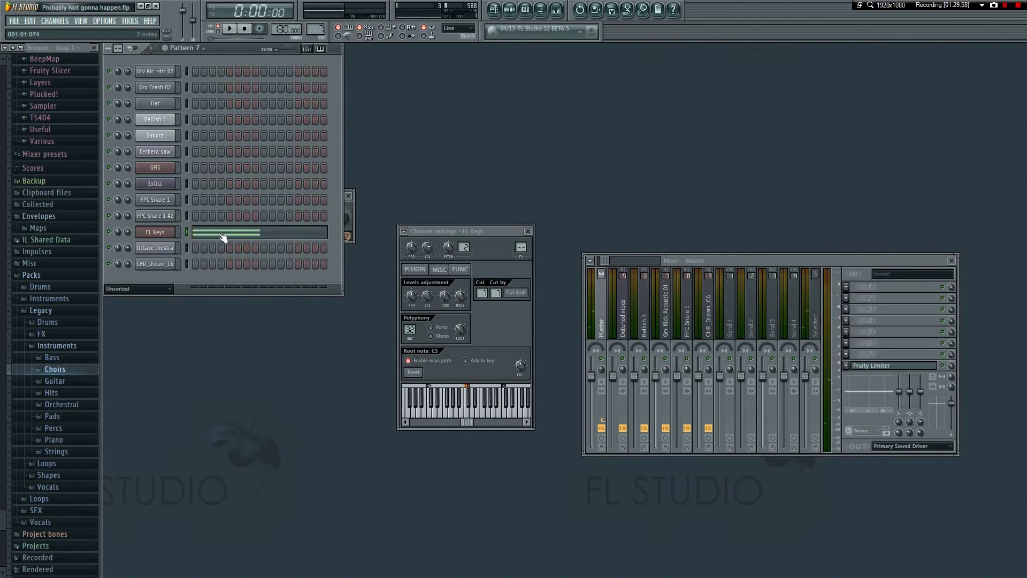
click(155, 232)
click(155, 231)
right_click(429, 250)
click(429, 251)
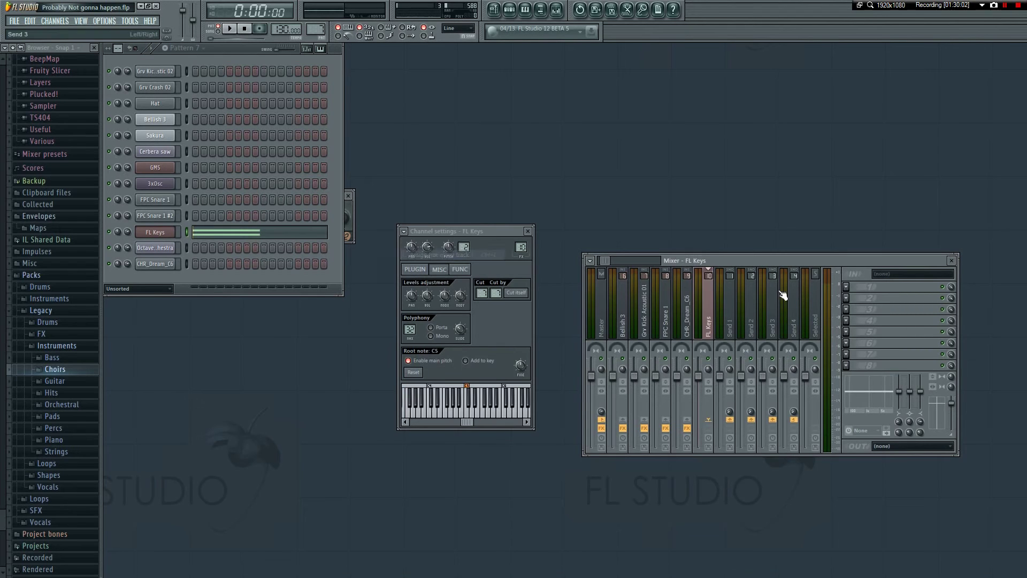
click(852, 286)
click(987, 63)
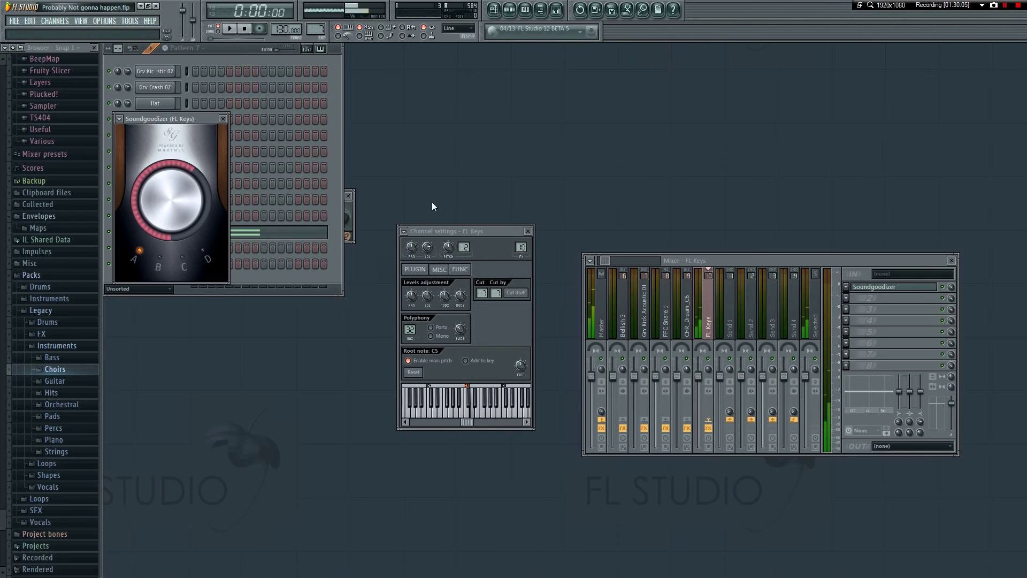
key(Escape)
- Add the Hardcore effect to slot 2 of the FL Keys mixer track
click(848, 300)
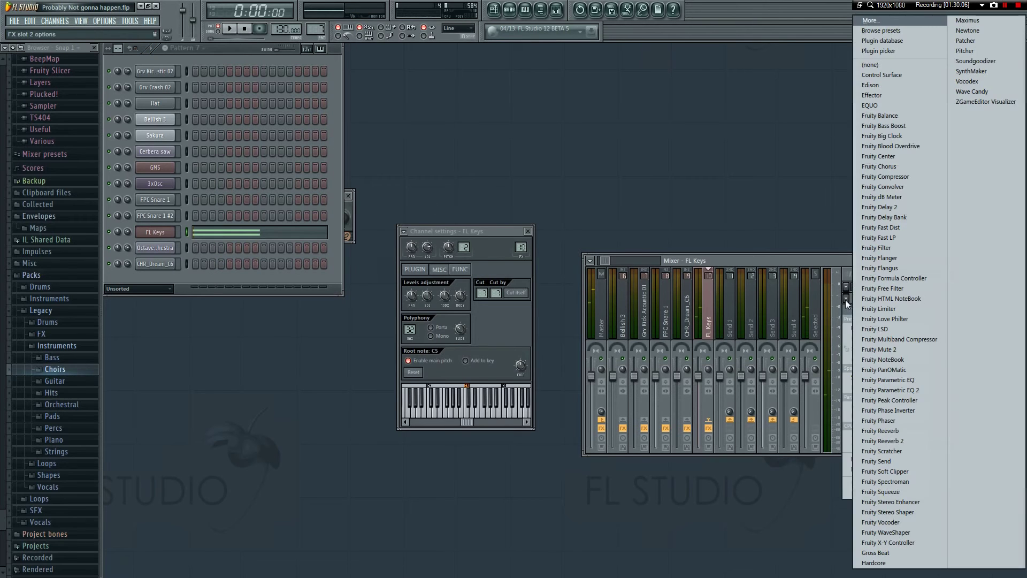
click(885, 563)
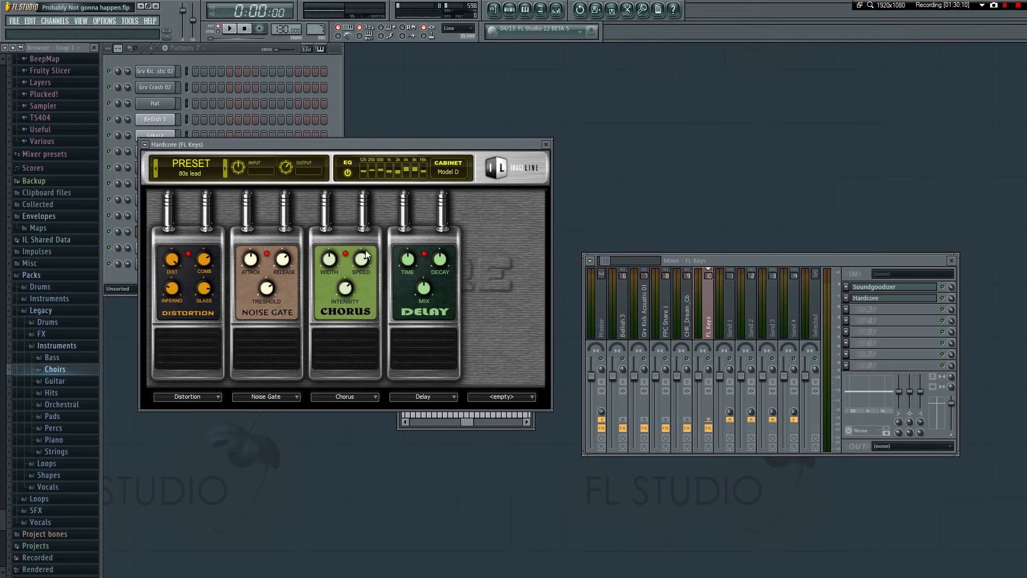
drag(328, 144, 478, 188)
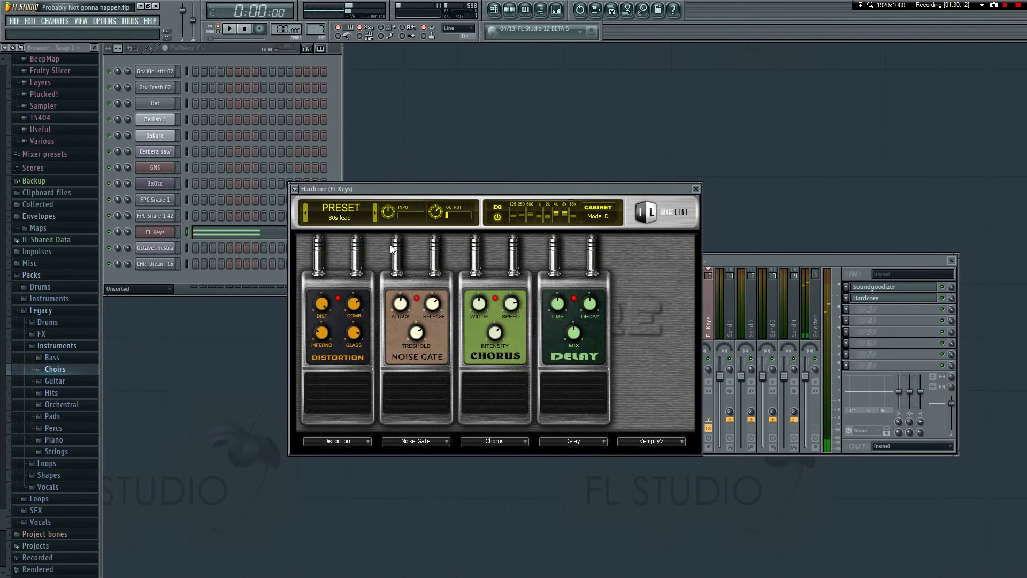
- Look through Hardcore's program list and load the finger pick'n good preset
click(335, 214)
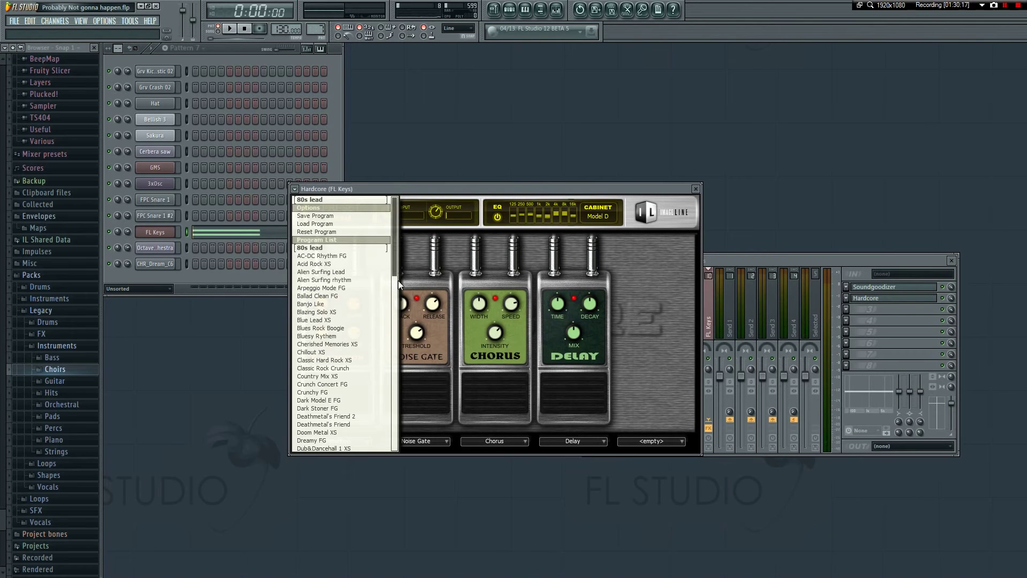
drag(394, 265, 396, 284)
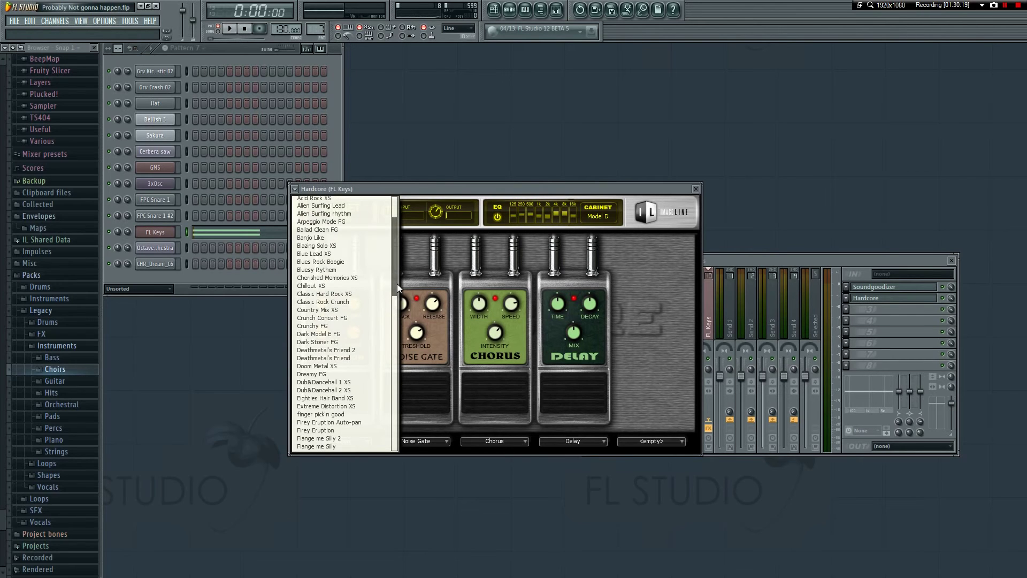
drag(397, 283, 396, 354)
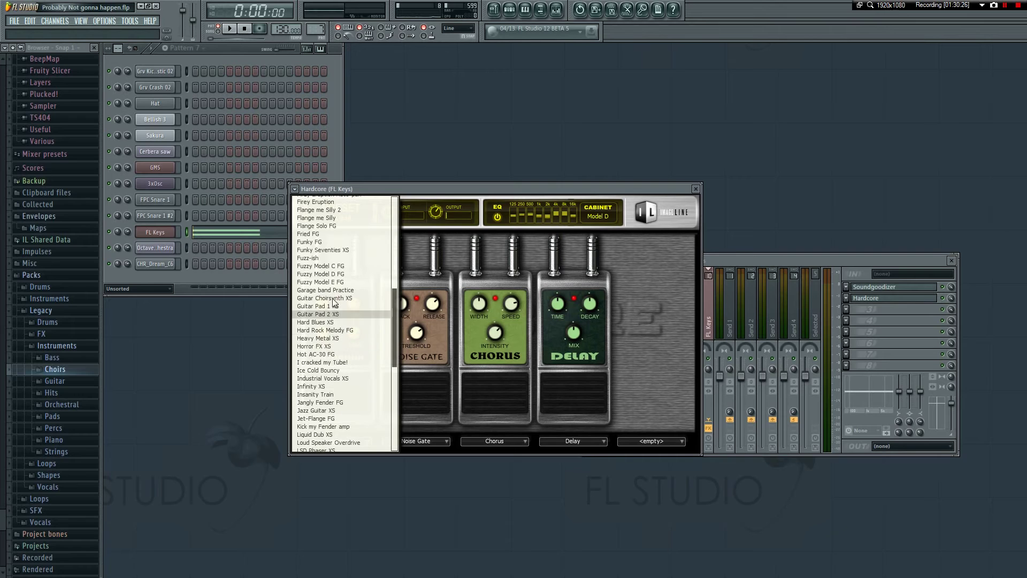
mouse_move(396, 320)
mouse_down()
mouse_move(390, 338)
mouse_move(389, 314)
mouse_up()
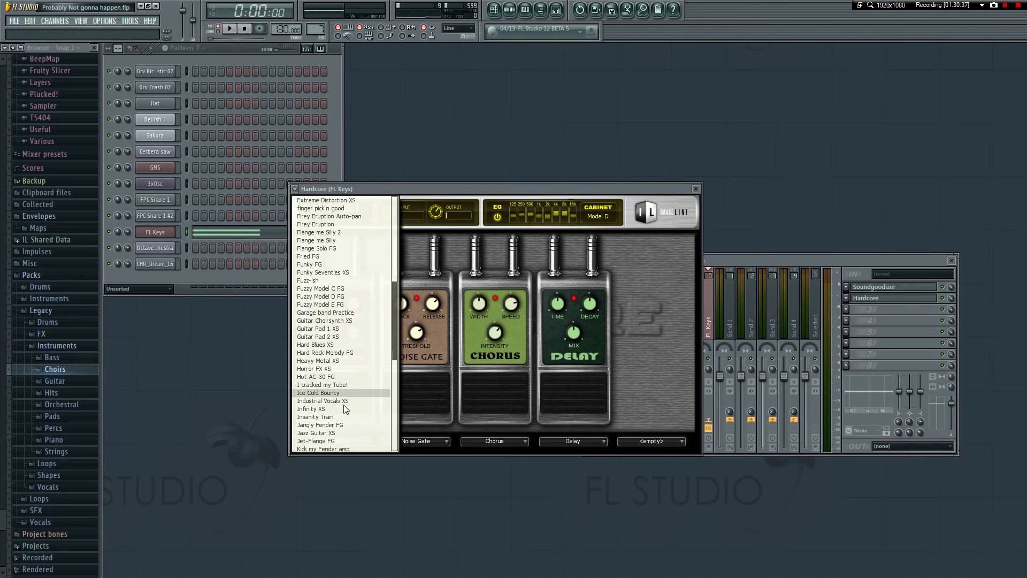
drag(395, 338, 396, 313)
click(321, 288)
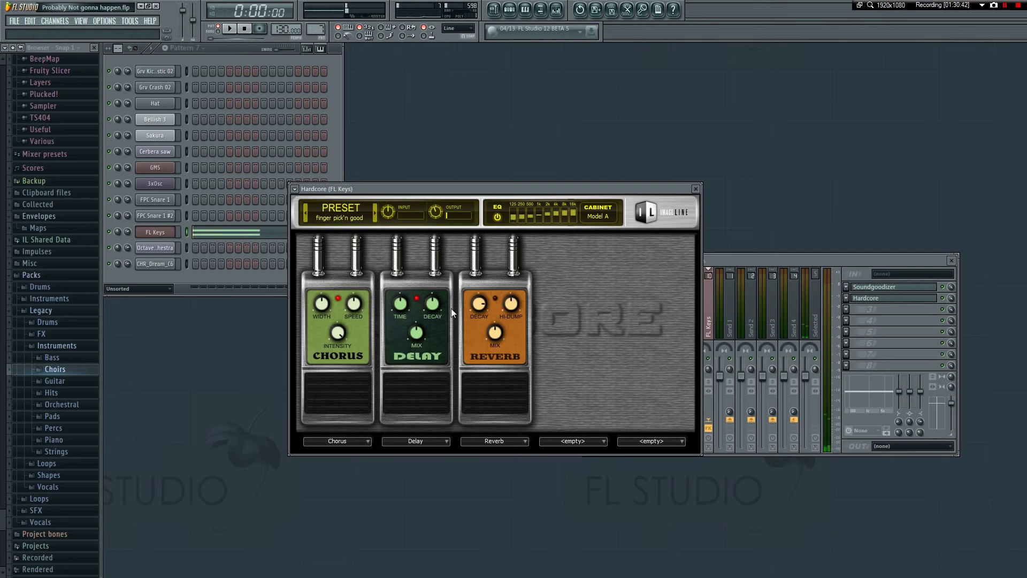
- Play the pattern while toggling Hardcore's Reverb pedal, and switch off the Delay and Chorus pedals
click(496, 405)
key(space)
click(496, 403)
key(space)
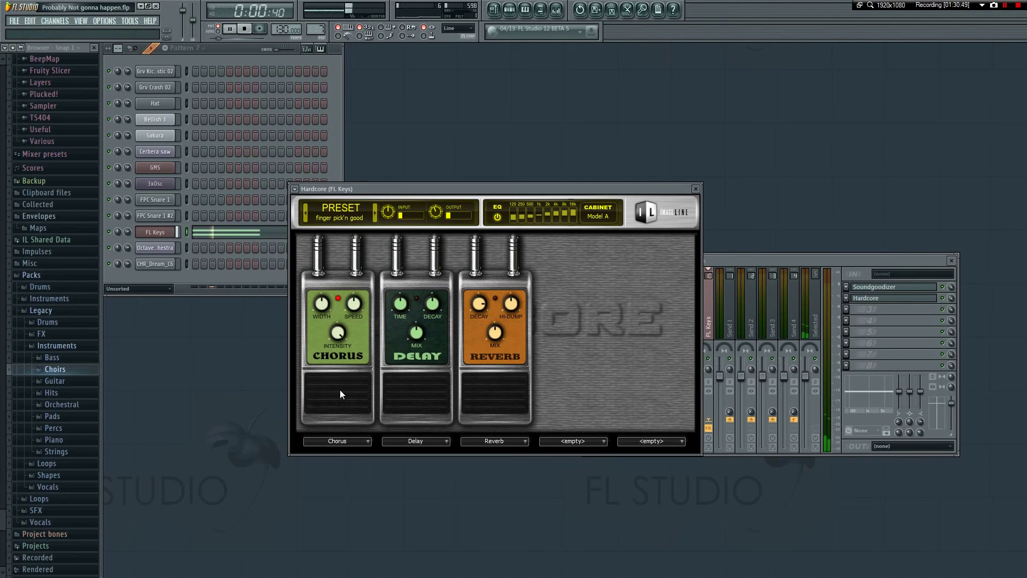
key(space)
click(348, 397)
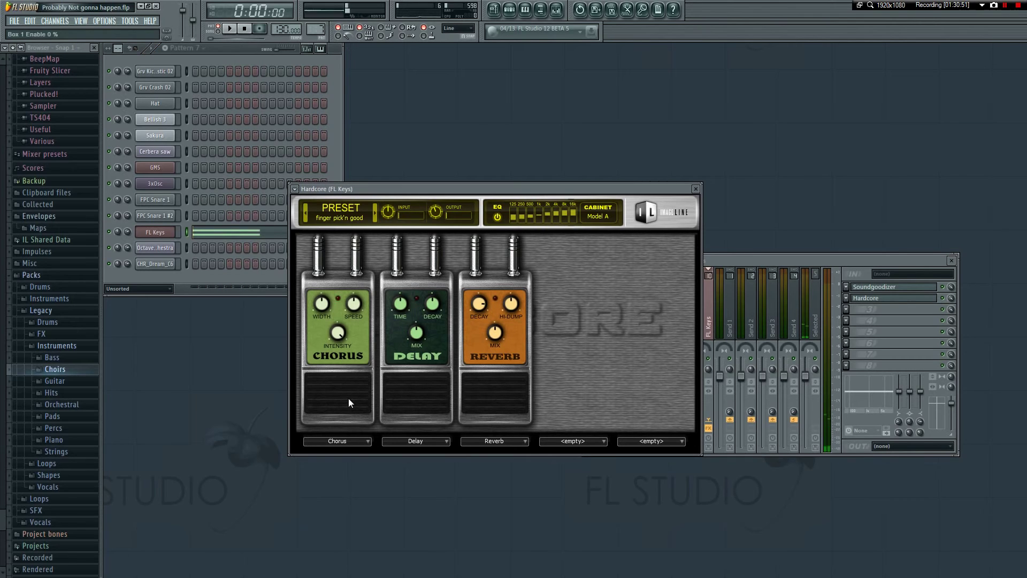
key(space)
- Transpose both FL Keys notes down nine semitones to F4 and G4 and play the pattern
click(247, 232)
scroll(239, 246, down, 2)
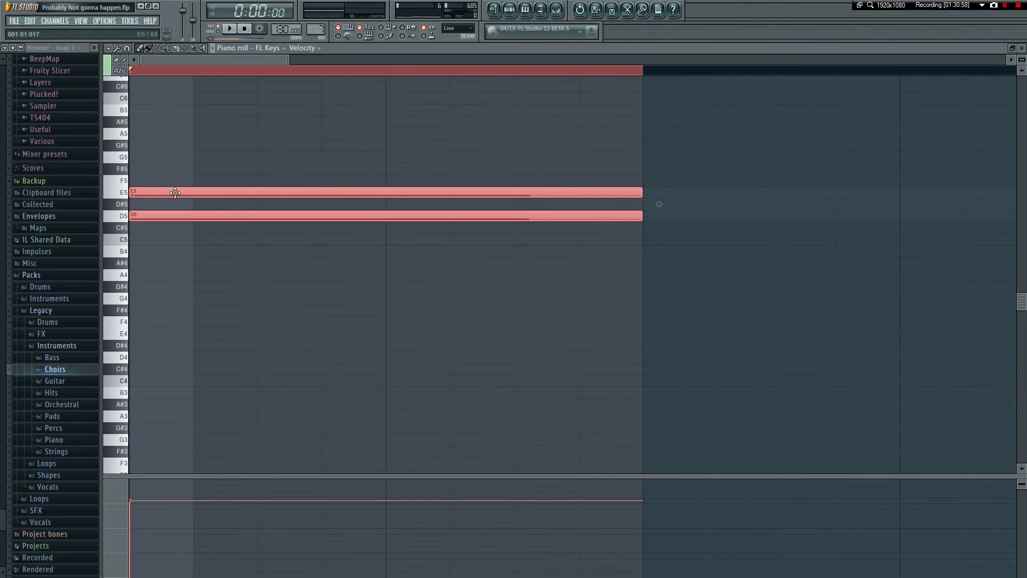
drag(174, 193, 189, 296)
key(space)
key(space)
key(space)
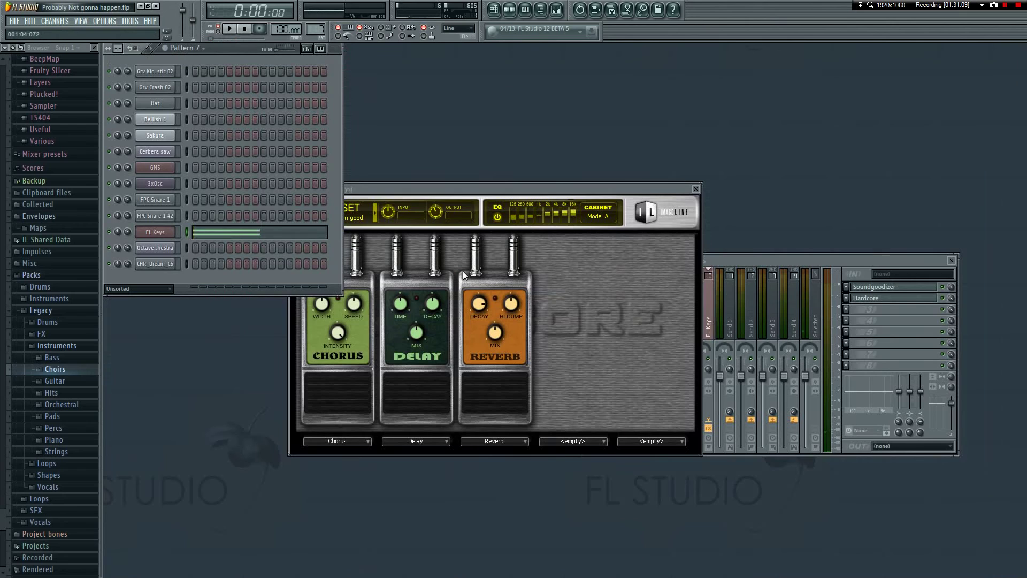
click(557, 275)
click(296, 190)
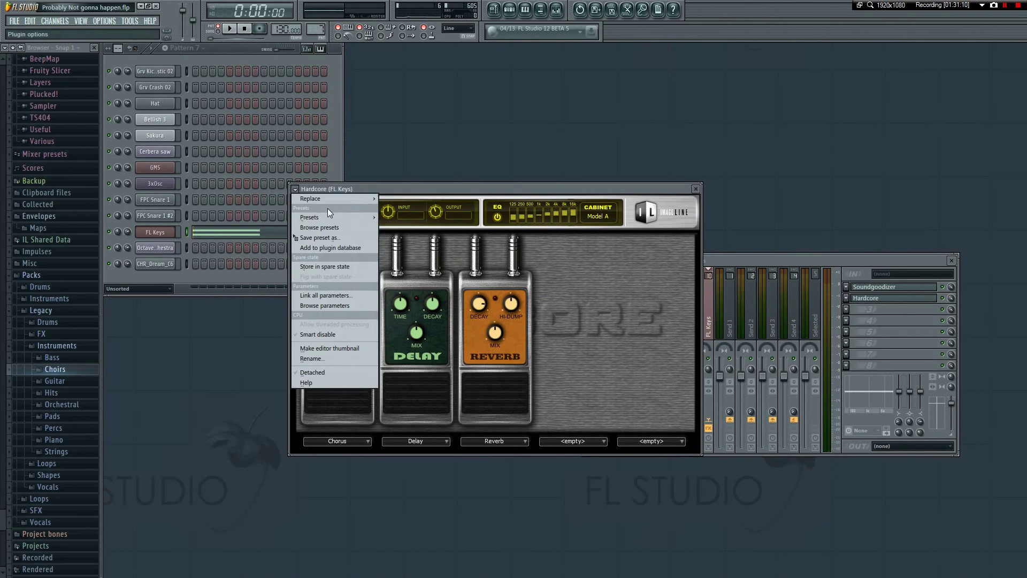
mouse_move(324, 201)
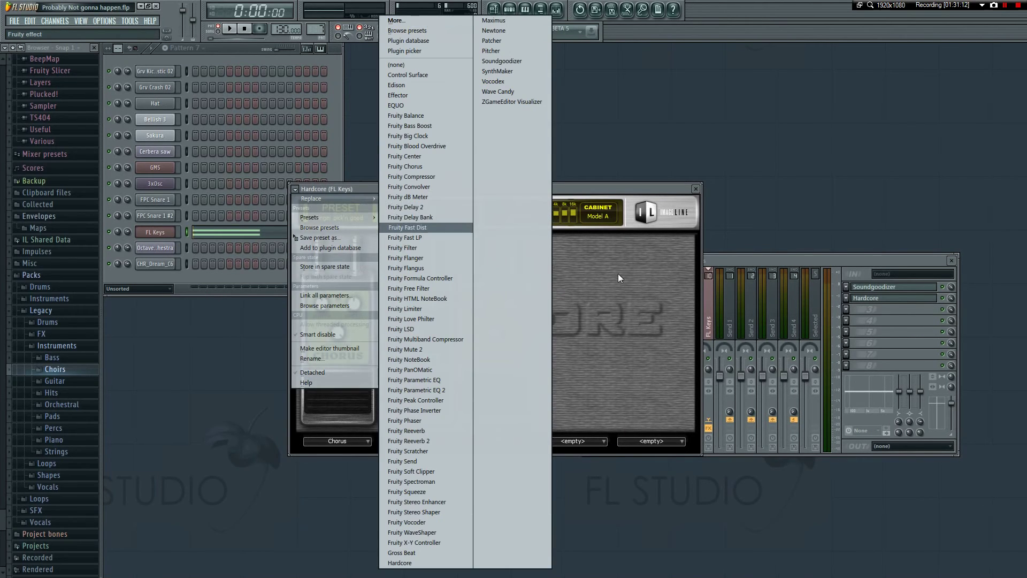
click(474, 268)
- Try Hardcore's 80s lead preset on FL Keys while playing the pattern
click(346, 221)
key(space)
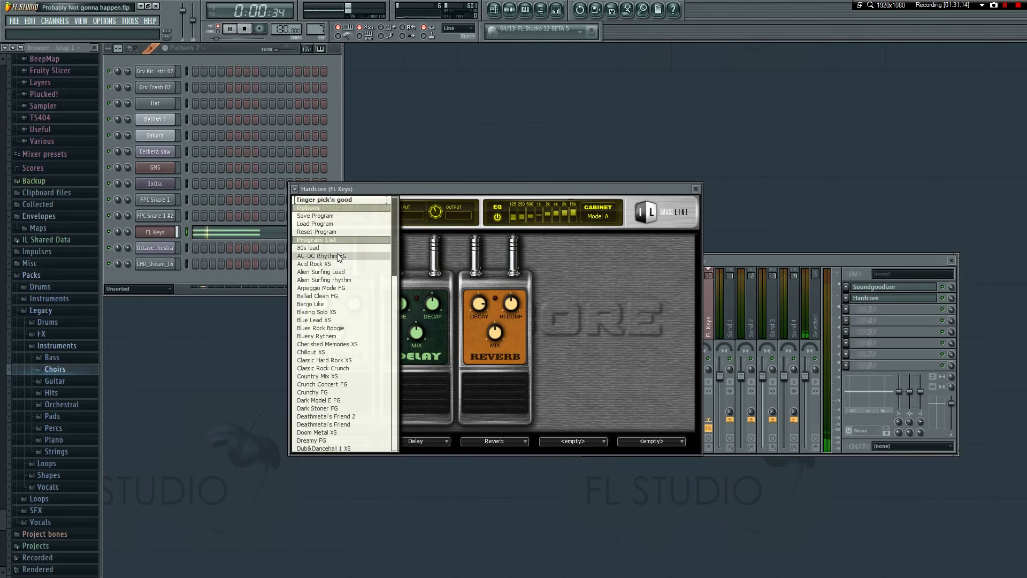
click(349, 251)
key(space)
- Load the Guitar Pad 1 XS preset in Hardcore and play the pattern
click(349, 214)
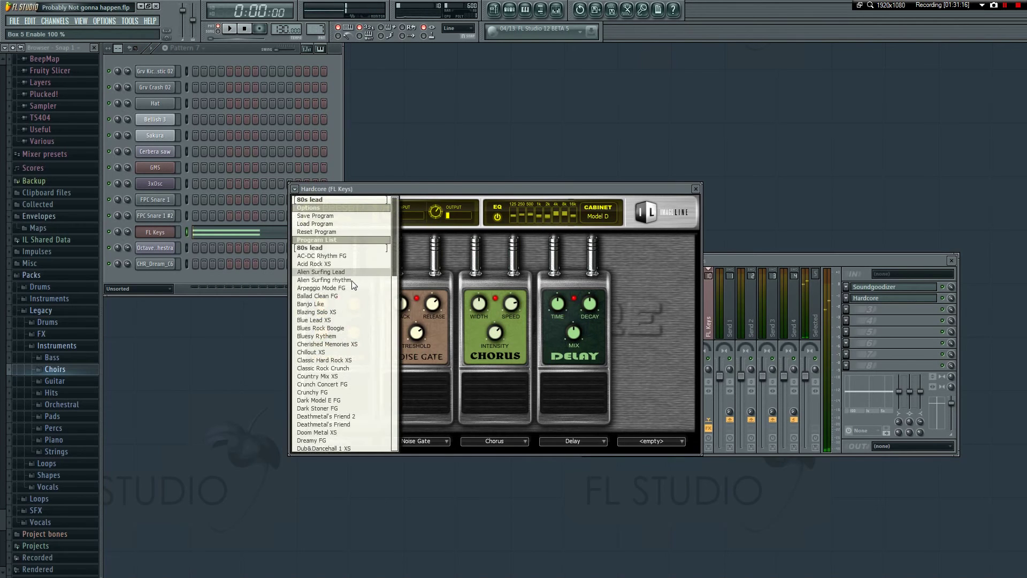
drag(393, 233, 389, 317)
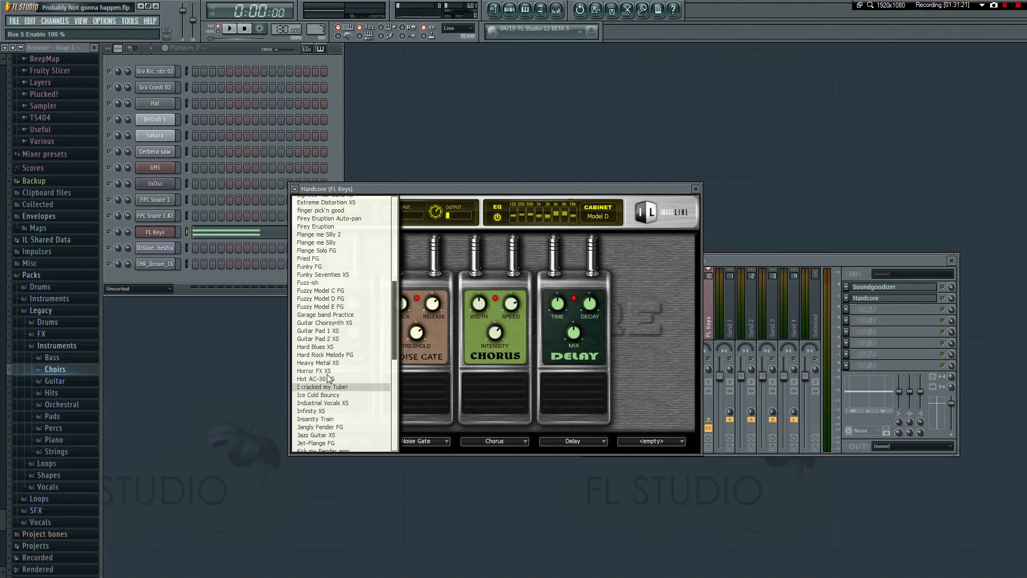
click(344, 334)
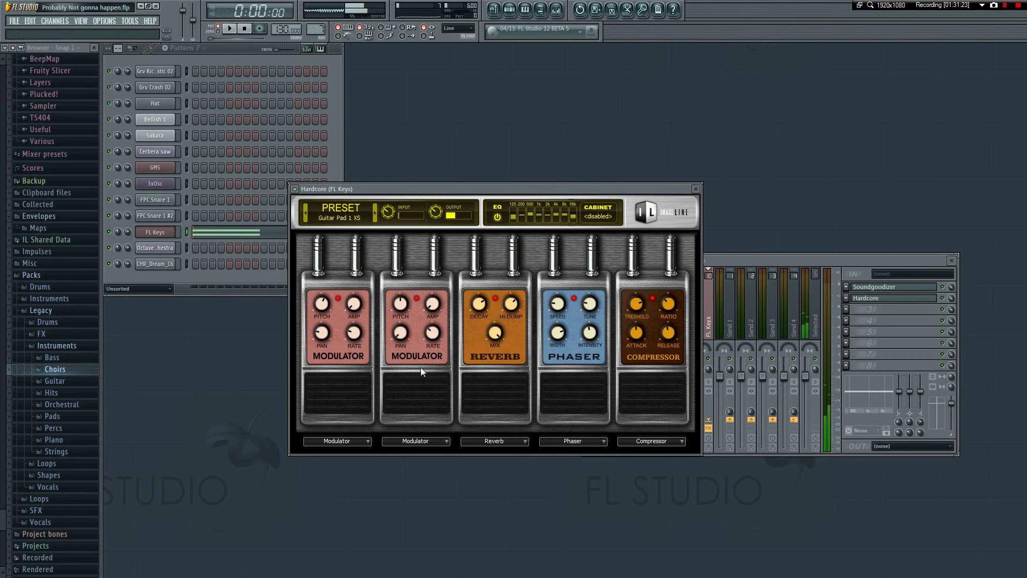
click(468, 418)
key(space)
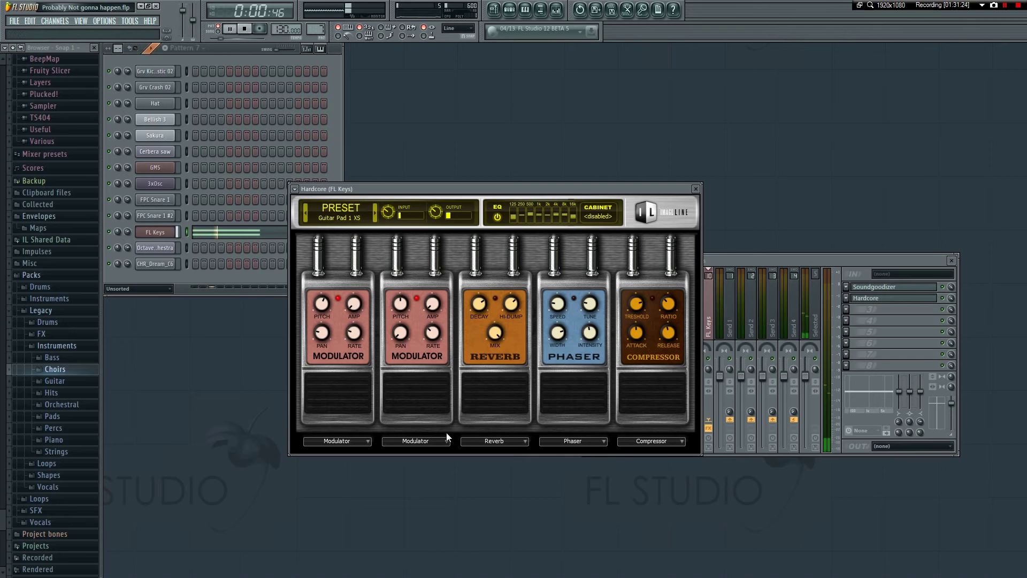
- Close the Hardcore window and replace the FL Keys channel with FL Slayer
right_click(147, 236)
key(Escape)
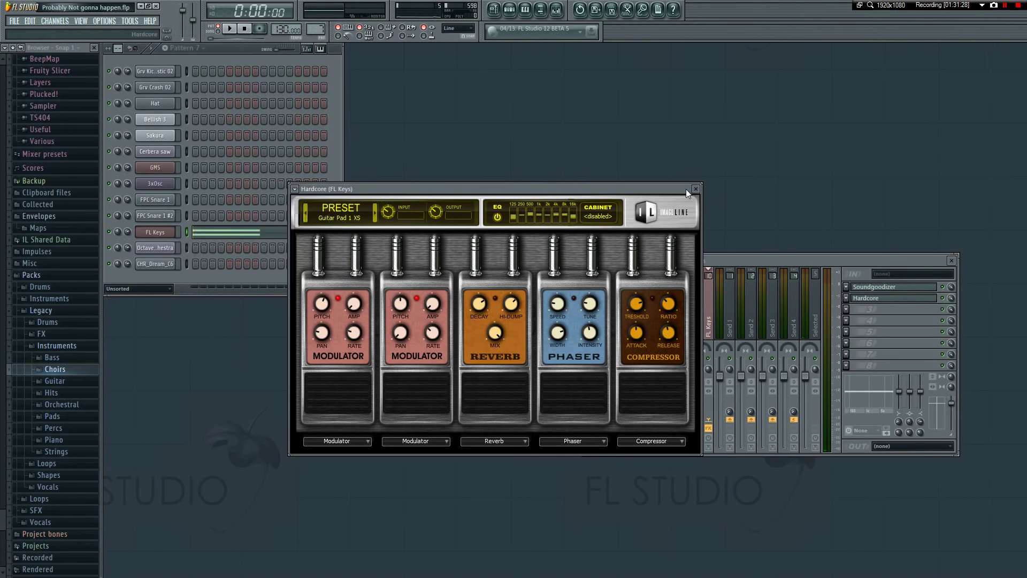
click(694, 189)
right_click(156, 233)
mouse_move(223, 341)
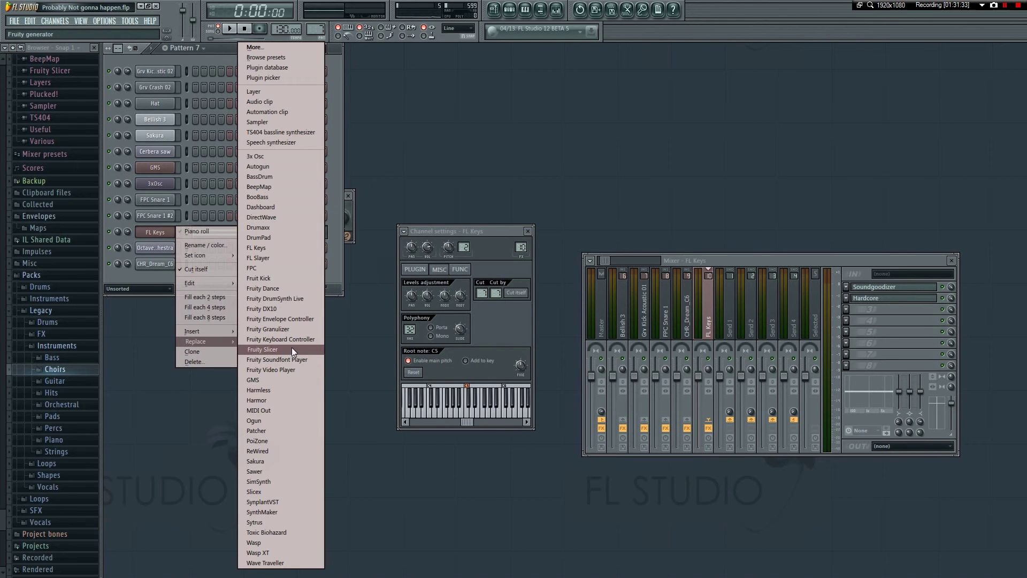
click(283, 258)
- Set Slayer to the Noise string, no coils, mode None and the Dry effect, and play the pattern
click(122, 173)
click(154, 173)
click(237, 136)
click(230, 144)
click(254, 330)
click(233, 340)
key(space)
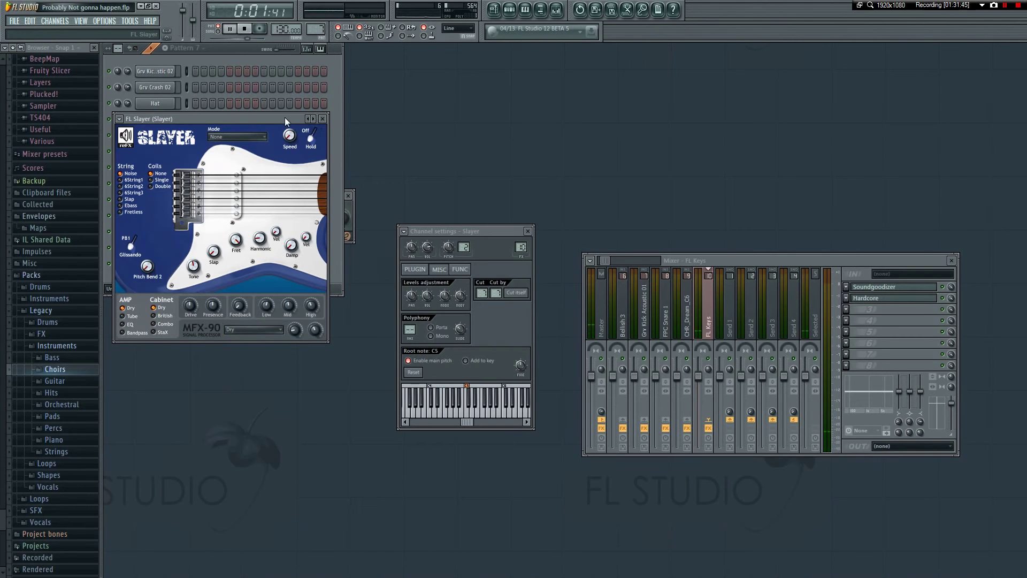
drag(284, 118, 420, 156)
key(space)
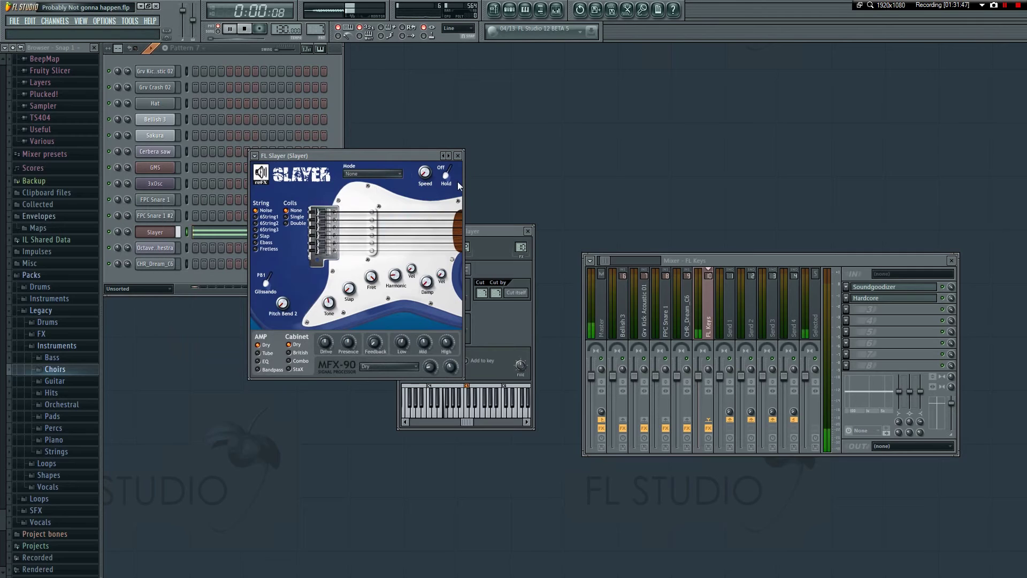
- Check the Soundgoodizer on the FL Keys mixer track while playing the Slayer pattern
click(934, 287)
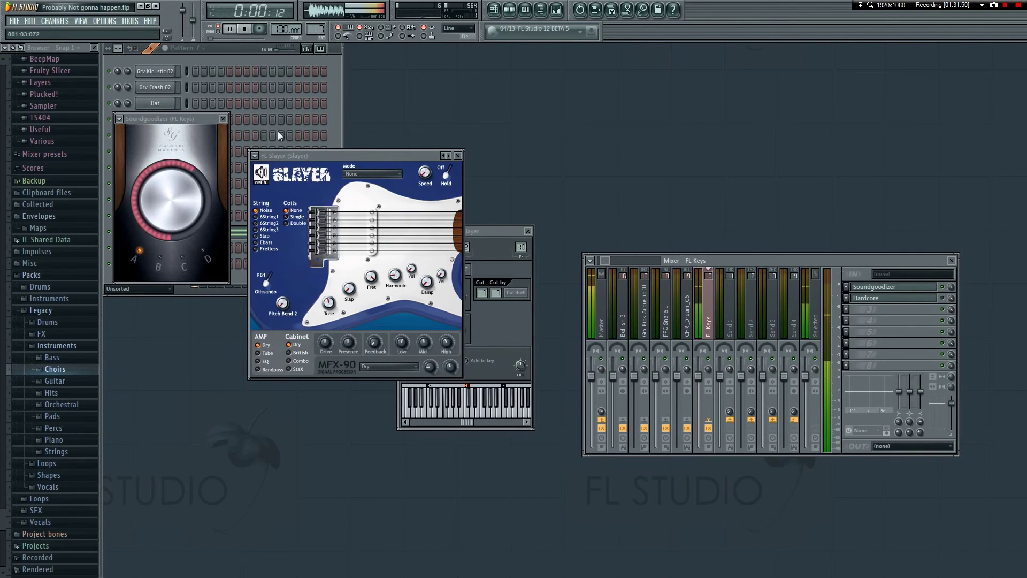
click(231, 120)
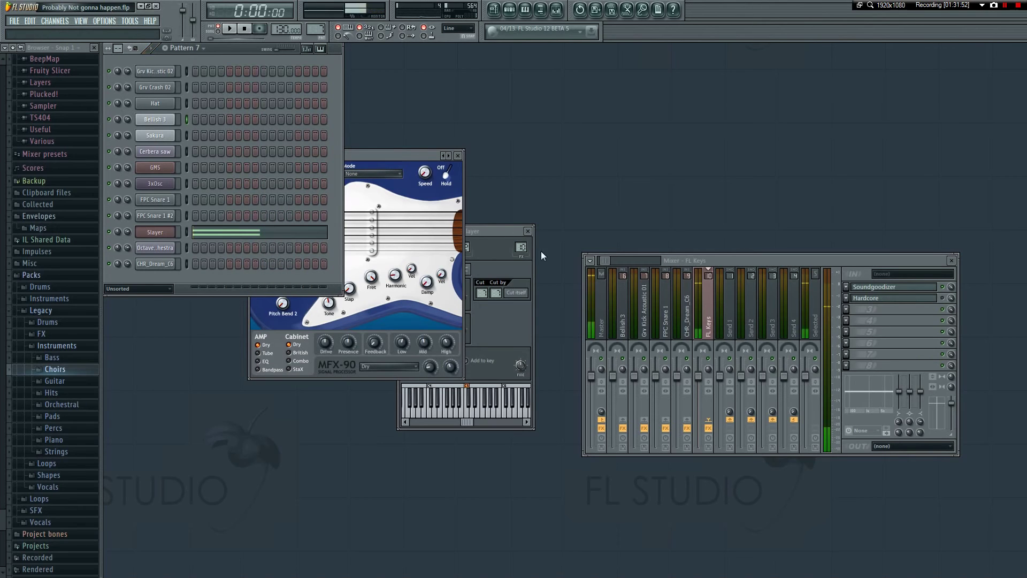
click(873, 287)
drag(403, 156, 557, 208)
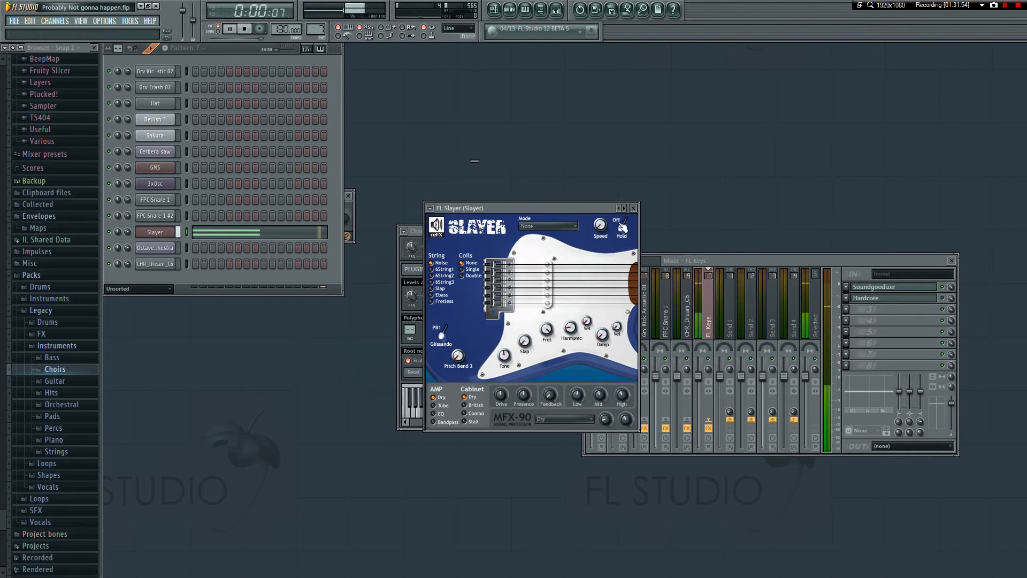
key(space)
- Delete the G4 note from Slayer's piano roll and lengthen the F4 note to three steps
click(242, 230)
key(space)
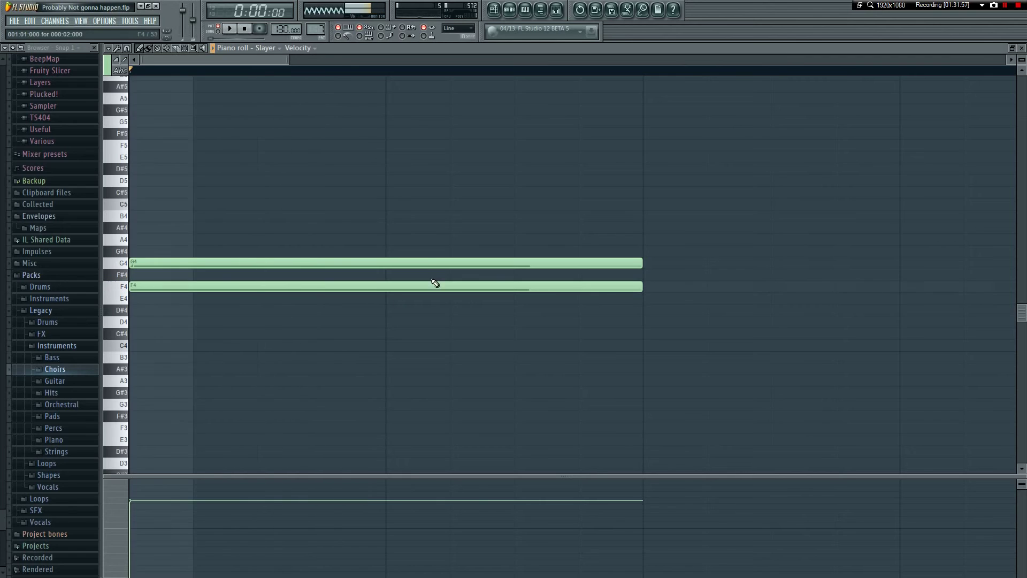
right_click(426, 262)
drag(637, 287, 893, 294)
key(space)
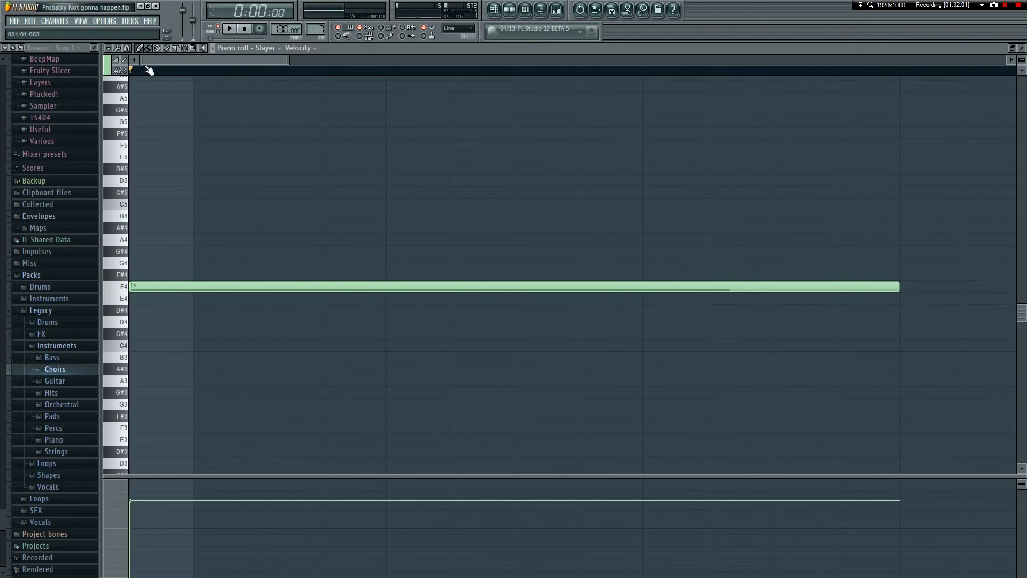
- Add a three-step G4 slide note above the F4 note and play the pattern
click(157, 266)
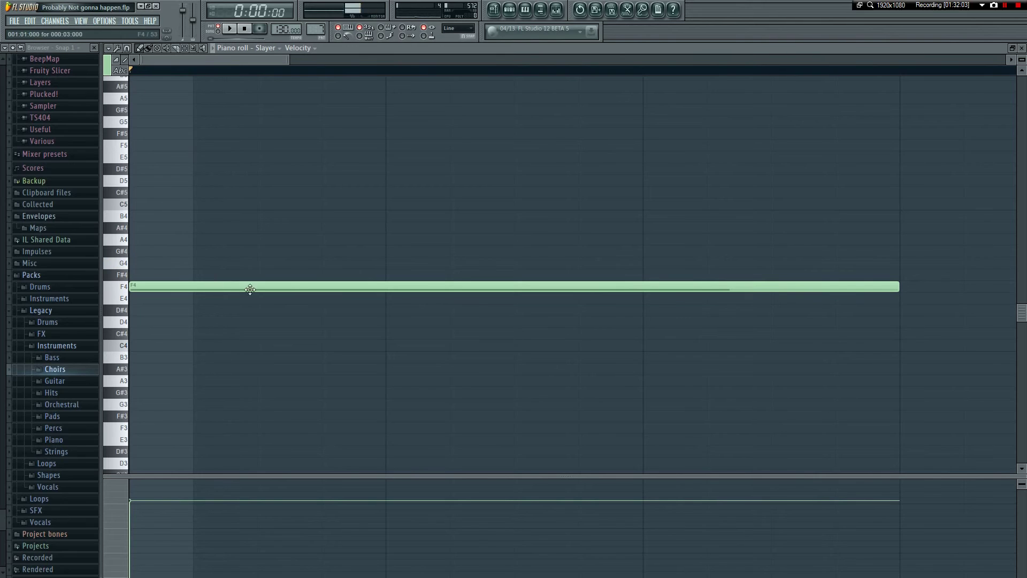
key(space)
key(space)
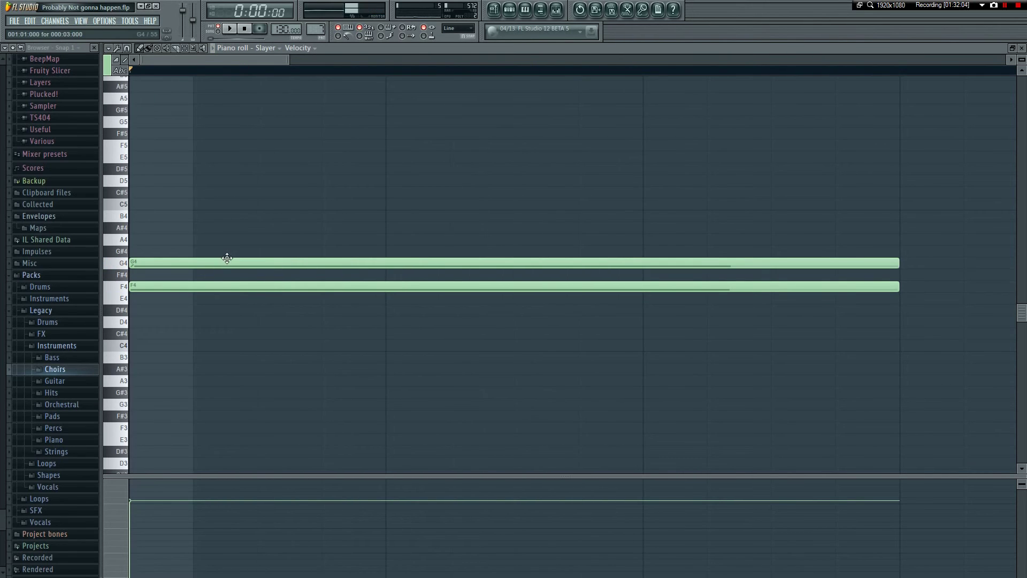
- Delete the G4 and F4 notes and place a three-step D4 note at the start of the pattern
right_click(232, 266)
right_click(180, 289)
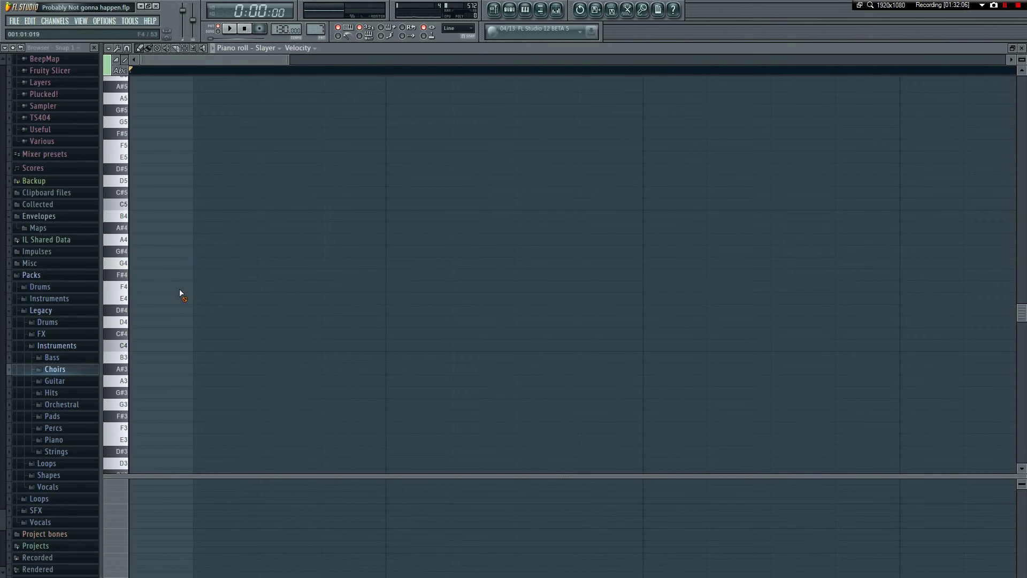
click(140, 320)
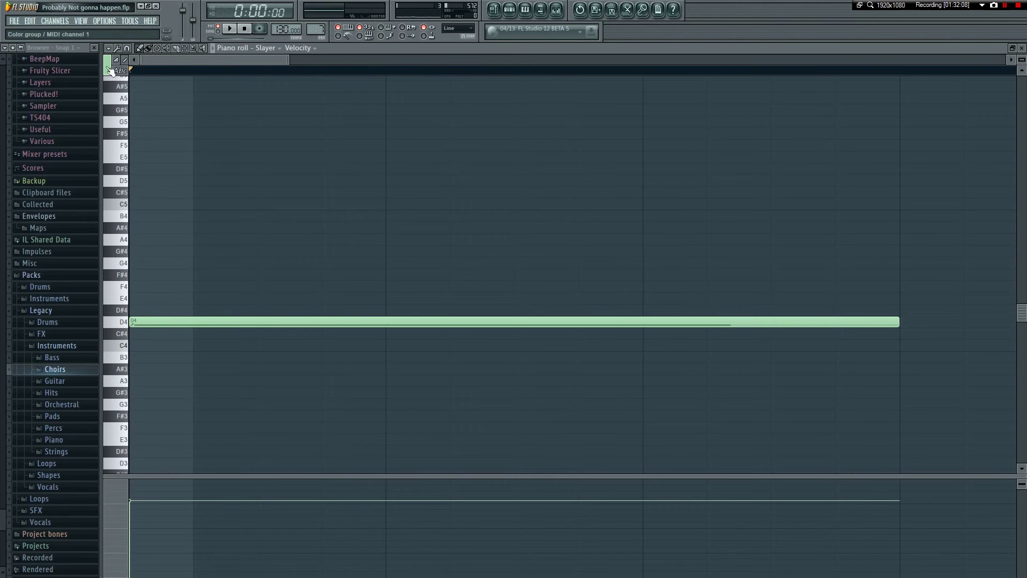
- Try a three-beat E4 note stacked above the D4 note, play the pattern, and delete the E4 note
click(145, 302)
key(space)
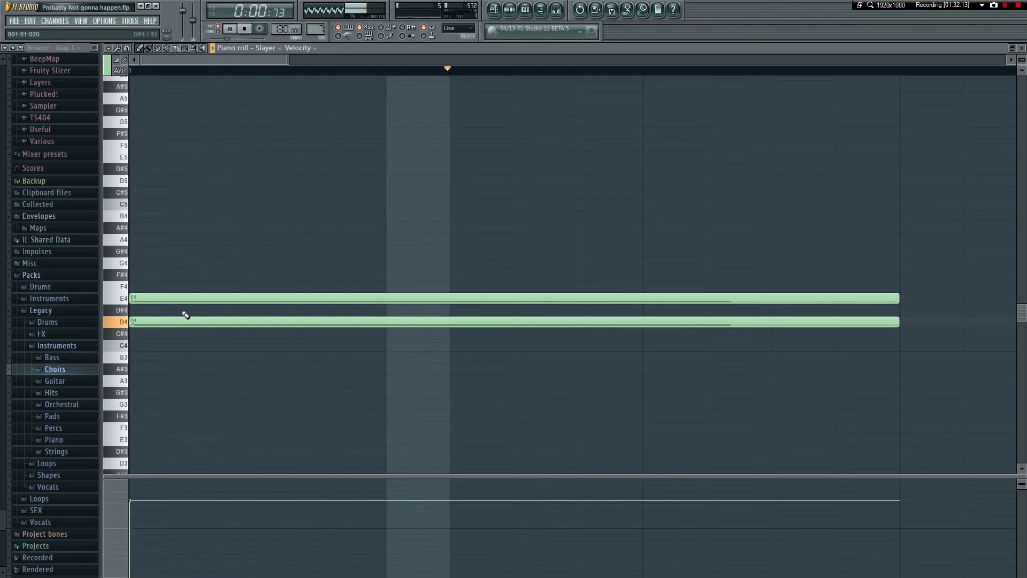
key(space)
right_click(171, 298)
click(137, 304)
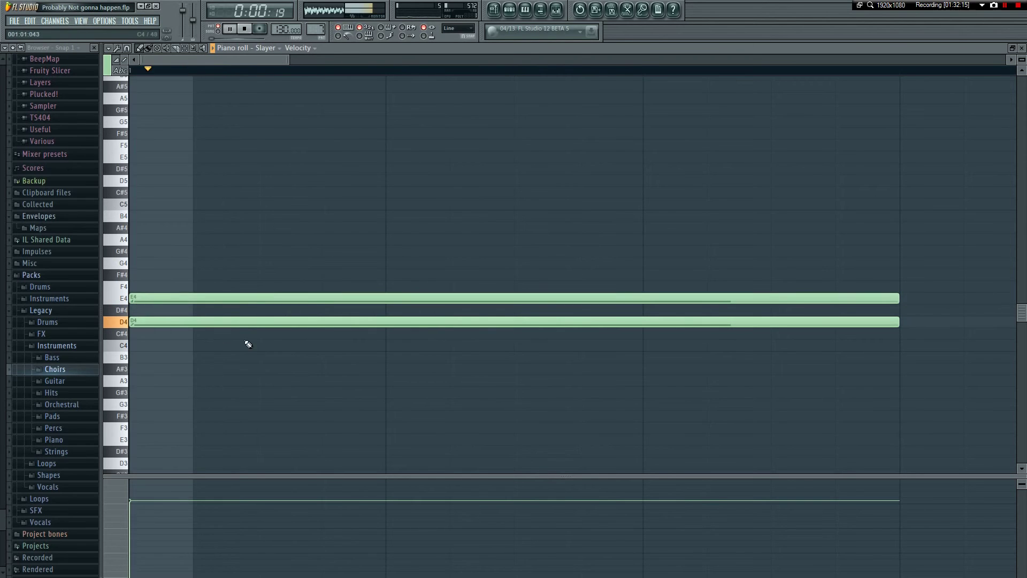
right_click(176, 297)
- Try the E4 note alongside D4 again after adjusting the new-note options, leaving only a D4 note
click(114, 60)
click(123, 84)
click(150, 298)
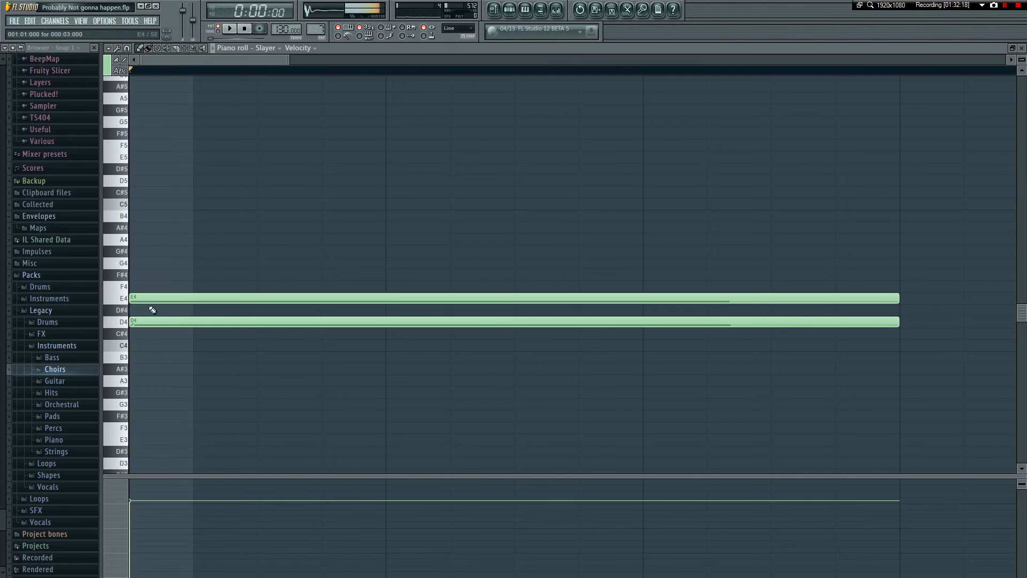
right_click(188, 323)
drag(179, 298, 172, 321)
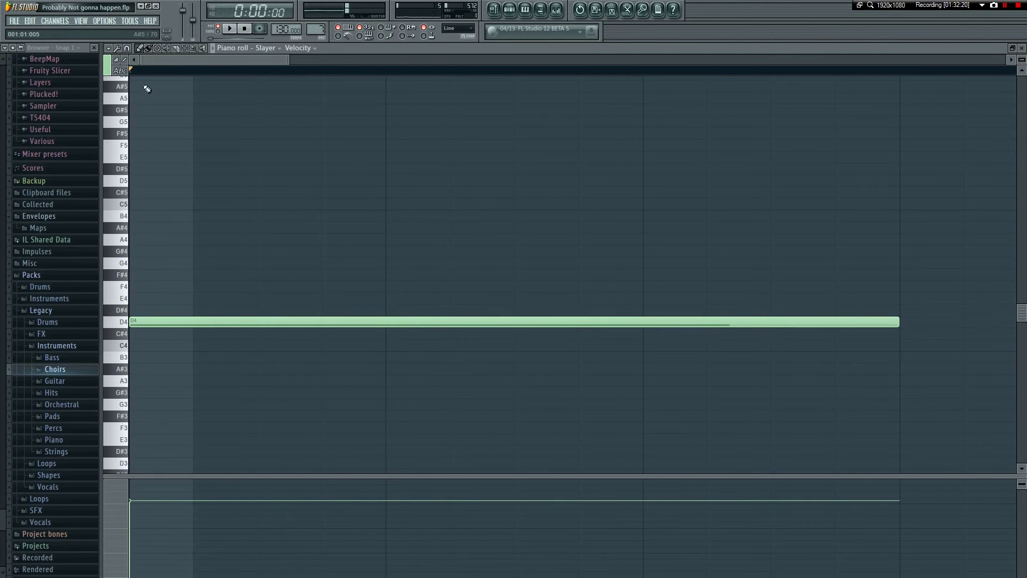
click(142, 298)
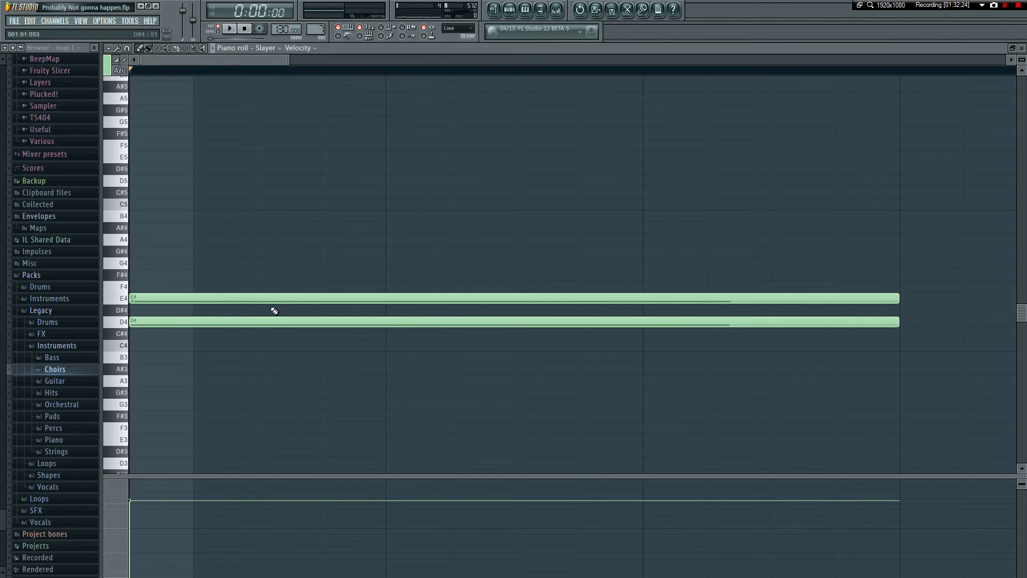
right_click(267, 296)
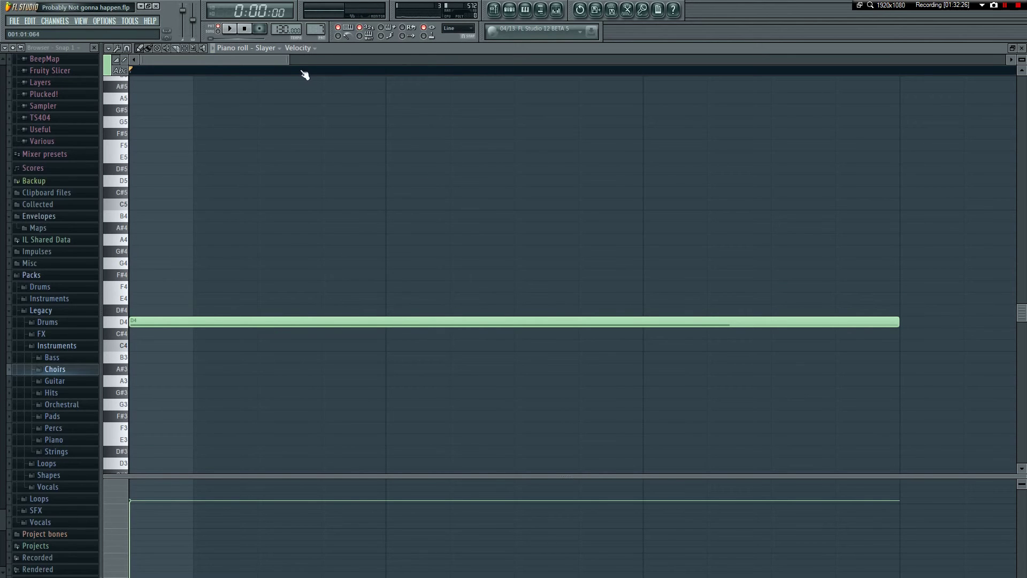
- Shorten the D4 note to one beat and follow it with two one-beat F4 notes
scroll(288, 59, up, 3)
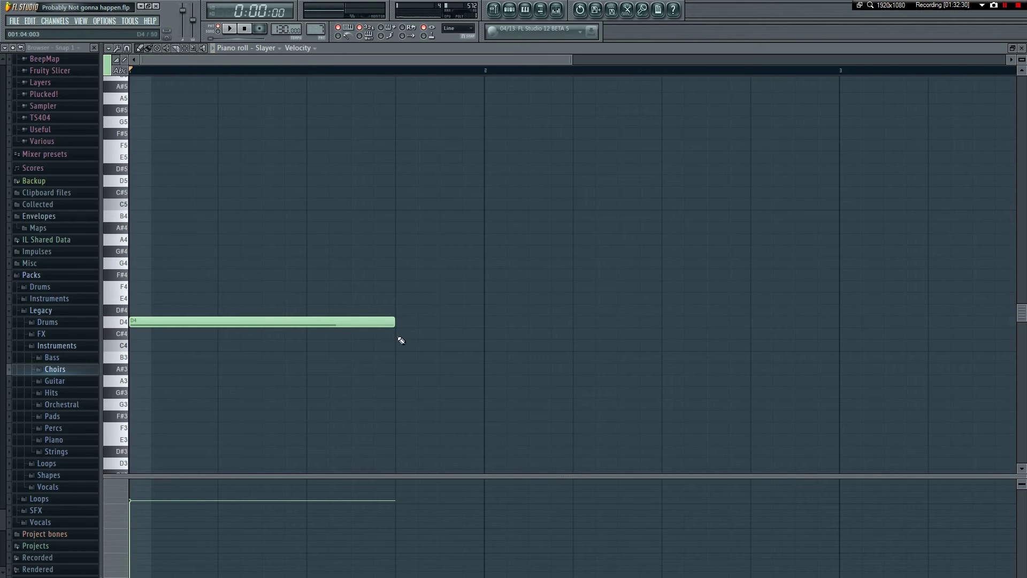
drag(394, 320, 227, 323)
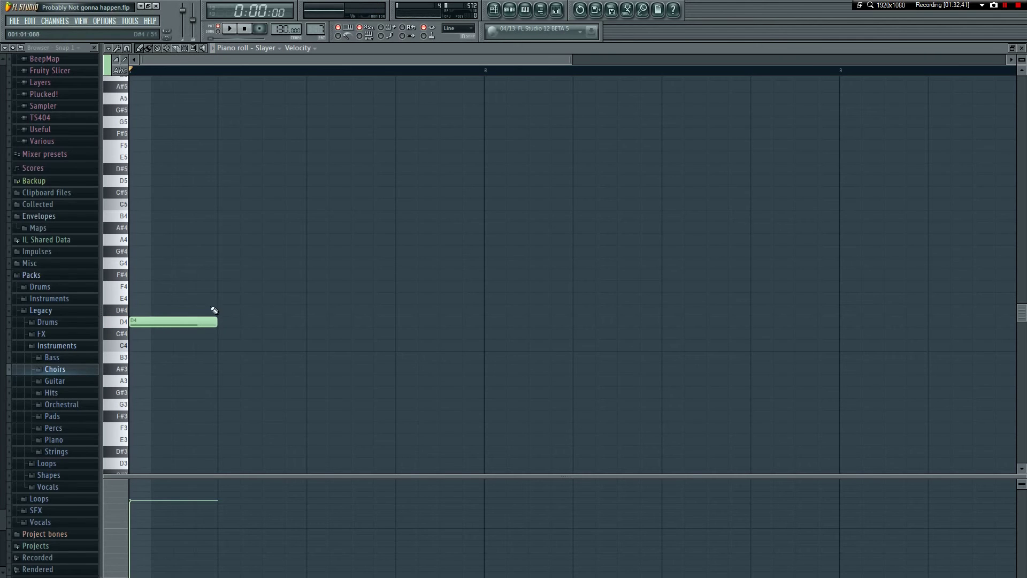
click(228, 298)
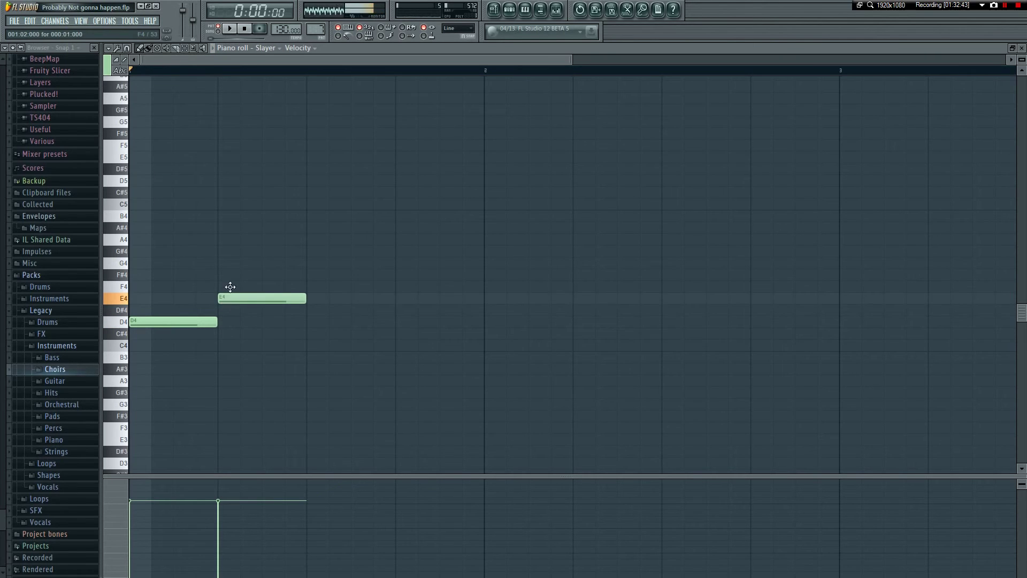
drag(230, 292, 230, 281)
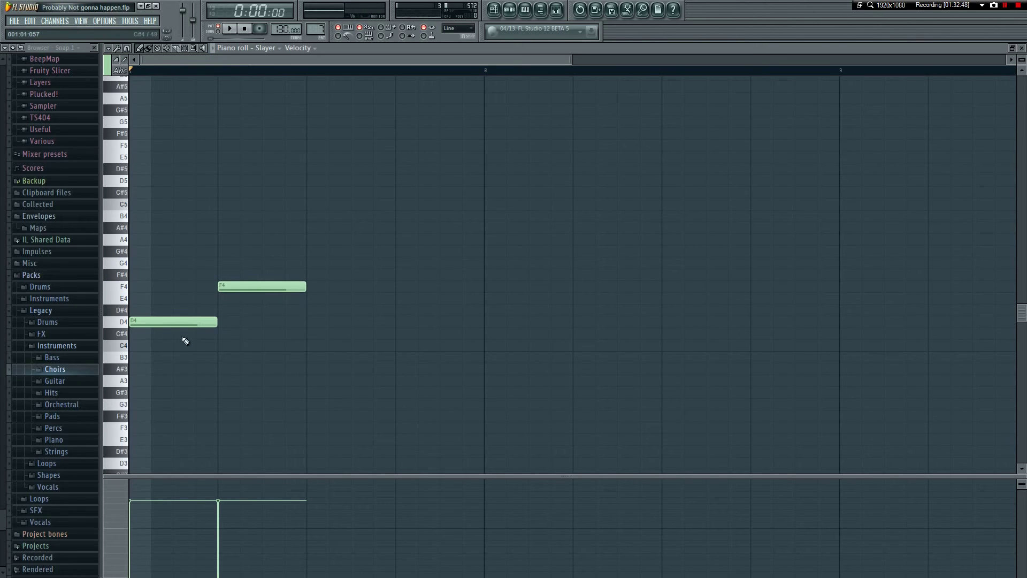
click(317, 287)
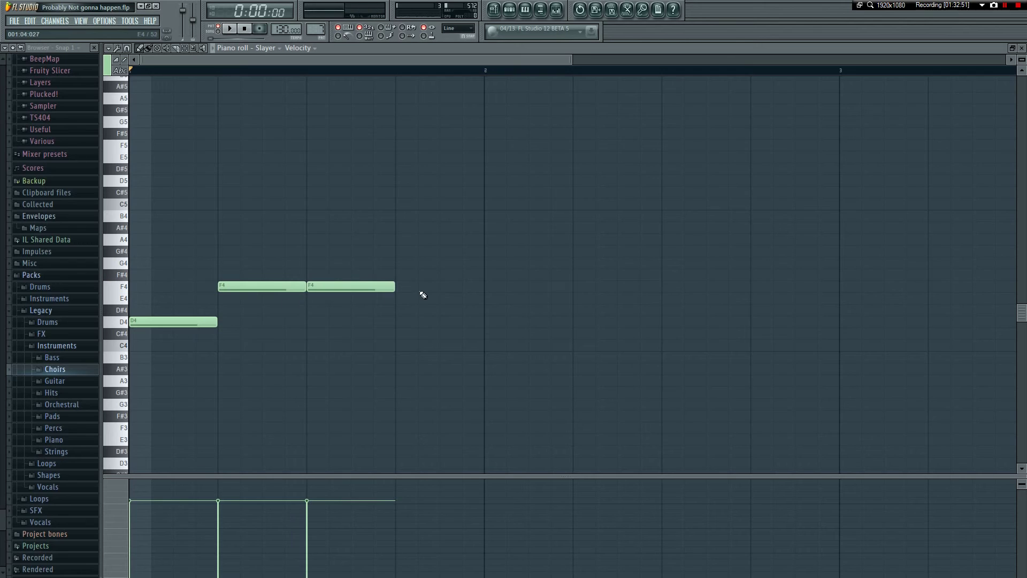
- Add three one-beat E4 notes after the F4 notes and play the pattern
click(422, 297)
click(490, 300)
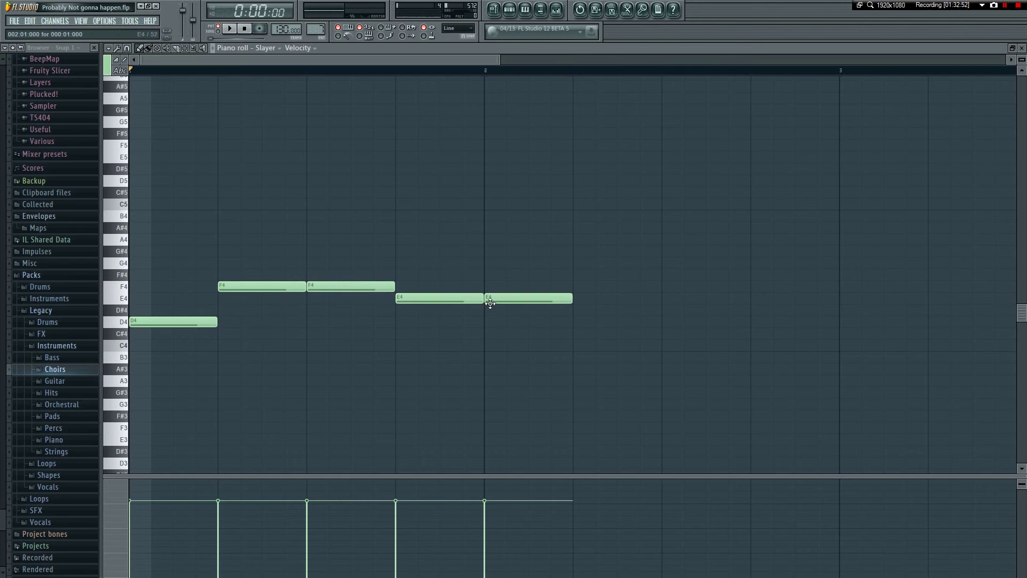
click(580, 300)
key(space)
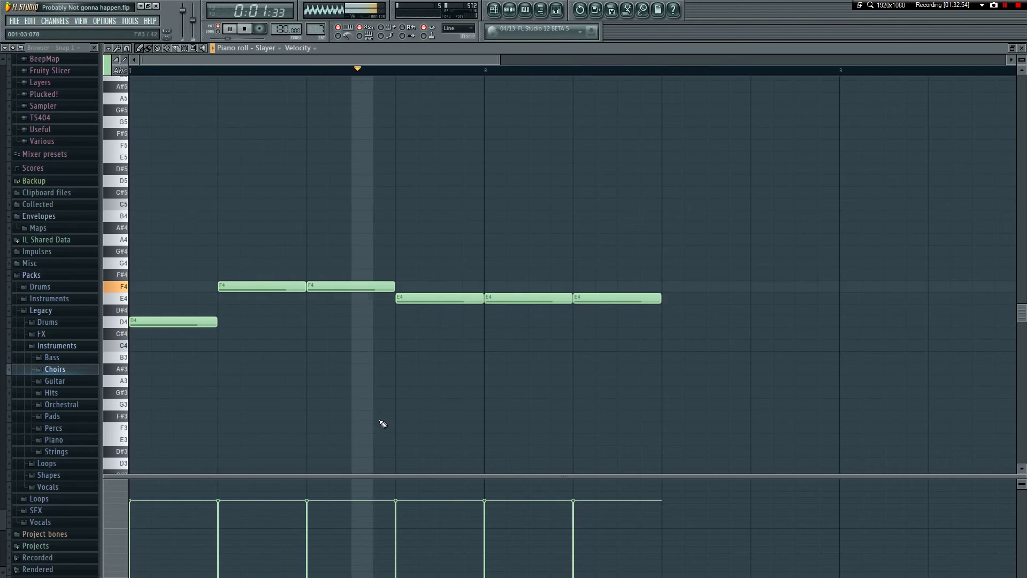
key(space)
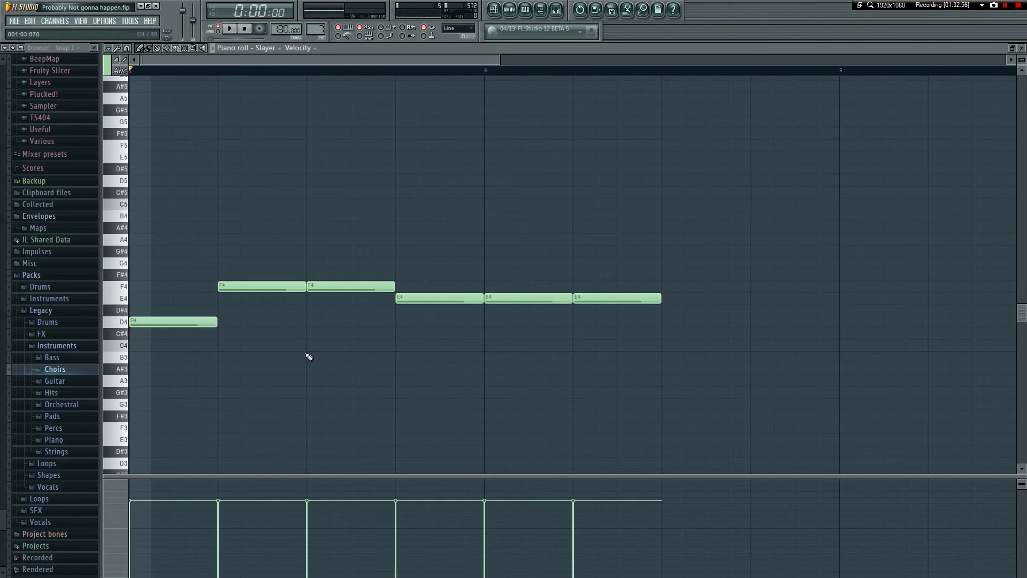
- Move the three E4 notes down to D4 together and play the pattern
drag(422, 295, 677, 298)
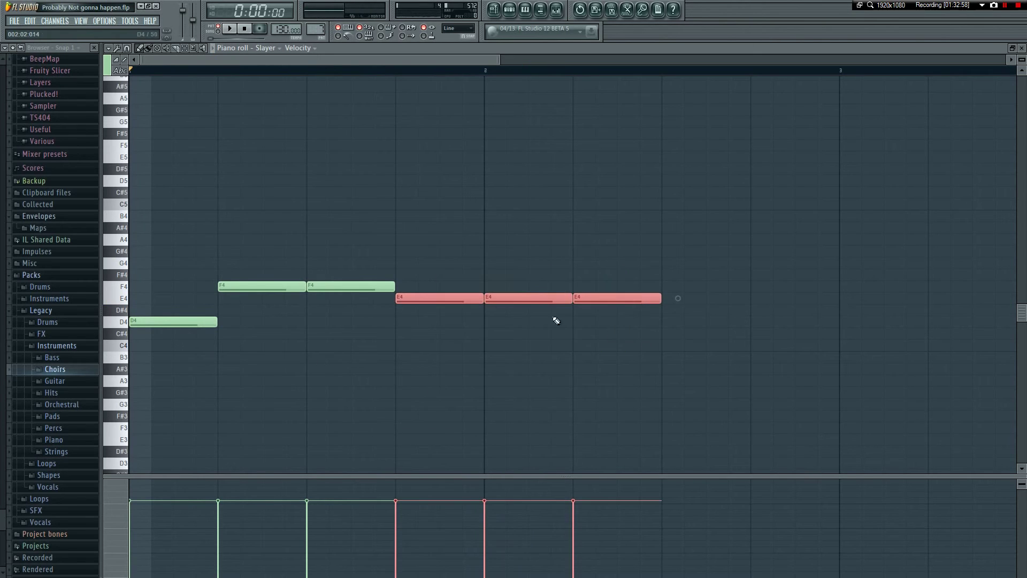
drag(468, 311, 469, 337)
key(space)
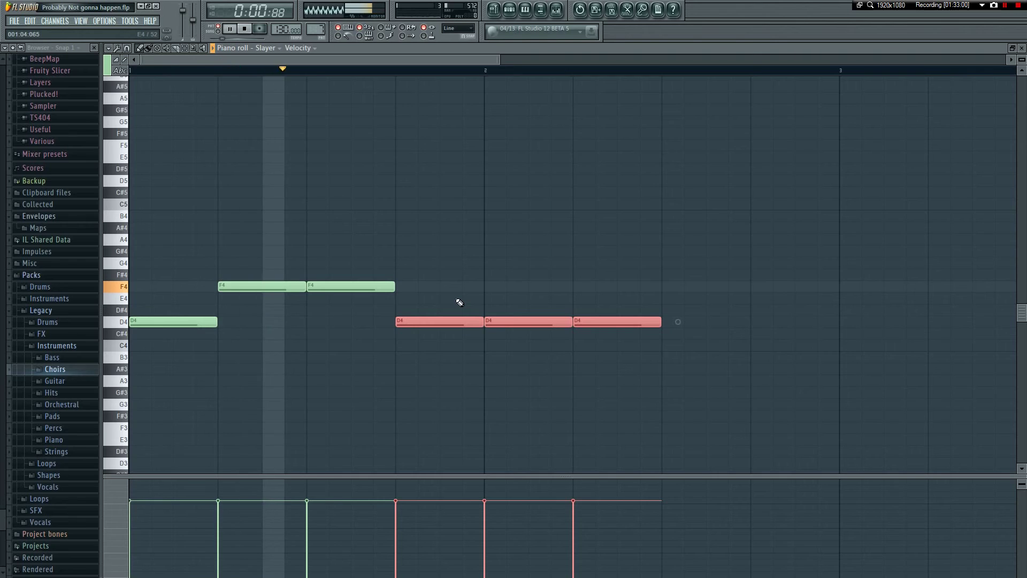
key(space)
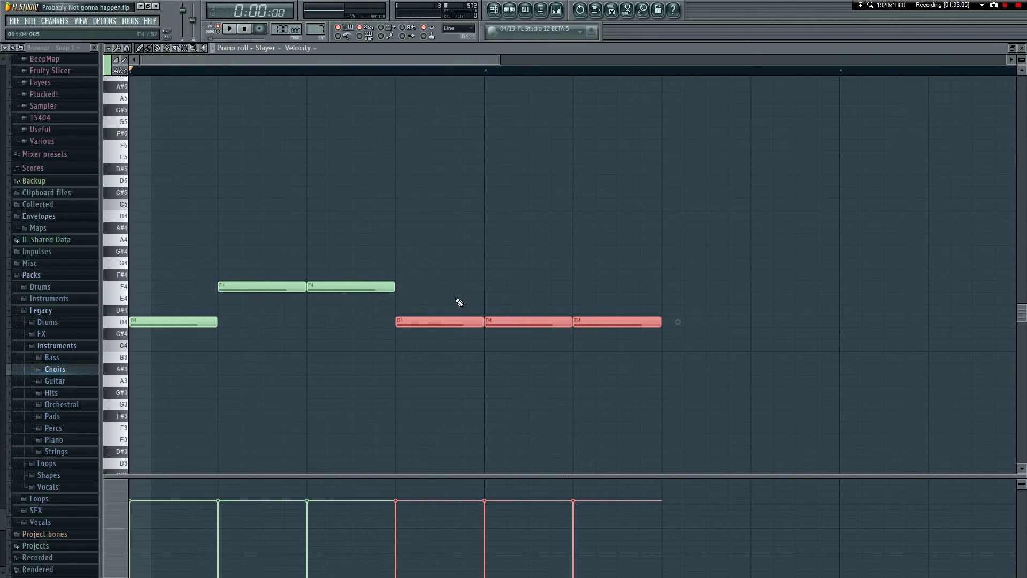
- Raise the fourth note of the phrase to F4 and play the pattern through to the end
click(483, 287)
drag(436, 320, 434, 284)
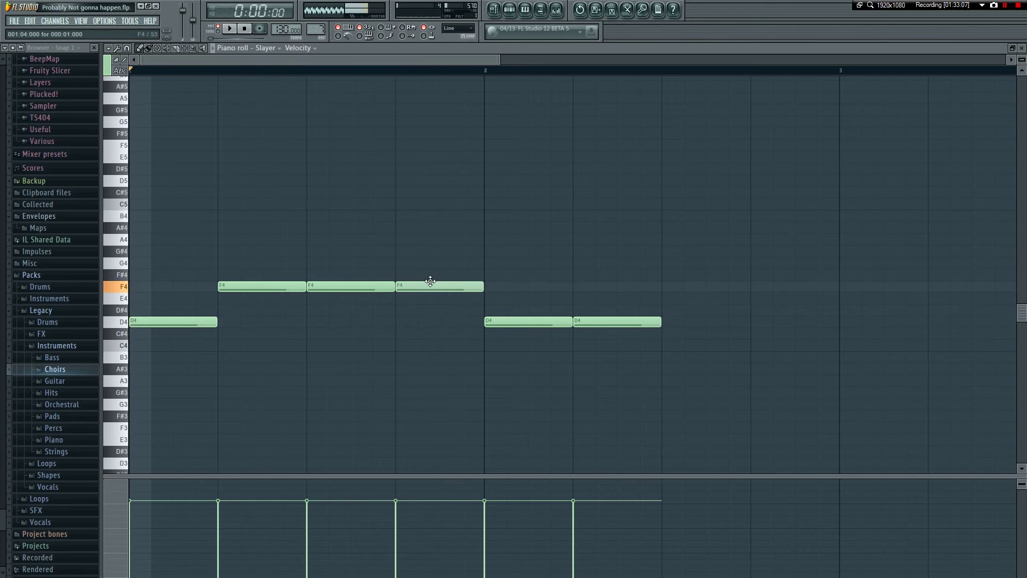
key(space)
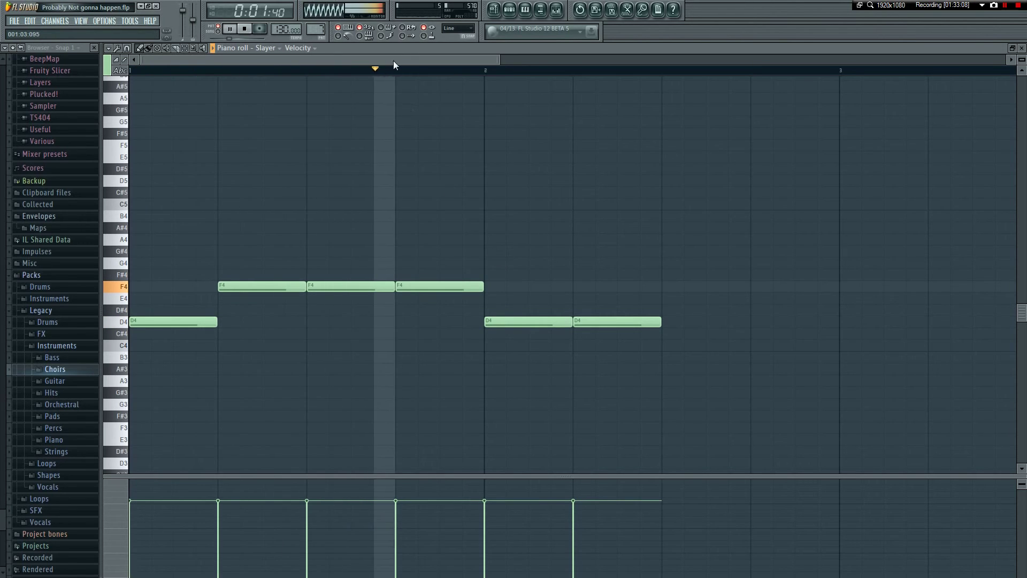
drag(393, 59, 472, 59)
key(space)
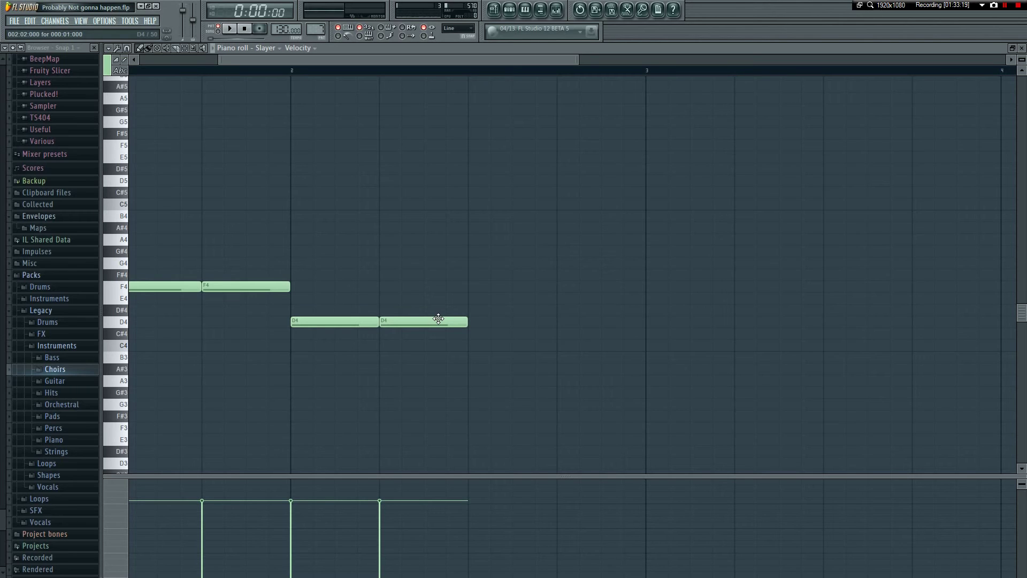
- Replay the phrase from the start and delete every note after the first D4 note
click(438, 319)
drag(484, 56, 410, 56)
key(space)
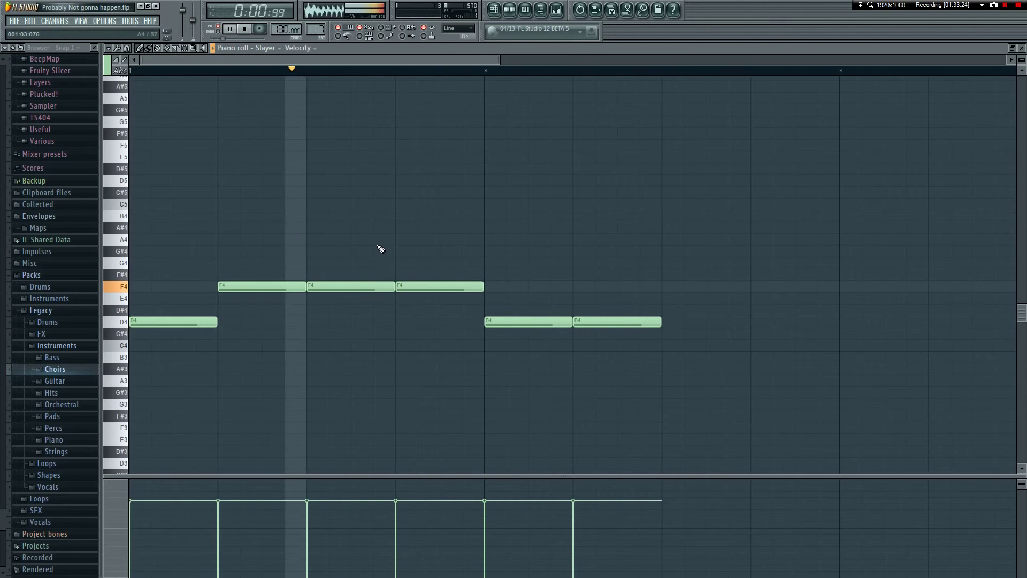
key(space)
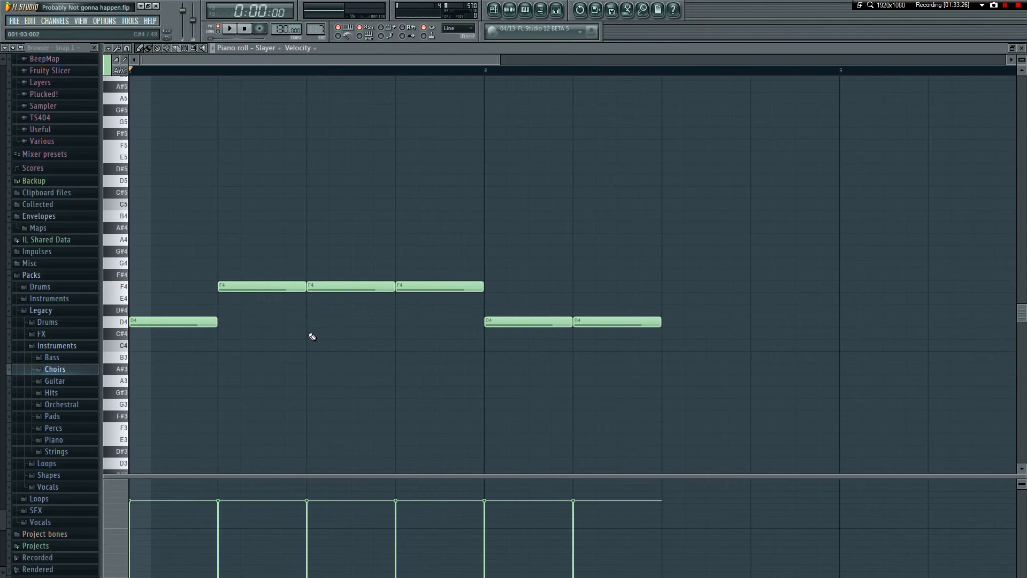
drag(262, 314, 653, 380)
key(Delete)
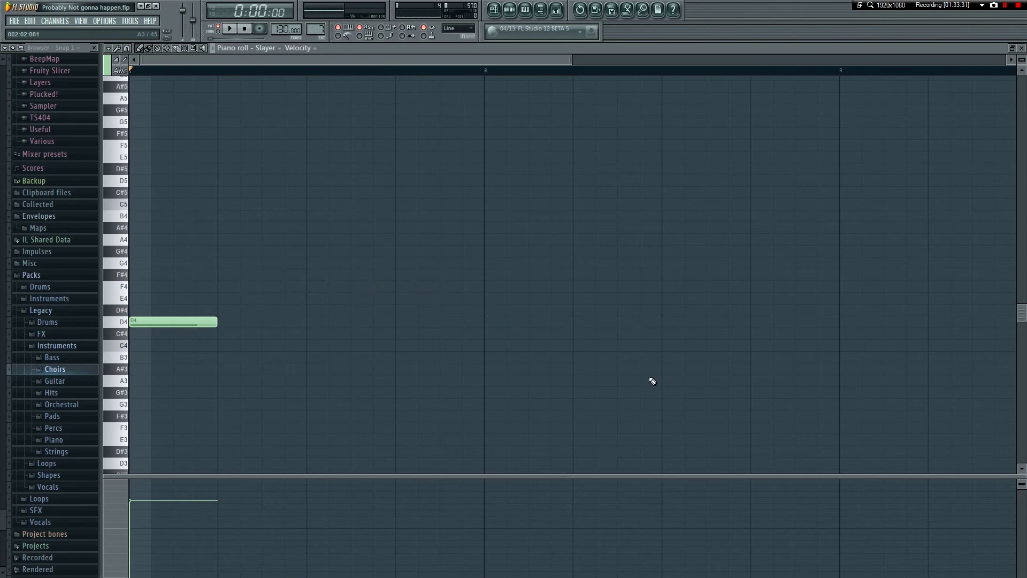
- Lengthen the D4 note to one and a half beats, add three equally long F4 notes after it, and play the pattern
drag(217, 321, 277, 288)
click(278, 301)
click(403, 286)
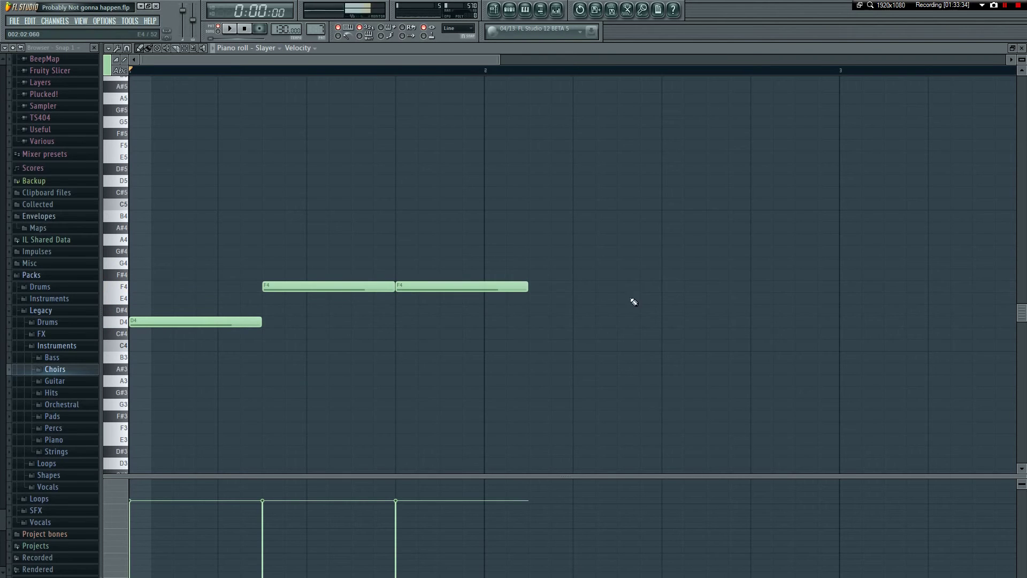
click(535, 287)
key(space)
drag(379, 59, 421, 62)
key(space)
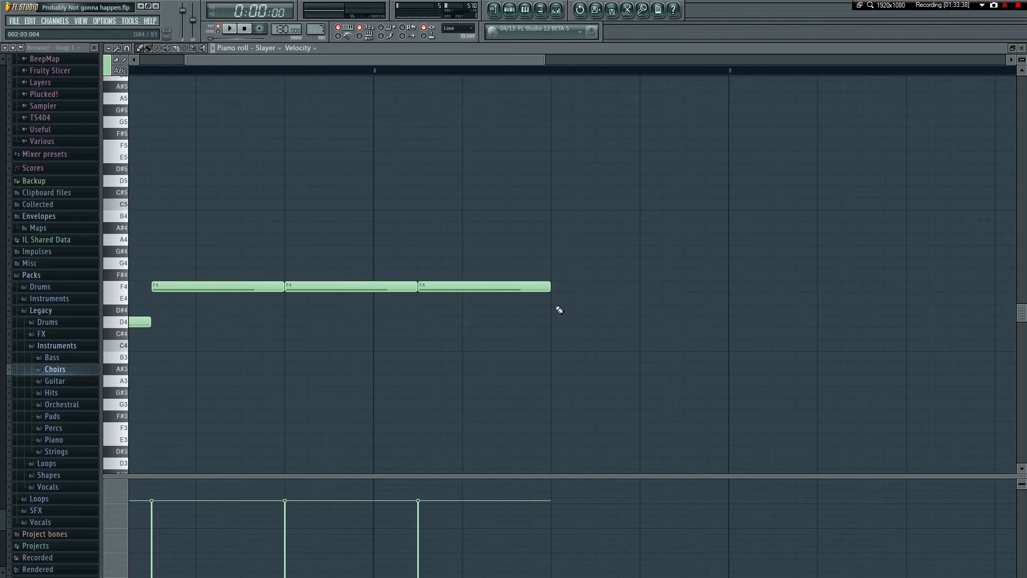
- Continue the phrase with two D4 notes and one A4 note, each one and a half beats long, and play it
click(559, 322)
click(692, 323)
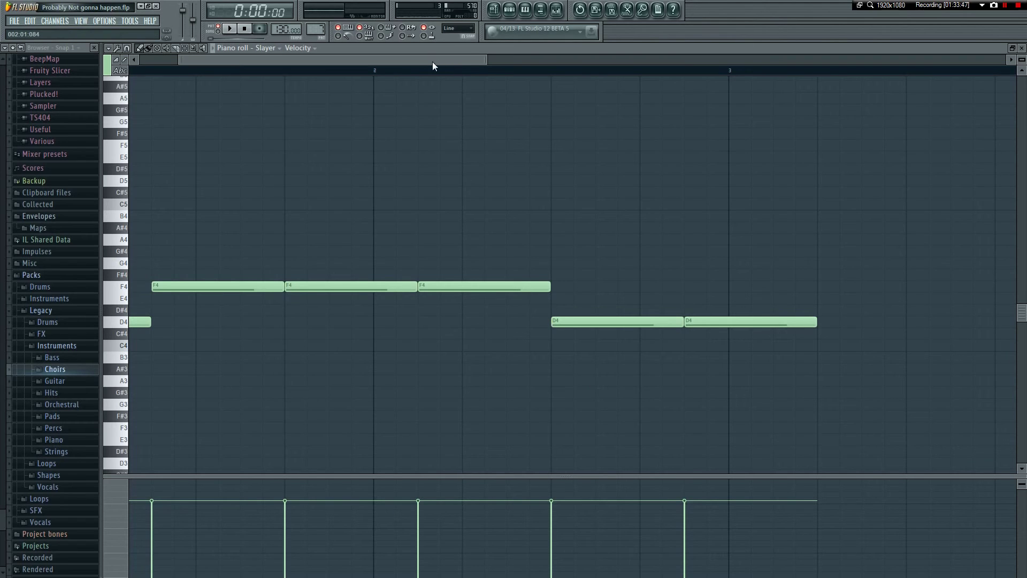
drag(454, 73, 512, 75)
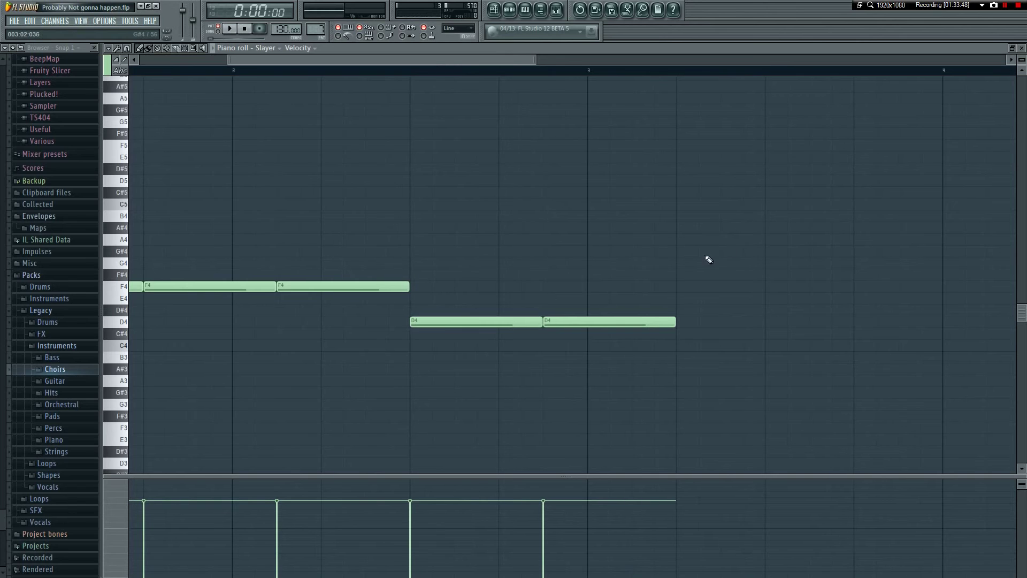
click(686, 245)
key(space)
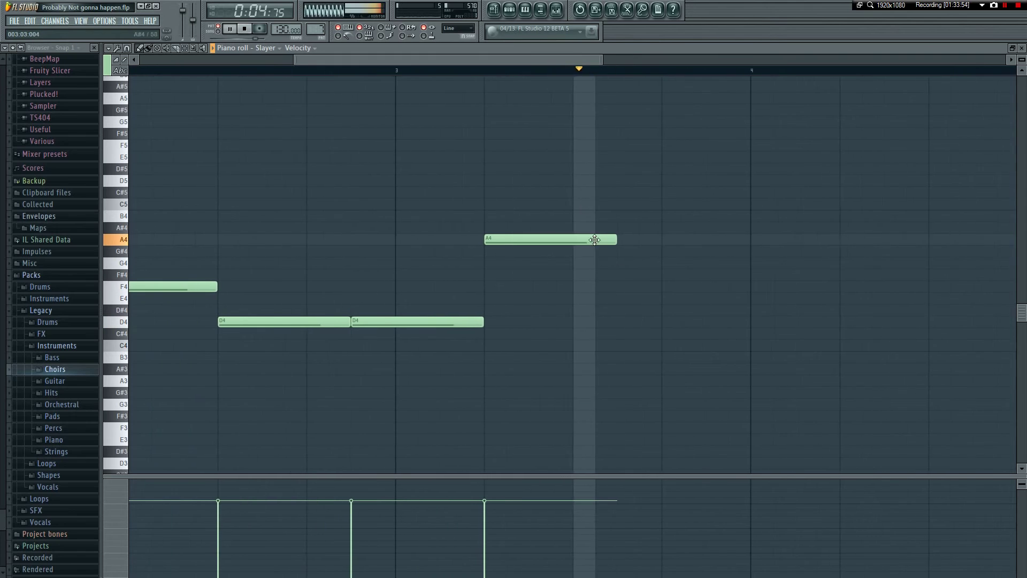
key(space)
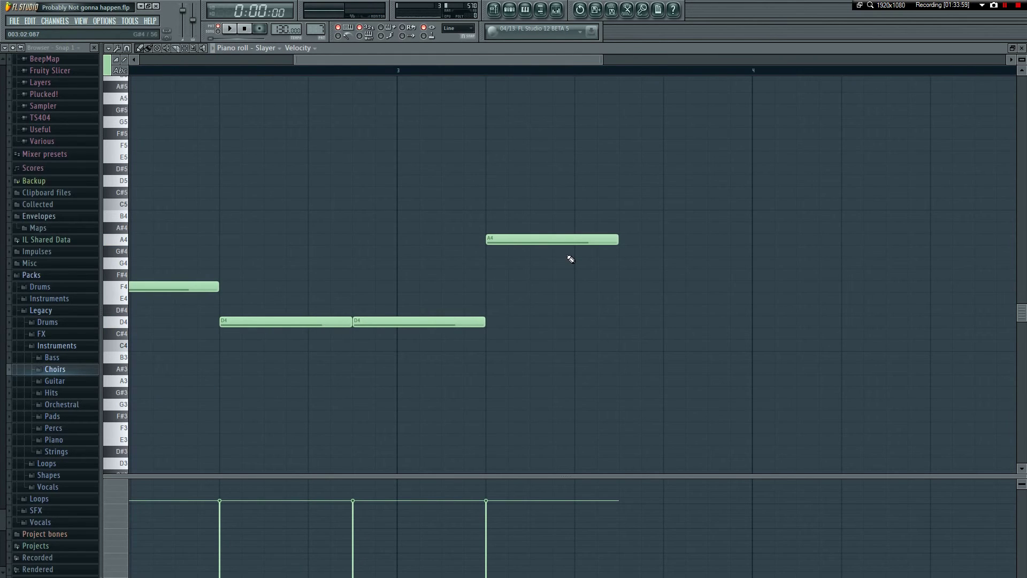
- Move the A4 note down to D4 and place three A4 notes of one and a half beats after it
drag(588, 240, 589, 322)
click(650, 239)
drag(653, 239, 636, 240)
click(759, 240)
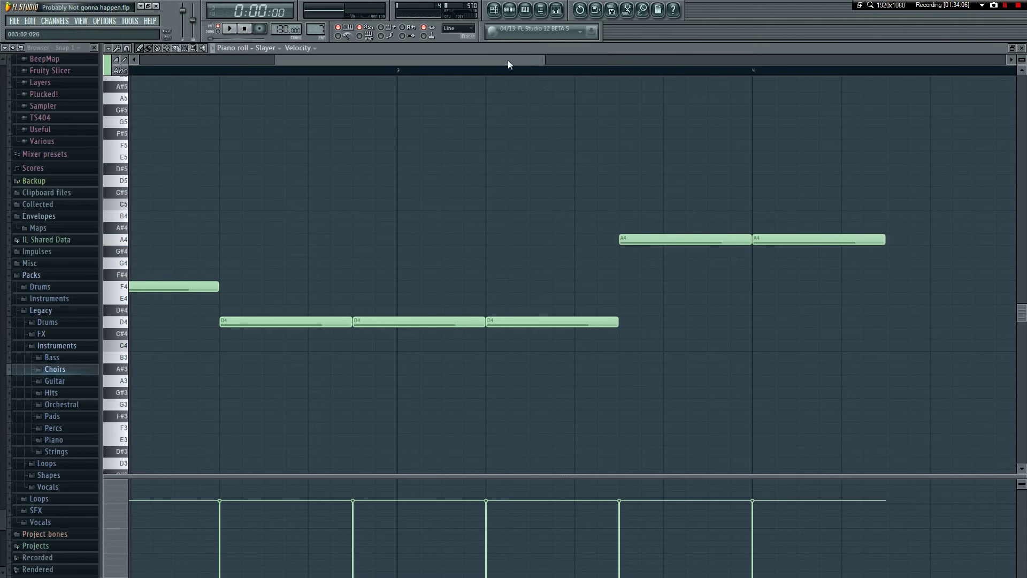
drag(508, 60, 597, 60)
scroll(660, 223, up, 2)
click(609, 275)
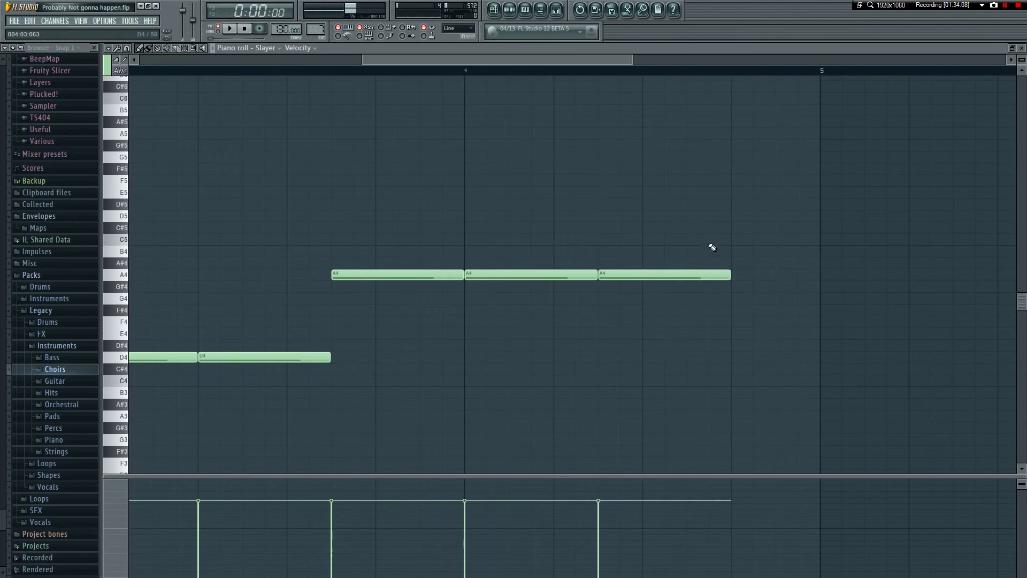
- Add three D5 notes of one and a half beats after the A4 notes and play the pattern from the start
click(740, 217)
click(882, 217)
drag(882, 216, 874, 215)
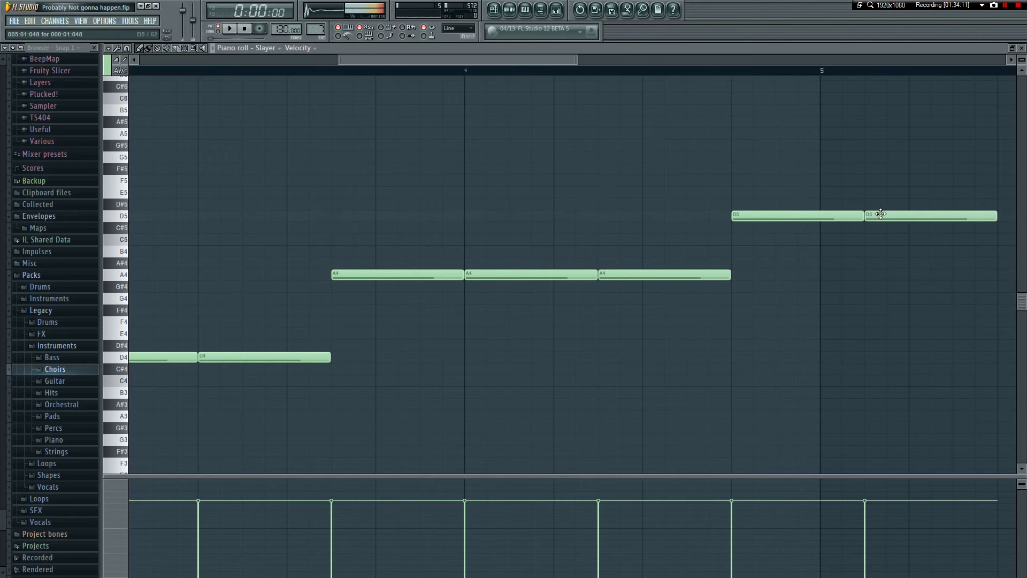
scroll(704, 189, right, 3)
click(834, 216)
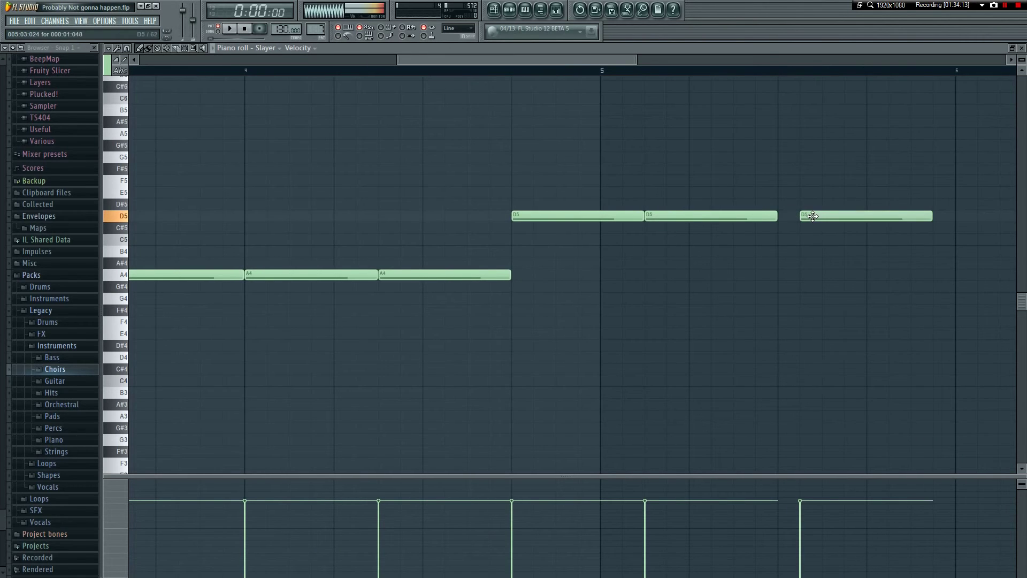
drag(835, 216, 811, 217)
key(space)
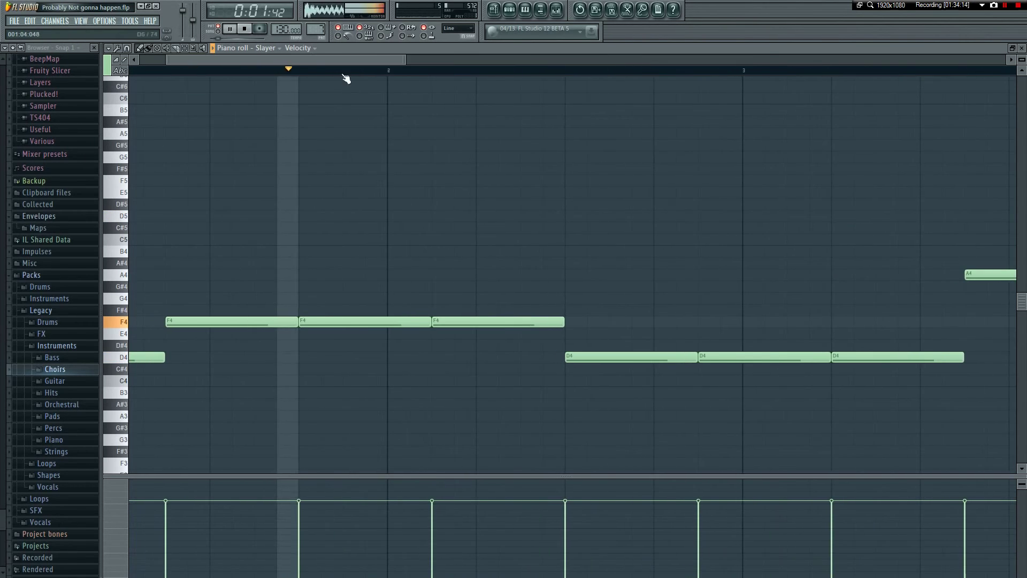
click(270, 71)
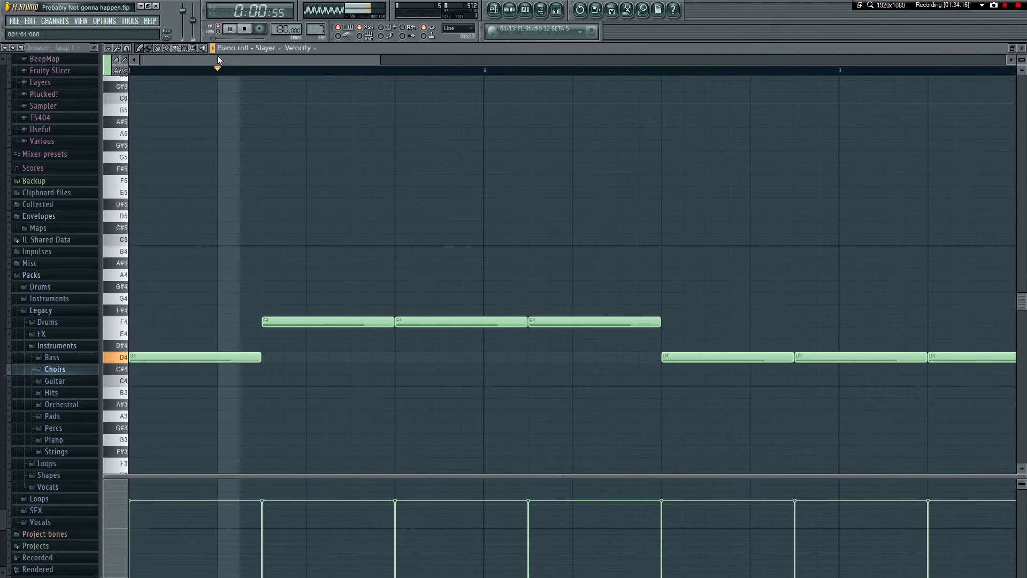
- Follow playback to the end of the phrase, stop it and select the three D5 notes there
scroll(269, 72, right, 3)
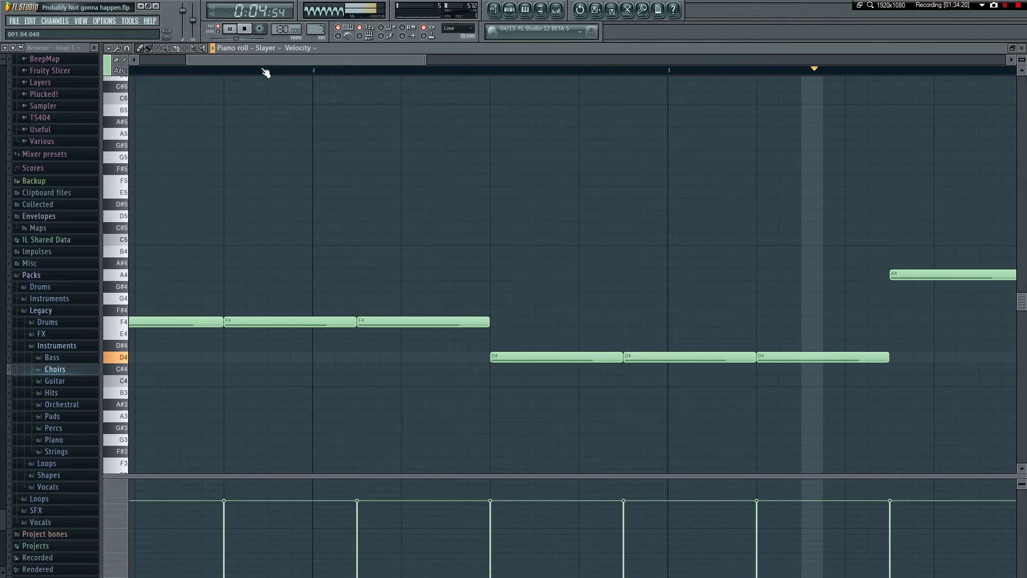
scroll(443, 110, right, 3)
scroll(454, 115, right, 5)
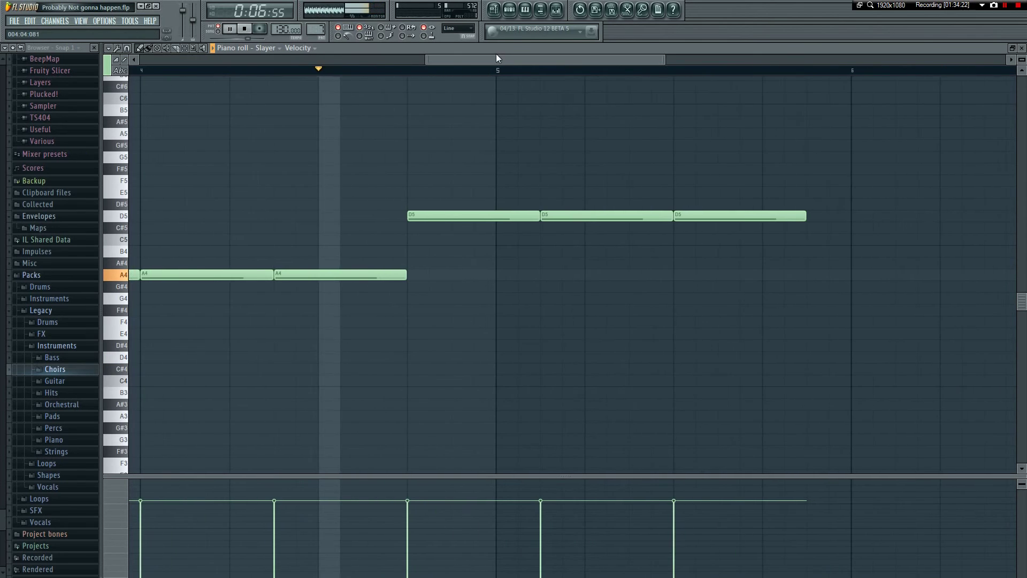
key(space)
drag(332, 217, 605, 236)
- Raise the three selected D5 notes to E5, set the playback start before them and audition the passage
drag(282, 215, 280, 192)
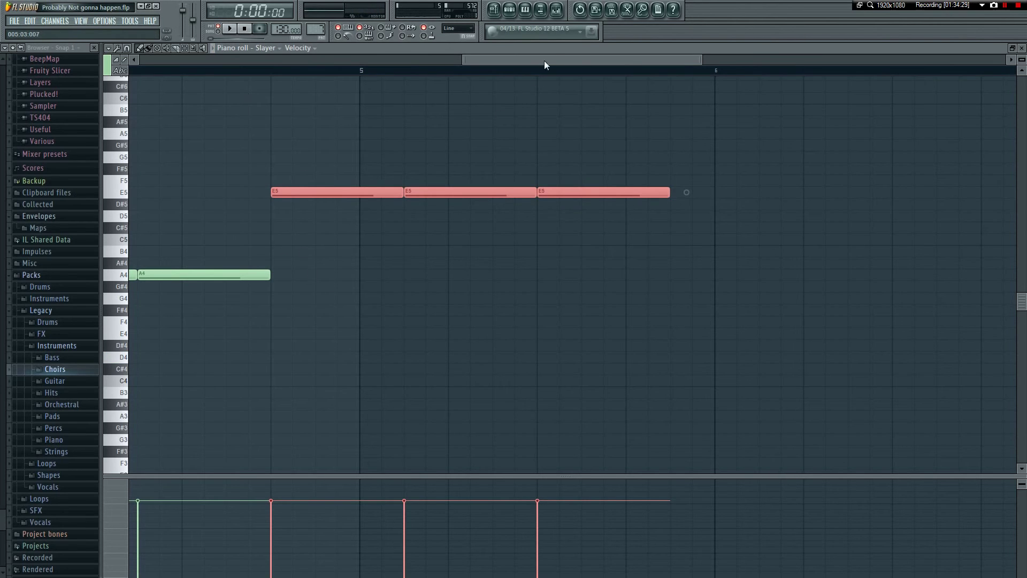
mouse_move(547, 61)
mouse_down()
mouse_move(455, 61)
mouse_move(490, 64)
mouse_up()
click(217, 73)
key(space)
key(space)
- Lower the three selected notes to C5 and audition the end of the phrase
drag(609, 195, 609, 242)
key(space)
drag(484, 63, 573, 104)
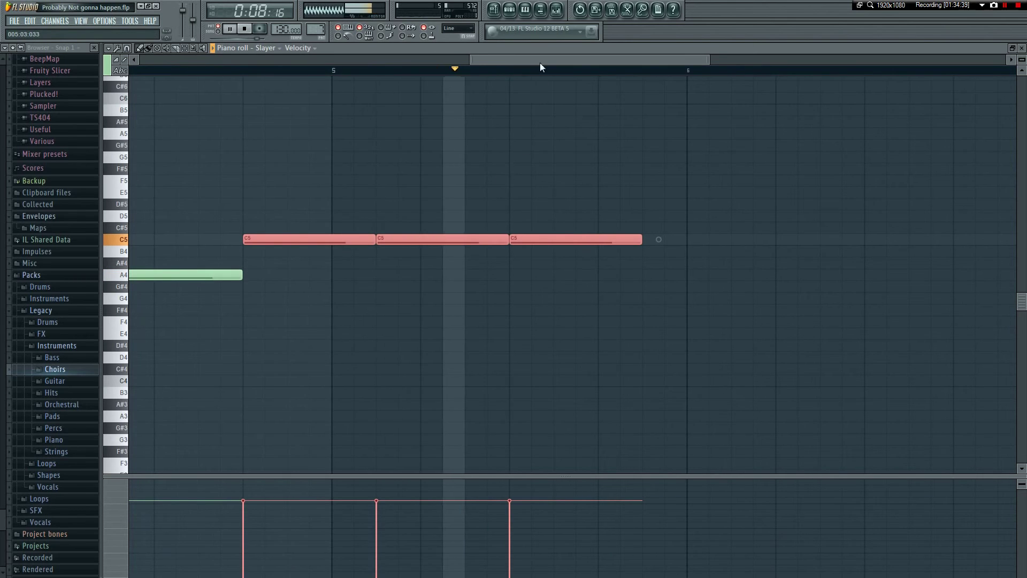
key(space)
- Raise the three selected notes one semitone to C#5 and audition the passage
drag(572, 239, 573, 228)
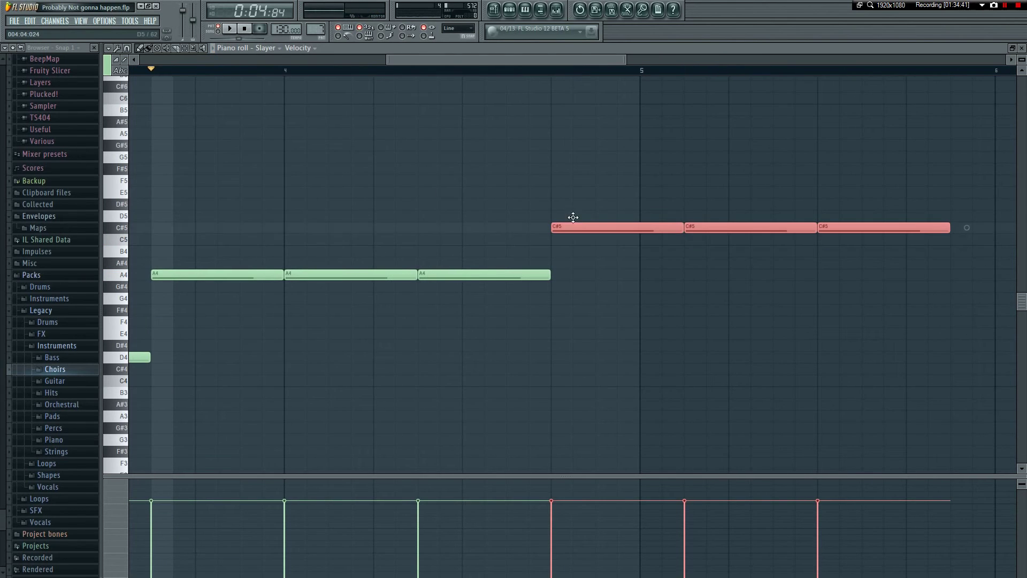
key(space)
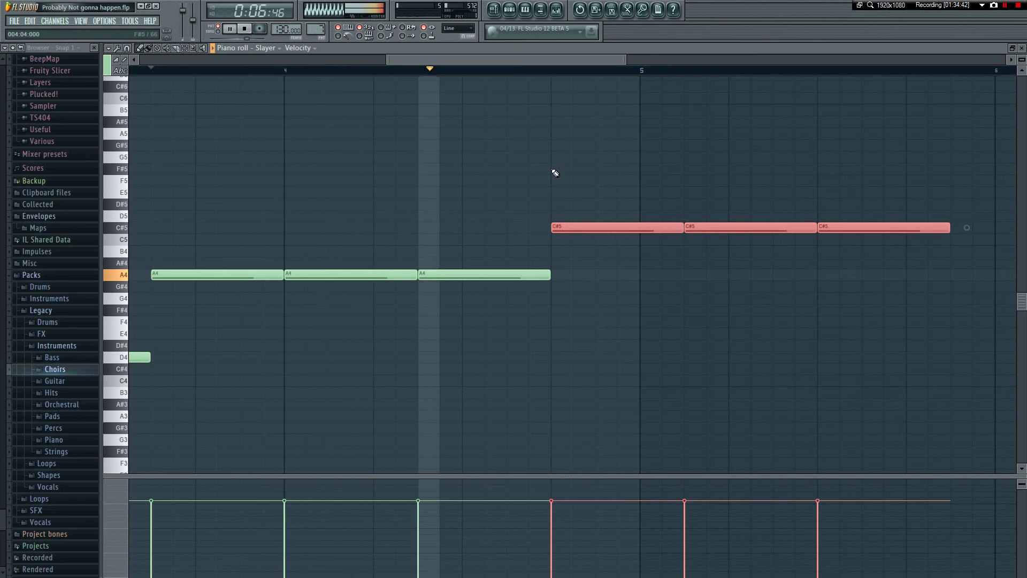
key(space)
- Lower the three selected notes to B4 and audition the passage
drag(573, 228, 572, 251)
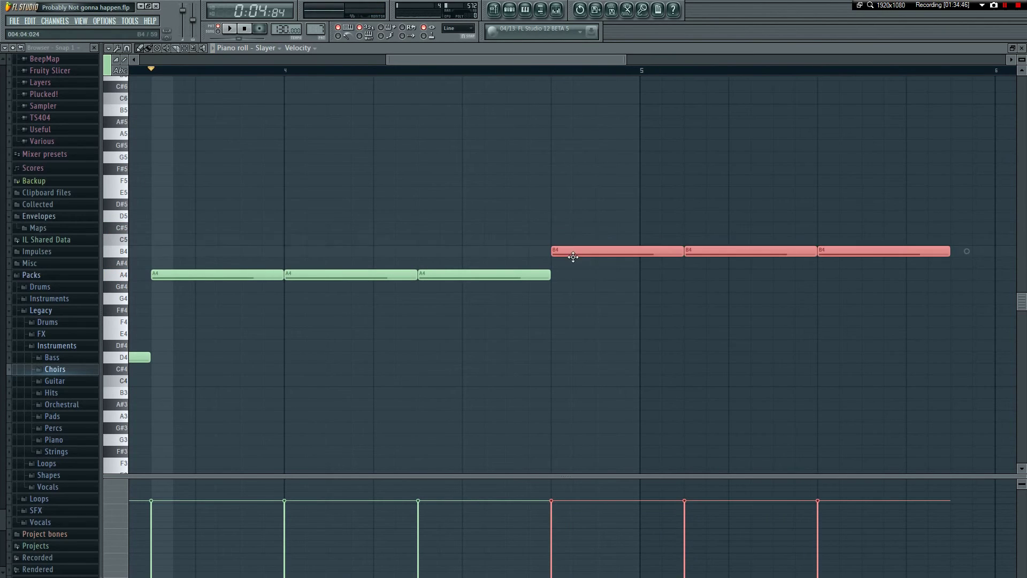
key(space)
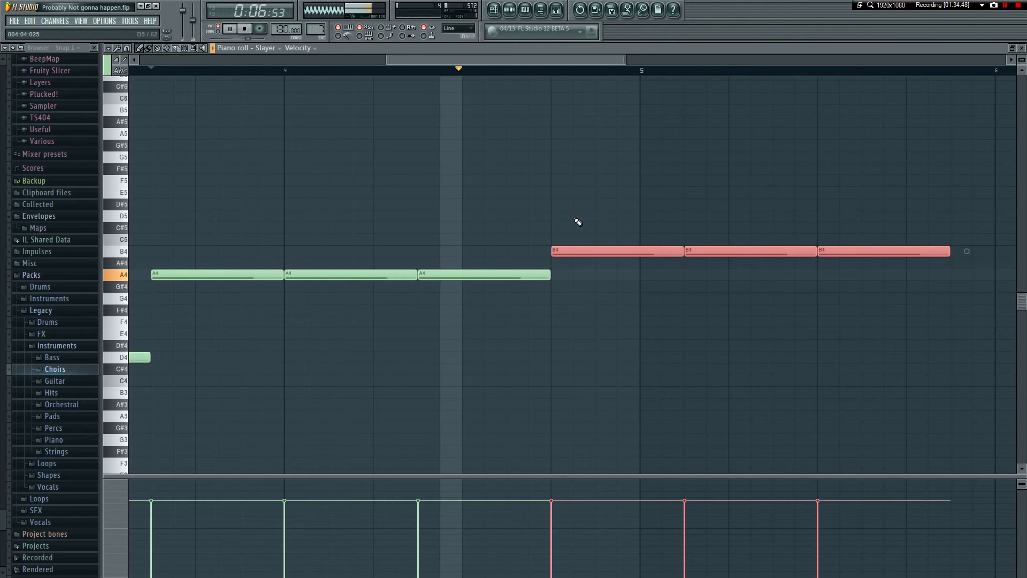
key(space)
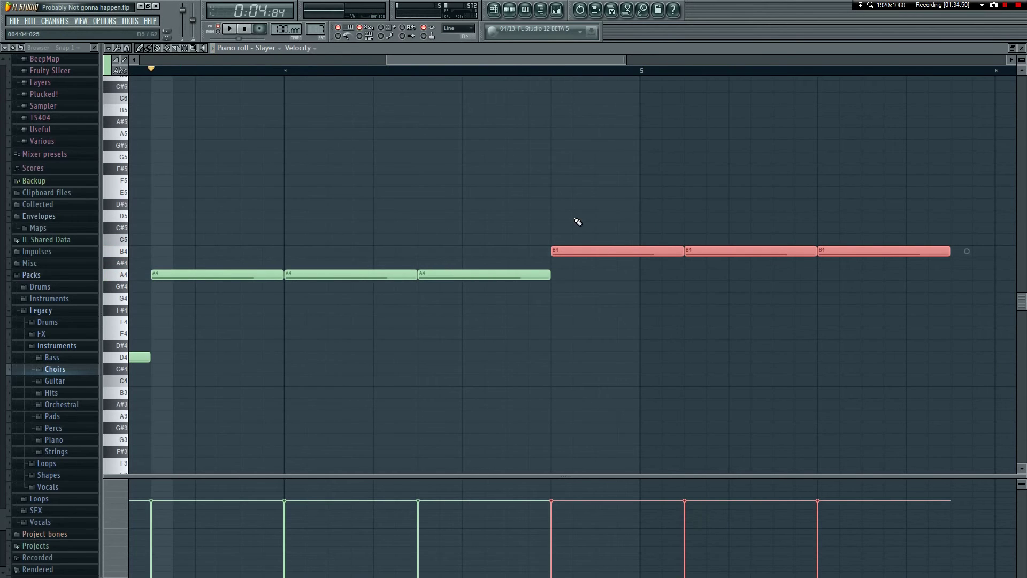
- Move the three selected B4 notes up to C#5, deselect them and play the passage
drag(563, 251, 563, 220)
key(ctrl+d)
key(space)
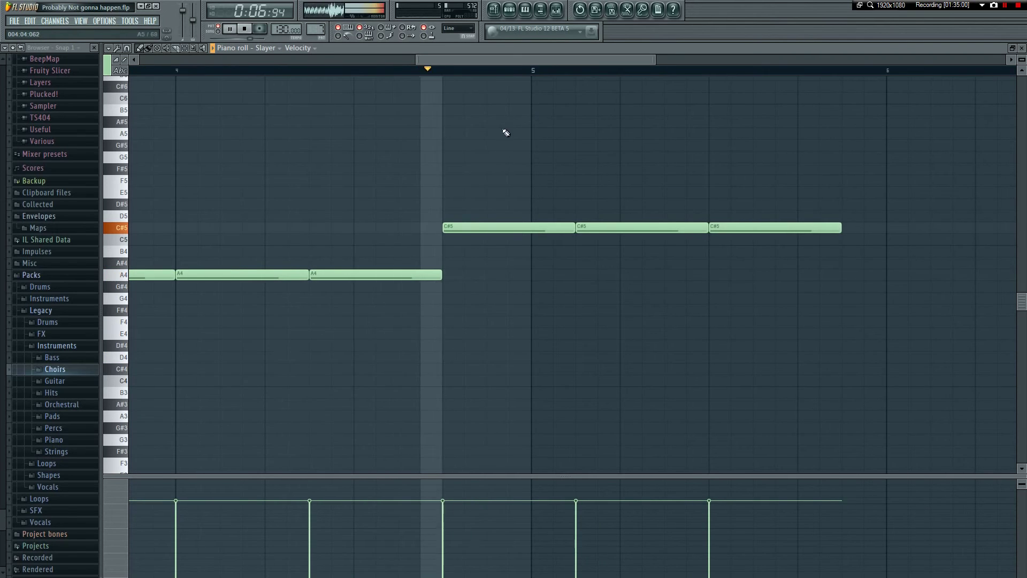
- Lower the last three C#5 notes in the Slayer part to C5 and play the pattern through
key(space)
drag(332, 213, 749, 235)
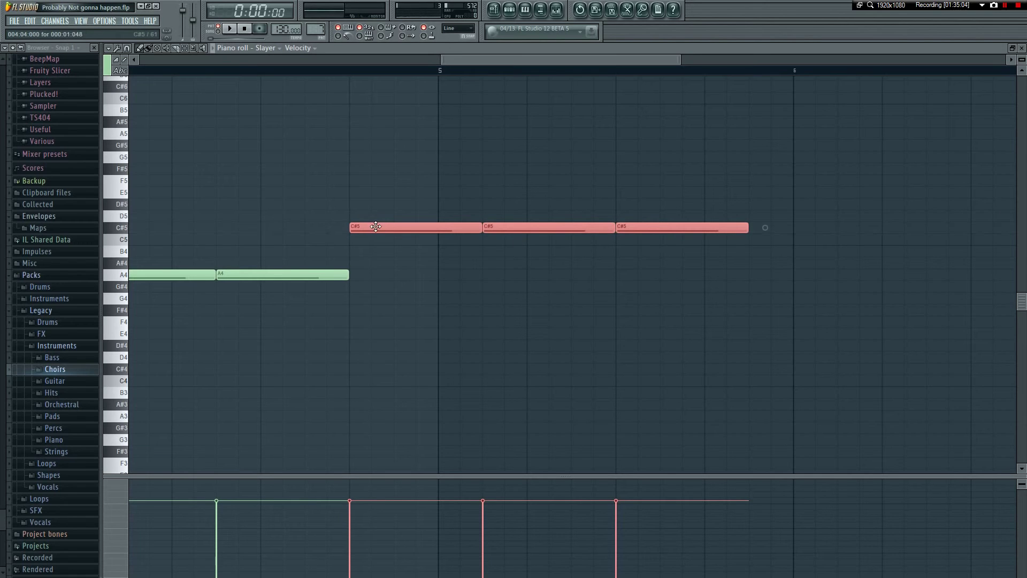
key(shift+Down)
click(424, 305)
key(space)
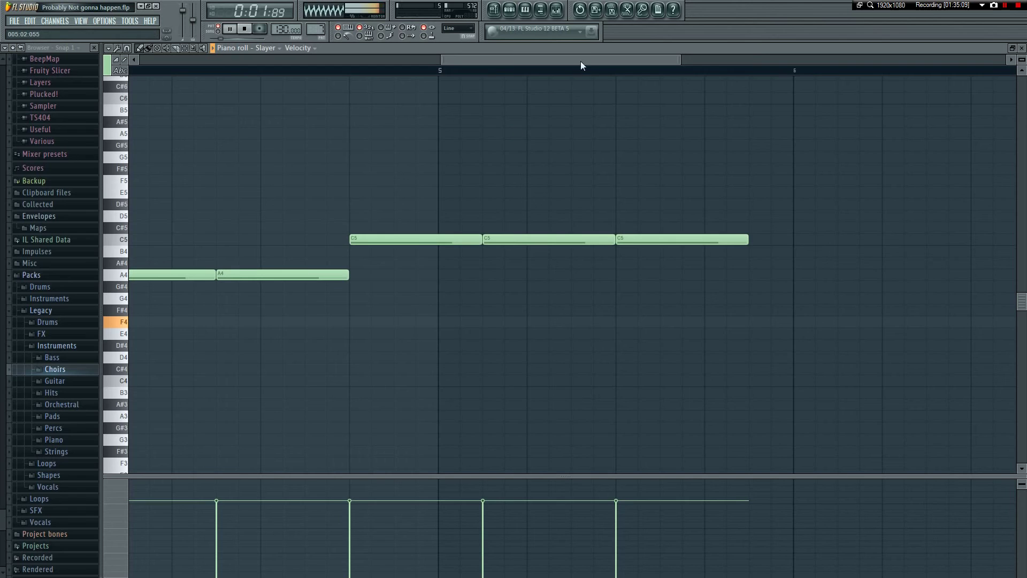
drag(582, 63, 319, 201)
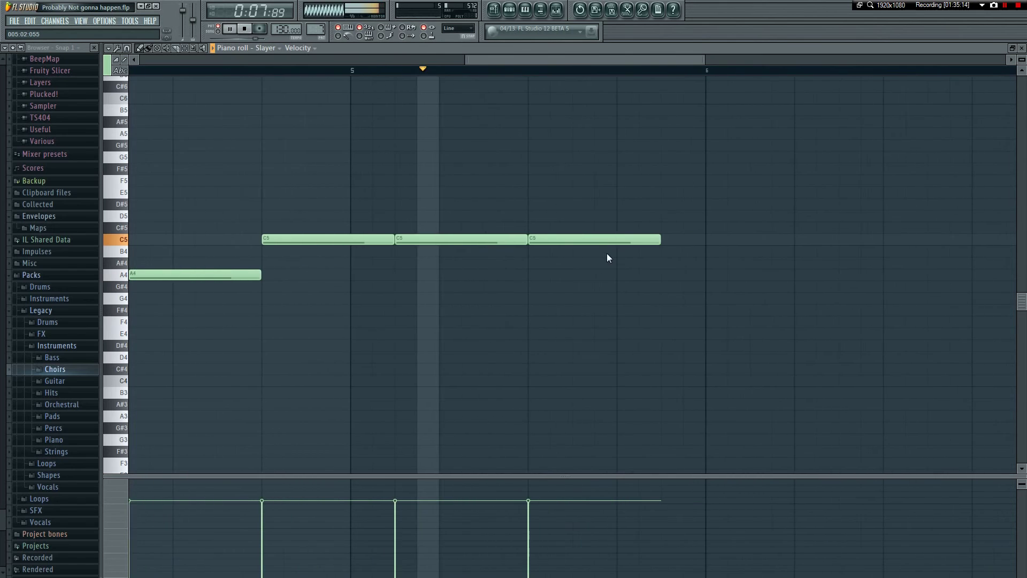
key(space)
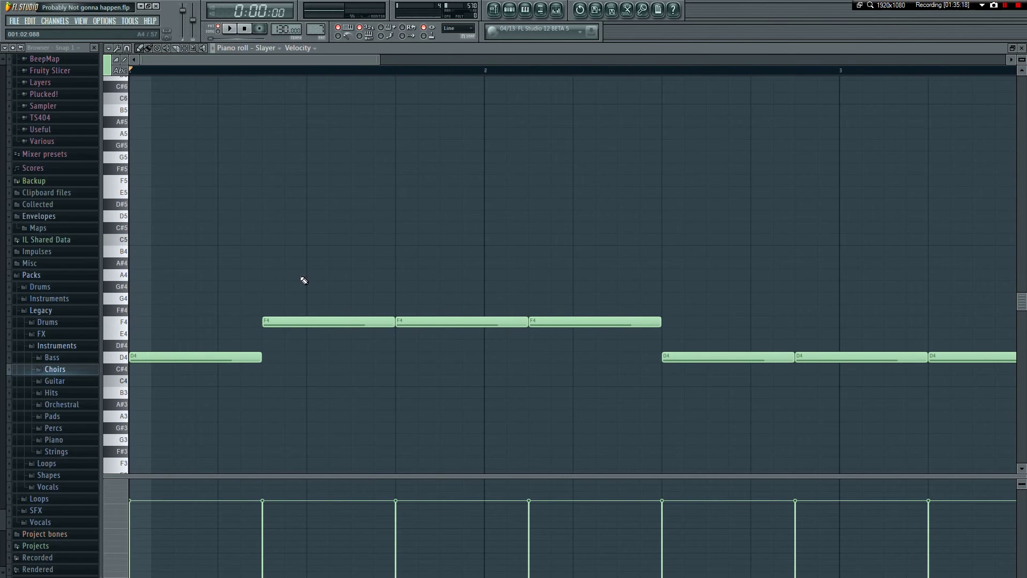
- Place a Pattern 7 clip on playlist Track 1 at bar 25, replacing the piano roll view with the playlist
key(F7)
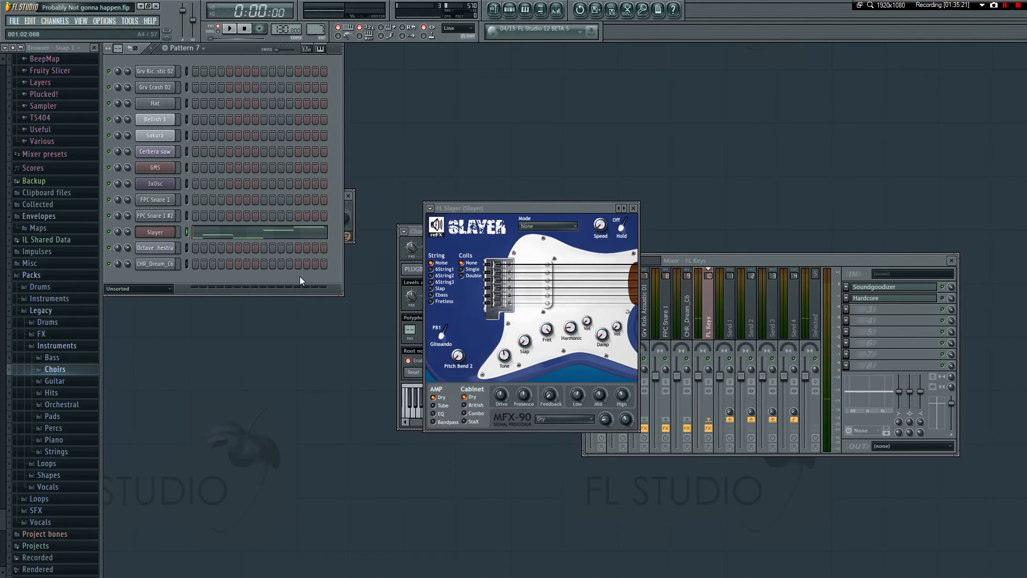
click(495, 13)
click(454, 92)
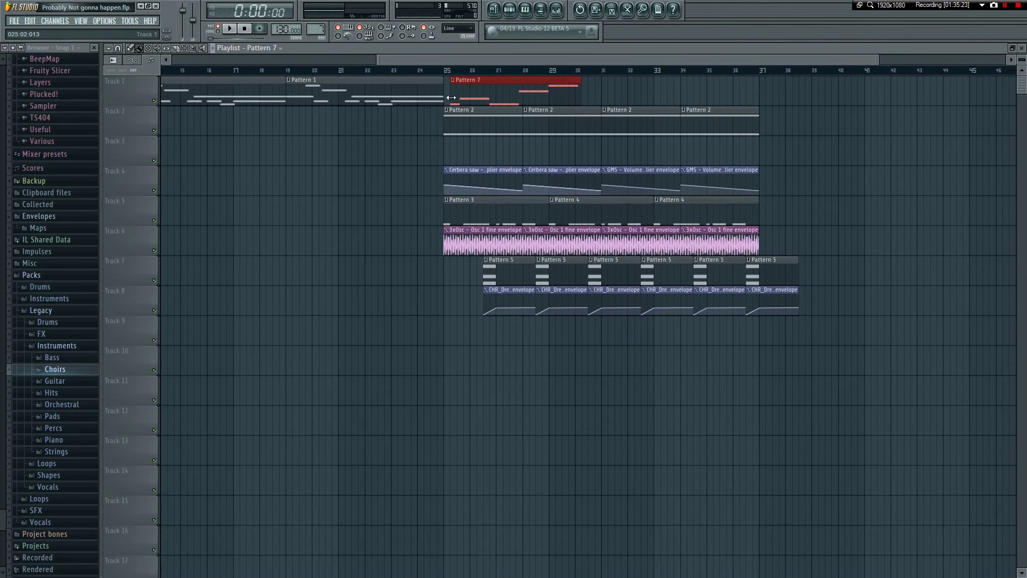
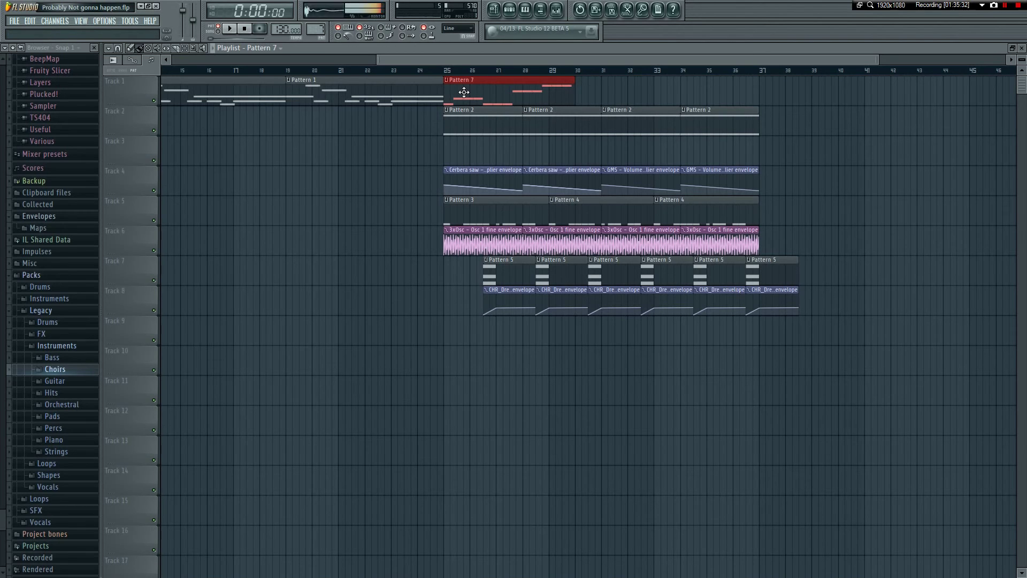
key(F5)
- Shorten all the notes in Slayer's part to one beat each
key(F7)
drag(222, 60, 762, 107)
drag(162, 202, 808, 443)
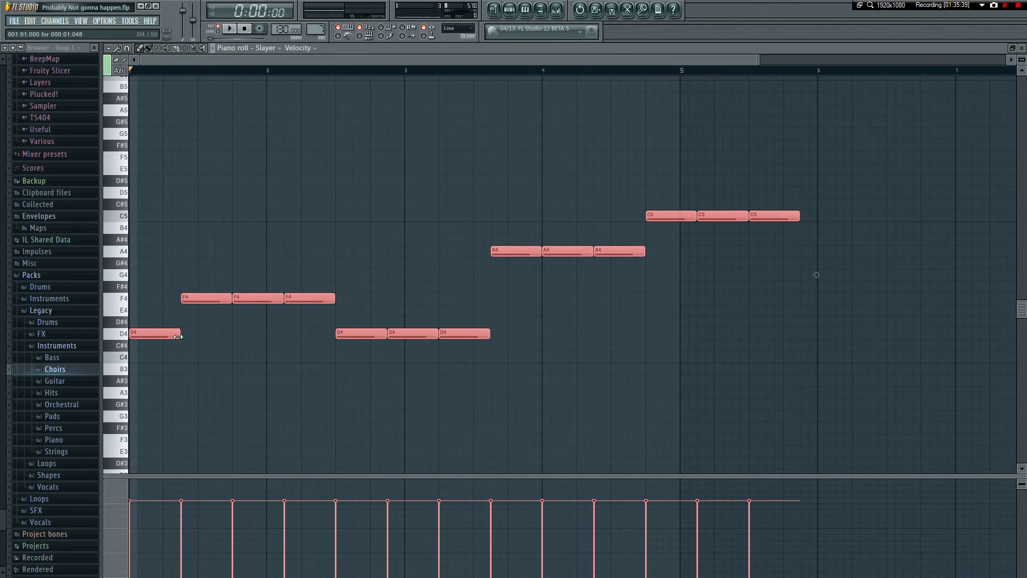
drag(178, 336, 163, 336)
click(220, 360)
- Shift the F4 and second group of D4 notes earlier so that they follow each other without gaps
drag(179, 188, 805, 361)
mouse_move(197, 299)
mouse_down()
mouse_move(179, 300)
mouse_move(206, 298)
mouse_up()
click(220, 273)
drag(270, 299, 236, 299)
drag(331, 335, 279, 335)
drag(384, 336, 315, 336)
drag(431, 336, 345, 340)
- Shift the A4 notes earlier, with the C5 notes following, so the three A4 notes directly follow the D4 notes without gaps
drag(468, 162, 770, 259)
drag(482, 252, 379, 252)
ctrl+click(428, 289)
drag(426, 187, 669, 257)
click(428, 240)
right_click(428, 240)
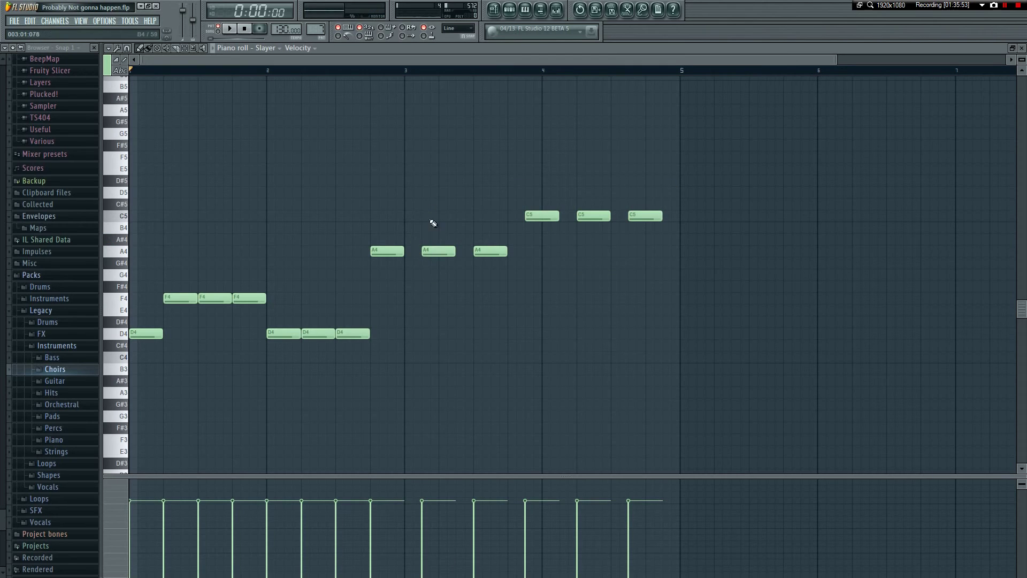
drag(428, 199, 647, 291)
ctrl+click(422, 251)
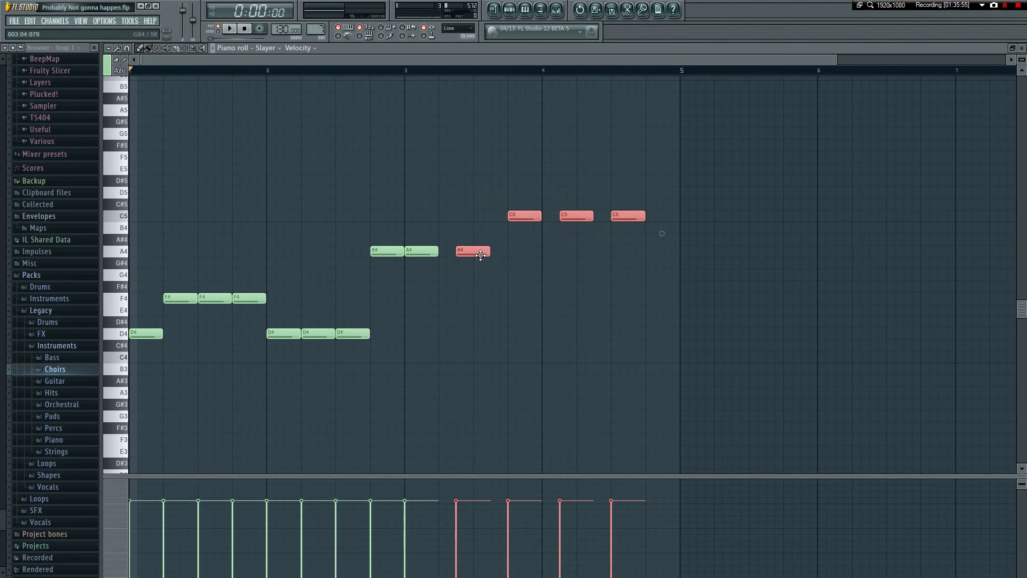
drag(464, 249, 448, 250)
ctrl+click(447, 250)
- Close the gaps between the three C5 notes at the end and play back the tightened melody
mouse_move(509, 219)
mouse_down()
mouse_move(492, 220)
mouse_move(533, 217)
mouse_move(516, 219)
mouse_up()
click(543, 216)
drag(581, 218, 547, 218)
key(space)
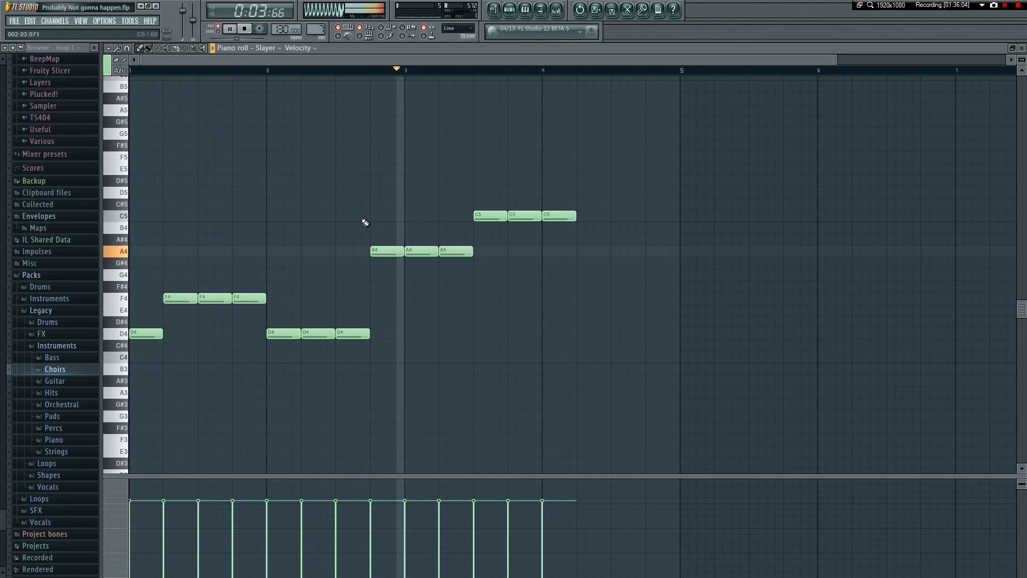
key(space)
- Reopen the Slayer editor and try its Hold and Glissando switches while playing notes, leaving Hold on
key(F7)
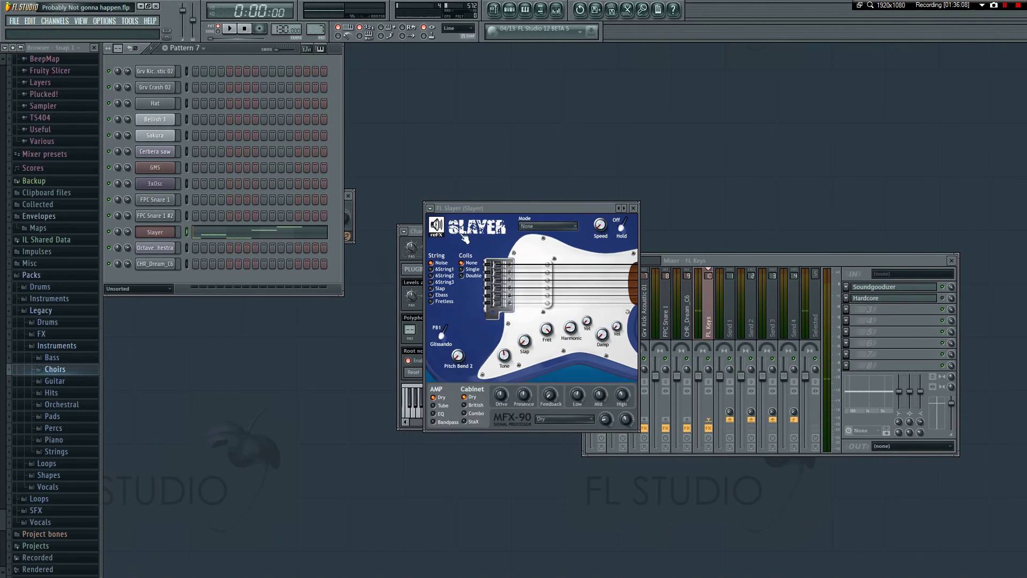
click(633, 208)
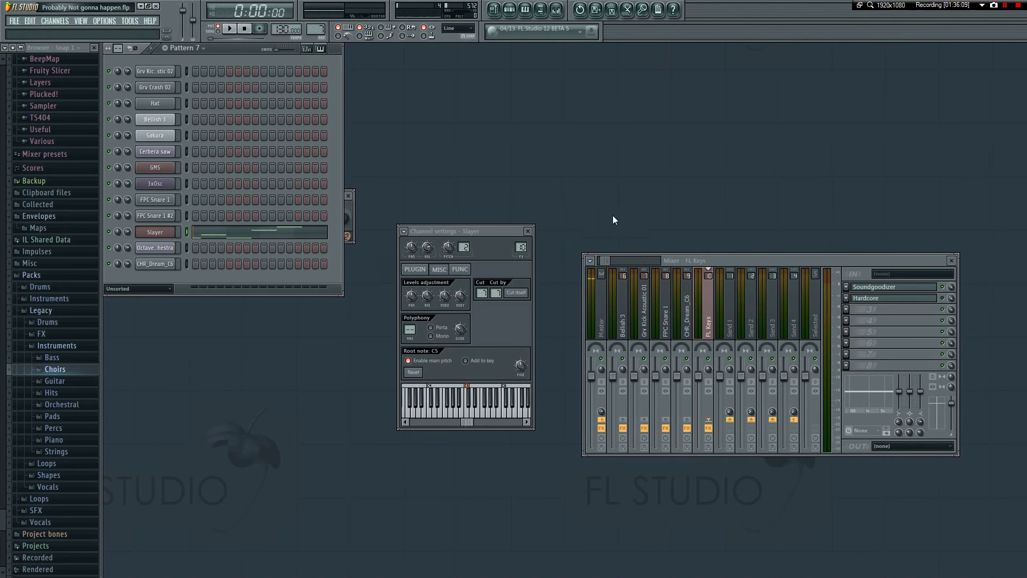
click(156, 232)
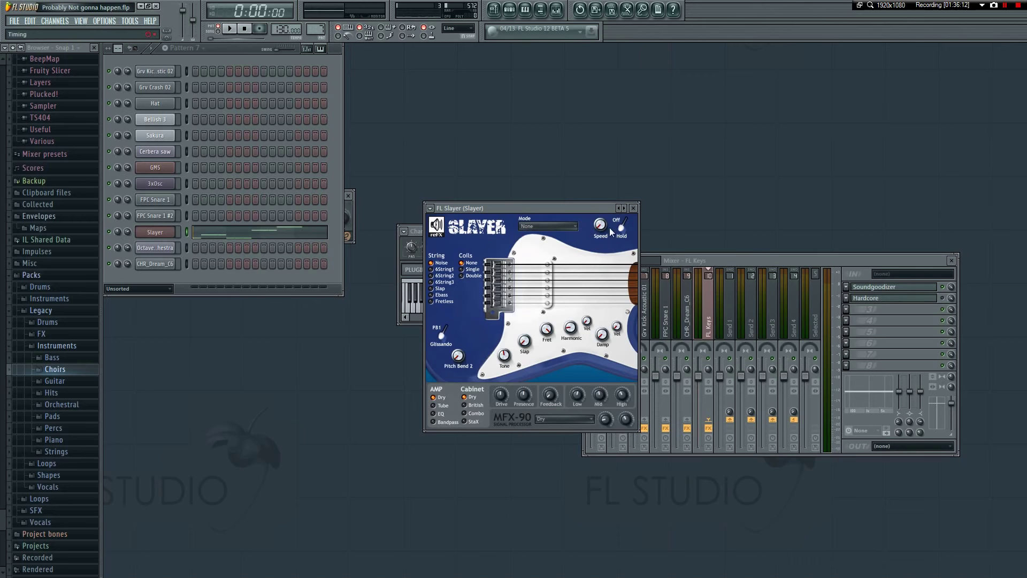
key(space)
click(624, 226)
key(space)
click(623, 225)
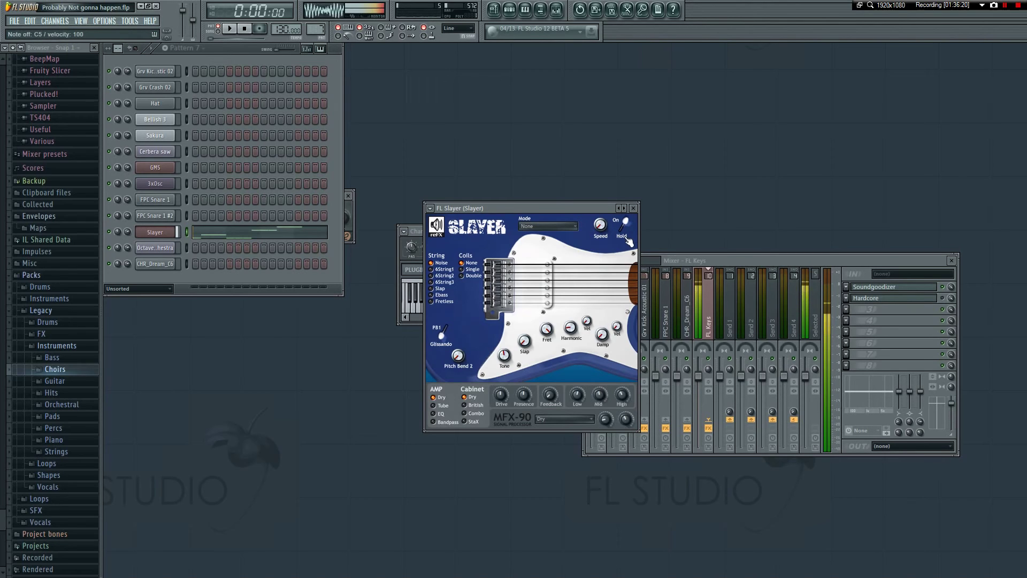
click(624, 224)
click(442, 331)
click(623, 225)
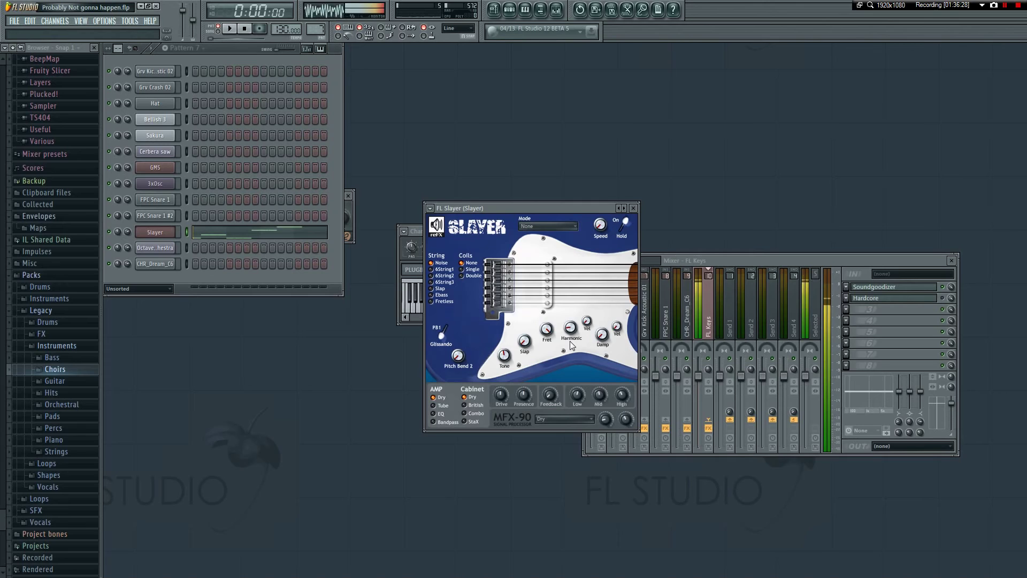
key(z)
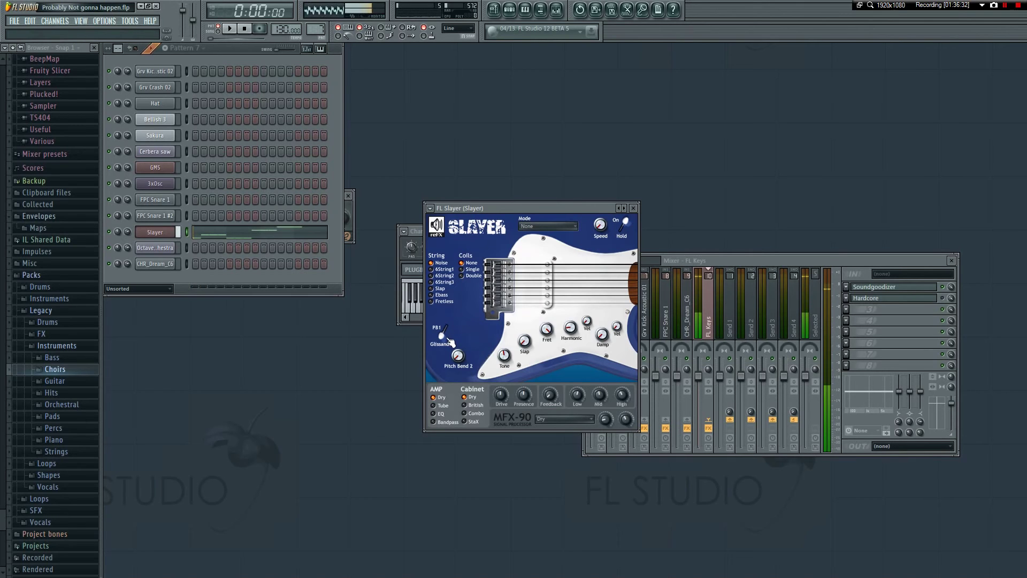
- Select and copy all the notes in Slayer's Pattern 7 part
key(space)
click(239, 244)
key(ctrl+a)
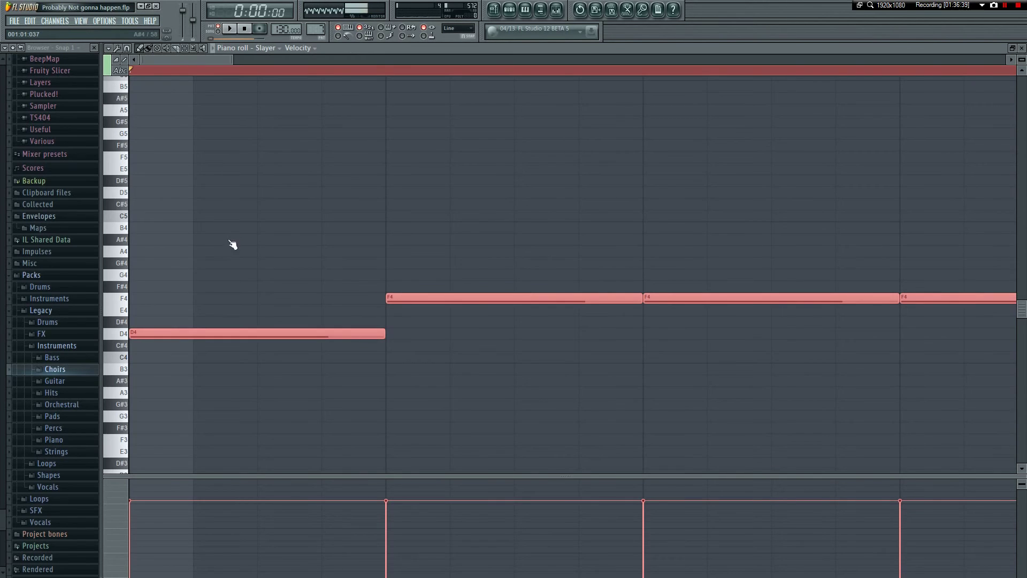
key(F7)
- Play back Pattern 7 to check how the Slayer channel sounds
right_click(172, 231)
click(397, 151)
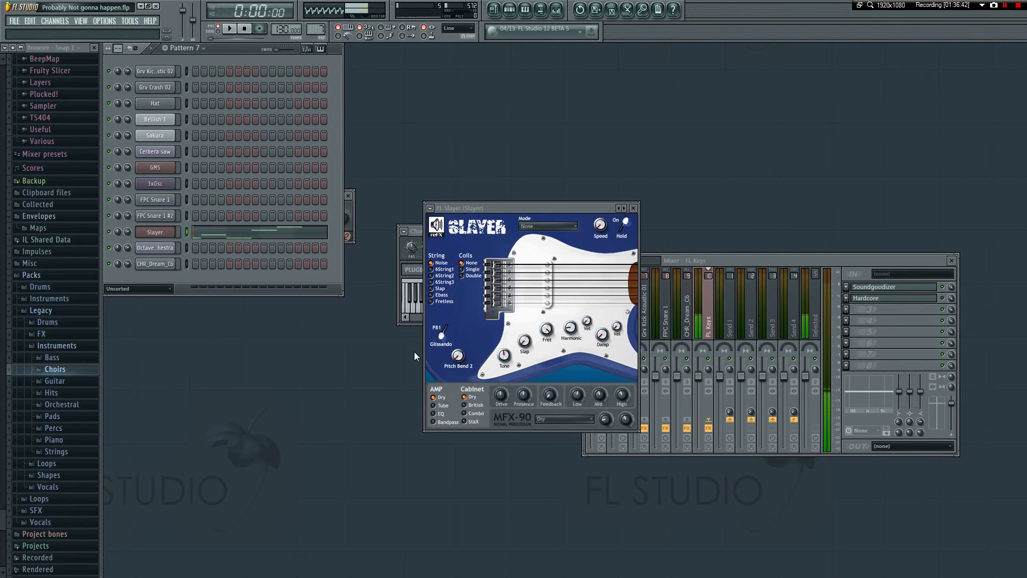
key(space)
key(space)
key(space)
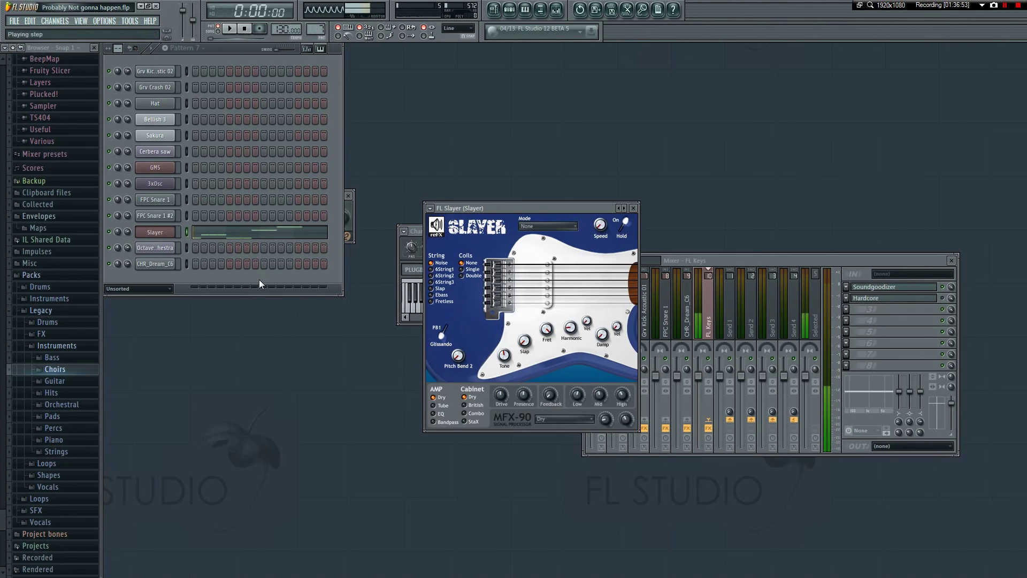
- Delete the Slayer channel and insert a fresh FL Slayer channel above FPC Snare 1 #2
right_click(176, 230)
click(213, 362)
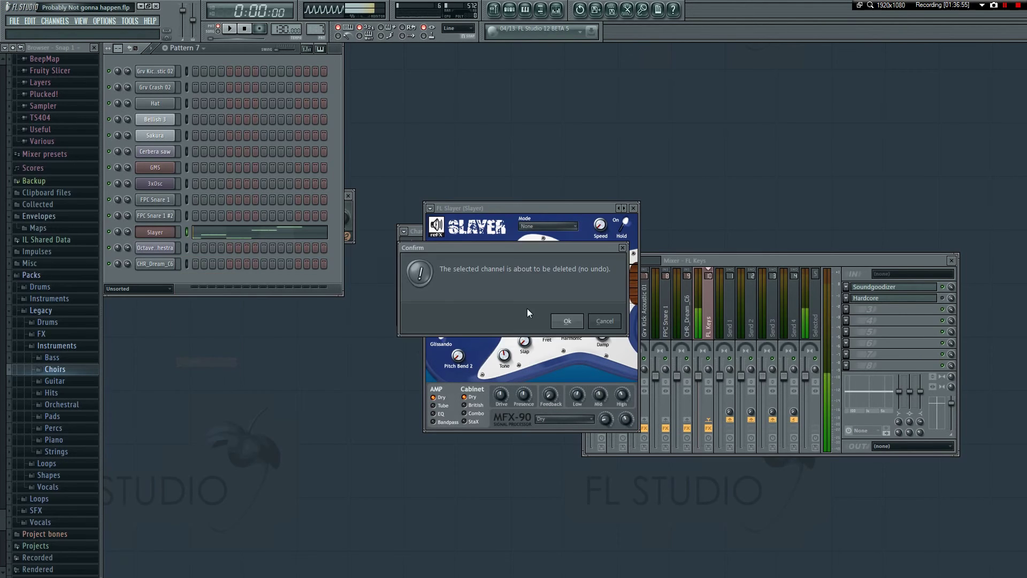
click(571, 319)
right_click(174, 215)
mouse_move(206, 335)
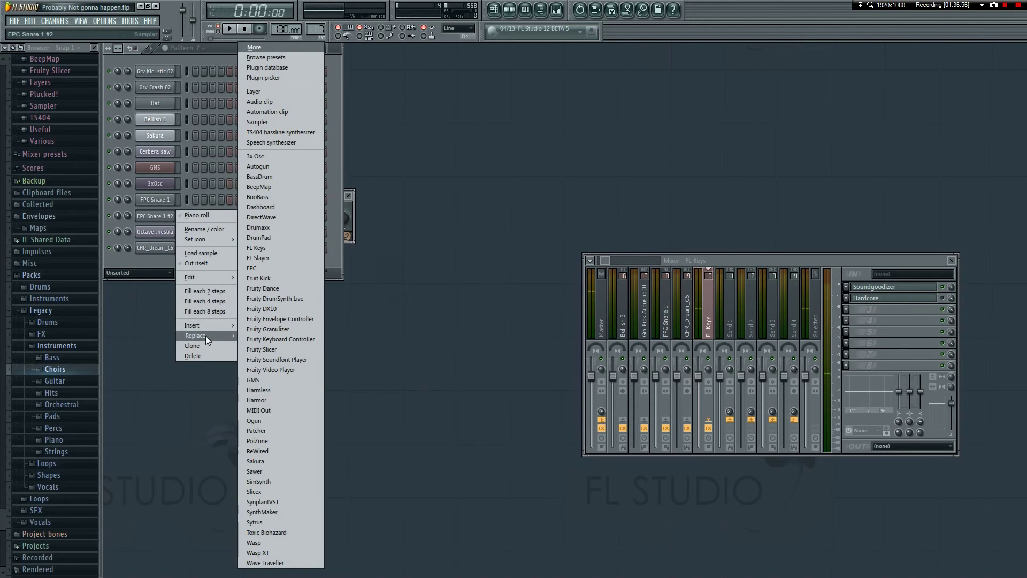
click(258, 258)
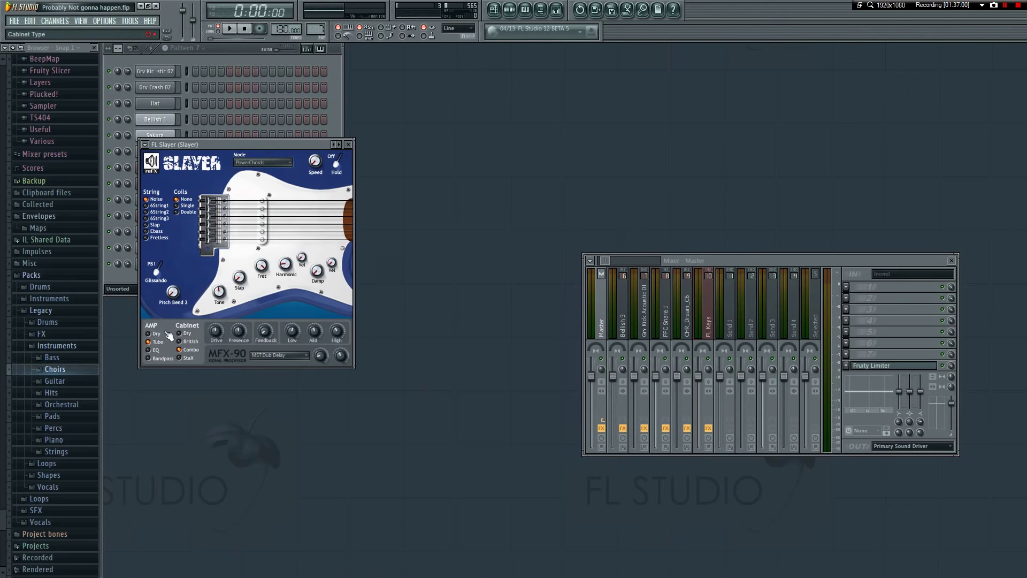
- Change the new Slayer's MFX-90 effect and its Mode setting, and close its editor
click(276, 358)
click(262, 366)
click(262, 162)
click(238, 175)
click(348, 145)
- Paste the copied notes into the new Slayer channel's piano roll and start playing the pattern
right_click(155, 215)
click(203, 214)
key(ctrl+v)
key(F7)
key(space)
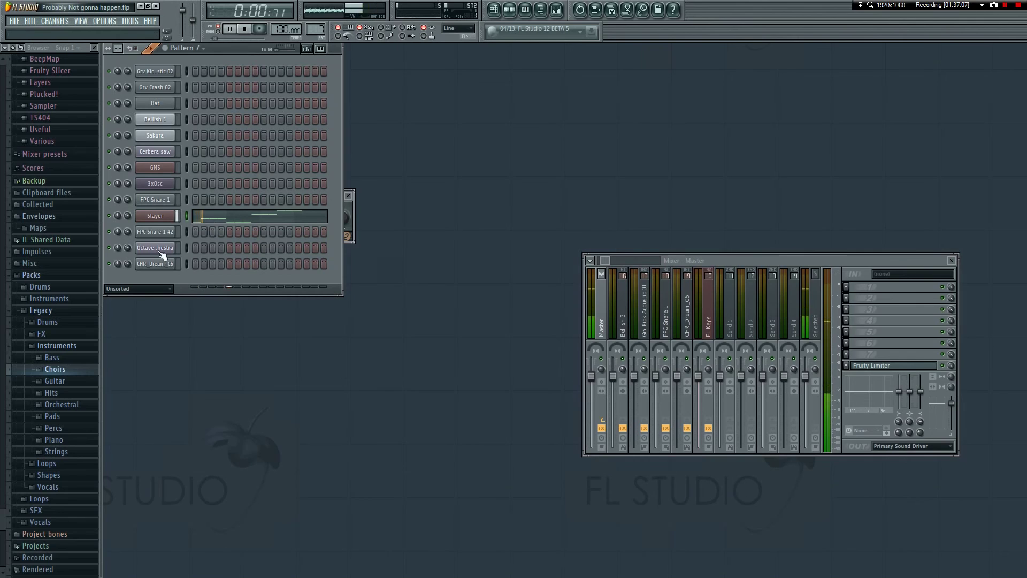
- Close the Slayer editor and its channel settings, and stop playback
click(155, 216)
click(348, 144)
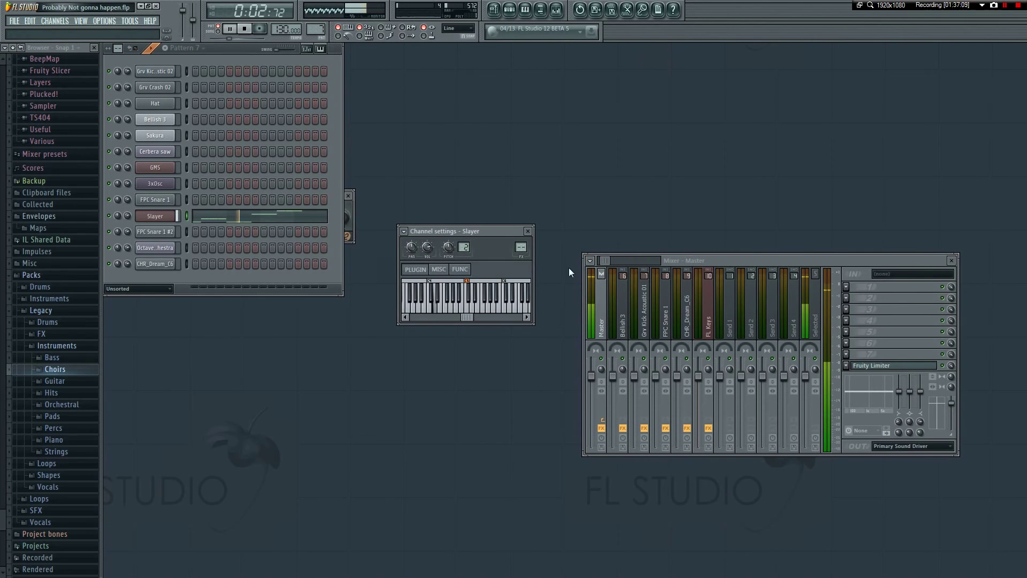
click(527, 231)
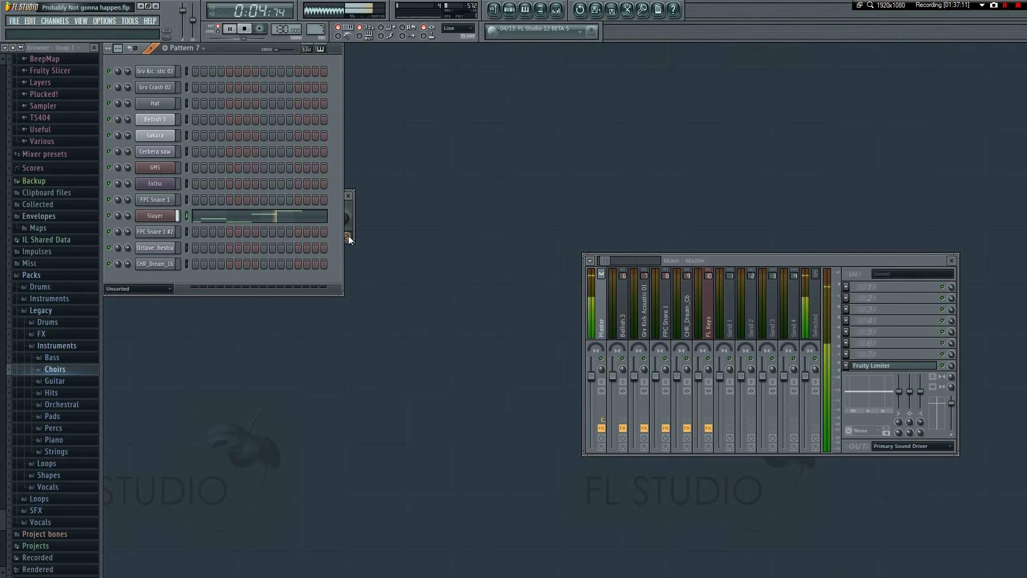
key(space)
click(898, 286)
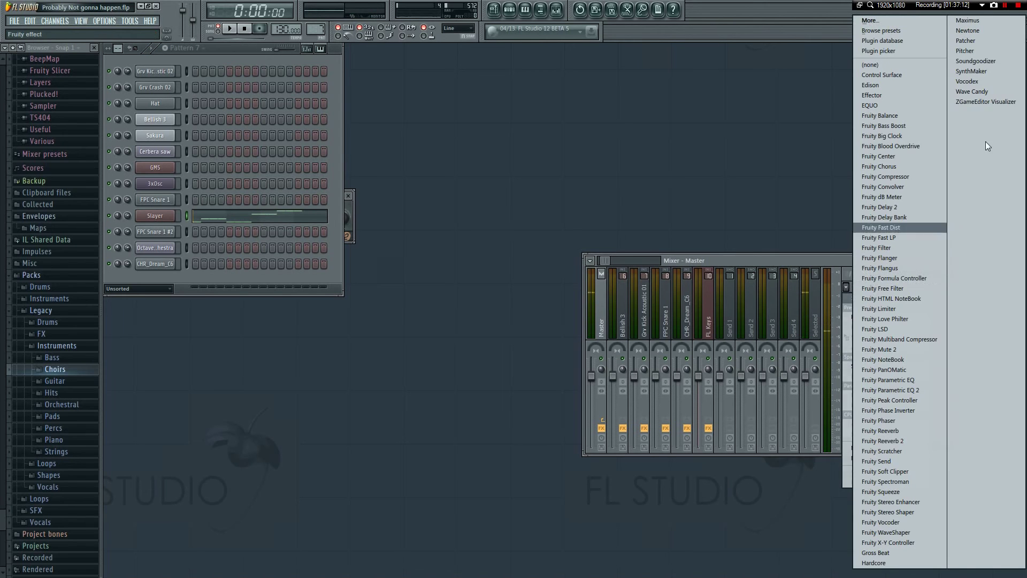
click(989, 69)
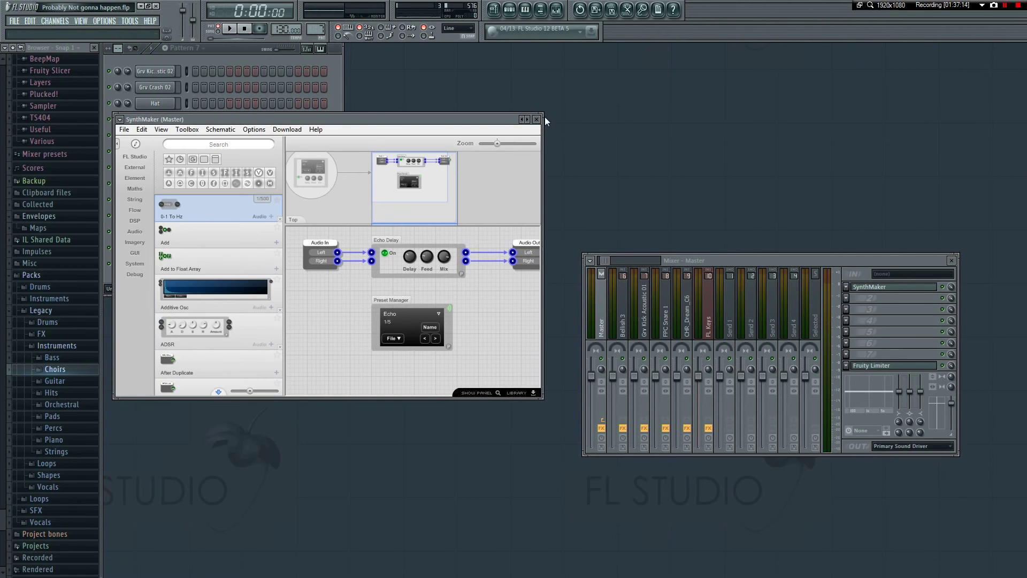
click(537, 119)
- Load Soundgoodizer into the Master track's first effect slot and listen to the pattern through it
click(846, 287)
mouse_move(888, 297)
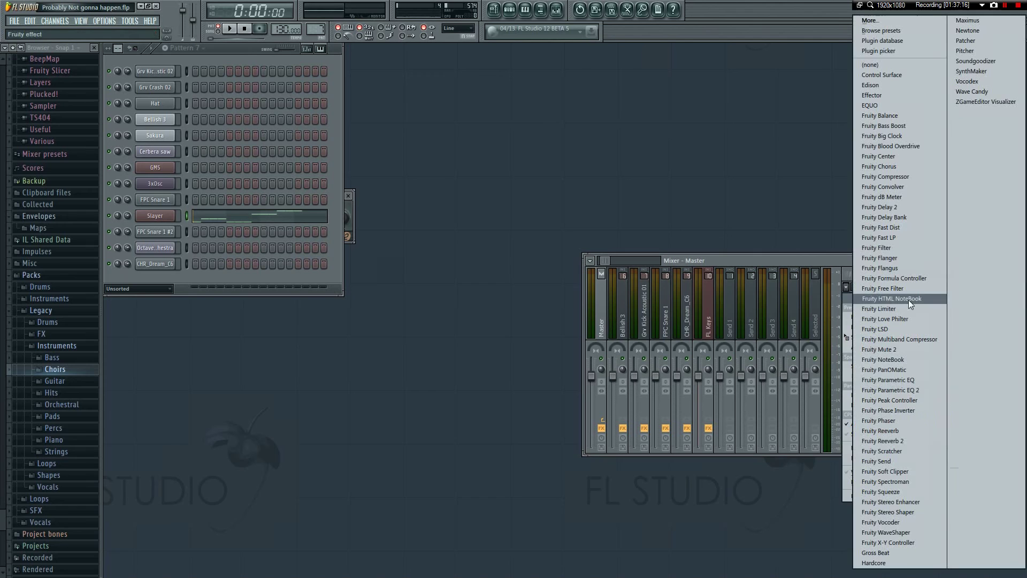
click(982, 54)
key(space)
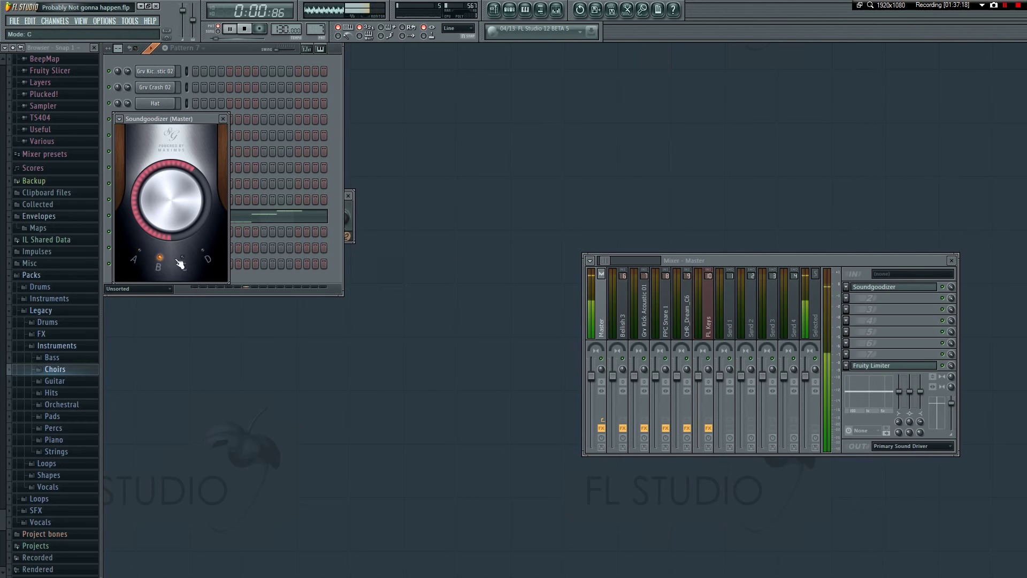
click(223, 118)
click(854, 307)
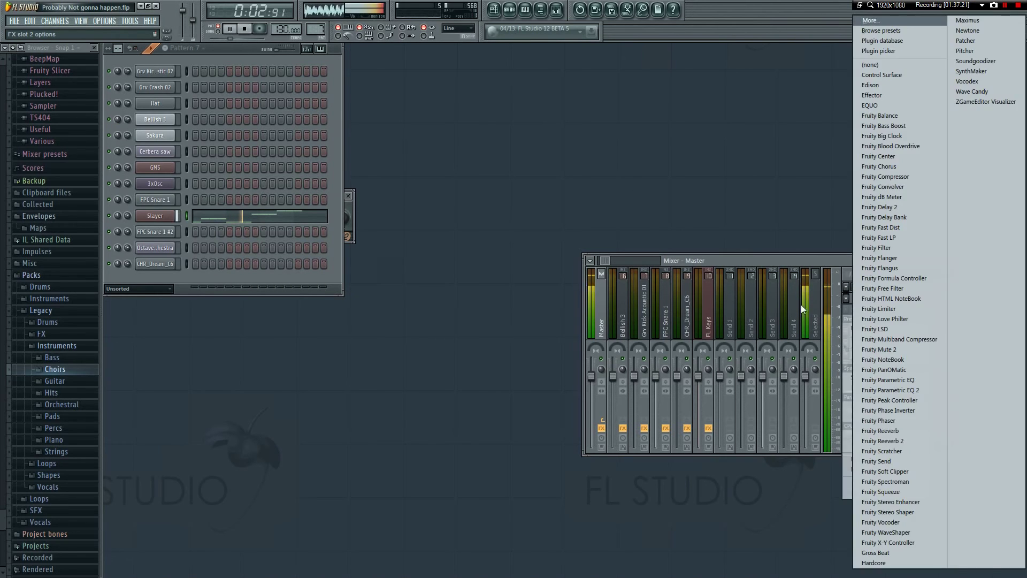
key(Escape)
key(space)
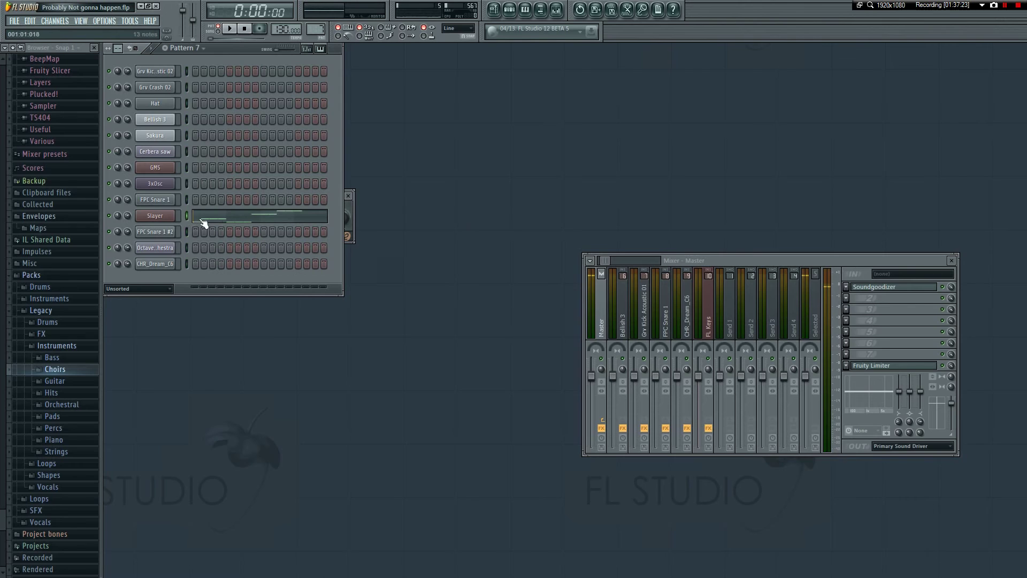
- Lengthen all of Slayer's notes by a quarter beat so that they overlap the following notes
click(203, 223)
scroll(381, 80, down, 3)
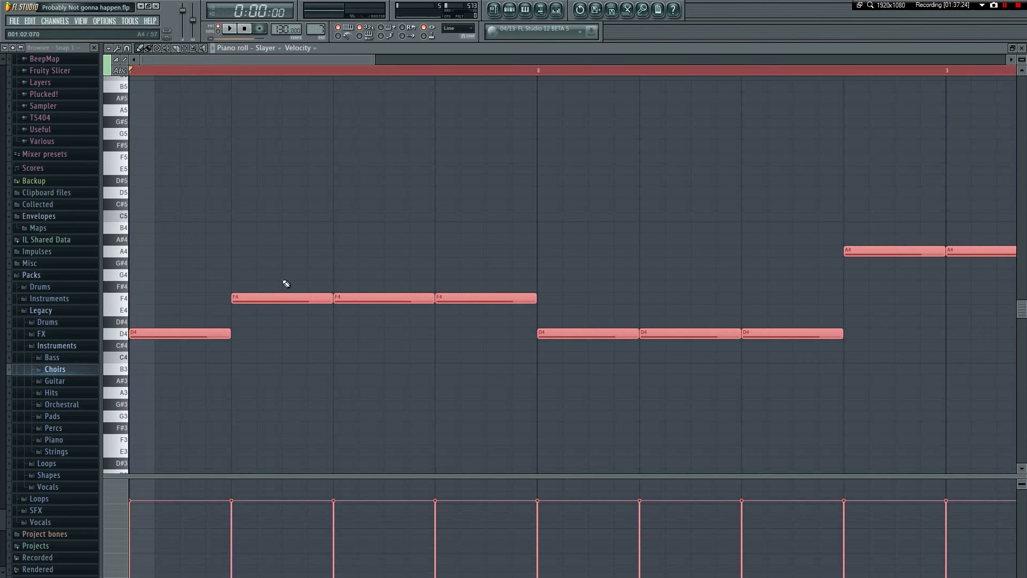
drag(240, 329, 266, 329)
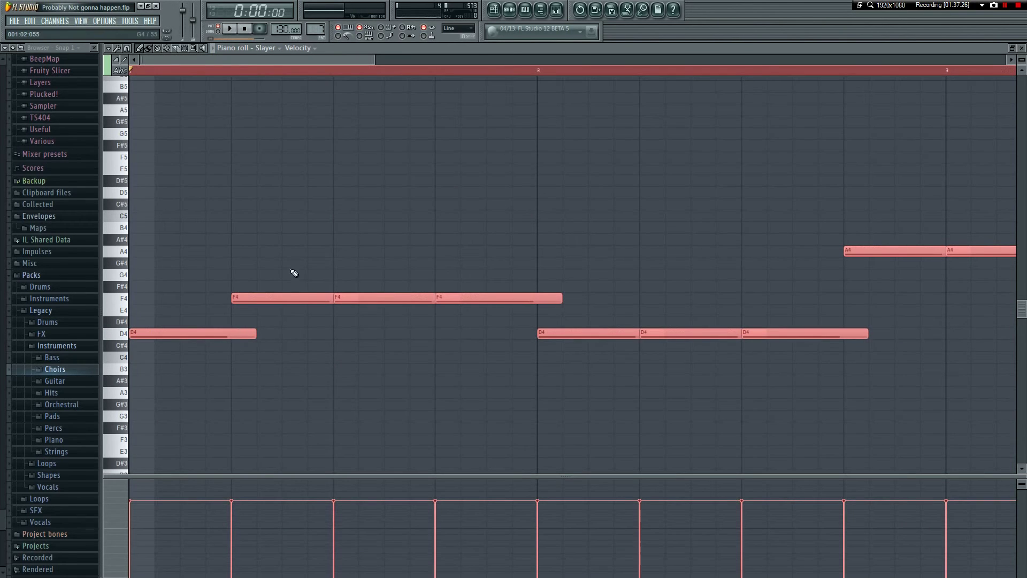
- Shift every Slayer note after the first D4 a quarter beat later so the first two notes no longer overlap
click(333, 232)
drag(287, 248, 883, 310)
scroll(618, 240, down, 2)
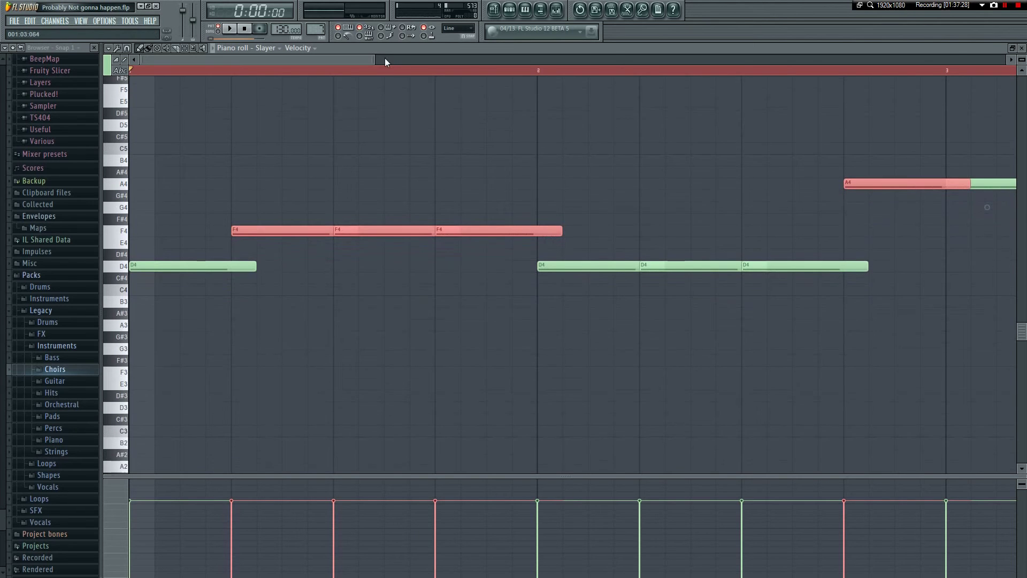
drag(372, 64, 737, 64)
scroll(545, 271, up, 2)
mouse_move(215, 175)
mouse_down()
mouse_move(372, 231)
mouse_move(693, 382)
mouse_up()
drag(194, 298, 204, 298)
- Space out the three F4 notes, moving all following notes a quarter beat later each time so they sit end to end
click(246, 281)
drag(267, 176, 632, 398)
drag(258, 298, 268, 298)
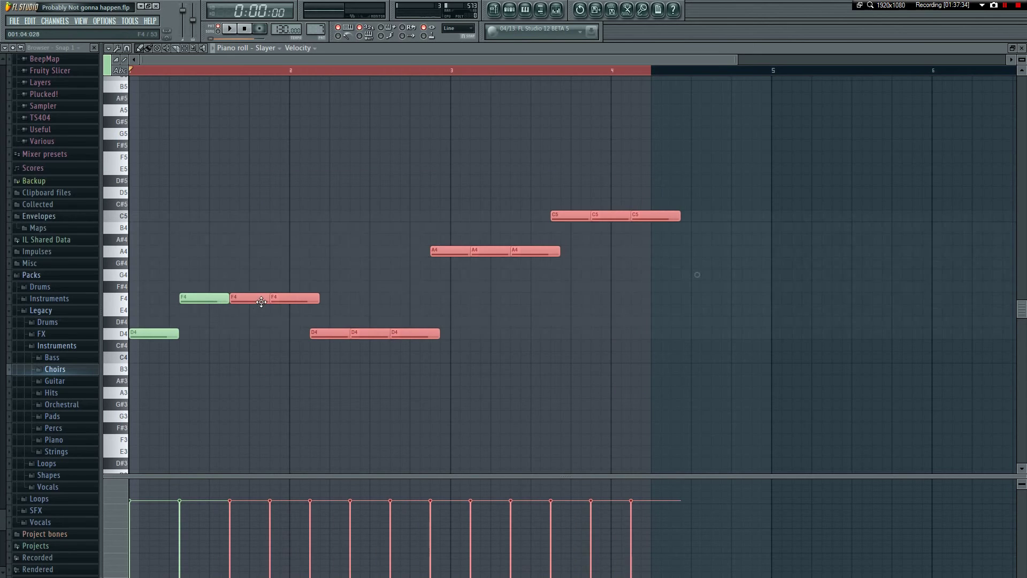
click(287, 251)
drag(302, 152, 727, 352)
drag(297, 298, 308, 298)
click(353, 154)
drag(318, 140, 594, 382)
click(406, 245)
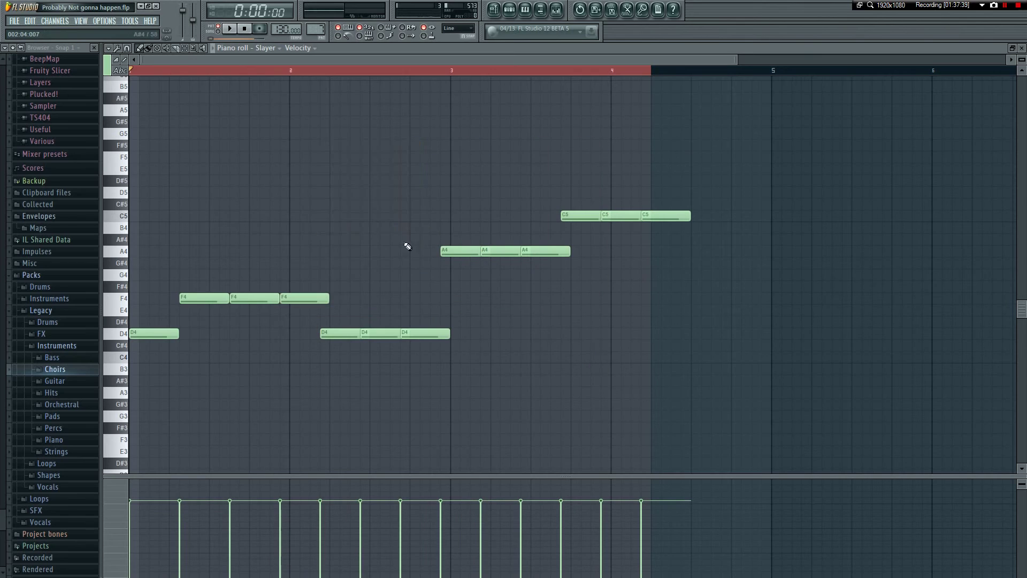
- Remove the overlaps around the three D4 notes by moving each one's start, with all following notes, to the previous note's end
drag(326, 197, 676, 380)
drag(339, 163, 706, 430)
drag(332, 332, 341, 333)
drag(393, 175, 673, 404)
drag(395, 332, 405, 332)
drag(458, 152, 706, 434)
drag(447, 333, 457, 332)
- Push the A4 and C5 notes later until each starts exactly where the previous one ends, and clear the selection
drag(477, 176, 699, 303)
drag(497, 251, 507, 251)
drag(531, 188, 722, 341)
drag(553, 250, 563, 250)
drag(608, 188, 763, 328)
drag(595, 250, 605, 249)
drag(621, 180, 756, 216)
ctrl+click(743, 190)
- Listen to the respaced melody, close Slayer's piano roll and stop playback
key(space)
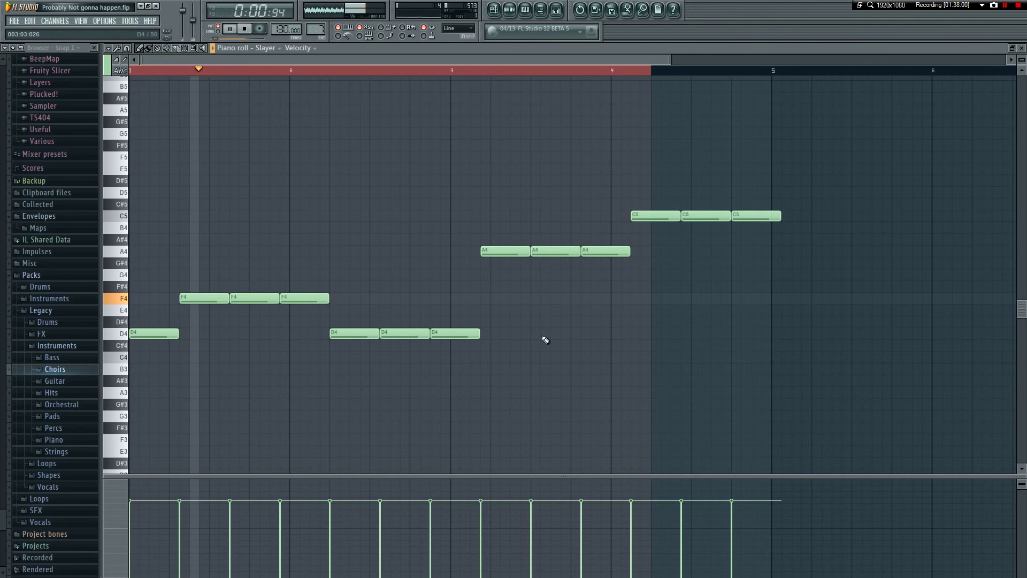
key(F7)
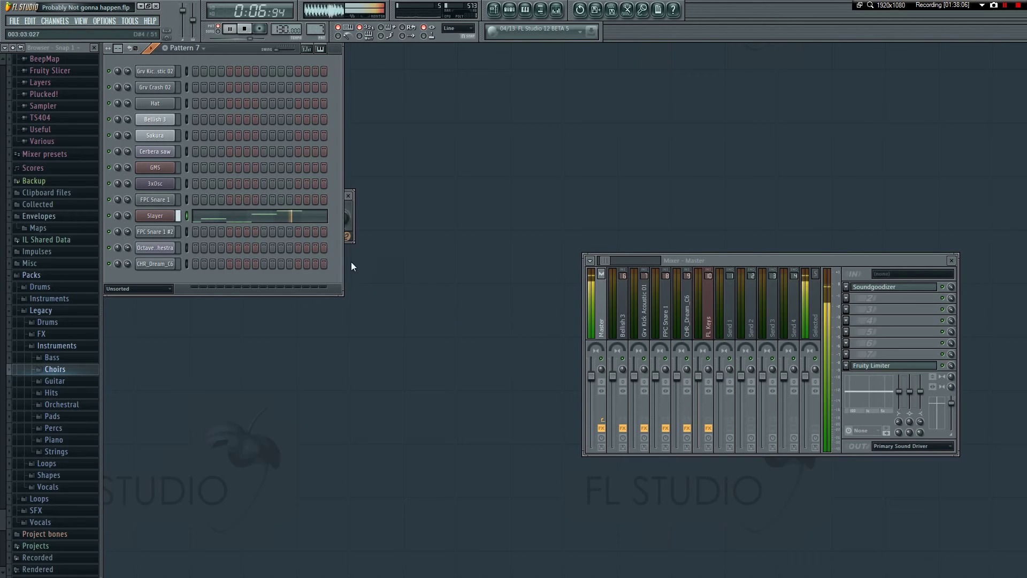
key(space)
click(298, 200)
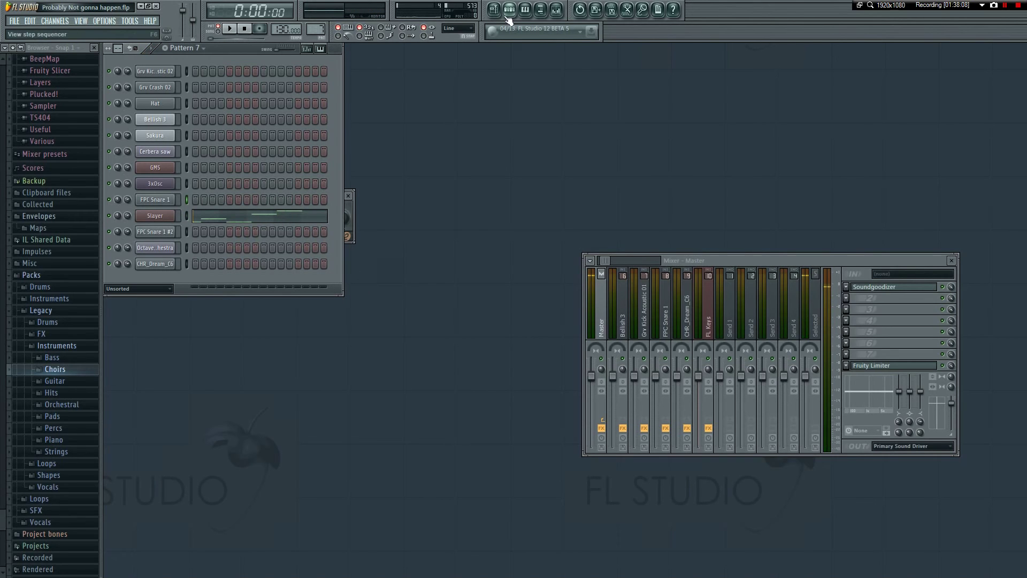
- Lengthen the final C5 note in Slayer's piano roll by about 2.5 beats and close the piano roll
click(288, 216)
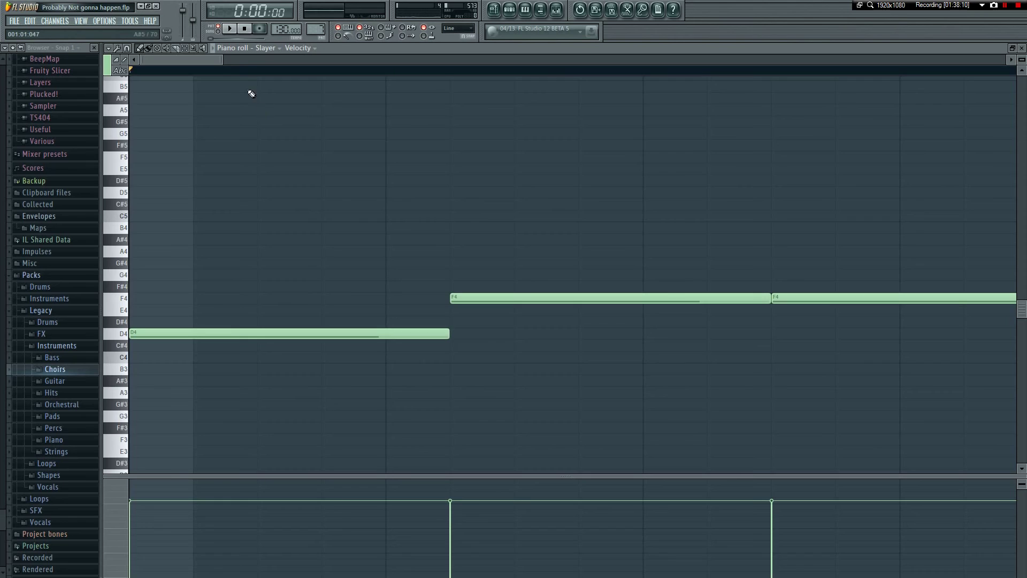
drag(220, 55, 559, 86)
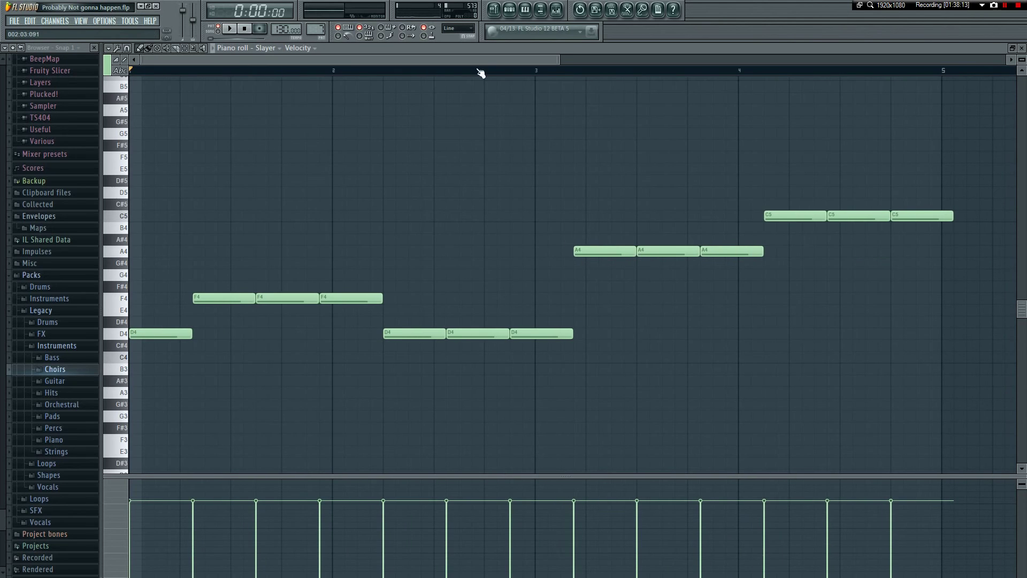
drag(505, 63, 825, 123)
click(358, 216)
drag(358, 216, 337, 227)
right_click(353, 229)
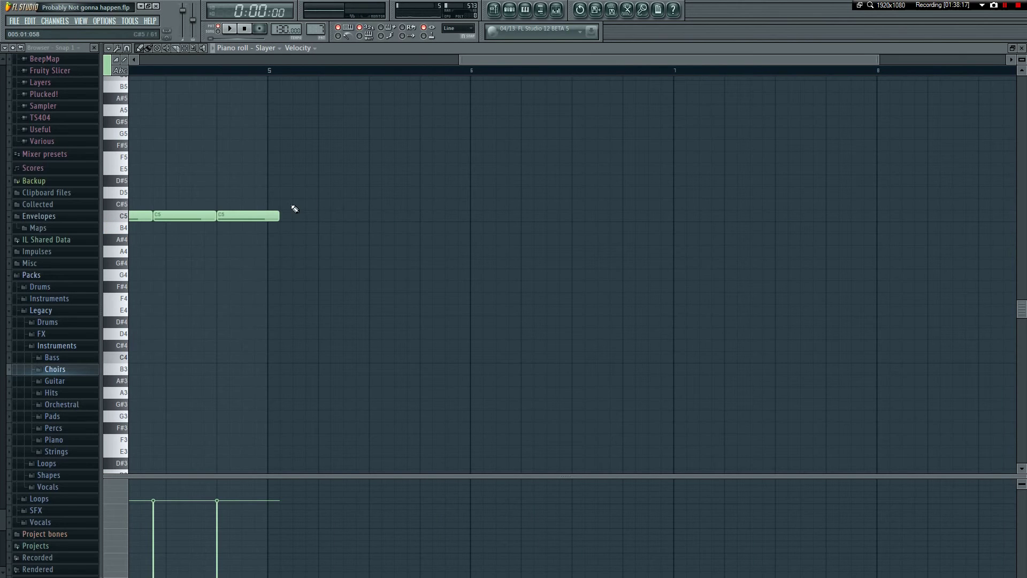
drag(276, 219, 405, 232)
key(F7)
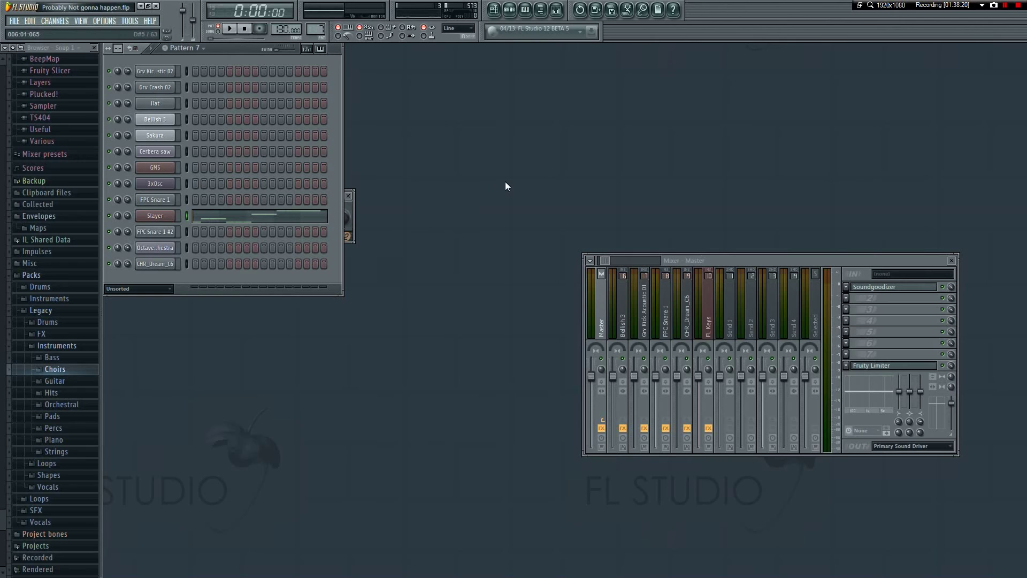
- Play the song from bar 25 in the playlist to hear Pattern 7 with the other parts, and stop
click(494, 9)
click(442, 72)
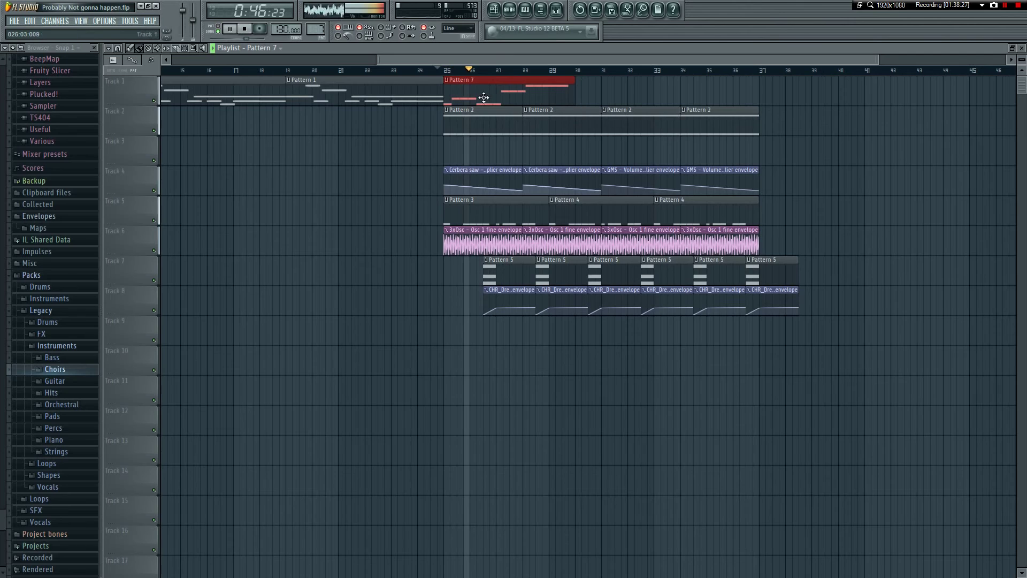
key(F5)
key(space)
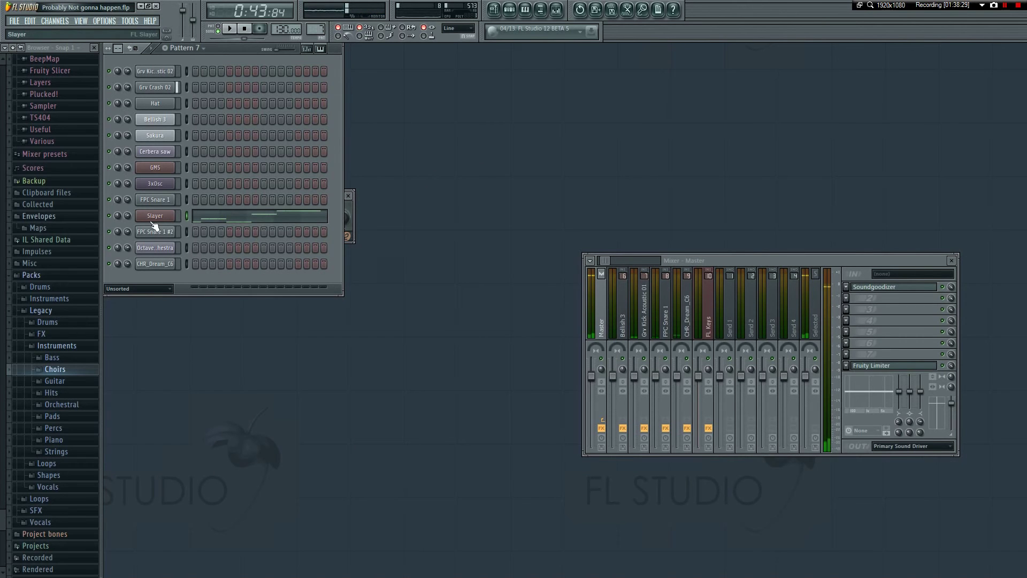
- Open the Slayer channel's miscellaneous settings and adjust its level volume to about 101% while the song plays
click(154, 219)
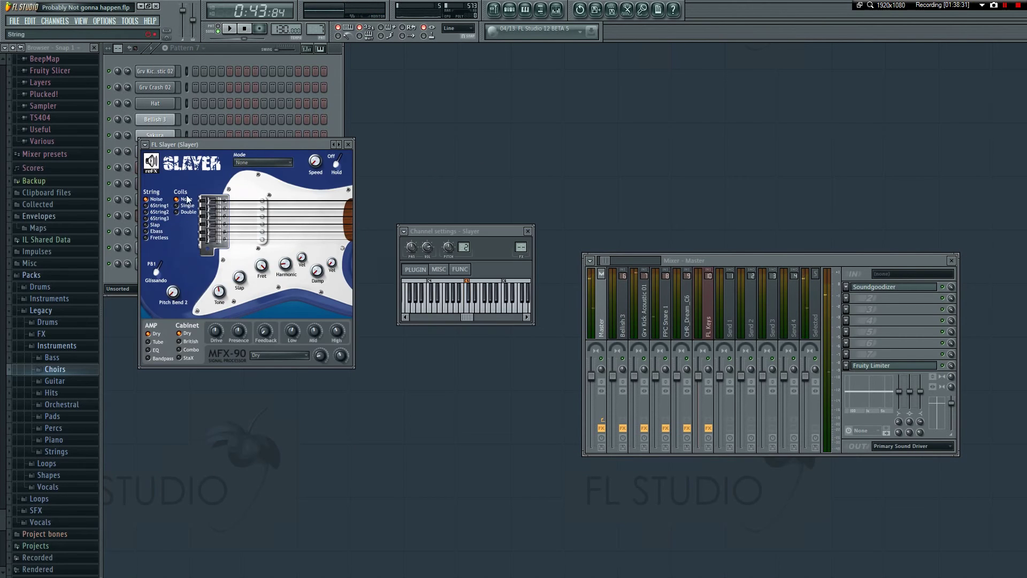
click(348, 145)
click(439, 270)
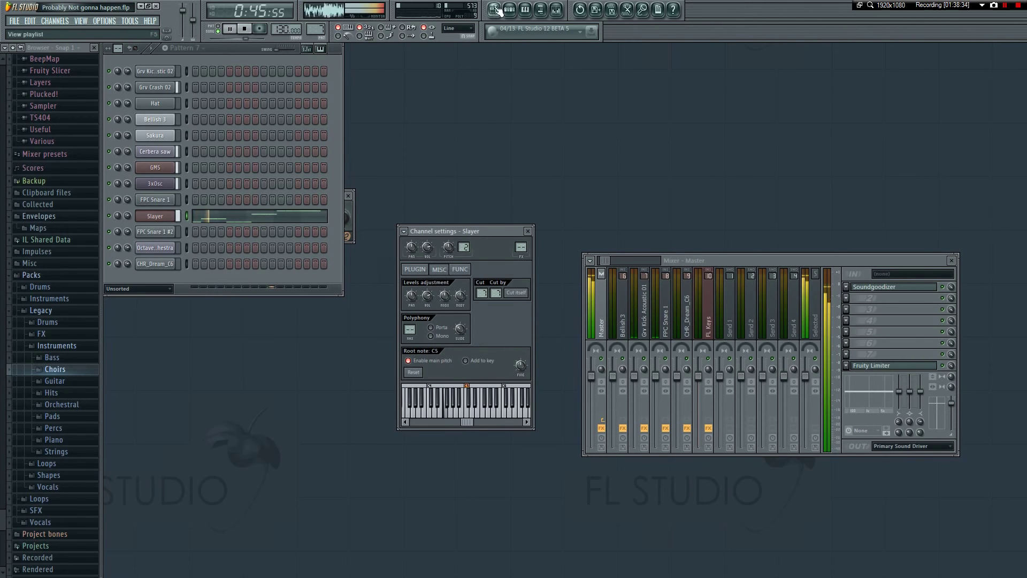
key(F5)
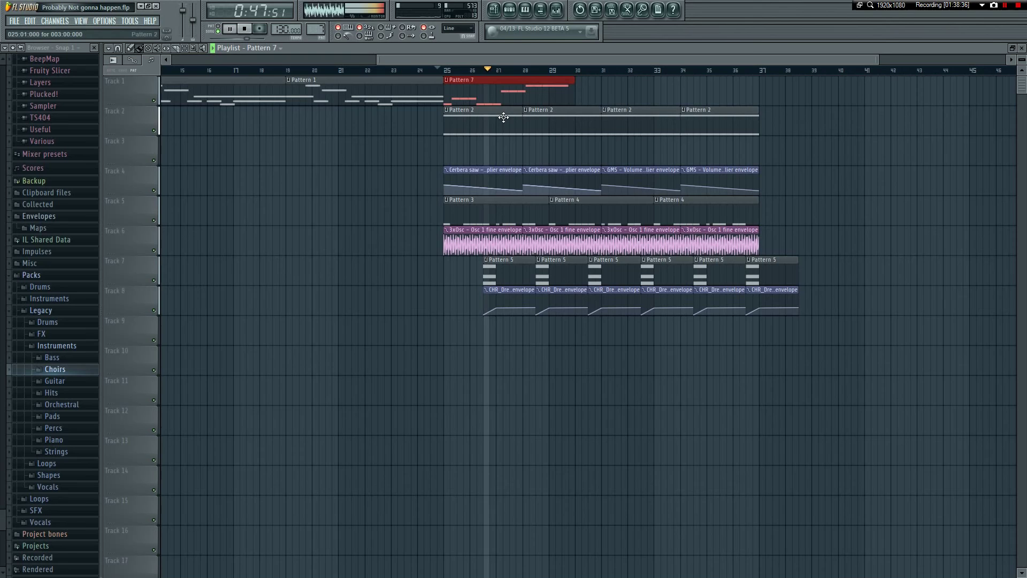
key(F5)
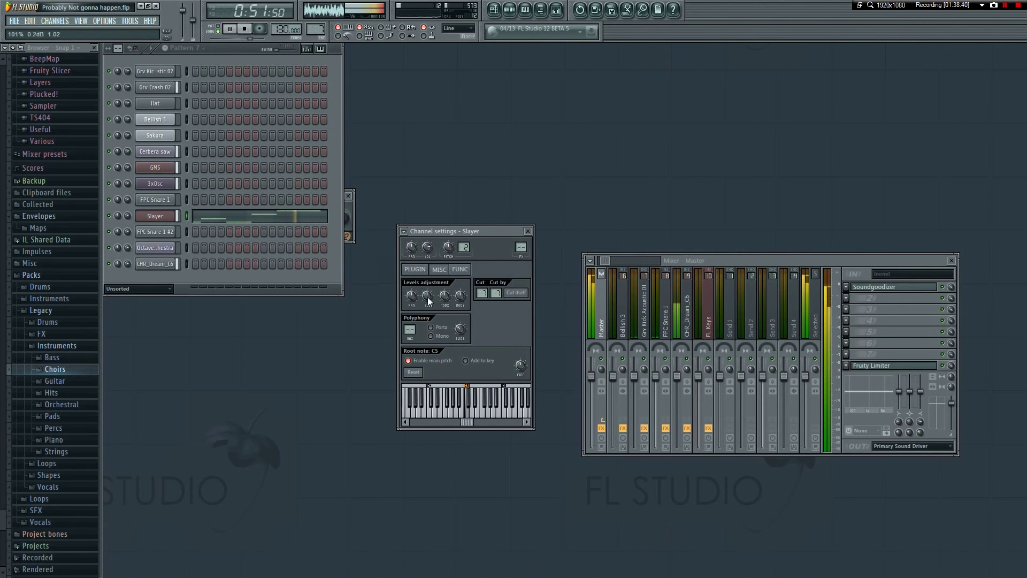
key(space)
click(493, 9)
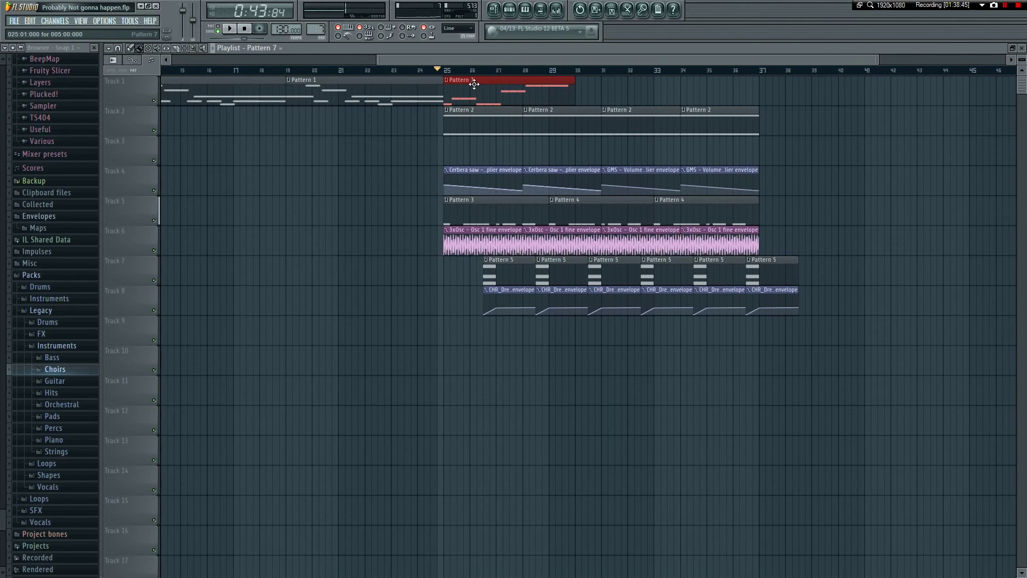
- Shorten all notes in Slayer's piano roll by a quarter beat
key(F5)
click(225, 222)
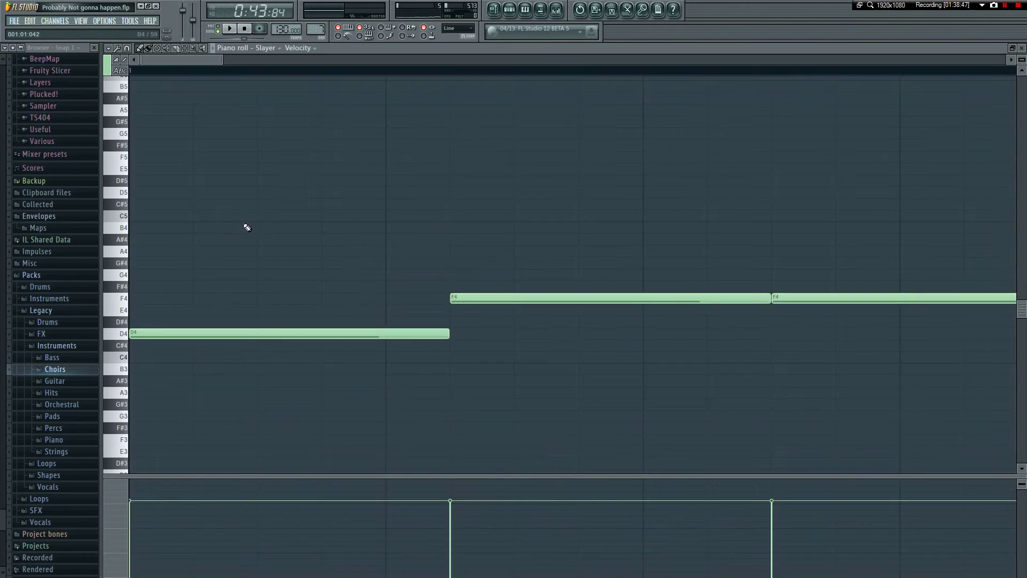
drag(422, 334, 357, 334)
click(383, 262)
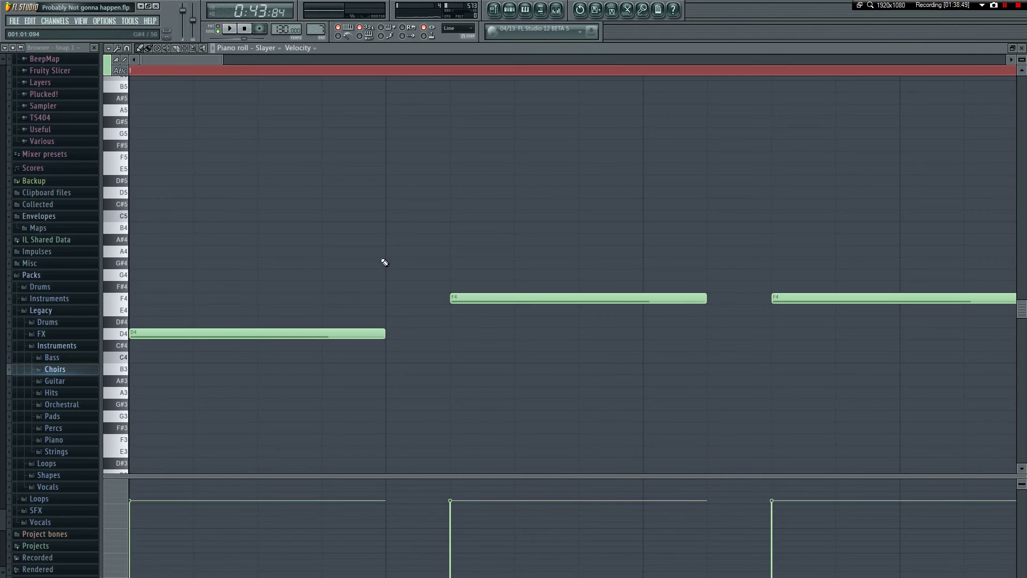
- Replace all of Slayer's notes with the copied melody of back-to-back one-beat notes and close the piano roll
key(ctrl+a)
key(Delete)
key(ctrl+v)
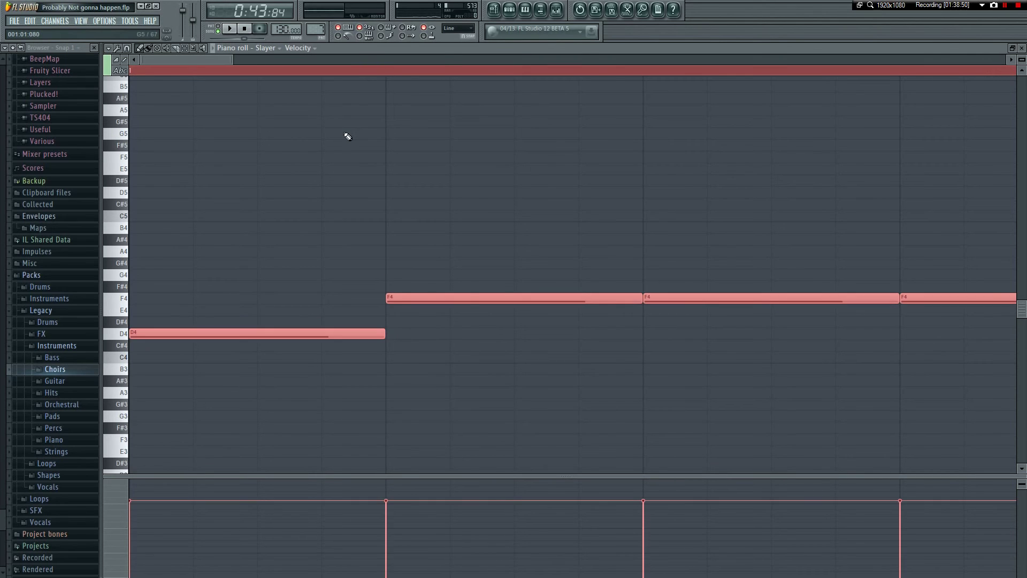
key(F7)
- Trim the Pattern 7 clip at bar 25 to about 3.25 bars and add two more copies directly after it on Track 1
key(space)
key(F5)
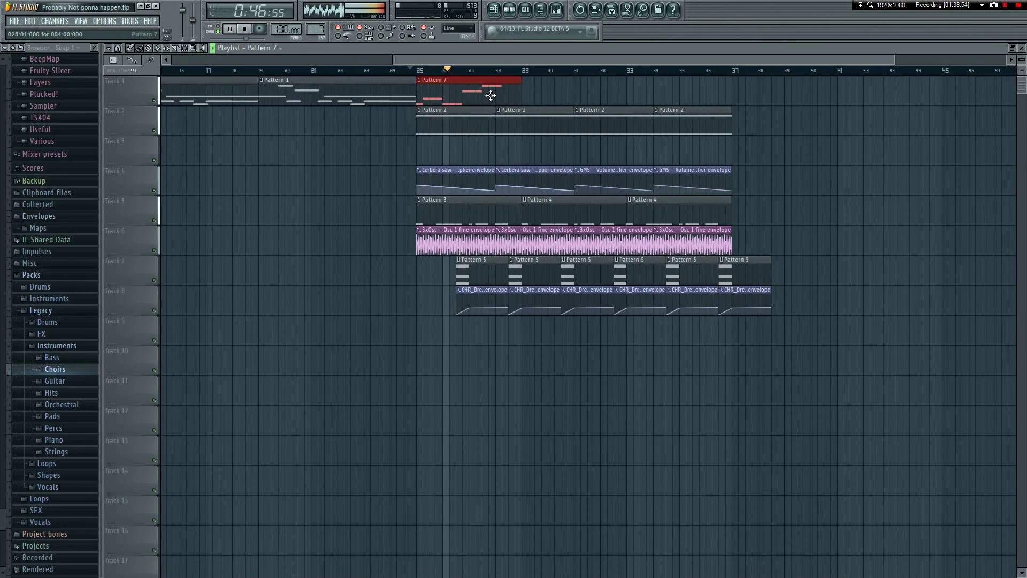
drag(521, 97, 500, 96)
key(ctrl+b)
key(ctrl+b)
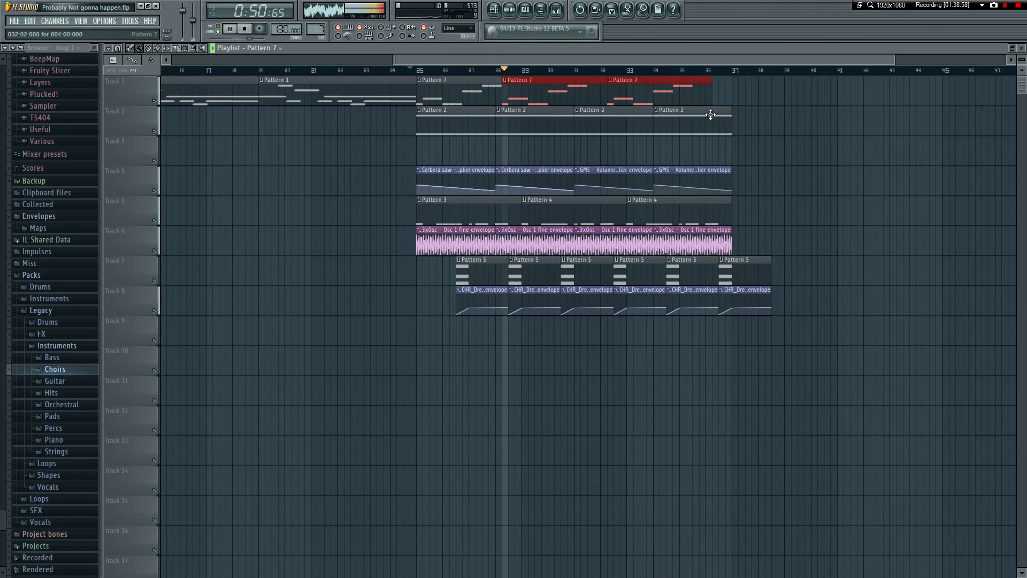
key(space)
key(F5)
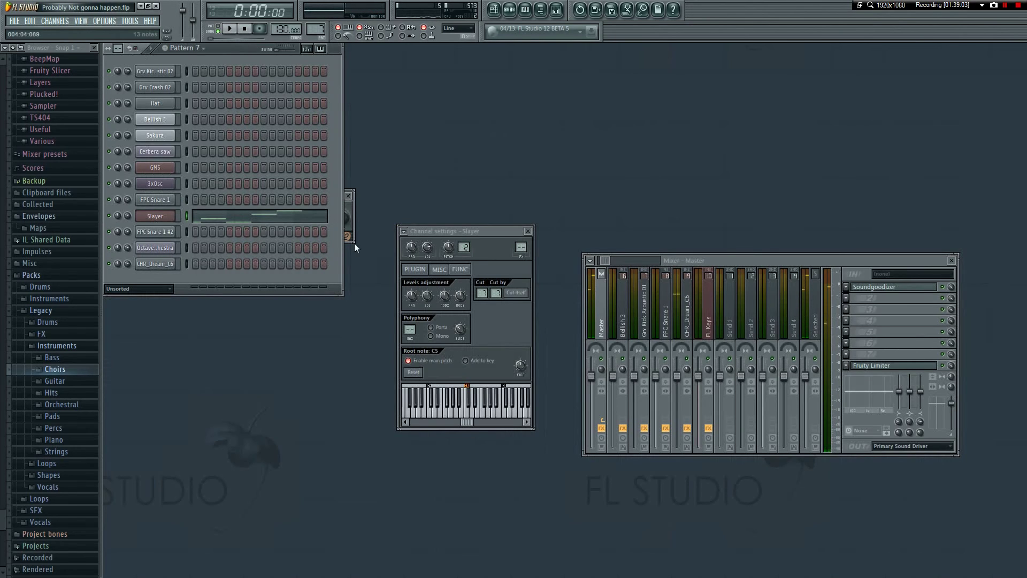
- Play the song from bar 25 to hear the repeated Pattern 7 clips in context, and stop
click(166, 220)
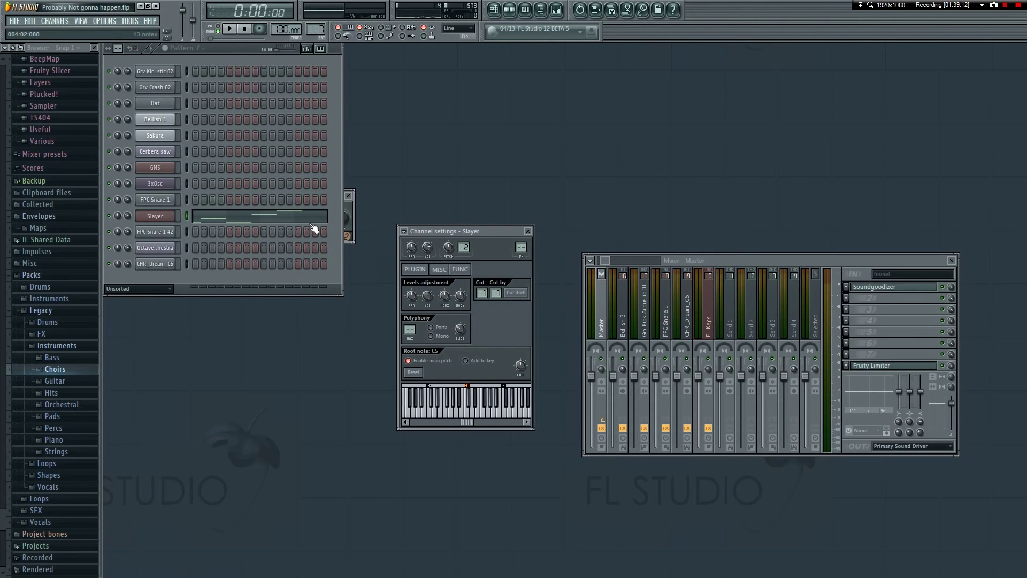
click(495, 12)
drag(463, 63, 471, 60)
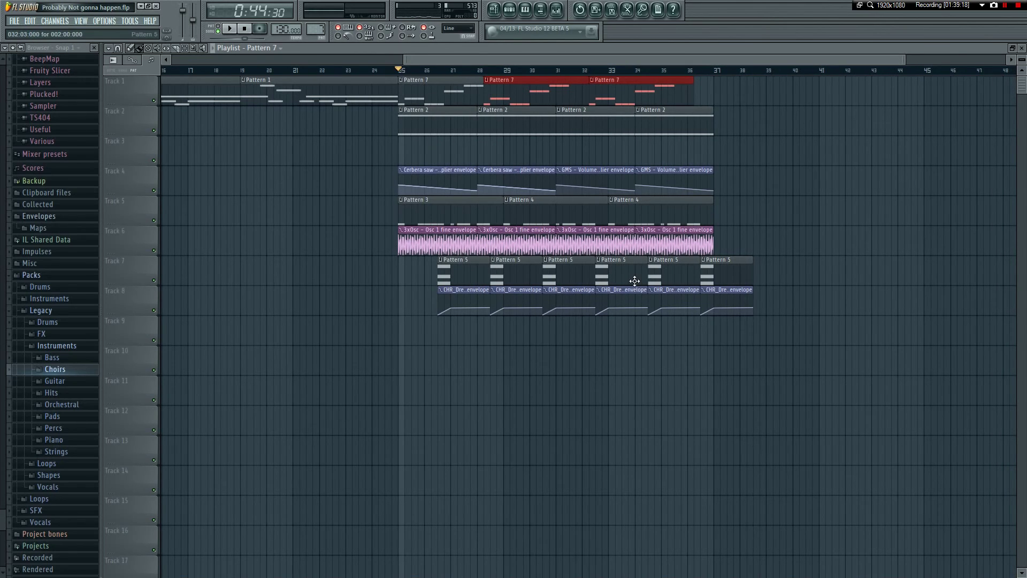
key(F5)
key(space)
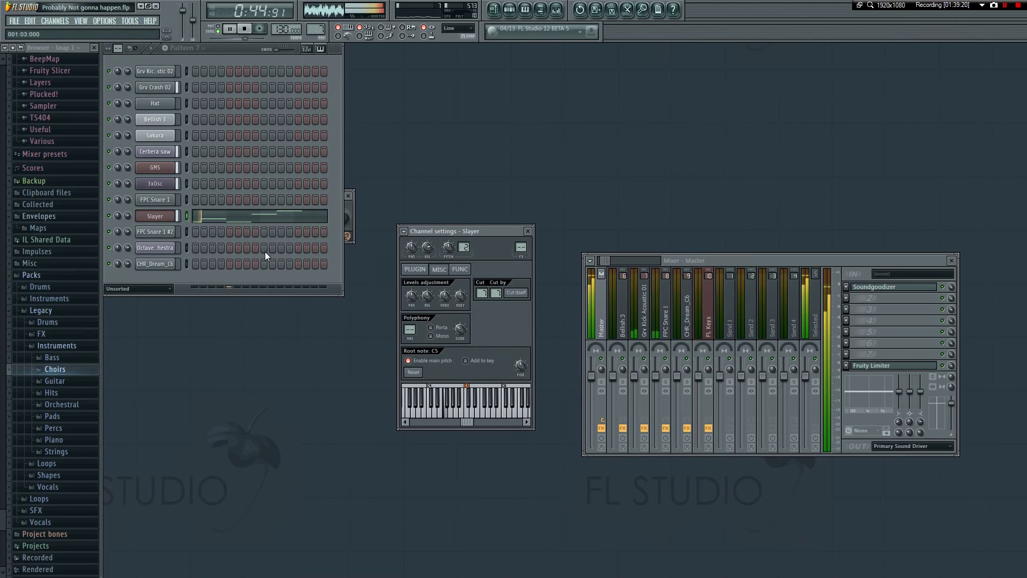
click(494, 10)
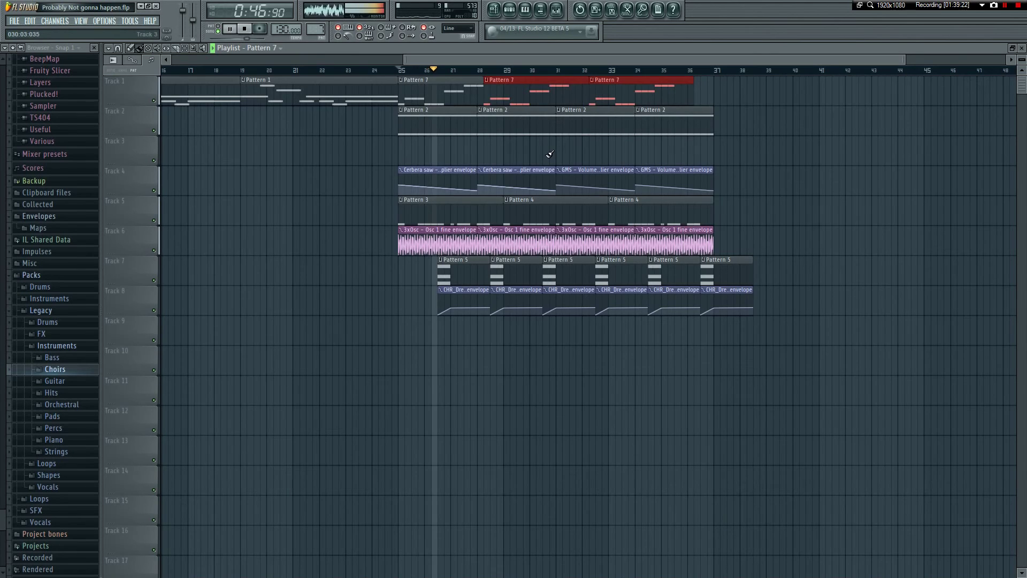
key(F5)
key(space)
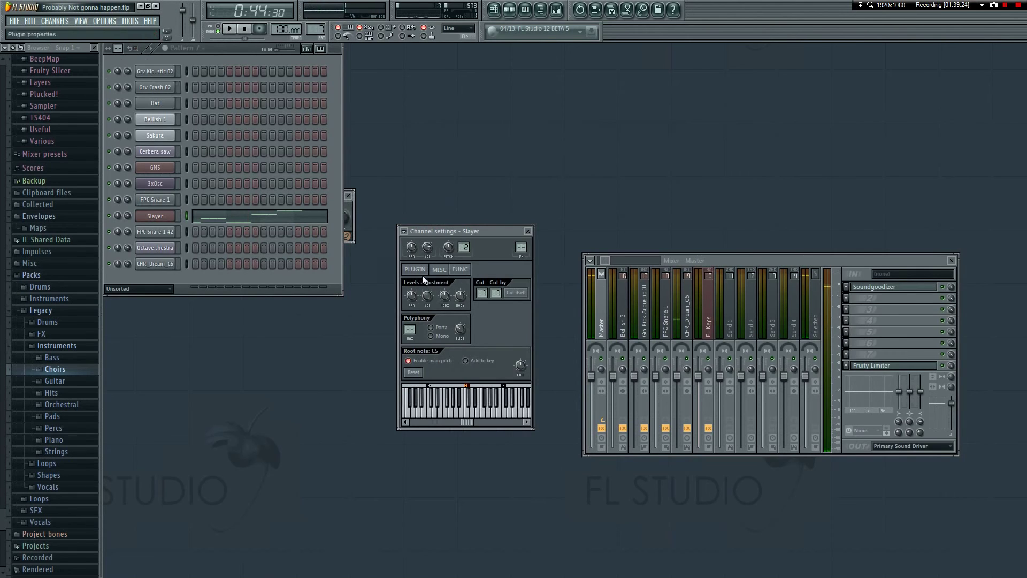
- Raise Slayer's level volume to about 119% and try a slight channel pitch change while playing the song
key(space)
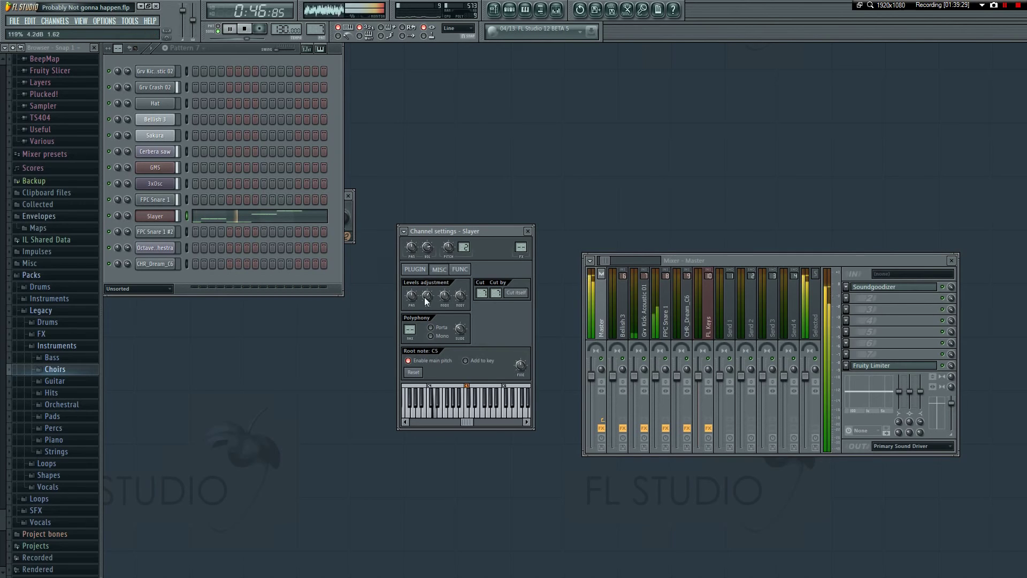
key(space)
mouse_move(448, 247)
mouse_down()
mouse_move(448, 265)
mouse_move(450, 251)
mouse_up()
key(space)
key(space)
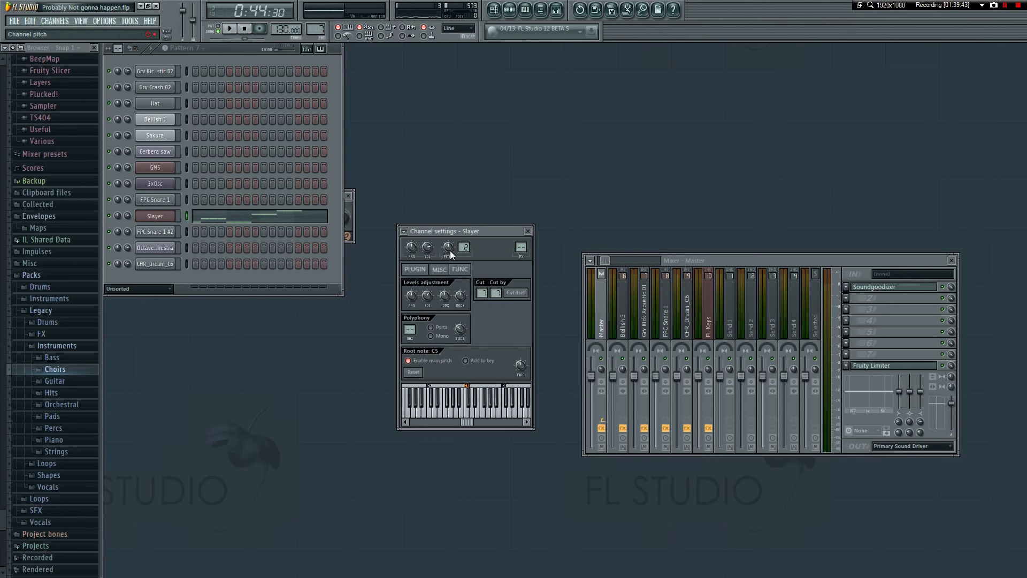
click(211, 216)
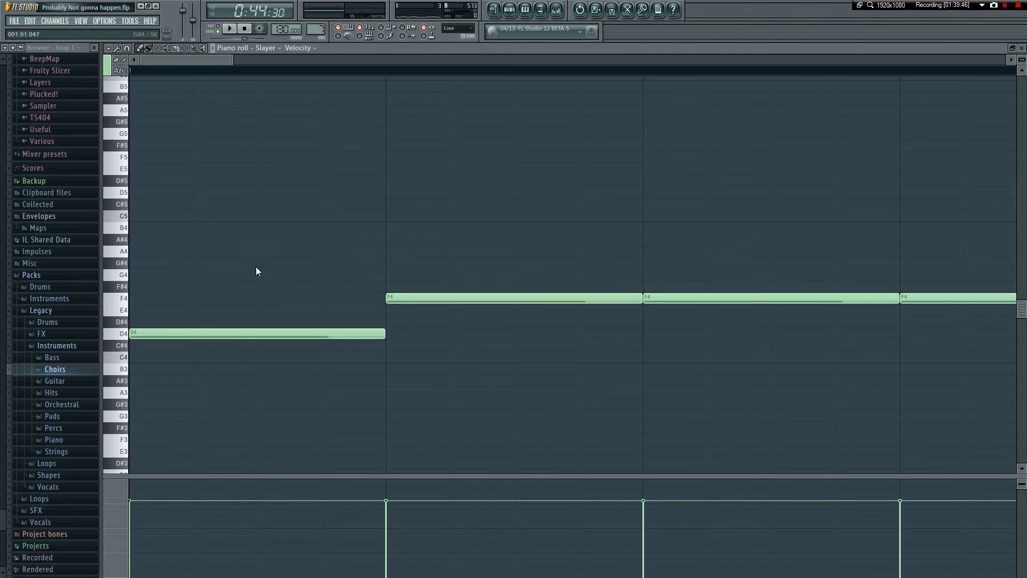
key(F7)
click(405, 232)
key(F2)
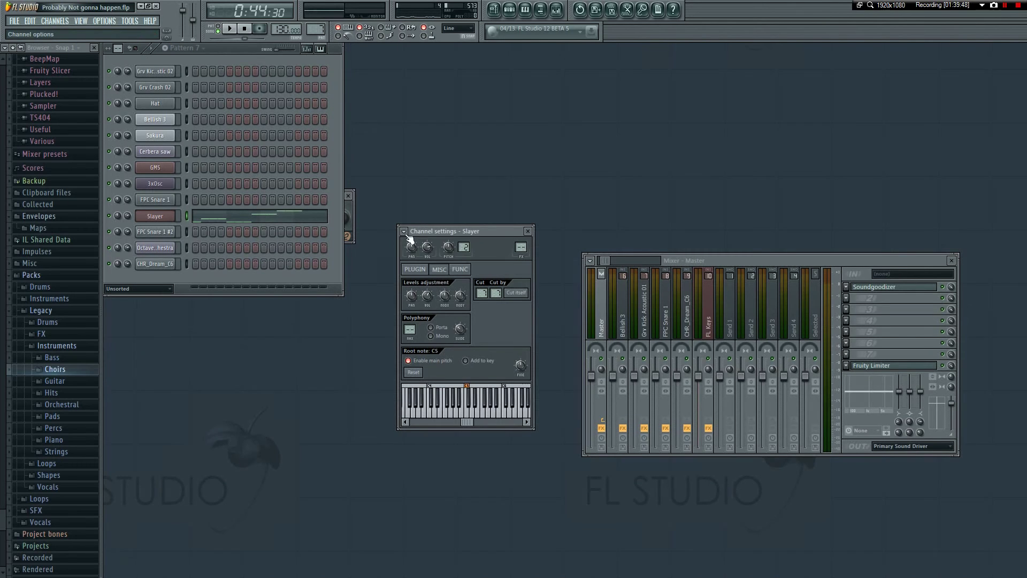
click(473, 225)
click(480, 223)
key(Return)
- Turn off Cut itself for the Slayer channel and open an event editor for its channel pitch
right_click(156, 212)
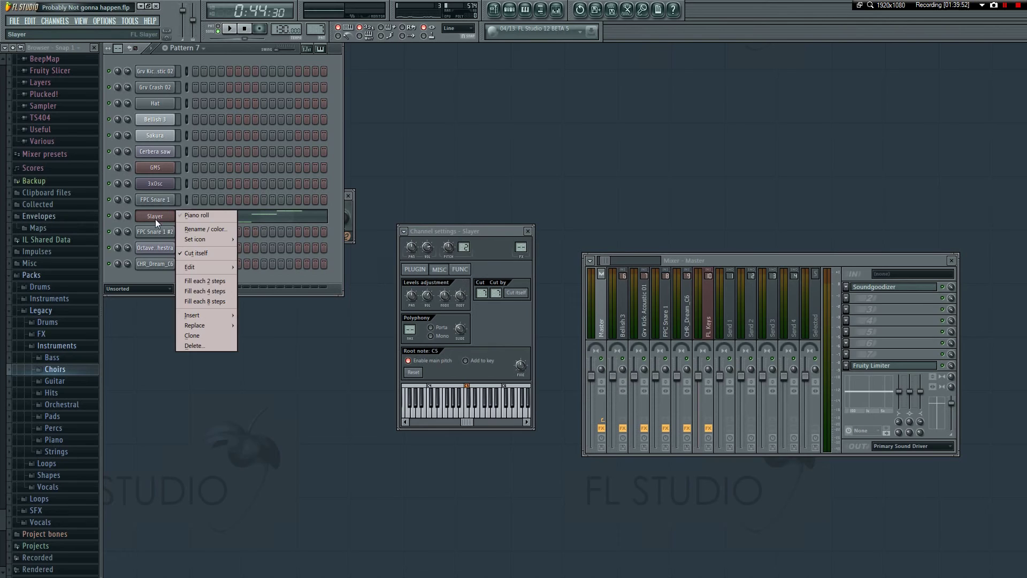
click(209, 253)
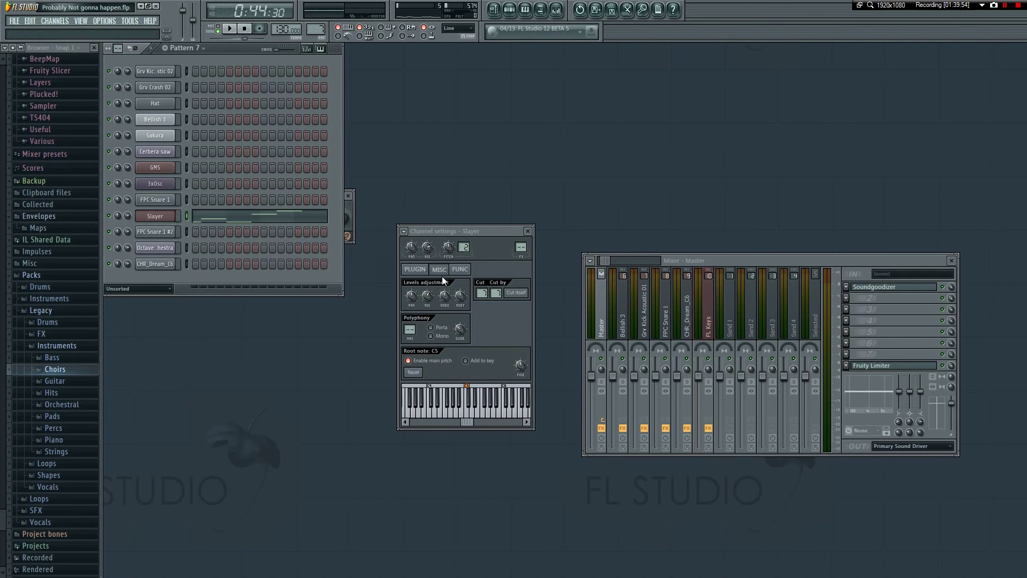
right_click(448, 248)
click(473, 268)
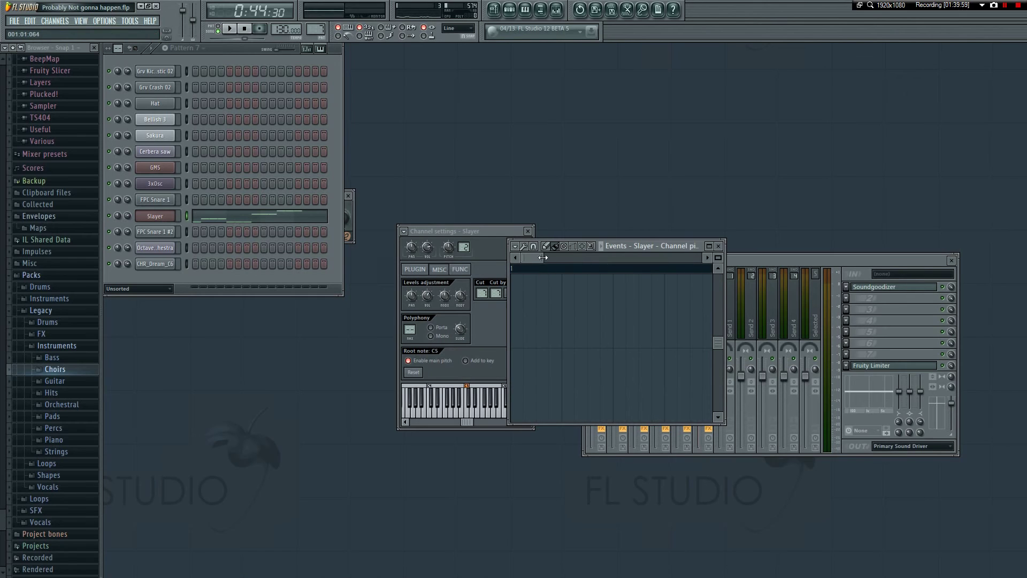
- Maximize the Slayer channel pitch event editor, play briefly, and turn on its background waveform helper
double_click(655, 246)
key(space)
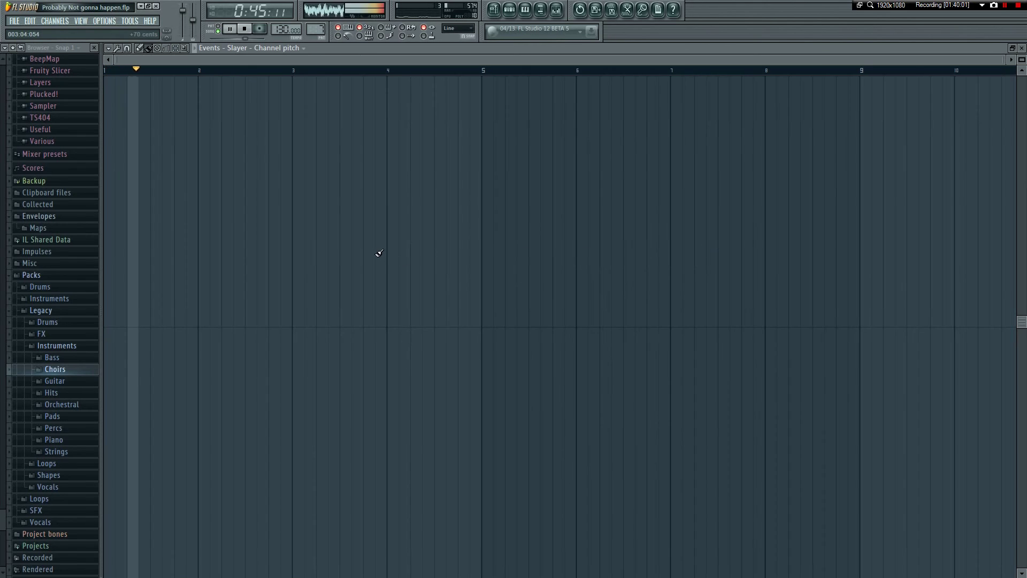
click(109, 48)
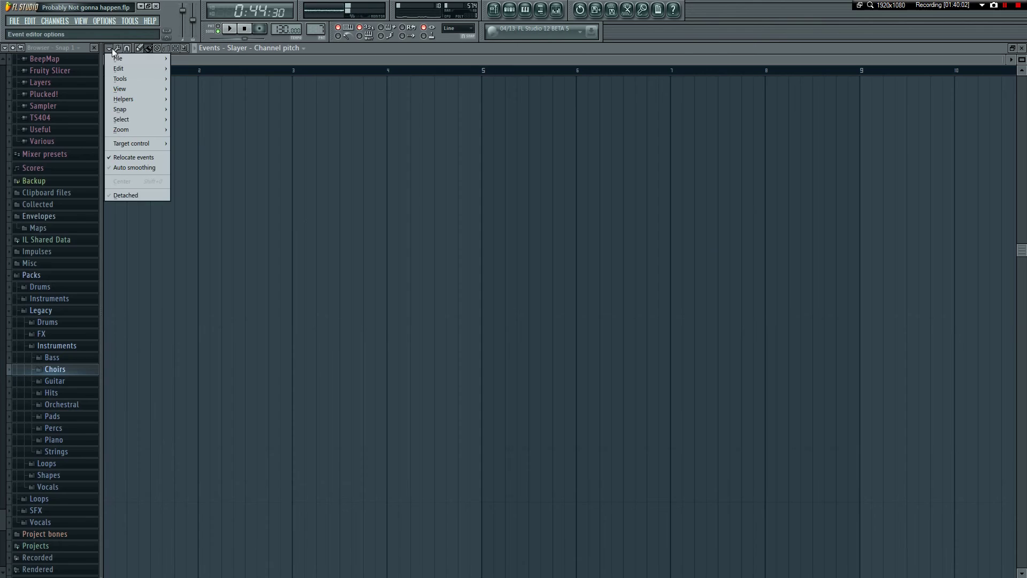
mouse_move(121, 59)
mouse_move(156, 99)
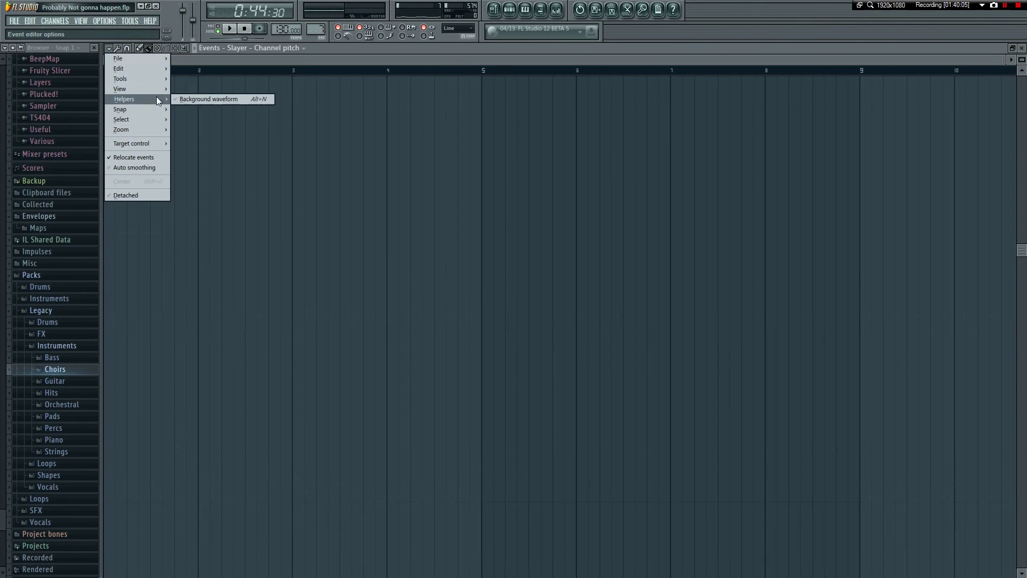
click(195, 99)
scroll(268, 268, up, 10)
click(108, 50)
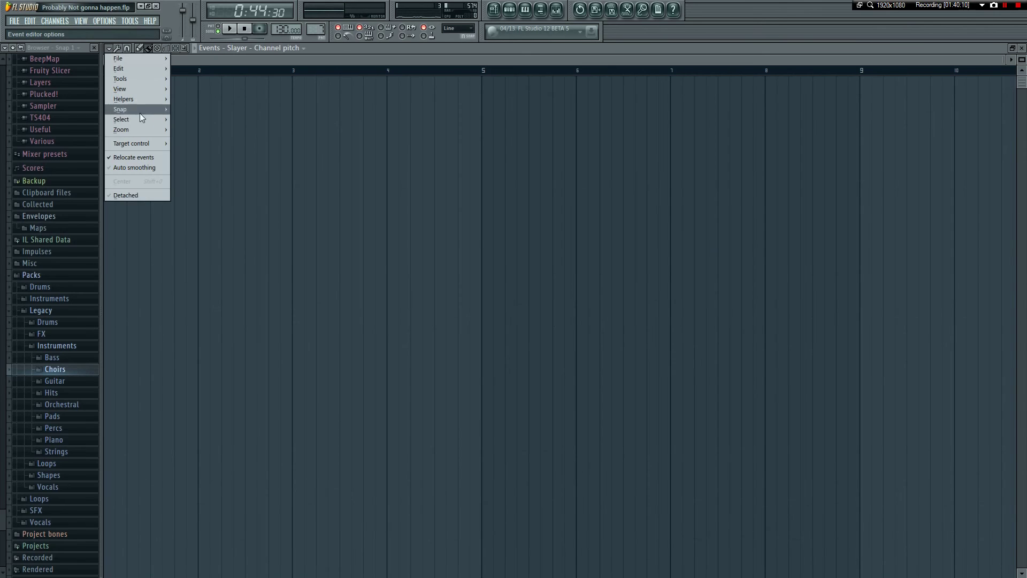
mouse_move(146, 107)
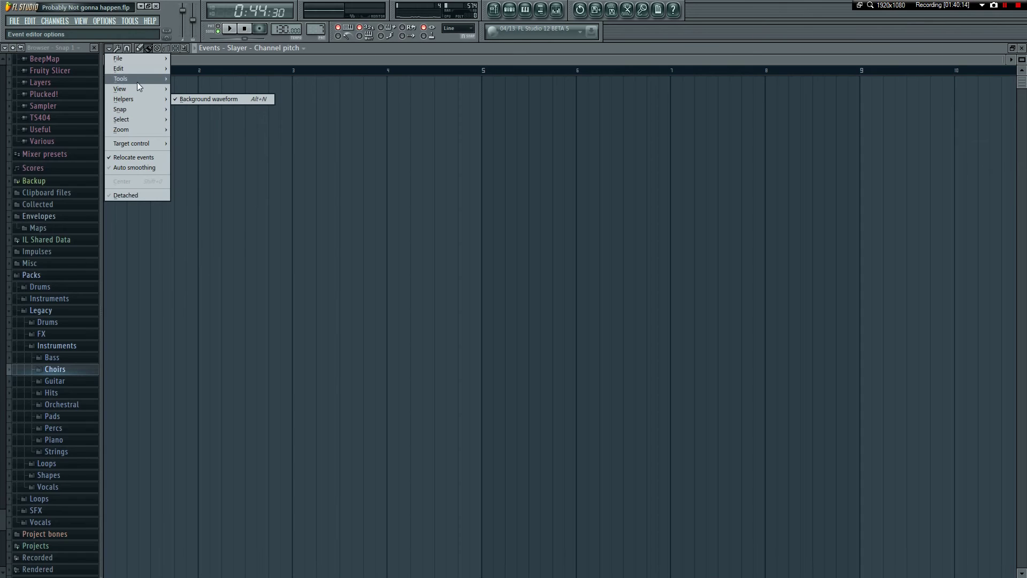
mouse_move(137, 84)
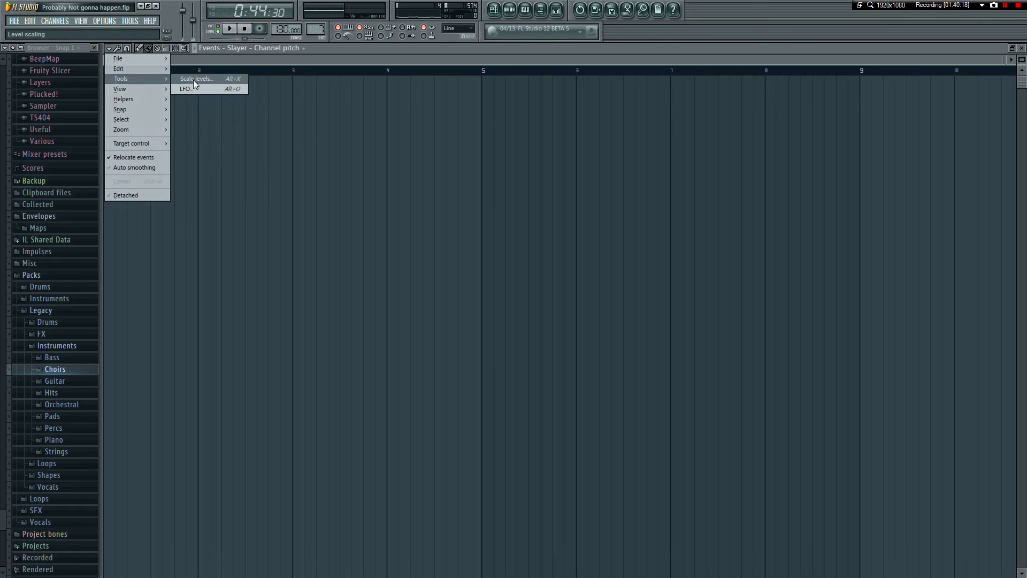
mouse_move(150, 59)
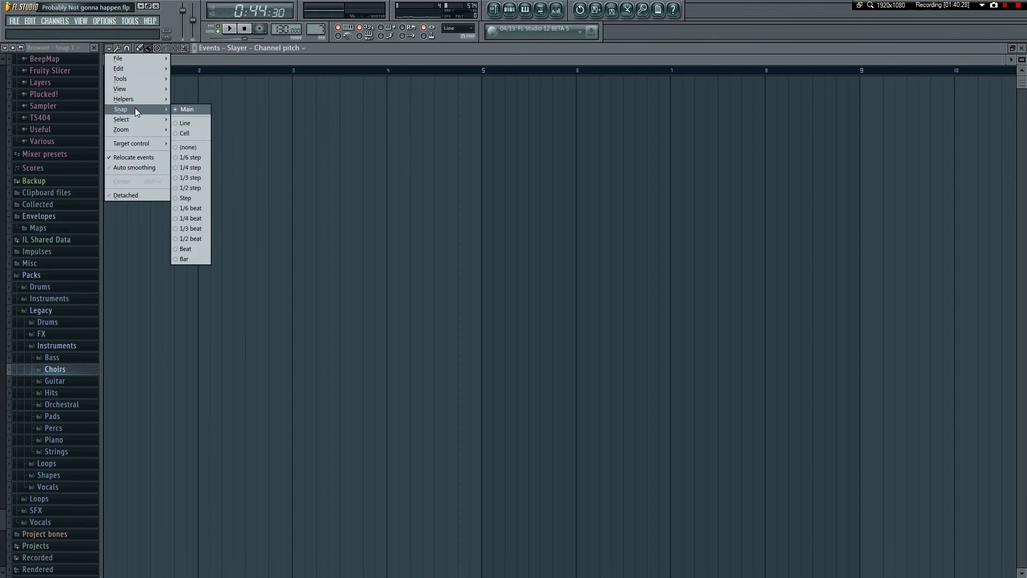
click(425, 220)
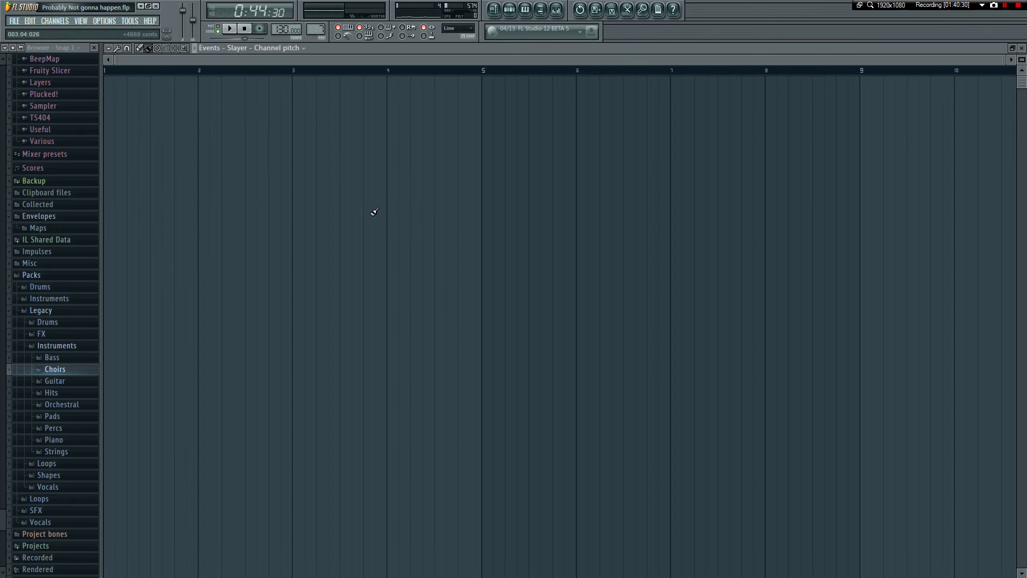
- Play the song in short bursts with the empty pitch event editor open, stop playback, and close the editor
key(space)
key(space)
key(space)
key(space)
key(space)
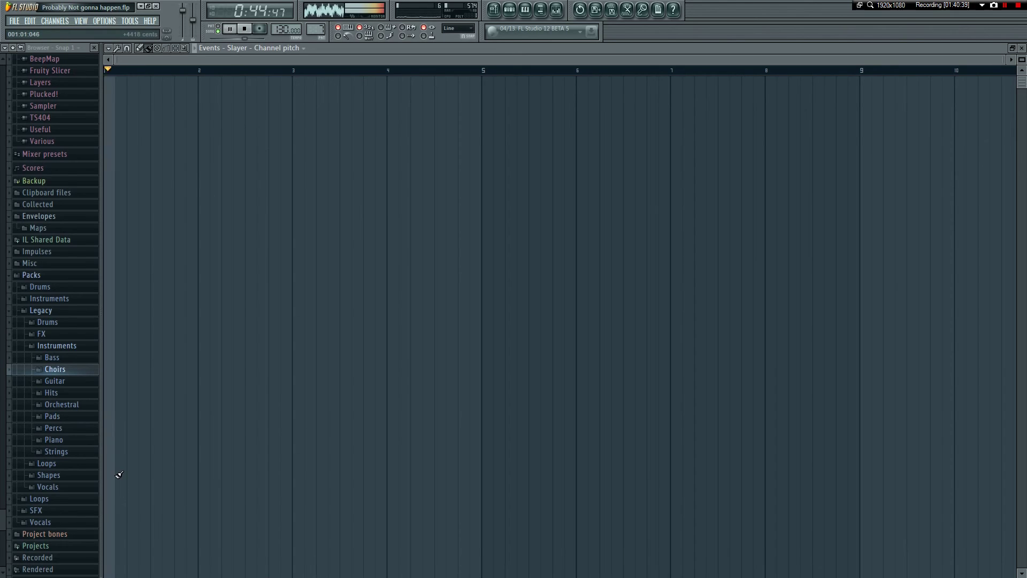
key(space)
key(Escape)
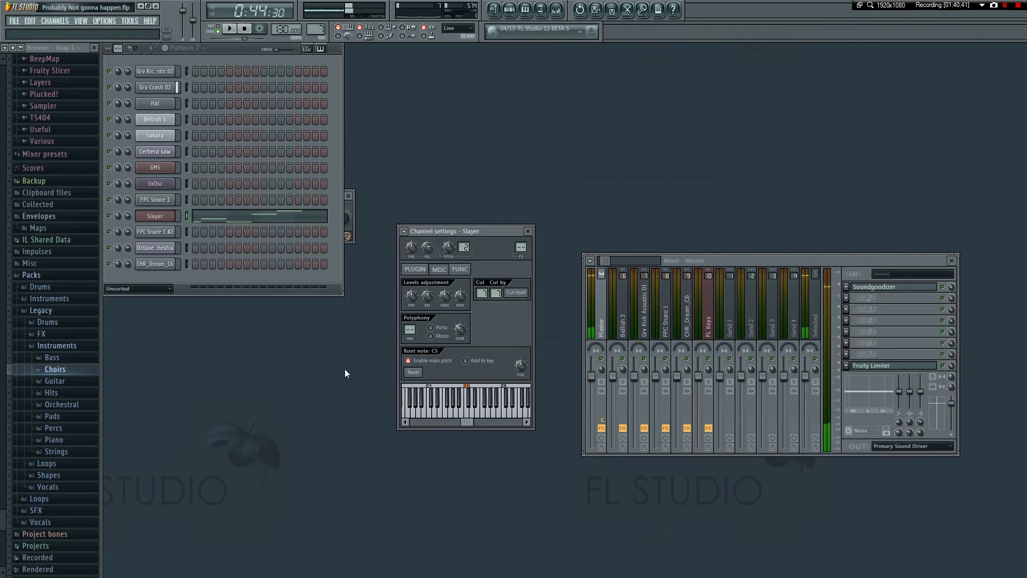
right_click(449, 247)
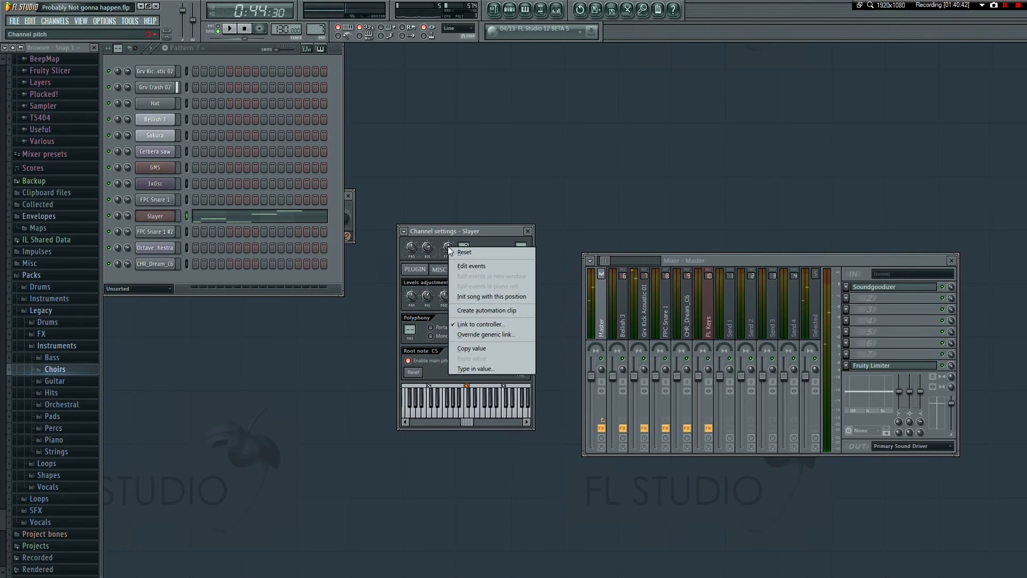
click(479, 310)
click(493, 9)
drag(343, 60, 492, 75)
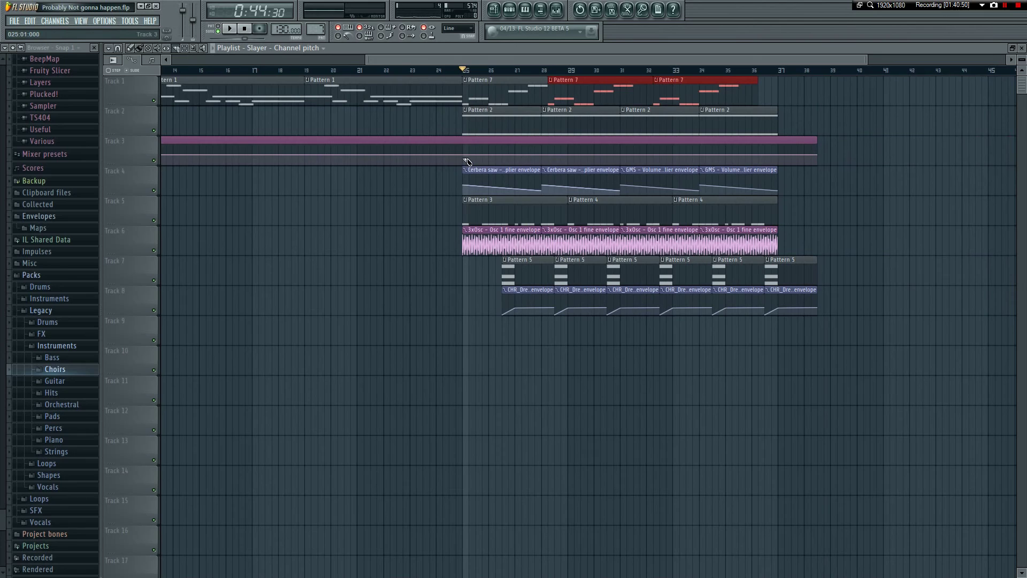
- Slice the channel pitch clip on Track 3, keeping only the part under the first Pattern 7 clip at bar 25, and leave the playlist
click(551, 162)
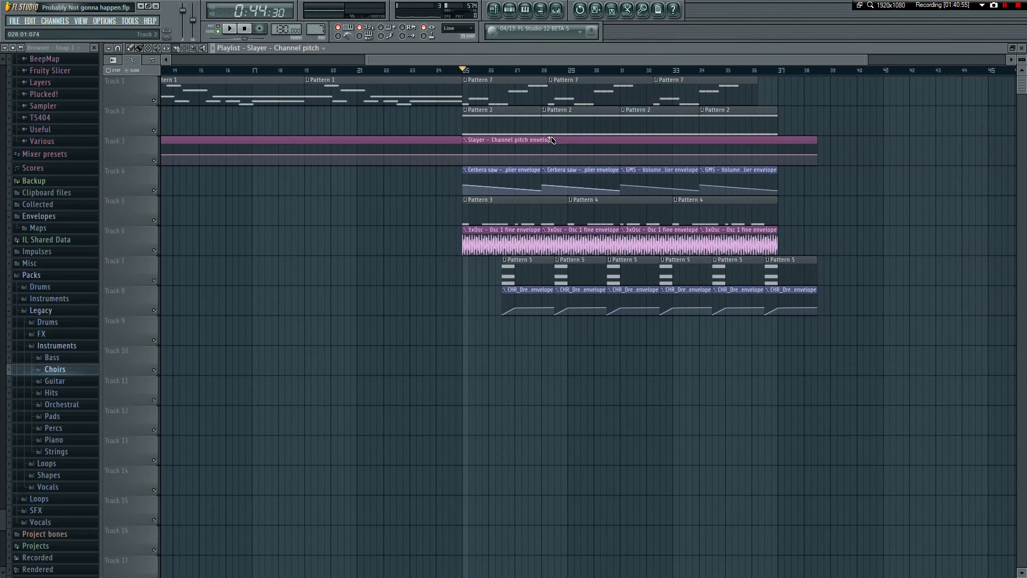
click(553, 163)
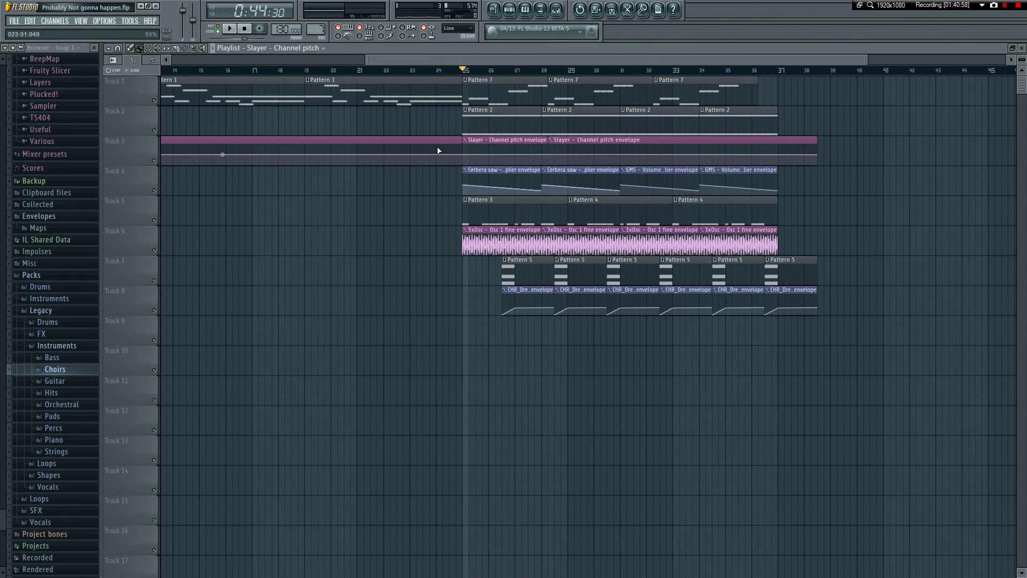
right_click(617, 156)
right_click(786, 142)
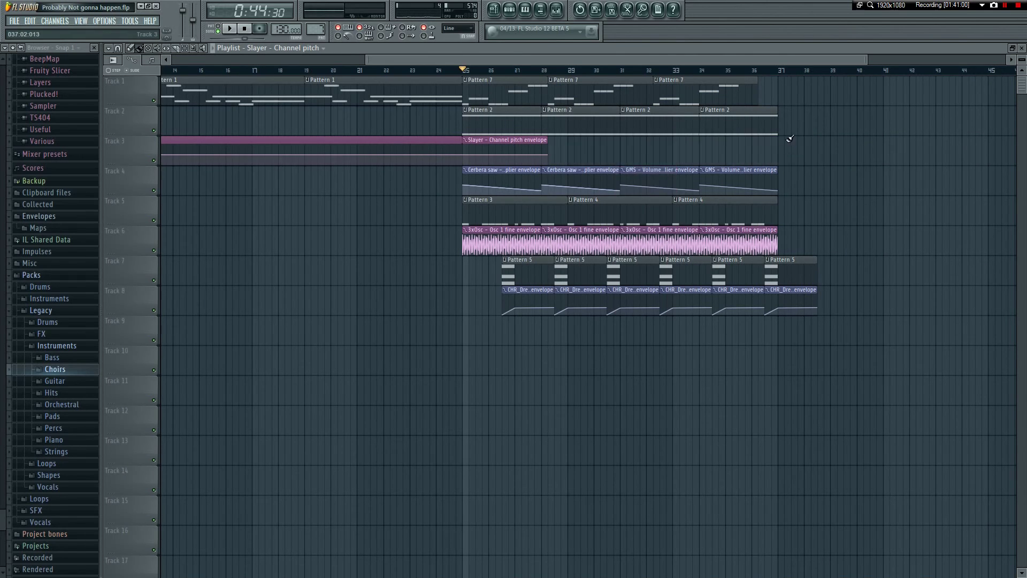
right_click(438, 160)
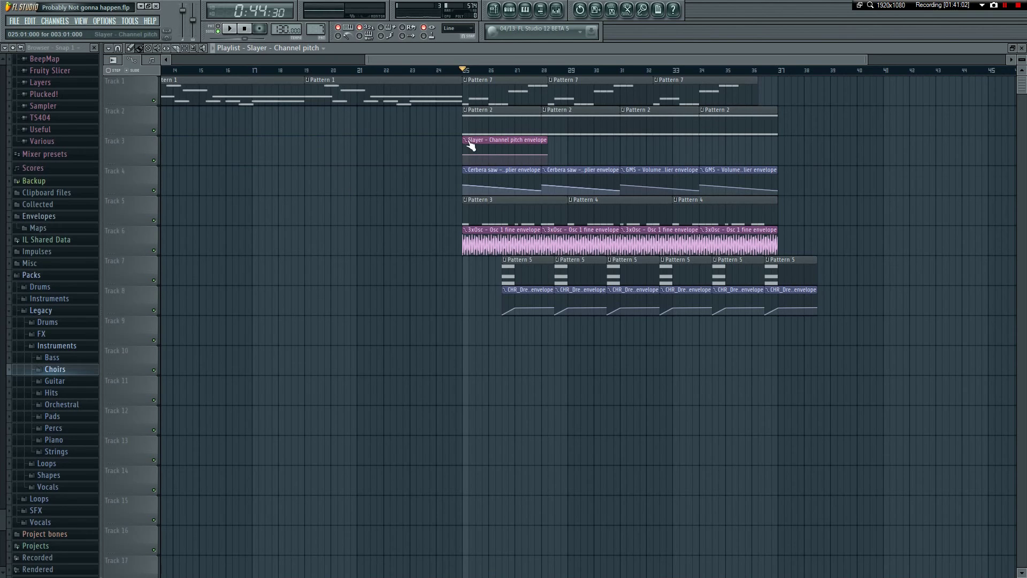
key(F5)
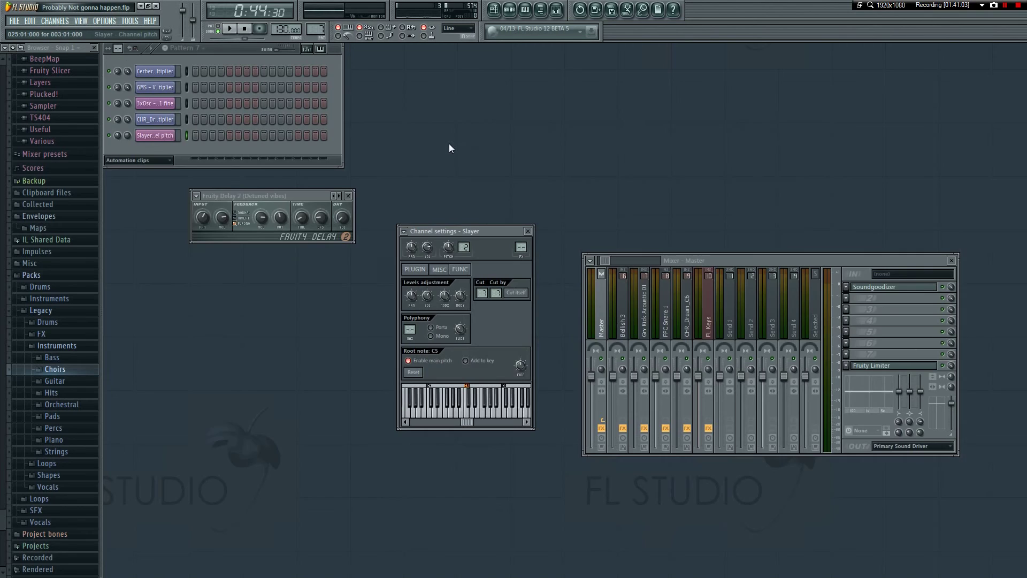
right_click(449, 247)
click(475, 266)
drag(229, 63, 1008, 96)
key(space)
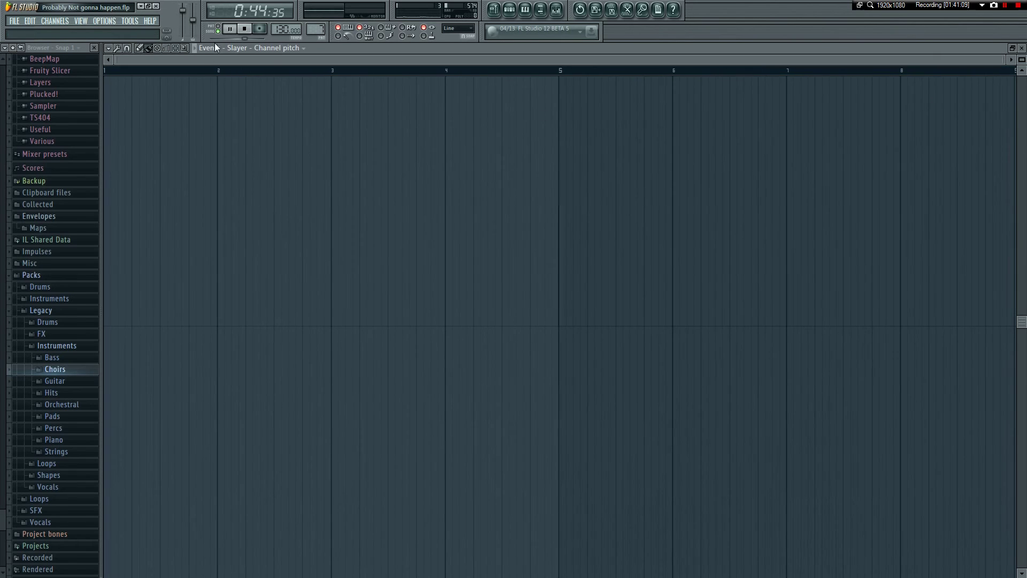
key(space)
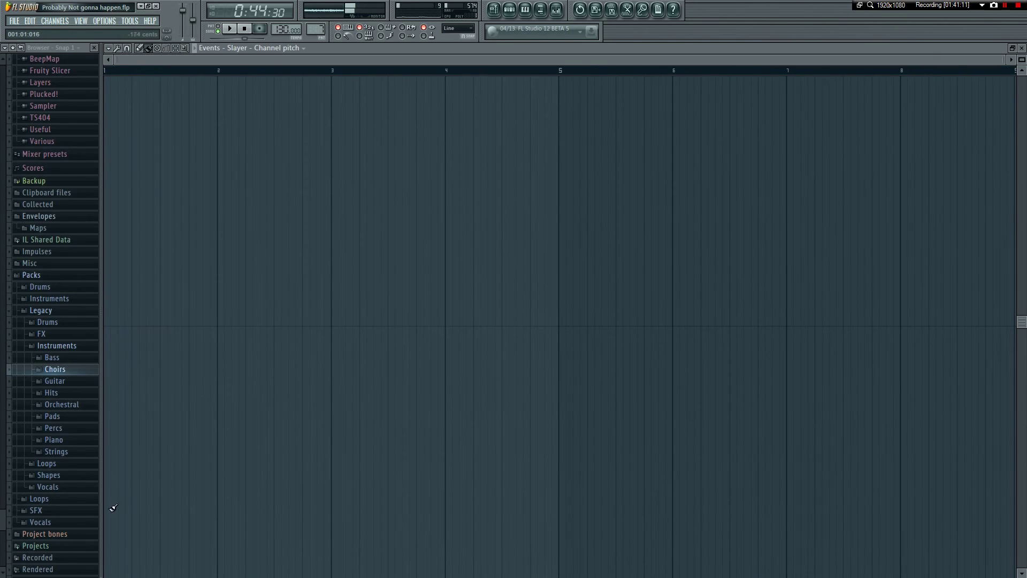
click(113, 461)
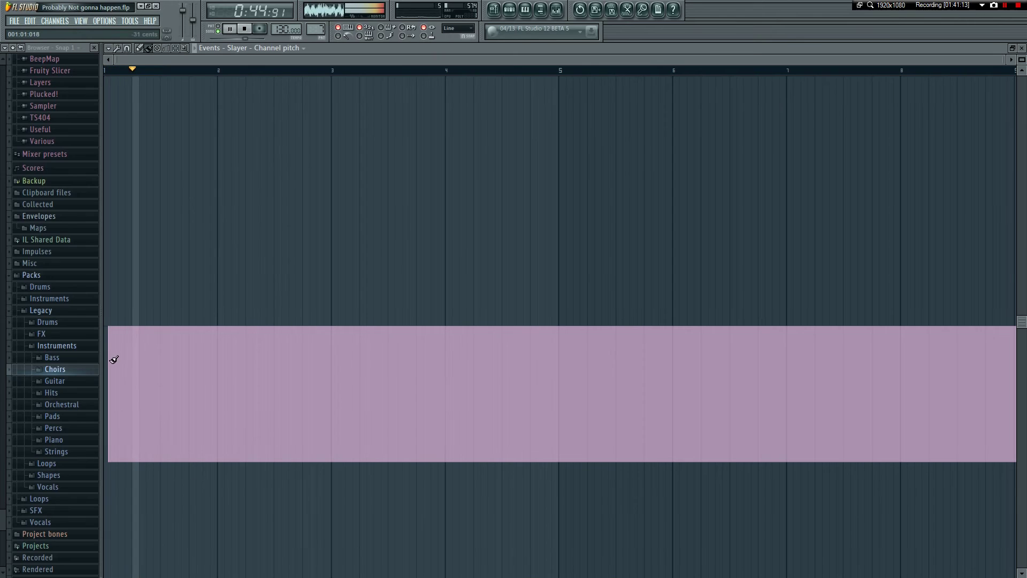
key(ctrl+z)
click(107, 289)
key(space)
key(space)
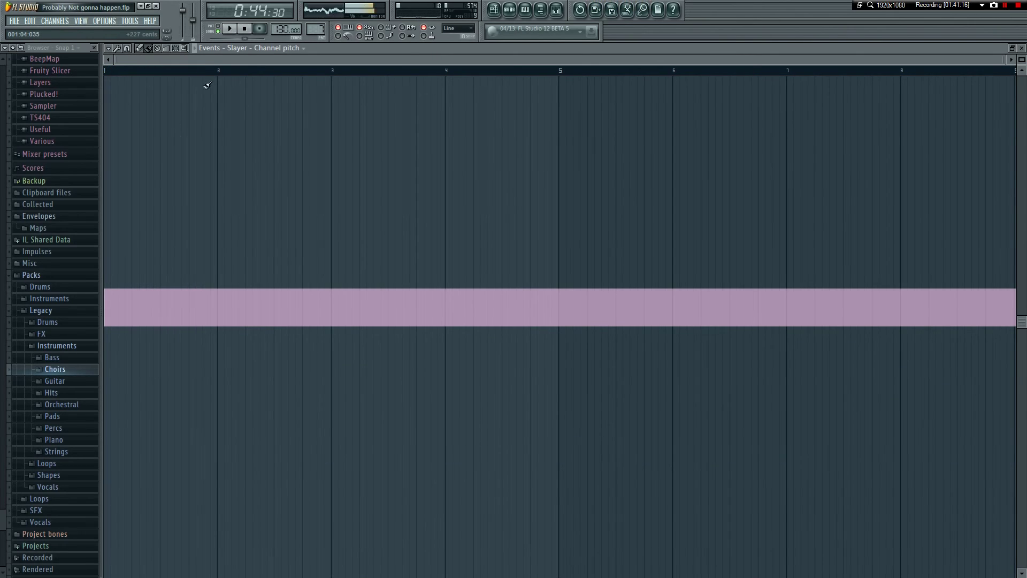
key(Escape)
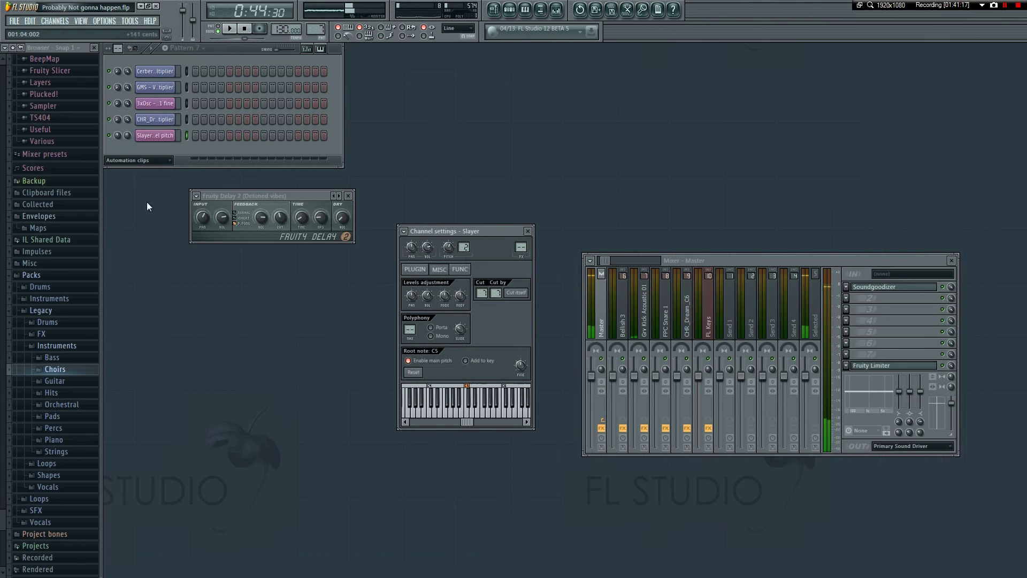
click(218, 31)
key(space)
key(F5)
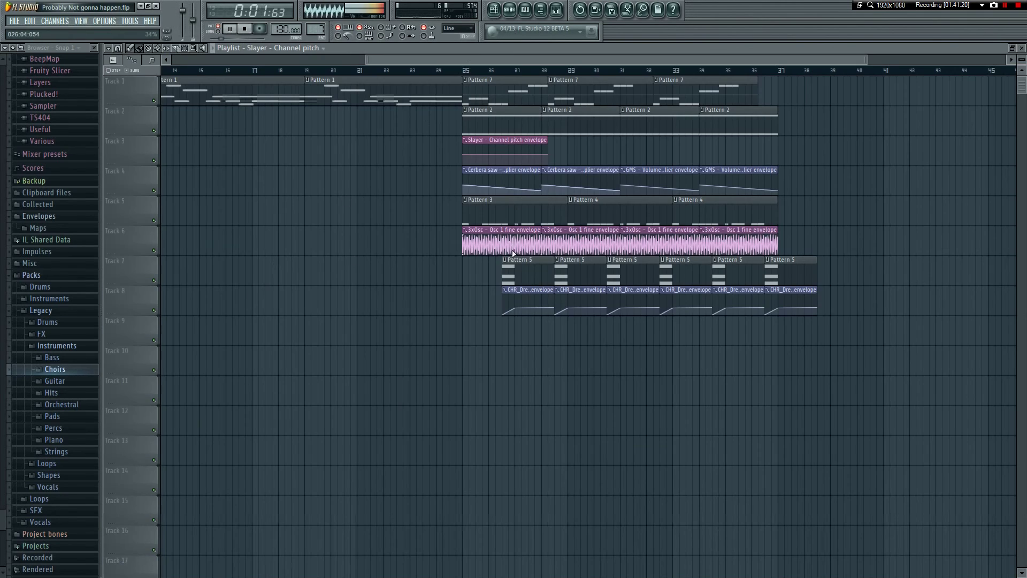
key(F5)
right_click(447, 245)
click(476, 264)
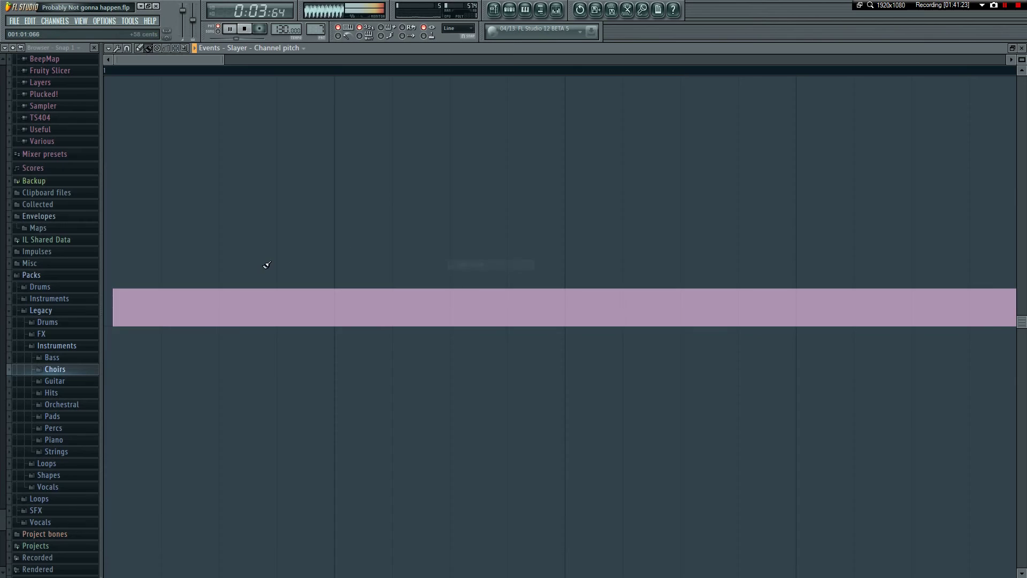
- Draw a rising pitch ramp over the first step, audition it, and drop the level after it to slightly above centre
key(space)
mouse_move(163, 286)
mouse_down()
mouse_move(166, 244)
mouse_move(154, 271)
mouse_move(117, 292)
mouse_move(165, 239)
mouse_up()
key(space)
key(space)
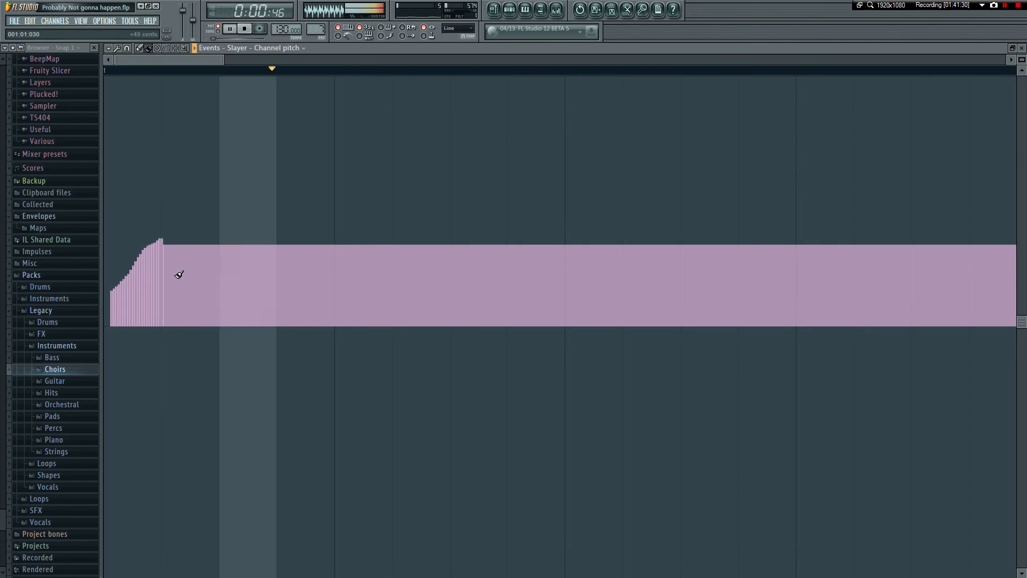
click(169, 295)
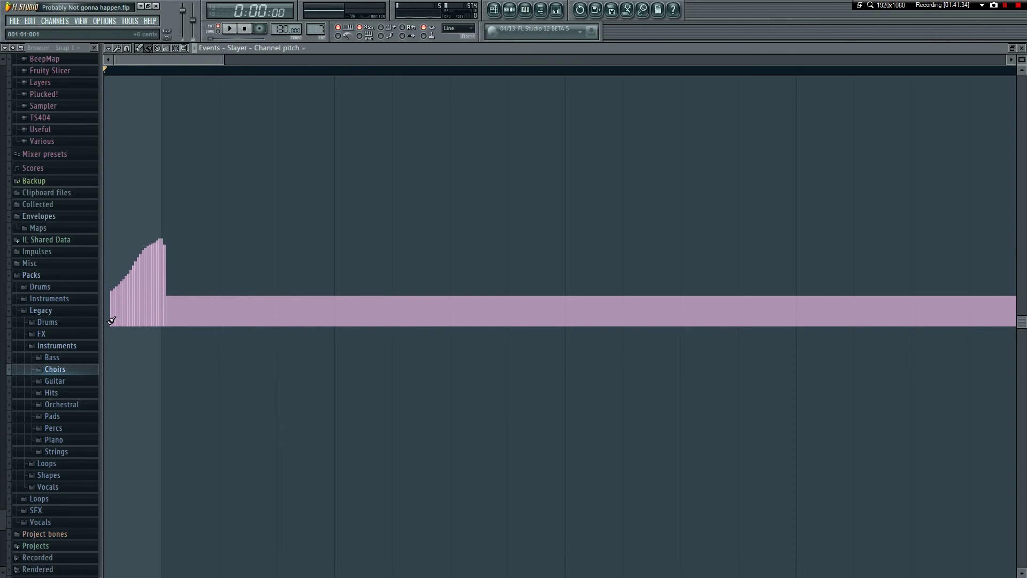
- Redraw the first-step pitch ramp from near centre to a higher peak, and try a high and then a low level after it
drag(113, 311, 137, 273)
drag(108, 317, 166, 229)
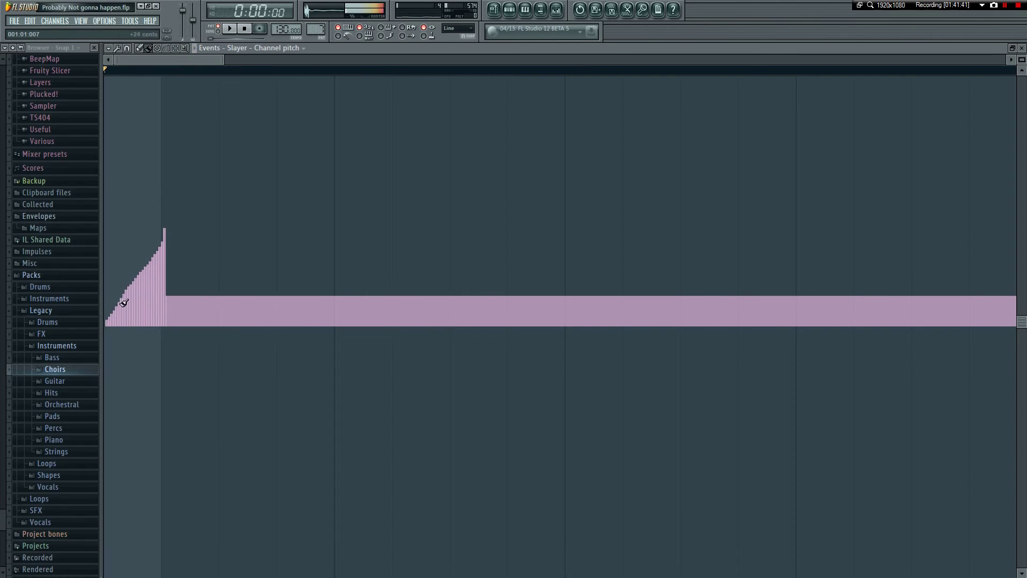
click(171, 206)
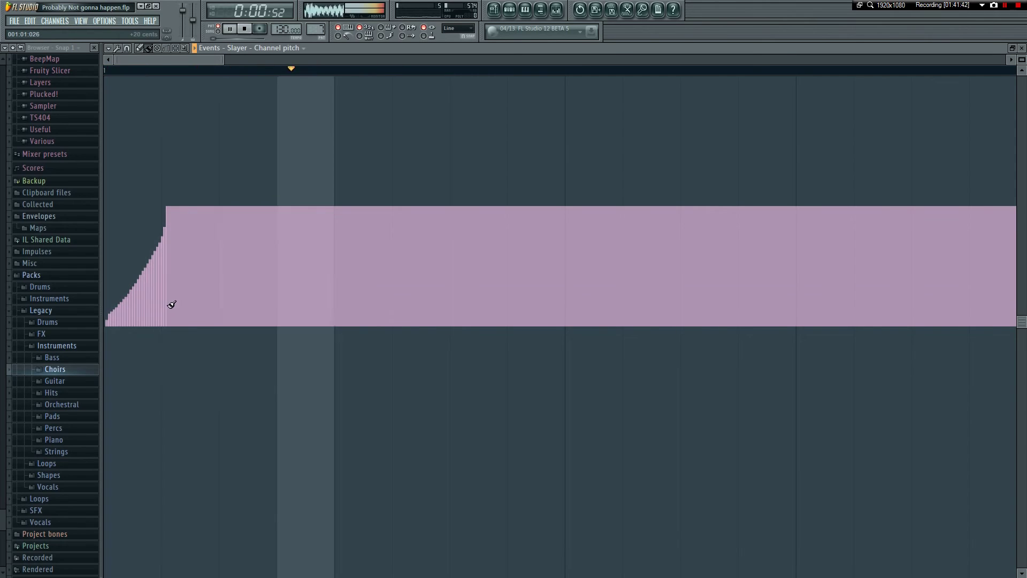
click(169, 305)
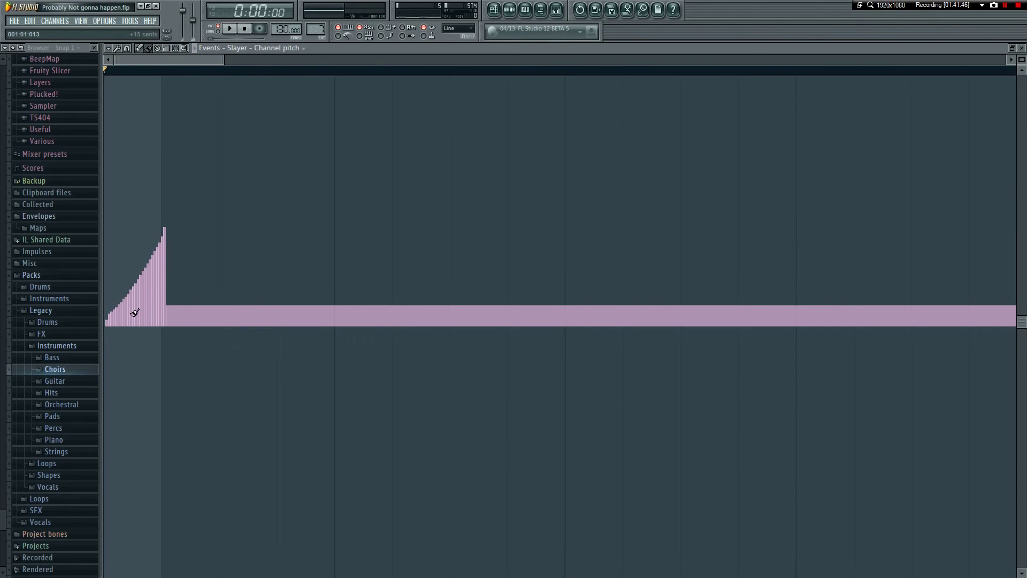
- Stretch the rising pitch ramp across the whole first beat, drop the level at beat 2, and play the pattern
mouse_move(109, 318)
mouse_down()
mouse_move(223, 265)
mouse_move(336, 180)
mouse_up()
click(334, 306)
key(space)
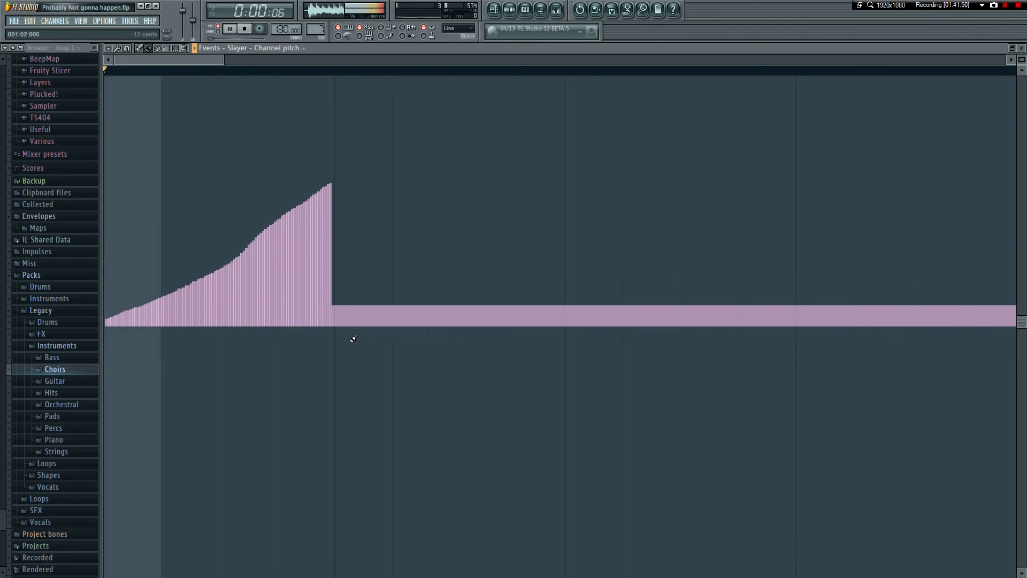
- Try different pitch levels around the ramp's end at beat 2 while playing the pattern
drag(194, 62, 211, 63)
key(space)
click(239, 180)
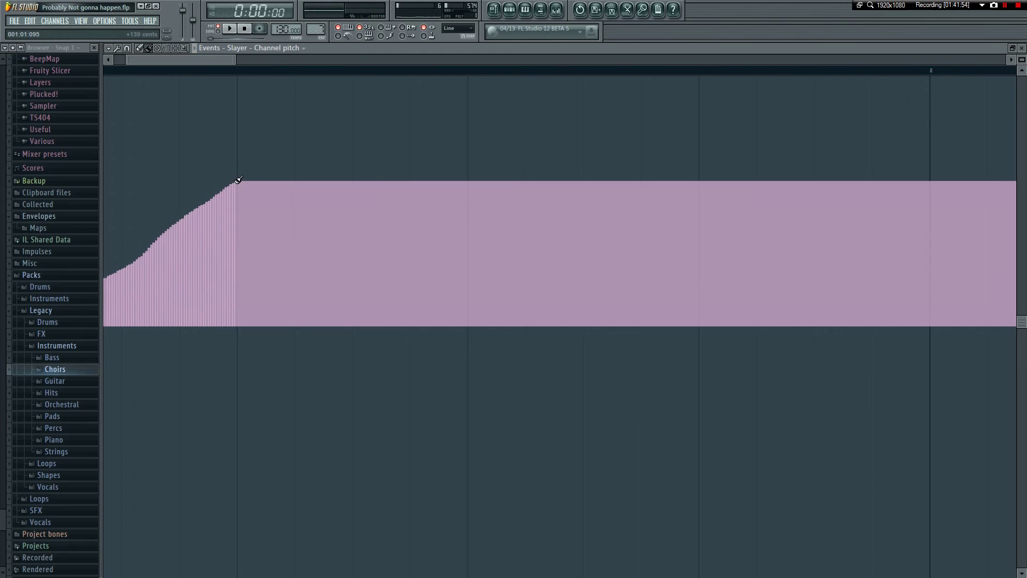
click(241, 301)
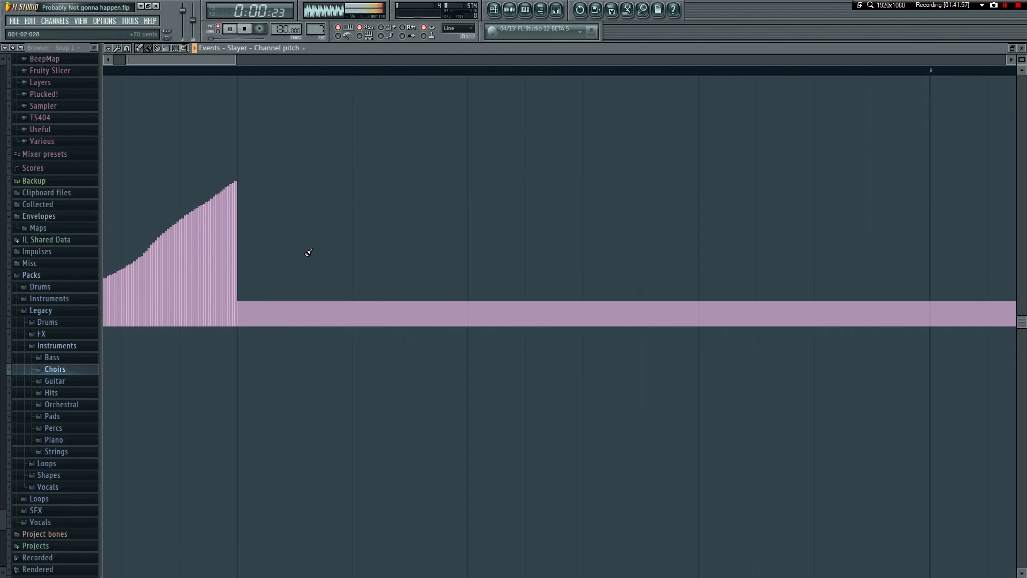
click(245, 296)
click(244, 301)
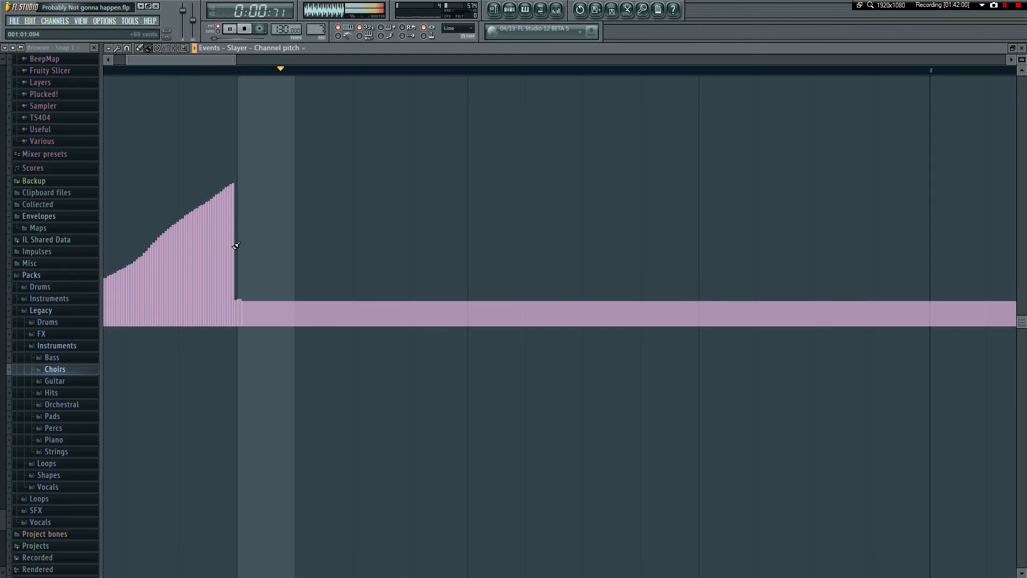
click(238, 182)
key(space)
- Redraw a smooth rising pitch ramp over the first beat and drop the level just before beat 2 to slightly above centre
drag(196, 61, 180, 68)
key(space)
drag(119, 313, 353, 144)
mouse_move(119, 312)
mouse_down()
mouse_move(145, 312)
mouse_move(344, 167)
mouse_up()
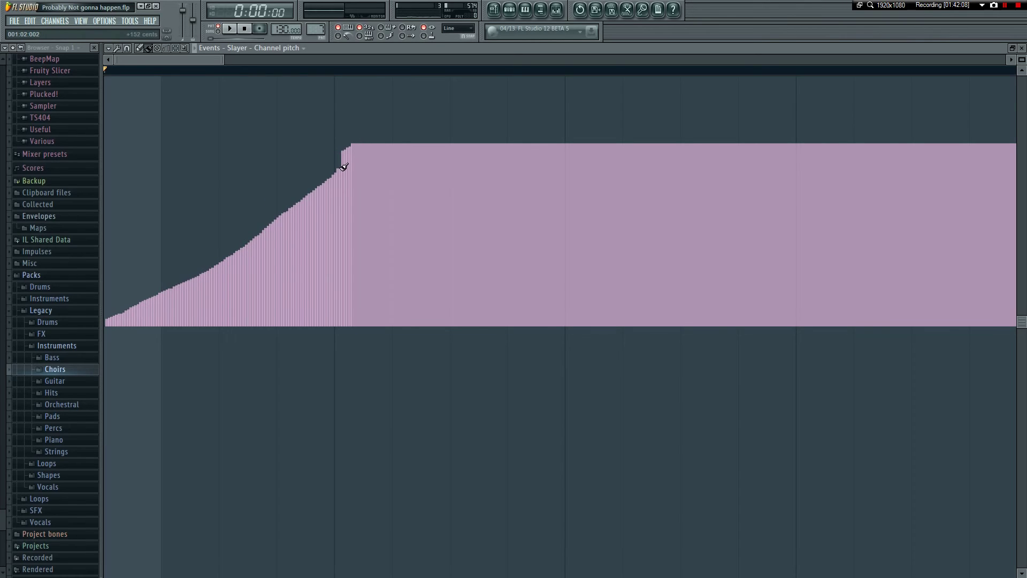
click(328, 276)
drag(331, 300, 355, 298)
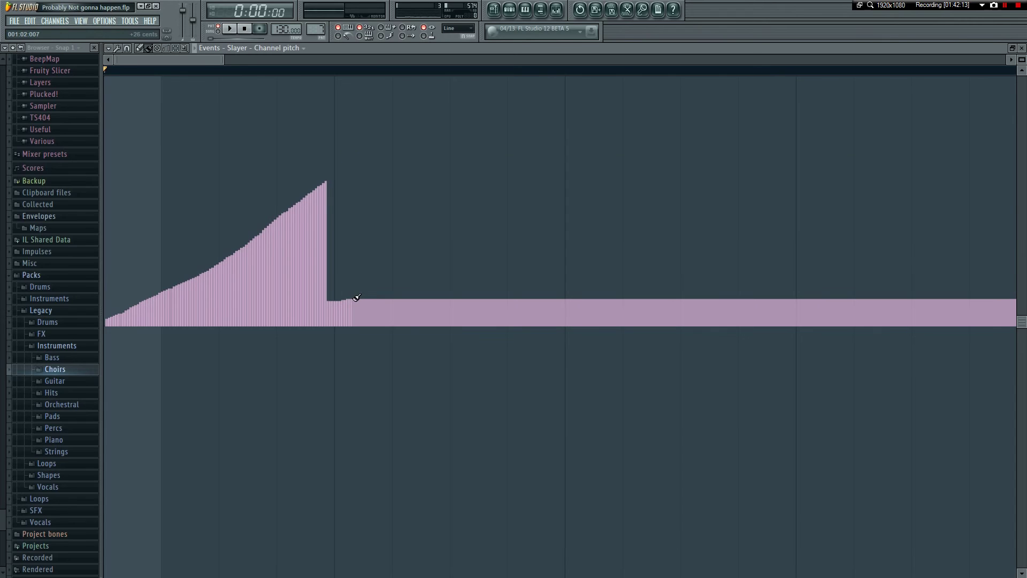
- Extend the first pitch ramp's peak at about +137 cents toward beat 2, and drop the level after it to about +20 cents
key(space)
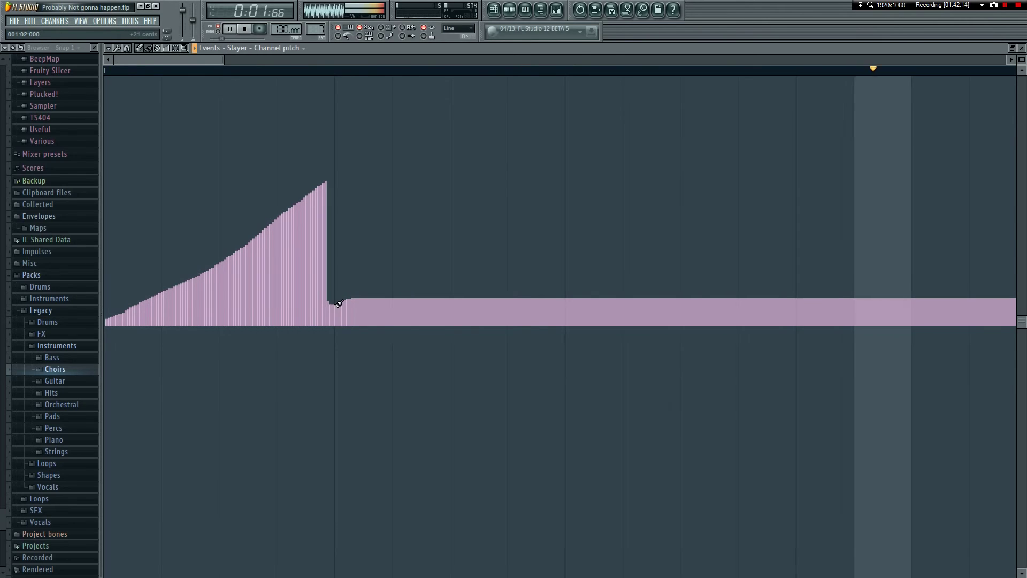
mouse_move(330, 304)
mouse_down()
mouse_move(355, 303)
mouse_move(335, 298)
mouse_move(335, 284)
mouse_up()
click(336, 304)
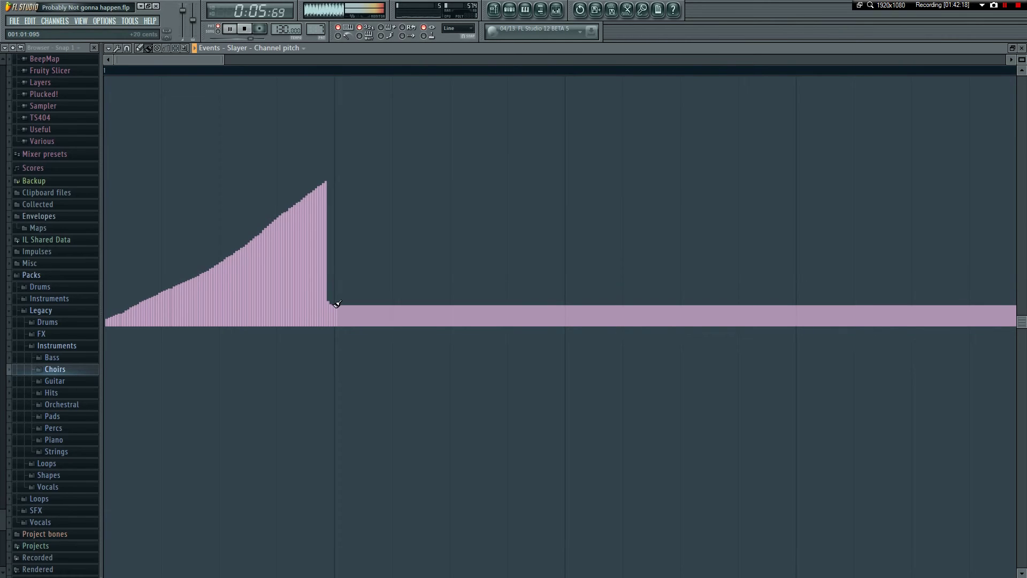
click(330, 181)
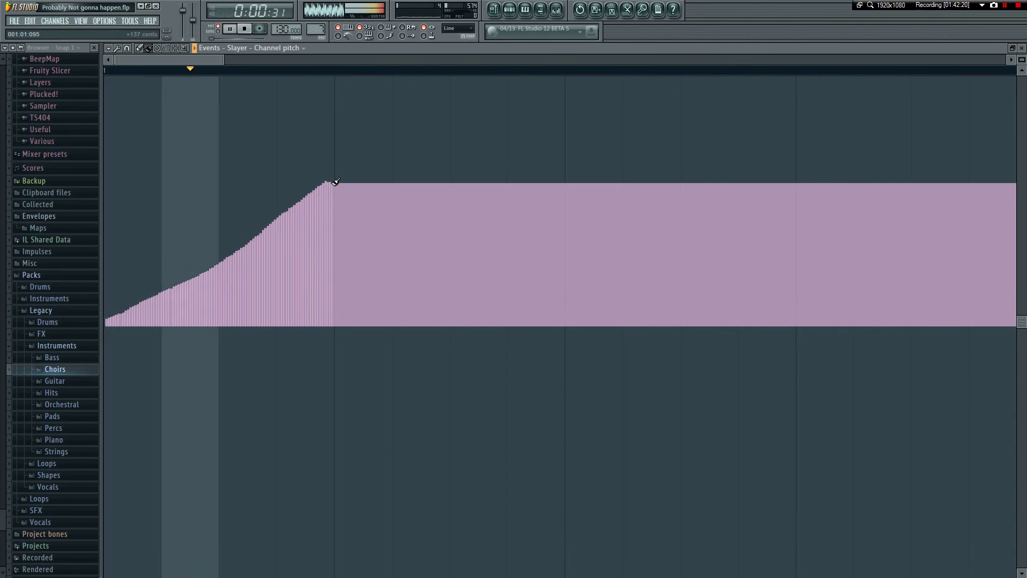
click(337, 304)
key(space)
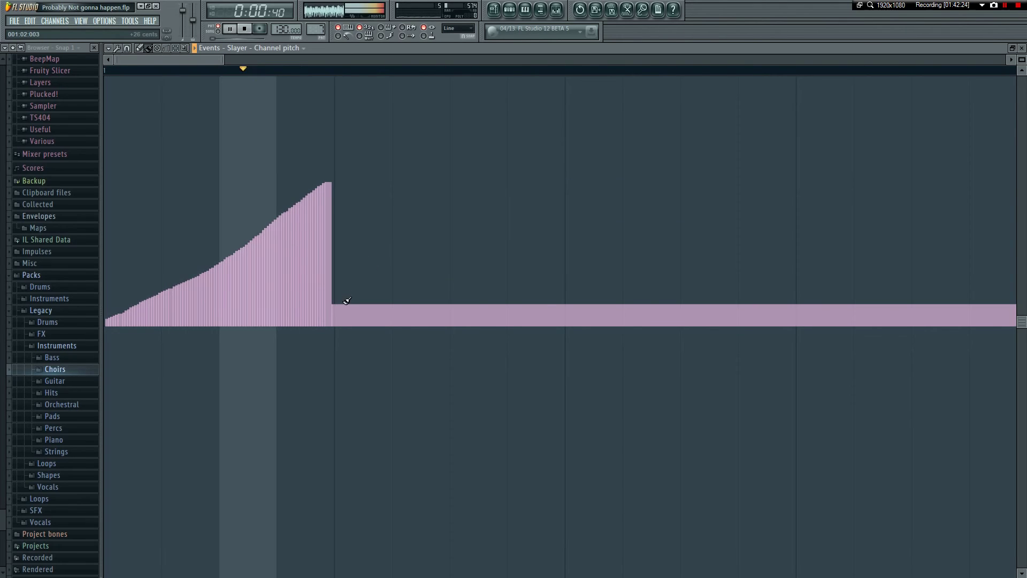
- Carry the rising pitch ramp right up to beat 2, drop the level there to about +17 cents, and straighten the ramp
click(336, 182)
drag(334, 287, 338, 293)
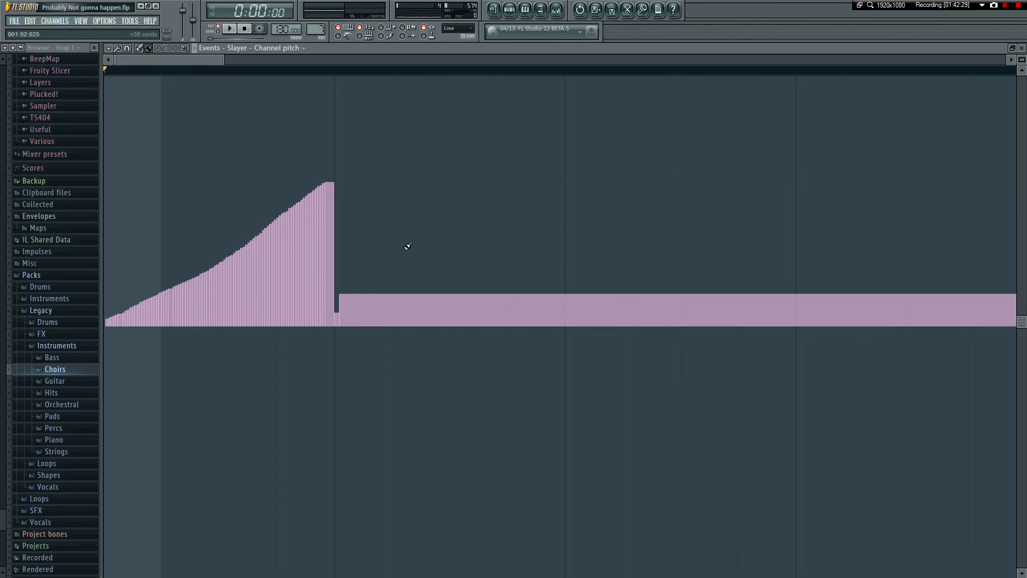
drag(339, 308, 349, 307)
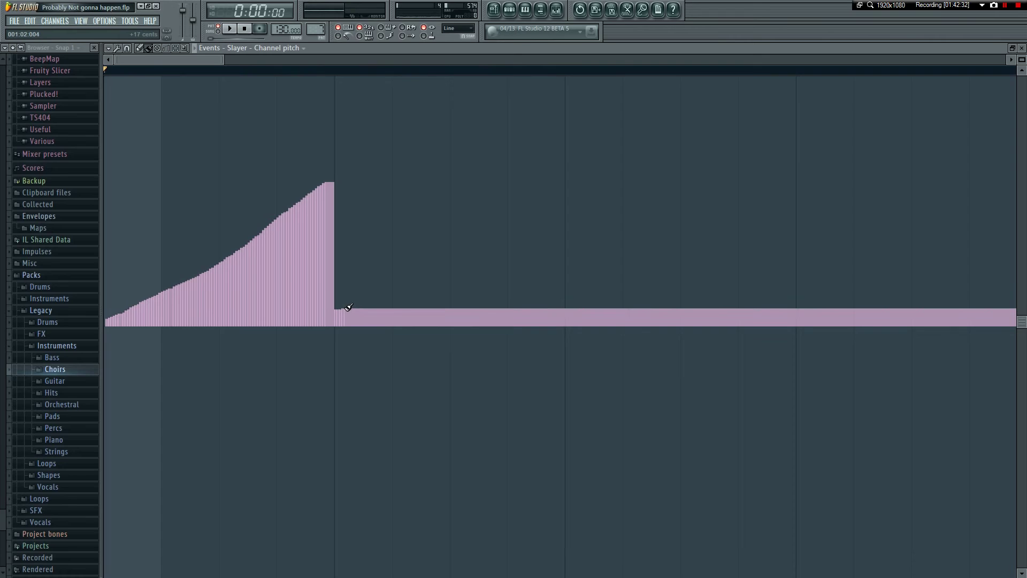
key(space)
key(space)
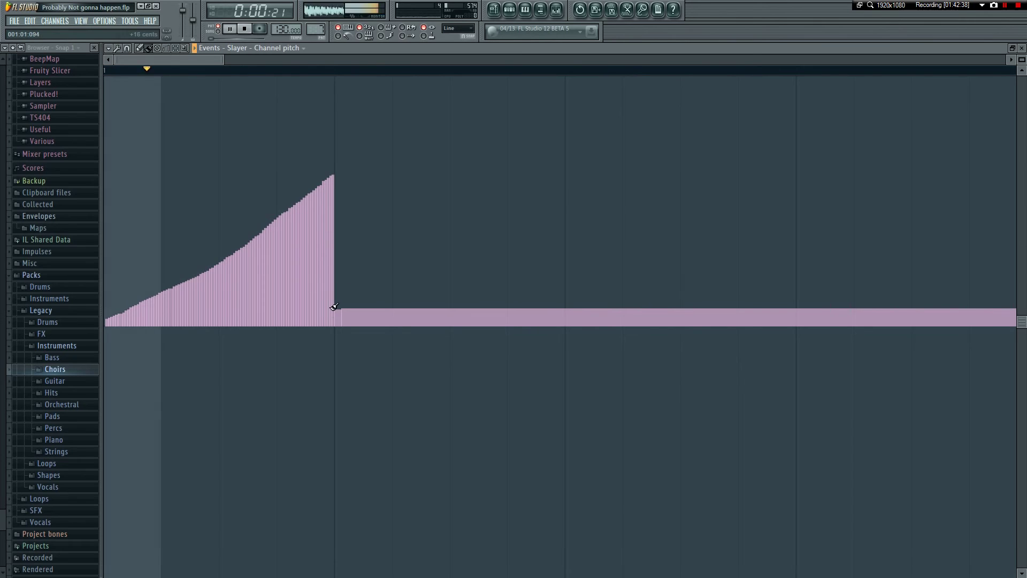
key(space)
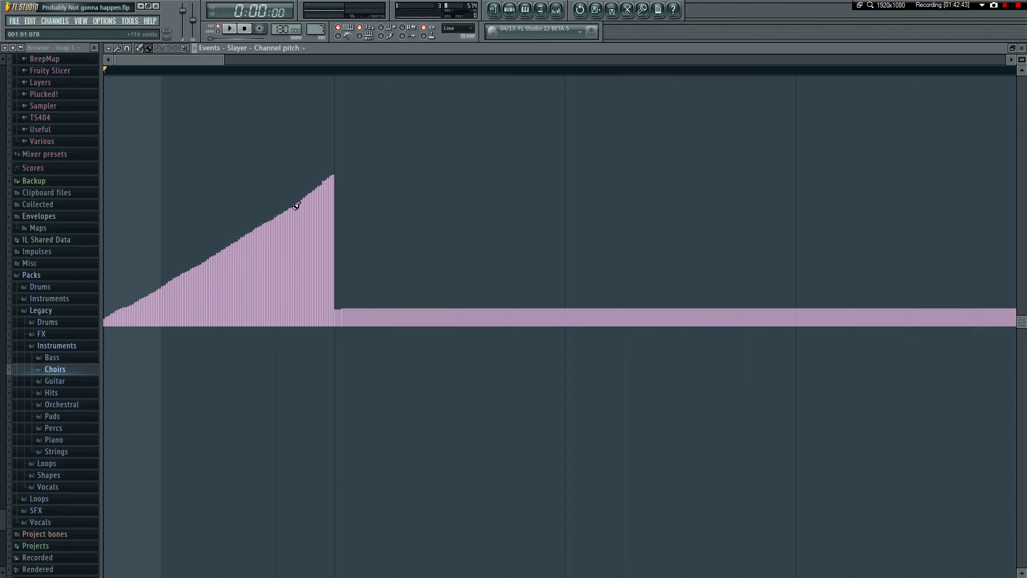
- Play the pattern to check the first-beat pitch ramp and the flat level leading to bar 2
key(space)
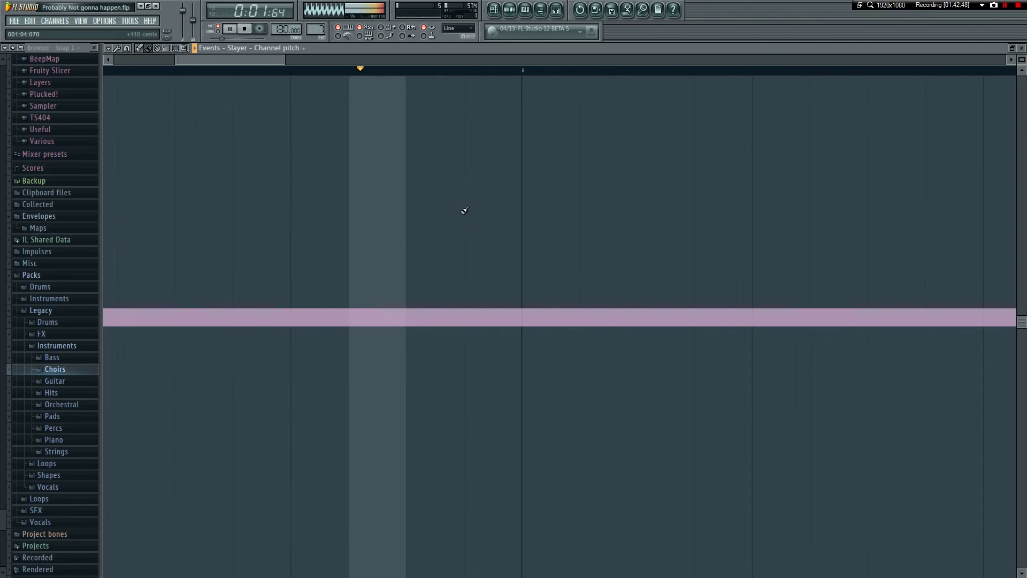
key(space)
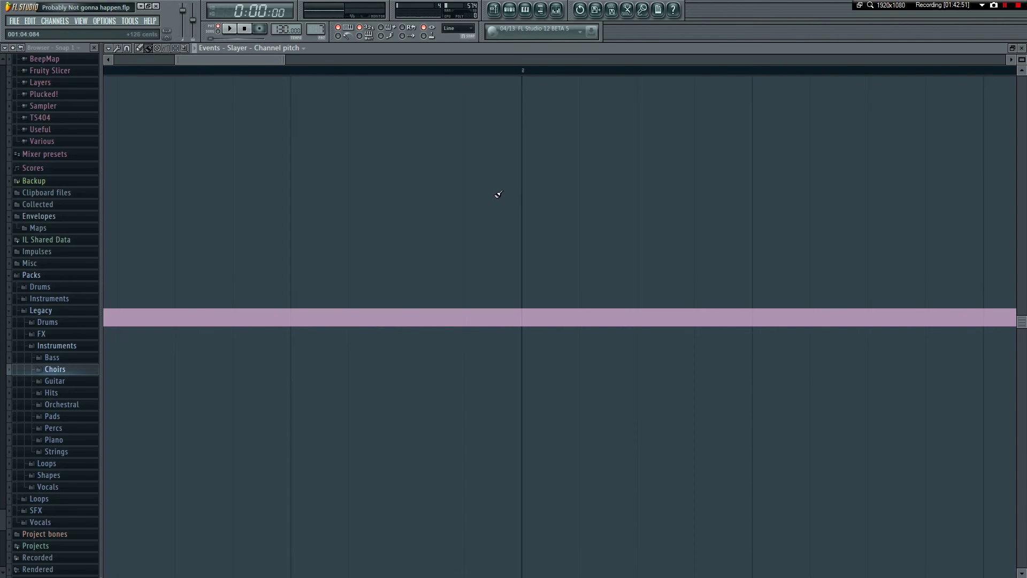
key(space)
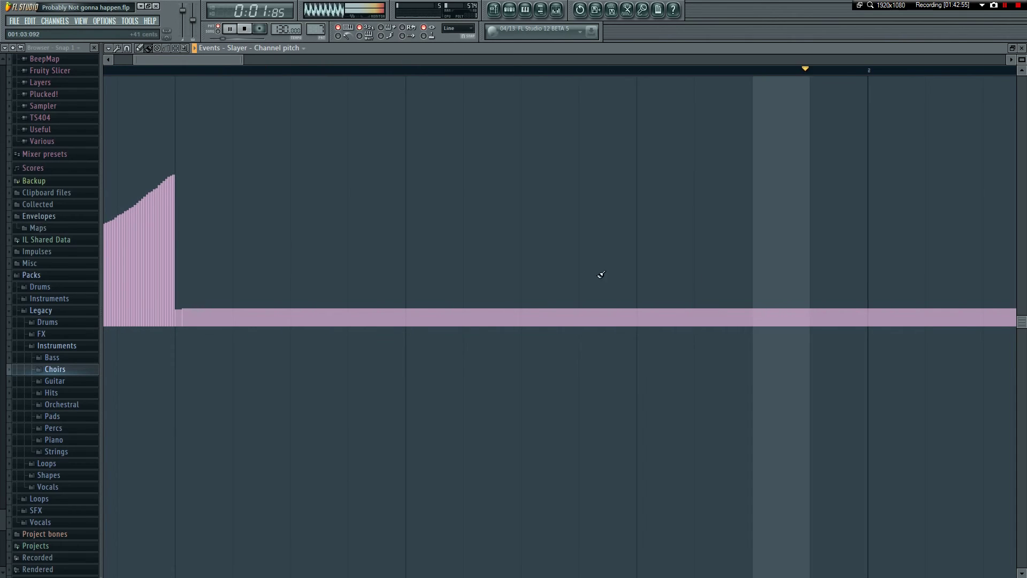
key(space)
- Raise the channel pitch at the start of bar 2 to about +137 cents and play the pattern
drag(217, 62, 252, 64)
click(641, 181)
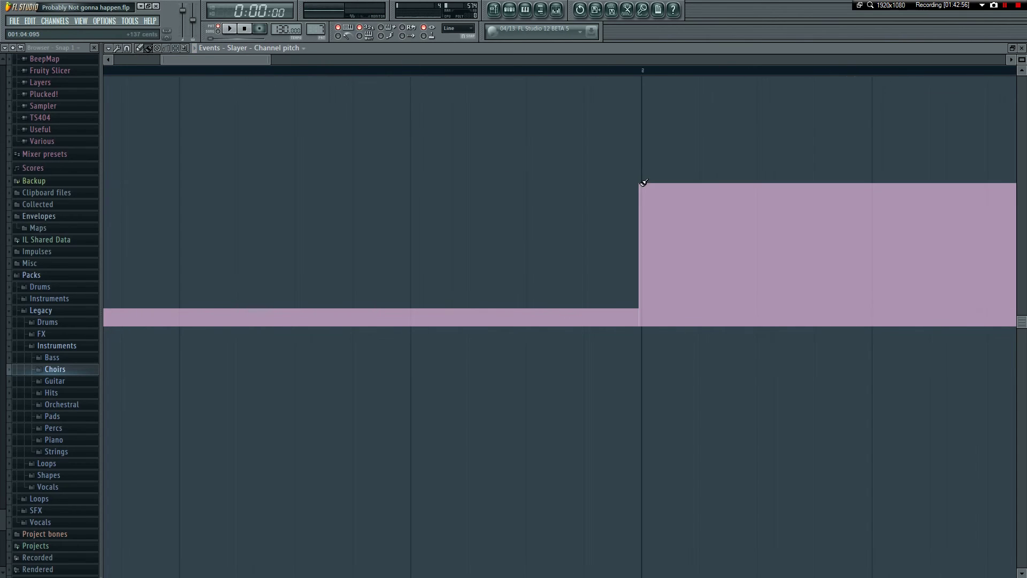
key(space)
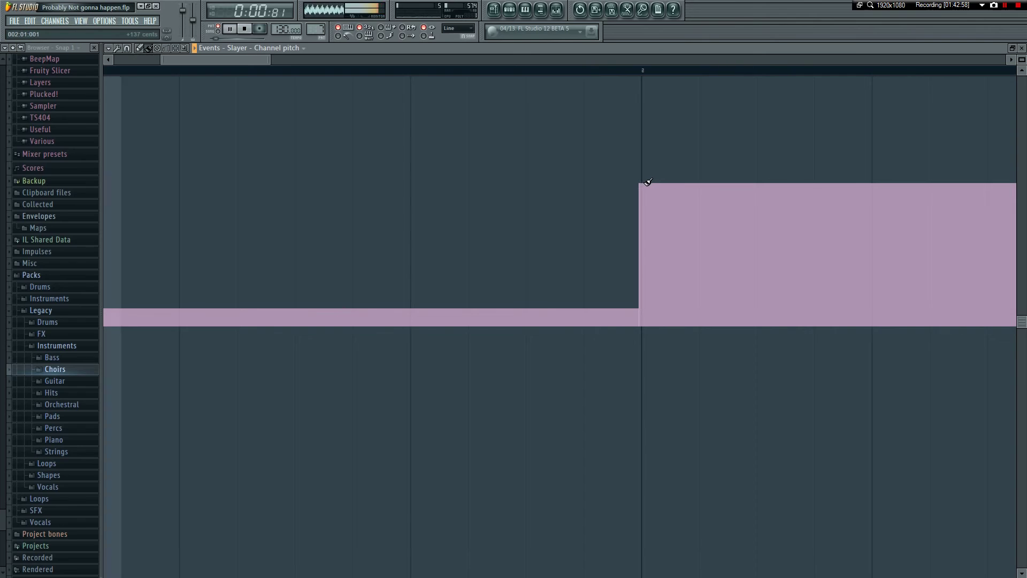
key(space)
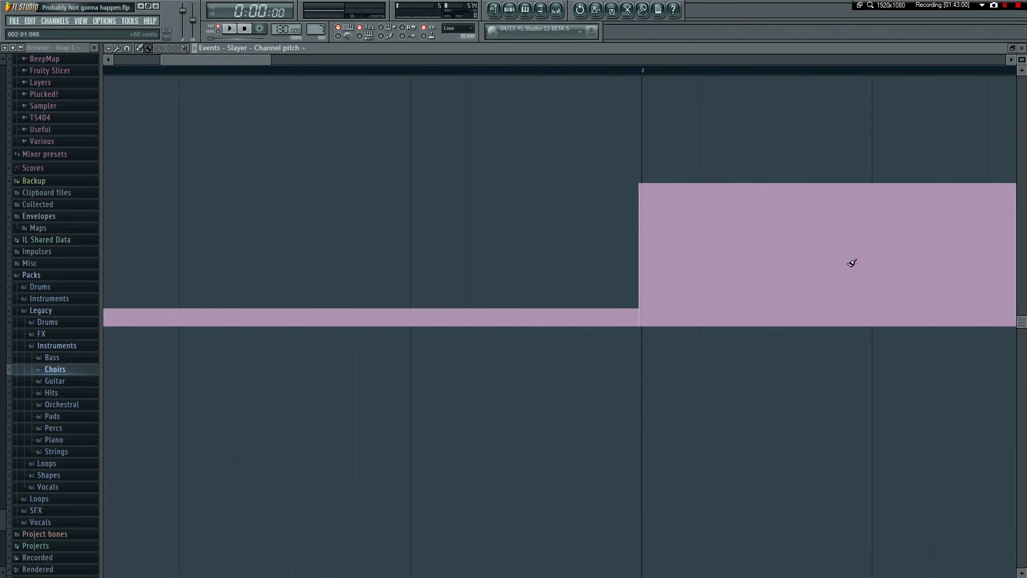
- Draw a falling pitch curve across the first beat of bar 2, ending at about +25 cents, and play it
click(872, 299)
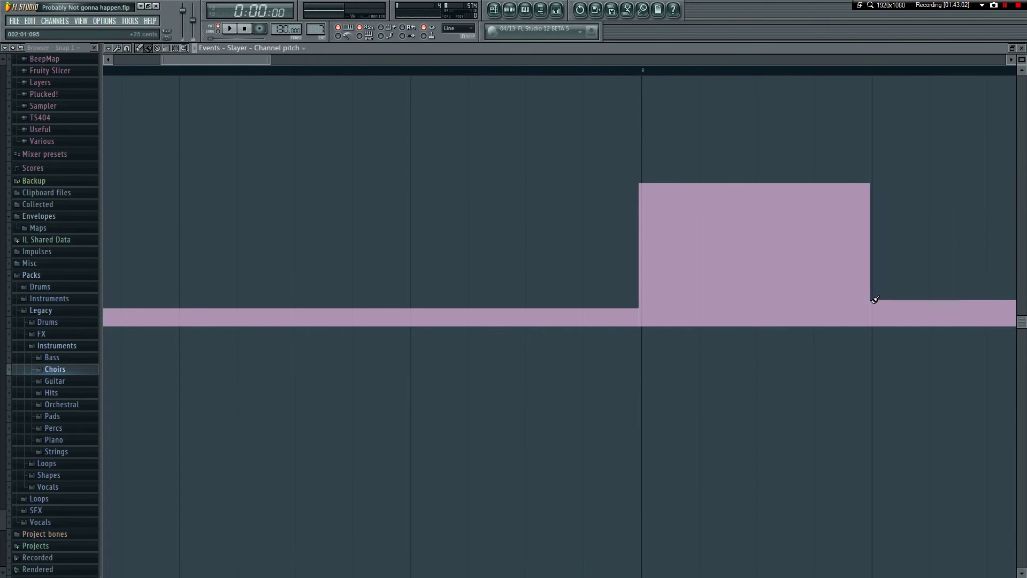
mouse_move(645, 182)
mouse_down()
mouse_move(717, 235)
mouse_move(868, 298)
mouse_up()
key(space)
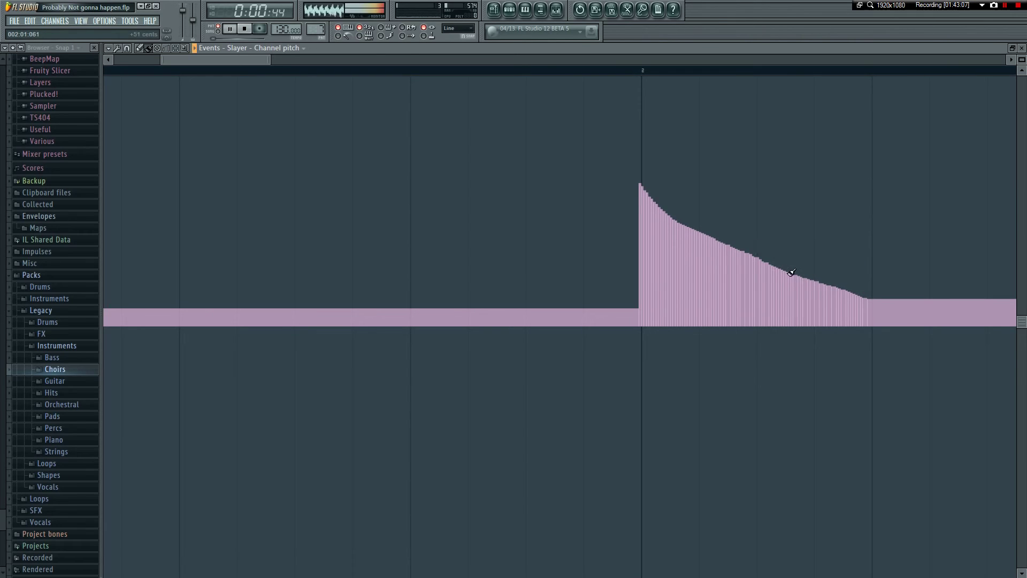
click(245, 52)
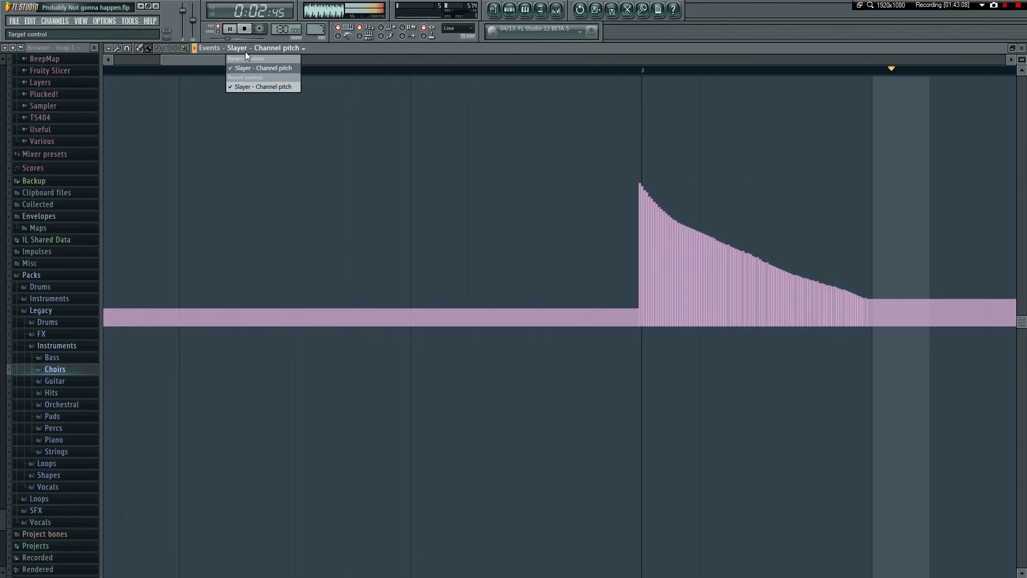
key(space)
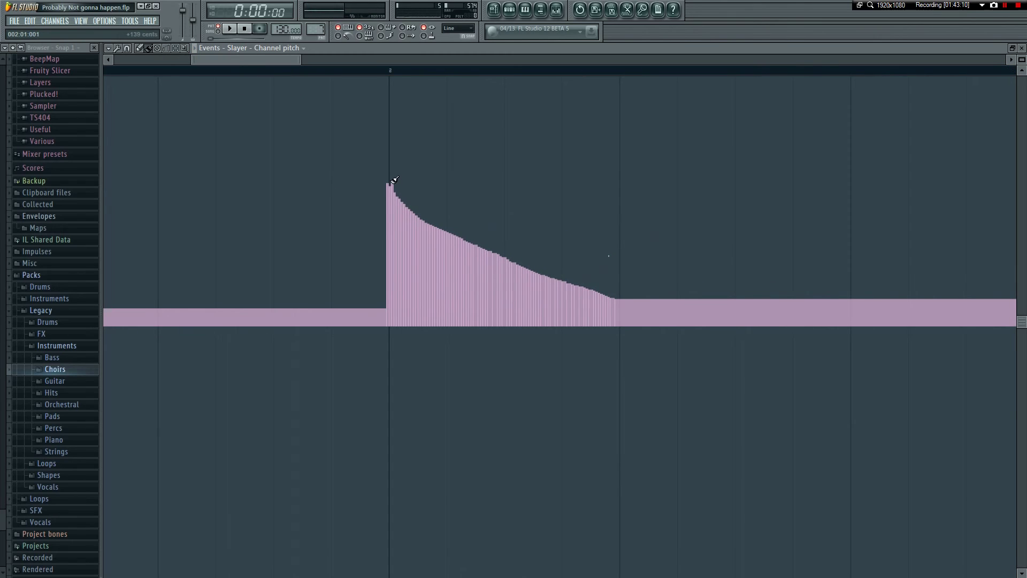
- Clean up the pitch jump at bar 2 so the low level holds until the bar line and the falling curve starts there
click(389, 181)
drag(384, 310, 392, 309)
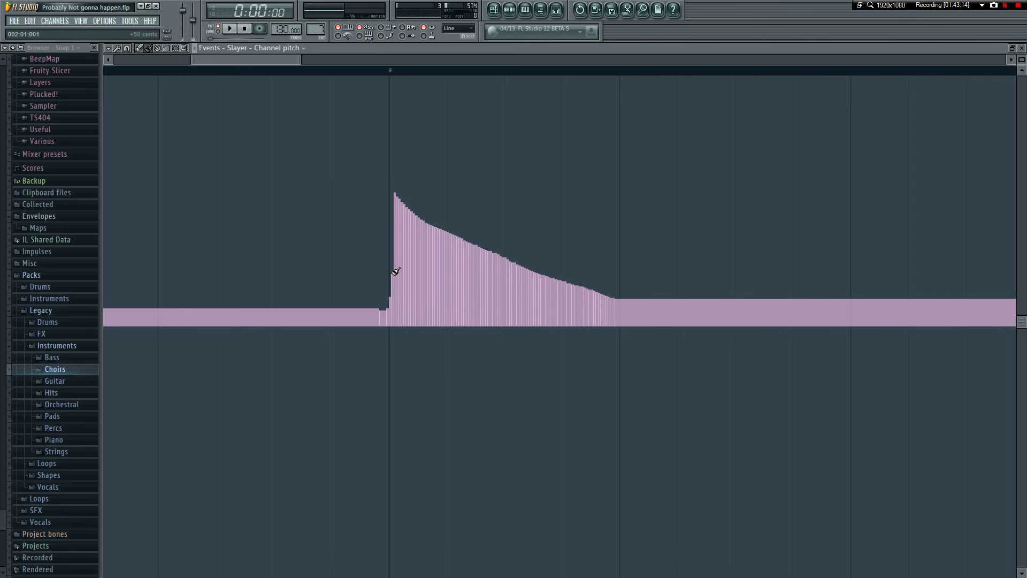
drag(395, 209, 393, 196)
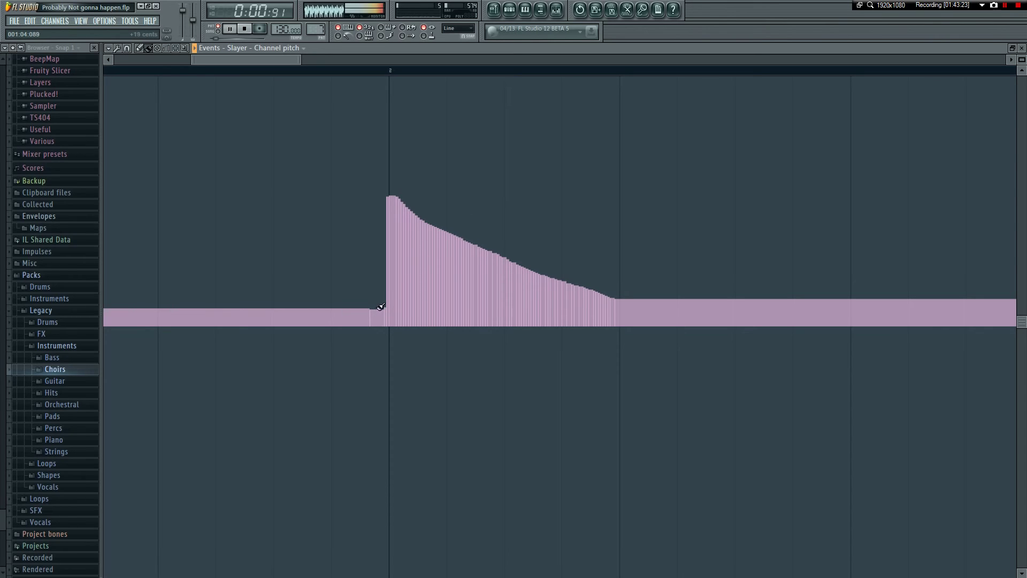
drag(389, 309, 390, 309)
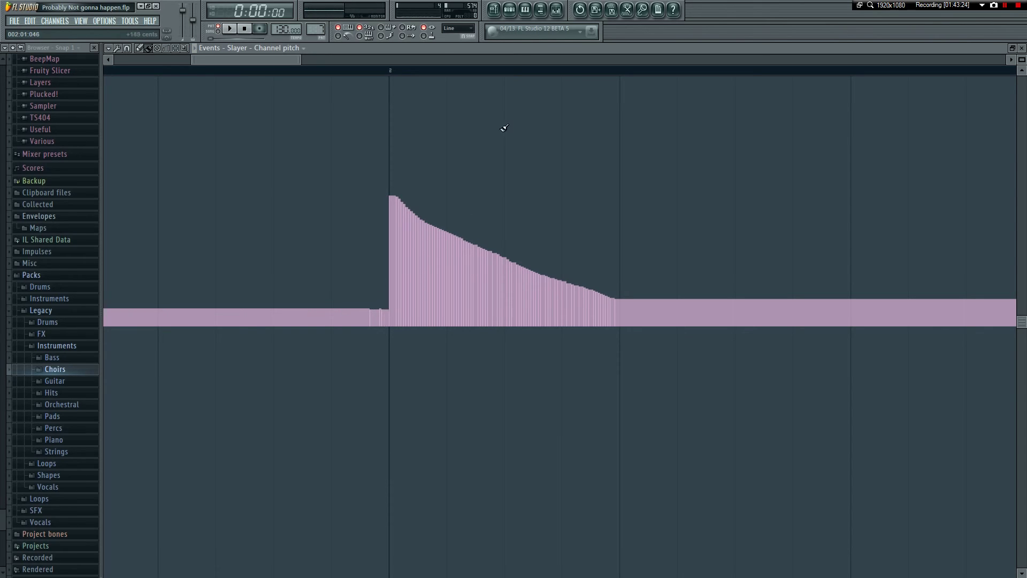
- Play the pattern repeatedly and check the pitch bends across bars 1 and 2 up to bar 3
key(space)
drag(249, 59, 316, 68)
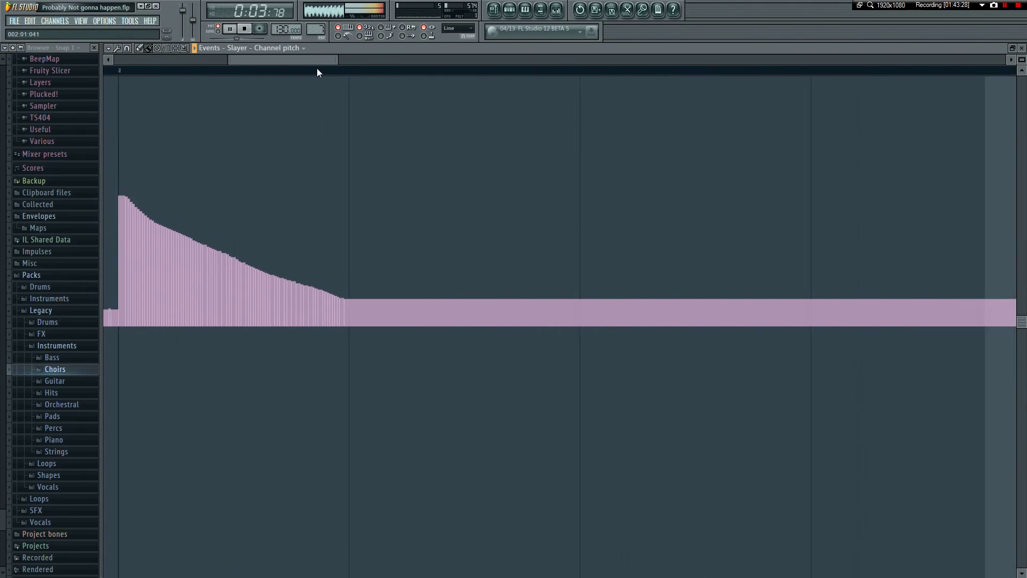
key(space)
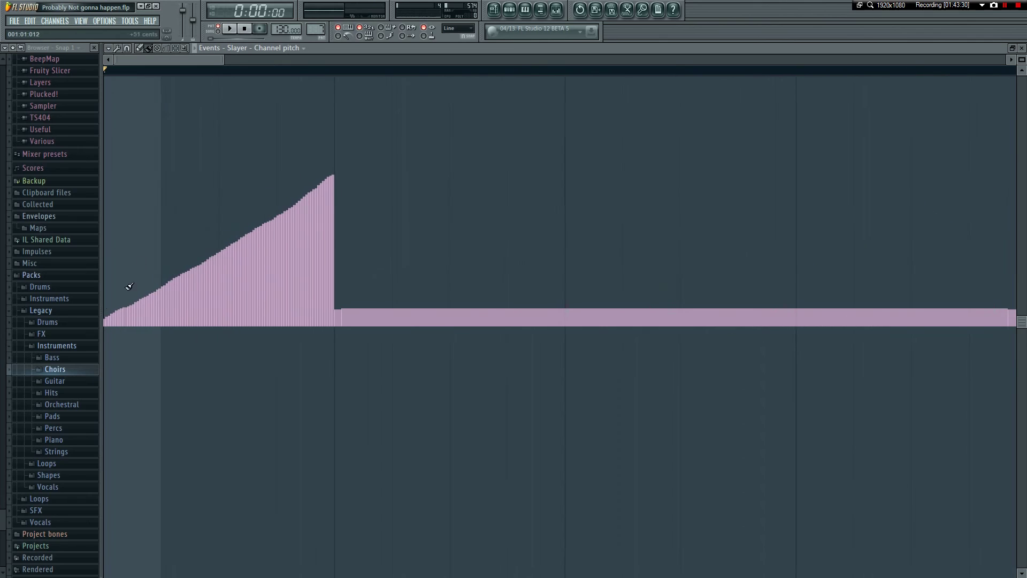
key(space)
mouse_move(192, 60)
mouse_down()
mouse_move(226, 74)
mouse_move(245, 75)
mouse_move(239, 61)
mouse_move(249, 62)
mouse_move(335, 91)
mouse_move(359, 64)
mouse_move(375, 64)
mouse_move(297, 59)
mouse_up()
key(space)
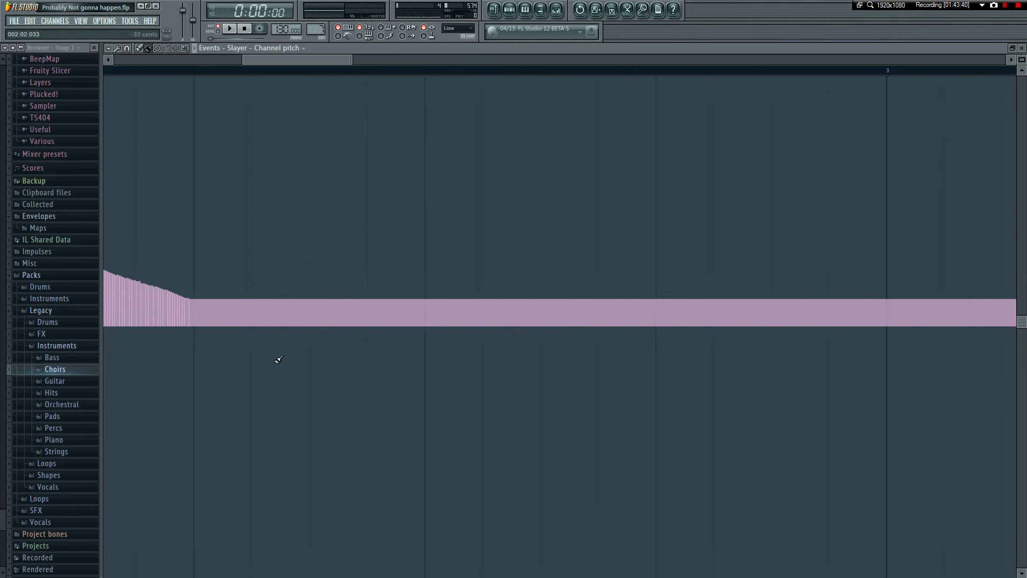
key(space)
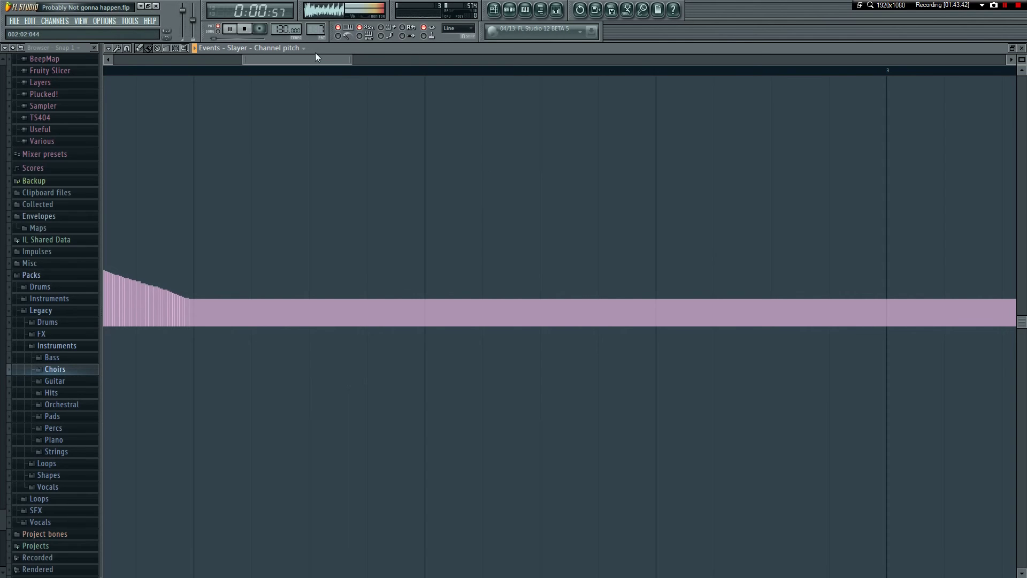
drag(297, 64, 352, 84)
key(space)
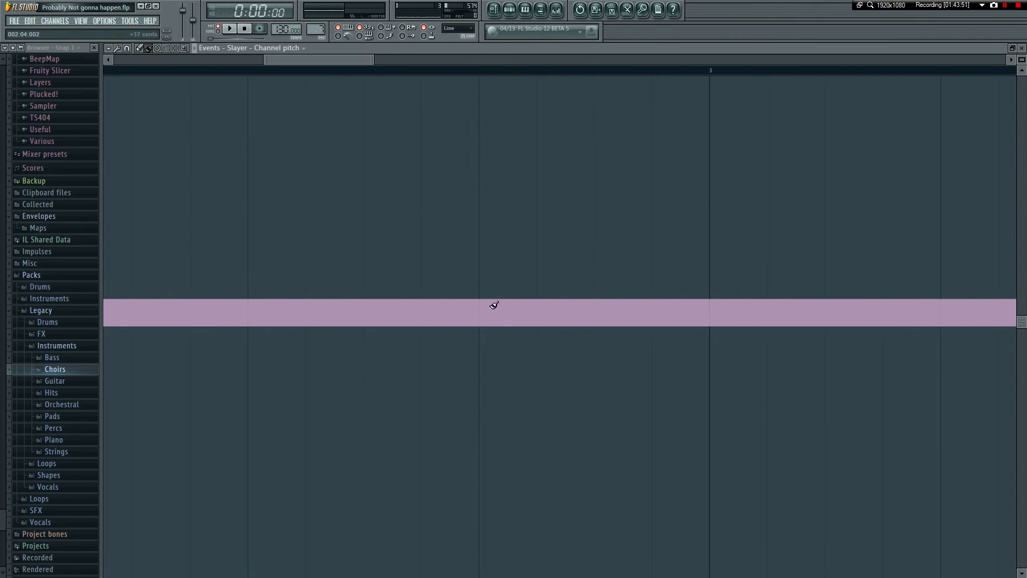
- Draw a rising pitch ramp over the last beat of bar 2, drop the level right at bar 3, and play it
click(711, 181)
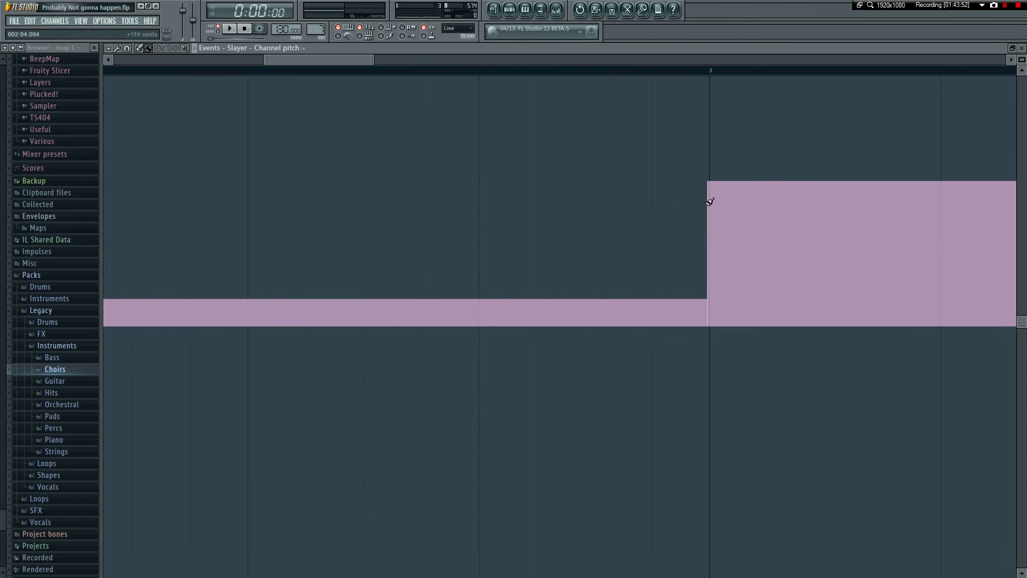
drag(714, 184, 713, 183)
drag(716, 303, 715, 299)
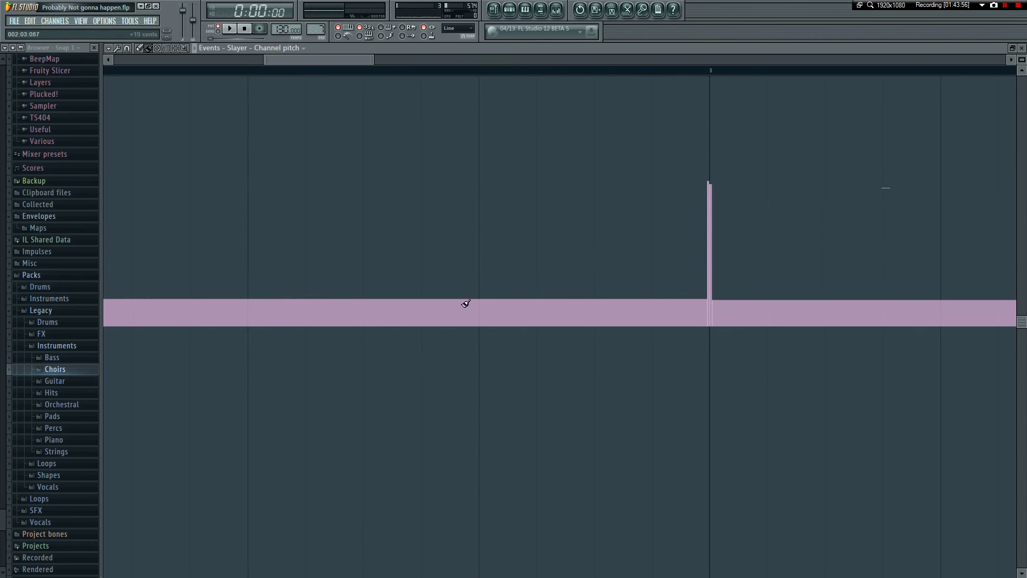
drag(482, 307, 710, 180)
key(space)
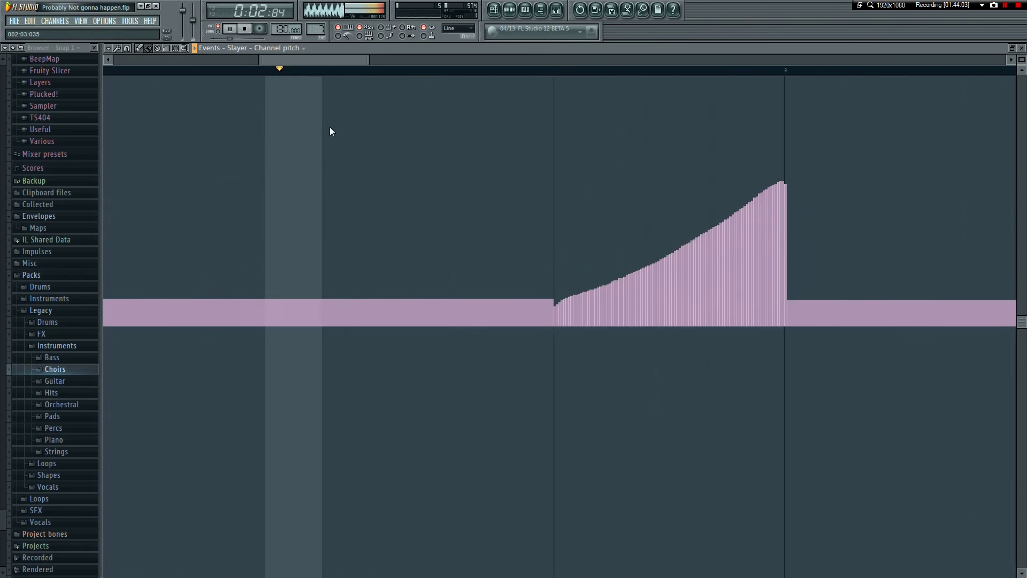
key(space)
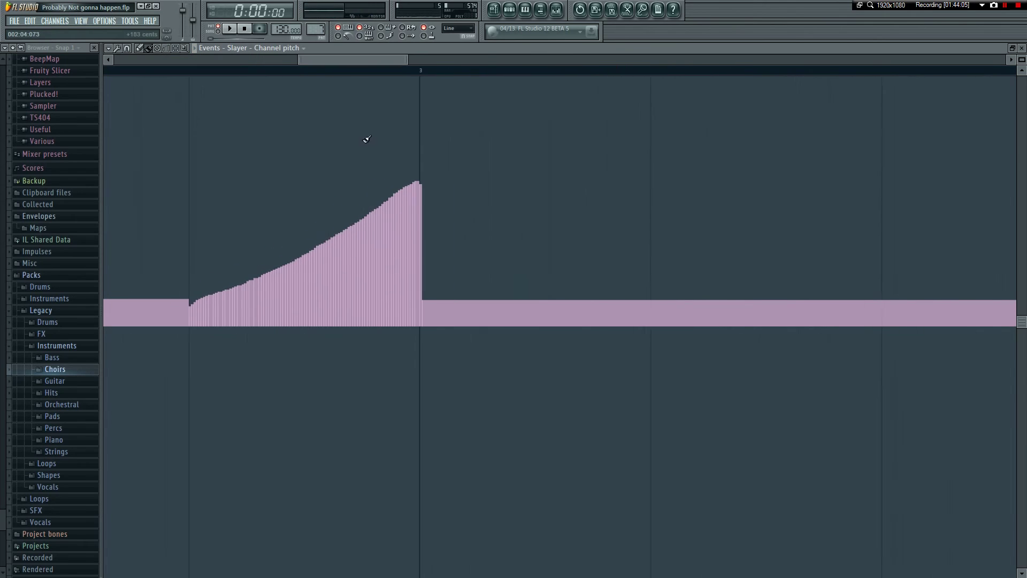
- Redraw the rising pitch ramp before bar 3 with a higher peak, and play the pattern
drag(213, 303, 431, 158)
key(space)
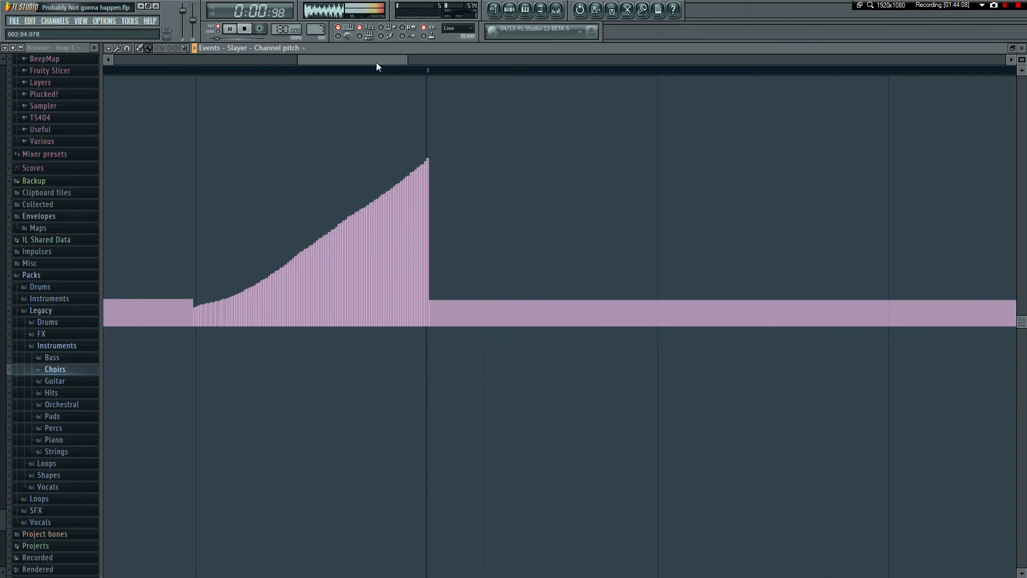
drag(376, 59, 89, 140)
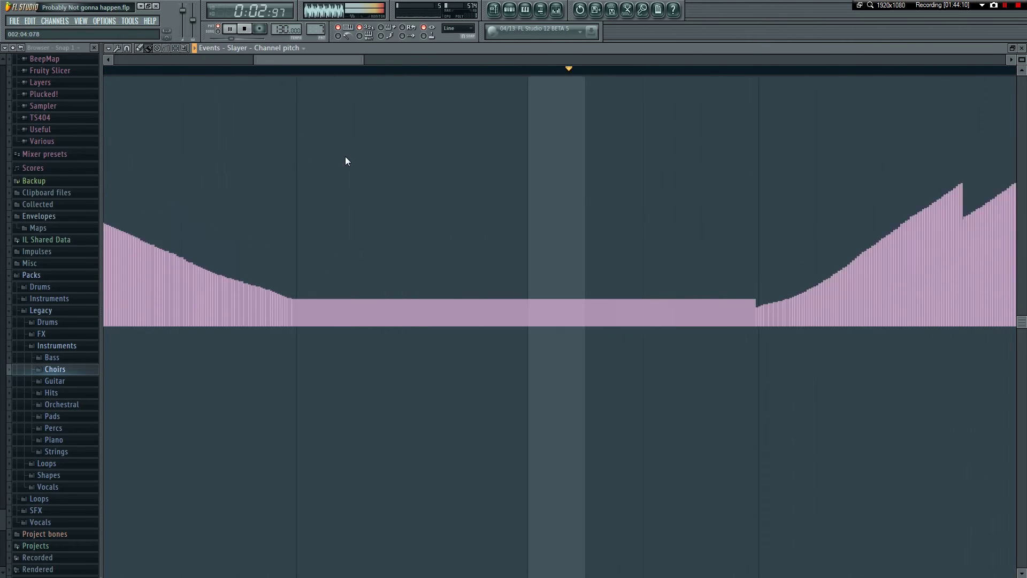
key(space)
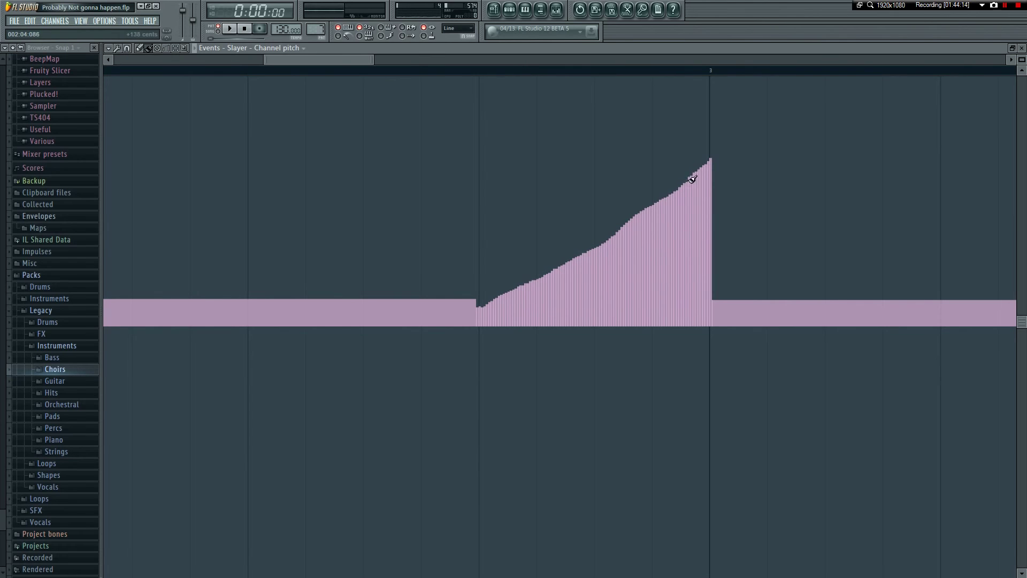
key(space)
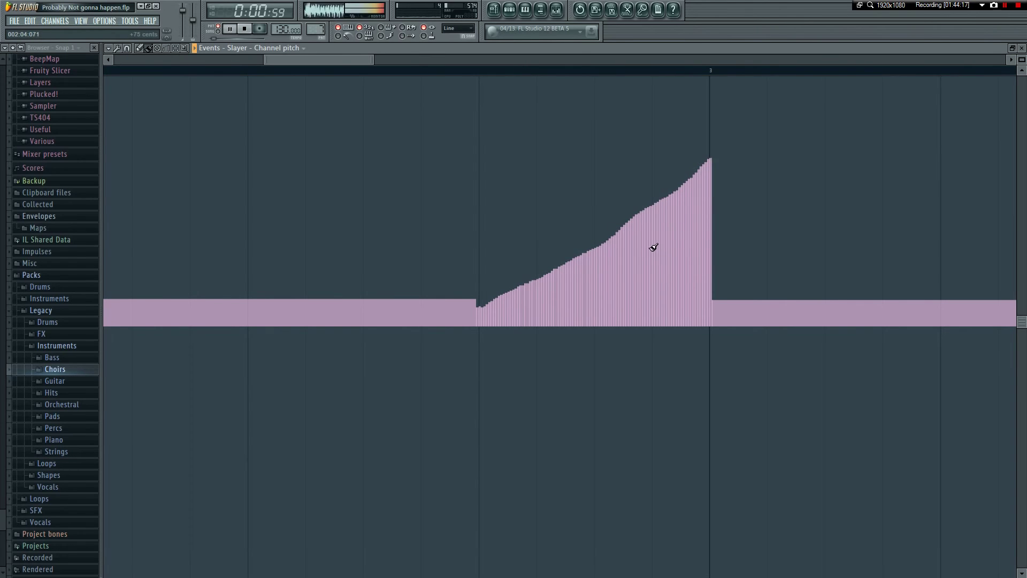
drag(348, 56, 114, 111)
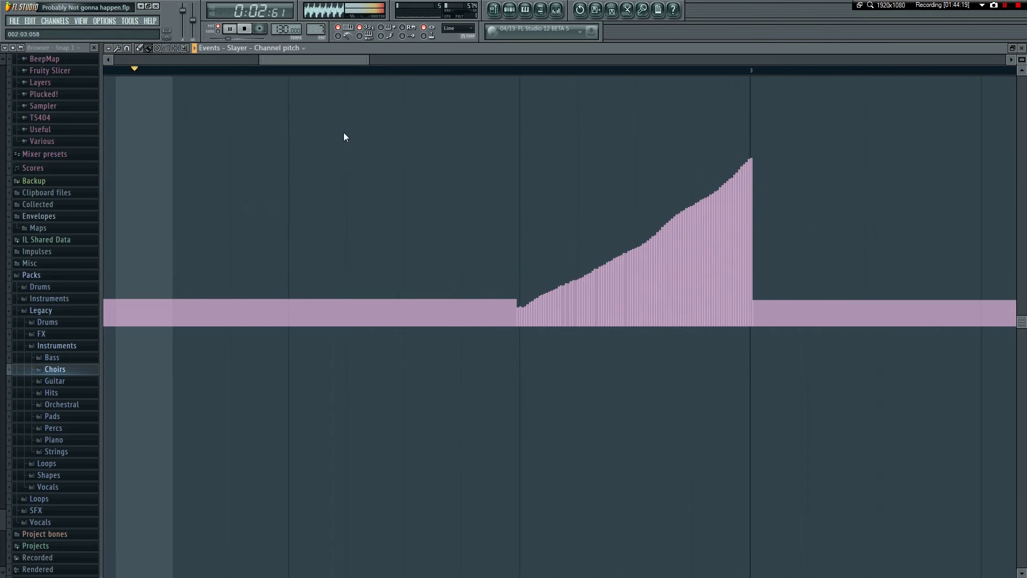
- Lower the flat pitch level following beat 1 of bar 2, round the falling curve's end into it, and play the pattern
key(space)
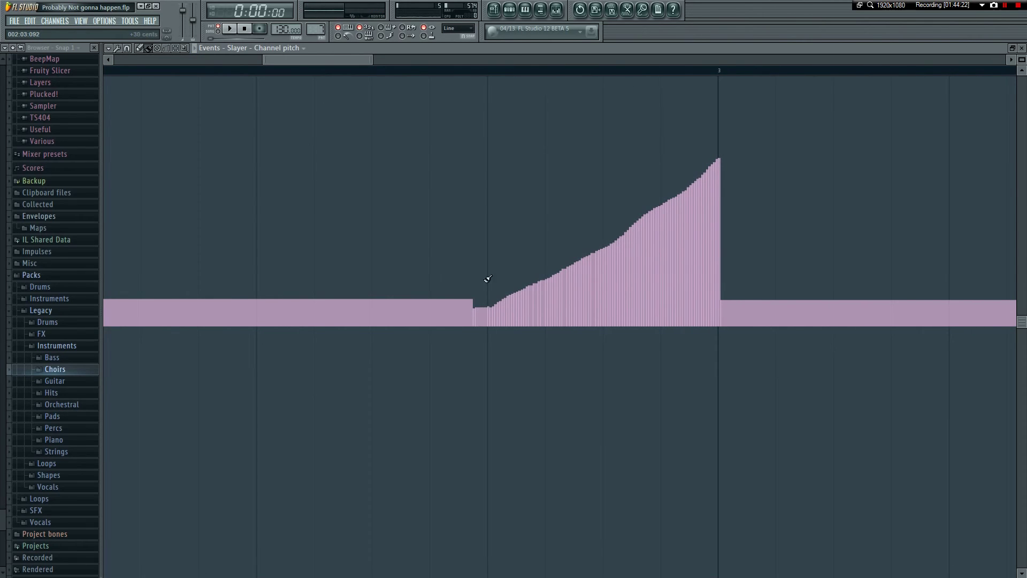
drag(365, 61, 330, 90)
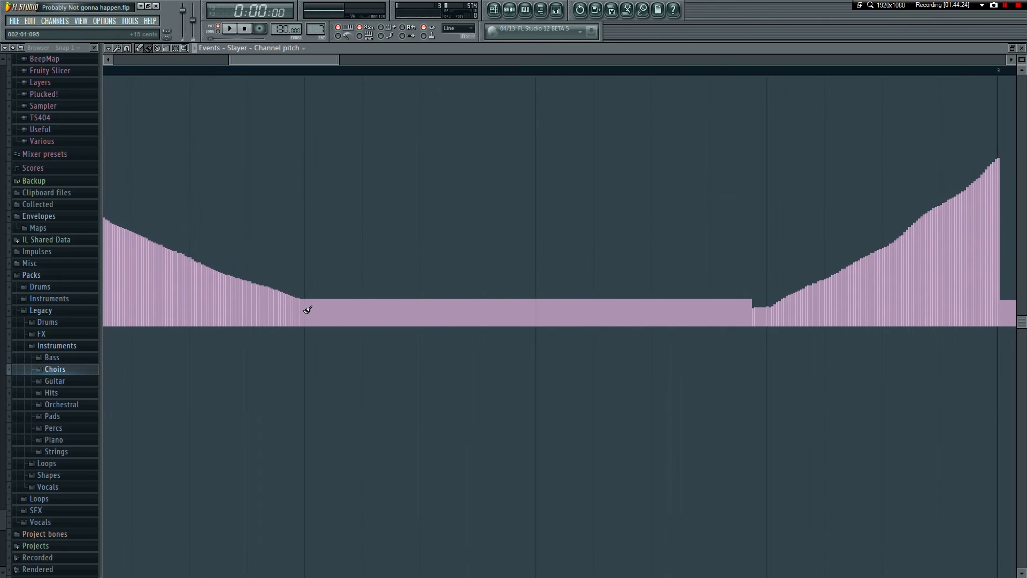
drag(319, 59, 284, 66)
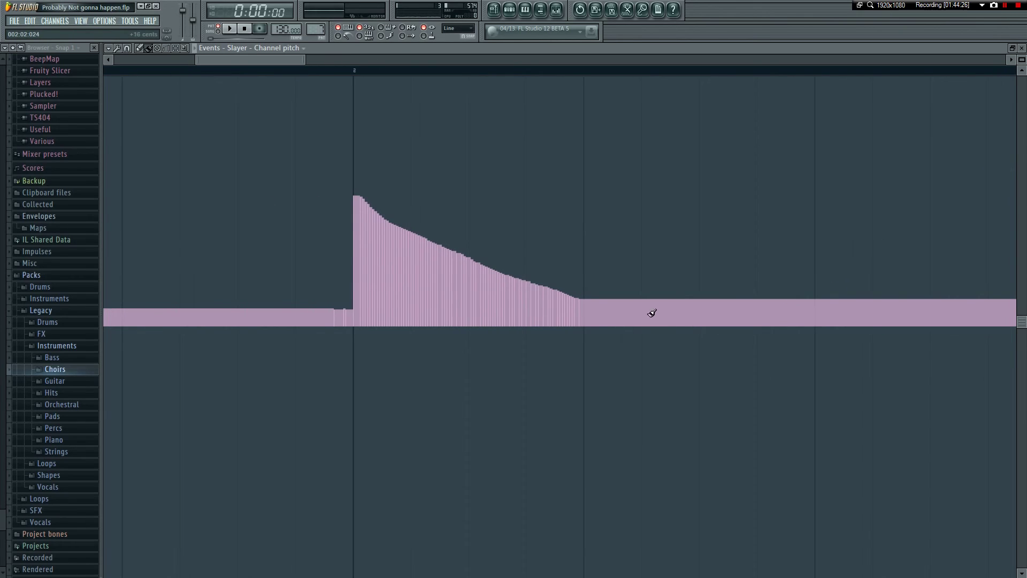
click(586, 312)
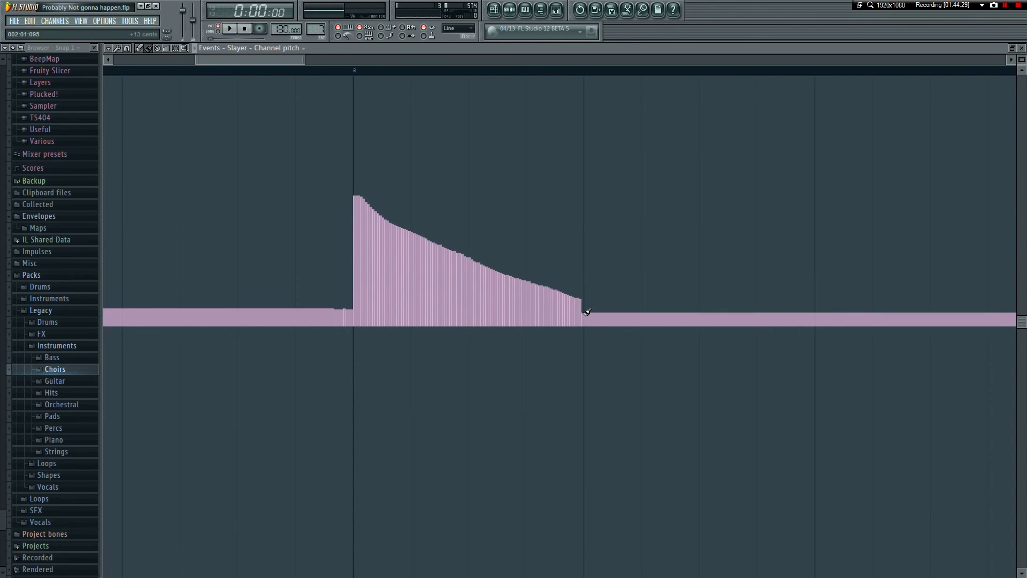
drag(583, 312, 581, 308)
key(space)
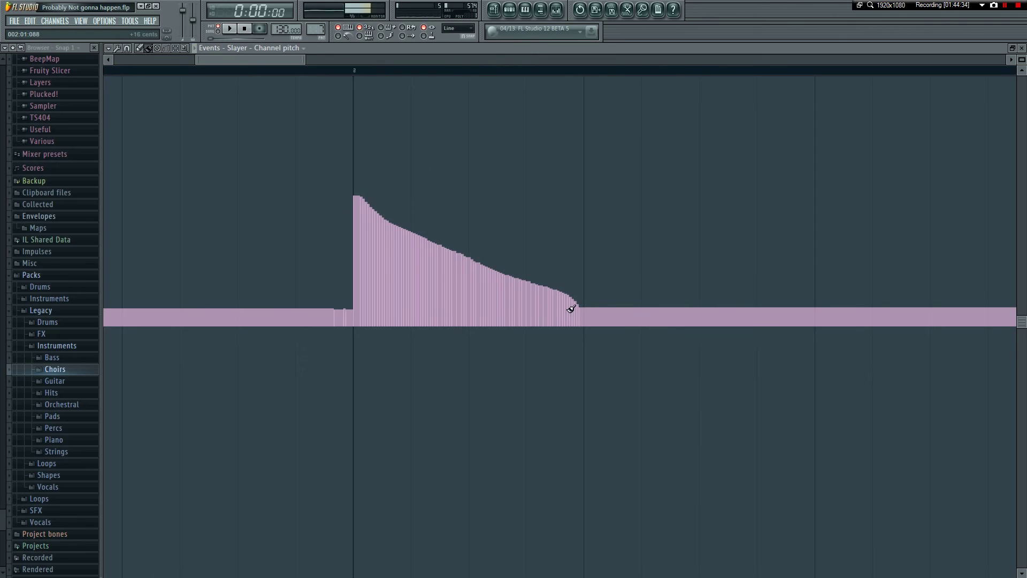
- Redraw the falling pitch curve over beat 1 of bar 2 from a pointed peak at the bar line, and play the pattern
click(585, 309)
drag(586, 309, 584, 307)
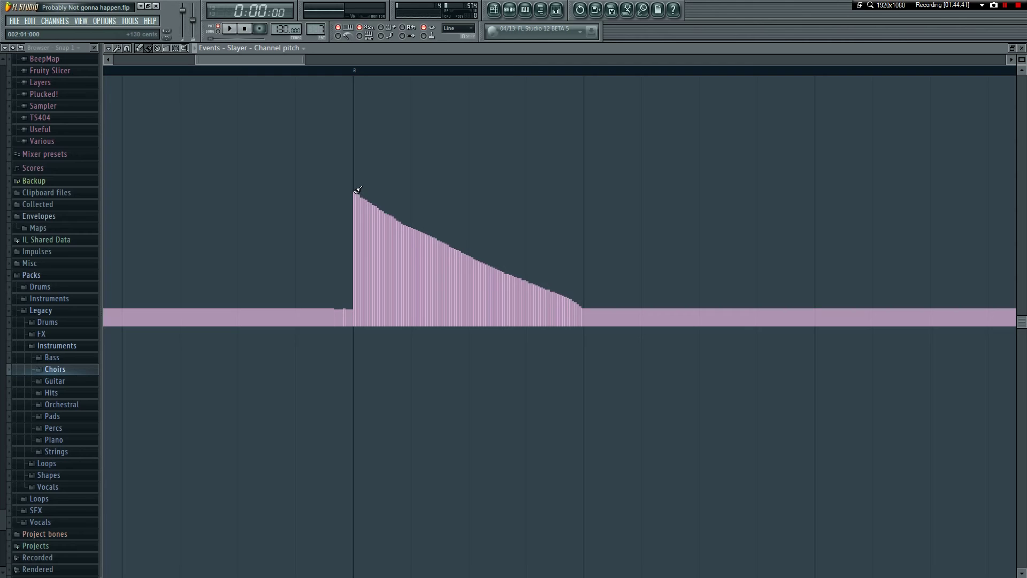
key(space)
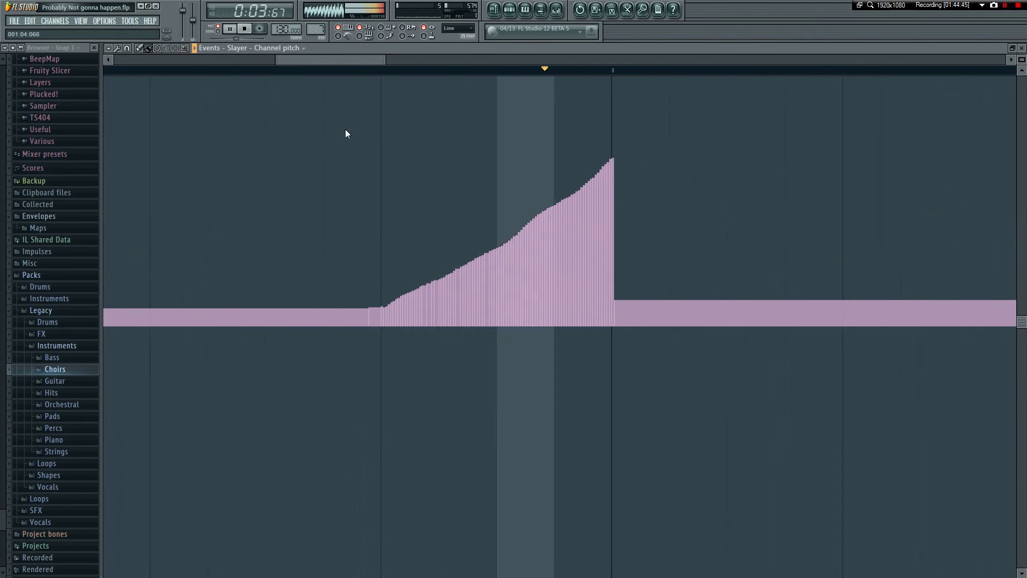
- Redraw the rising pitch ramp over the last beat of bar 2 with a gentler start, and replay the pattern
key(space)
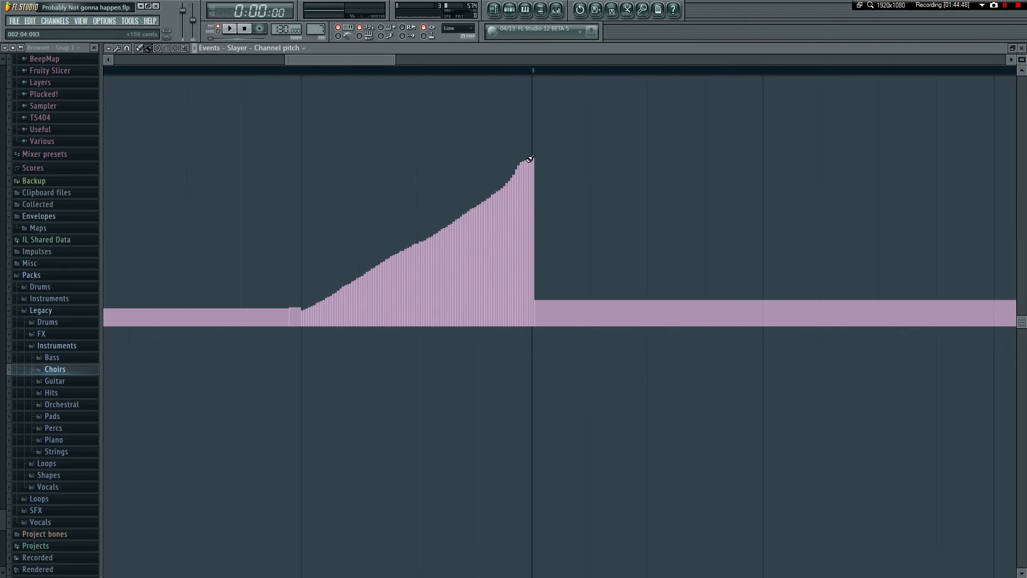
mouse_move(308, 308)
mouse_down()
mouse_move(366, 291)
mouse_move(512, 191)
mouse_up()
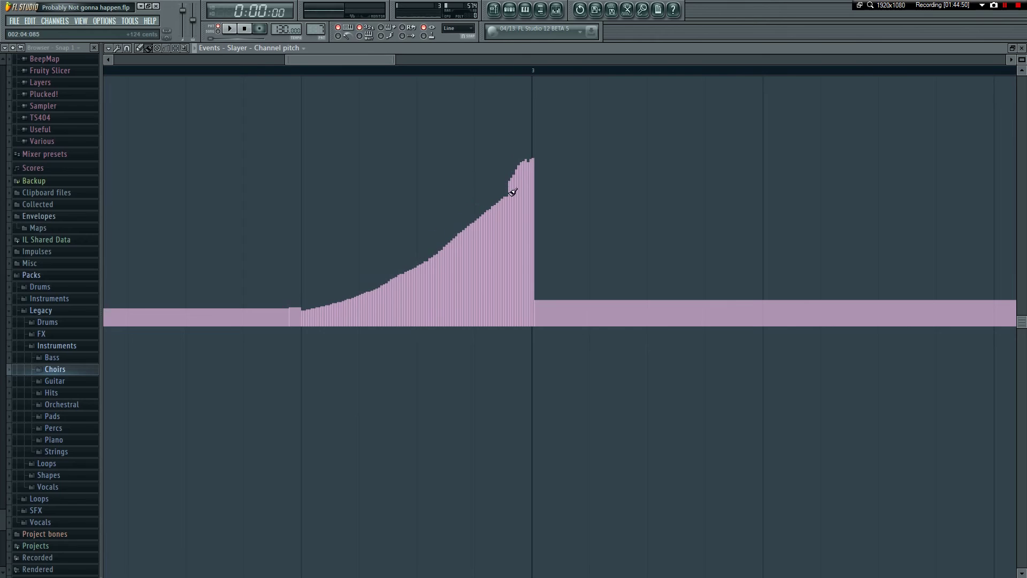
key(space)
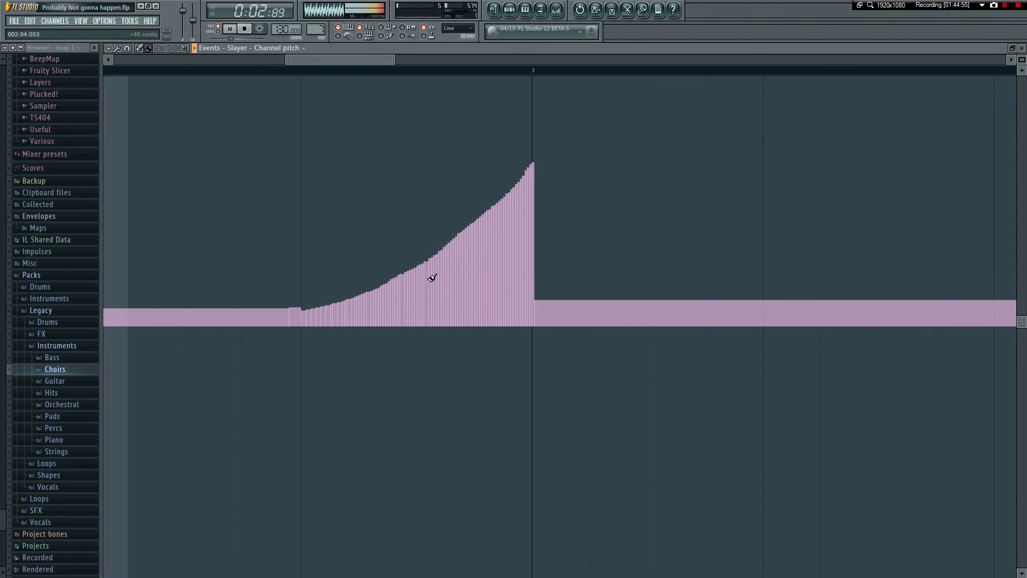
drag(368, 59, 327, 160)
key(space)
key(space)
drag(372, 71, 381, 107)
drag(366, 61, 370, 59)
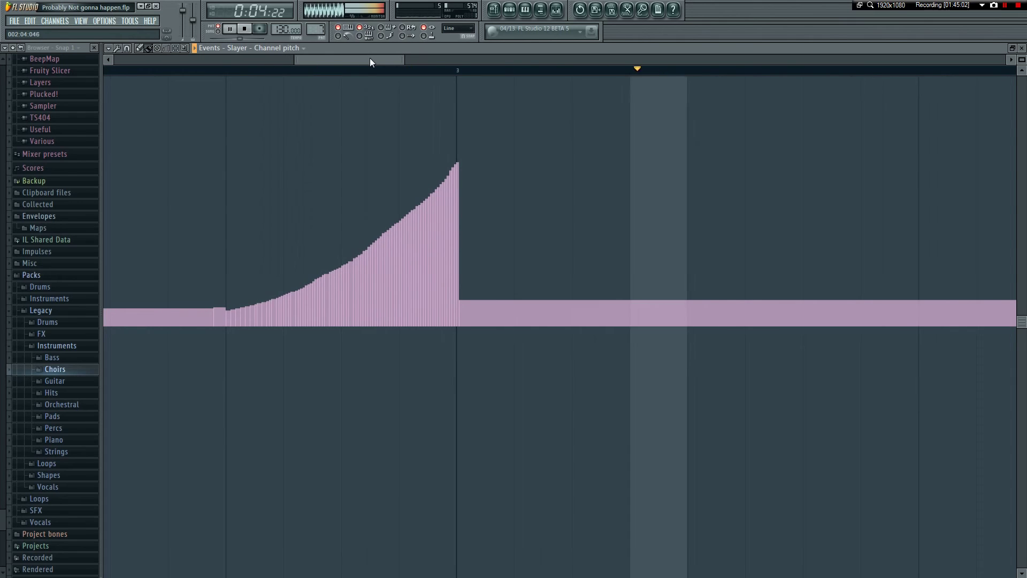
key(space)
drag(347, 59, 337, 65)
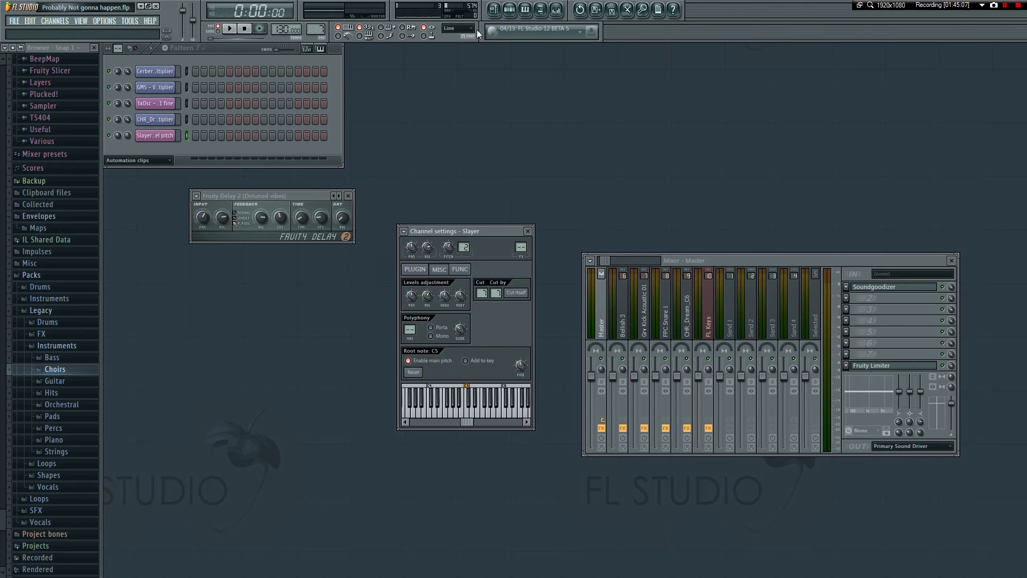
- Open the Slayer melody in the piano roll and lower the A4 note on beat 4 of bar 2 to D4
click(155, 160)
click(124, 194)
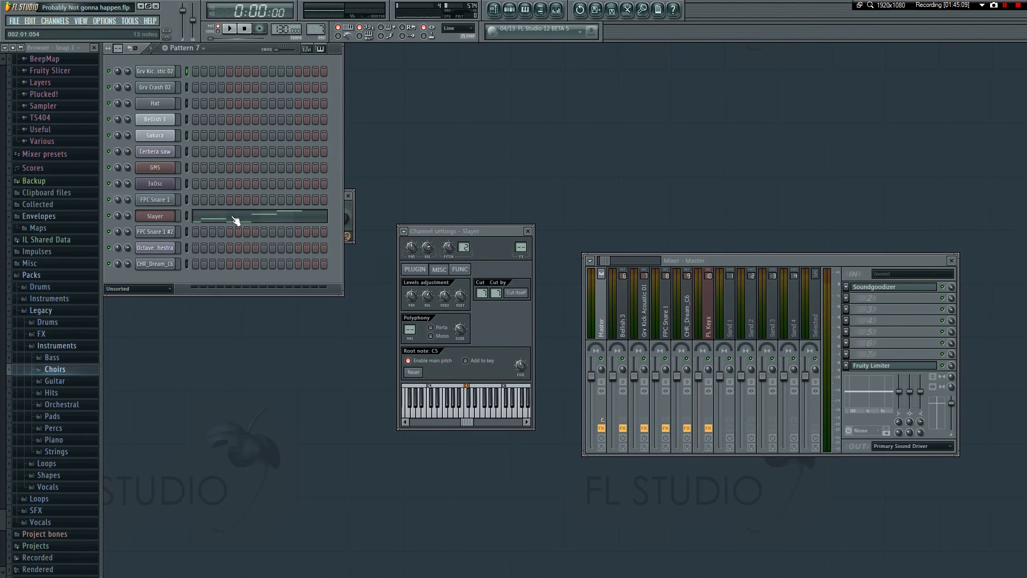
click(229, 185)
drag(231, 60, 443, 167)
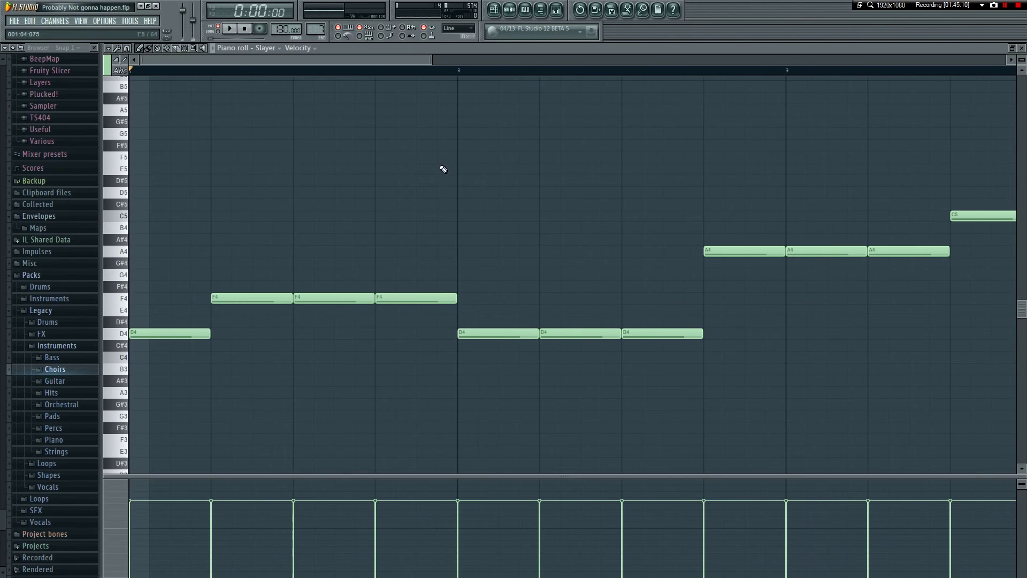
key(space)
drag(226, 58, 309, 103)
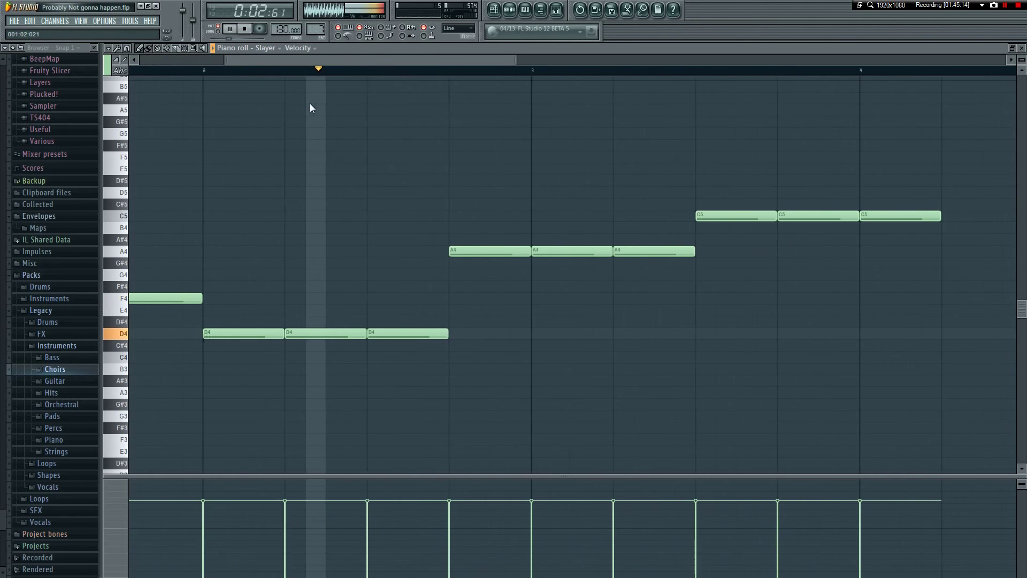
key(space)
drag(467, 249, 474, 334)
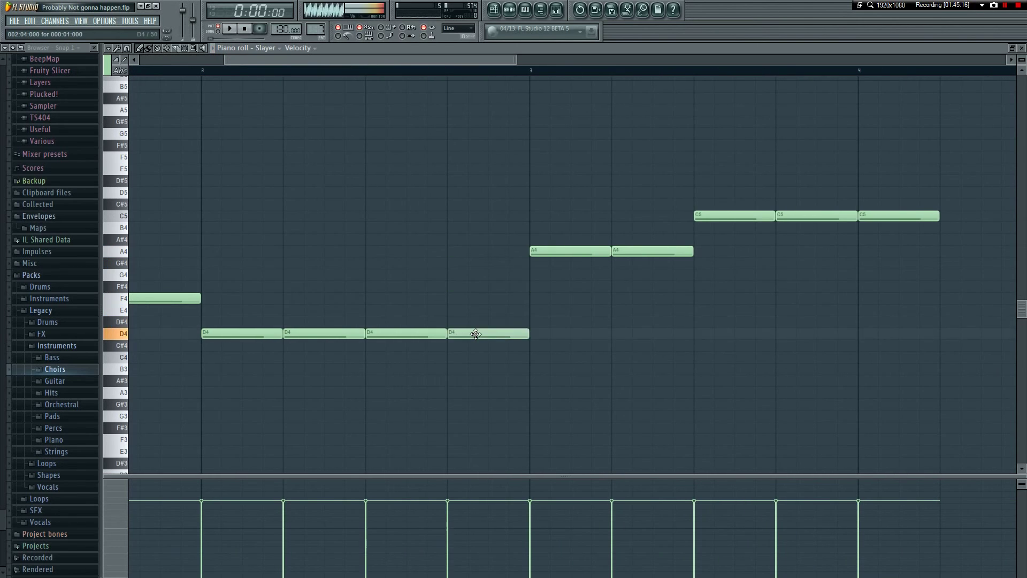
key(space)
- Lower the C5 note on beat 3 of bar 3 to A4, then close the Slayer piano roll
drag(444, 58, 472, 58)
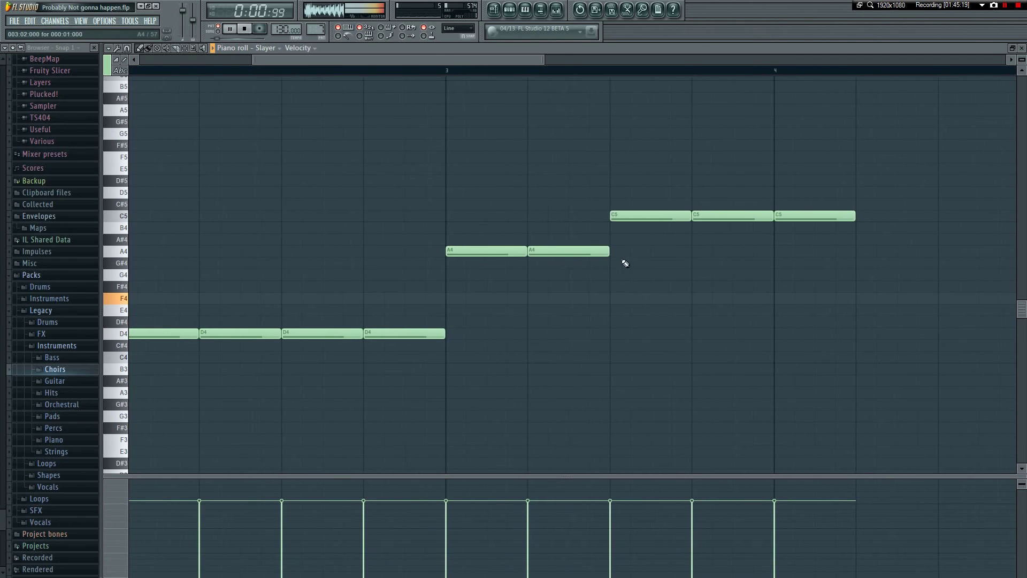
drag(626, 215, 622, 247)
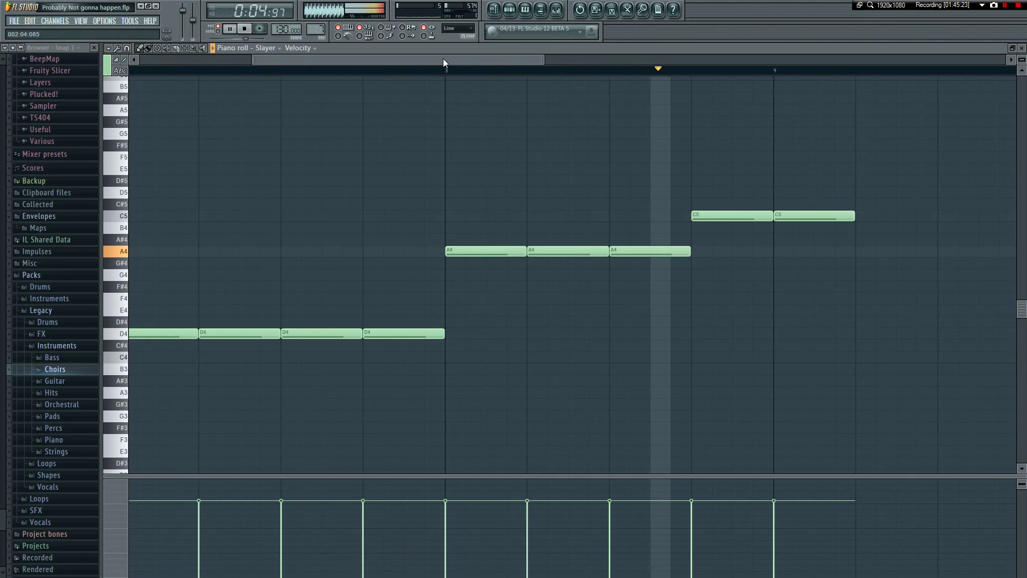
key(F7)
key(space)
click(297, 222)
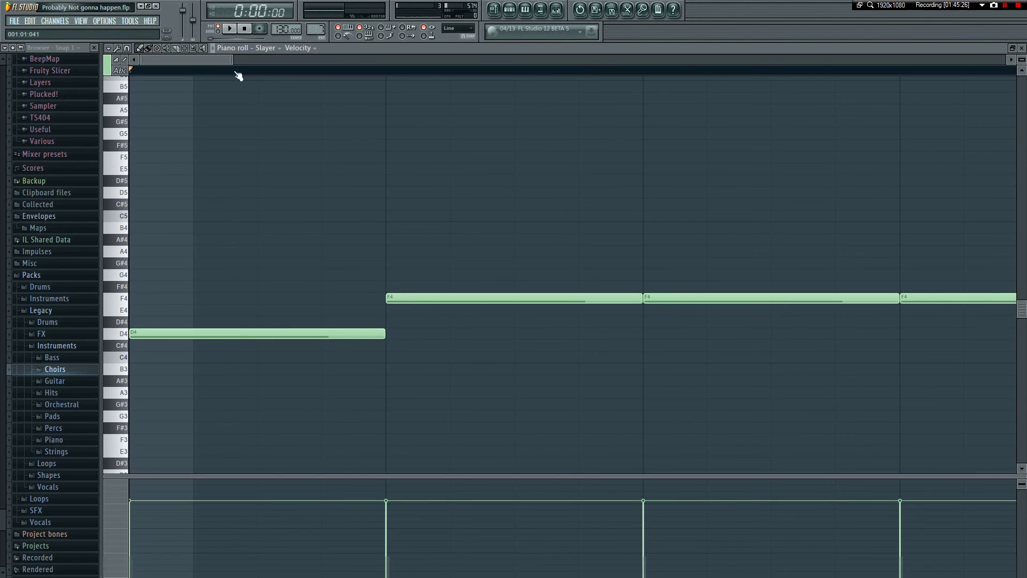
drag(236, 62, 425, 85)
key(Escape)
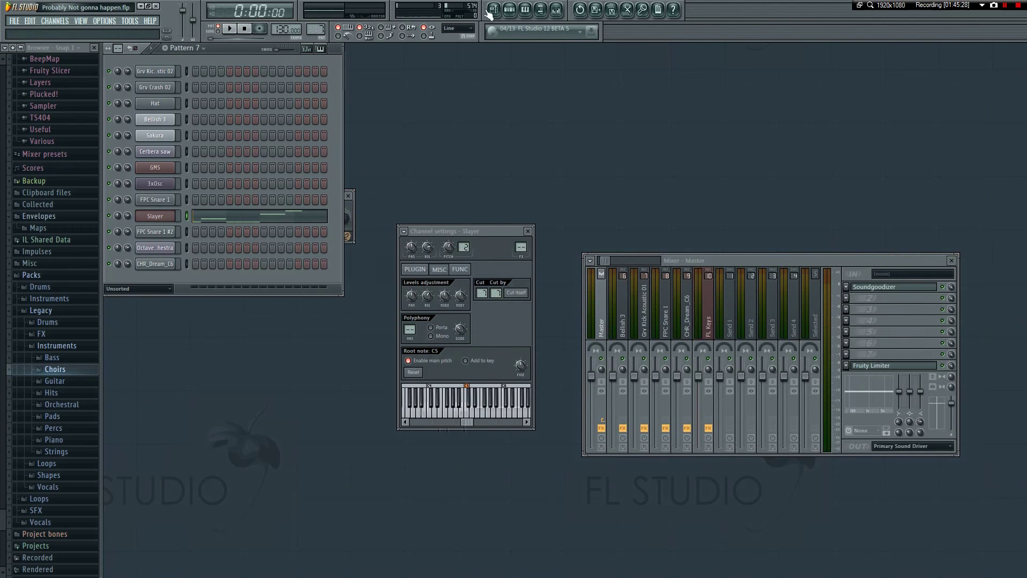
- Play the song, delete the two repeated Pattern 7 clips on Track 1, and extend the remaining one to 3 bars and 2 beats
key(F5)
key(space)
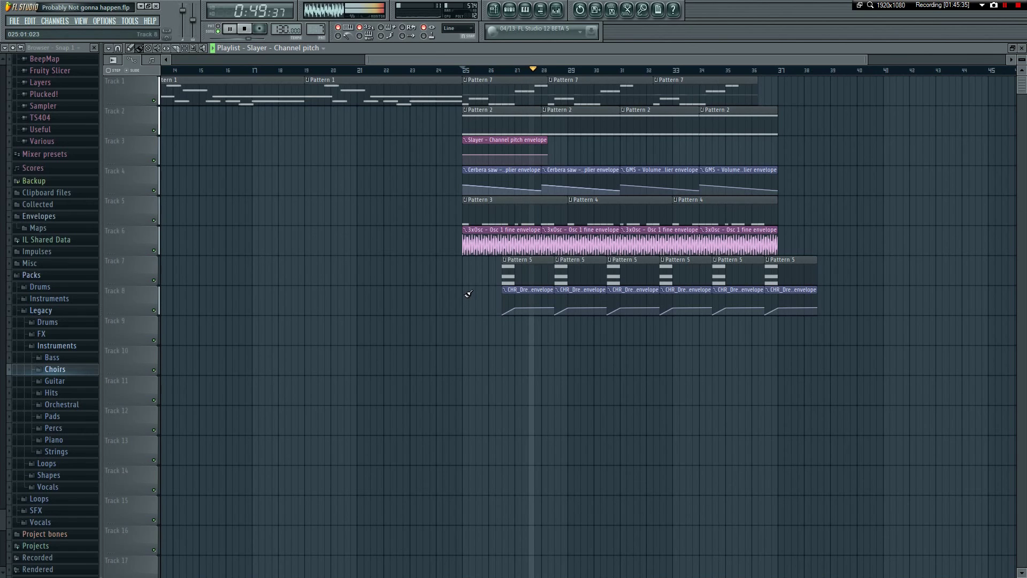
key(space)
right_click(664, 98)
right_click(621, 94)
drag(547, 87, 554, 103)
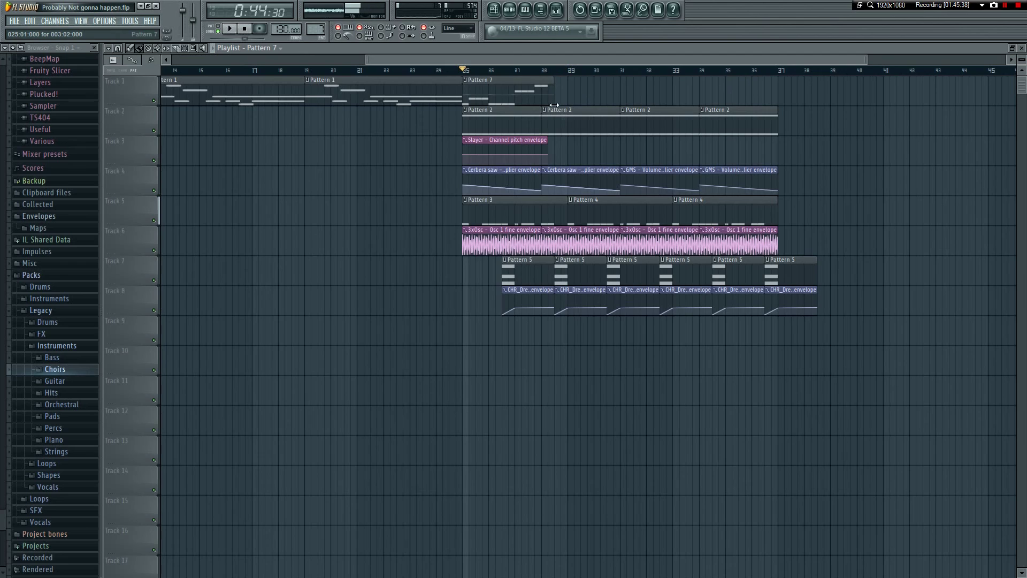
- Add a one-beat C5 note on beat 2 of bar 4 in the Slayer piano roll, and start song playback
key(F7)
drag(394, 215, 639, 216)
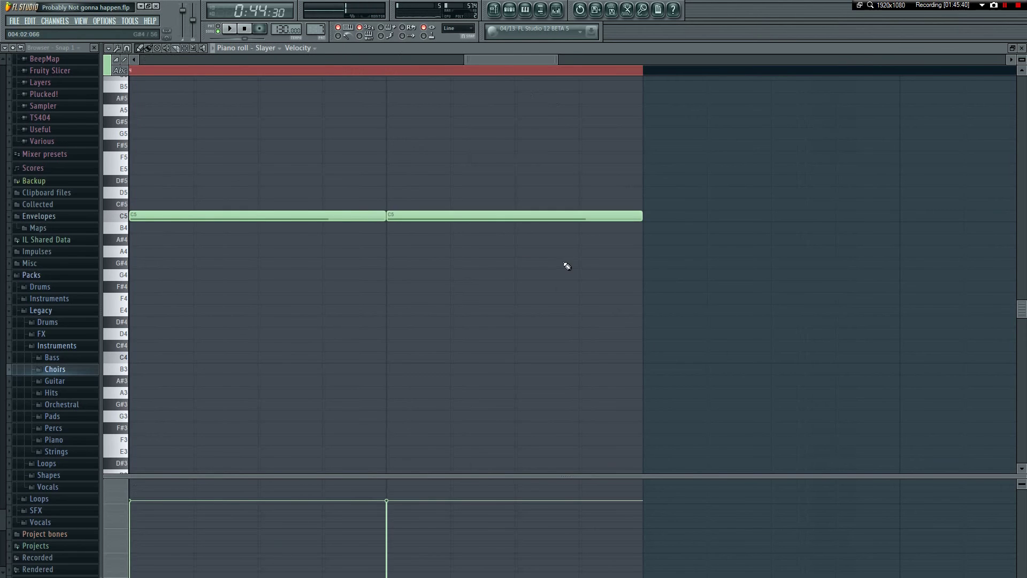
key(F7)
key(space)
- Duplicate the lengthened Pattern 7 clip three times back to back on Track 1 and listen to the song
key(F6)
key(ctrl+b)
key(ctrl+b)
key(ctrl+b)
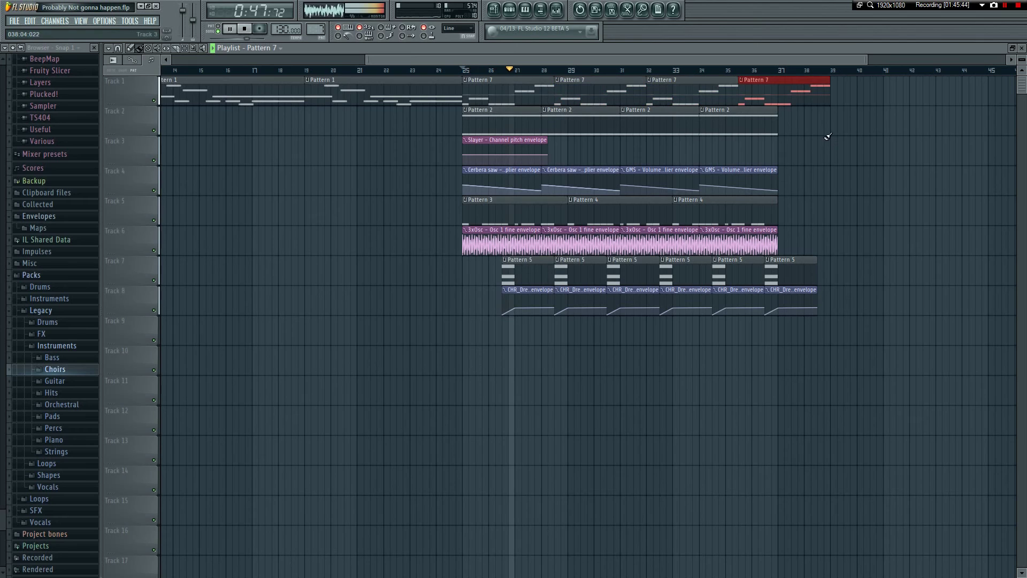
key(F5)
key(space)
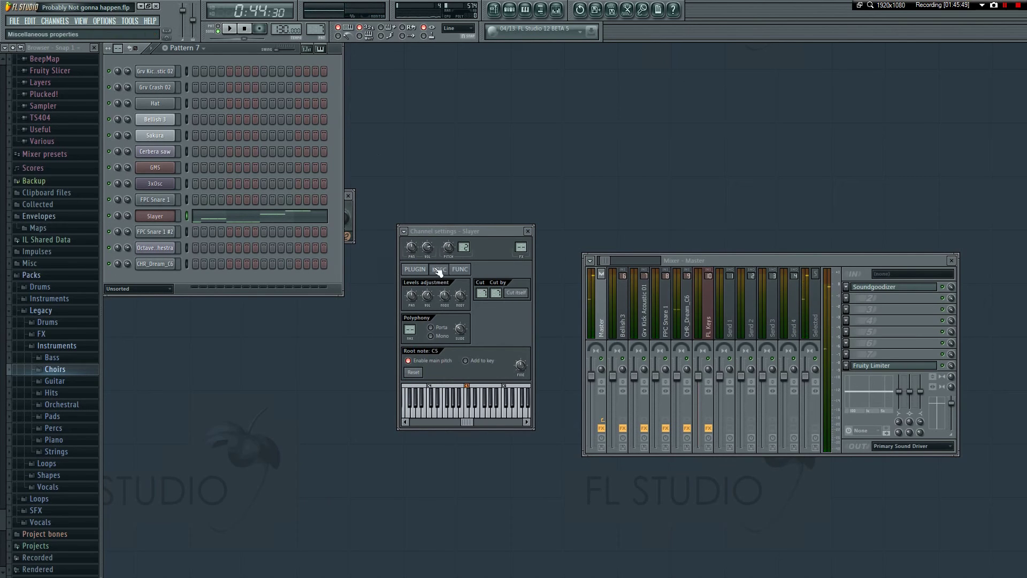
right_click(452, 251)
click(483, 317)
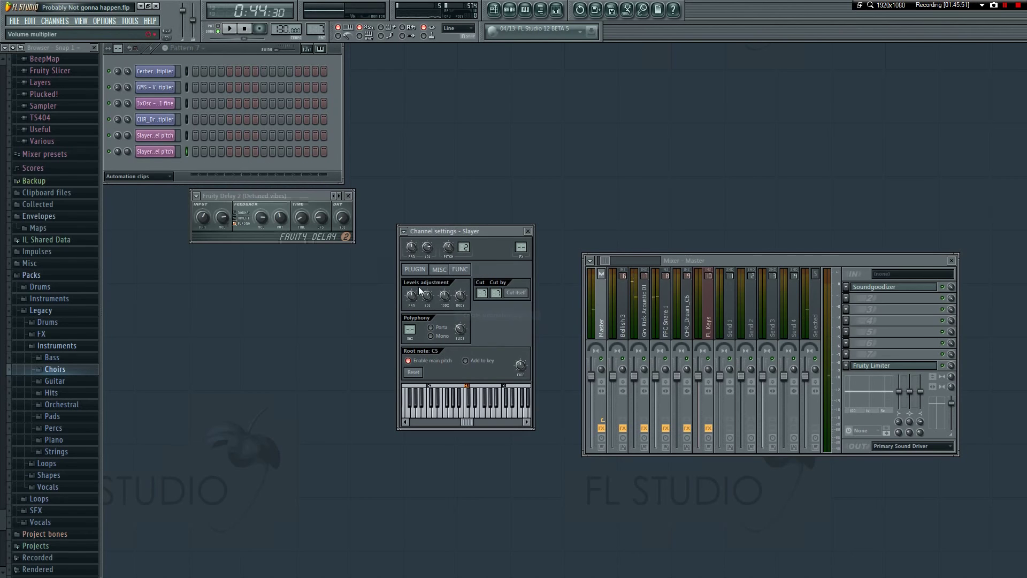
click(155, 152)
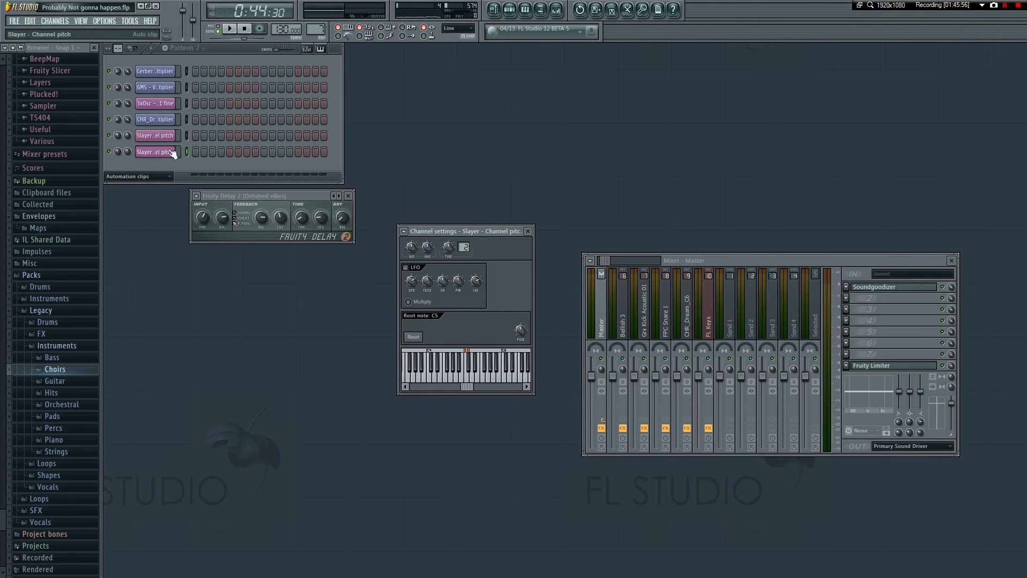
right_click(153, 150)
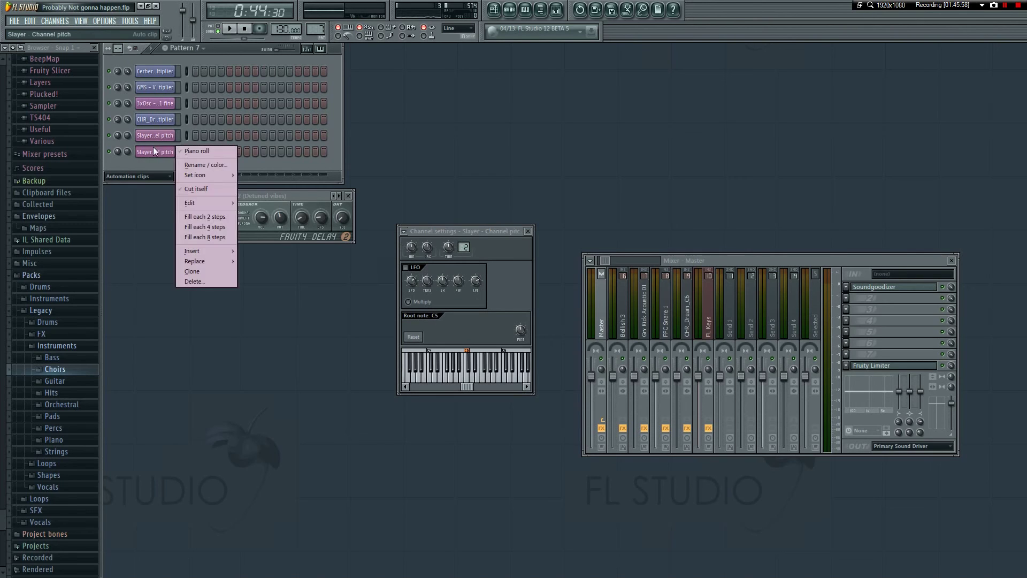
click(219, 272)
click(554, 321)
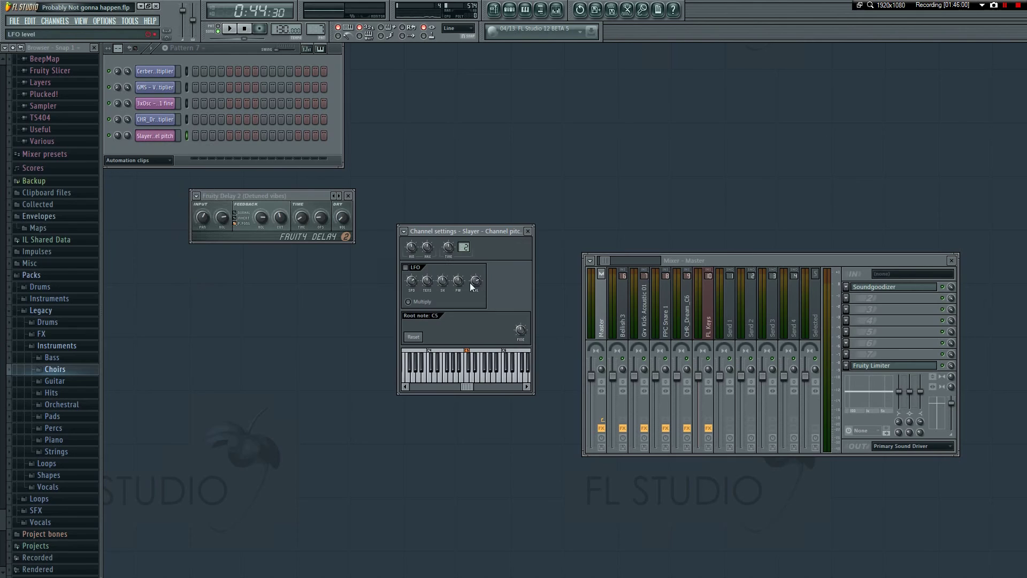
- Show the Unsorted channel group and open the Slayer channel pitch events for editing
click(151, 161)
click(138, 197)
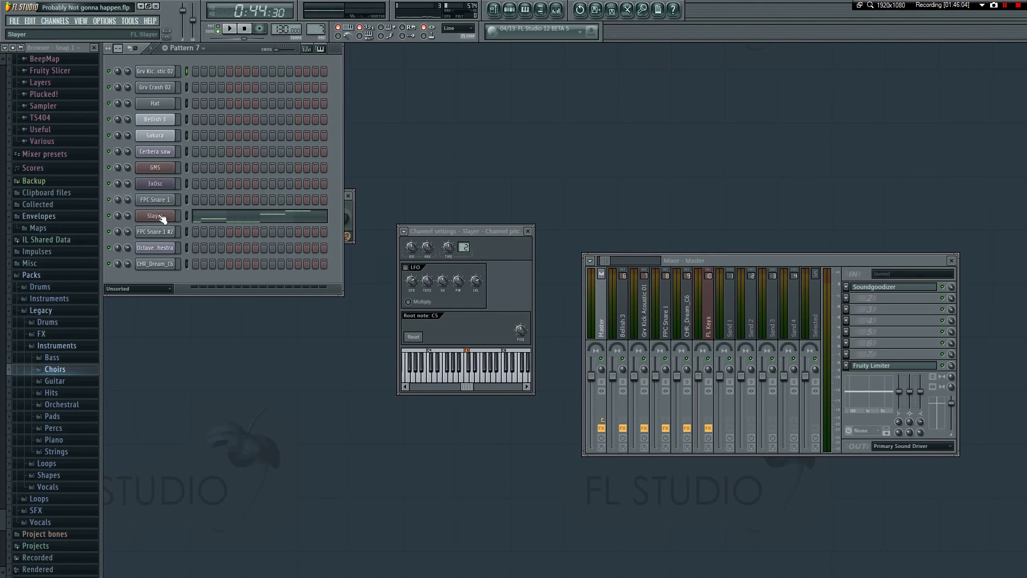
right_click(448, 255)
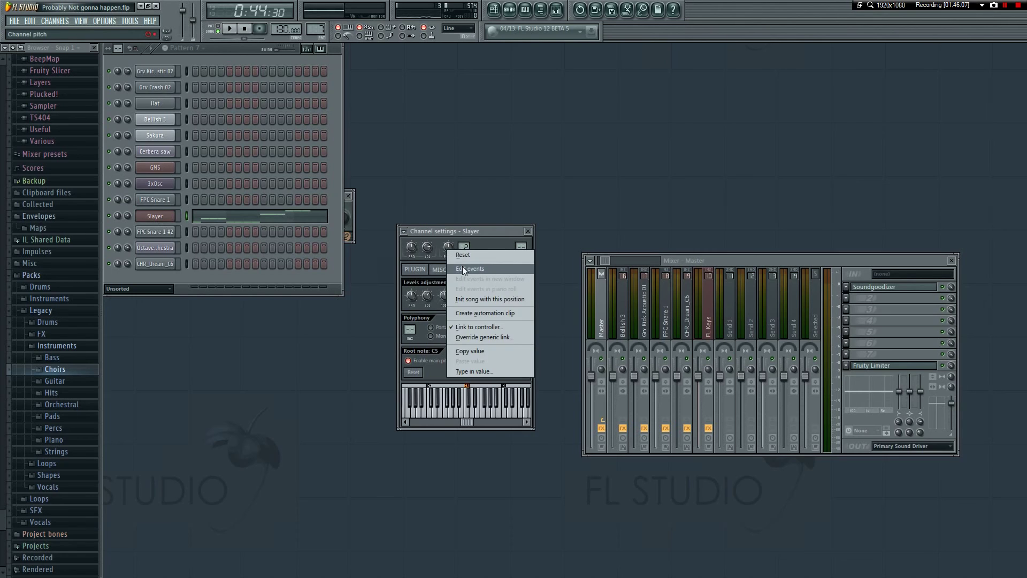
click(462, 267)
- Examine the Slayer channel pitch curve from bar 1 to bar 4 in the event editor while playing and stopping the pattern
key(space)
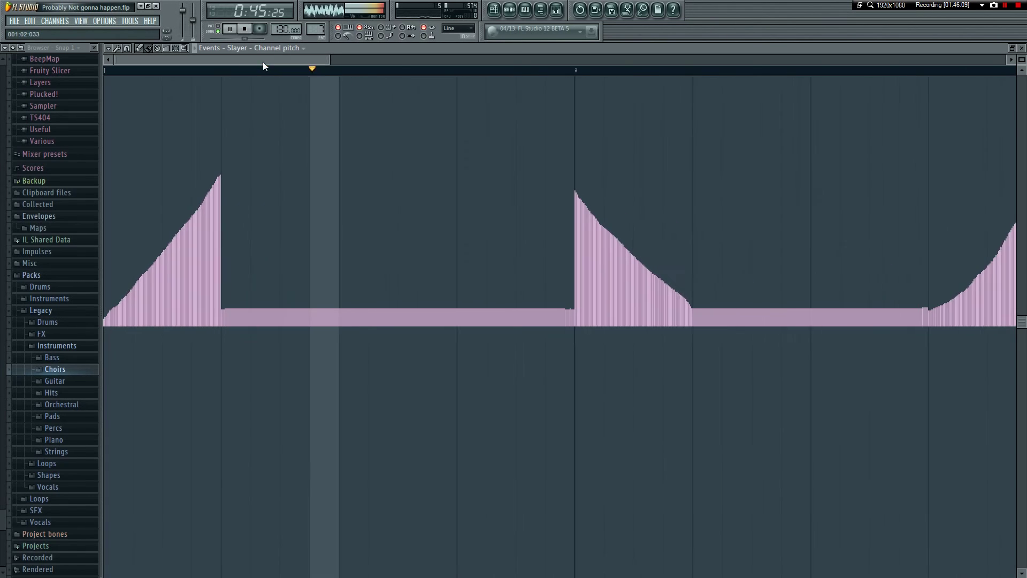
drag(263, 62, 280, 62)
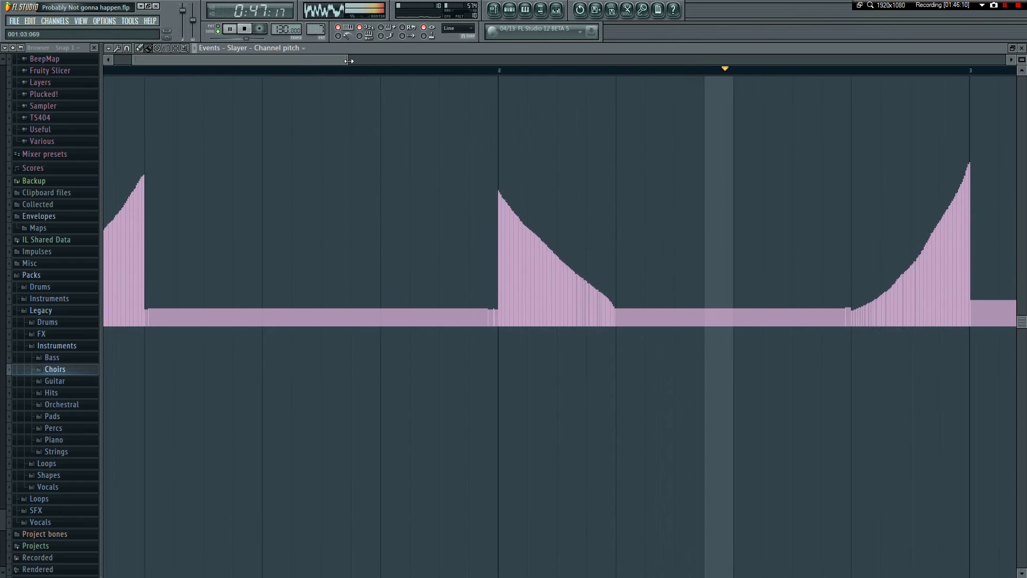
drag(348, 61, 284, 67)
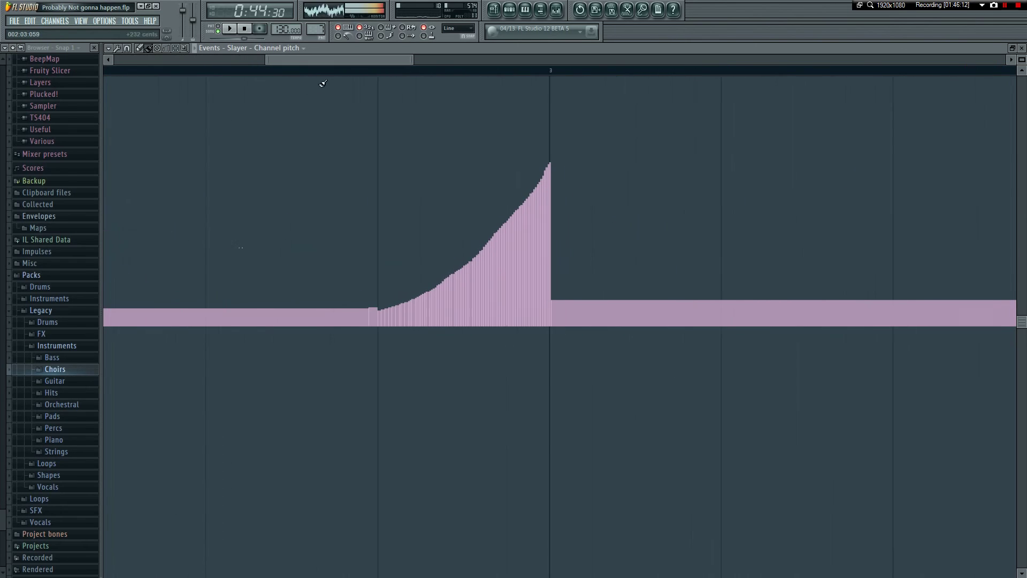
click(108, 60)
drag(394, 60, 329, 50)
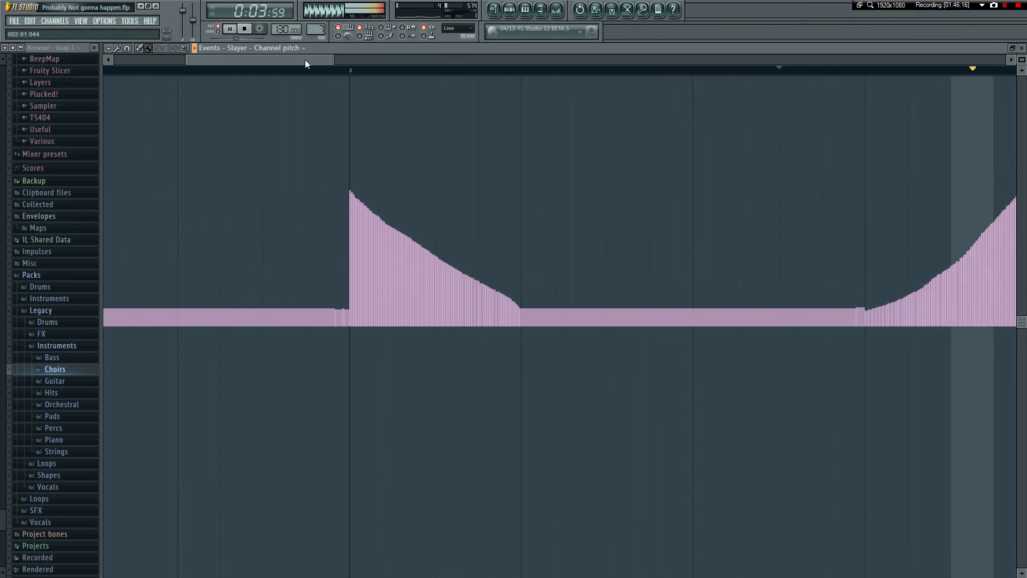
key(space)
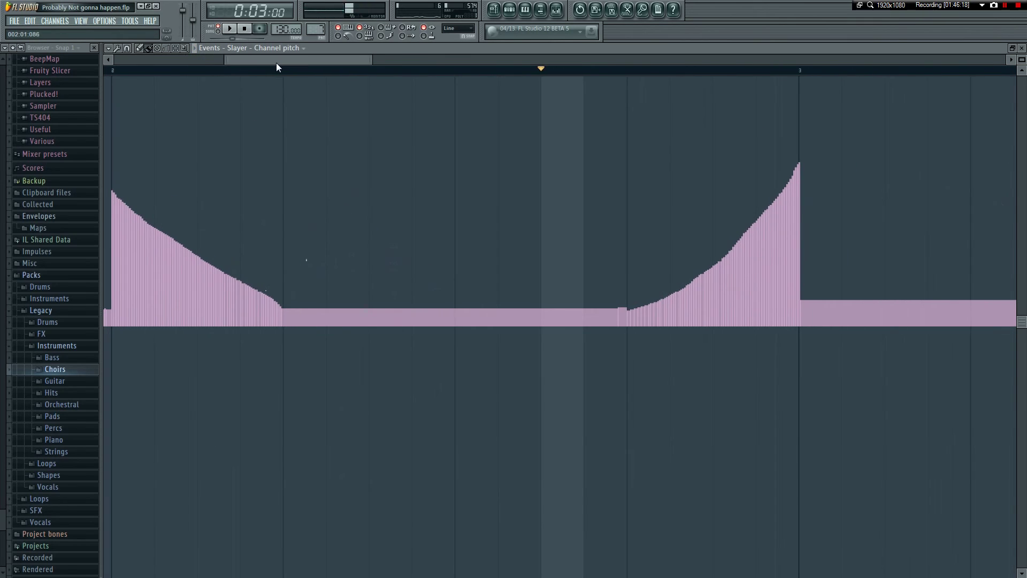
scroll(277, 94, left, 3)
scroll(342, 67, right, 10)
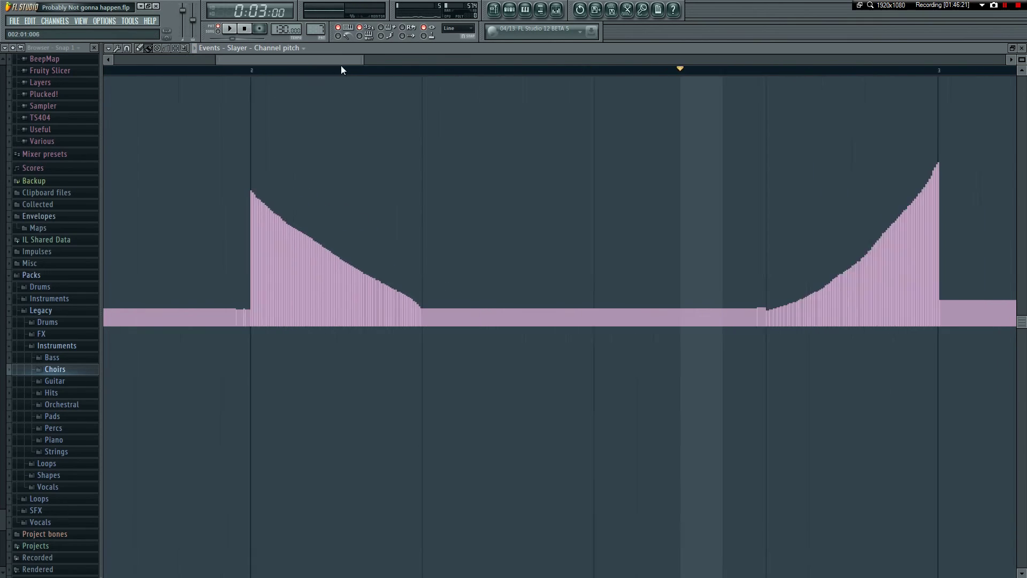
key(space)
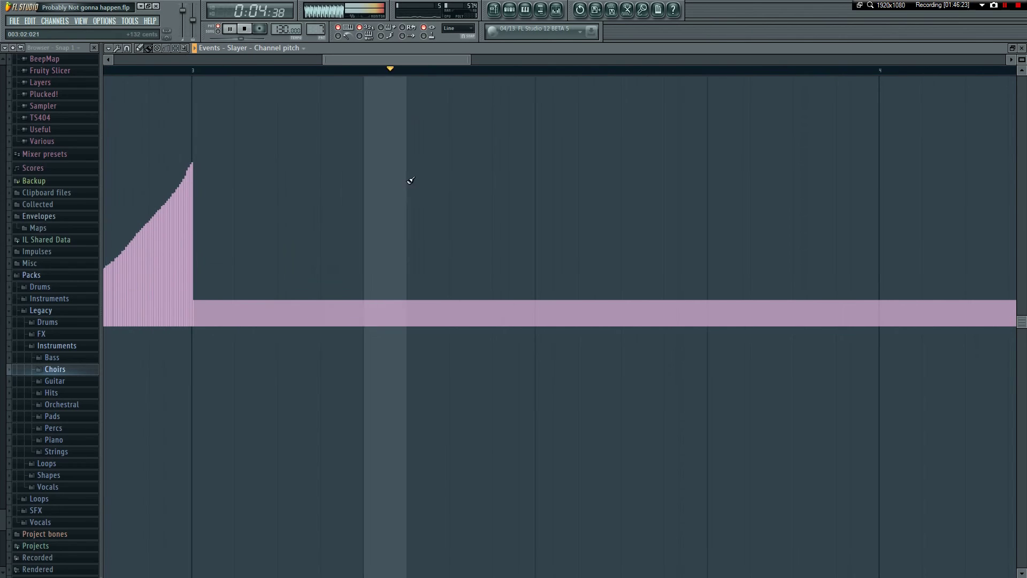
key(space)
scroll(490, 61, left, 2)
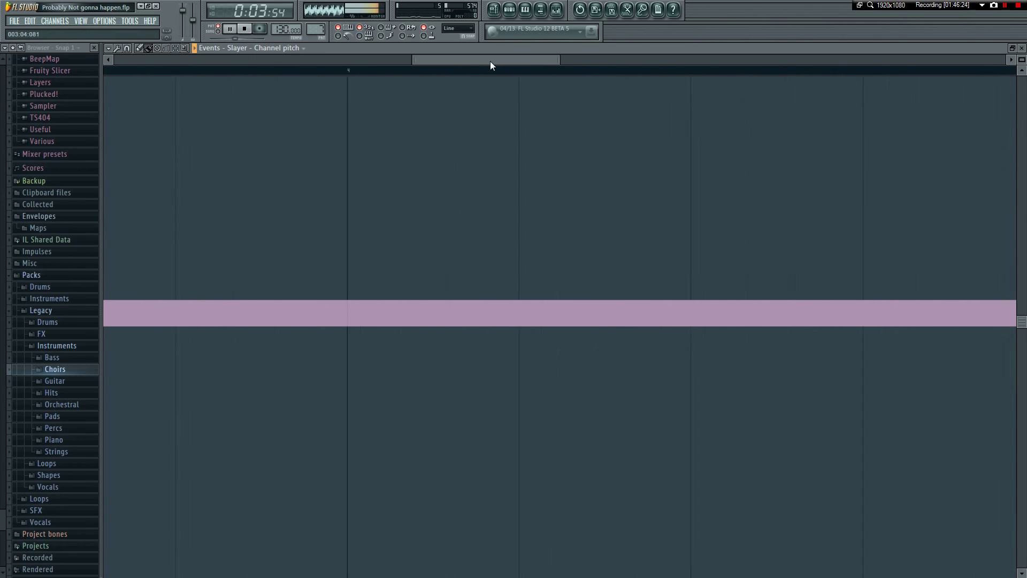
drag(448, 67, 486, 68)
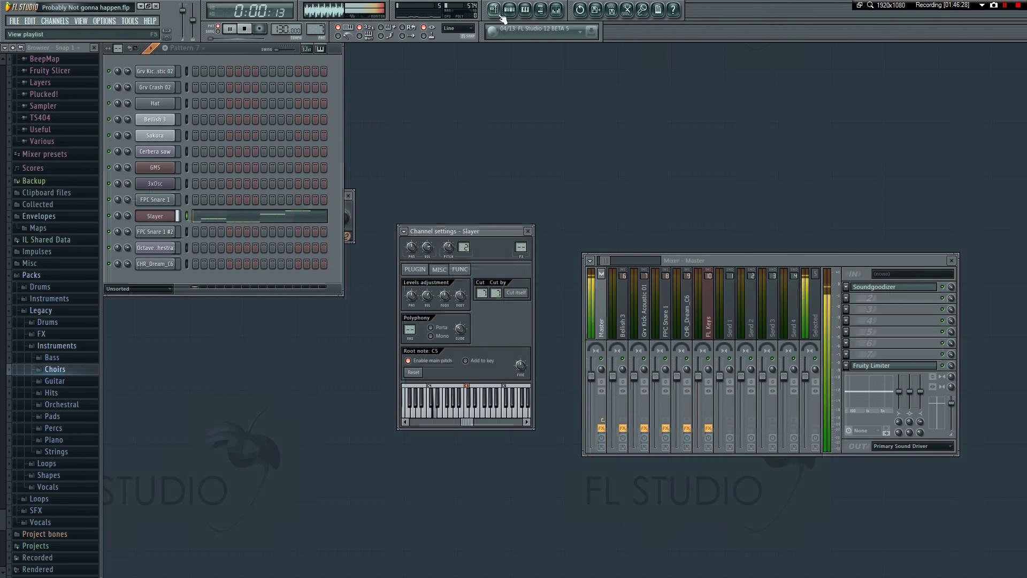
- Play the song from bar 25 in the playlist and listen to the repeated Pattern 7 clips against the other tracks
key(F5)
key(space)
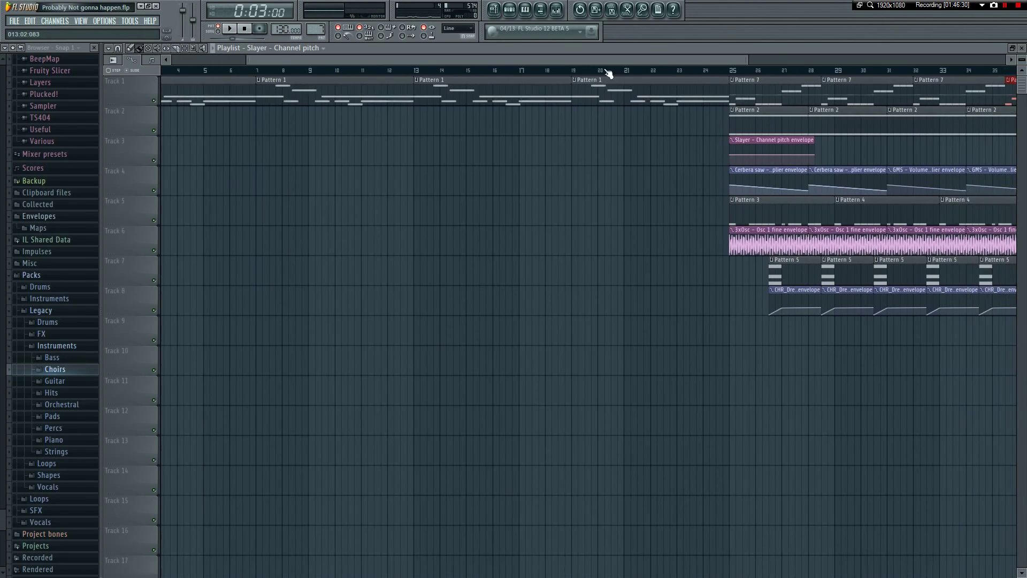
drag(608, 74, 663, 75)
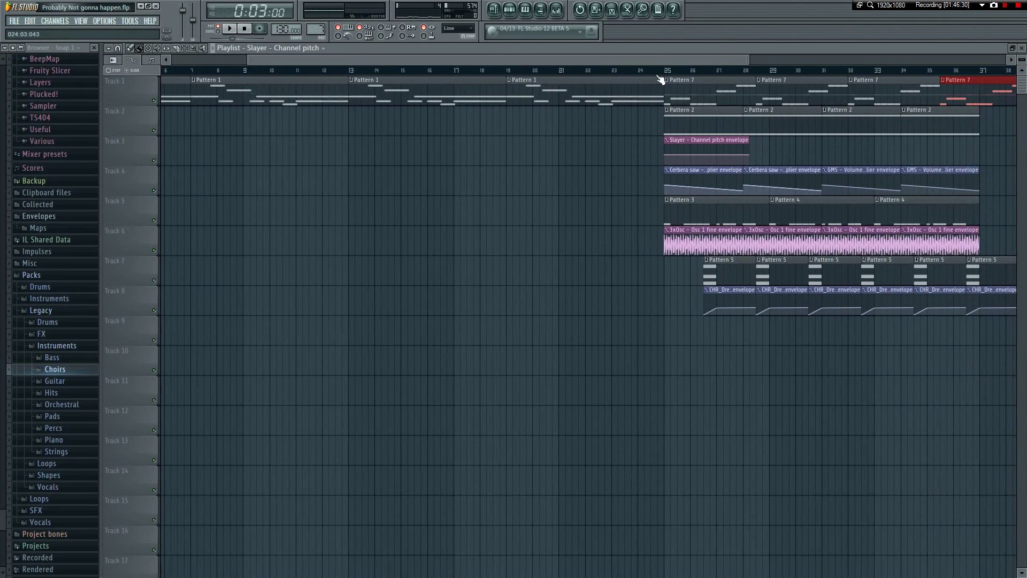
key(space)
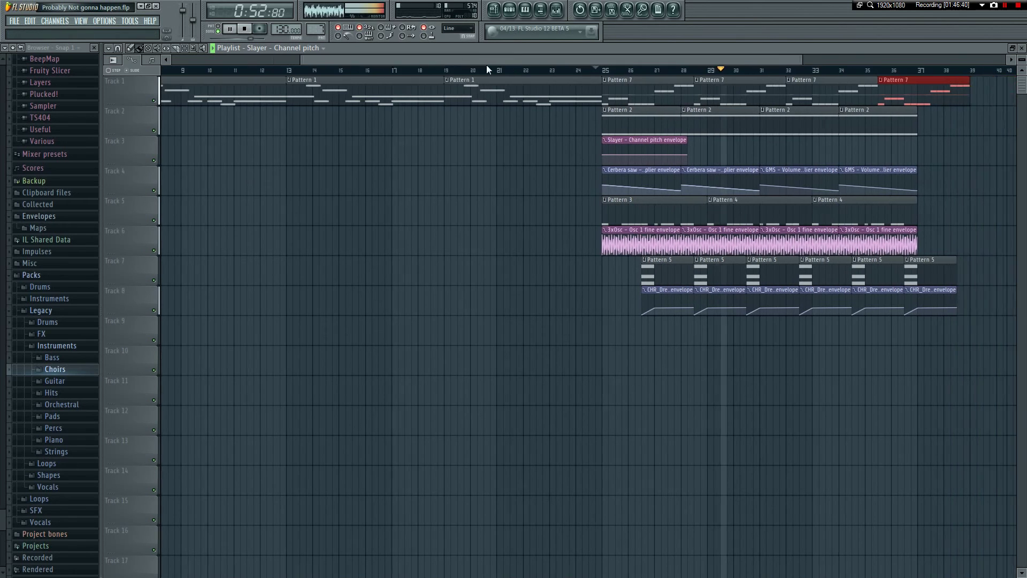
key(F5)
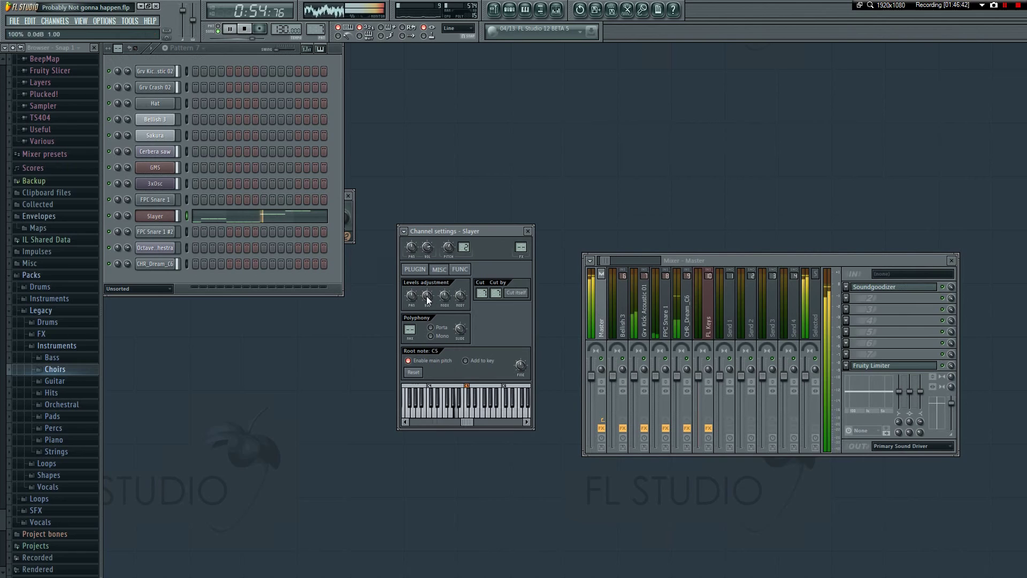
scroll(425, 296, up, 1)
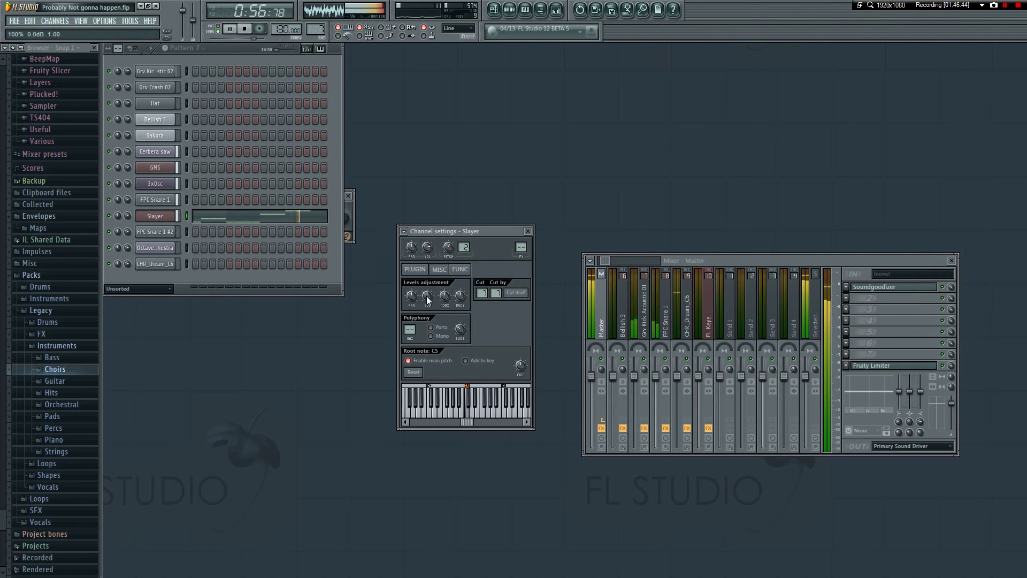
key(F5)
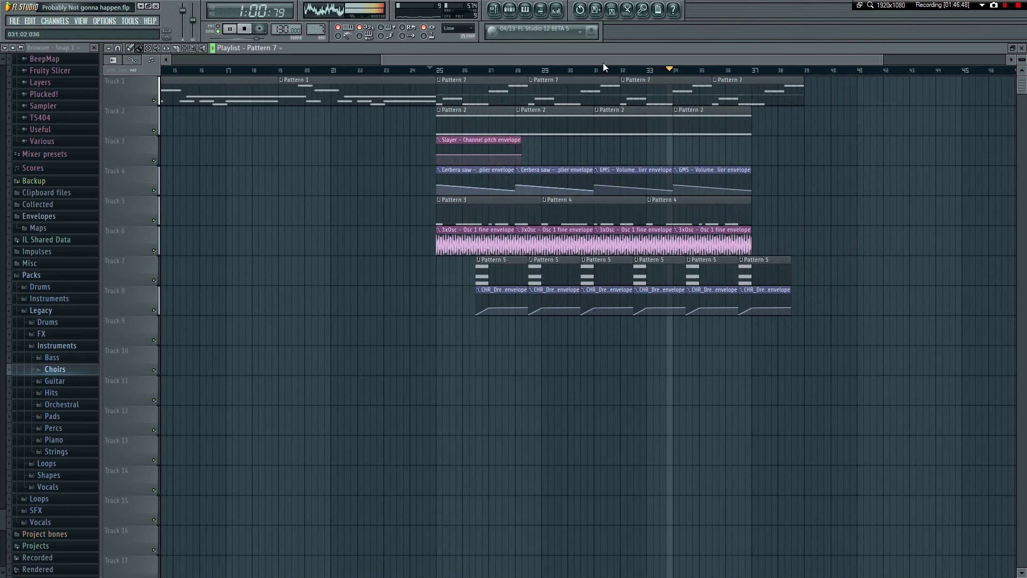
key(F5)
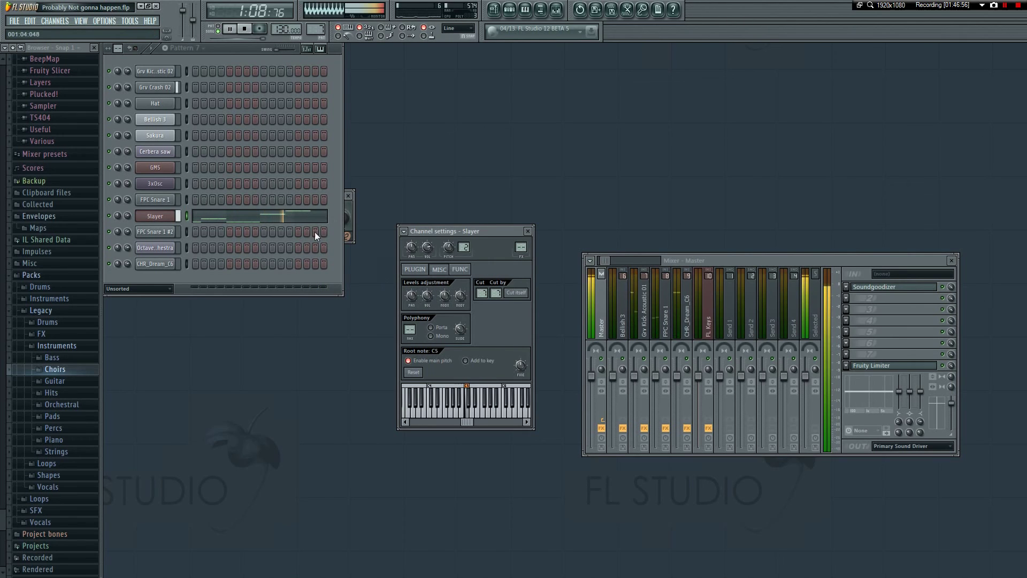
- Stop playback, open the Slayer piano roll, and play Pattern 7 from beat 4 of bar 3
key(space)
click(300, 217)
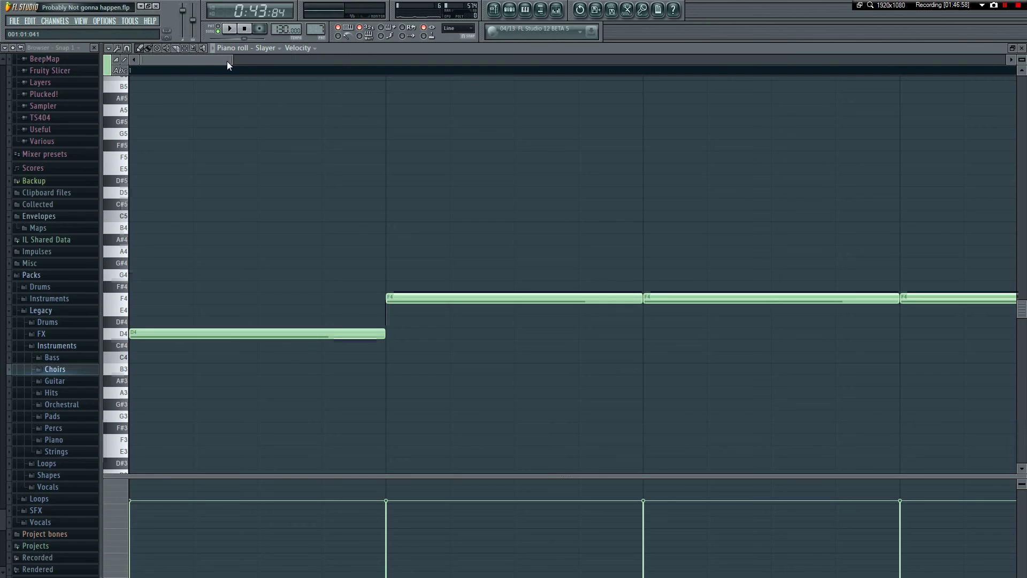
drag(227, 61, 633, 86)
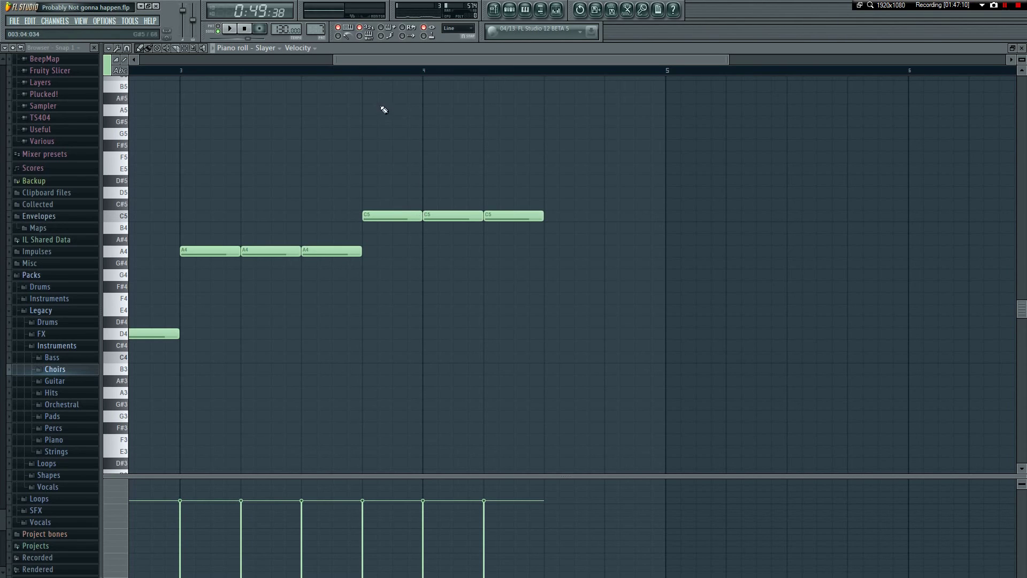
click(363, 70)
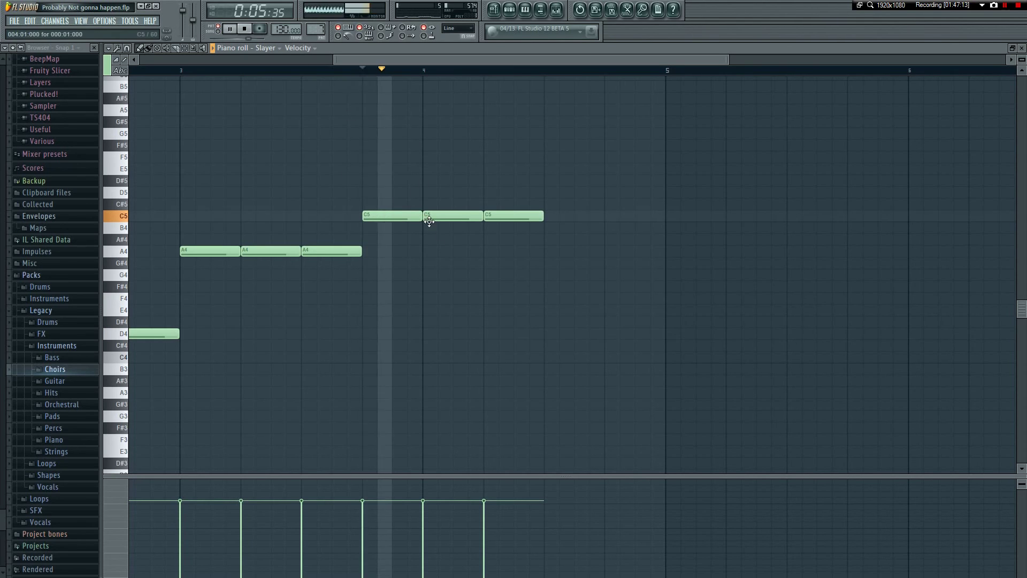
- Try replacing the first two one-beat C5 notes with a half-beat C5, a quarter-beat B4 and a longer C5, and listen
click(395, 229)
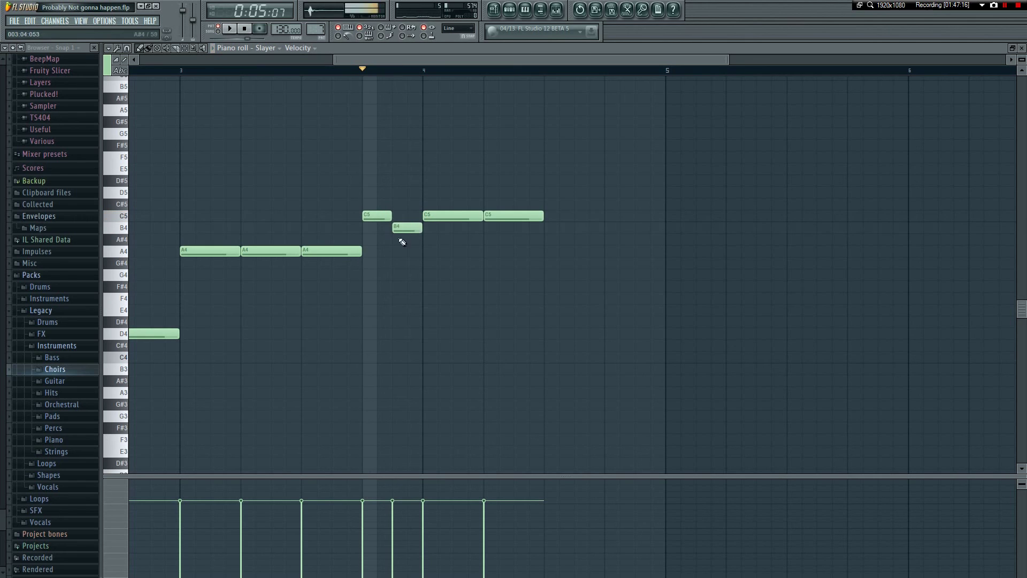
drag(411, 228, 408, 227)
click(412, 216)
right_click(430, 217)
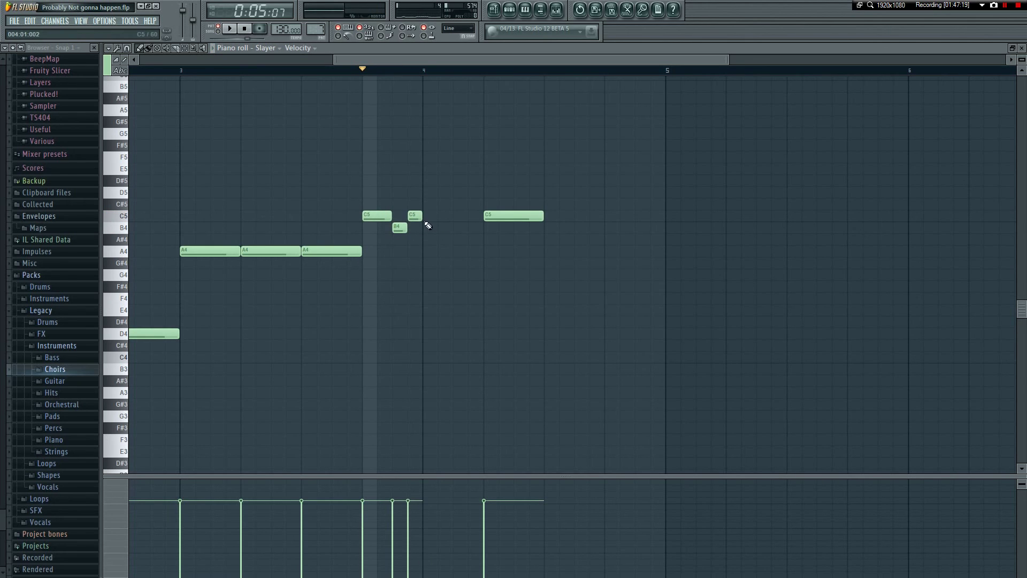
key(space)
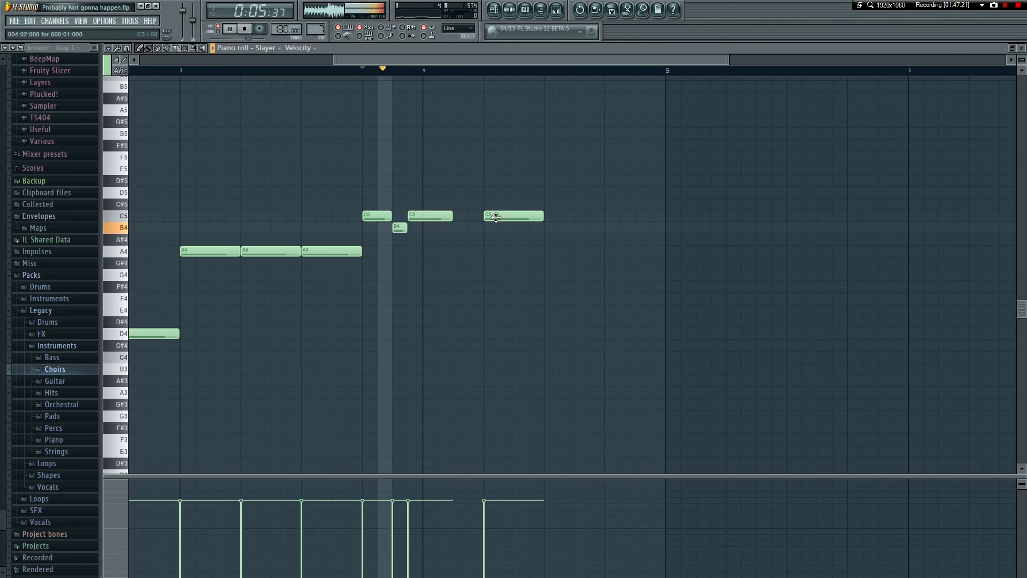
- Lower the B4 note to A4, shift it a quarter beat earlier, shorten the preceding C5, and follow it with a half-beat C5
drag(397, 224, 399, 251)
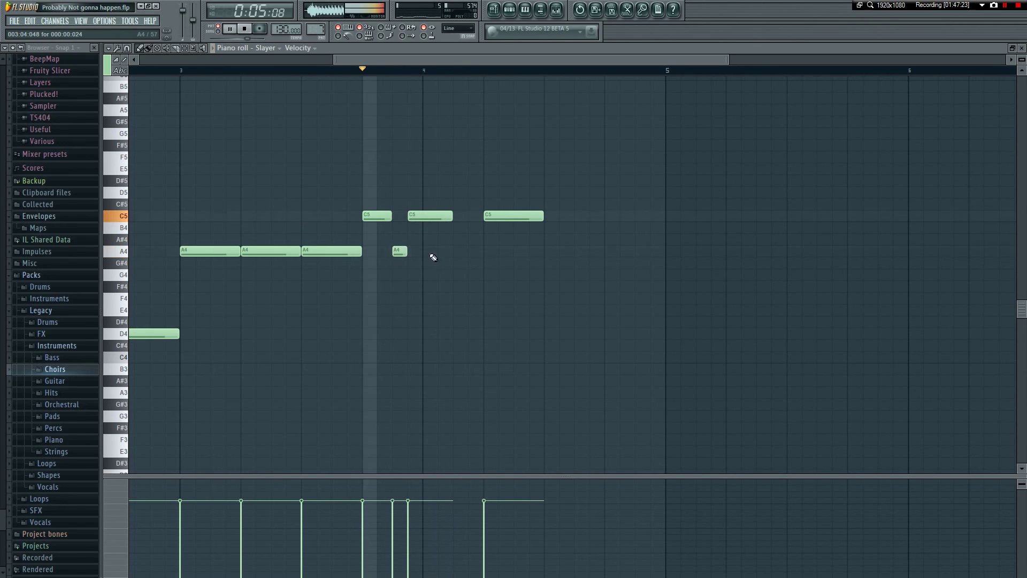
key(space)
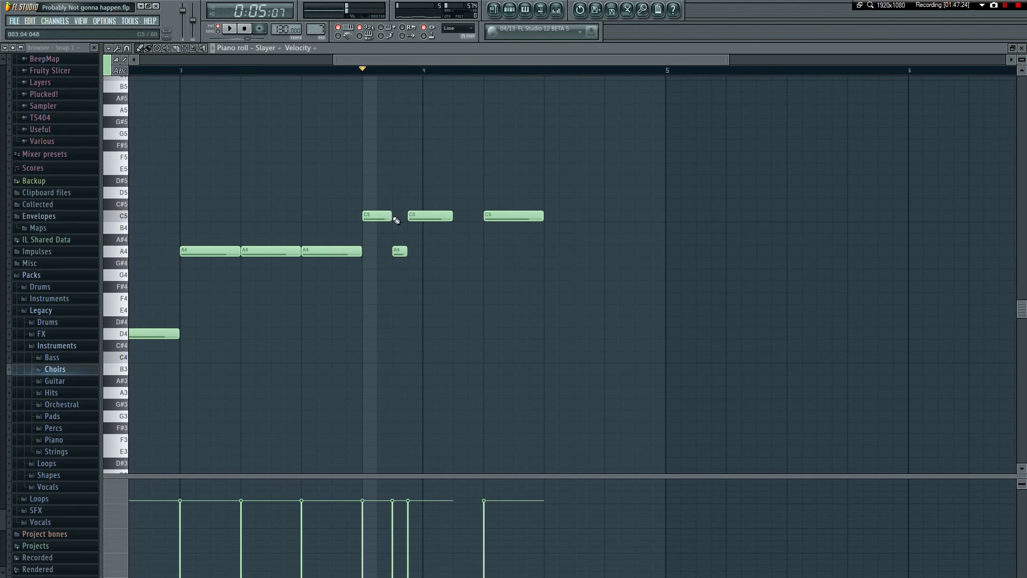
drag(394, 249, 383, 250)
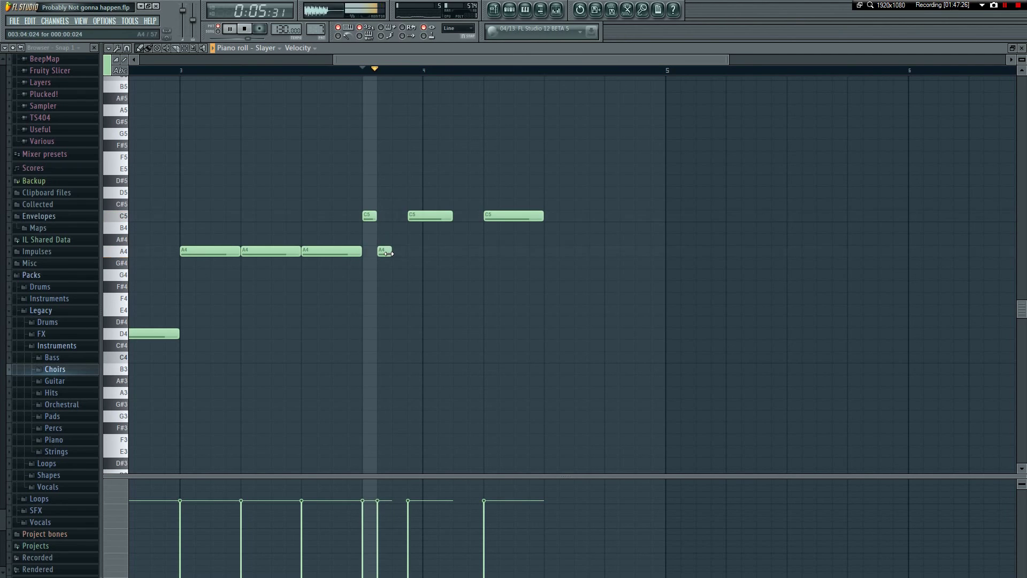
click(396, 215)
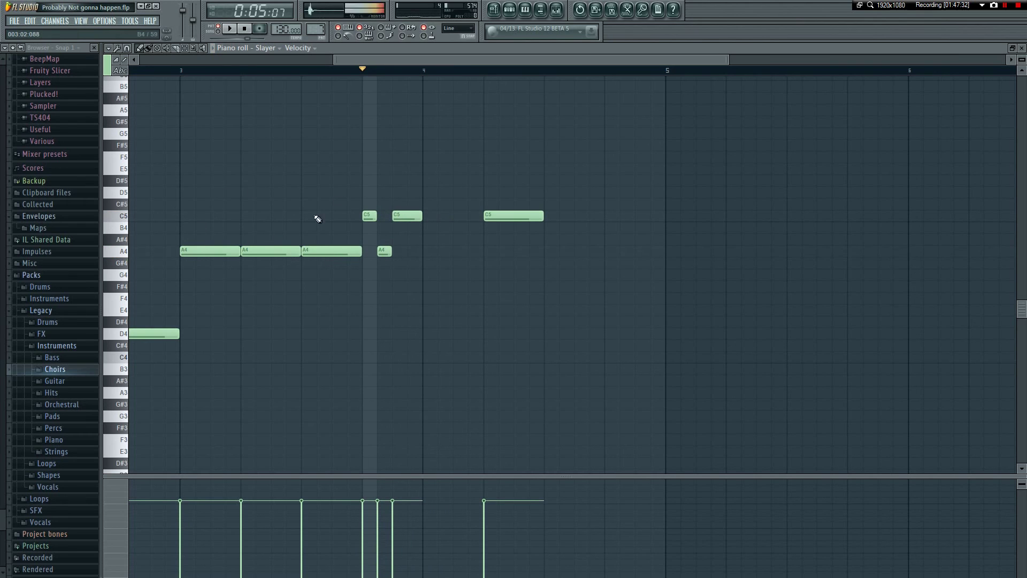
- Restore the one-beat C5 at bar 4, try a C#5 note above the short notes, remove it, and play the pattern
drag(369, 204, 395, 221)
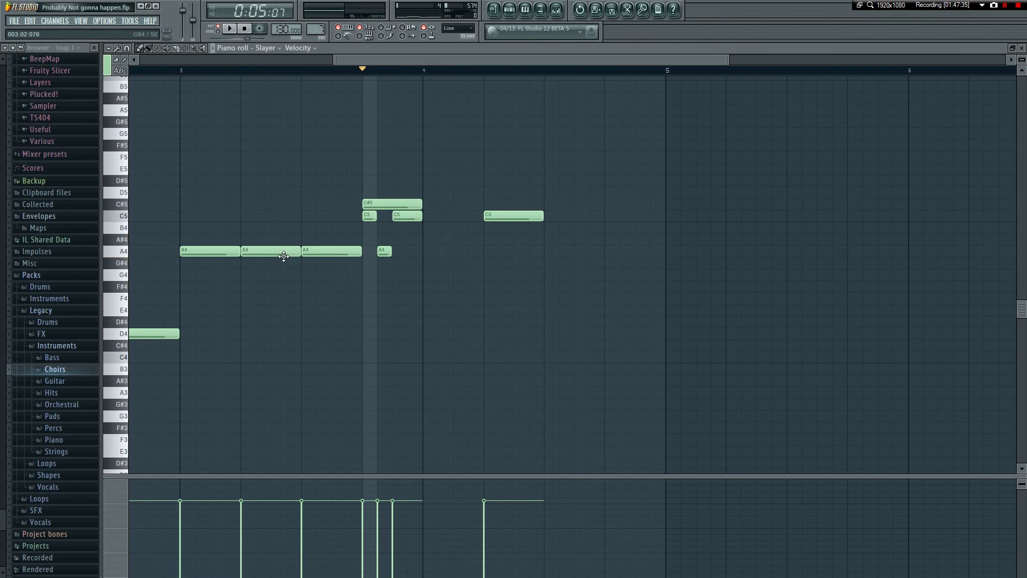
drag(436, 227, 440, 215)
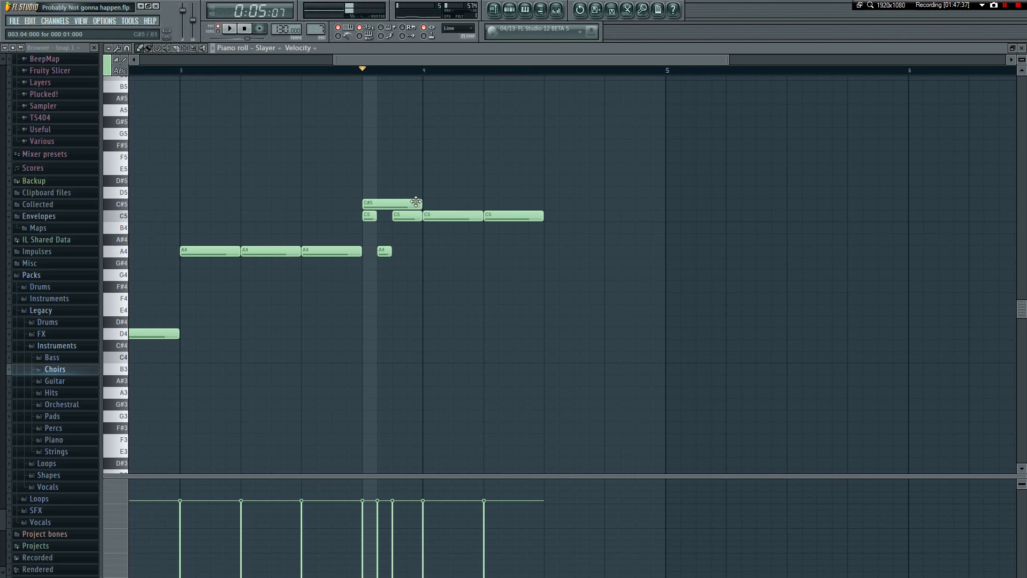
right_click(415, 202)
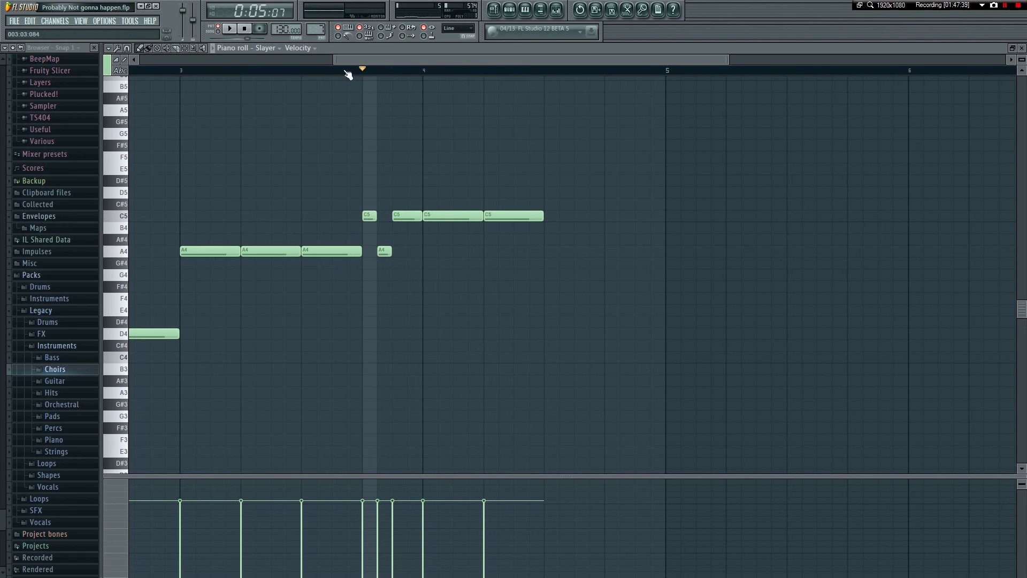
click(238, 34)
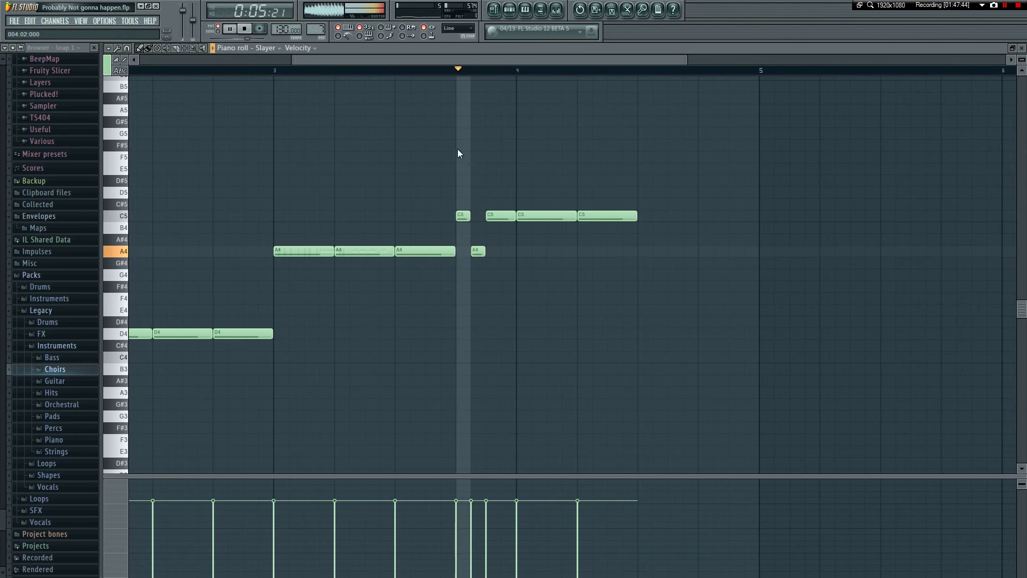
- Delete the half-beat C5 before bar 4, lengthen the short C5 and A4 to half a beat each, and listen from bar 3
key(space)
right_click(500, 218)
mouse_move(479, 251)
mouse_down()
mouse_move(487, 249)
mouse_move(473, 247)
mouse_up()
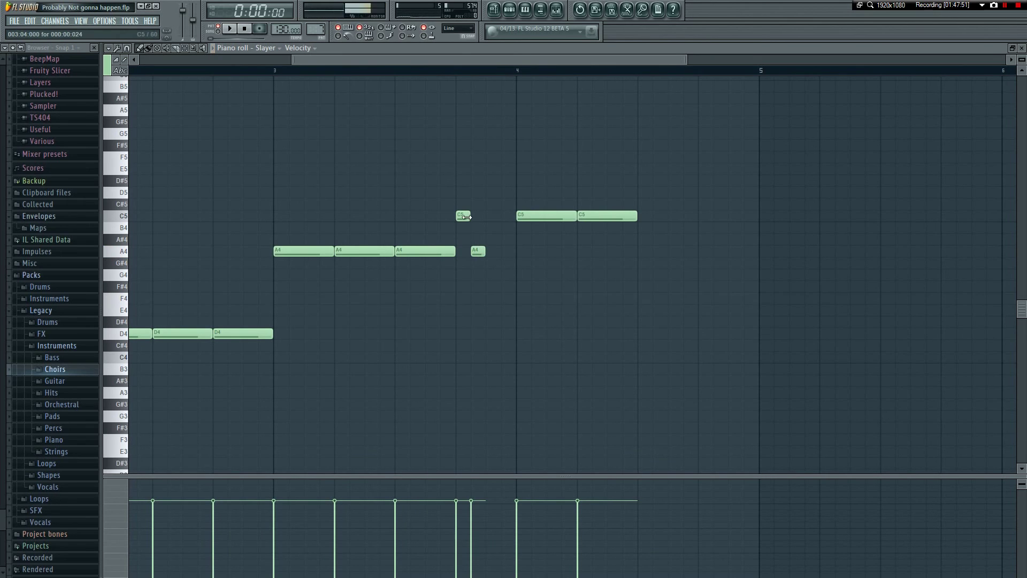
drag(477, 249, 498, 250)
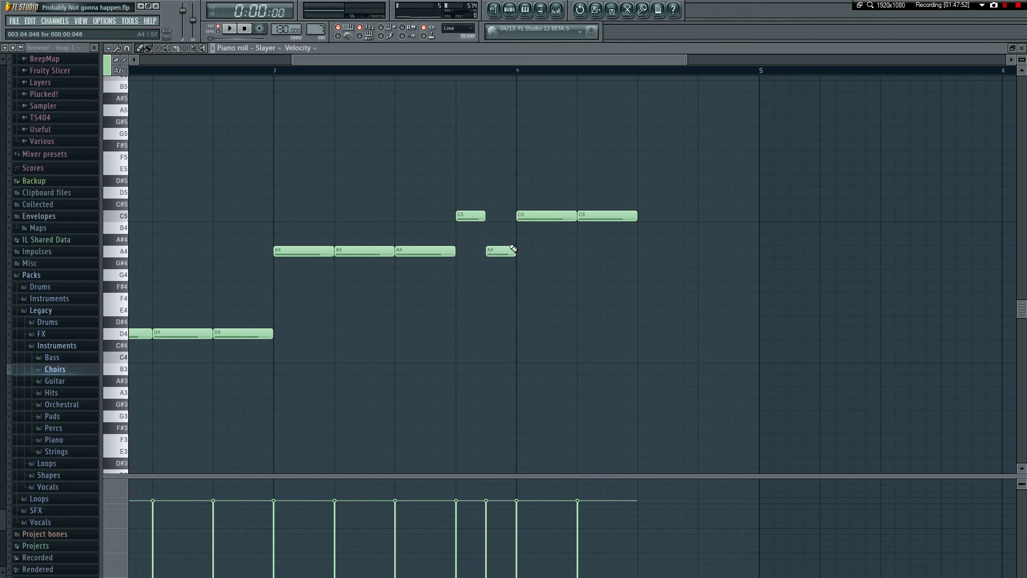
key(space)
drag(481, 70, 402, 73)
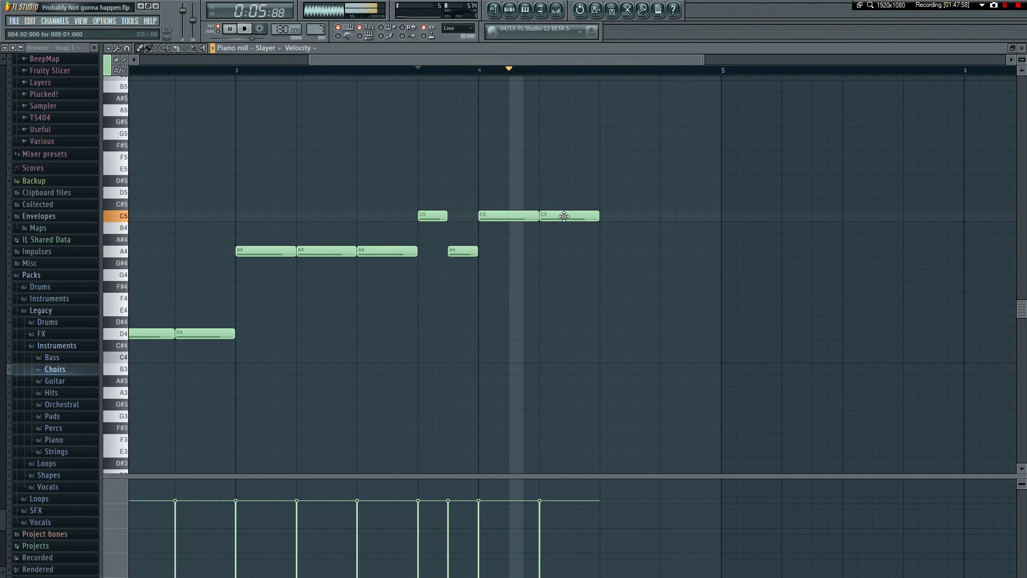
key(space)
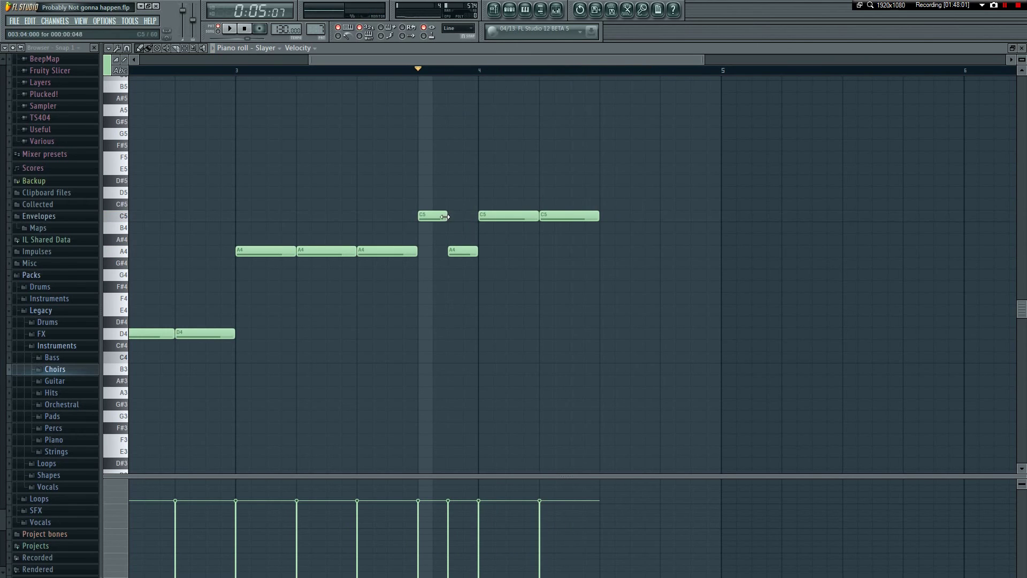
- Delete the half-beat A4, extend the C5 on beat 4 of bar 3 to one full beat, and listen
right_click(466, 253)
drag(468, 216, 471, 213)
key(space)
key(space)
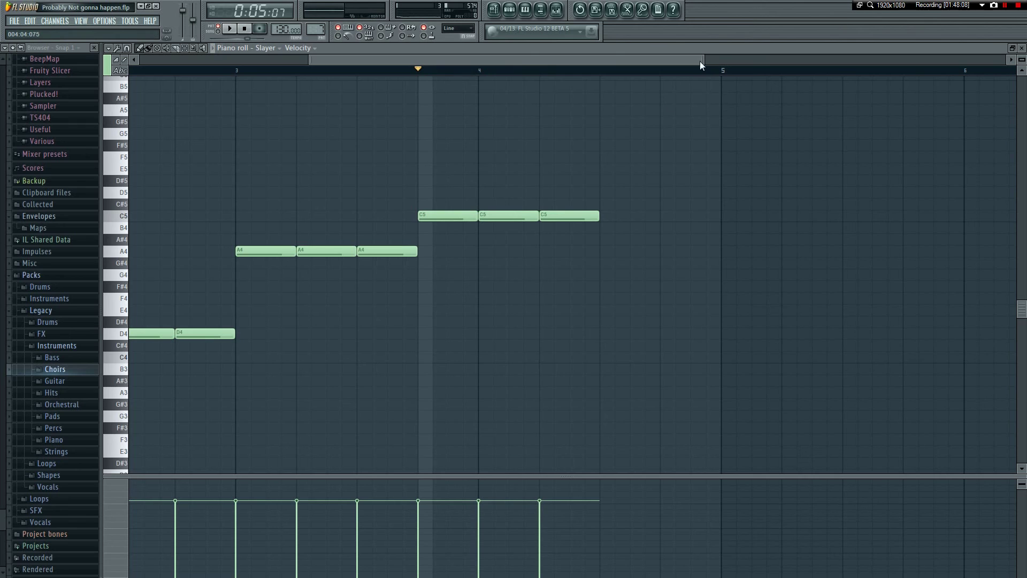
- Replace the one-beat C5 on beat 4 of bar 3 with three equal short notes C5, A4, C5, and play them
drag(704, 59, 632, 98)
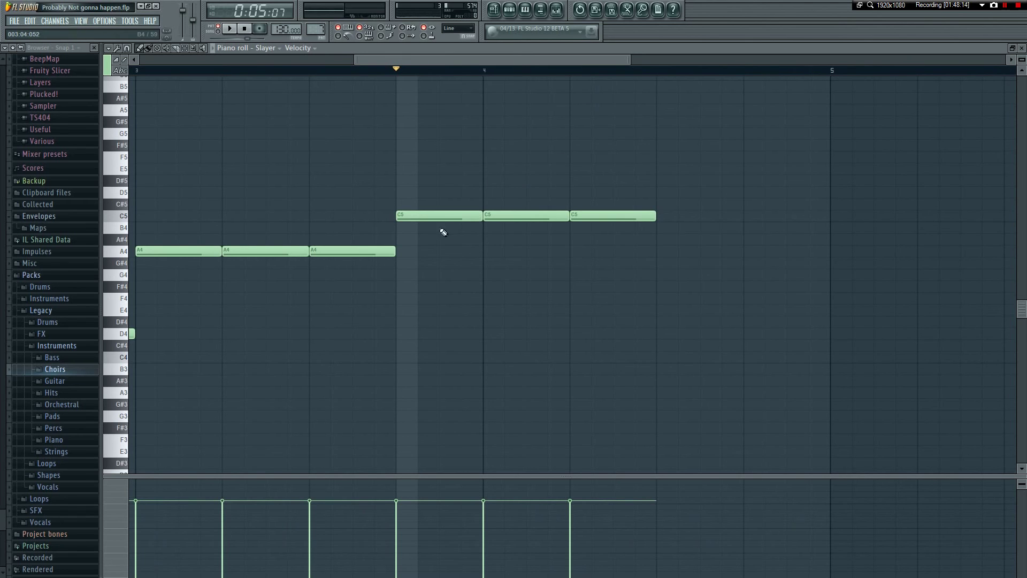
drag(626, 58, 465, 62)
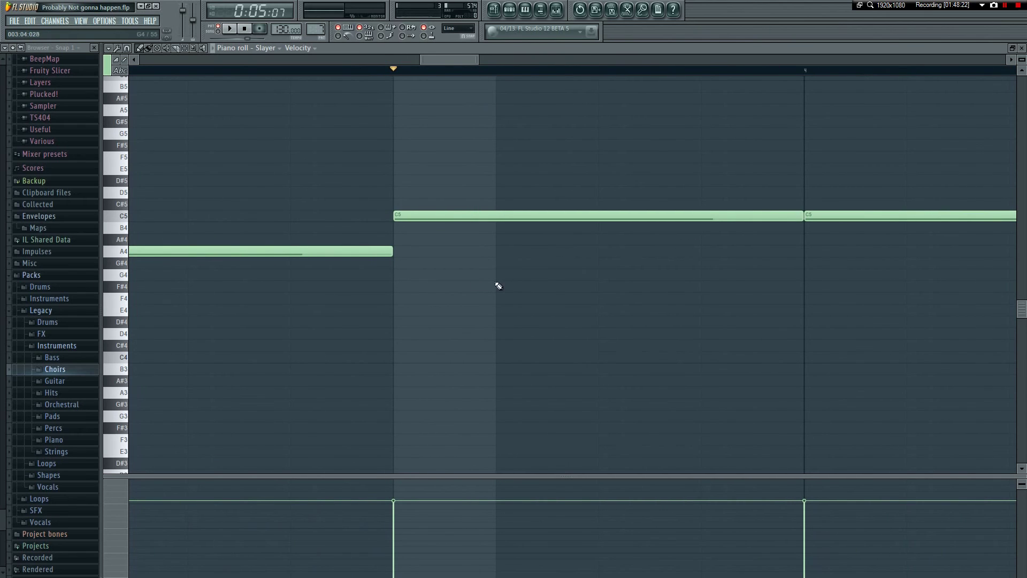
drag(801, 216, 547, 225)
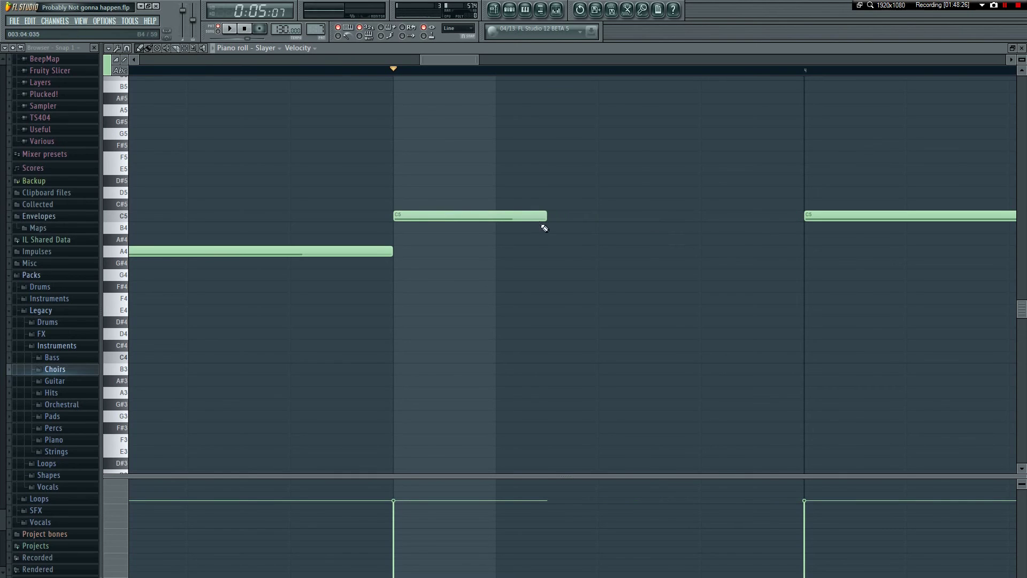
click(554, 249)
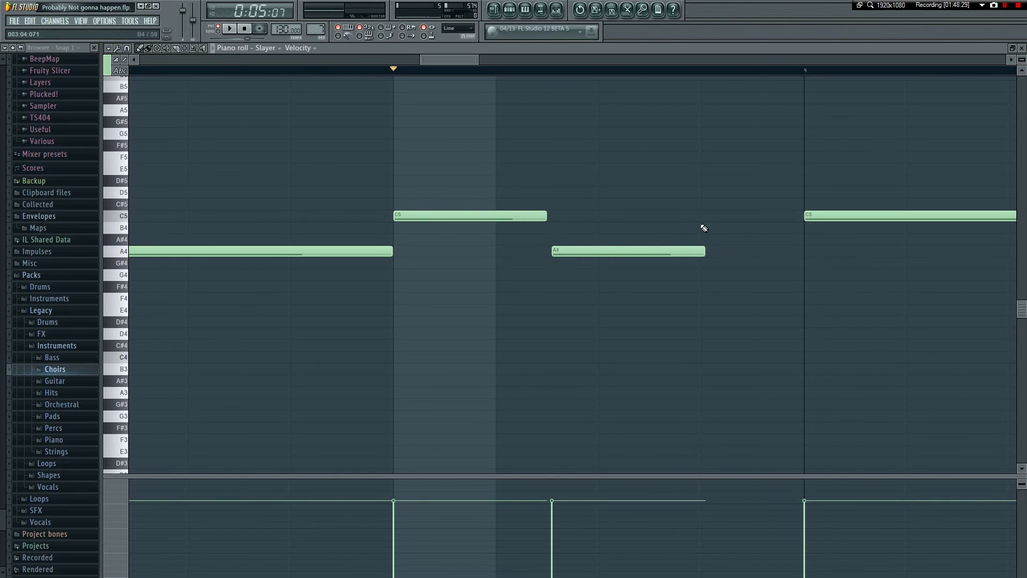
right_click(575, 253)
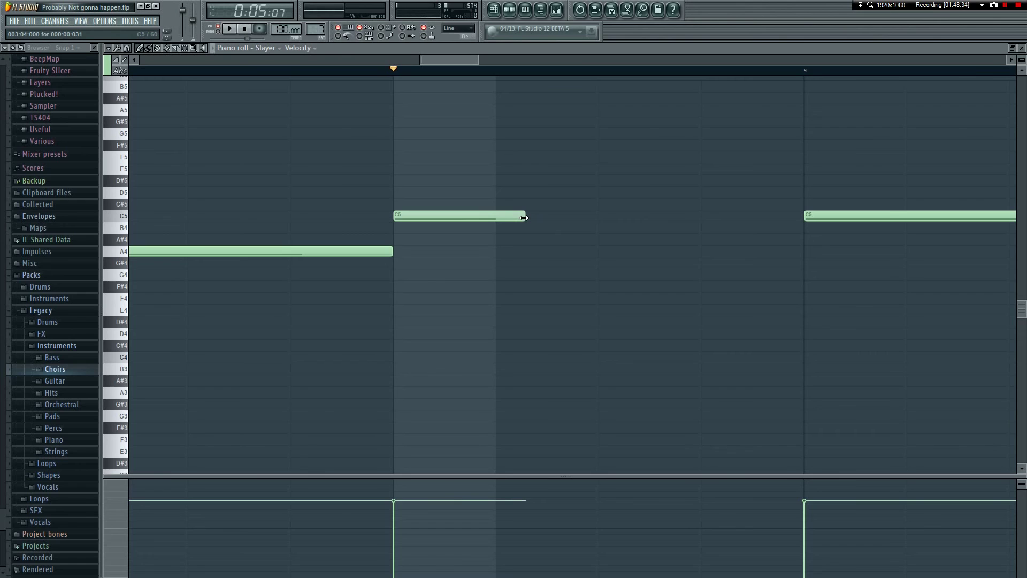
drag(532, 228, 550, 253)
click(679, 217)
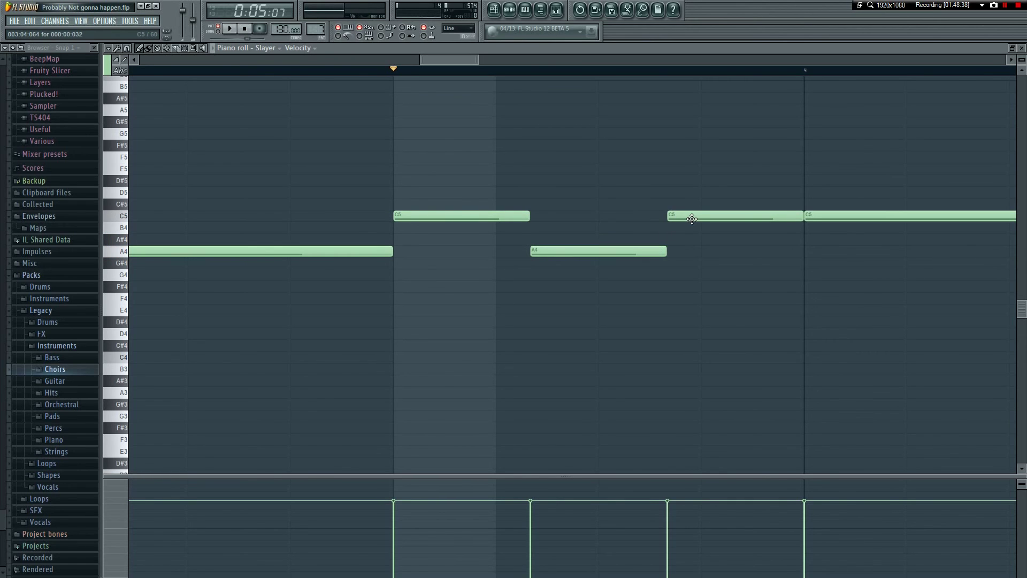
key(space)
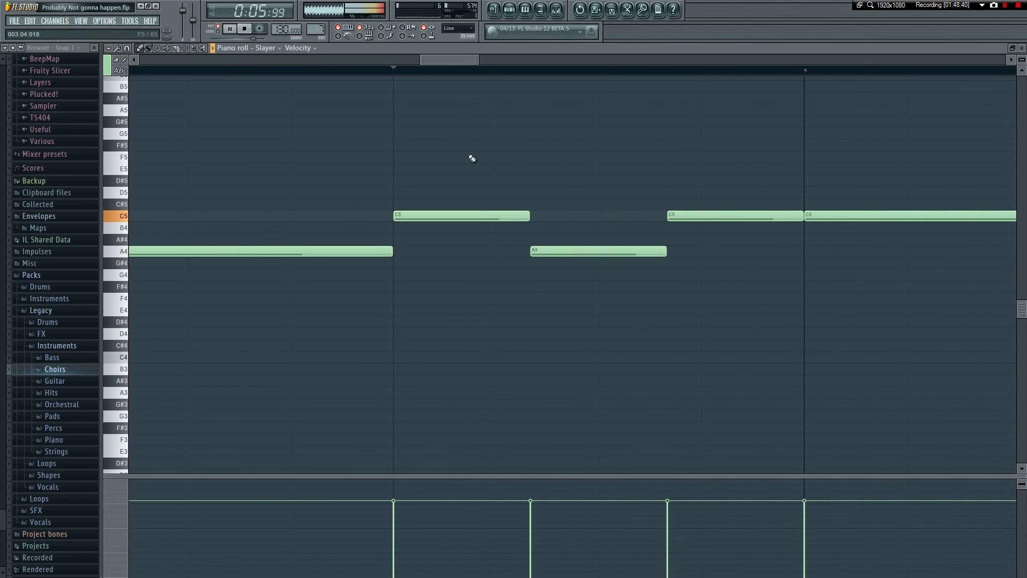
- Add a one-beat C5 on beat 3 of bar 4 in the Slayer melody and listen to it
key(F7)
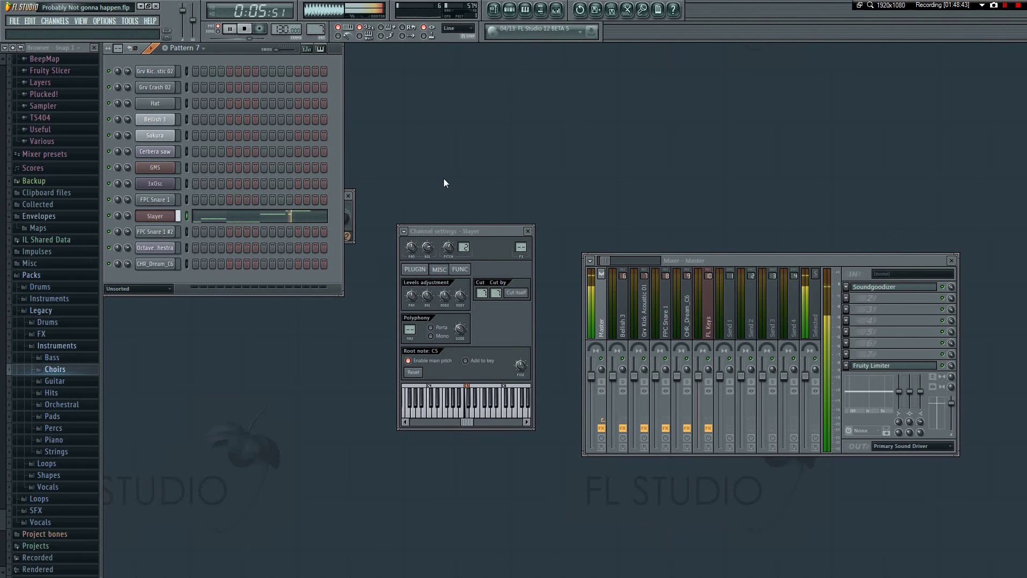
click(299, 217)
drag(247, 73, 604, 73)
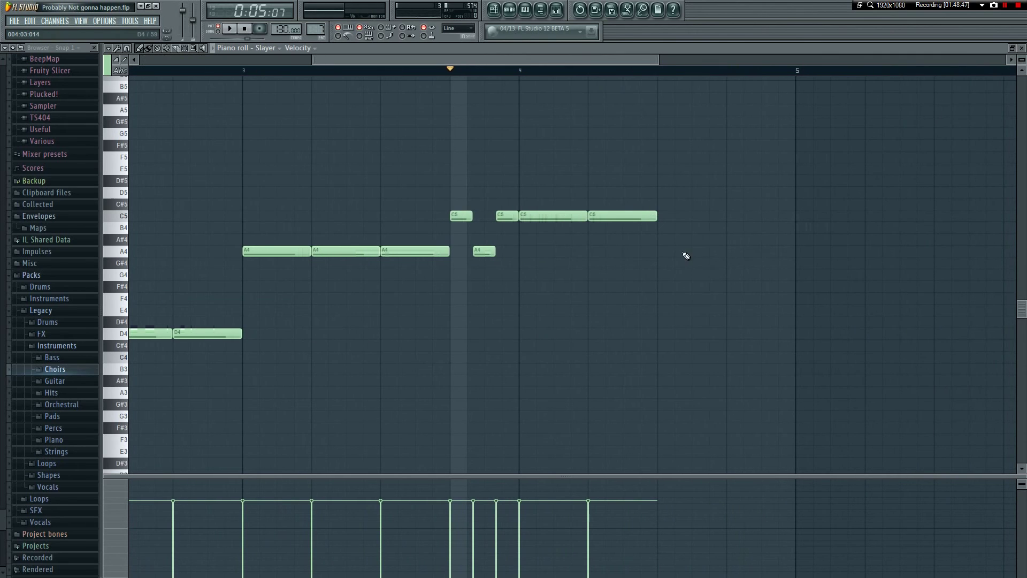
click(671, 216)
key(space)
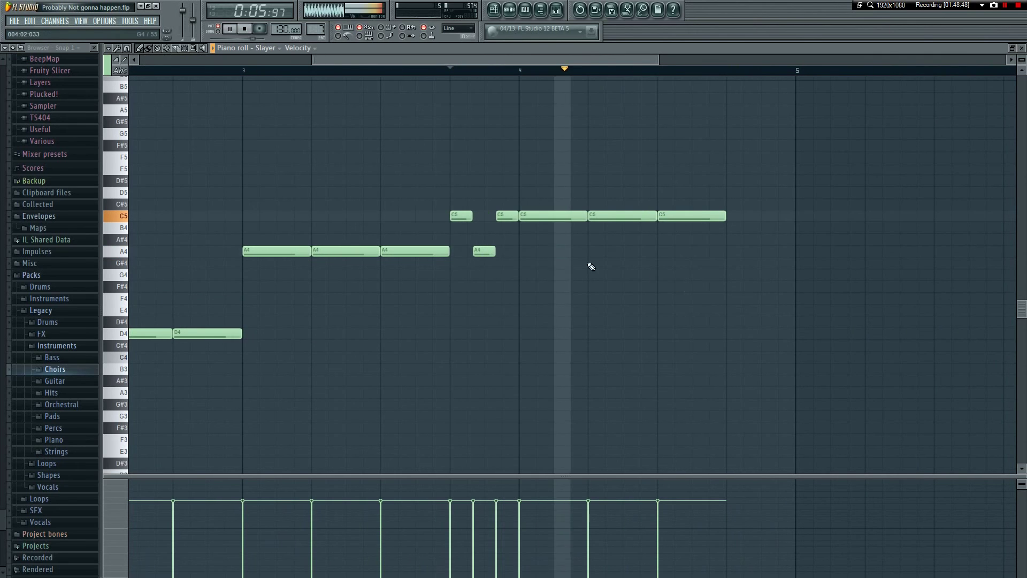
key(space)
key(space)
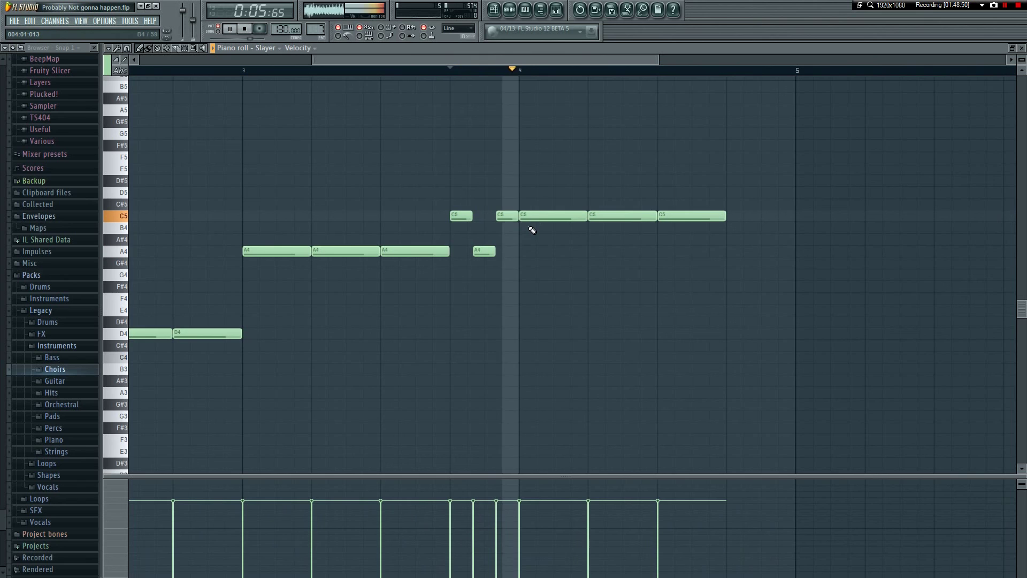
- Delete the last three Pattern 7 clips from the playlist and extend the clip at bar 25 to four bars
key(F7)
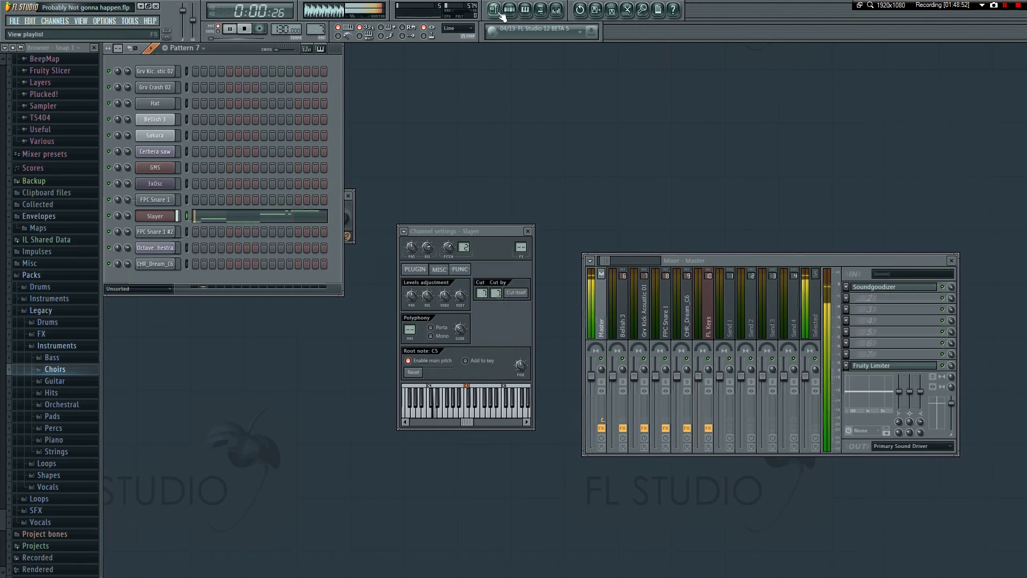
key(F5)
key(F5)
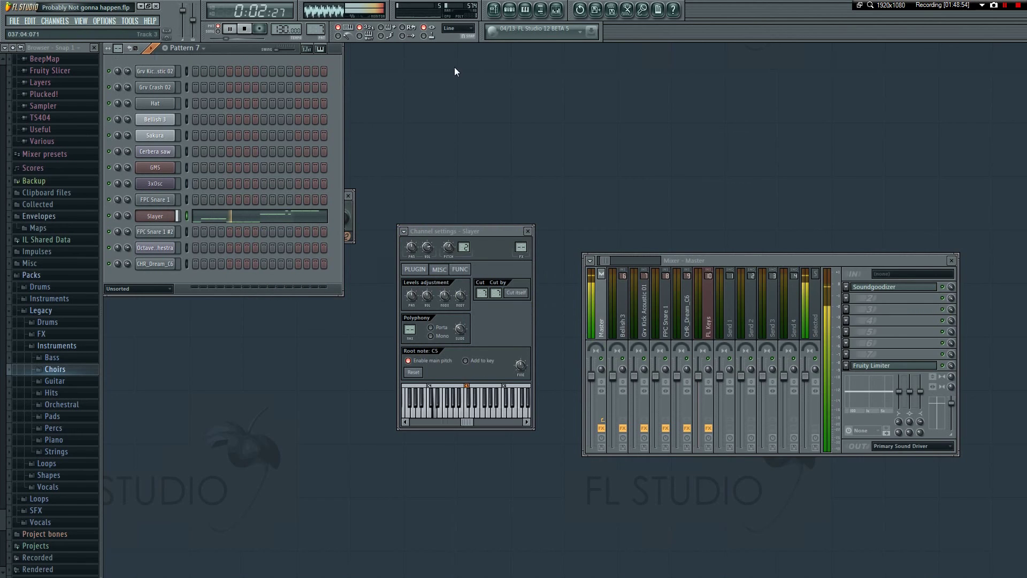
click(493, 9)
drag(537, 61, 434, 60)
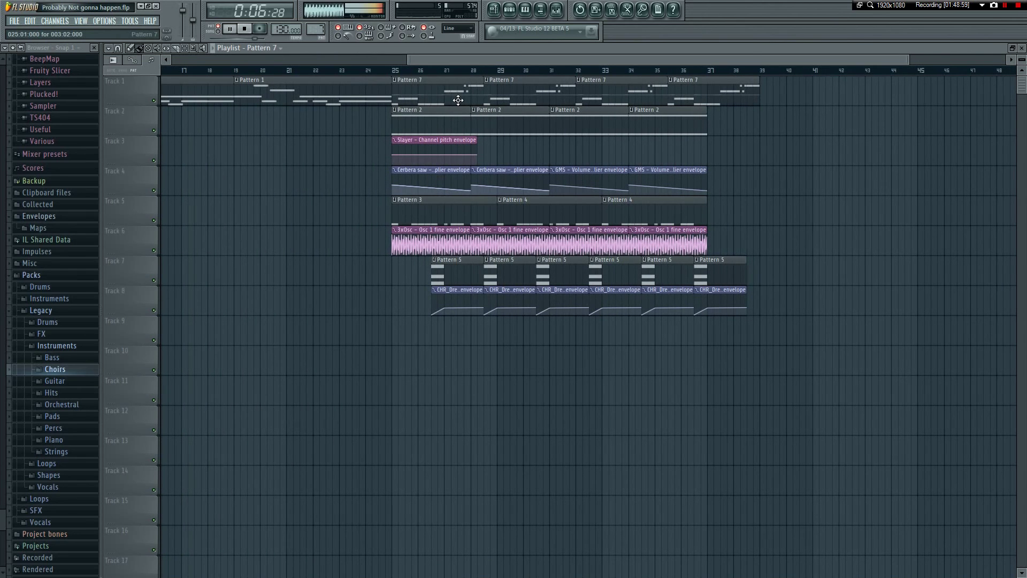
key(F5)
key(space)
click(493, 10)
right_click(530, 94)
right_click(620, 94)
right_click(675, 94)
mouse_move(484, 90)
mouse_down()
mouse_move(501, 90)
mouse_move(492, 94)
mouse_up()
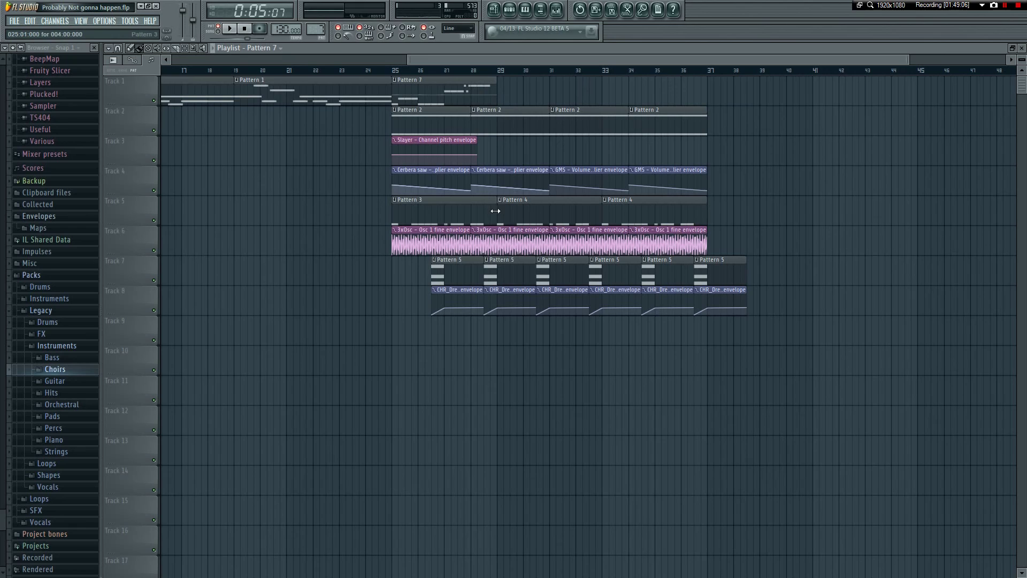
- Place four-bar Pattern 7 clips at bars 29 and 33 on Track 1 and listen to the section from bar 25
click(504, 99)
click(610, 92)
click(394, 71)
key(space)
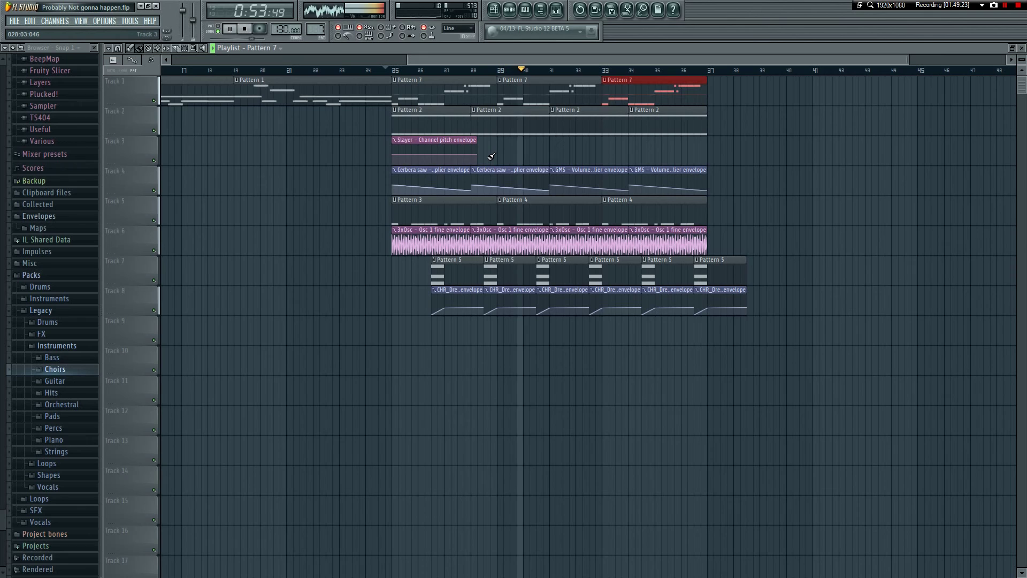
drag(541, 59, 564, 57)
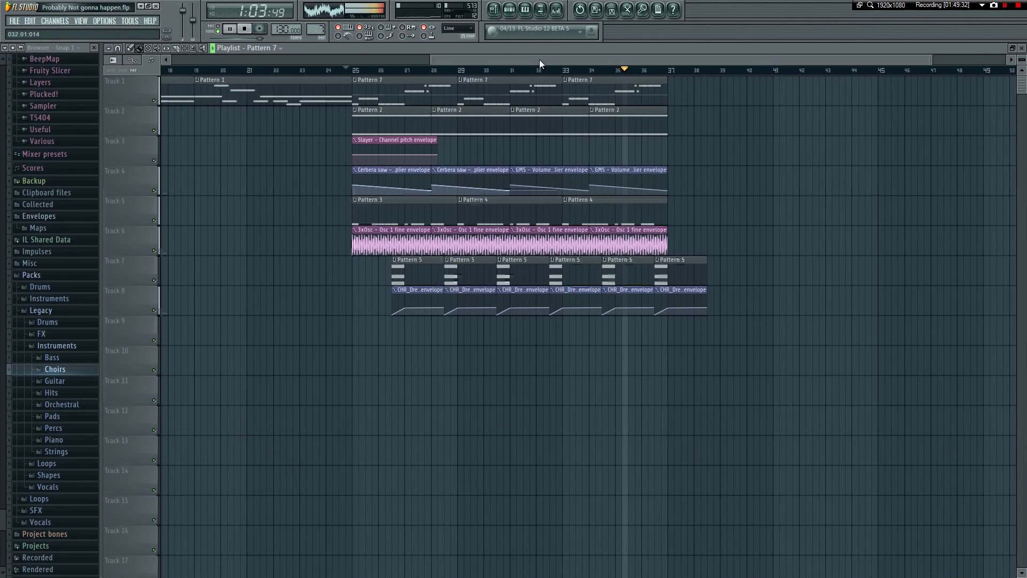
drag(539, 59, 592, 59)
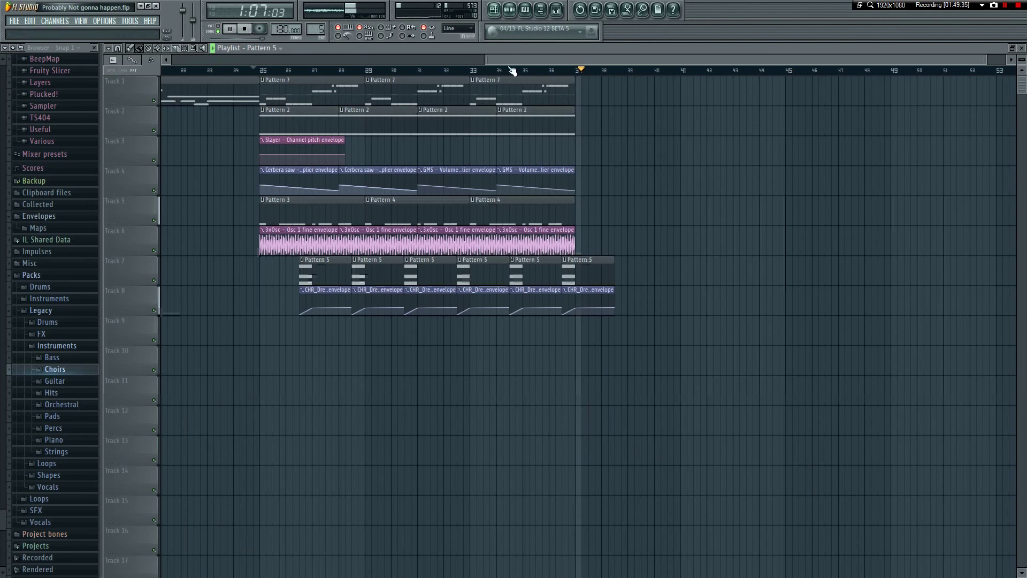
key(space)
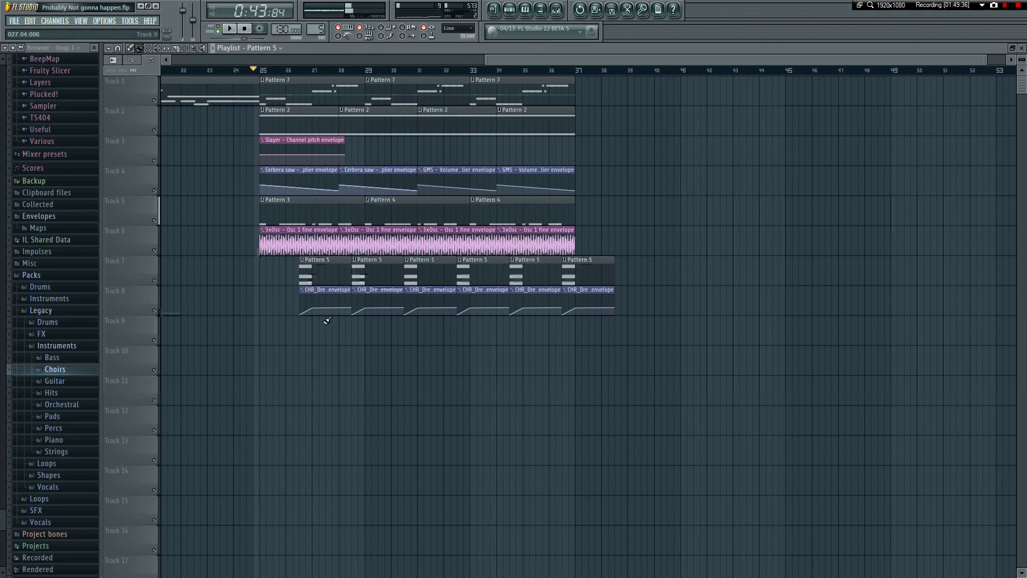
click(316, 309)
key(space)
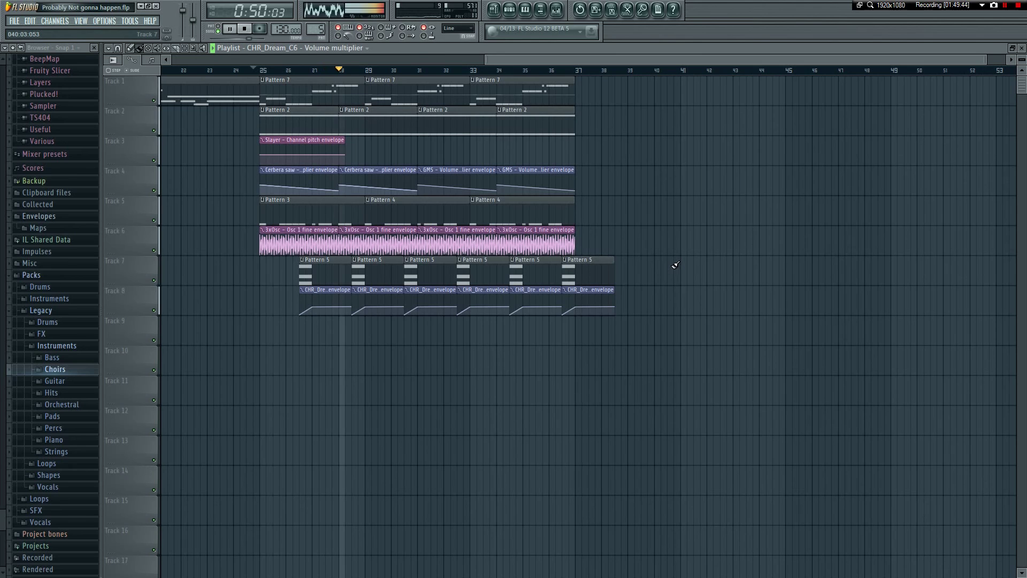
key(space)
- Replace the three short notes on beat 4 of bar 3 in Pattern 7 with a one-beat C5 and delete bar 4's last C5
double_click(323, 87)
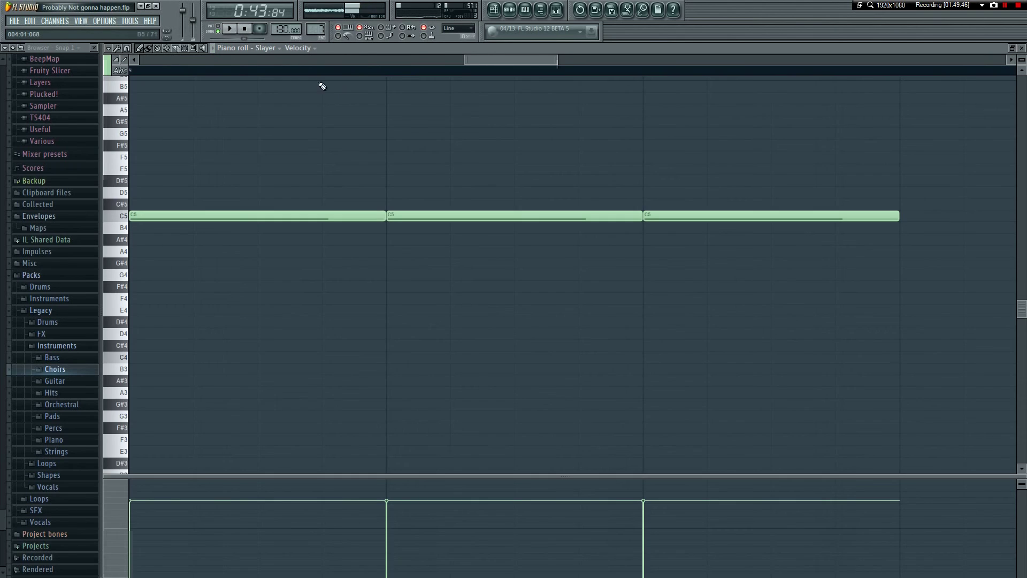
drag(555, 59, 678, 71)
scroll(498, 84, left, 5)
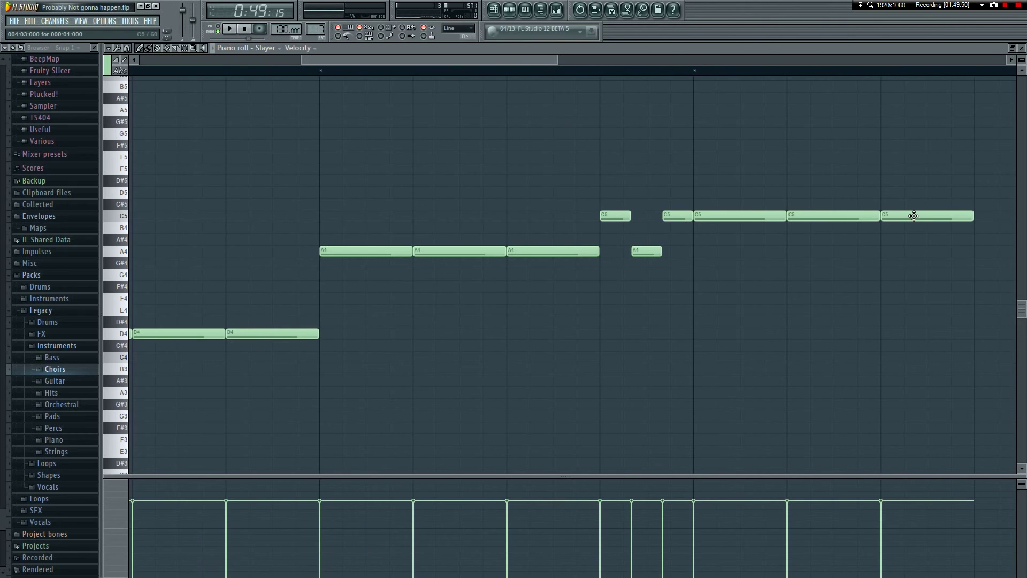
right_click(645, 254)
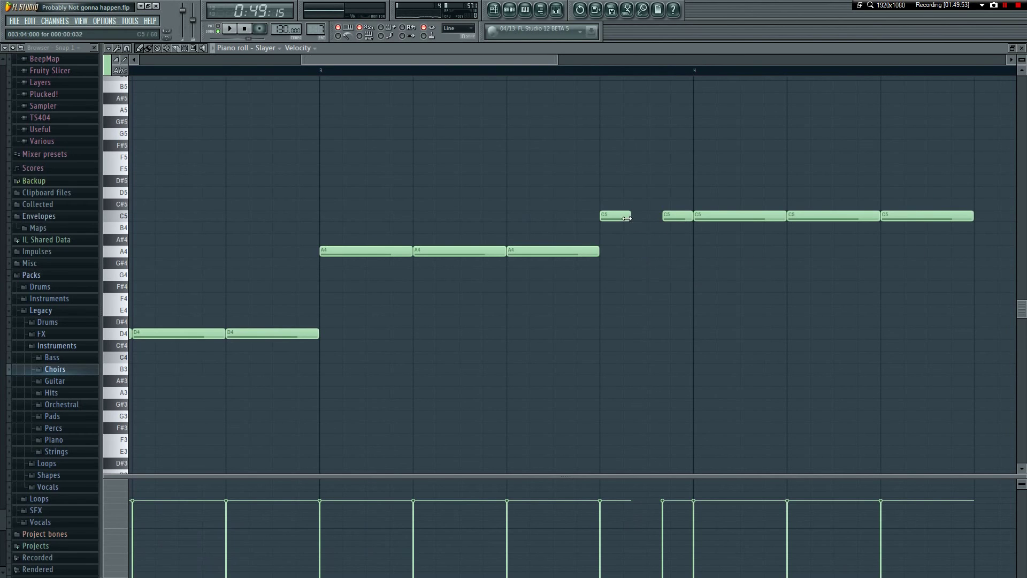
right_click(626, 214)
right_click(671, 216)
click(615, 216)
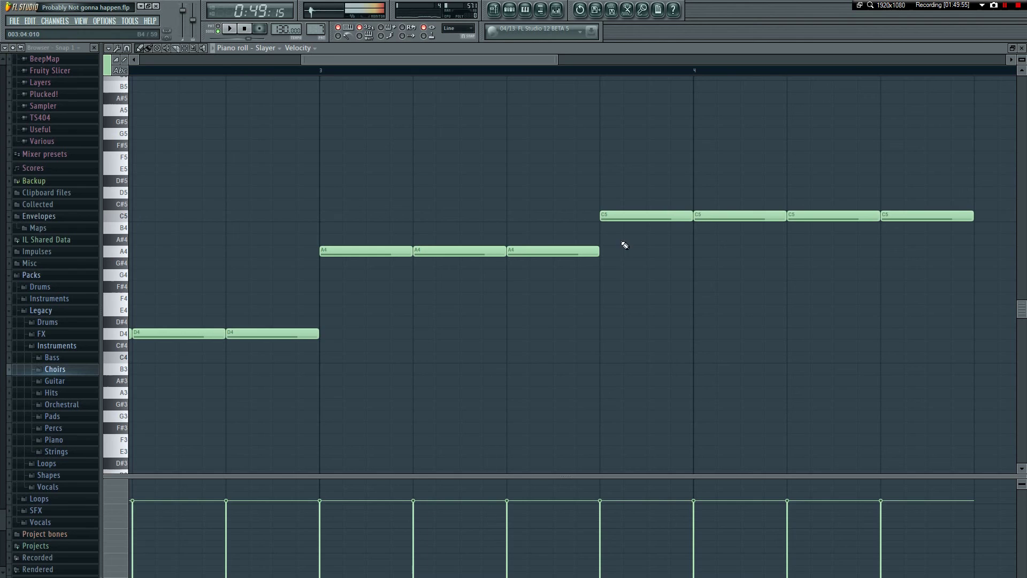
scroll(738, 247, right, 2)
right_click(738, 216)
- Return to the playlist and listen to the arrangement from bar 25
key(F5)
key(F6)
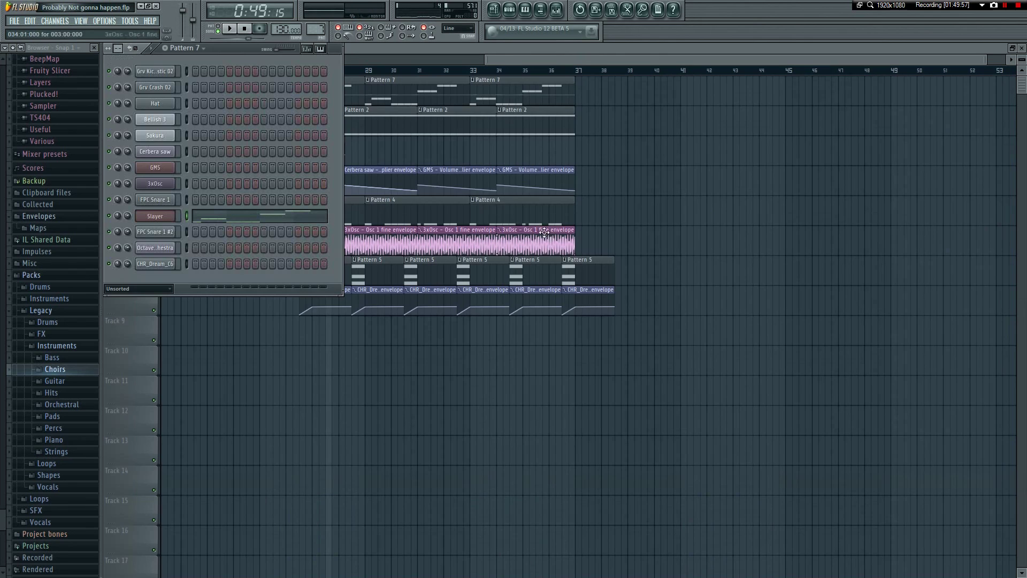
key(F6)
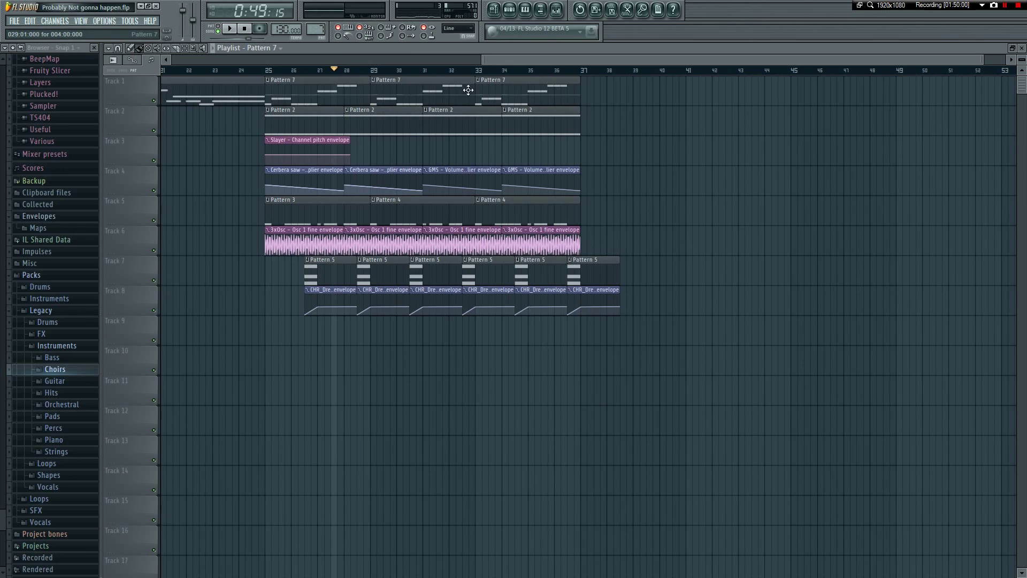
click(269, 71)
key(space)
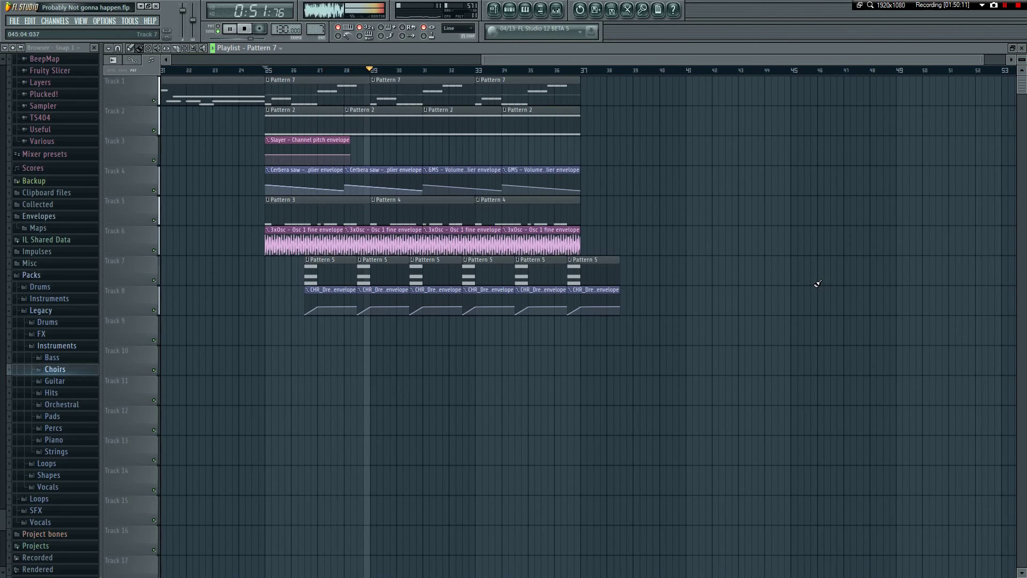
key(space)
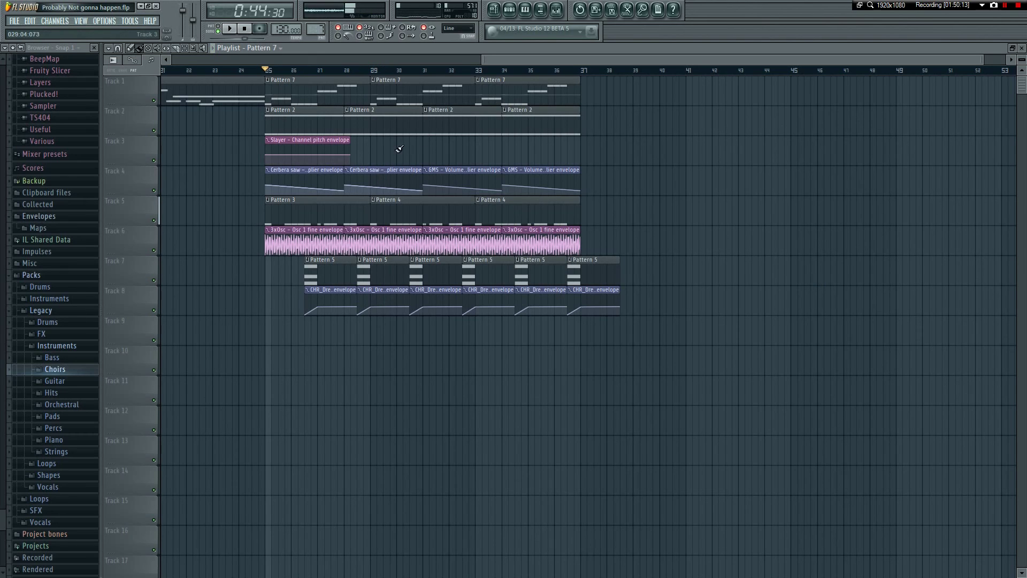
- Delete the last three Pattern 2 clips on Track 2 and extend the remaining clip to four bars
mouse_move(593, 142)
mouse_down()
mouse_move(435, 123)
mouse_move(588, 128)
mouse_up()
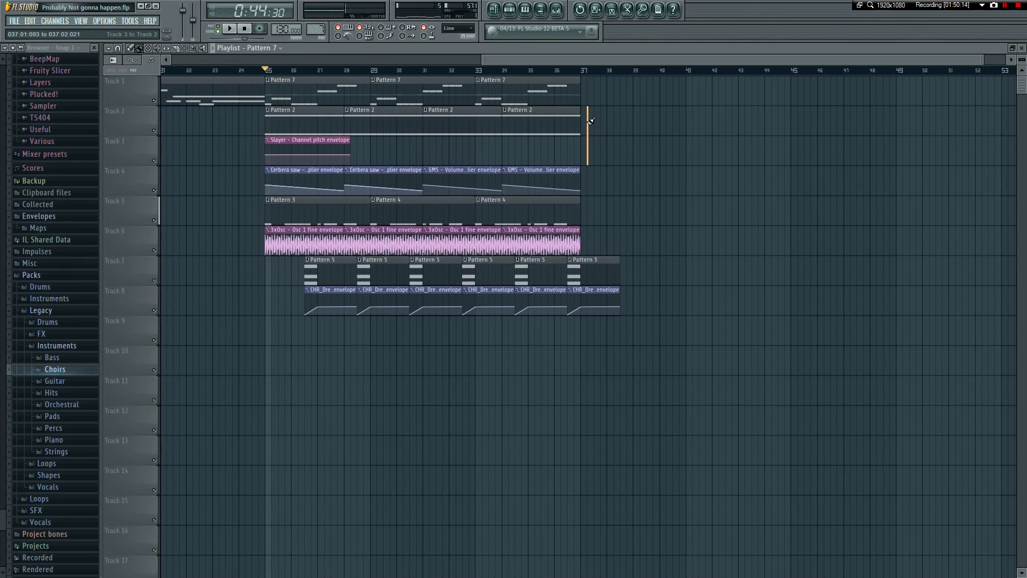
drag(396, 126, 548, 131)
right_click(548, 131)
right_click(460, 131)
right_click(387, 132)
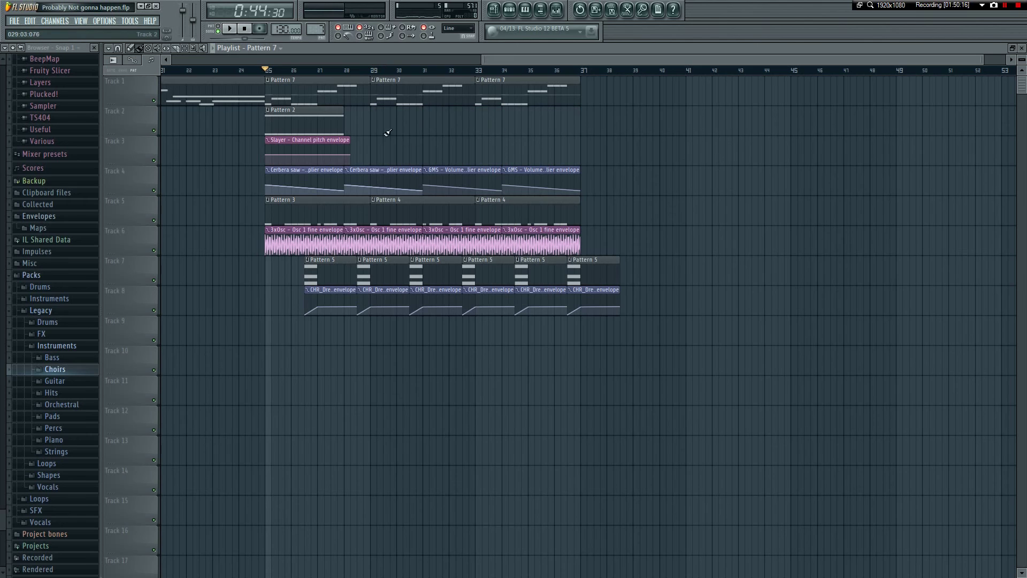
drag(340, 127, 360, 126)
- Fill bar 4 of the Cerbera saw part in Pattern 2 with four one-beat C4 notes
double_click(319, 109)
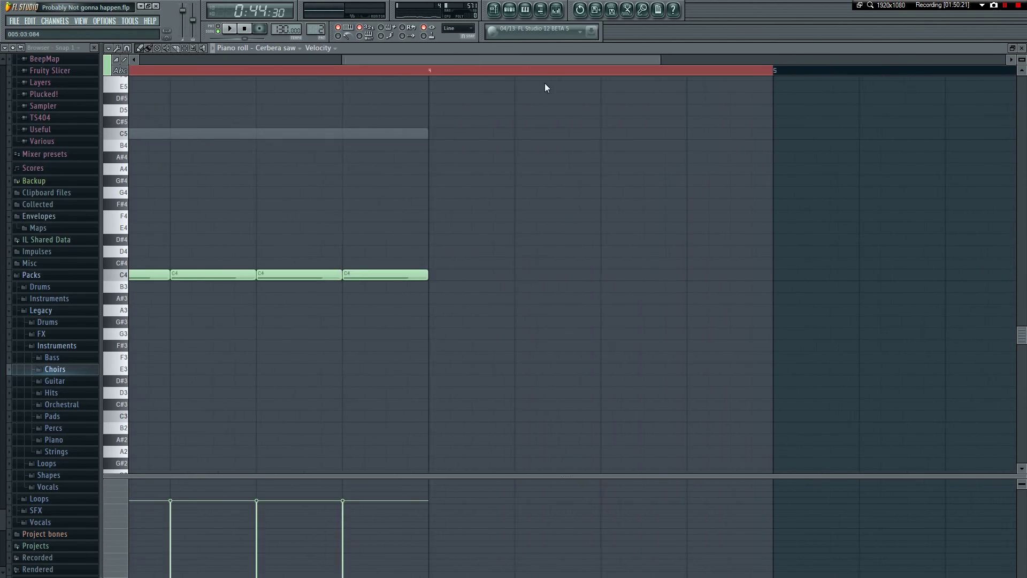
drag(603, 71, 658, 69)
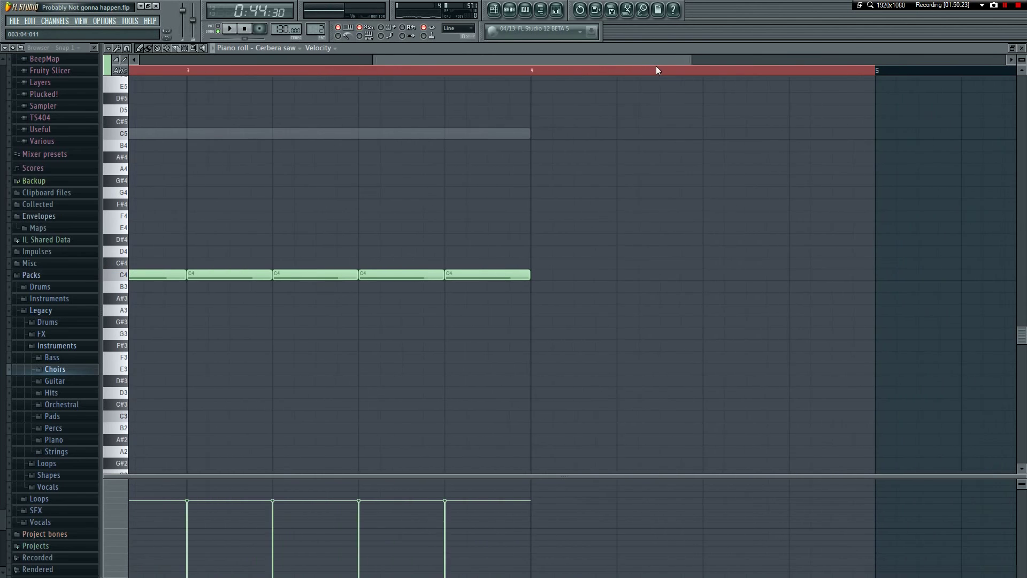
click(527, 275)
click(615, 275)
click(693, 274)
click(772, 273)
- Fill bar 4 of the GMS part in Pattern 2 with four one-beat C4 notes
key(F5)
key(F6)
click(305, 170)
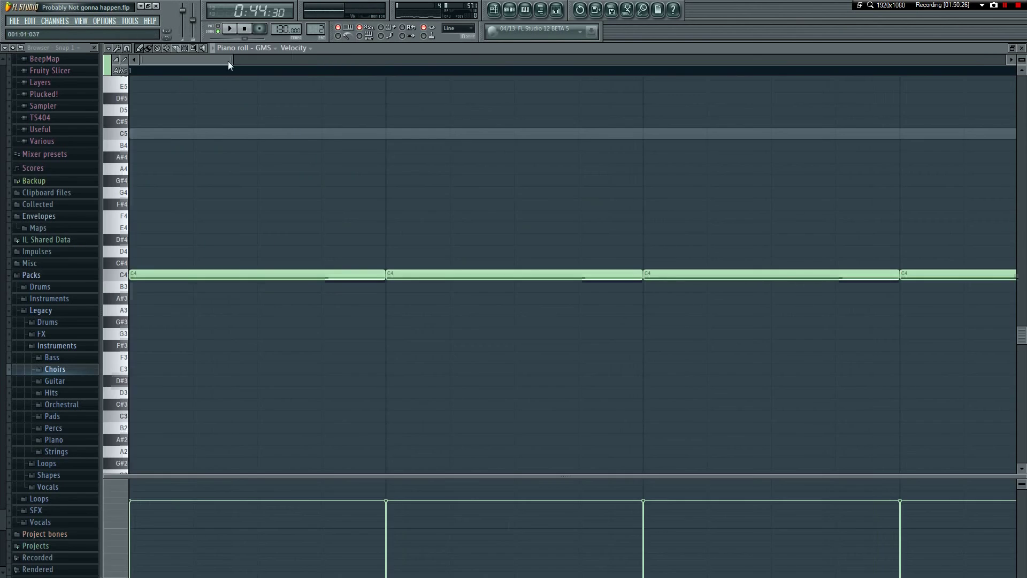
drag(228, 61, 573, 84)
mouse_move(368, 284)
mouse_down()
mouse_move(427, 280)
mouse_move(415, 274)
mouse_up()
click(481, 274)
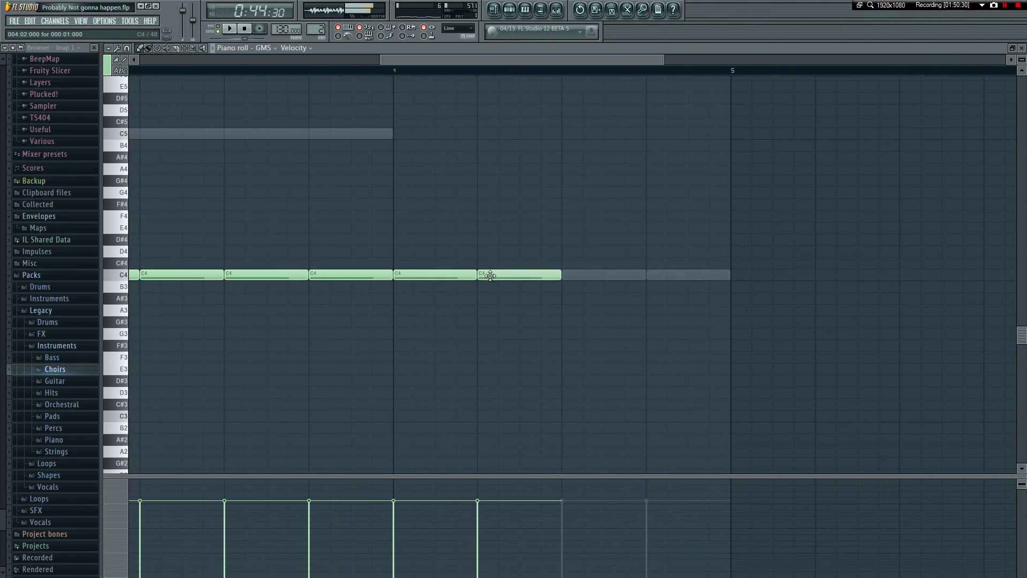
click(588, 273)
click(655, 274)
key(F7)
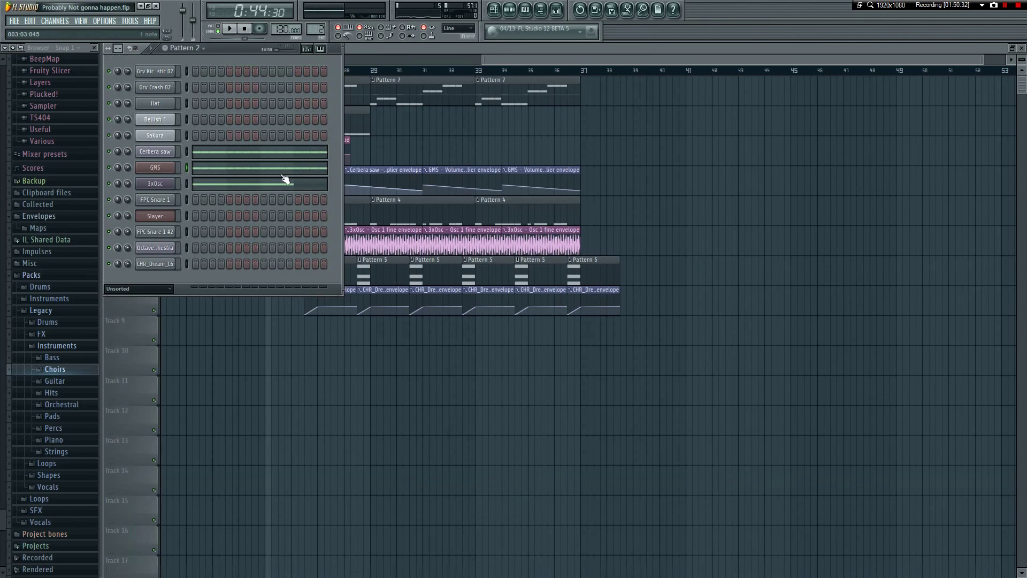
- Lengthen the 3xOsc C5 note in Pattern 2 to the end of bar 4
click(285, 203)
drag(236, 63, 642, 79)
mouse_move(620, 274)
mouse_down()
mouse_move(710, 277)
mouse_move(506, 278)
mouse_move(726, 278)
mouse_up()
right_click(540, 277)
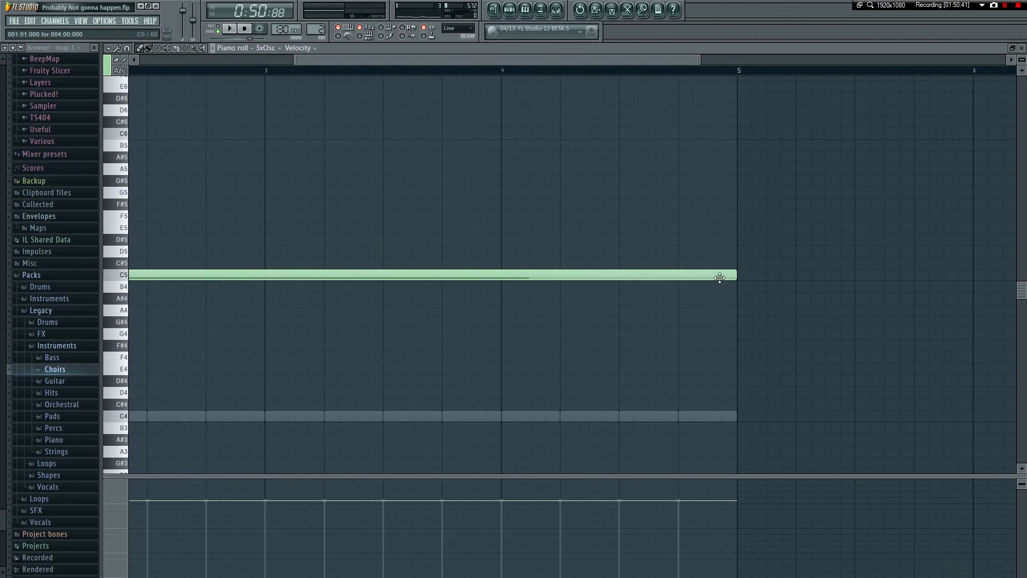
- Return to the playlist and repeat the Pattern 2 clip on Track 2 at bars 29 and 33
key(F5)
key(F6)
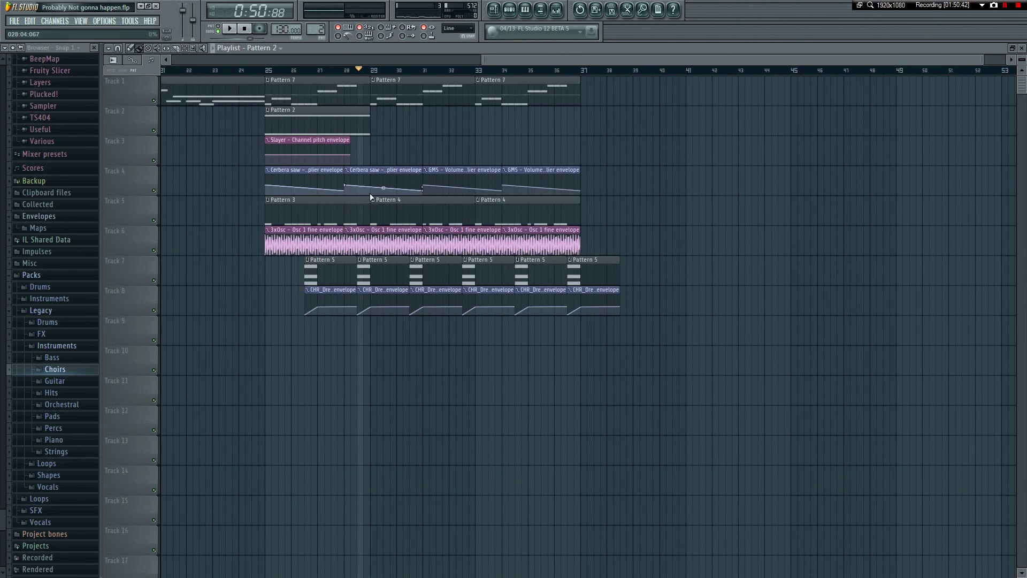
drag(370, 123, 486, 209)
- Delete the last three volume envelope clips on Track 4 and stretch the remaining Cerbera saw envelope's ramp to four bars
right_click(540, 182)
right_click(460, 182)
right_click(383, 182)
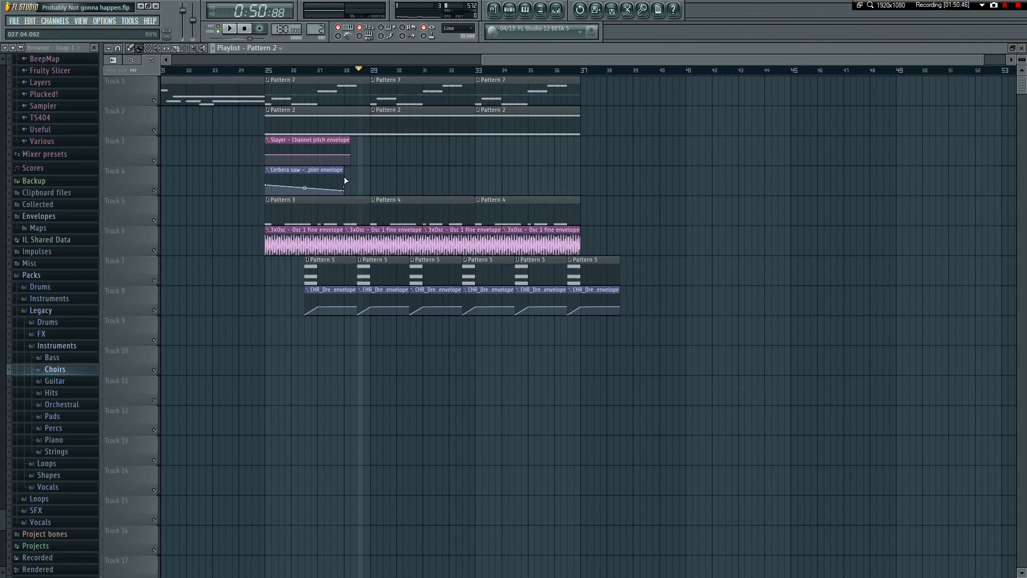
drag(343, 174, 363, 173)
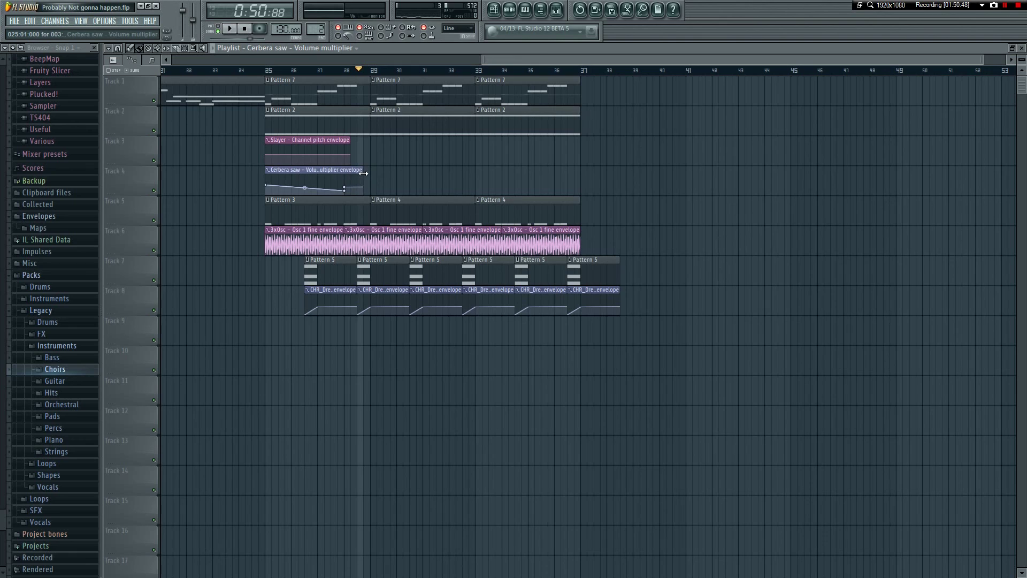
right_click(347, 186)
click(358, 199)
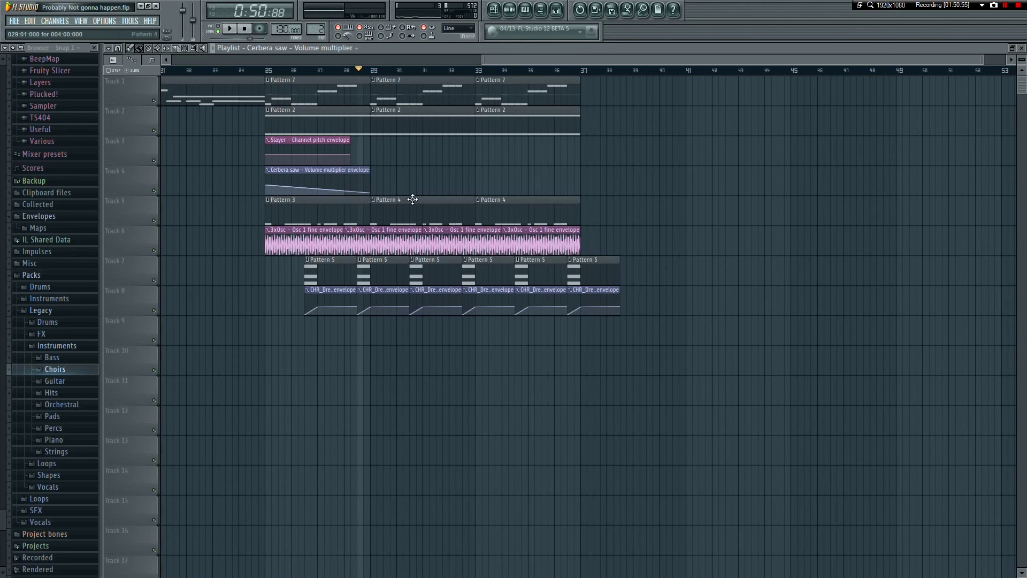
- Stretch the GMS volume envelope's ramp on Track 4 so it ends at bar 29
click(288, 169)
click(342, 169)
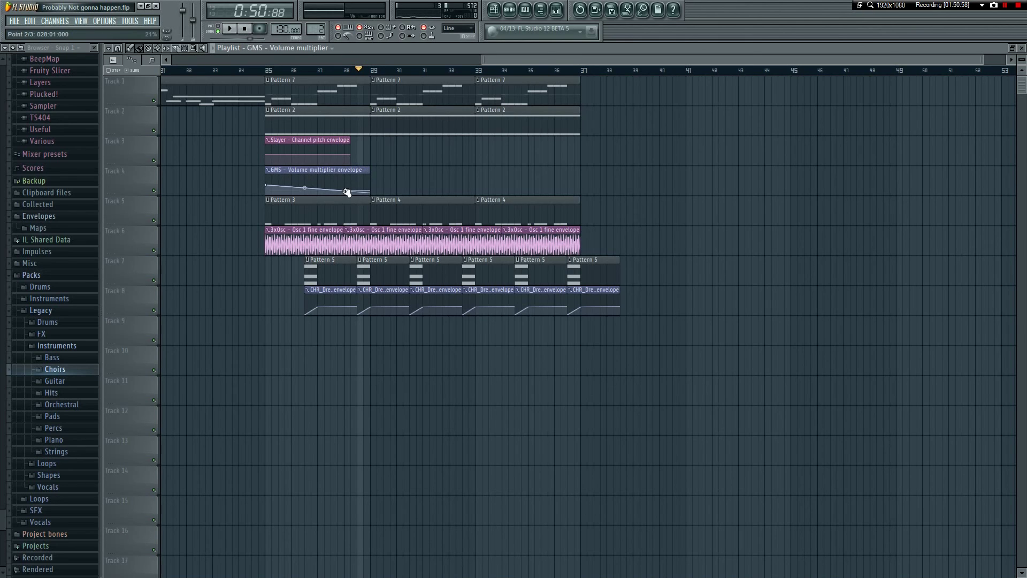
drag(368, 193, 378, 193)
click(361, 179)
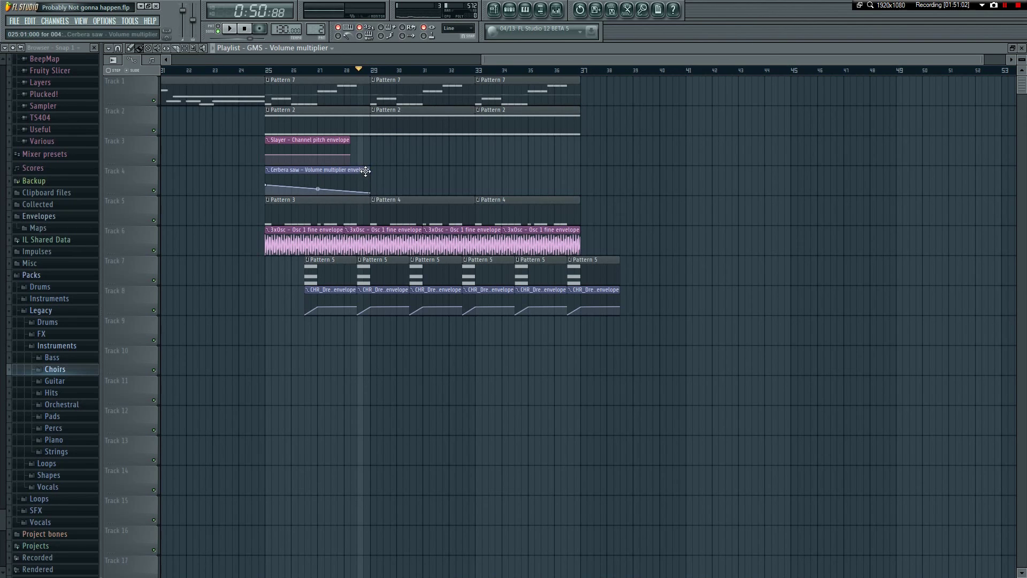
- Place four-bar GMS volume envelope clips on Track 4 at bars 29 and 33
click(385, 178)
right_click(403, 177)
drag(366, 175, 425, 176)
drag(326, 187, 536, 188)
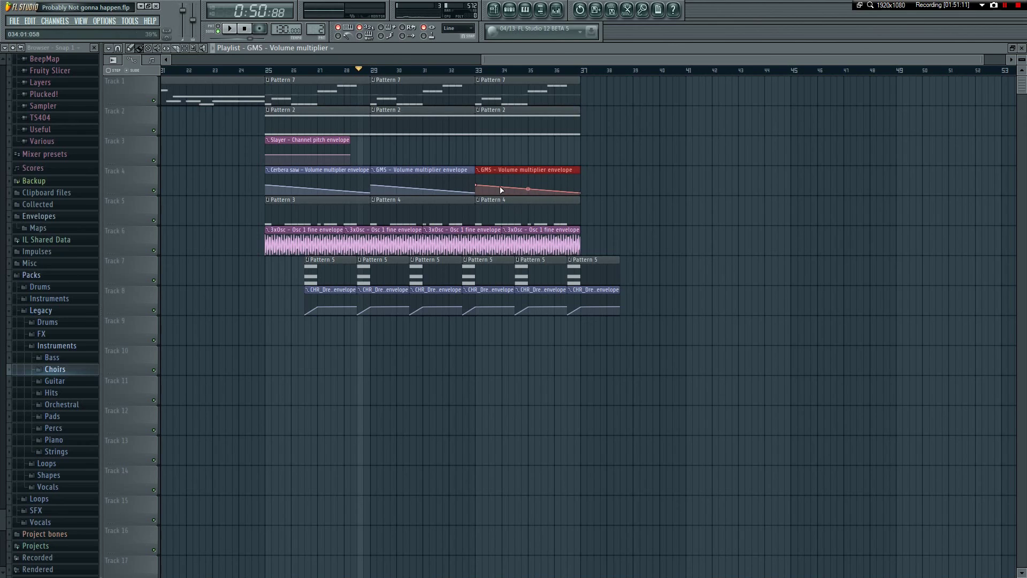
- Extend the Slayer channel pitch envelope on Track 3 to bar 37 and listen from just before bar 25
drag(350, 140, 578, 147)
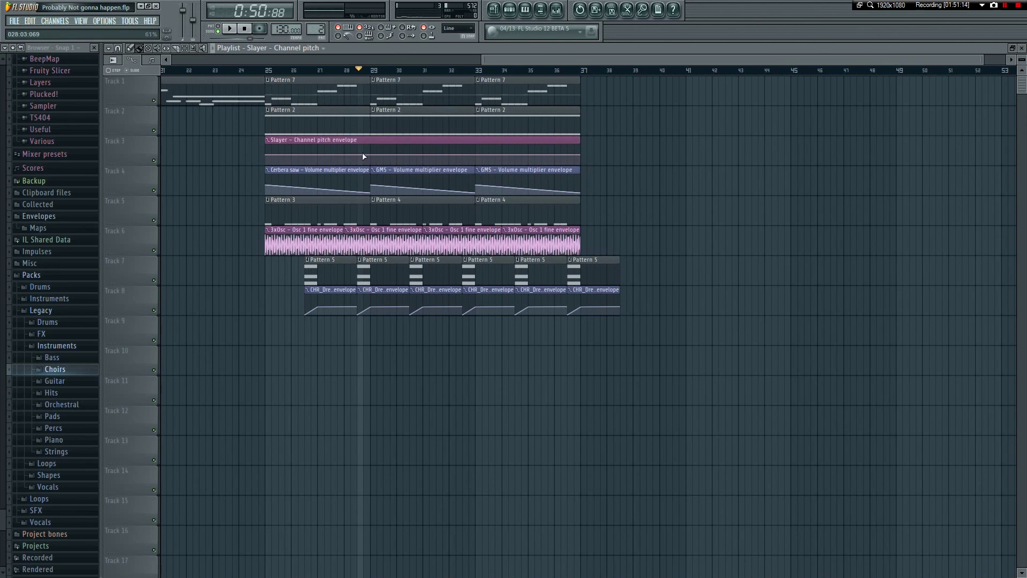
click(261, 70)
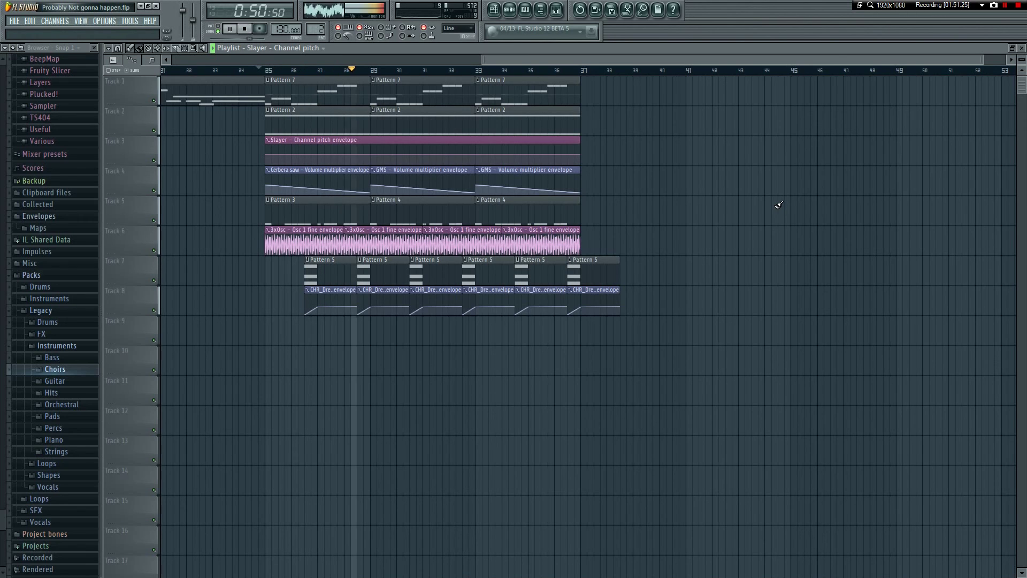
key(space)
- Add two one-beat C5 notes to the Slayer part in Pattern 7 to fill bar 4
key(F7)
scroll(871, 72, down, 2)
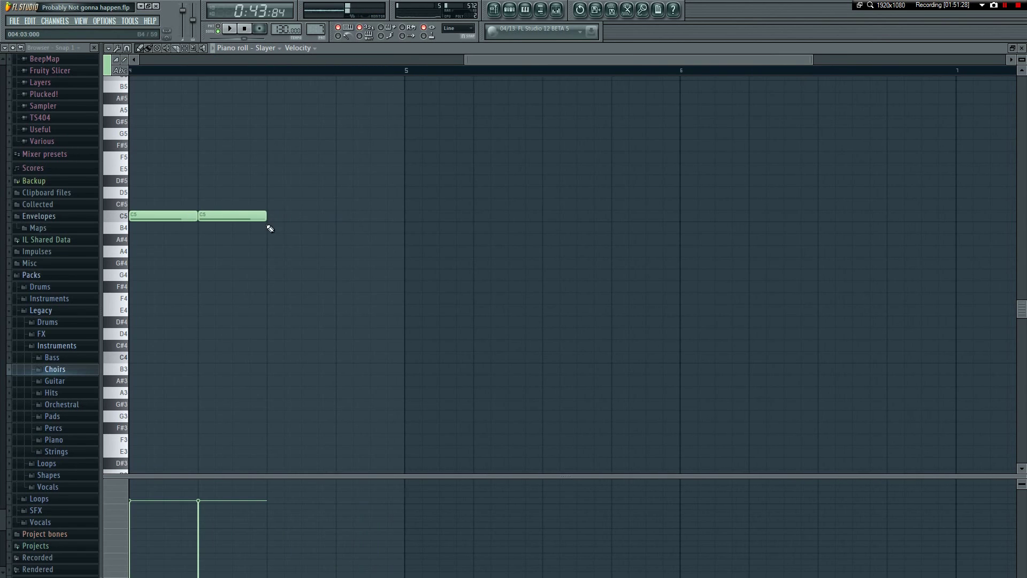
click(310, 216)
click(351, 204)
drag(361, 206, 355, 217)
- Return to the playlist, play the arrangement from just before bar 25, and save the project
key(F7)
key(space)
key(F6)
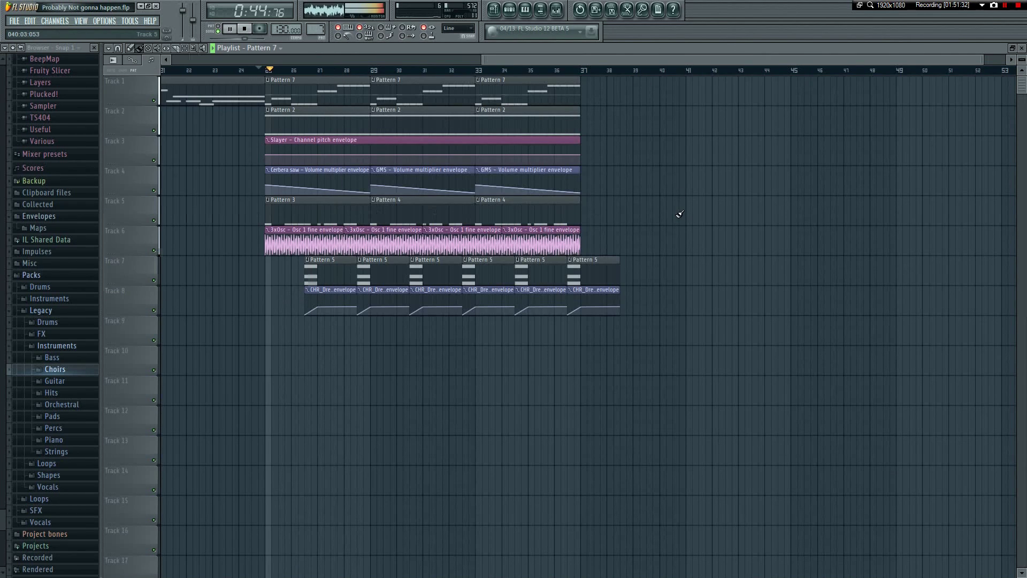
key(ctrl+s)
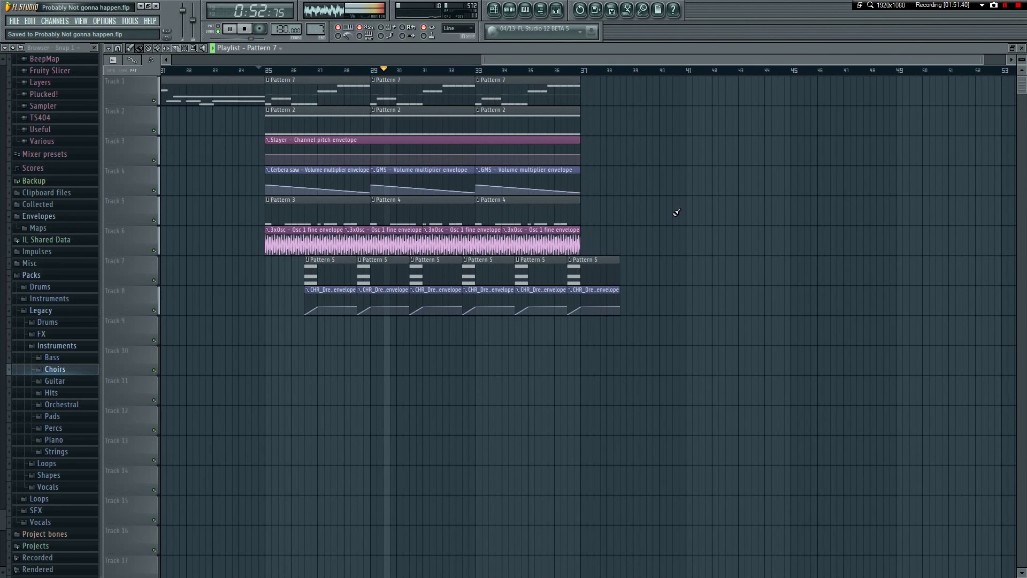
- Delete the last two Slayer C5 notes in Pattern 7 and lengthen the one before them to the end of bar 4
key(space)
double_click(356, 91)
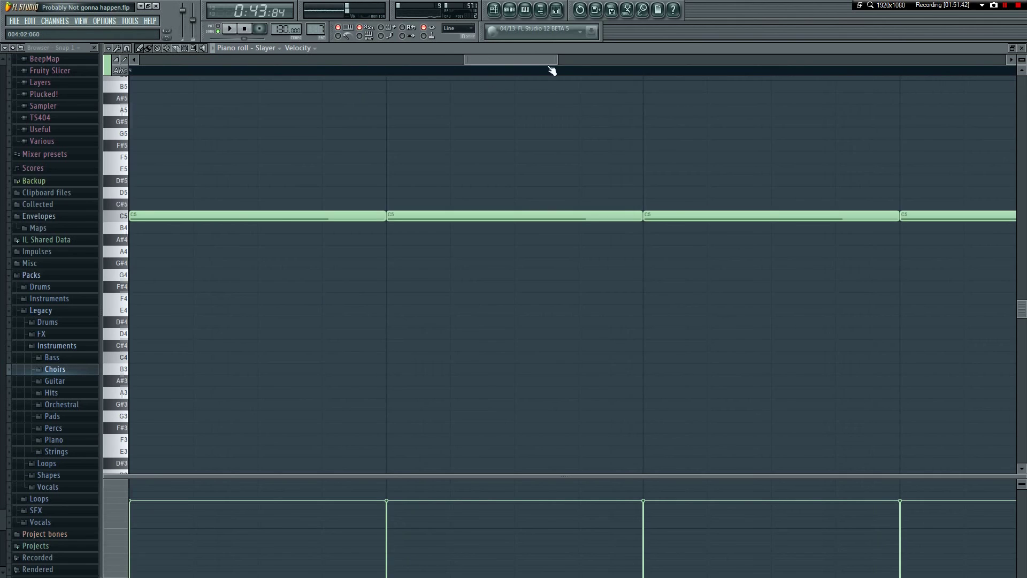
scroll(546, 71, up, 3)
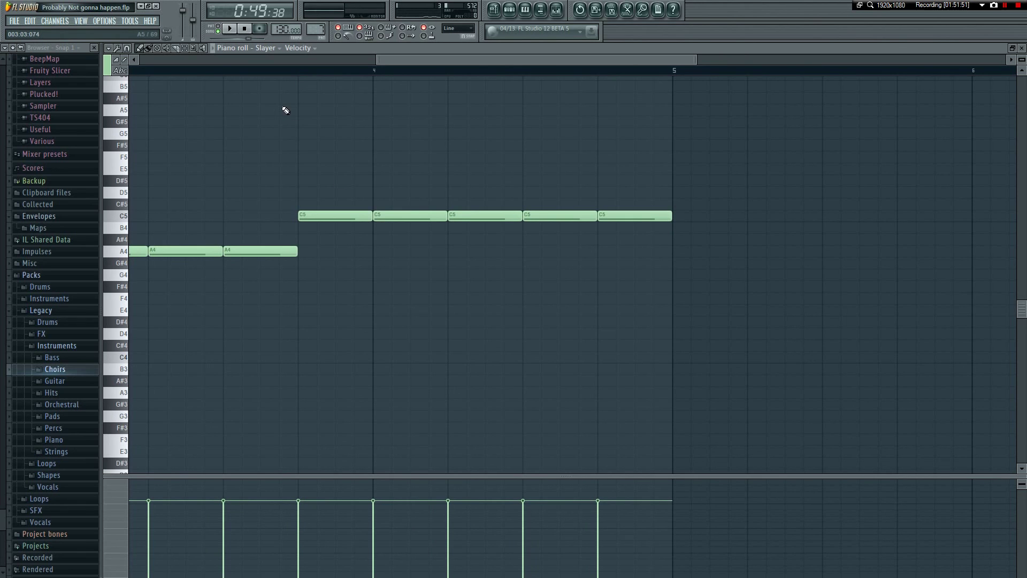
right_click(648, 216)
right_click(559, 216)
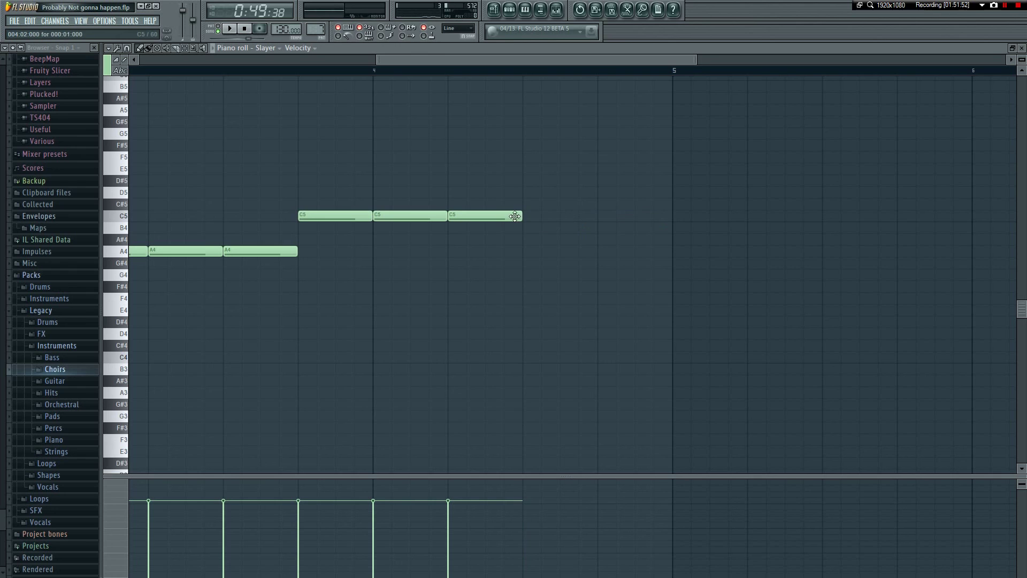
drag(521, 216, 653, 218)
- Return to the playlist and listen to the revised Pattern 7 melody in the section from bar 25
key(F5)
key(space)
key(F6)
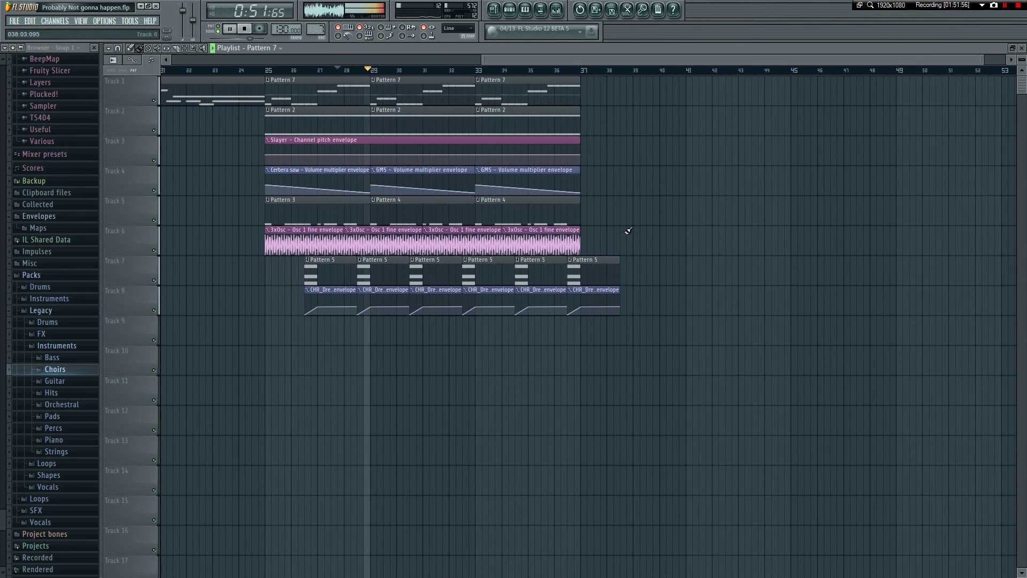
click(263, 76)
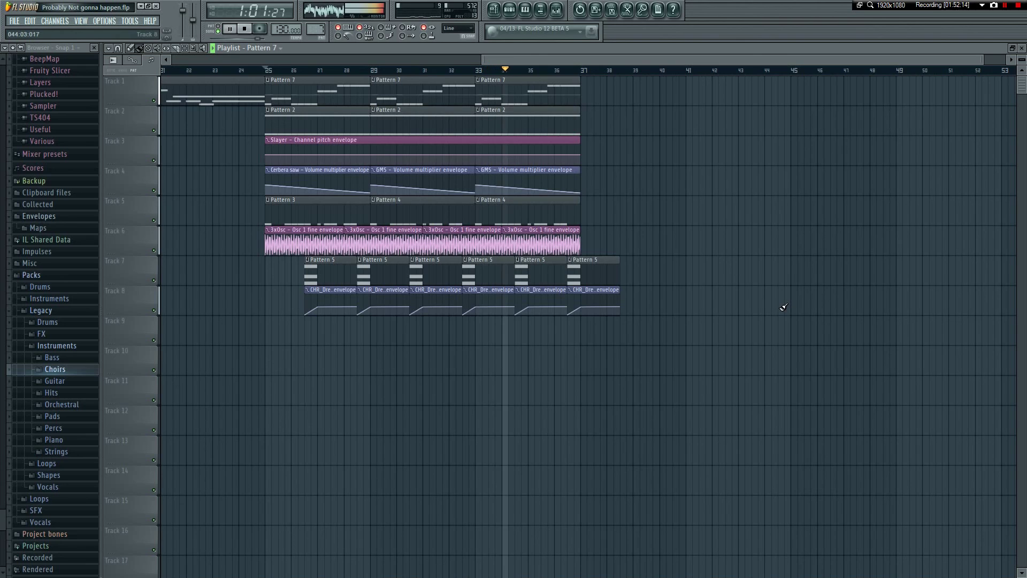
key(space)
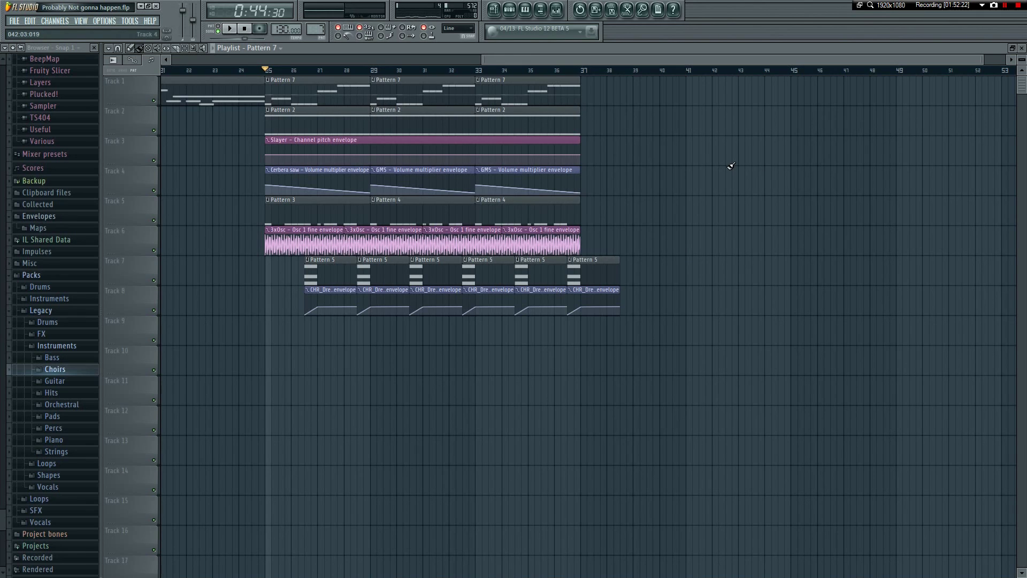
- Listen to the arrangement from the Pattern 1 clip at bar 19
drag(583, 60, 543, 102)
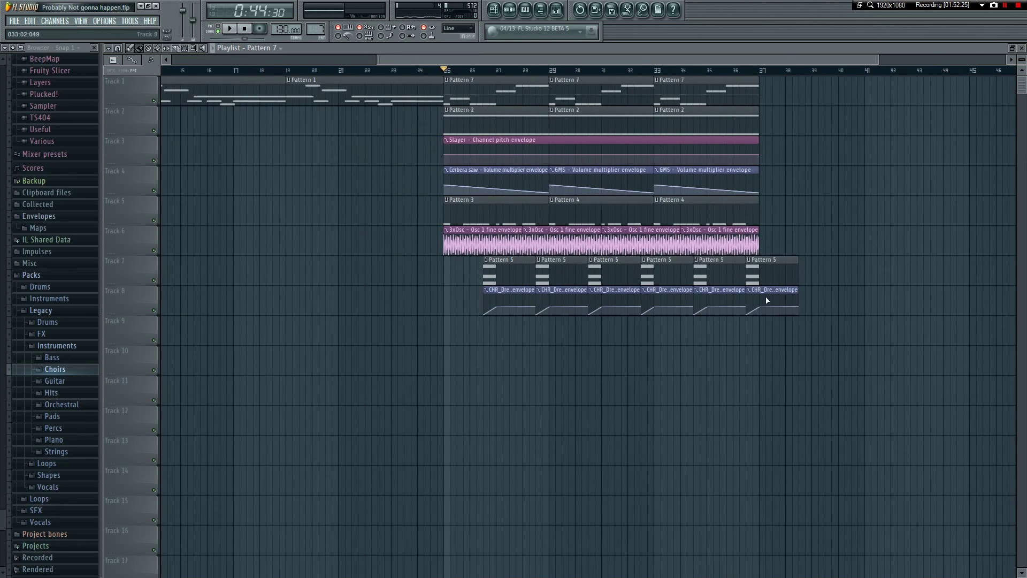
click(288, 73)
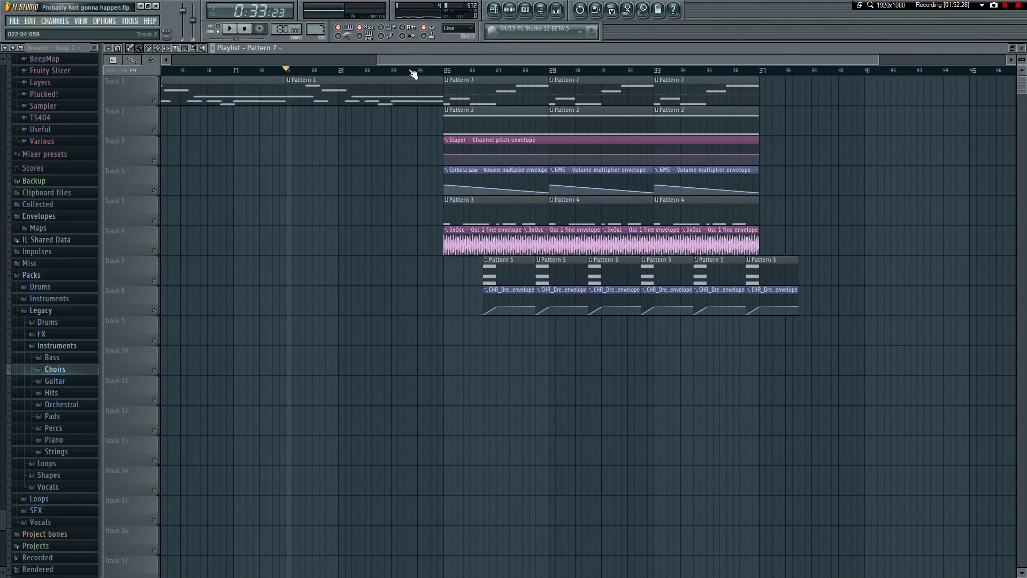
drag(539, 61, 477, 86)
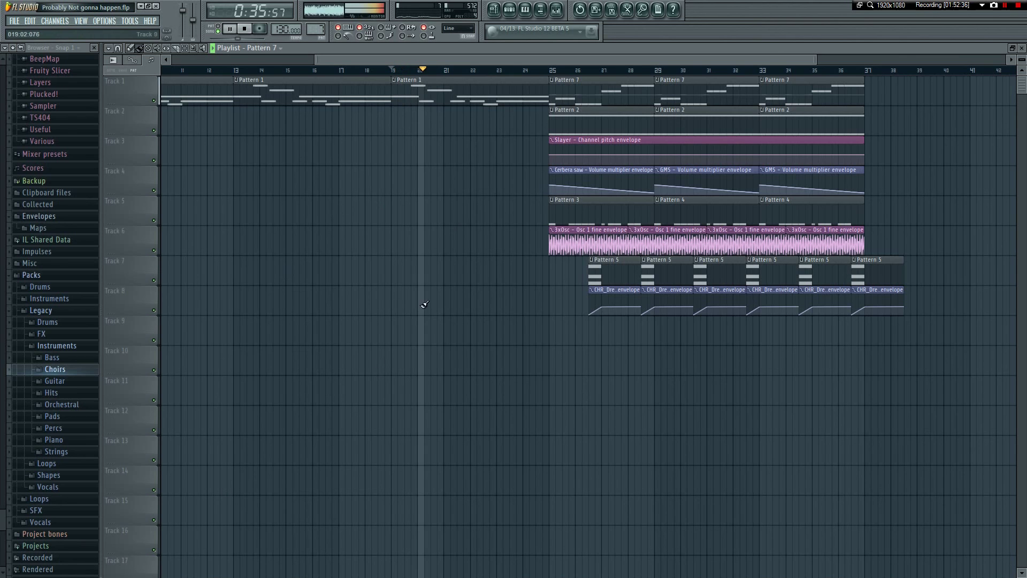
- Open Computer in Windows Explorer to check the drives' free space, and return to FL Studio
key(alt+Tab)
click(712, 294)
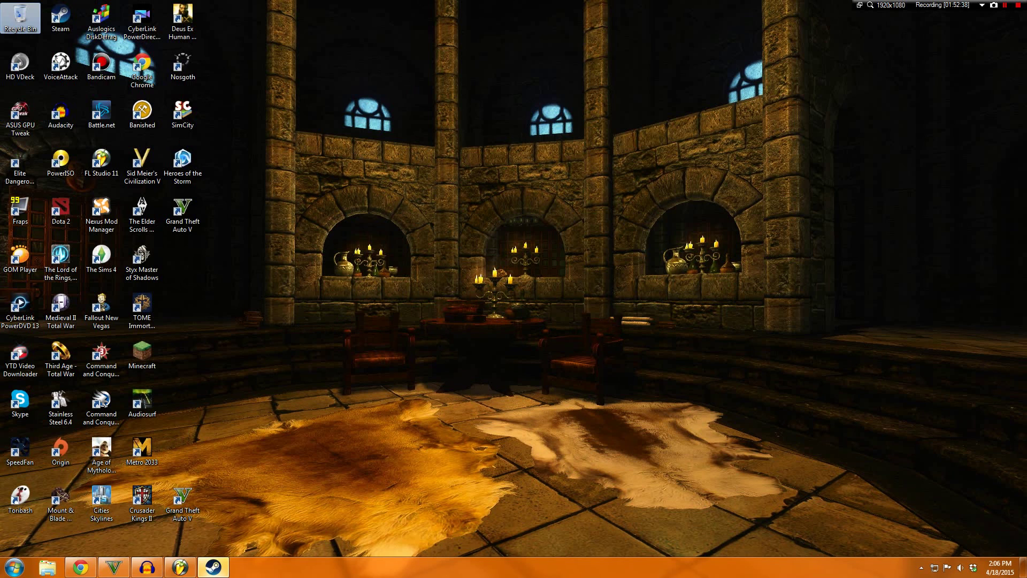
click(60, 568)
click(485, 275)
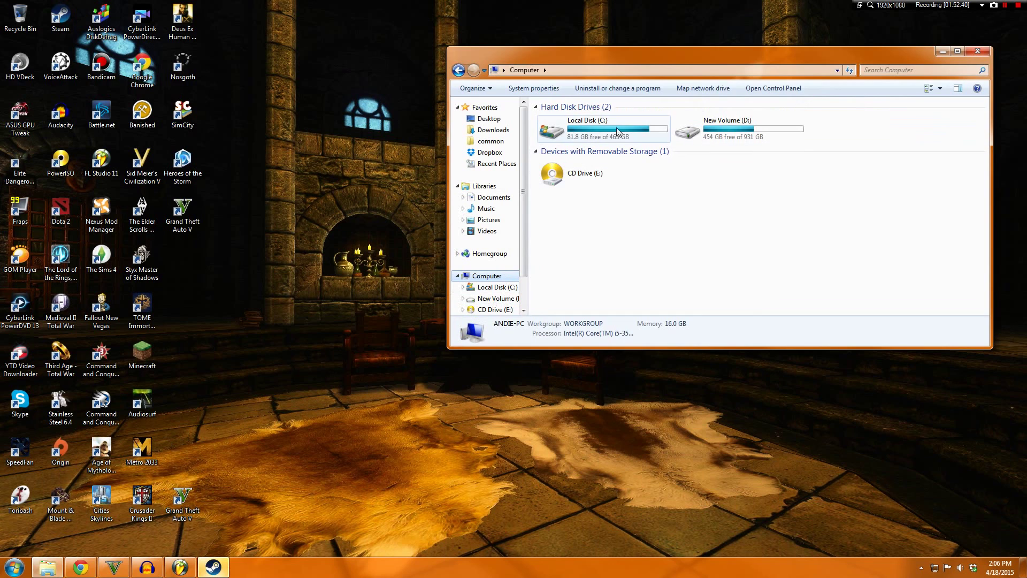
key(alt+F4)
key(alt+Tab)
click(560, 296)
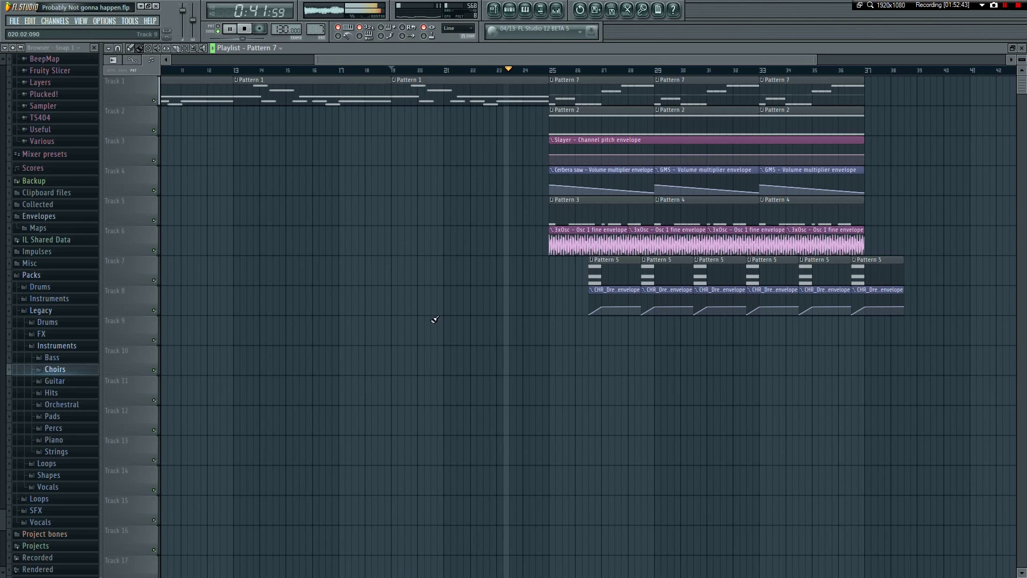
scroll(663, 146, right, 3)
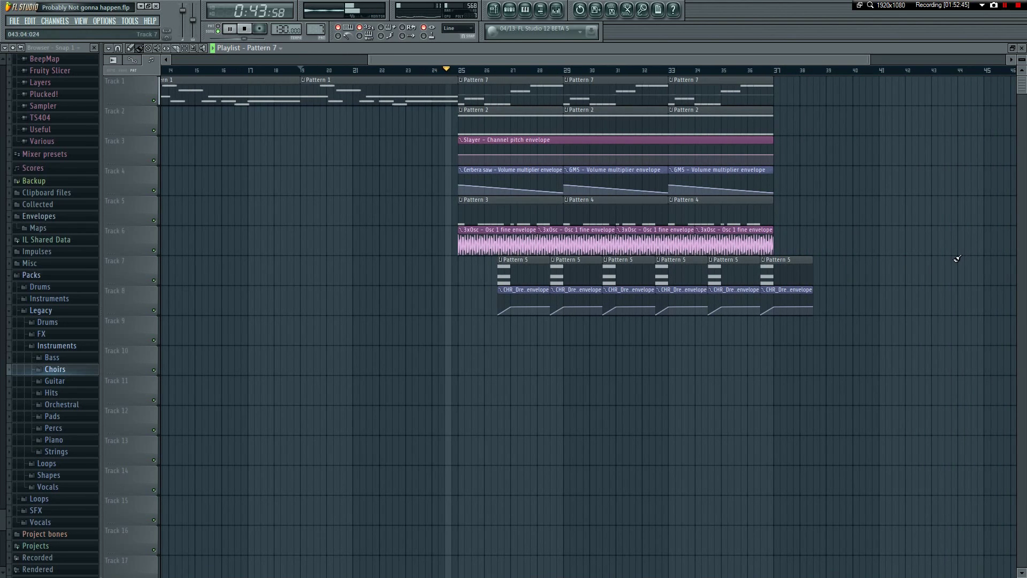
key(space)
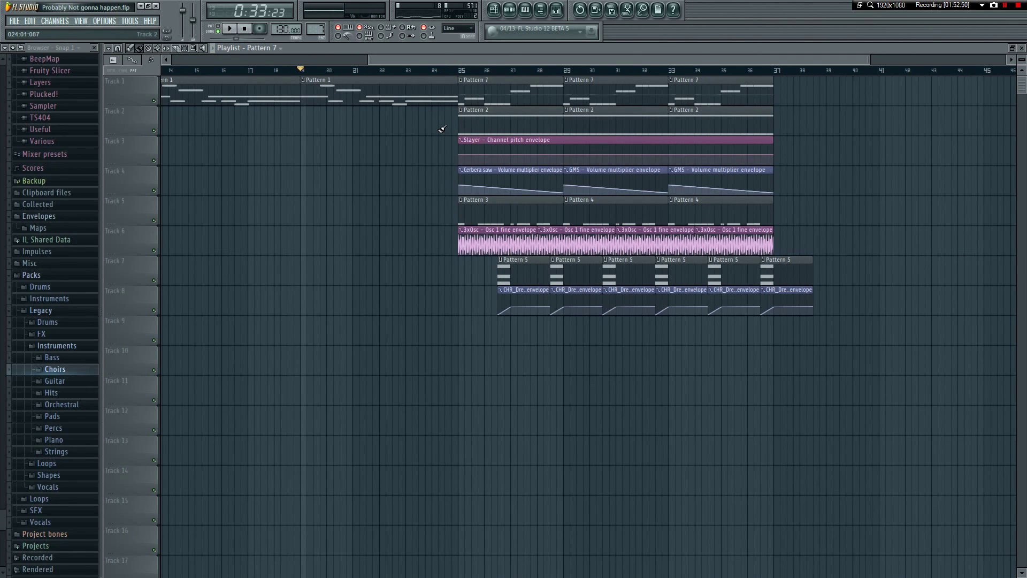
key(F5)
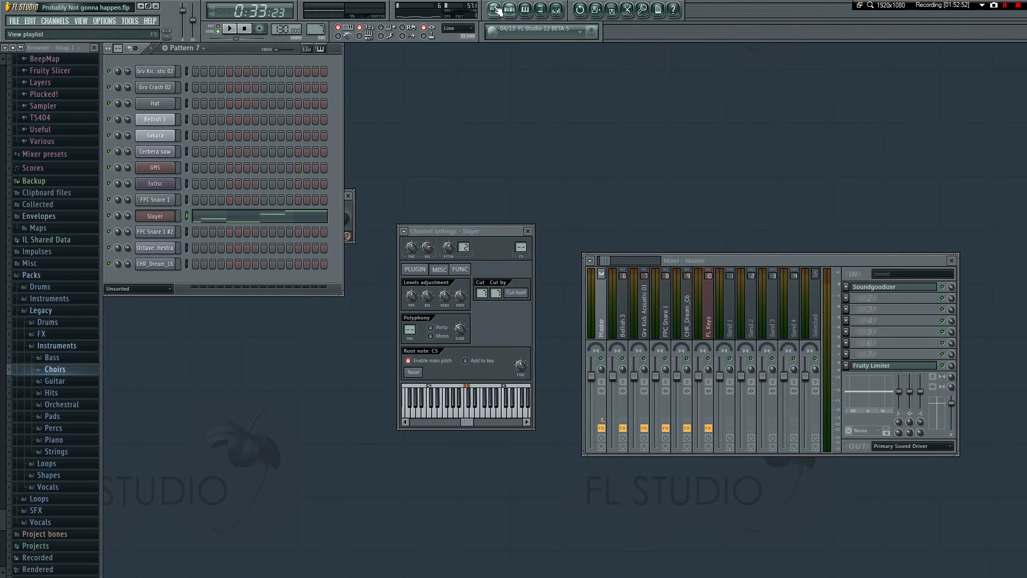
key(F5)
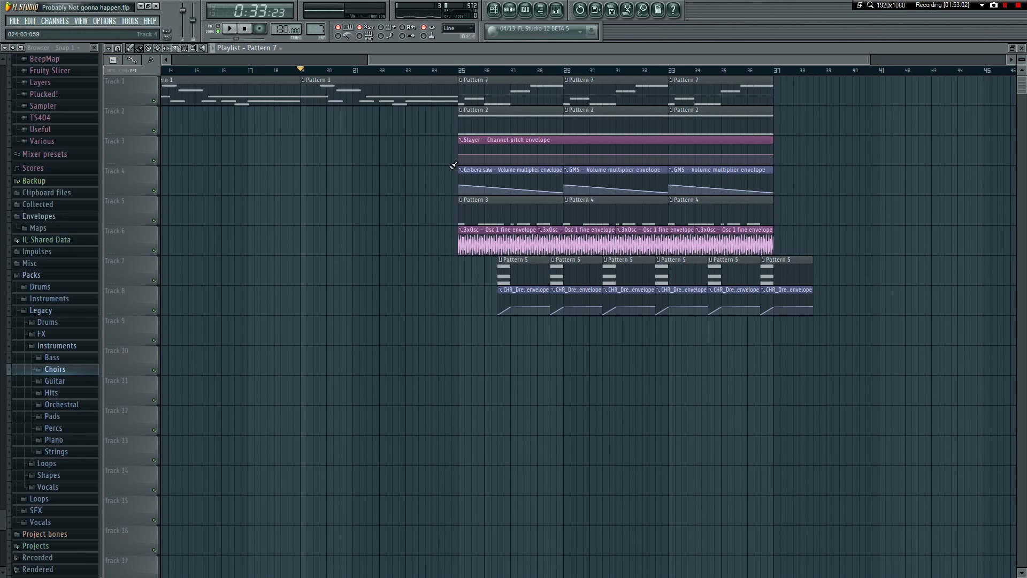
- Play the transition from about bar 21 into the section at bar 25 twice
click(458, 71)
click(361, 70)
key(space)
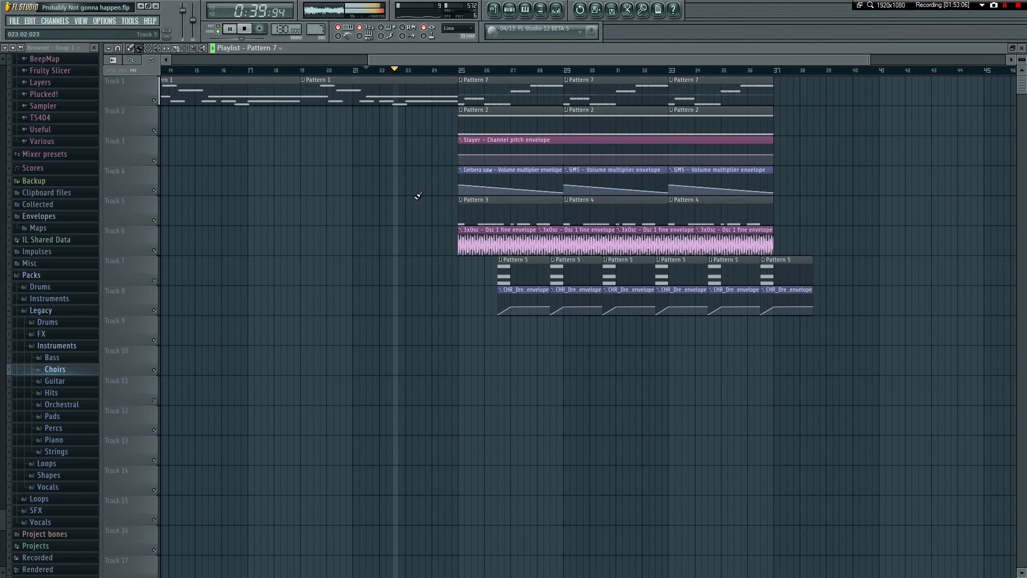
click(365, 71)
key(space)
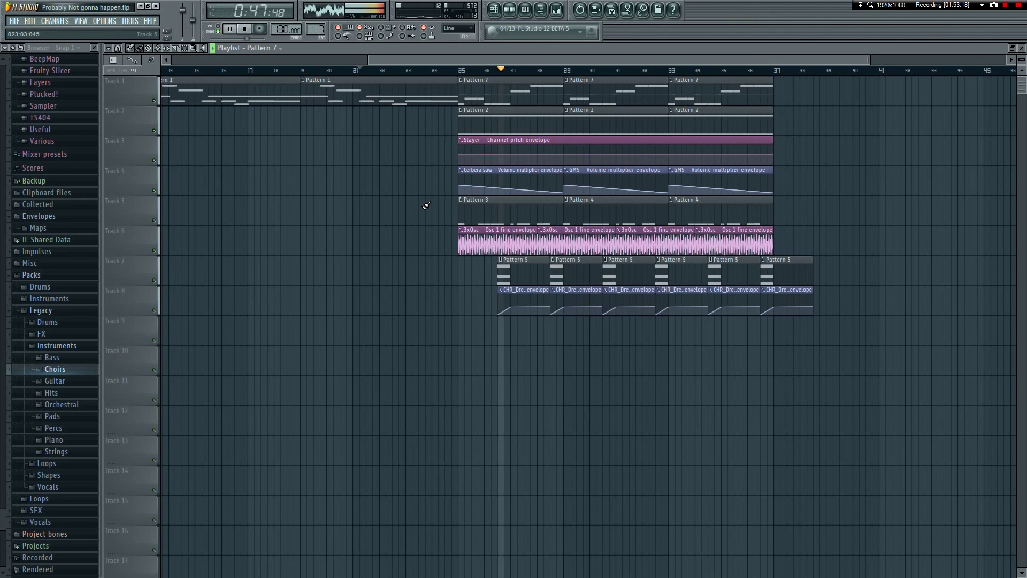
key(space)
- Switch the channel rack to the empty Pattern 8, checking the playlist and the existing patterns on the way
key(F5)
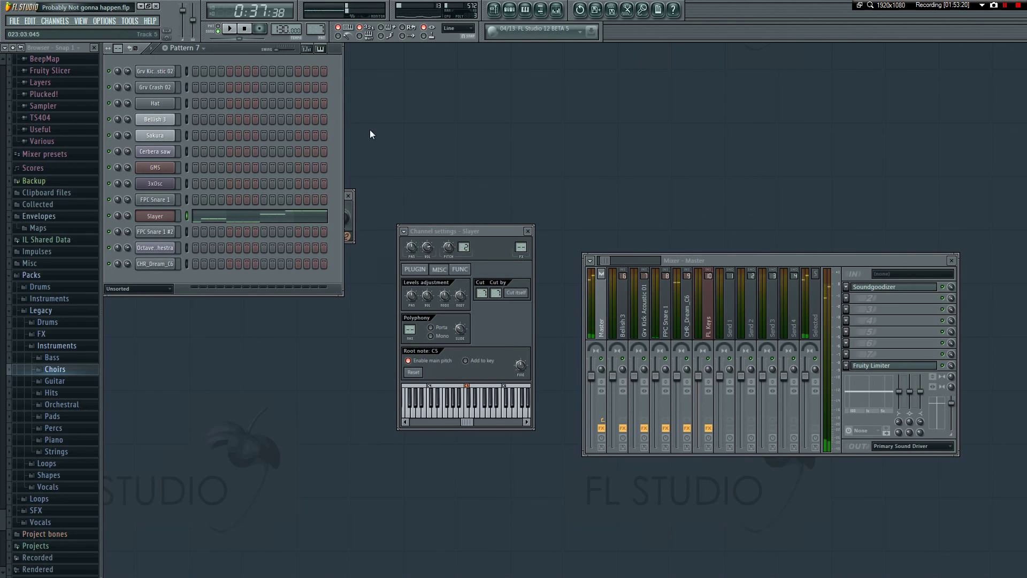
click(494, 9)
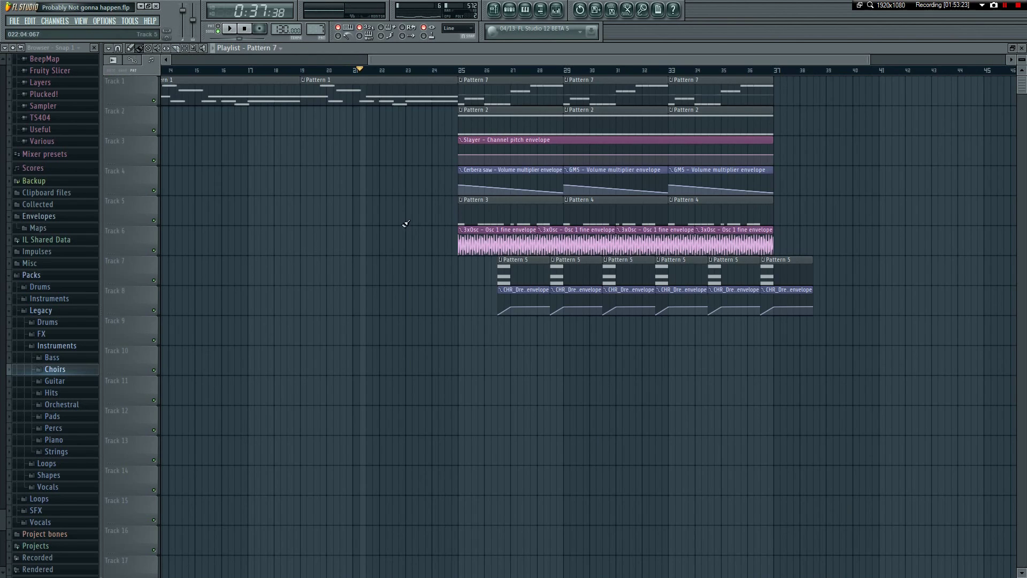
key(F5)
scroll(319, 40, down, 1)
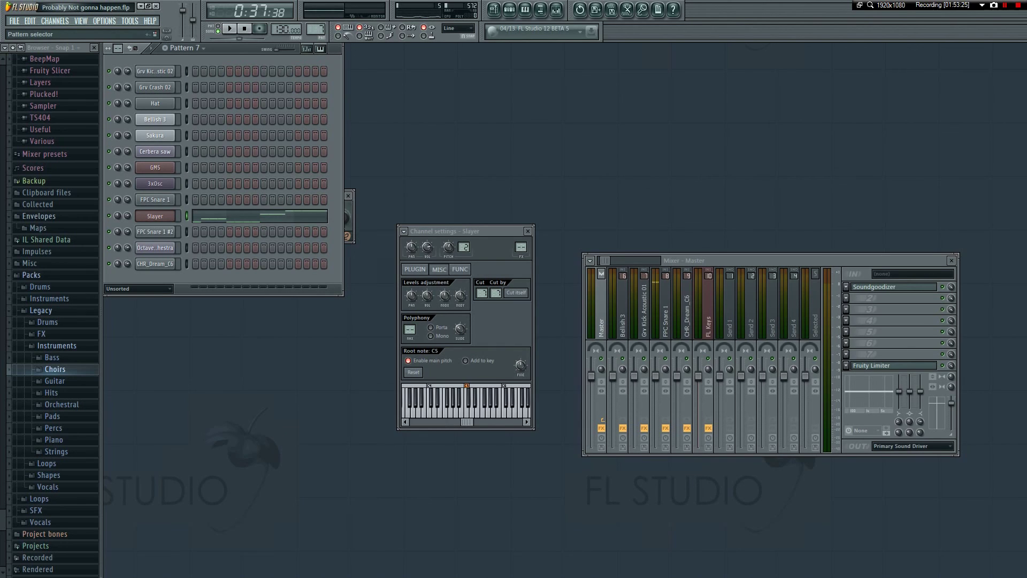
scroll(316, 28, down, 4)
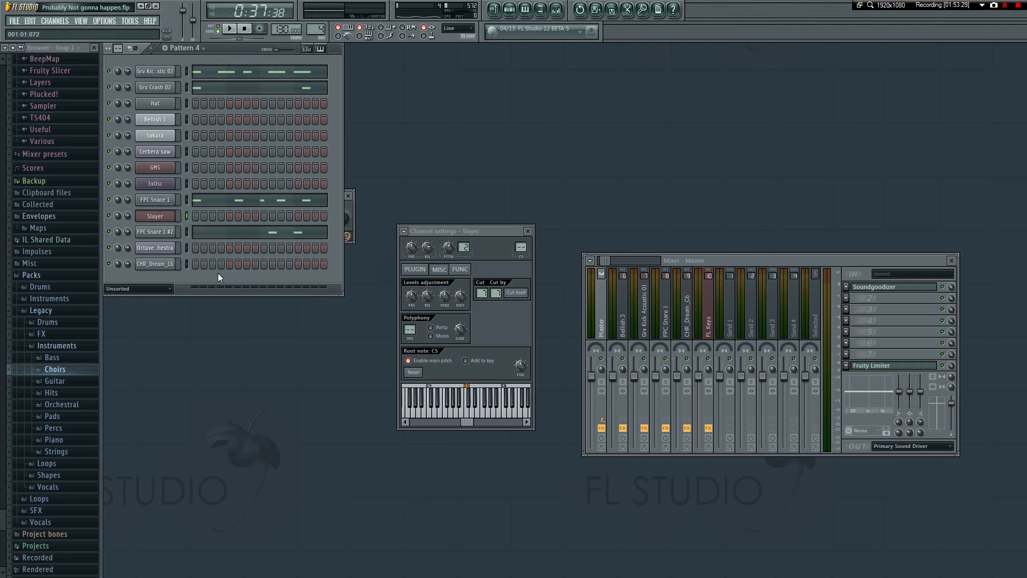
scroll(315, 28, up, 3)
scroll(320, 31, up, 1)
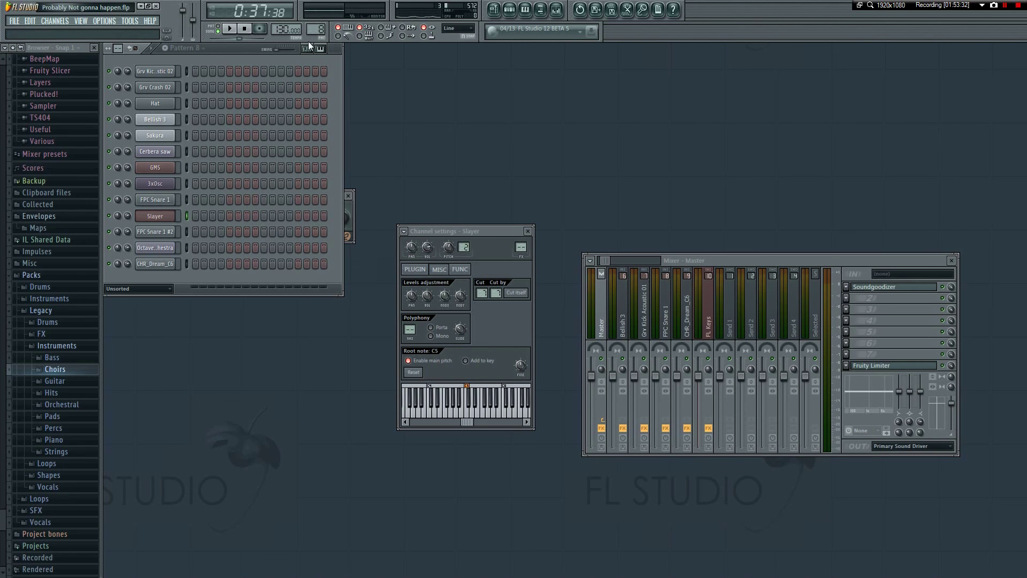
click(493, 9)
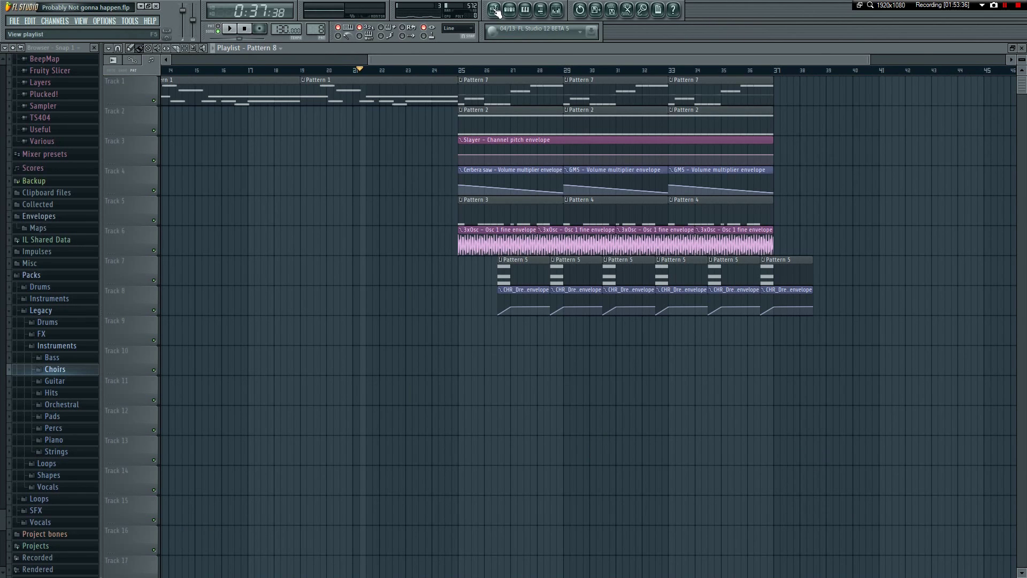
click(494, 9)
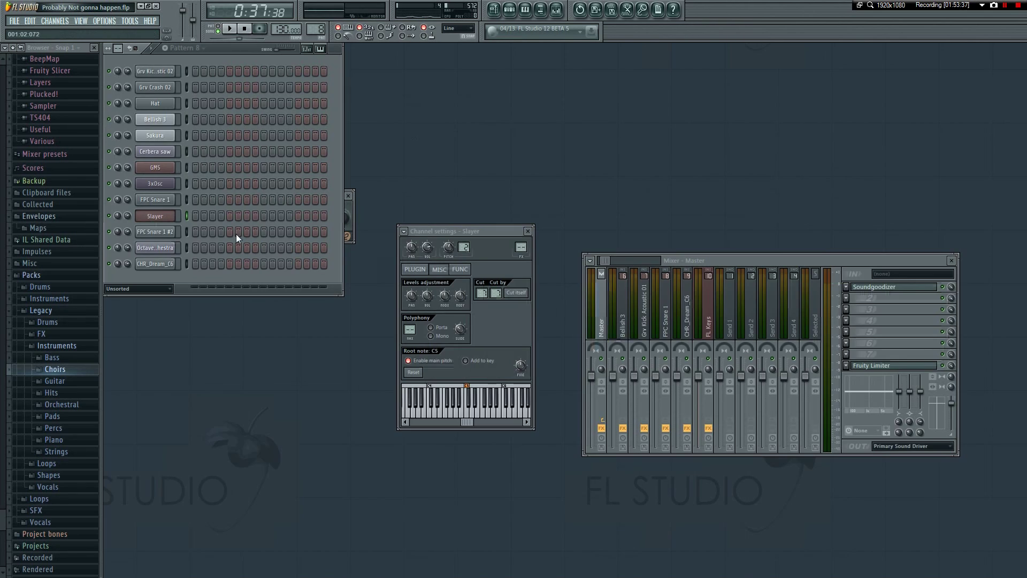
- Enter two consecutive quarter-beat C5 notes at the start of Pattern 8 in the piano roll of FPC Snare 1
click(174, 235)
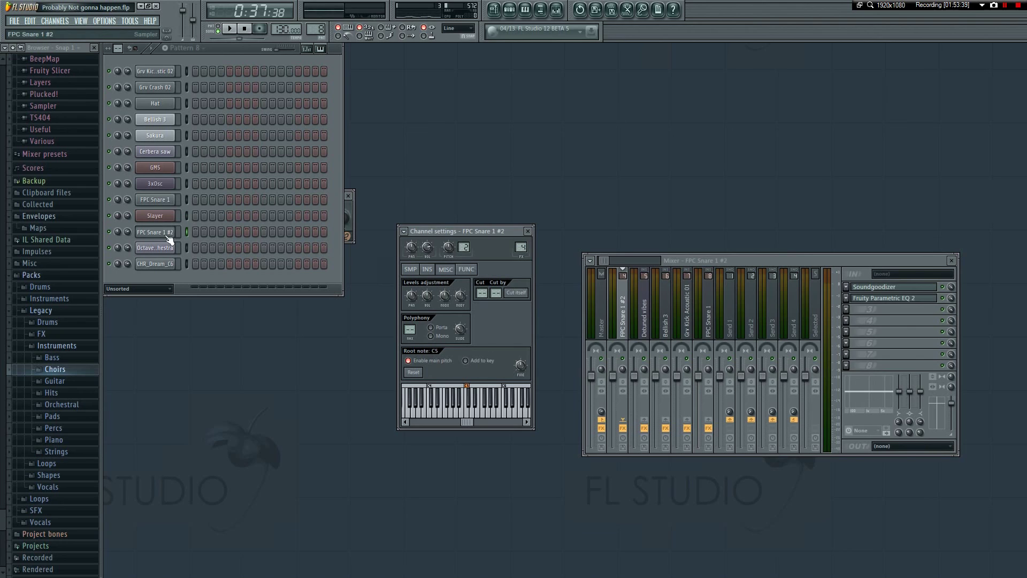
click(158, 201)
right_click(156, 200)
click(196, 198)
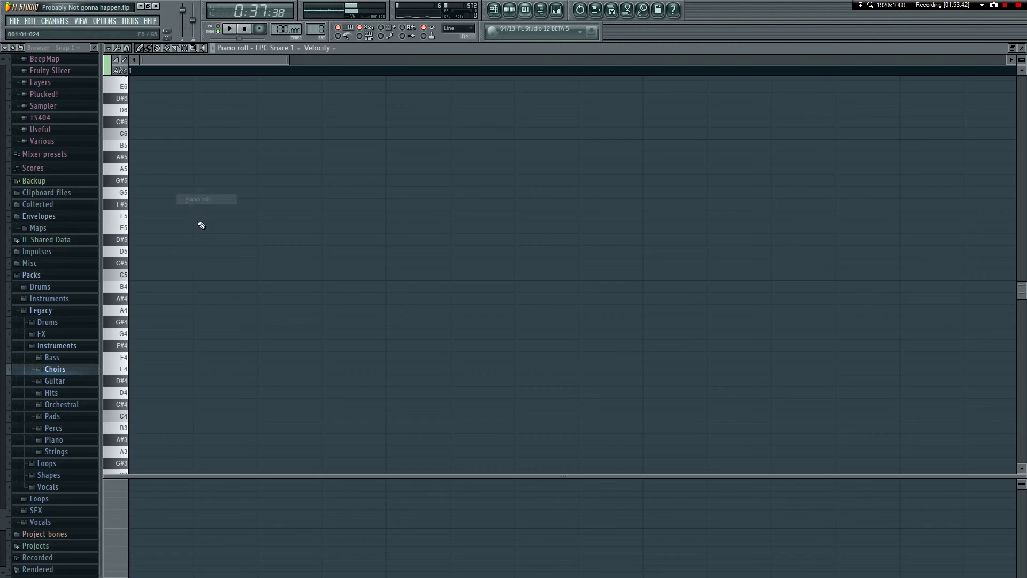
click(171, 274)
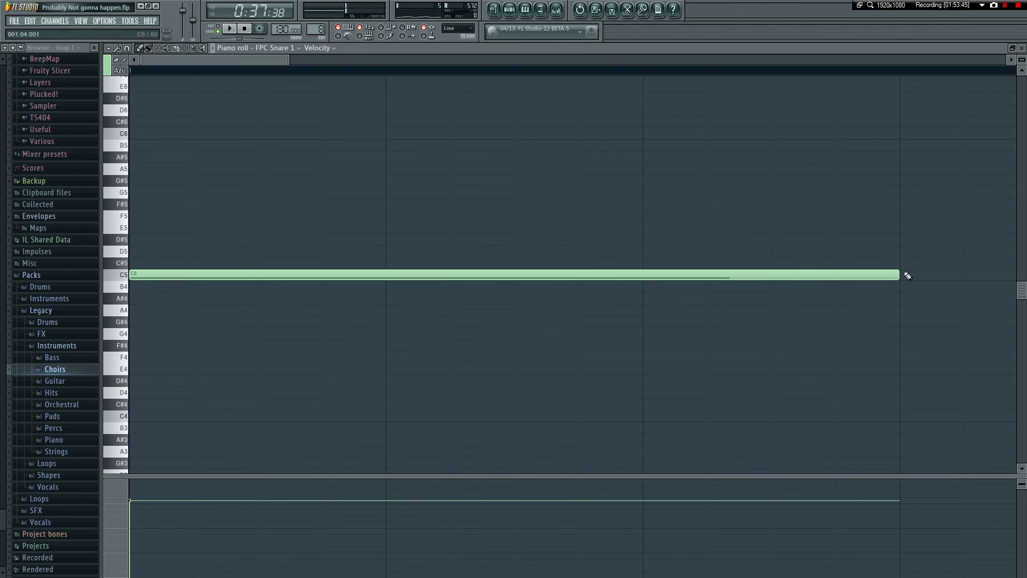
drag(899, 274, 257, 274)
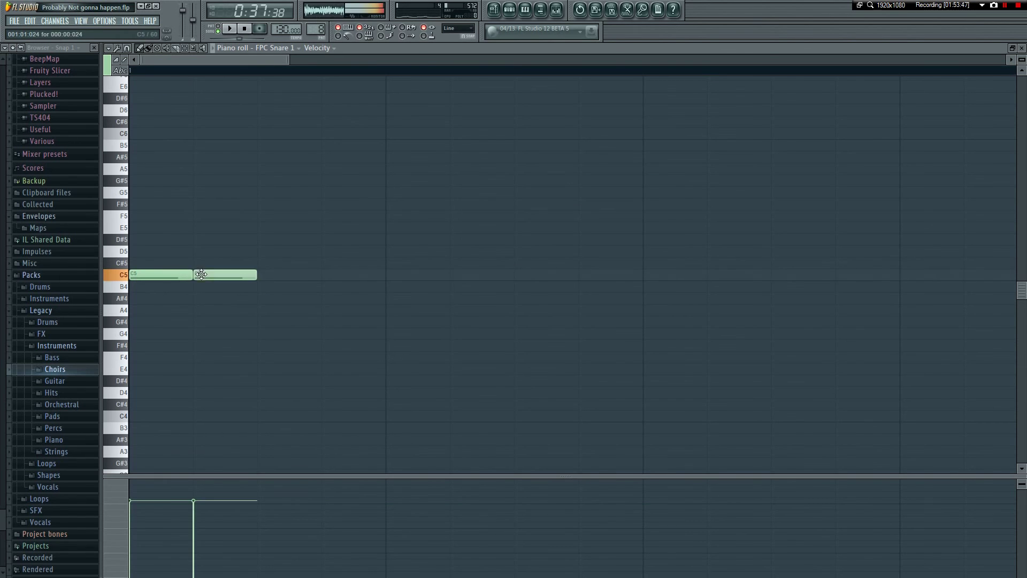
- Place a shortened Pattern 8 clip on Track 4 directly before bar 25 and play the transition from about bar 22
key(F7)
key(F5)
click(414, 184)
drag(432, 175, 414, 179)
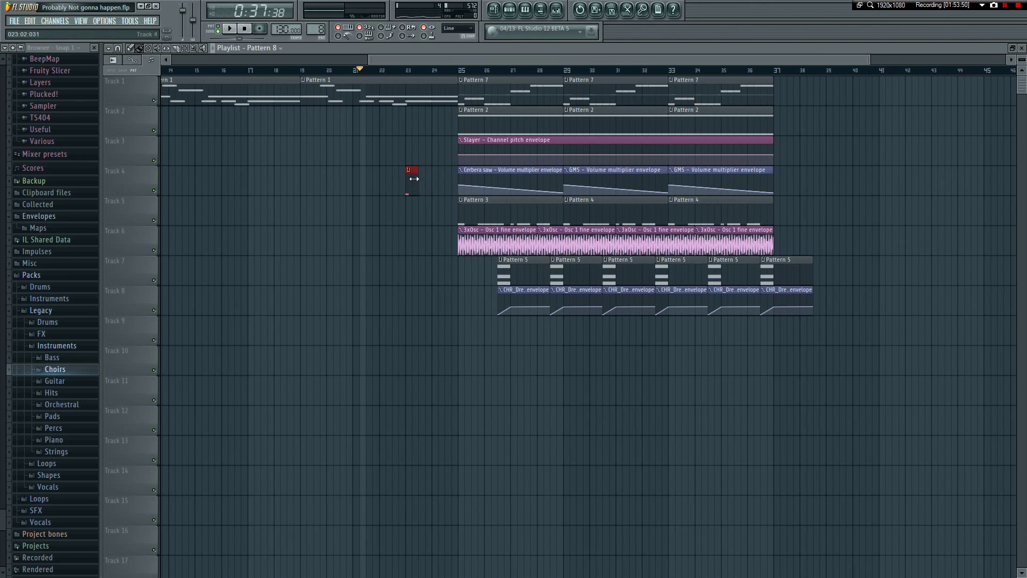
click(397, 71)
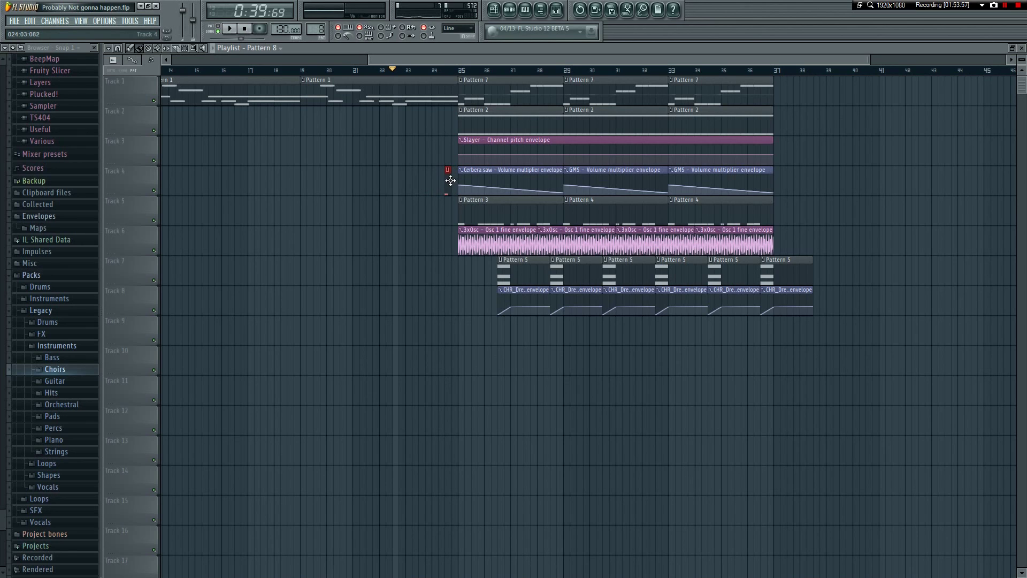
key(space)
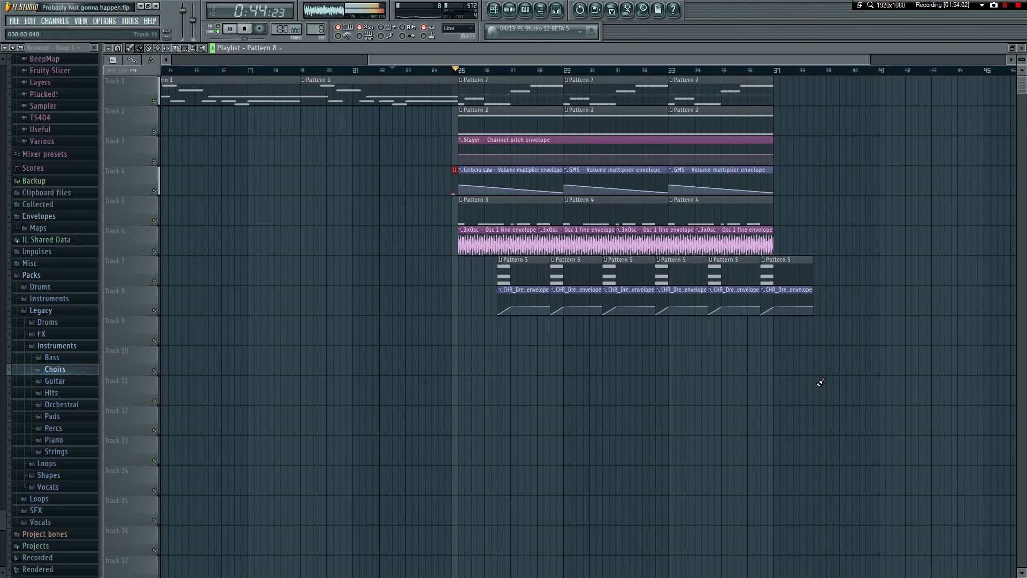
key(space)
- Play the arrangement from bar 19 through the new snare fill and save the project
click(303, 74)
key(space)
key(ctrl+s)
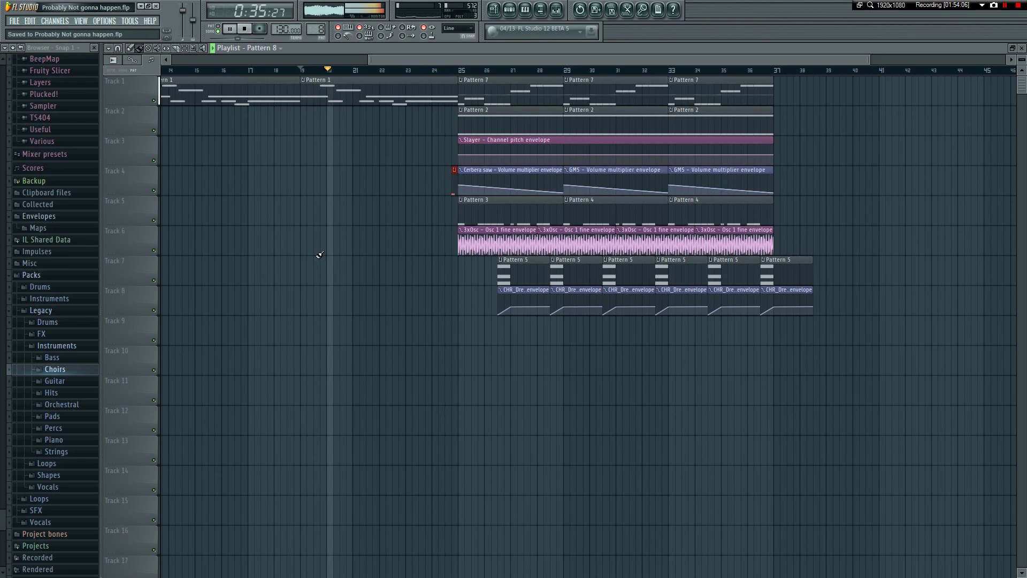
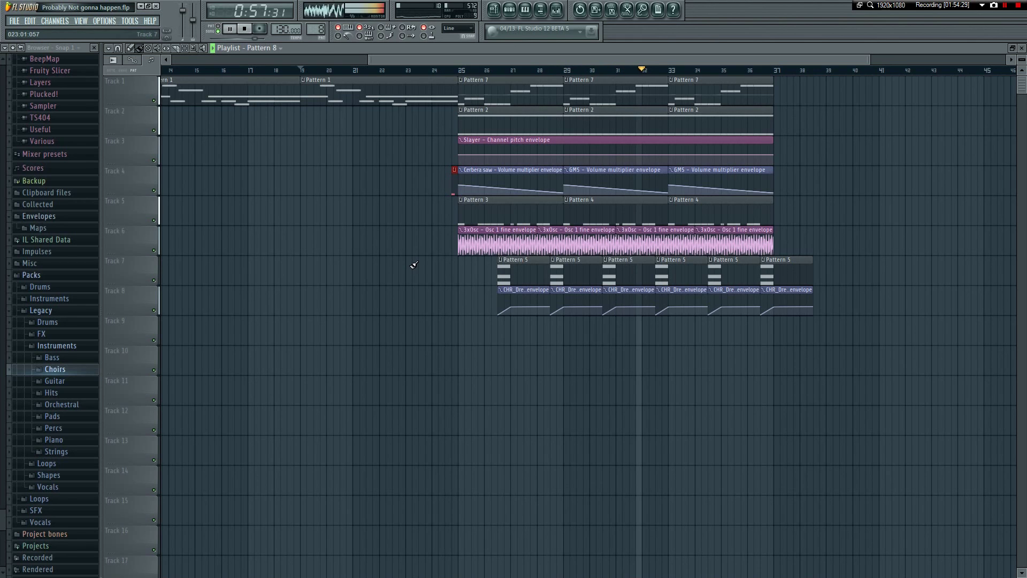
key(space)
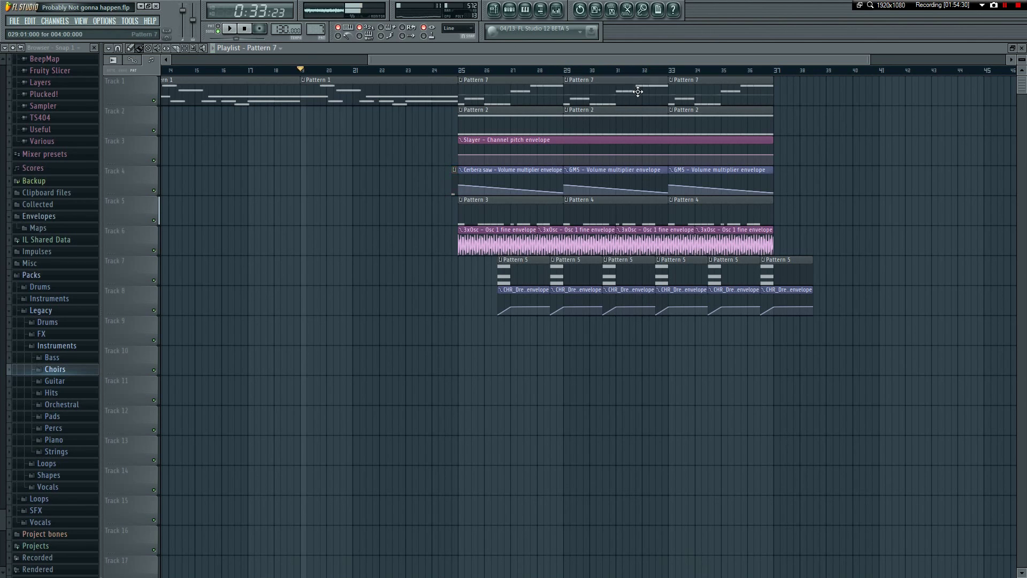
- Make the Pattern 7 clip at bar 29 on Track 1 a unique pattern and open its Slayer notes
double_click(573, 120)
key(Escape)
key(Escape)
click(567, 81)
click(567, 81)
click(567, 80)
click(593, 138)
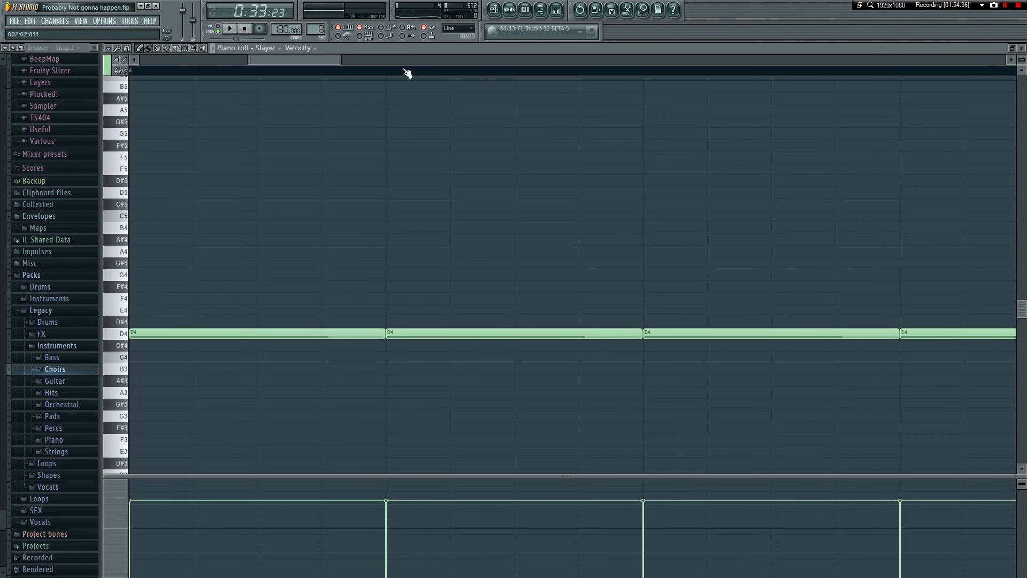
- Split the C5 note on beat 4 of bar 3 into two half-beat notes, moving the second half to A4
drag(339, 59, 615, 61)
mouse_move(491, 218)
mouse_down()
mouse_move(483, 256)
mouse_move(486, 214)
mouse_up()
click(383, 71)
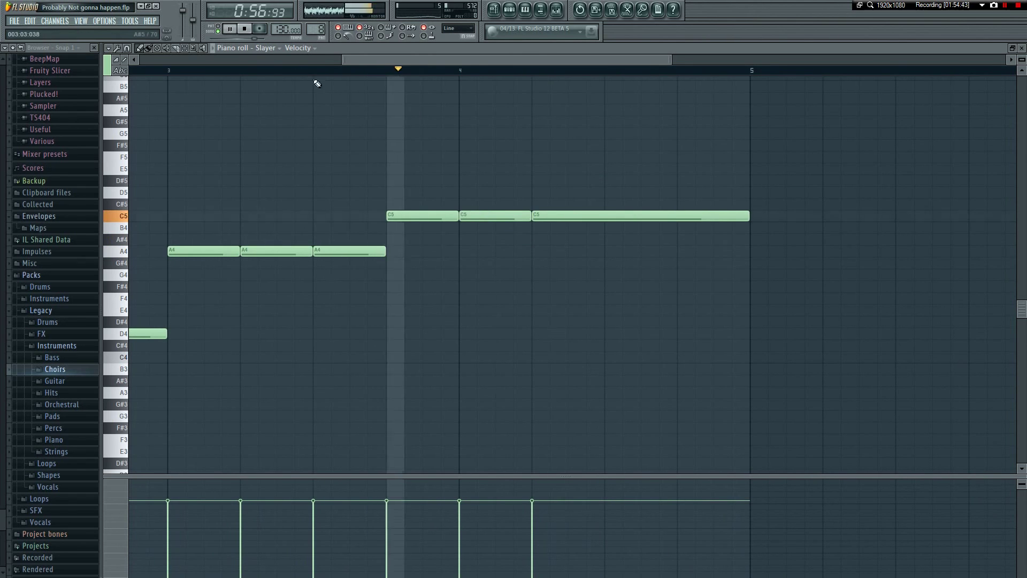
key(space)
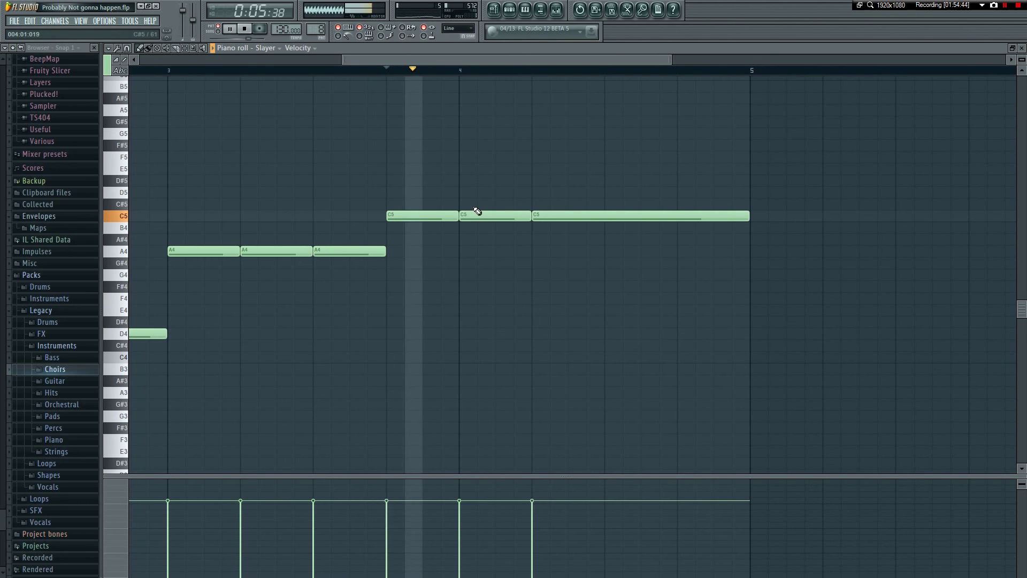
key(space)
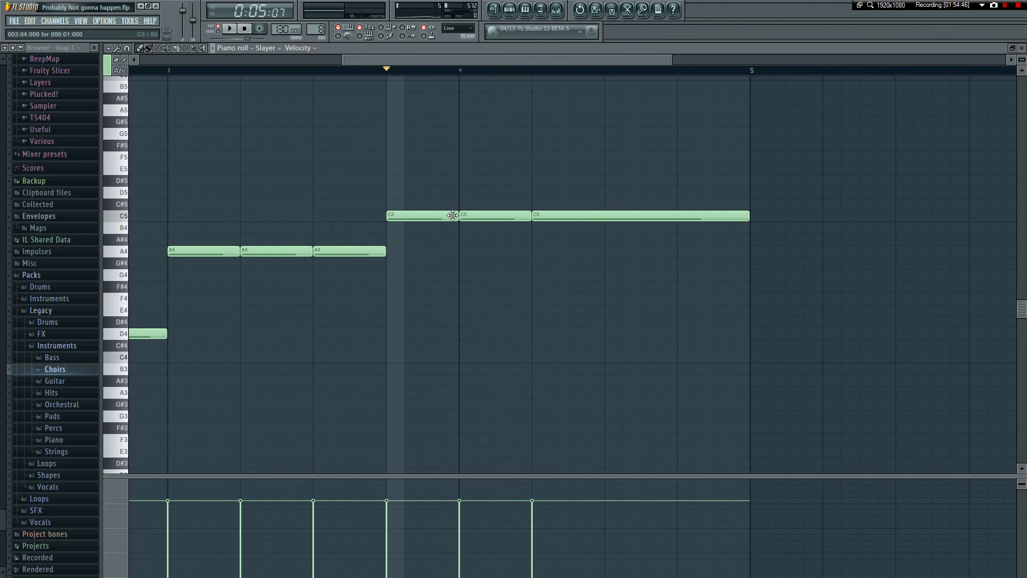
drag(440, 239, 435, 250)
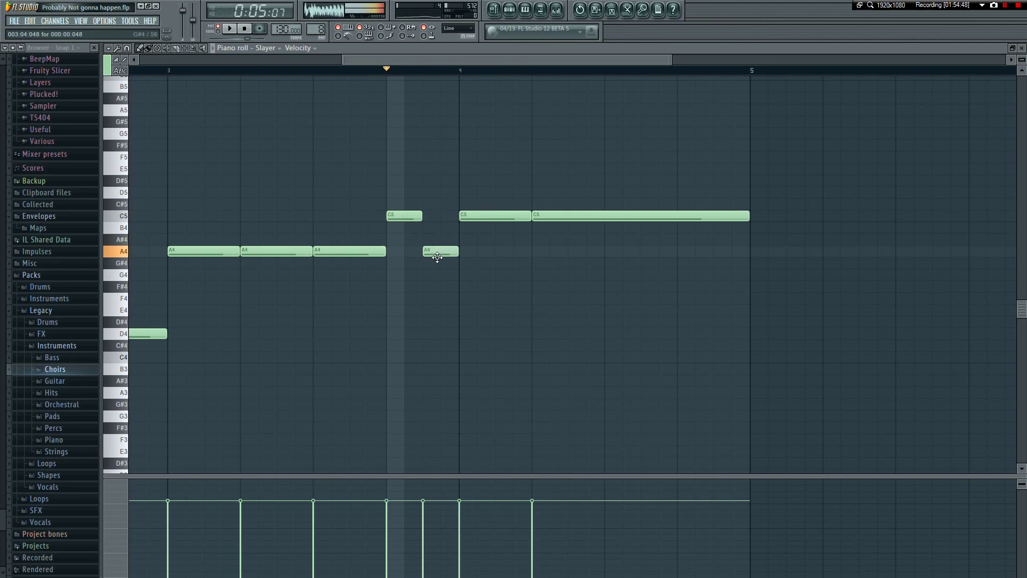
key(space)
key(space)
- Shorten the last C5 note in bar 4 to one beat, add a two-beat C5 after it, and audition the ending
drag(746, 214, 606, 216)
click(623, 215)
drag(676, 218, 727, 219)
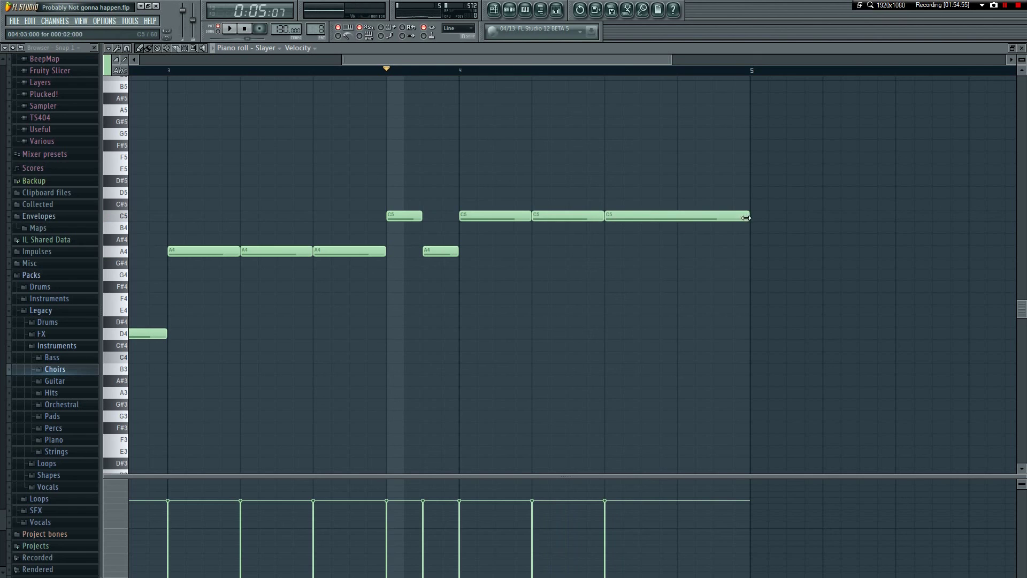
key(space)
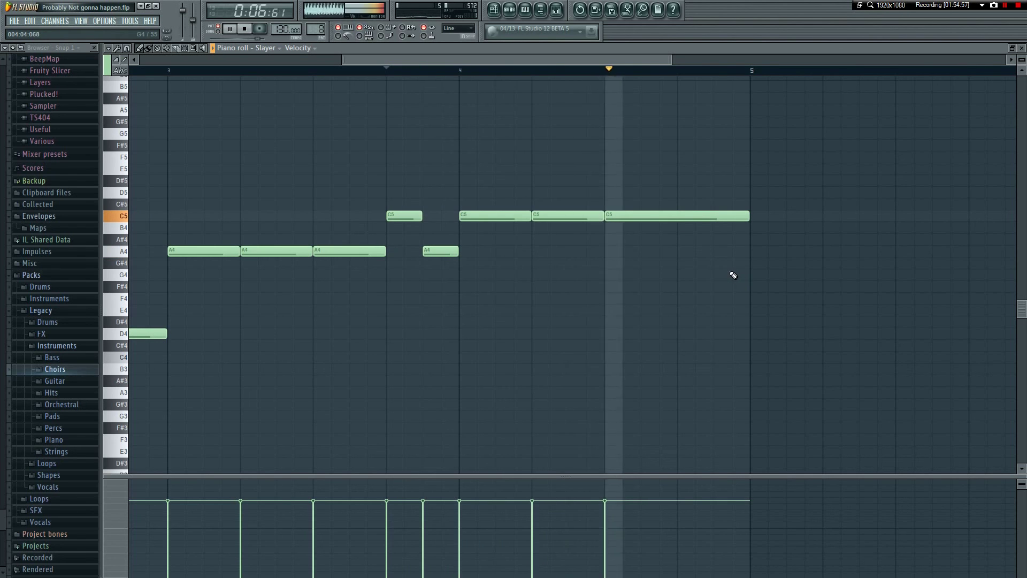
- Return to the playlist, save the project and listen to the section from bar 25 with the varied melody
key(F5)
key(l)
key(F6)
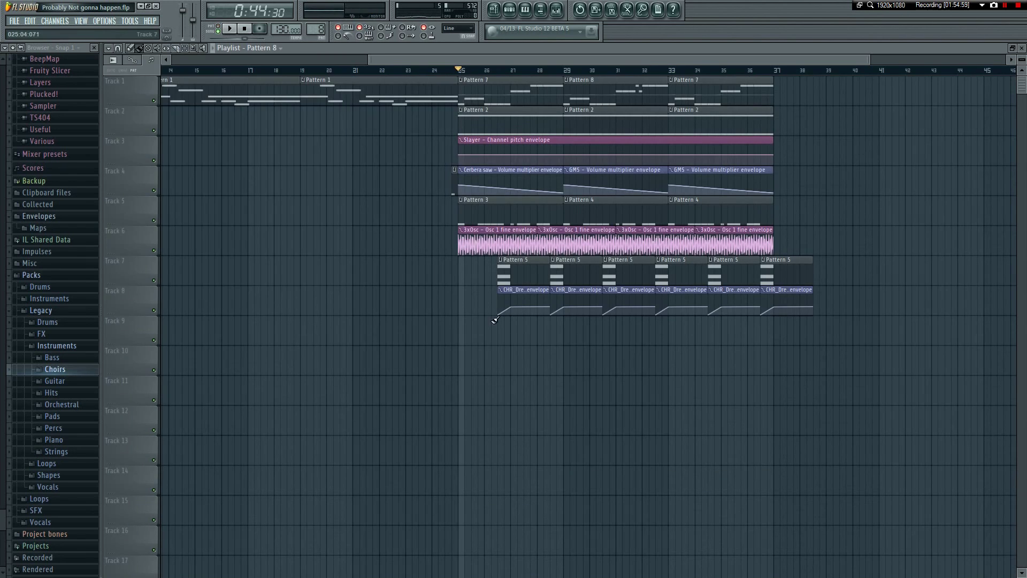
key(ctrl+s)
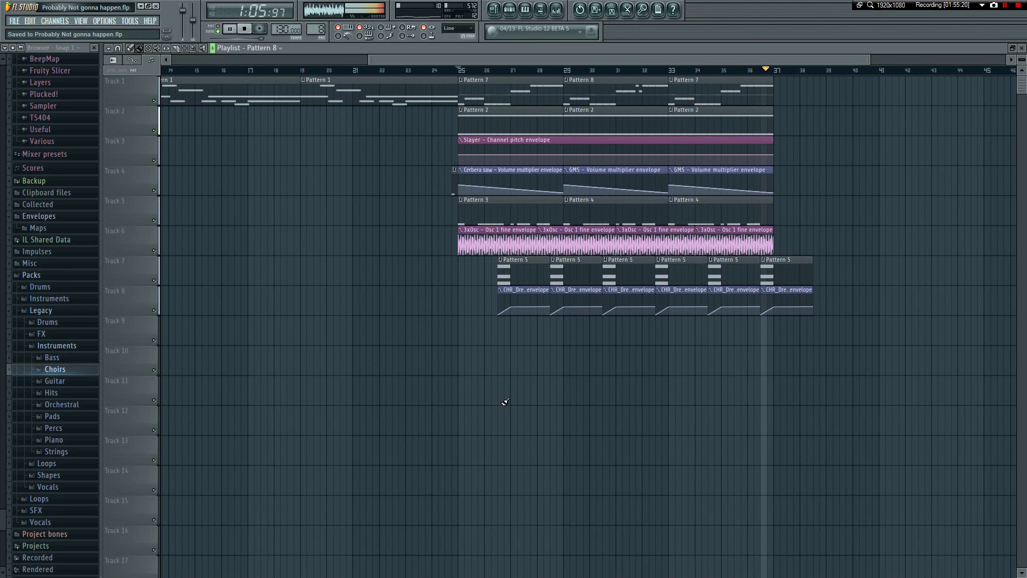
key(space)
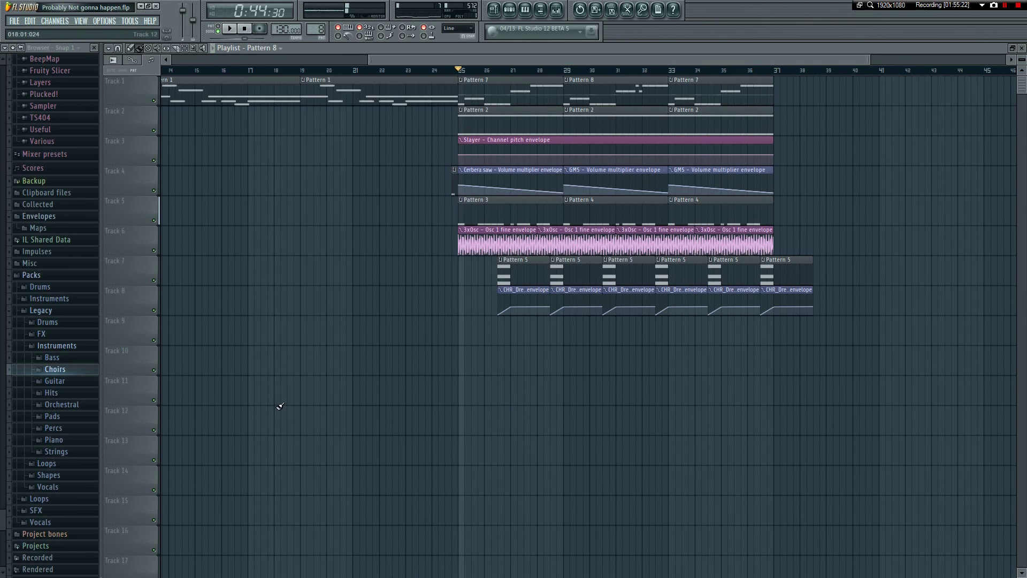
- Set the playback start to bar 19 and adjust Pattern 1's channel volumes, Bellish 3 to about 21% and Sakura to about 57%
click(452, 71)
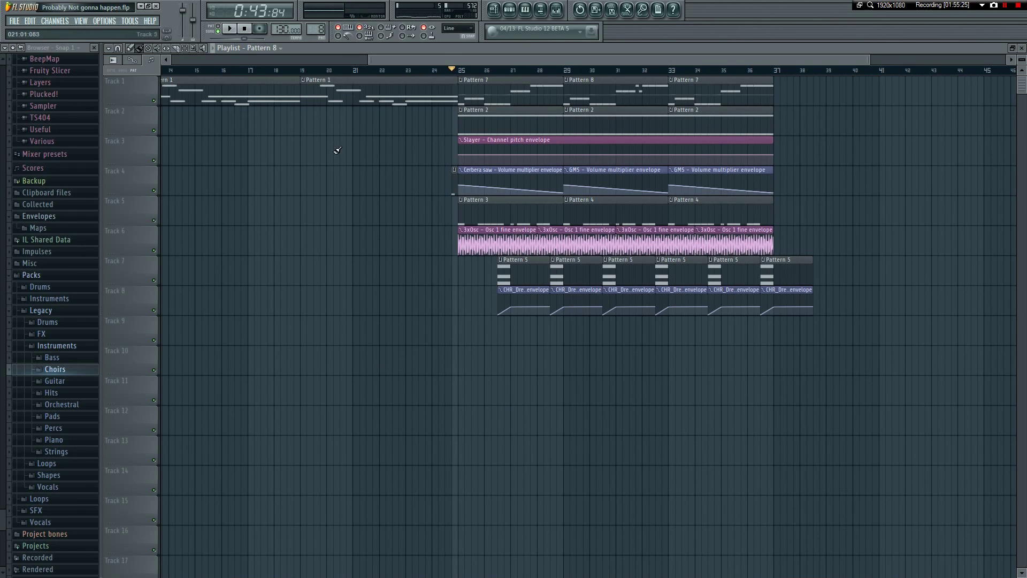
click(303, 71)
key(F5)
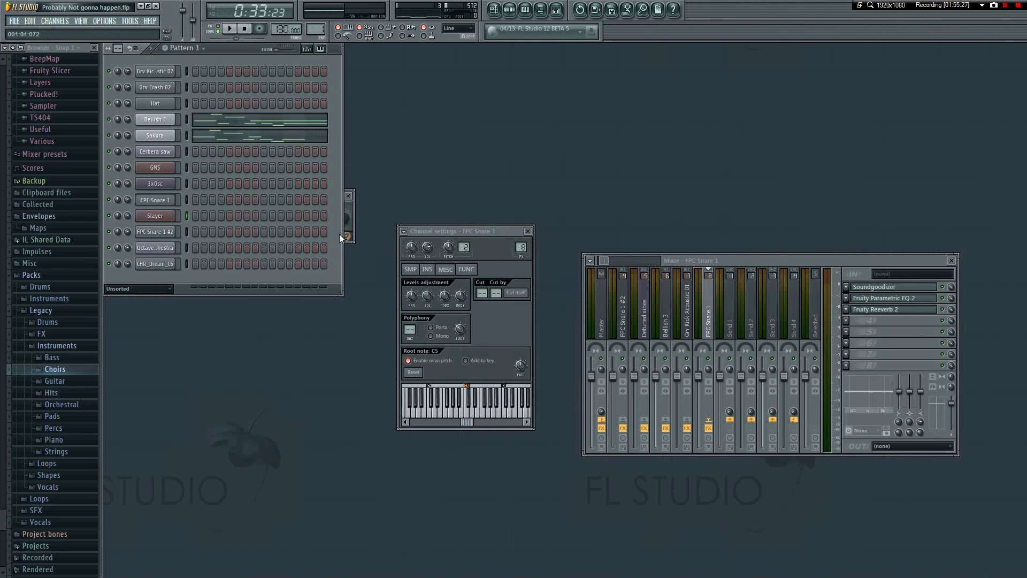
click(152, 115)
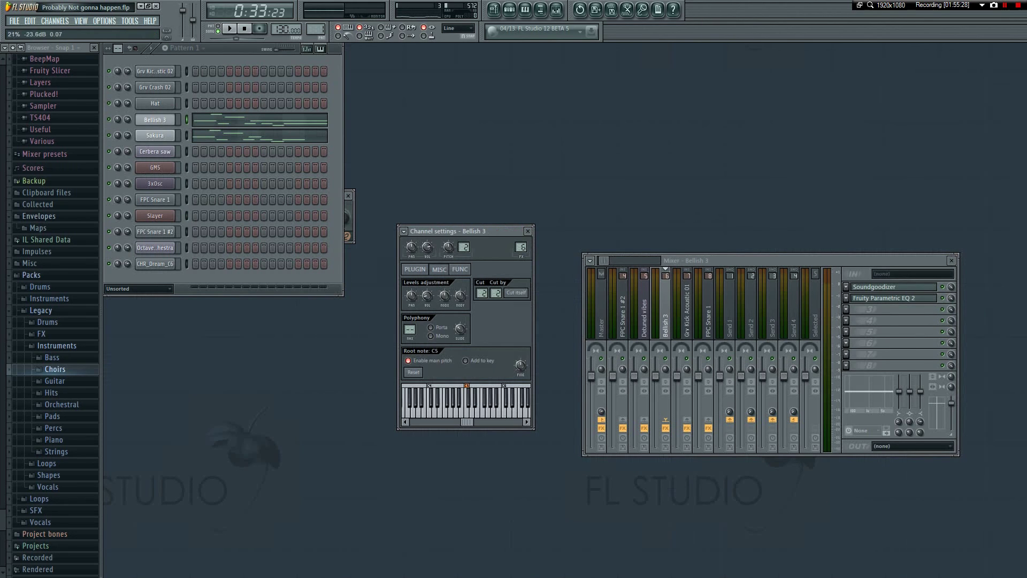
click(159, 136)
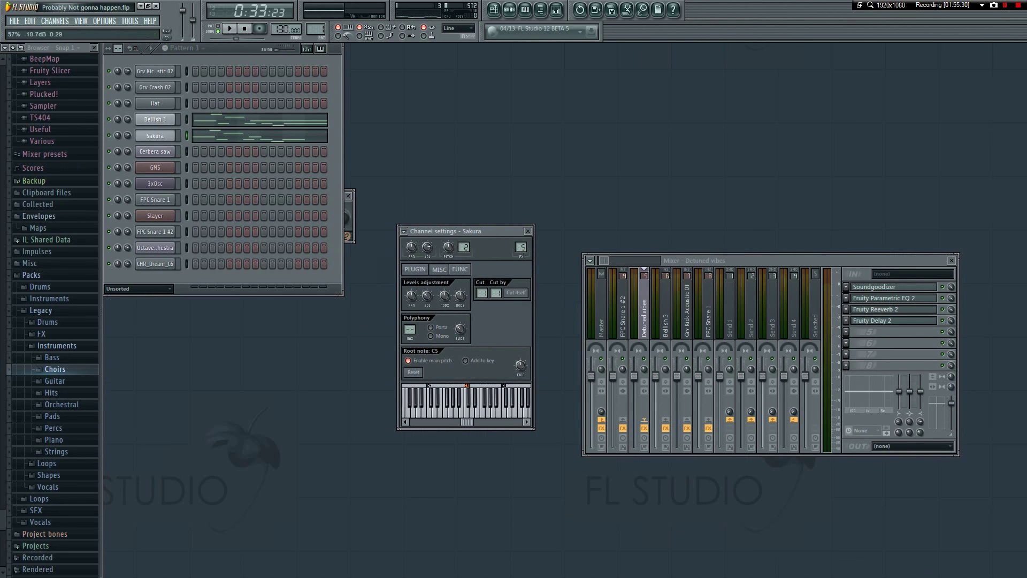
click(495, 11)
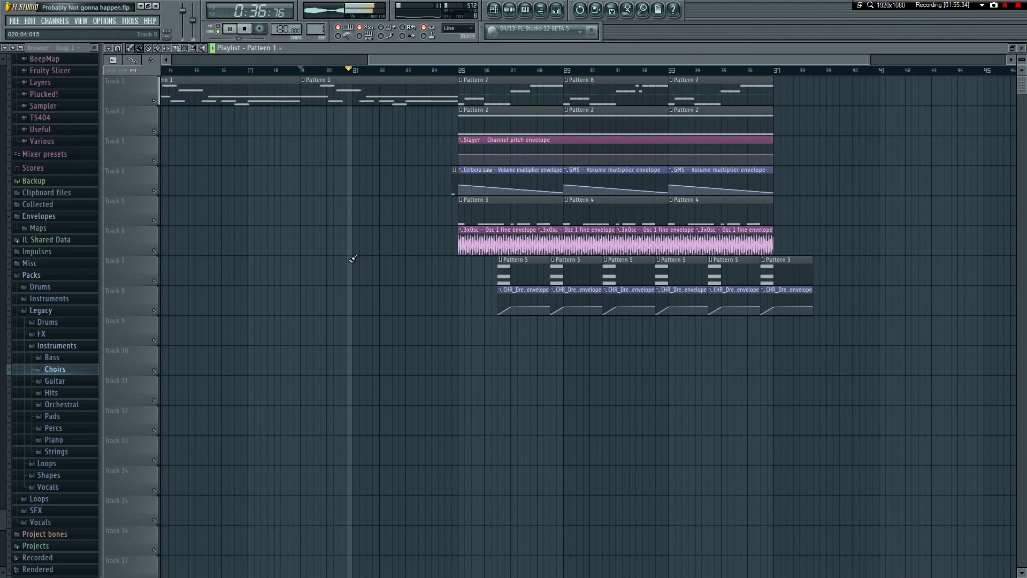
- Select the Bellish 3 channel and replay the arrangement from the Pattern 1 clip at bar 19
key(F5)
key(space)
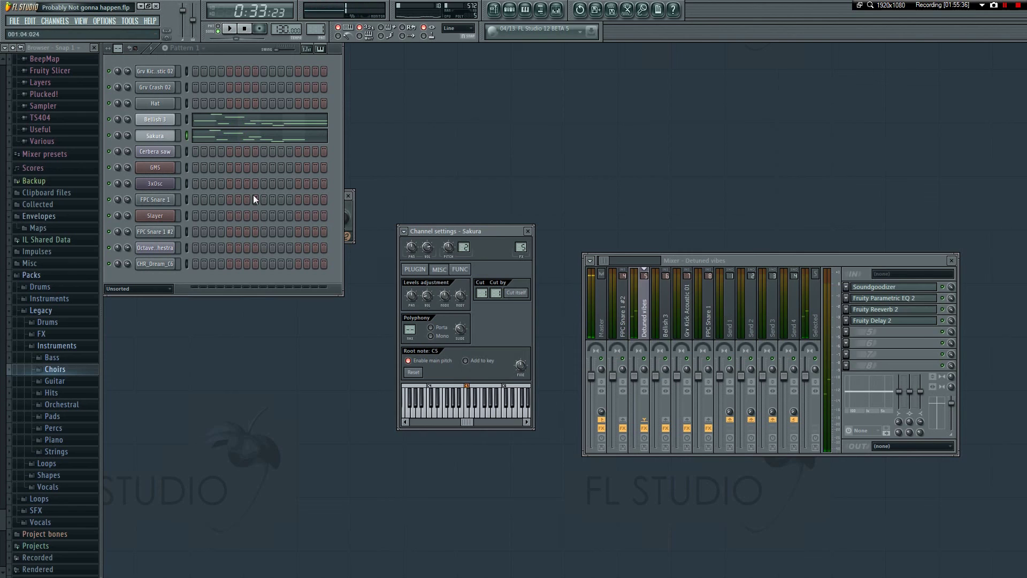
key(Up)
key(space)
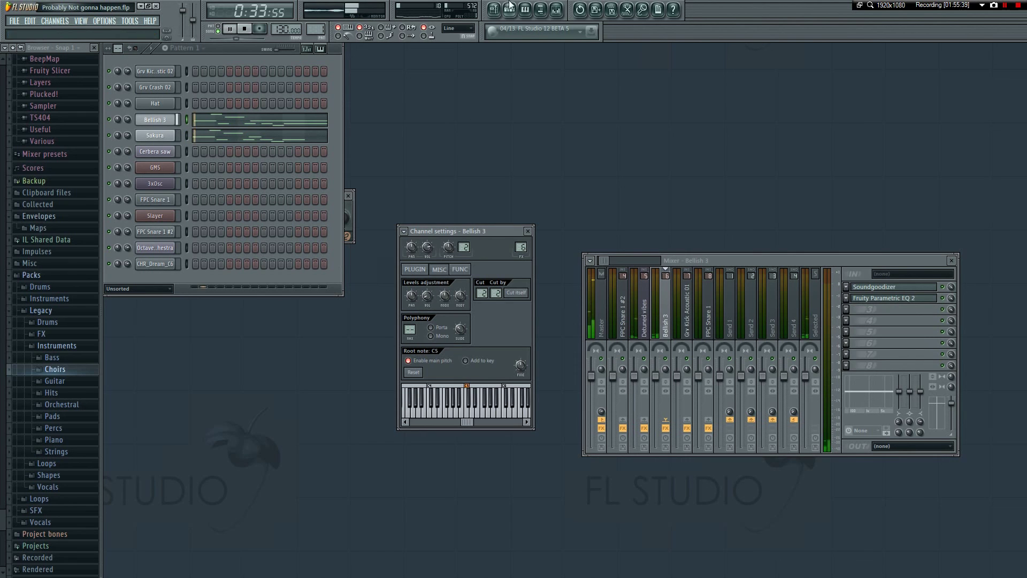
key(F5)
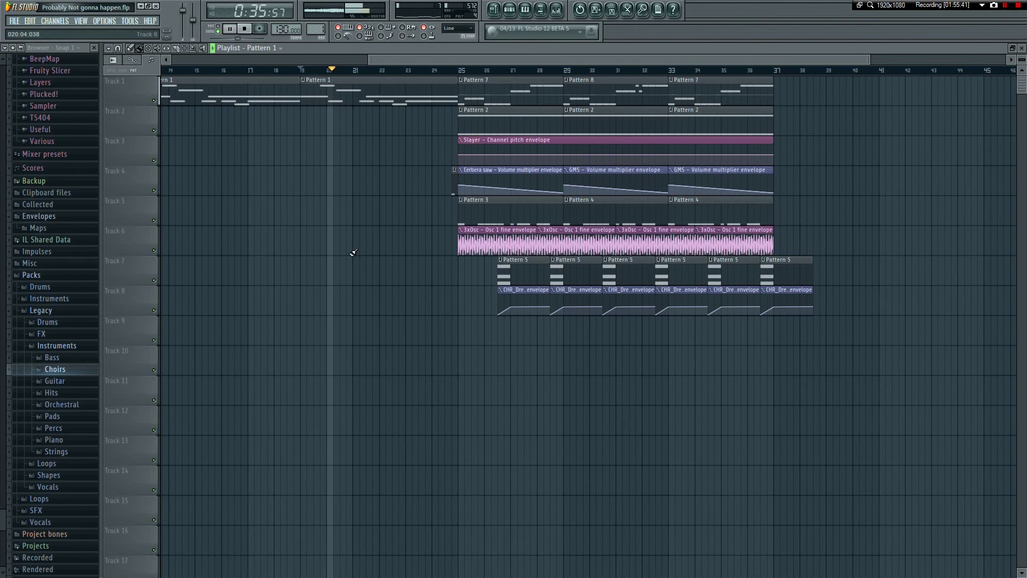
- Stop playback and adjust the volume multiplier in the Sakura channel's settings
key(F5)
key(space)
click(427, 296)
click(166, 137)
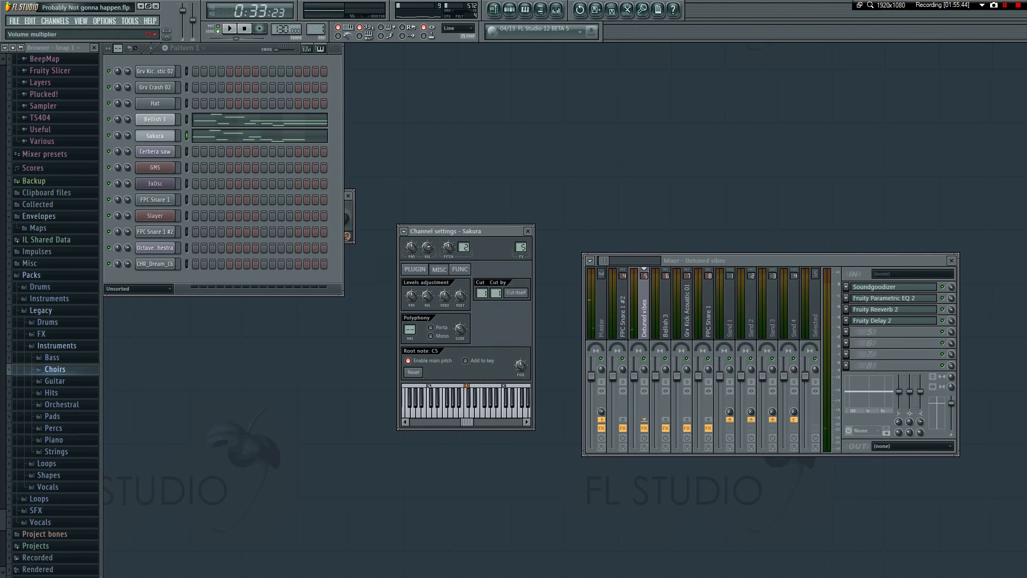
key(F5)
- Replay the arrangement from bar 19 and save the project
key(space)
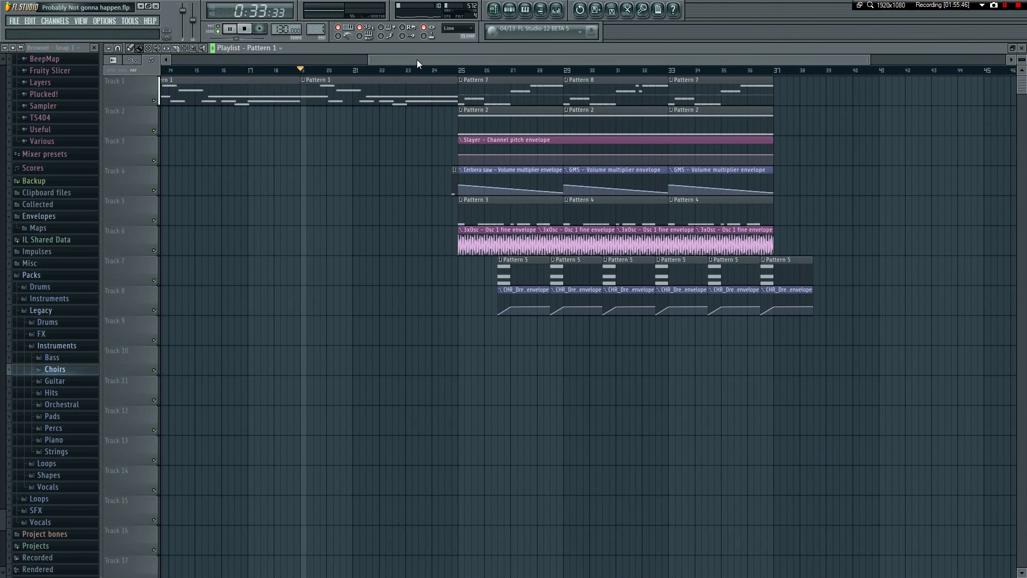
key(ctrl+s)
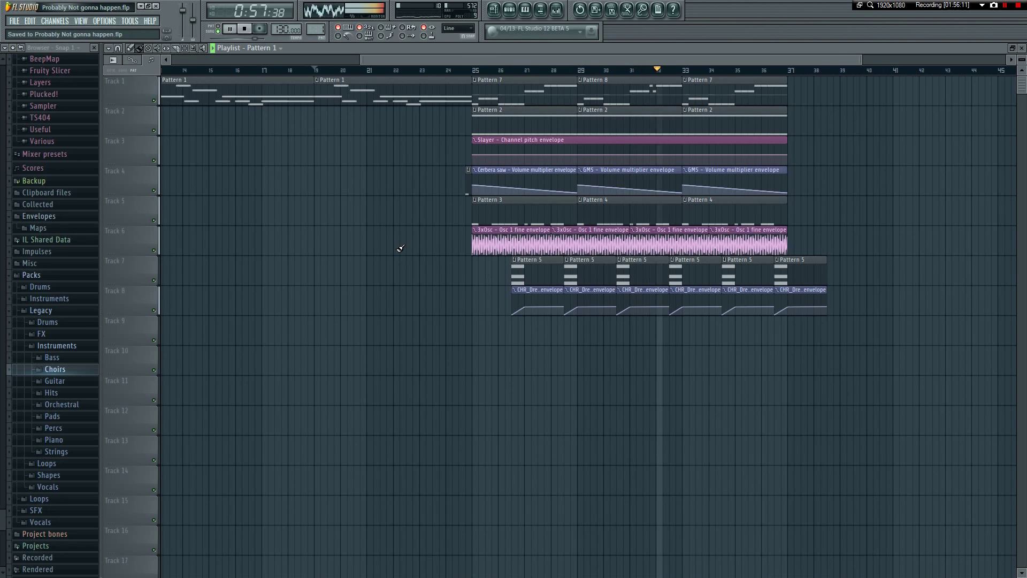
key(space)
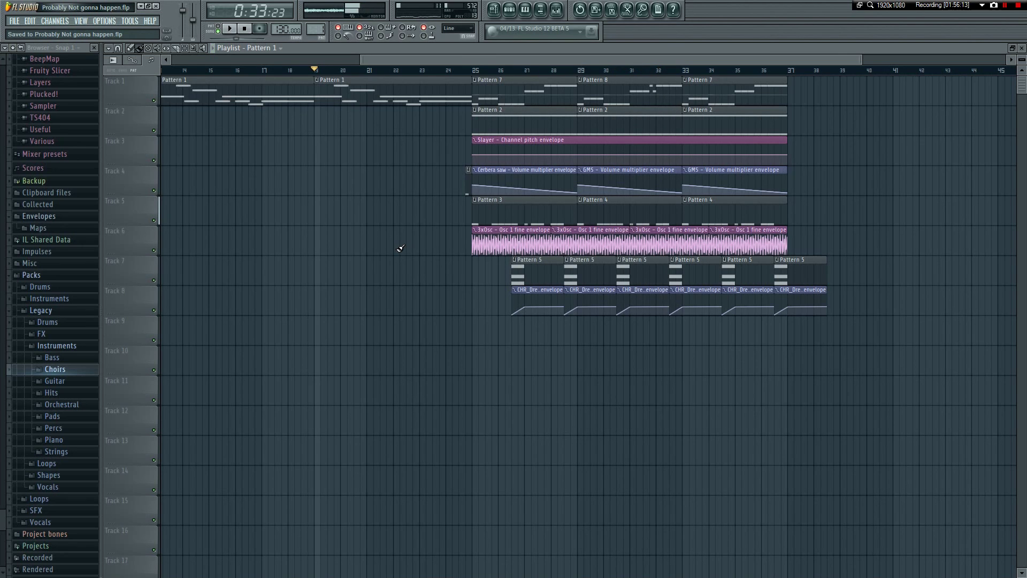
- Open Pattern 2, audition it and inspect the Cerbera saw notes in the piano roll
double_click(466, 119)
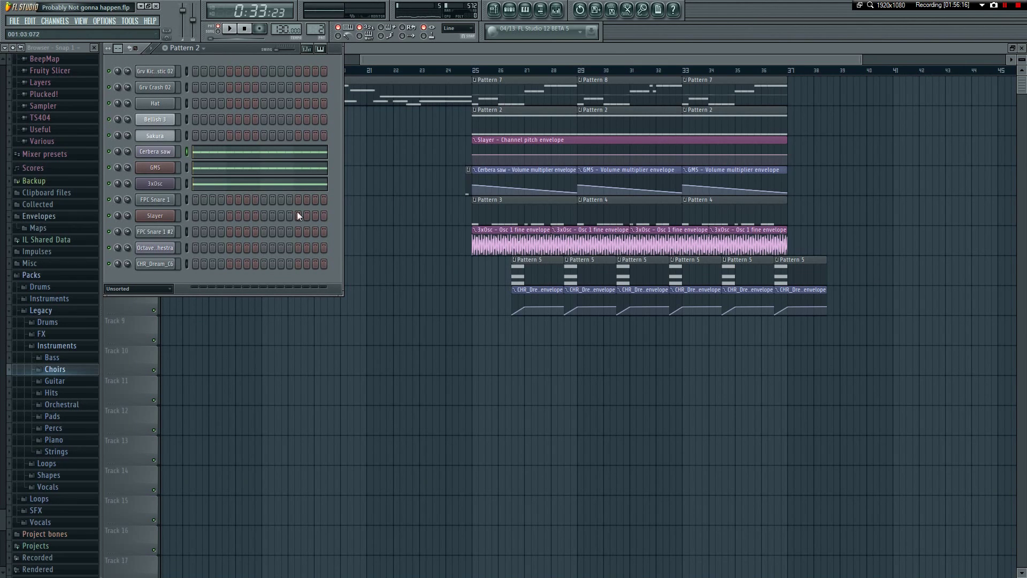
key(space)
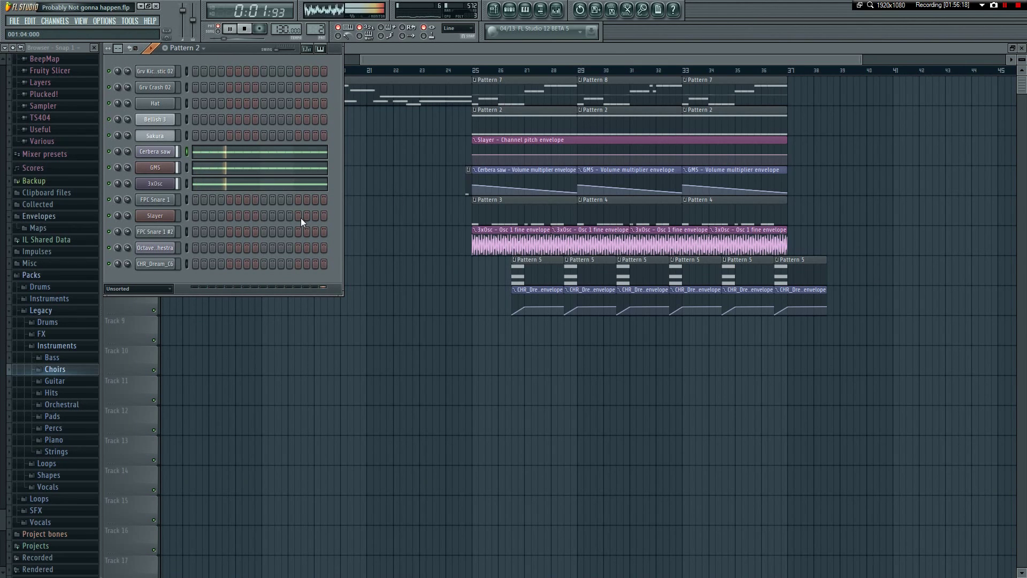
key(space)
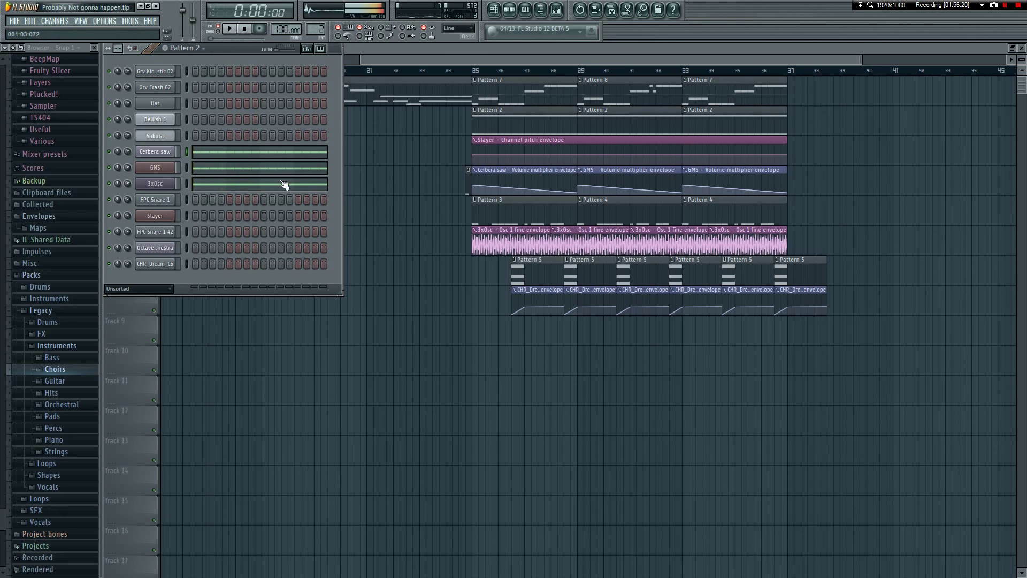
click(233, 156)
drag(232, 60, 488, 83)
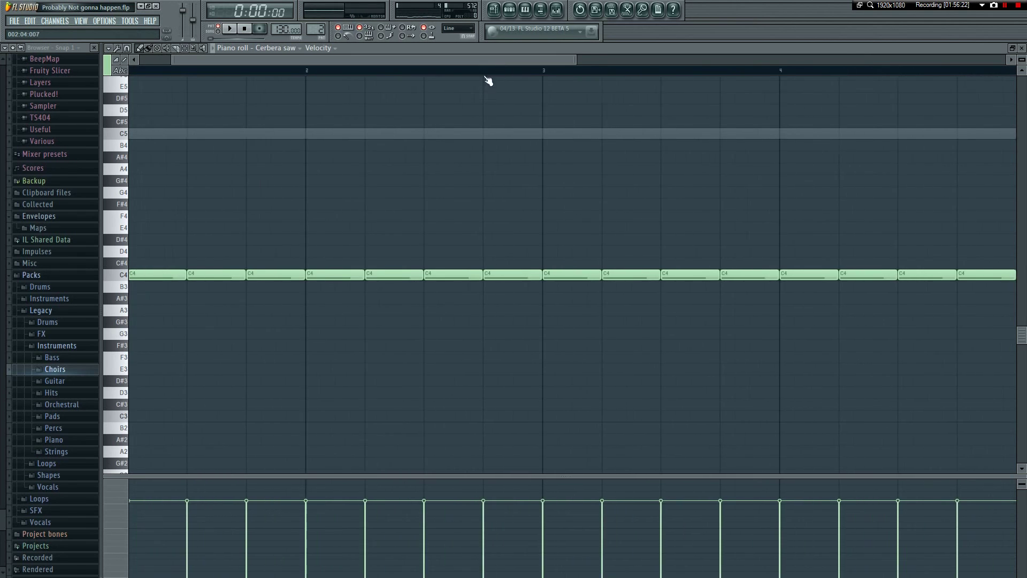
key(ctrl+a)
scroll(139, 102, up, 2)
click(362, 178)
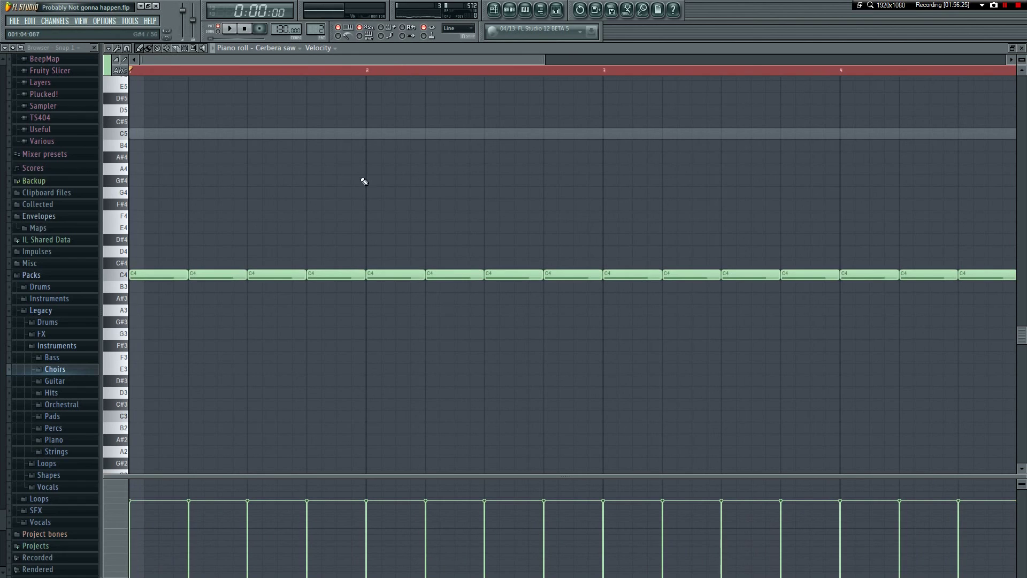
- Audition the repeated C4 notes of the Cerbera saw with GMS and 3xOsc muted
key(space)
key(F7)
key(space)
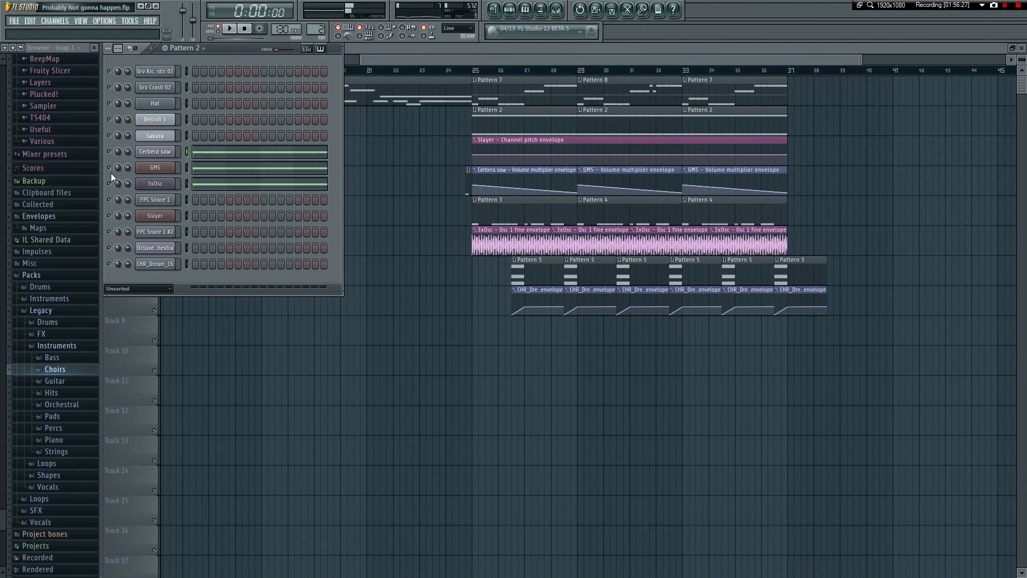
key(space)
click(247, 155)
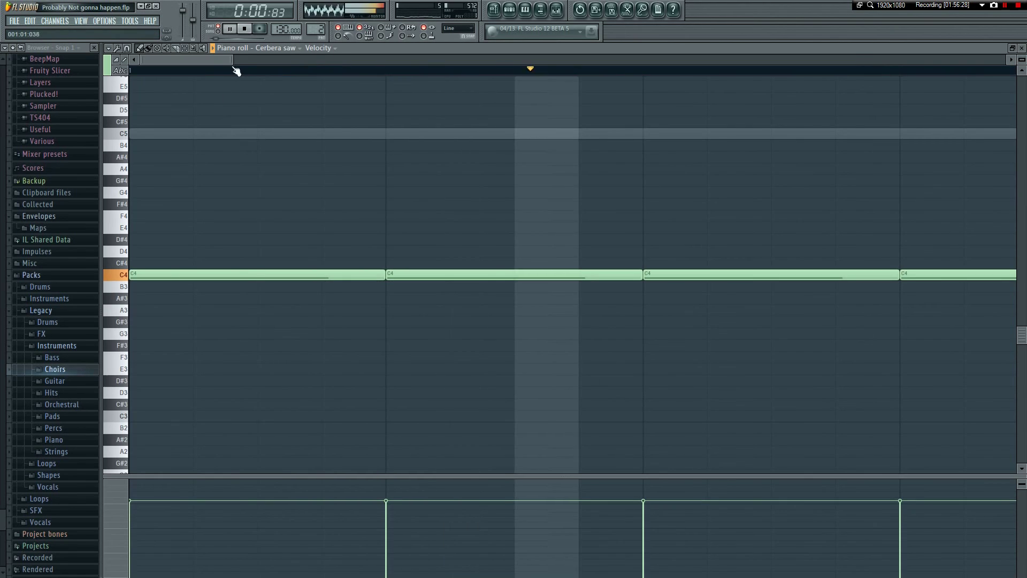
drag(231, 59, 537, 60)
key(space)
key(space)
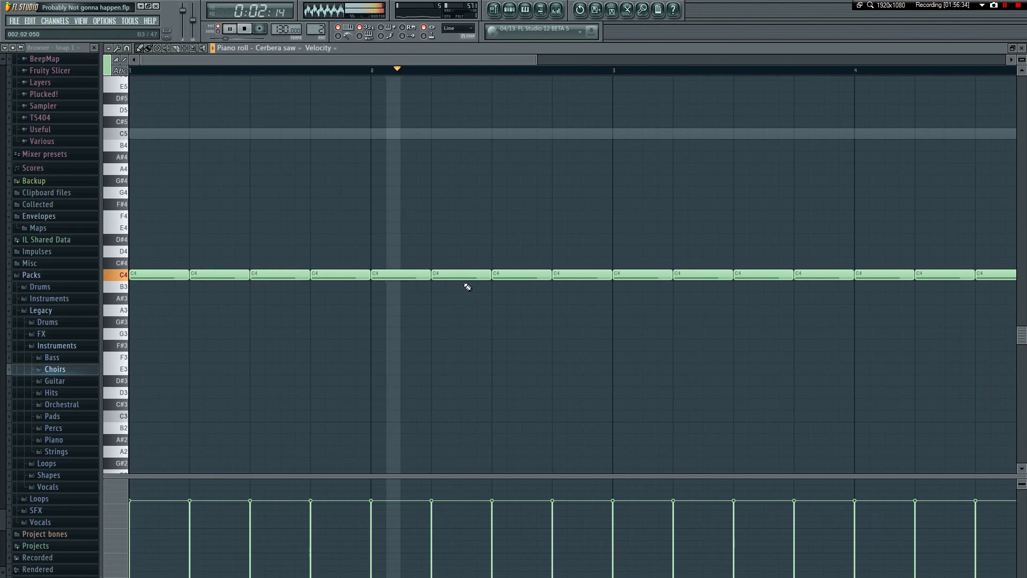
key(space)
key(space)
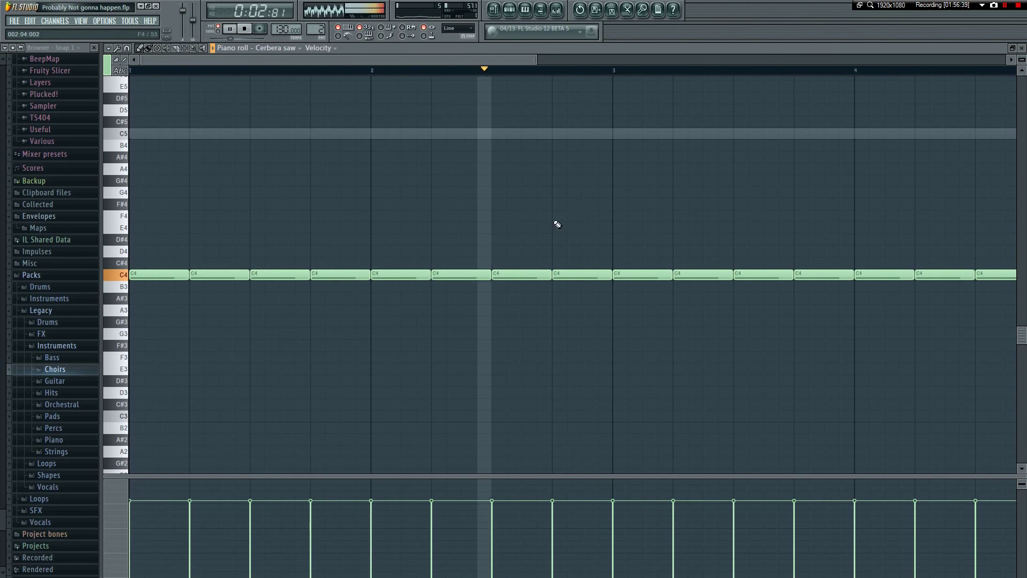
key(space)
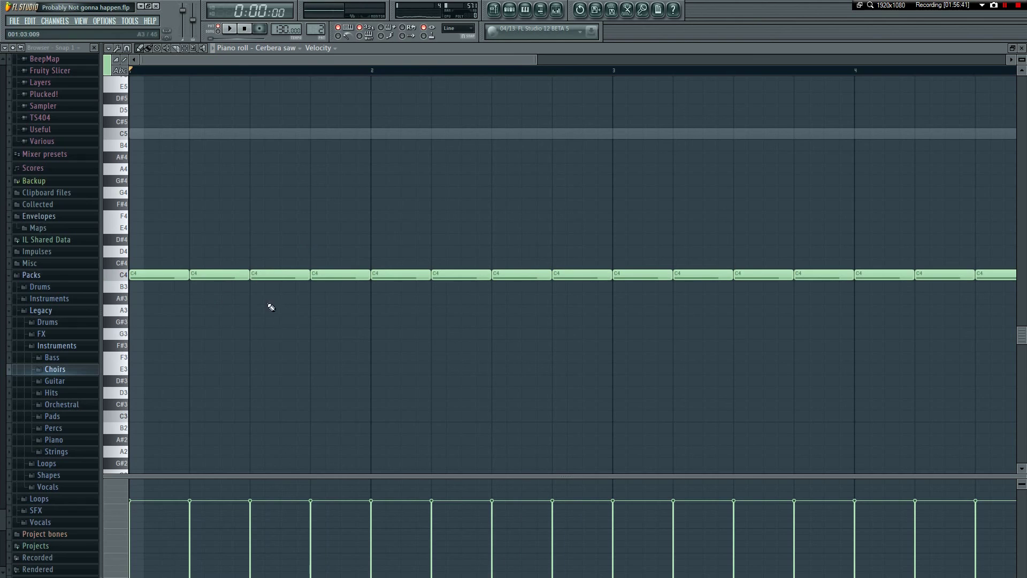
- Try lowering seven Cerbera saw C4 notes, starting at beat 2 of bar 2, to A3 and listen to the change
drag(521, 279, 889, 294)
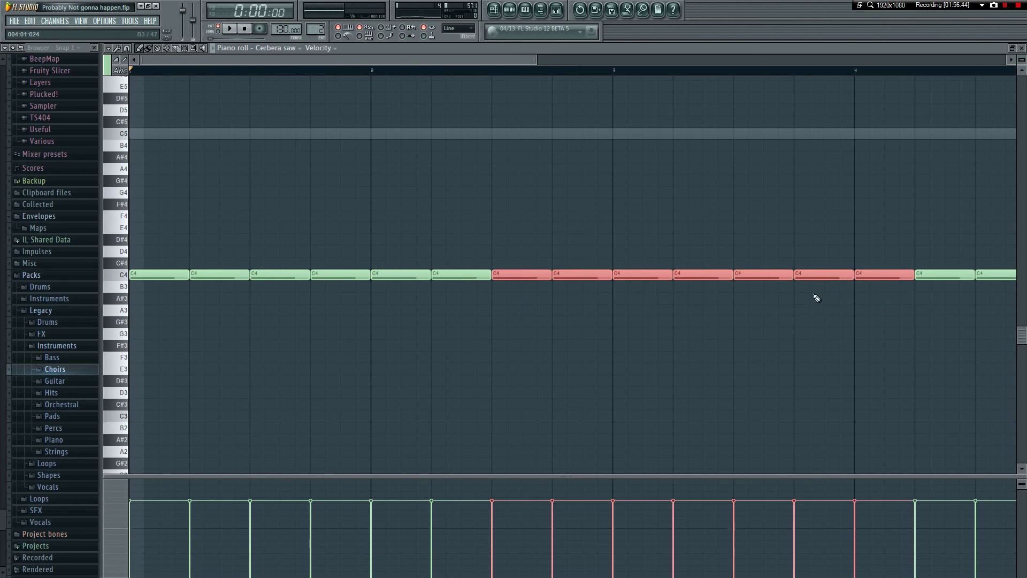
mouse_move(523, 275)
mouse_down()
mouse_move(161, 238)
mouse_move(462, 252)
mouse_move(513, 286)
mouse_move(525, 272)
mouse_up()
drag(846, 304, 454, 304)
key(space)
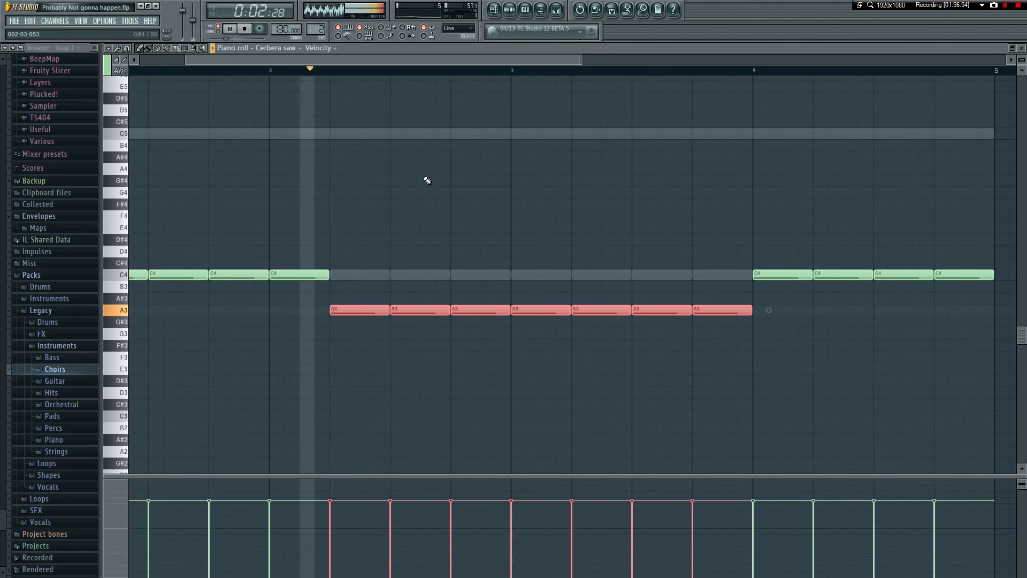
key(space)
drag(356, 307, 358, 272)
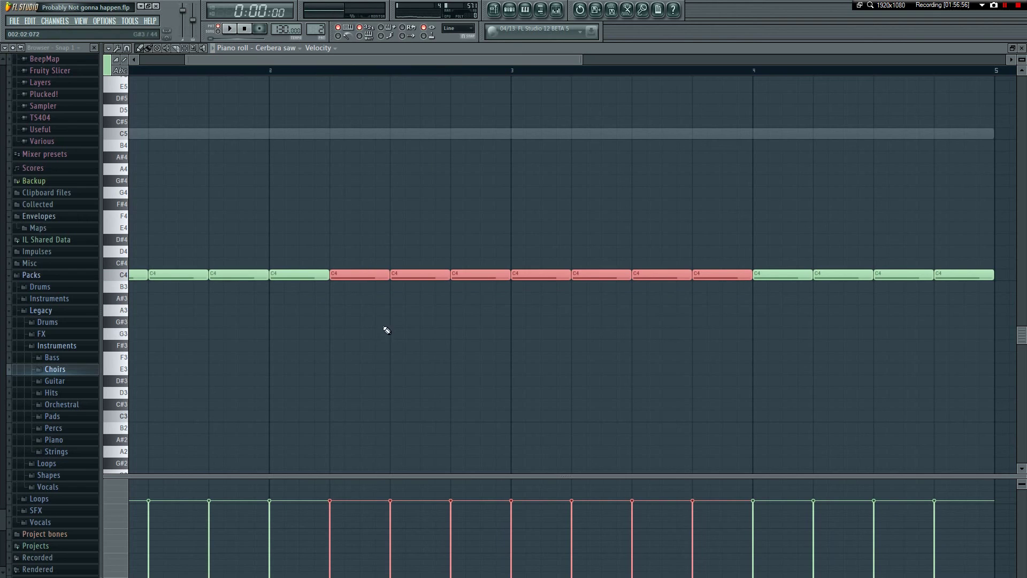
- Lower the six Cerbera saw C4 notes from beat 3 of bar 2 through bar 3 to A3 and audition the line
drag(398, 313, 755, 259)
drag(436, 274, 520, 285)
drag(824, 303, 515, 248)
drag(526, 274, 527, 316)
key(space)
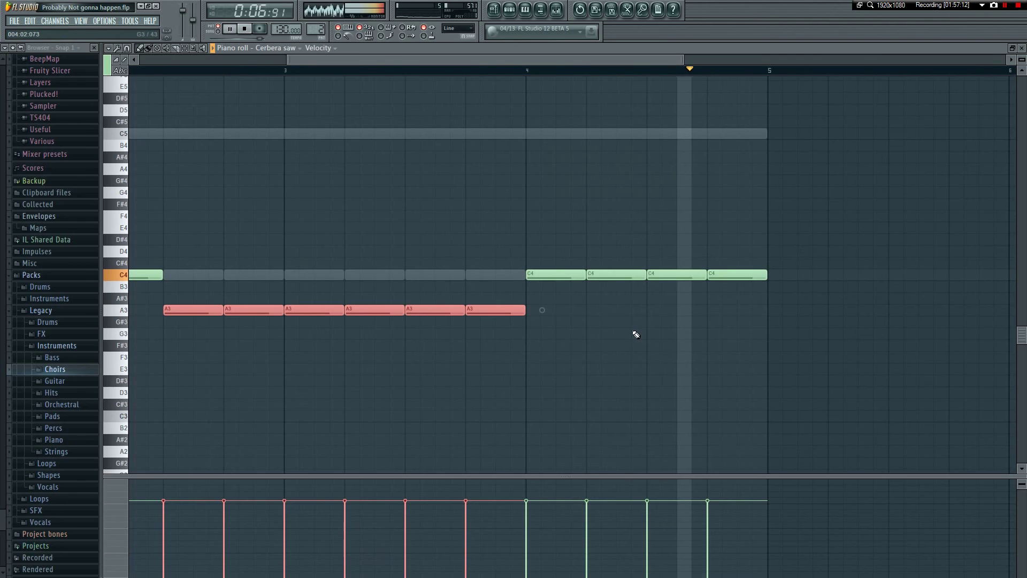
key(space)
- Set the playlist playback start to beat 4 of bar 24 and listen to the changed Pattern 2
key(F7)
click(317, 153)
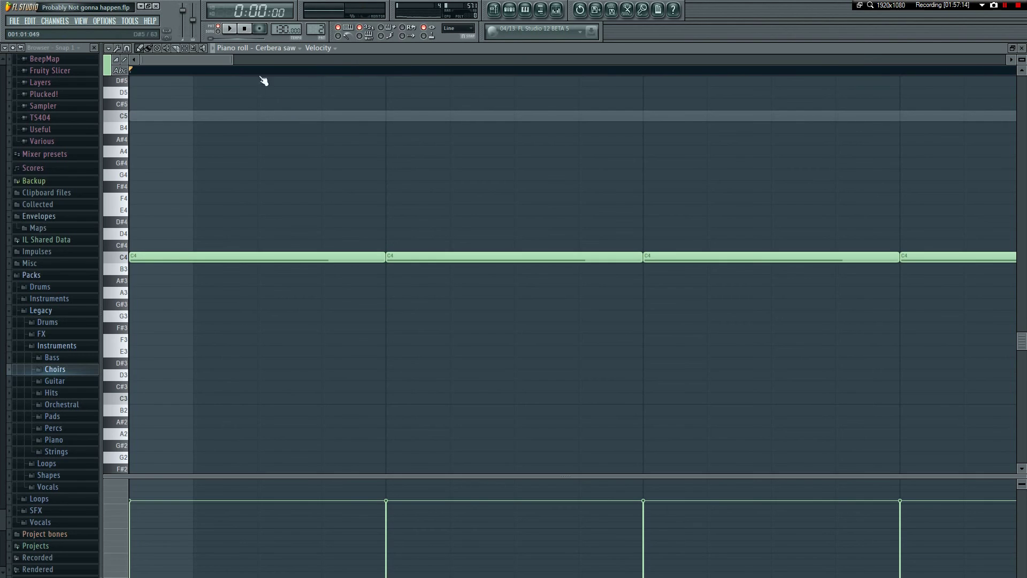
key(F7)
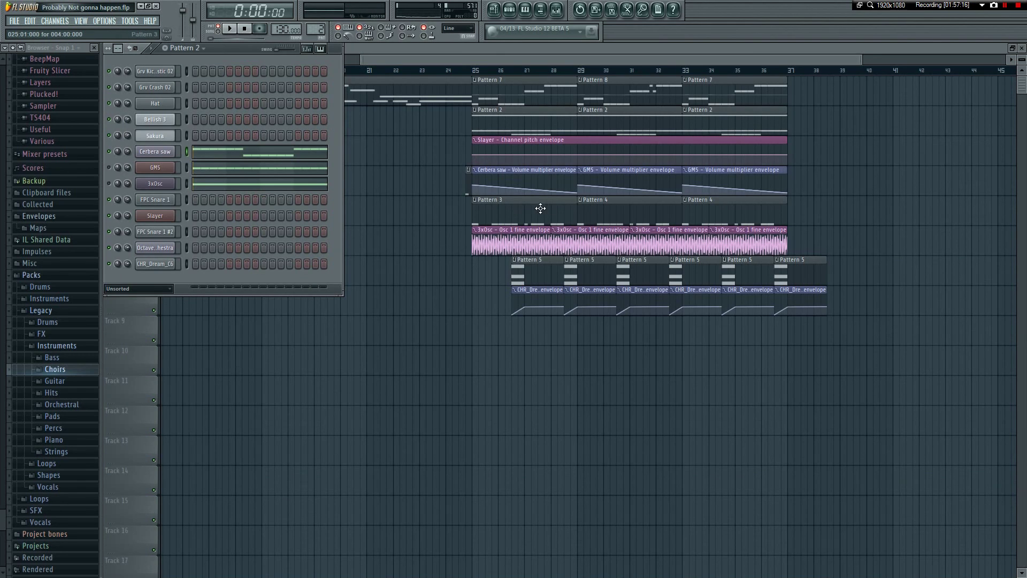
key(F6)
click(465, 68)
key(space)
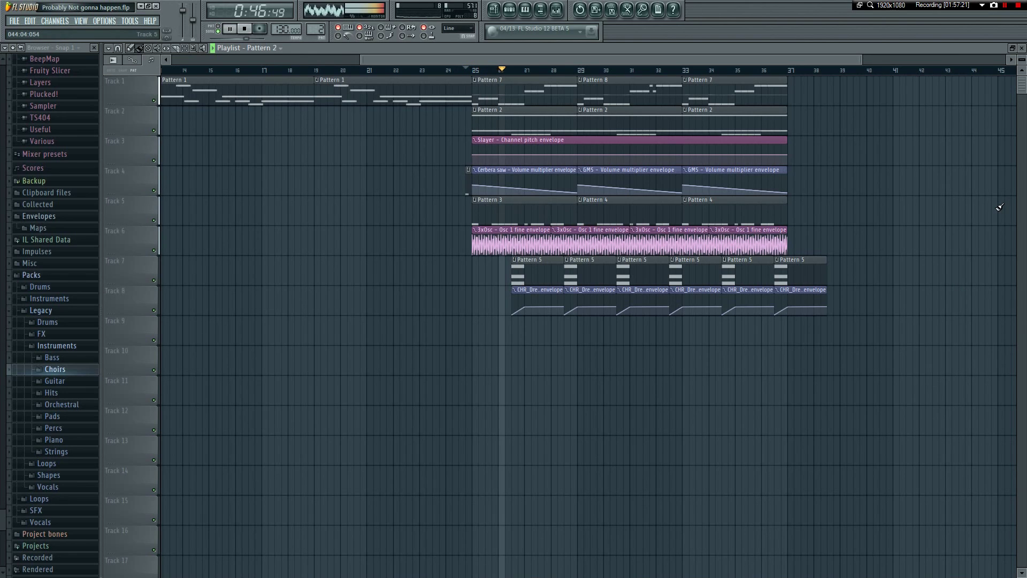
key(space)
- Lower the six GMS C4 notes from beat 3 of bar 2 through bar 3 to A3, matching the Cerbera saw
key(F5)
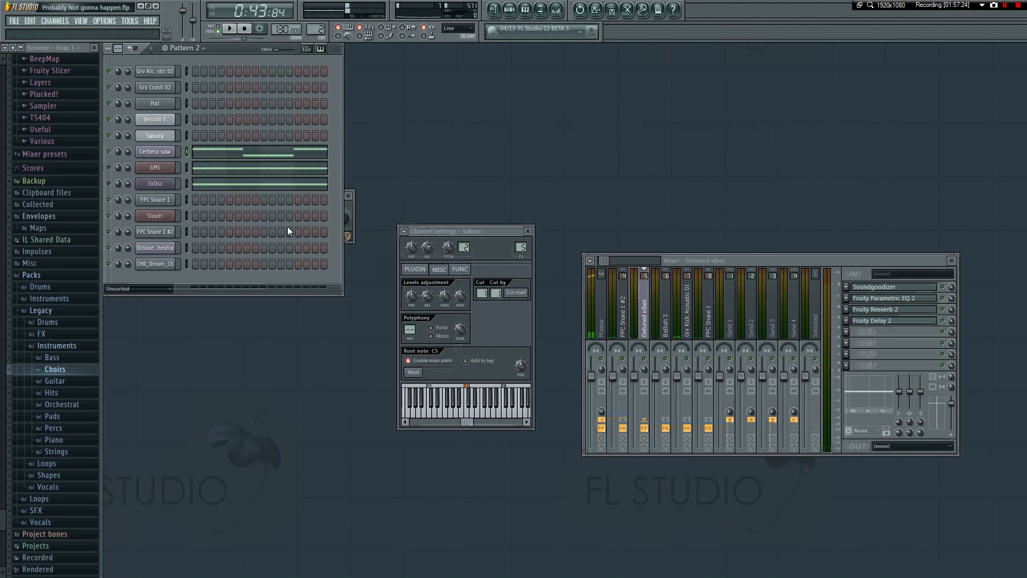
click(264, 167)
drag(229, 62, 491, 60)
drag(535, 279, 758, 311)
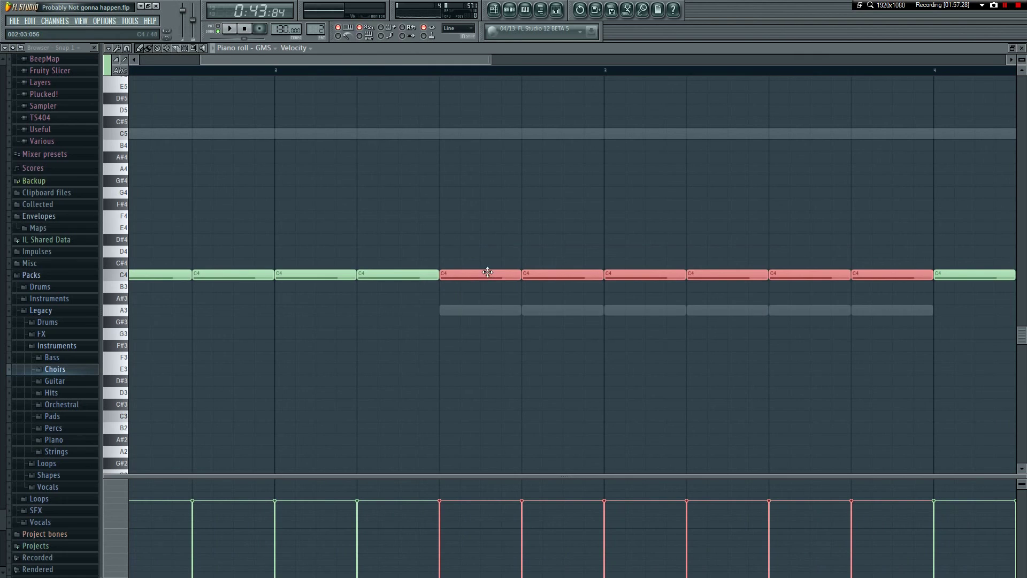
drag(488, 272, 496, 308)
- Unmute the GMS and 3xOsc channels and replay the section in the playlist
key(F7)
click(98, 170)
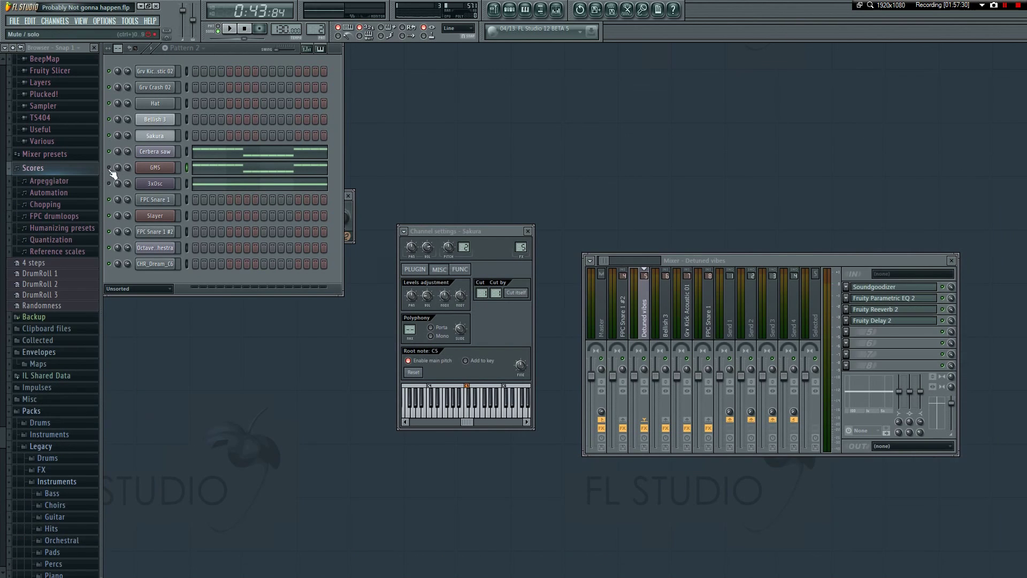
key(space)
key(F5)
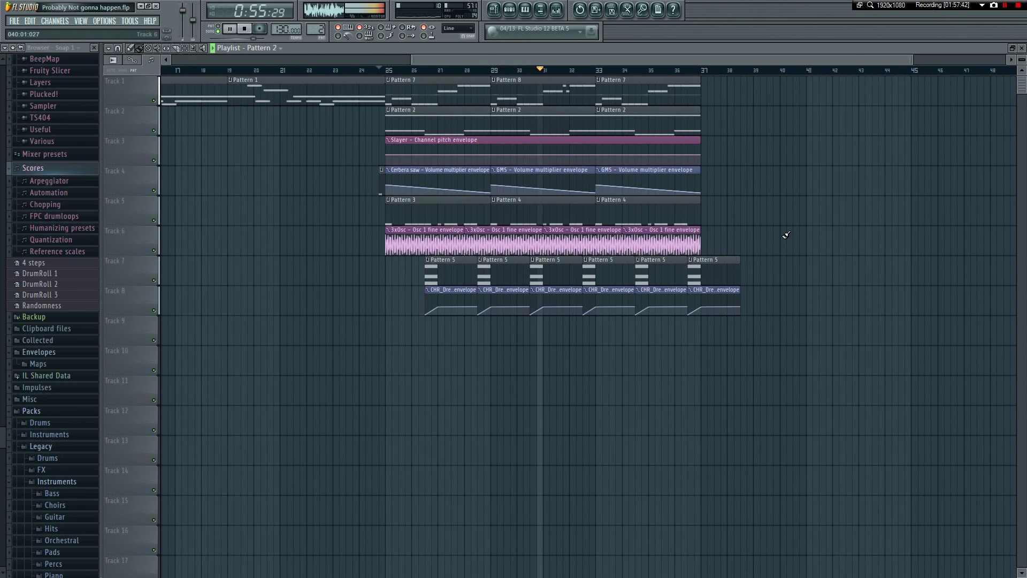
key(space)
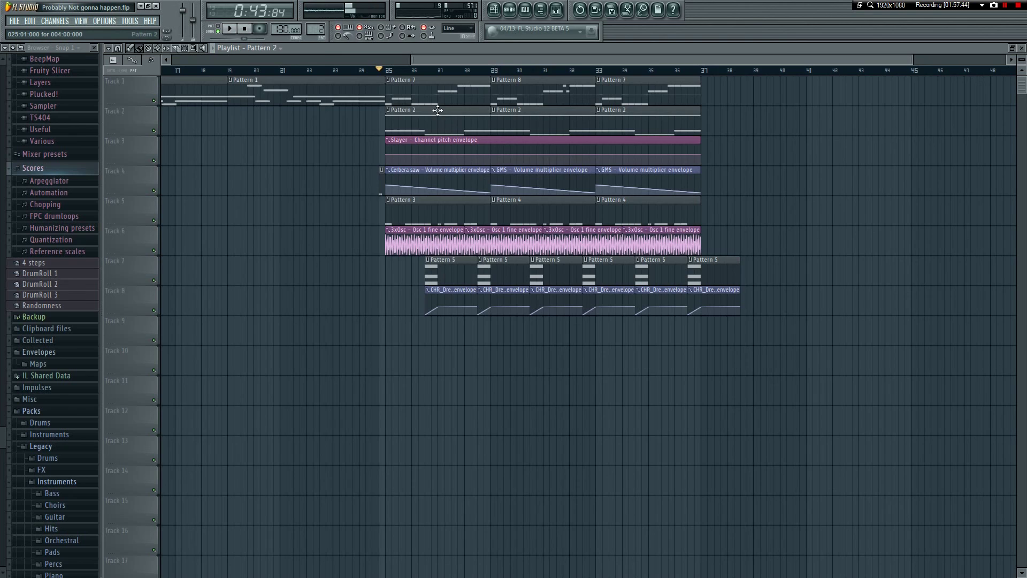
- Audition Pattern 2 on its own in pattern mode
key(F5)
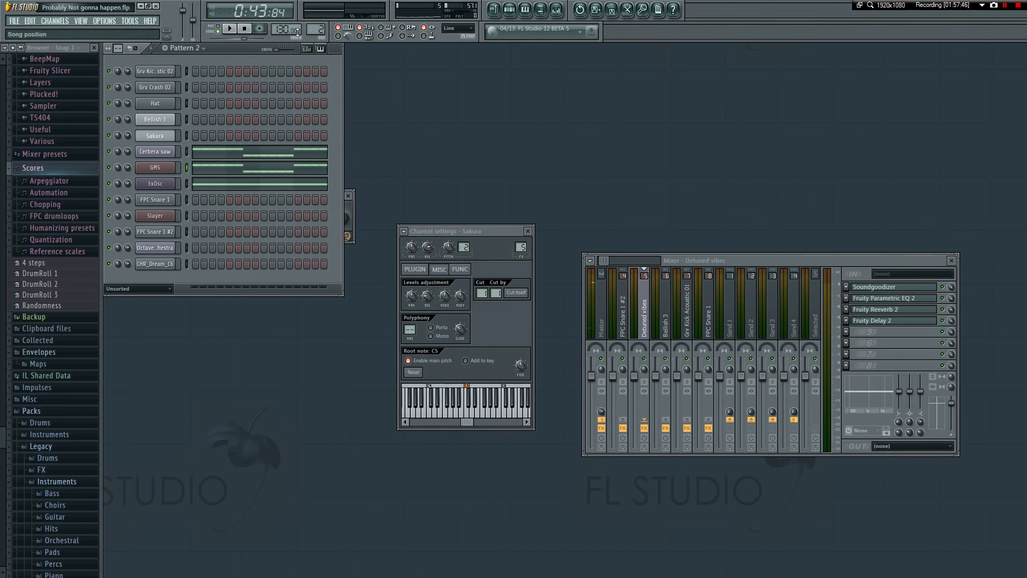
key(l)
key(space)
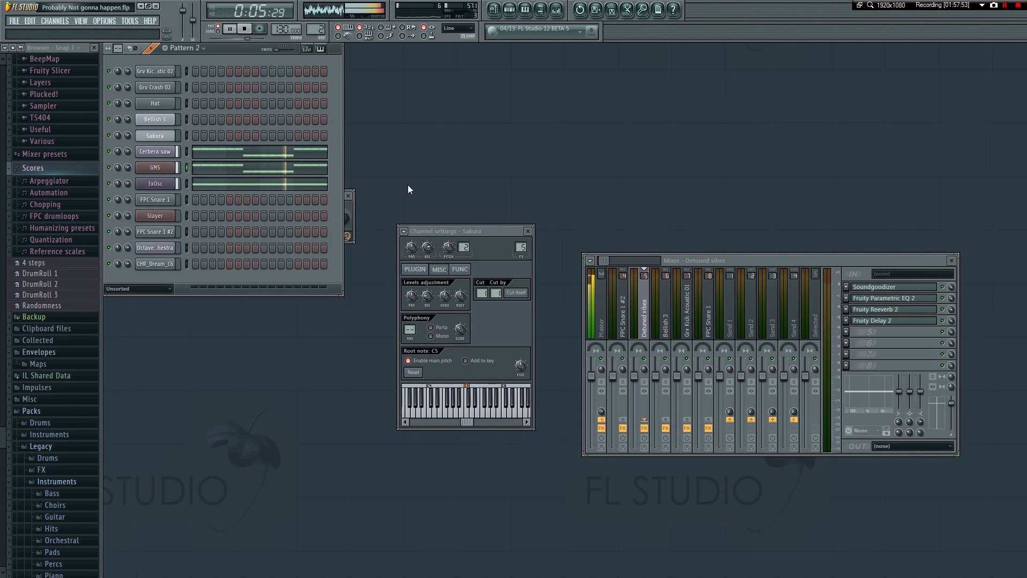
key(space)
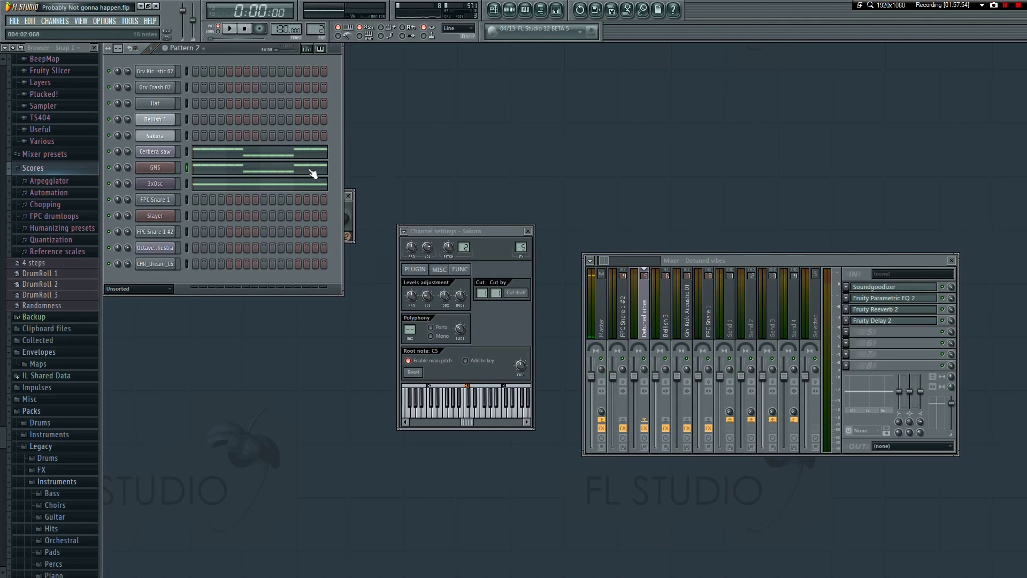
- Switch back to the playlist and play the arrangement from beat 3 of bar 24
click(503, 11)
key(space)
click(378, 70)
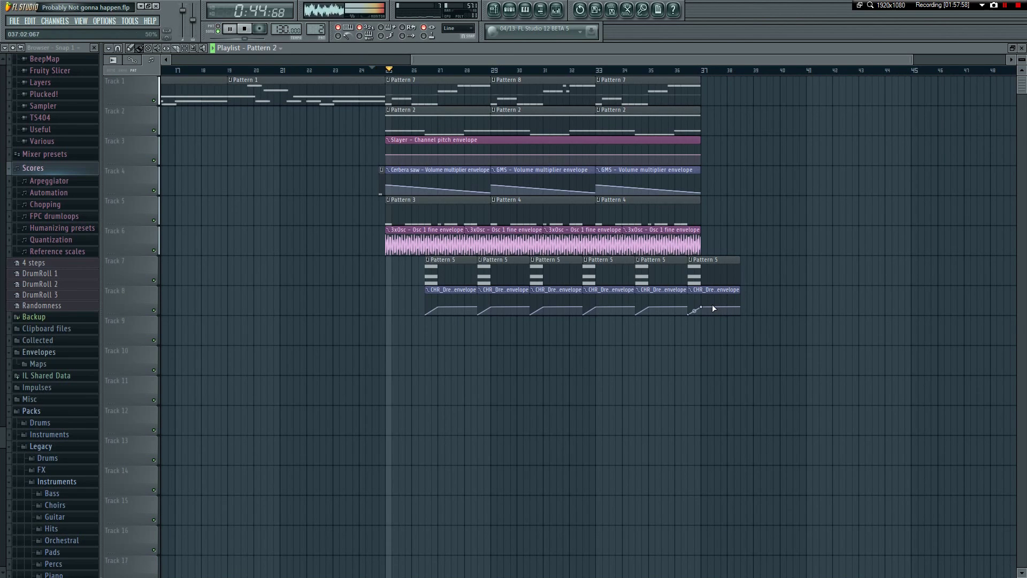
key(space)
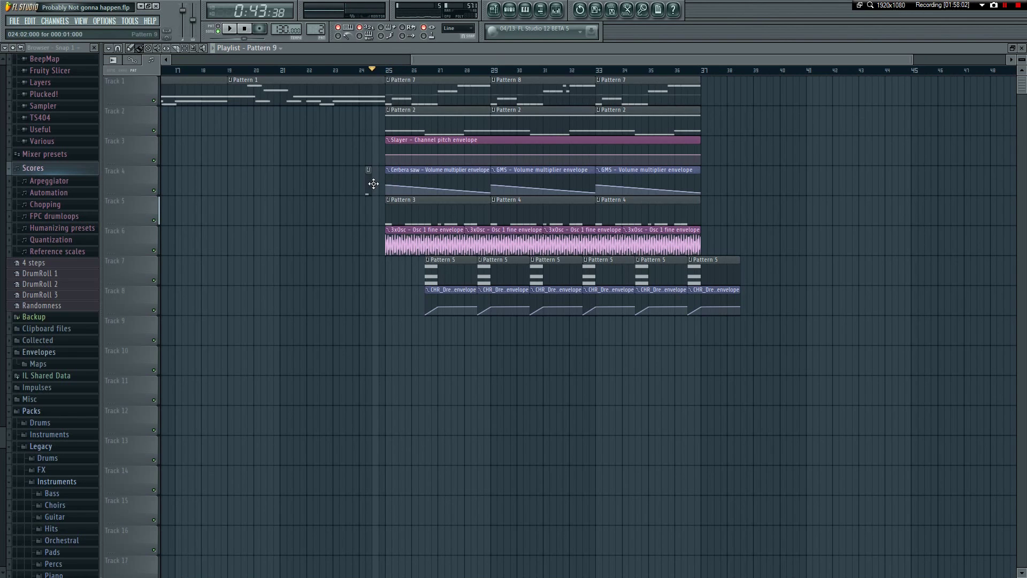
- Try the Pattern 9 clip at beat 3 of bar 24 and listen to the transition, including from bar 19
click(360, 70)
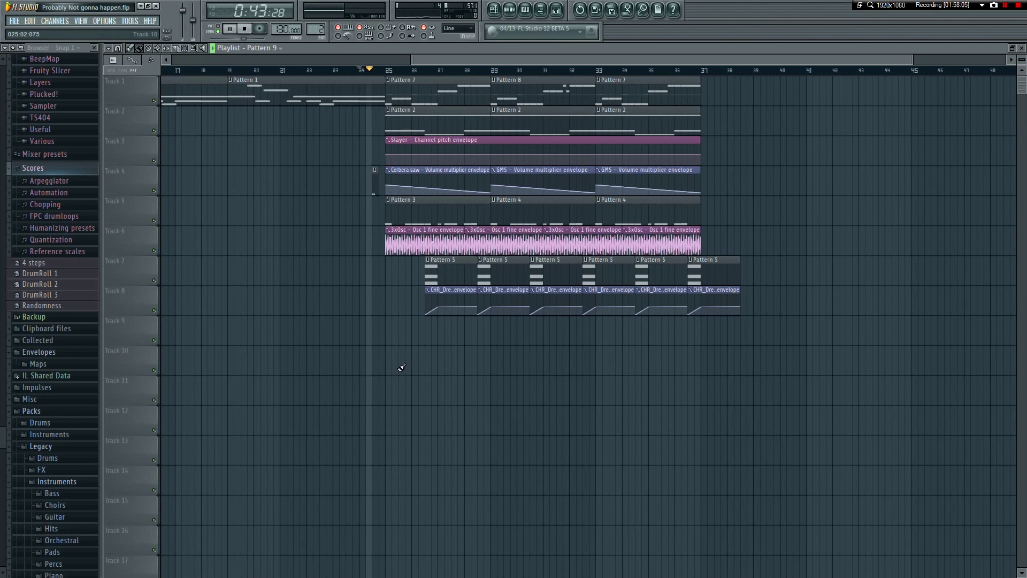
key(space)
drag(513, 59, 399, 57)
click(415, 70)
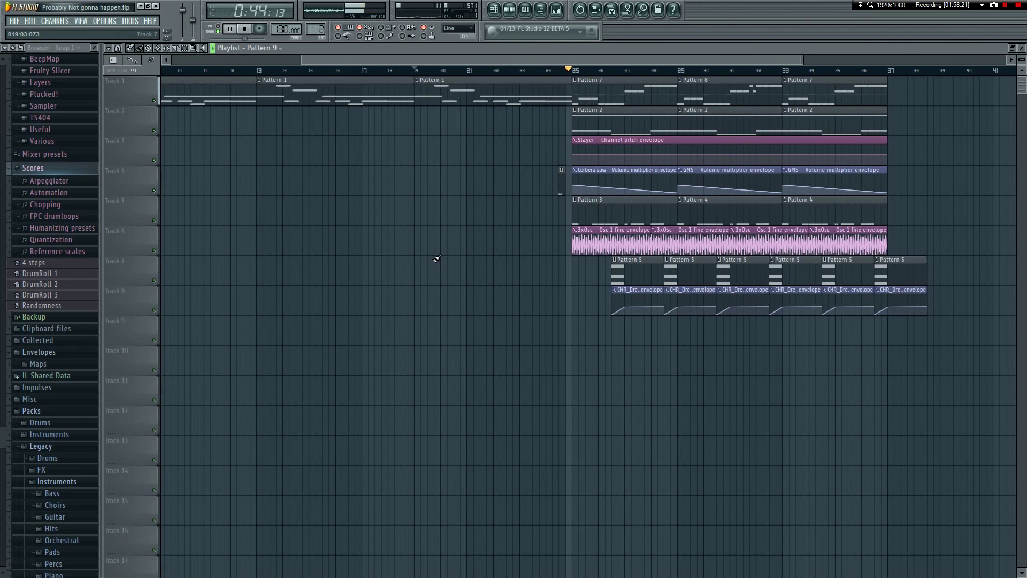
key(space)
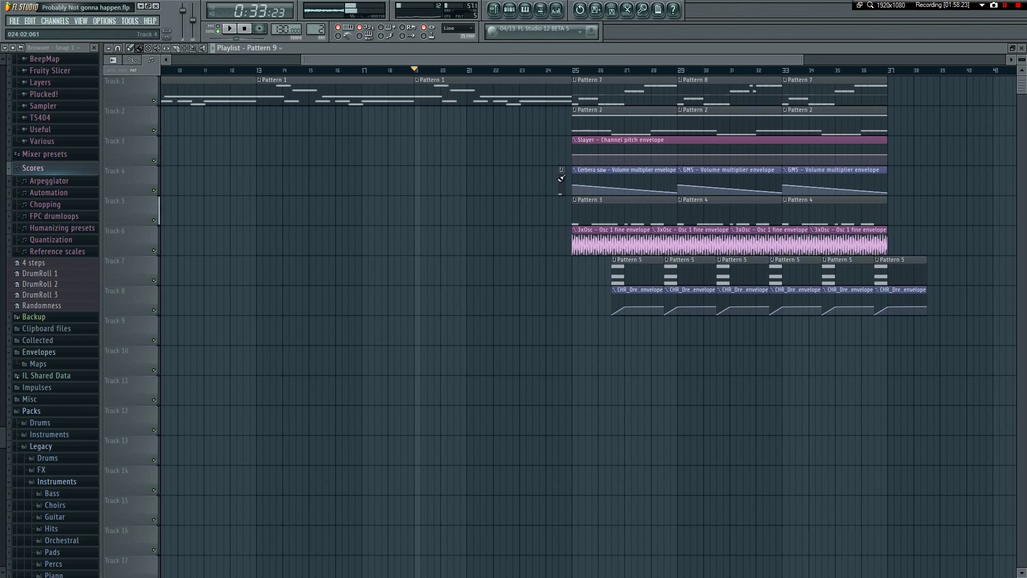
- Look at Pattern 9's notes in the piano roll and move its clip back to beat 4 of bar 24
double_click(561, 178)
drag(286, 62, 236, 62)
key(F5)
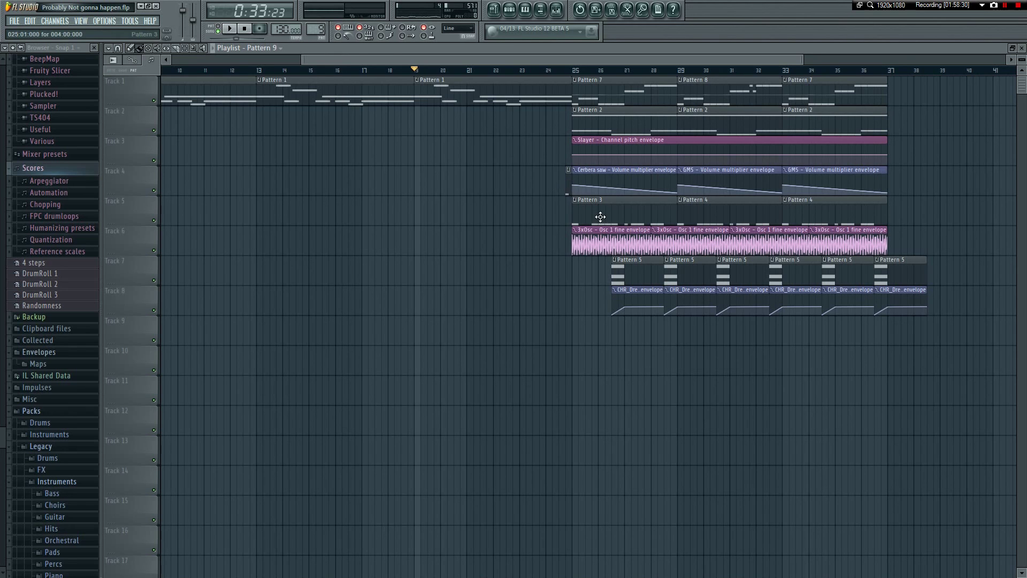
- Add a one-beat C5 note for FPC Snare 1 #2 at the start of Pattern 9
key(F5)
right_click(181, 226)
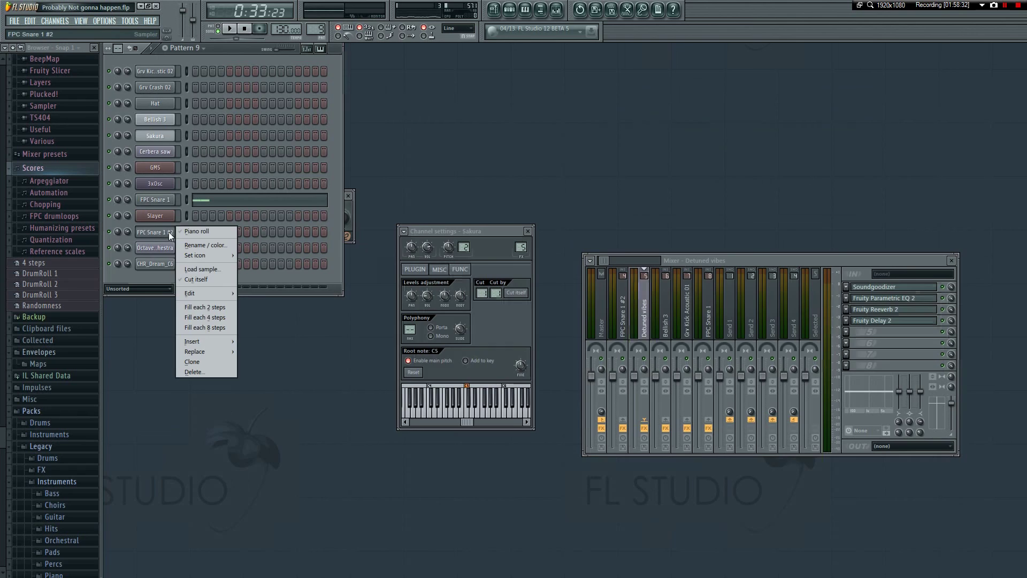
click(209, 233)
key(F7)
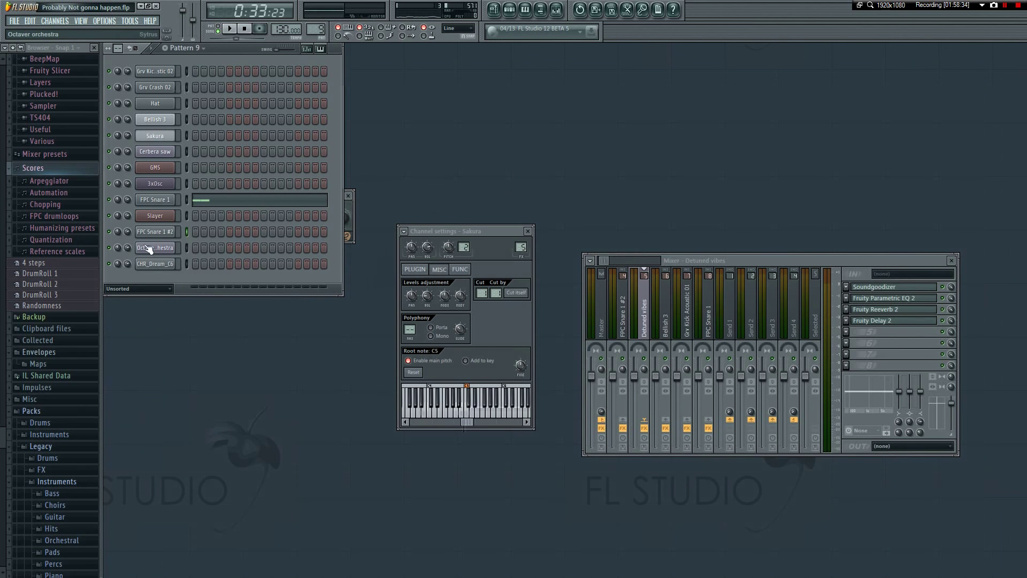
right_click(174, 231)
click(207, 233)
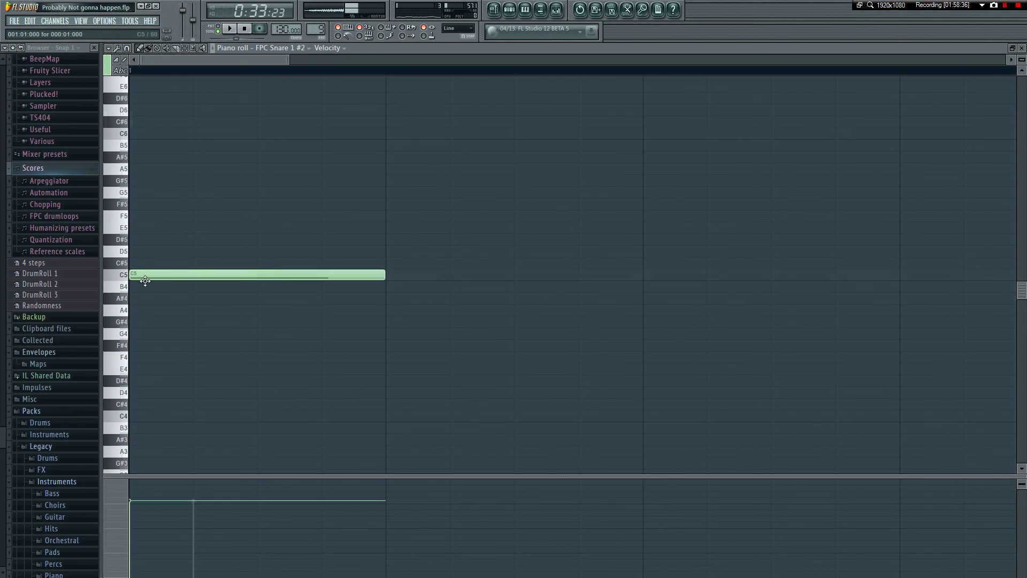
key(F7)
- Shift Pattern 9's two FPC Snare 1 notes one beat later
click(275, 134)
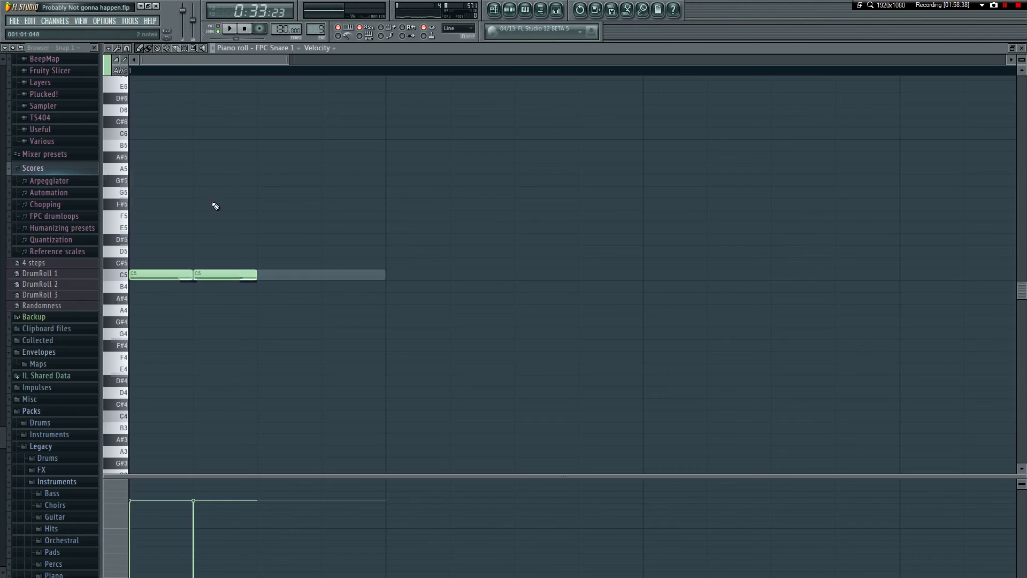
drag(262, 261, 453, 276)
key(F7)
- Move the Pattern 9 clip to beat 3 of bar 24 and listen to the transition from bar 24 and from bar 19
key(F5)
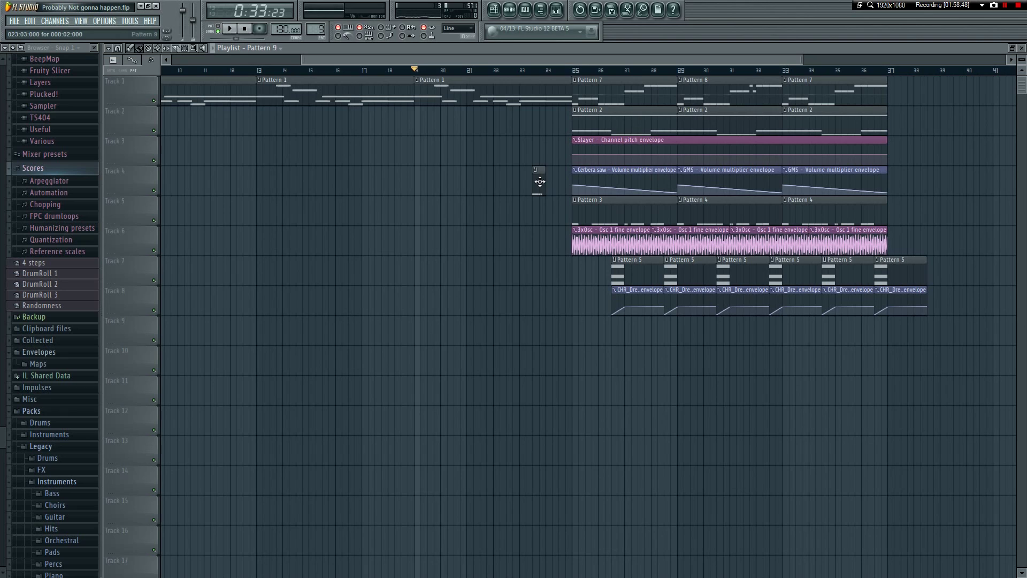
click(552, 77)
key(space)
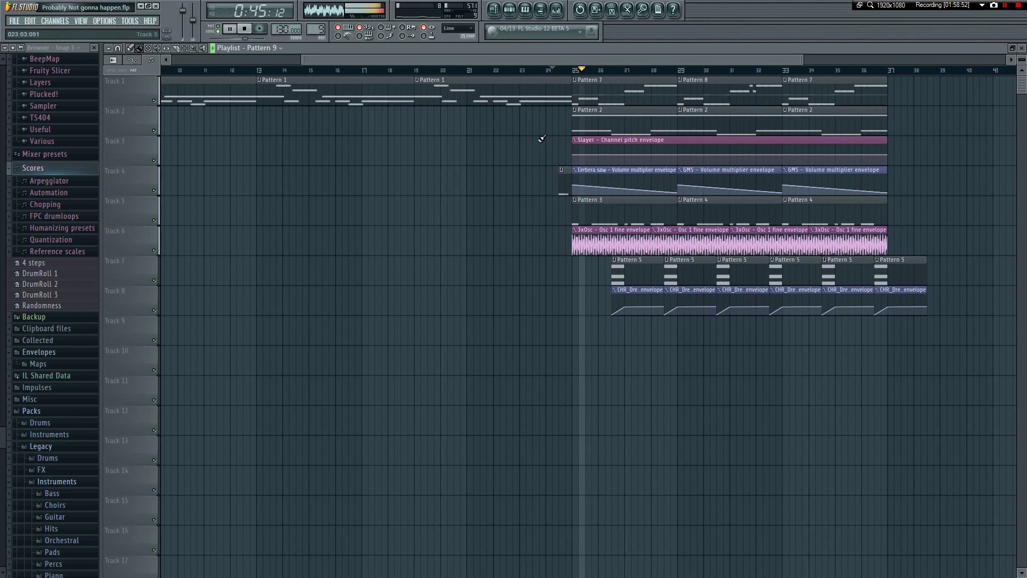
key(space)
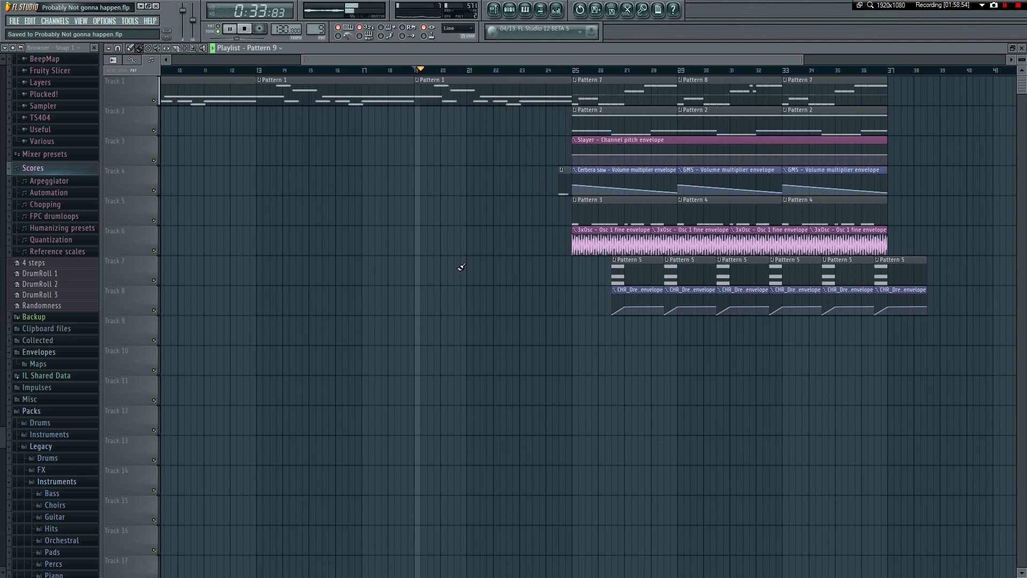
key(space)
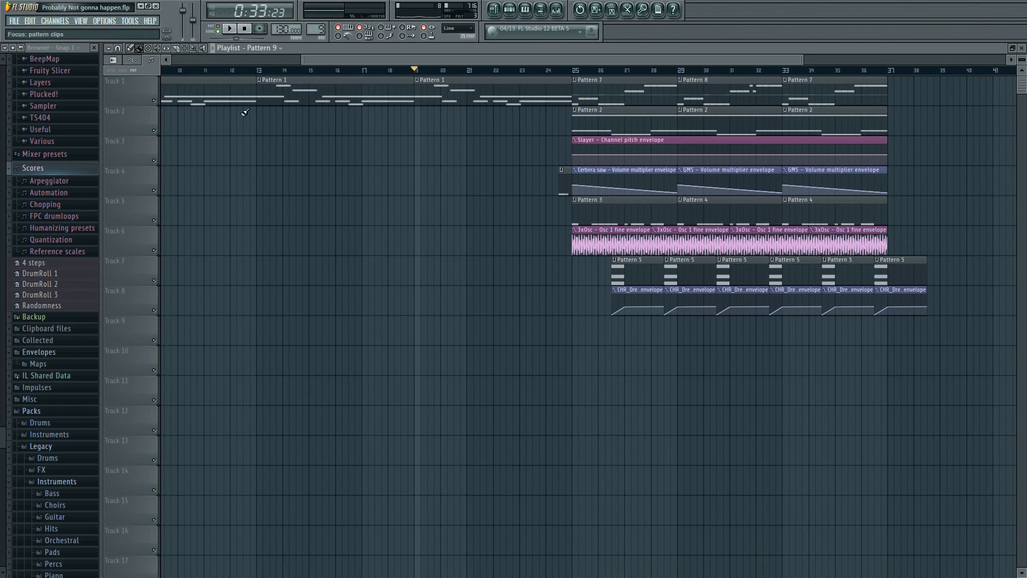
- Move Pattern 9's two FPC Snare 1 notes one step earlier so they start on step 4
key(F5)
click(227, 235)
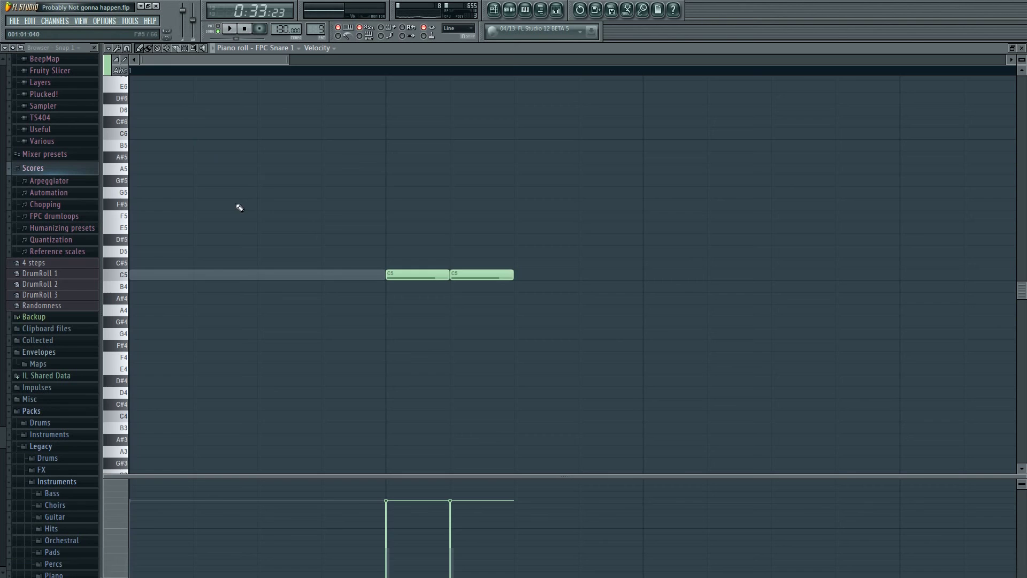
click(423, 216)
key(F7)
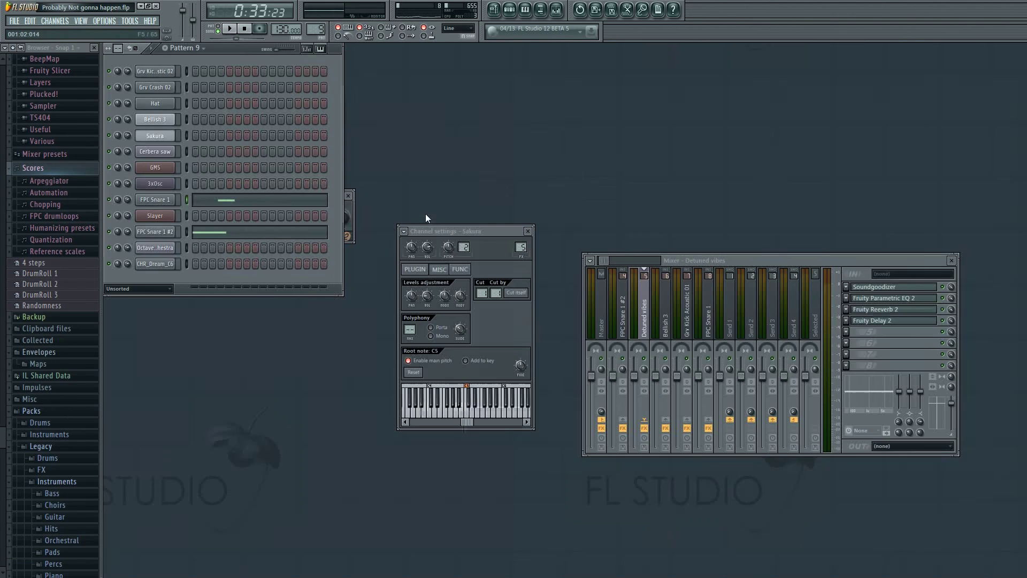
- Save the project and listen to the arrangement from bar 19 through the section after bar 25
key(F5)
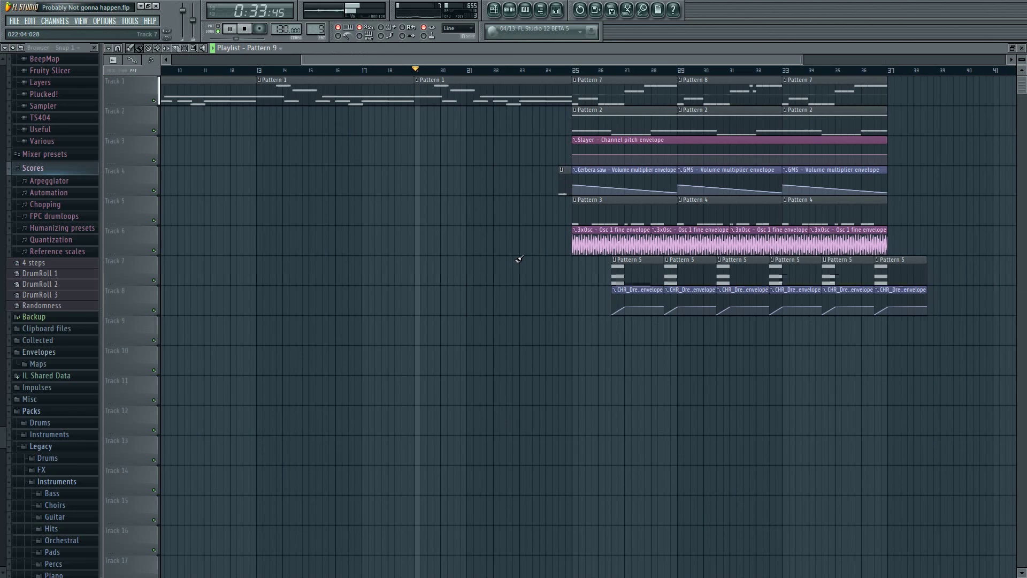
key(ctrl+s)
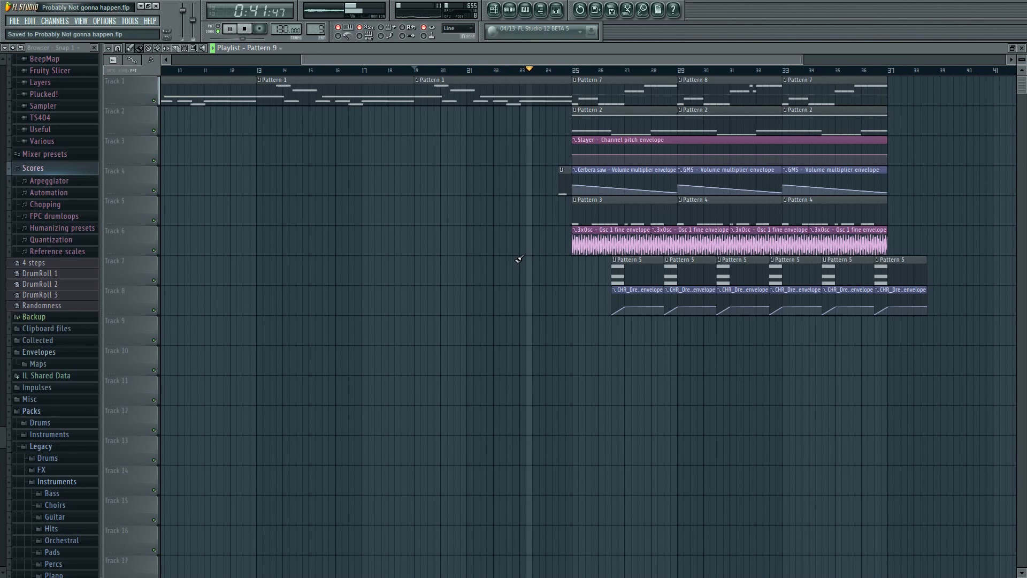
key(alt+shift+Tab)
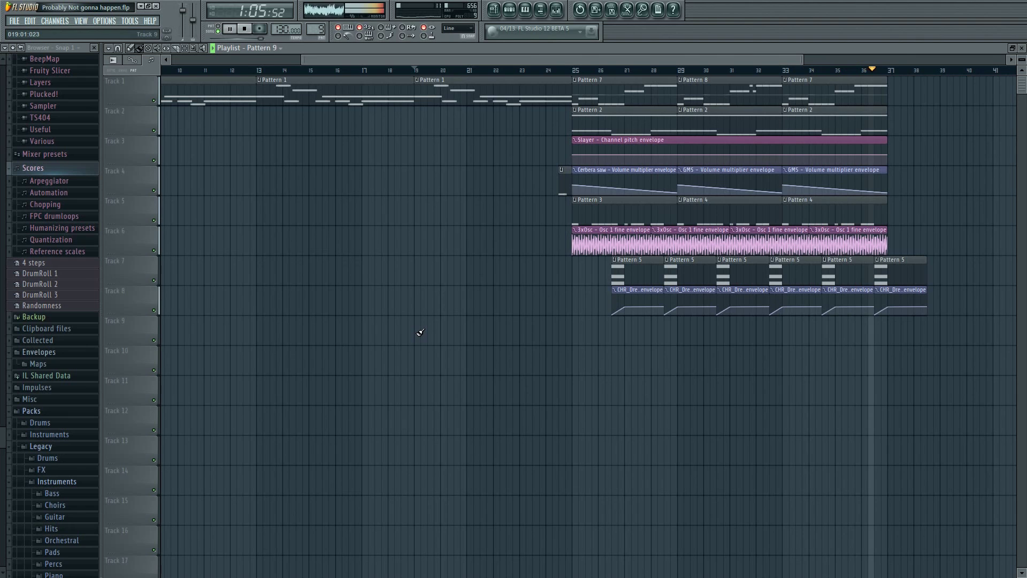
key(space)
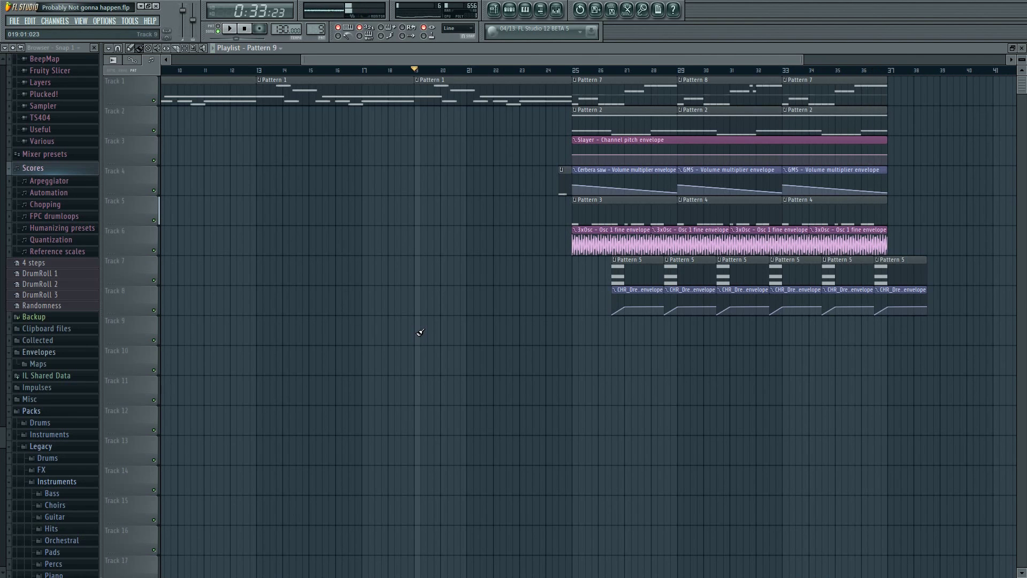
key(F5)
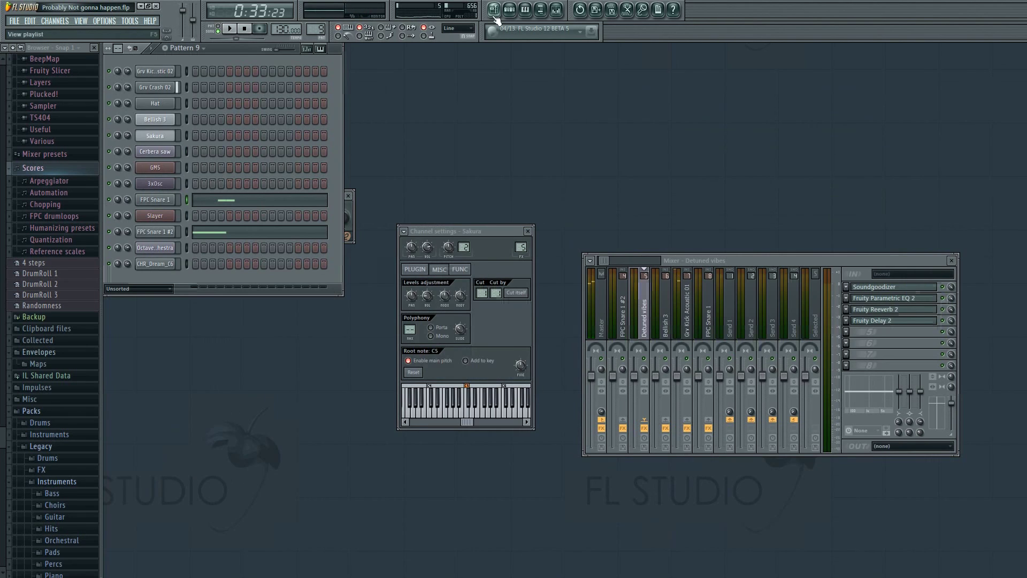
key(F5)
drag(543, 56, 651, 60)
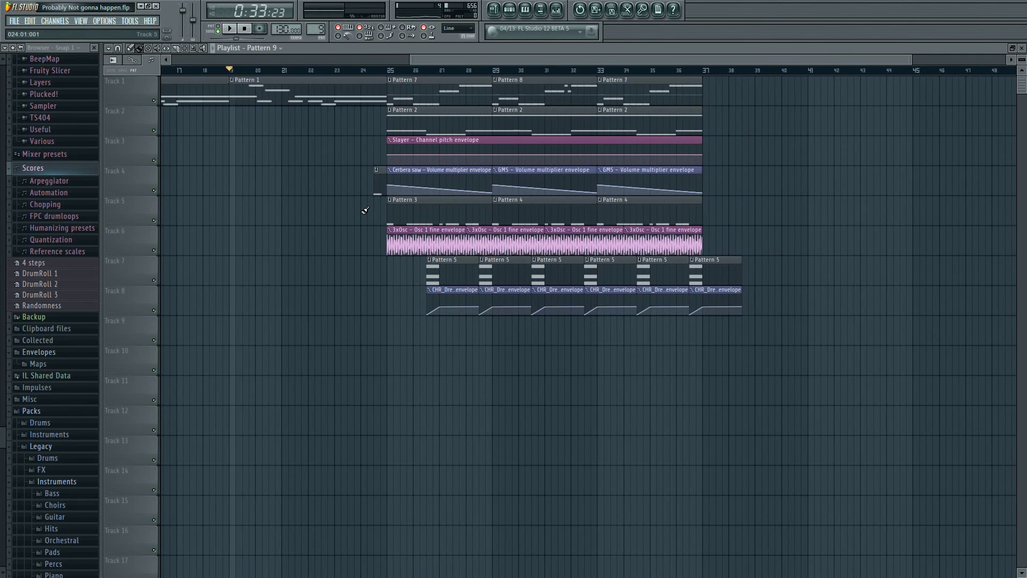
key(F5)
key(alt+Tab)
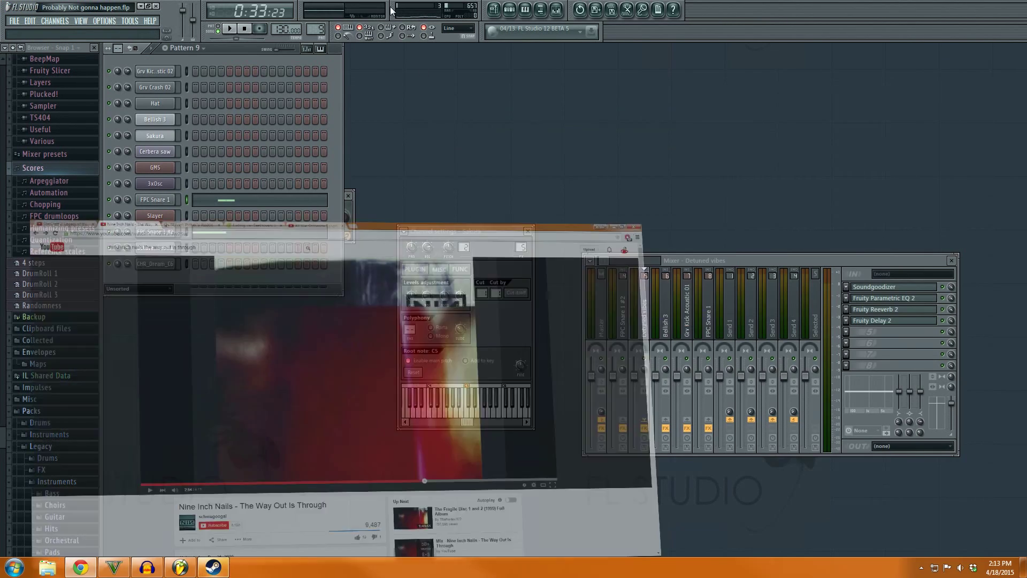
key(ctrl+shift+Tab)
key(ctrl+shift+Tab)
key(ctrl+shift+Tab)
key(ctrl+shift+Tab)
key(alt+Tab)
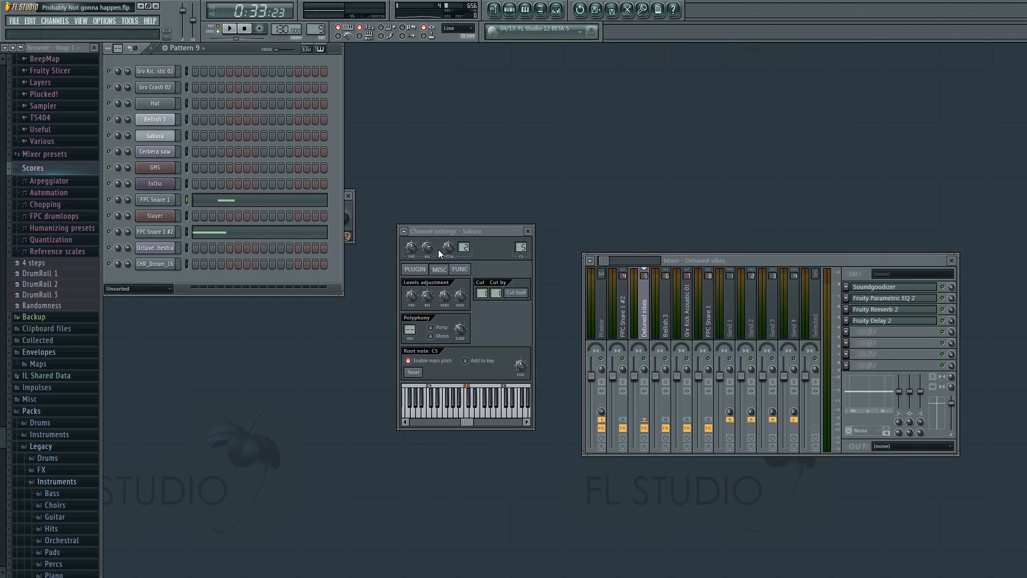
click(493, 9)
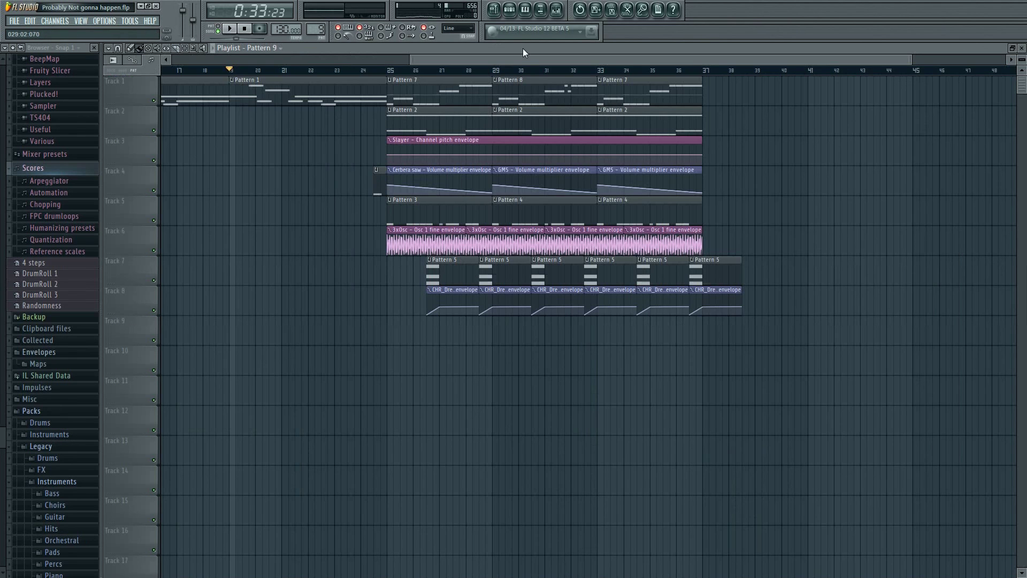
drag(521, 60, 465, 59)
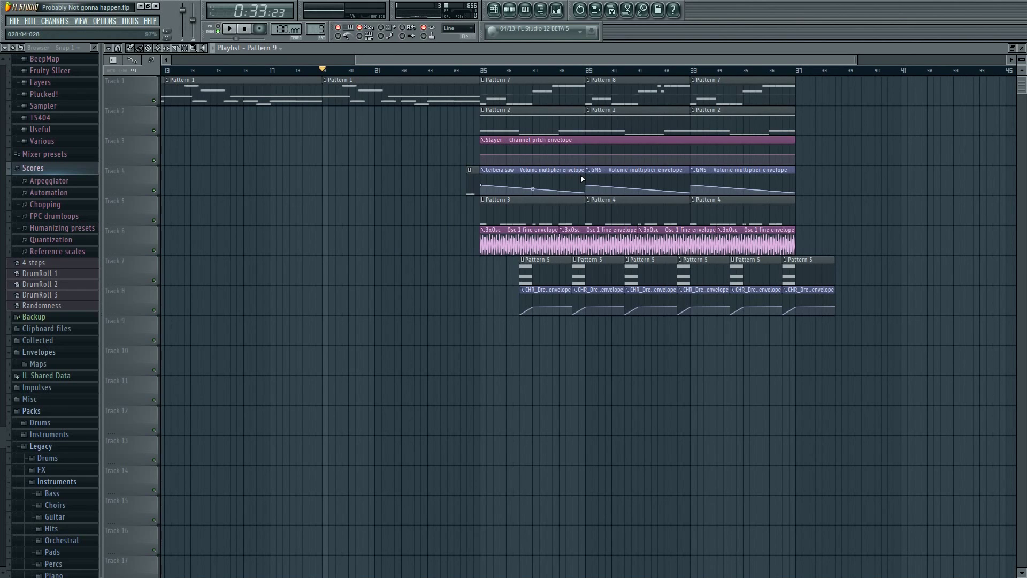
- Save the project, select Pattern 7 and play the arrangement from bar 25
key(F5)
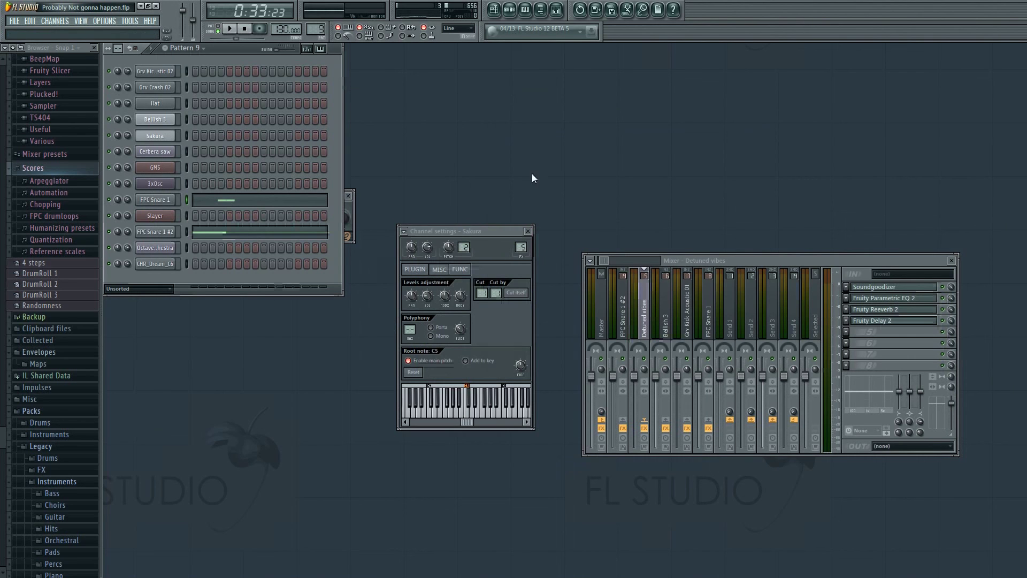
key(ctrl+s)
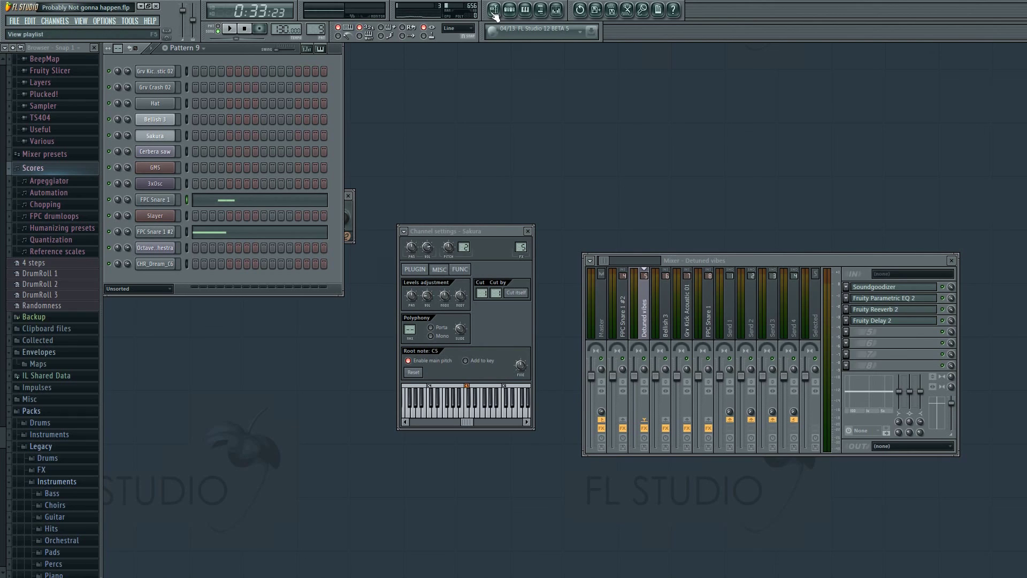
click(509, 9)
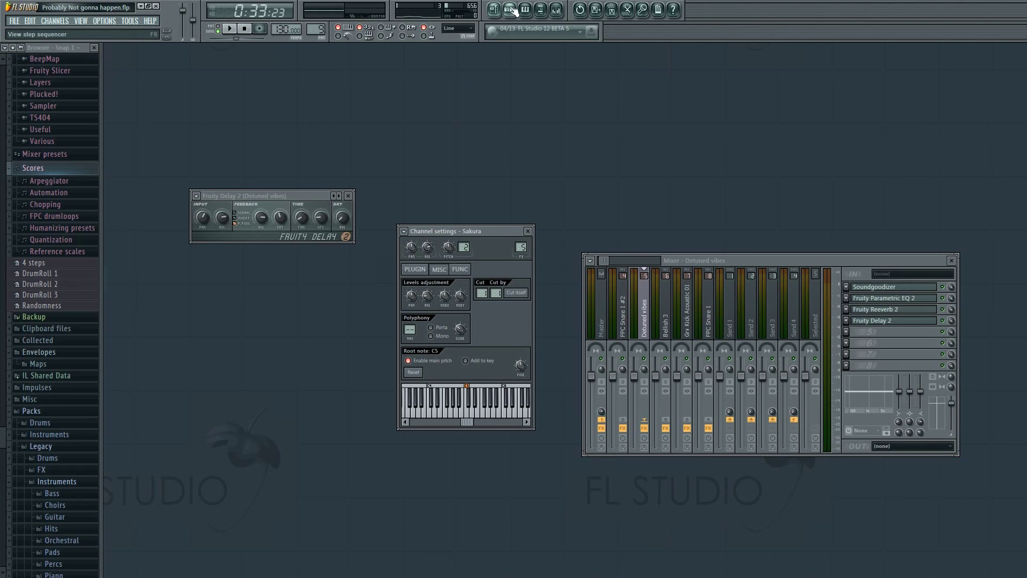
click(493, 9)
click(482, 71)
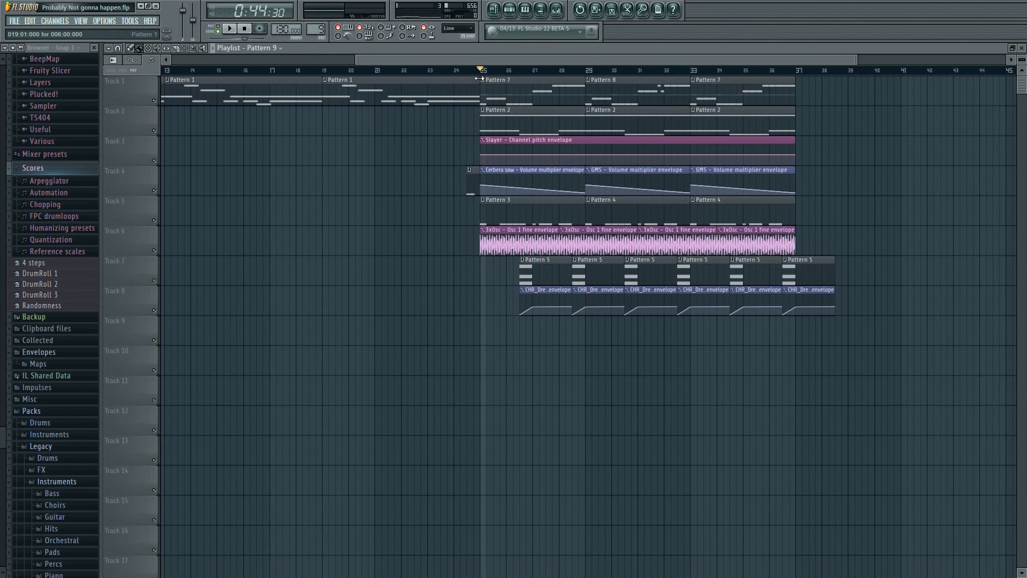
click(504, 95)
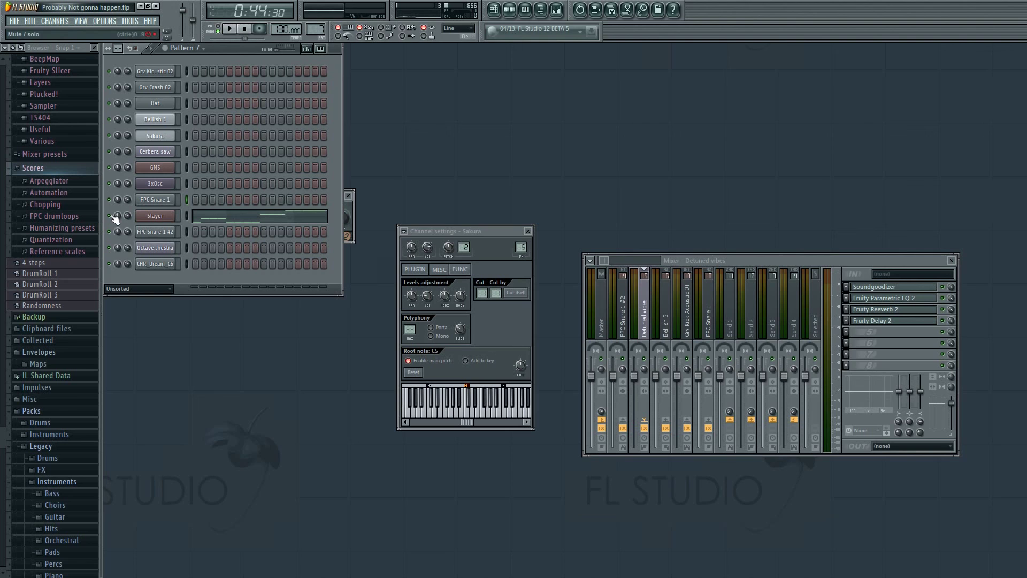
key(space)
key(F5)
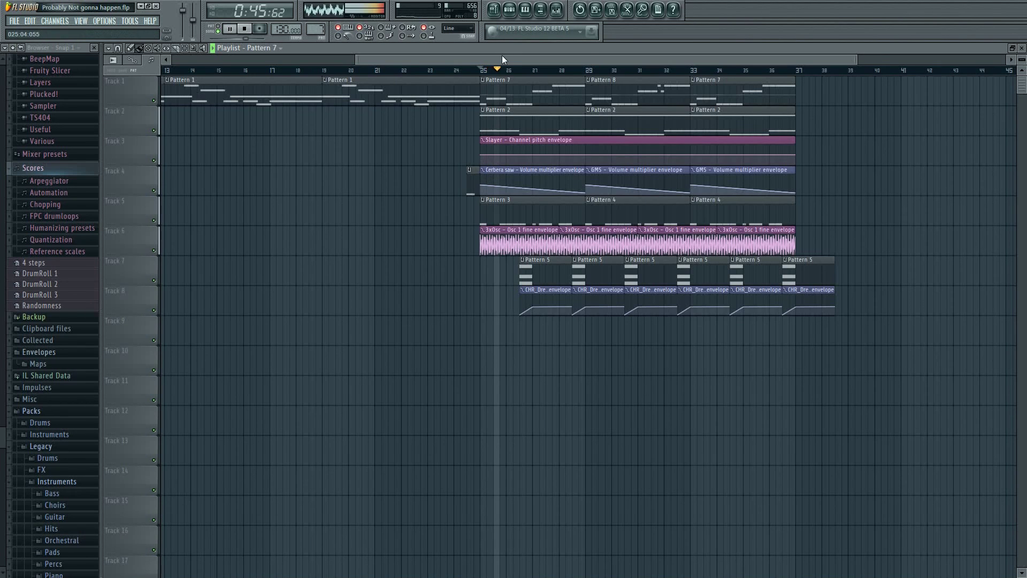
drag(502, 57, 522, 59)
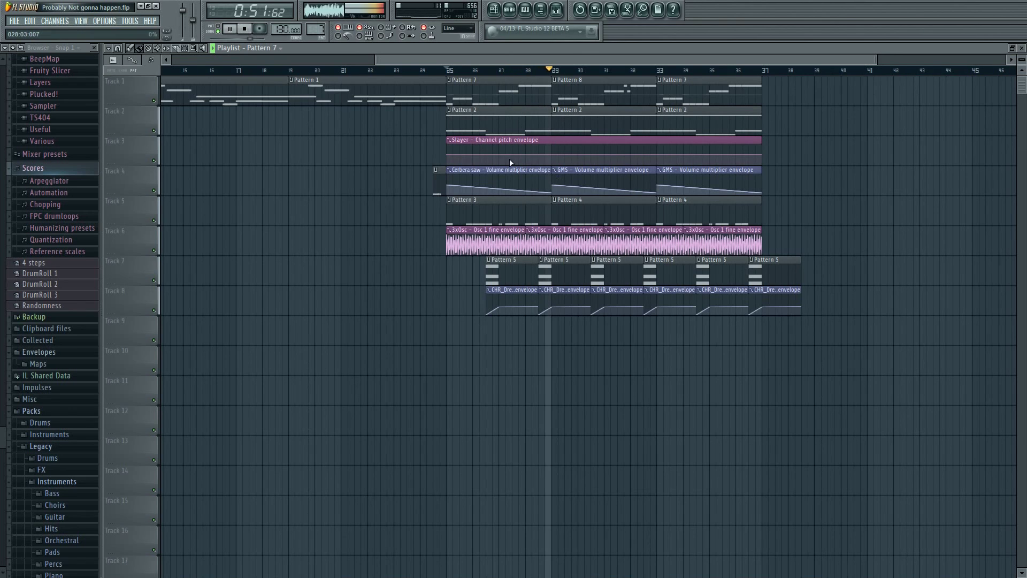
key(F5)
key(space)
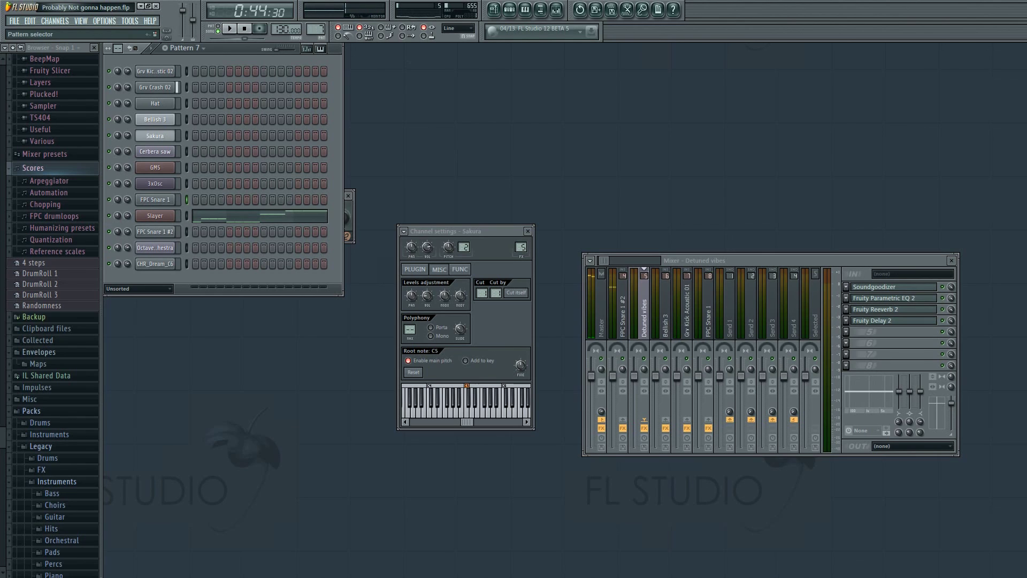
- In Pattern 2, set the 3xOsc channel's volume to 52% and listen to the arrangement from bar 25
scroll(316, 29, down, 3)
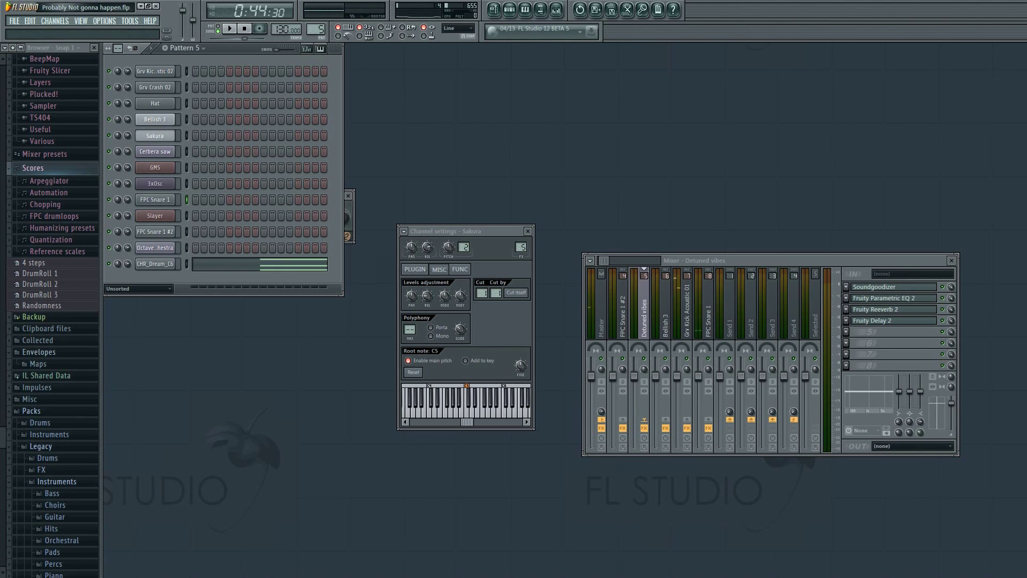
scroll(316, 29, up, 2)
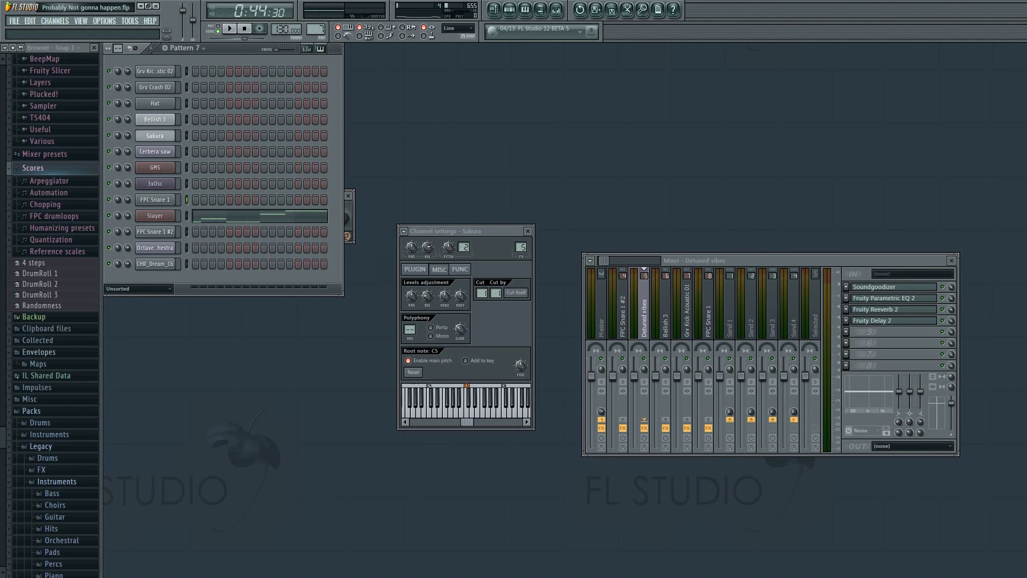
scroll(315, 29, down, 5)
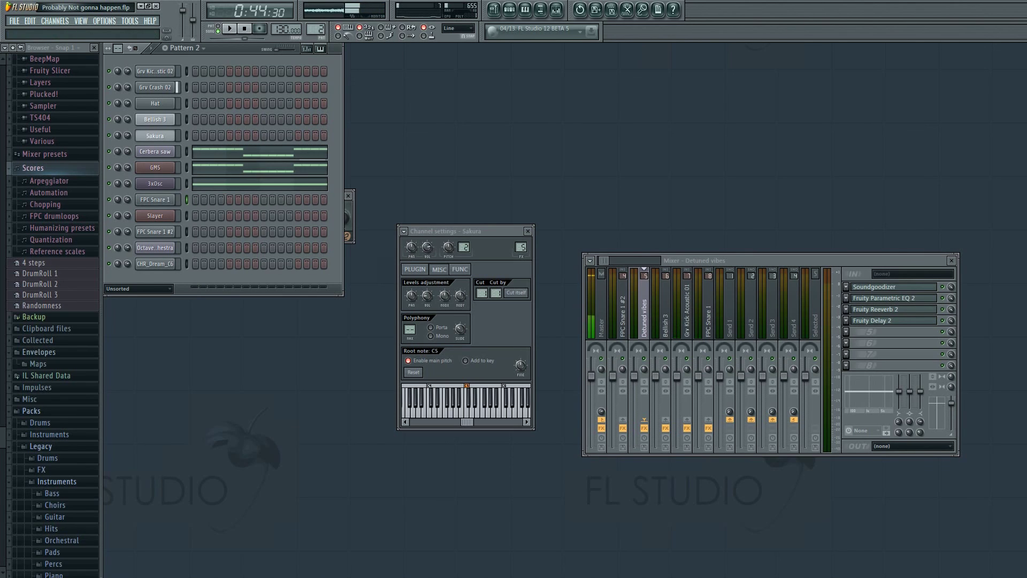
click(187, 184)
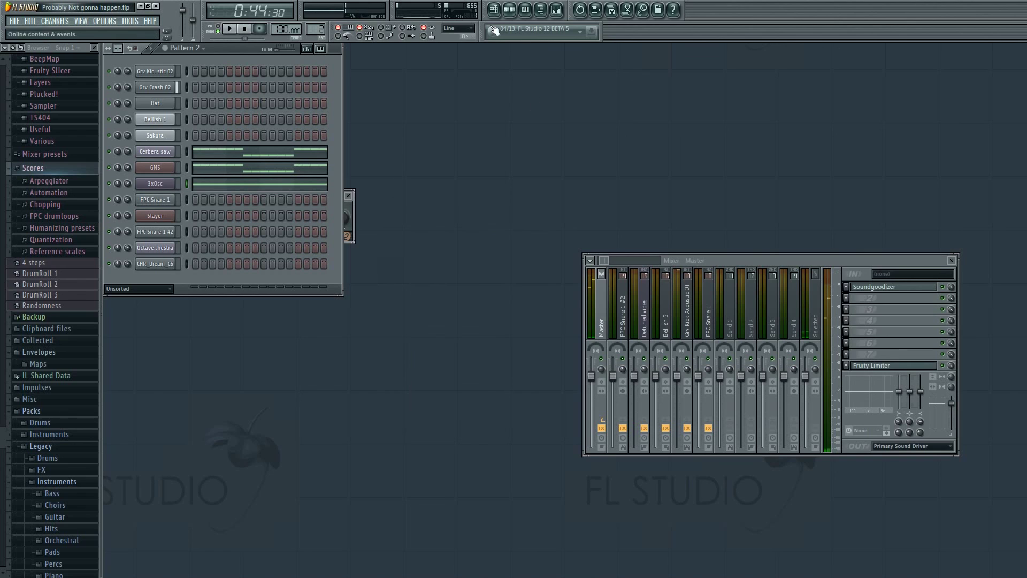
click(155, 183)
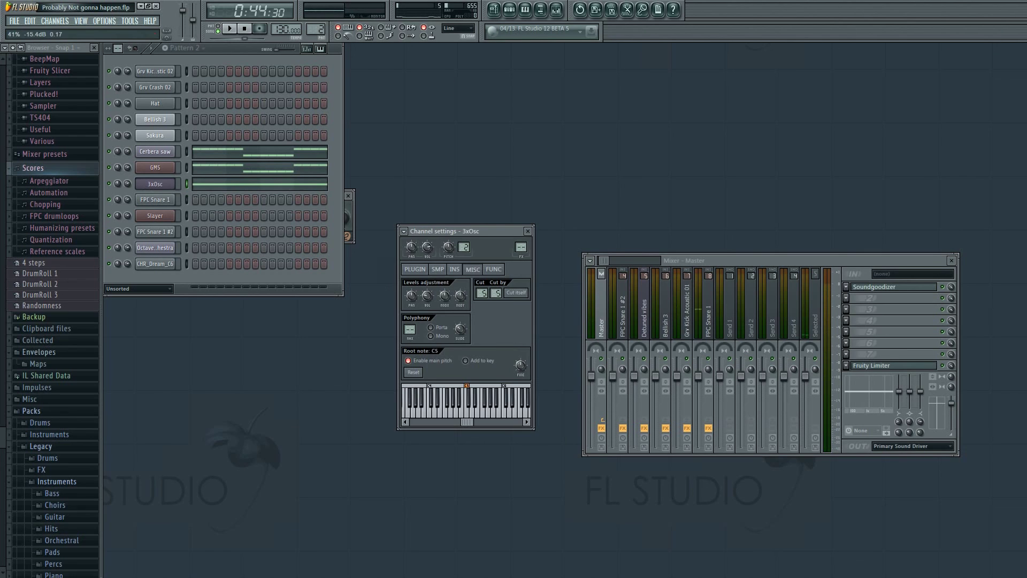
key(space)
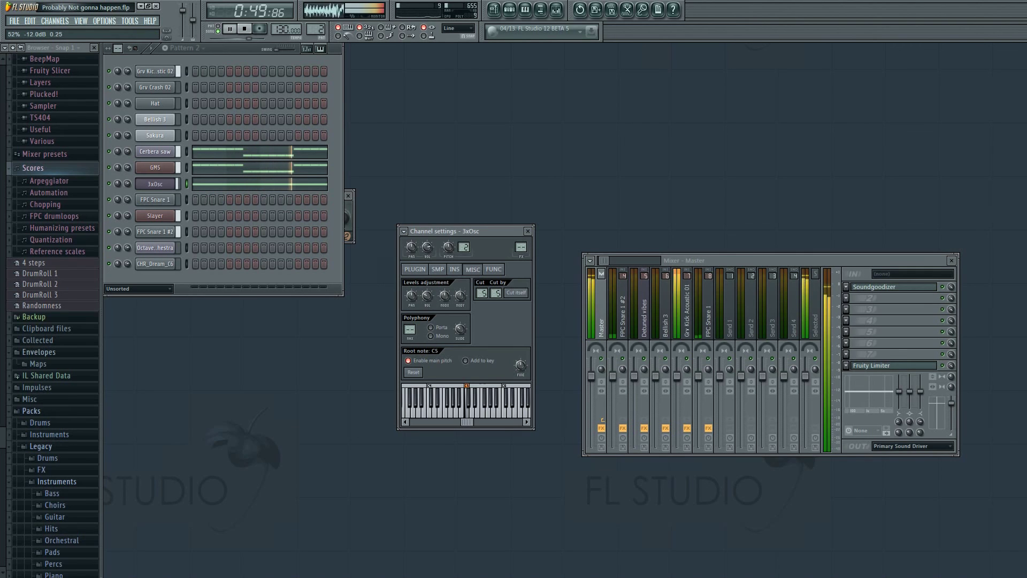
click(493, 9)
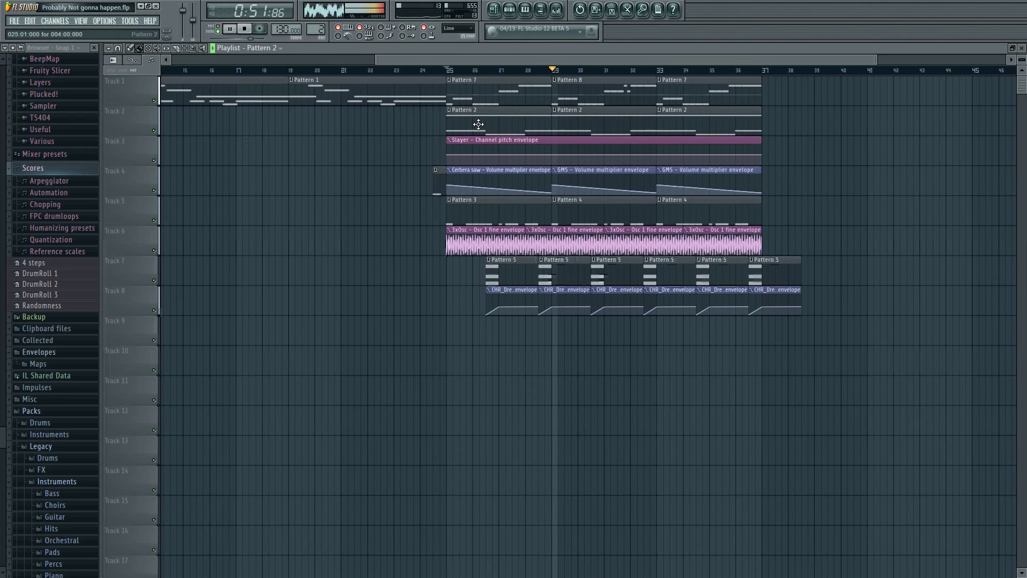
- Listen to the arrangement's transition from bar 24, stop playback and hide the playlist
scroll(689, 176, right, 3)
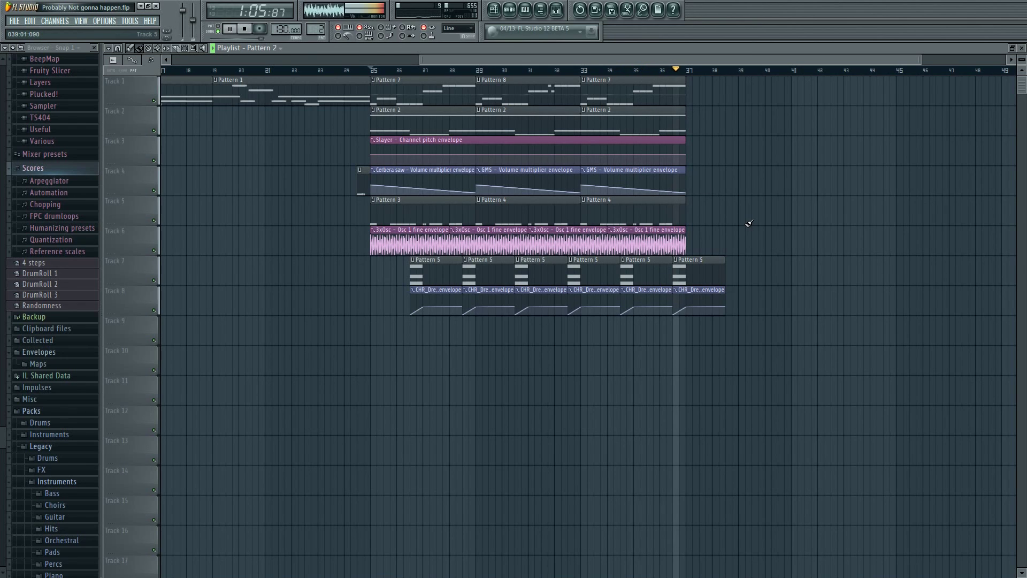
key(space)
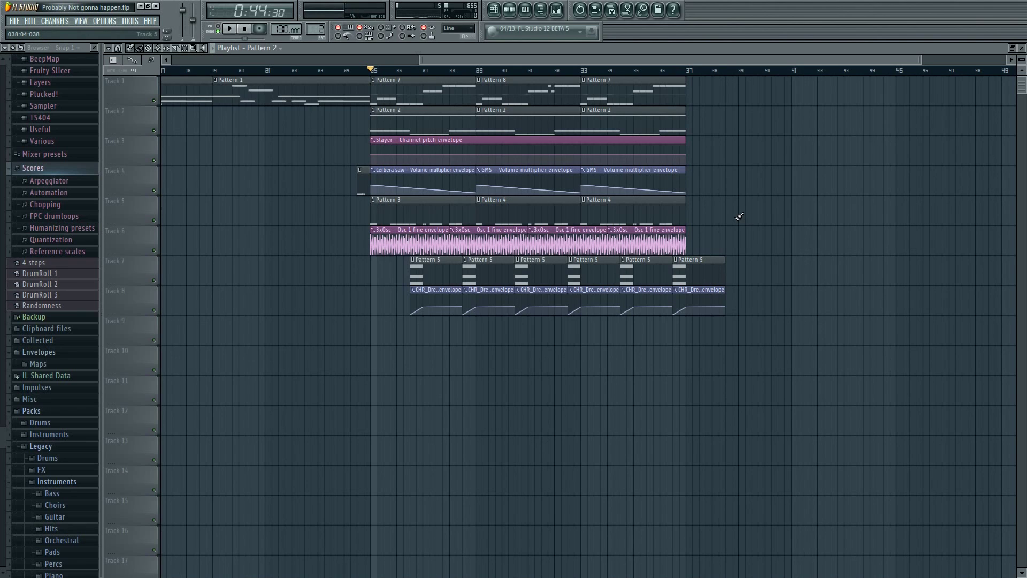
click(346, 71)
key(space)
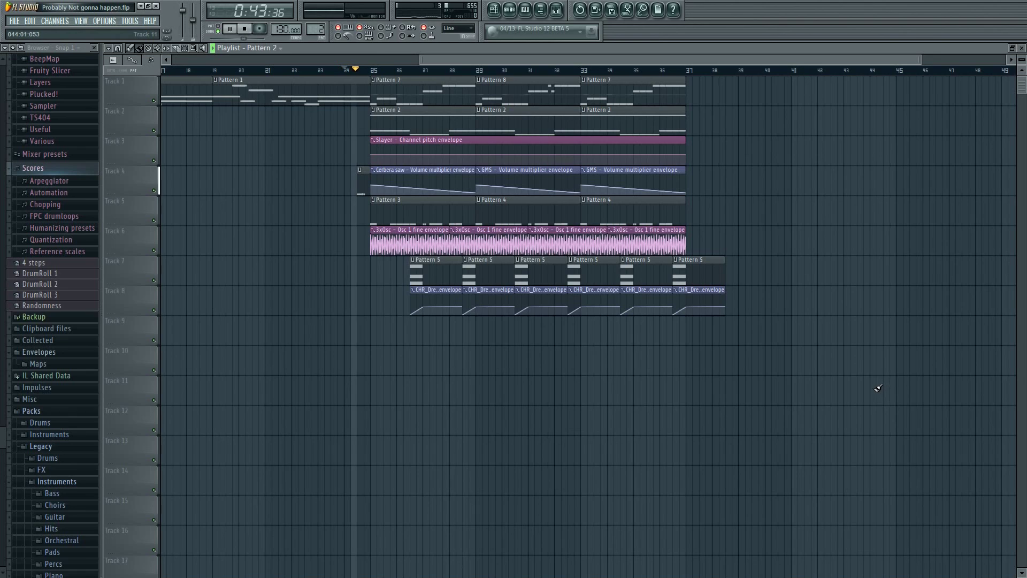
key(space)
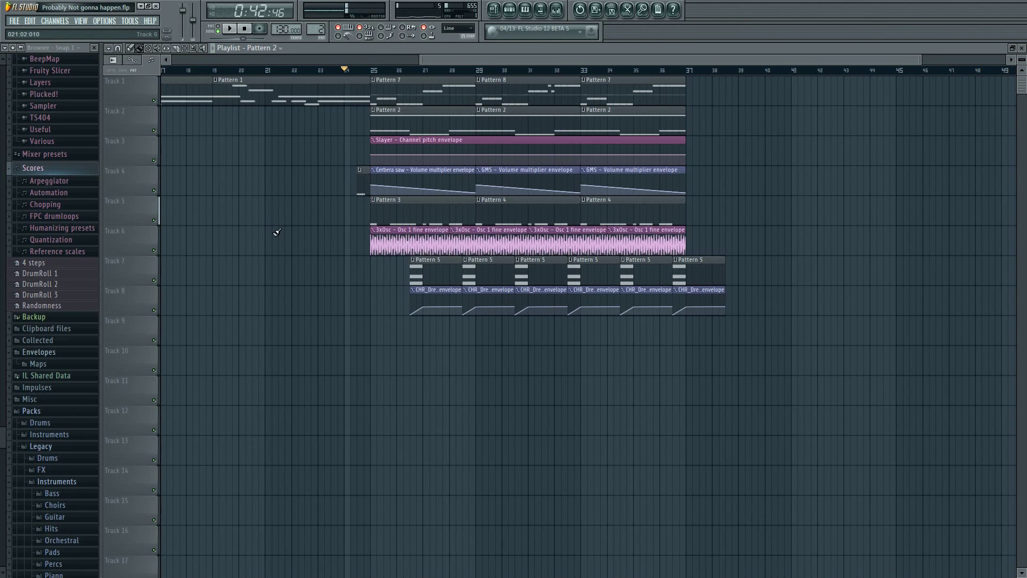
key(F5)
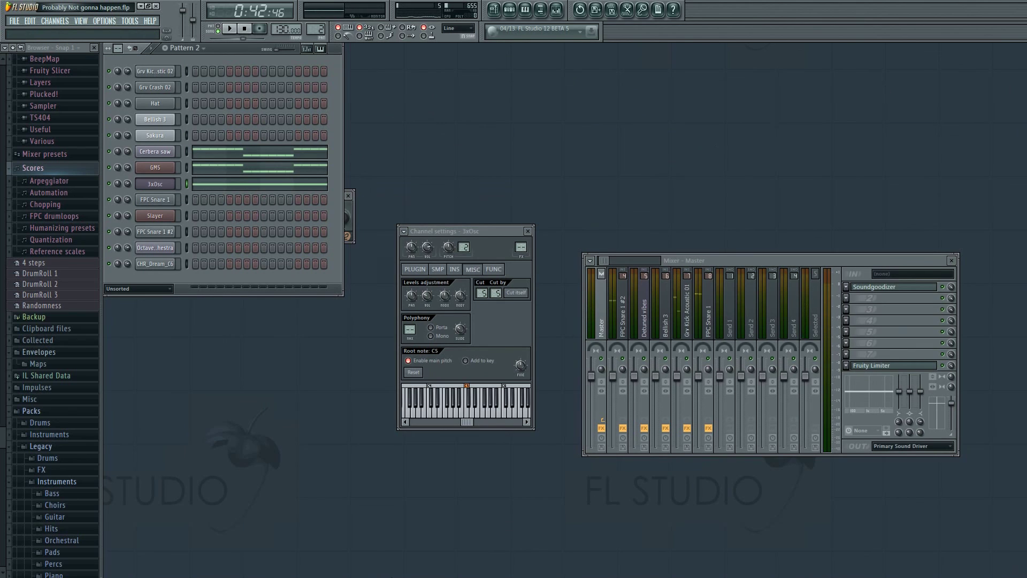
- Switch from FL Studio to the desktop and bring up the Bandicam recorder's main window
key(alt+Tab)
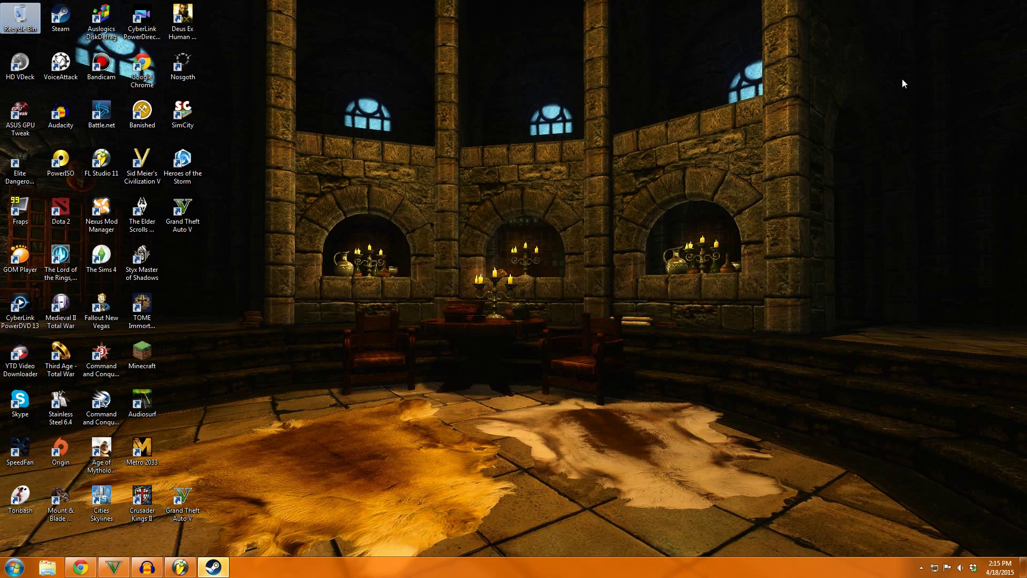
key(alt+Tab)
key(alt+shift+Tab)
key(alt+Tab)
key(alt+Tab)
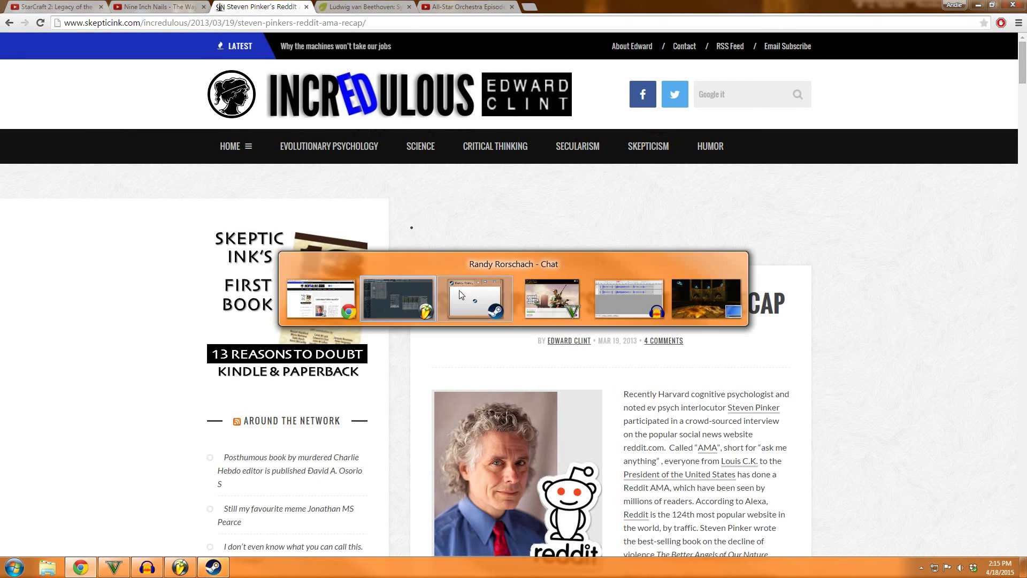
key(alt+shift+Tab)
key(alt+Tab)
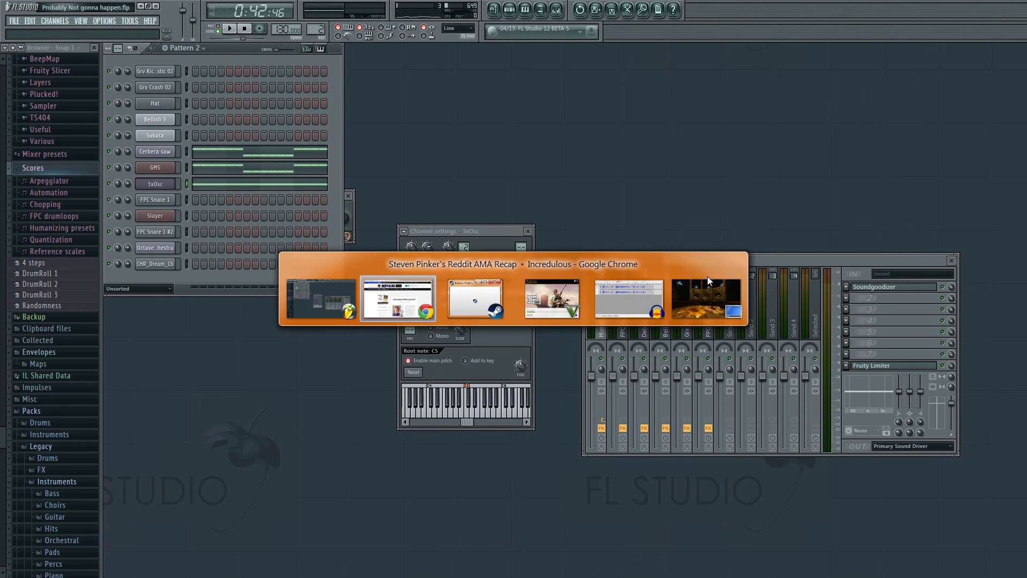
key(alt+Tab)
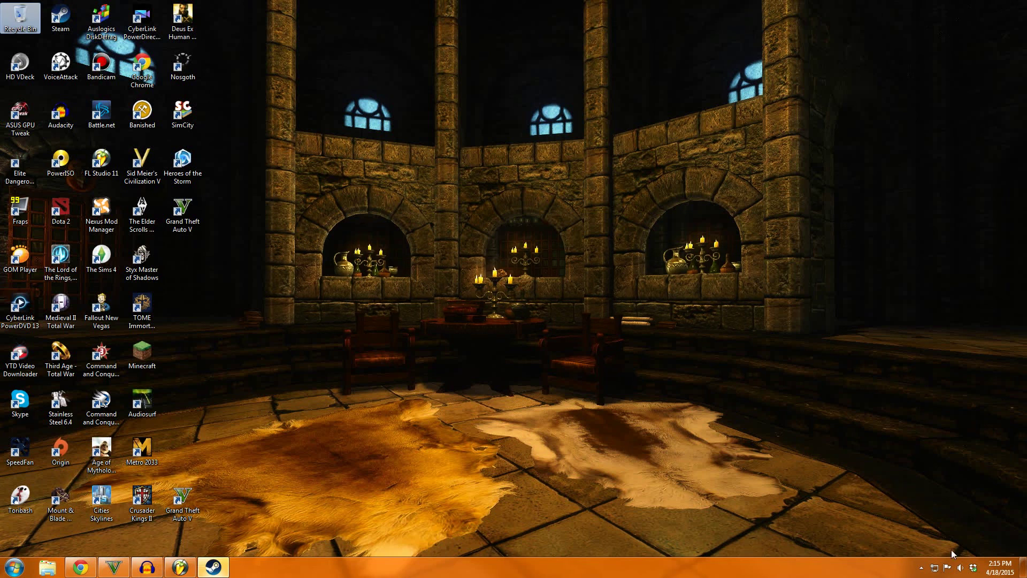
click(921, 567)
click(955, 478)
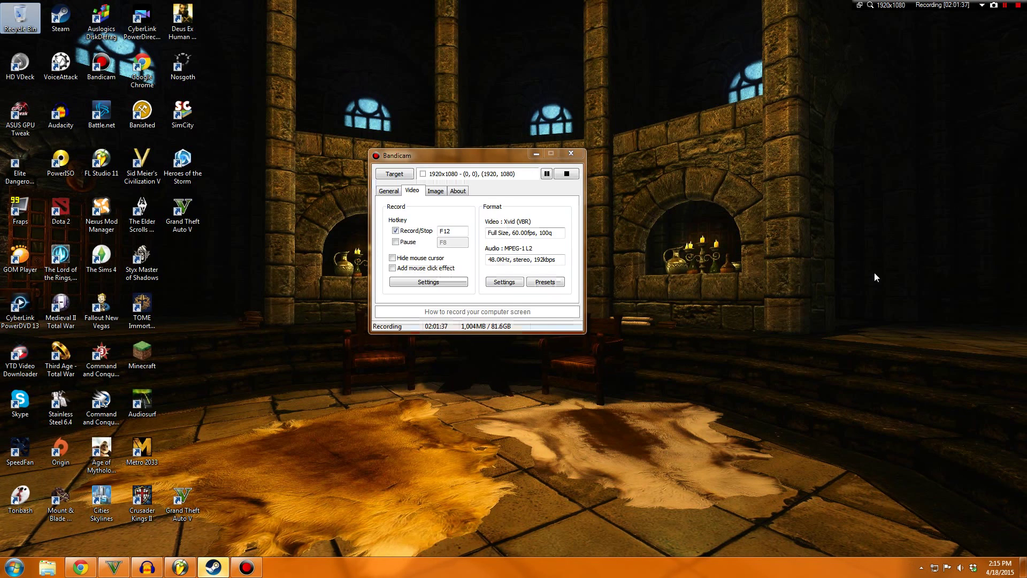
- Switch back to FL Studio and reposition Bandicam's floating recording bar along the upper edge of the screen
key(alt+Tab)
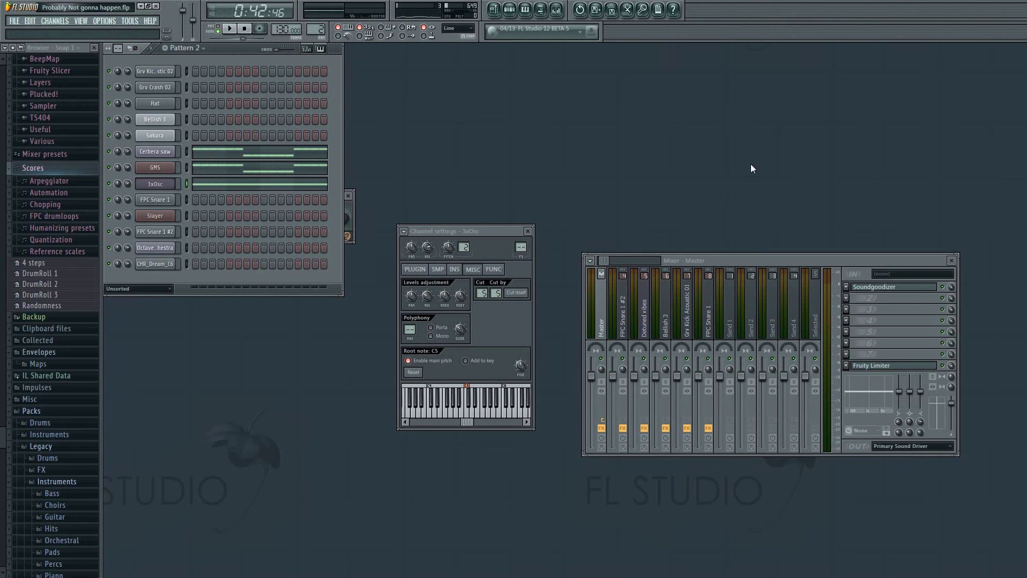
click(149, 7)
drag(893, 4, 925, 3)
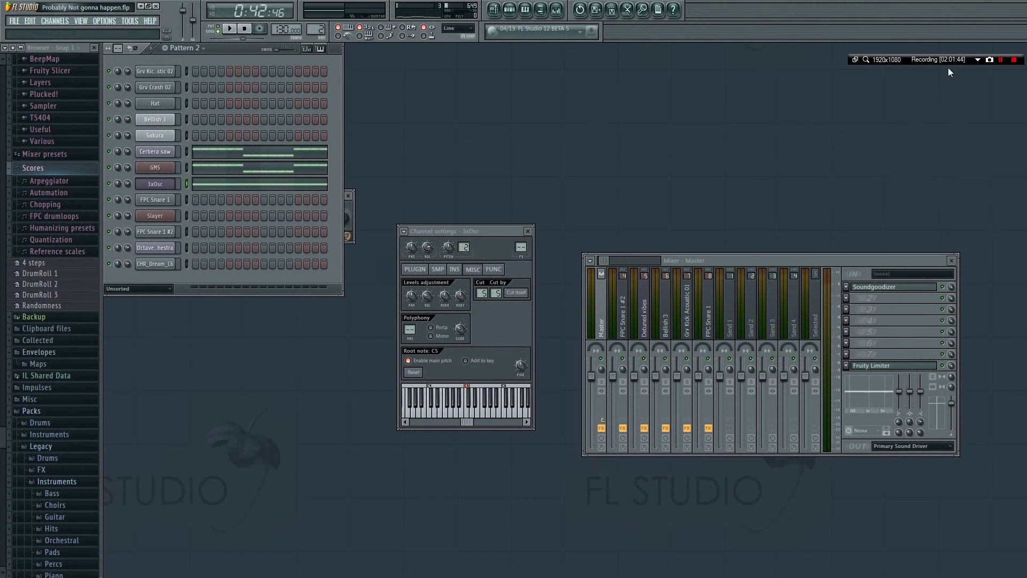
drag(947, 64, 945, 10)
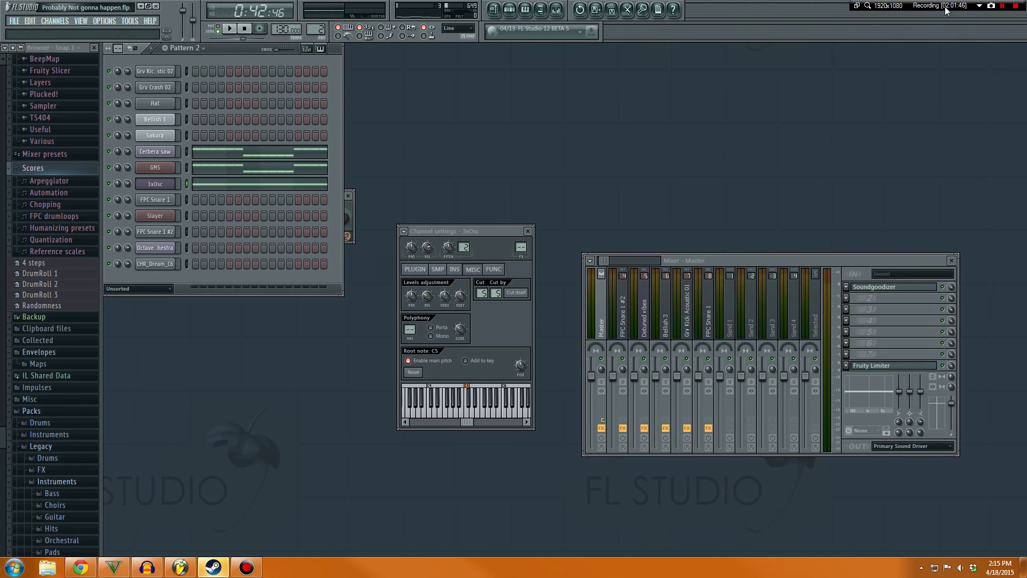
click(884, 29)
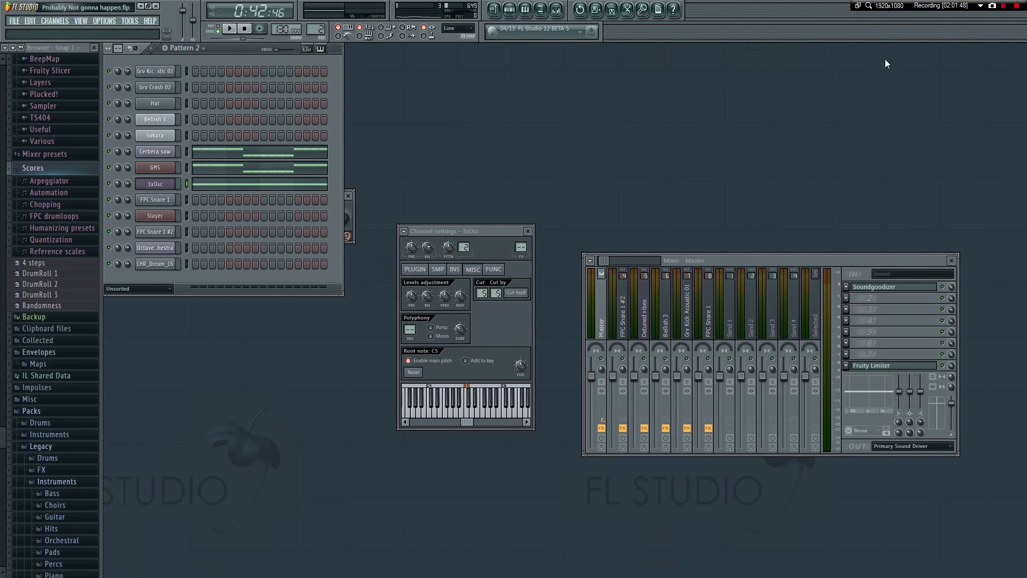